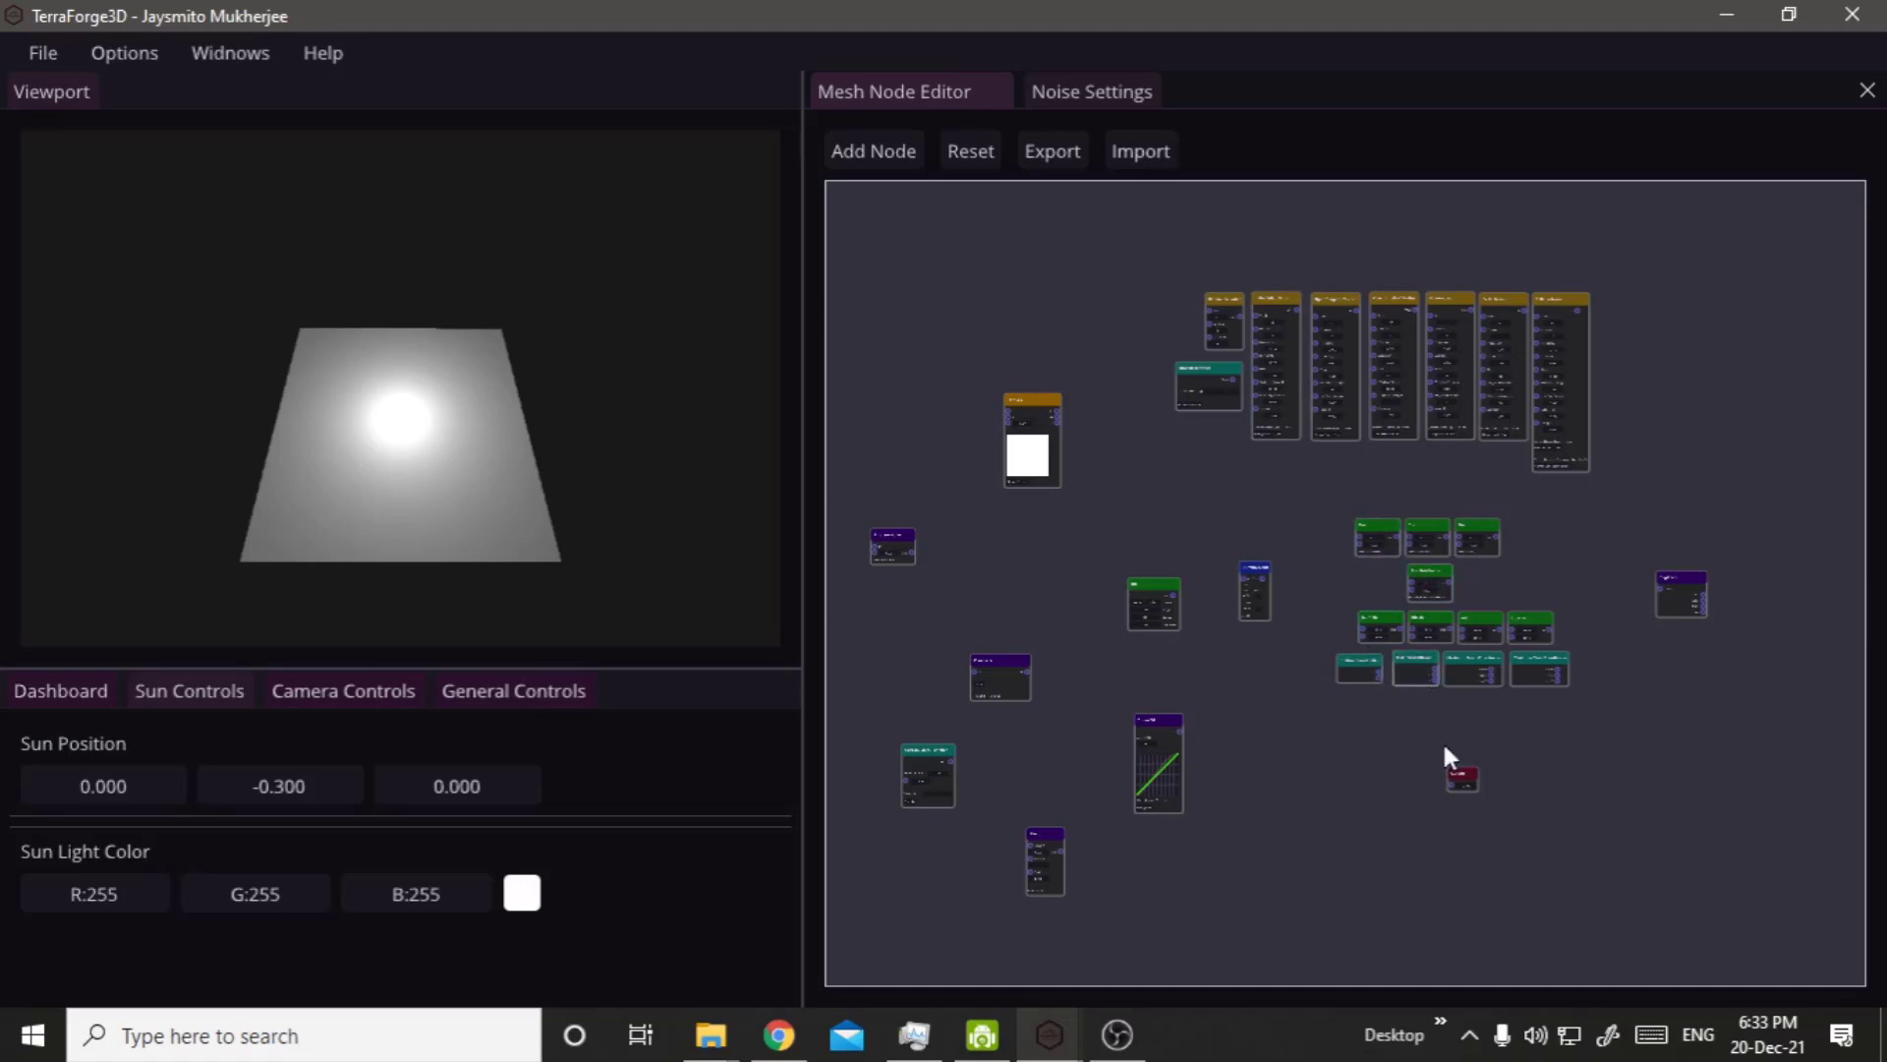
# Move the Output node up into the empty area of the mesh node canvas.
pyautogui.scroll(5, 1494, 781)
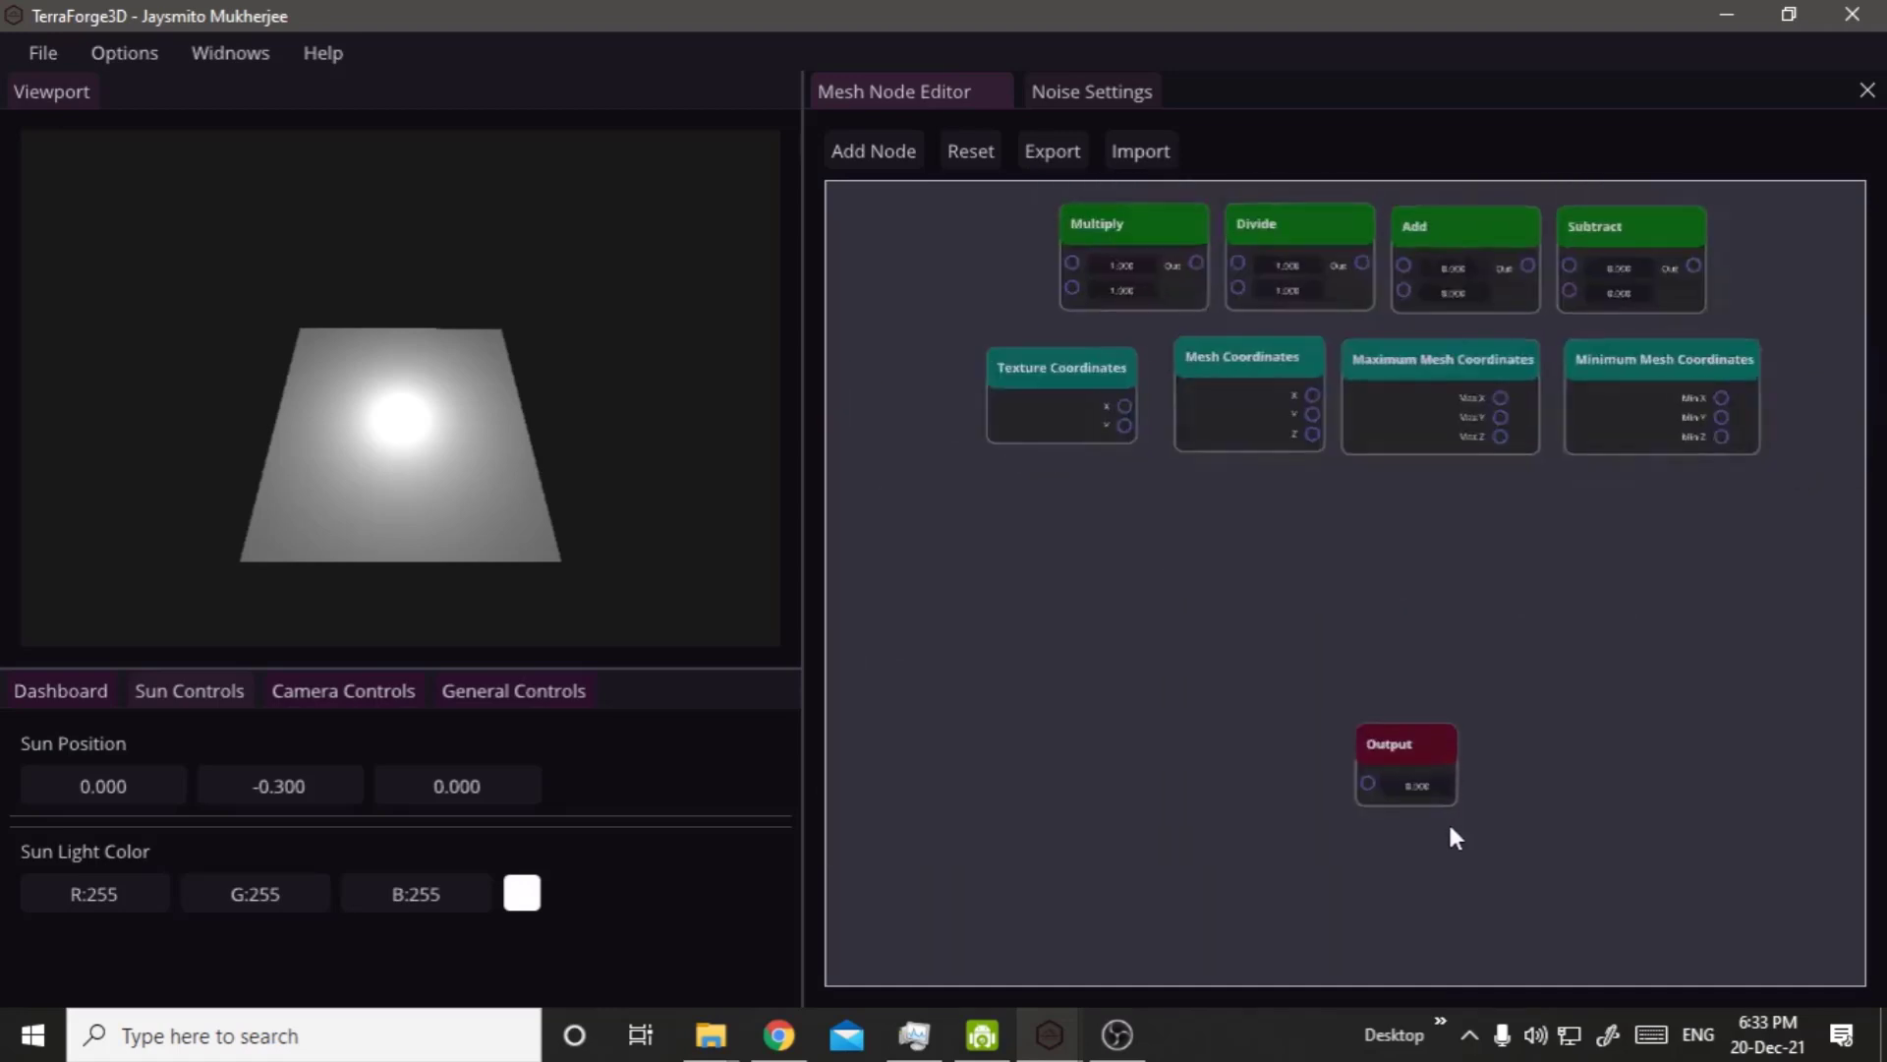
pyautogui.scroll(5, 1396, 831)
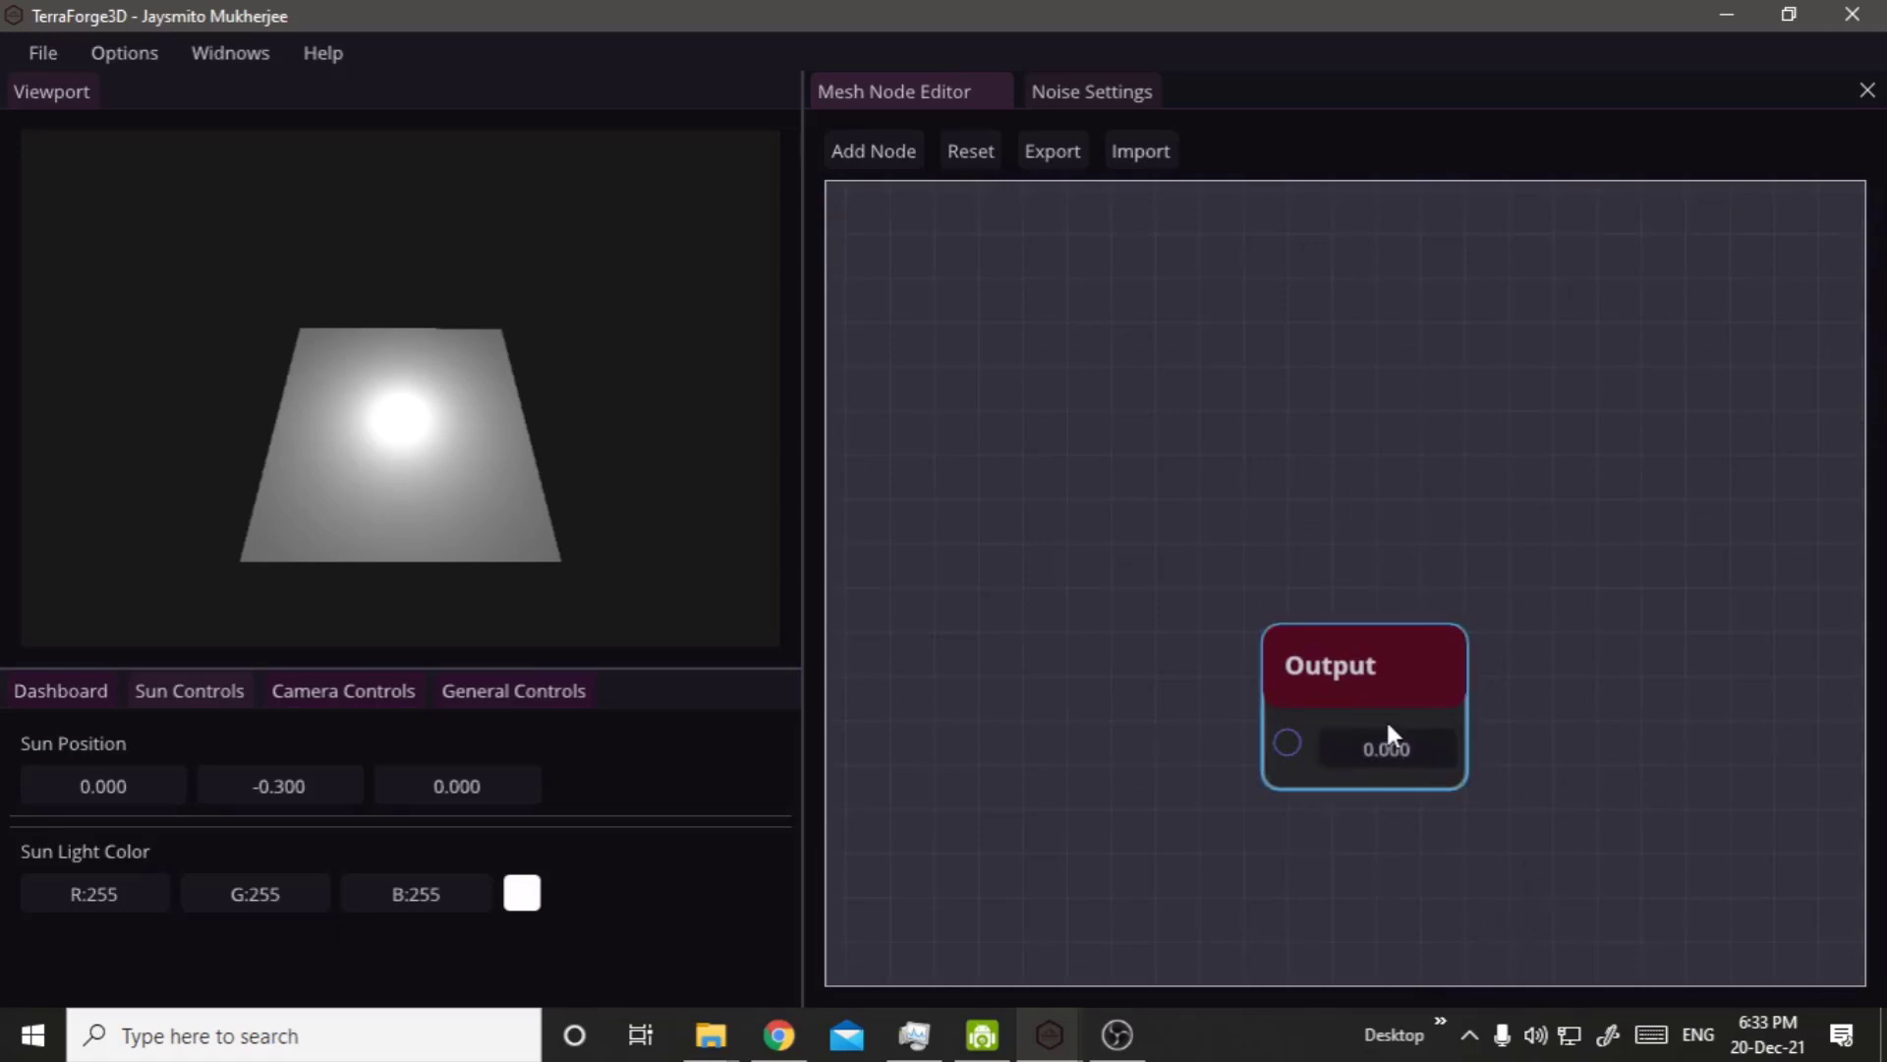
pyautogui.moveTo(1385, 680); pyautogui.dragTo(1385, 502)
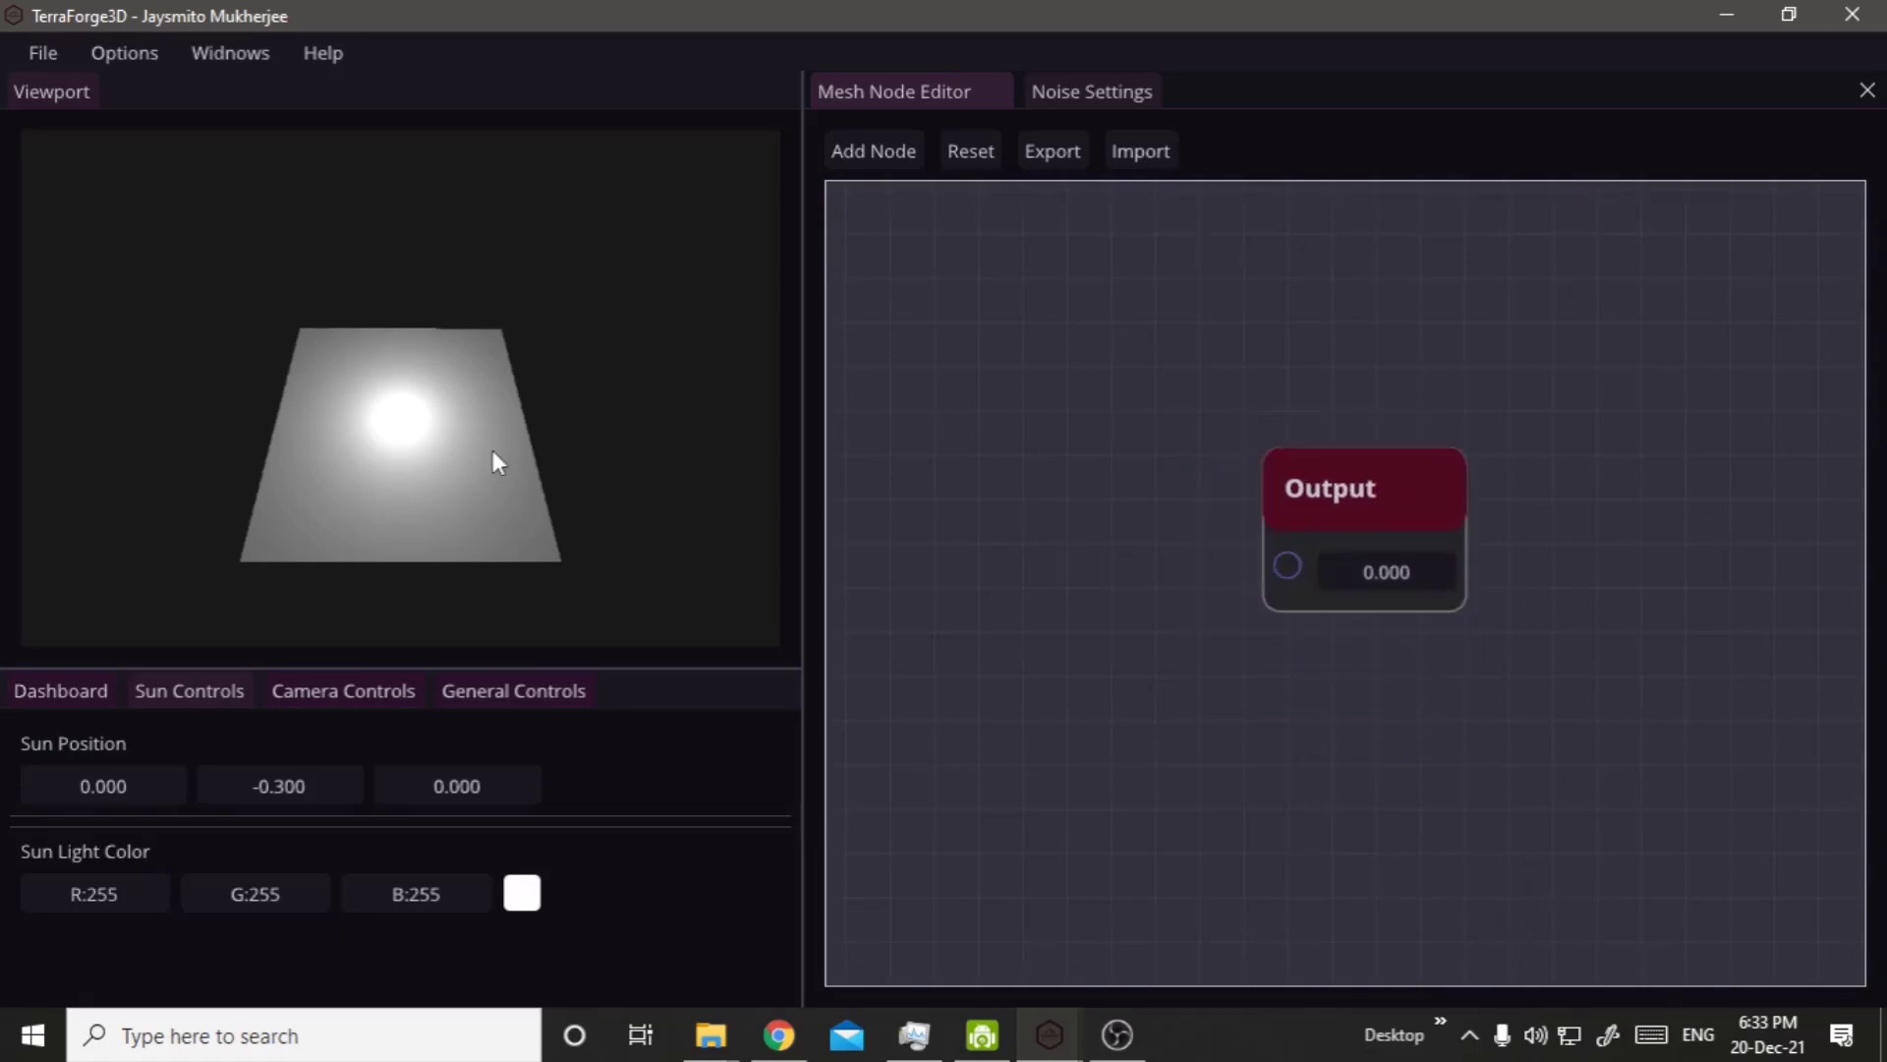
pyautogui.moveTo(861, 466); pyautogui.dragTo(993, 197)
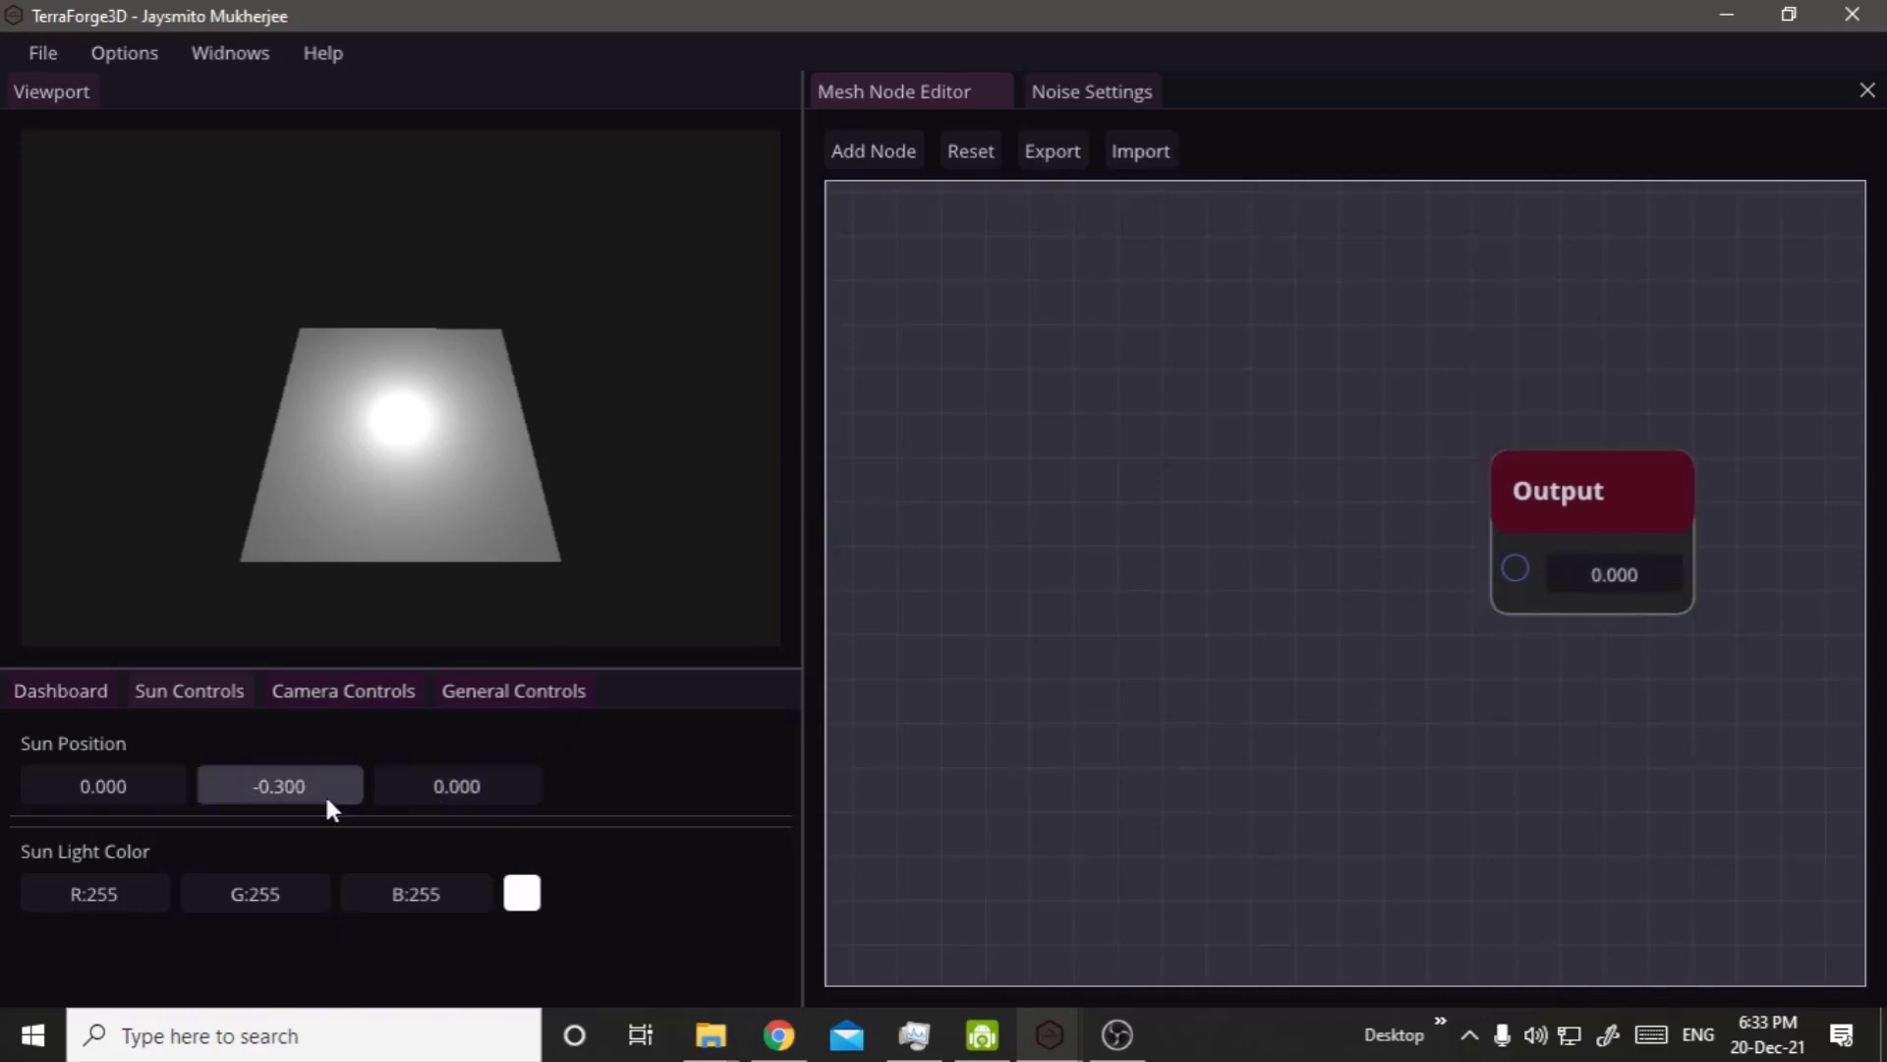
# Change the terrain generation mode from the layer based to the node based workflow.
pyautogui.click(60, 690)
pyautogui.scroll(-10, 157, 806)
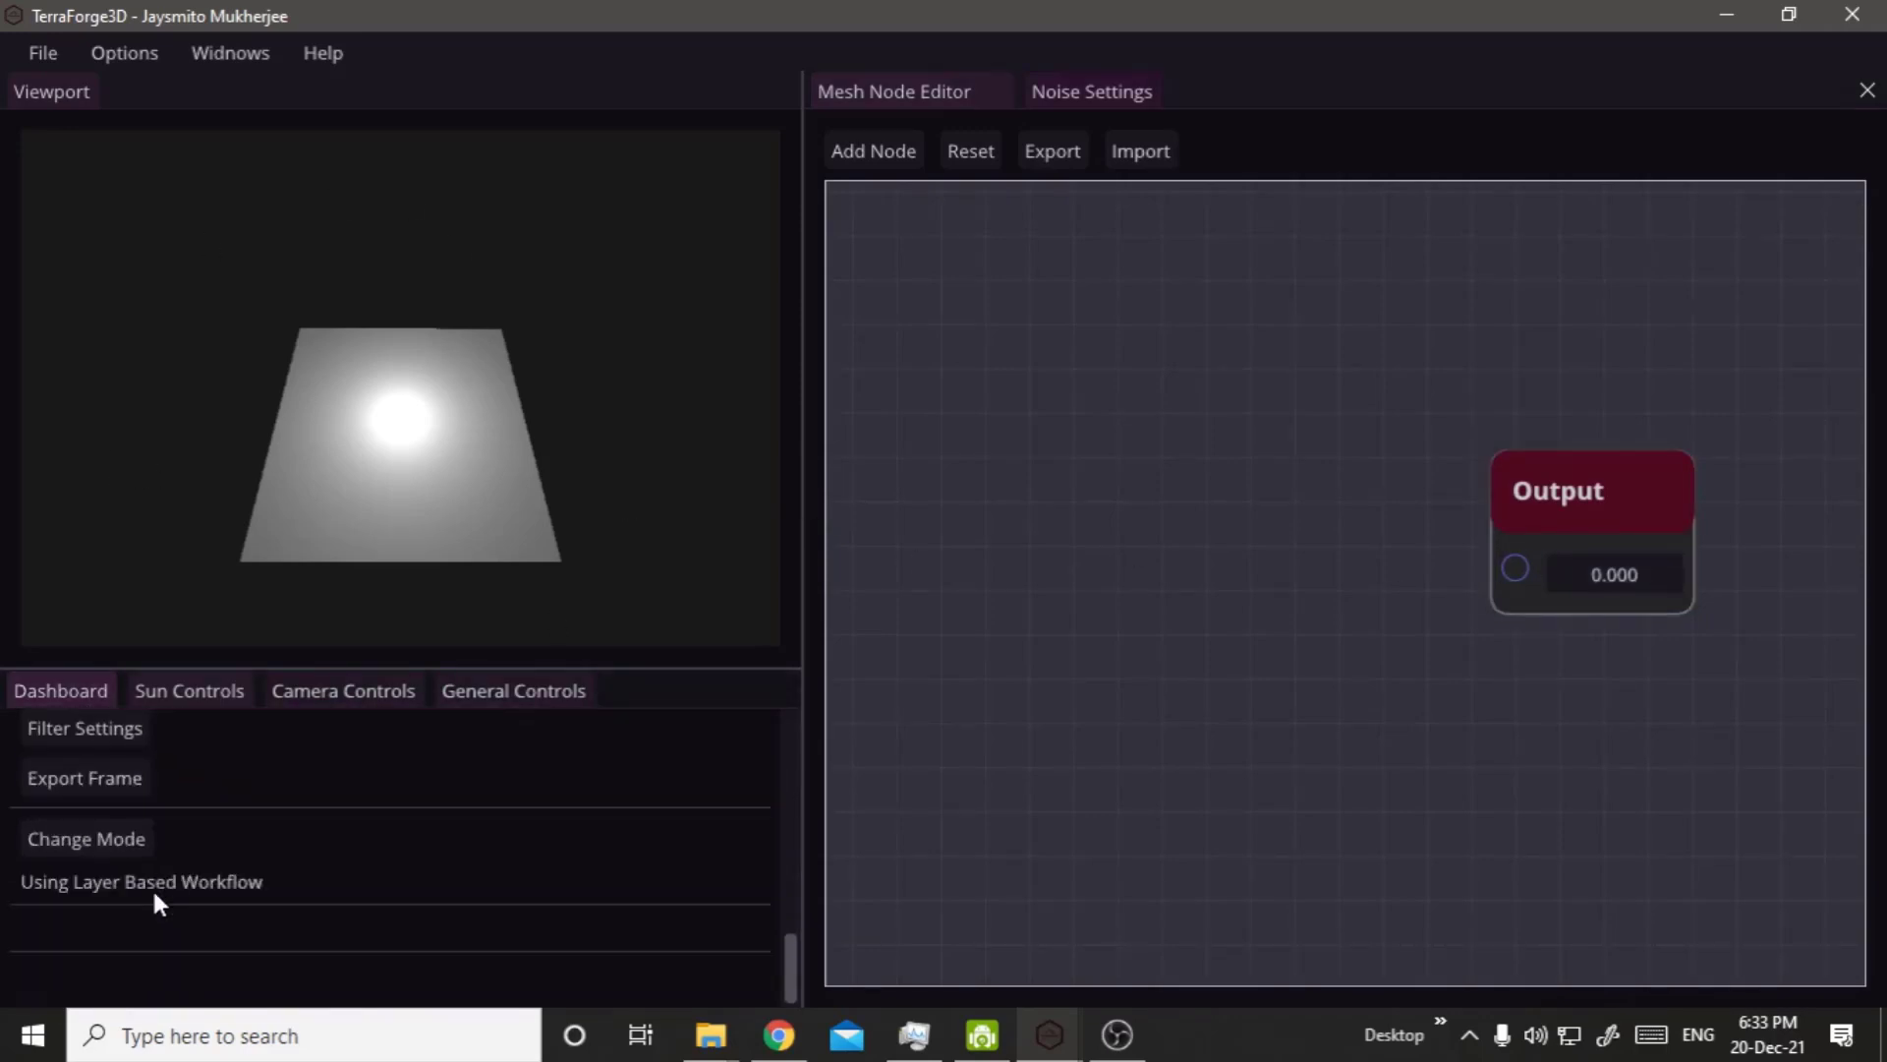
pyautogui.click(124, 847)
# Raise the Output node's value to 0.130 to test the terrain height, and reset it to 0.
pyautogui.moveTo(1615, 582)
pyautogui.mouseDown()
pyautogui.moveTo(1718, 568)
pyautogui.moveTo(1552, 588)
pyautogui.moveTo(1633, 585)
pyautogui.mouseUp()
pyautogui.doubleClick(1635, 584)
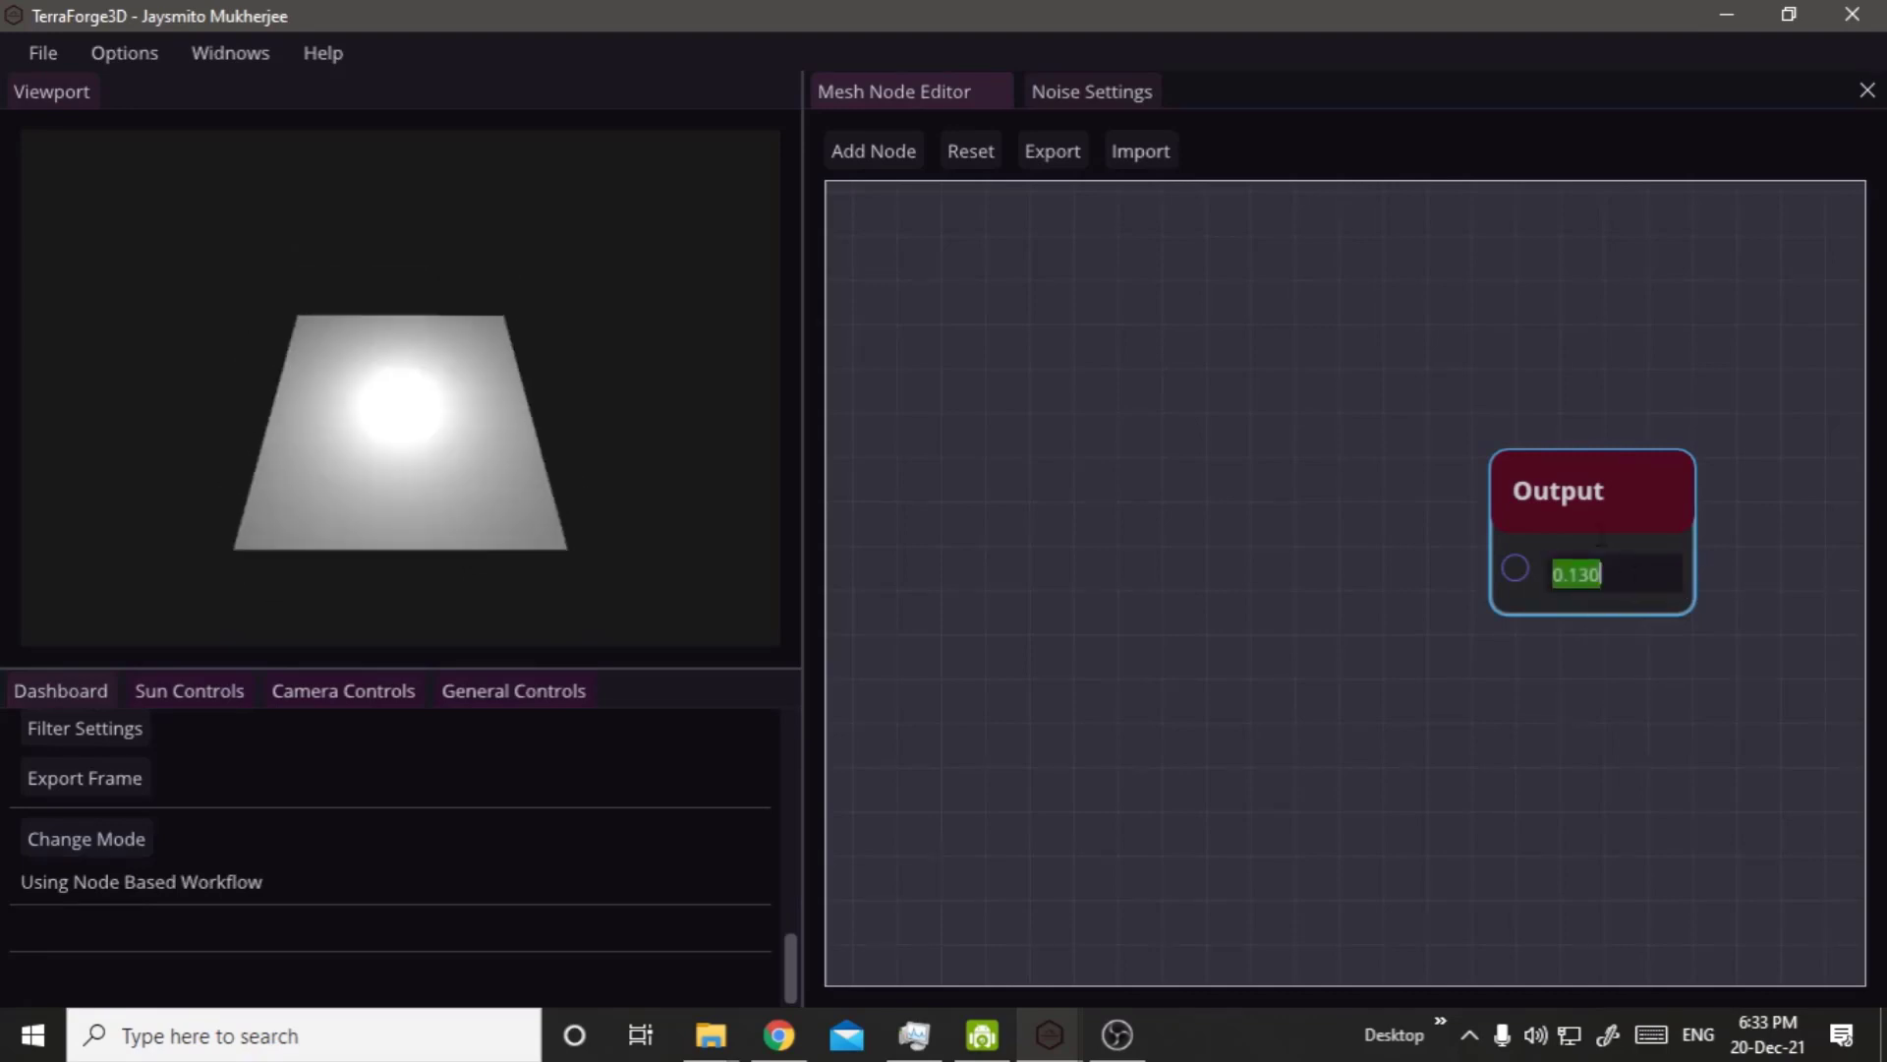
pyautogui.write('0')
pyautogui.press('Return')
# Move the Texture, Mesh, Maximum Mesh and Minimum Mesh Coordinates nodes down together, away from the math nodes.
pyautogui.scroll(-3, 1516, 377)
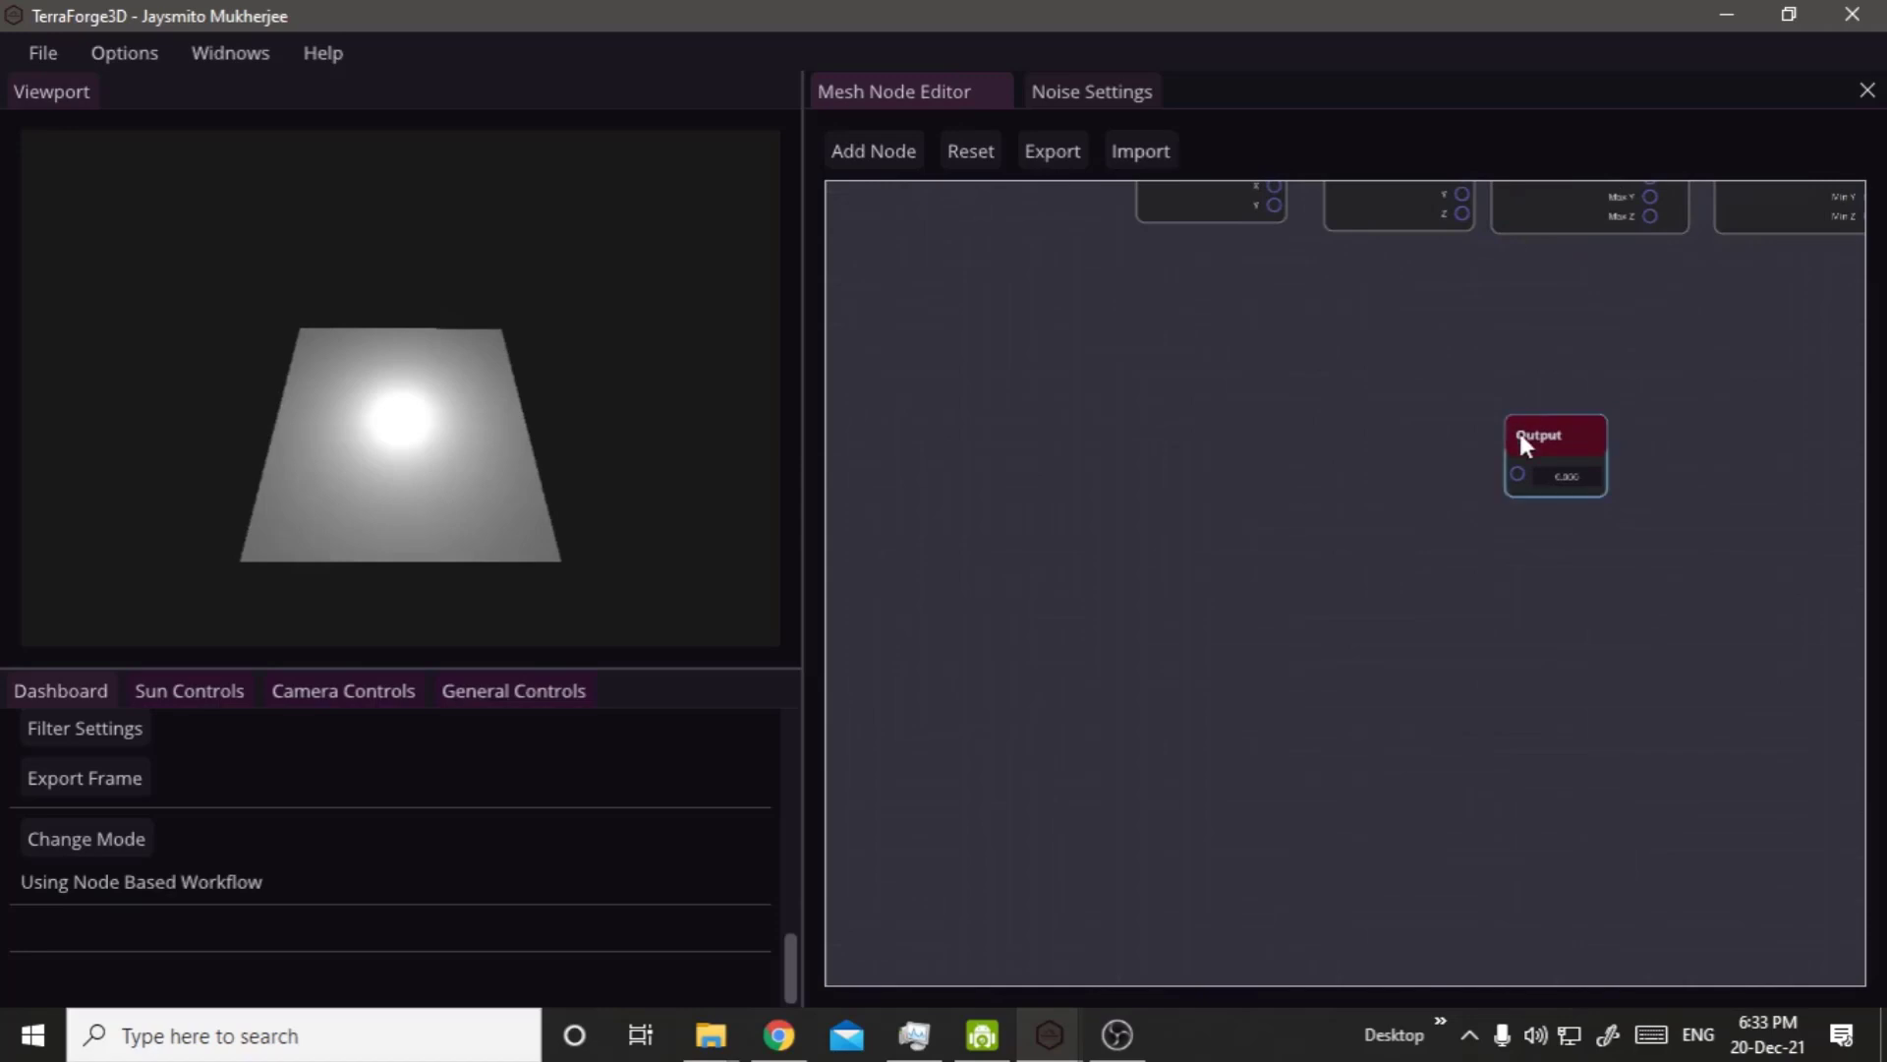
pyautogui.moveTo(1520, 443); pyautogui.dragTo(1683, 393)
pyautogui.moveTo(1596, 362); pyautogui.dragTo(1360, 531, button='middle')
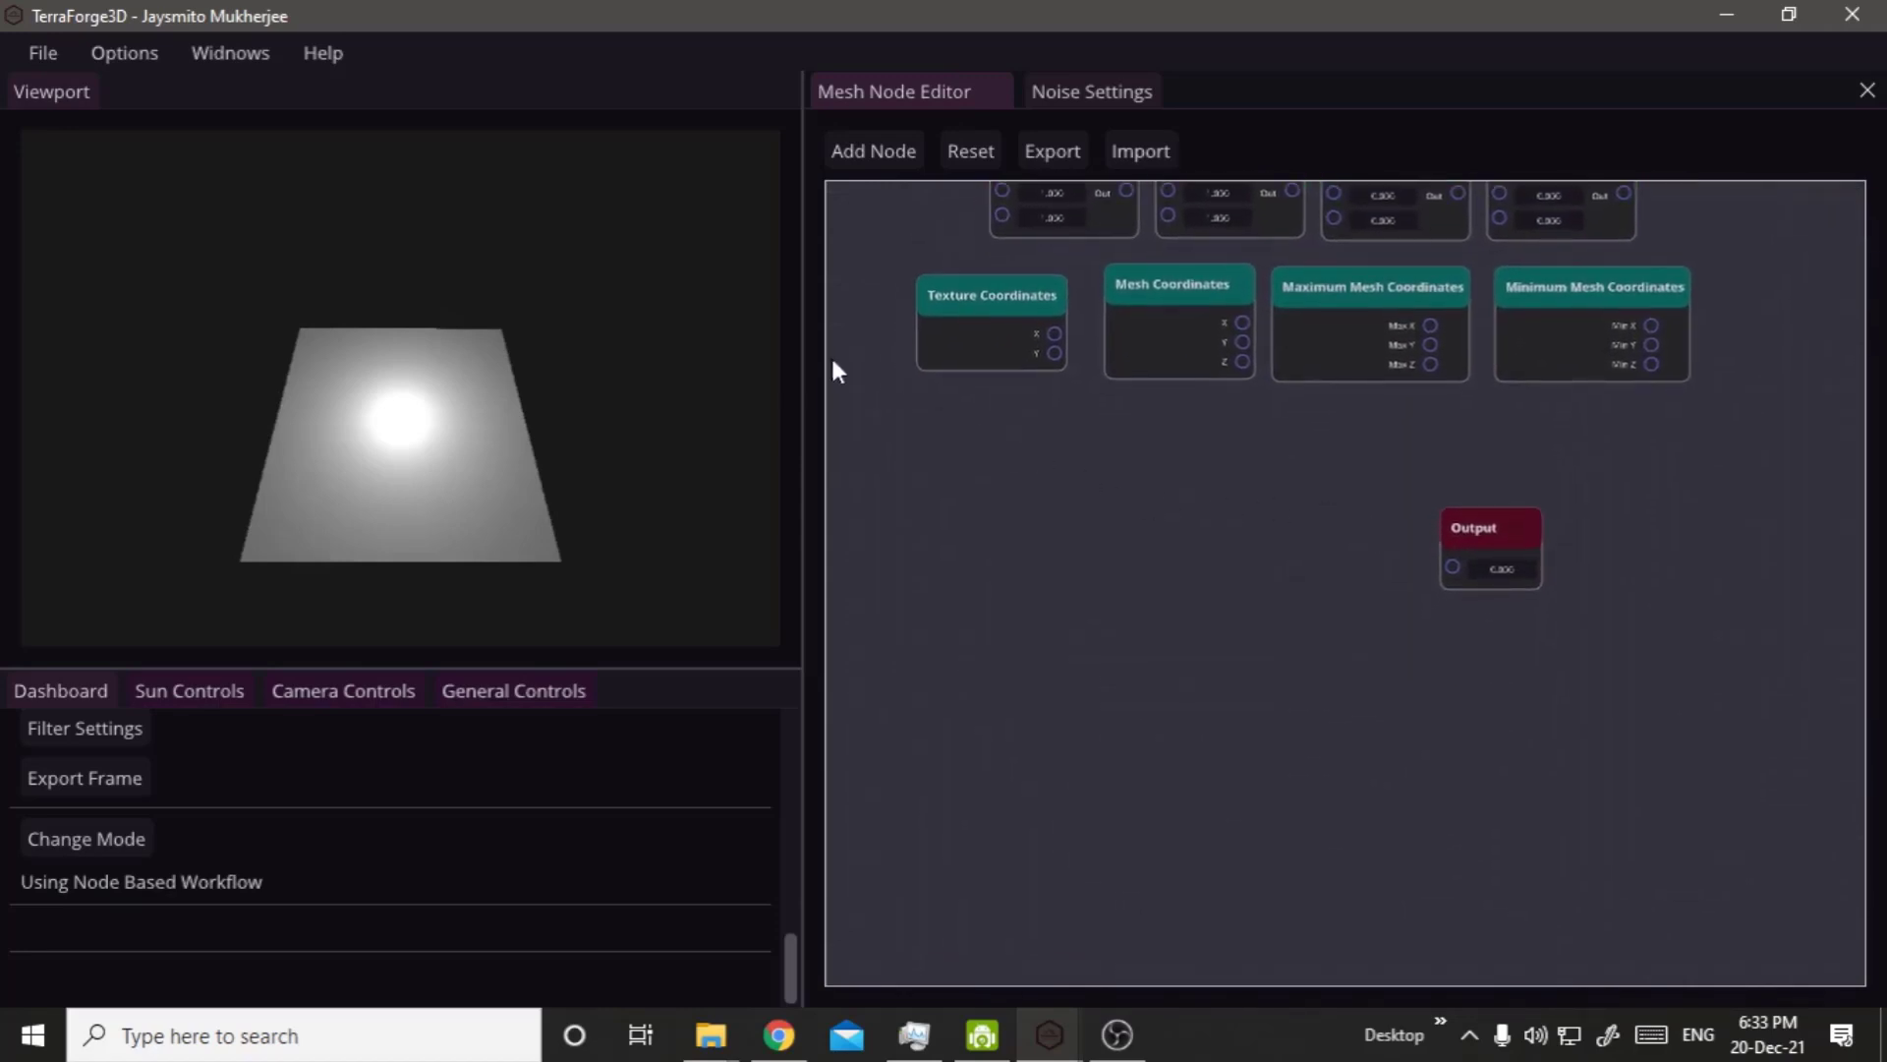
pyautogui.moveTo(862, 330); pyautogui.dragTo(1576, 671)
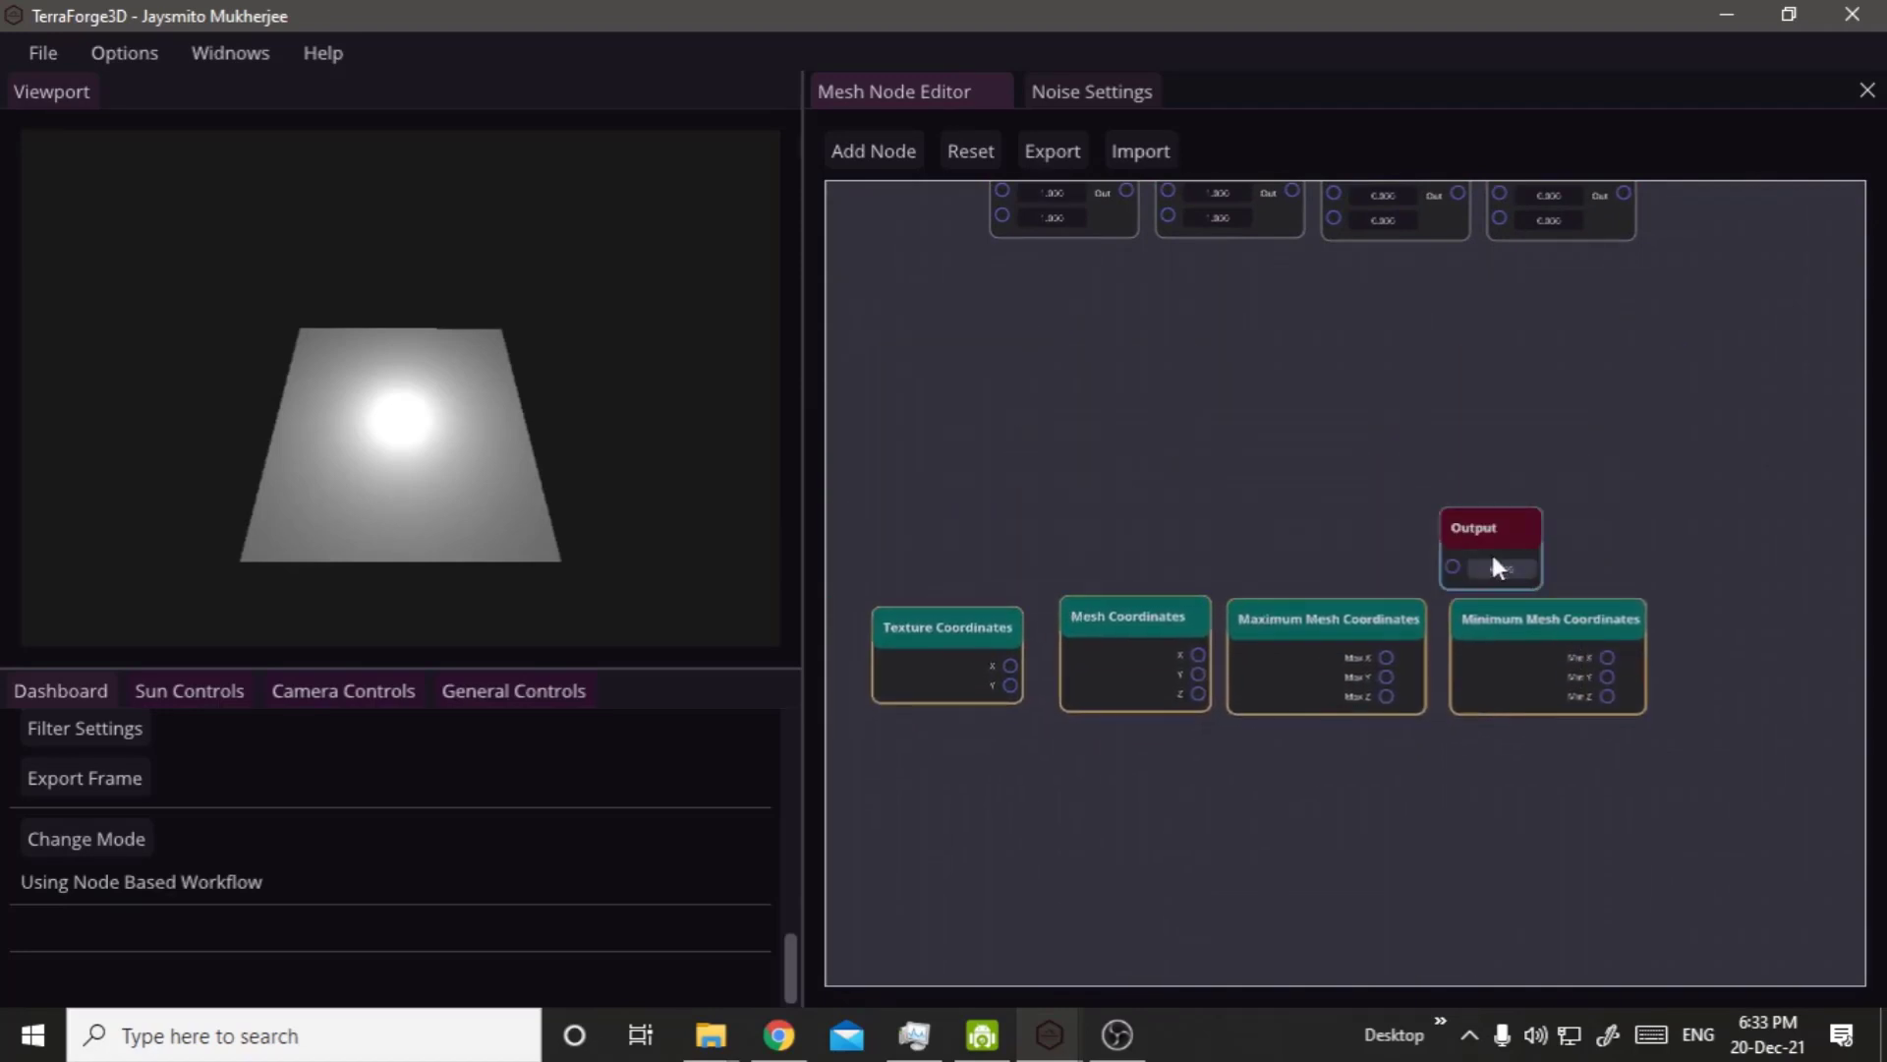
# Place the Output node below the row of coordinate nodes, between Mesh Coordinates and Maximum Mesh Coordinates.
pyautogui.moveTo(1471, 529); pyautogui.dragTo(1381, 769)
pyautogui.click(1273, 835)
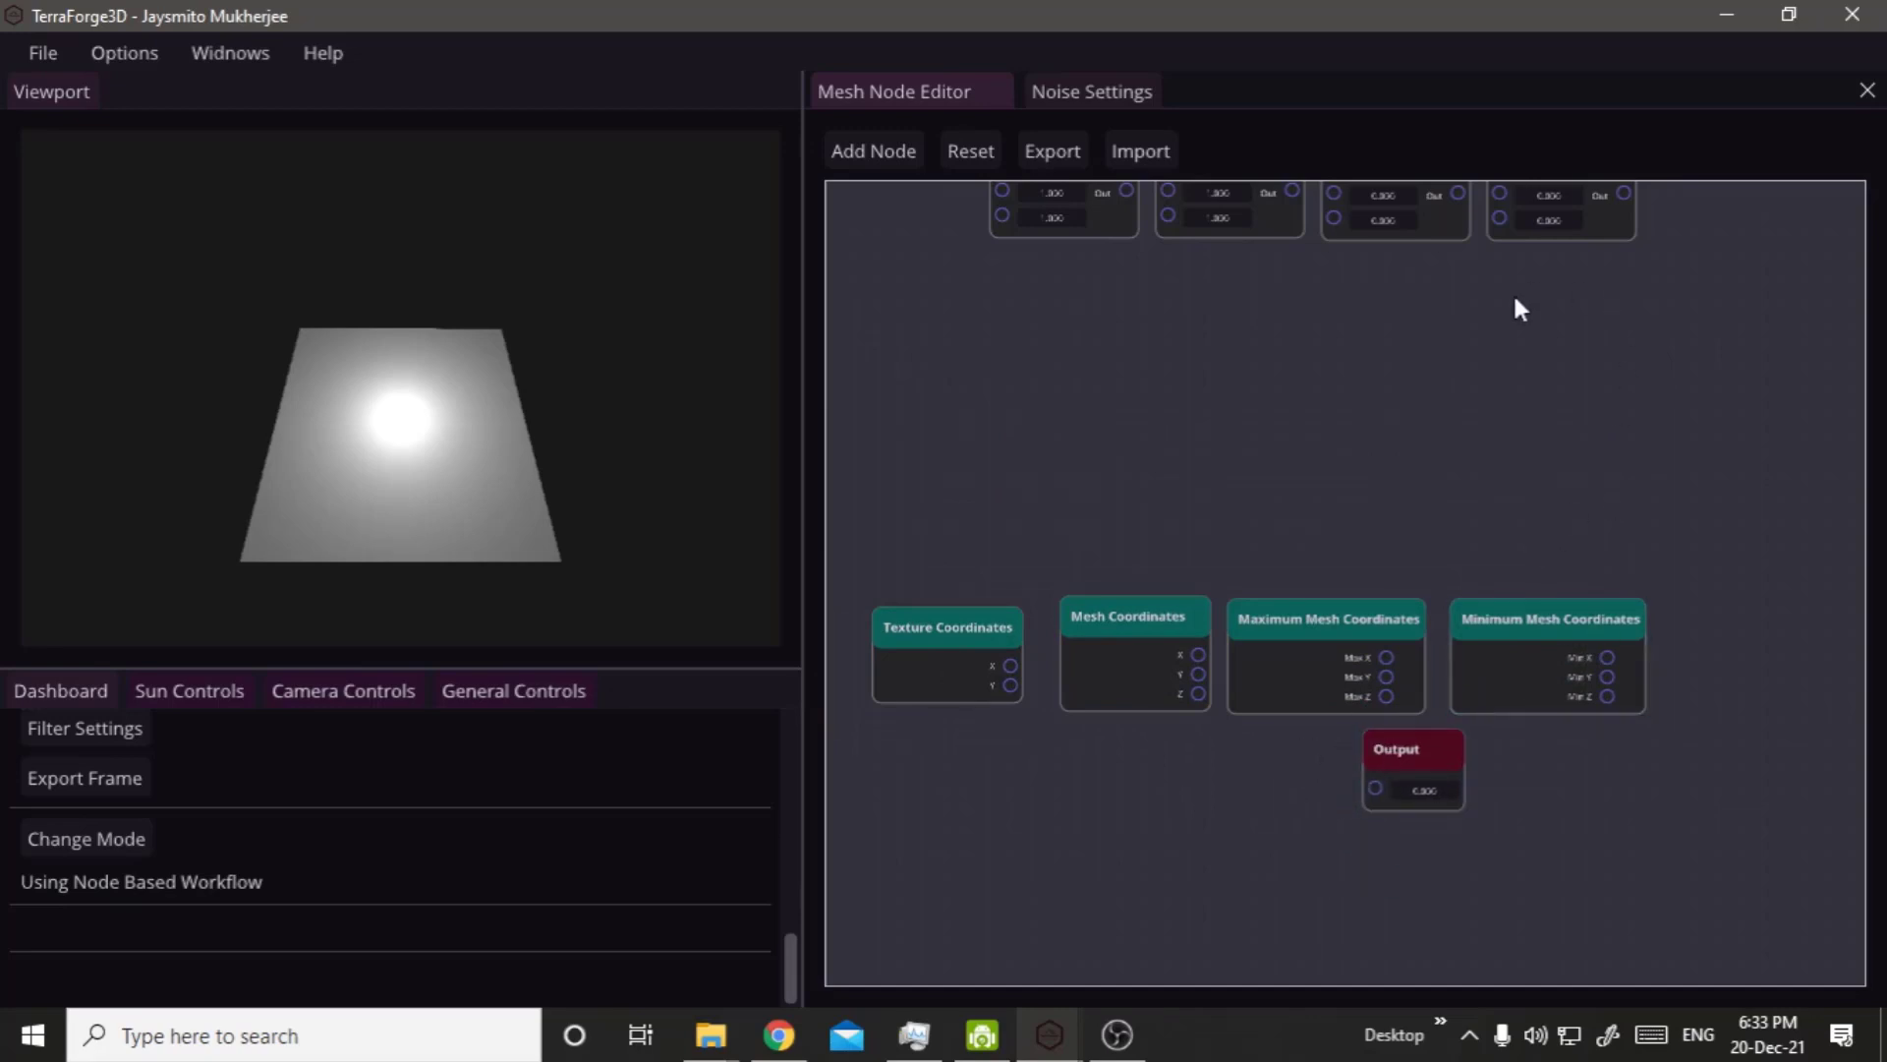
pyautogui.scroll(2, 1150, 865)
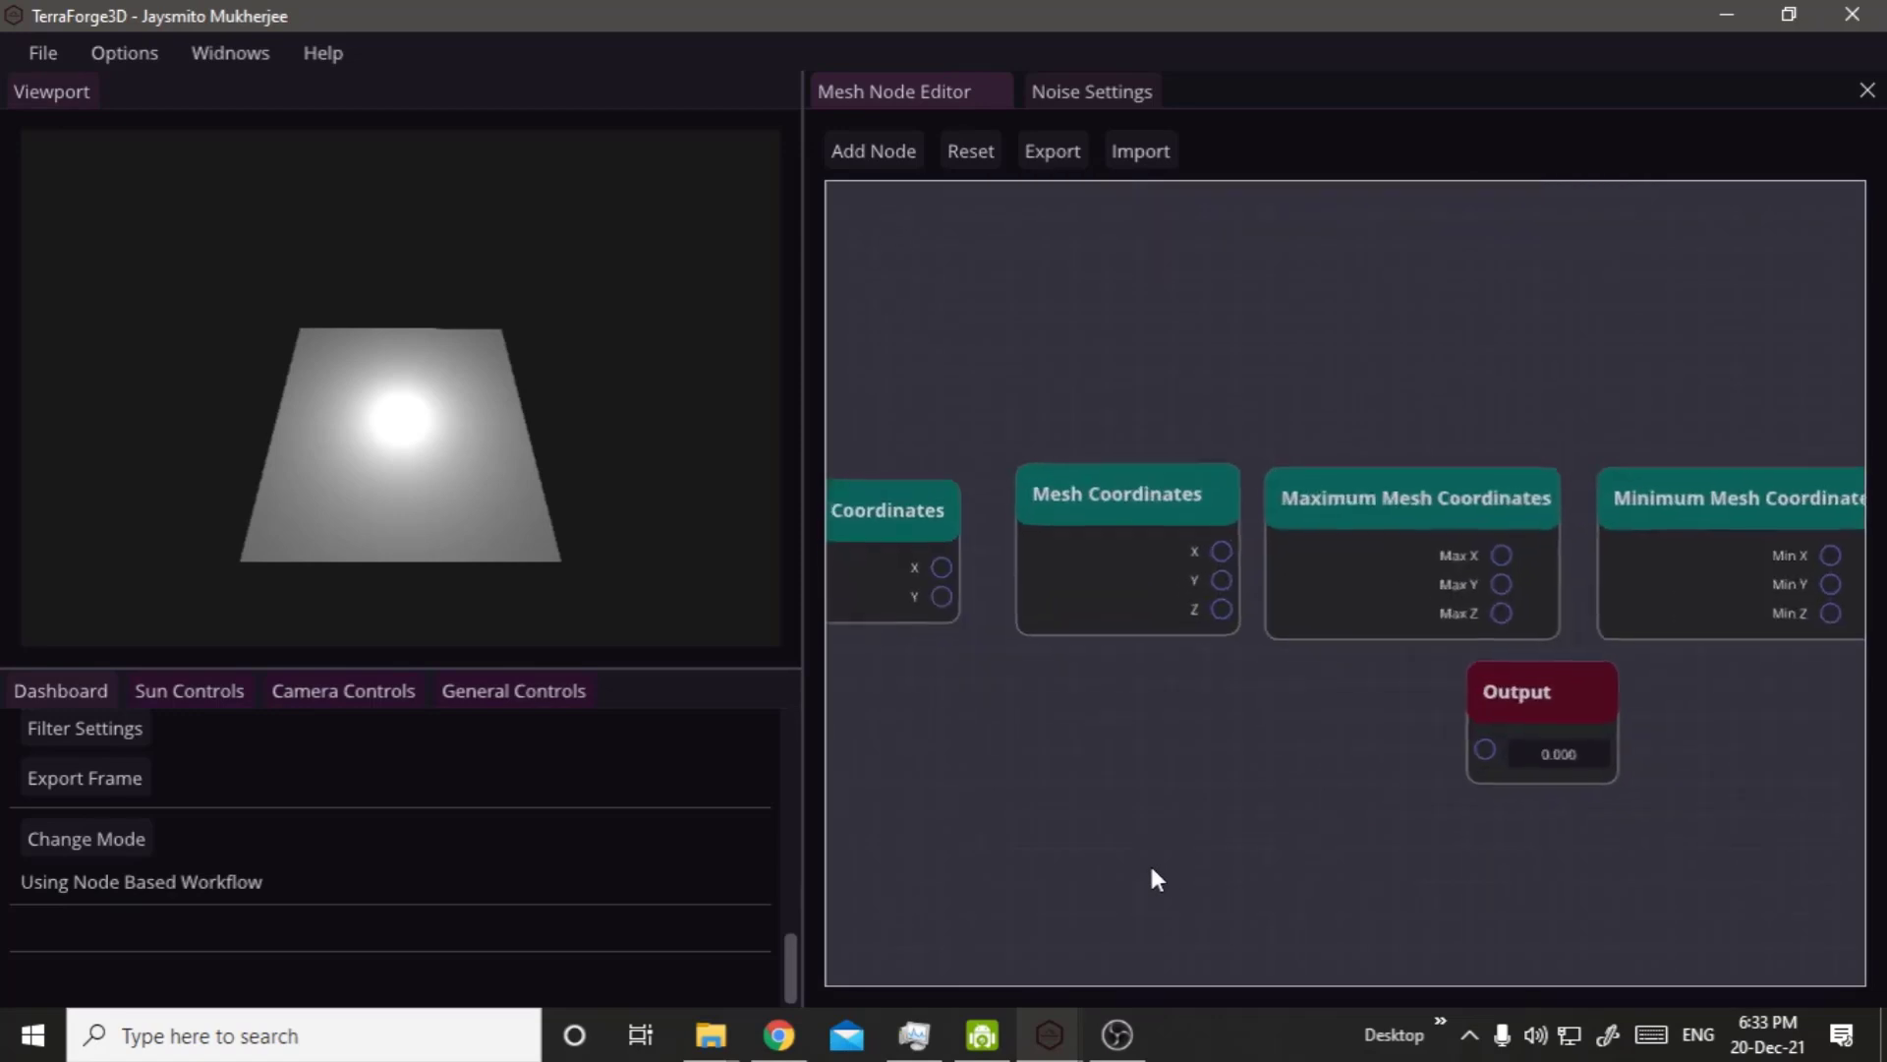
pyautogui.moveTo(1170, 839); pyautogui.dragTo(1272, 830, button='right')
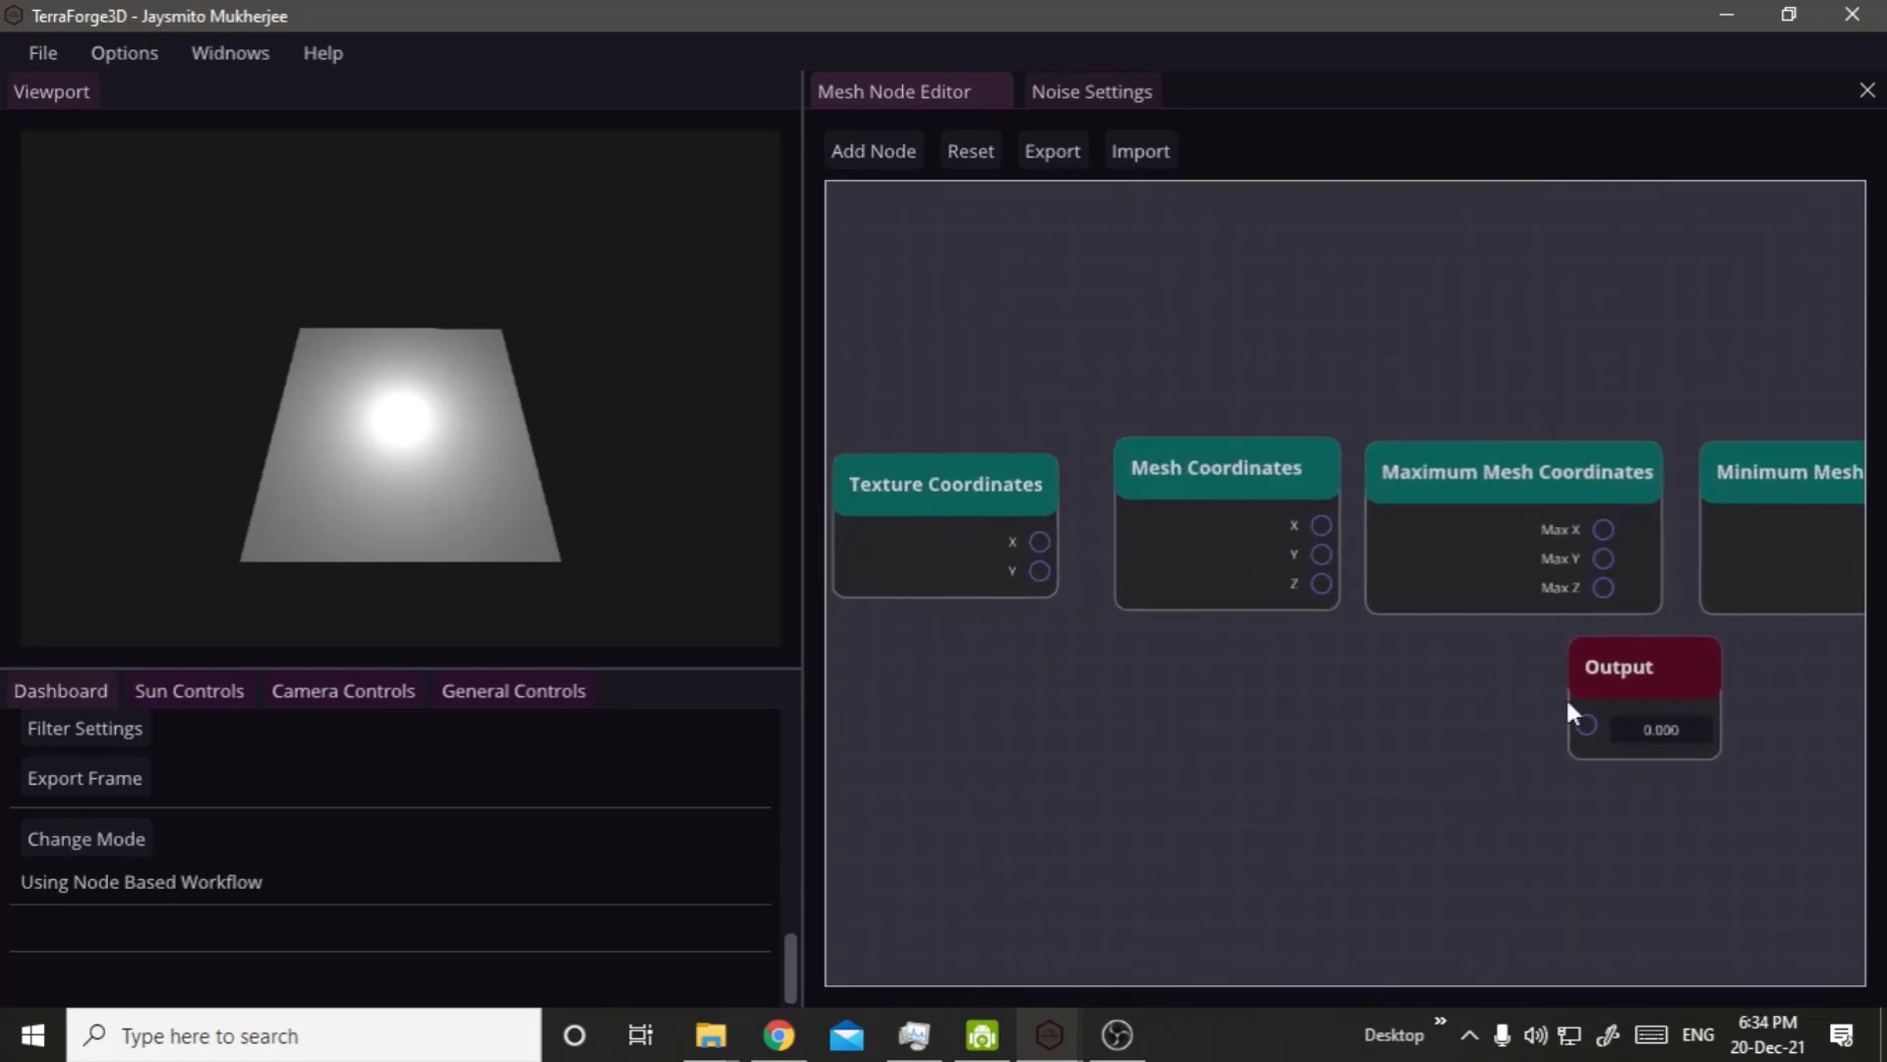
pyautogui.moveTo(1594, 682); pyautogui.dragTo(1346, 683)
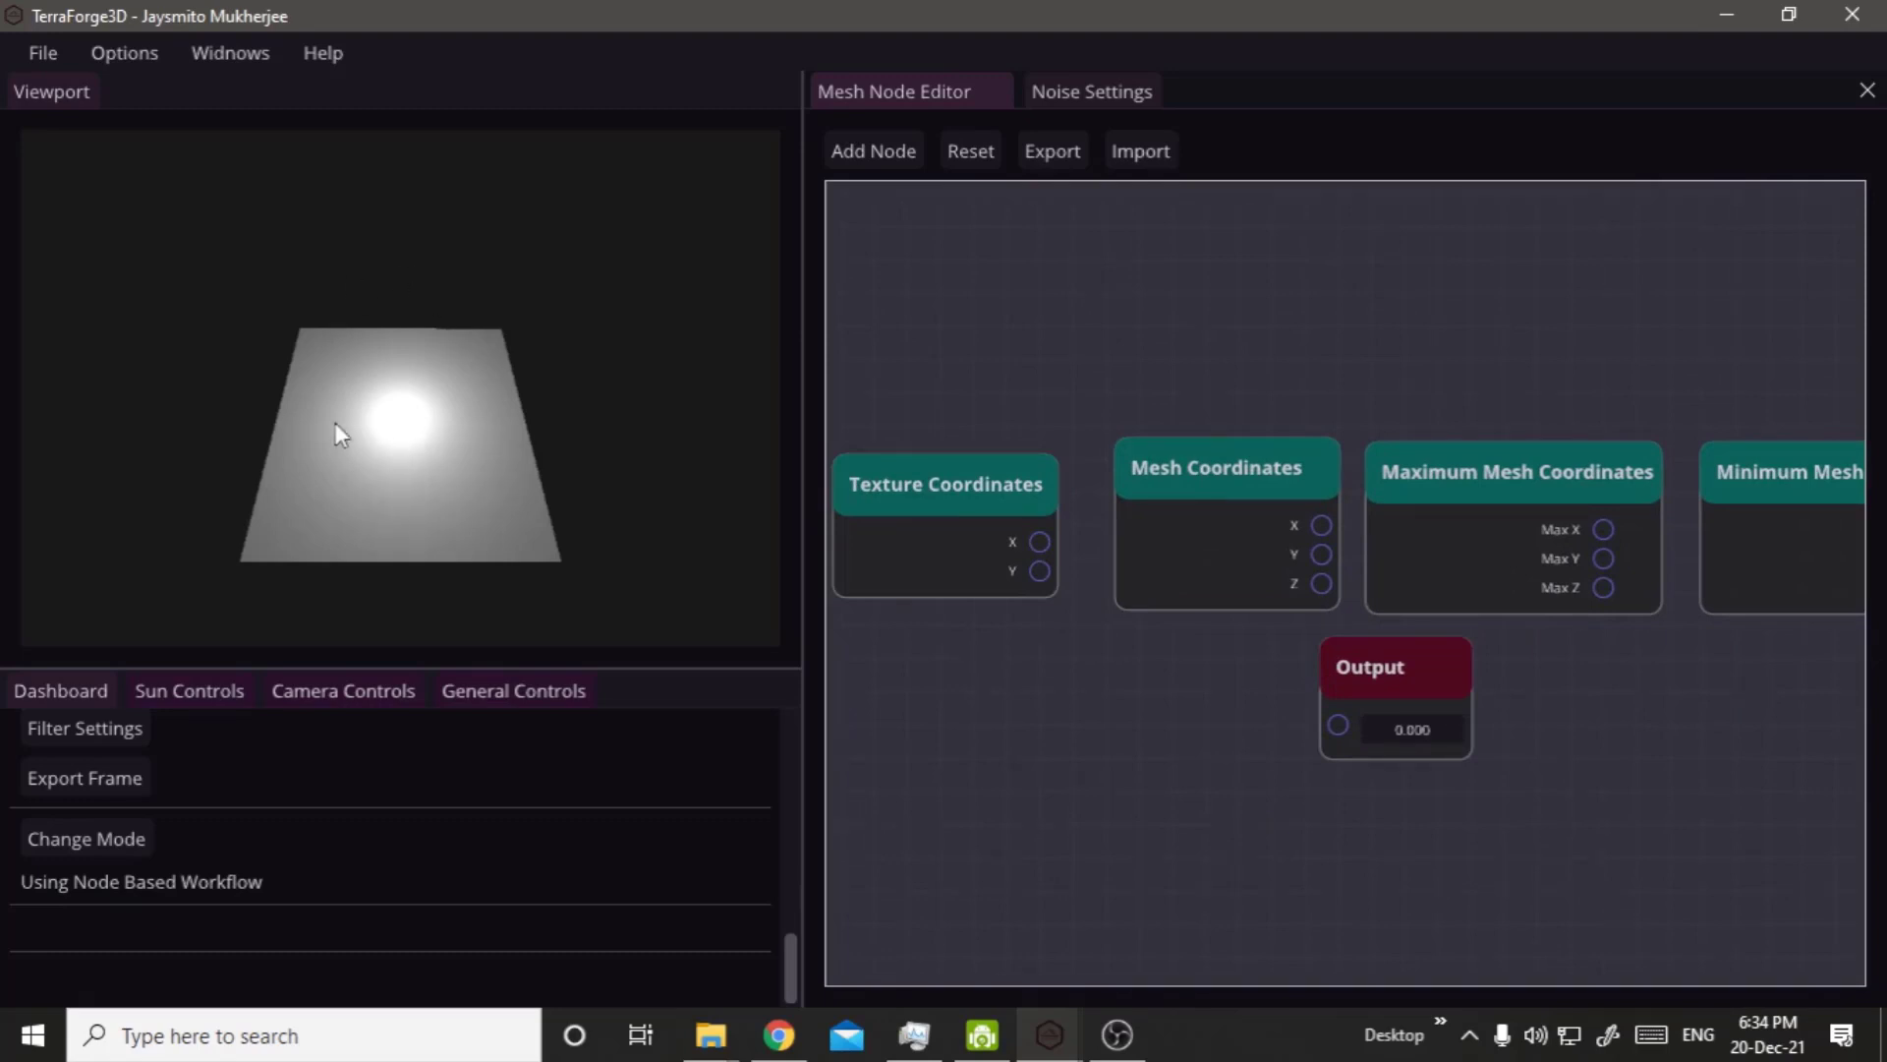
# Turn on Wireframe Mode for the terrain mesh.
pyautogui.scroll(3, 288, 509)
pyautogui.scroll(10, 222, 834)
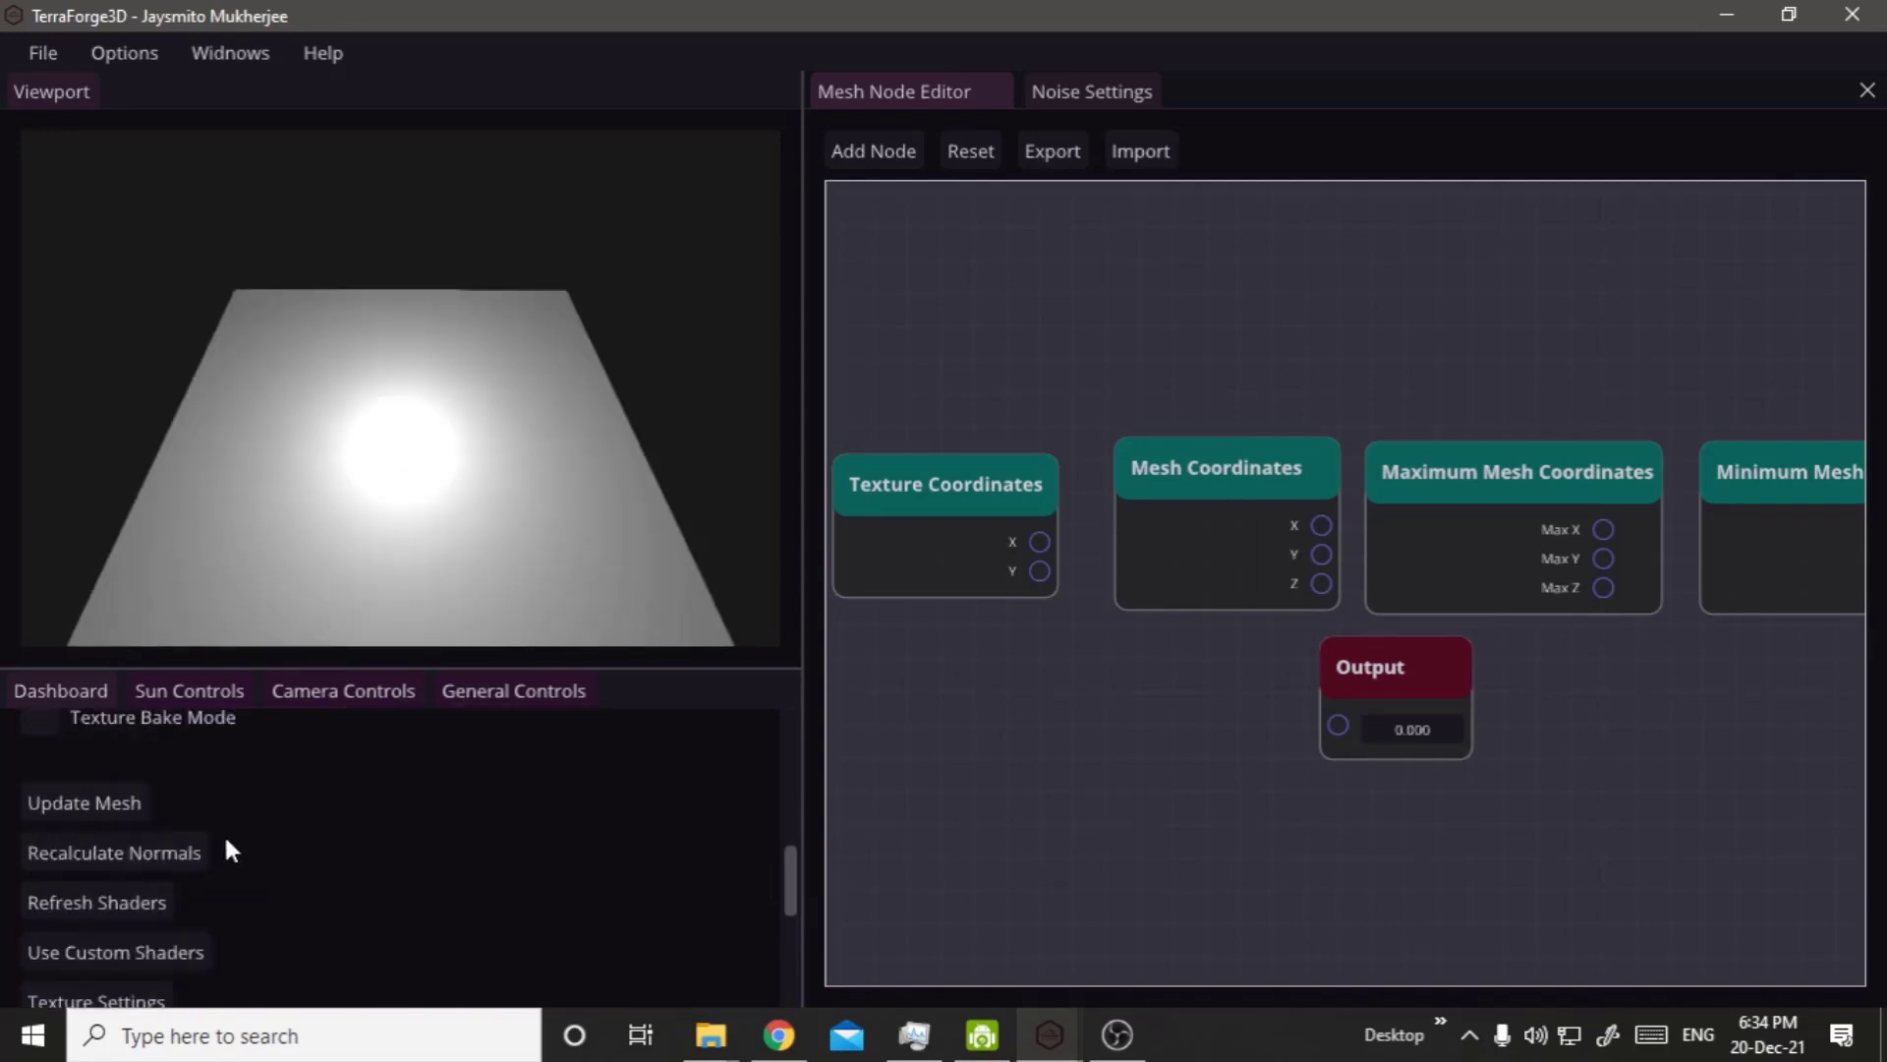
pyautogui.scroll(1, 147, 834)
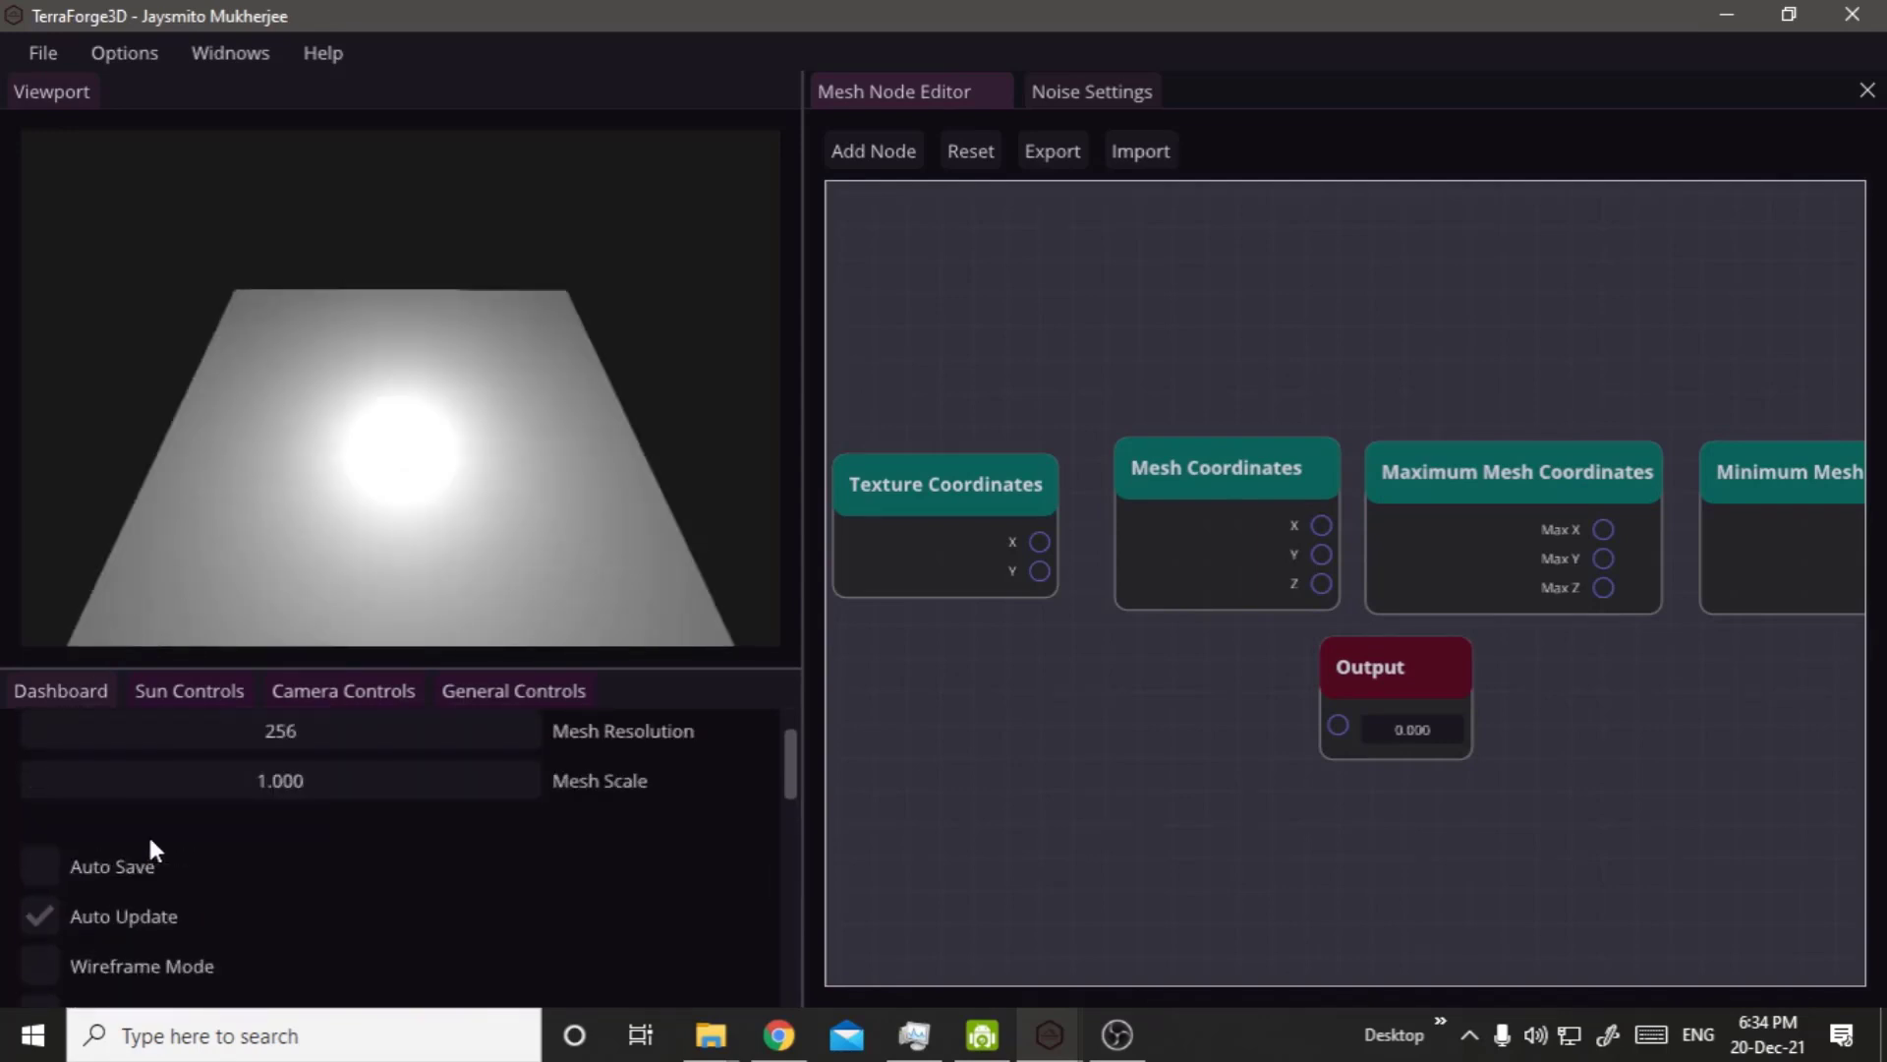
pyautogui.scroll(-1, 144, 834)
pyautogui.click(140, 850)
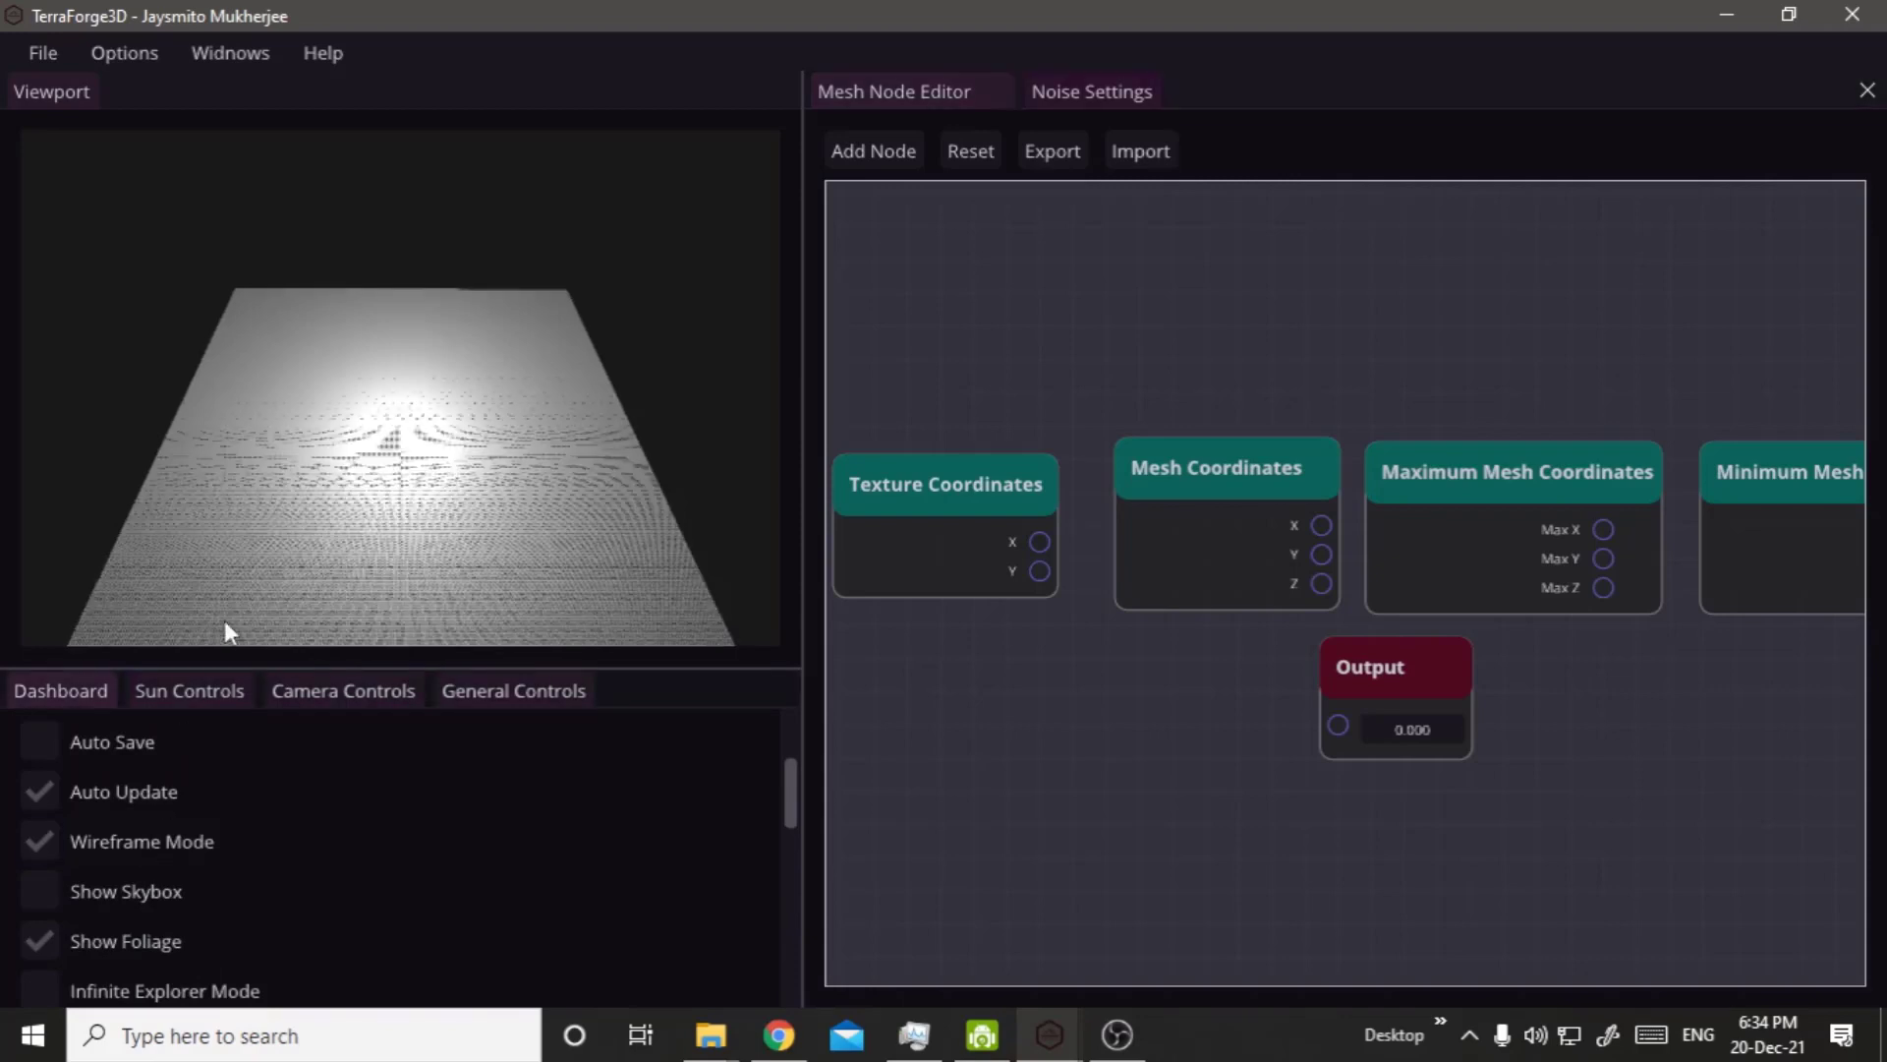
# Examine the mesh's vertex grid up close and turn Wireframe Mode off.
pyautogui.scroll(2, 251, 562)
pyautogui.scroll(2, 252, 563)
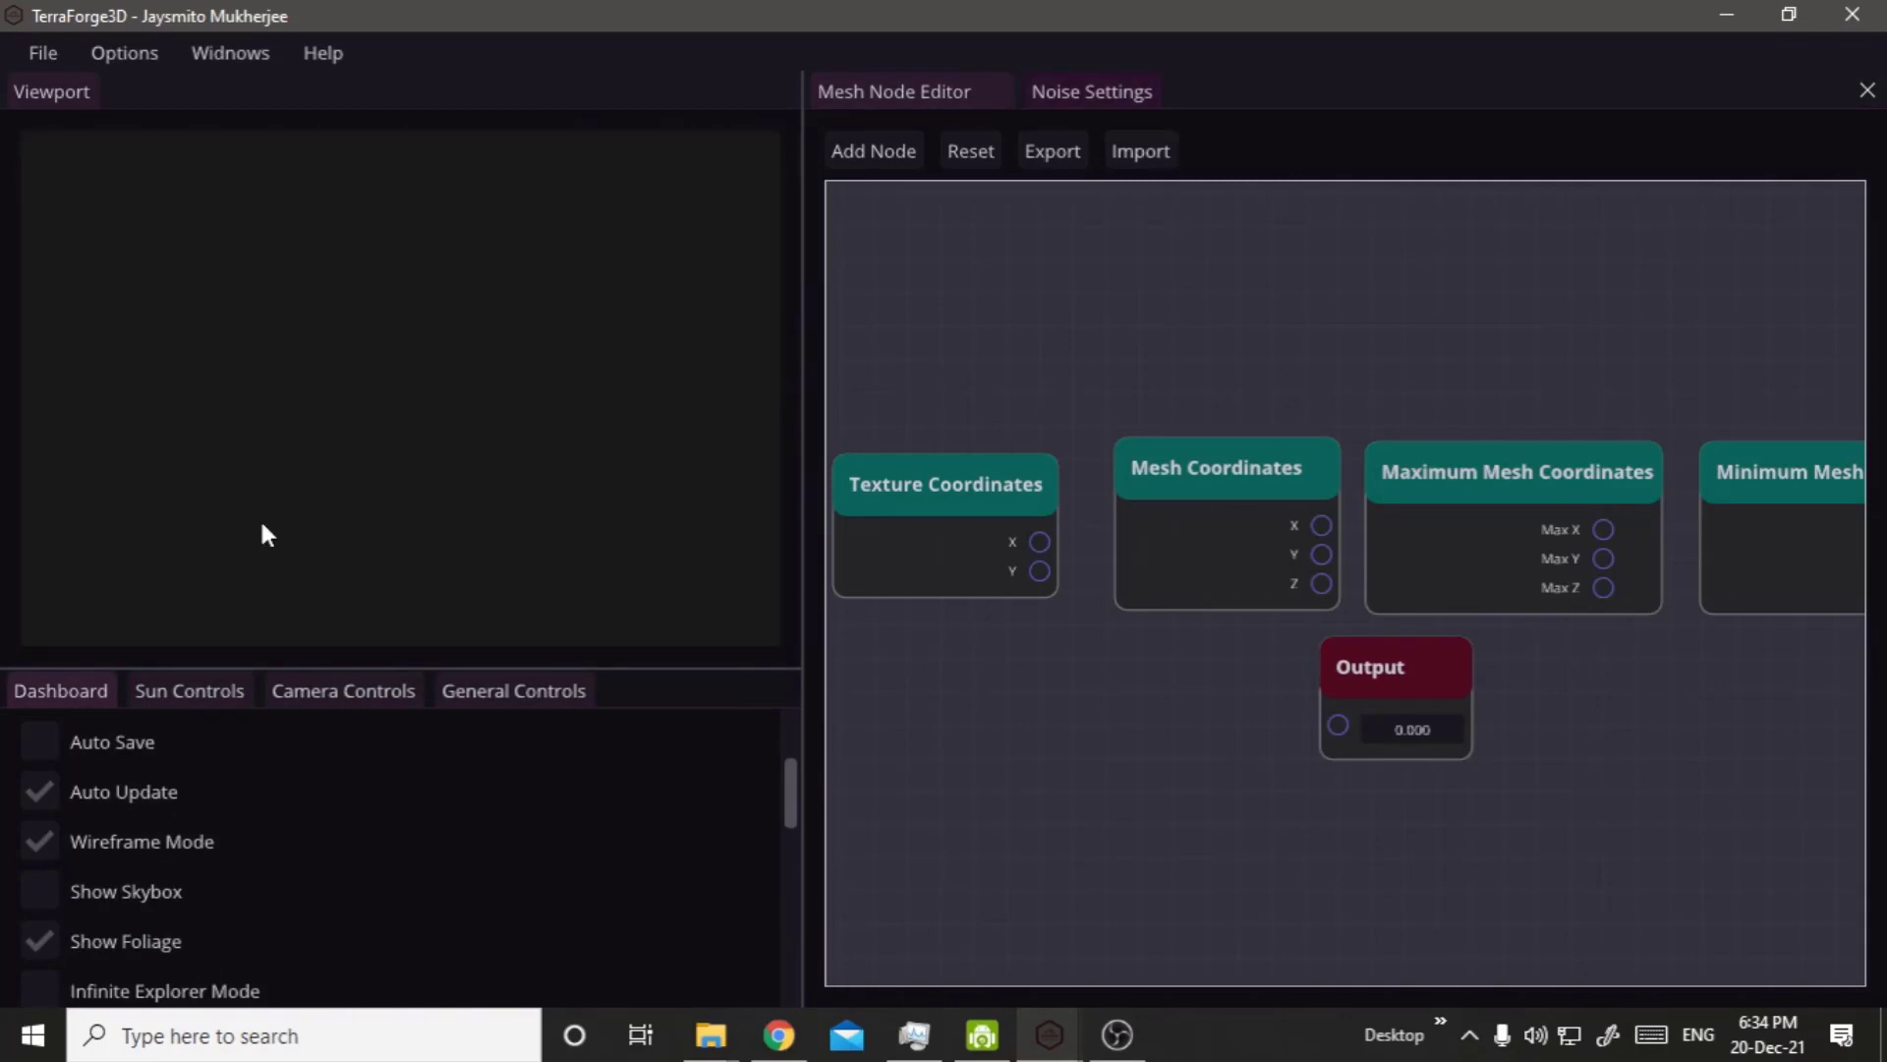
pyautogui.scroll(-1, 260, 517)
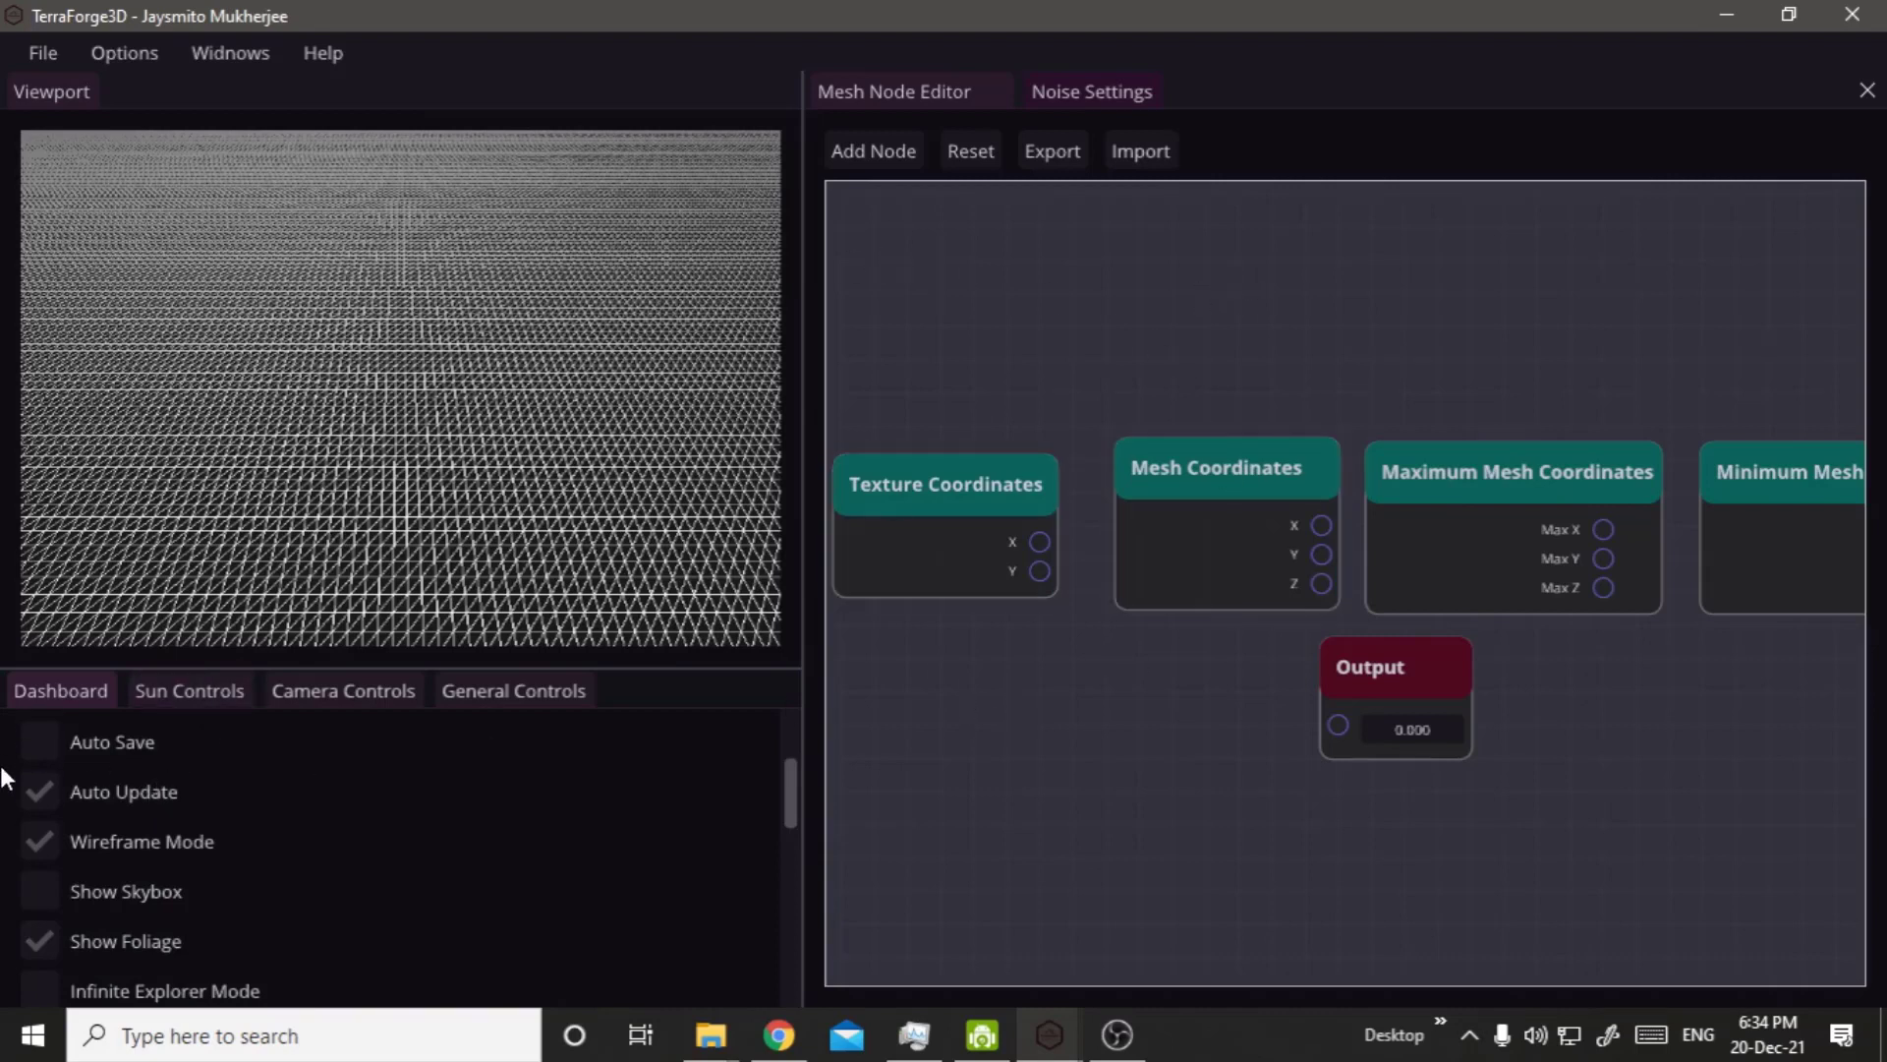
pyautogui.click(85, 851)
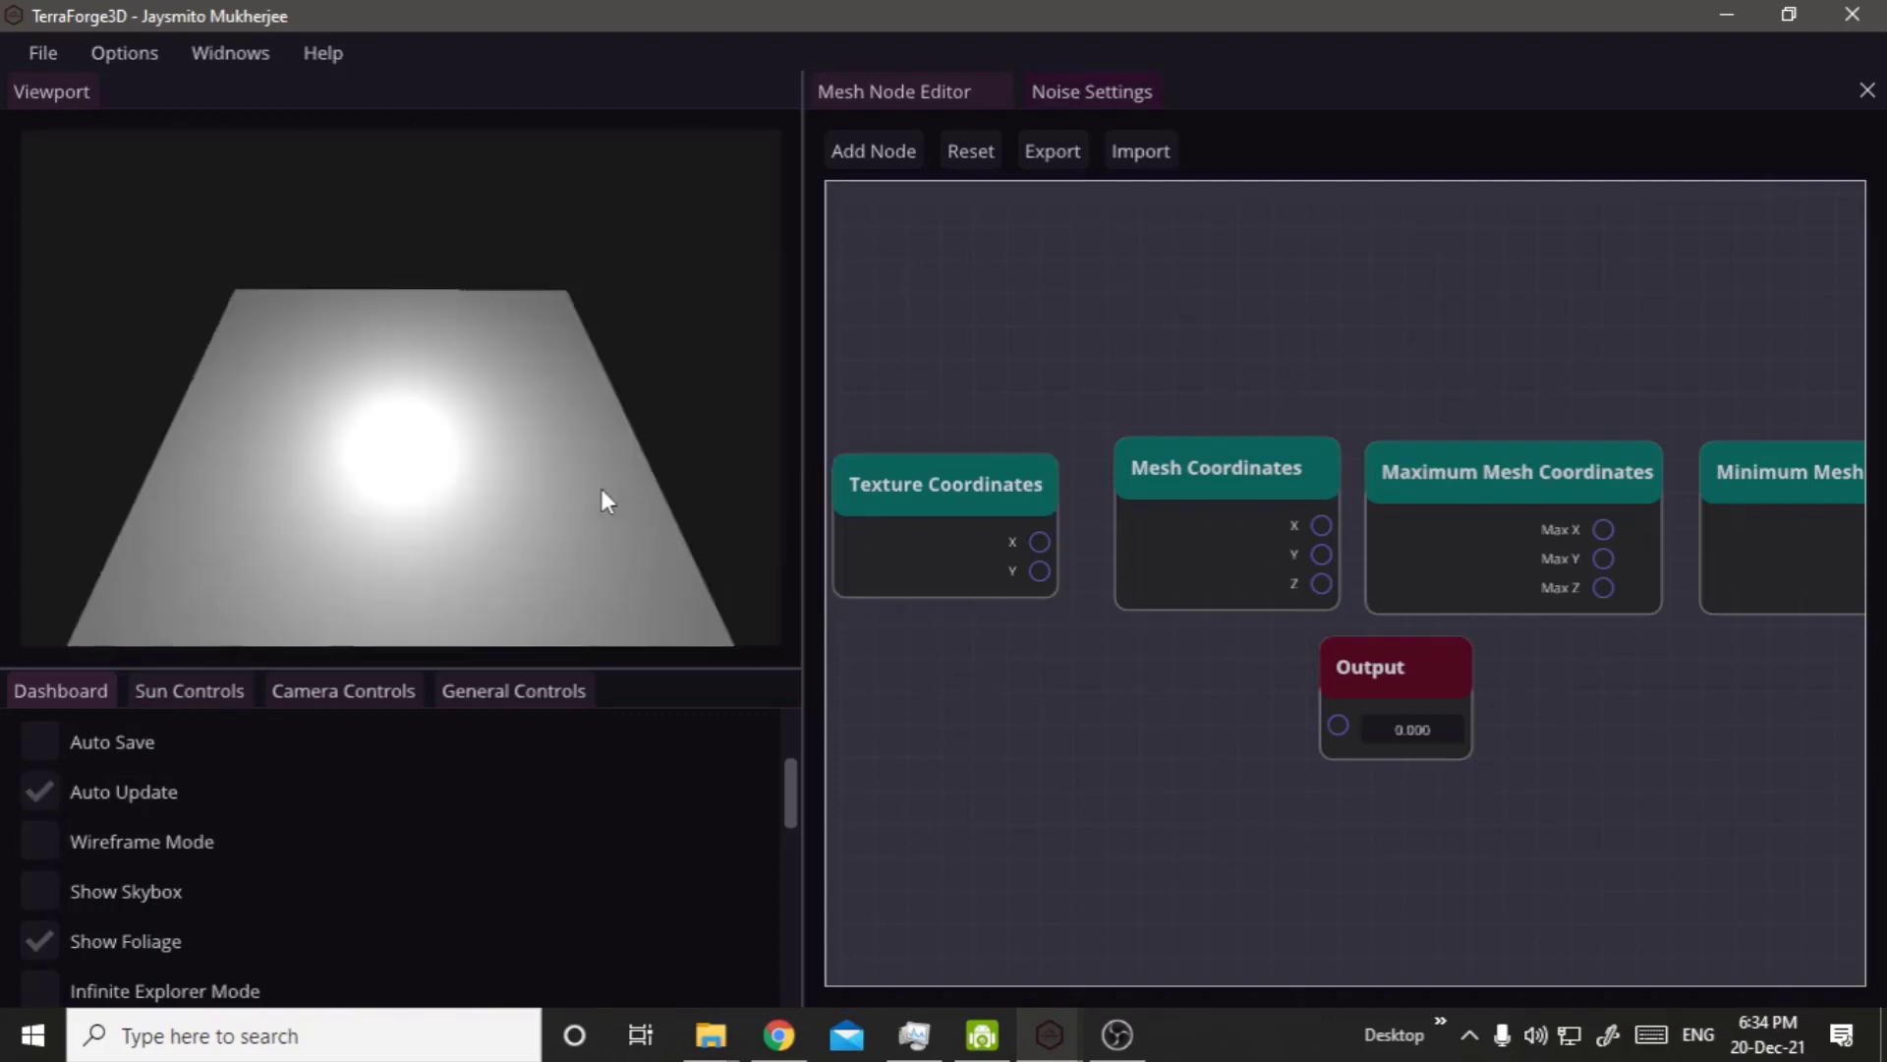
# Connect the X output of Texture Coordinates to the Output node and examine the terrain's slope from another angle.
pyautogui.scroll(-4, 1386, 644)
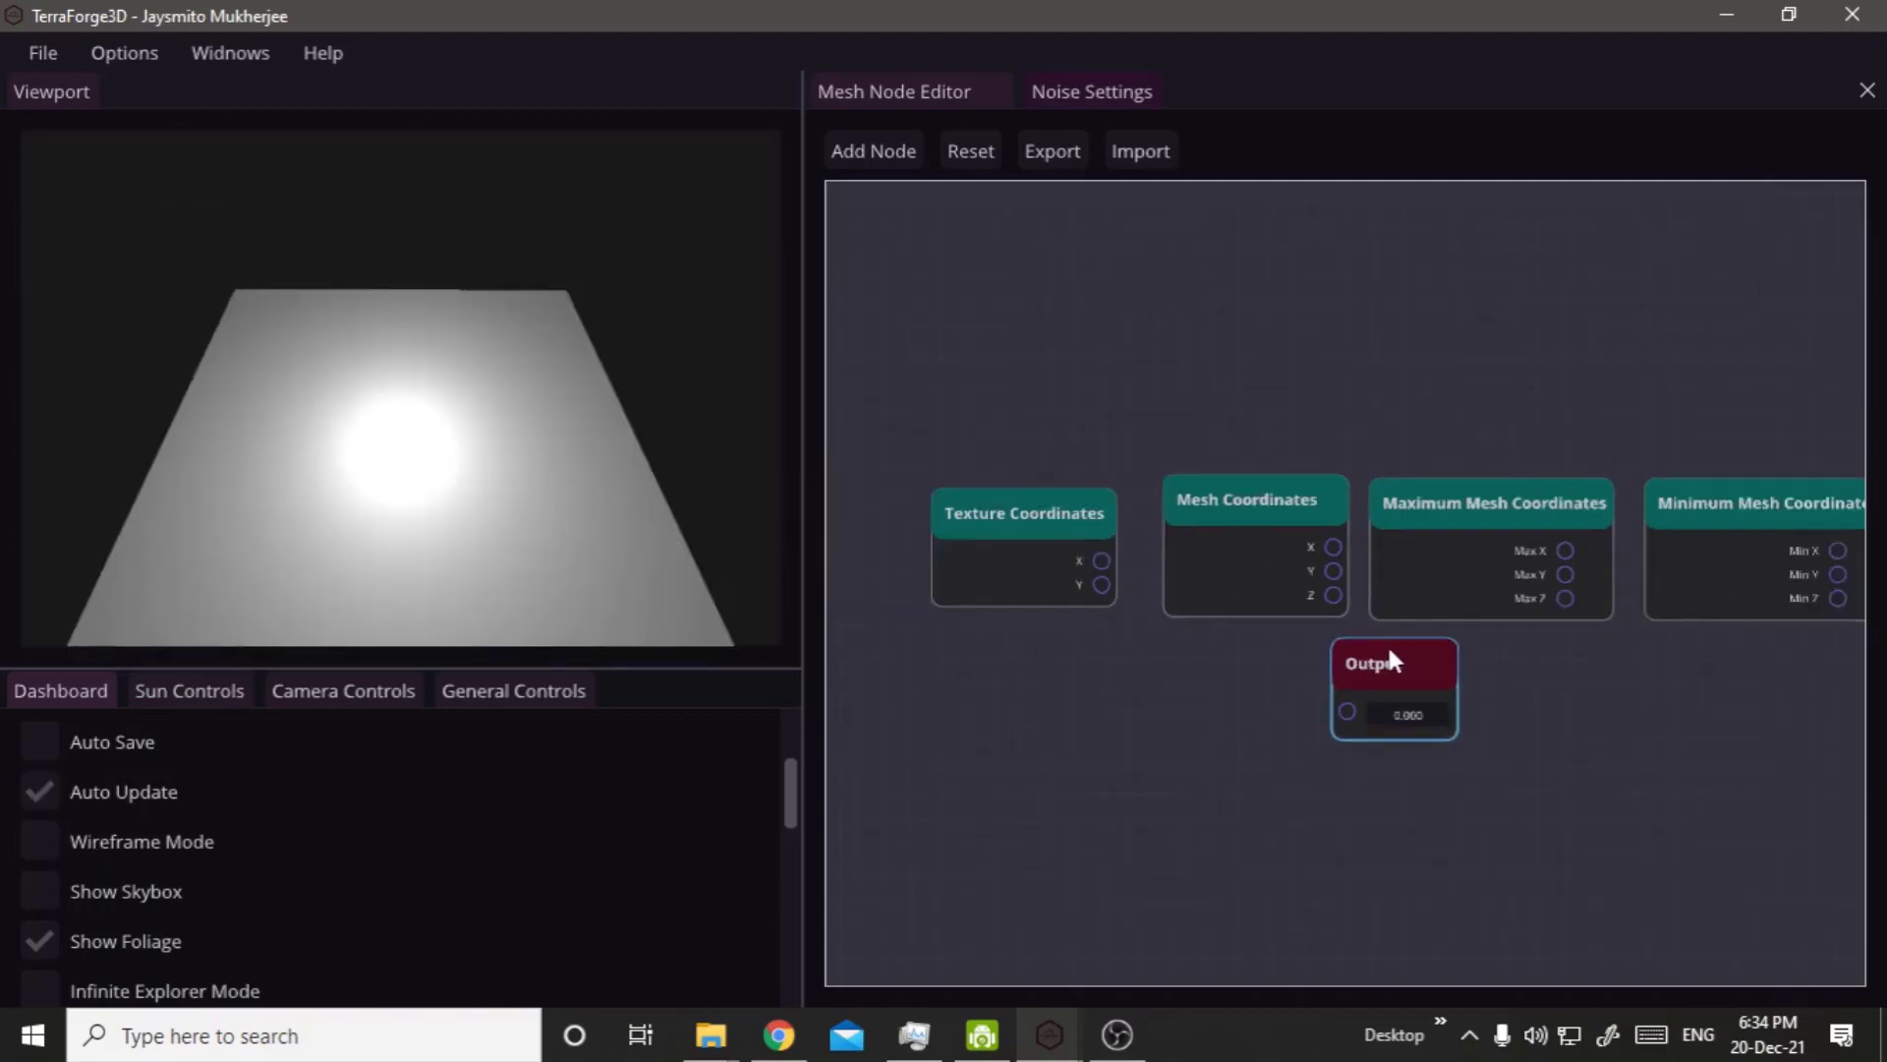
pyautogui.moveTo(1322, 649); pyautogui.dragTo(1333, 628)
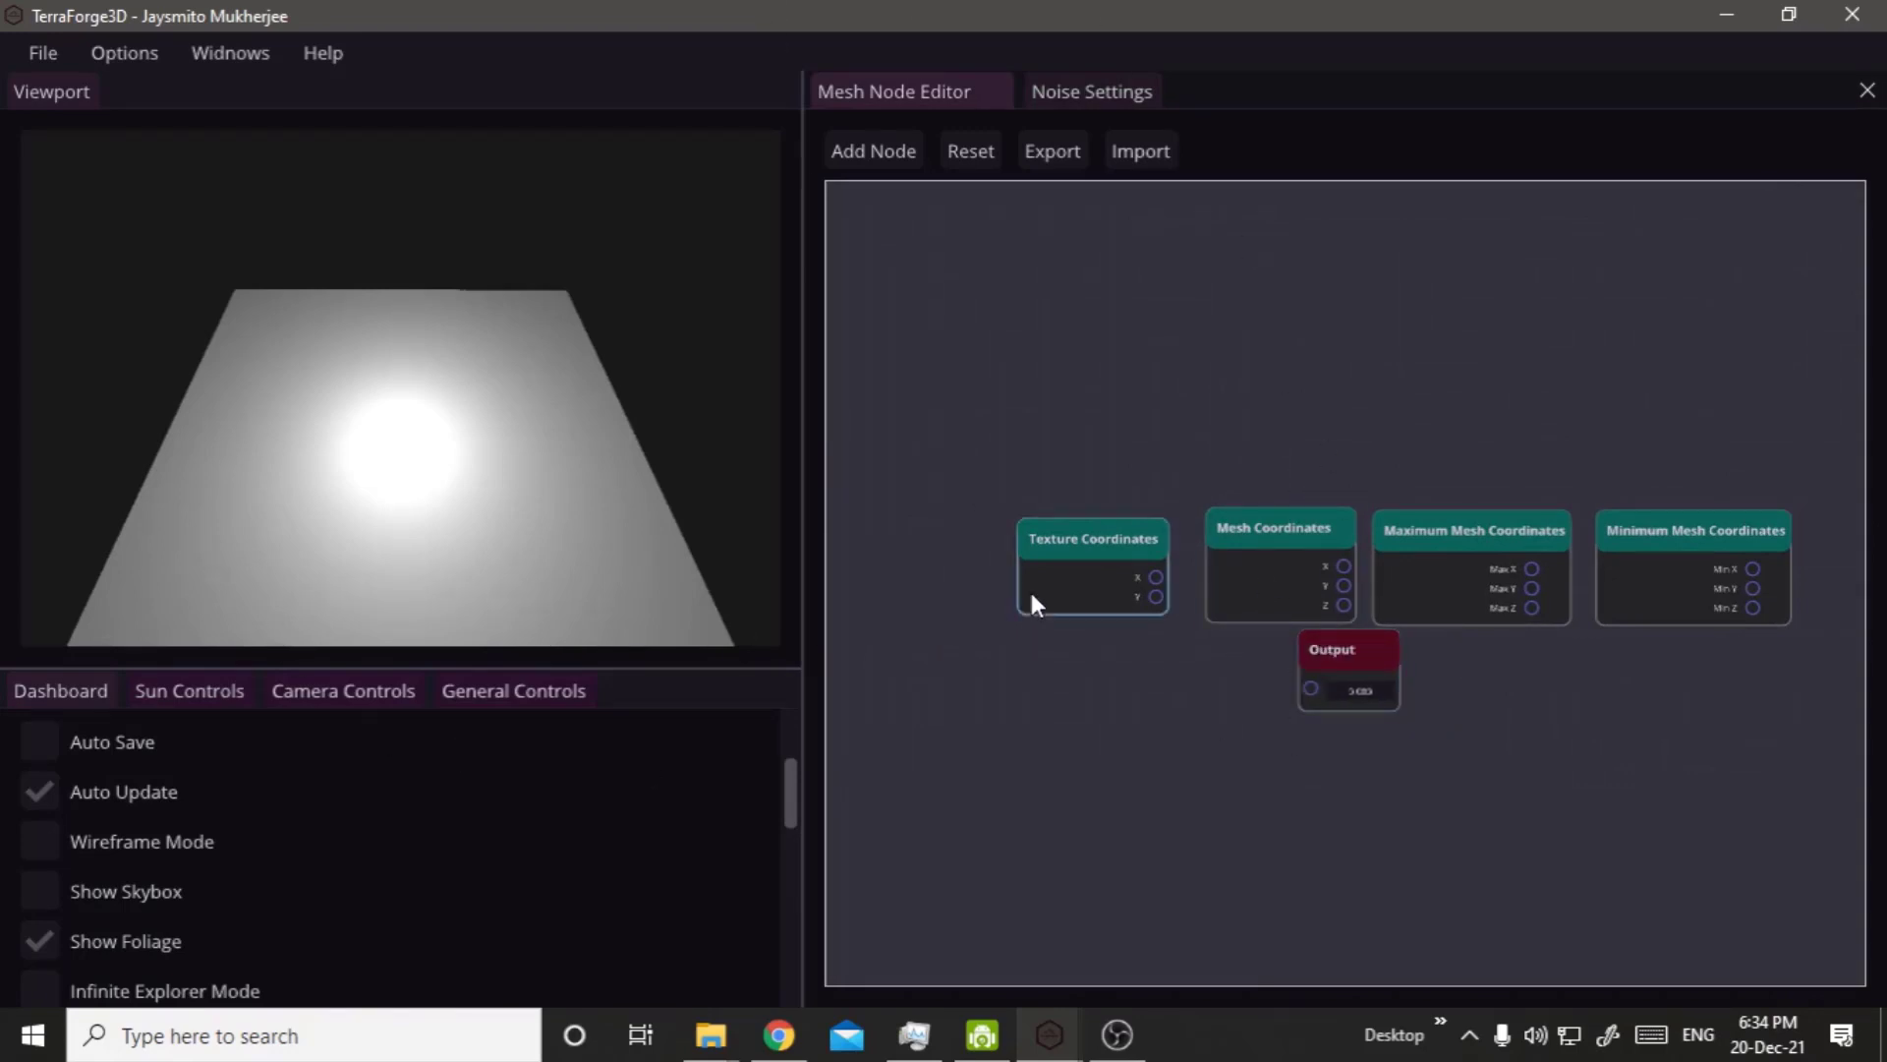
pyautogui.moveTo(1090, 544); pyautogui.dragTo(1288, 694)
pyautogui.rightClick(691, 553)
pyautogui.click(641, 519)
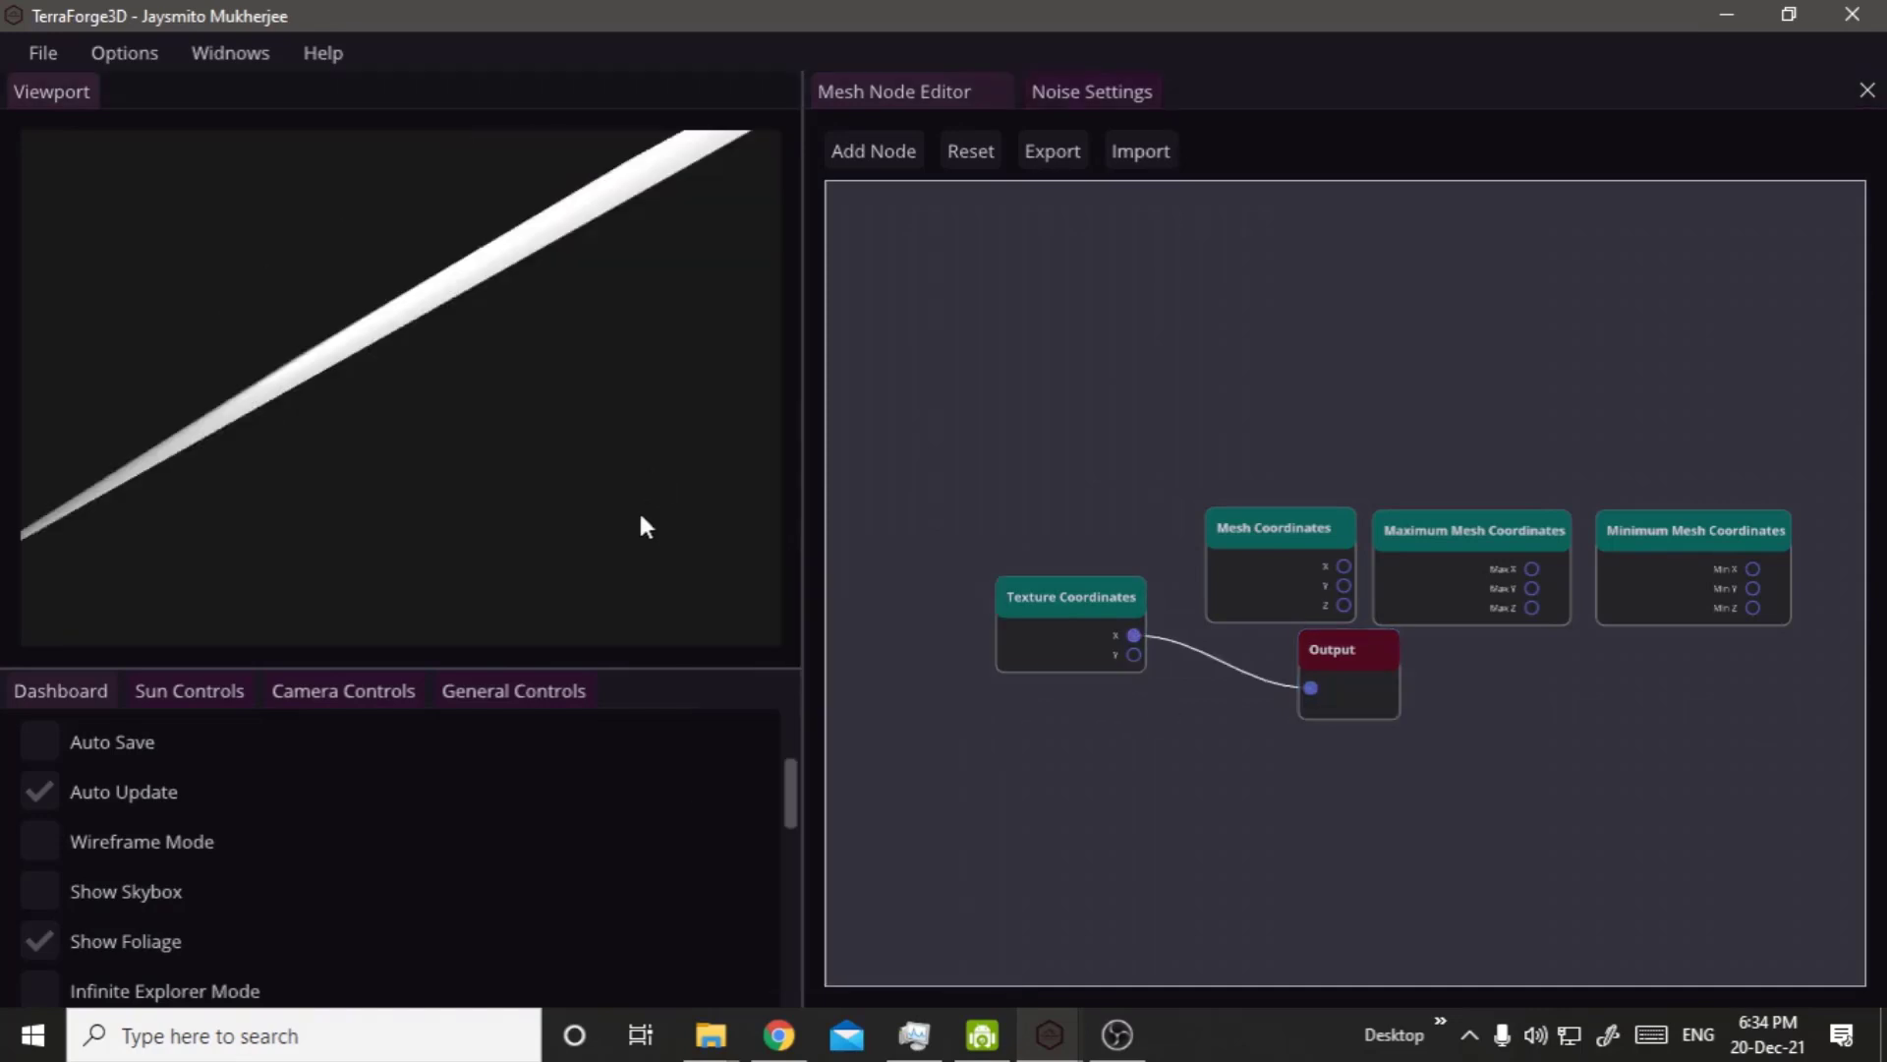
pyautogui.moveTo(639, 528); pyautogui.dragTo(615, 456)
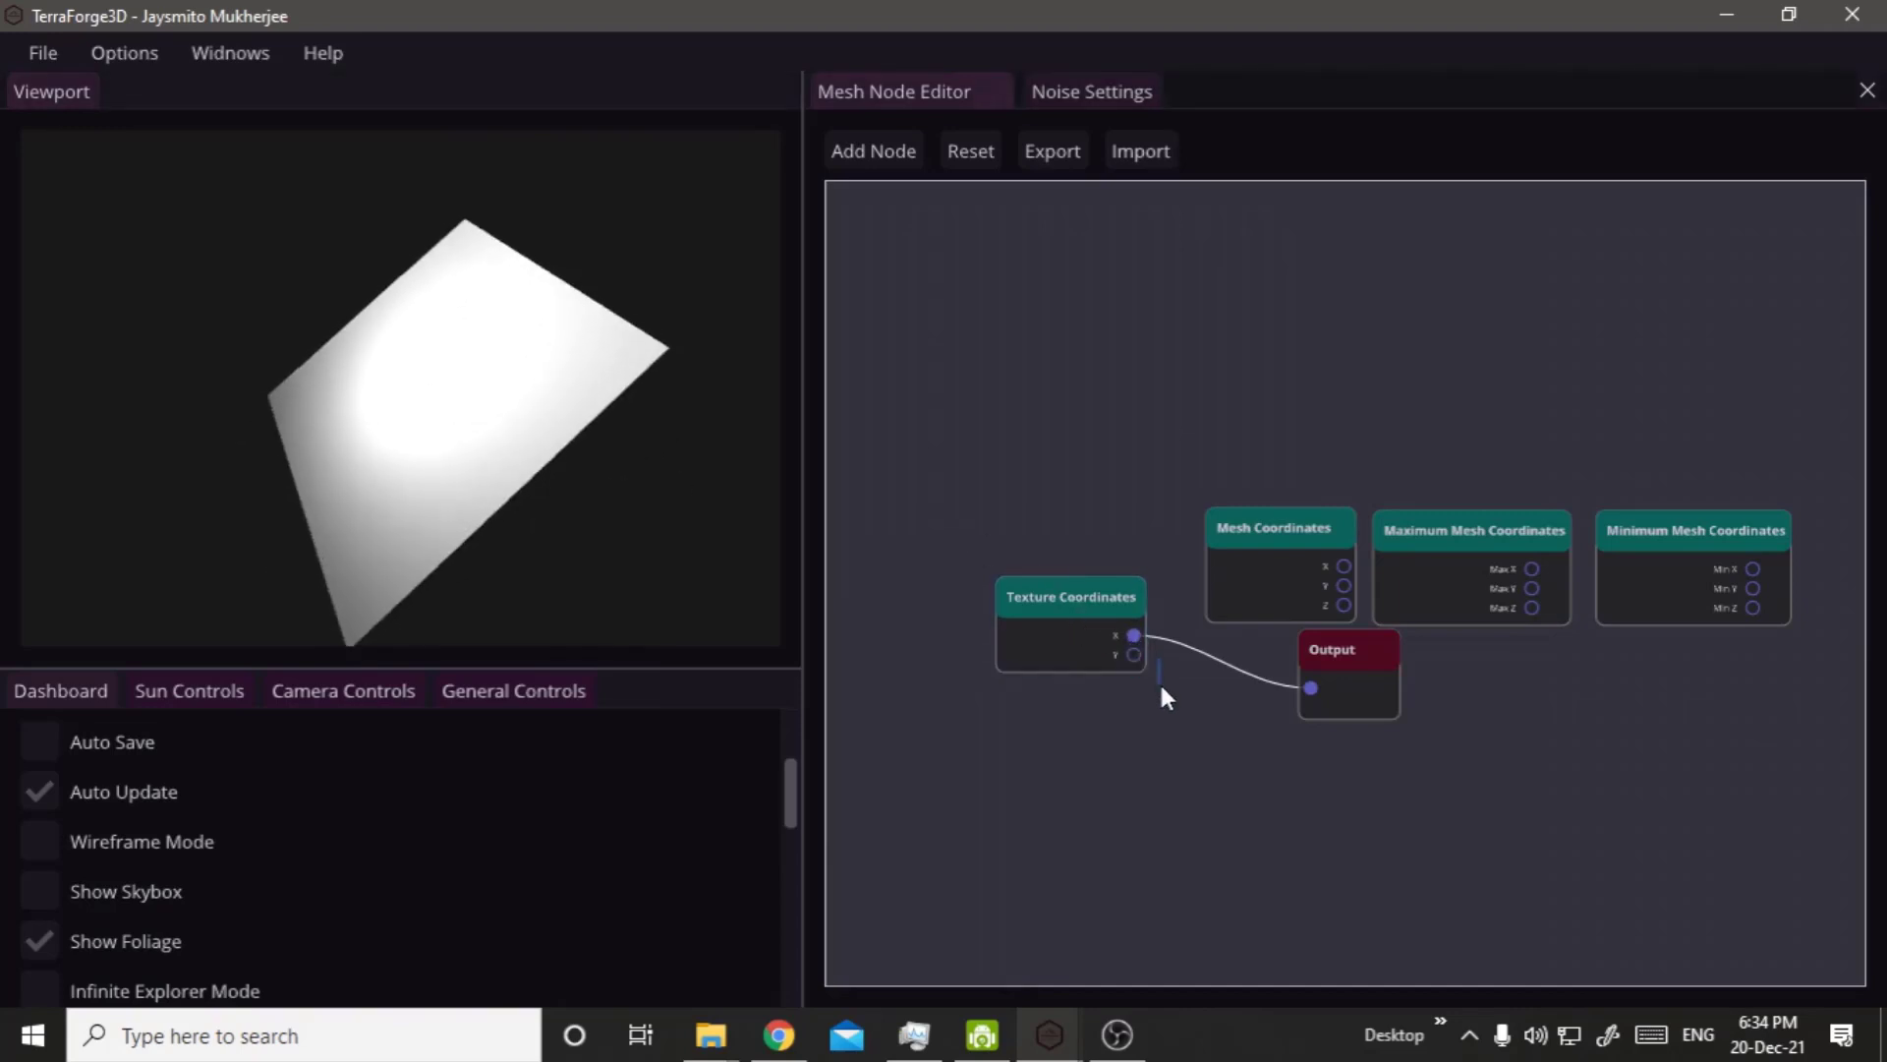
# Connect the Y output of Texture Coordinates to the Output node instead and inspect the terrain from several angles.
pyautogui.moveTo(1138, 644); pyautogui.dragTo(1310, 688)
pyautogui.keyDown('alt'); pyautogui.click(1070, 641); pyautogui.keyUp('alt')
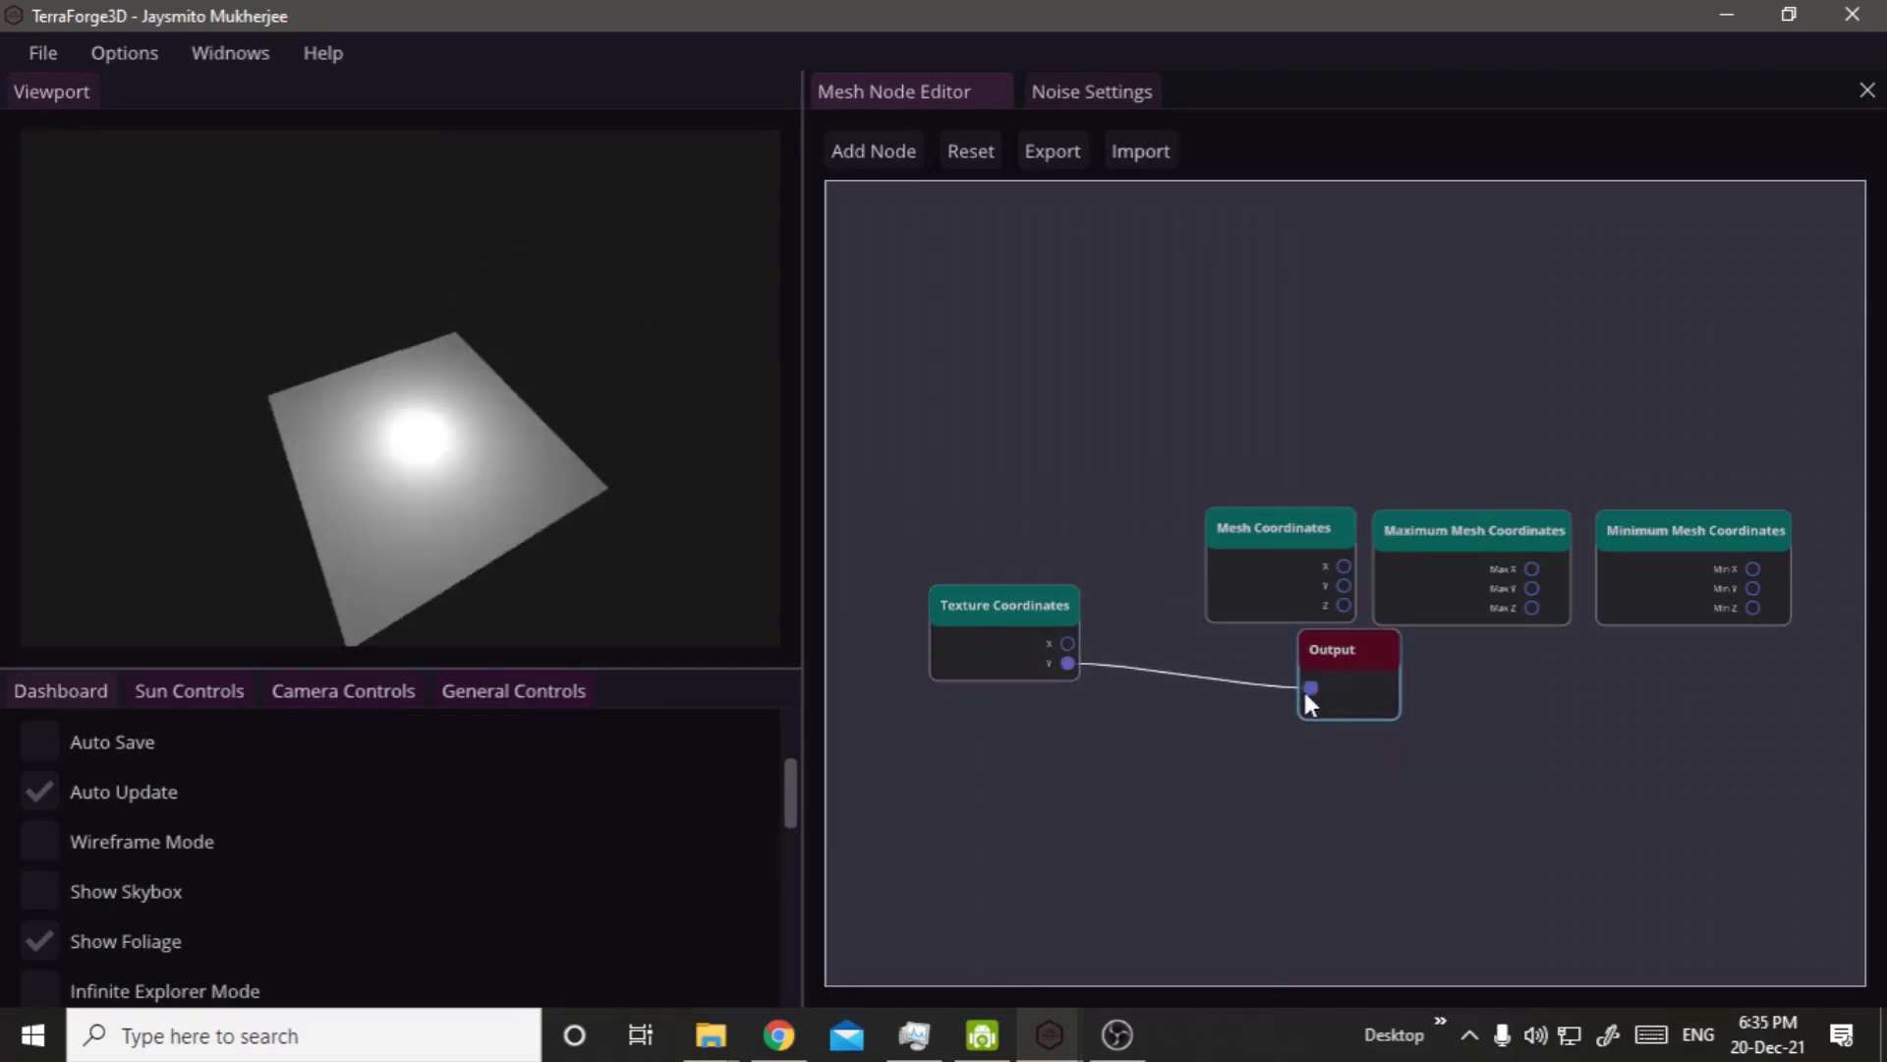
pyautogui.rightClick(230, 457)
pyautogui.moveTo(450, 383); pyautogui.dragTo(96, 430)
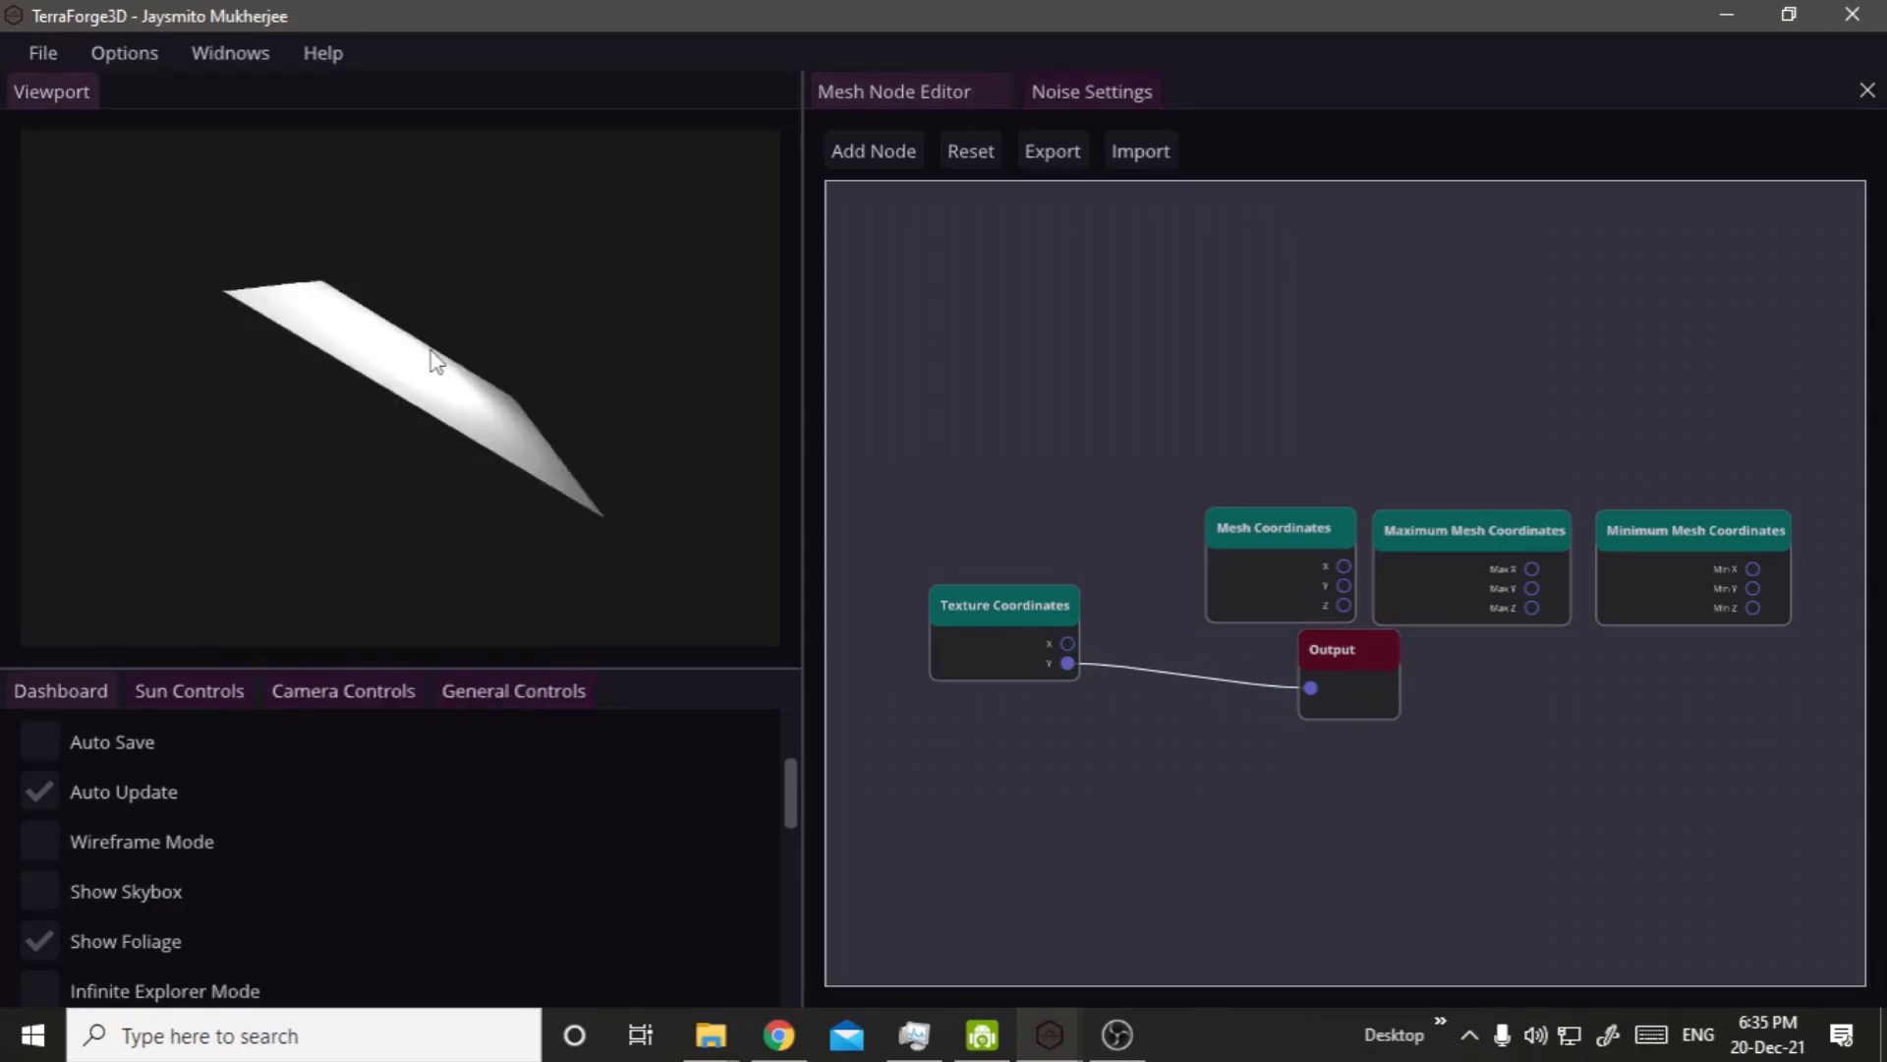
pyautogui.moveTo(436, 361); pyautogui.dragTo(314, 482)
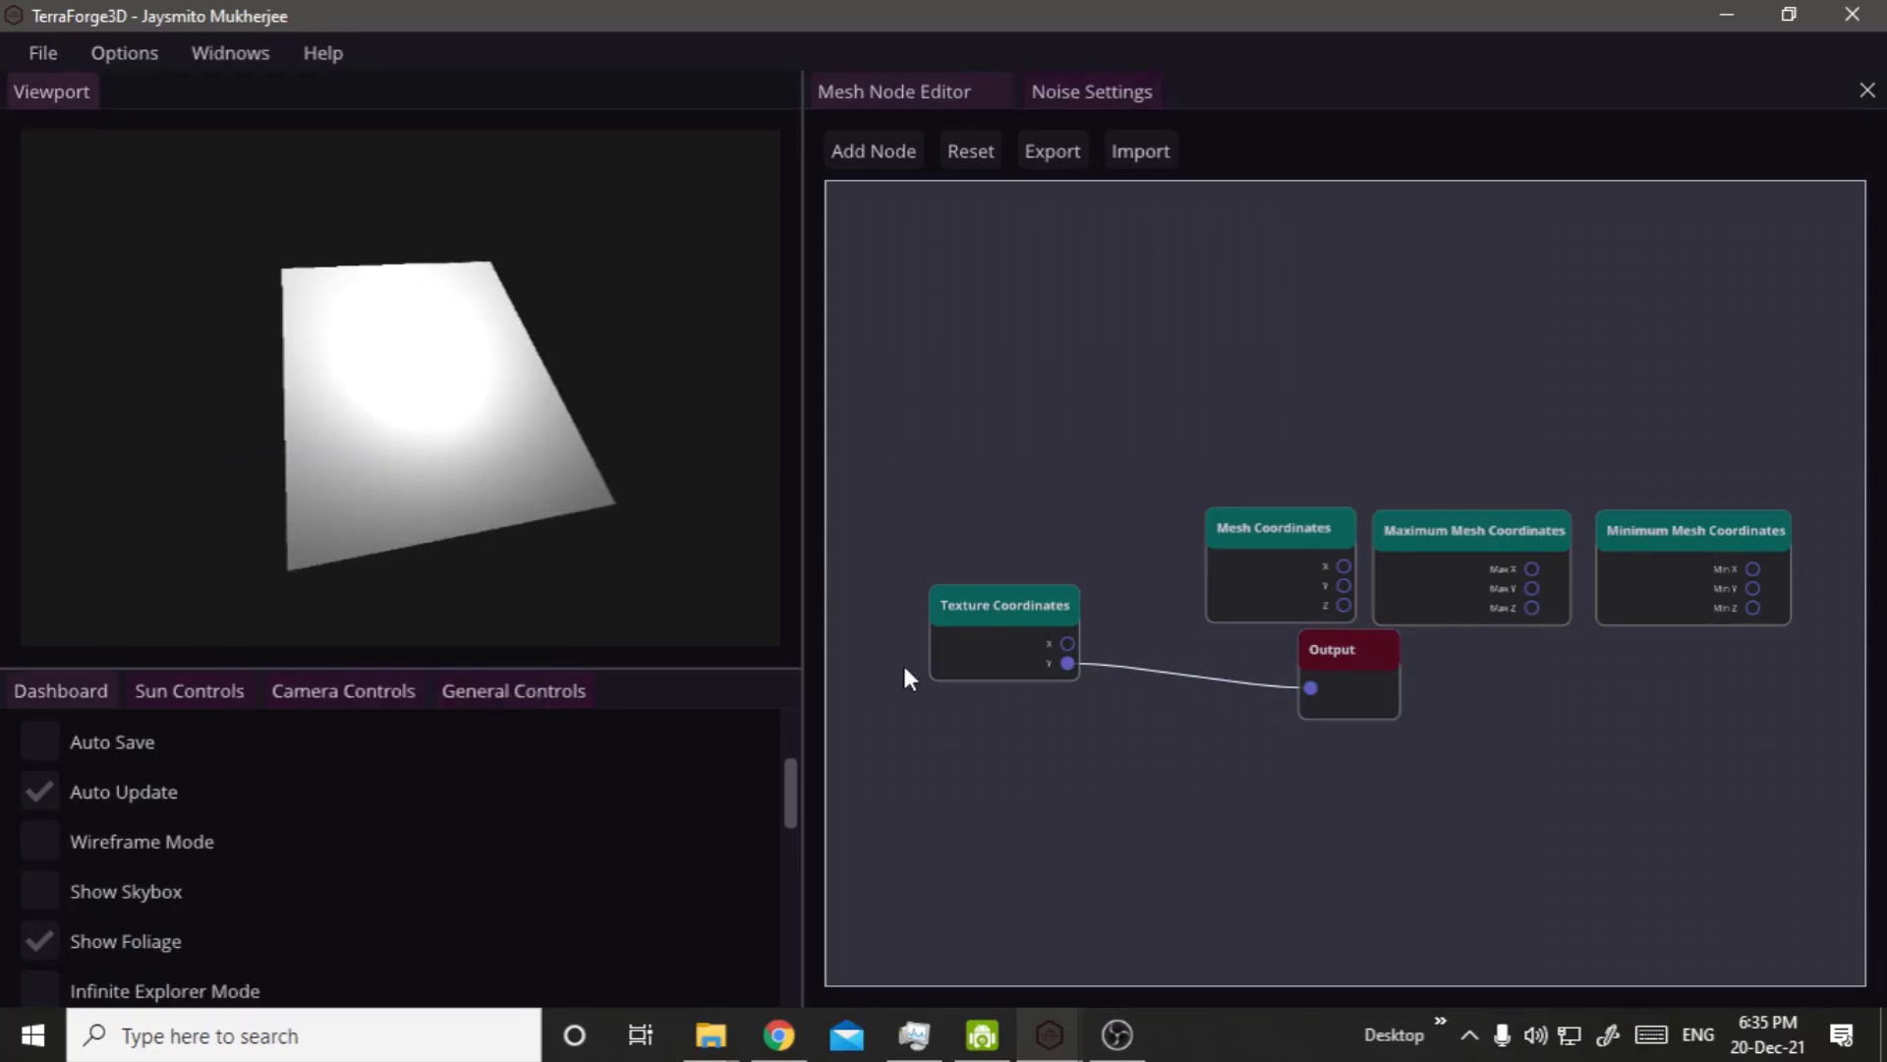
# Disconnect Texture Coordinates from the Output node and arrange the Texture and Mesh Coordinates nodes in a row above it.
pyautogui.moveTo(1078, 663); pyautogui.dragTo(1258, 732)
pyautogui.moveTo(1062, 629); pyautogui.dragTo(1073, 546)
pyautogui.moveTo(1239, 575); pyautogui.dragTo(1010, 663)
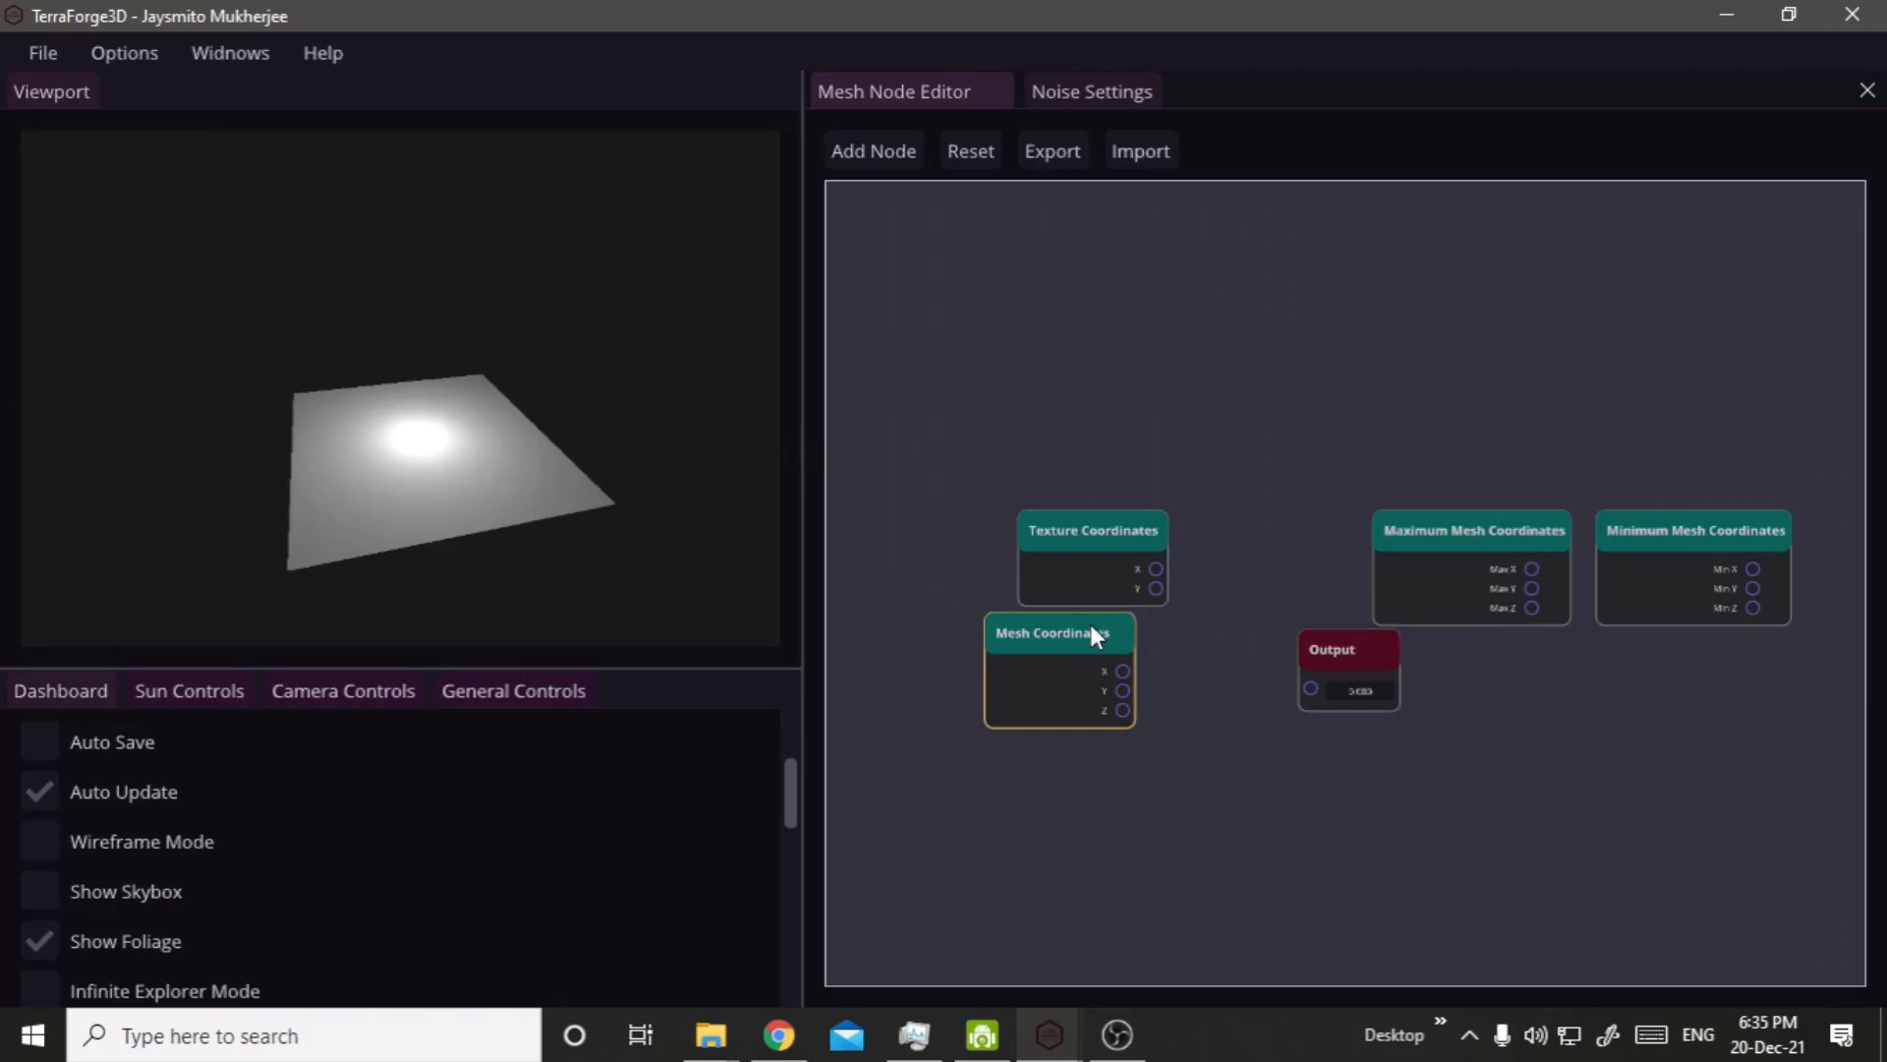
pyautogui.moveTo(1096, 634); pyautogui.dragTo(1300, 504)
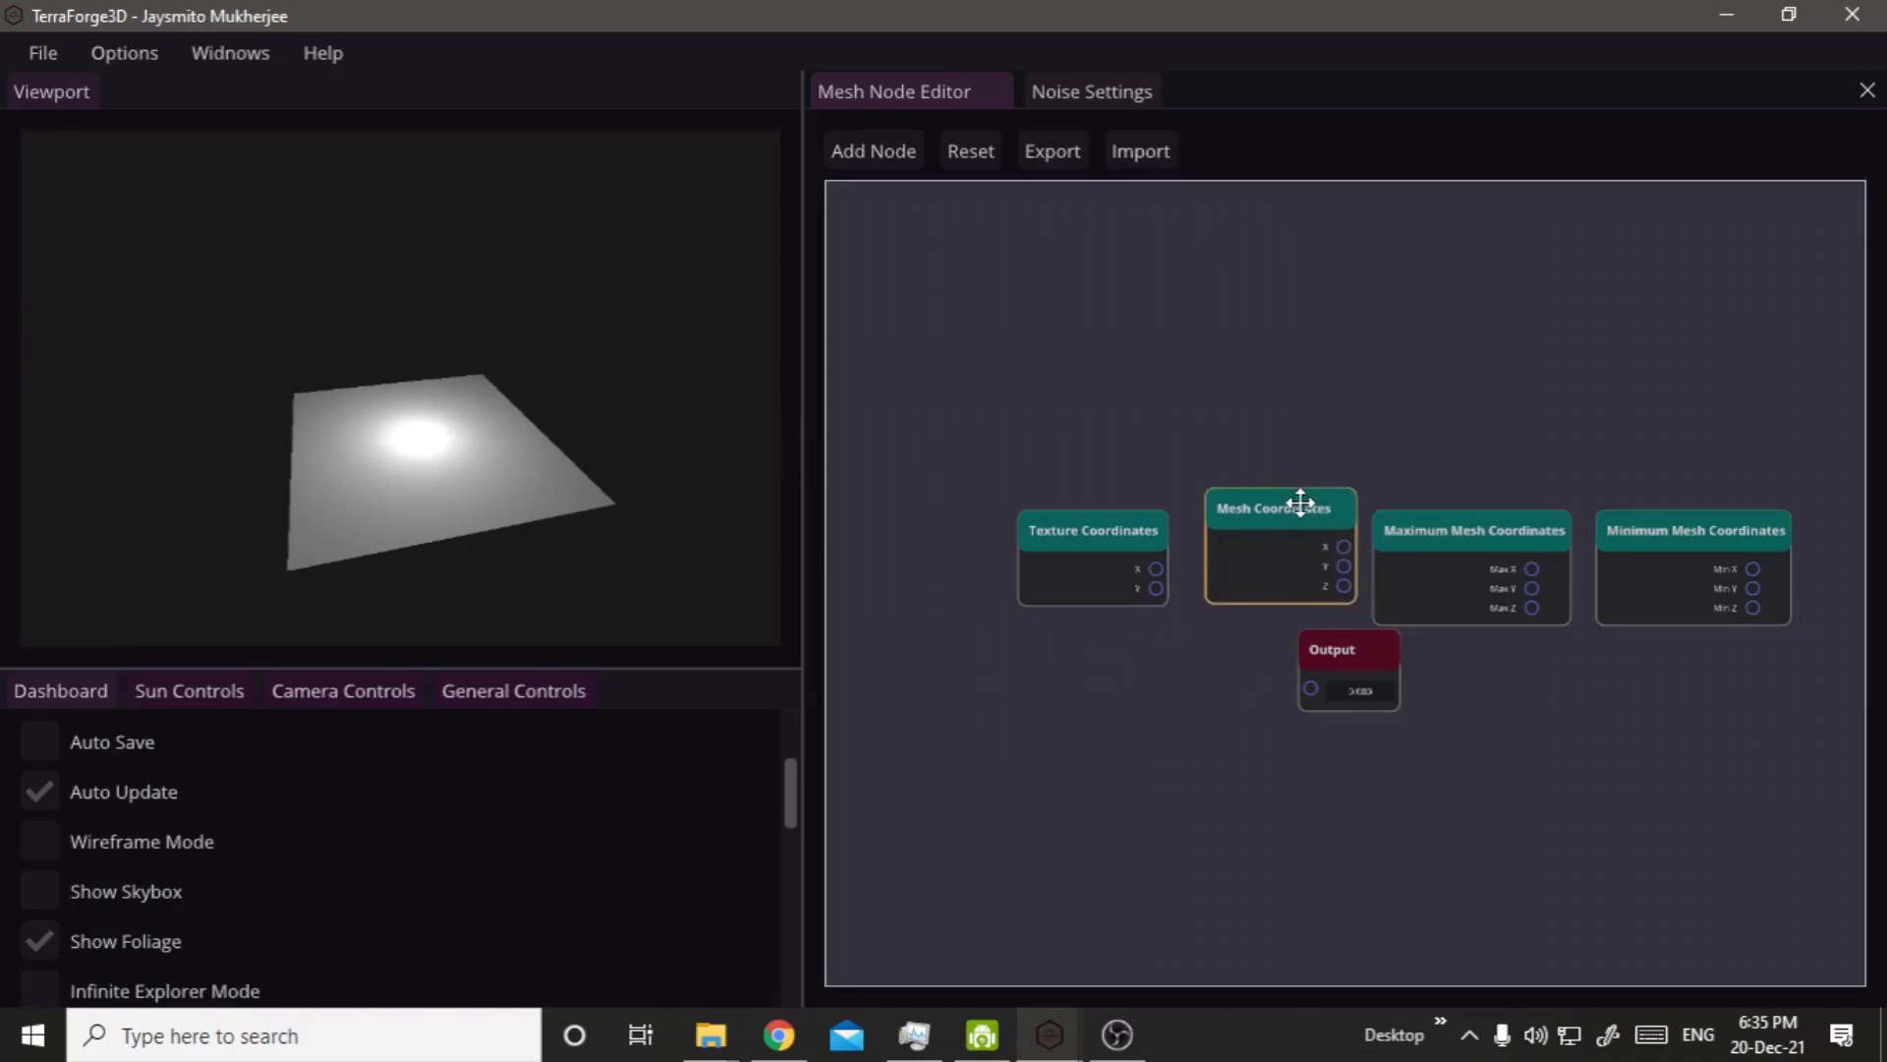
# Move the Maximum and Minimum Mesh Coordinates nodes slightly up, roughly level with the Mesh Coordinates node.
pyautogui.moveTo(1424, 529); pyautogui.dragTo(1500, 492)
pyautogui.moveTo(1638, 531); pyautogui.dragTo(1669, 479)
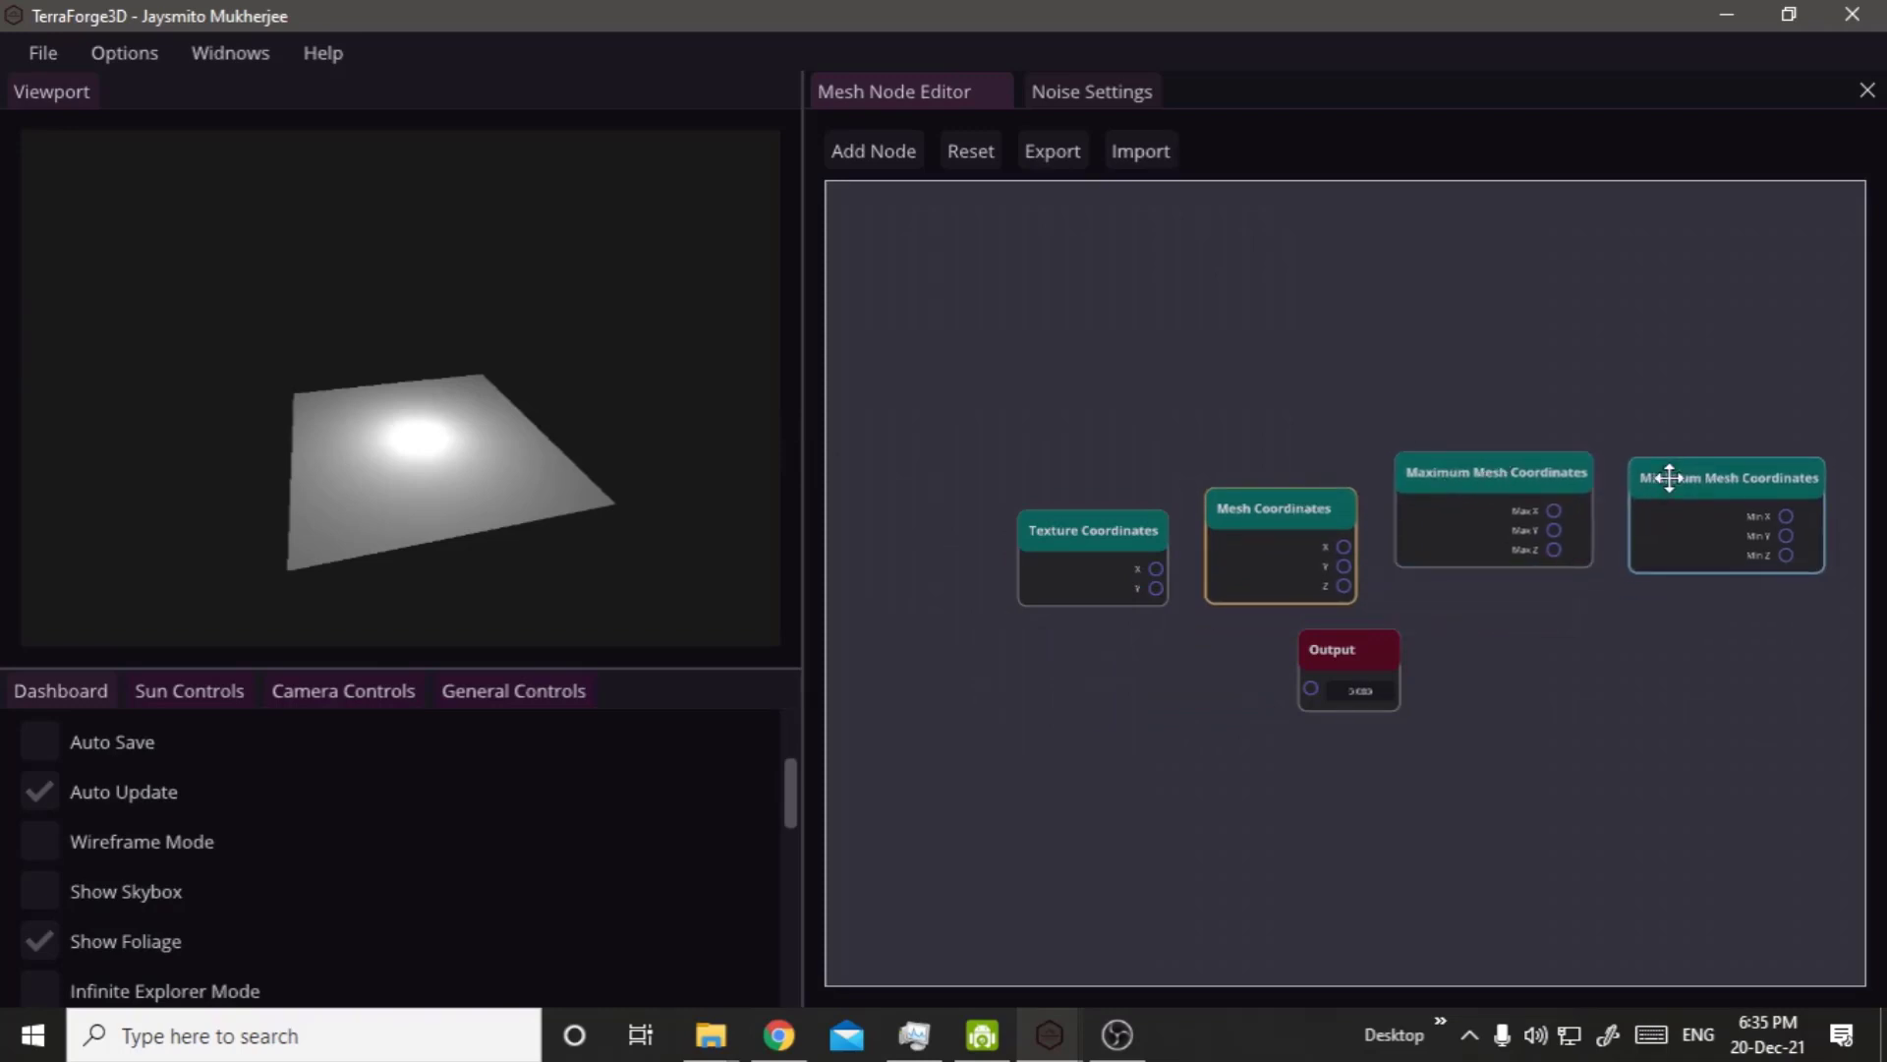
pyautogui.moveTo(1442, 365); pyautogui.dragTo(1451, 560)
pyautogui.scroll(3, 275, 405)
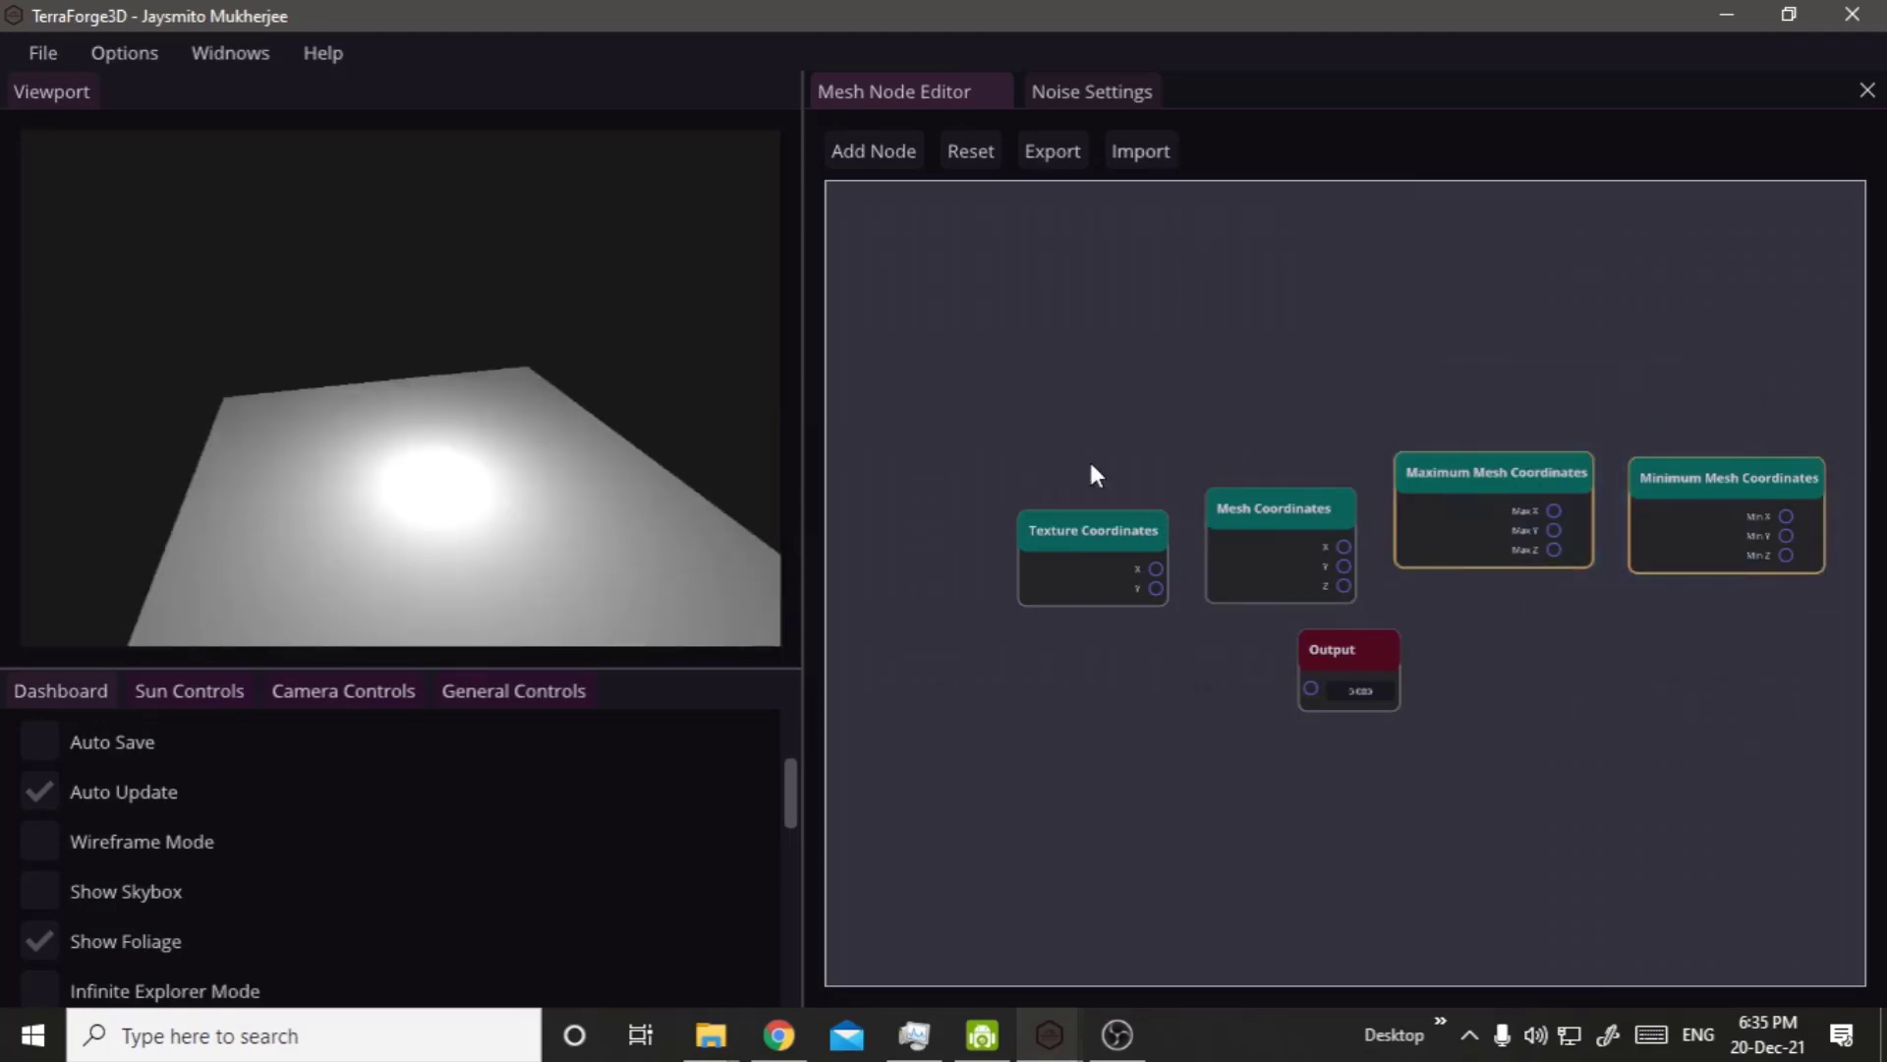
pyautogui.moveTo(1695, 527)
pyautogui.mouseDown()
pyautogui.moveTo(1668, 475)
pyautogui.moveTo(1683, 544)
pyautogui.mouseUp()
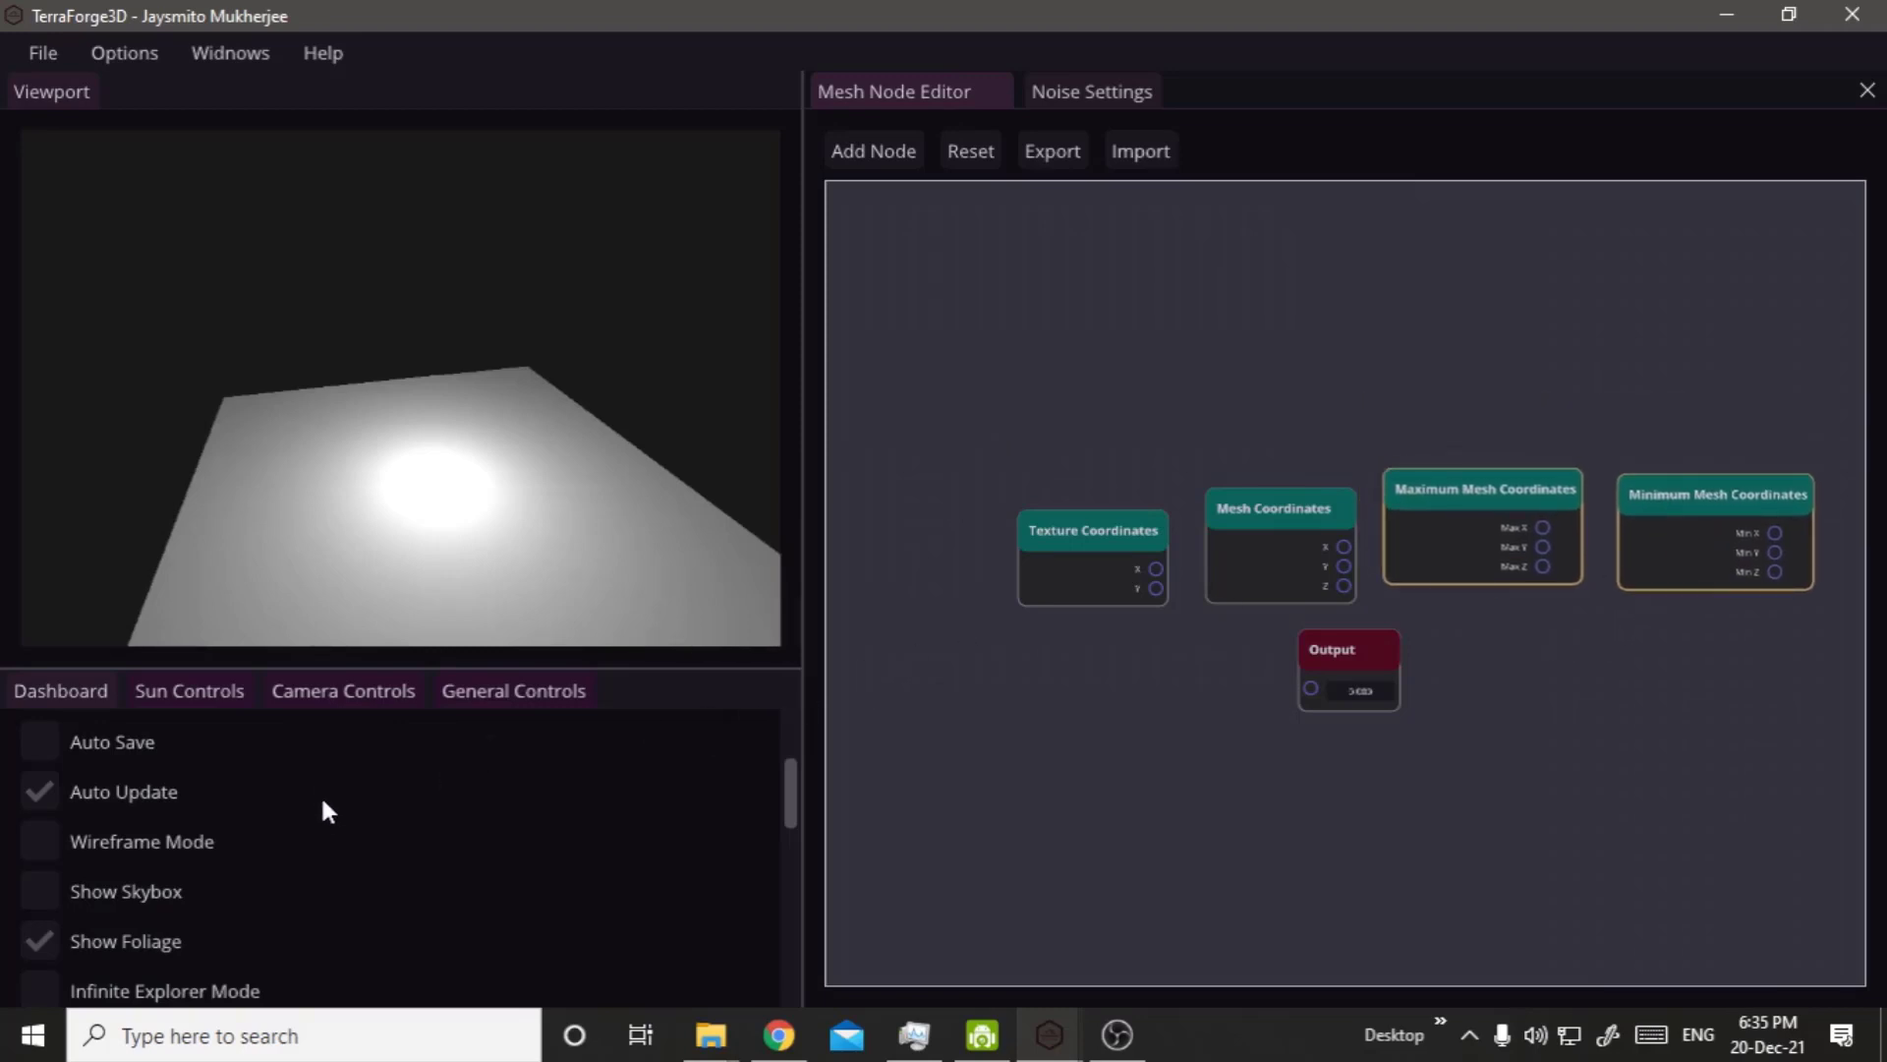
pyautogui.scroll(3, 320, 794)
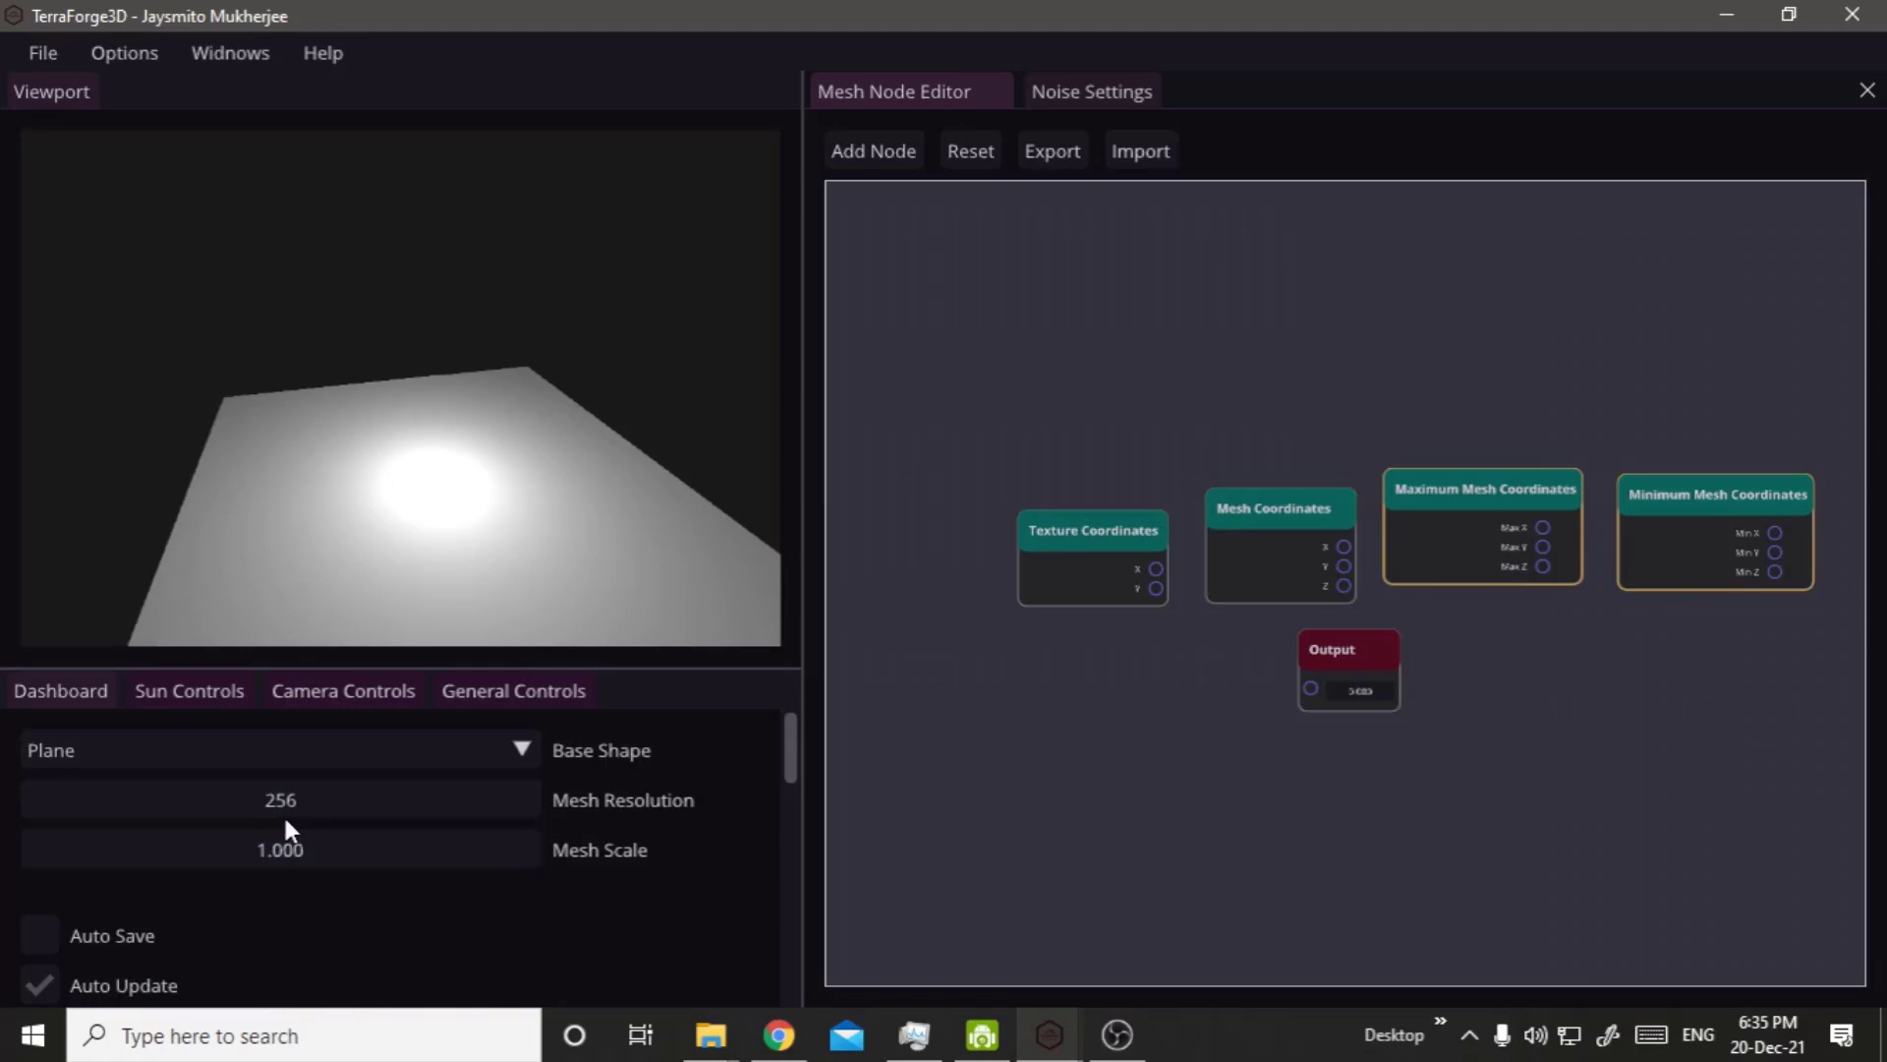
pyautogui.scroll(-2, 635, 472)
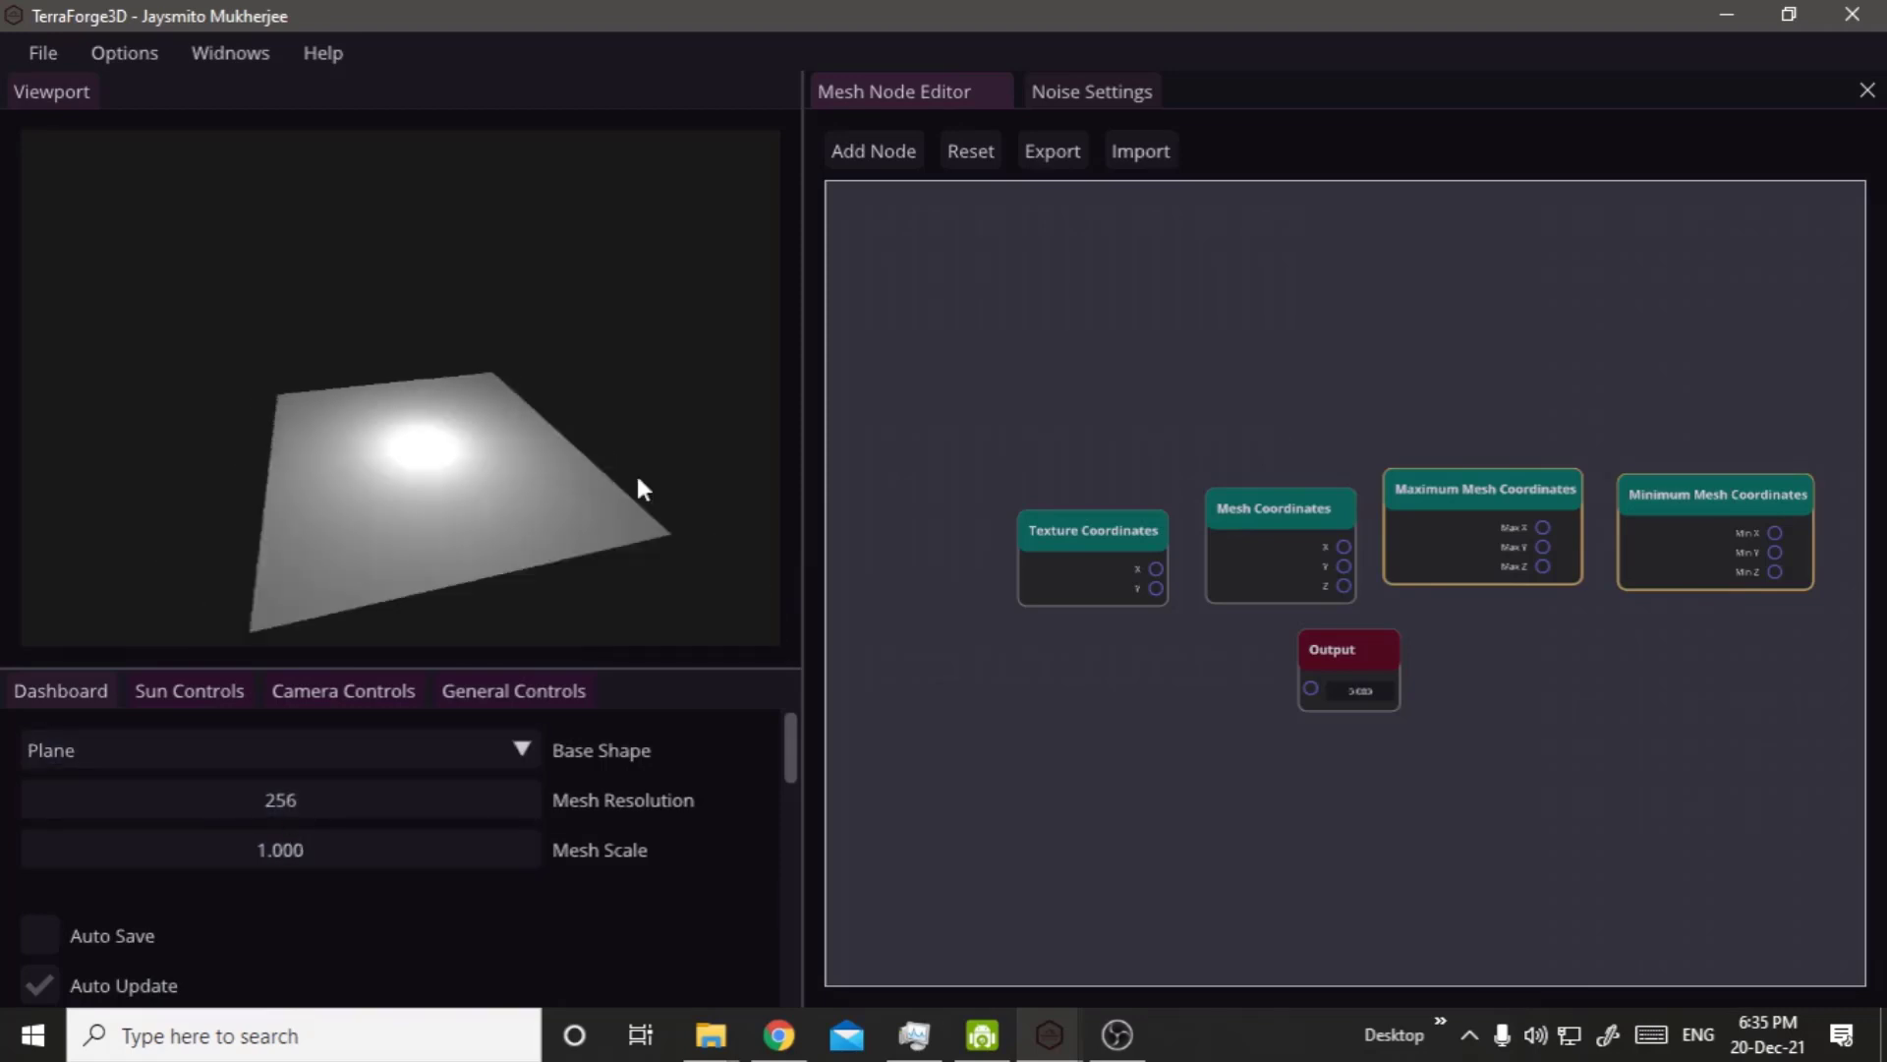
pyautogui.moveTo(703, 575); pyautogui.dragTo(560, 527, button='right')
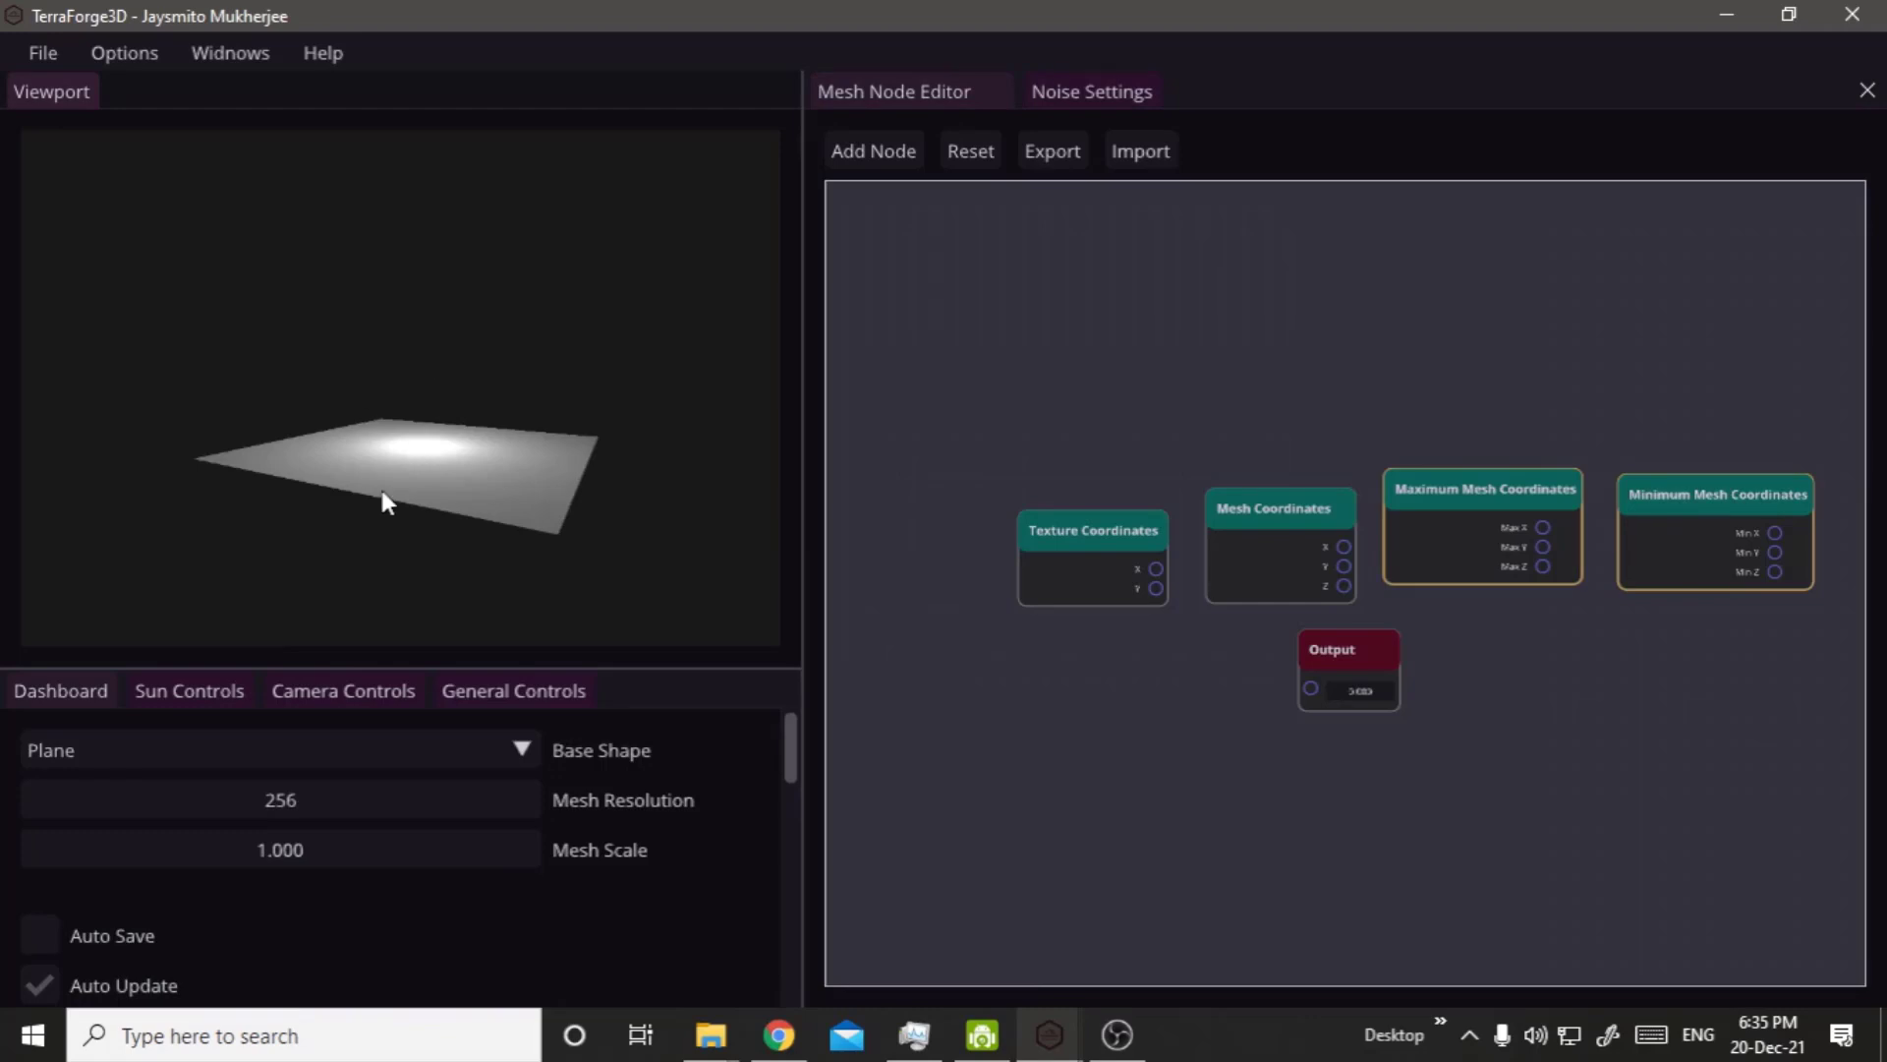
pyautogui.moveTo(379, 486)
pyautogui.mouseDown(button='right')
pyautogui.moveTo(497, 627)
pyautogui.moveTo(352, 505)
pyautogui.mouseUp(button='right')
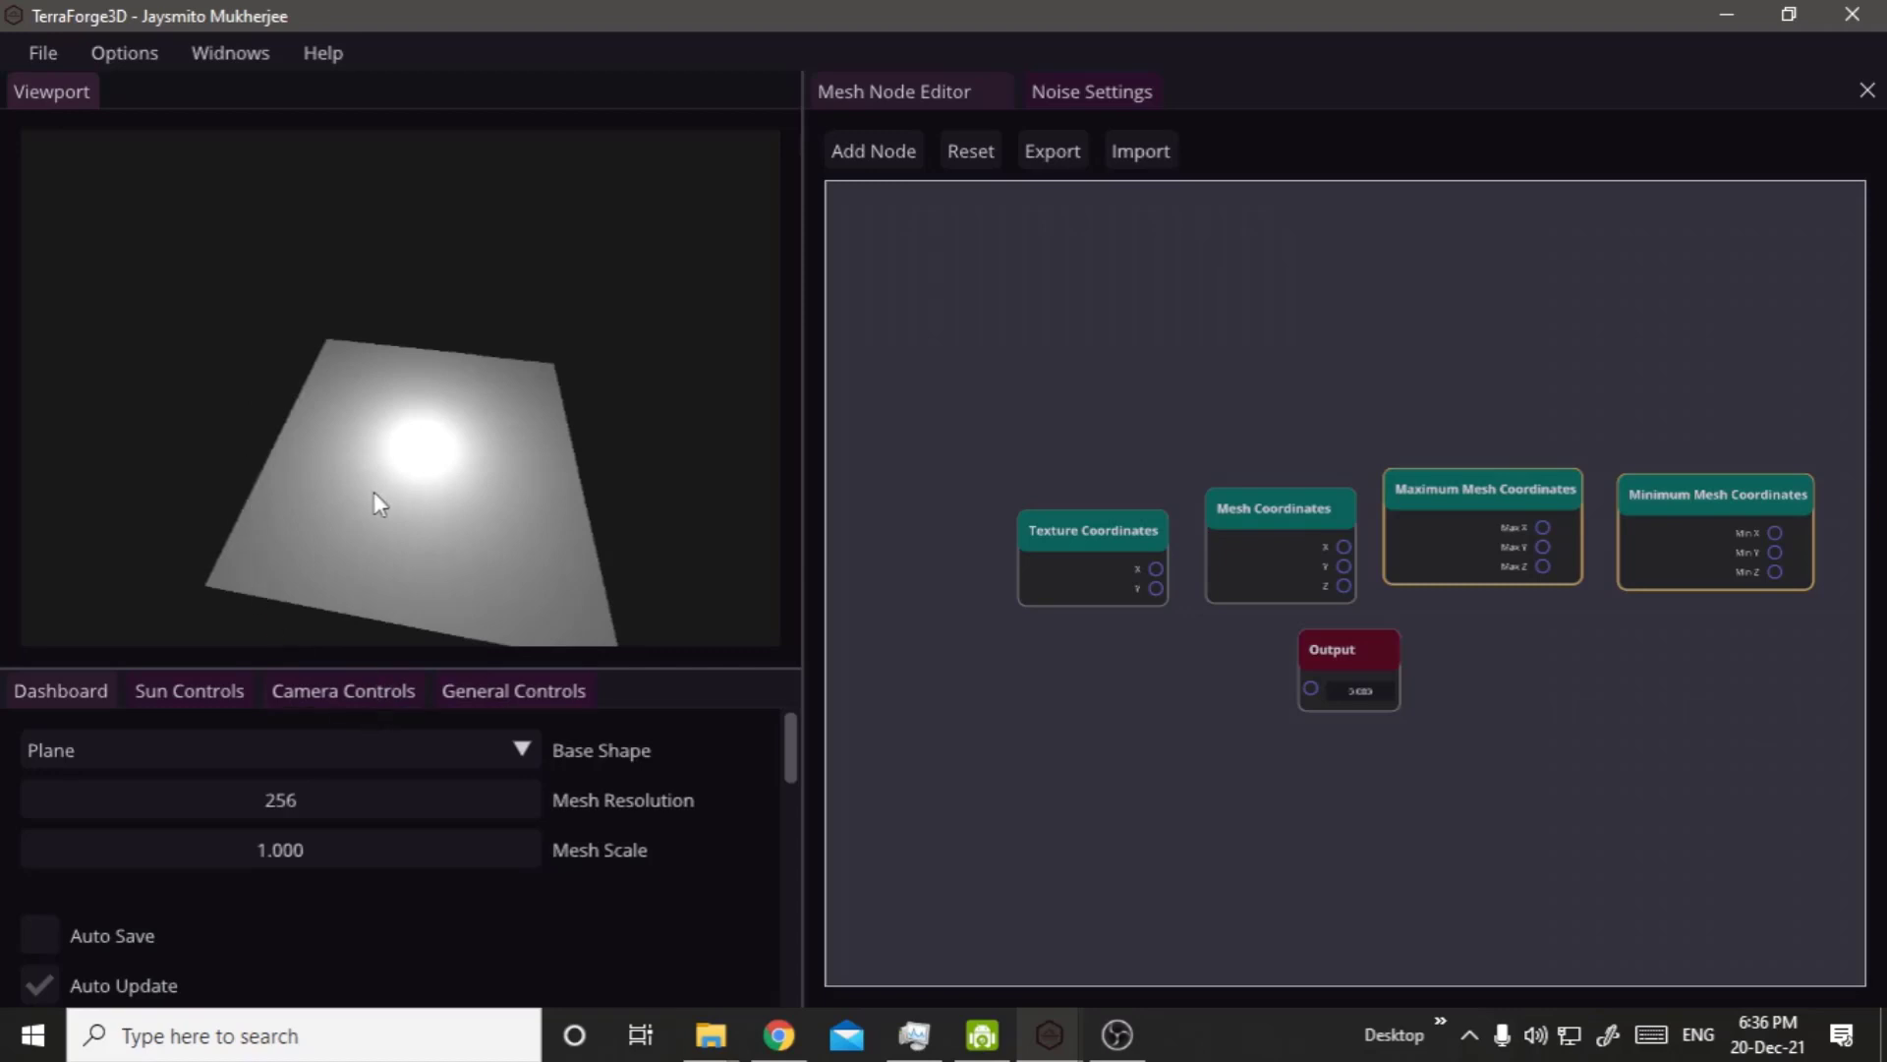
# Move the Output node above the row of four coordinate nodes.
pyautogui.moveTo(409, 434); pyautogui.dragTo(629, 452, button='right')
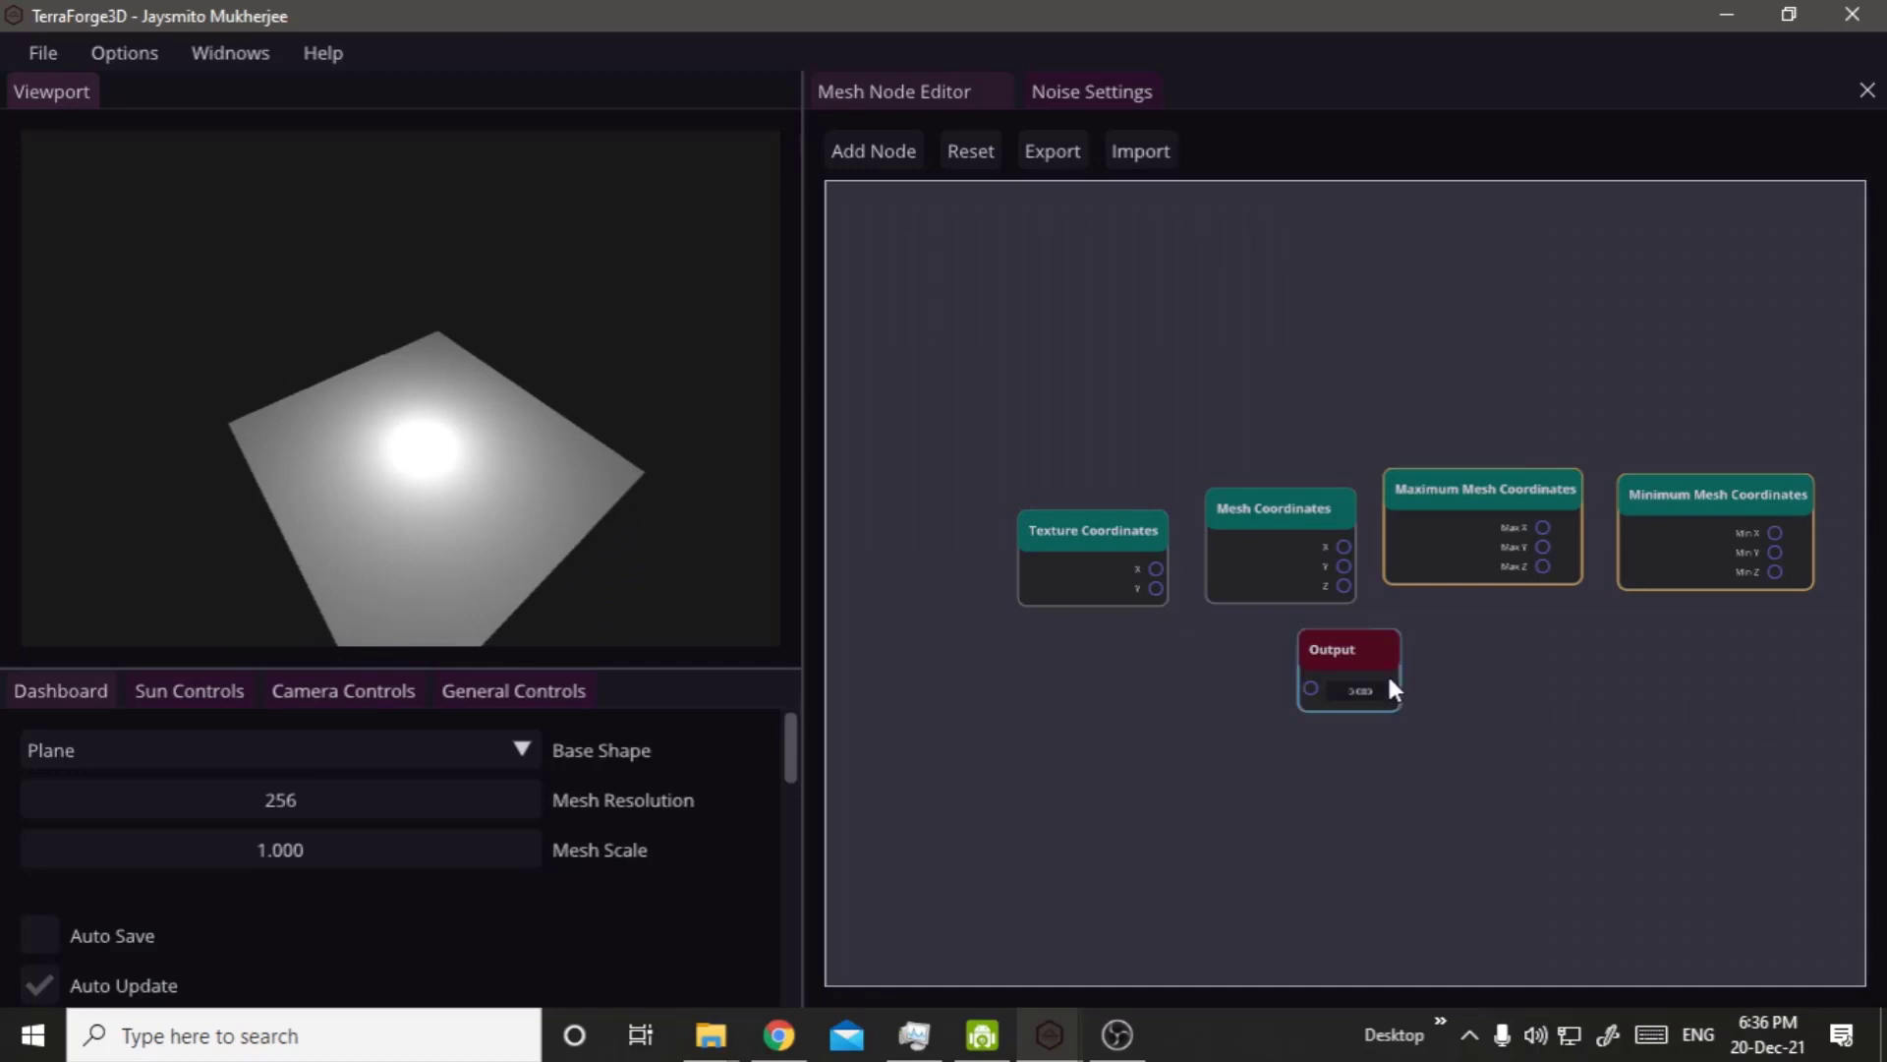
pyautogui.moveTo(993, 462); pyautogui.dragTo(1689, 573)
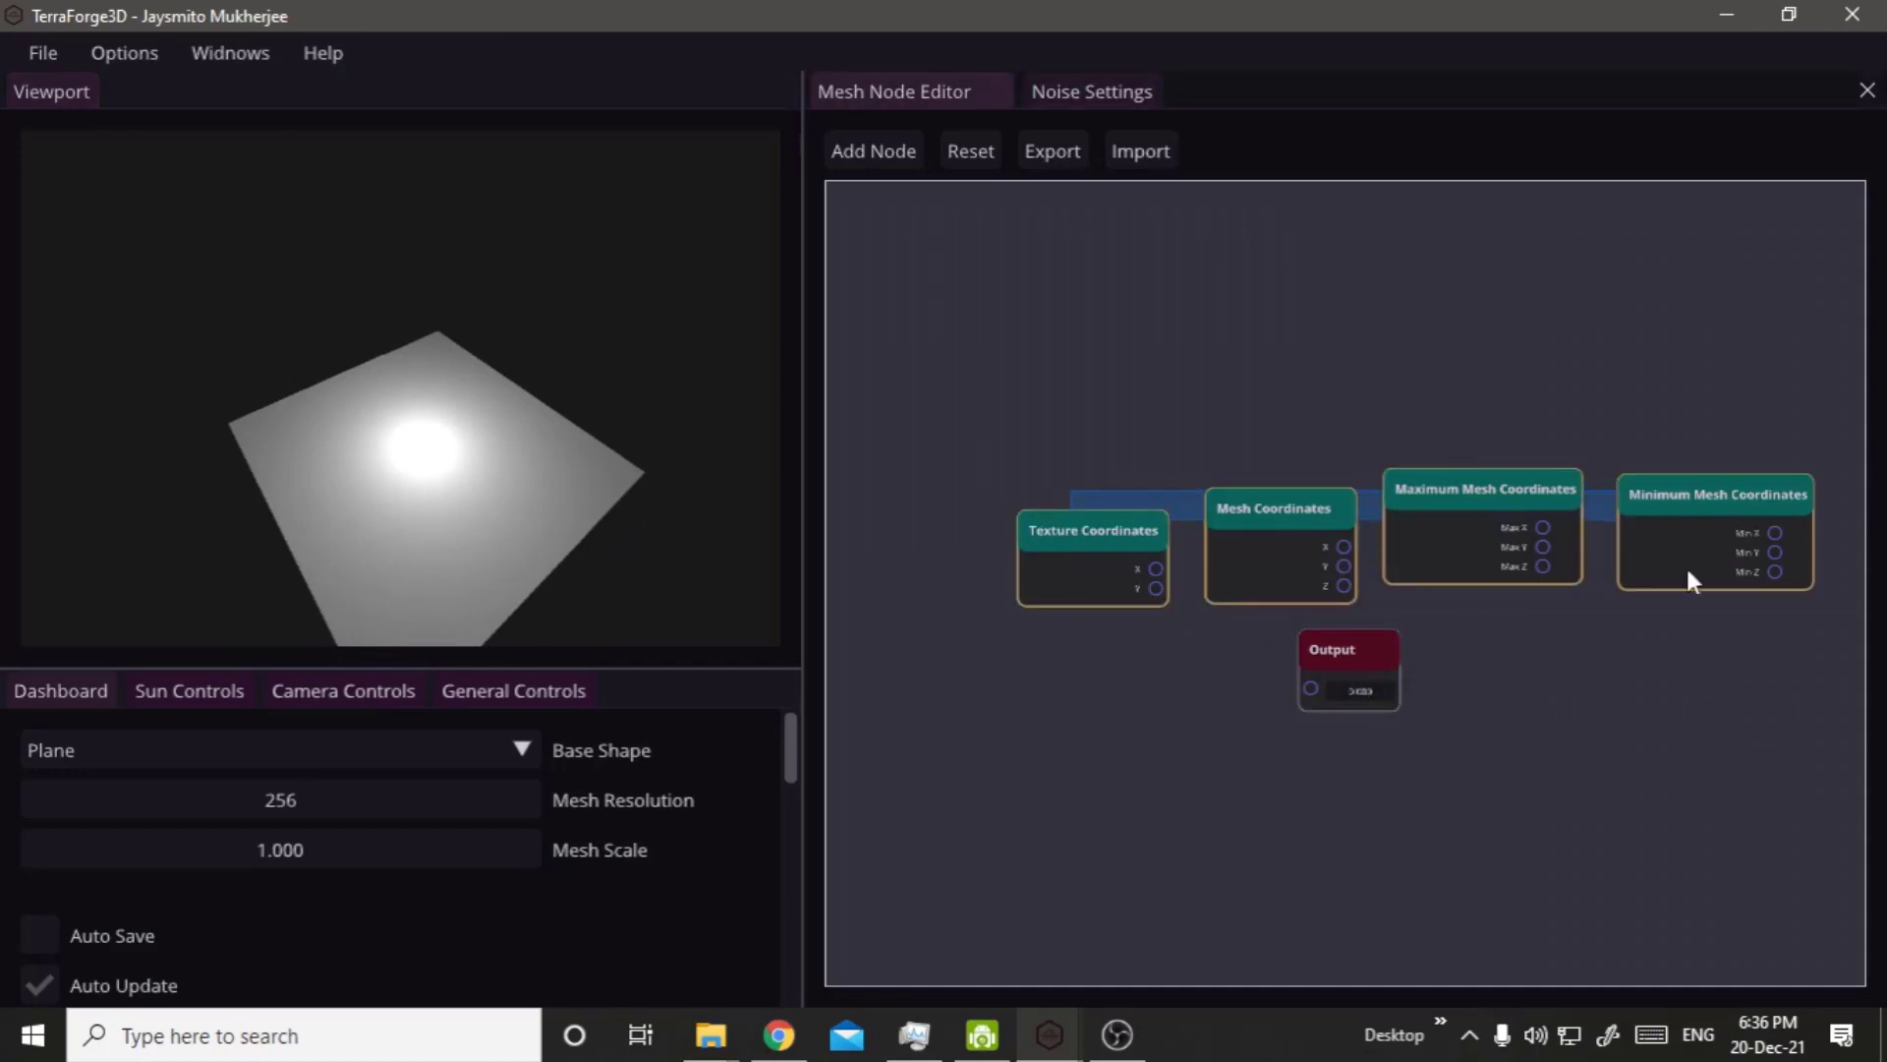
pyautogui.moveTo(1372, 652); pyautogui.dragTo(1491, 282)
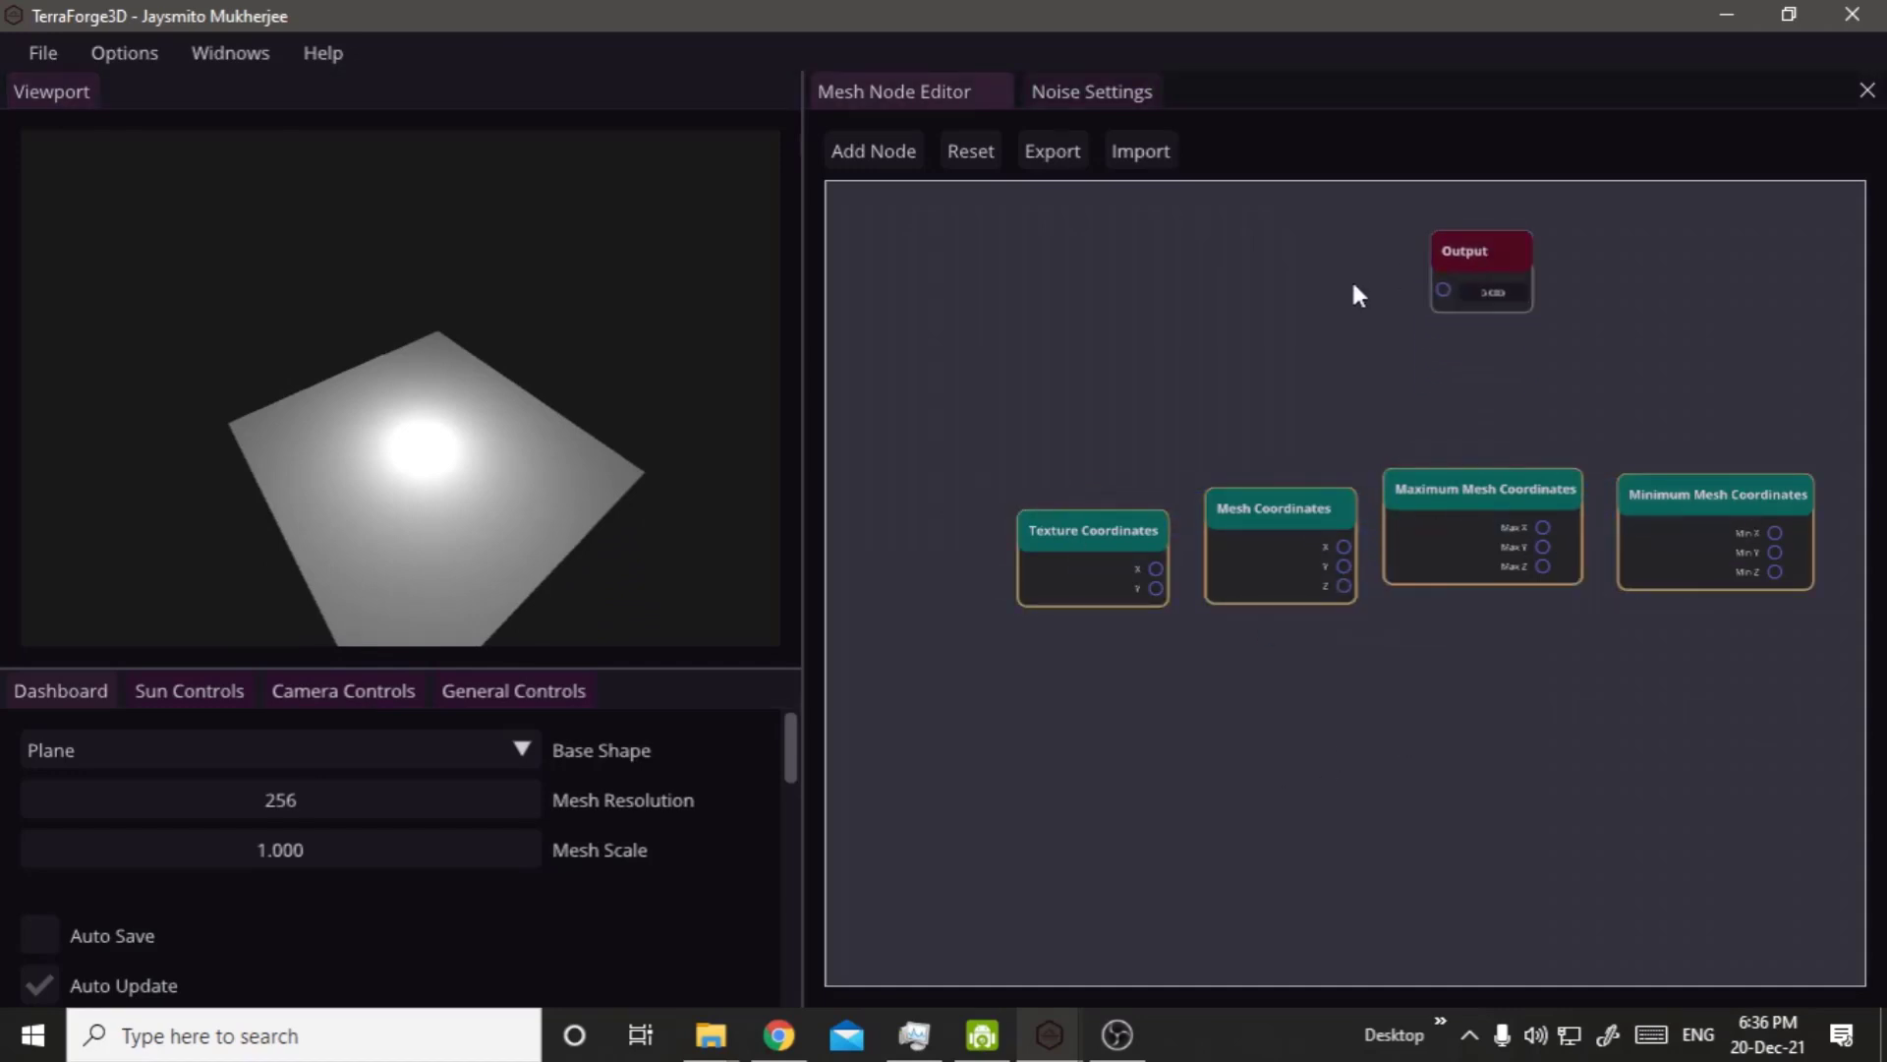
pyautogui.moveTo(1342, 304); pyautogui.dragTo(1263, 313)
pyautogui.rightClick(1263, 305)
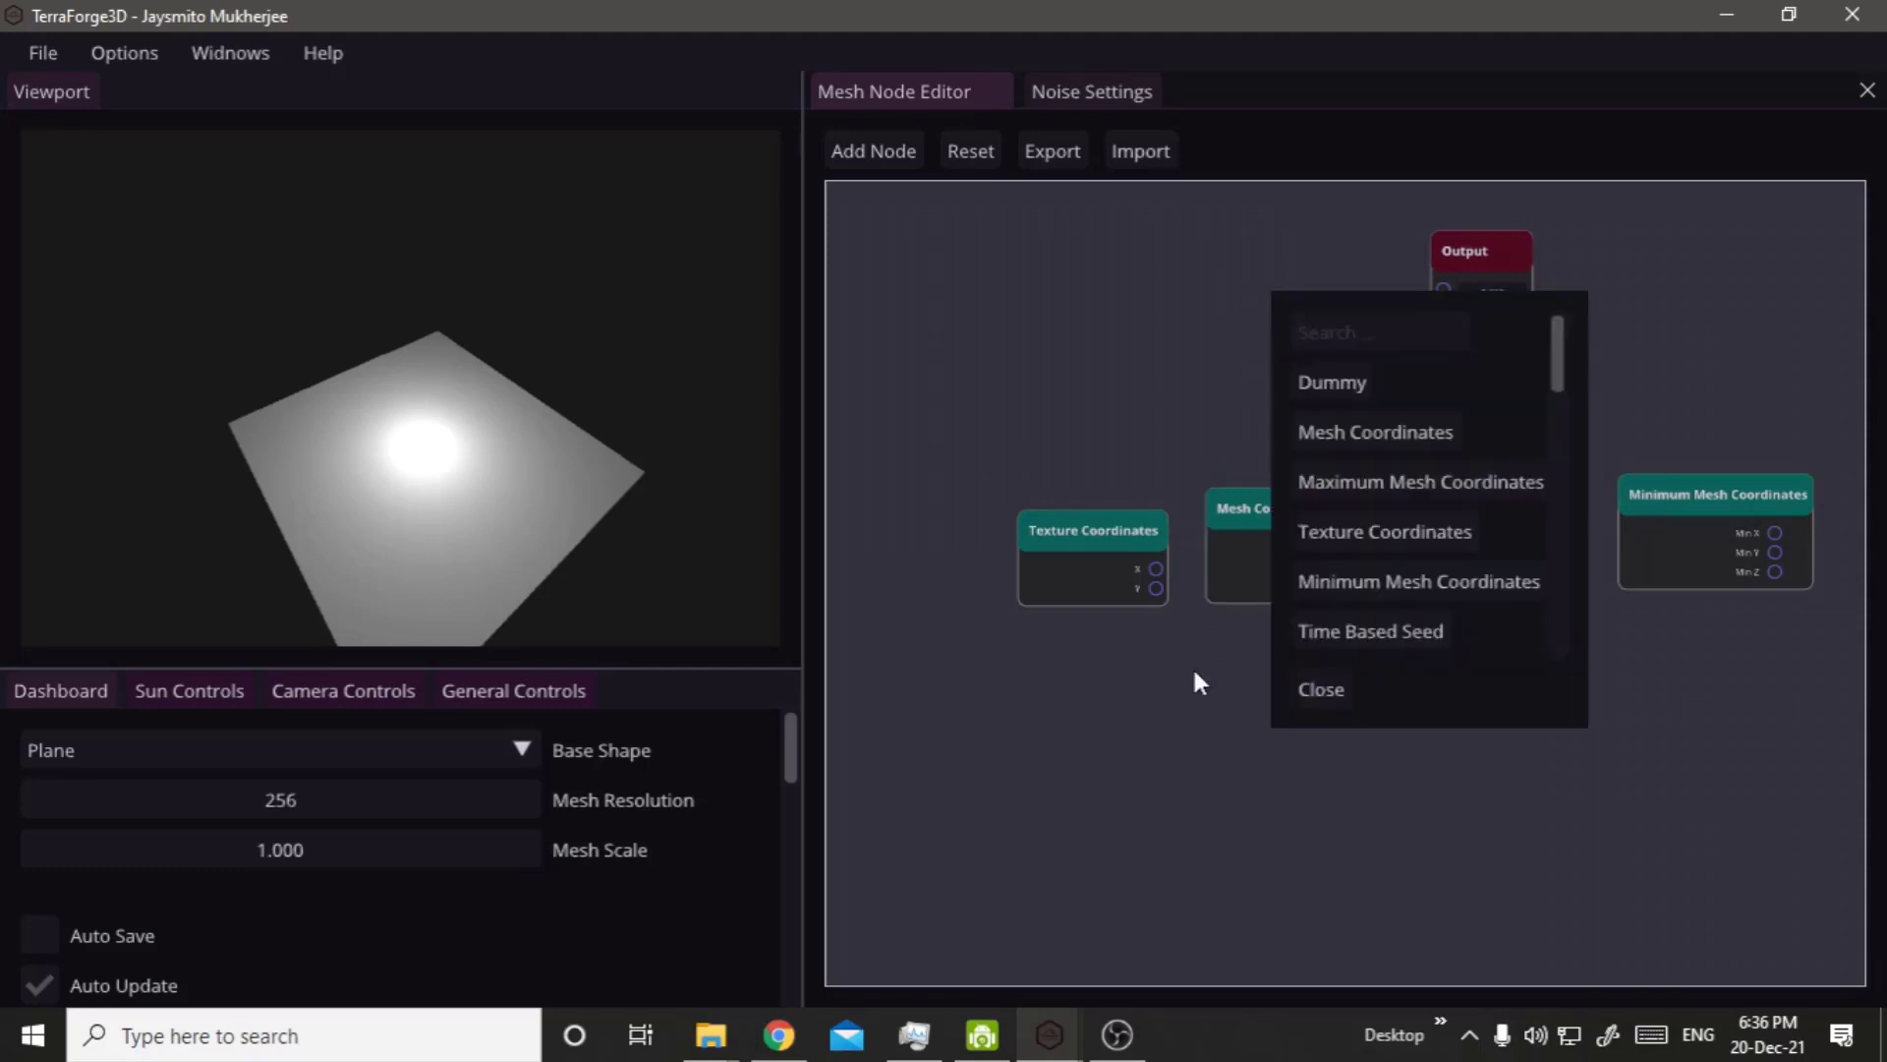
pyautogui.click(1150, 450)
# Move the Output node up beside the math nodes, near Sin and Absolute Value, and look over the available math operations.
pyautogui.moveTo(1201, 265); pyautogui.dragTo(1042, 748, button='middle')
pyautogui.moveTo(1306, 712); pyautogui.dragTo(1558, 339)
pyautogui.moveTo(1351, 708); pyautogui.dragTo(1377, 395, button='middle')
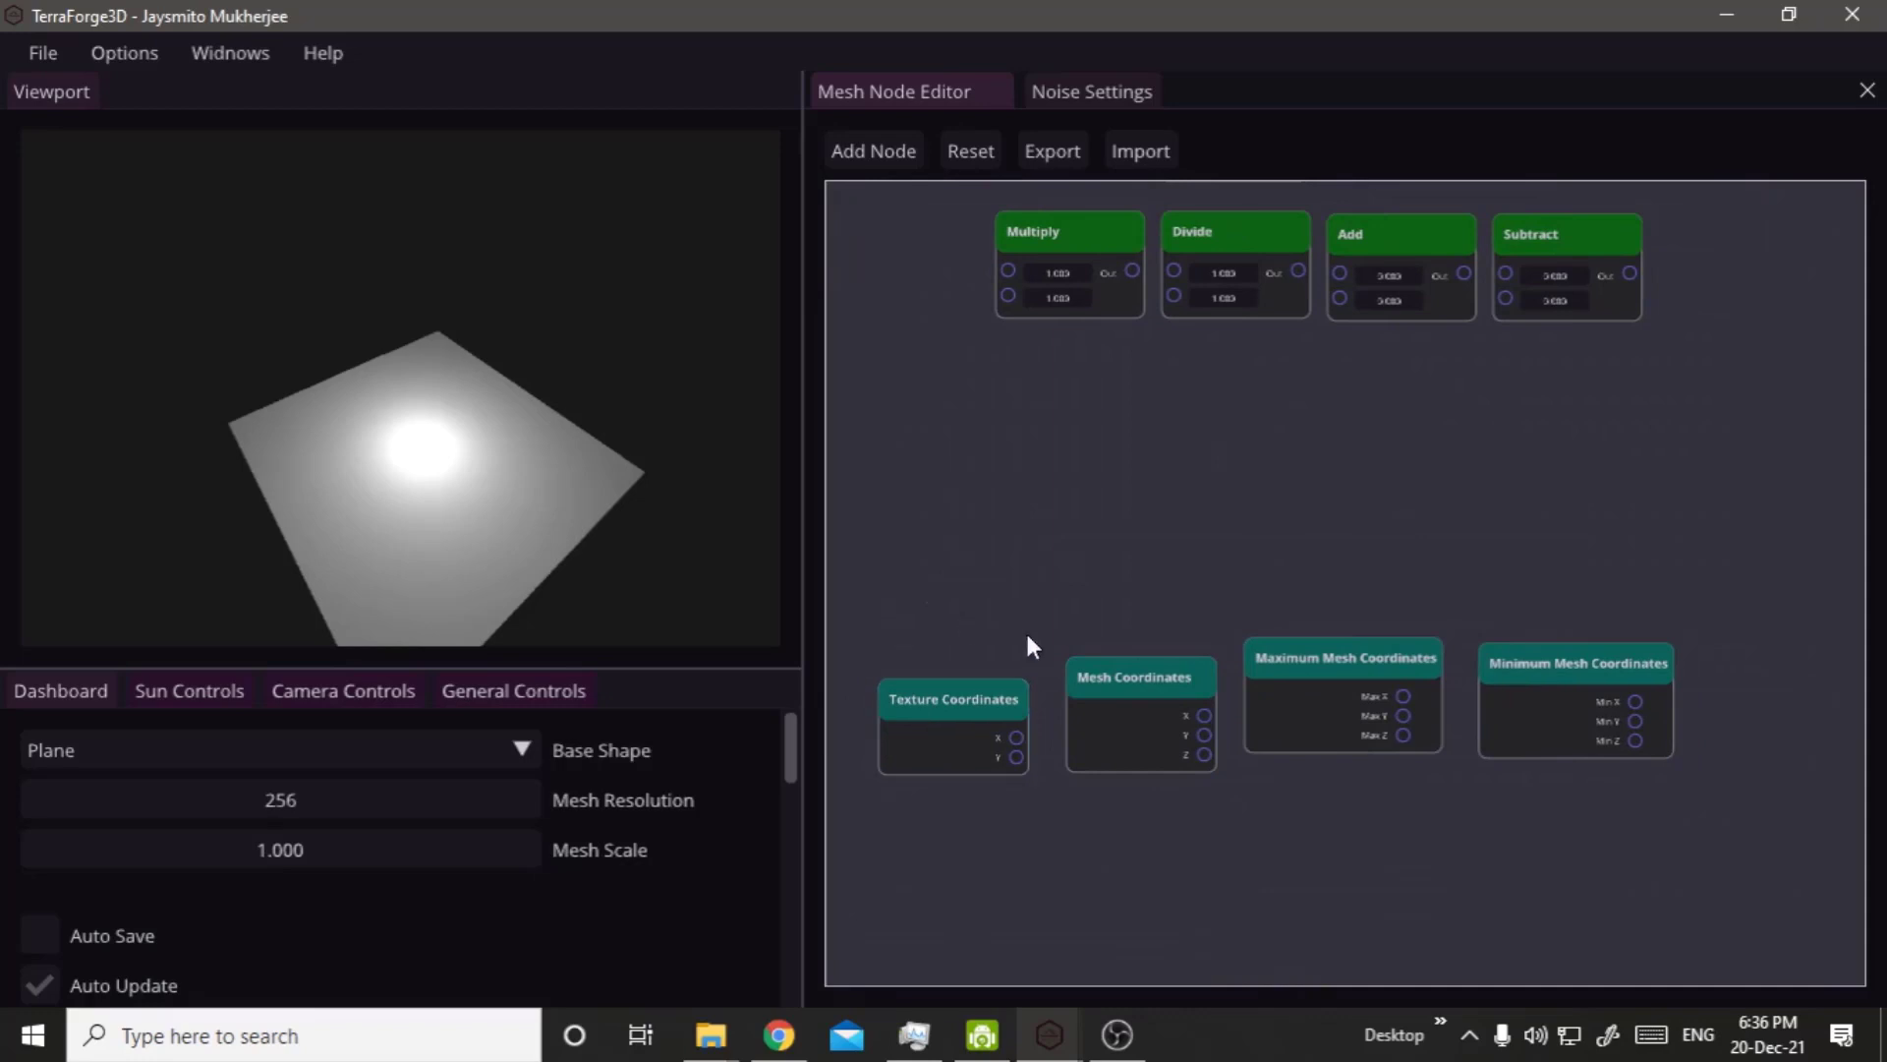
pyautogui.moveTo(926, 602); pyautogui.dragTo(1814, 679)
pyautogui.moveTo(1720, 251); pyautogui.dragTo(1608, 765, button='middle')
pyautogui.moveTo(1512, 721); pyautogui.dragTo(1551, 695, button='middle')
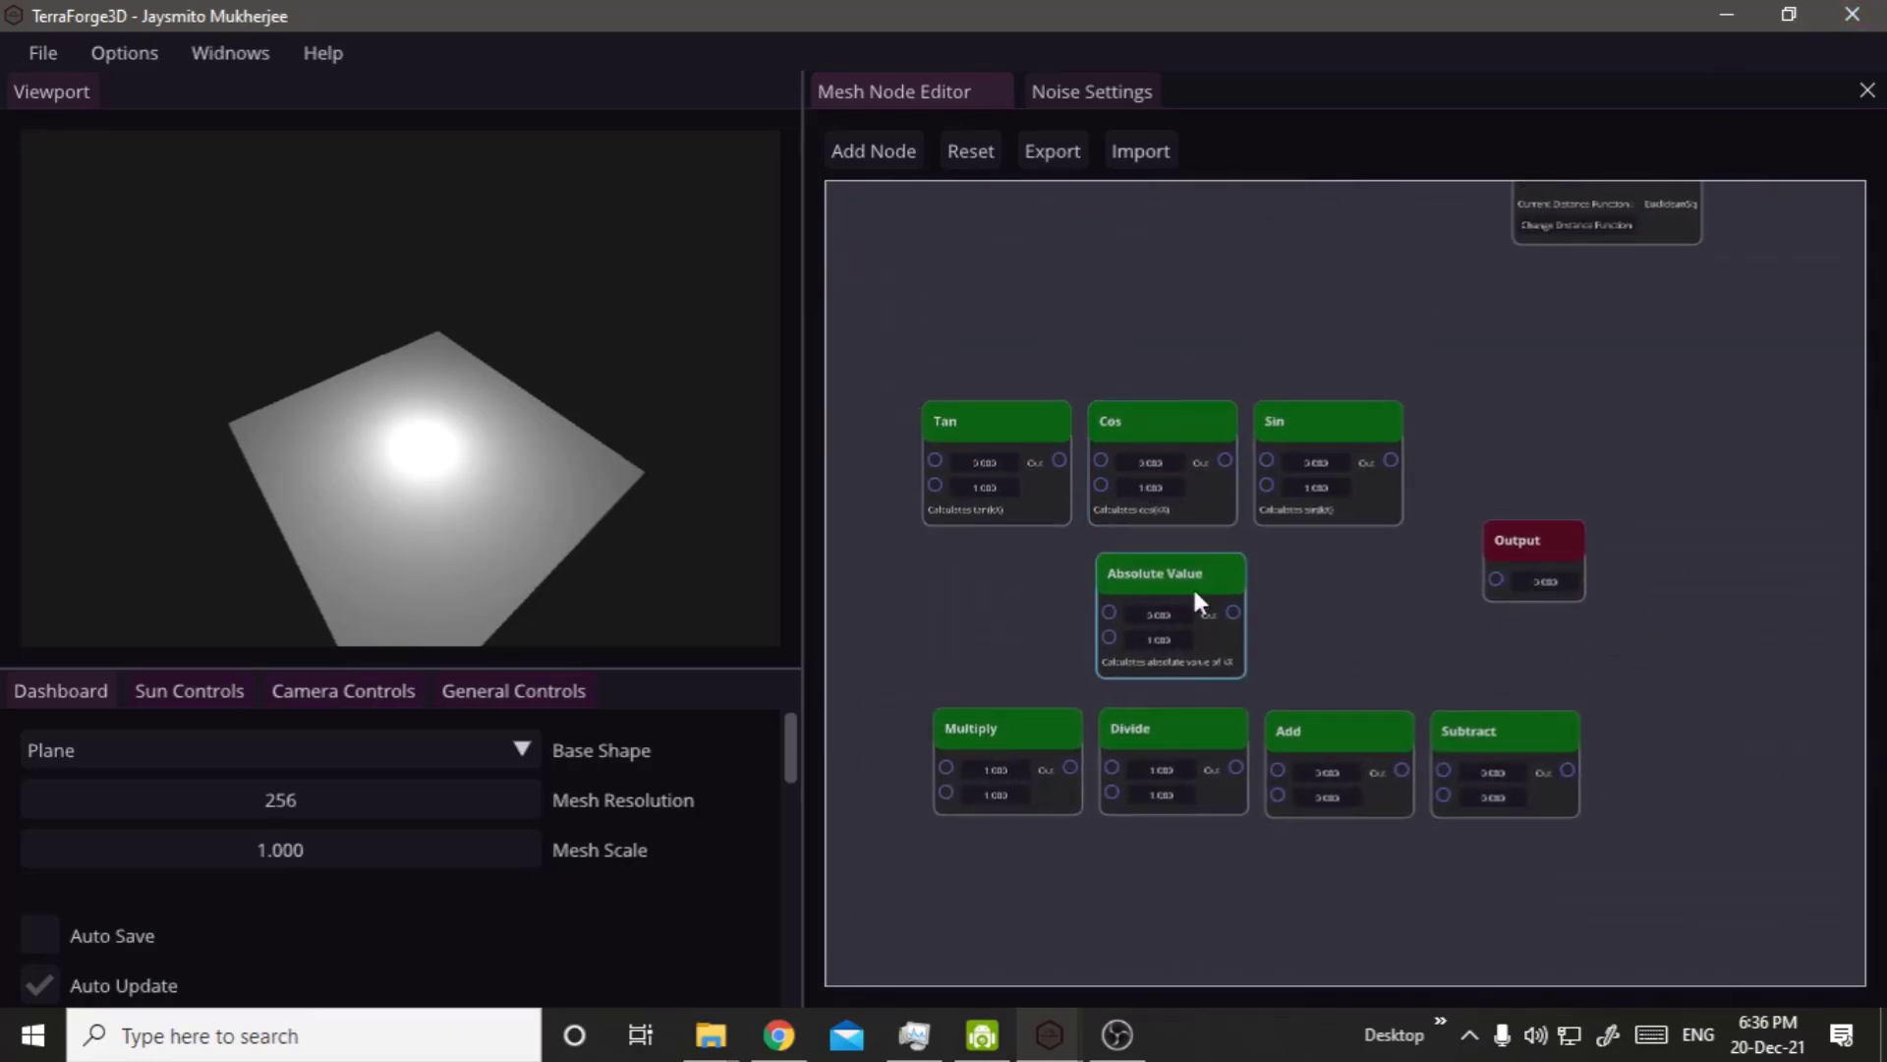
pyautogui.moveTo(1261, 488); pyautogui.dragTo(1242, 364, button='middle')
pyautogui.moveTo(1211, 432); pyautogui.dragTo(1252, 528, button='middle')
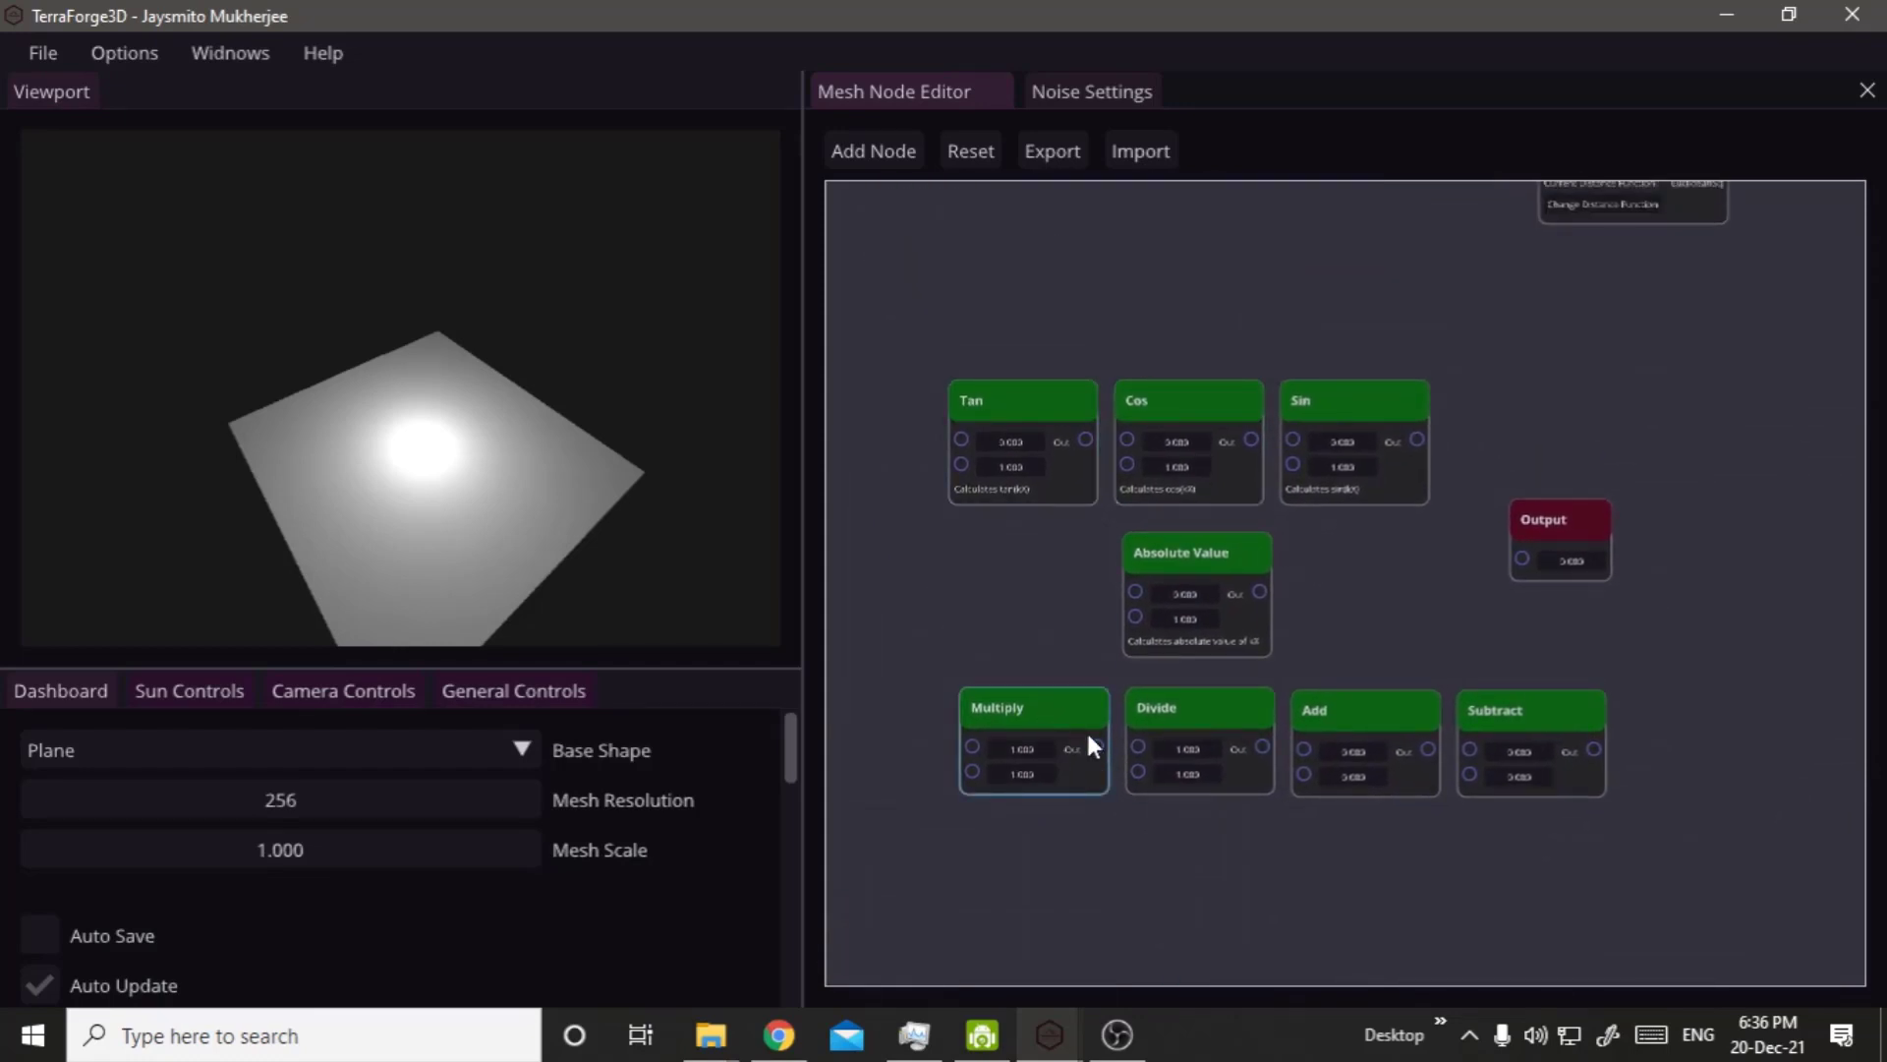
# Move the Sin and Output nodes below the arithmetic nodes and connect Sin's Out to the Output node.
pyautogui.click(1043, 726)
pyautogui.moveTo(967, 331); pyautogui.dragTo(1320, 508)
pyautogui.moveTo(1307, 408); pyautogui.dragTo(1124, 878)
pyautogui.moveTo(1531, 518); pyautogui.dragTo(1365, 928)
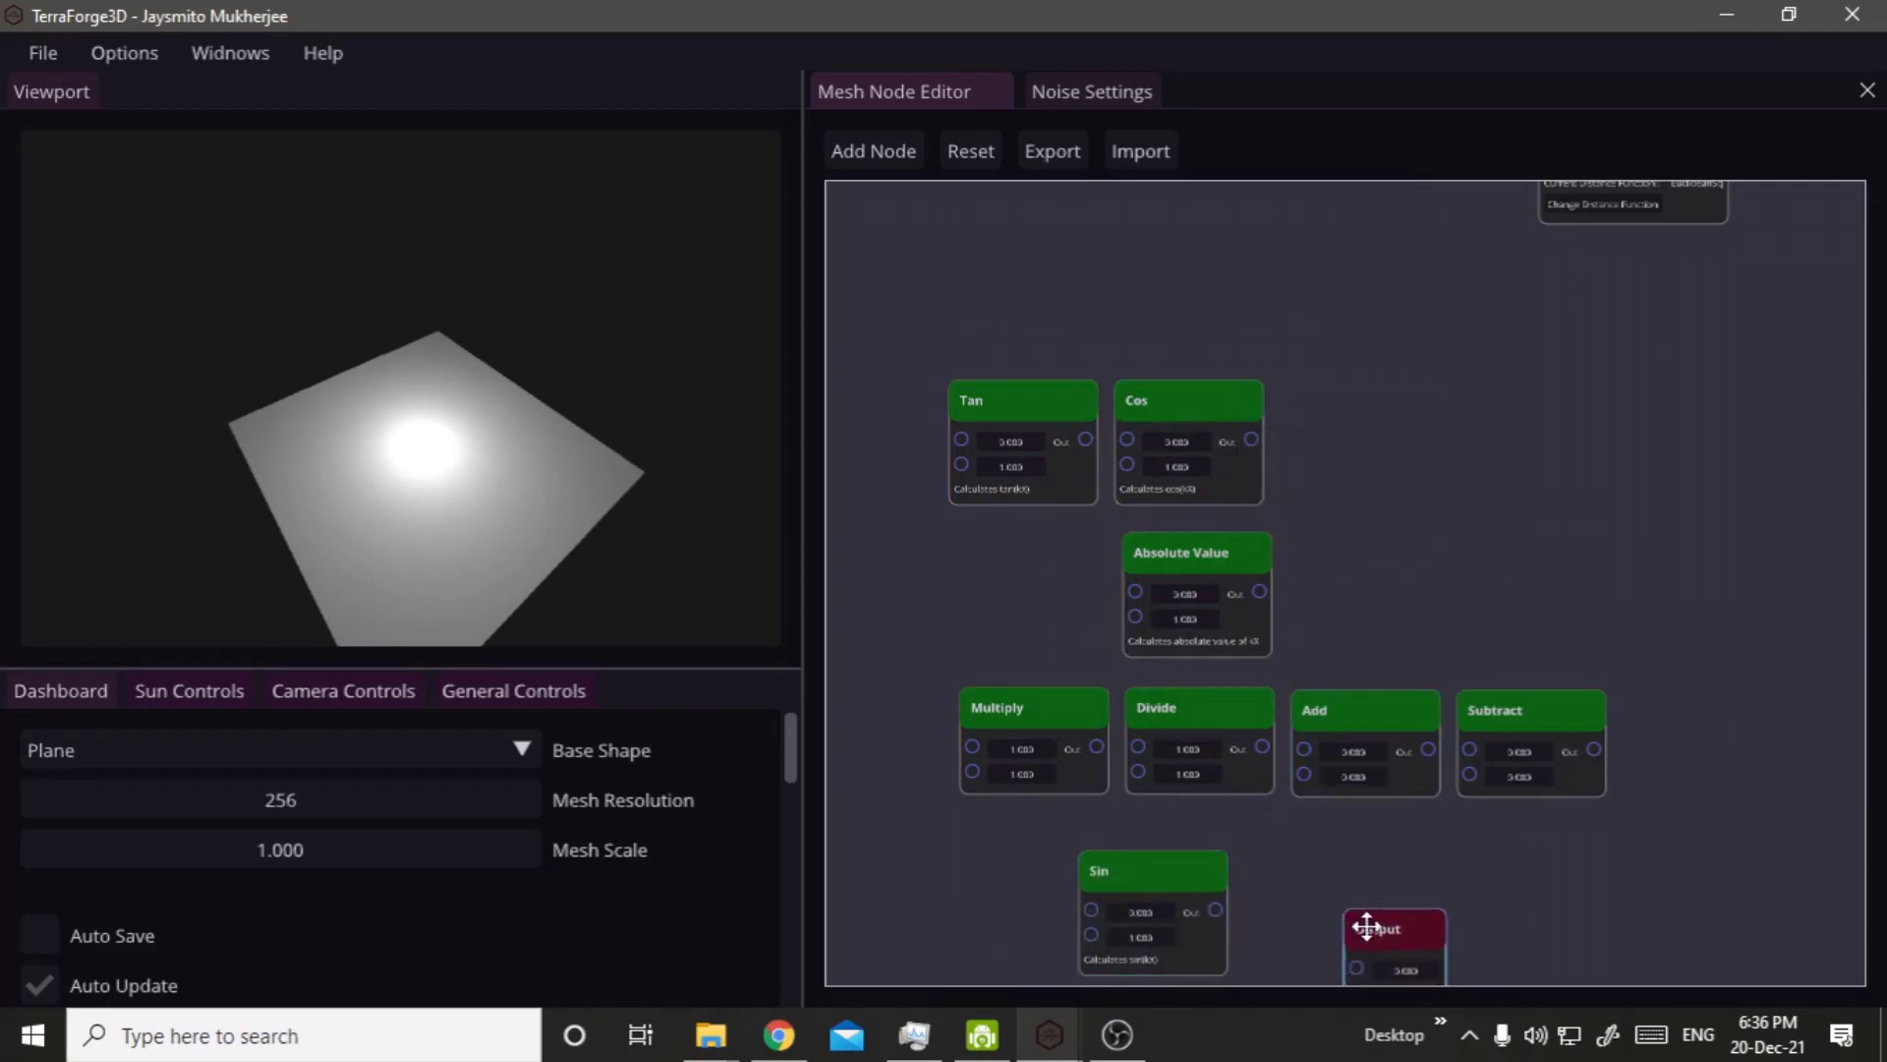
pyautogui.moveTo(1360, 841); pyautogui.dragTo(1528, 530, button='right')
pyautogui.moveTo(1382, 590); pyautogui.dragTo(1518, 652)
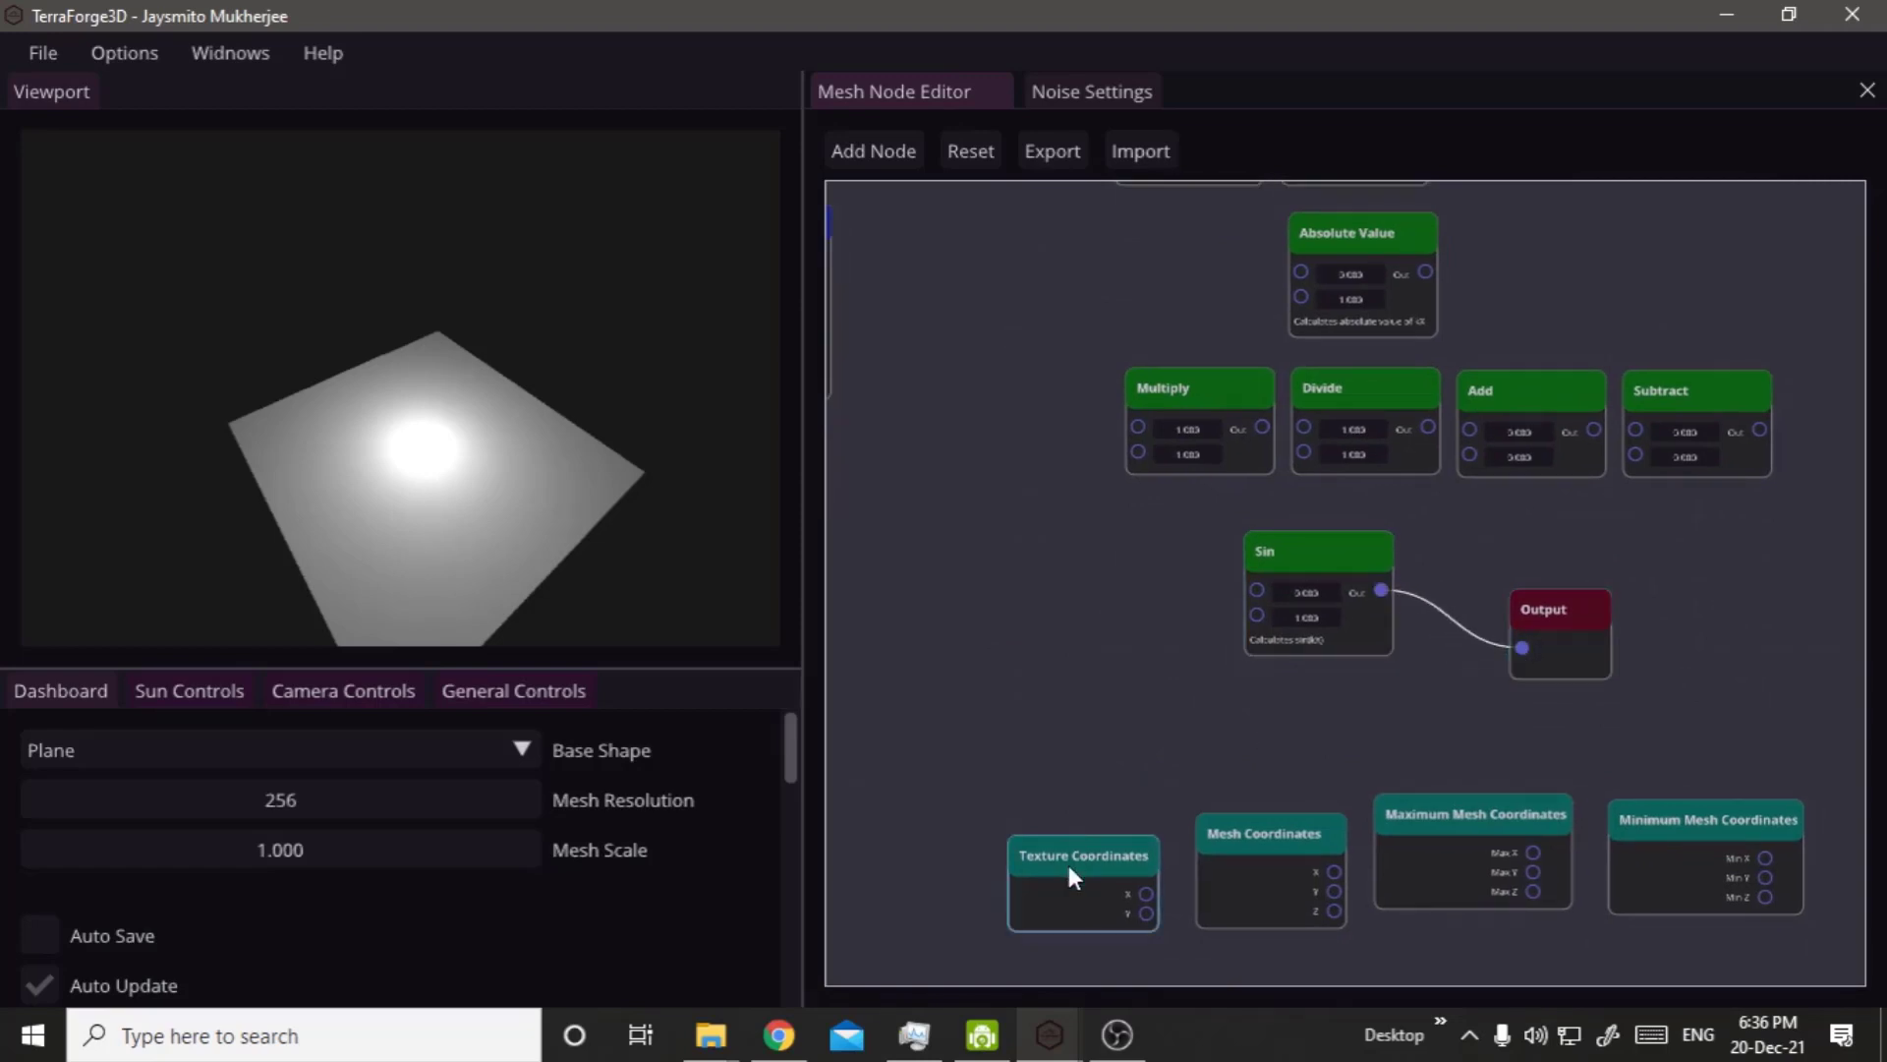
# Place Texture Coordinates beside the Sin node, connect its X output to Sin's X input and inspect the terrain at a low angle.
pyautogui.moveTo(1071, 862); pyautogui.dragTo(1251, 592)
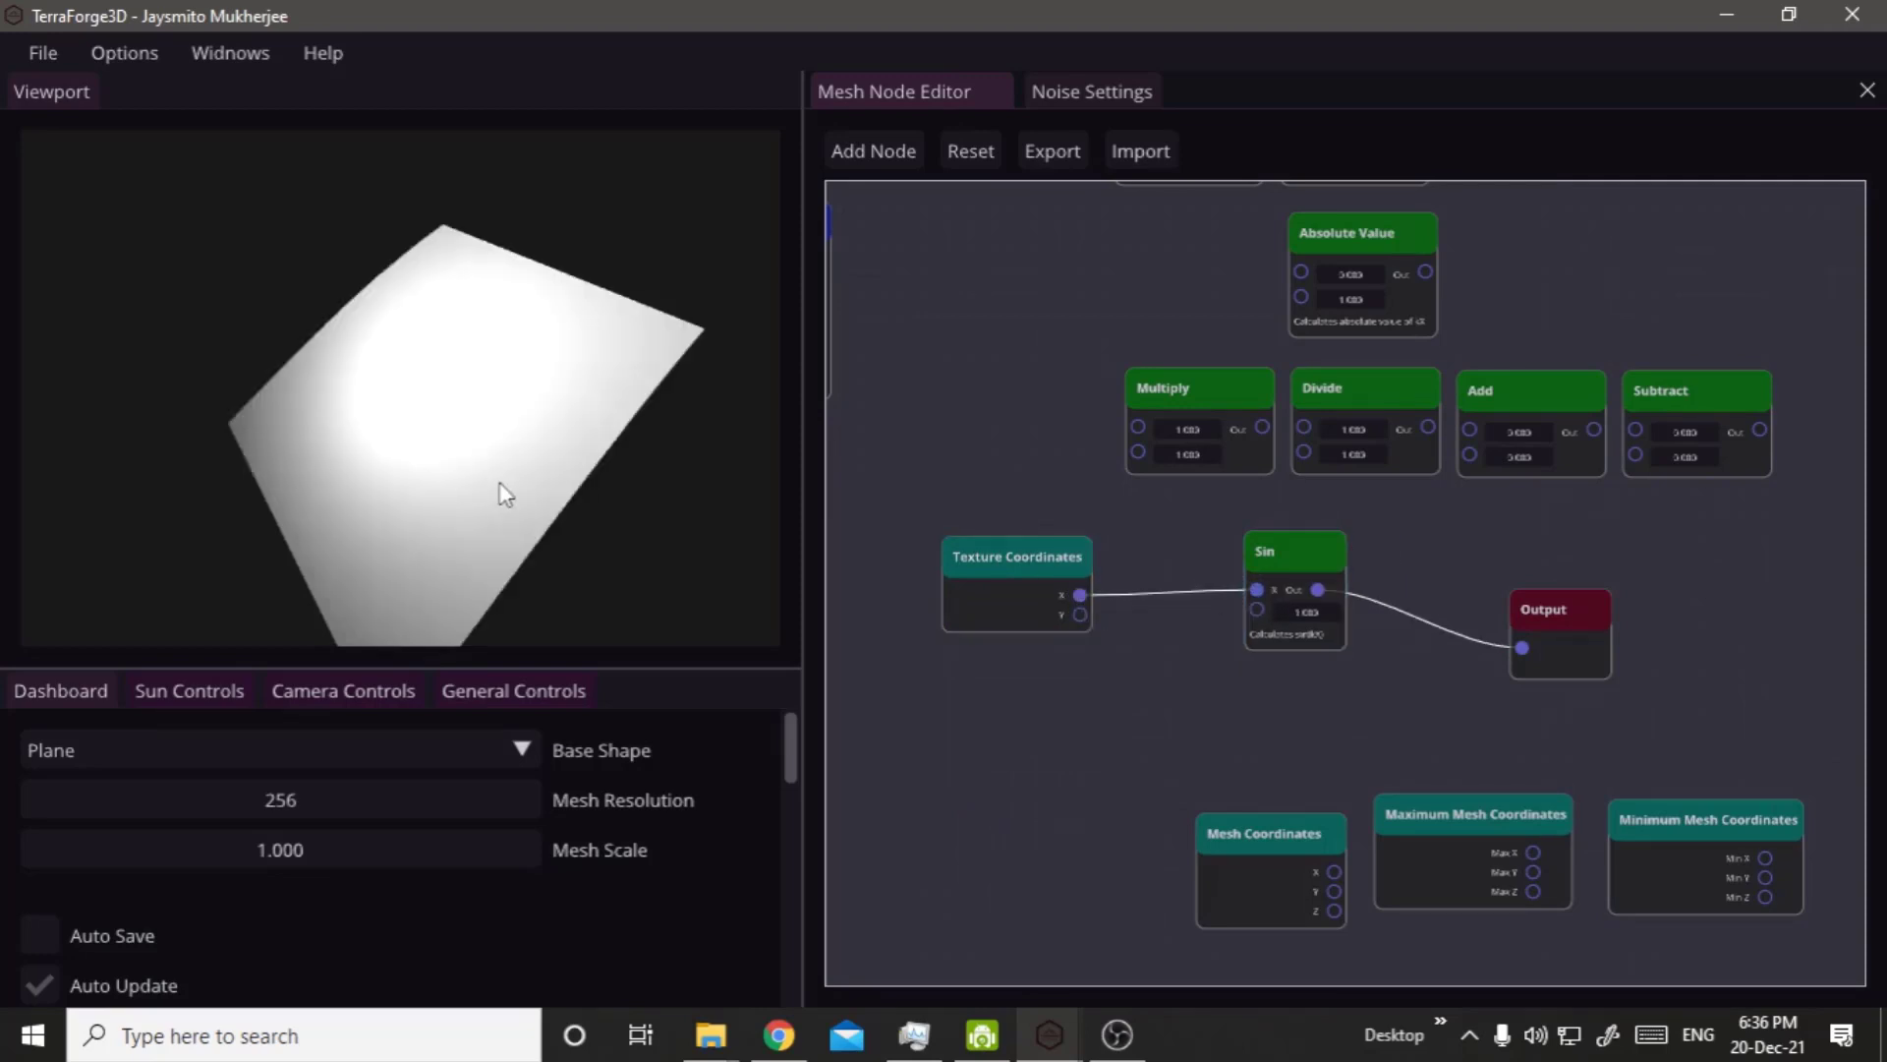
pyautogui.rightClick(535, 576)
pyautogui.moveTo(485, 527); pyautogui.dragTo(774, 523)
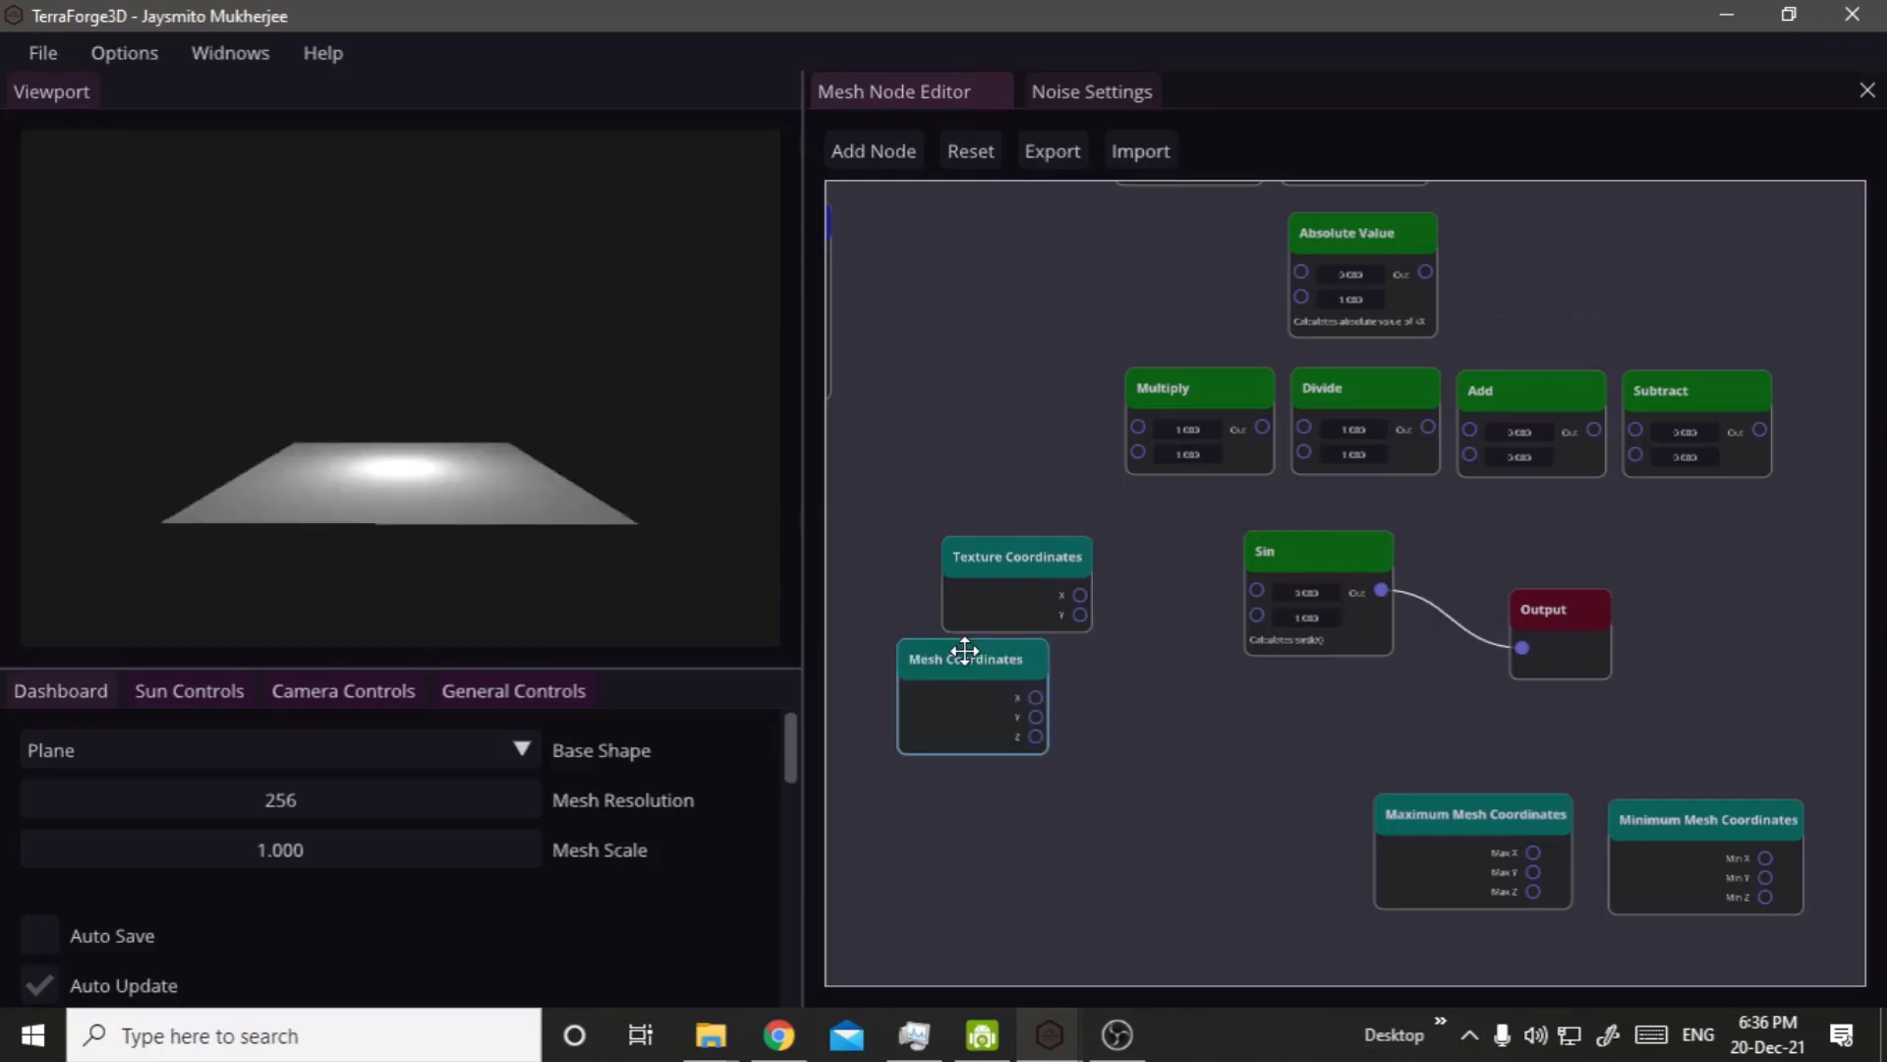
# Feed Sin's X input from the X output of Mesh Coordinates instead and inspect the terrain from several angles.
pyautogui.moveTo(1035, 699); pyautogui.dragTo(1255, 588)
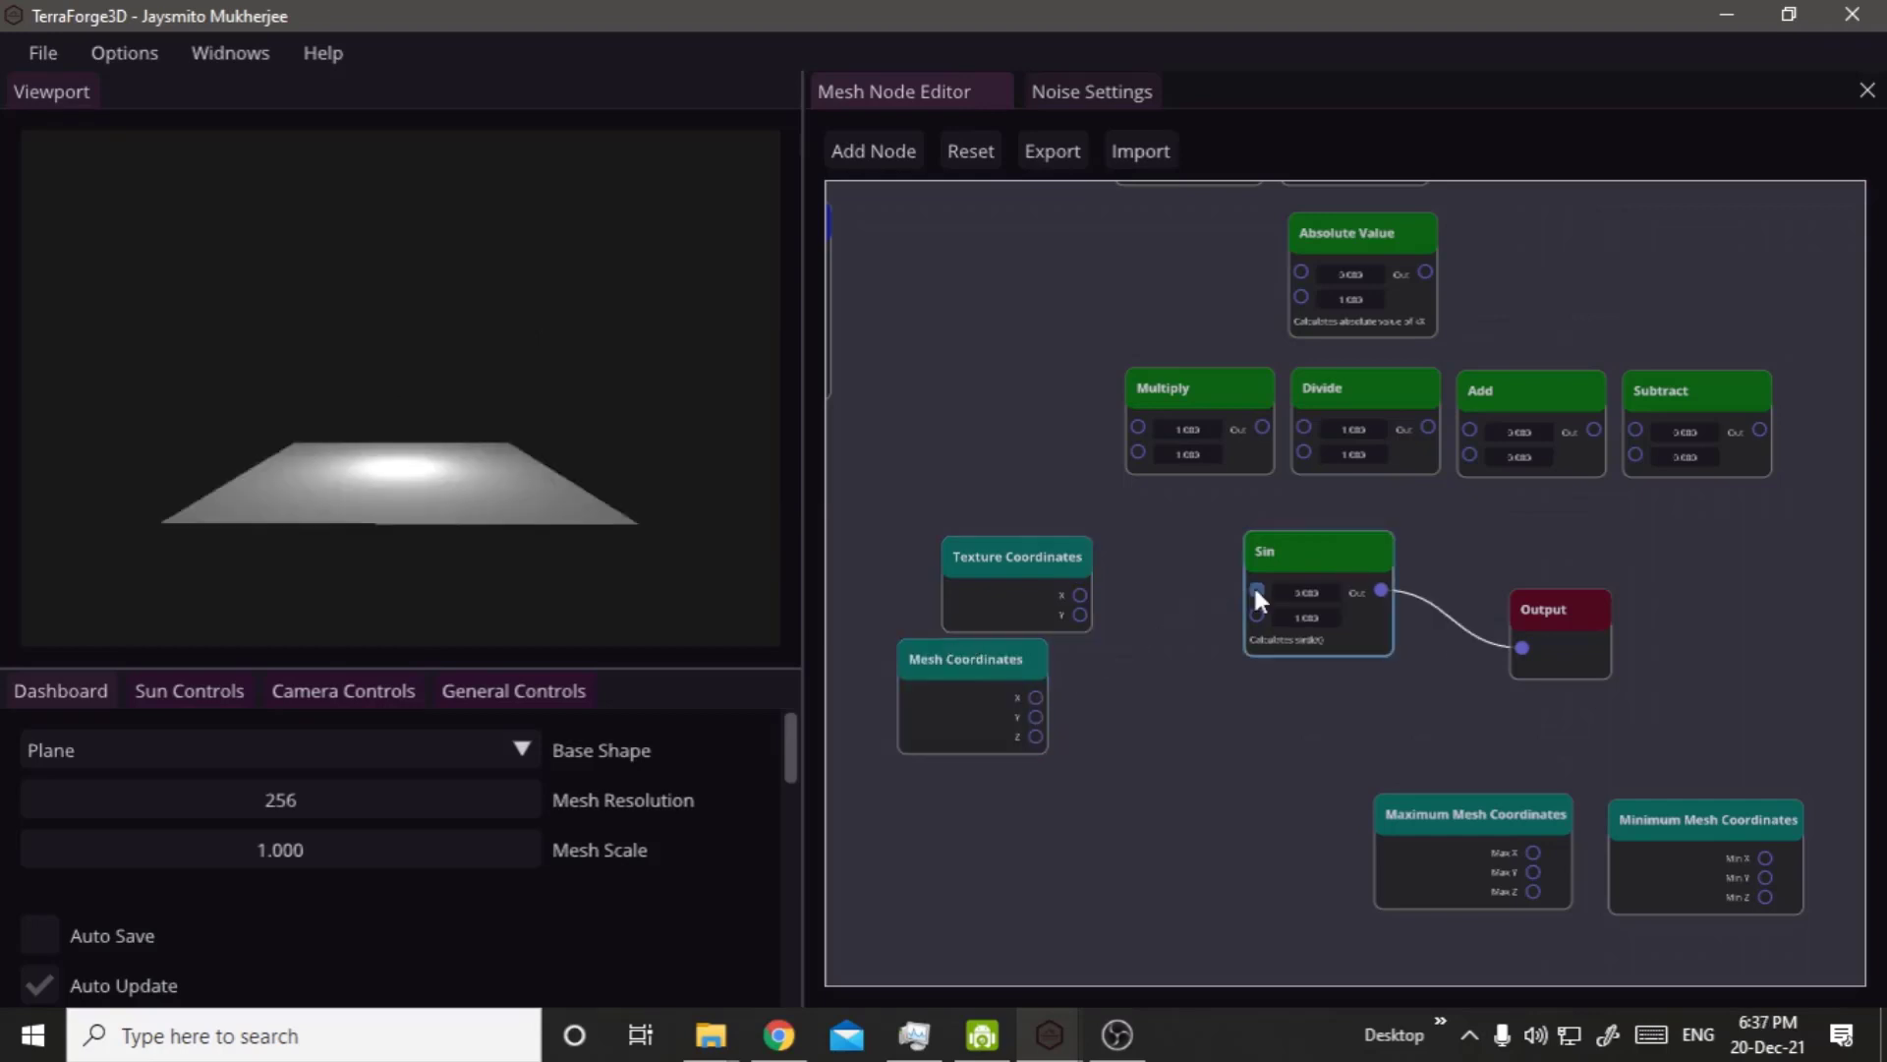
pyautogui.rightClick(473, 423)
pyautogui.moveTo(395, 440); pyautogui.dragTo(563, 394, button='right')
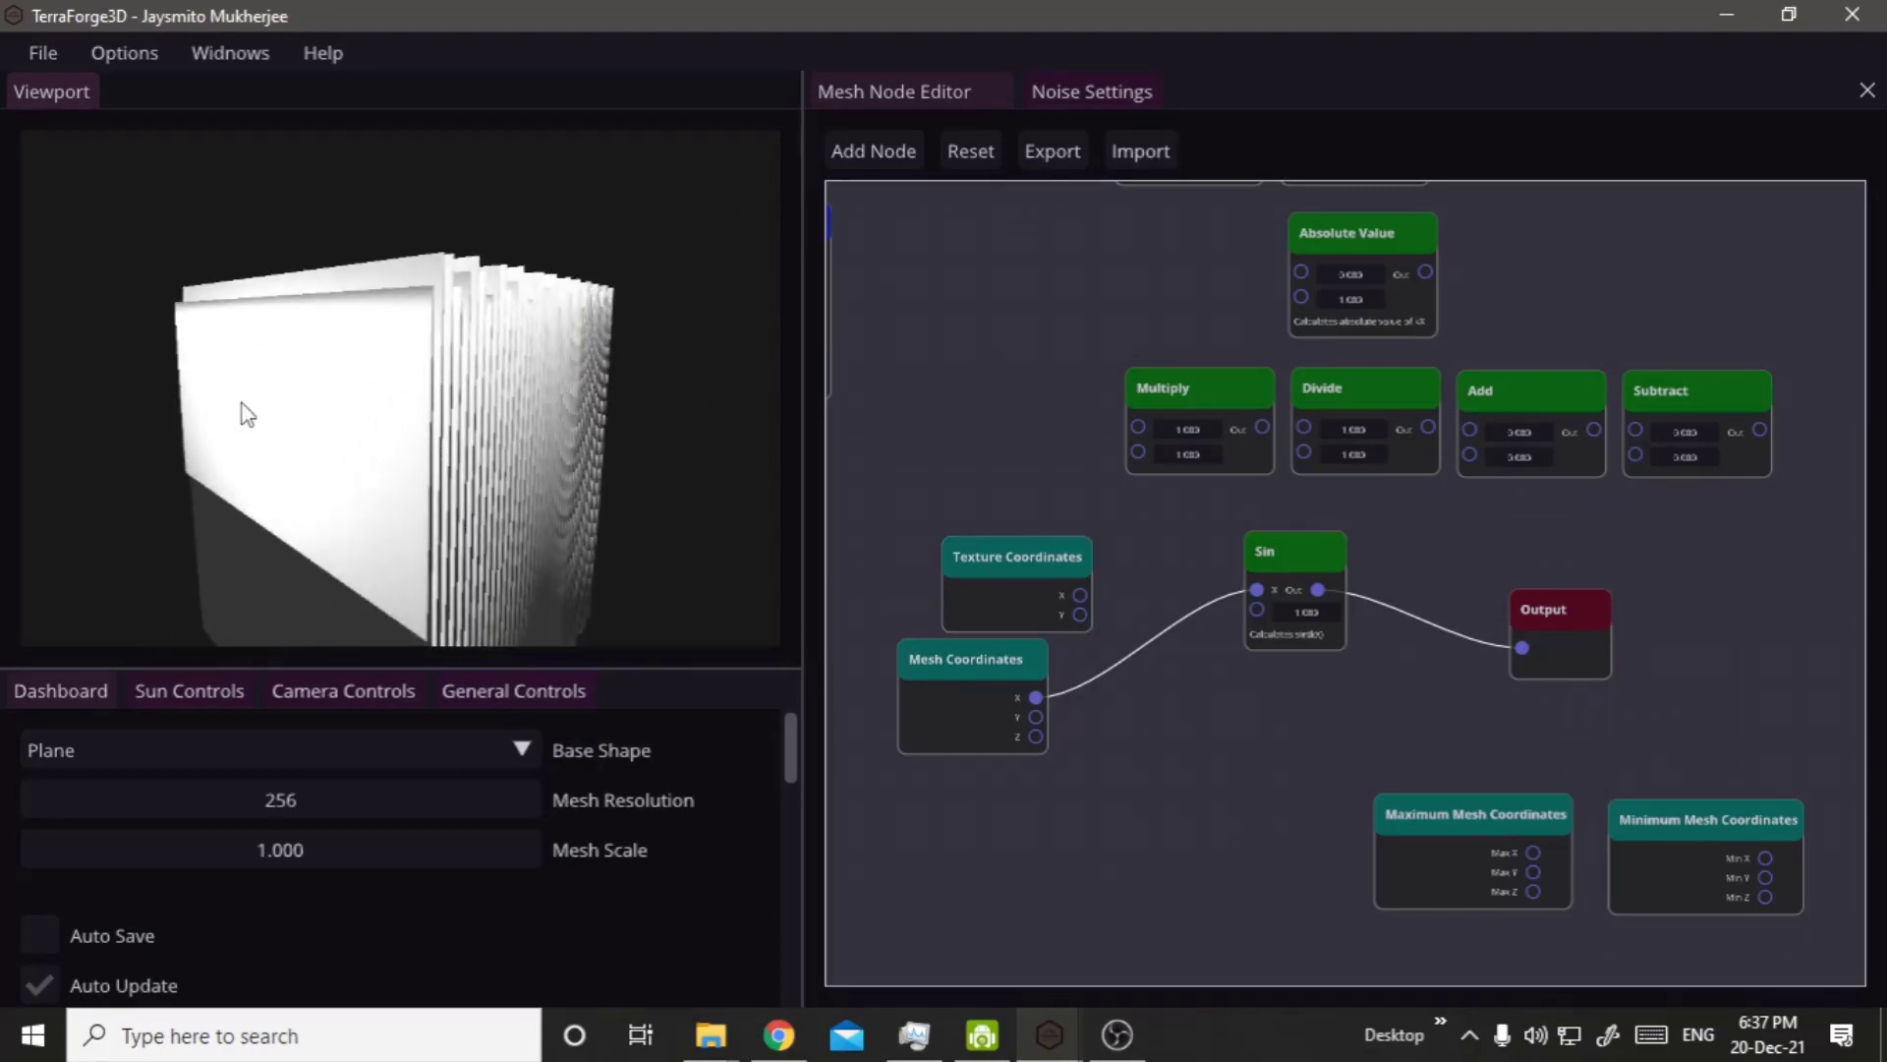
pyautogui.moveTo(404, 354); pyautogui.dragTo(264, 434, button='right')
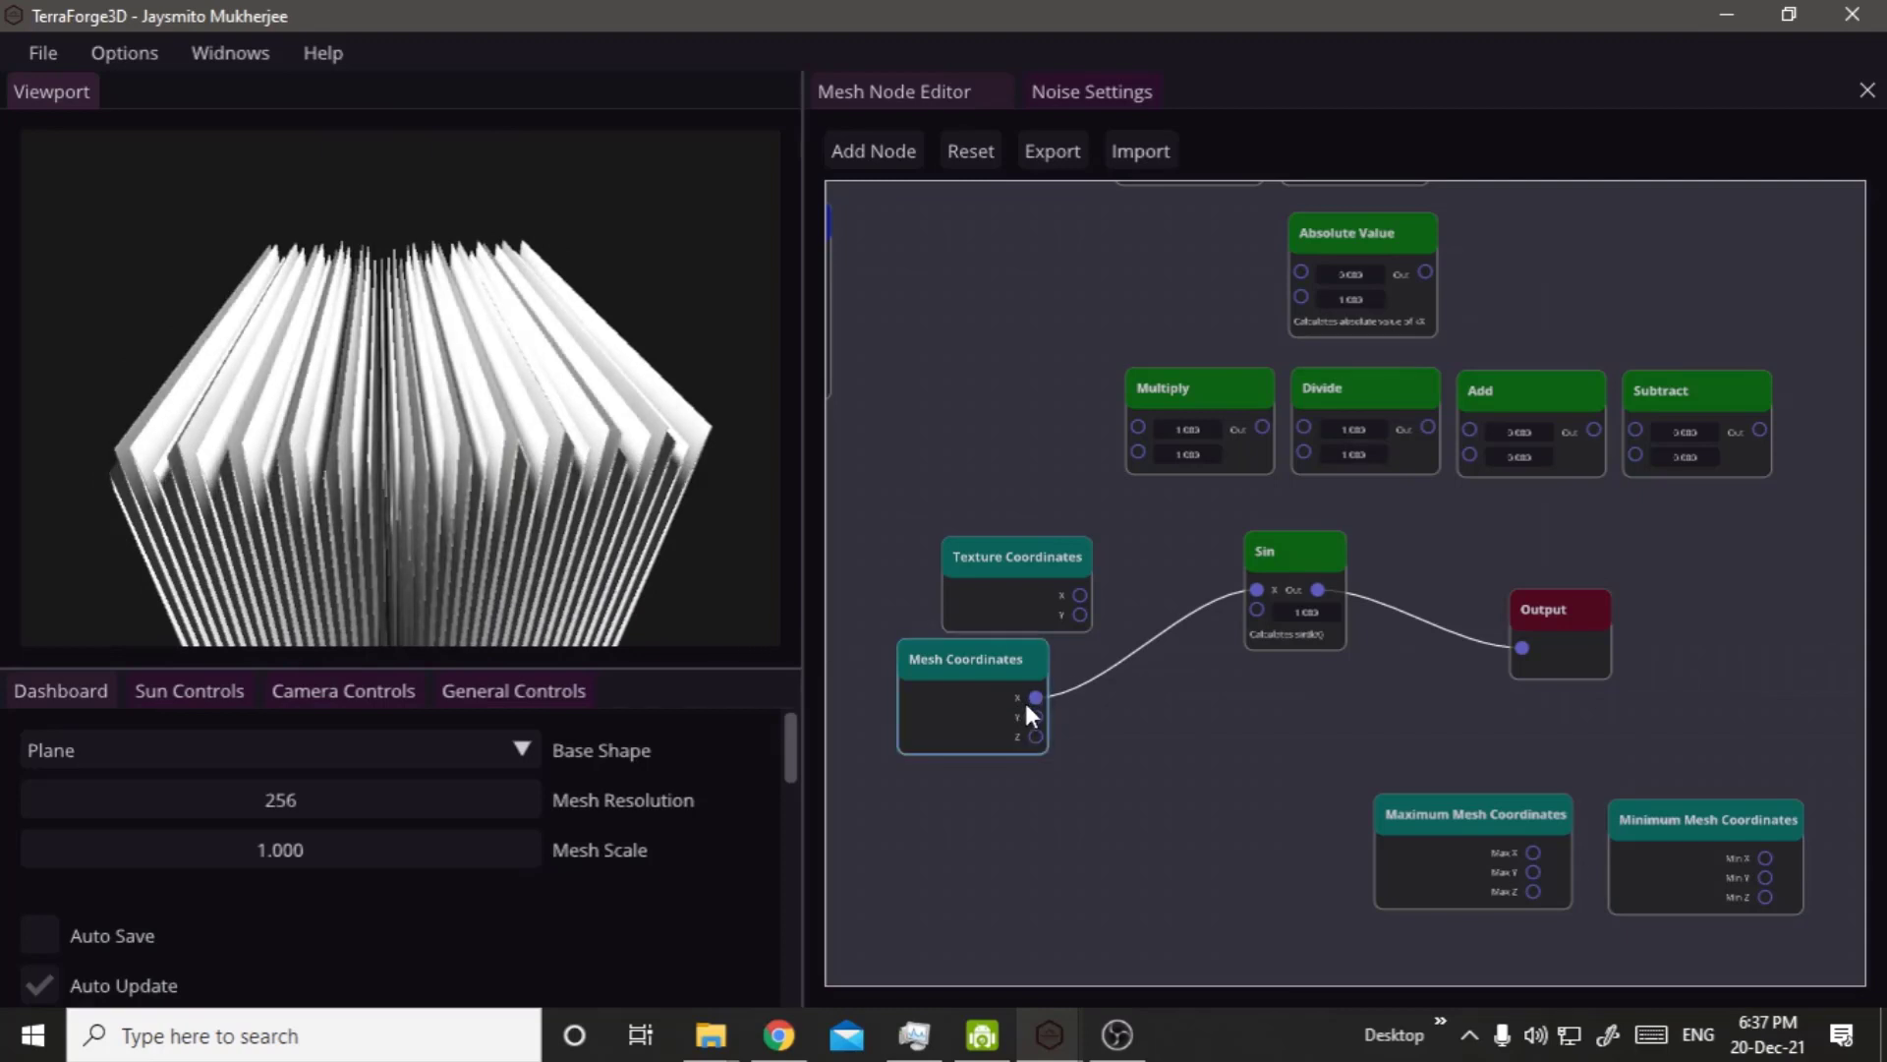
# Insert the Multiply node between Mesh Coordinates X and Sin with a factor of 0.1, and inspect the terrain from several angles.
pyautogui.moveTo(1036, 697); pyautogui.dragTo(1099, 694)
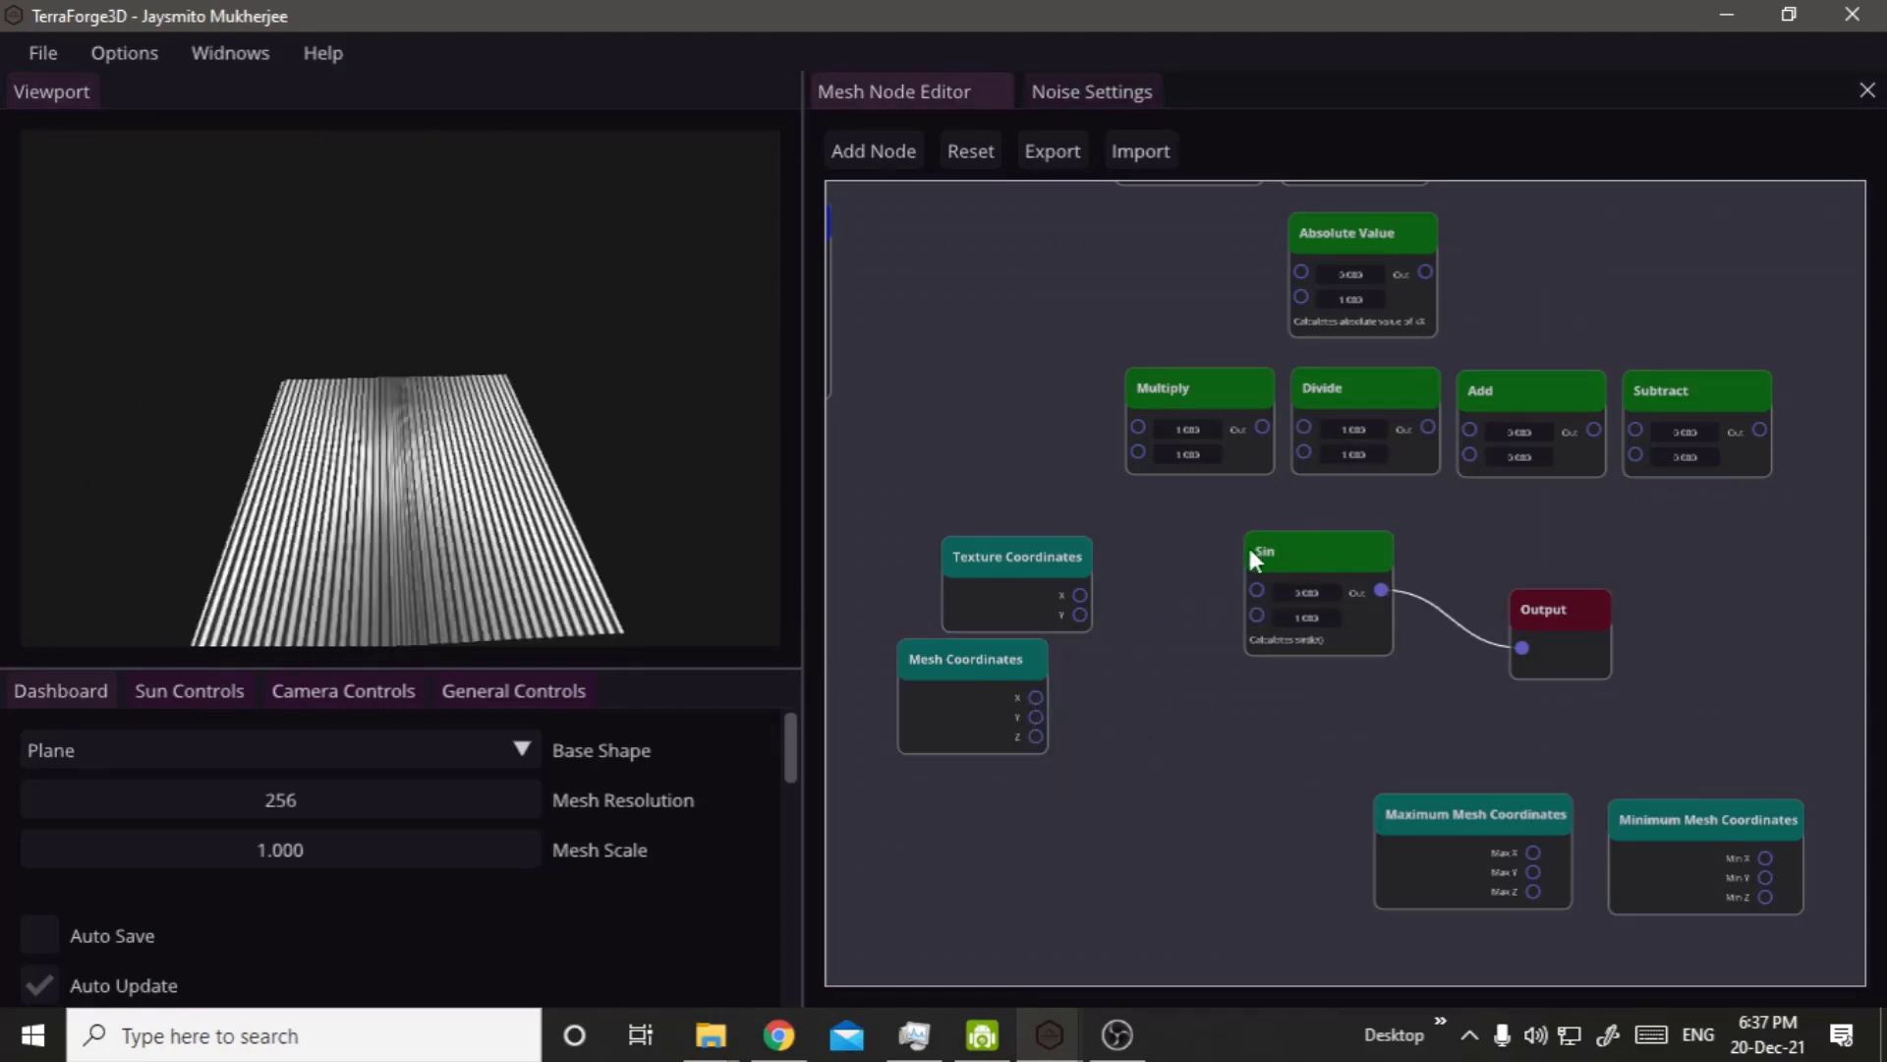
pyautogui.moveTo(1145, 391); pyautogui.dragTo(1256, 589)
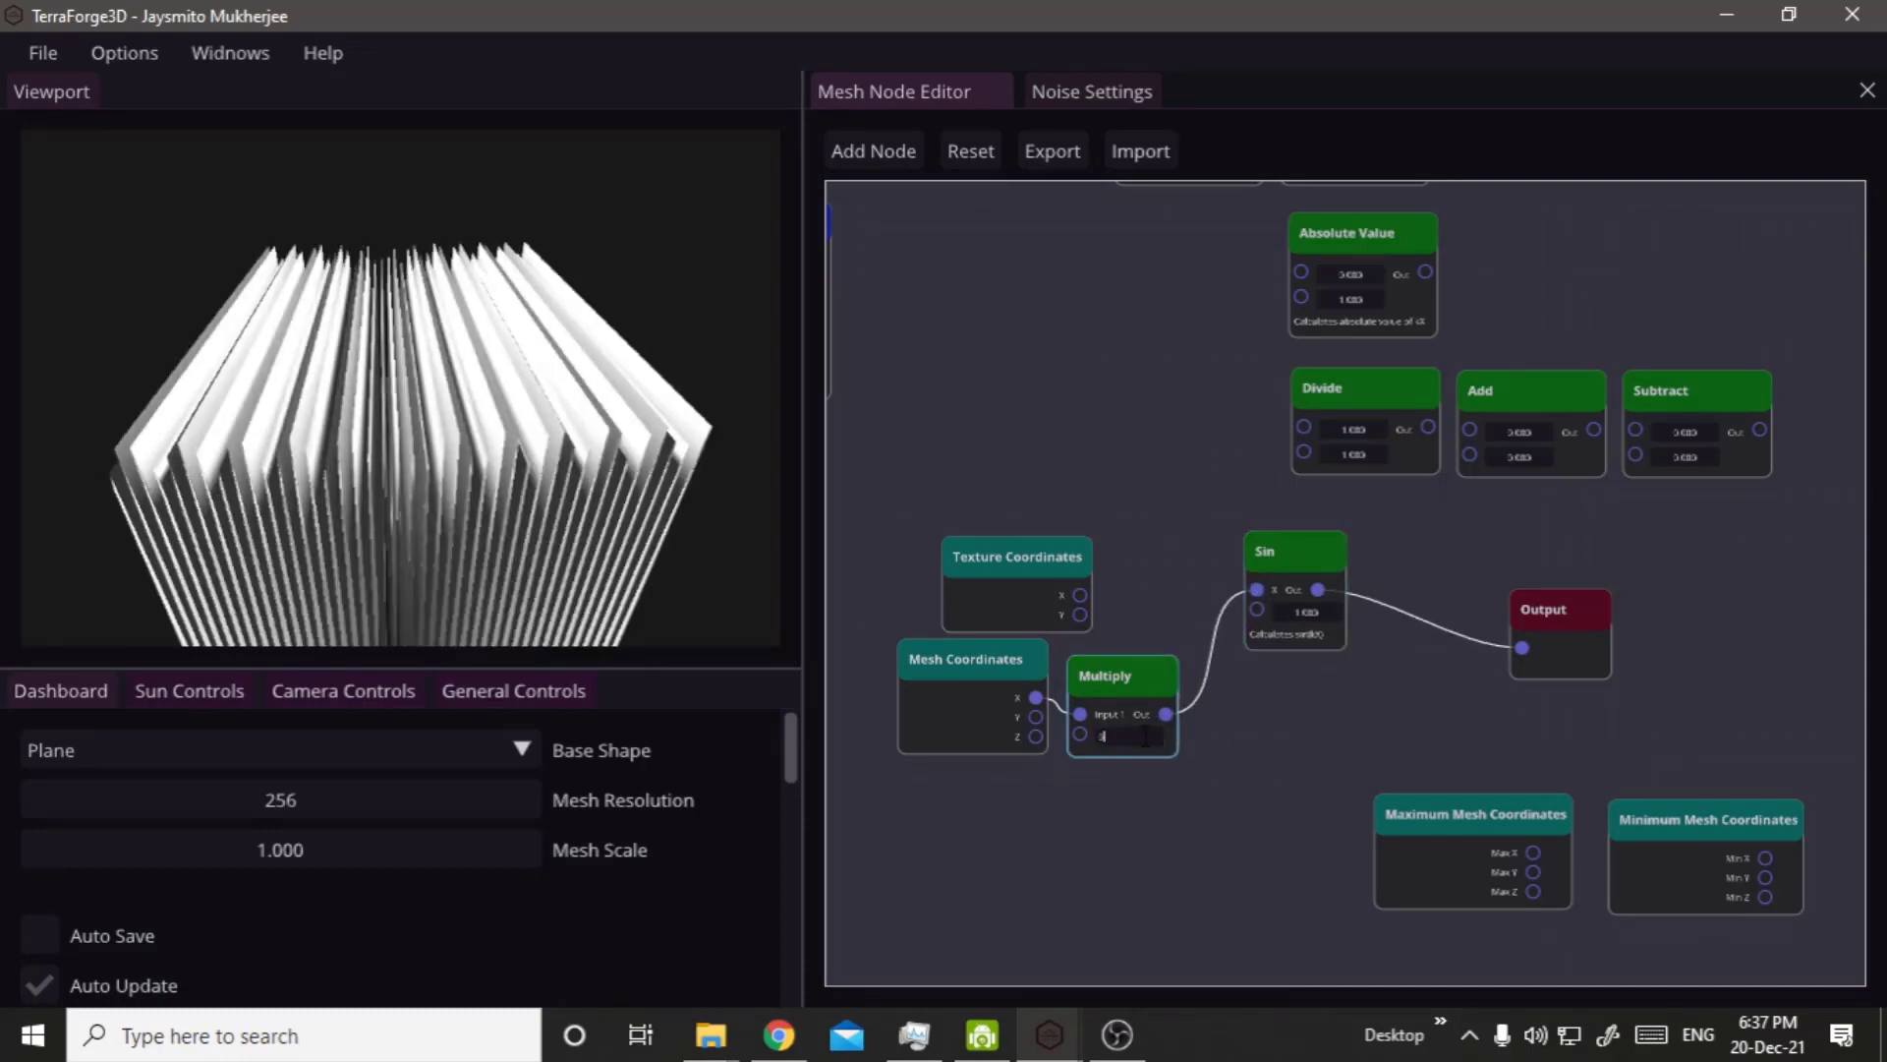
pyautogui.write('5.1')
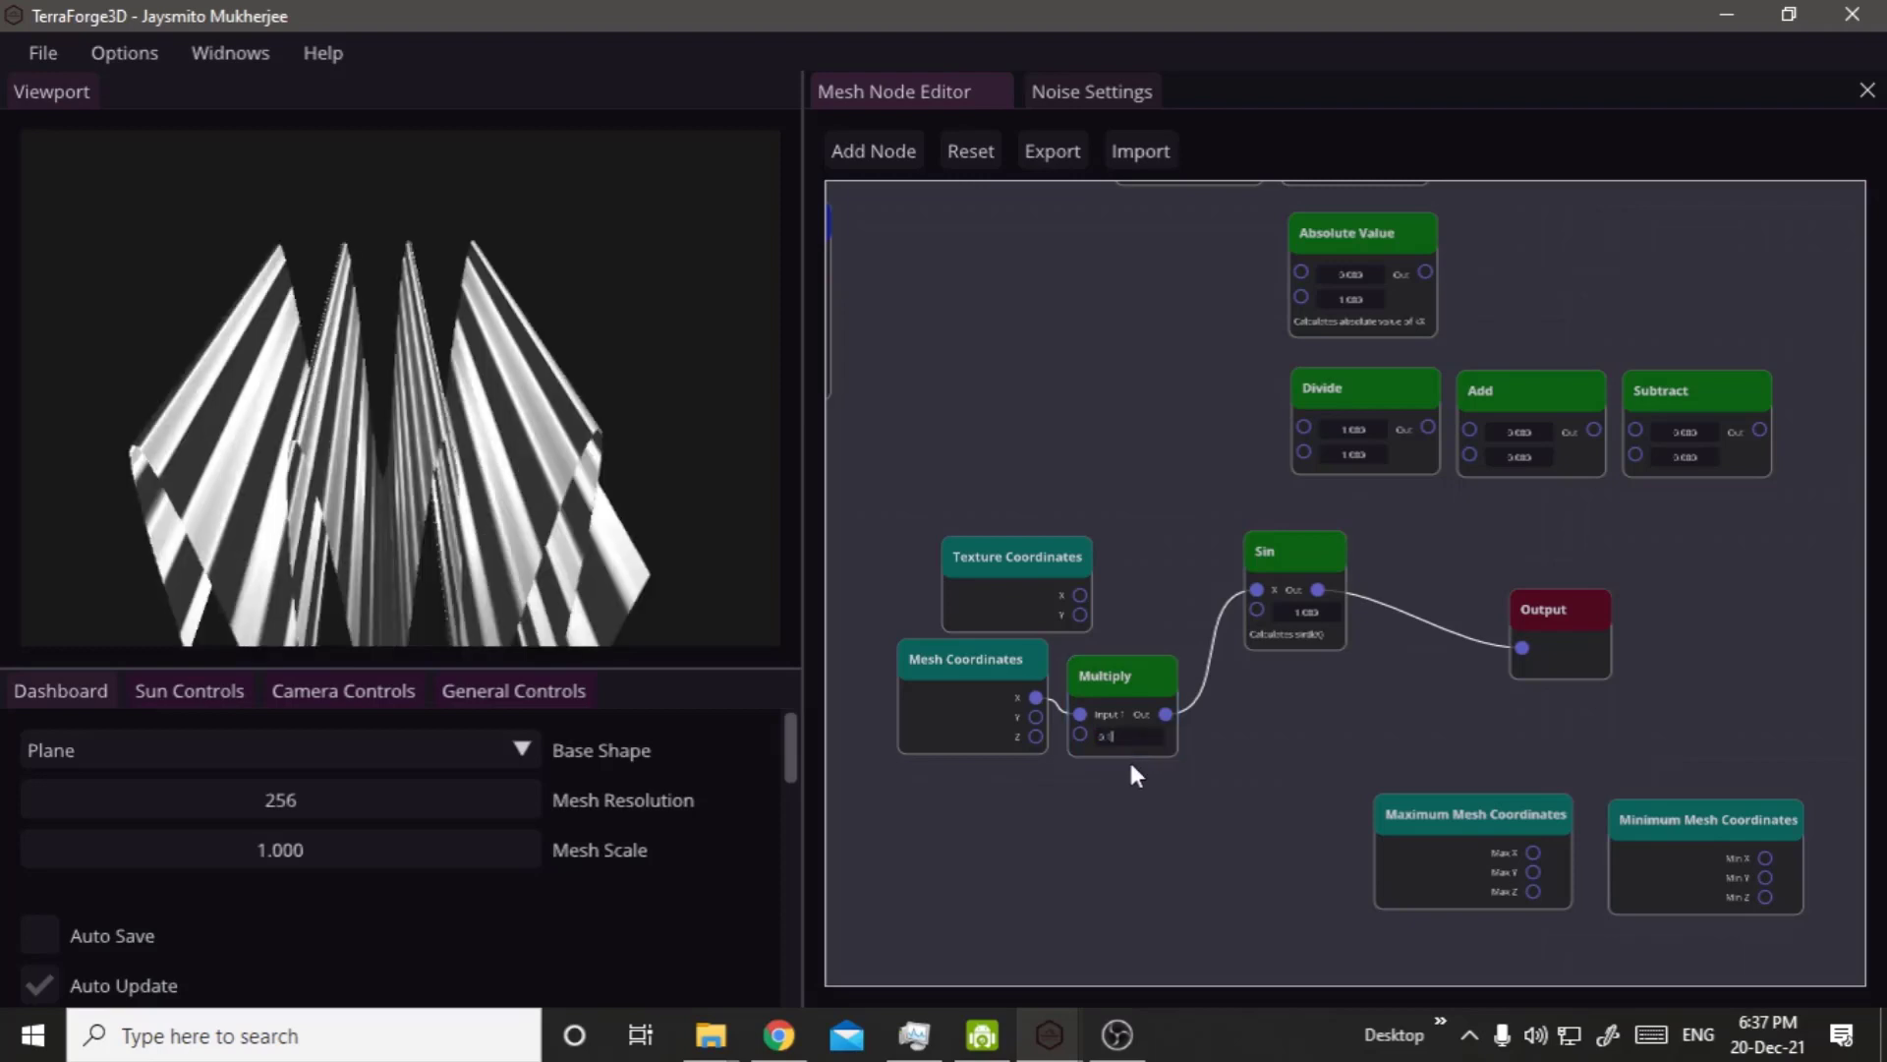
pyautogui.click(848, 674)
pyautogui.rightClick(345, 527)
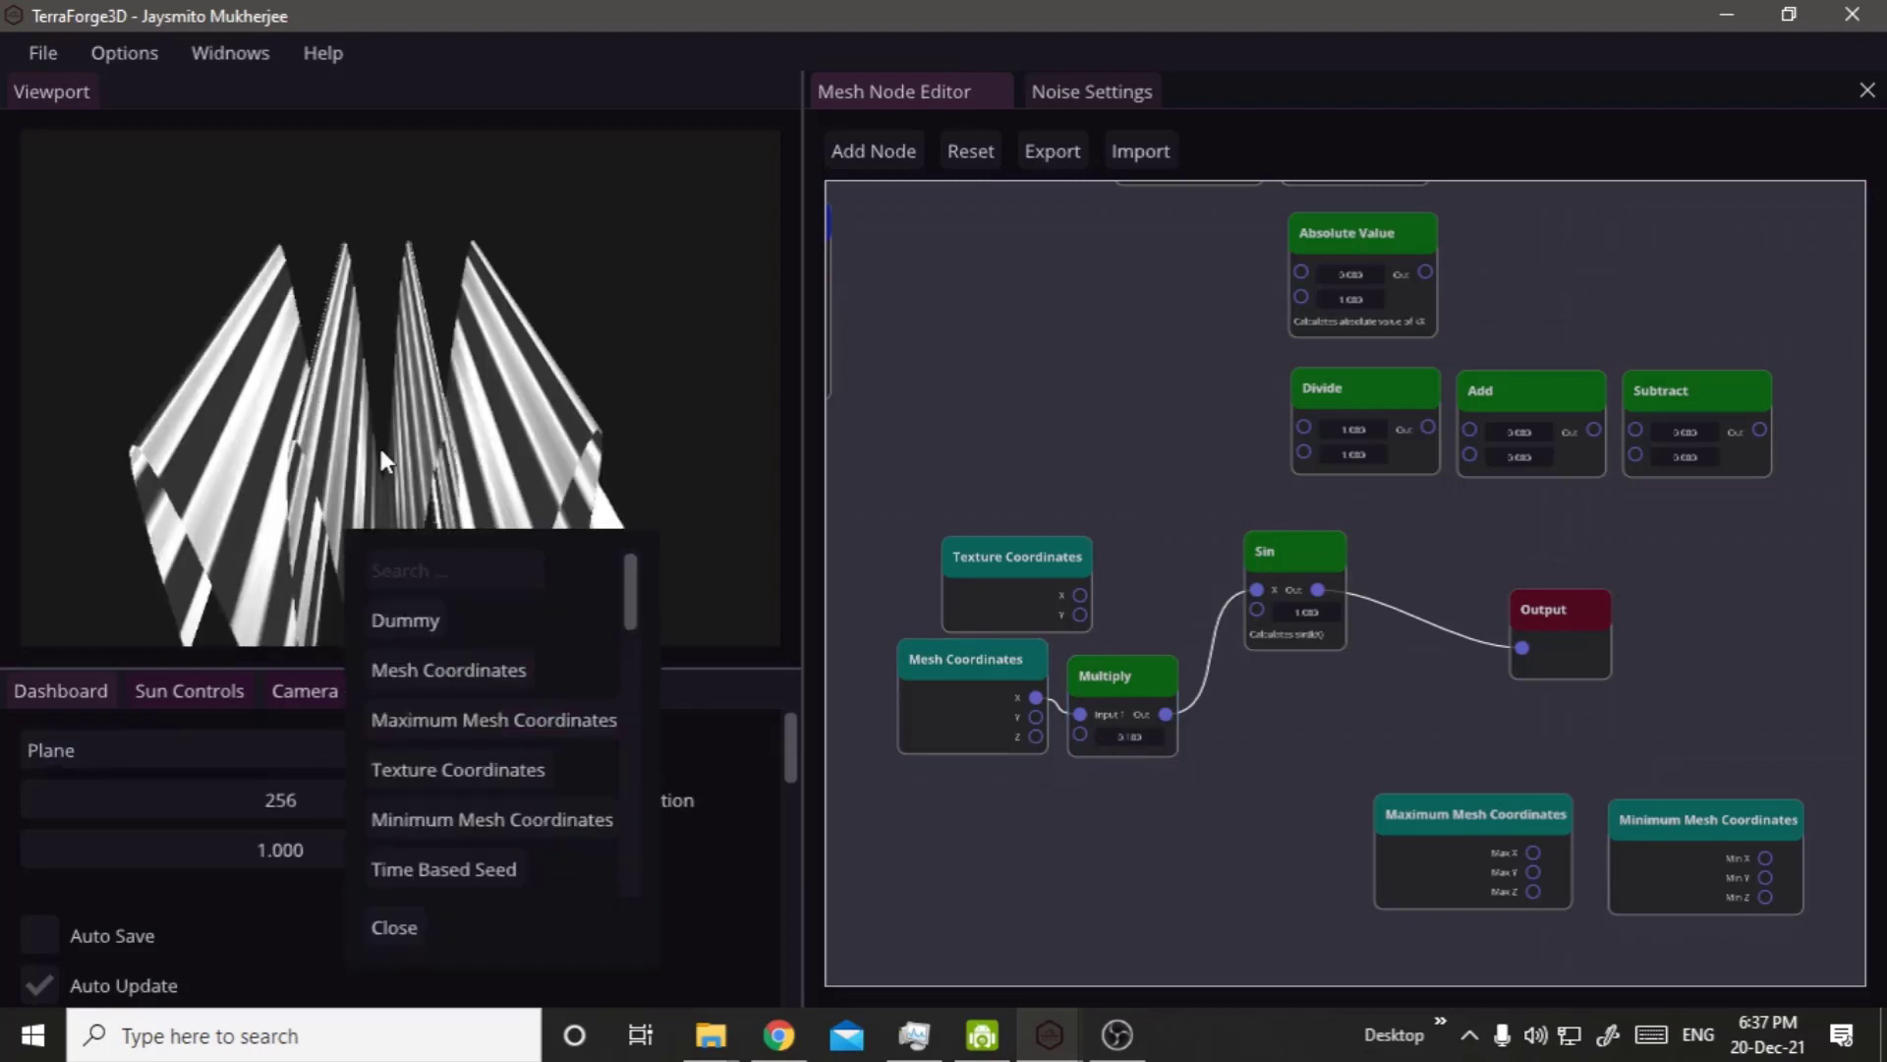
pyautogui.moveTo(380, 448); pyautogui.dragTo(293, 485)
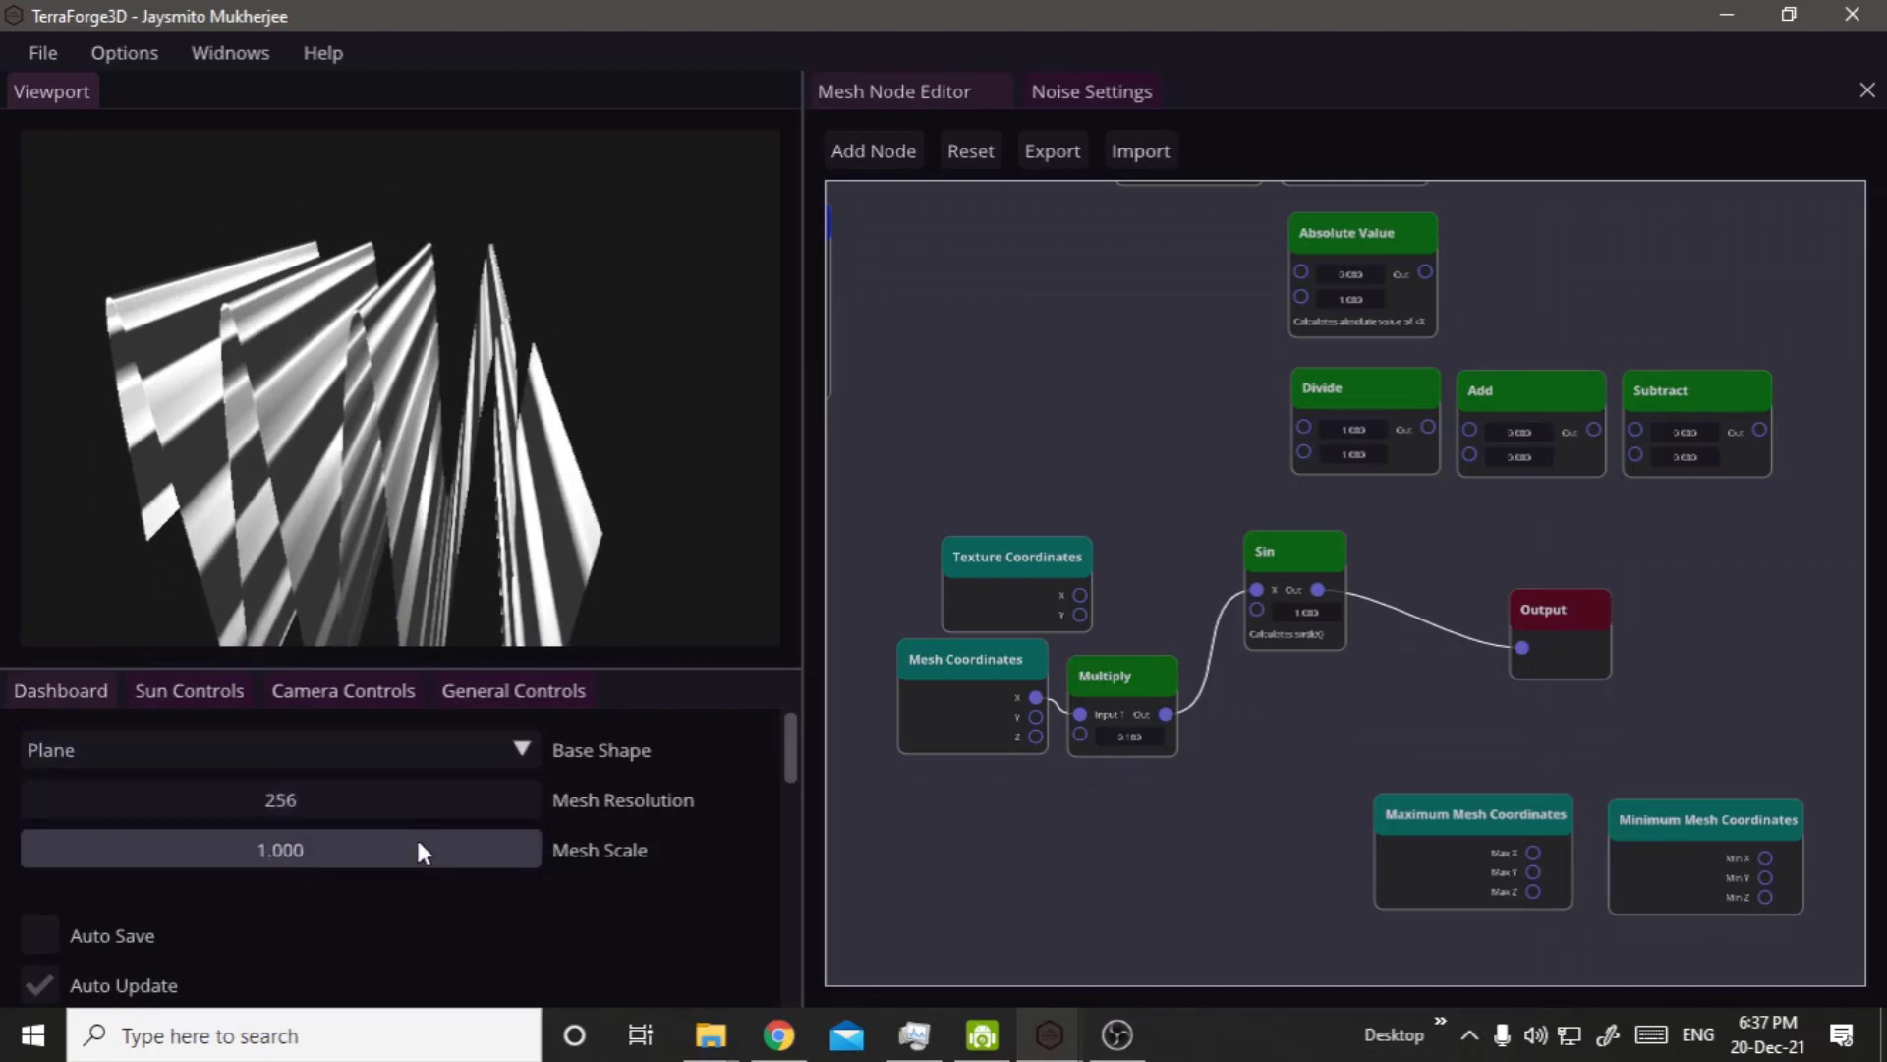
pyautogui.moveTo(388, 843)
pyautogui.mouseDown()
pyautogui.moveTo(441, 850)
pyautogui.moveTo(397, 845)
pyautogui.mouseUp()
pyautogui.moveTo(351, 605); pyautogui.dragTo(442, 448)
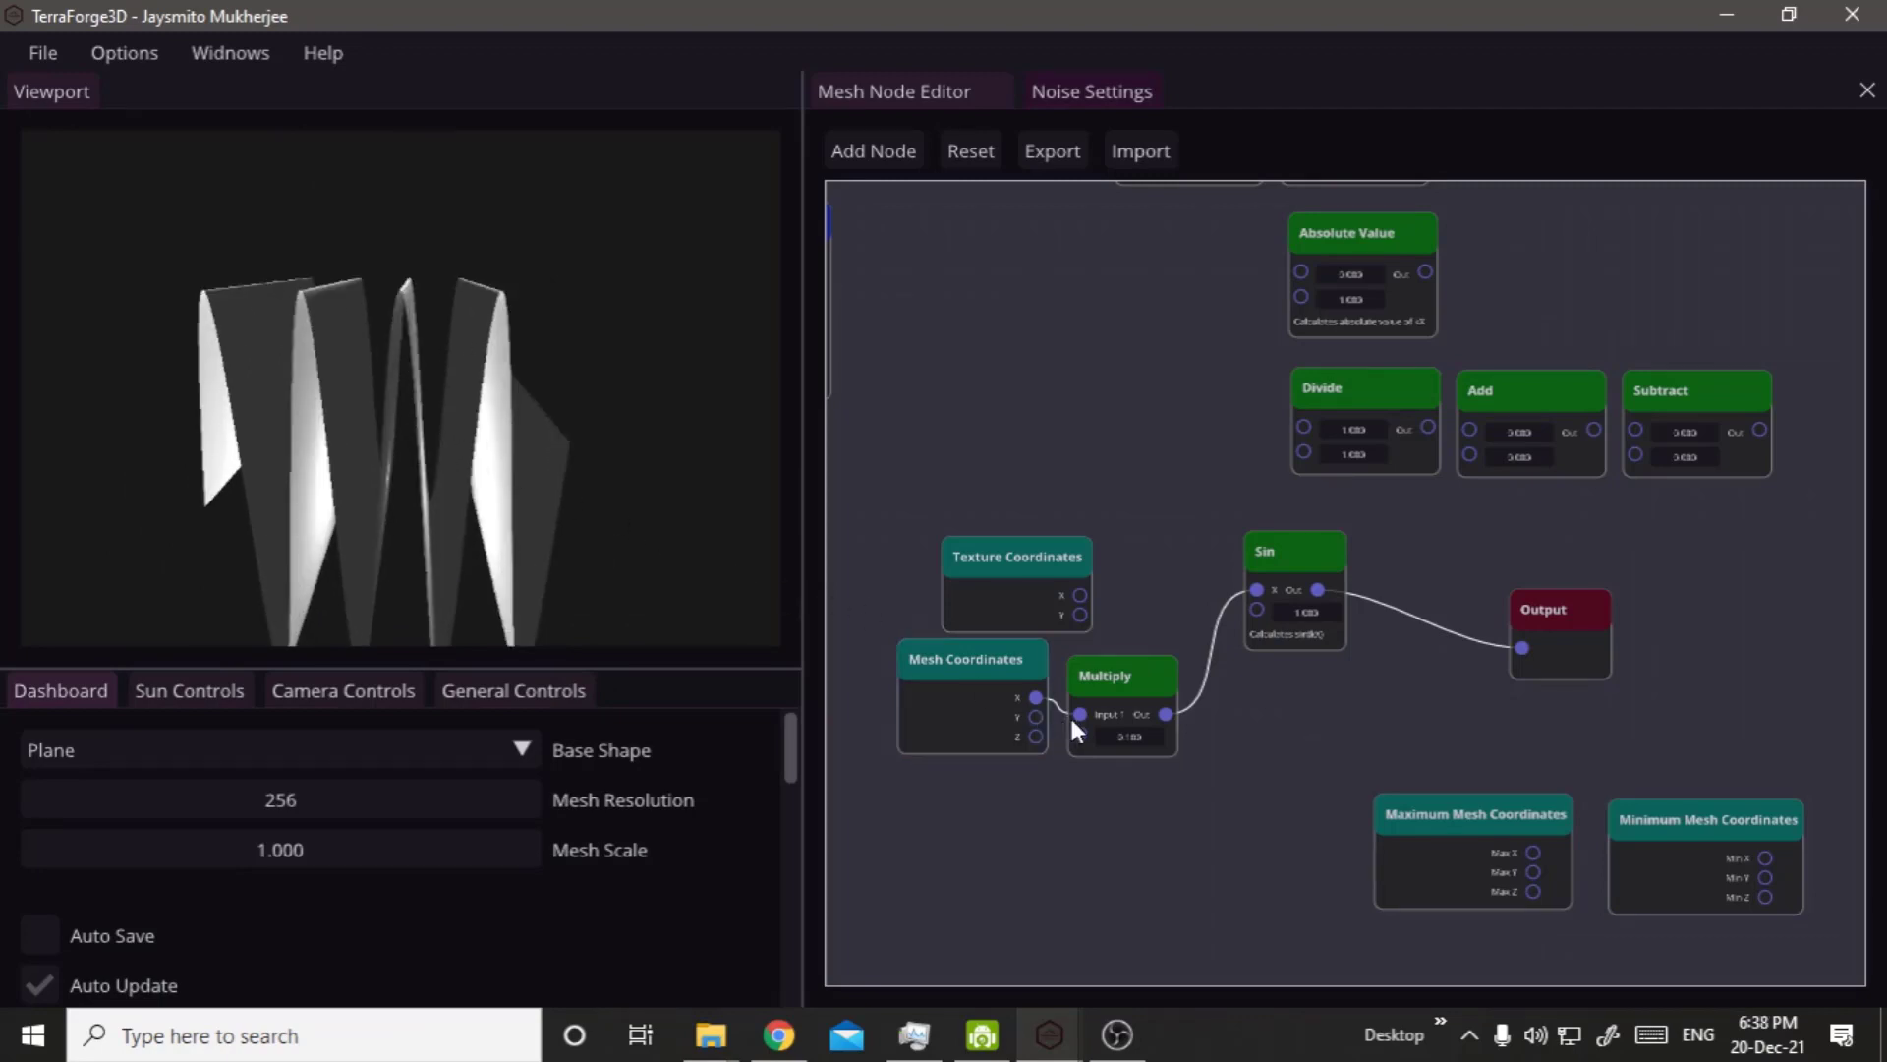
# Disconnect the Multiply node from Mesh Coordinates and Sin, and move the Mesh Coordinates node closer to Sin.
pyautogui.moveTo(971, 701); pyautogui.dragTo(1052, 749)
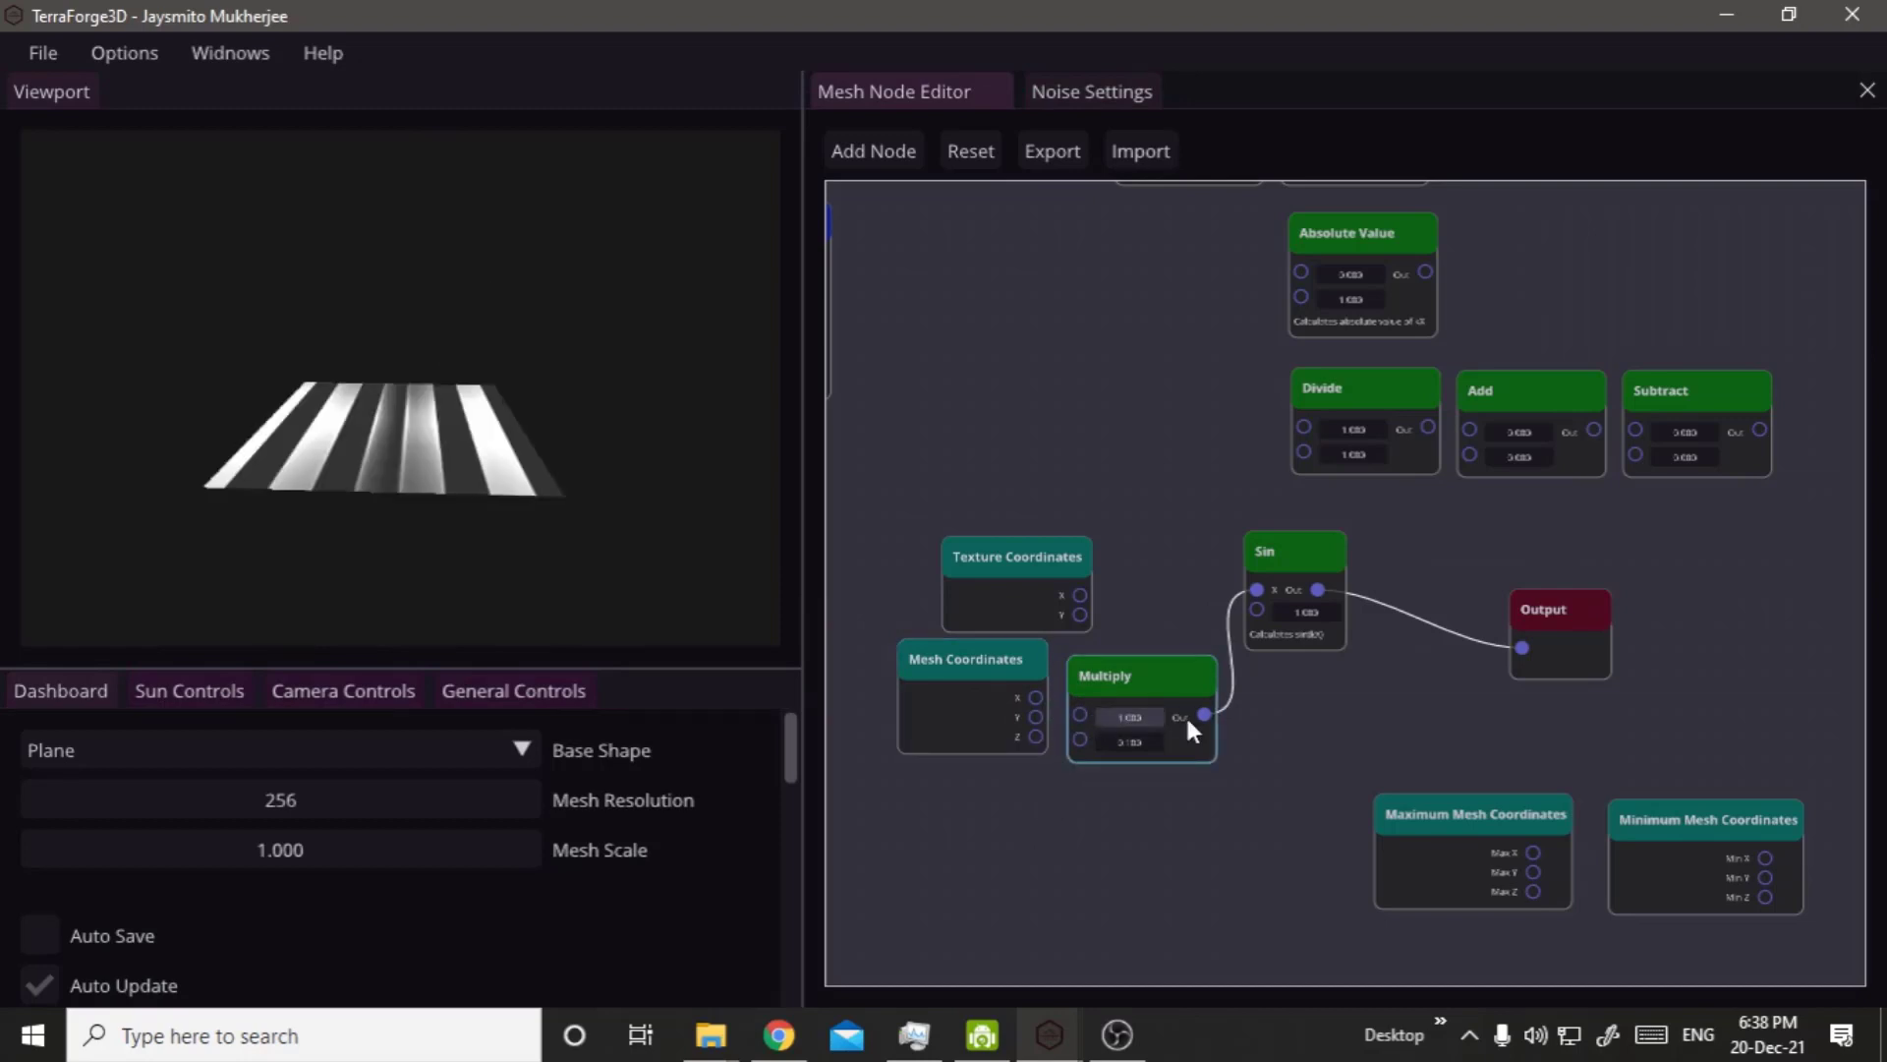
pyautogui.moveTo(1194, 718); pyautogui.dragTo(1350, 774)
pyautogui.moveTo(1013, 664); pyautogui.dragTo(1096, 549)
# Connect Mesh Coordinates X directly to Sin's X input, set Sin's k factor to 0.1 and view the terrain from another side.
pyautogui.scroll(2, 1226, 608)
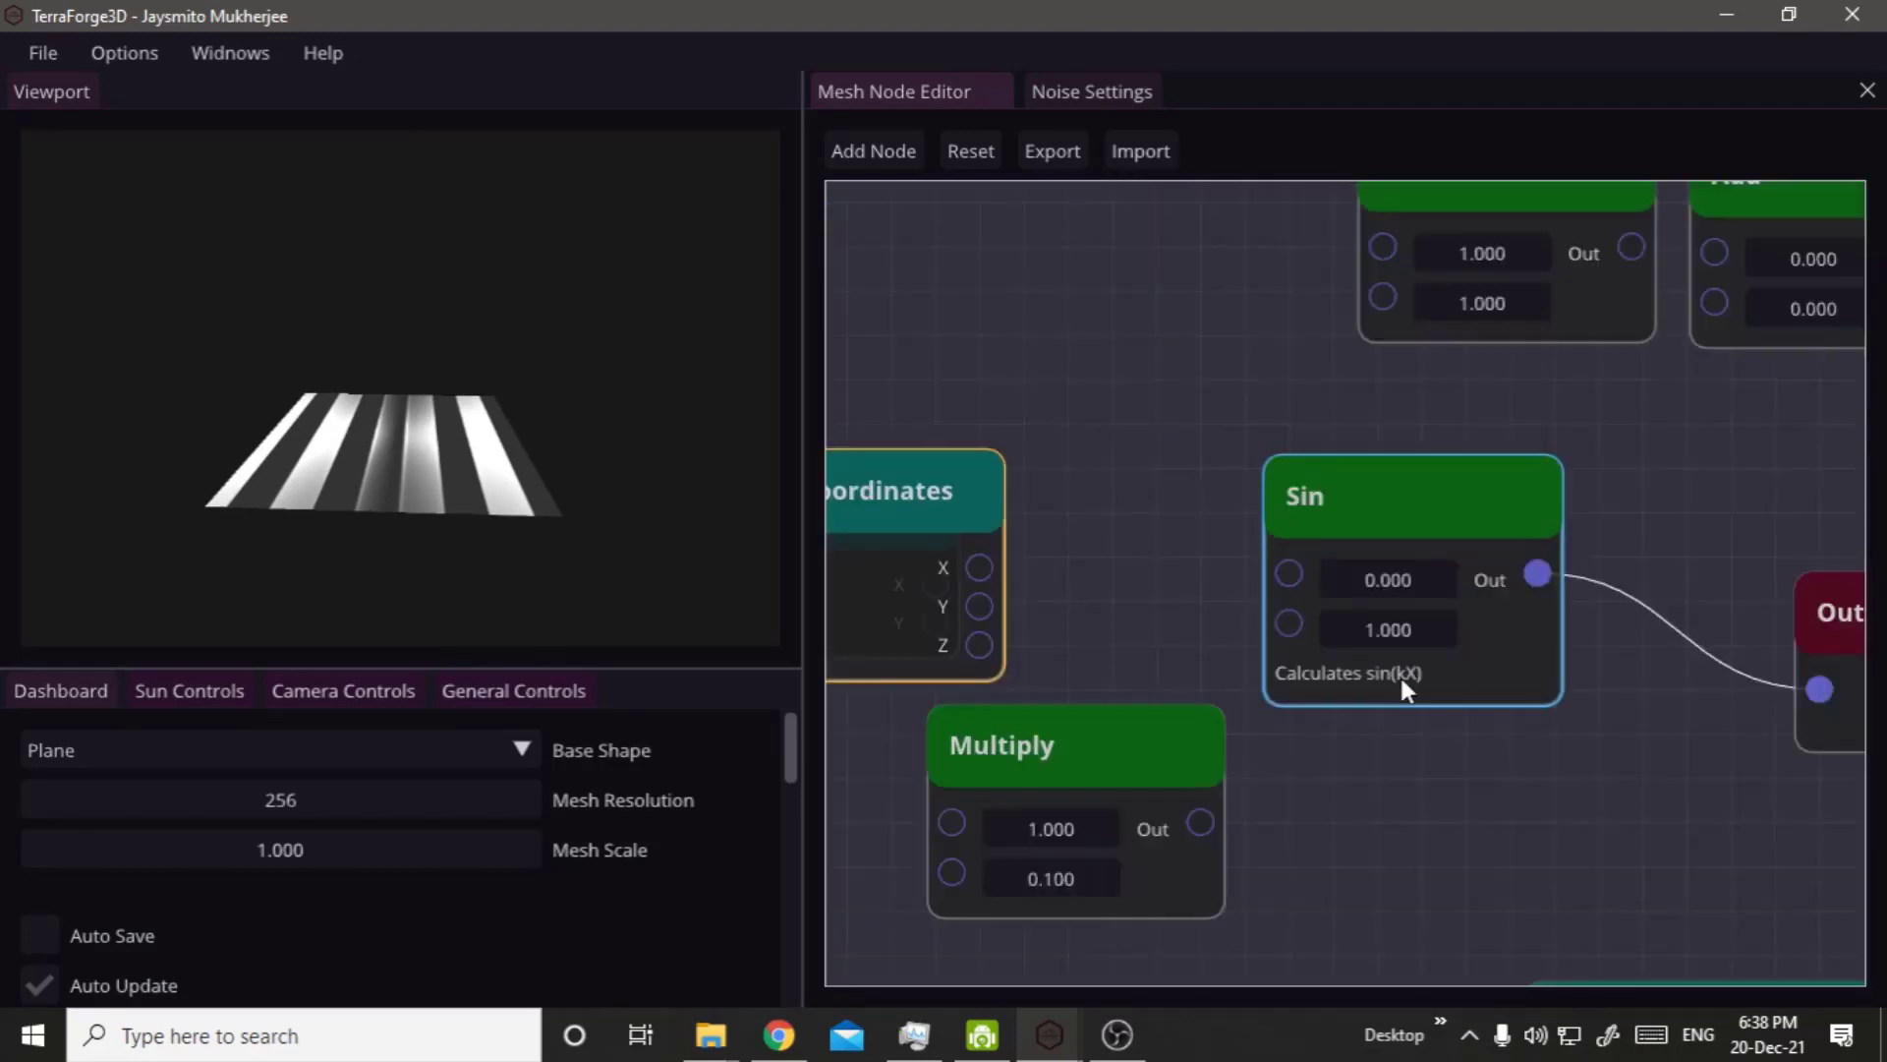
pyautogui.moveTo(1289, 573); pyautogui.dragTo(979, 568)
pyautogui.moveTo(937, 469); pyautogui.dragTo(1136, 314)
pyautogui.doubleClick(1382, 609)
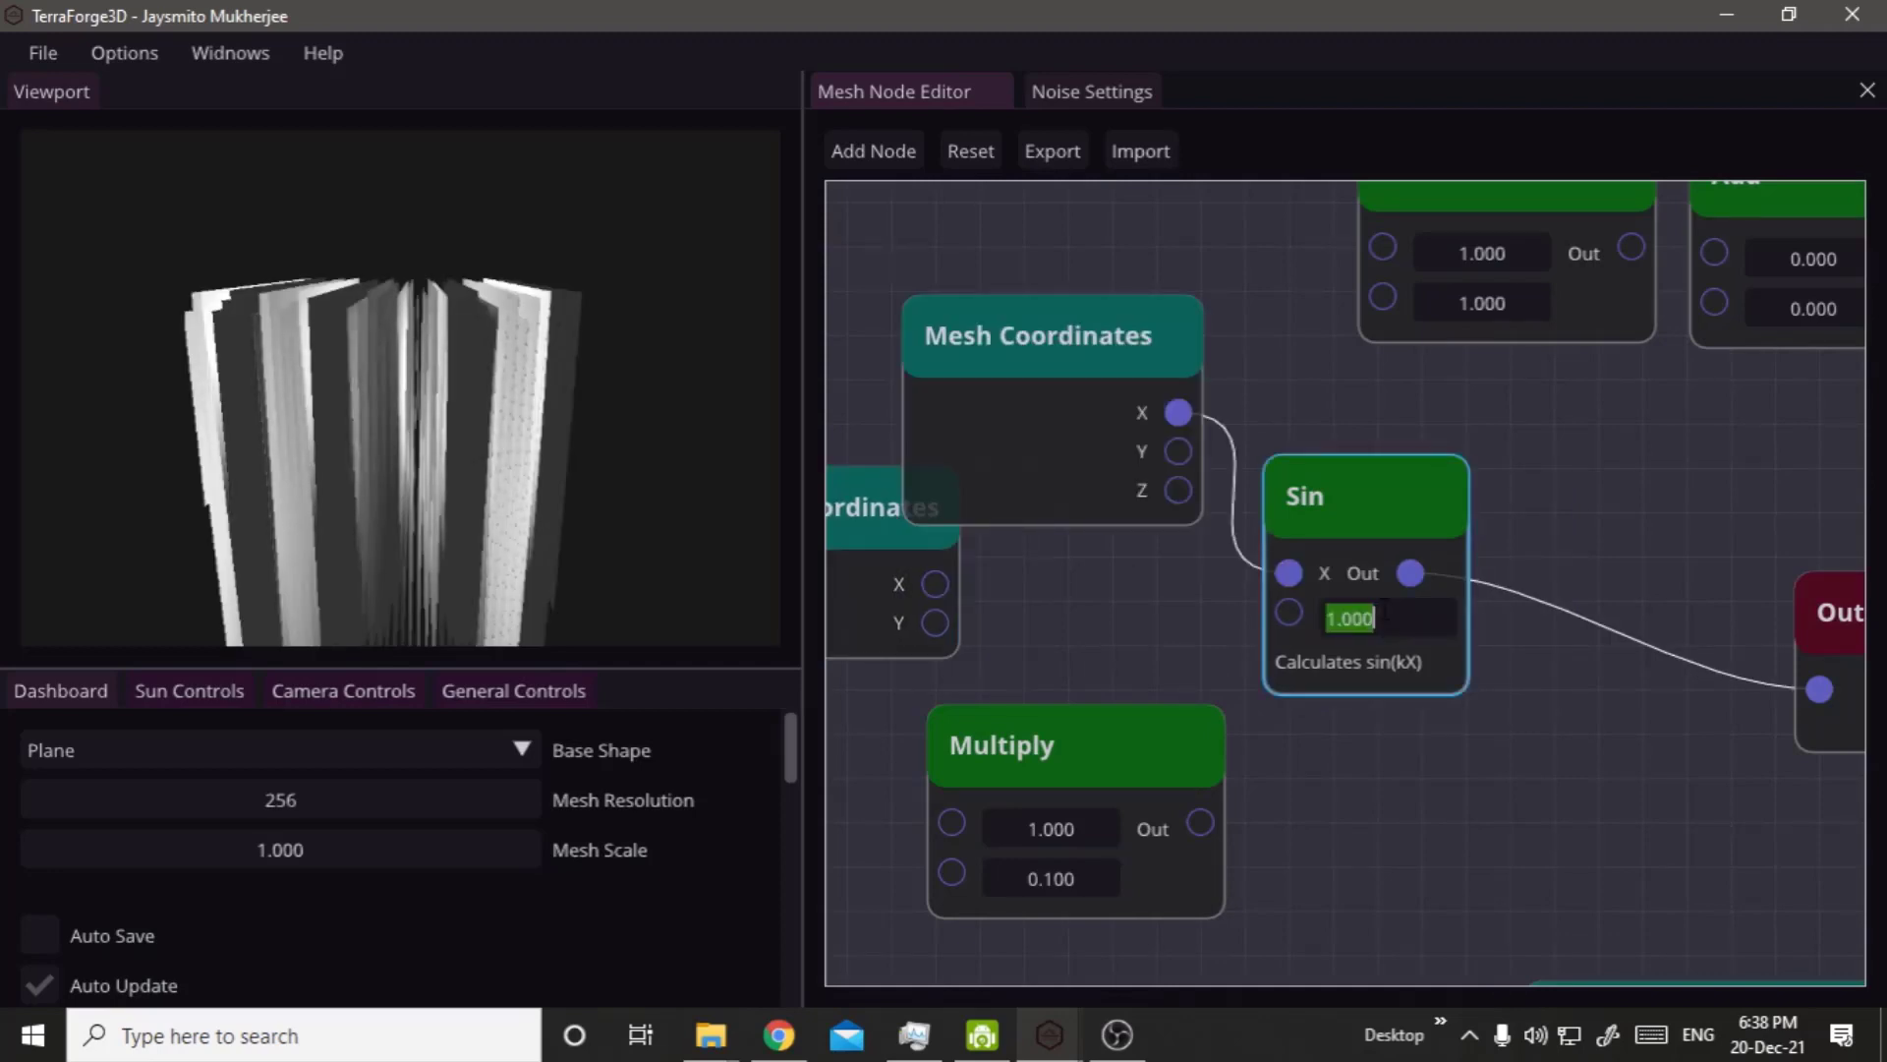
pyautogui.write('0.1')
pyautogui.click(1292, 816)
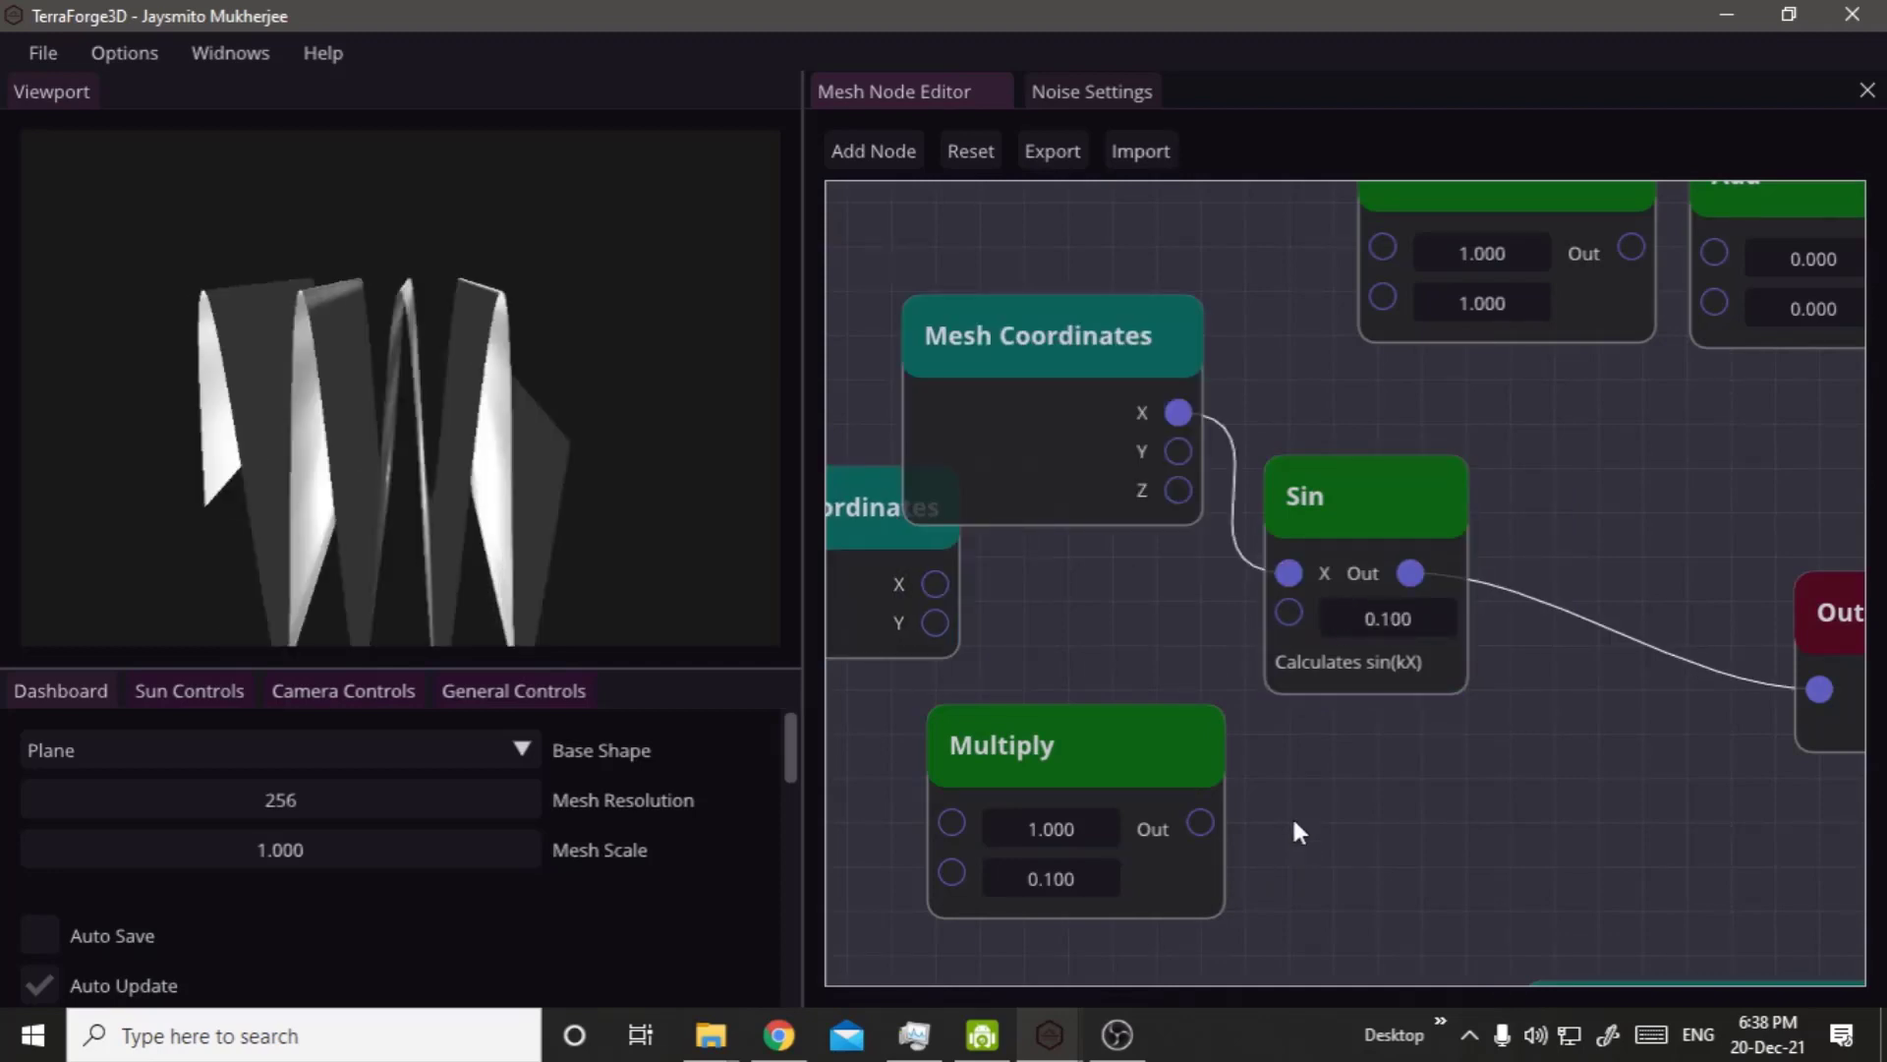
pyautogui.rightClick(669, 427)
pyautogui.moveTo(547, 413); pyautogui.dragTo(677, 442, button='right')
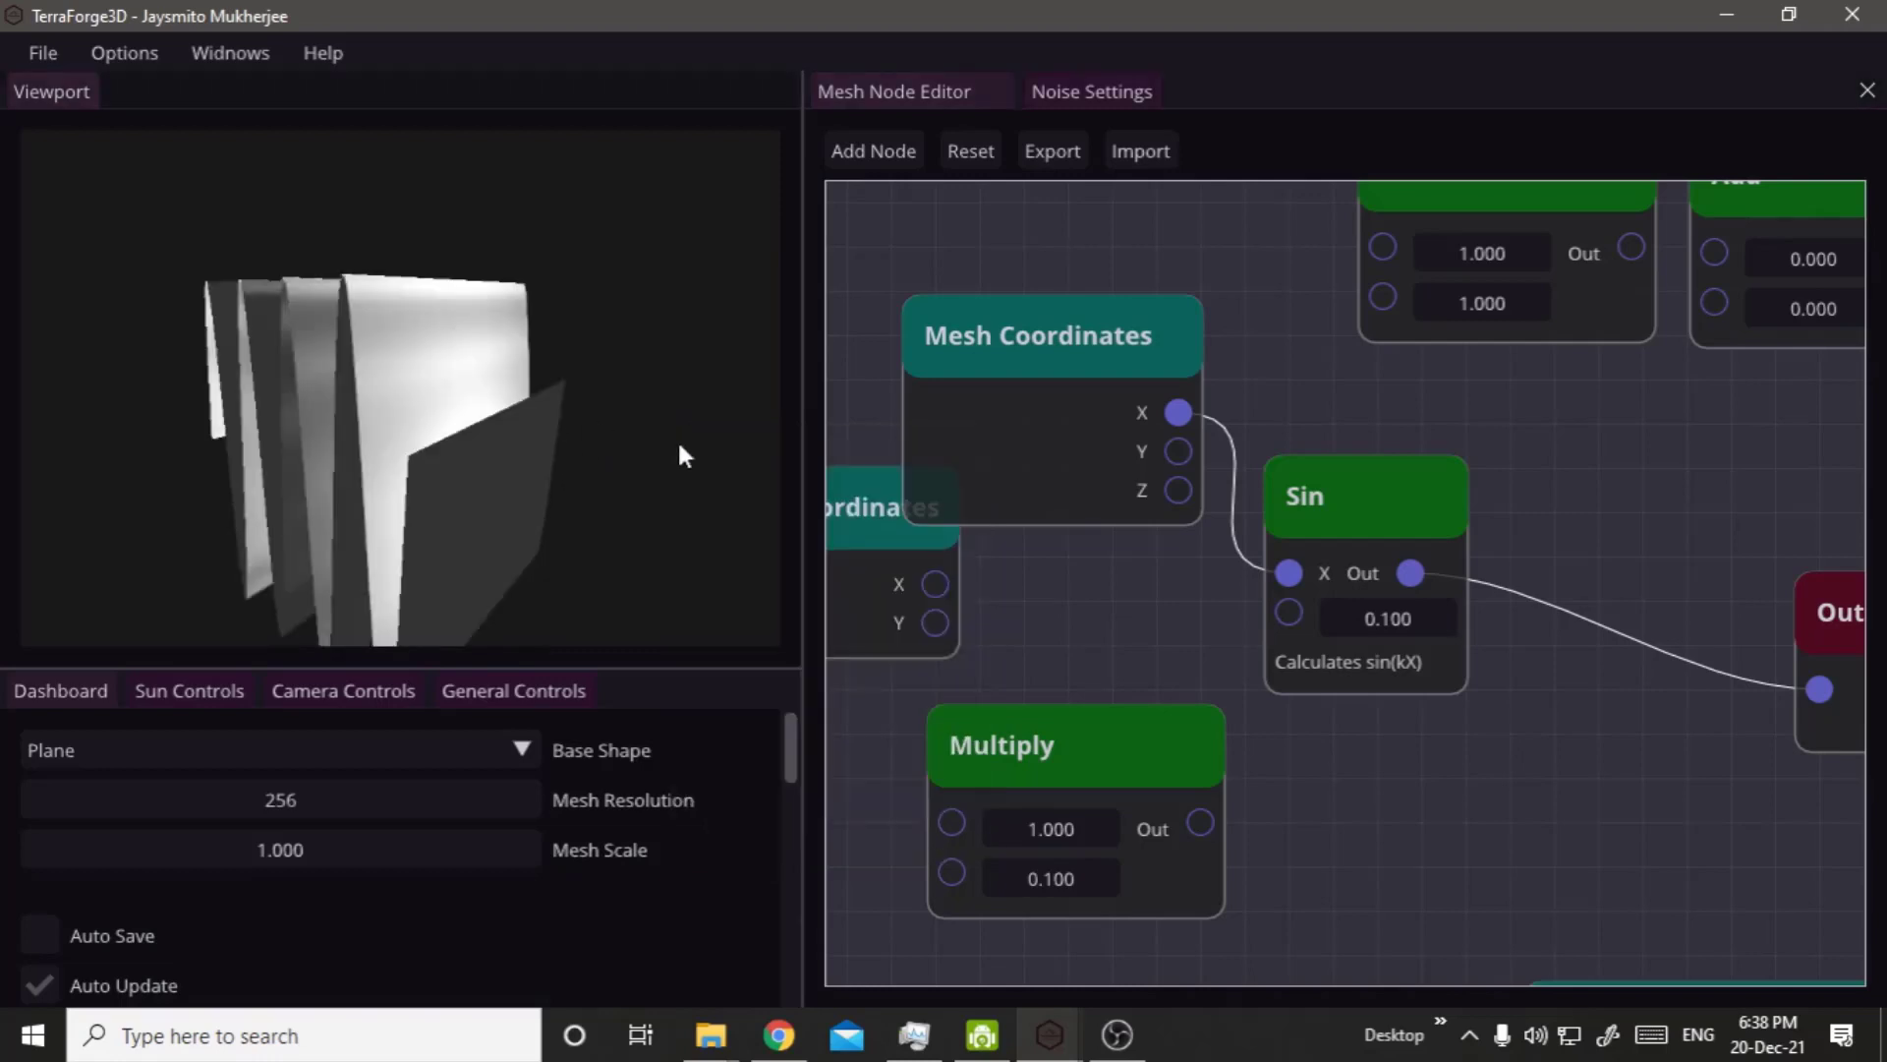
pyautogui.click(1373, 665)
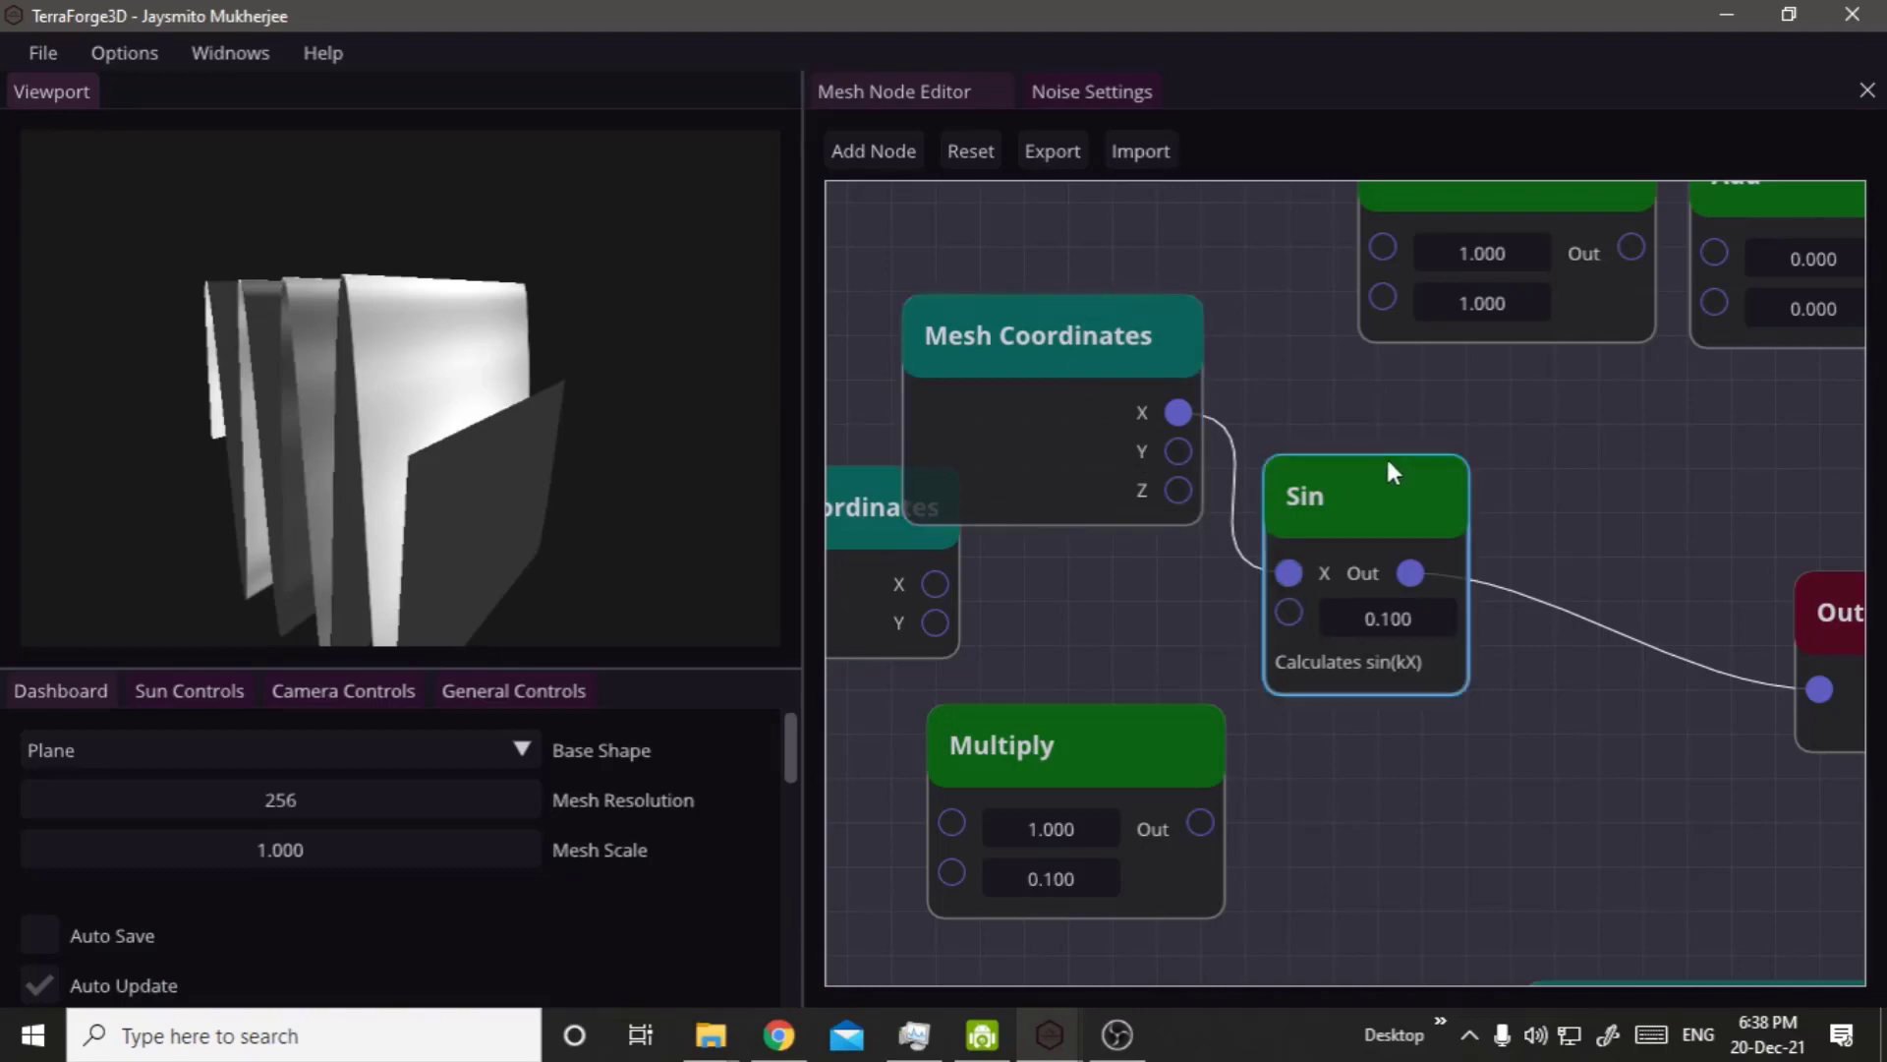
pyautogui.click(1565, 420)
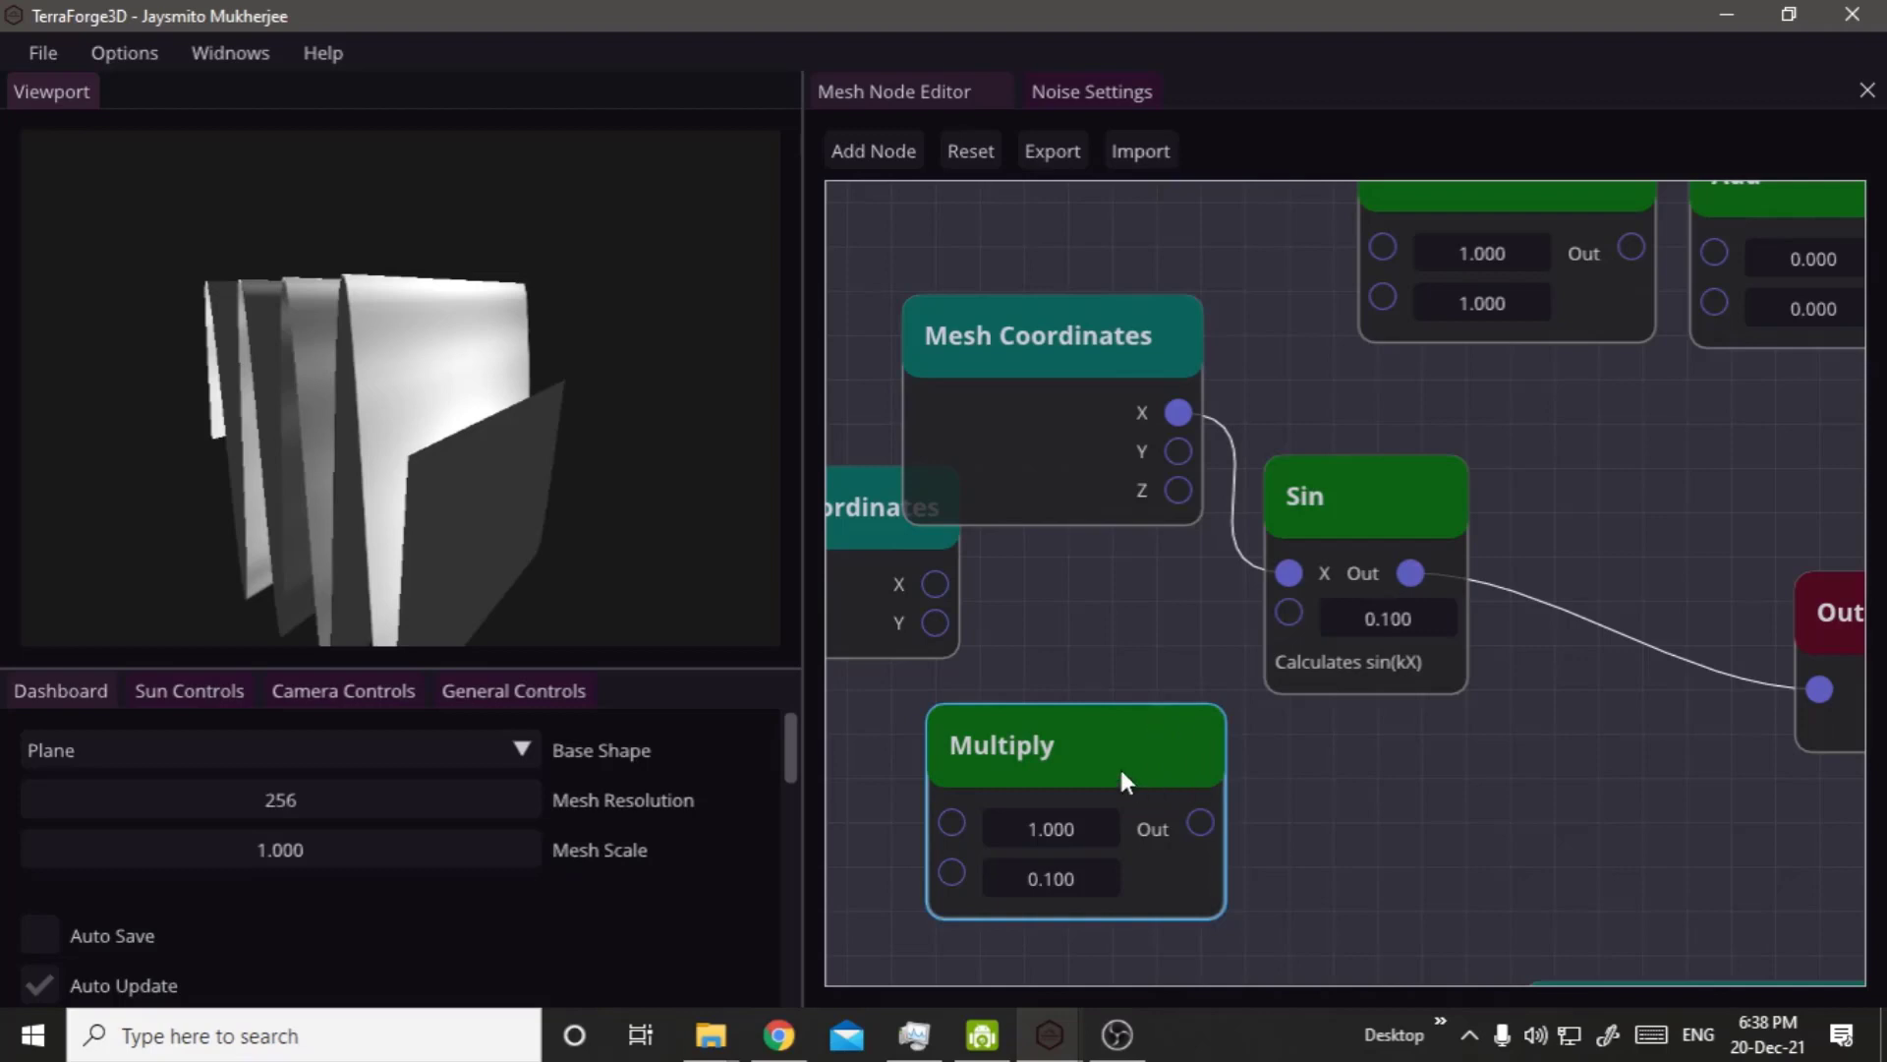
# Examine the Dummy Node's pins and stats, and look over the row of noise nodes above the math nodes.
pyautogui.scroll(-5, 1396, 739)
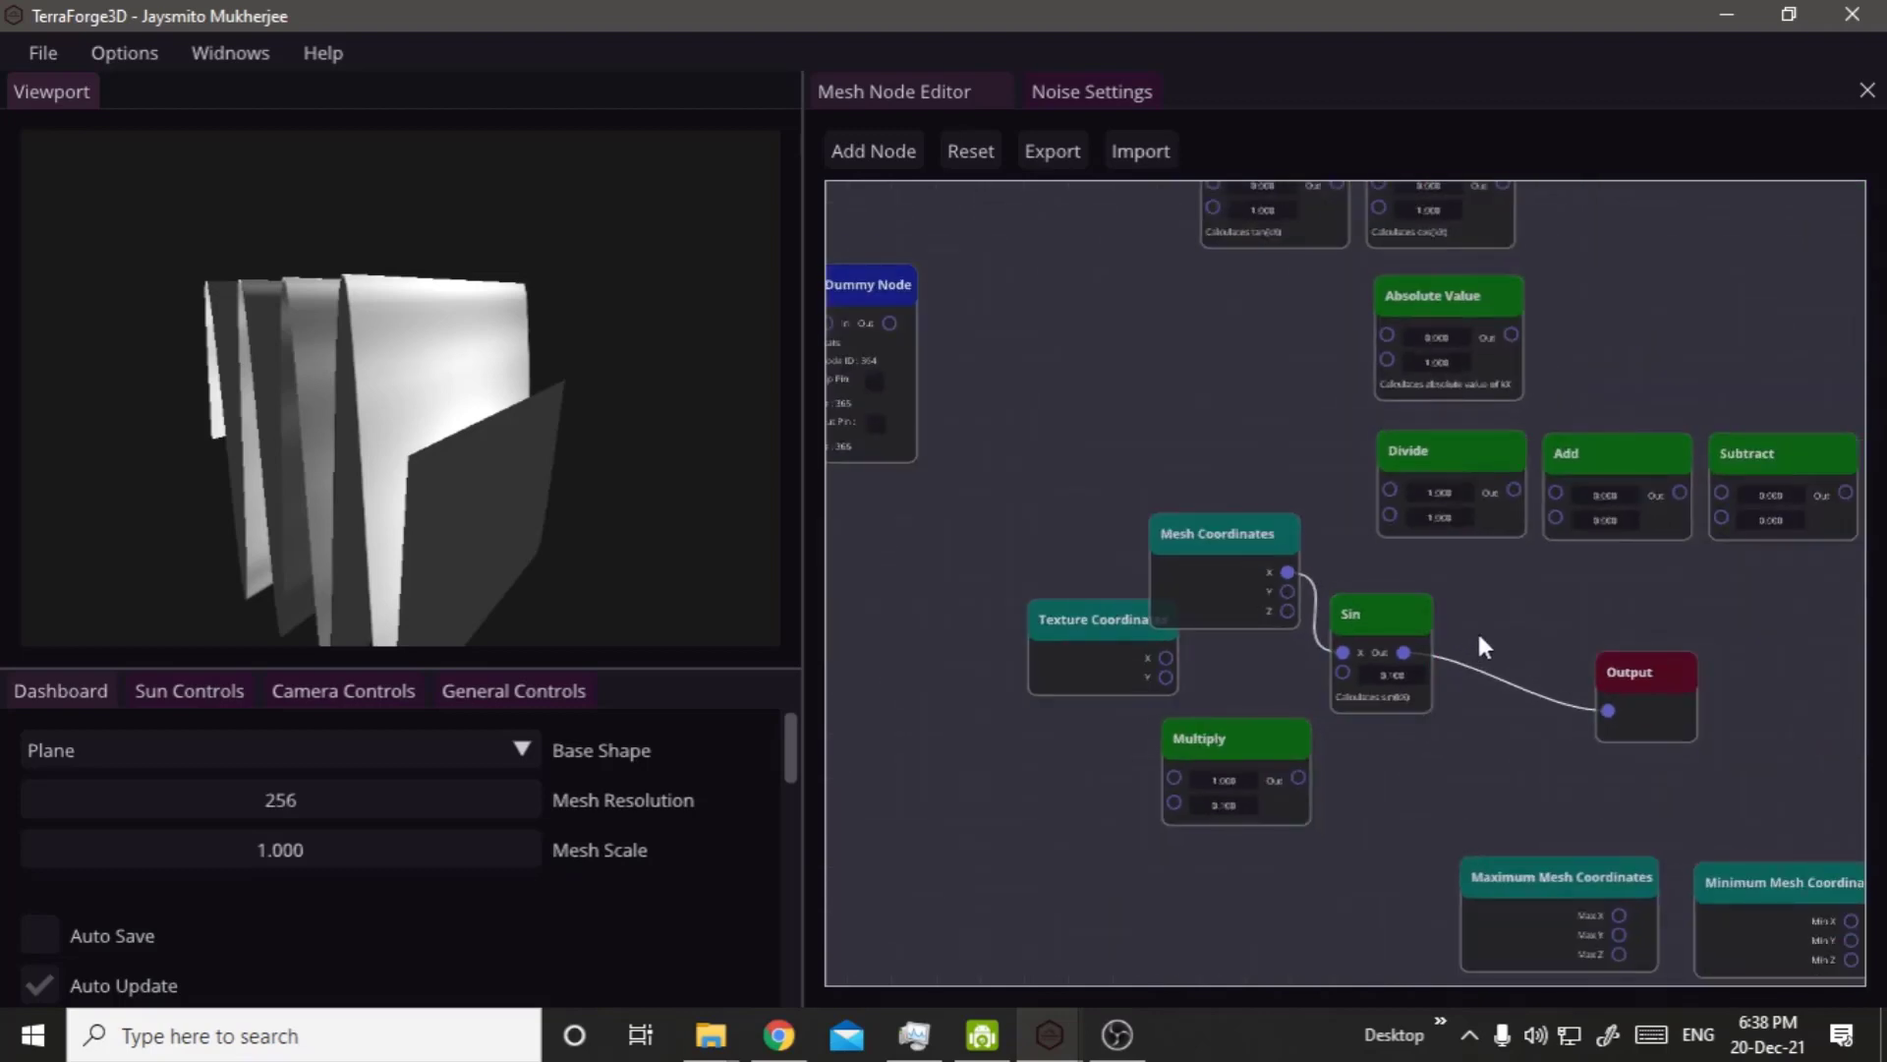
pyautogui.moveTo(1486, 672)
pyautogui.mouseDown(button='middle')
pyautogui.moveTo(1406, 767)
pyautogui.moveTo(1466, 792)
pyautogui.moveTo(1520, 676)
pyautogui.mouseUp(button='middle')
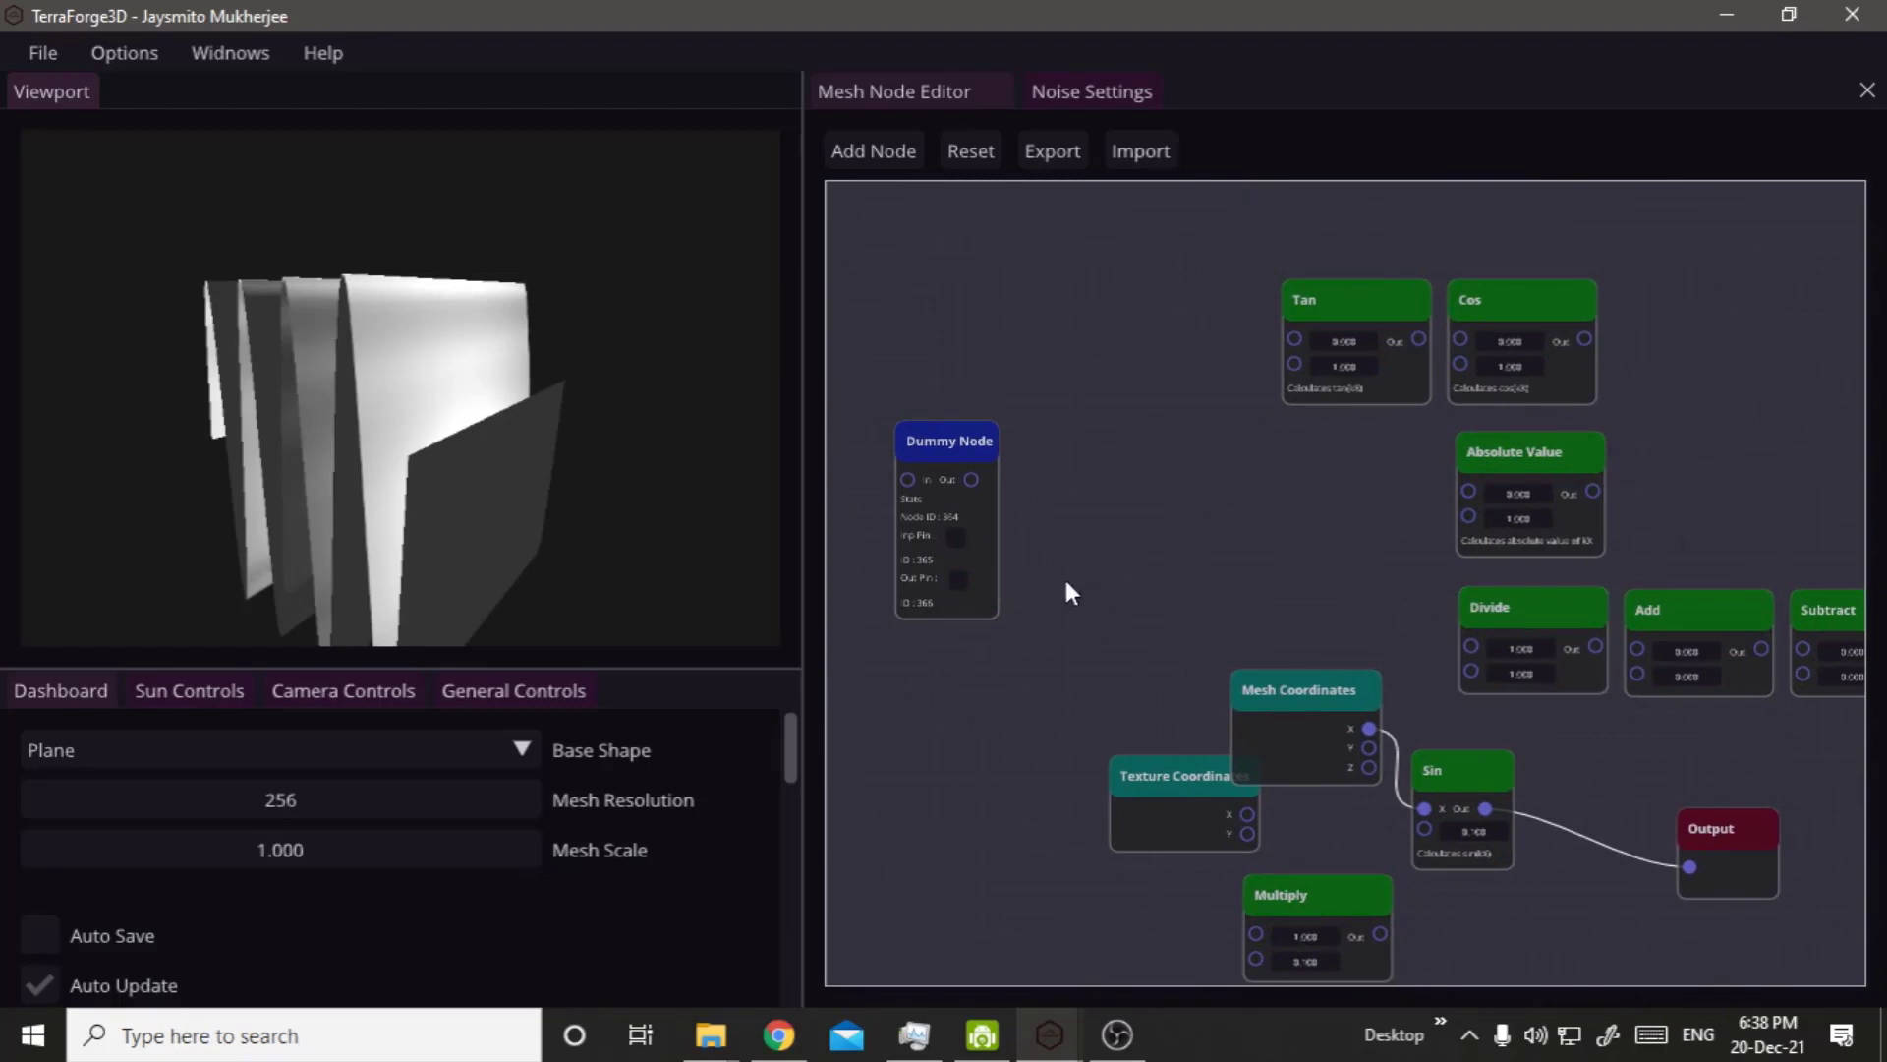
pyautogui.moveTo(1089, 605); pyautogui.dragTo(1211, 659, button='middle')
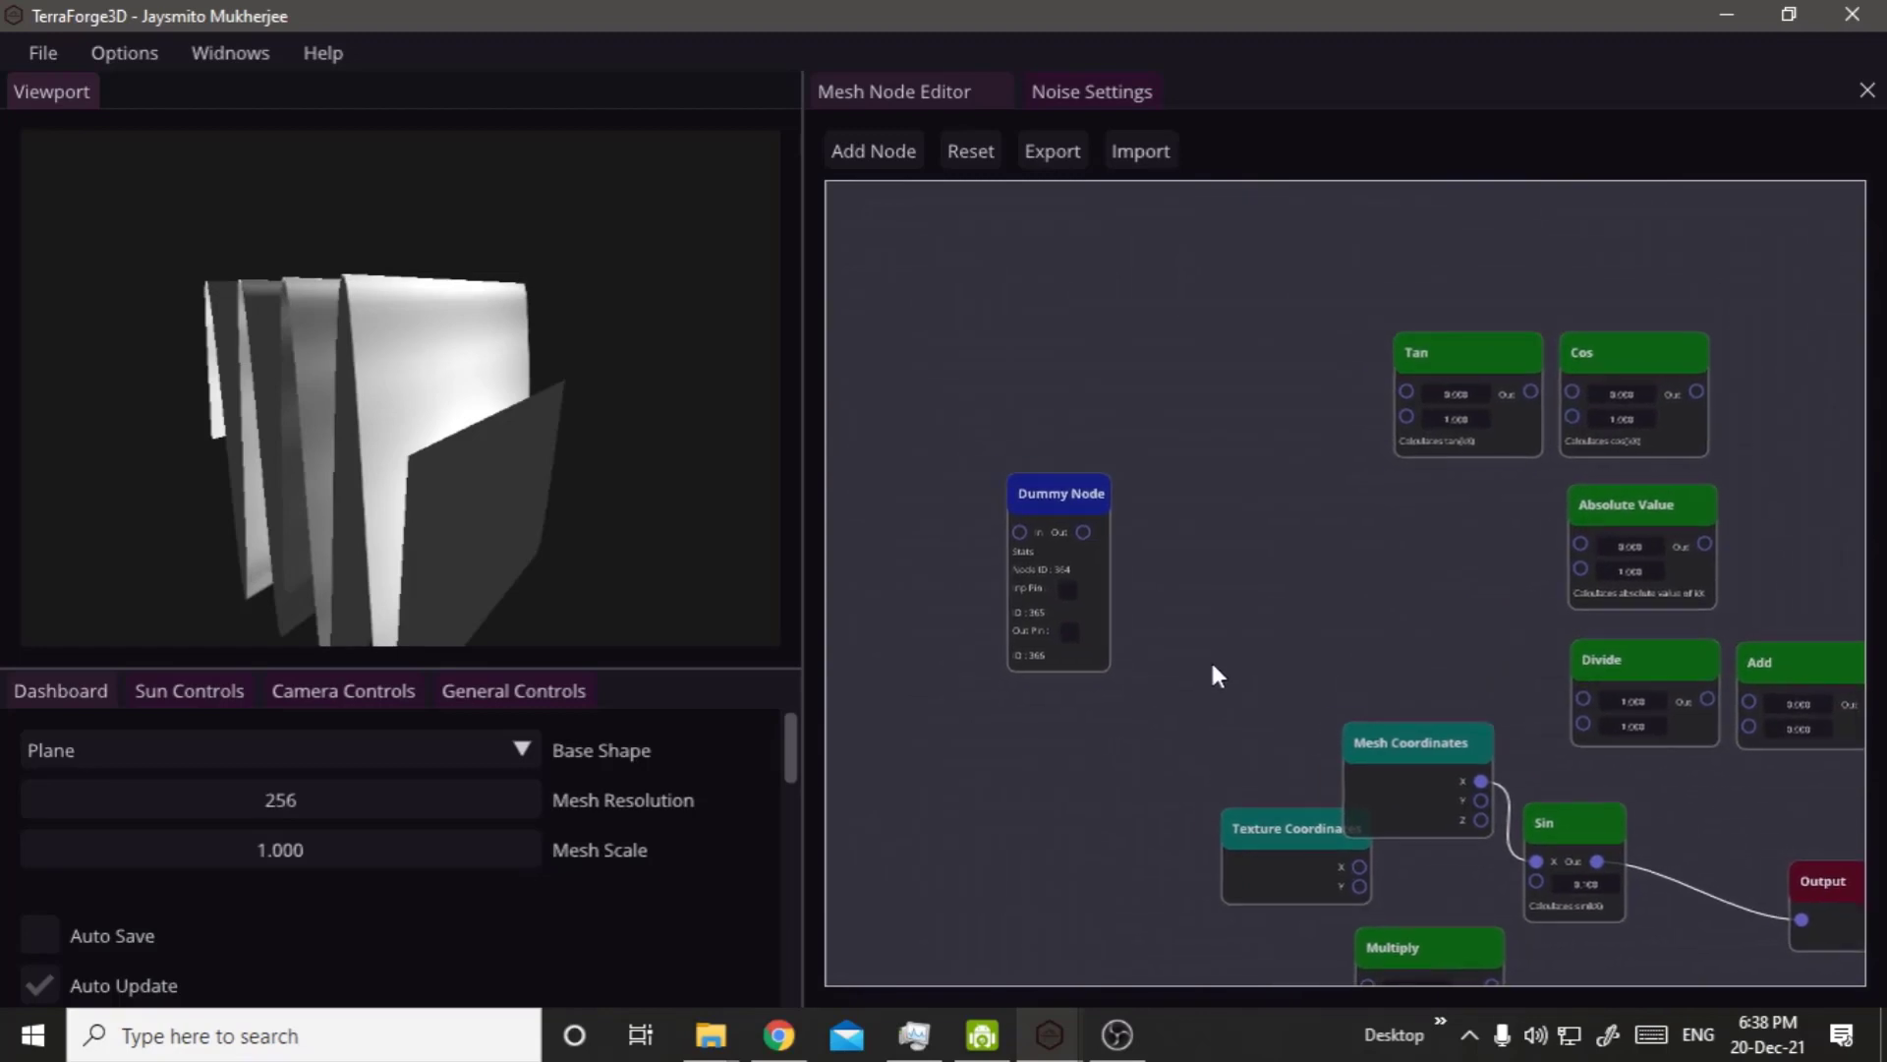
pyautogui.click(1107, 582)
pyautogui.scroll(5, 1106, 582)
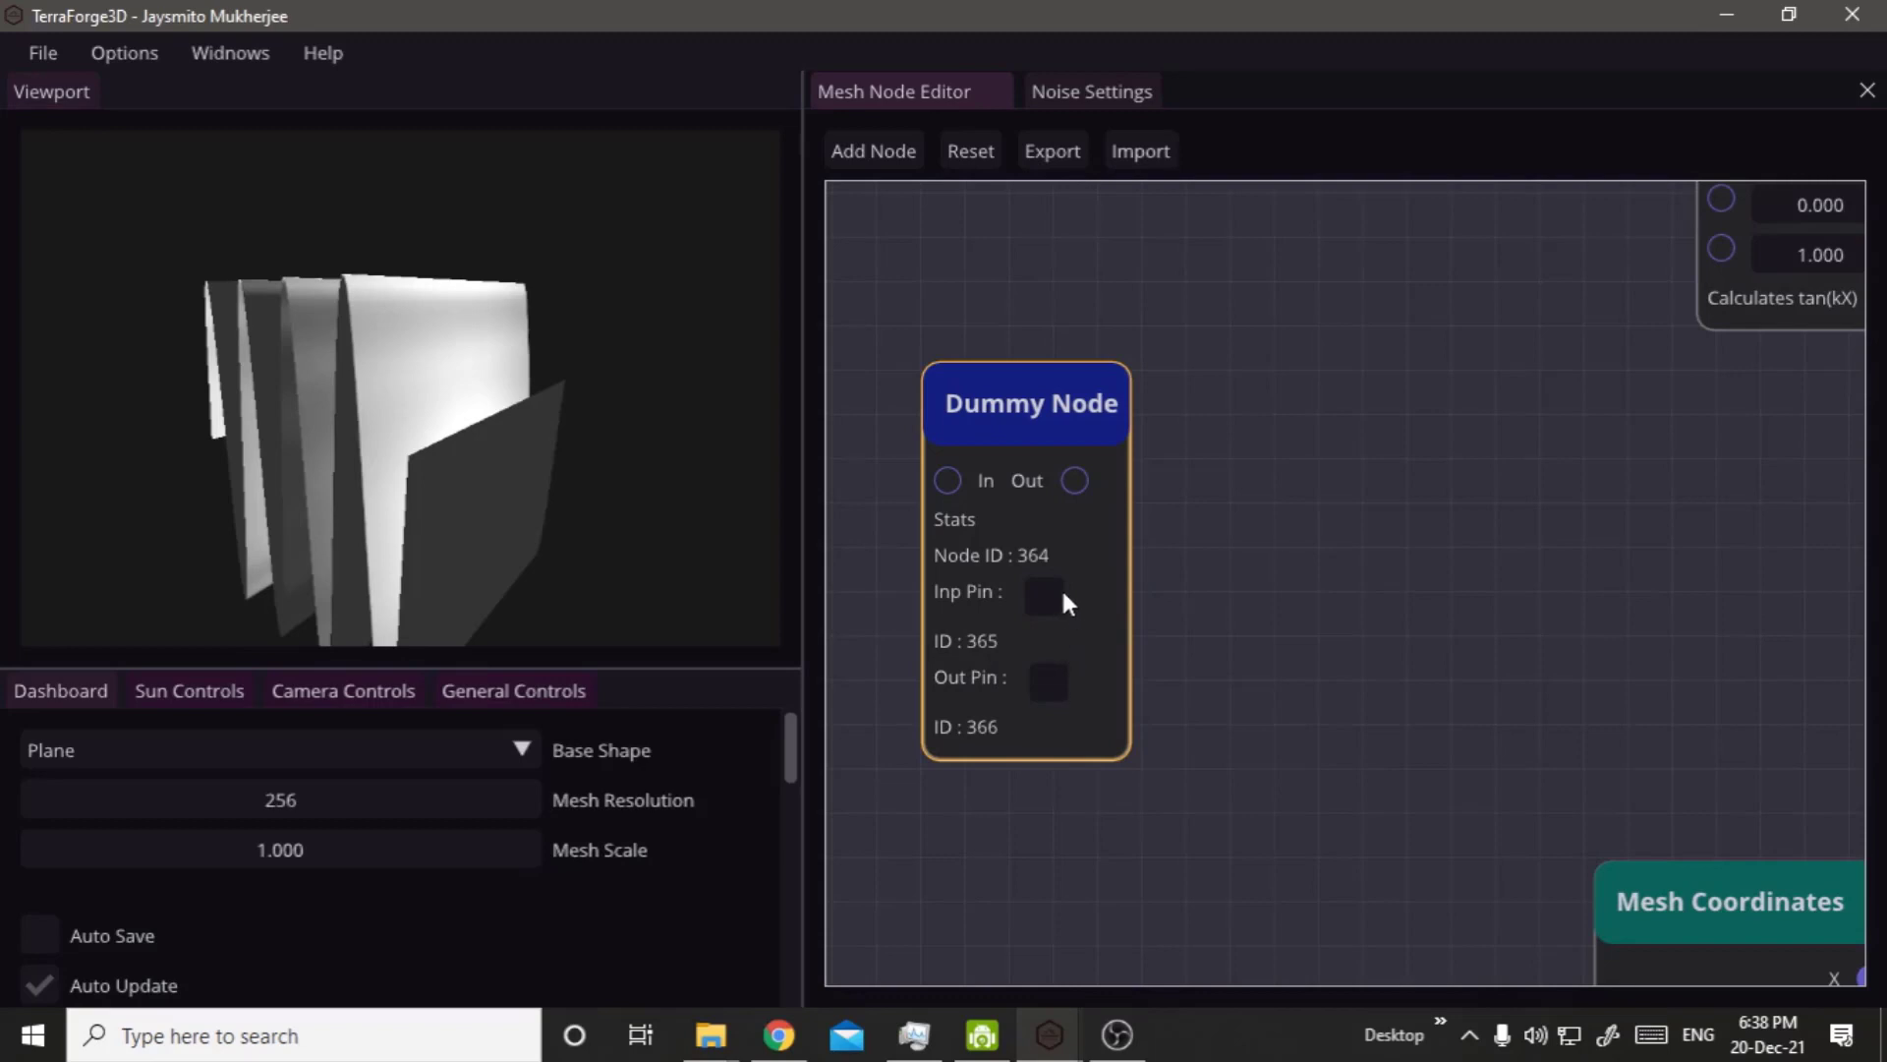
pyautogui.click(1491, 311)
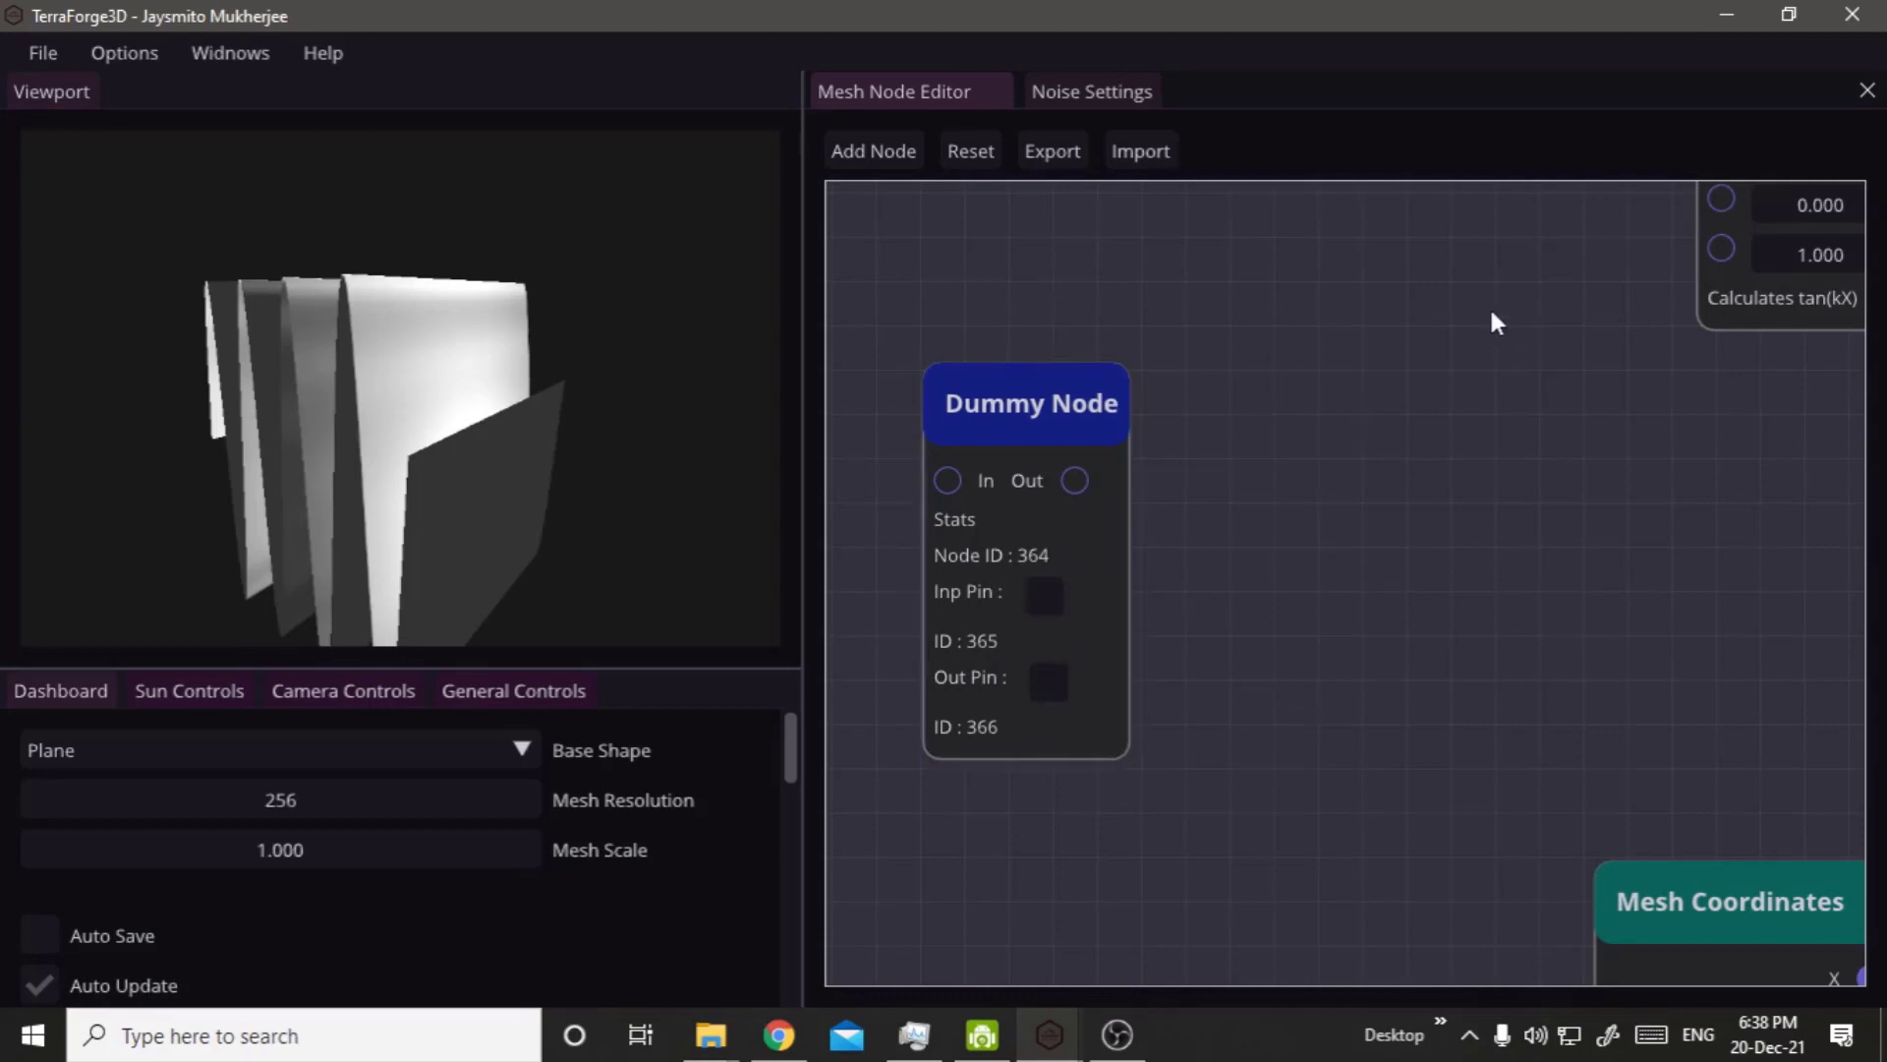
pyautogui.moveTo(1491, 312); pyautogui.dragTo(1157, 672, button='right')
pyautogui.moveTo(1396, 325); pyautogui.dragTo(1114, 884, button='right')
pyautogui.moveTo(1339, 543); pyautogui.dragTo(1242, 687, button='right')
pyautogui.scroll(-6, 1274, 738)
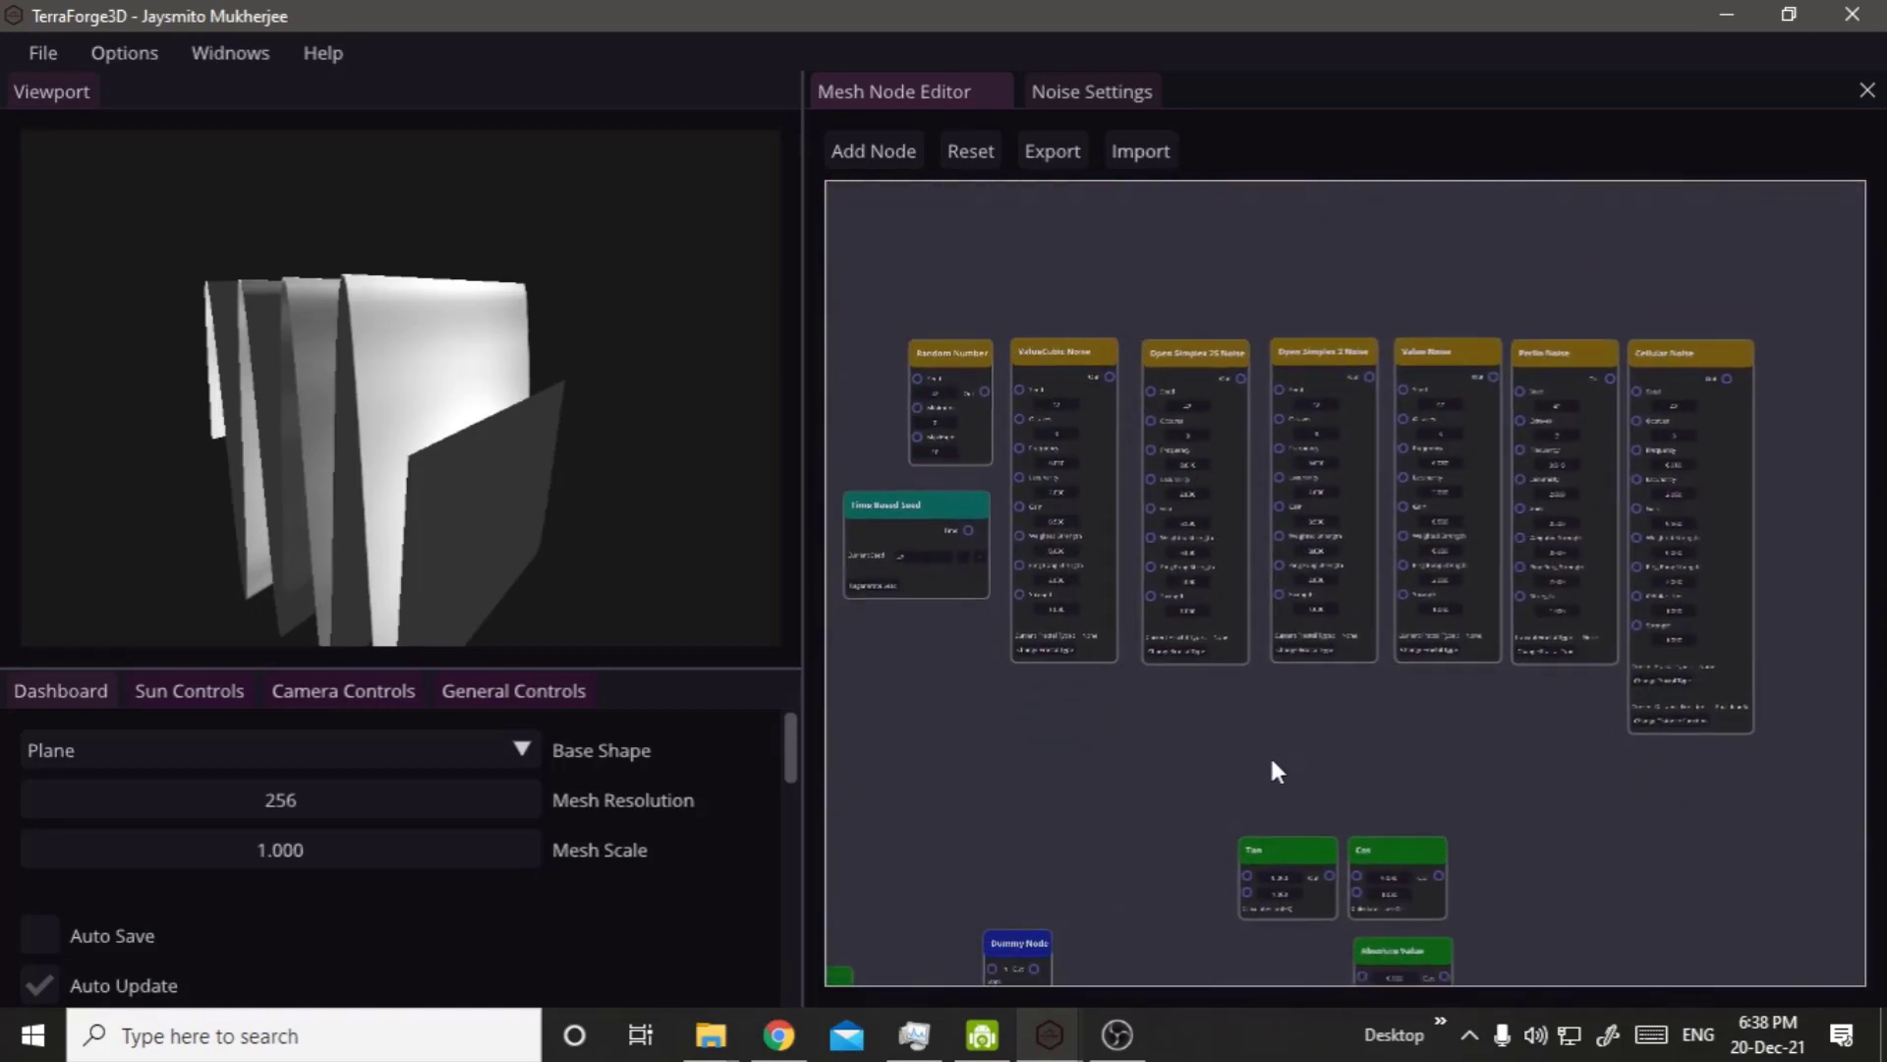
# Select the Dummy, Tan, Cos, Absolute Value and Divide nodes and move them together farther from the noise nodes.
pyautogui.moveTo(967, 796); pyautogui.dragTo(1411, 865)
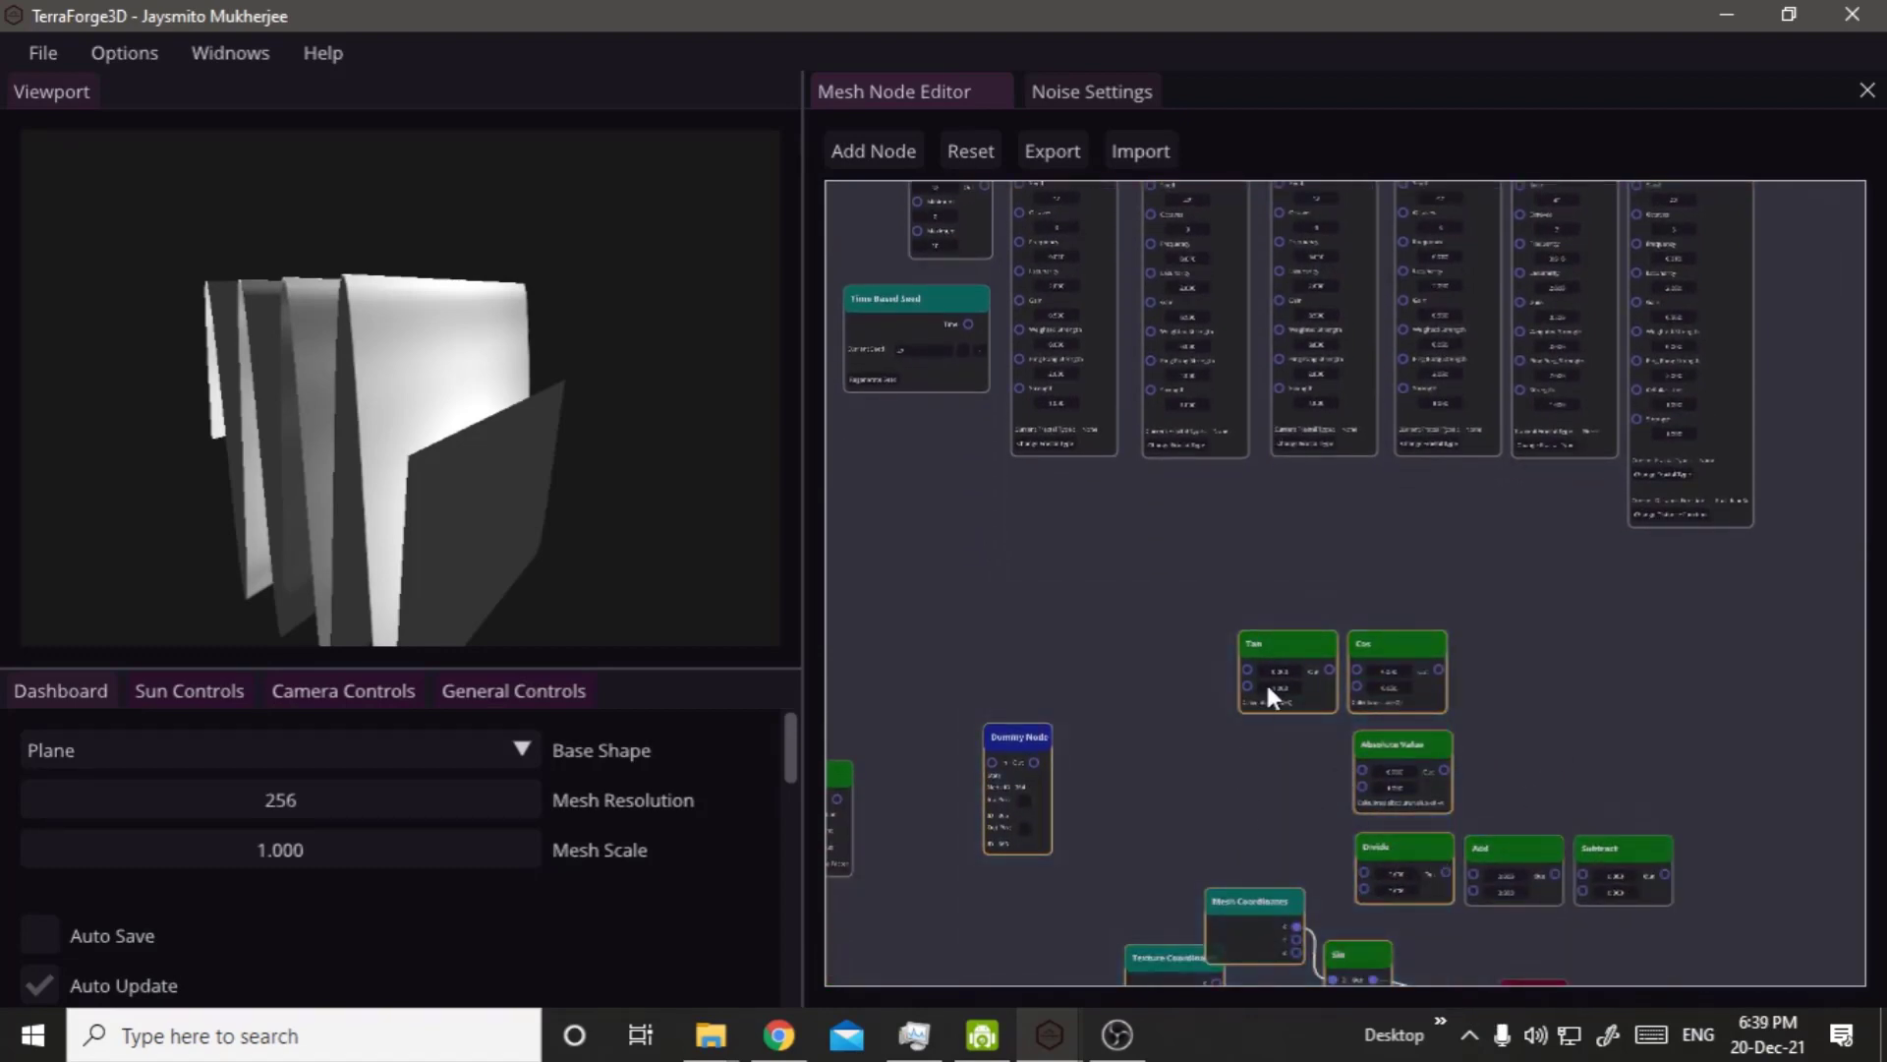
pyautogui.moveTo(1291, 663); pyautogui.dragTo(1150, 800)
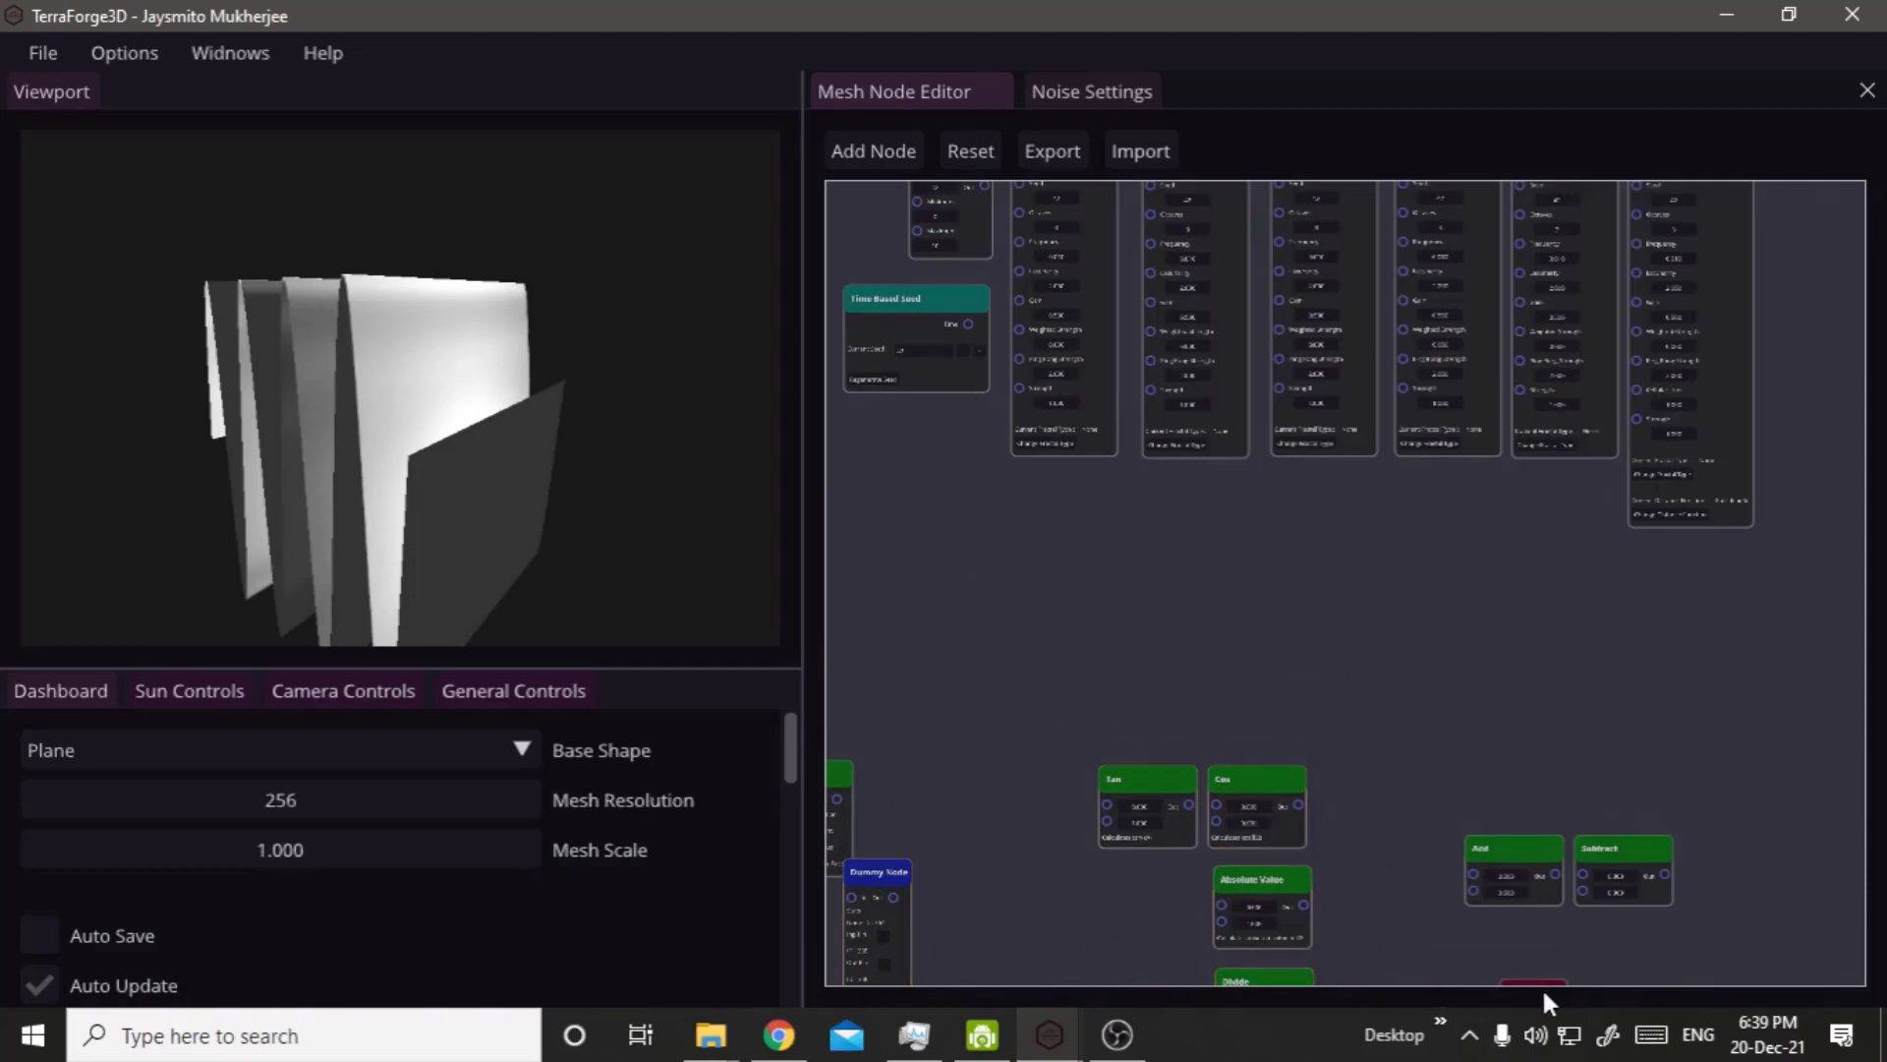
# Move the Output node into the empty space between the row of noise nodes and the math nodes.
pyautogui.moveTo(1521, 984); pyautogui.dragTo(1189, 653)
pyautogui.scroll(4, 1284, 646)
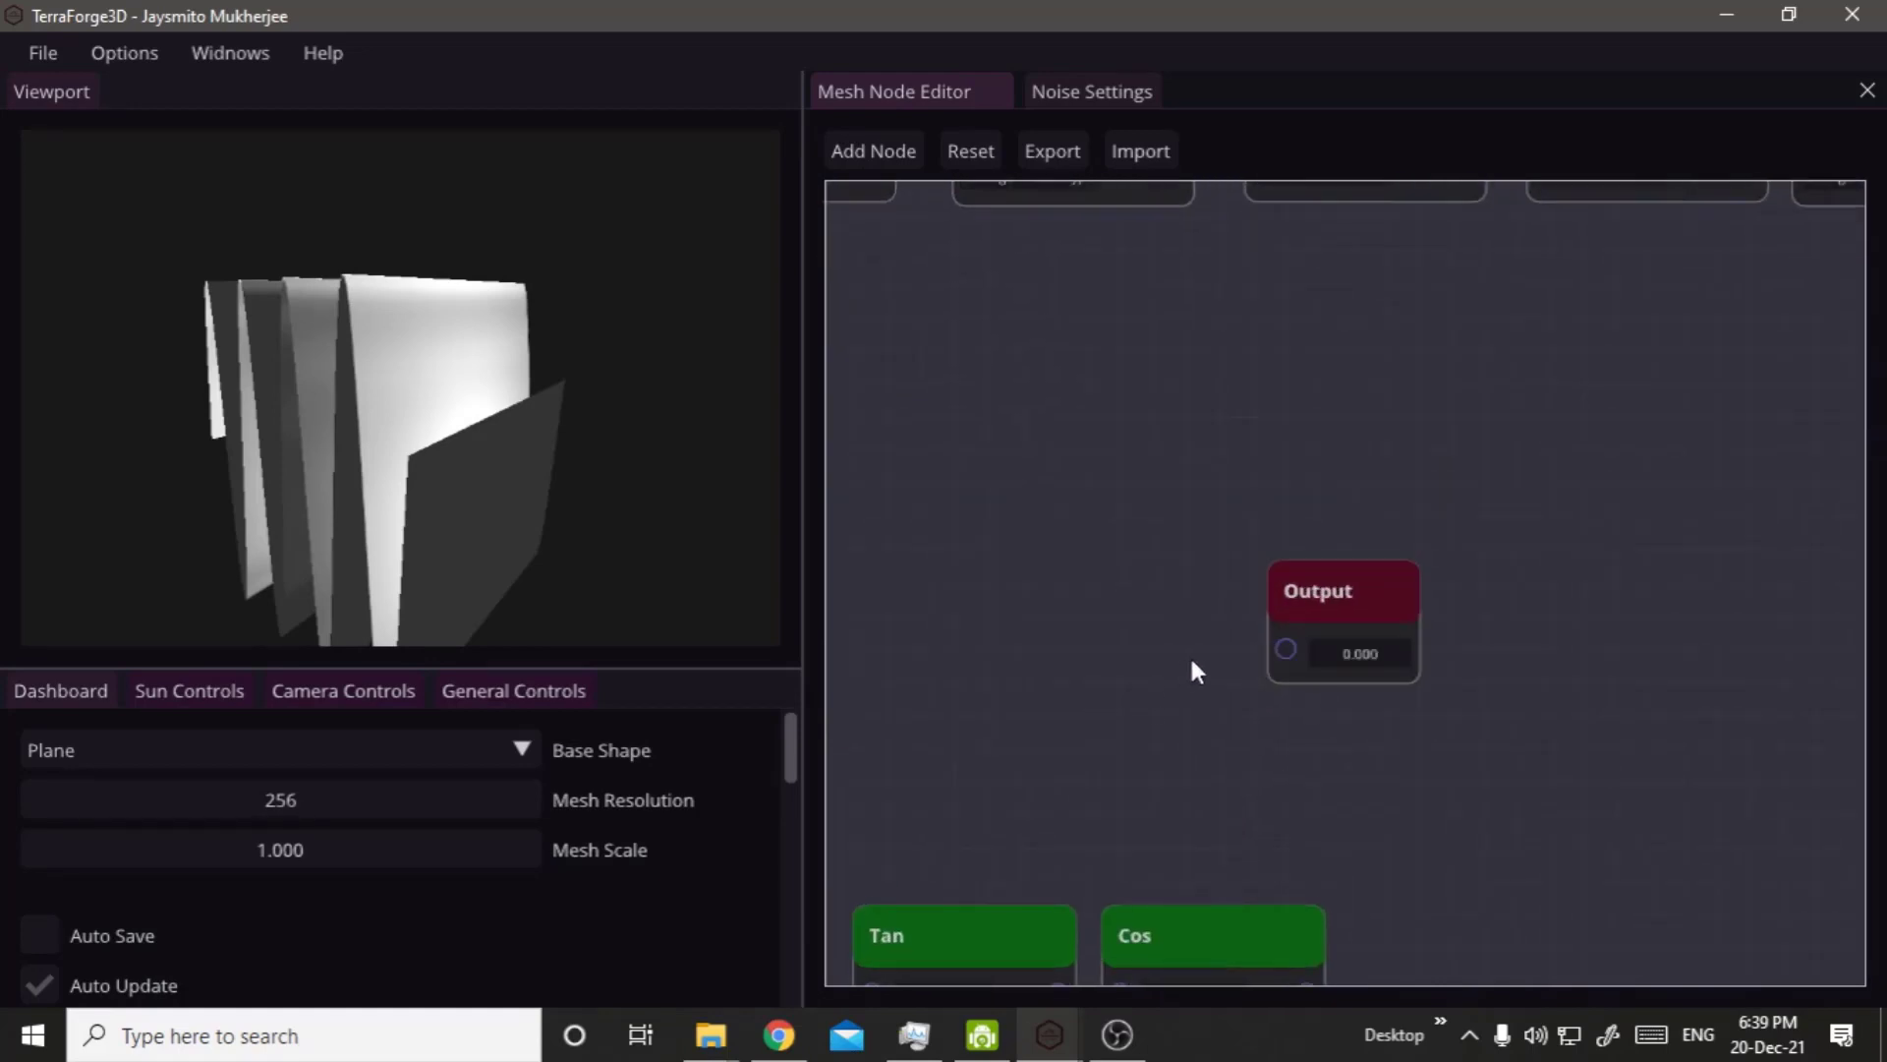
pyautogui.scroll(-4, 1308, 621)
pyautogui.moveTo(1340, 606); pyautogui.dragTo(1508, 540)
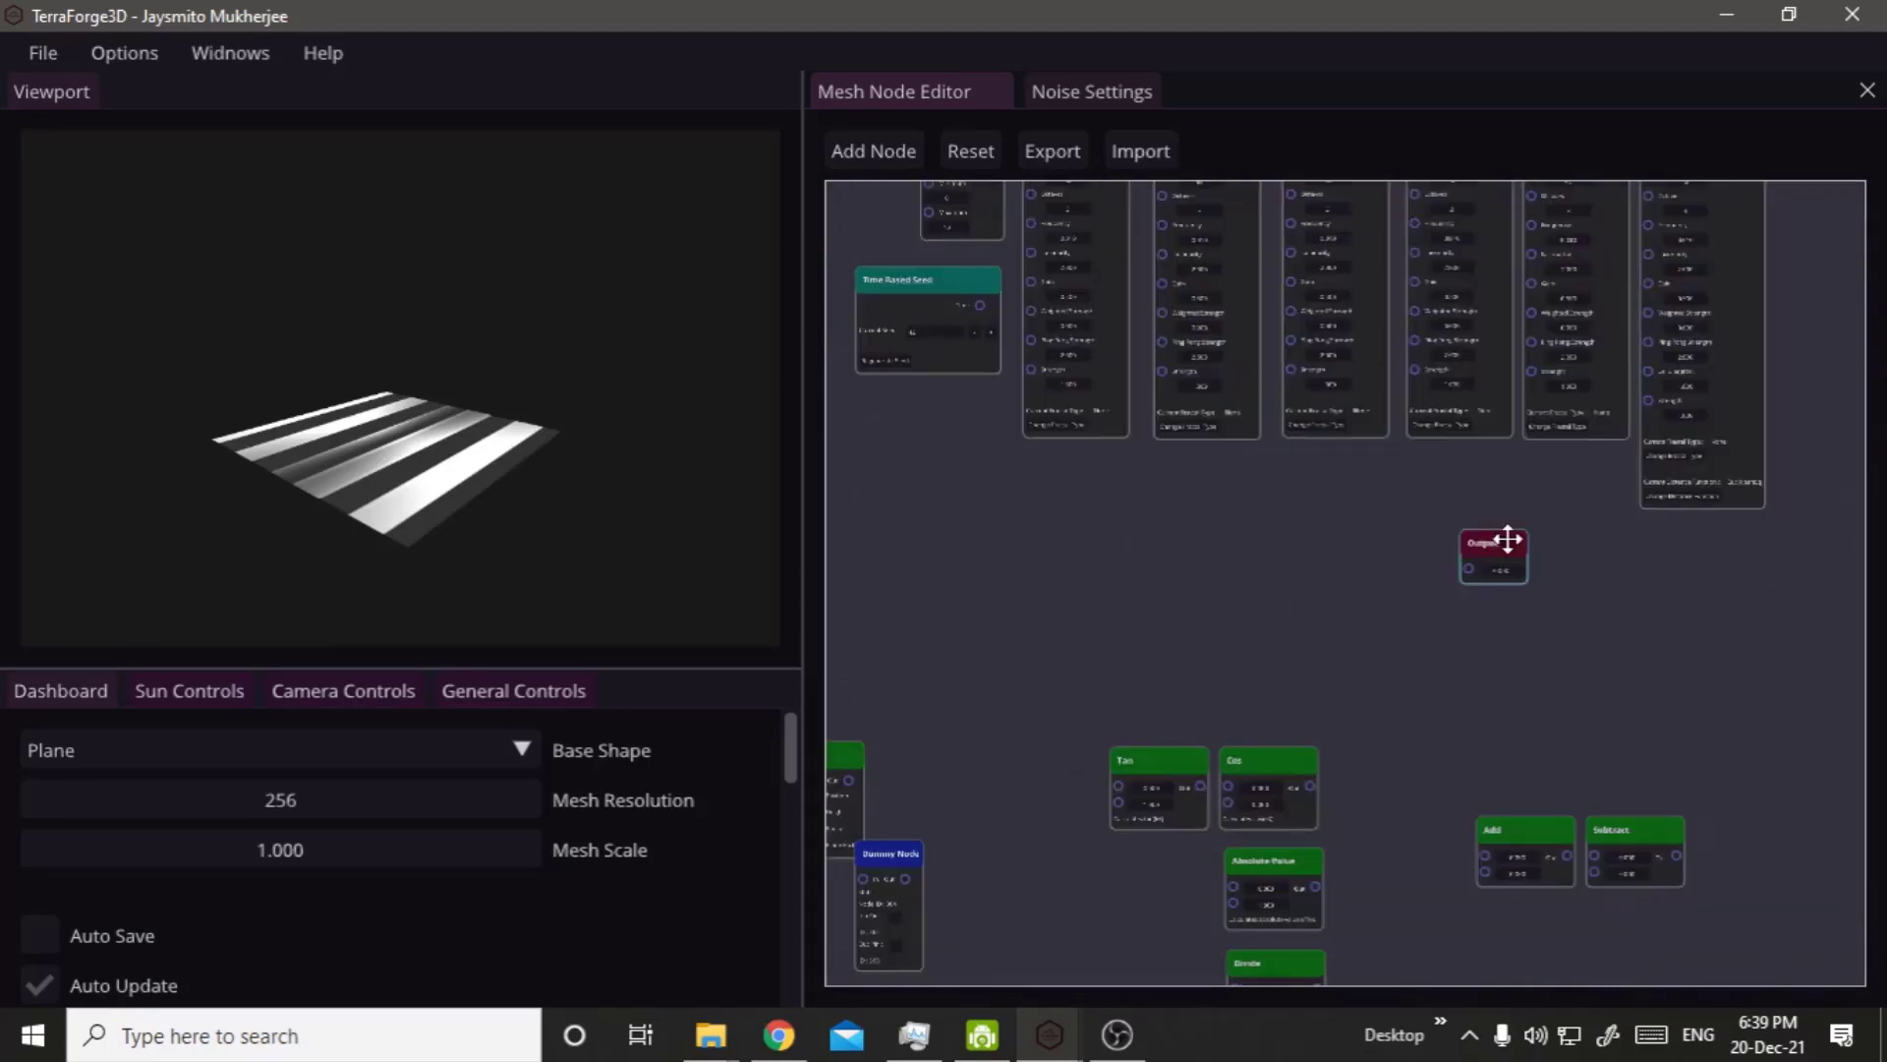
pyautogui.moveTo(1508, 540); pyautogui.dragTo(1659, 735, button='middle')
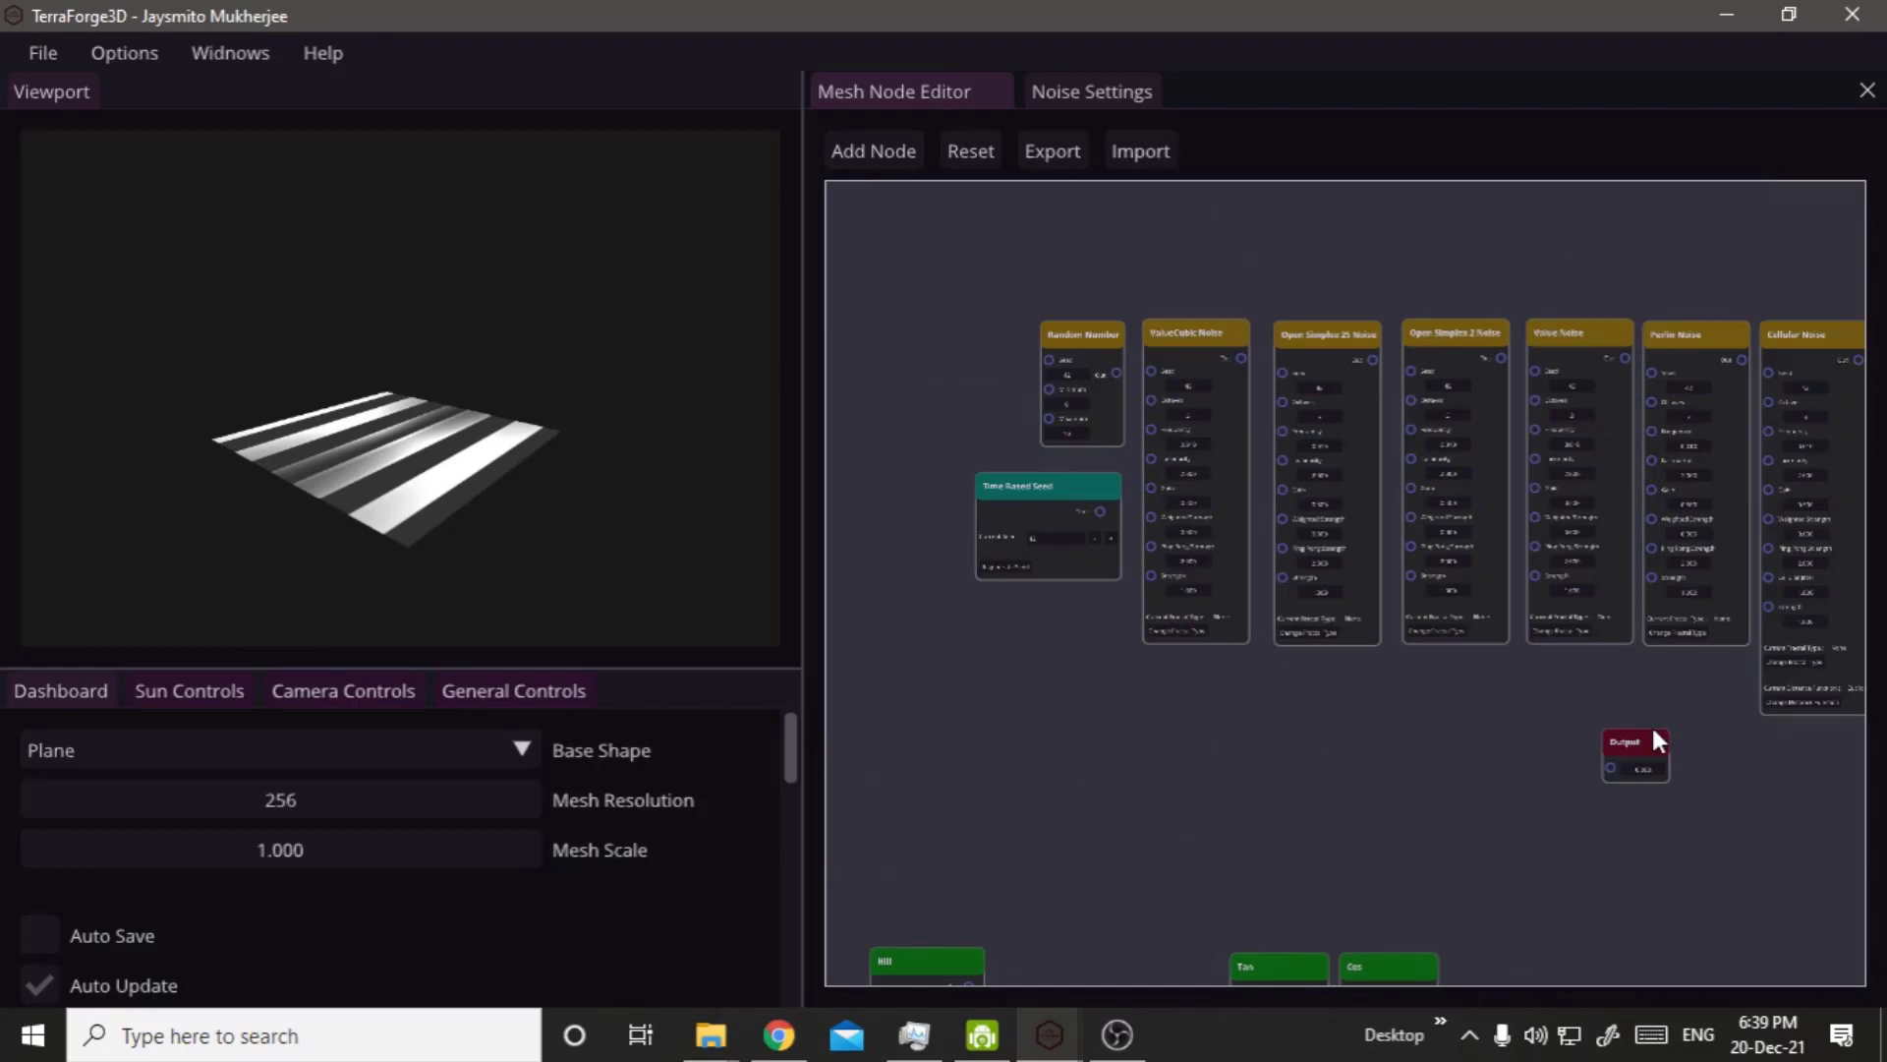
pyautogui.moveTo(1654, 733); pyautogui.dragTo(1536, 755)
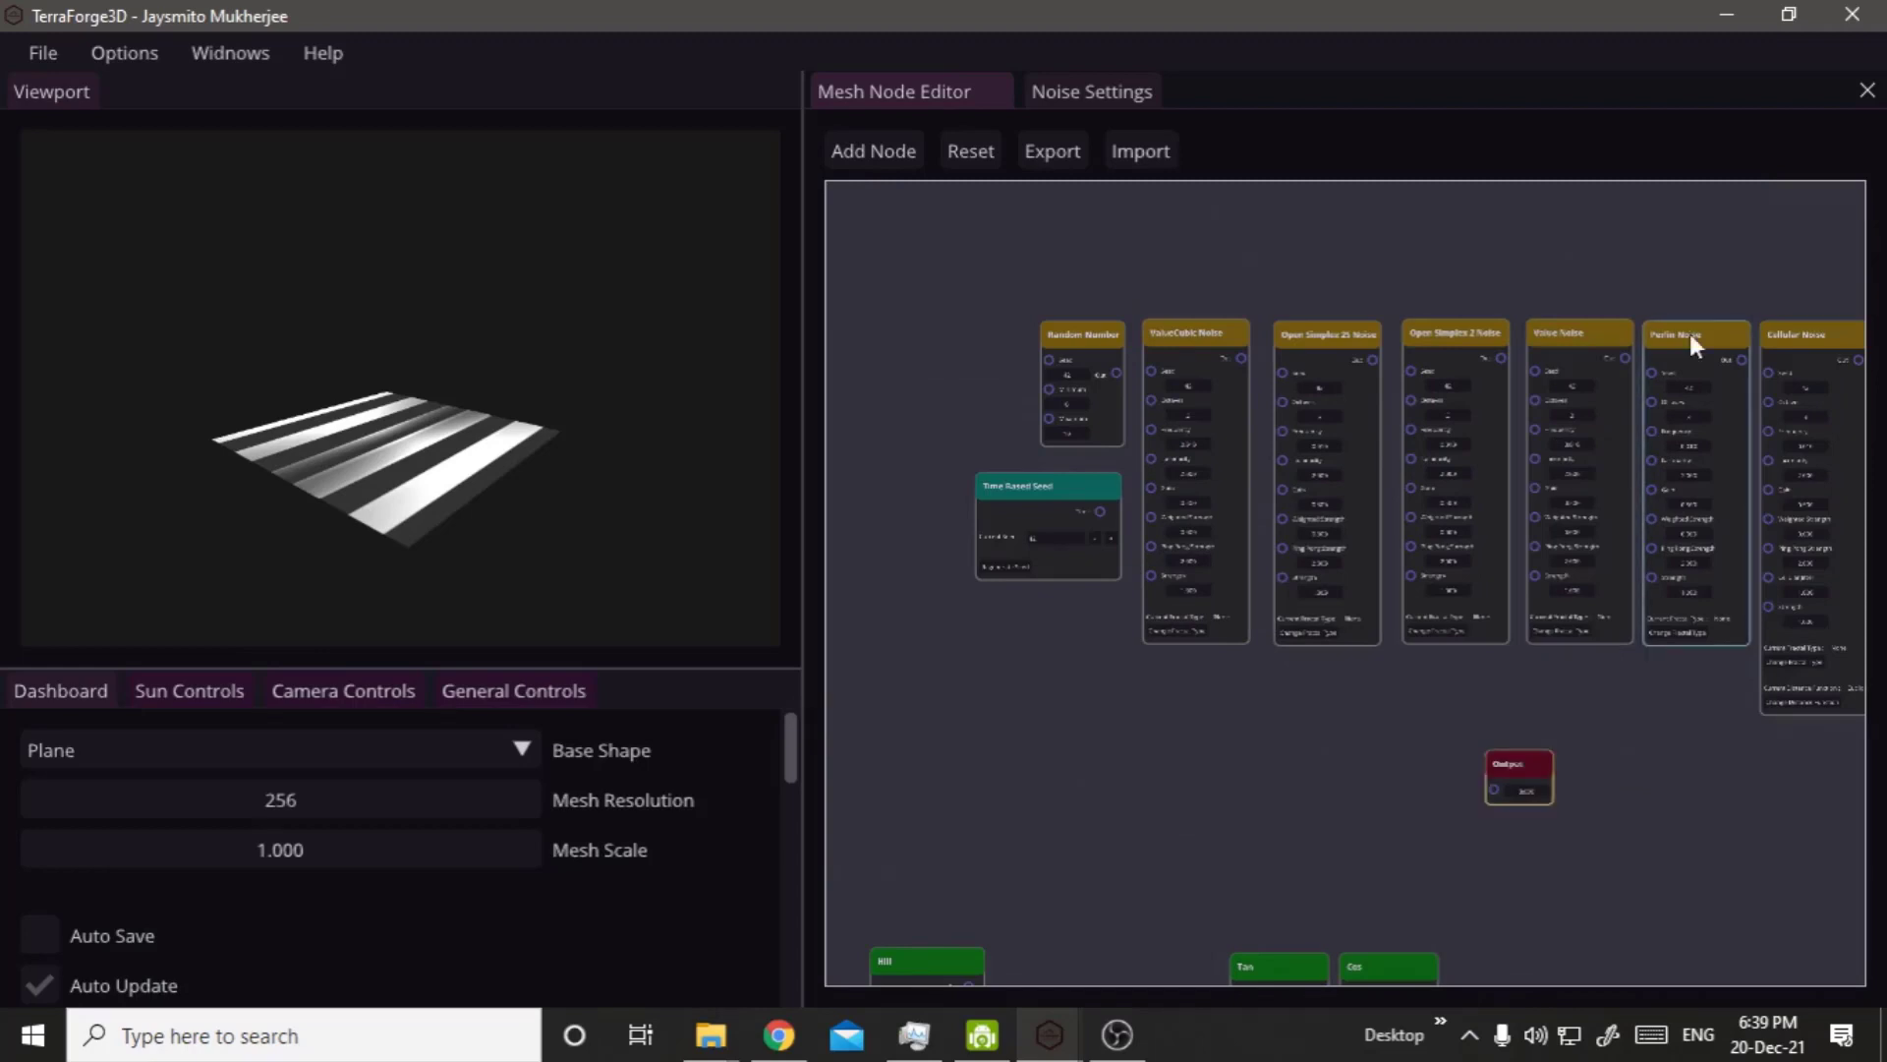
# Take the Perlin Noise node out of the noise row and place it beside the Output node.
pyautogui.moveTo(1690, 333); pyautogui.dragTo(1333, 699)
pyautogui.scroll(1, 1366, 754)
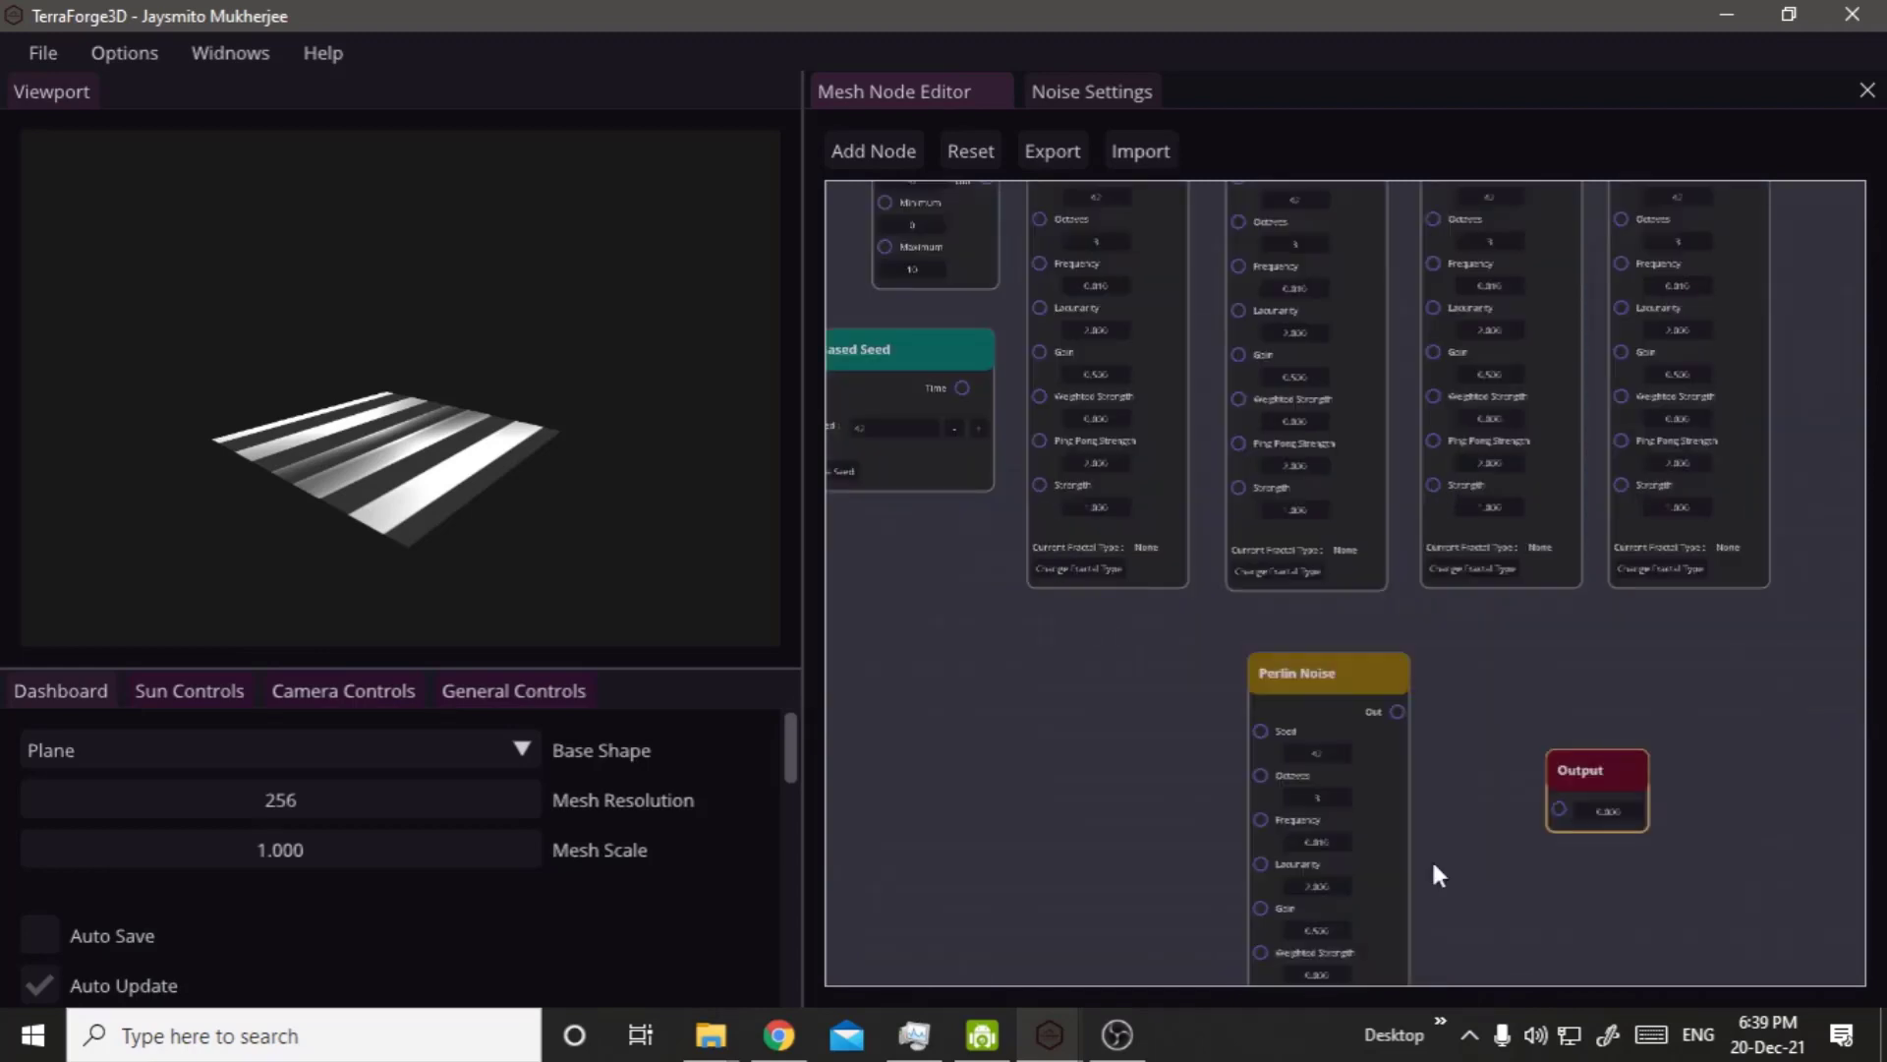
pyautogui.moveTo(1420, 657); pyautogui.dragTo(1396, 329, button='right')
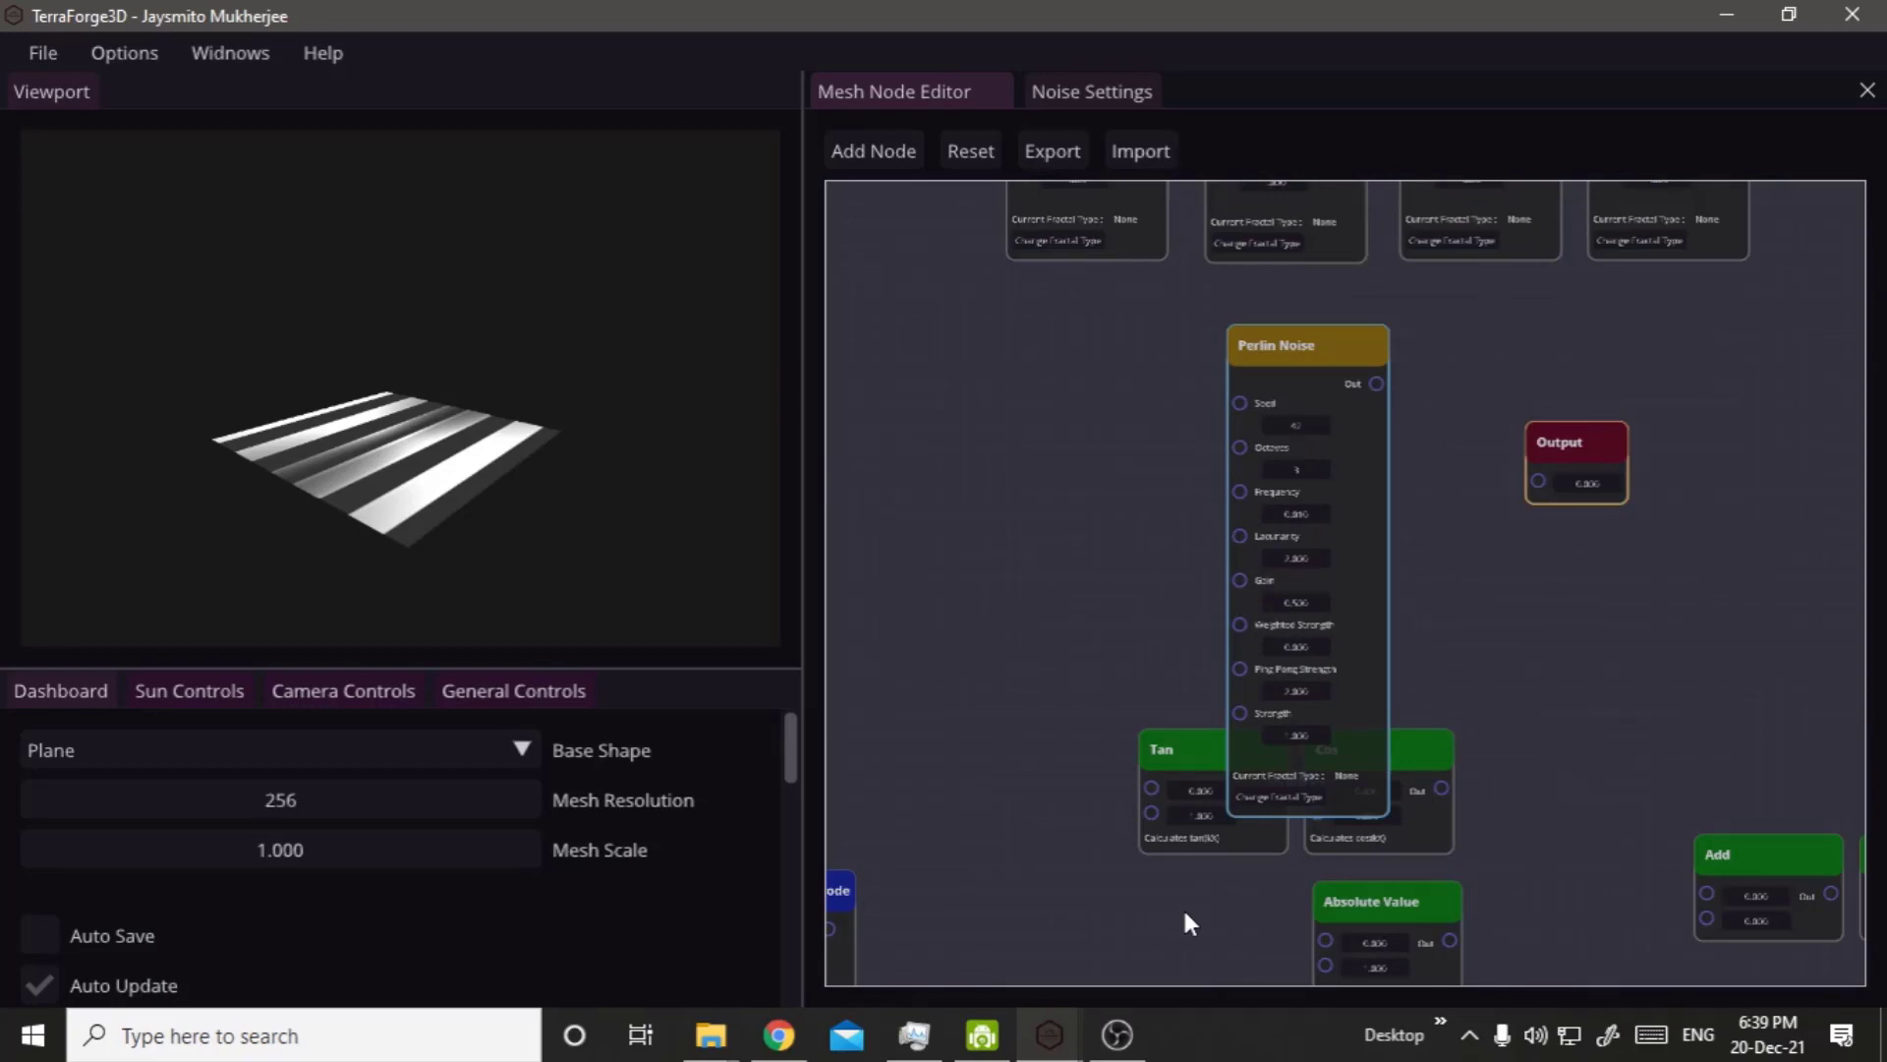
# Move the Cos node away from the Perlin Noise node and delete the Tan node.
pyautogui.moveTo(1418, 844); pyautogui.dragTo(1129, 1006)
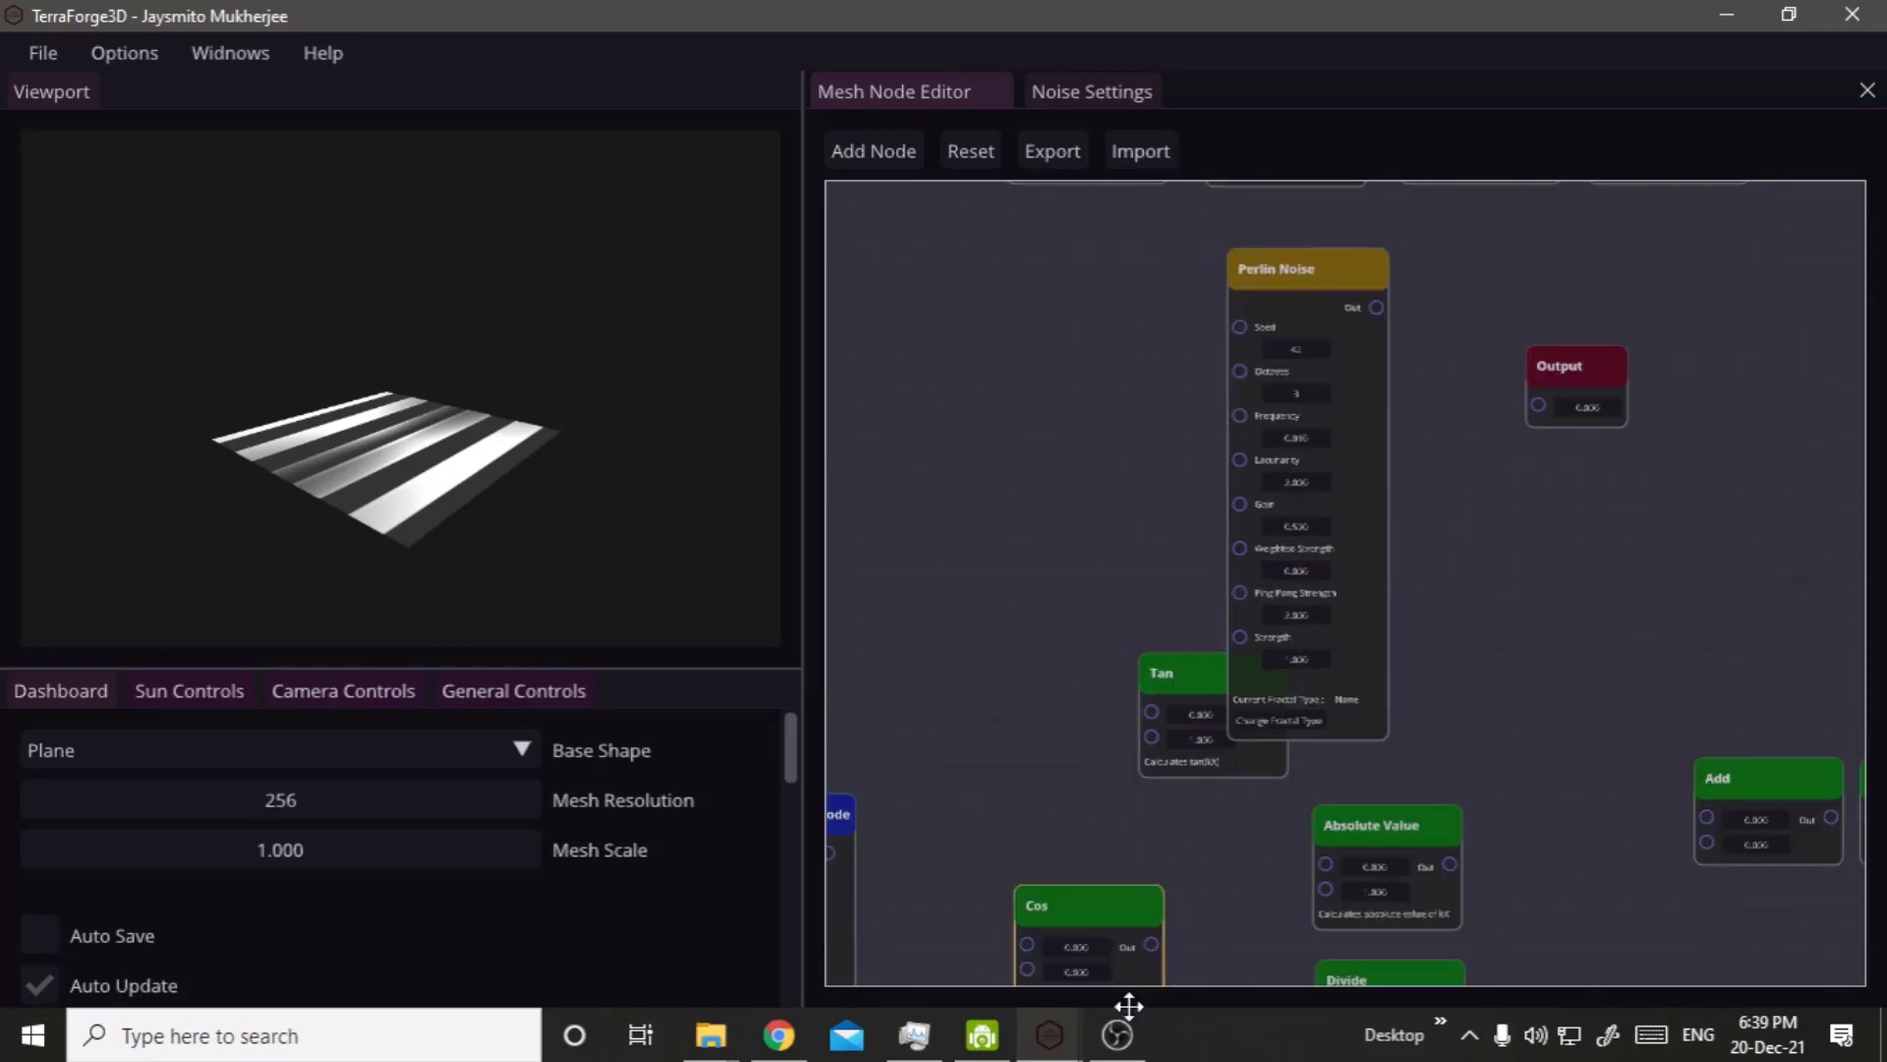
pyautogui.moveTo(1128, 1006); pyautogui.dragTo(1110, 970)
pyautogui.moveTo(1180, 636); pyautogui.dragTo(1000, 592)
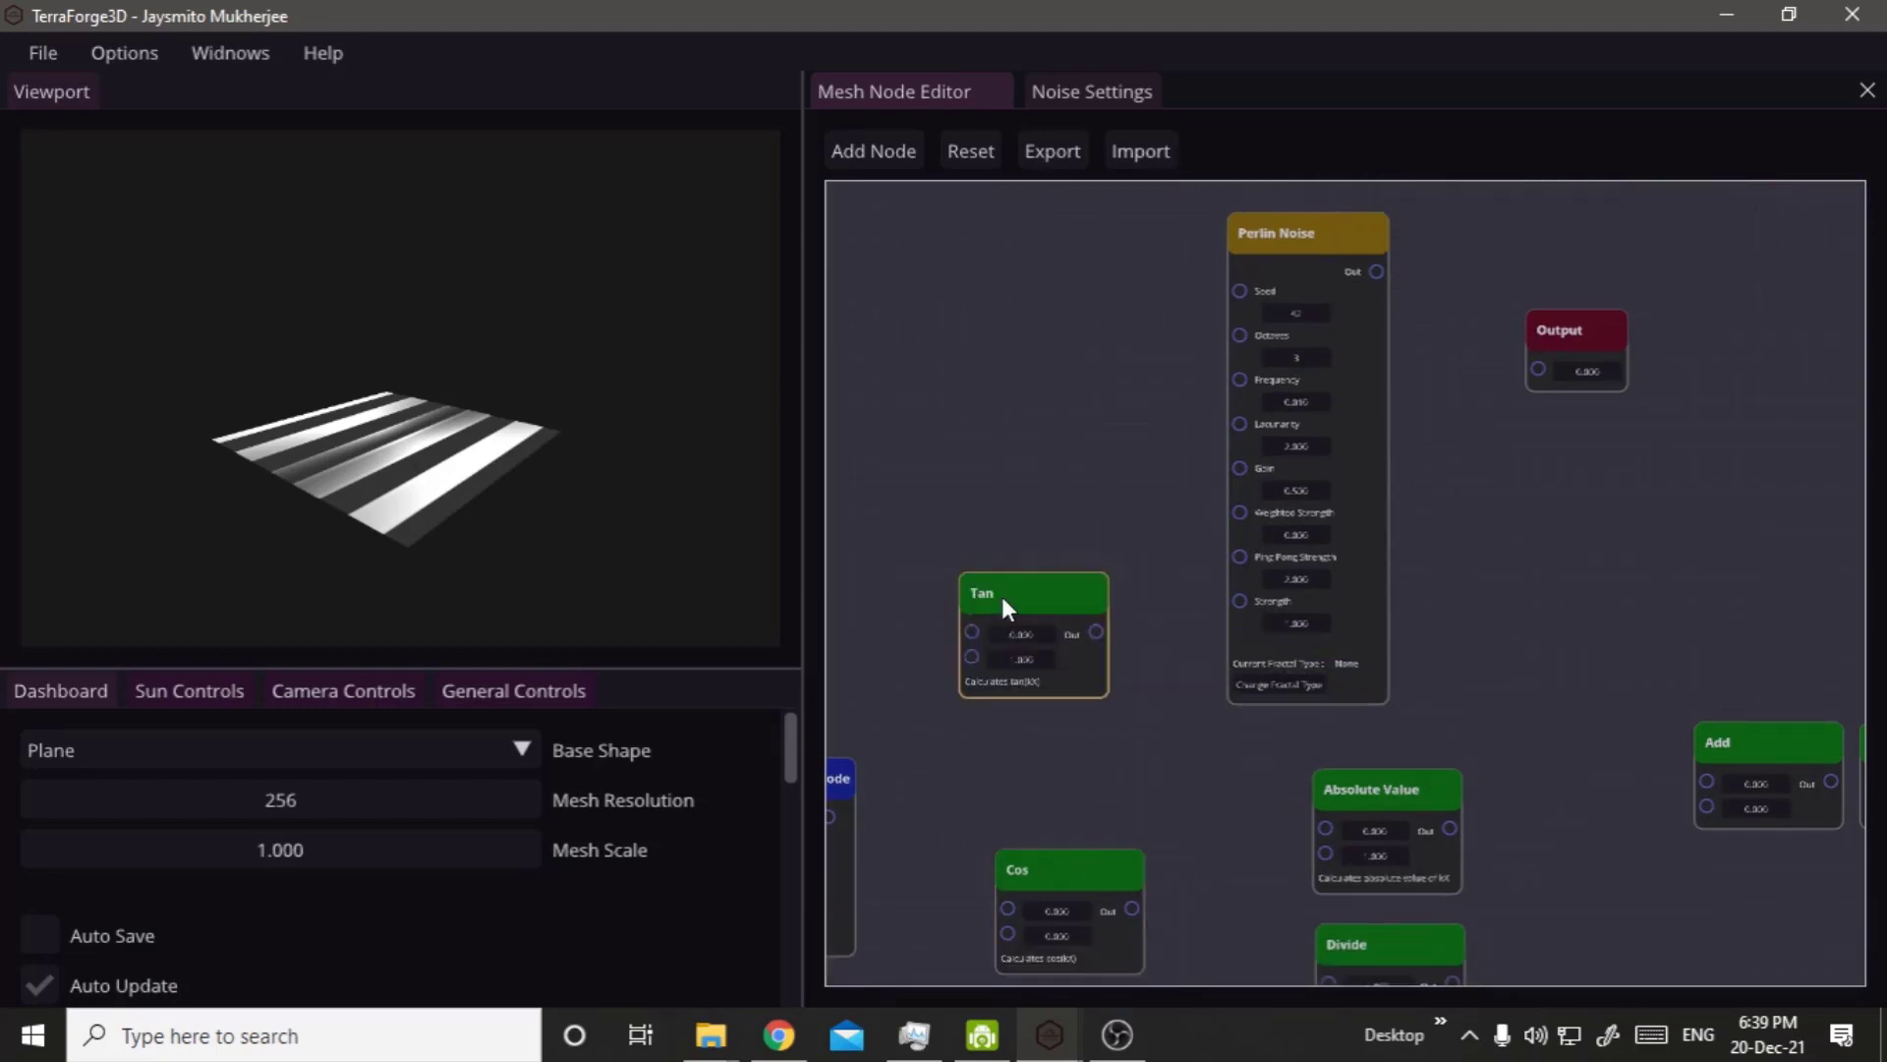
pyautogui.press('Delete')
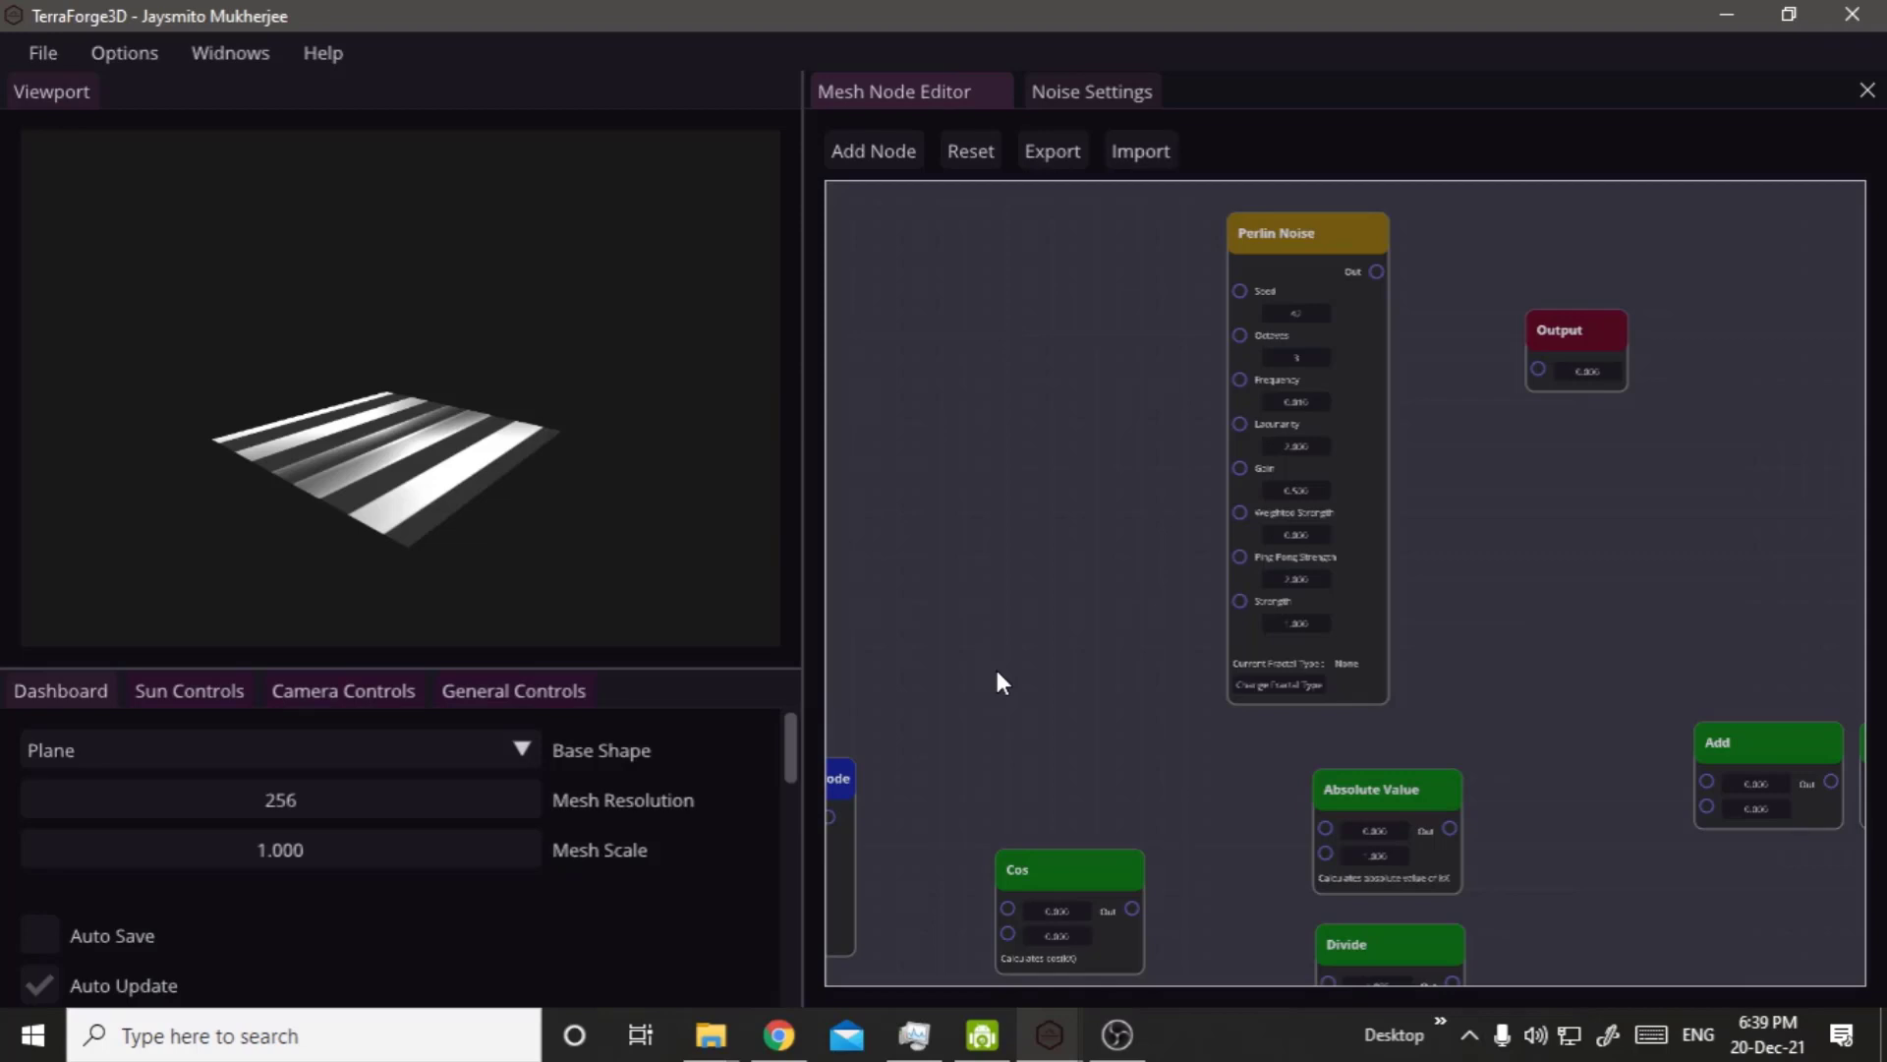
pyautogui.moveTo(1056, 872); pyautogui.dragTo(1022, 498)
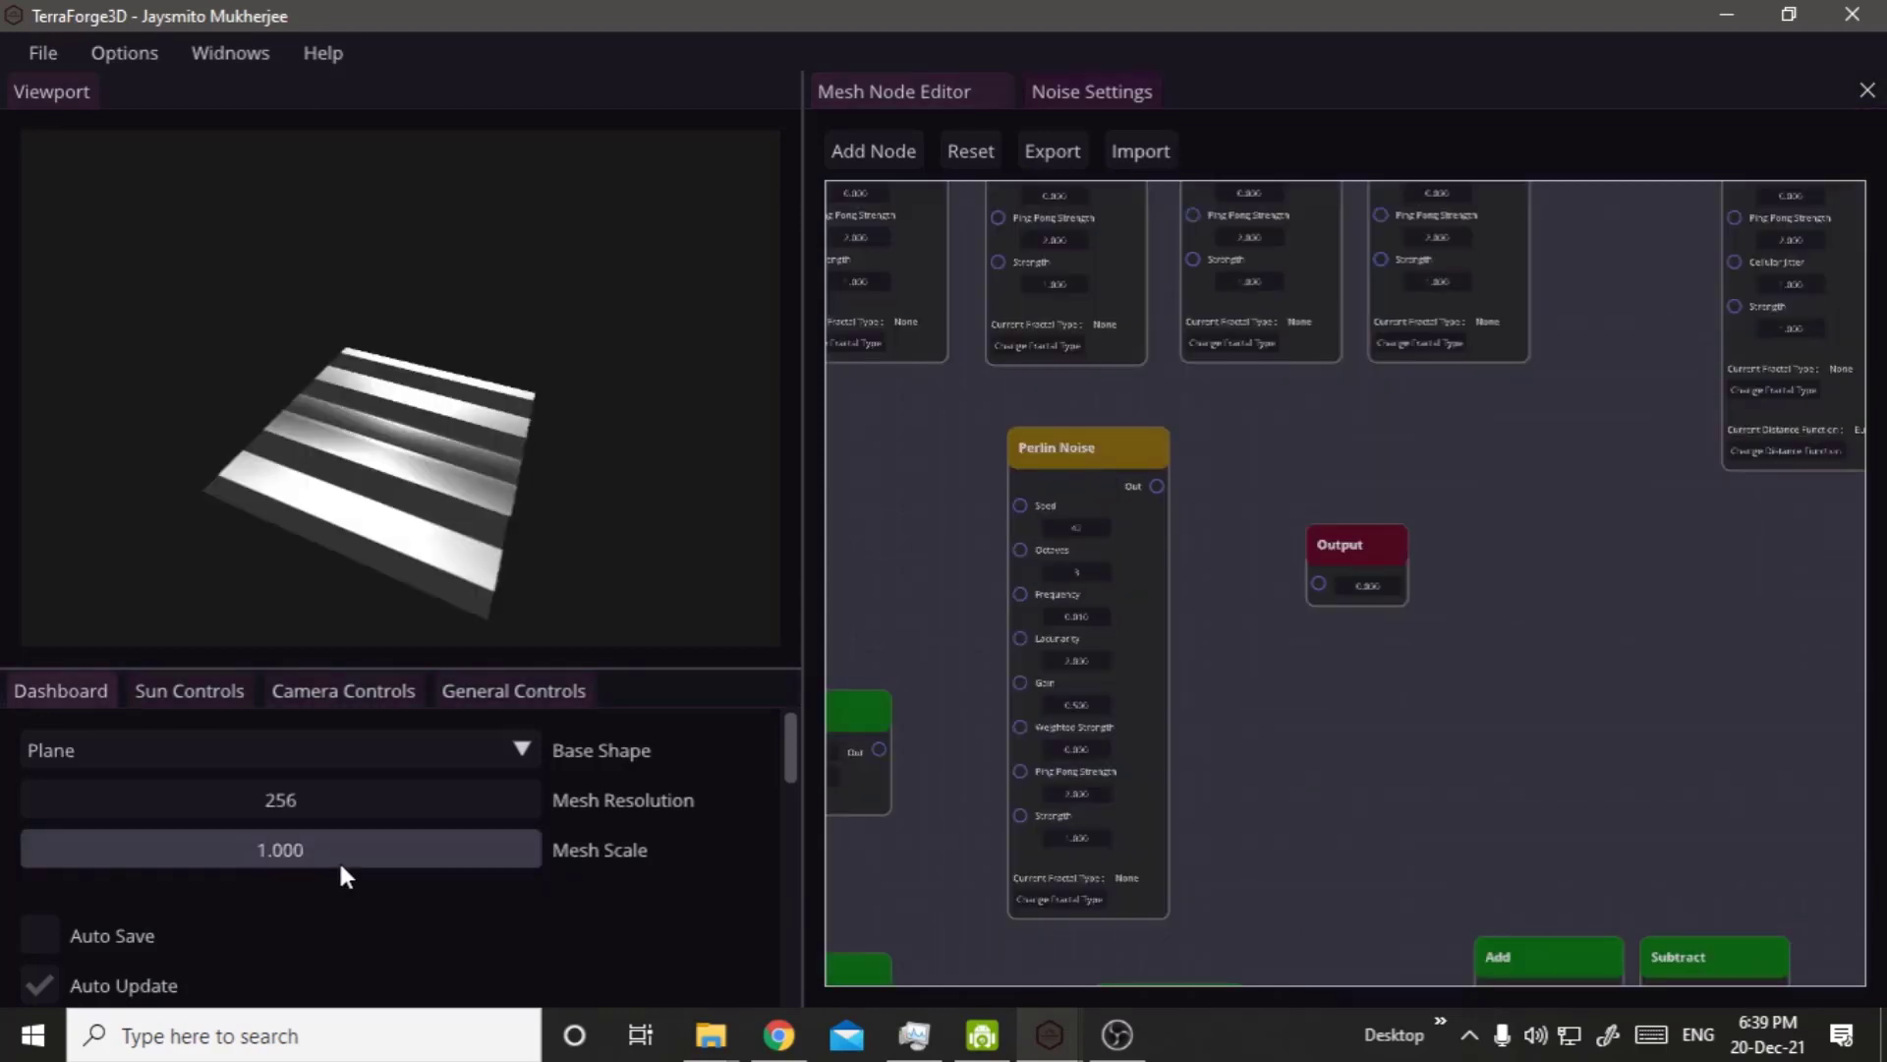
# Connect the Perlin Noise output to the Output node and view the terrain from another side.
pyautogui.moveTo(478, 585); pyautogui.dragTo(843, 663, button='middle')
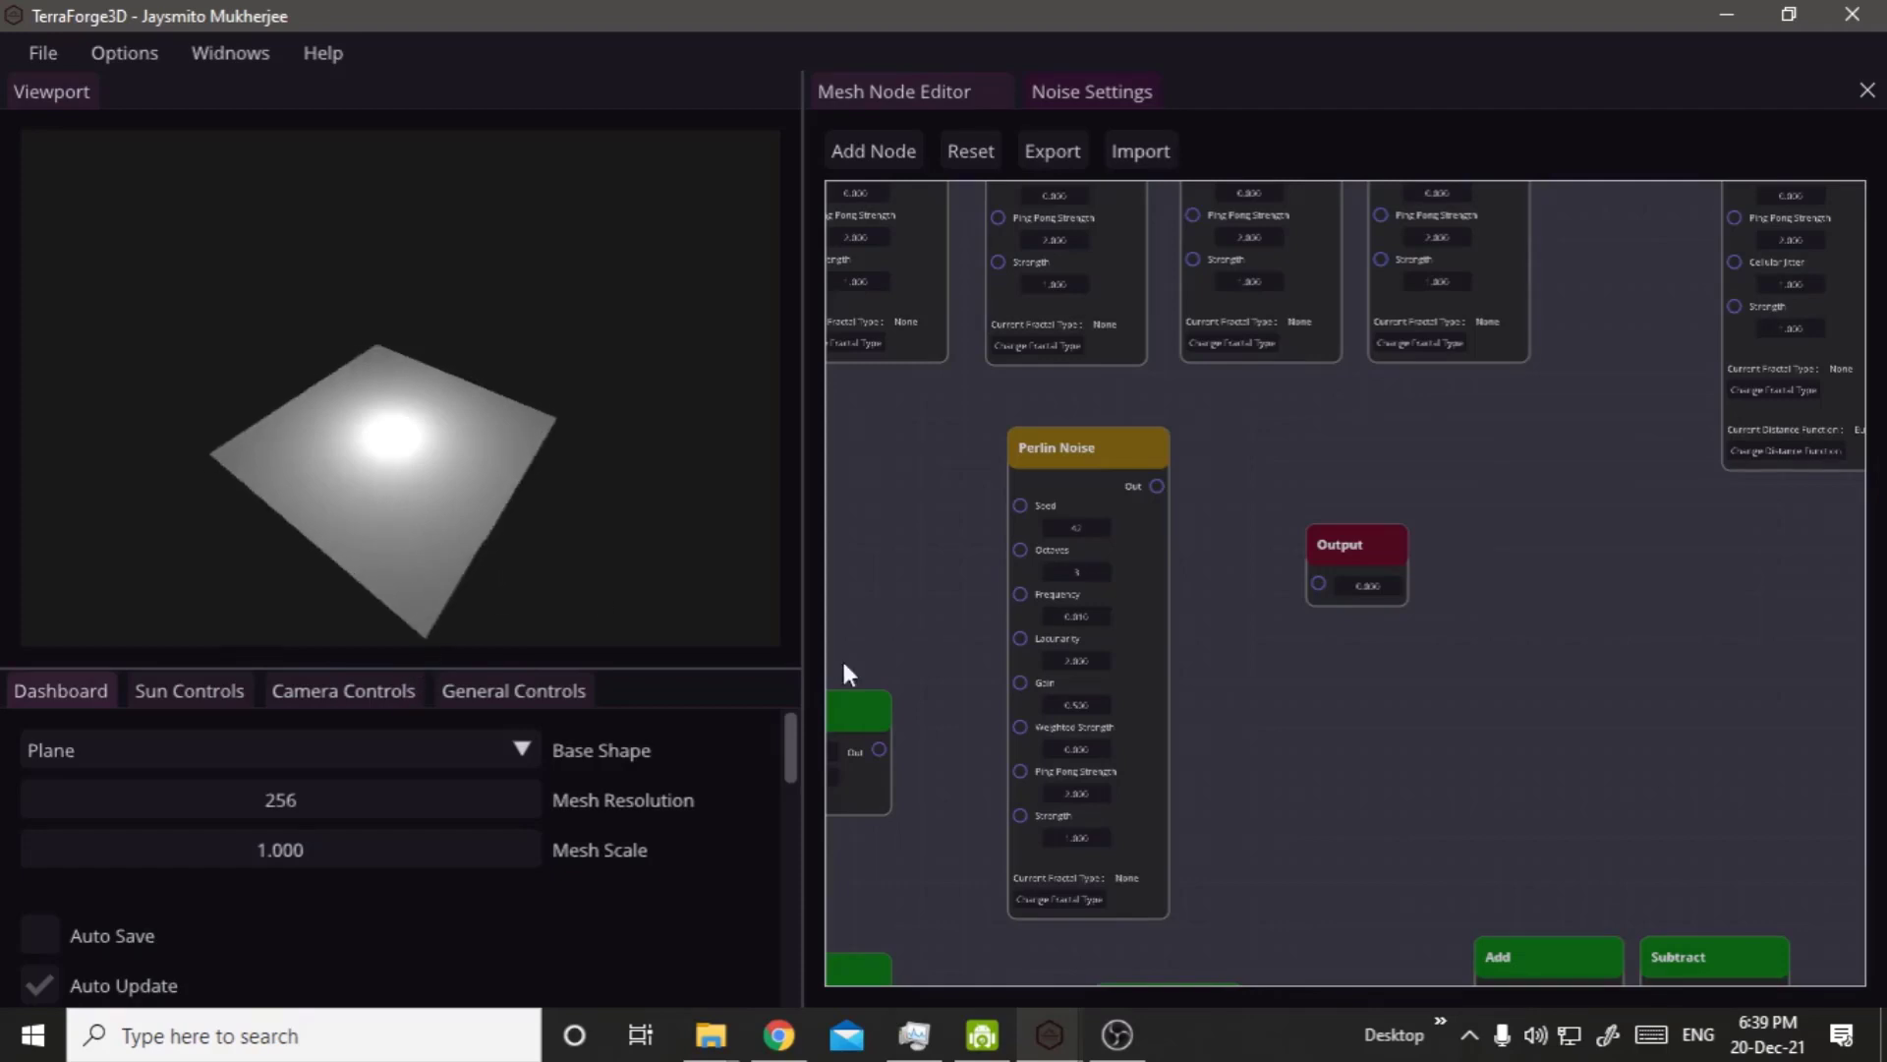
pyautogui.scroll(3, 1330, 815)
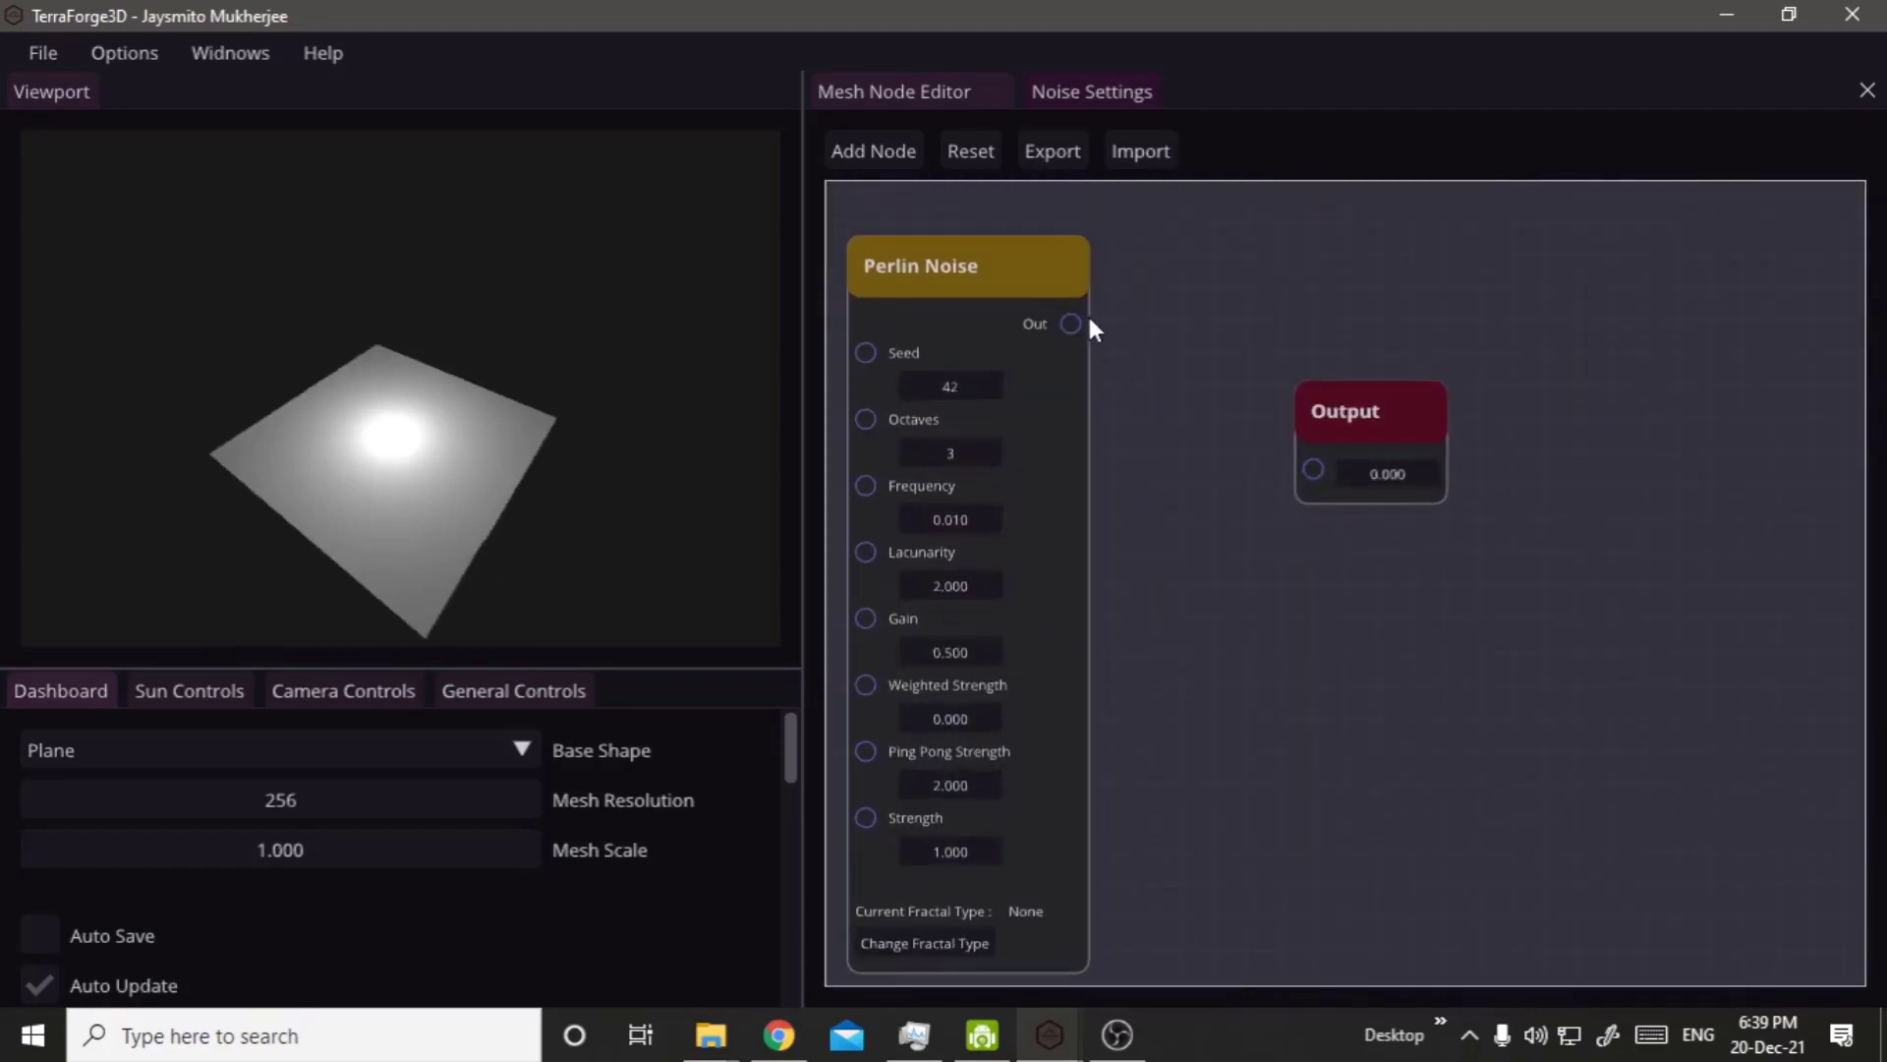
pyautogui.moveTo(1070, 323); pyautogui.dragTo(1312, 470)
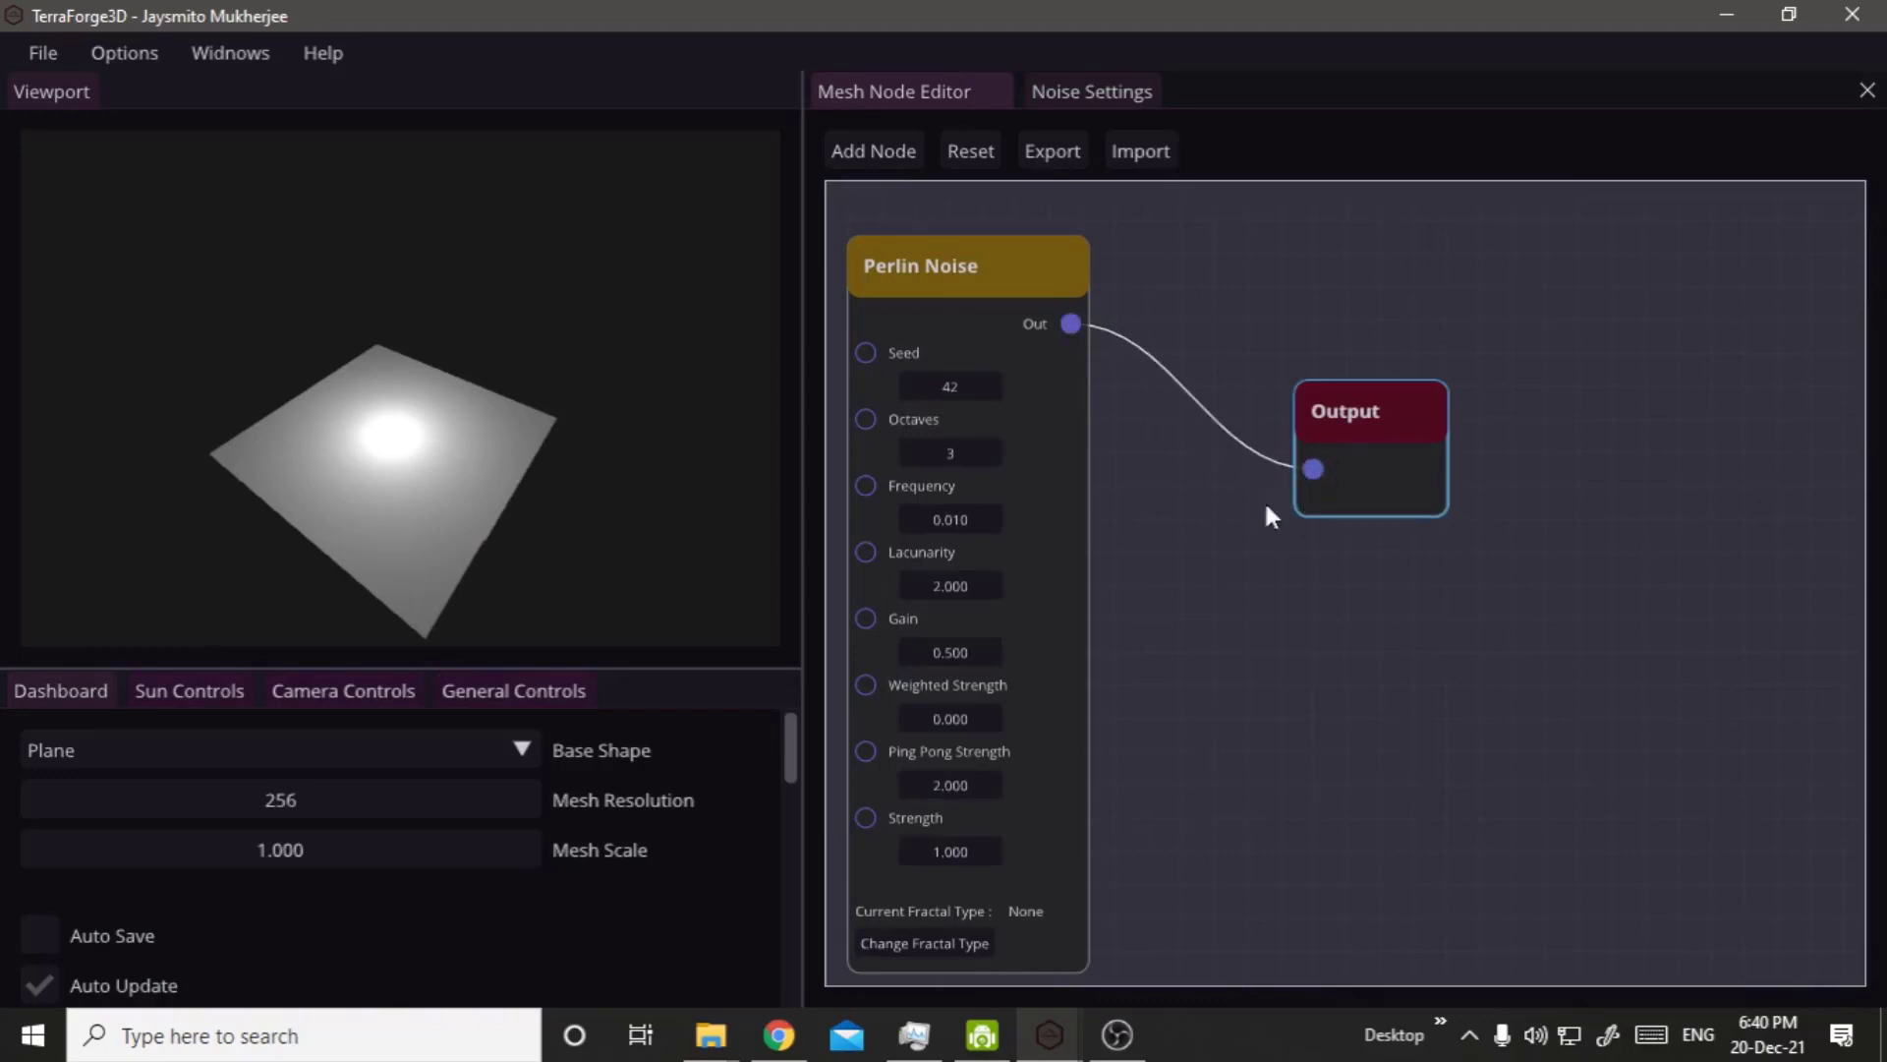
pyautogui.rightClick(588, 458)
pyautogui.moveTo(310, 499); pyautogui.dragTo(442, 497)
pyautogui.moveTo(314, 506); pyautogui.dragTo(625, 510)
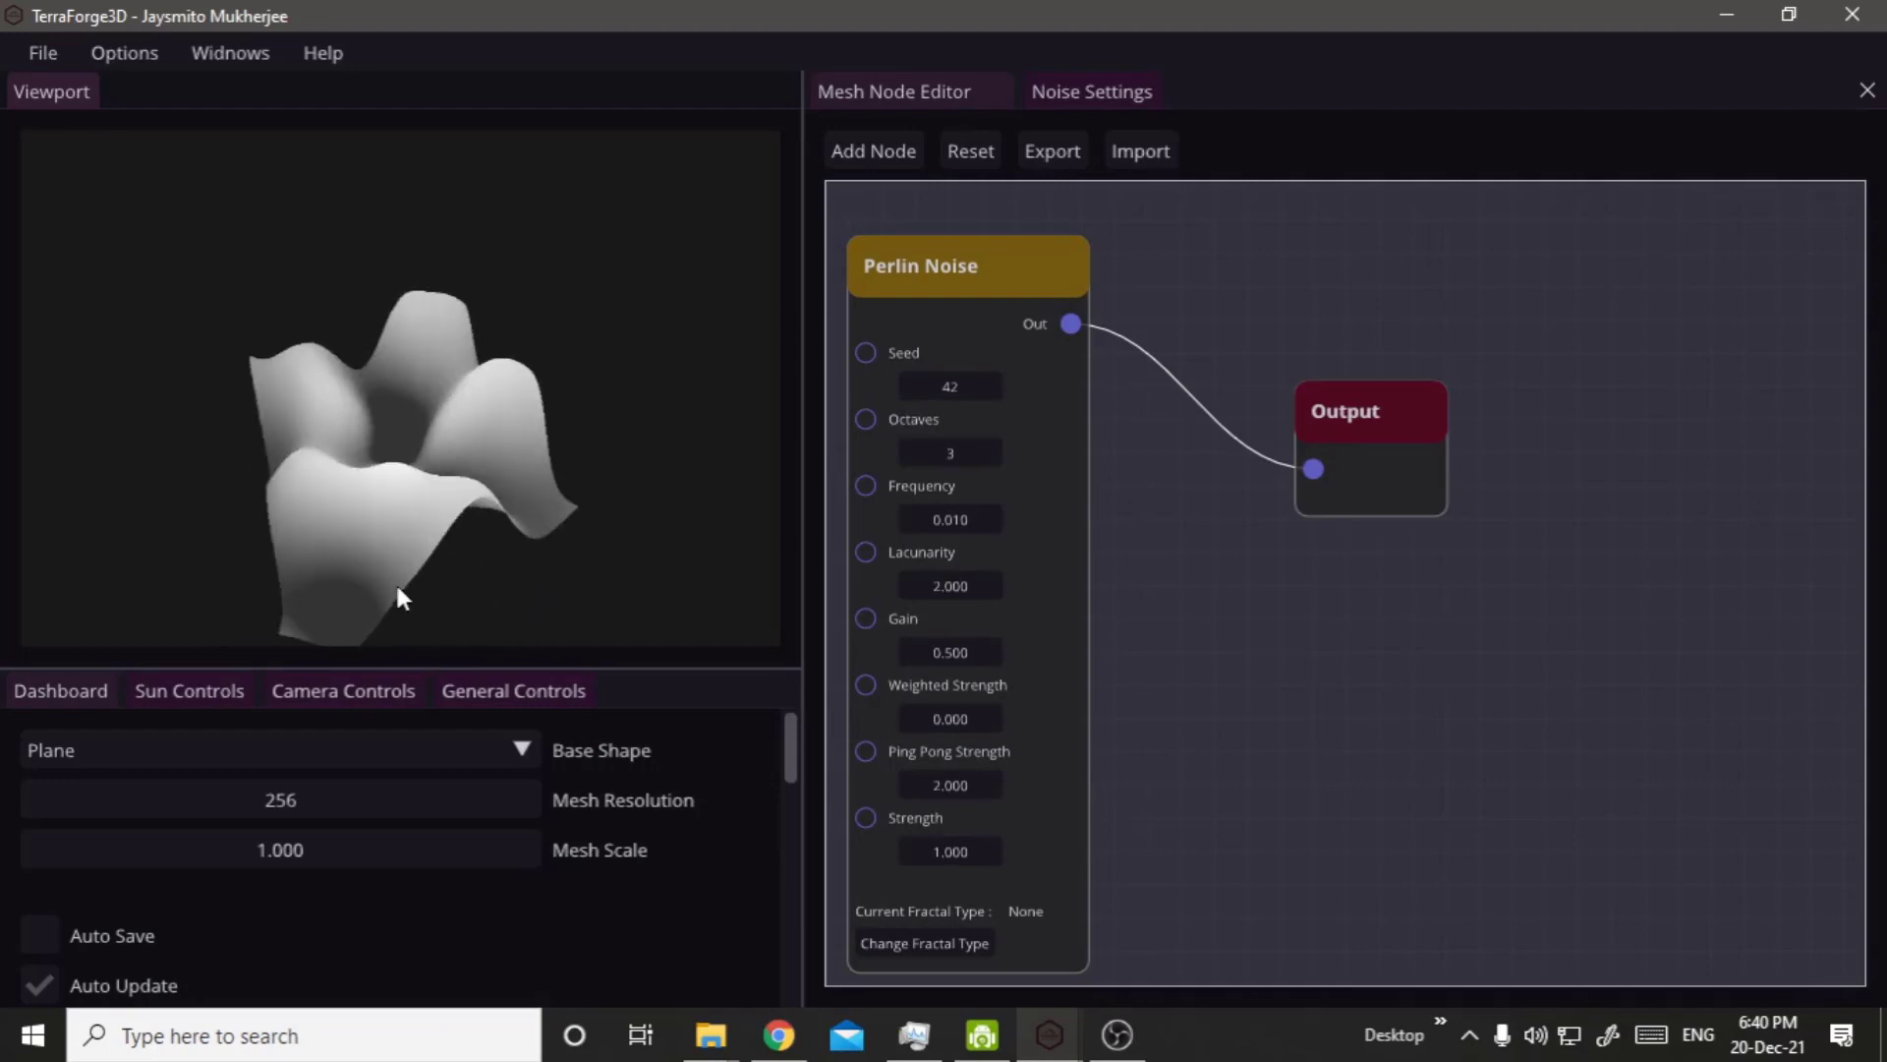
# Set the mesh scale to 20.
pyautogui.doubleClick(224, 852)
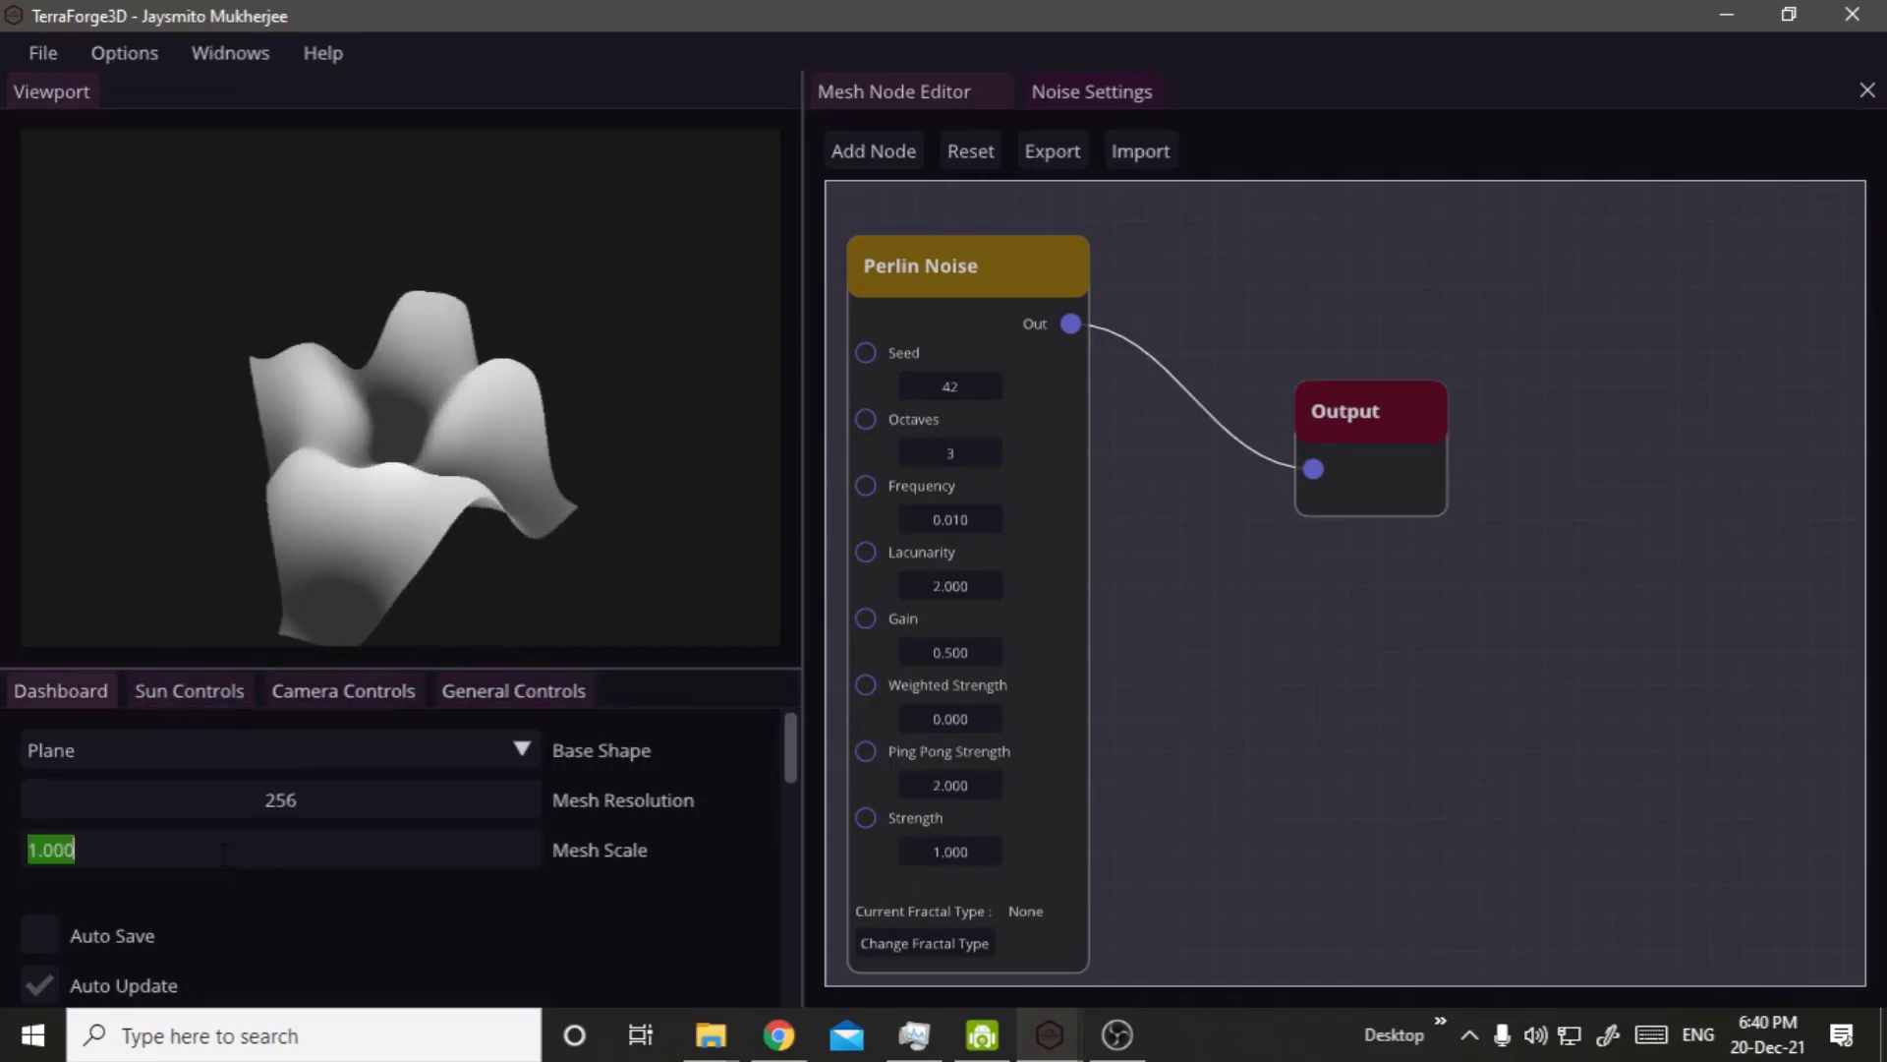
pyautogui.write('5')
pyautogui.press('BackSpace')
pyautogui.write('20')
pyautogui.click(338, 546)
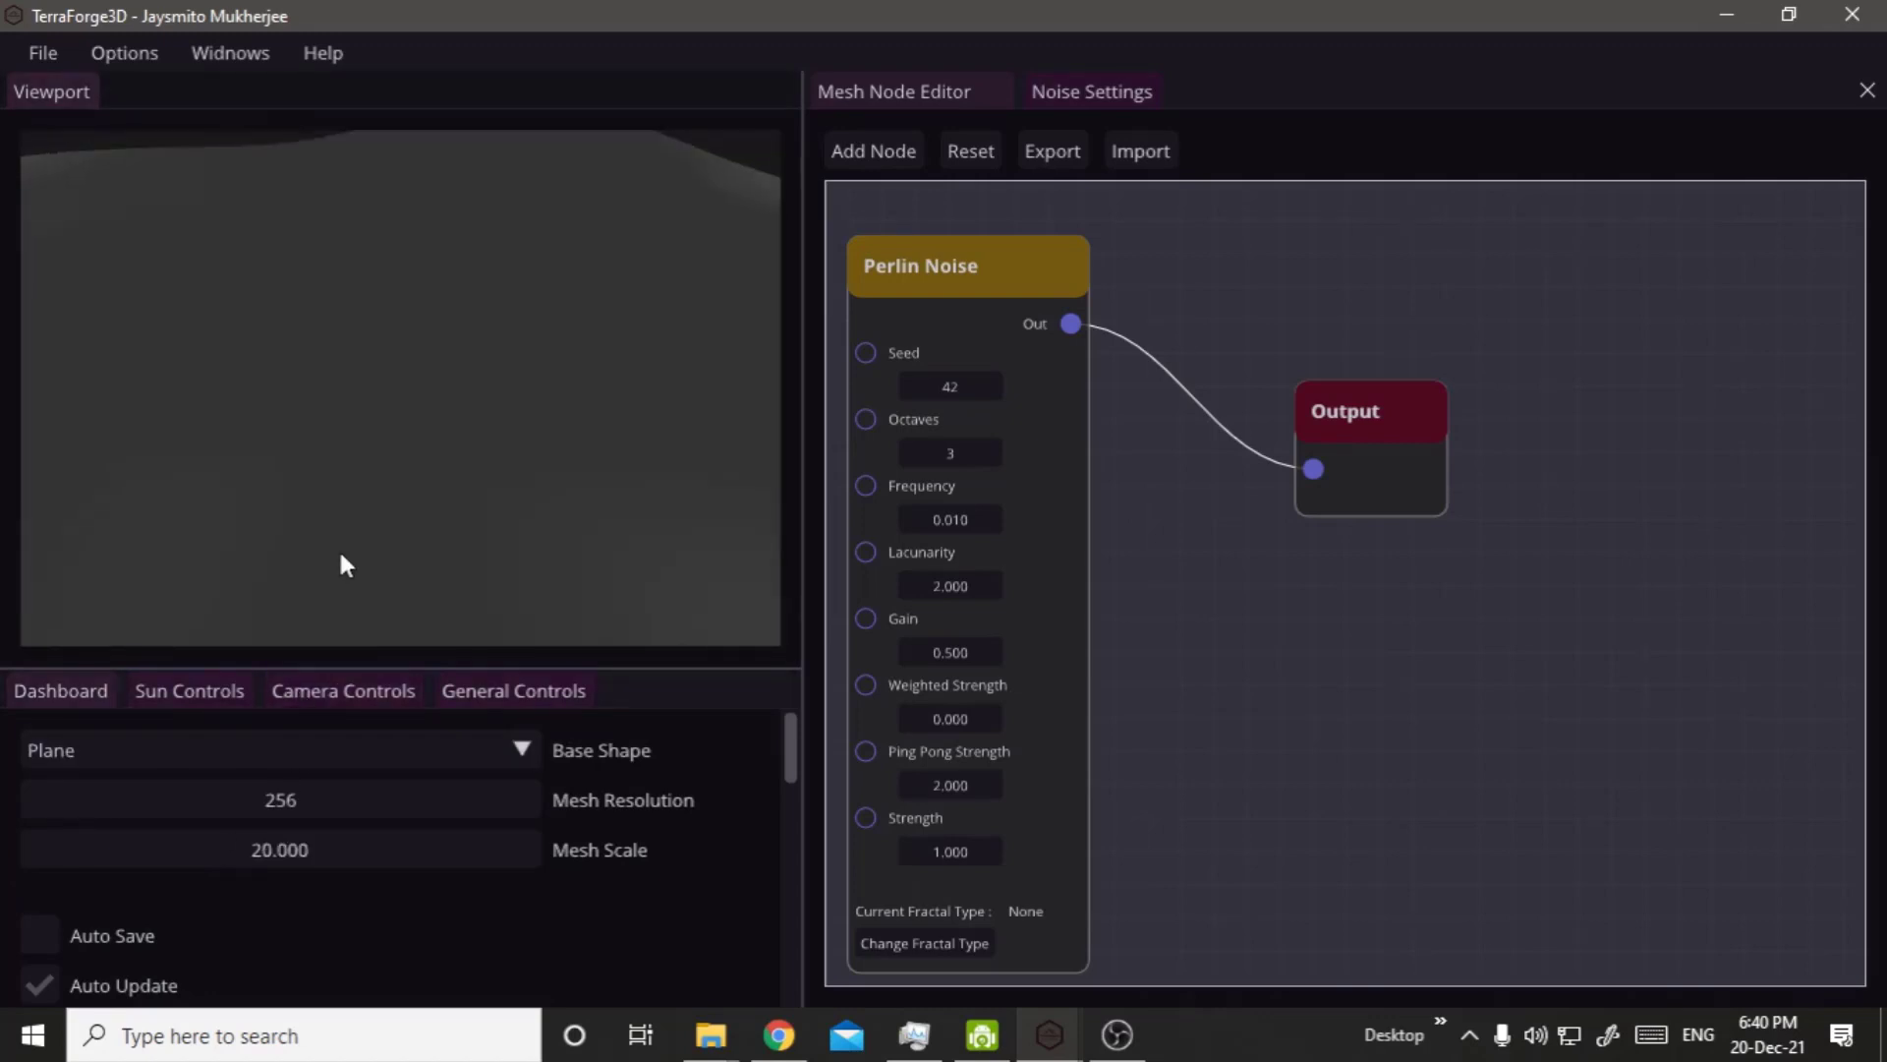
# Set the sun position's Y value to -7.5 and view the terrain from a low side angle.
pyautogui.click(180, 692)
pyautogui.moveTo(236, 784); pyautogui.dragTo(177, 781)
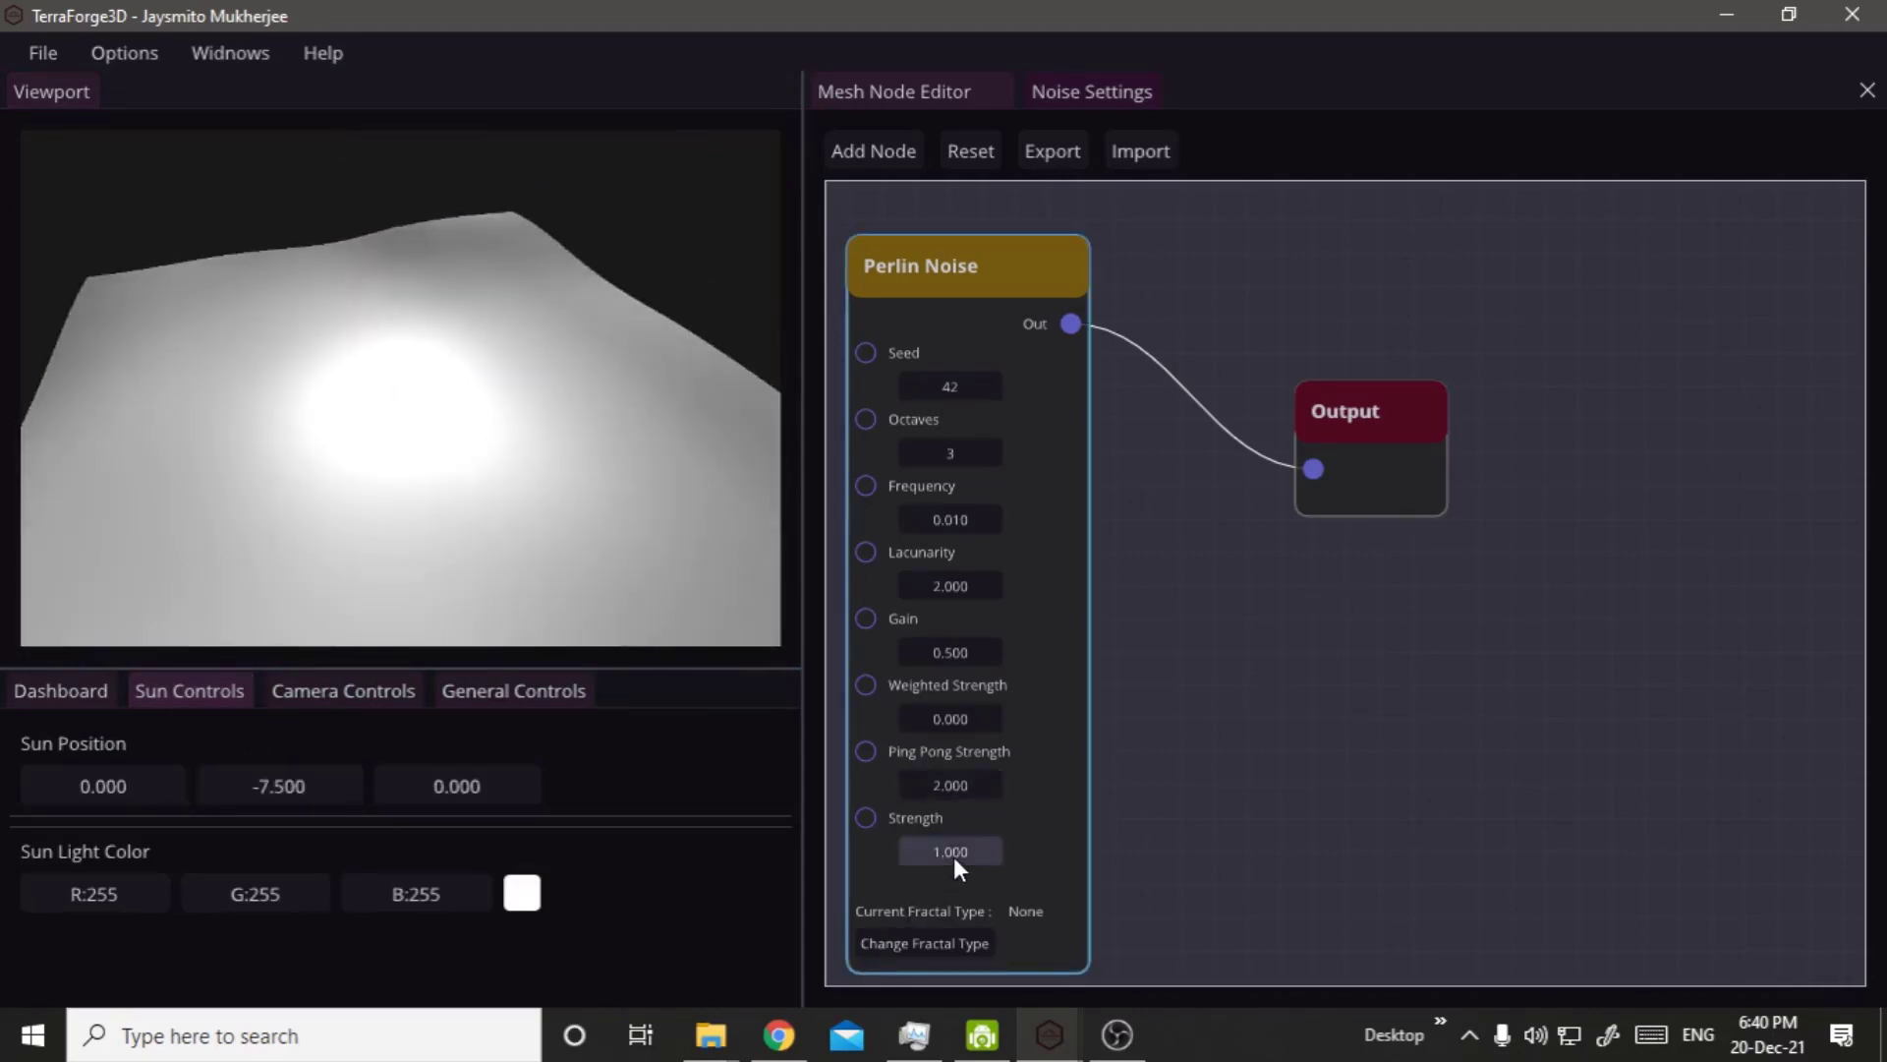
pyautogui.rightClick(674, 517)
pyautogui.moveTo(635, 515); pyautogui.dragTo(628, 466)
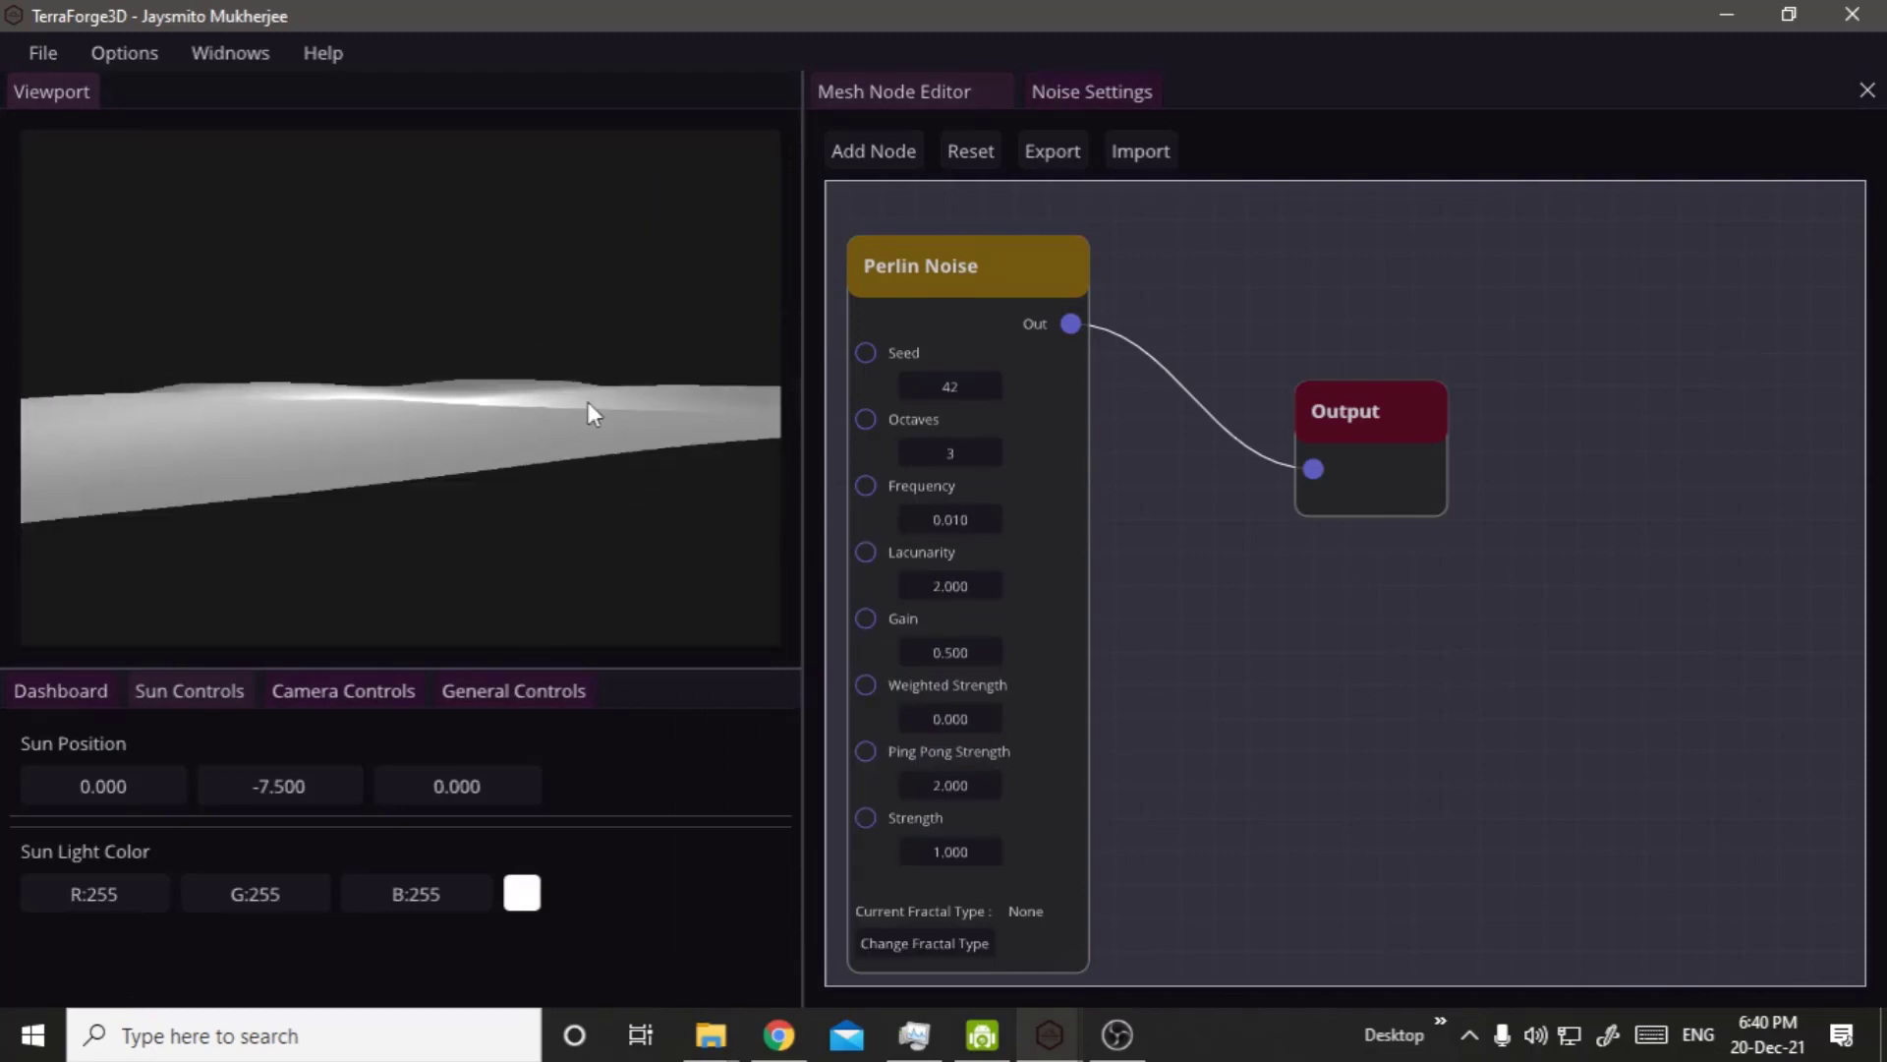
pyautogui.moveTo(586, 401); pyautogui.dragTo(596, 618)
# Raise the Perlin Noise node's Strength to 8.01 and view the taller terrain.
pyautogui.moveTo(953, 859); pyautogui.dragTo(1885, 877)
pyautogui.moveTo(949, 852); pyautogui.dragTo(985, 855)
pyautogui.rightClick(601, 504)
pyautogui.moveTo(438, 480); pyautogui.dragTo(1094, 393)
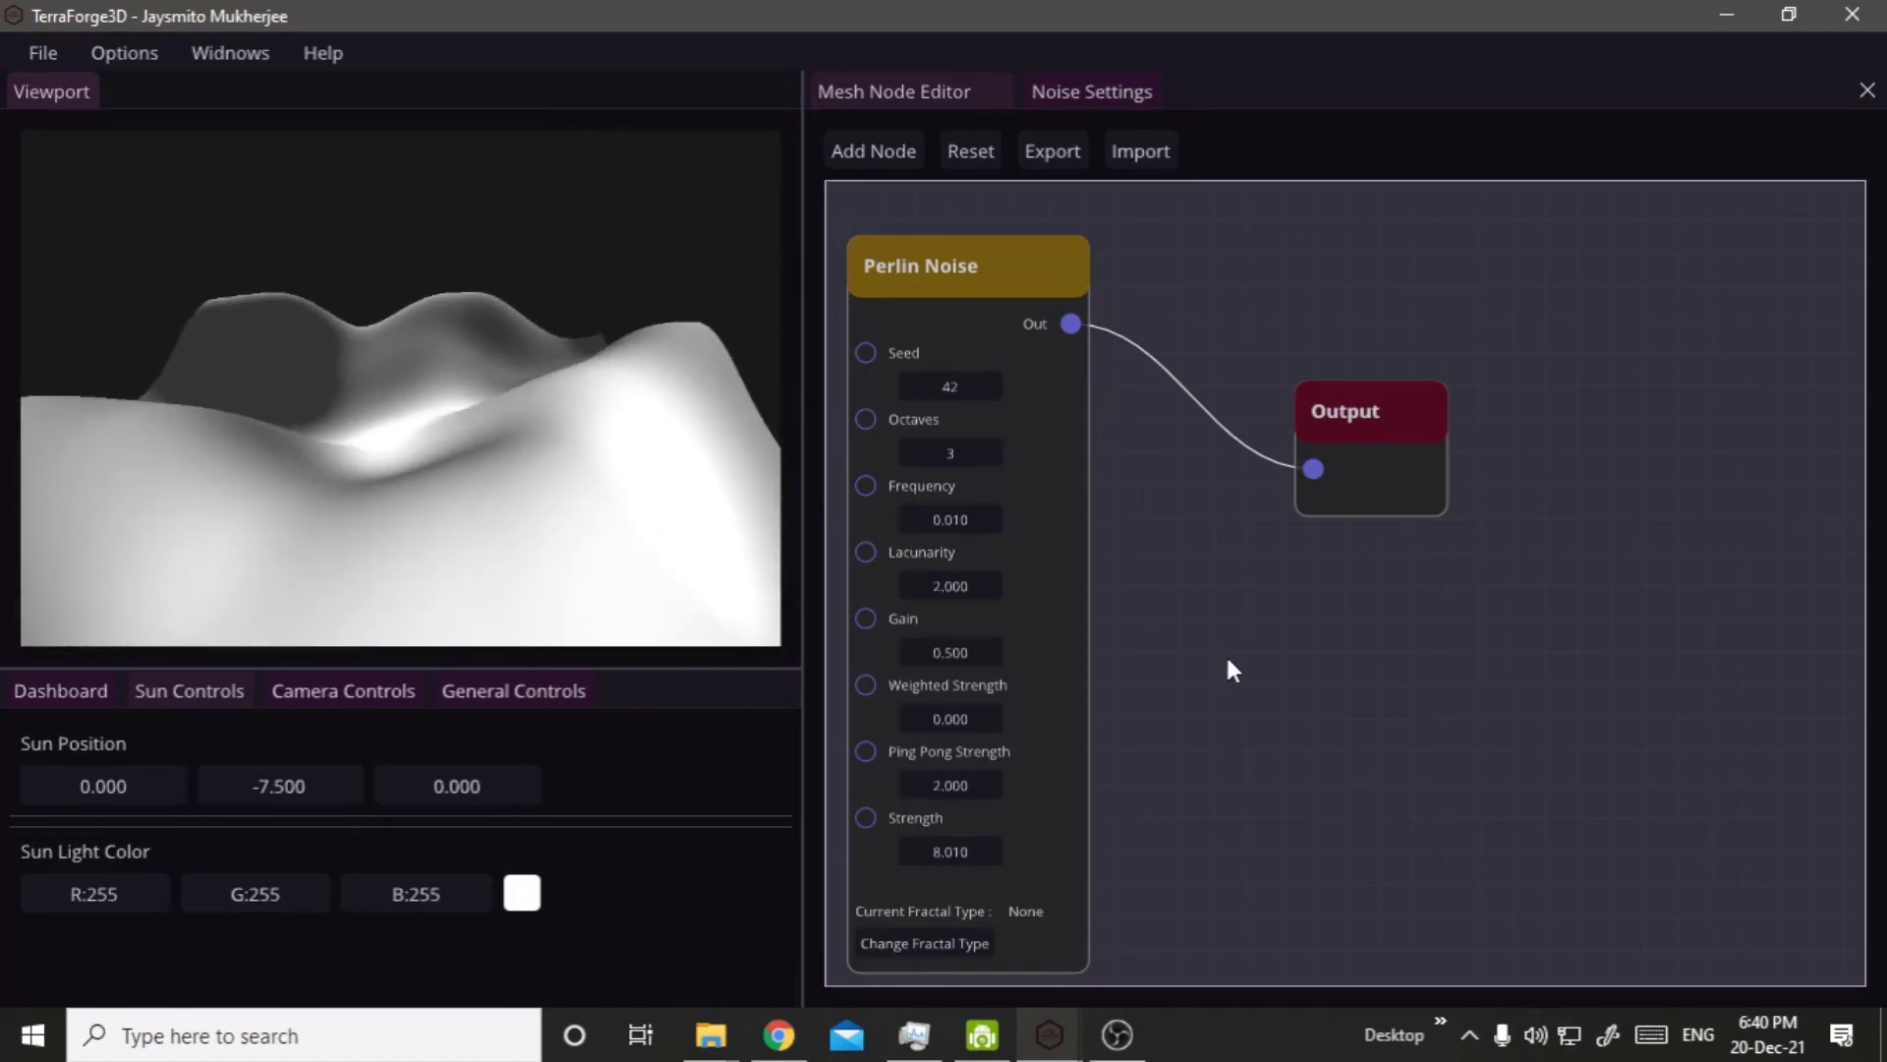
# Change the Perlin Noise node's fractal type to FBm and view the terrain from higher up.
pyautogui.click(966, 489)
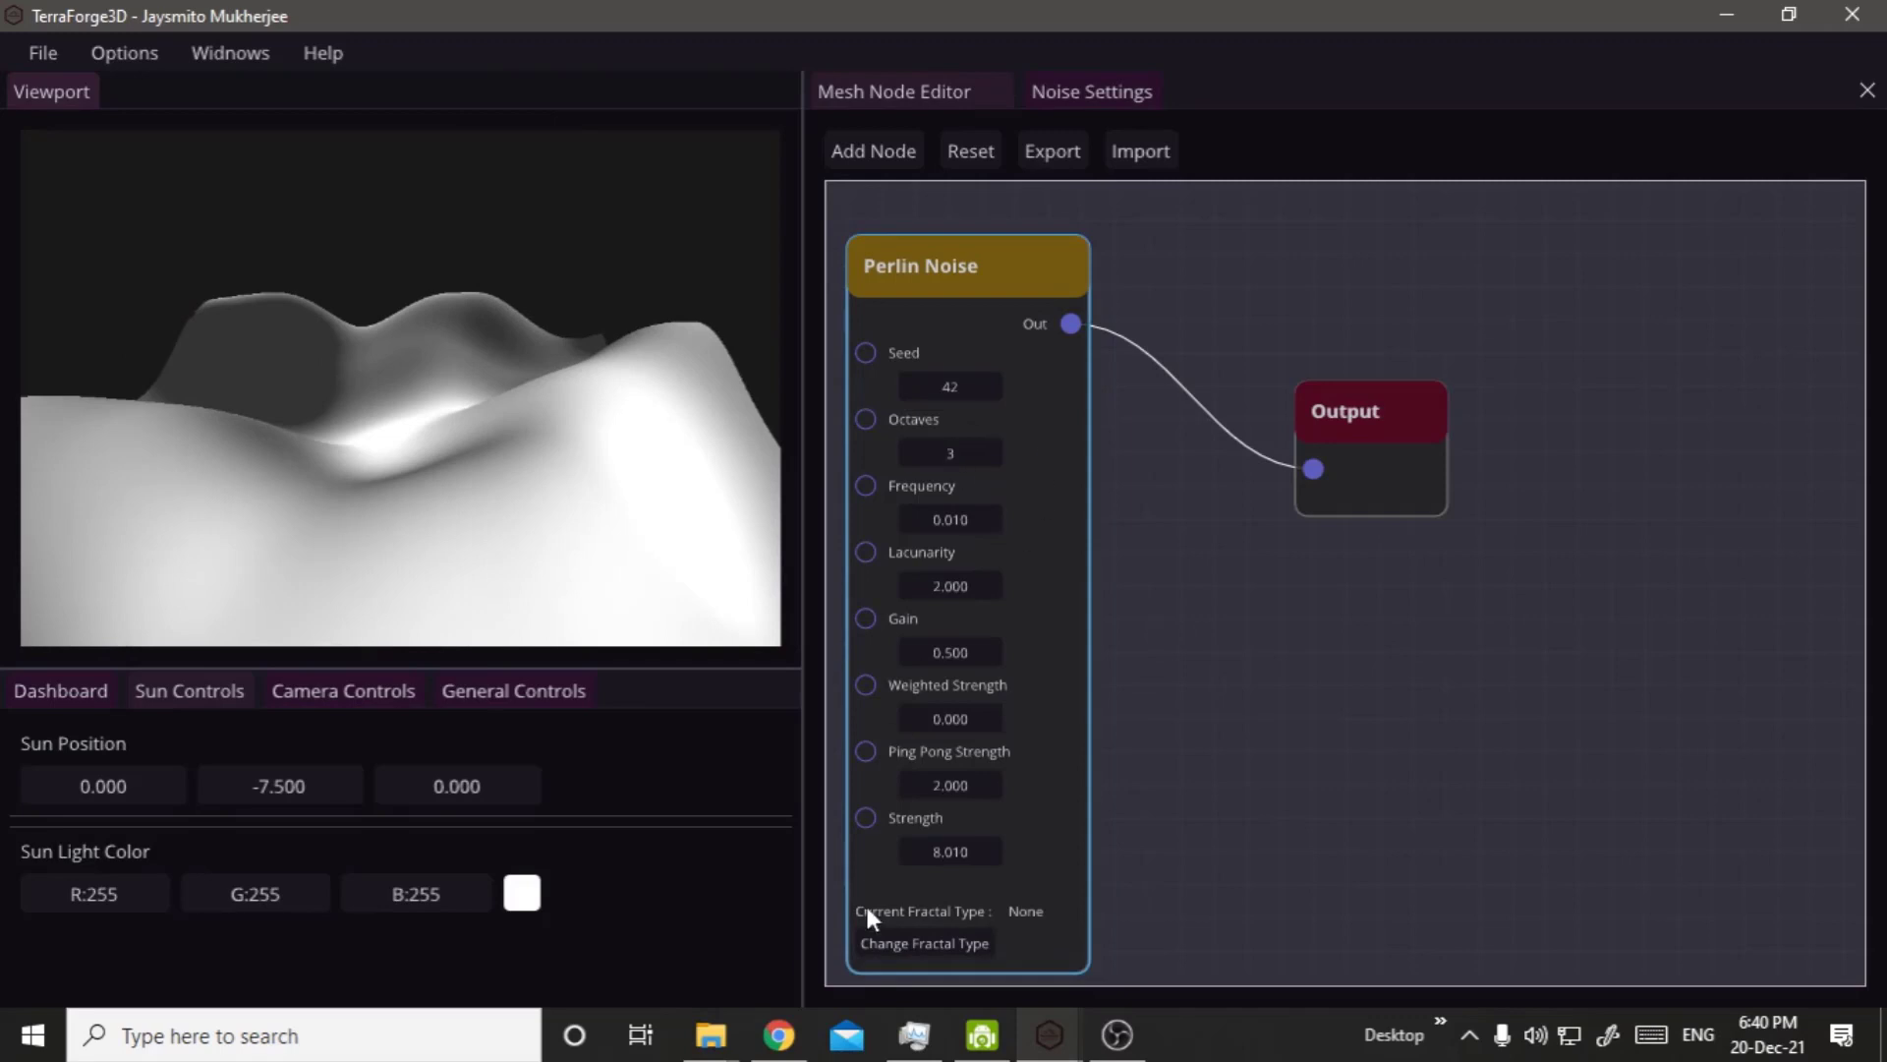
pyautogui.click(921, 940)
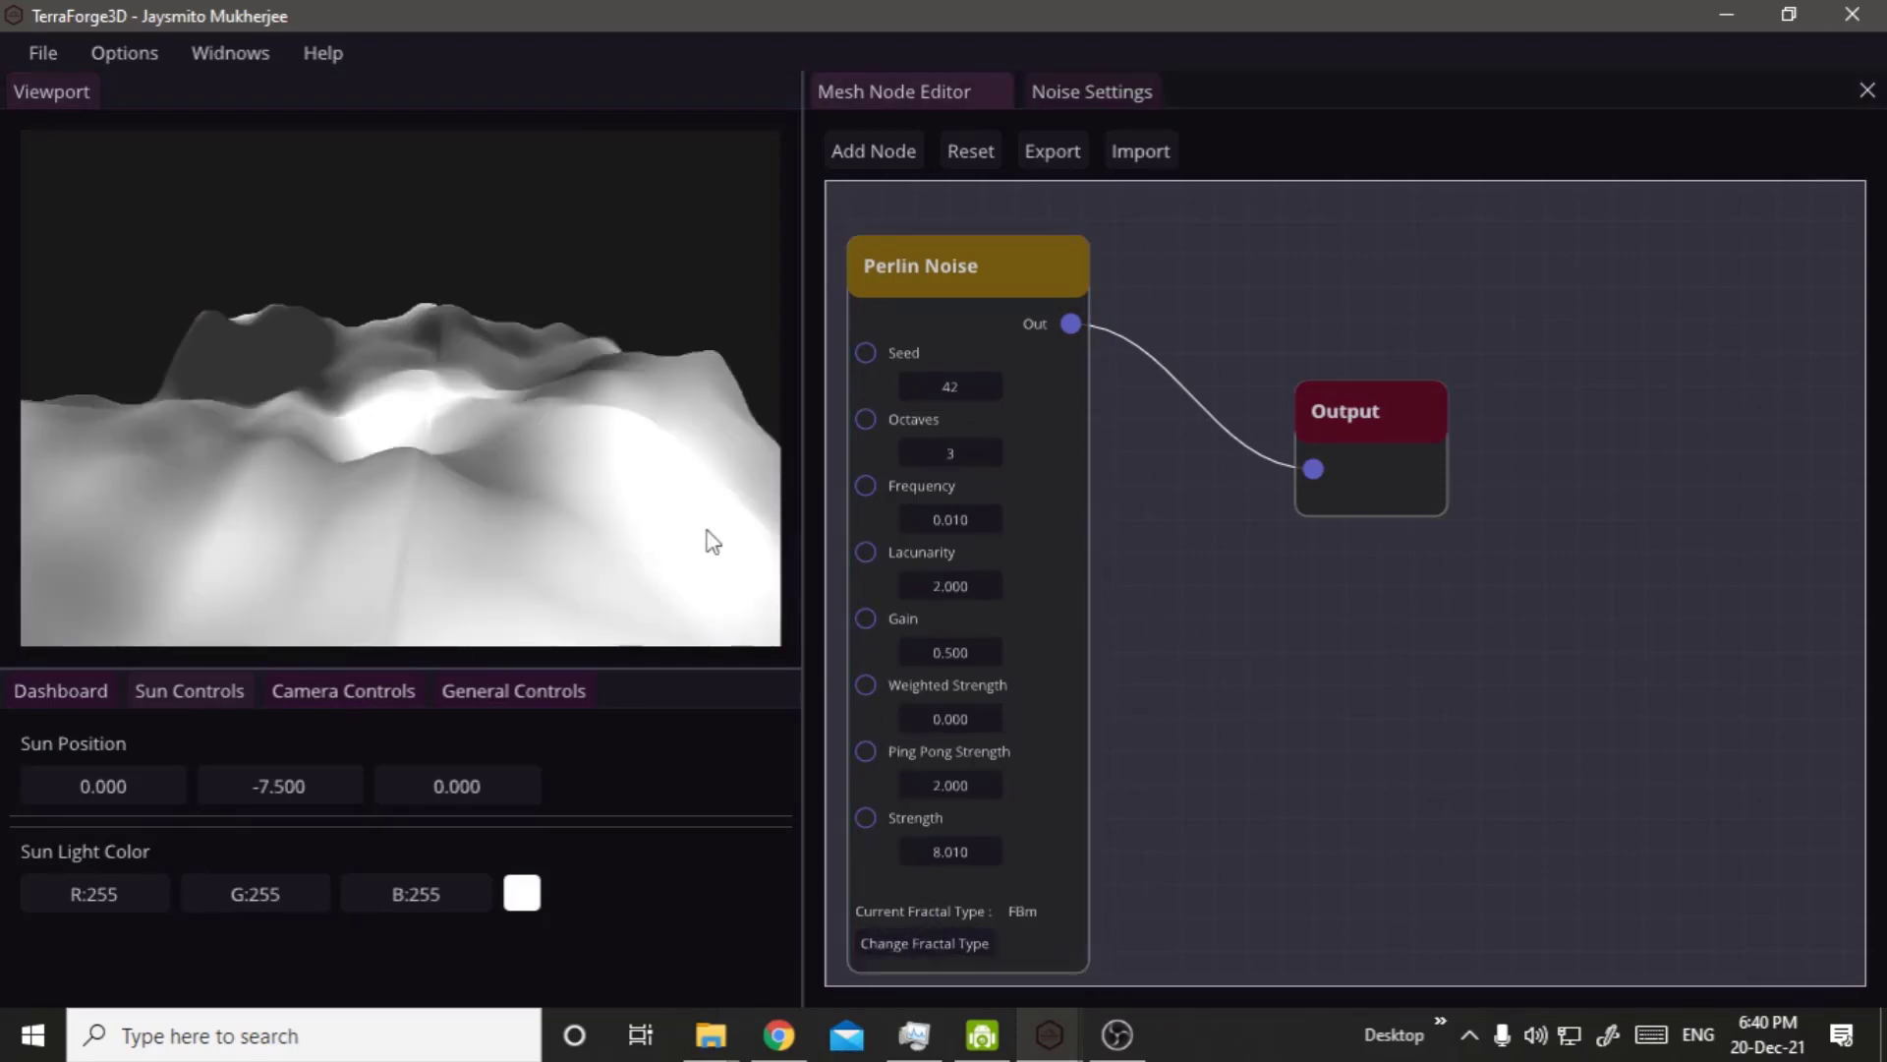
pyautogui.rightClick(622, 329)
pyautogui.moveTo(482, 553); pyautogui.dragTo(472, 370)
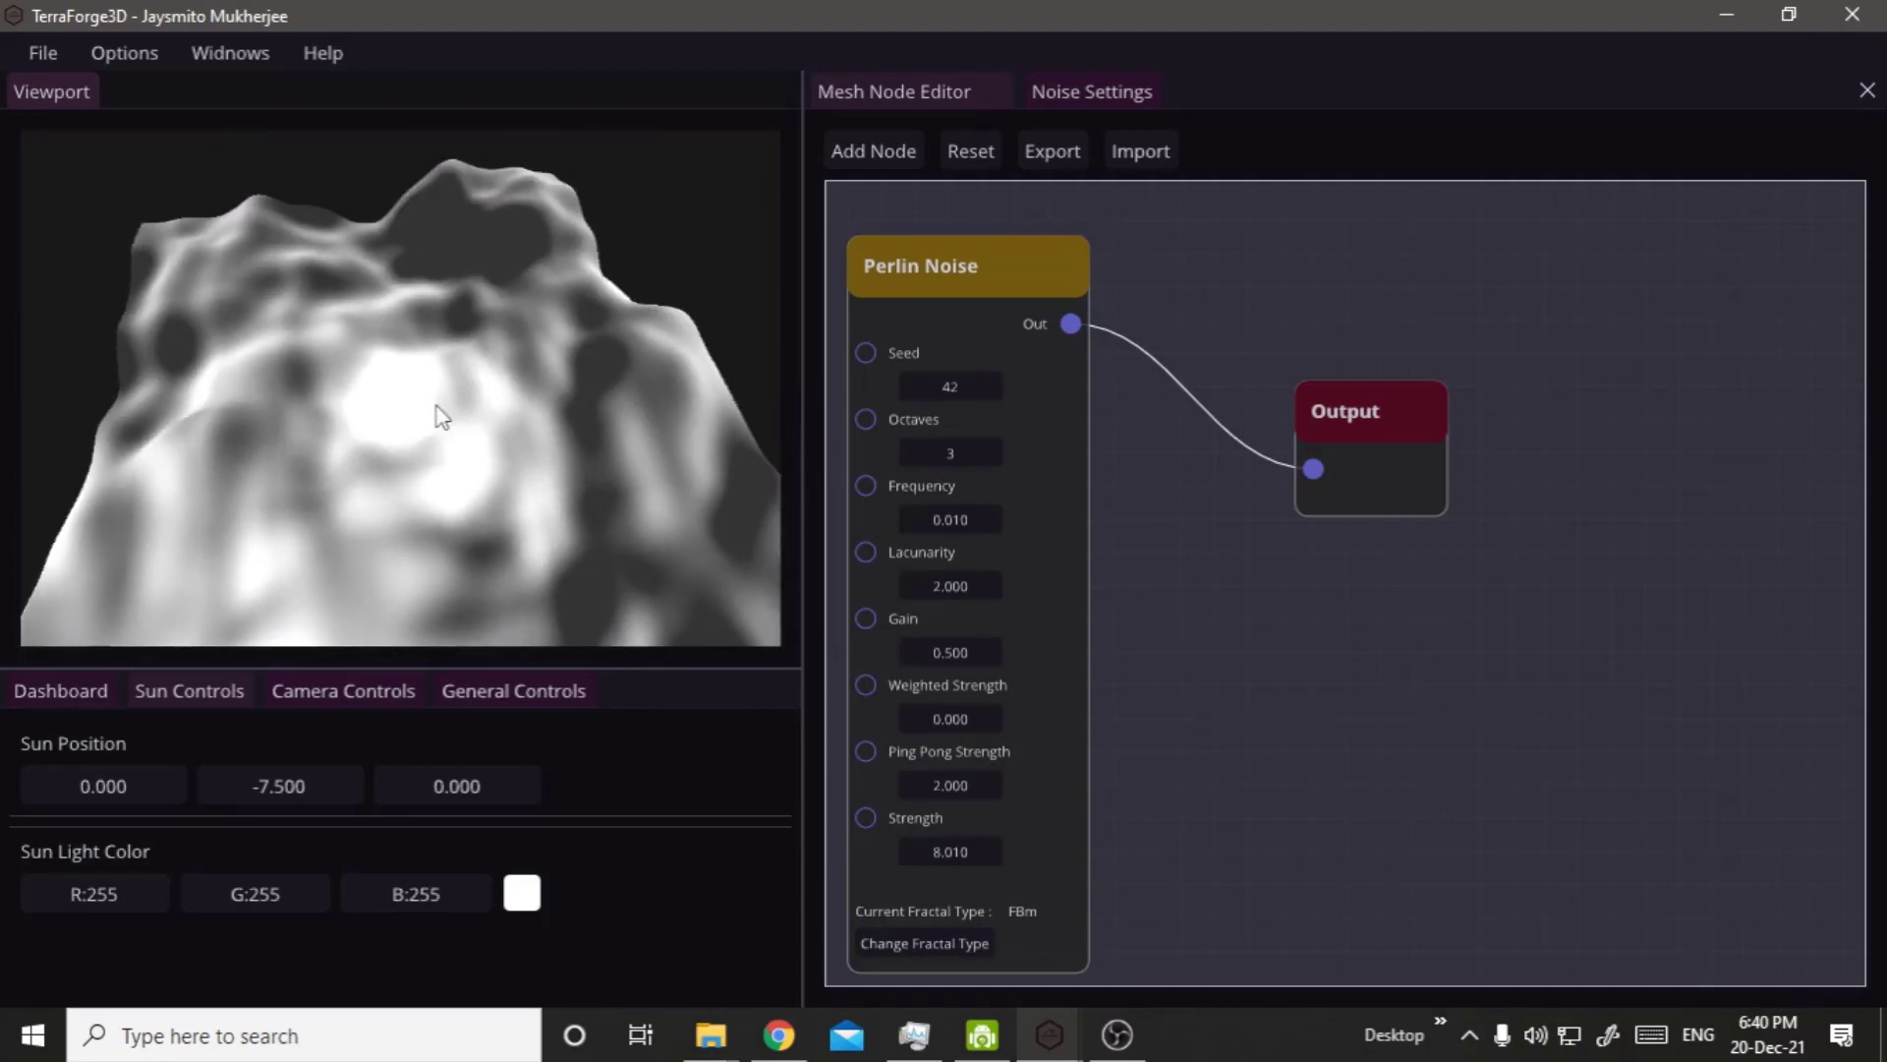
# Set the Perlin Noise node's Octaves to 6 and view the detailed terrain from a lower angle.
pyautogui.doubleClick(972, 452)
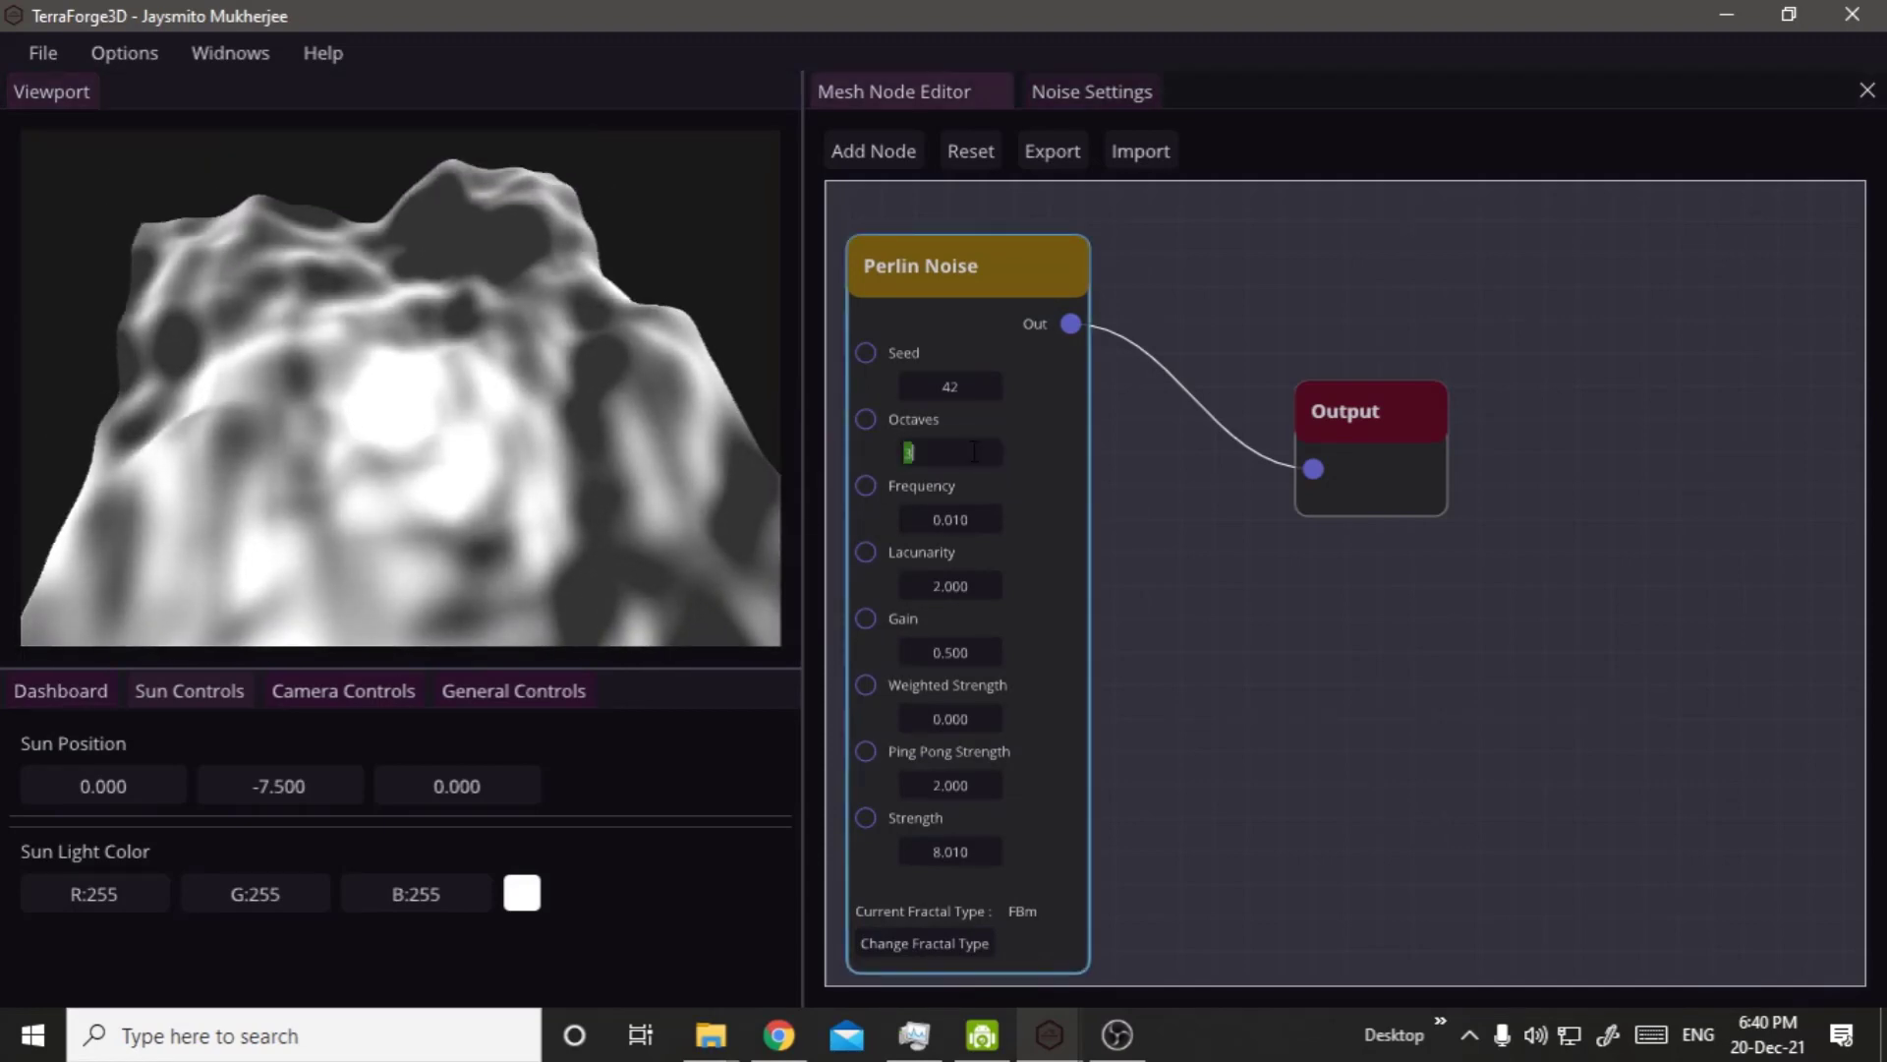
pyautogui.write('6')
pyautogui.press('Return')
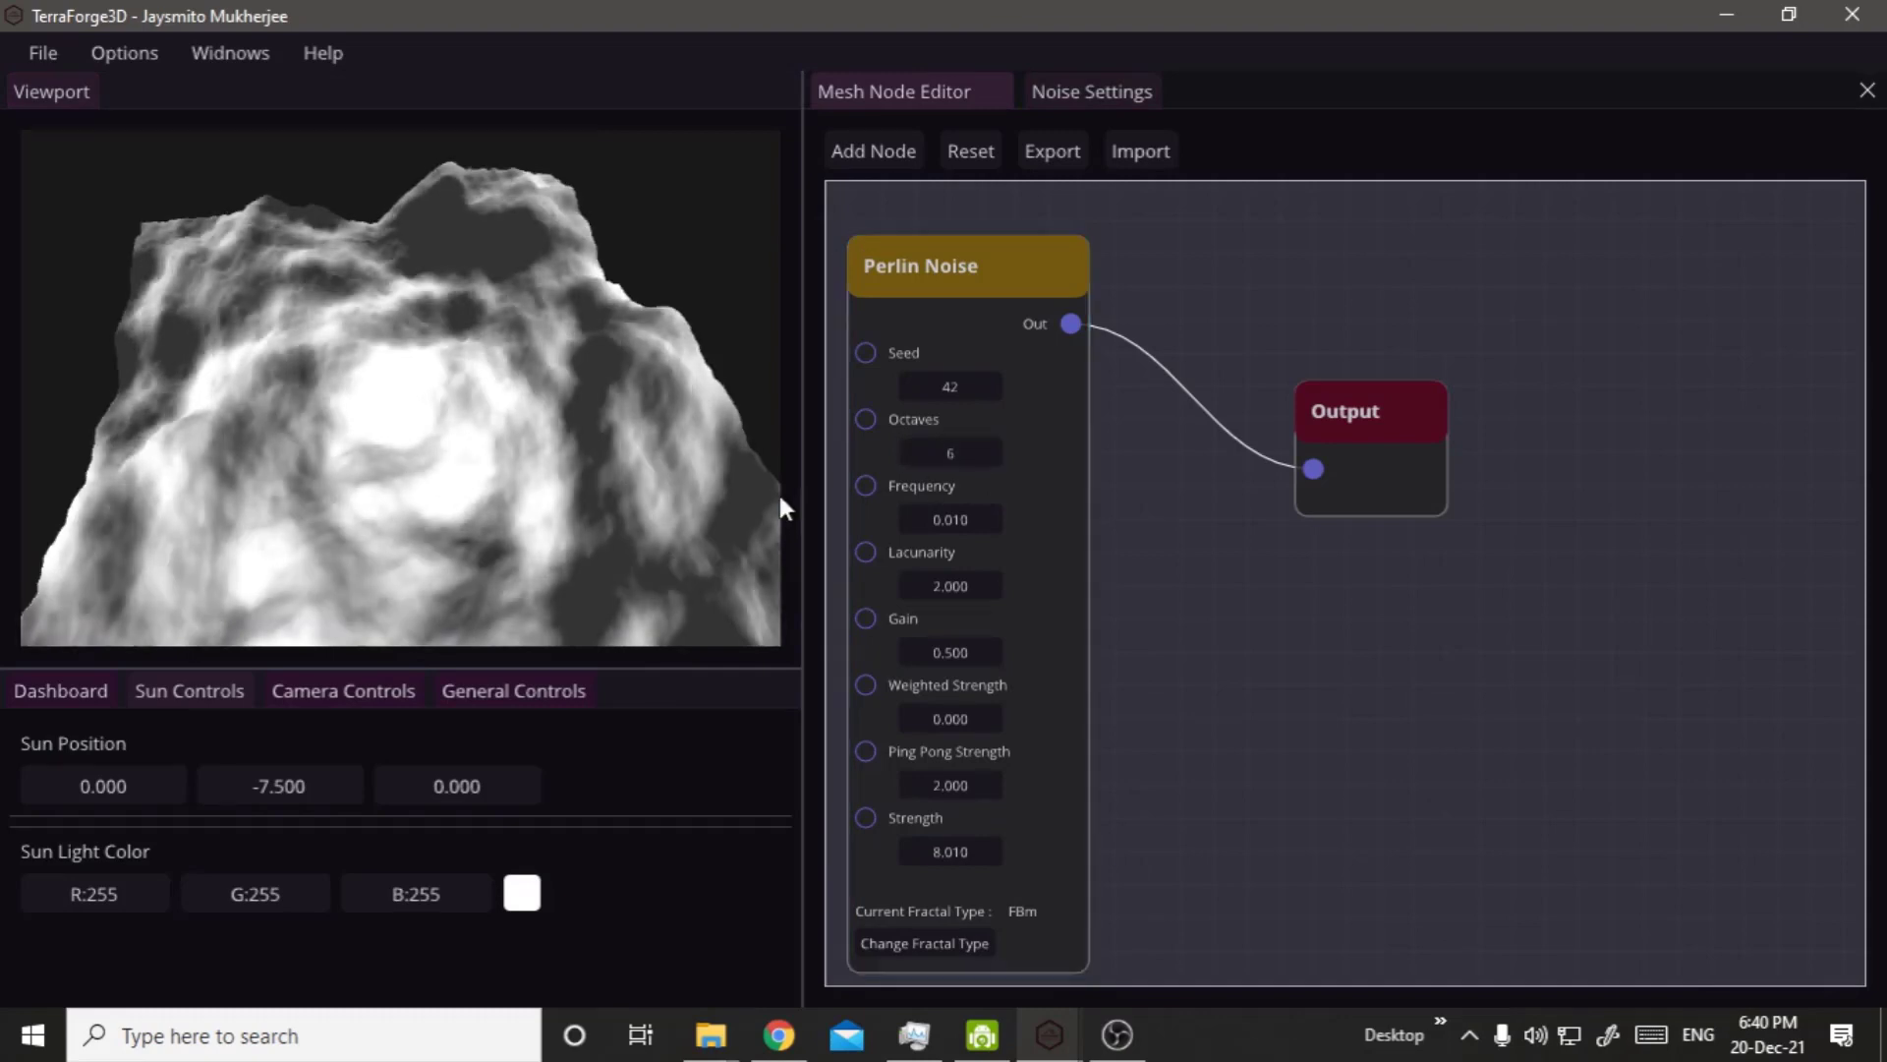
pyautogui.moveTo(534, 521); pyautogui.dragTo(667, 505, button='middle')
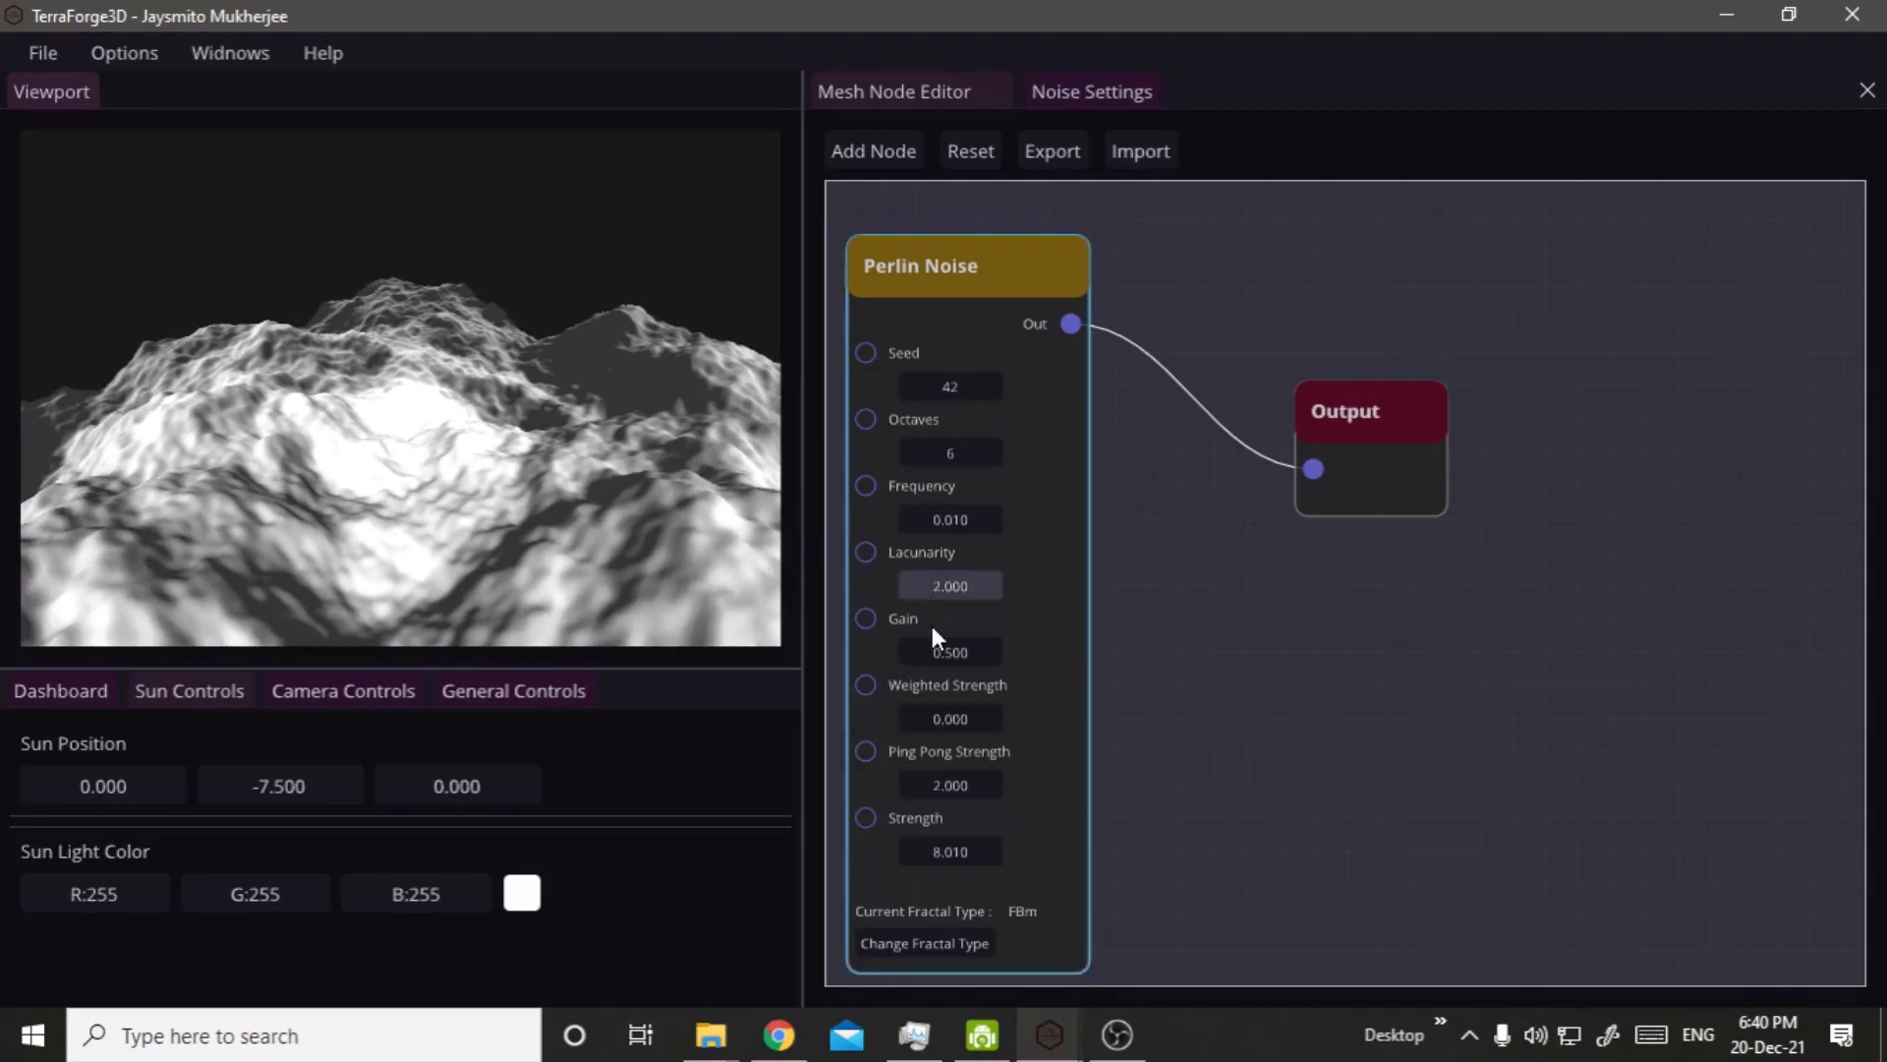
# Move the Output node farther from the Perlin Noise node and place a duplicate Perlin Noise node between them.
pyautogui.moveTo(1278, 619); pyautogui.dragTo(1383, 413, button='right')
pyautogui.moveTo(1459, 277); pyautogui.dragTo(1648, 392)
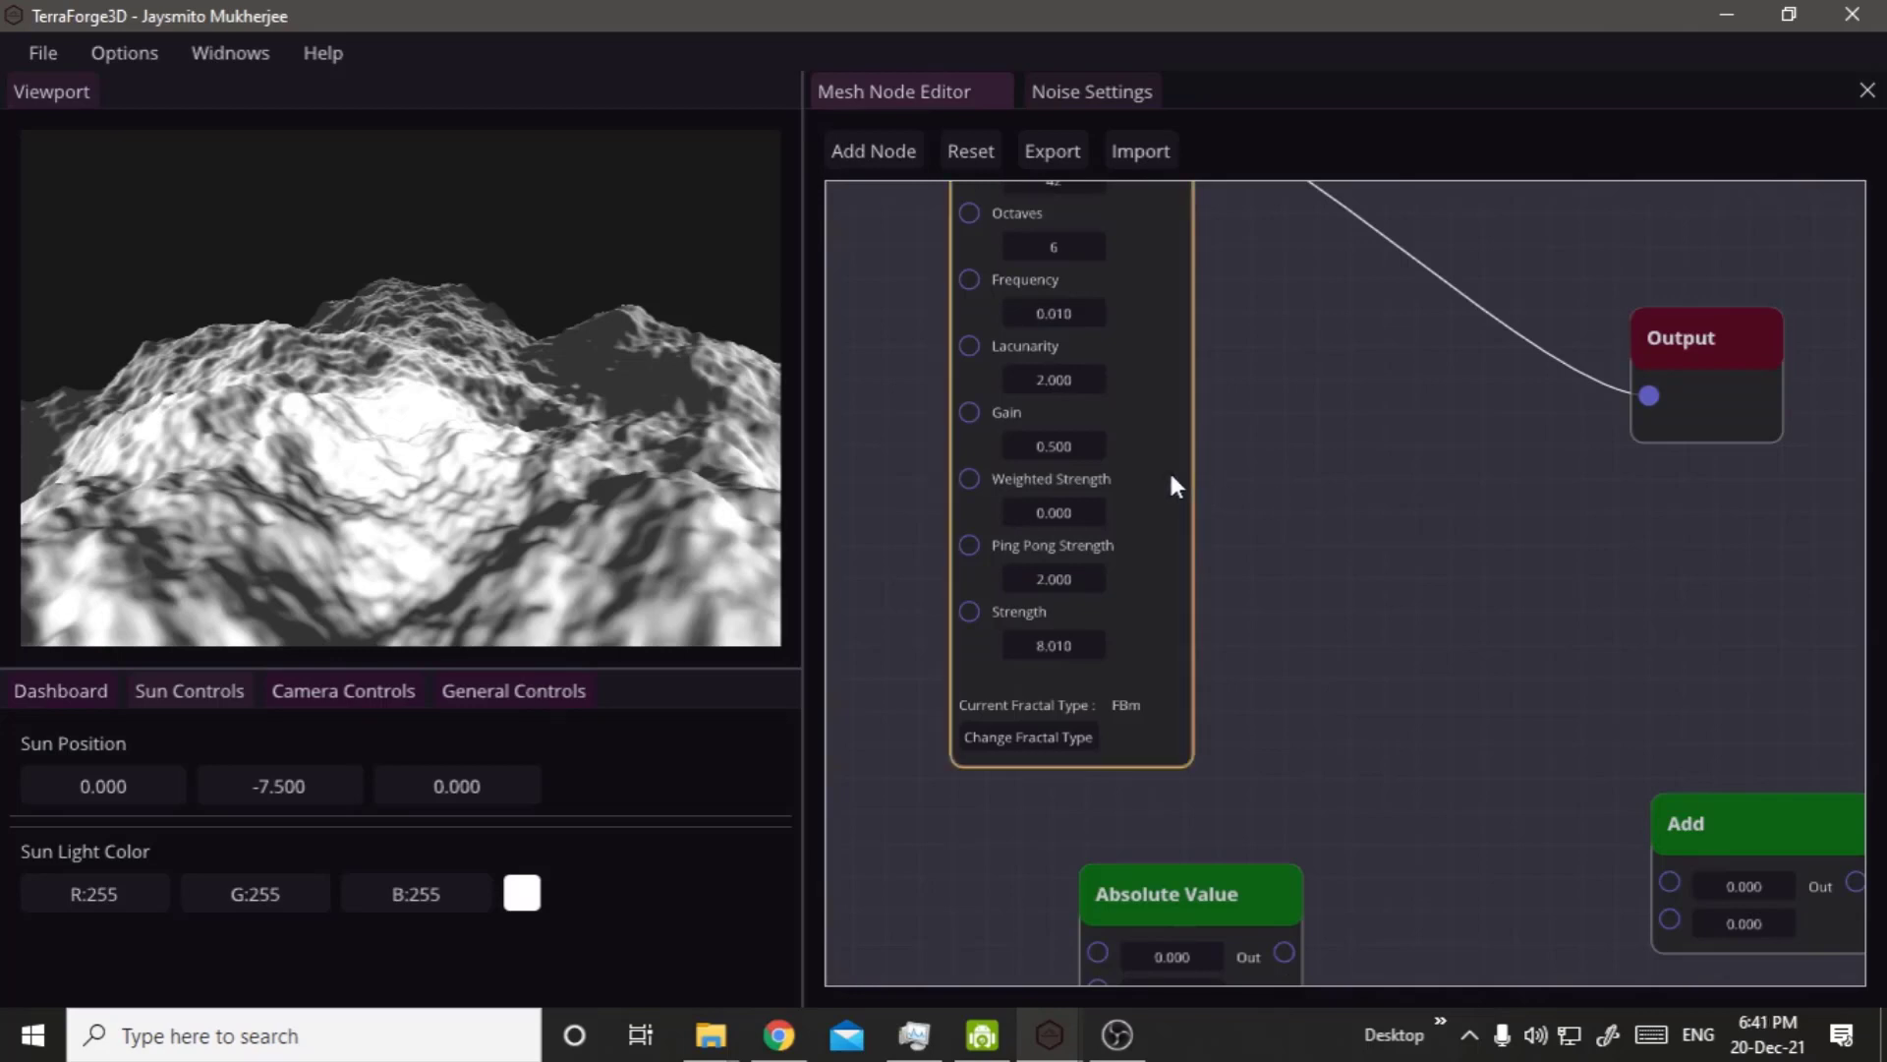
pyautogui.moveTo(1169, 469); pyautogui.dragTo(1467, 834)
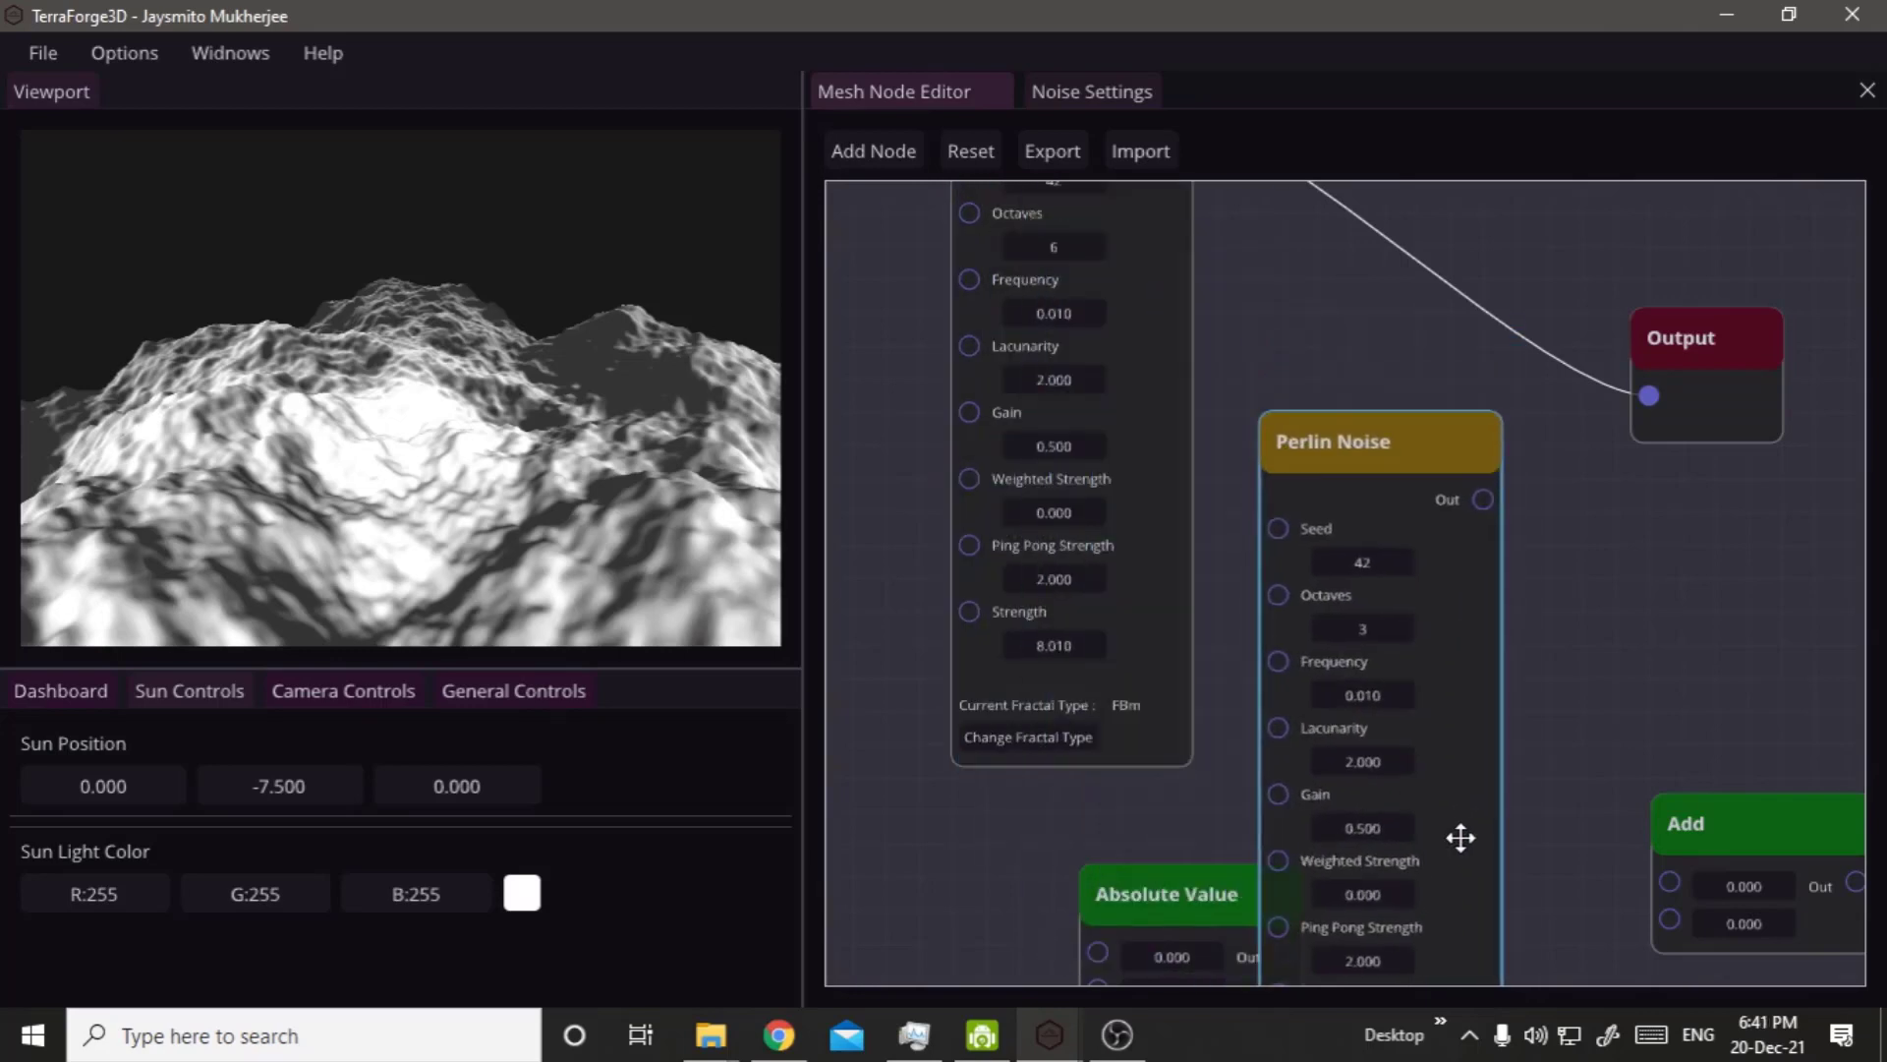
# Duplicate the Add node and place the copy in front of the Output node.
pyautogui.click(1706, 834)
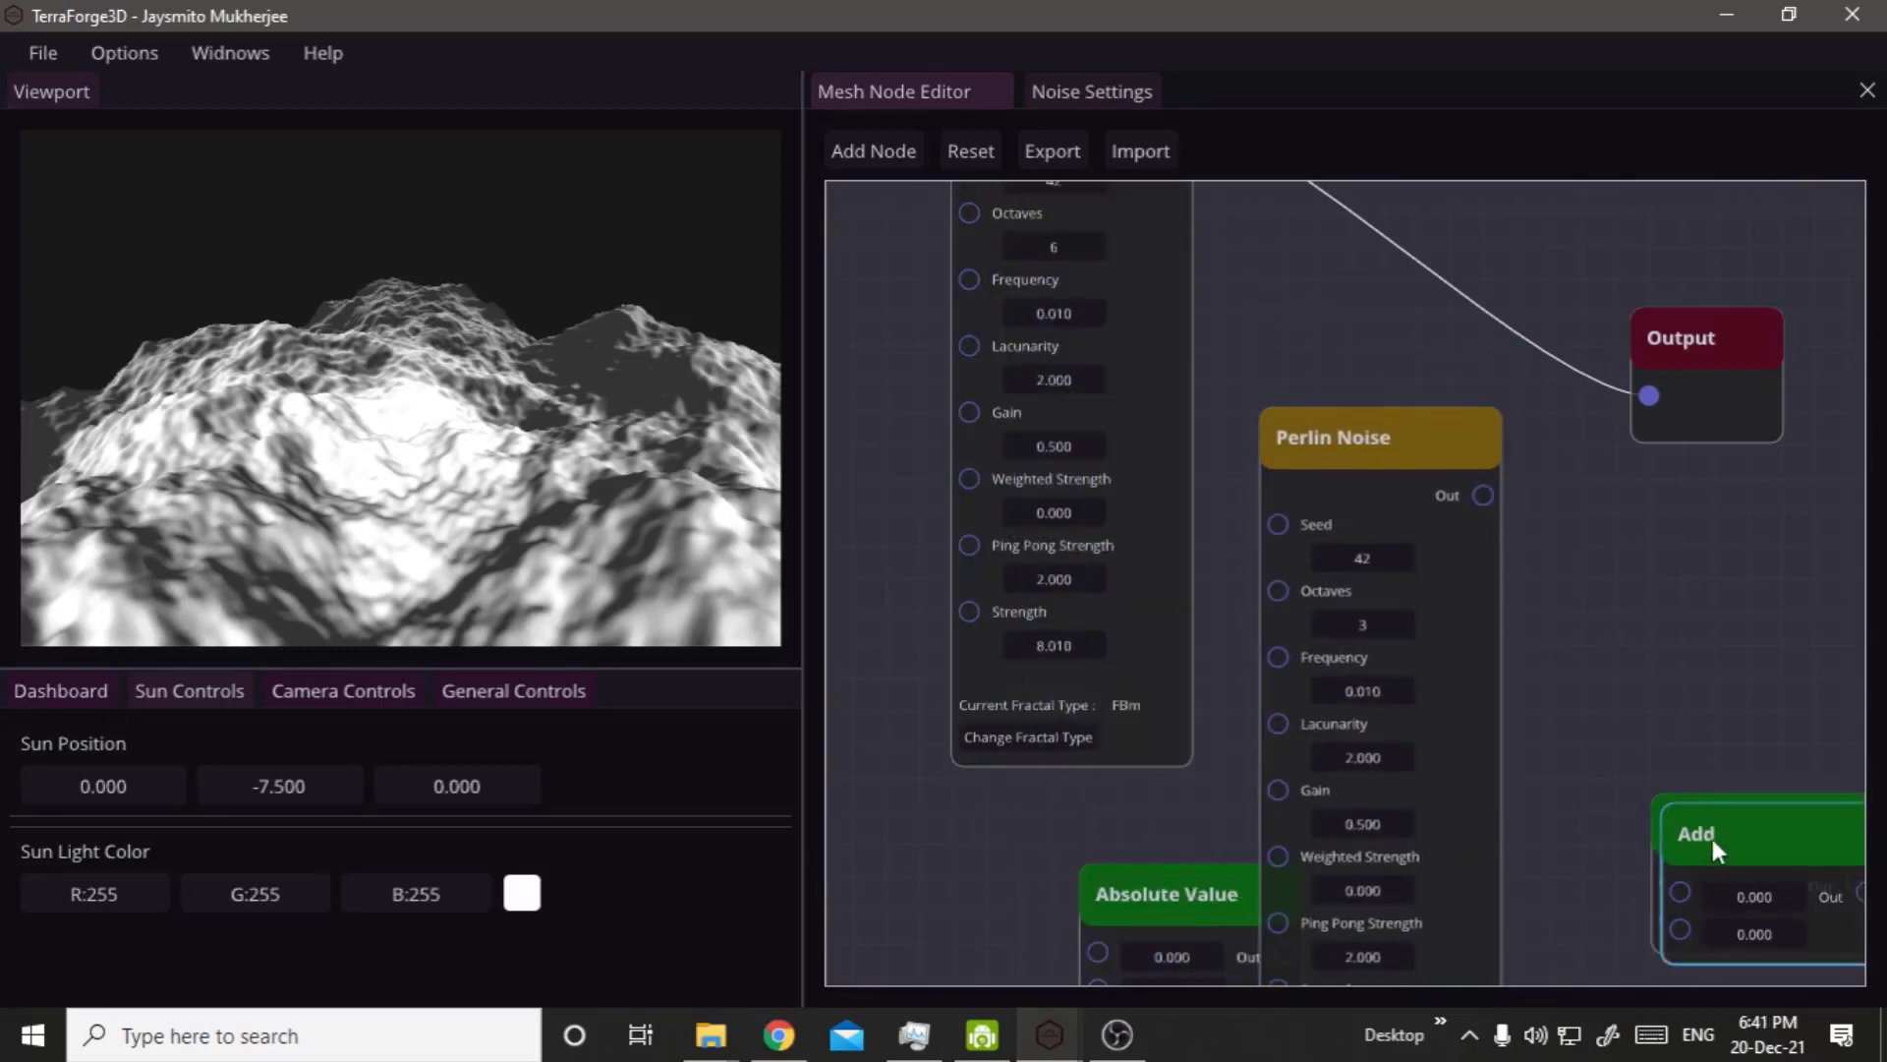
pyautogui.moveTo(1712, 839); pyautogui.dragTo(1502, 303)
pyautogui.moveTo(1659, 700); pyautogui.dragTo(1390, 936, button='middle')
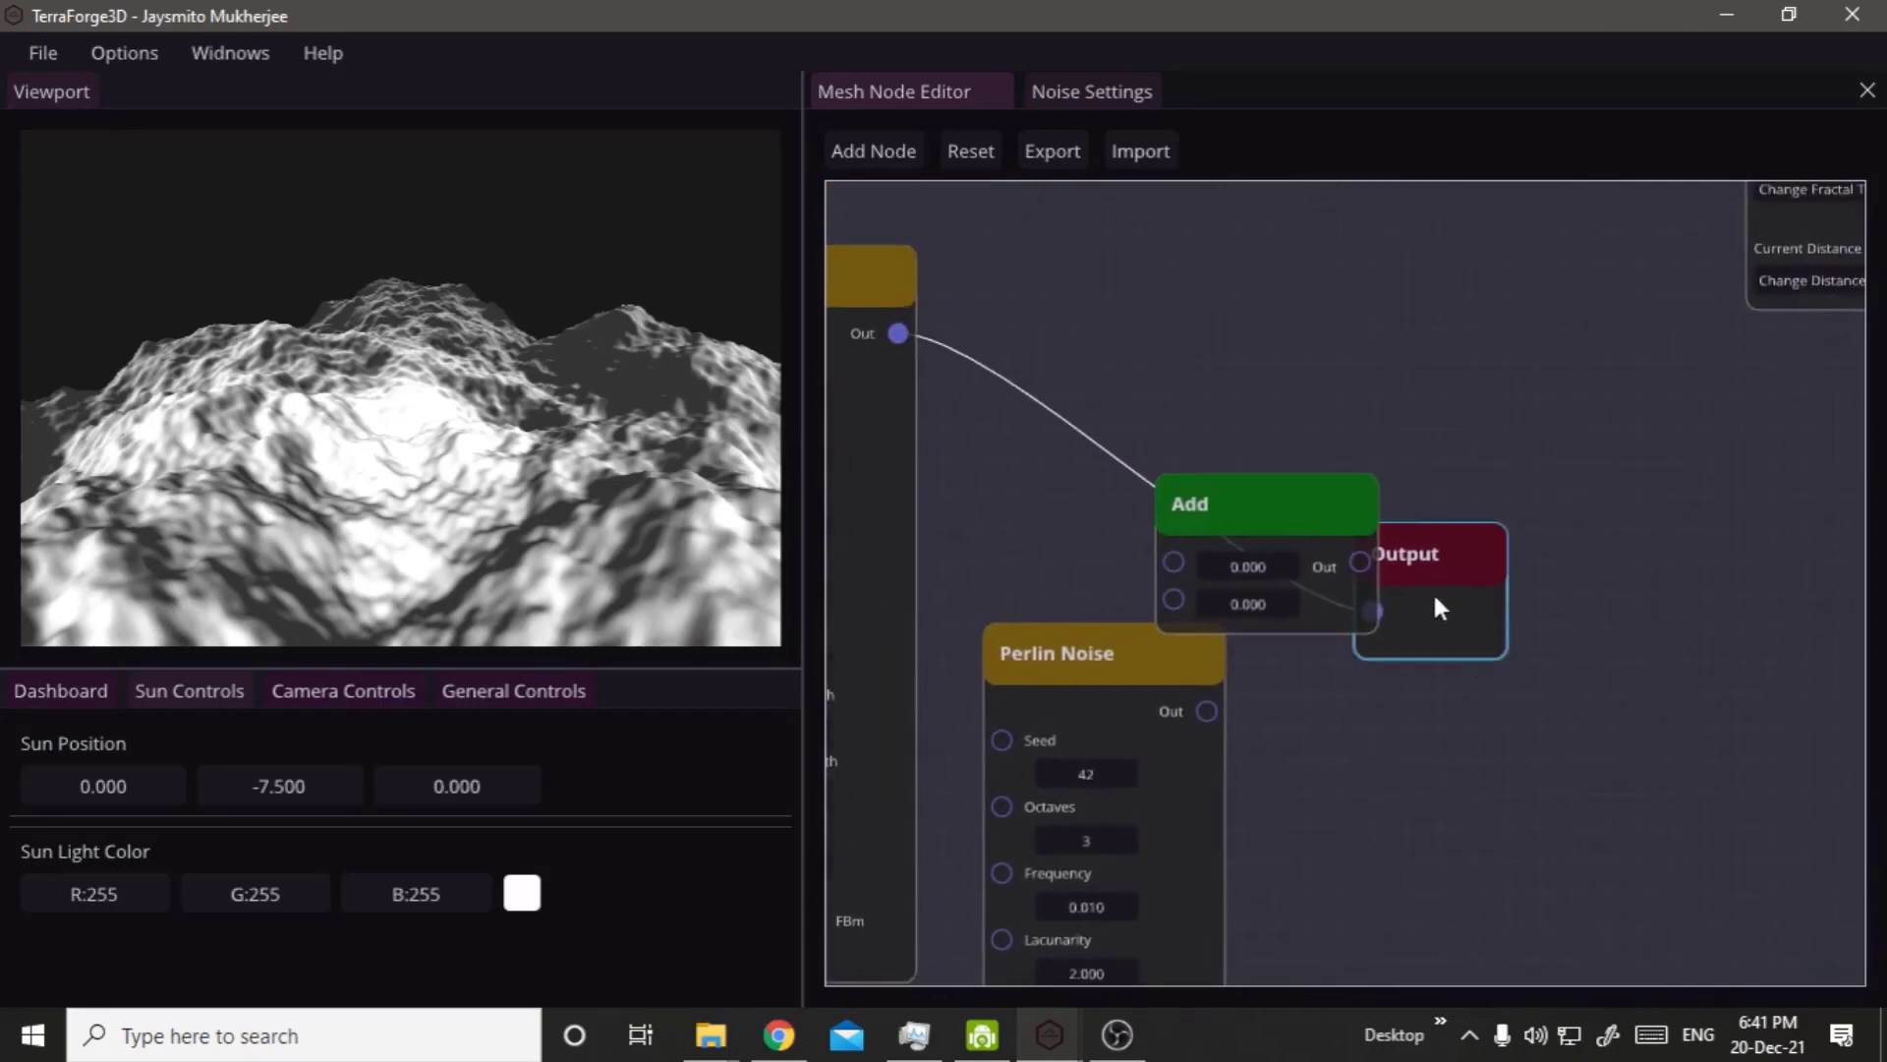
# Connect the two Perlin Noise outputs to the Add node's Input 1 and Input 2, and its output to the Output node.
pyautogui.moveTo(1432, 602); pyautogui.dragTo(1174, 561)
pyautogui.moveTo(1301, 561); pyautogui.dragTo(1539, 478)
pyautogui.moveTo(1211, 534); pyautogui.dragTo(1343, 447)
pyautogui.moveTo(1201, 717)
pyautogui.mouseDown()
pyautogui.moveTo(1307, 498)
pyautogui.moveTo(1207, 708)
pyautogui.mouseUp()
pyautogui.rightClick(1278, 737)
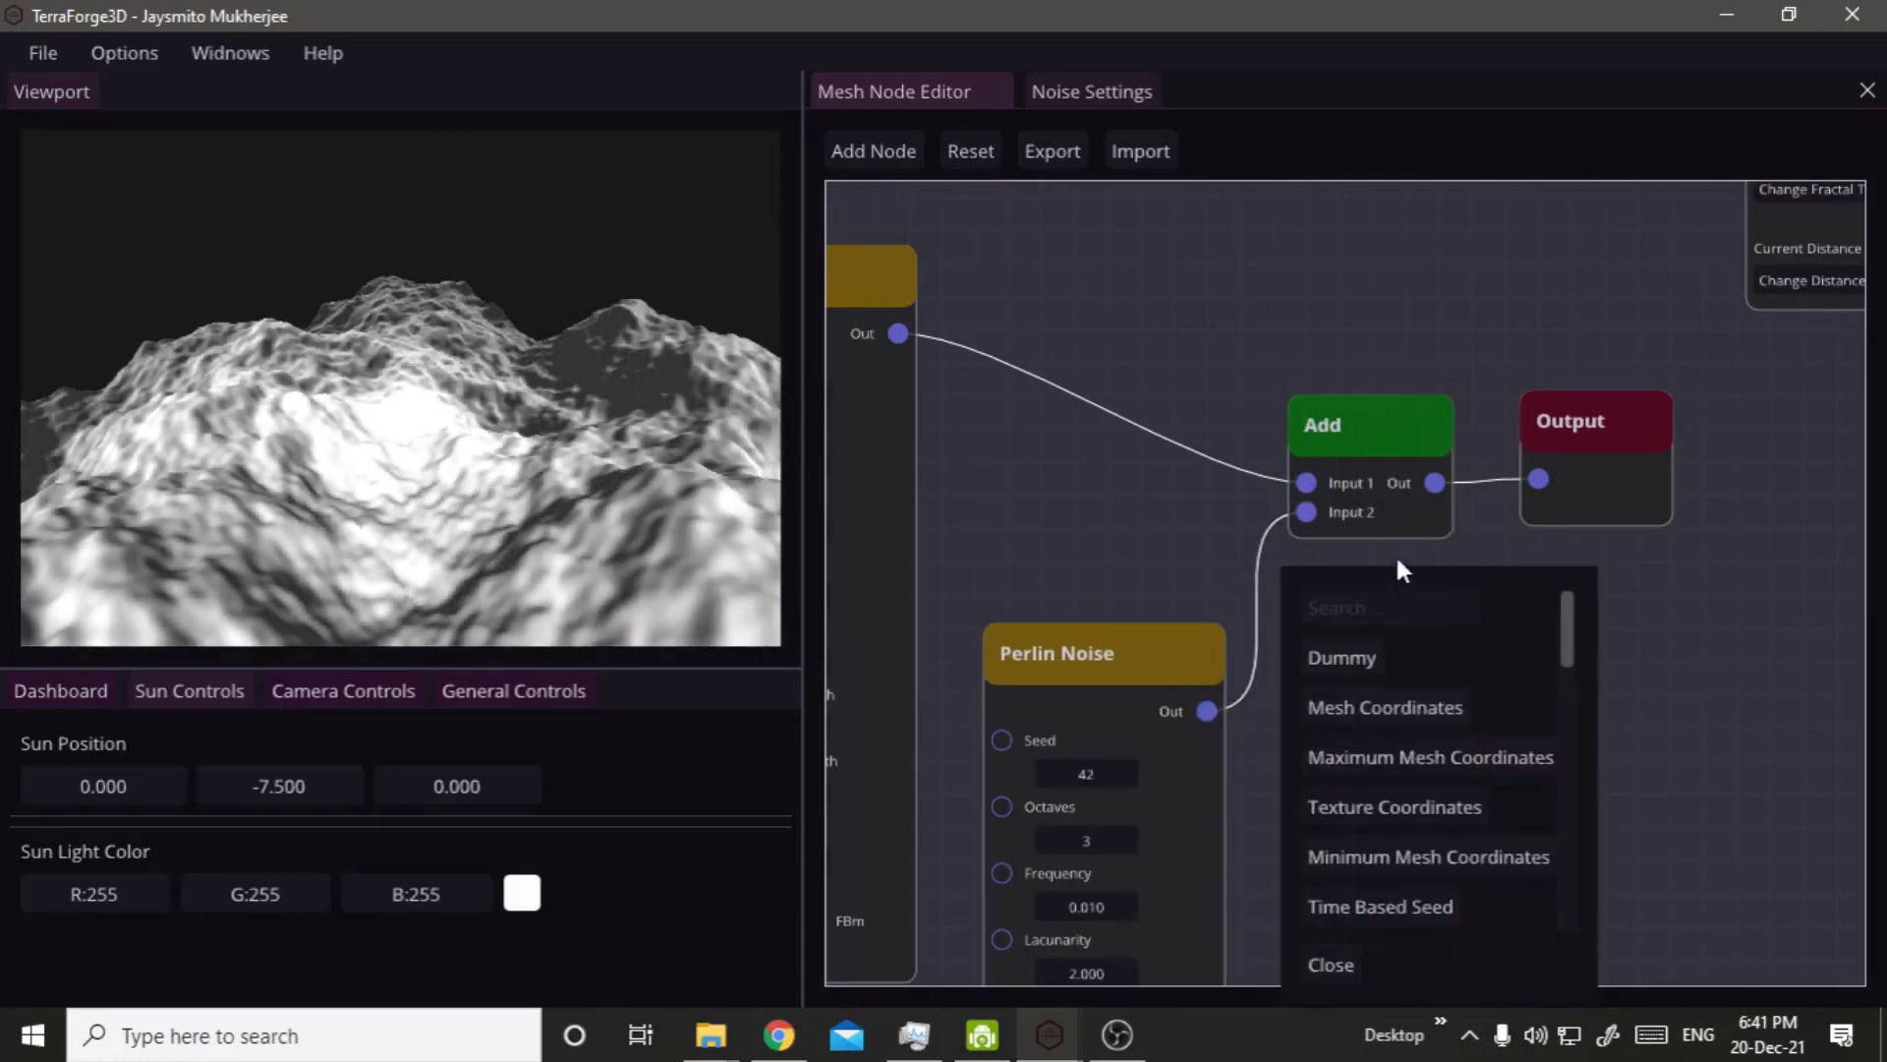
pyautogui.click(1152, 547)
# Move the Absolute Value node clear of the second Perlin Noise node, and set that noise node's Strength to 4.42.
pyautogui.moveTo(1152, 547); pyautogui.dragTo(1363, 265, button='middle')
pyautogui.moveTo(1471, 212); pyautogui.dragTo(1501, 205, button='right')
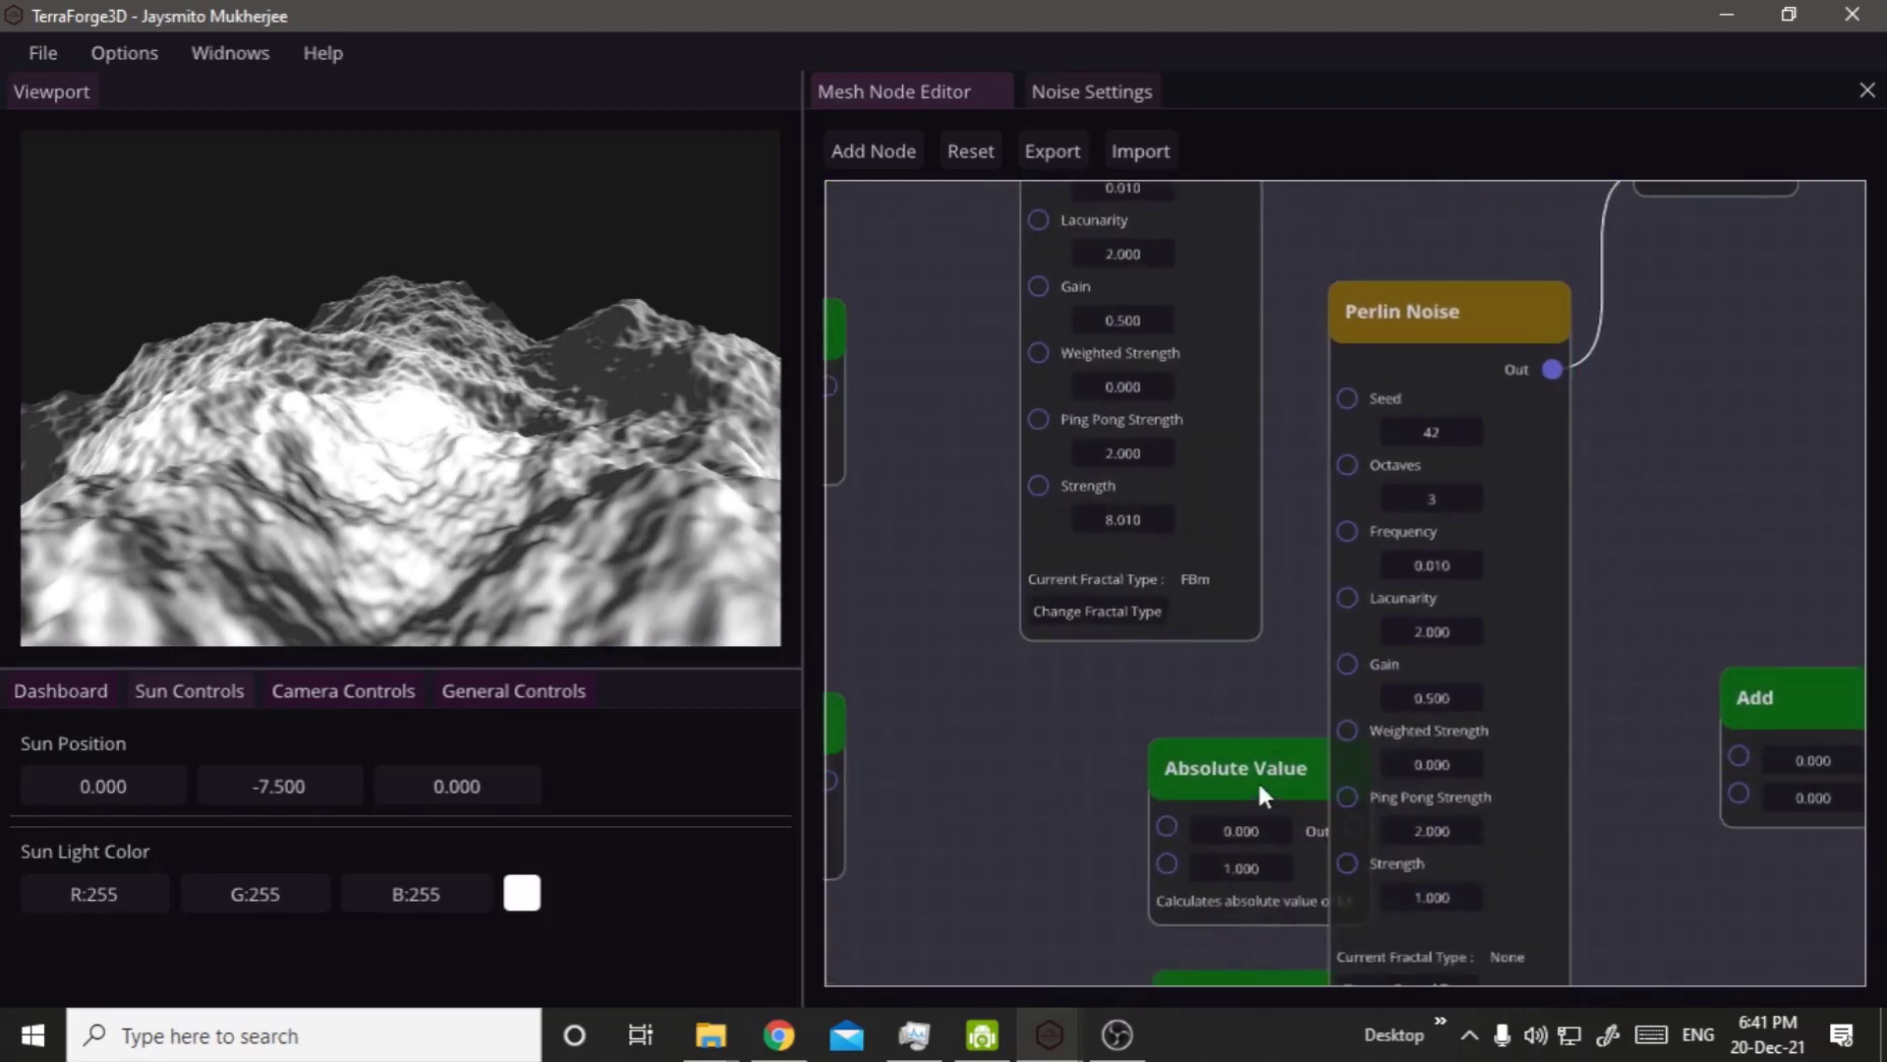
pyautogui.moveTo(1200, 757); pyautogui.dragTo(1136, 867)
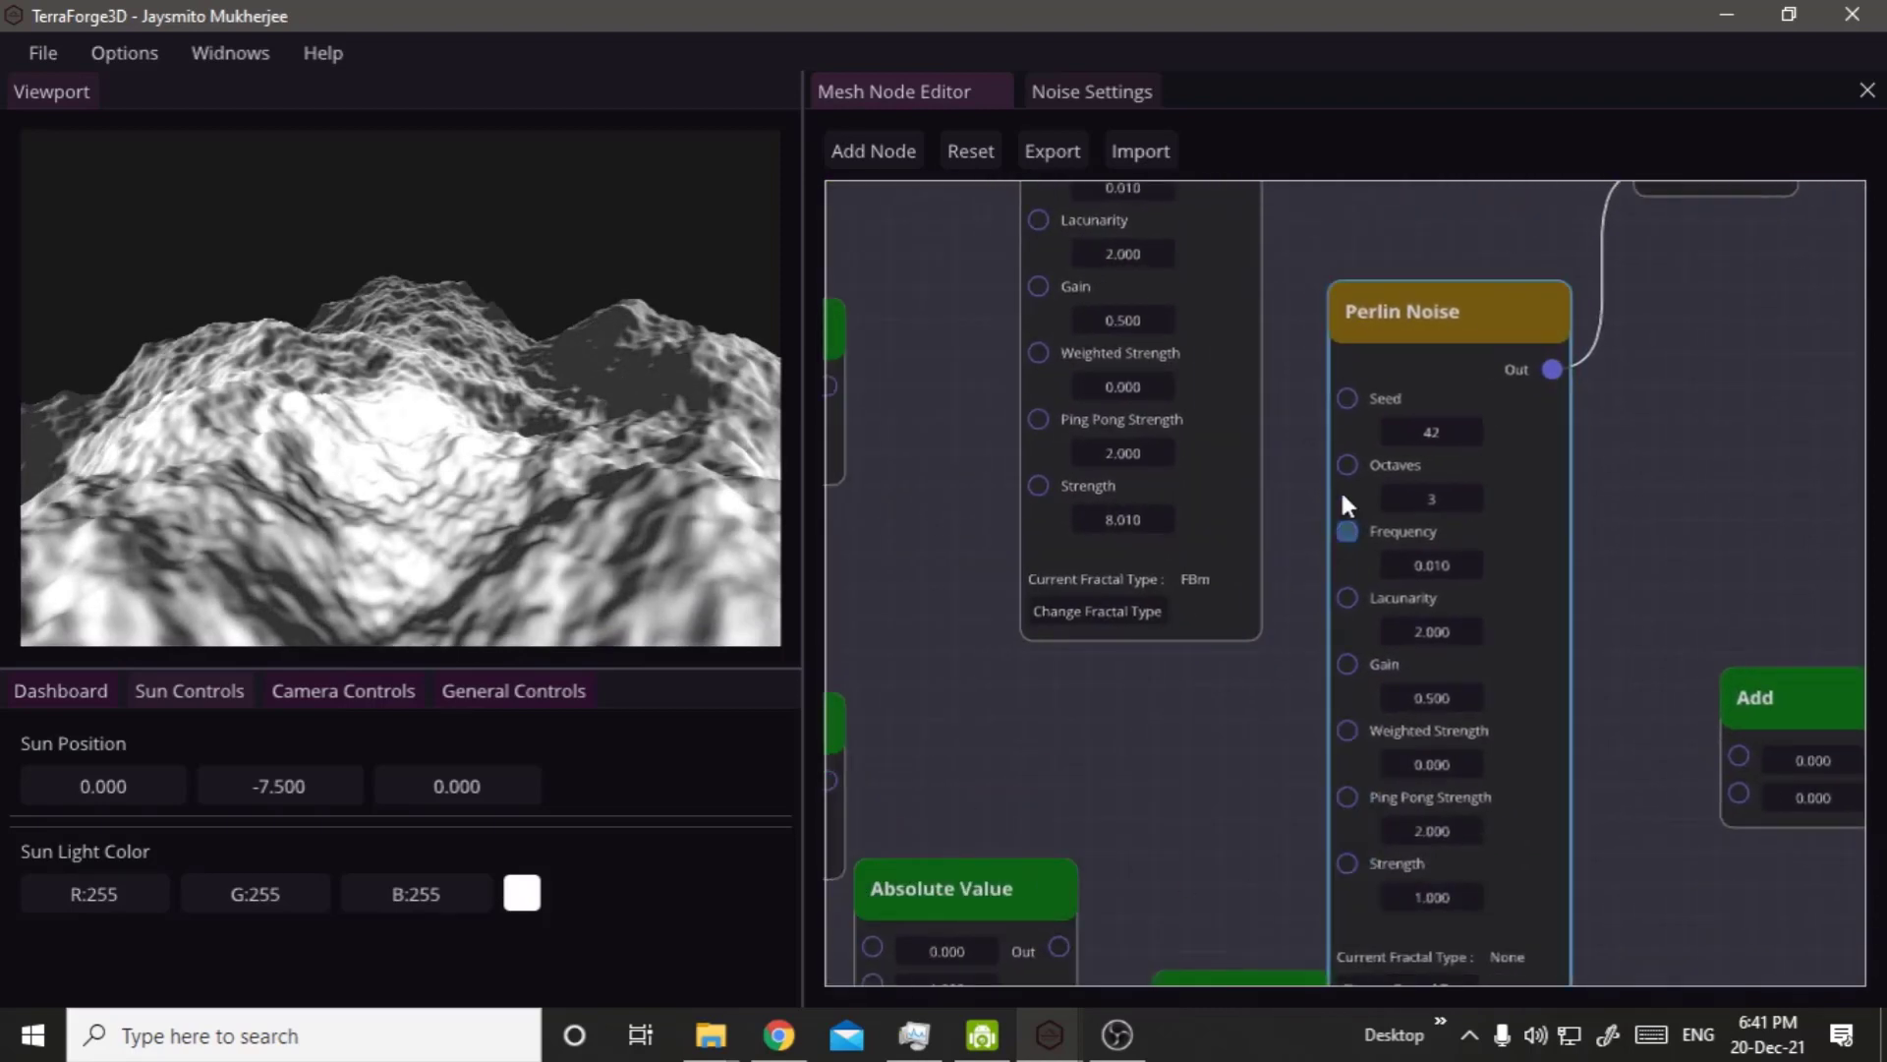
pyautogui.moveTo(1409, 315); pyautogui.dragTo(1412, 194)
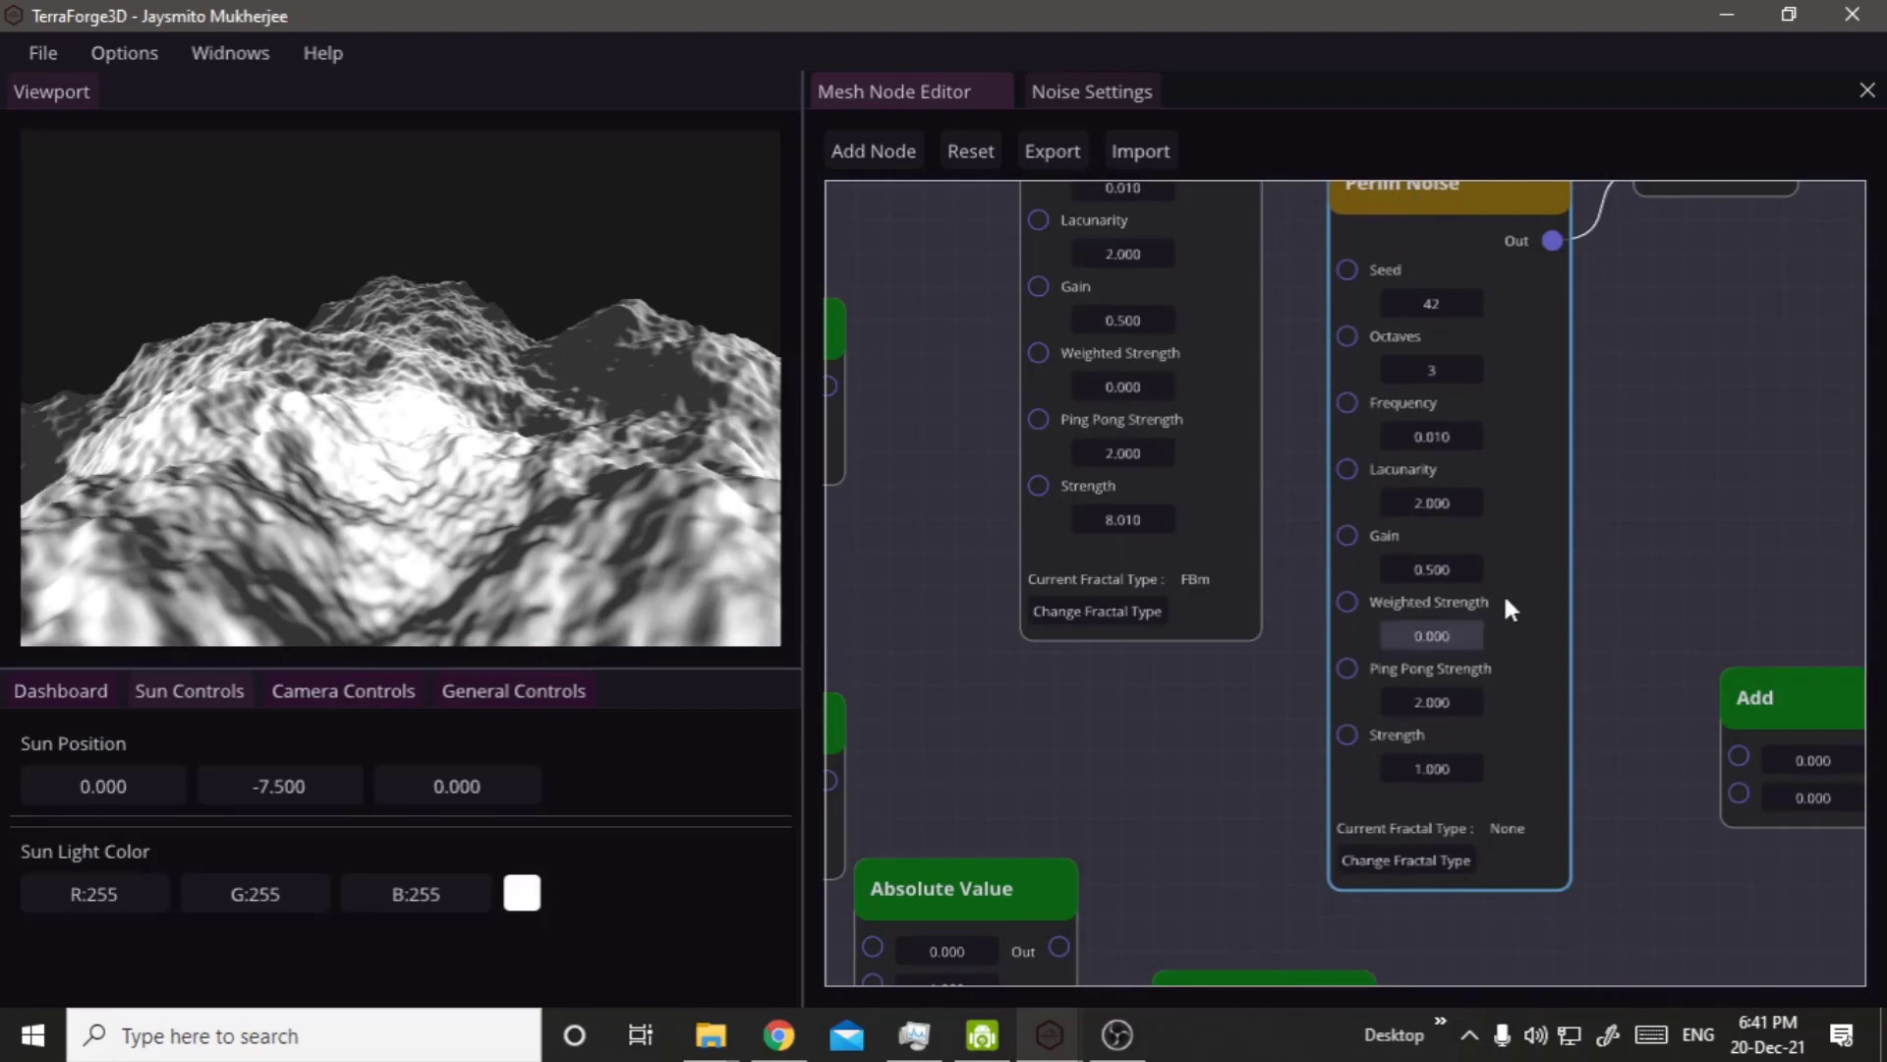
pyautogui.moveTo(1413, 765); pyautogui.dragTo(1609, 785)
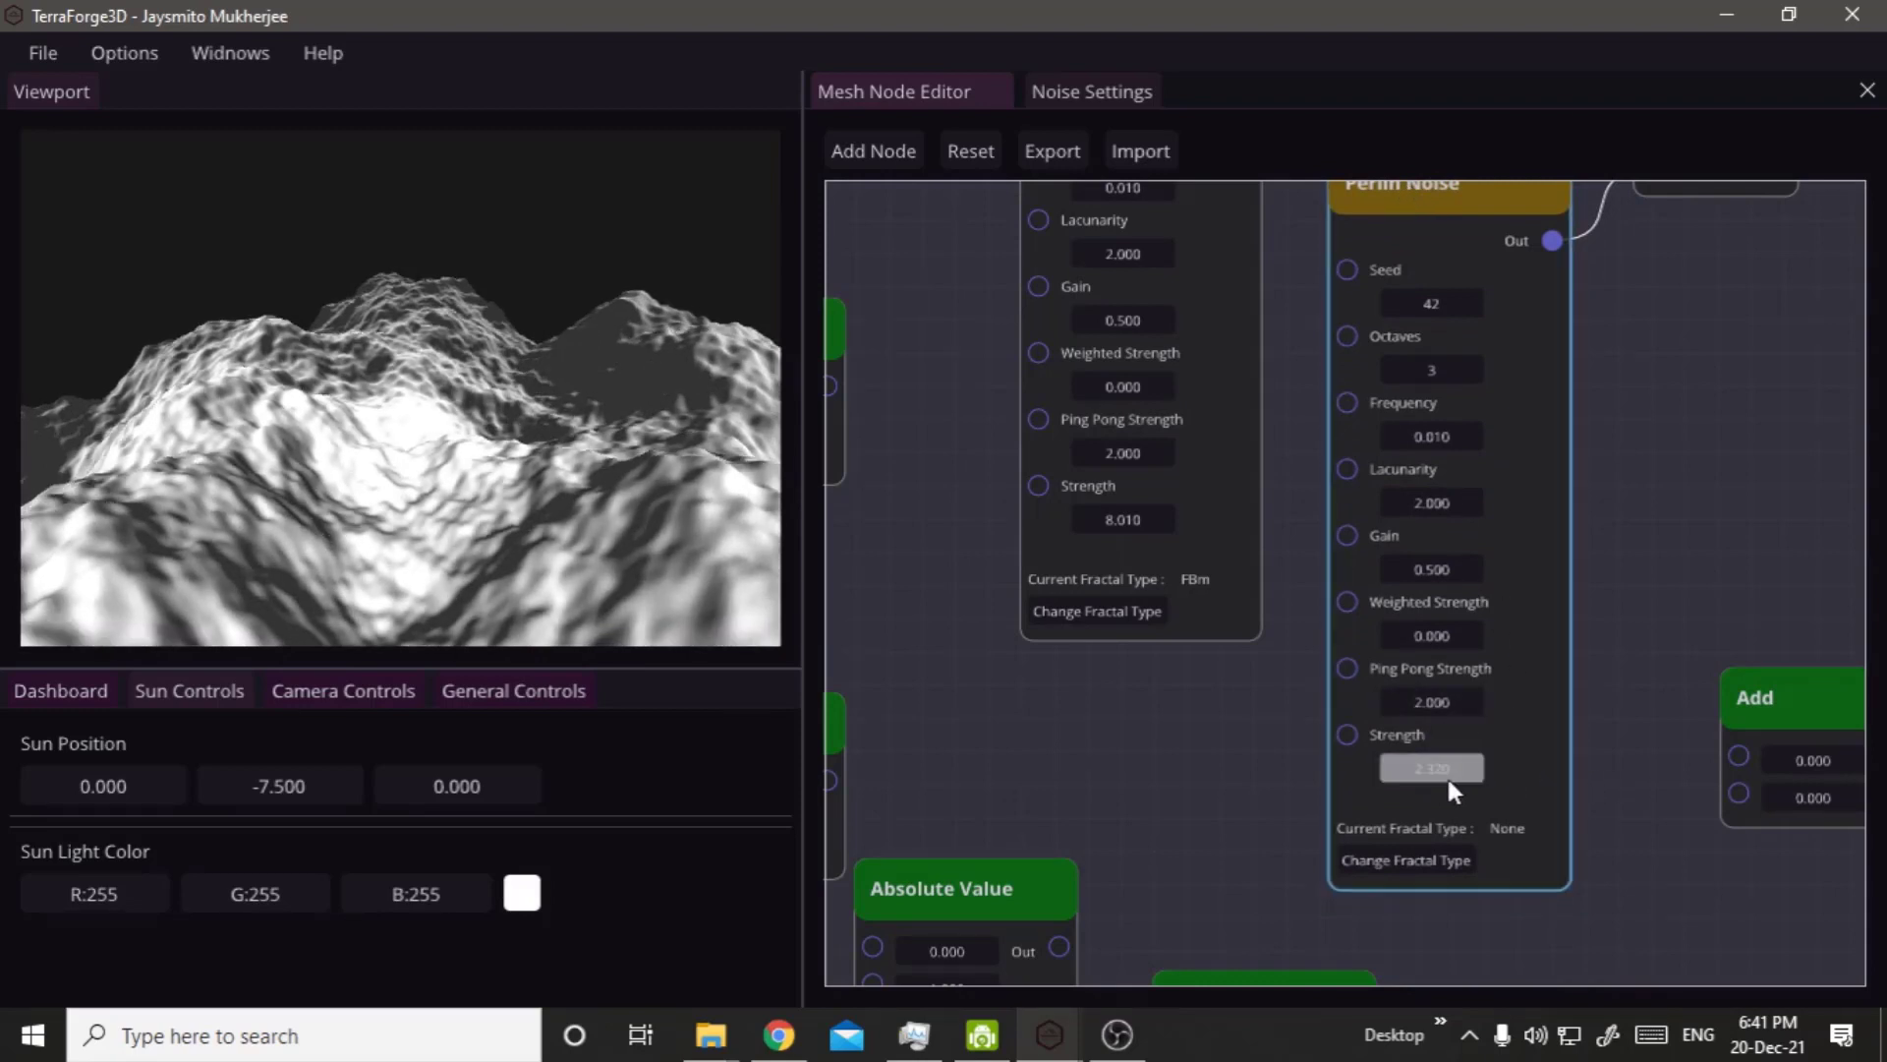
pyautogui.moveTo(1448, 782); pyautogui.dragTo(1695, 787)
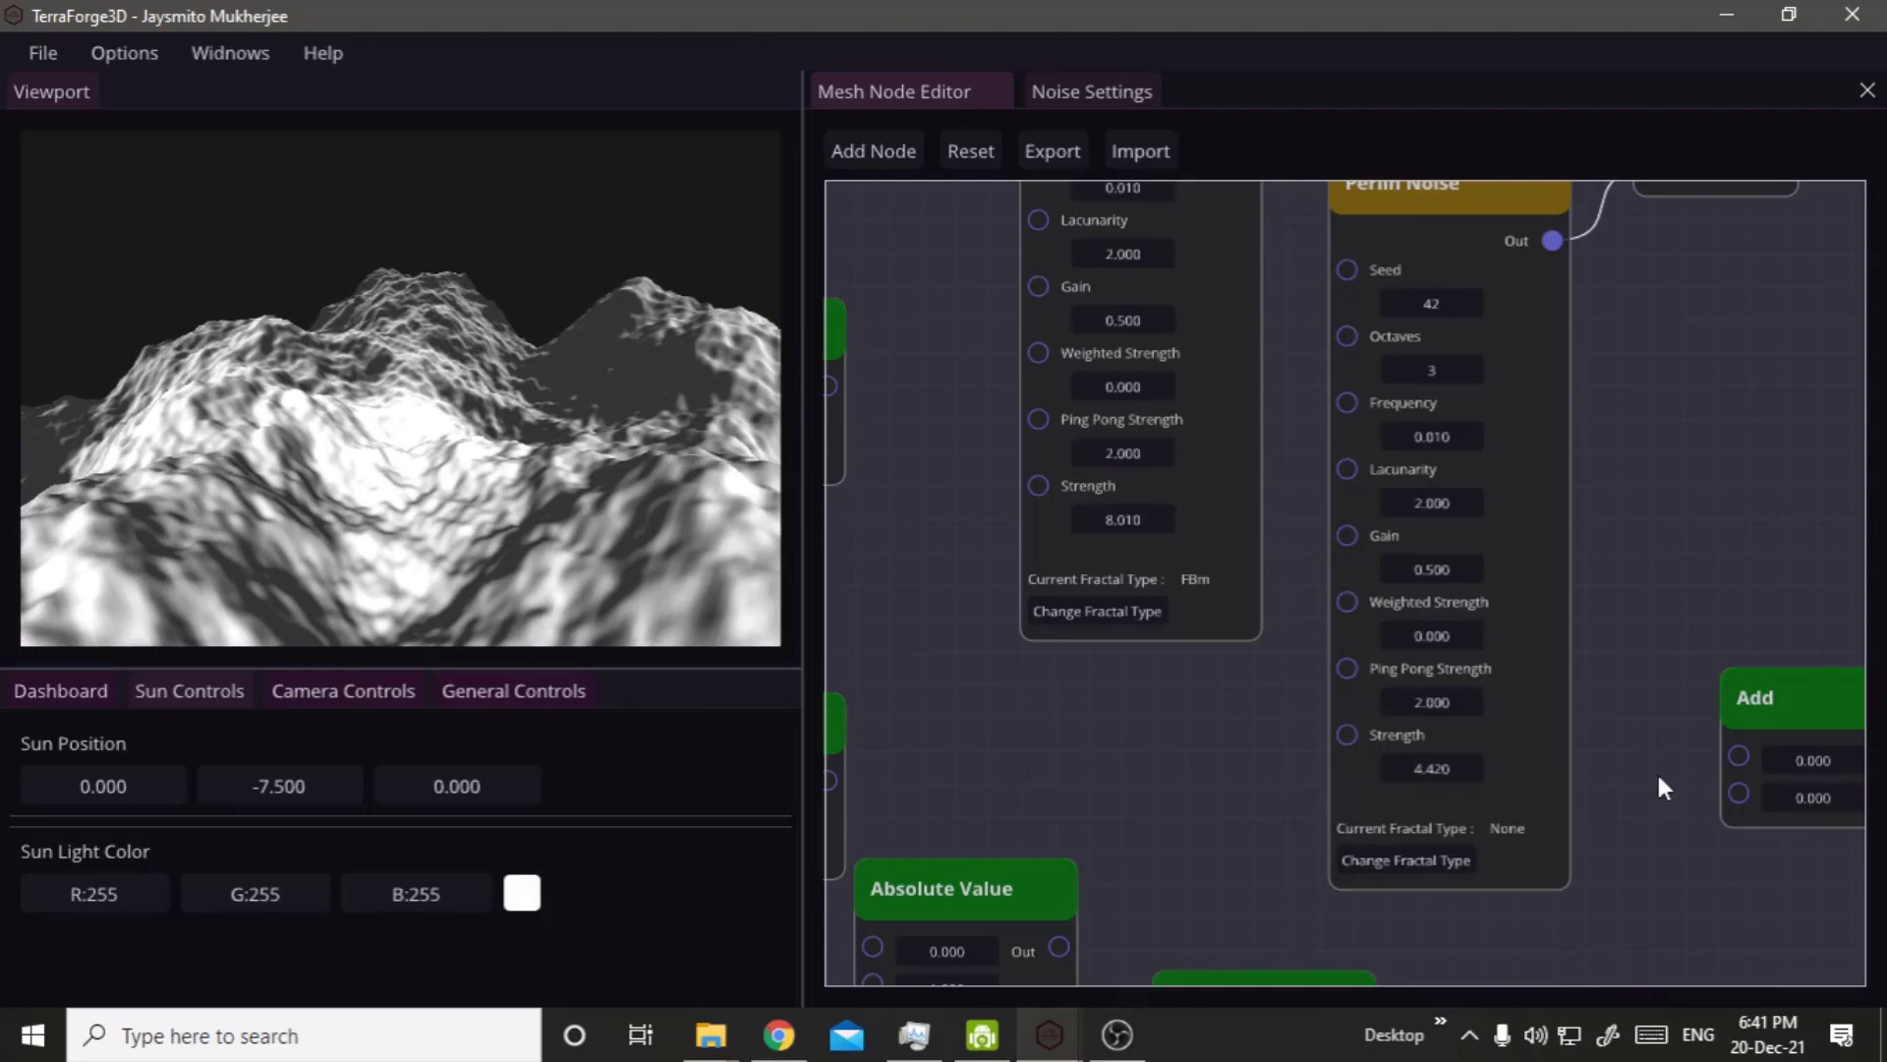
# Disconnect the six-octave Perlin Noise node from Input 1 of the Add node feeding the Output node, and view the terrain.
pyautogui.rightClick(1623, 467)
pyautogui.moveTo(1767, 324); pyautogui.dragTo(1597, 509, button='right')
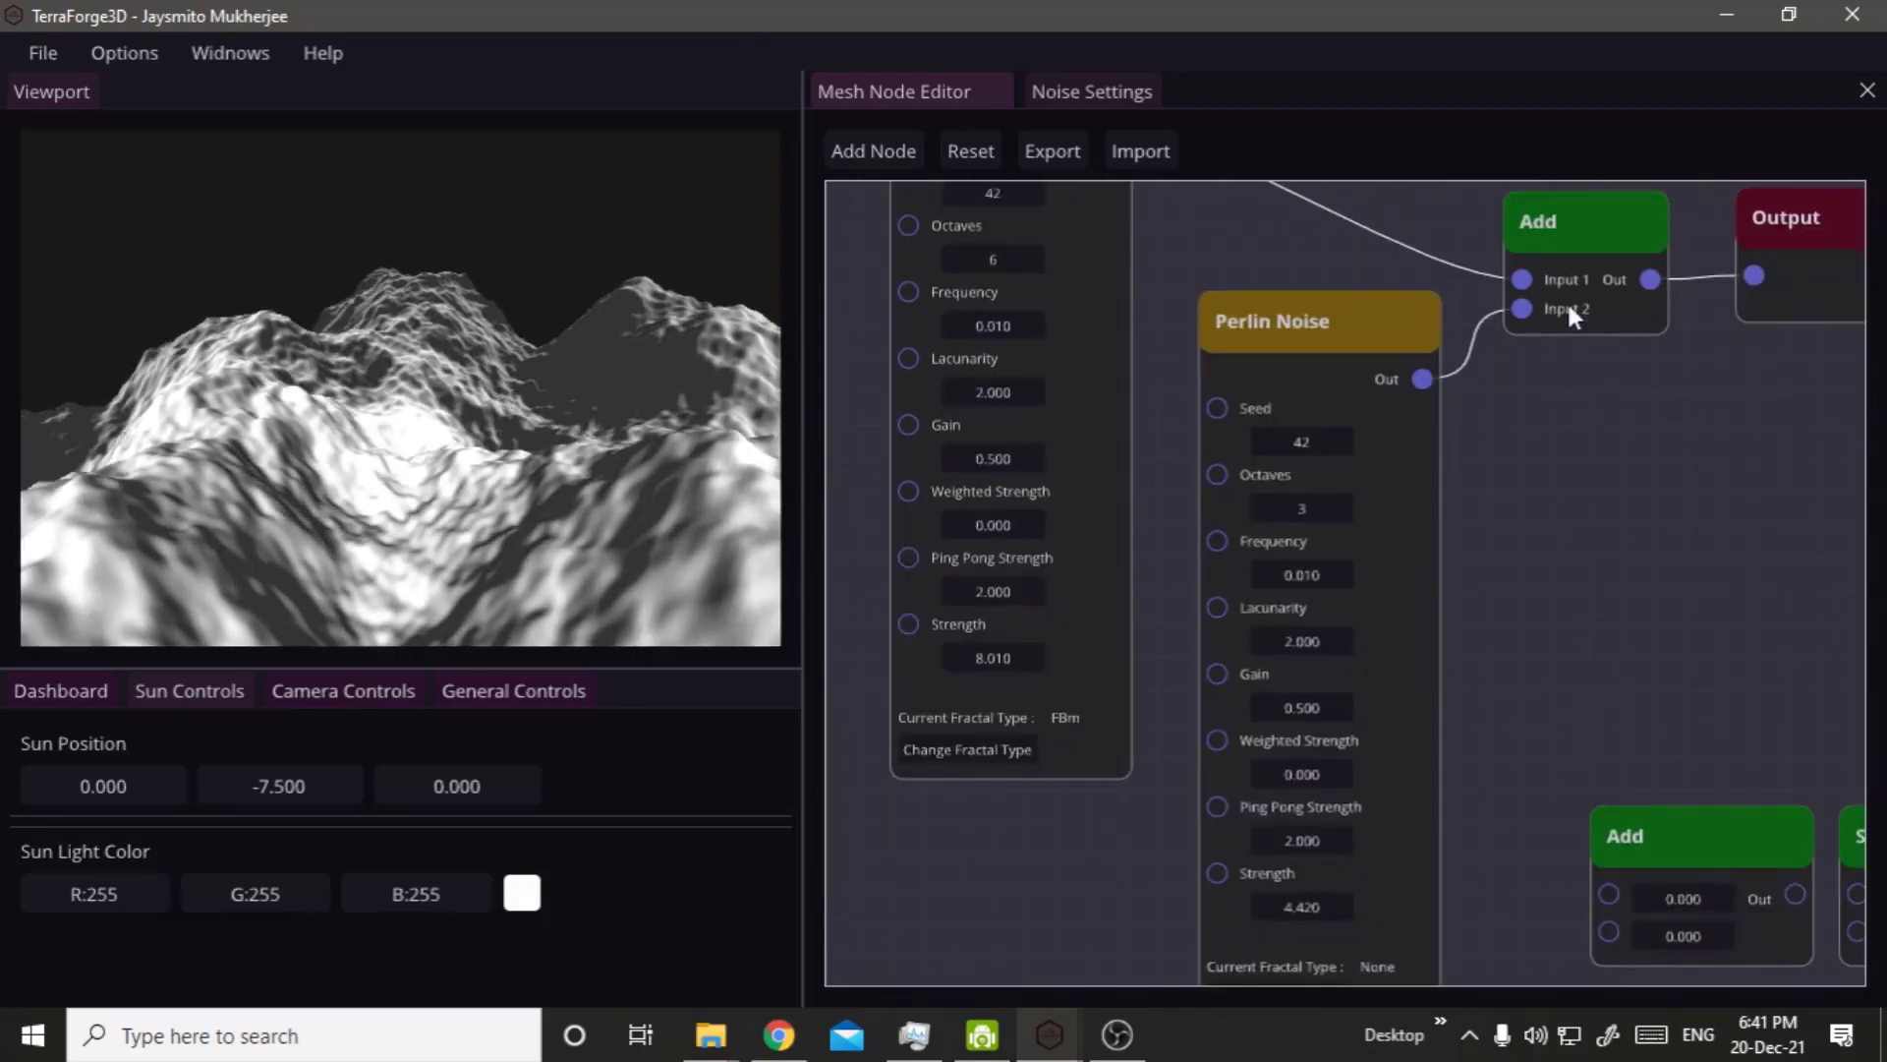
pyautogui.moveTo(1524, 279); pyautogui.dragTo(1194, 303)
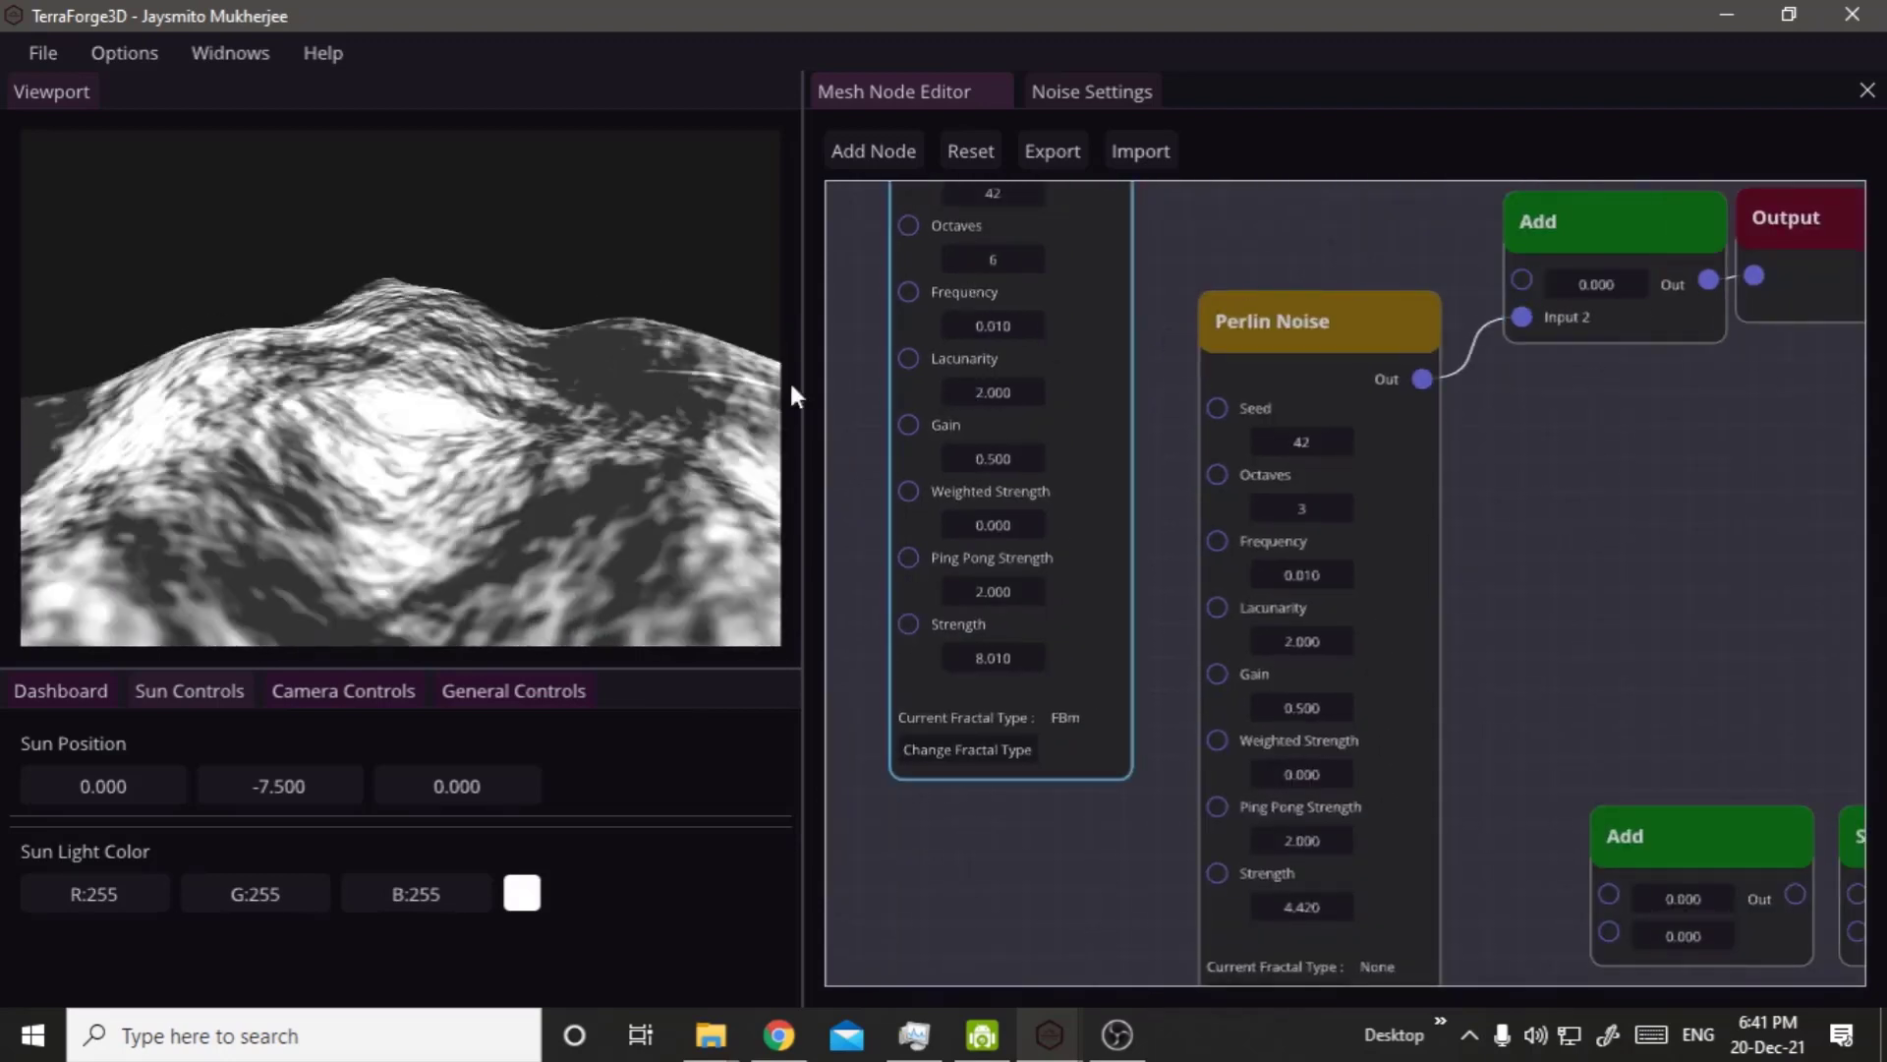
pyautogui.rightClick(657, 439)
pyautogui.moveTo(560, 582); pyautogui.dragTo(424, 604, button='right')
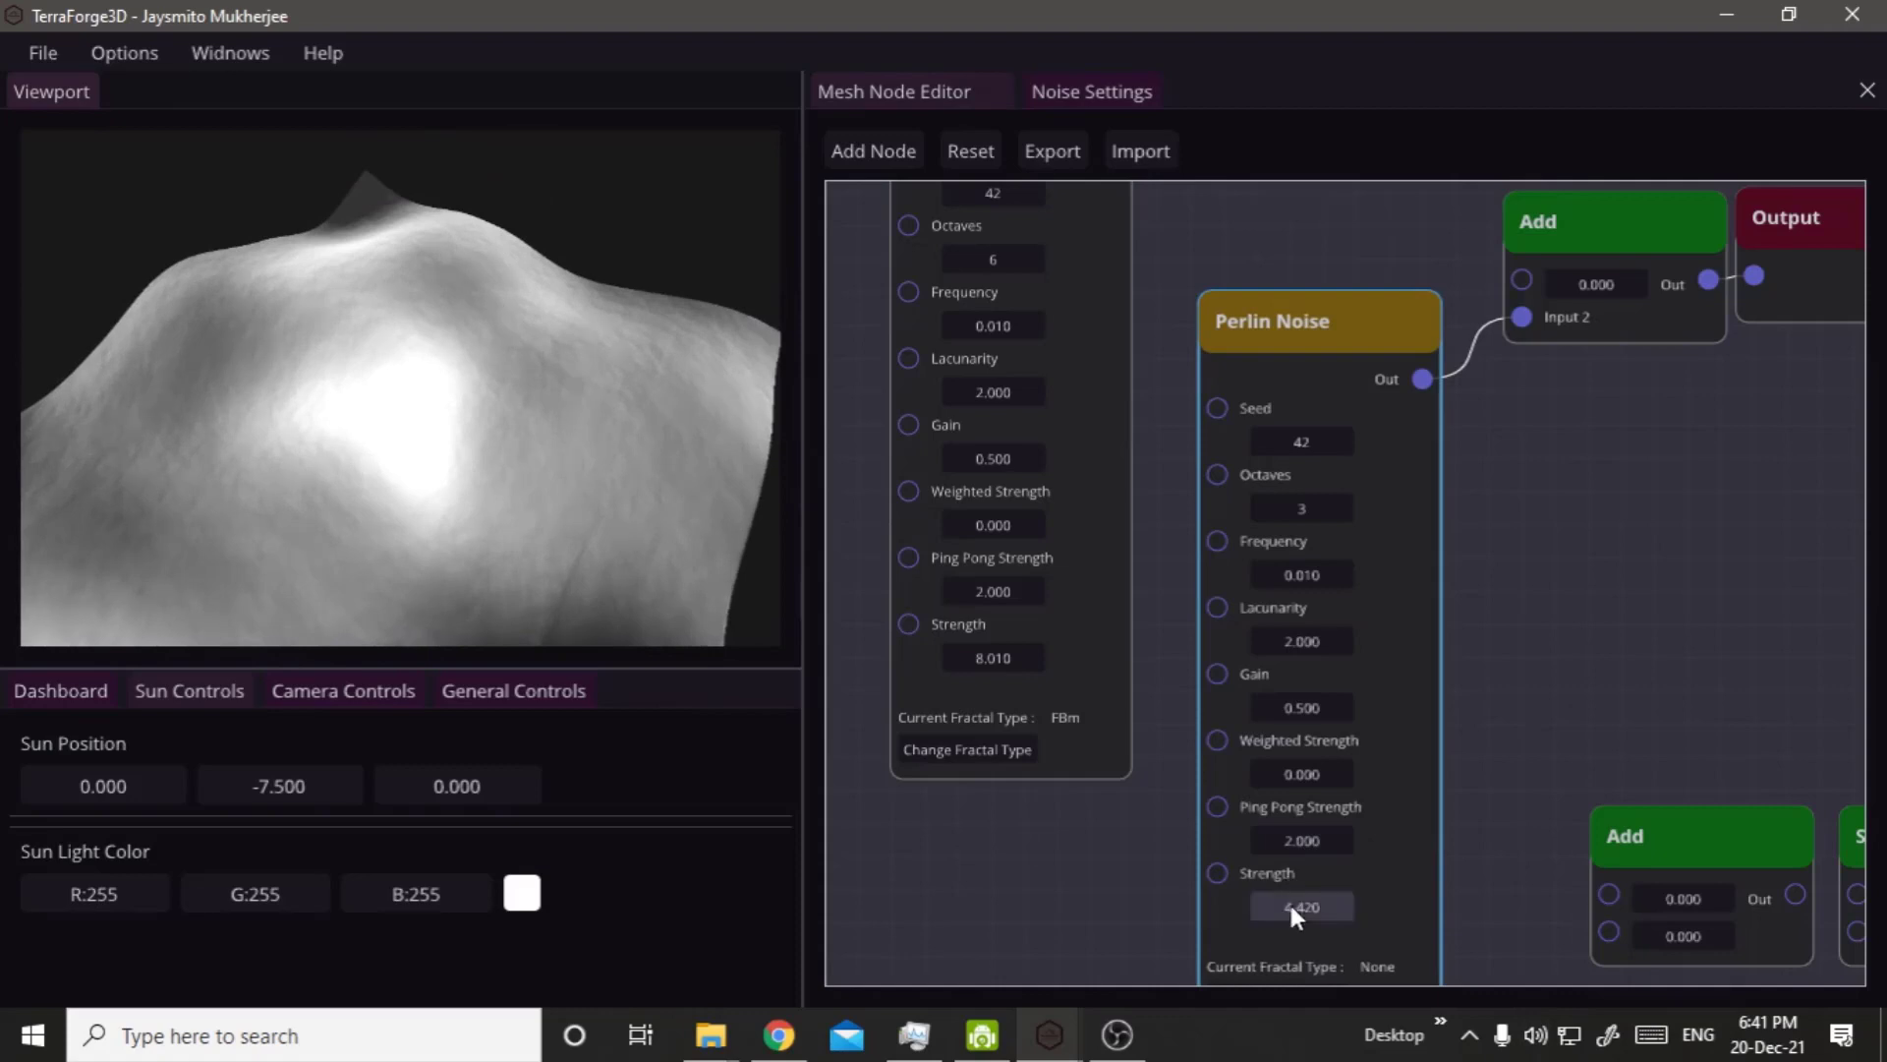
# Set the three-octave Perlin Noise node's Strength to 7.790 and inspect the terrain.
pyautogui.moveTo(1289, 901); pyautogui.dragTo(1767, 903)
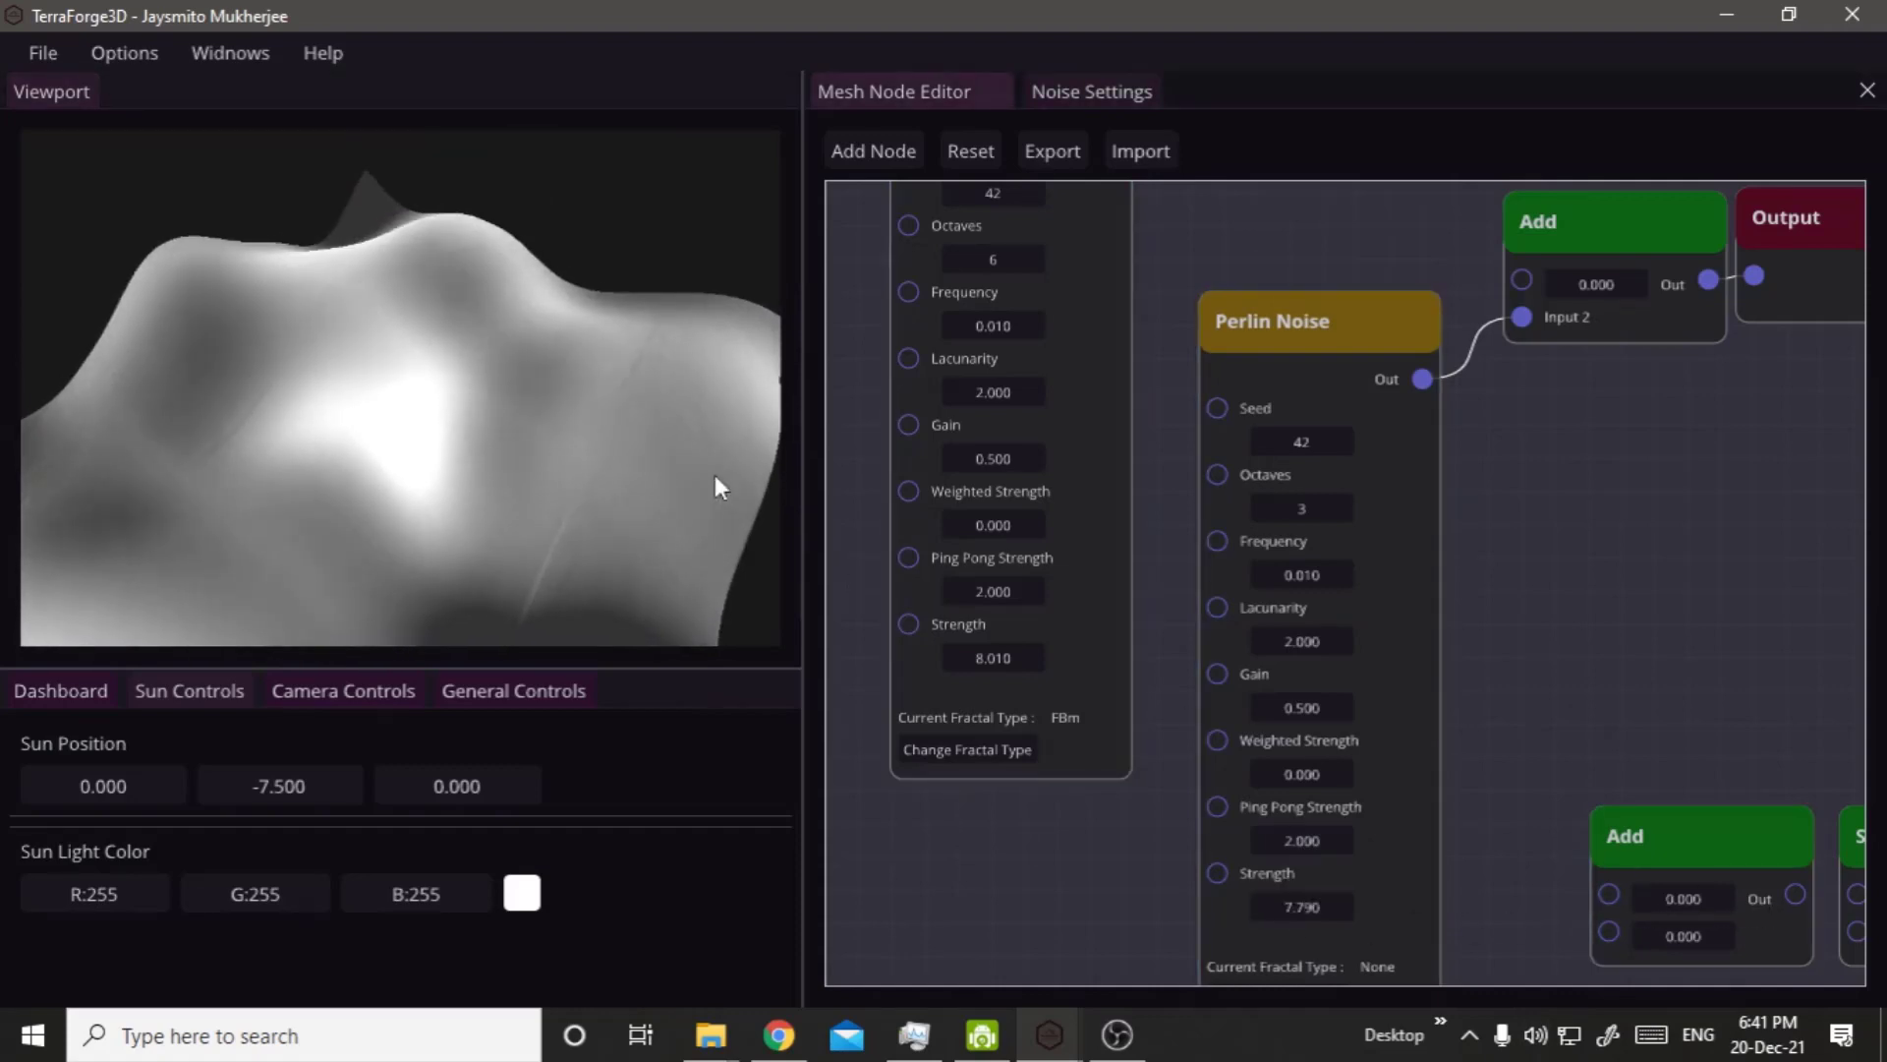
pyautogui.moveTo(716, 475); pyautogui.dragTo(434, 490, button='right')
pyautogui.moveTo(1736, 468); pyautogui.dragTo(1600, 581, button='right')
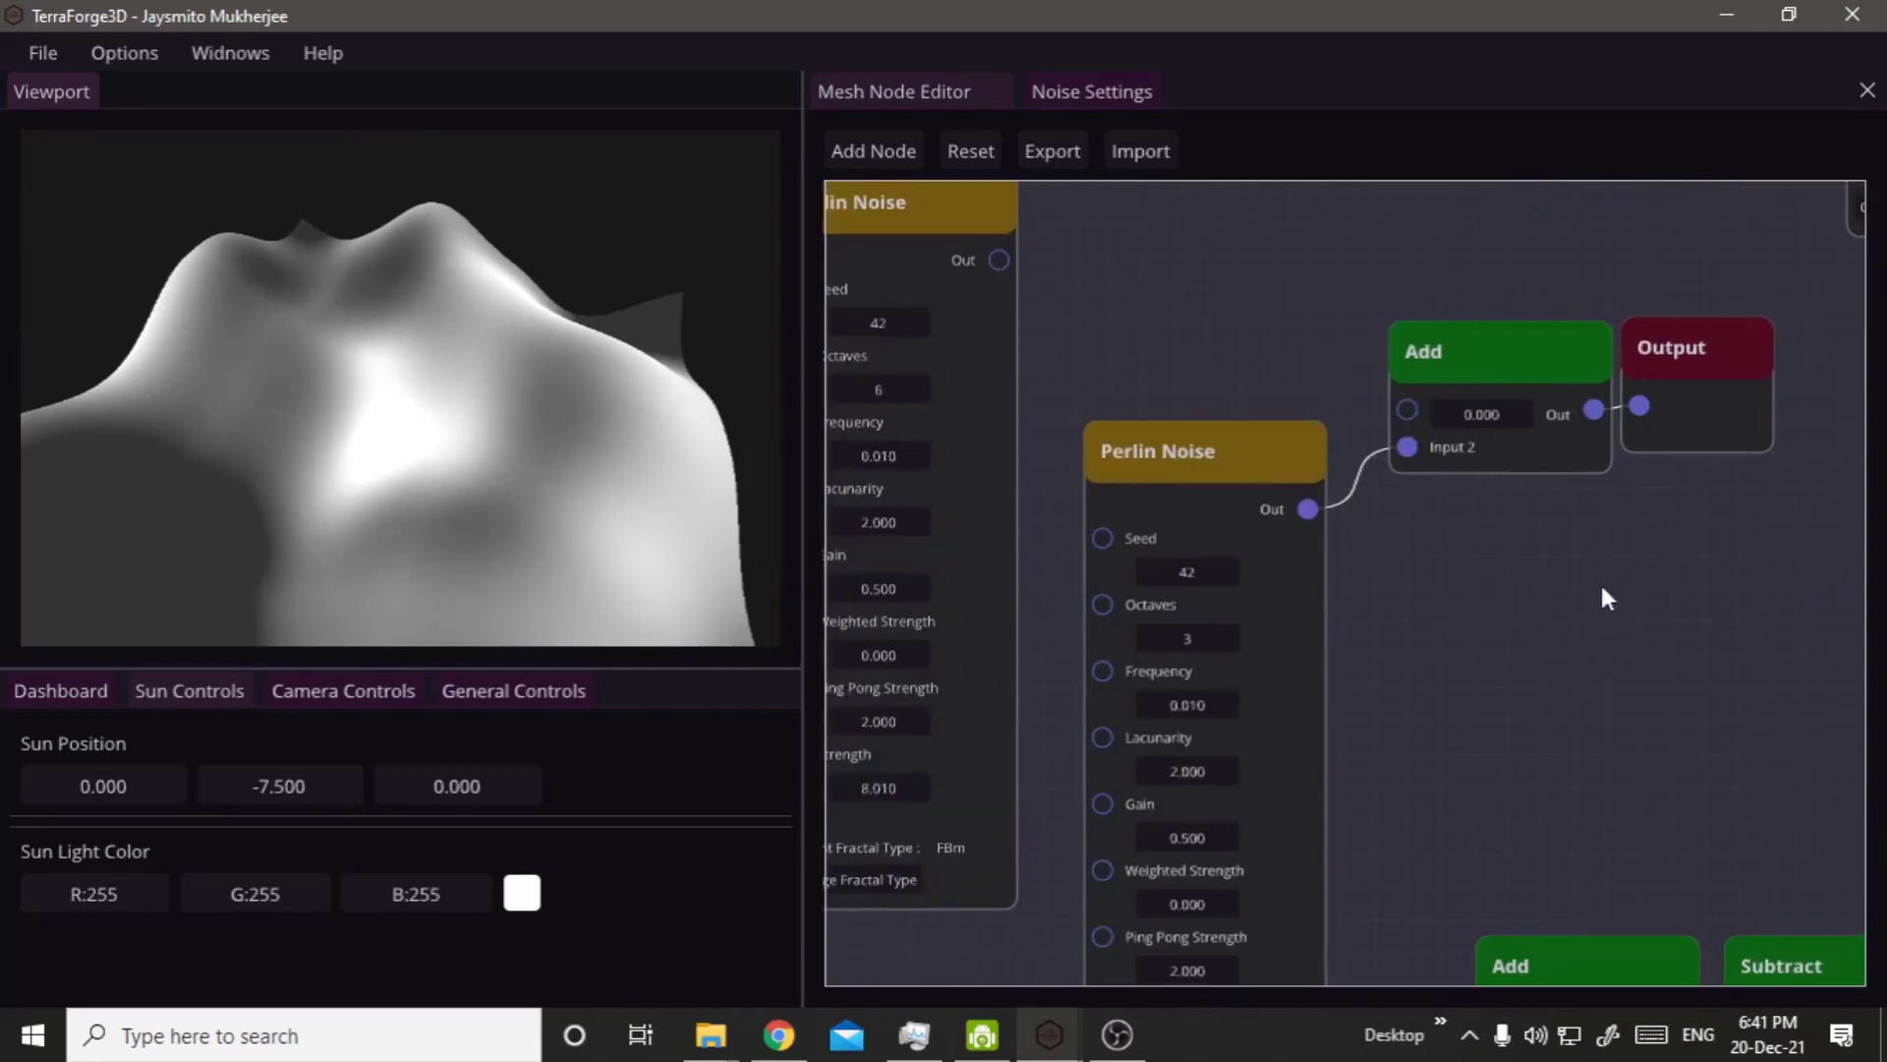
# Connect the six-octave Perlin Noise output to the Add node's Input 1, and space the Add and second Perlin Noise nodes apart.
pyautogui.moveTo(1011, 260); pyautogui.dragTo(1415, 379)
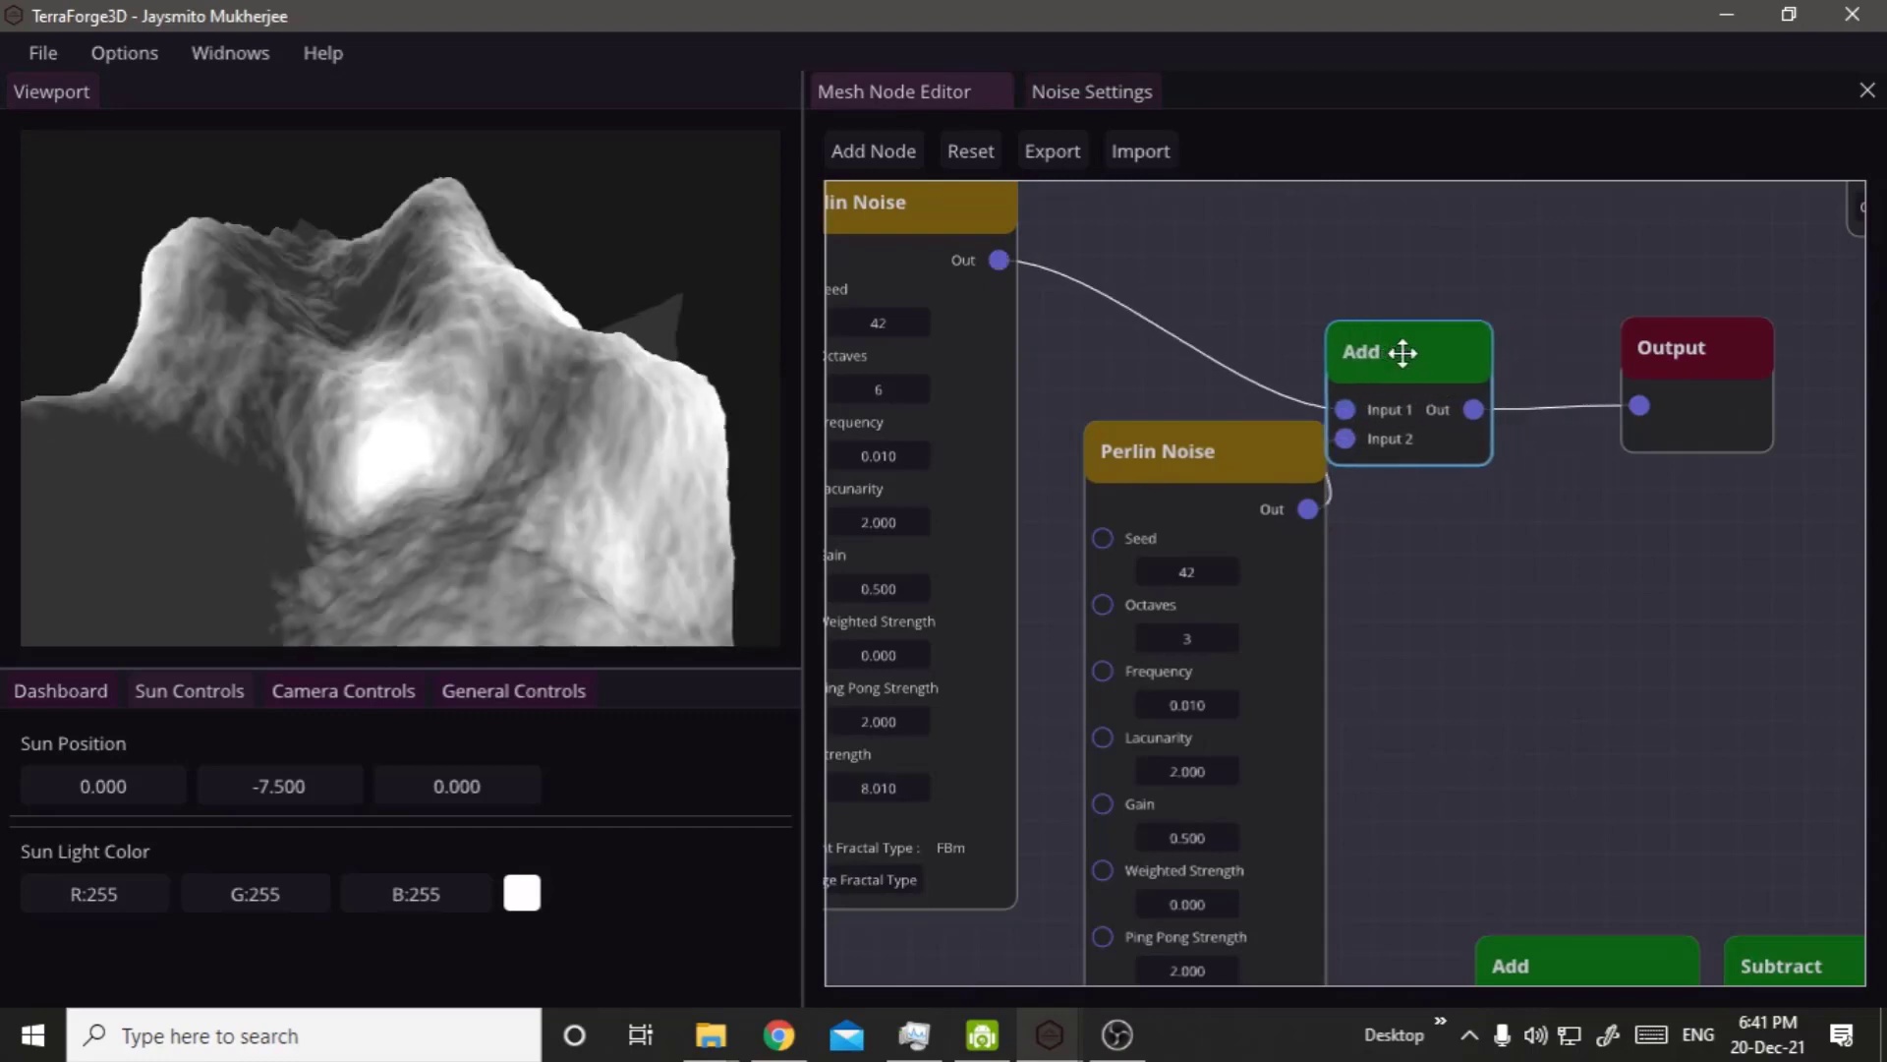
pyautogui.moveTo(574, 411); pyautogui.dragTo(256, 452)
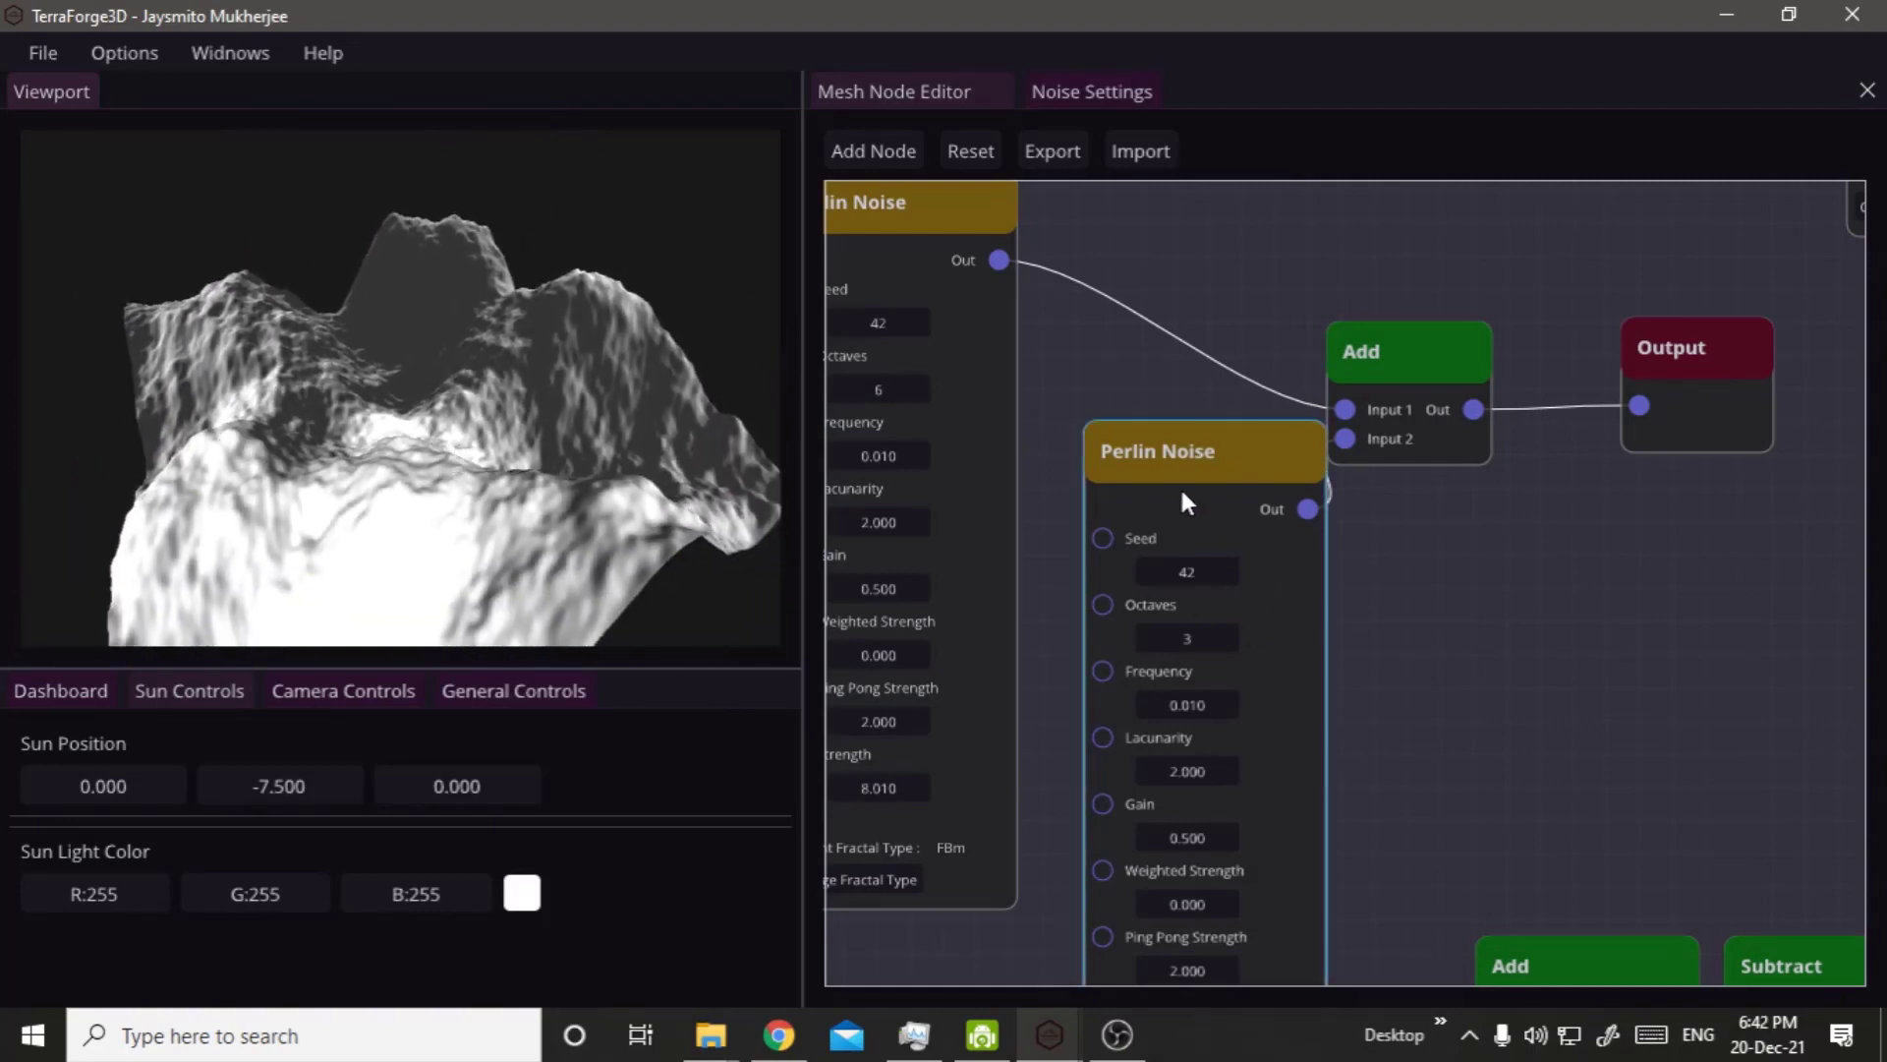
pyautogui.moveTo(1171, 480); pyautogui.dragTo(1141, 479)
pyautogui.click(1470, 686)
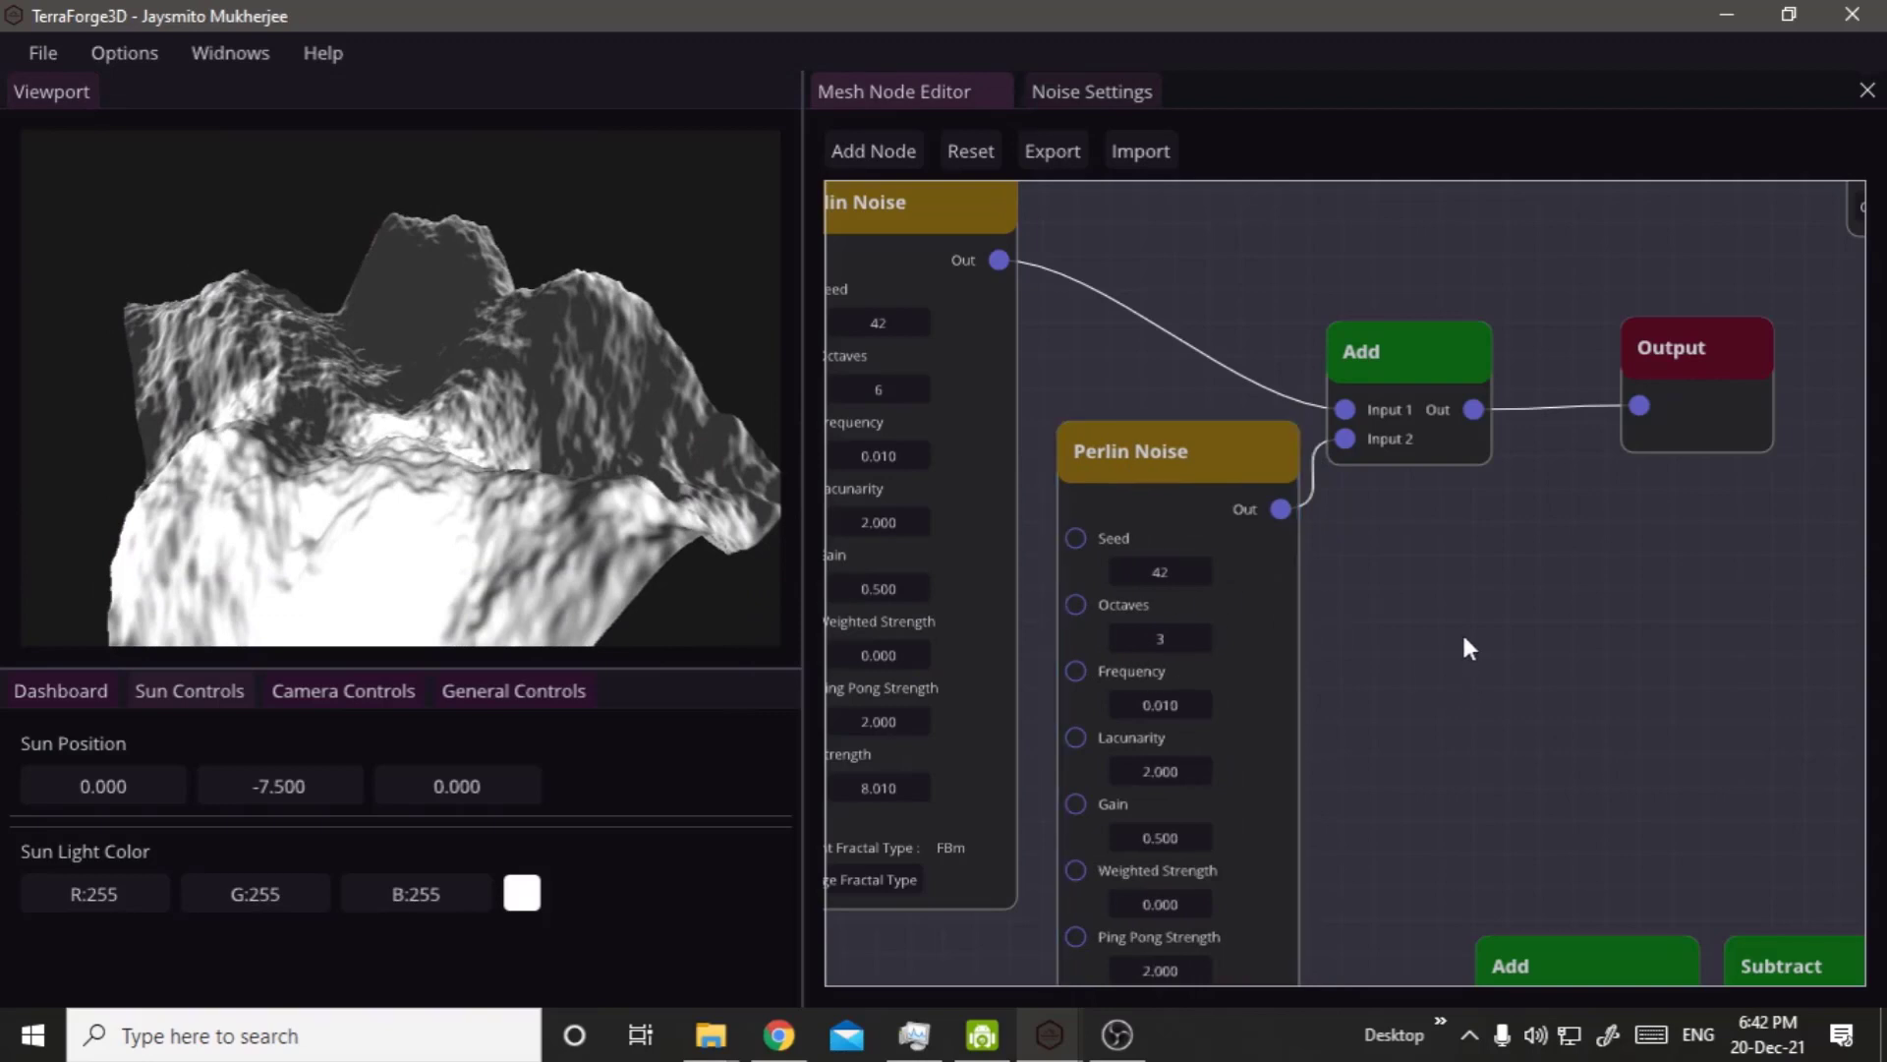
# Move the Cellular Noise node closer to the Value Noise node.
pyautogui.moveTo(1509, 657); pyautogui.dragTo(1702, 438, button='middle')
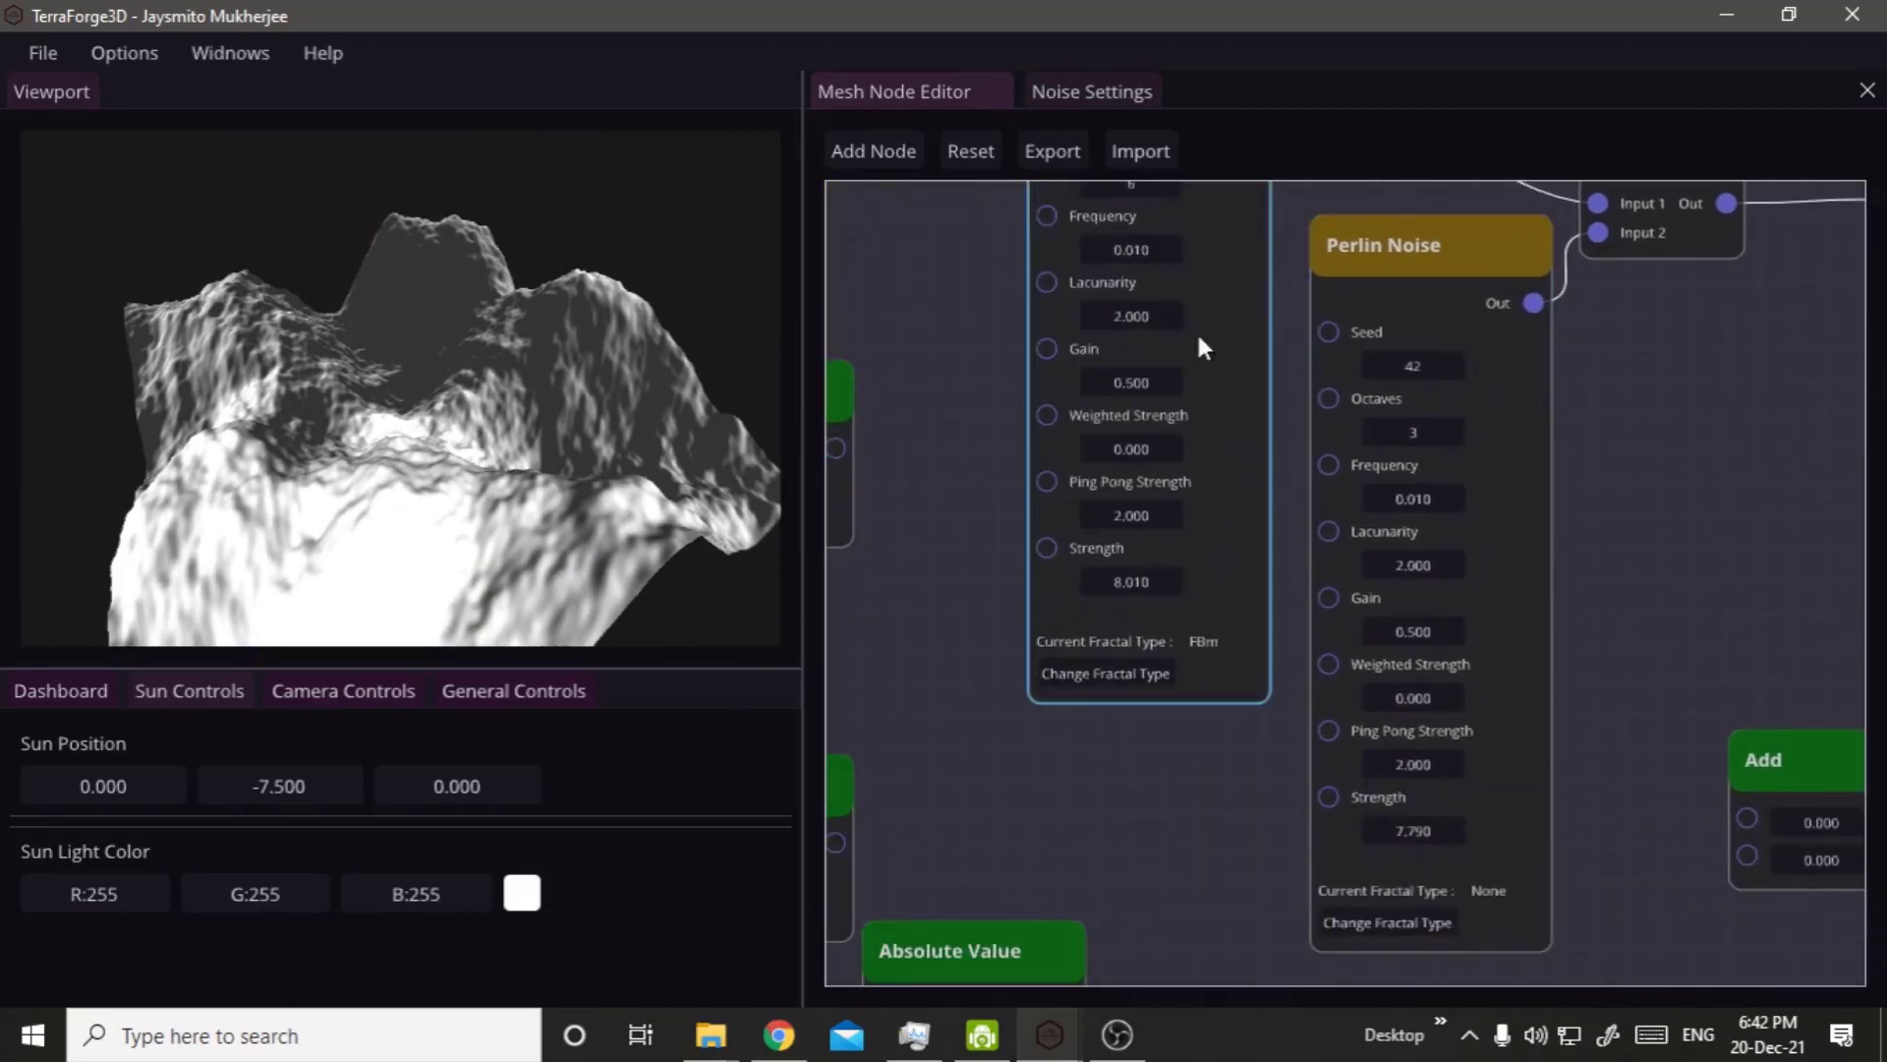
pyautogui.click(1409, 575)
pyautogui.click(1626, 393)
pyautogui.moveTo(1664, 370); pyautogui.dragTo(1296, 946, button='middle')
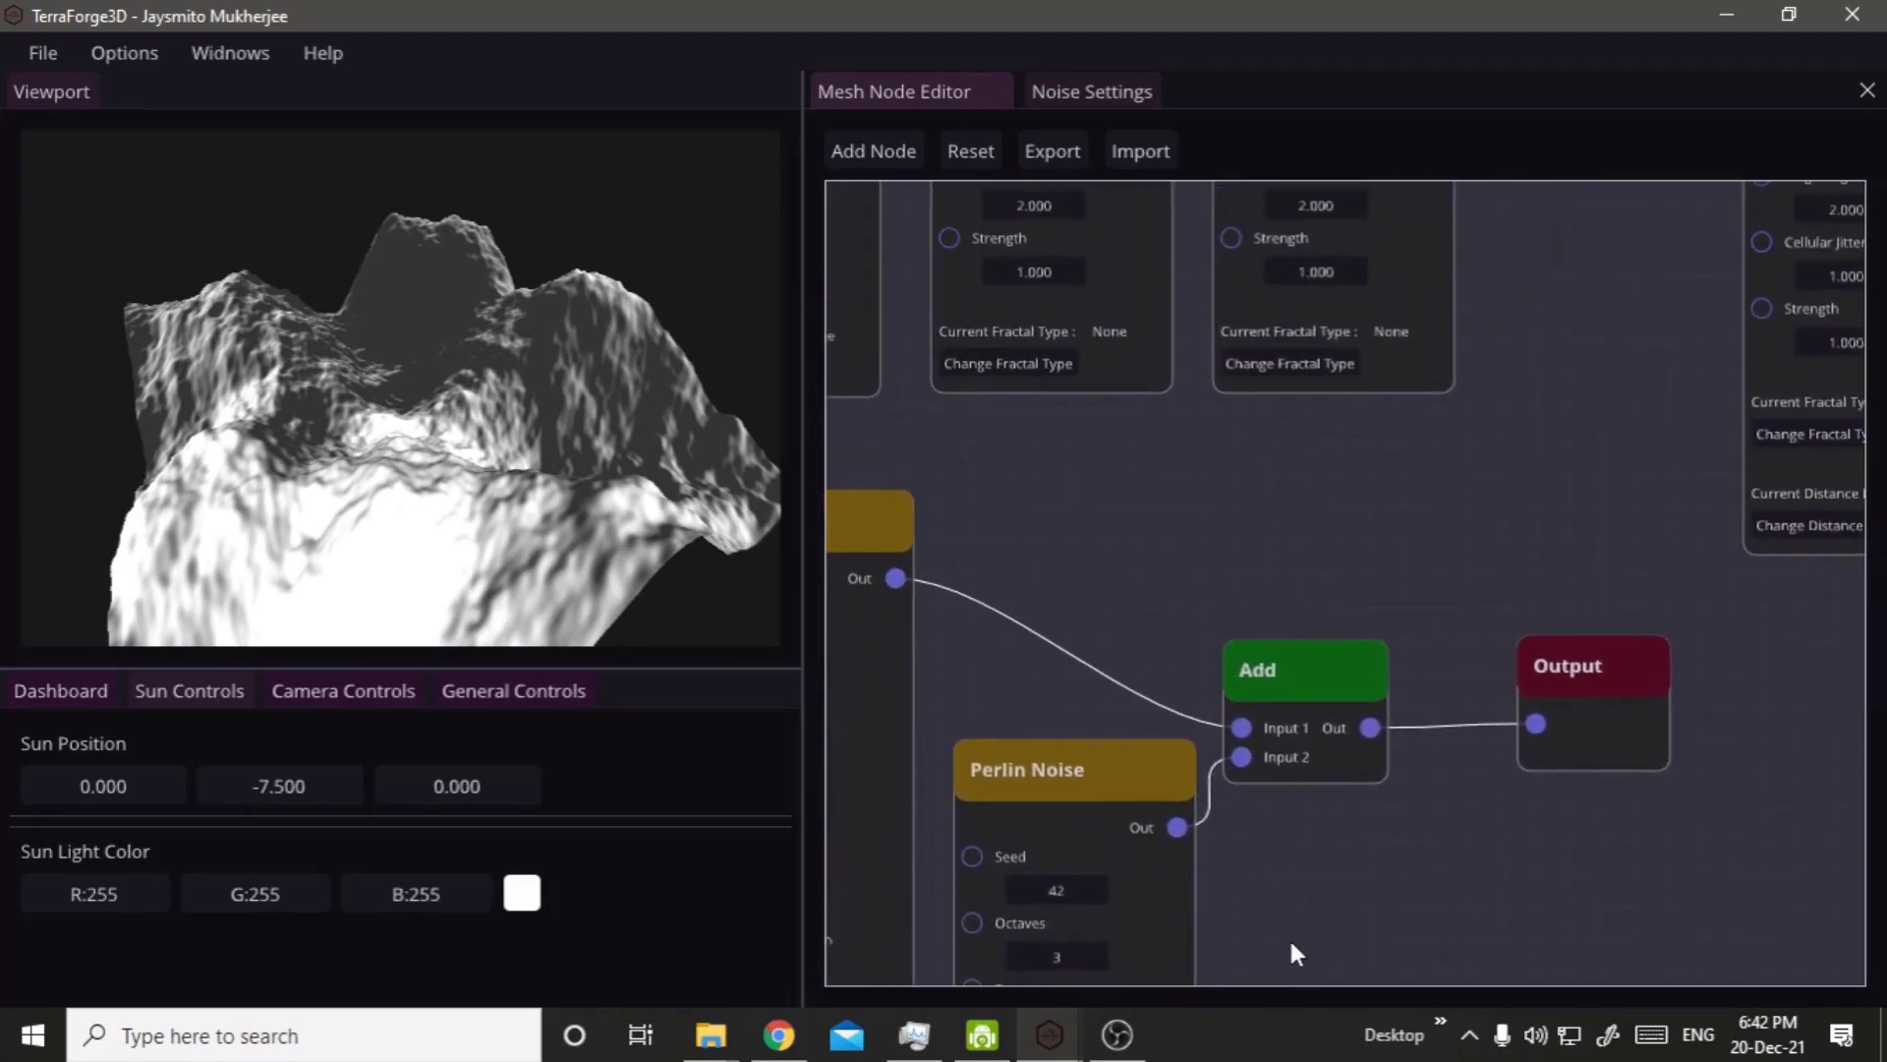
pyautogui.moveTo(1472, 470); pyautogui.dragTo(1343, 843, button='middle')
pyautogui.moveTo(1344, 844); pyautogui.dragTo(1079, 1017, button='right')
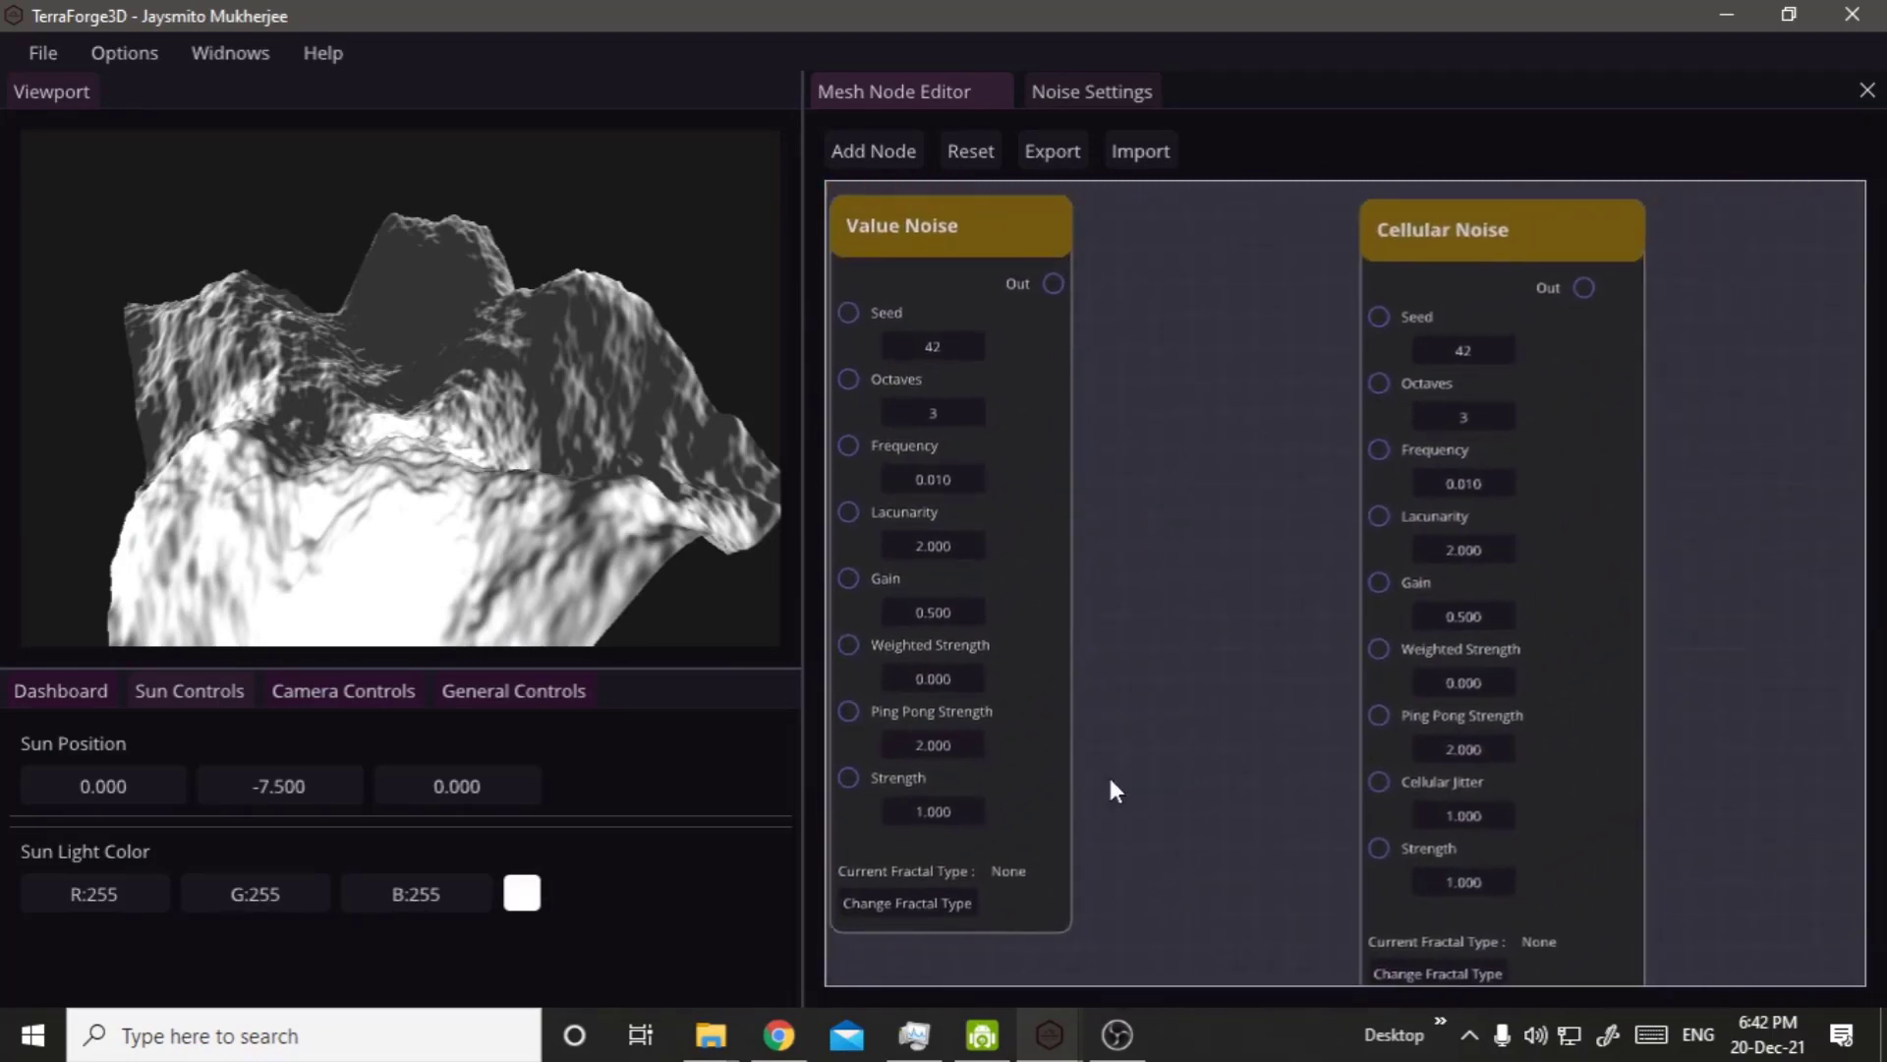
pyautogui.moveTo(1593, 474); pyautogui.dragTo(1424, 391)
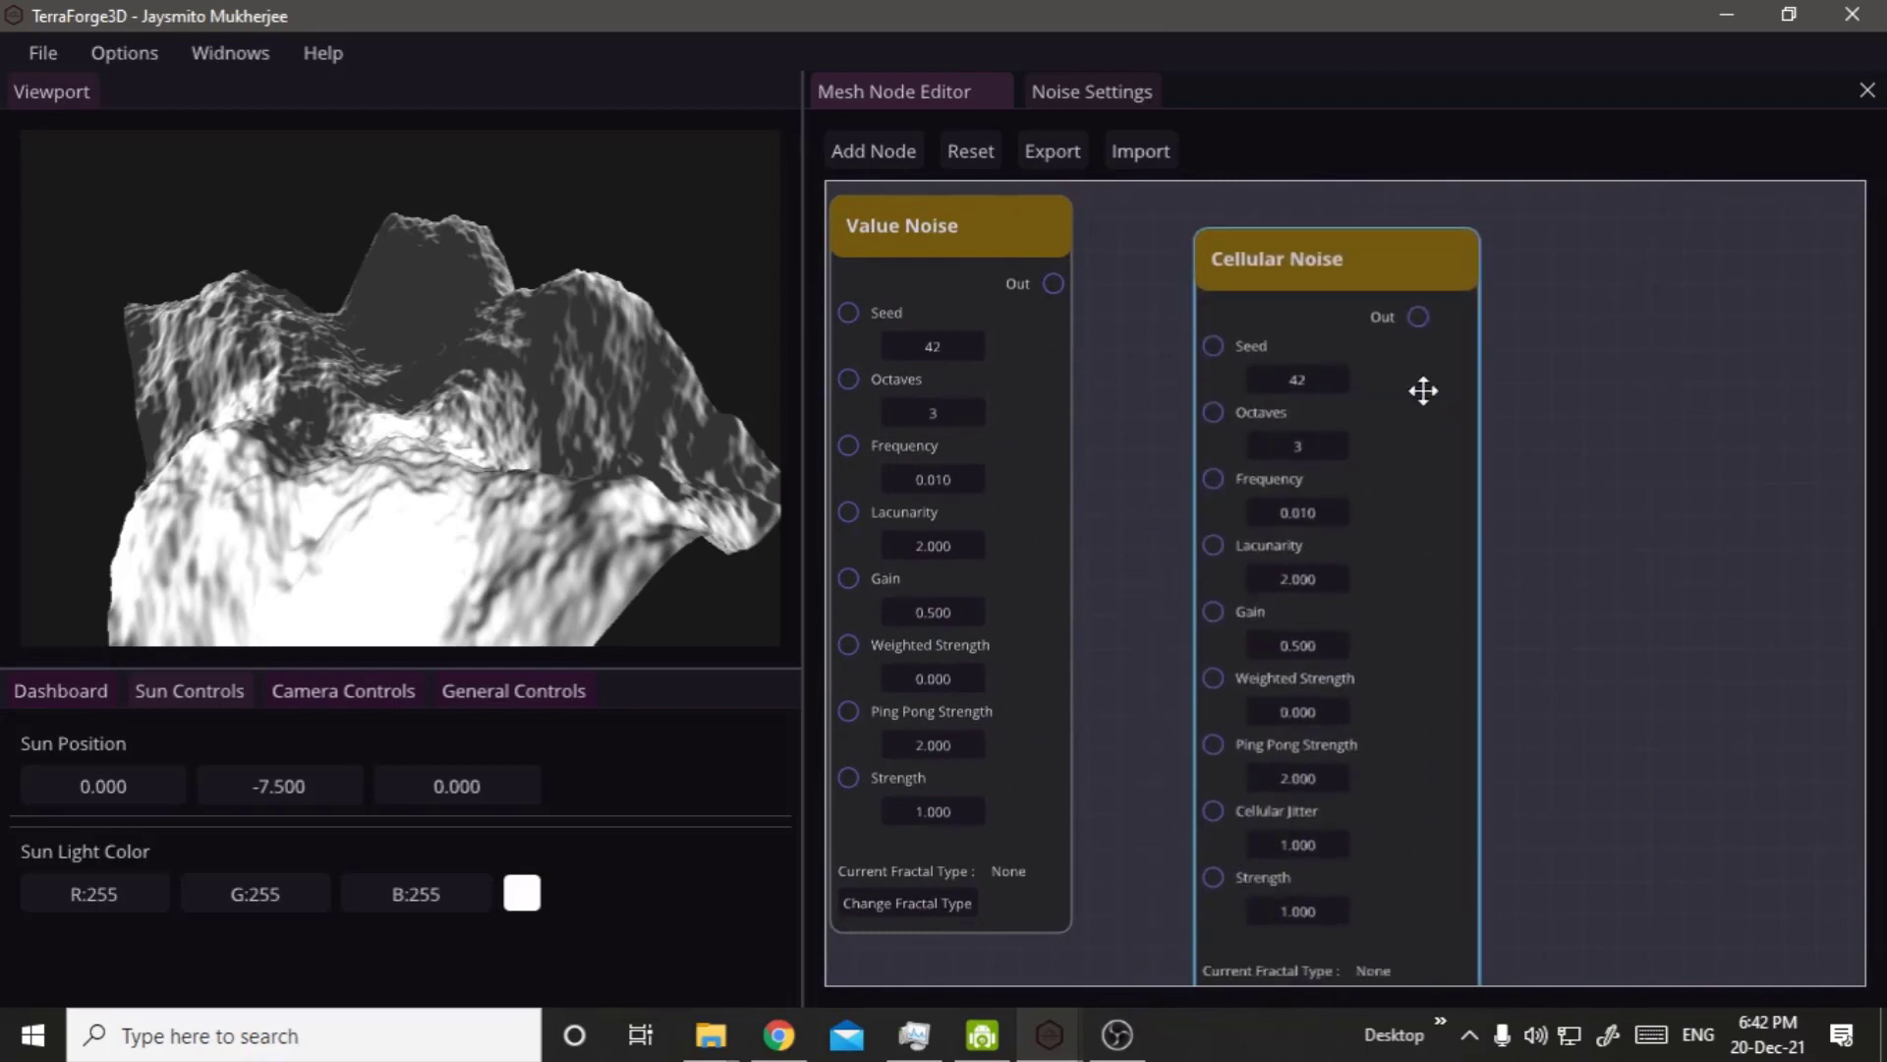
# Place the Cellular Noise node directly beside the Value Noise node at the end of the row of noise nodes.
pyautogui.moveTo(1357, 665); pyautogui.dragTo(1757, 605, button='right')
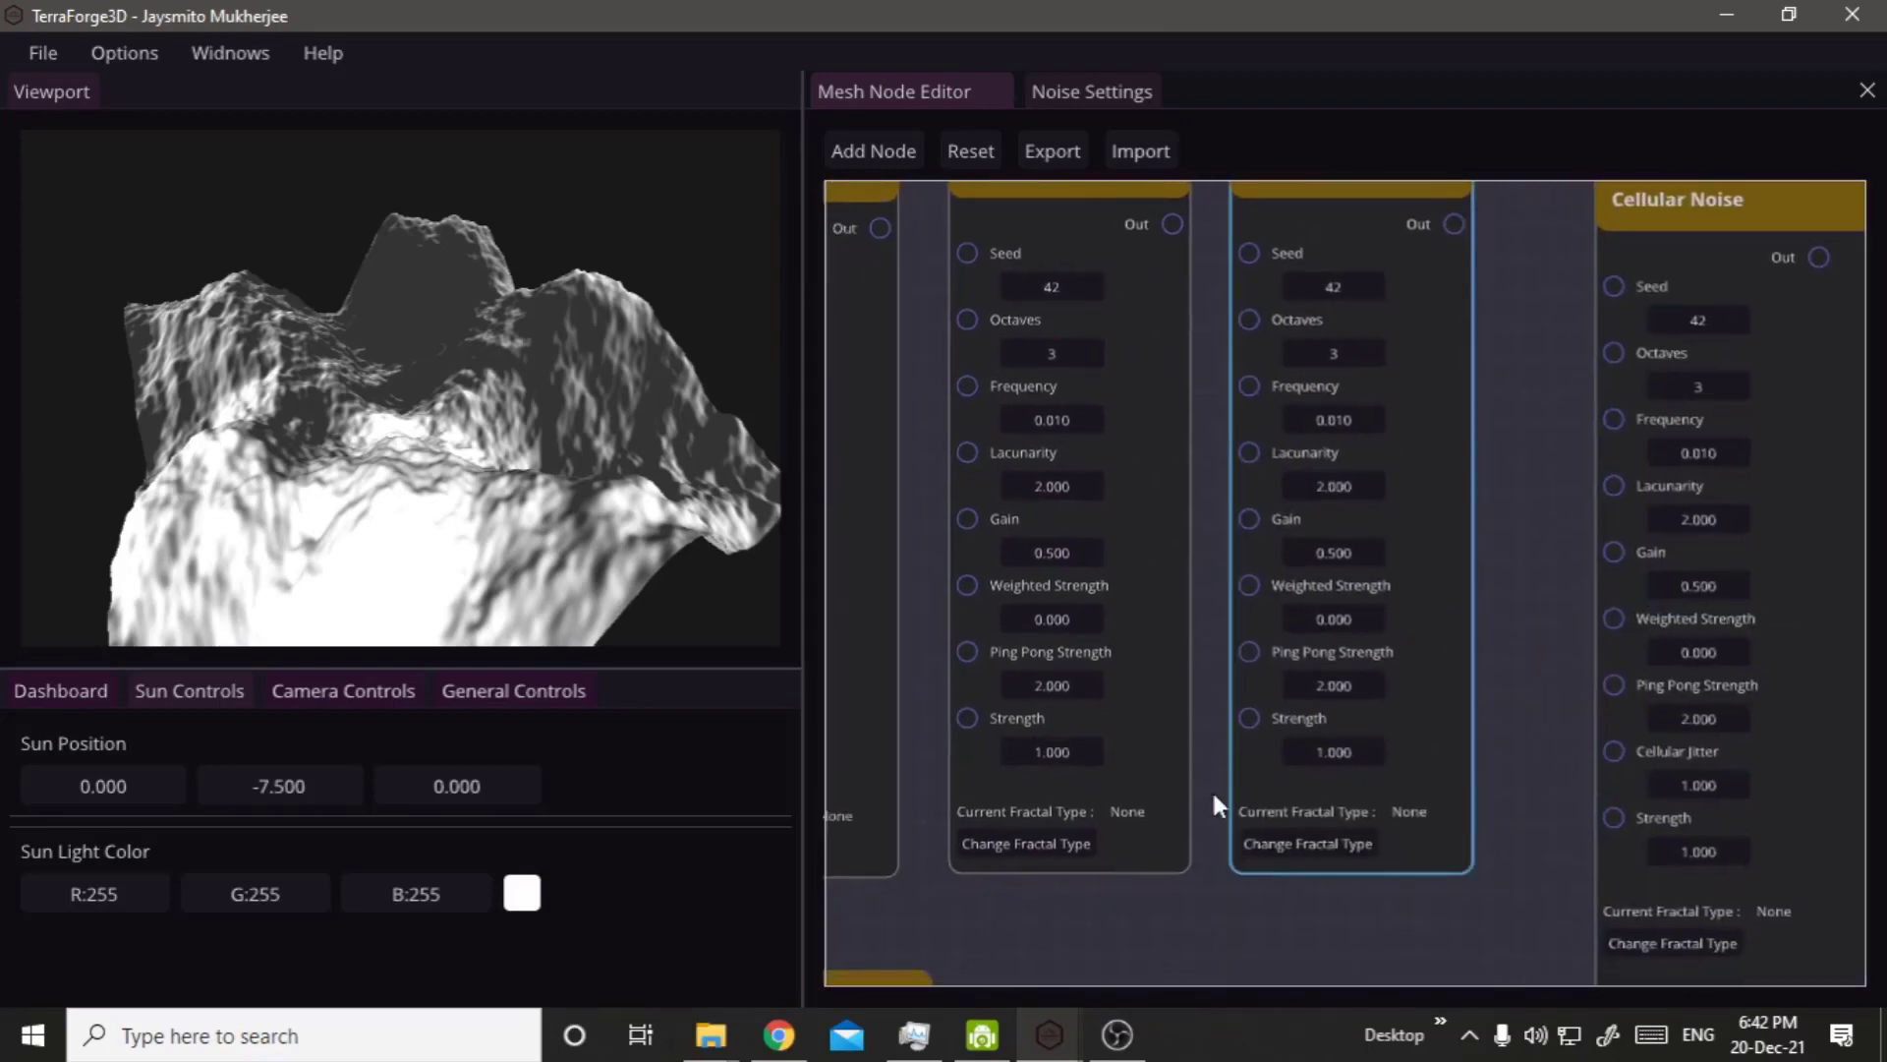
pyautogui.moveTo(1121, 808); pyautogui.dragTo(1312, 906, button='right')
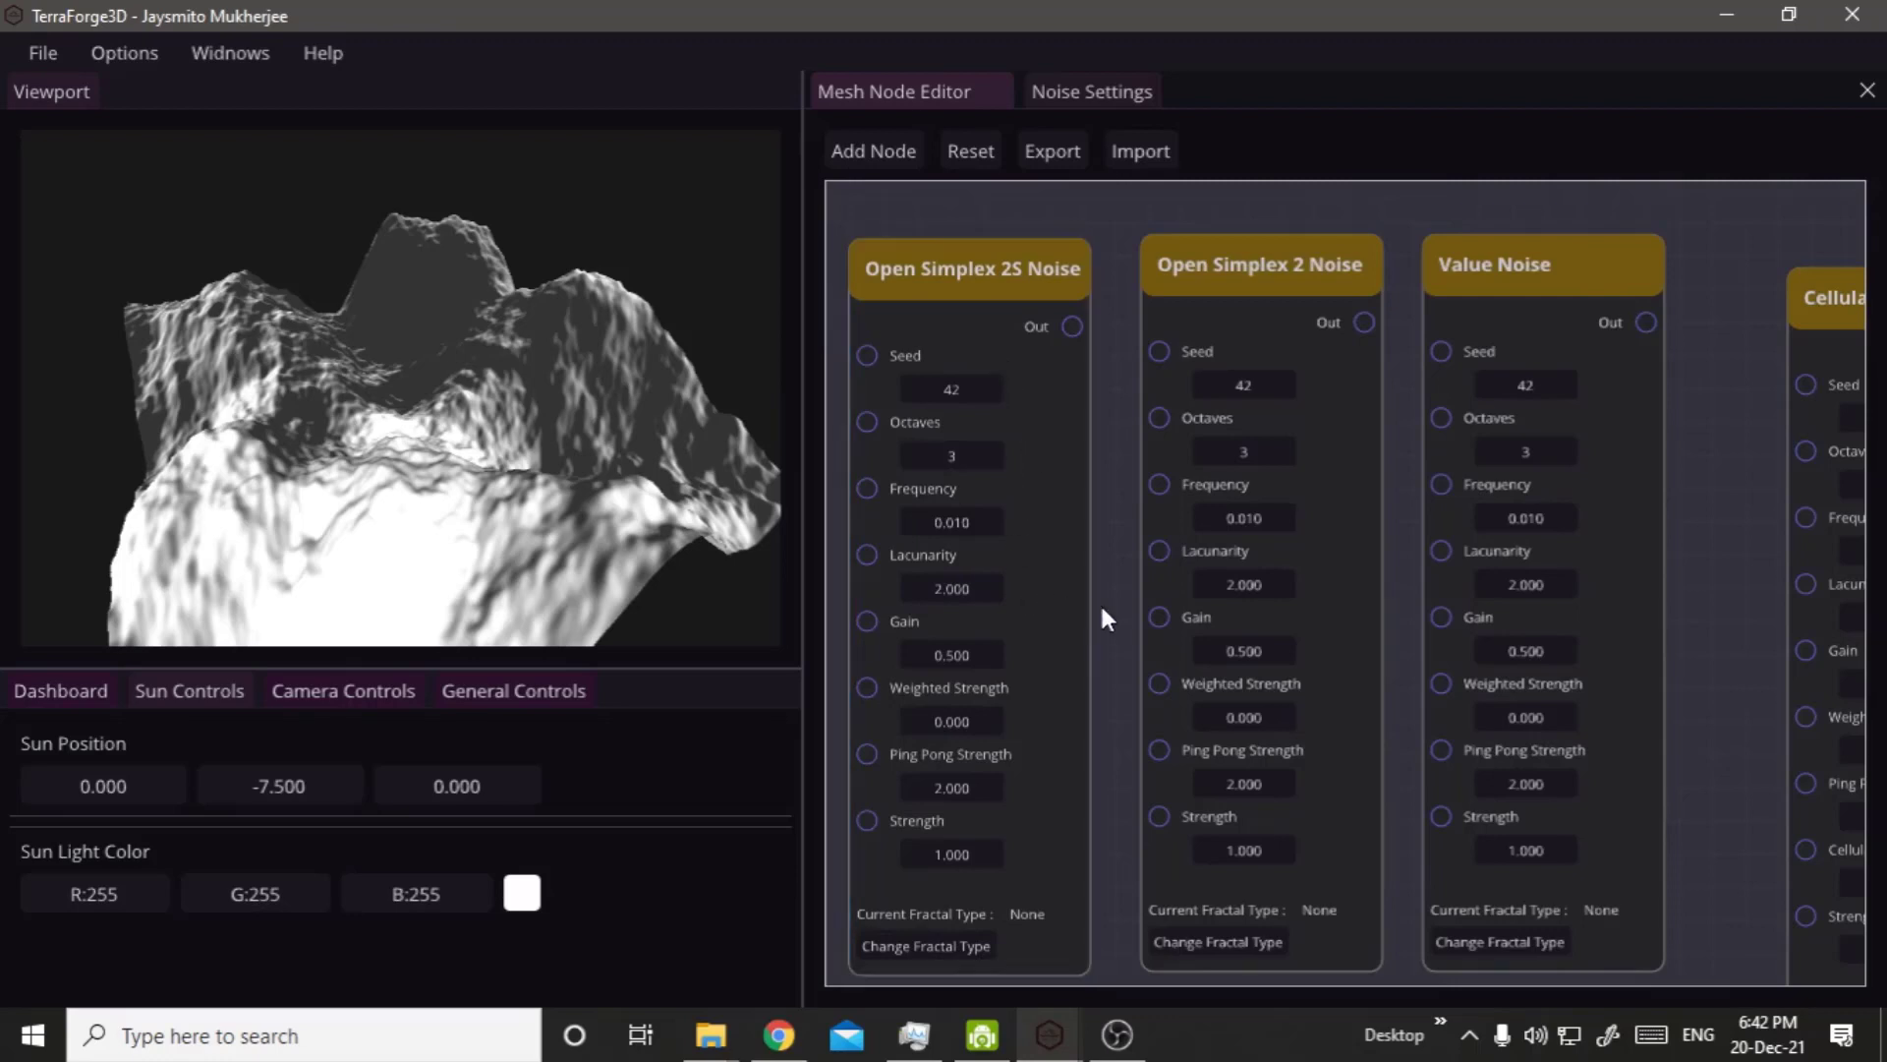
pyautogui.moveTo(1104, 619); pyautogui.dragTo(1542, 619, button='right')
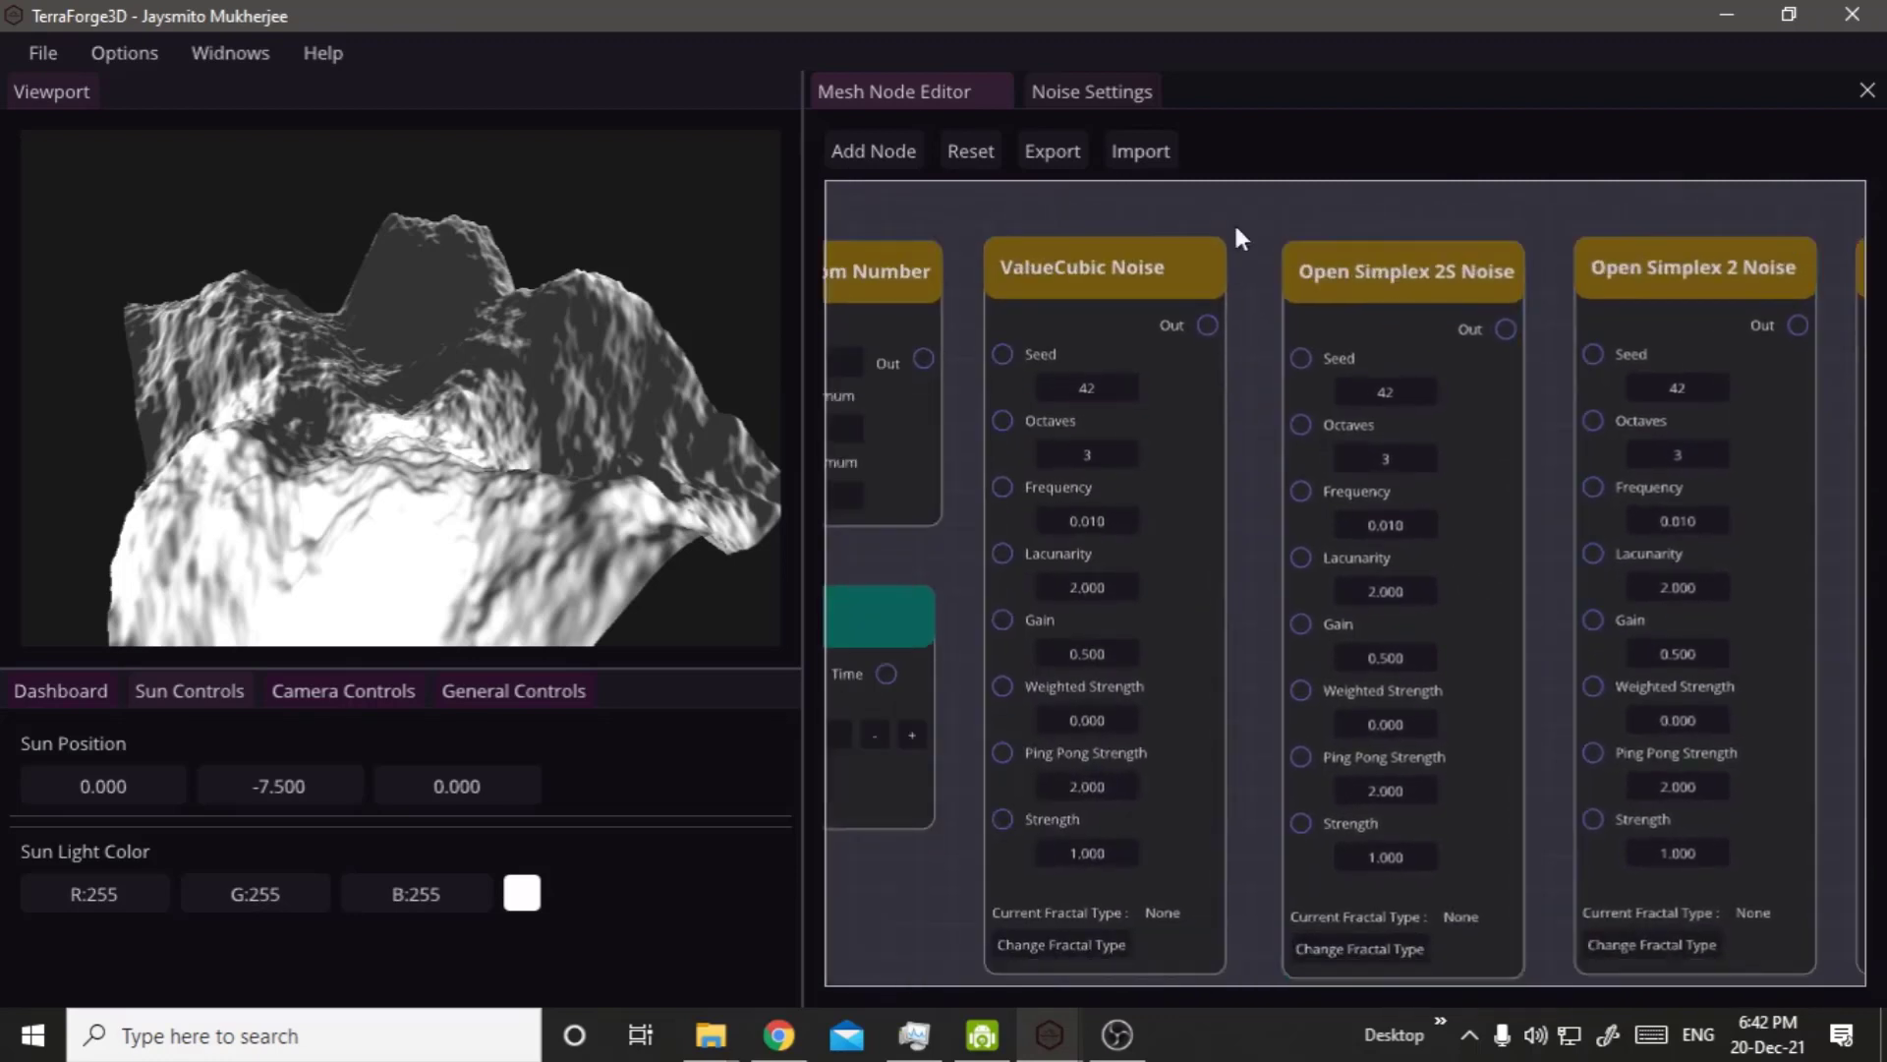
pyautogui.scroll(-5, 1480, 506)
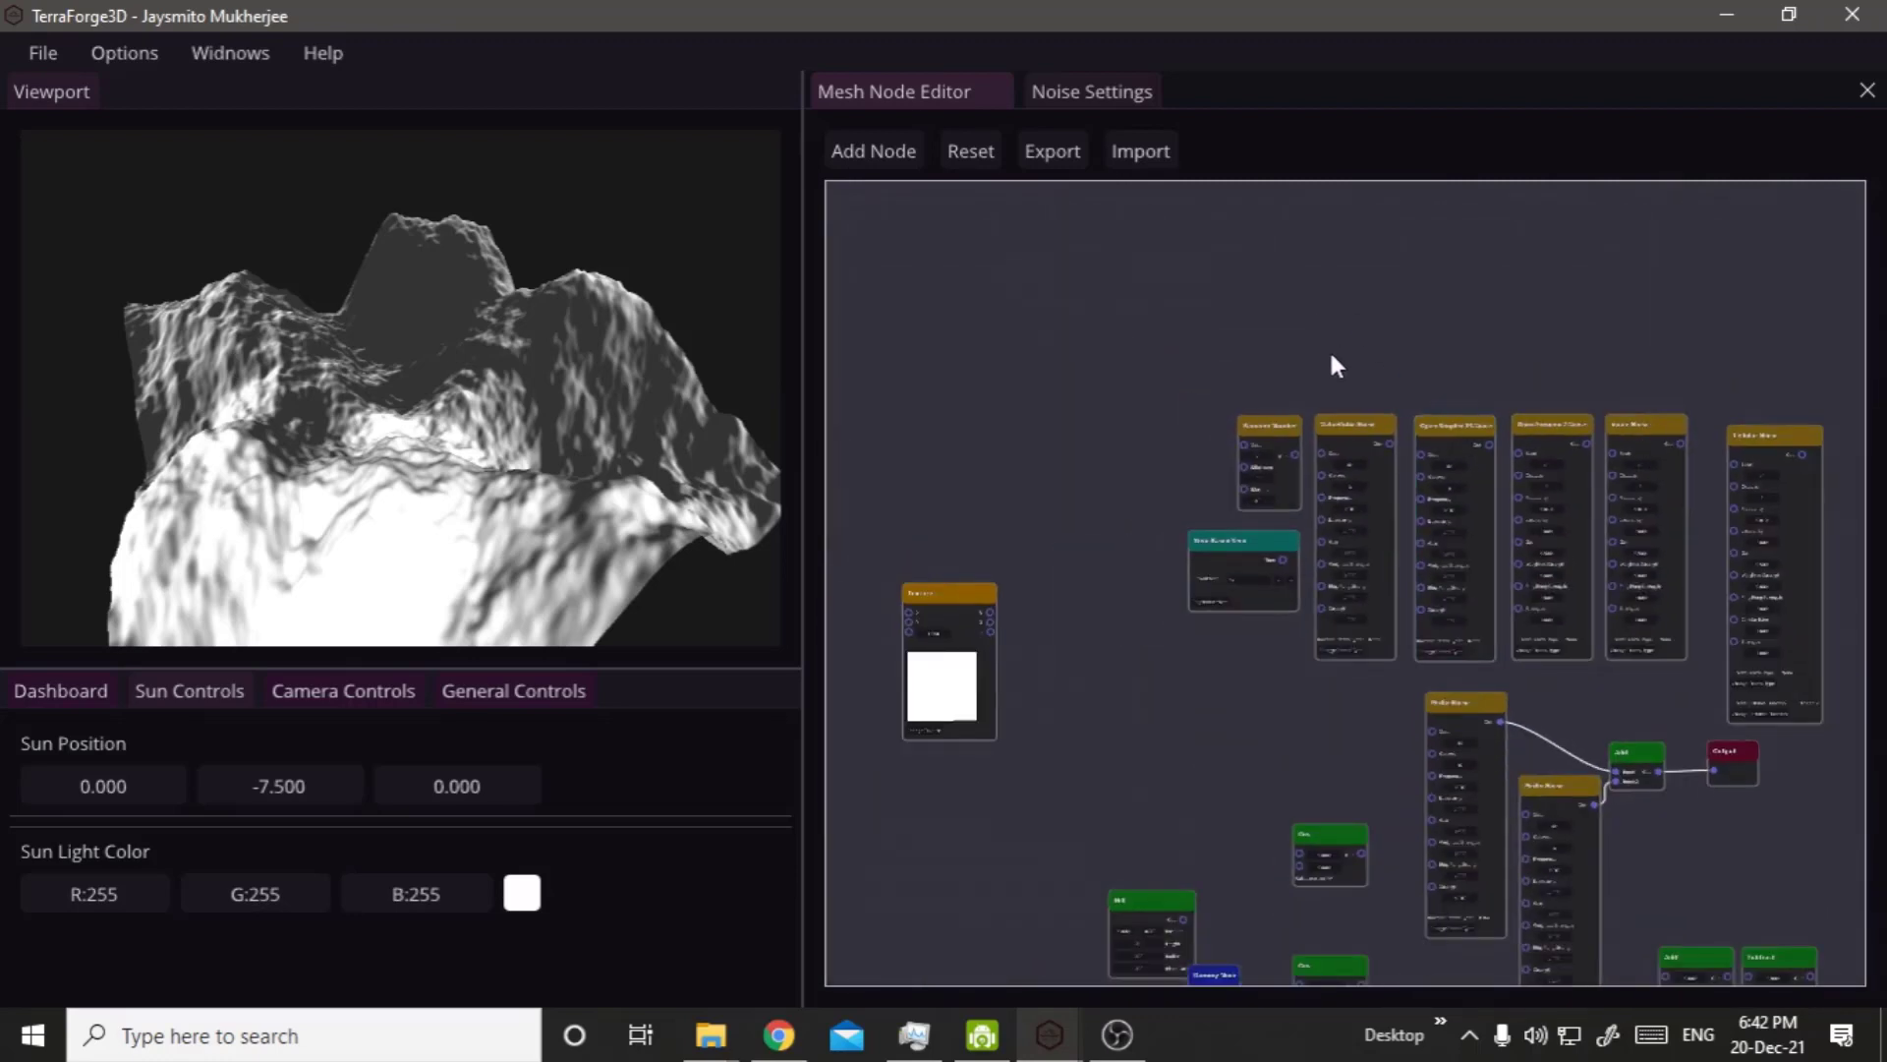
pyautogui.moveTo(1499, 434); pyautogui.dragTo(1842, 603)
pyautogui.moveTo(1333, 324); pyautogui.dragTo(1768, 599)
pyautogui.click(1809, 649)
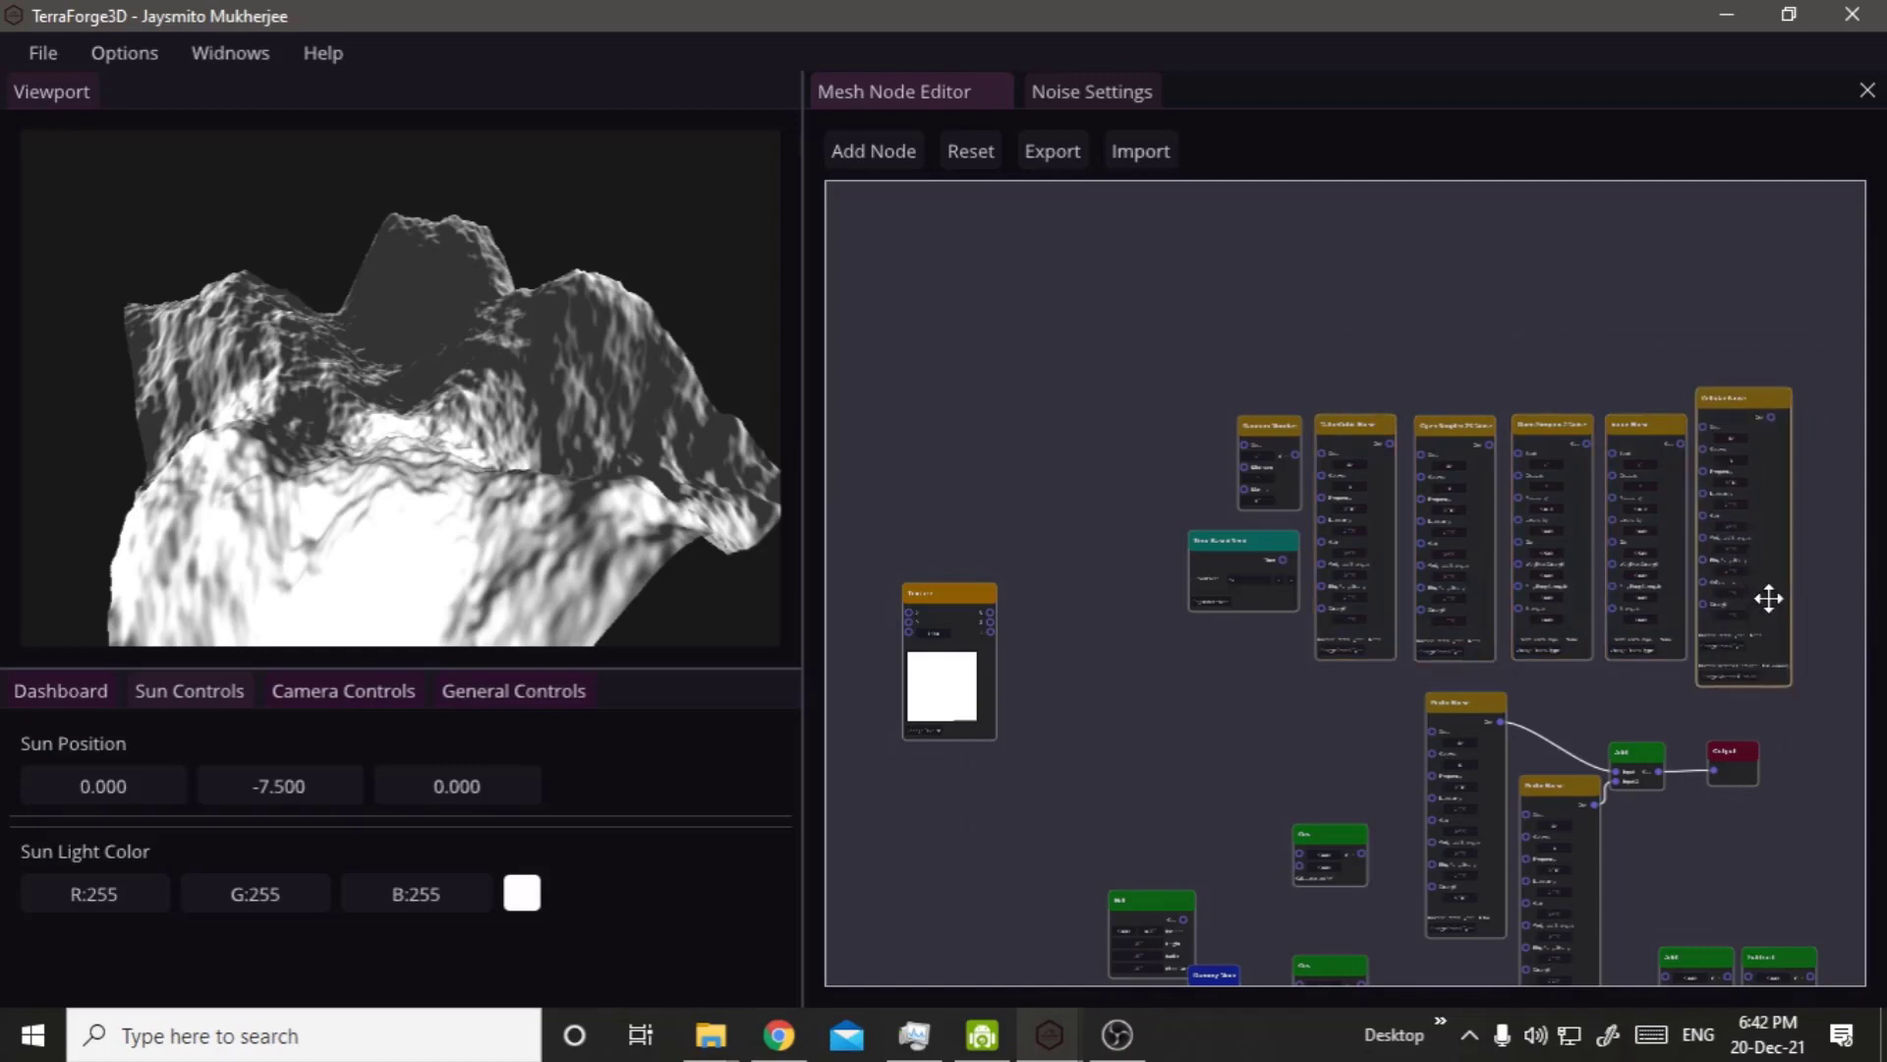
# Move the Random Number and Time Based Seed nodes down below the noise row, in front of the six-octave Perlin Noise node.
pyautogui.scroll(5, 1493, 554)
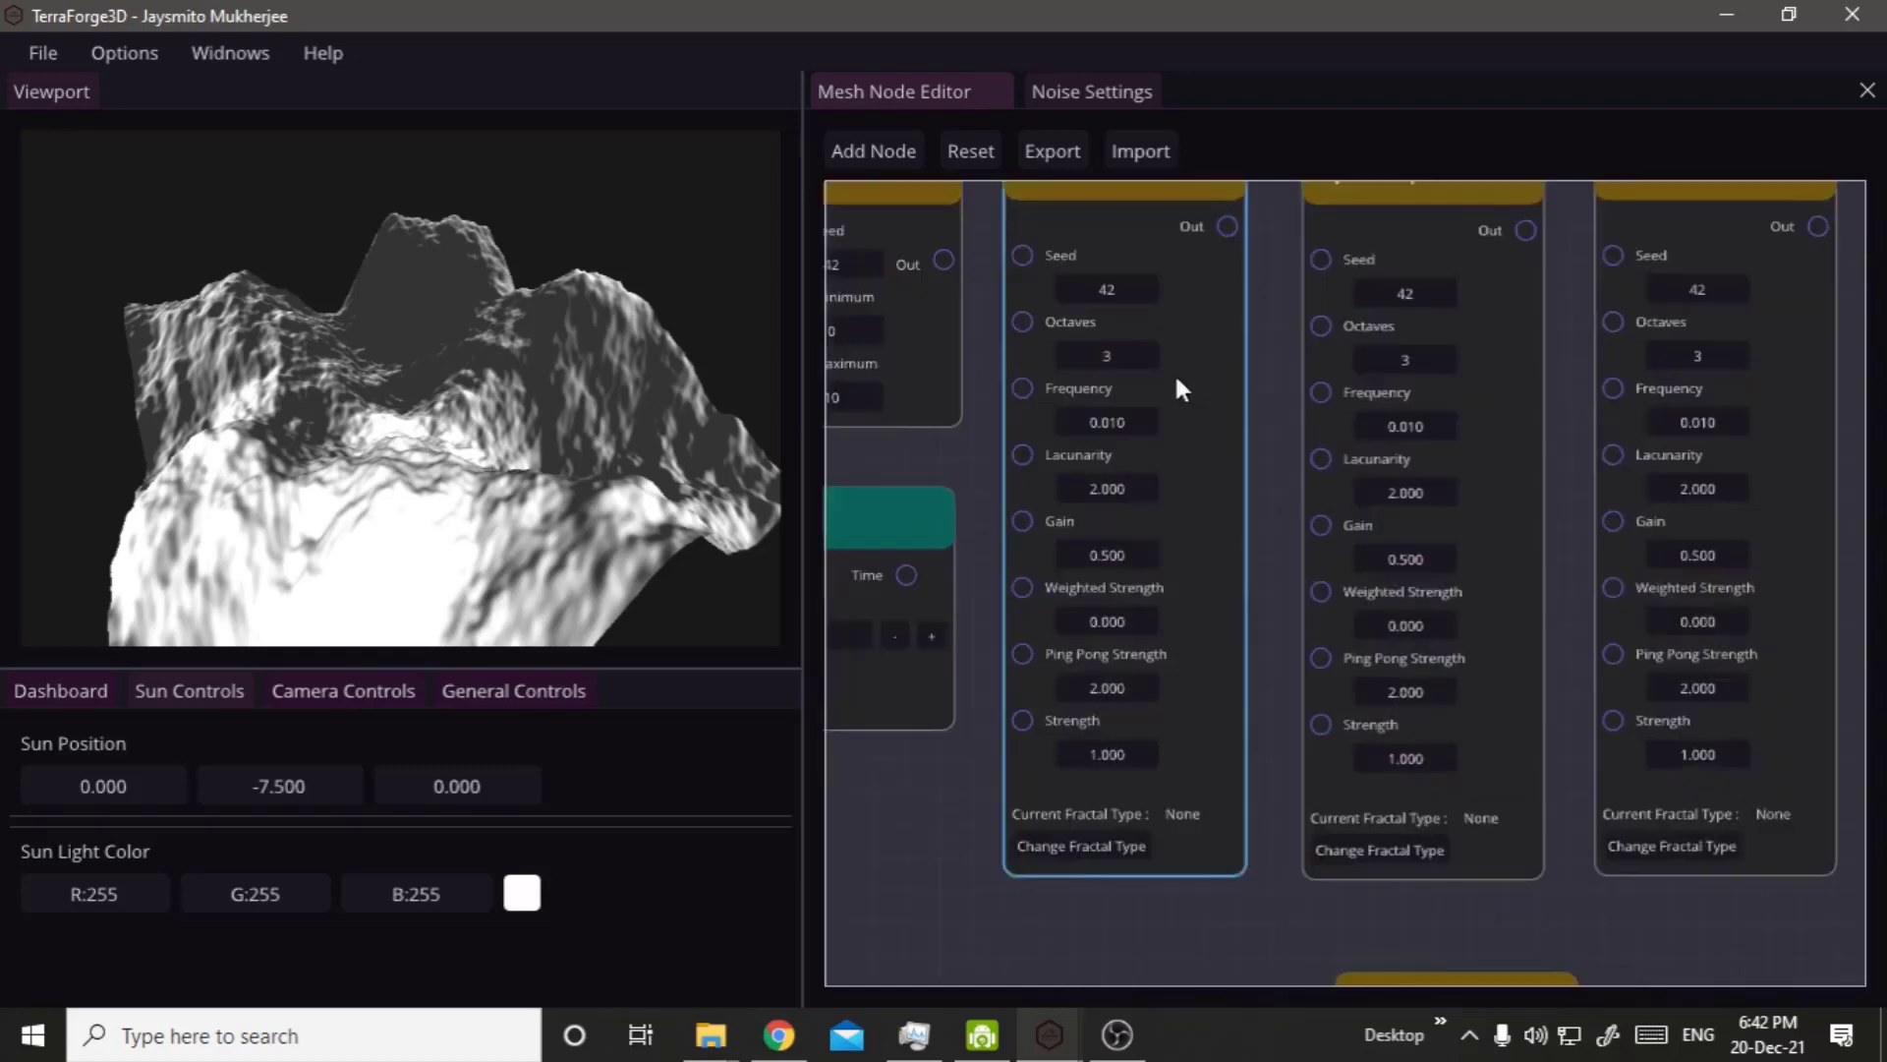
pyautogui.scroll(2, 1178, 379)
pyautogui.click(1453, 547)
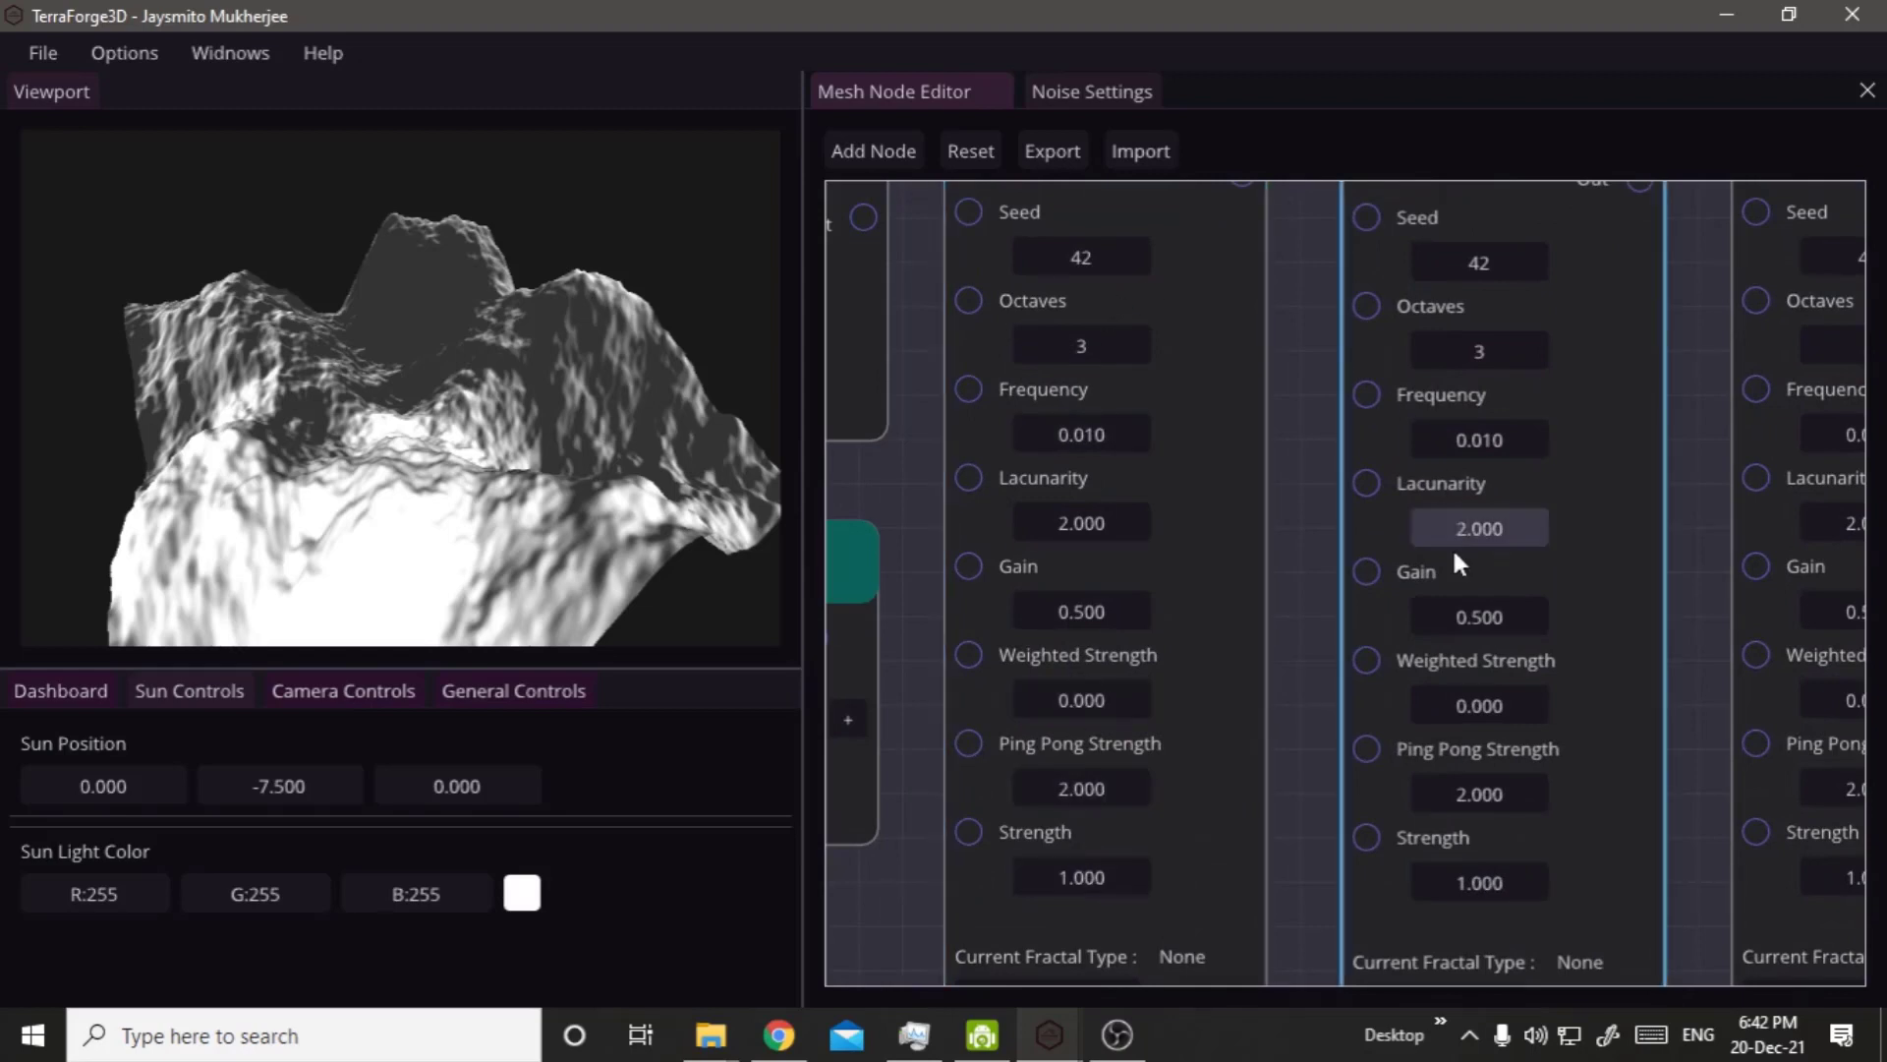
pyautogui.scroll(-2, 1563, 450)
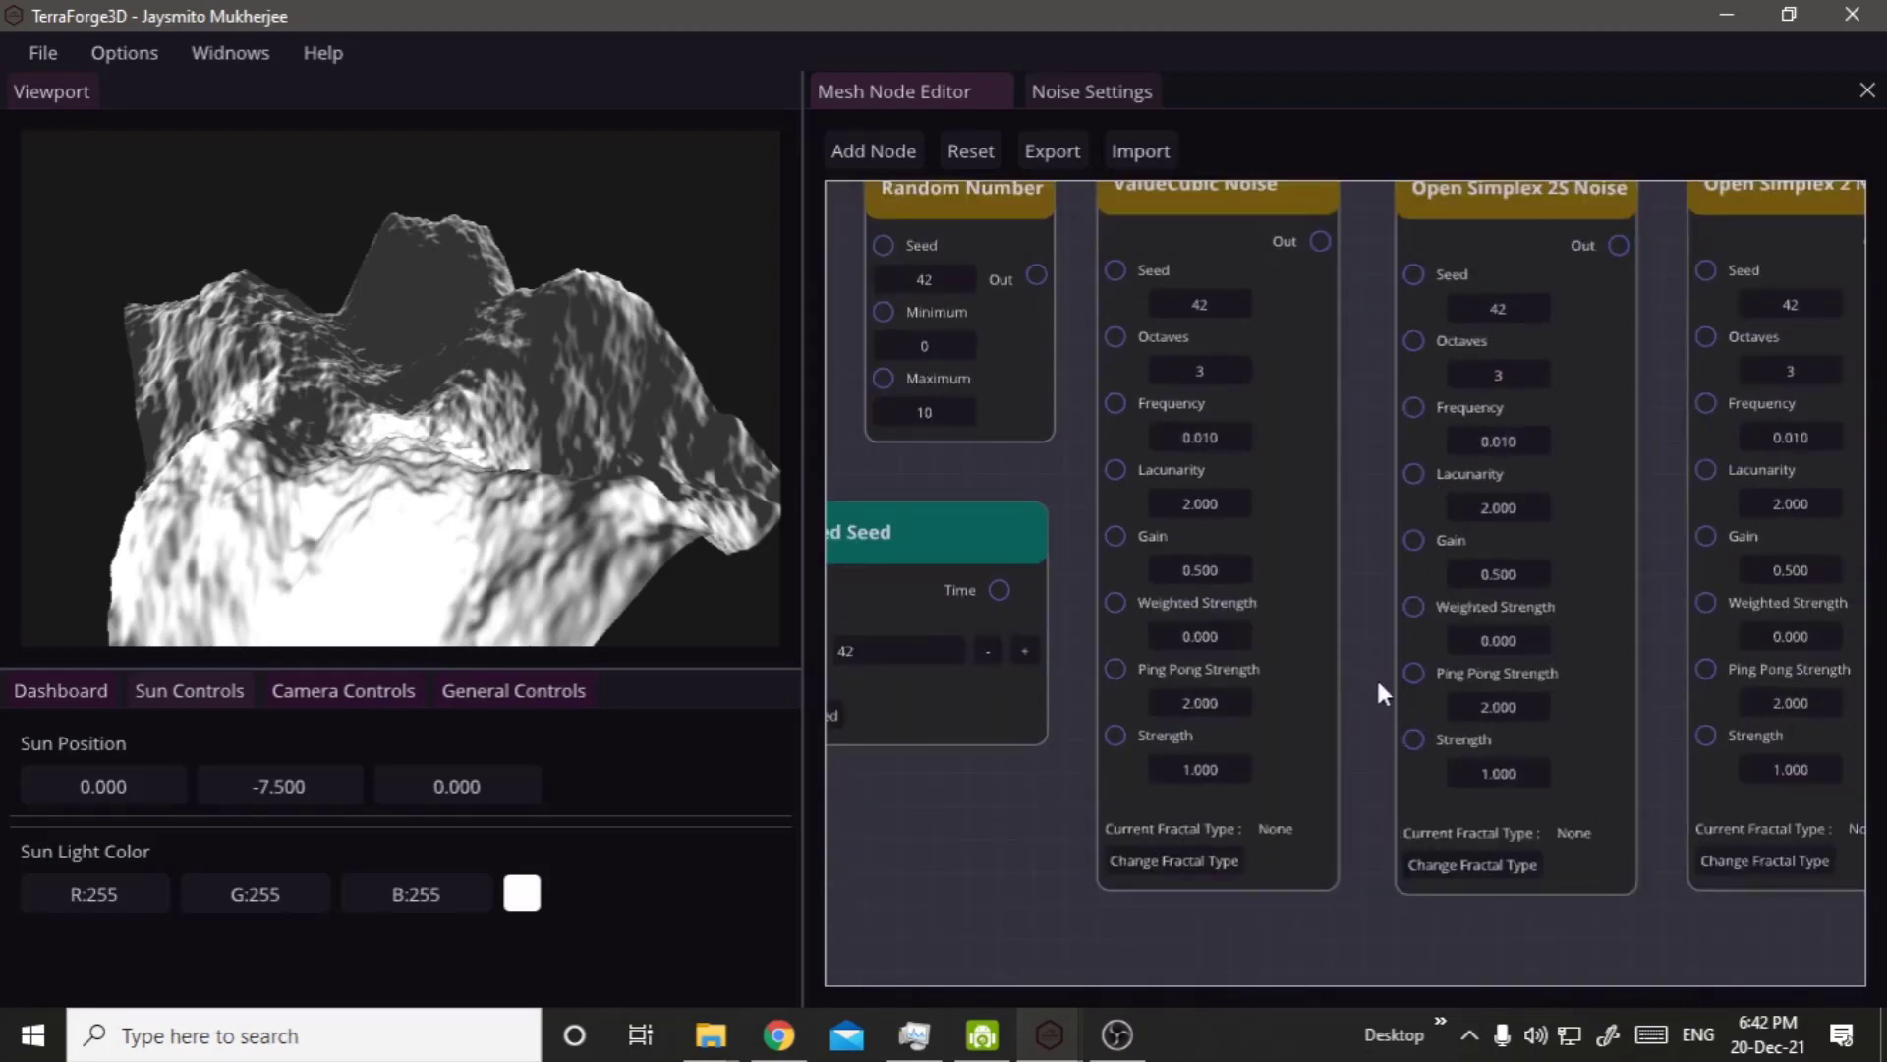
pyautogui.moveTo(1072, 439); pyautogui.dragTo(1378, 308, button='right')
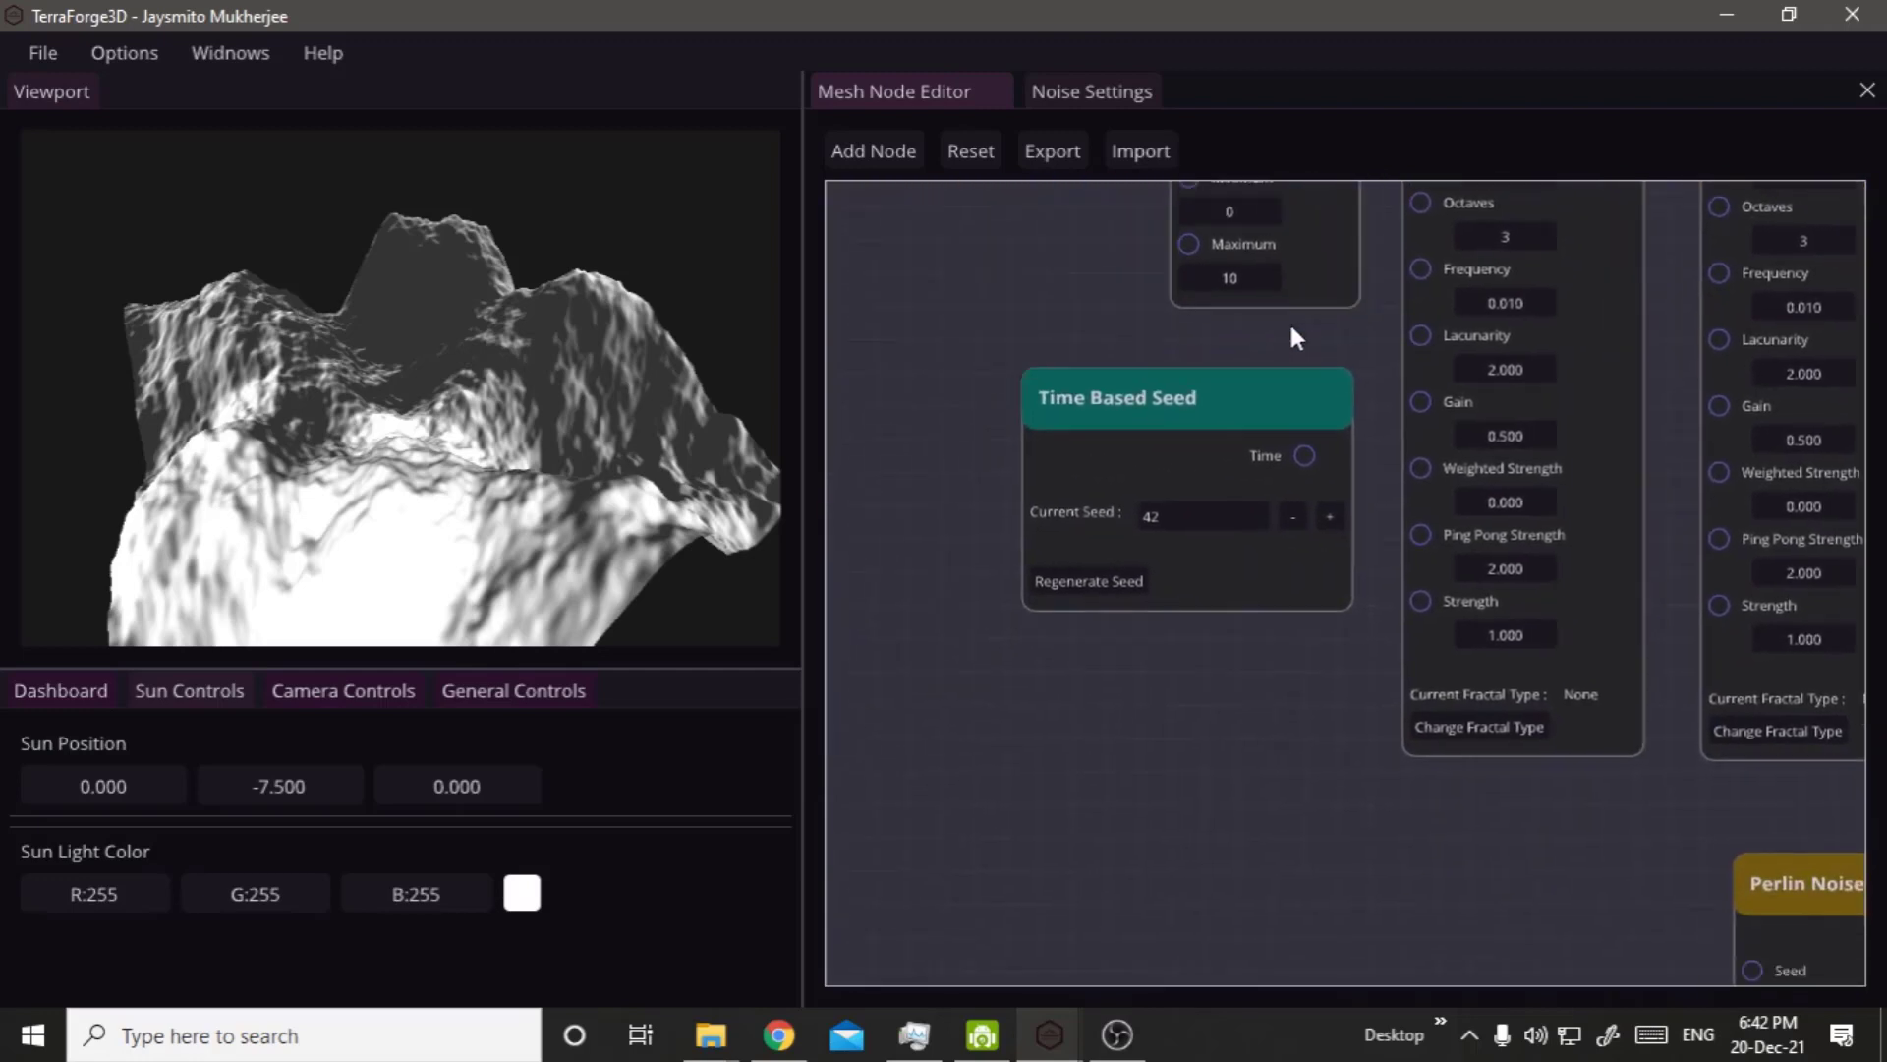
pyautogui.scroll(-1, 1271, 378)
pyautogui.moveTo(1289, 337); pyautogui.dragTo(1450, 854)
pyautogui.moveTo(1318, 531); pyautogui.dragTo(1415, 899)
pyautogui.moveTo(1117, 858); pyautogui.dragTo(1028, 793)
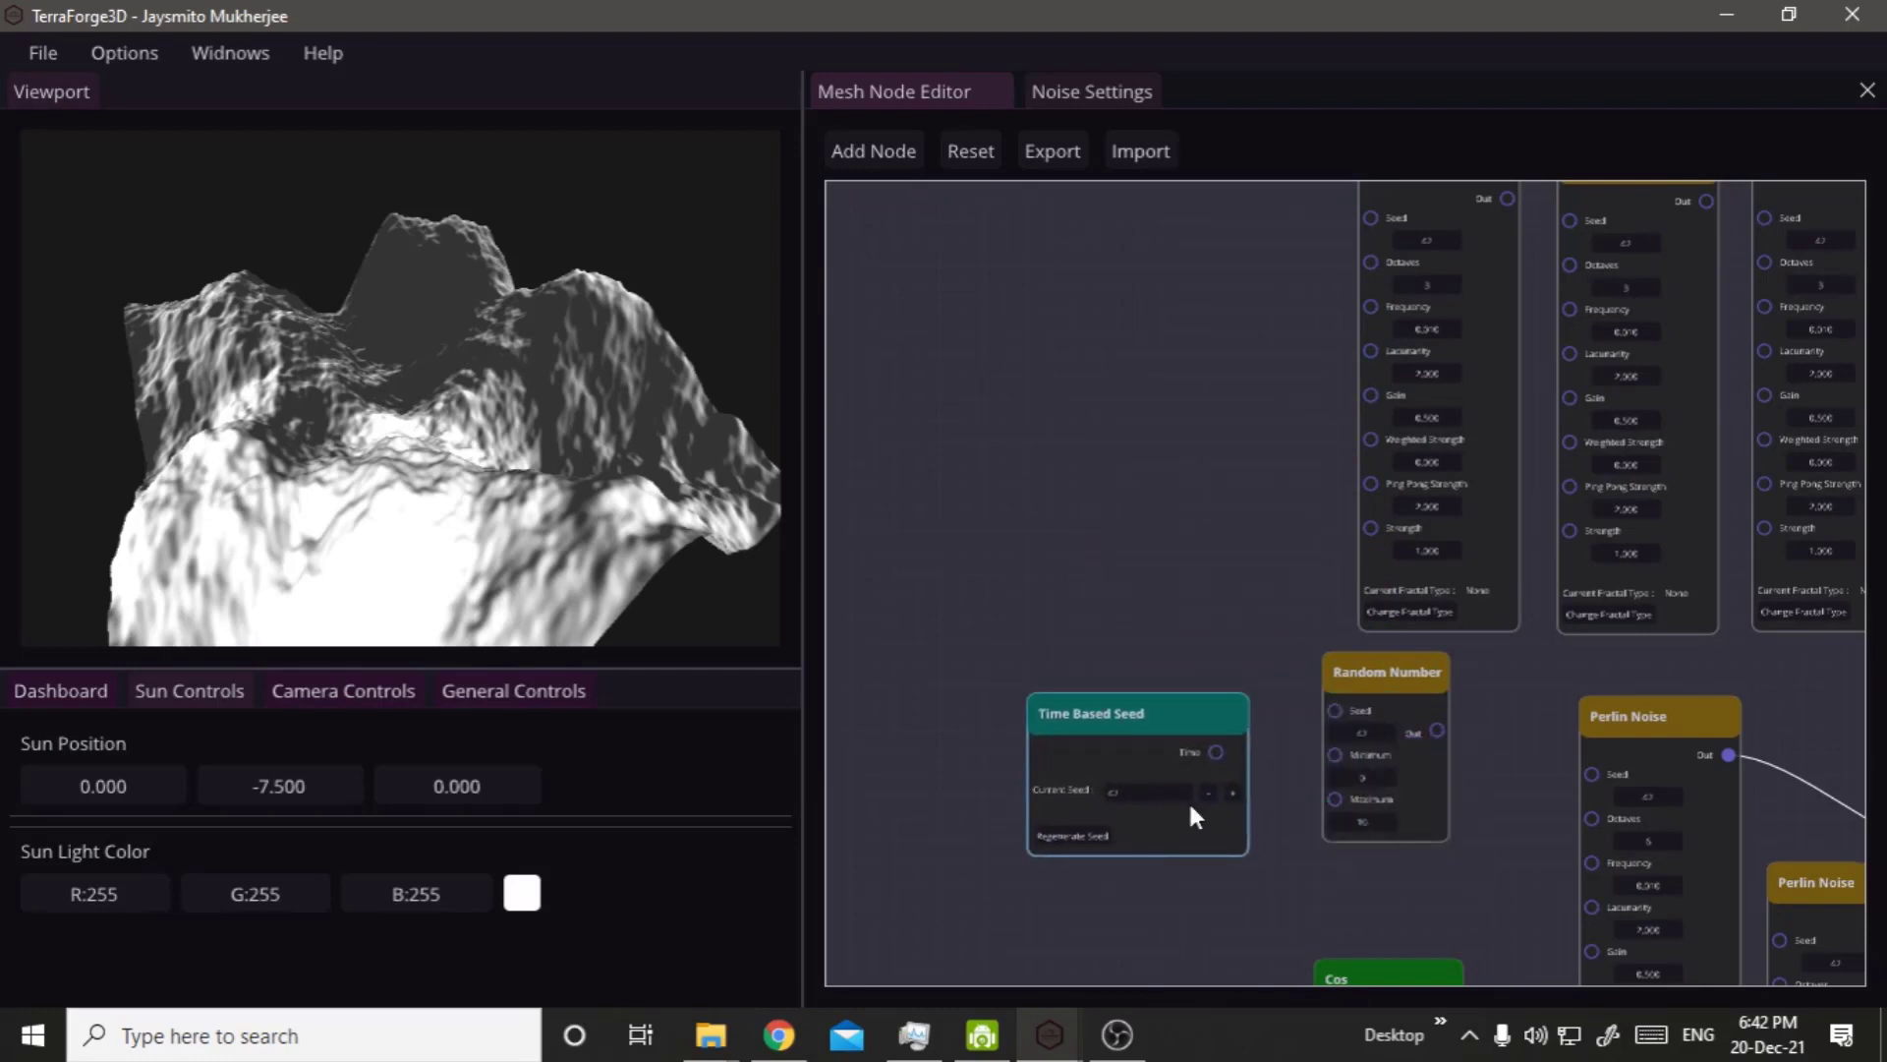
# Move the Random Number node above the Time Based Seed node, clearing the space before the Perlin Noise node.
pyautogui.scroll(1, 1187, 800)
pyautogui.moveTo(1624, 800); pyautogui.dragTo(1454, 600, button='right')
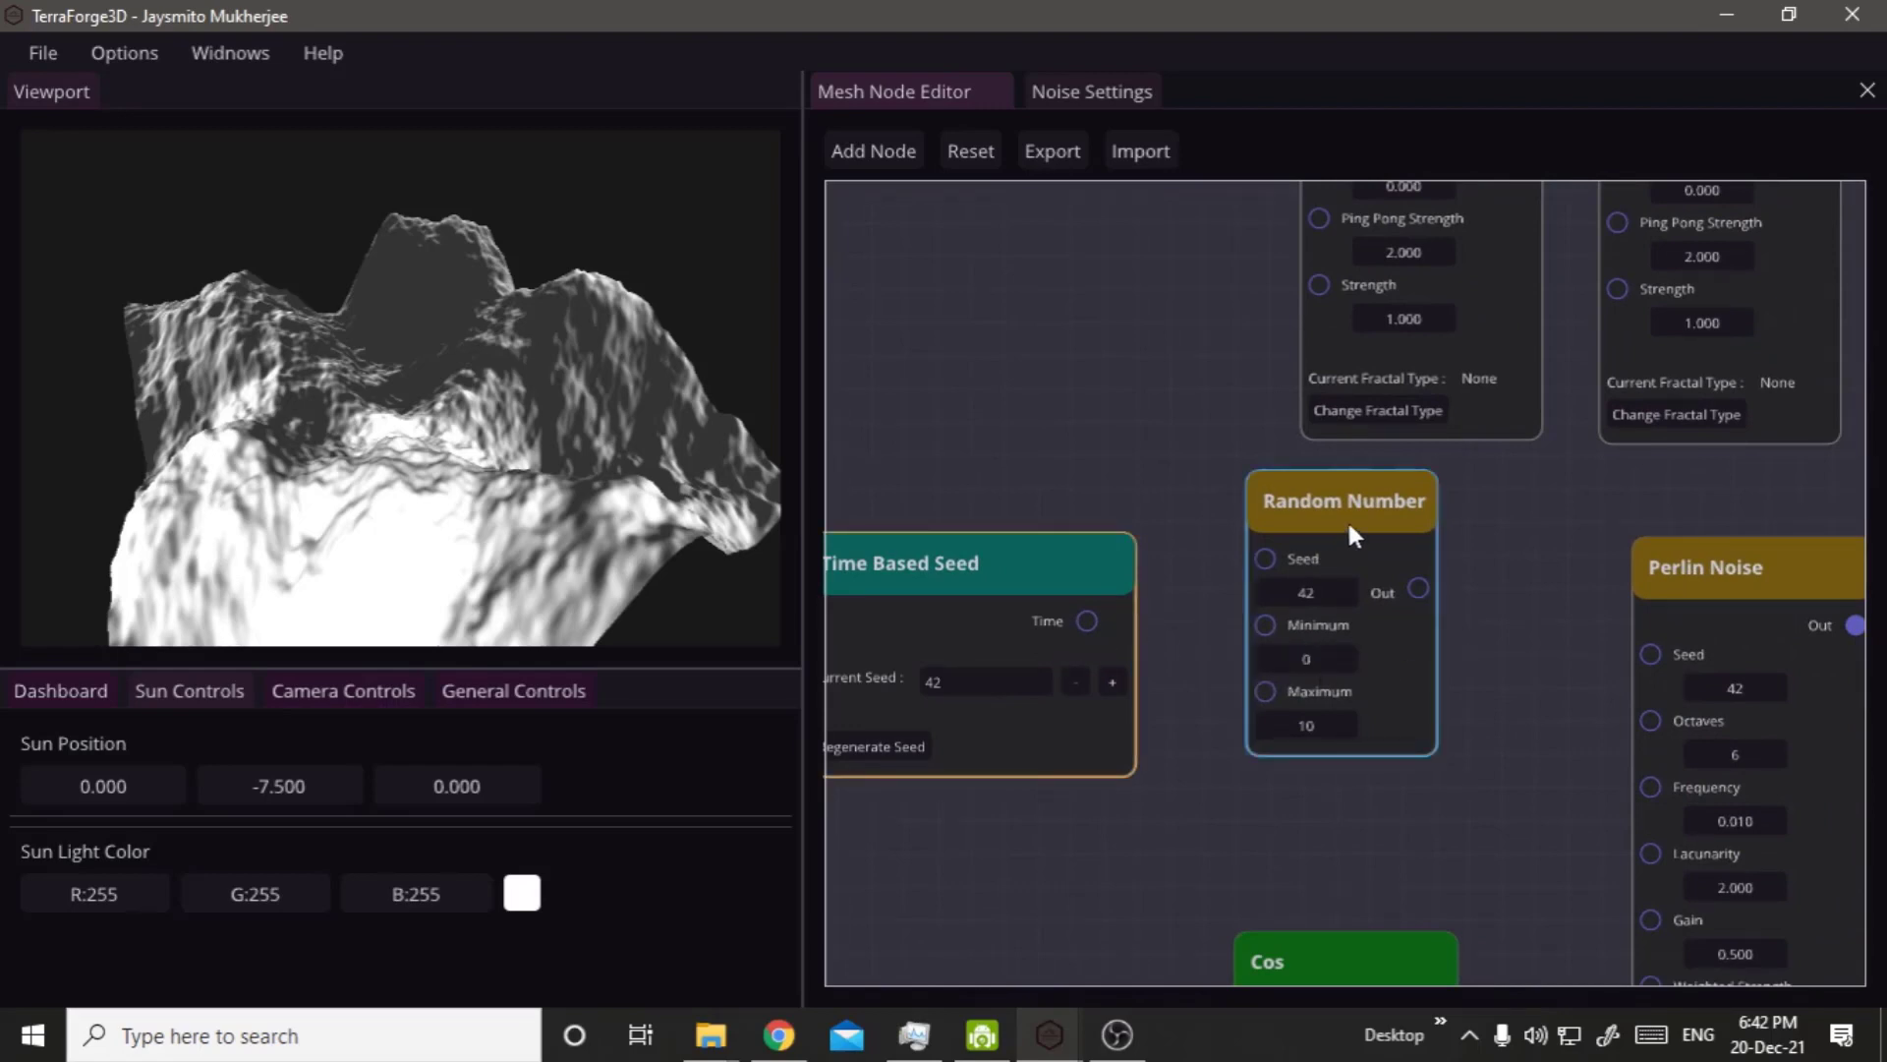
pyautogui.moveTo(1343, 512); pyautogui.dragTo(1080, 213)
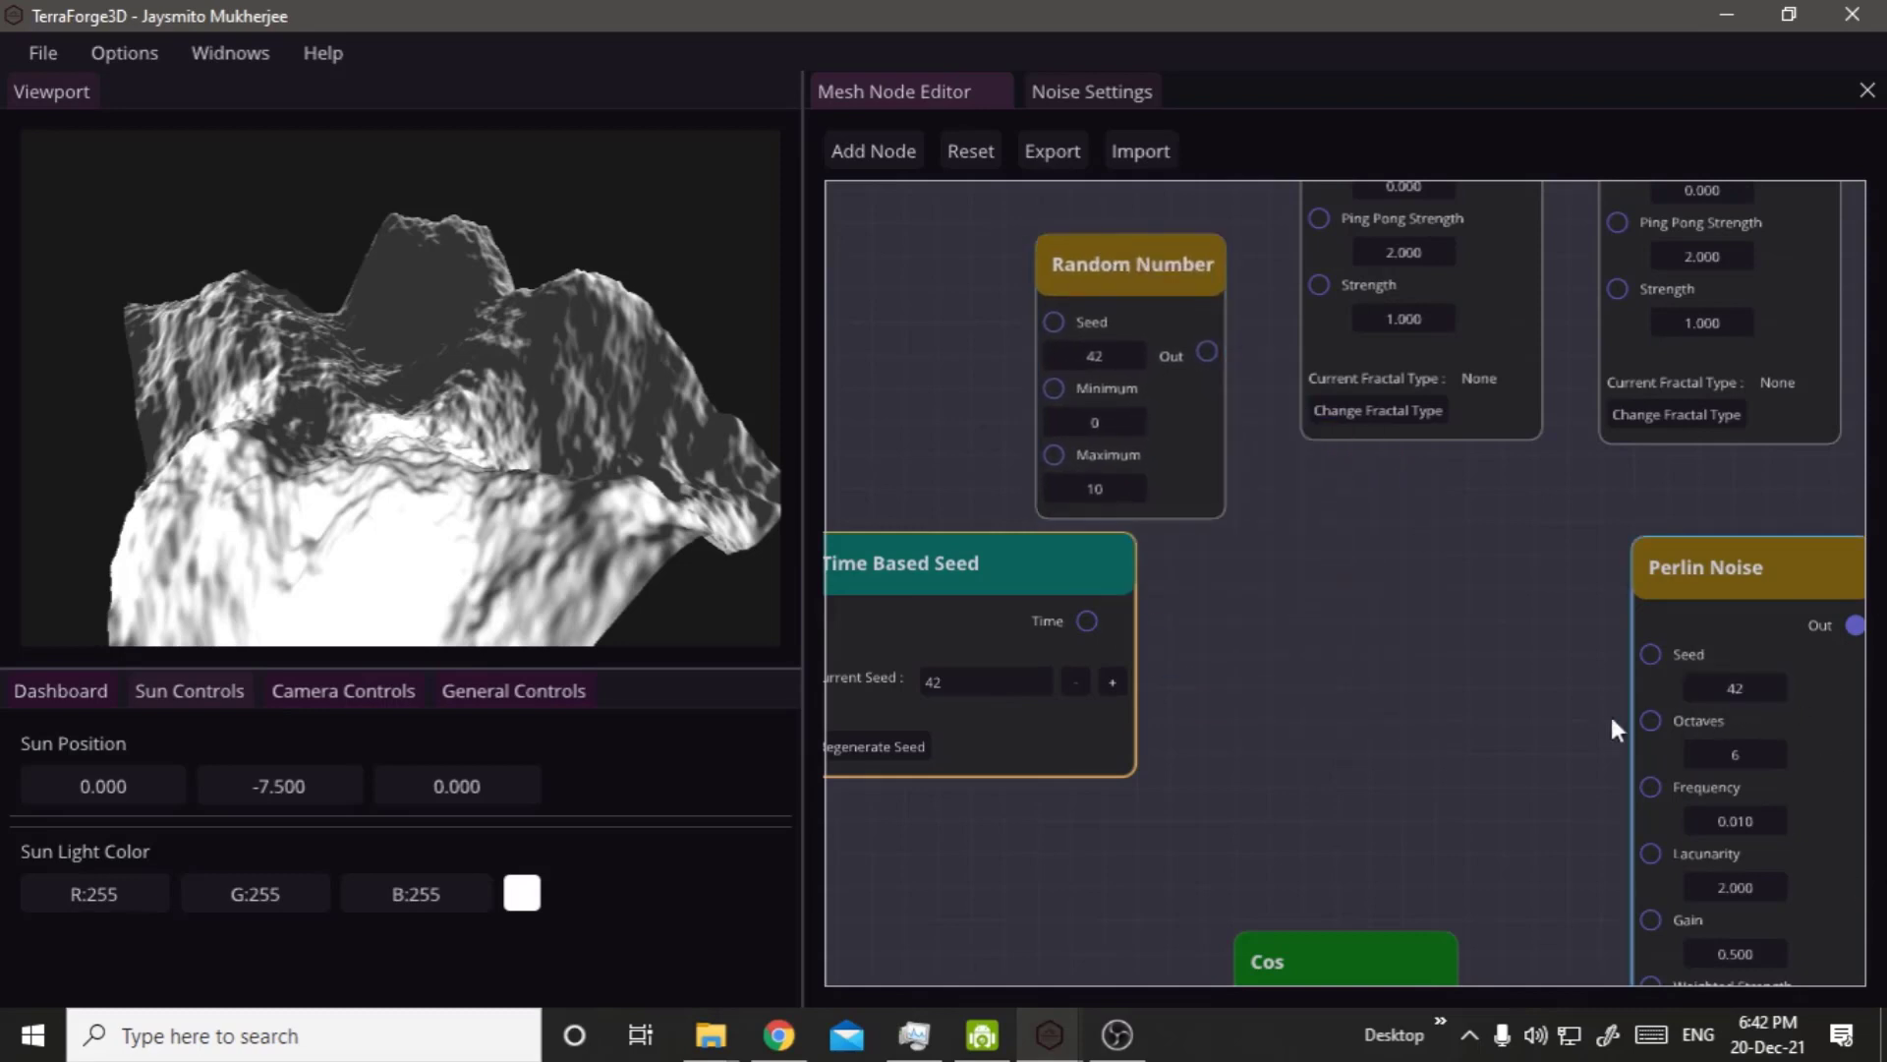
# Set the six-octave Perlin Noise node's Seed to 103.
pyautogui.moveTo(1506, 701); pyautogui.dragTo(1347, 670, button='right')
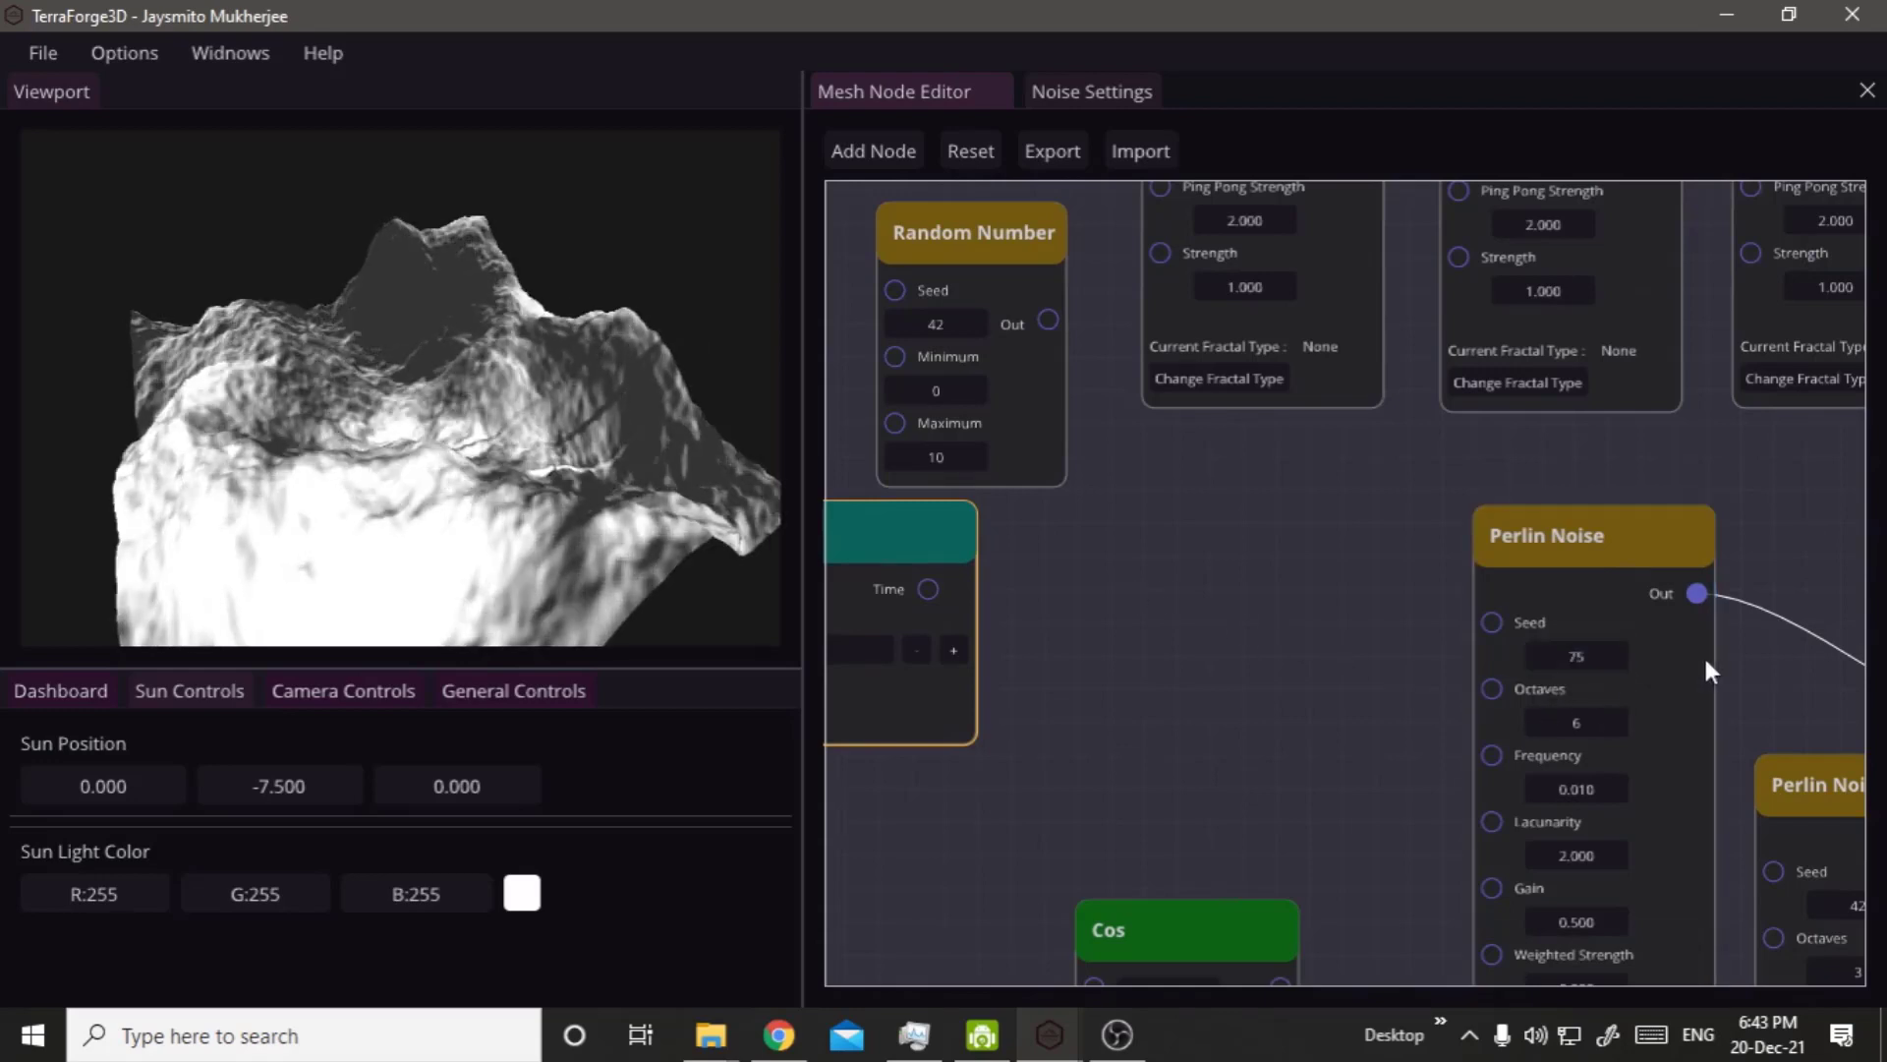
pyautogui.moveTo(1567, 659); pyautogui.dragTo(1604, 665)
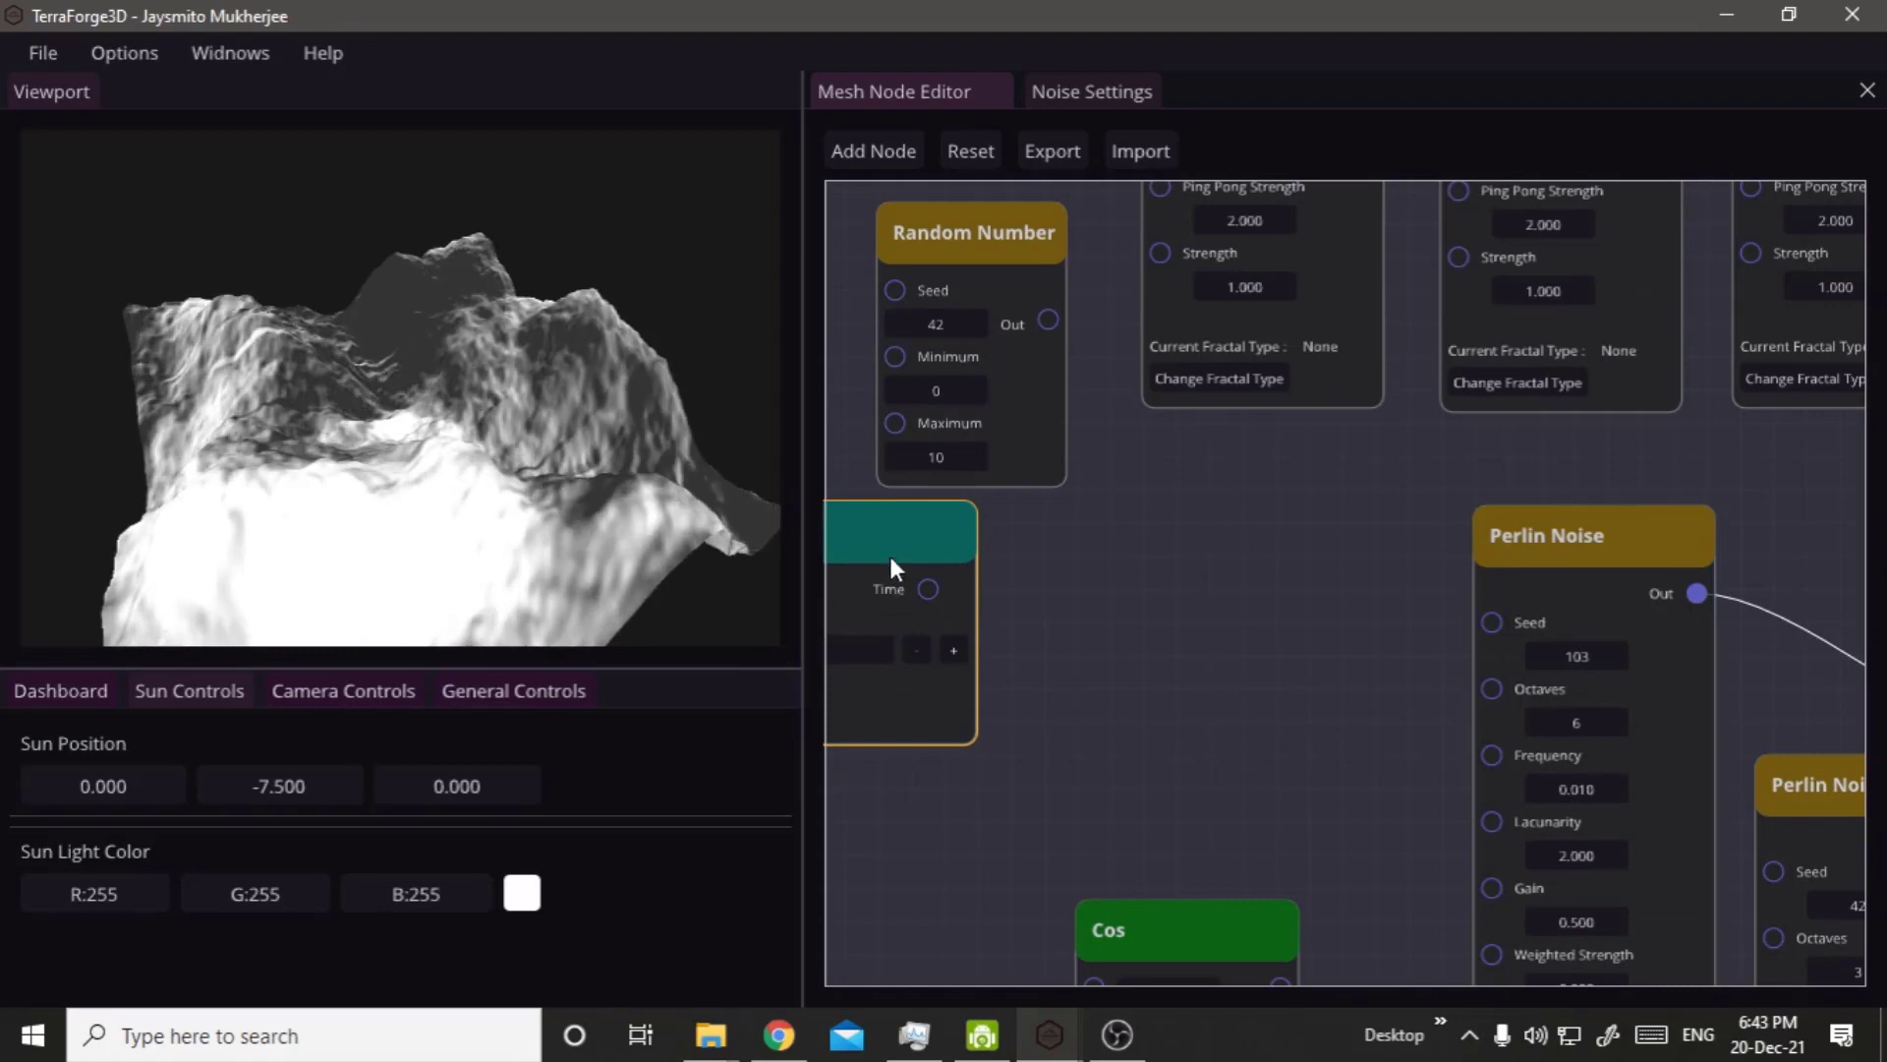
# Move the Time Based Seed node nearer the six-octave Perlin Noise node and connect its Time output to that node's Seed input.
pyautogui.moveTo(894, 547); pyautogui.dragTo(1140, 557)
pyautogui.rightClick(340, 438)
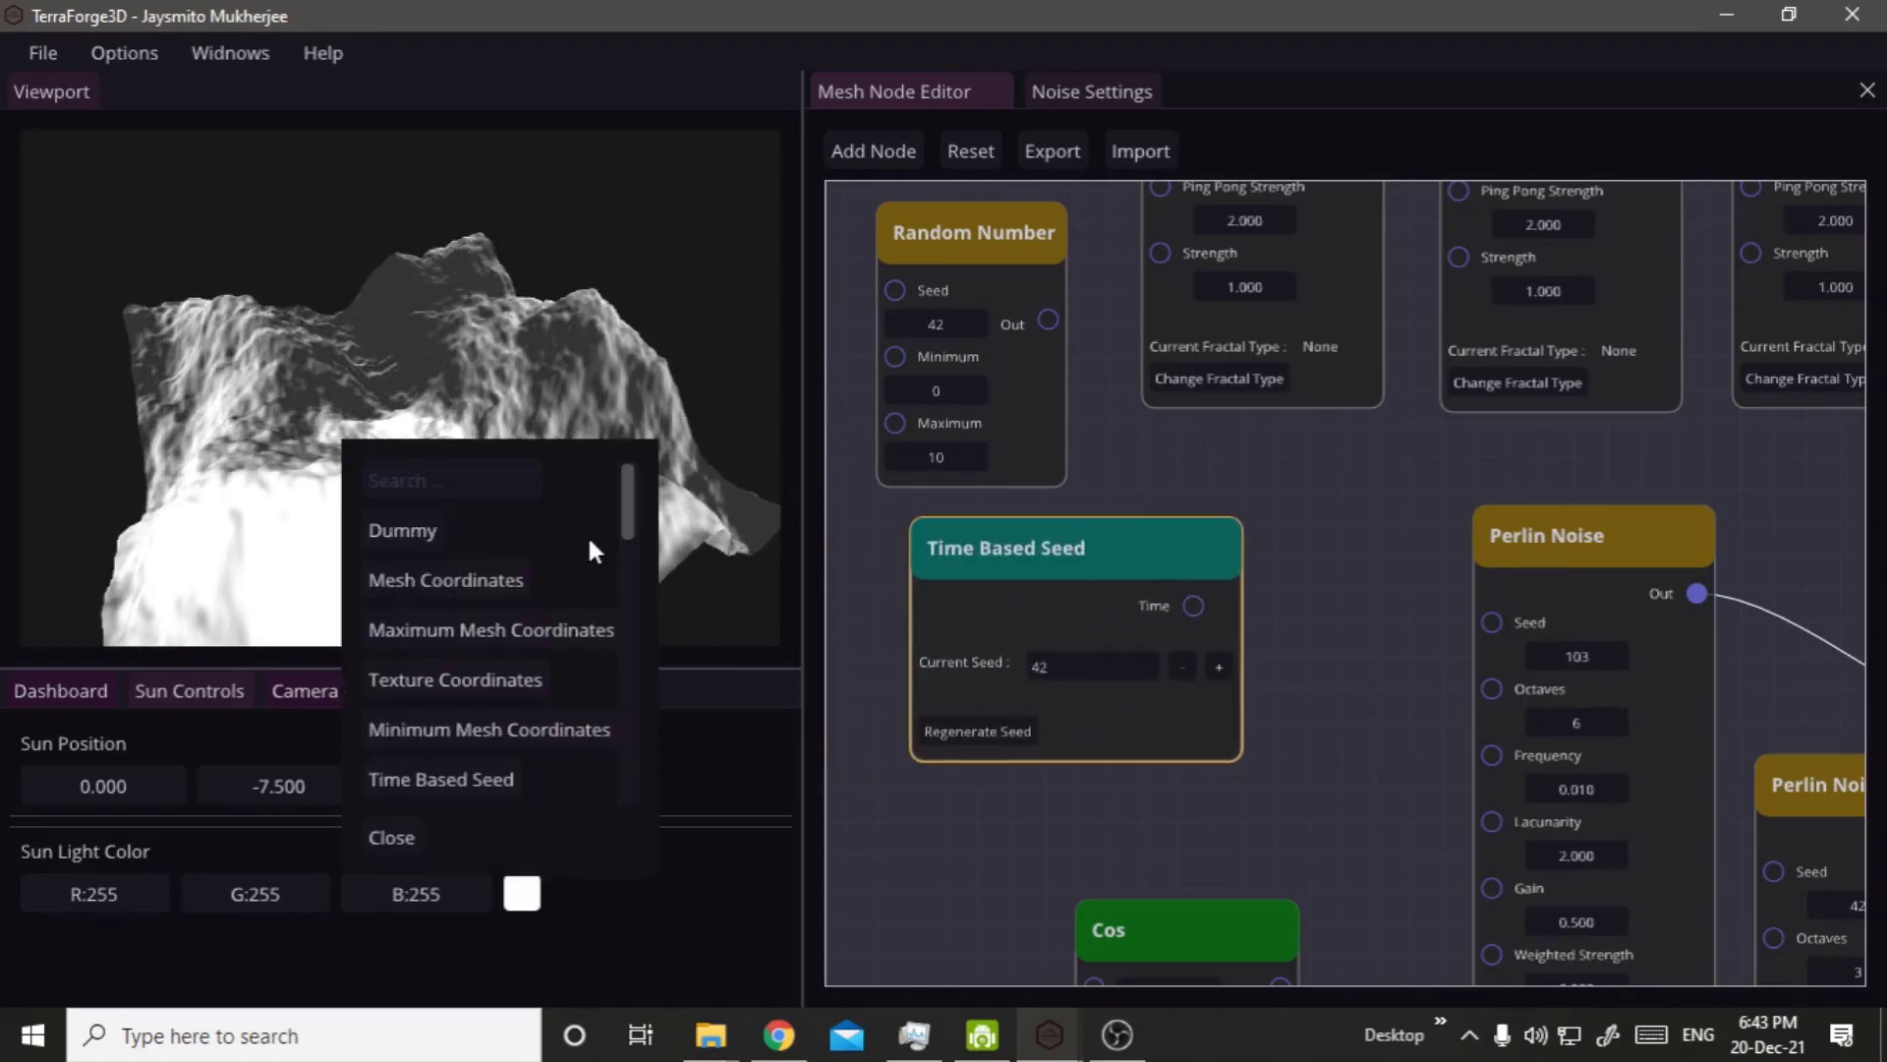
pyautogui.moveTo(462, 344); pyautogui.dragTo(401, 357, button='right')
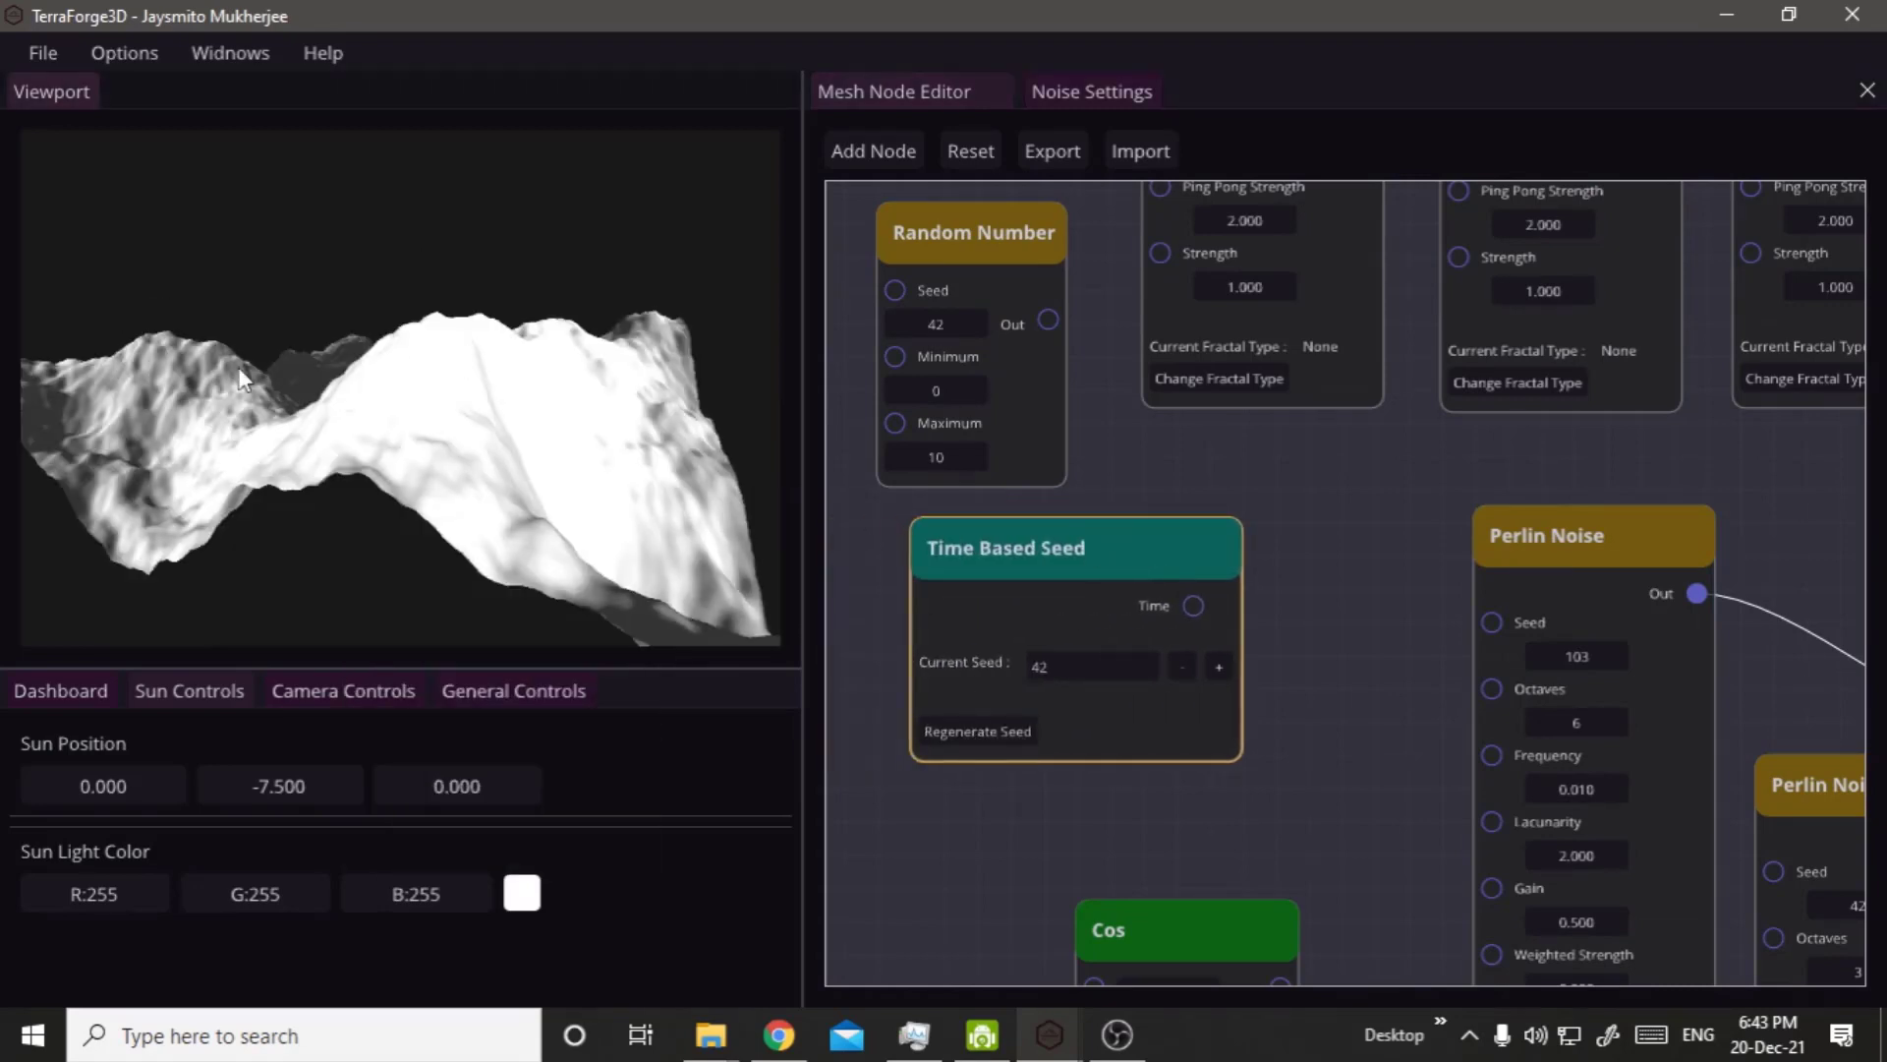
pyautogui.moveTo(310, 422); pyautogui.dragTo(472, 502, button='right')
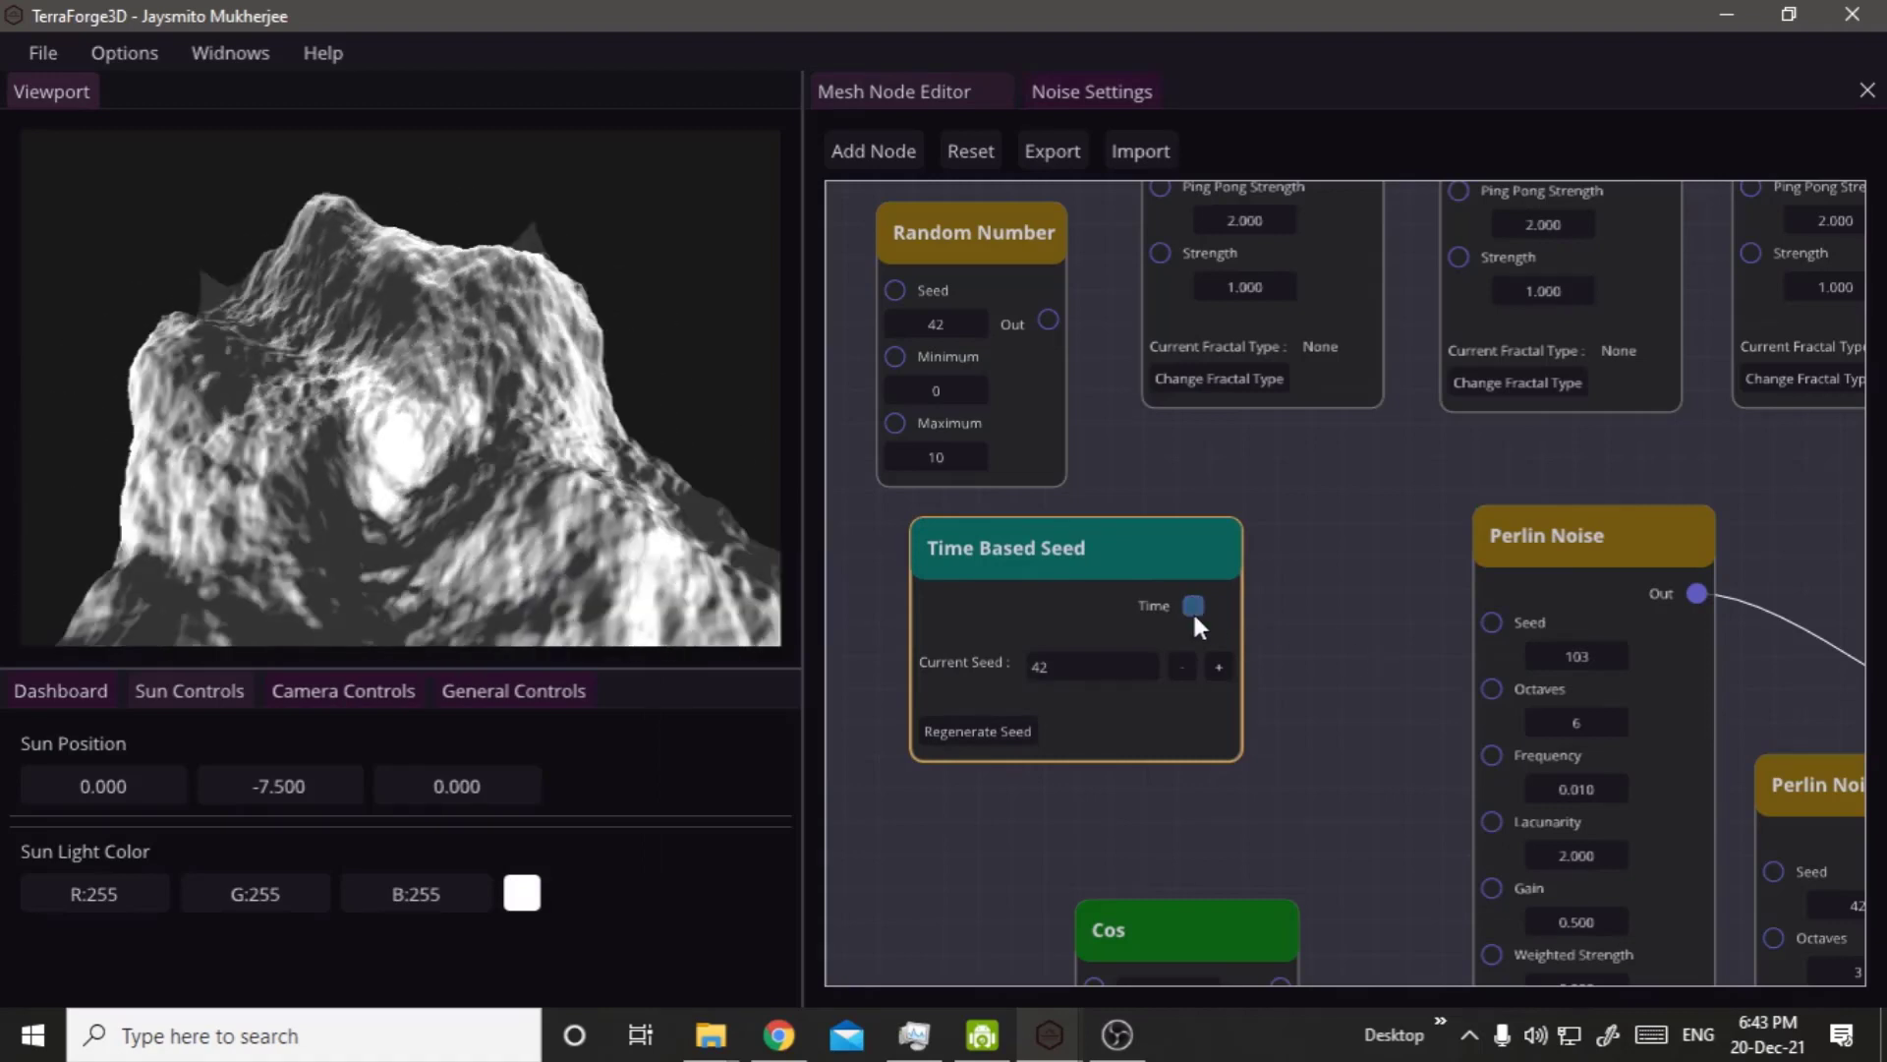
pyautogui.moveTo(1194, 608); pyautogui.dragTo(1483, 620)
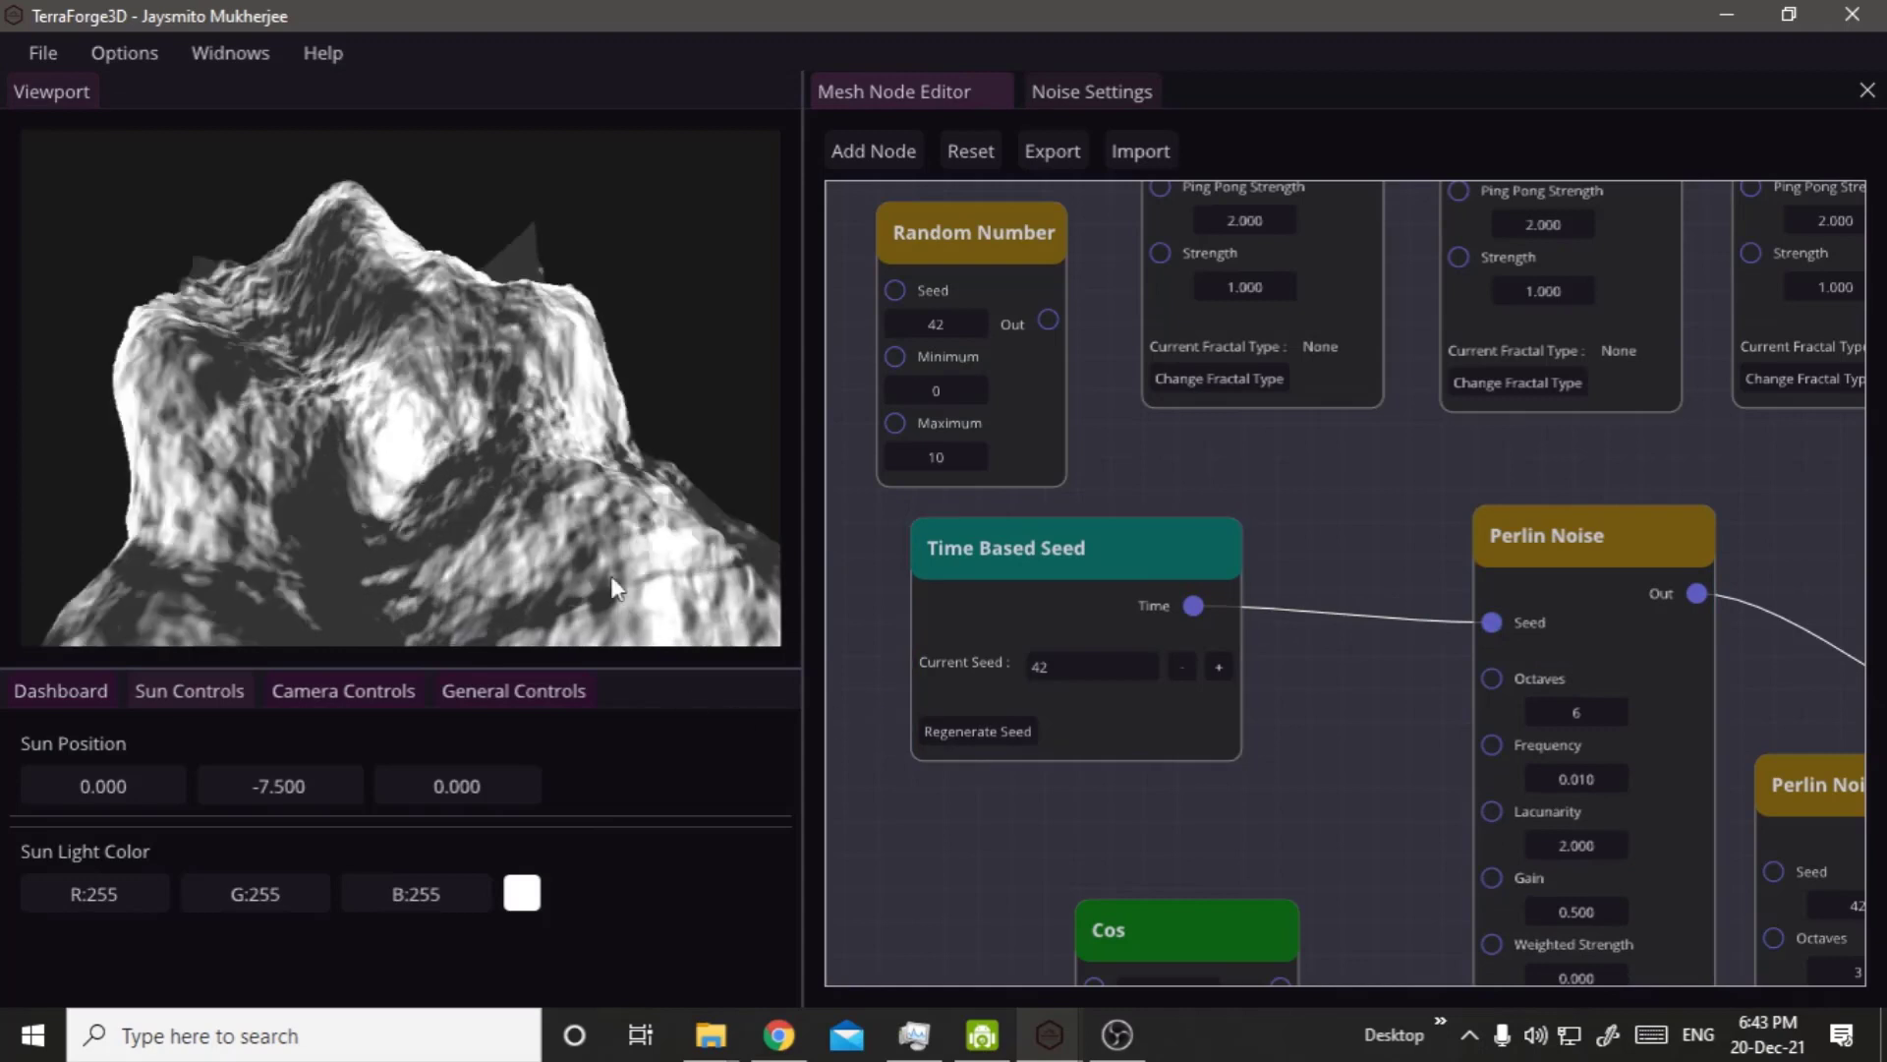
# Regenerate the Time Based Seed node's seed three times, viewing the terrain from different angles in between.
pyautogui.rightClick(633, 421)
pyautogui.moveTo(595, 455); pyautogui.dragTo(563, 450, button='right')
pyautogui.moveTo(564, 451); pyautogui.dragTo(570, 408, button='middle')
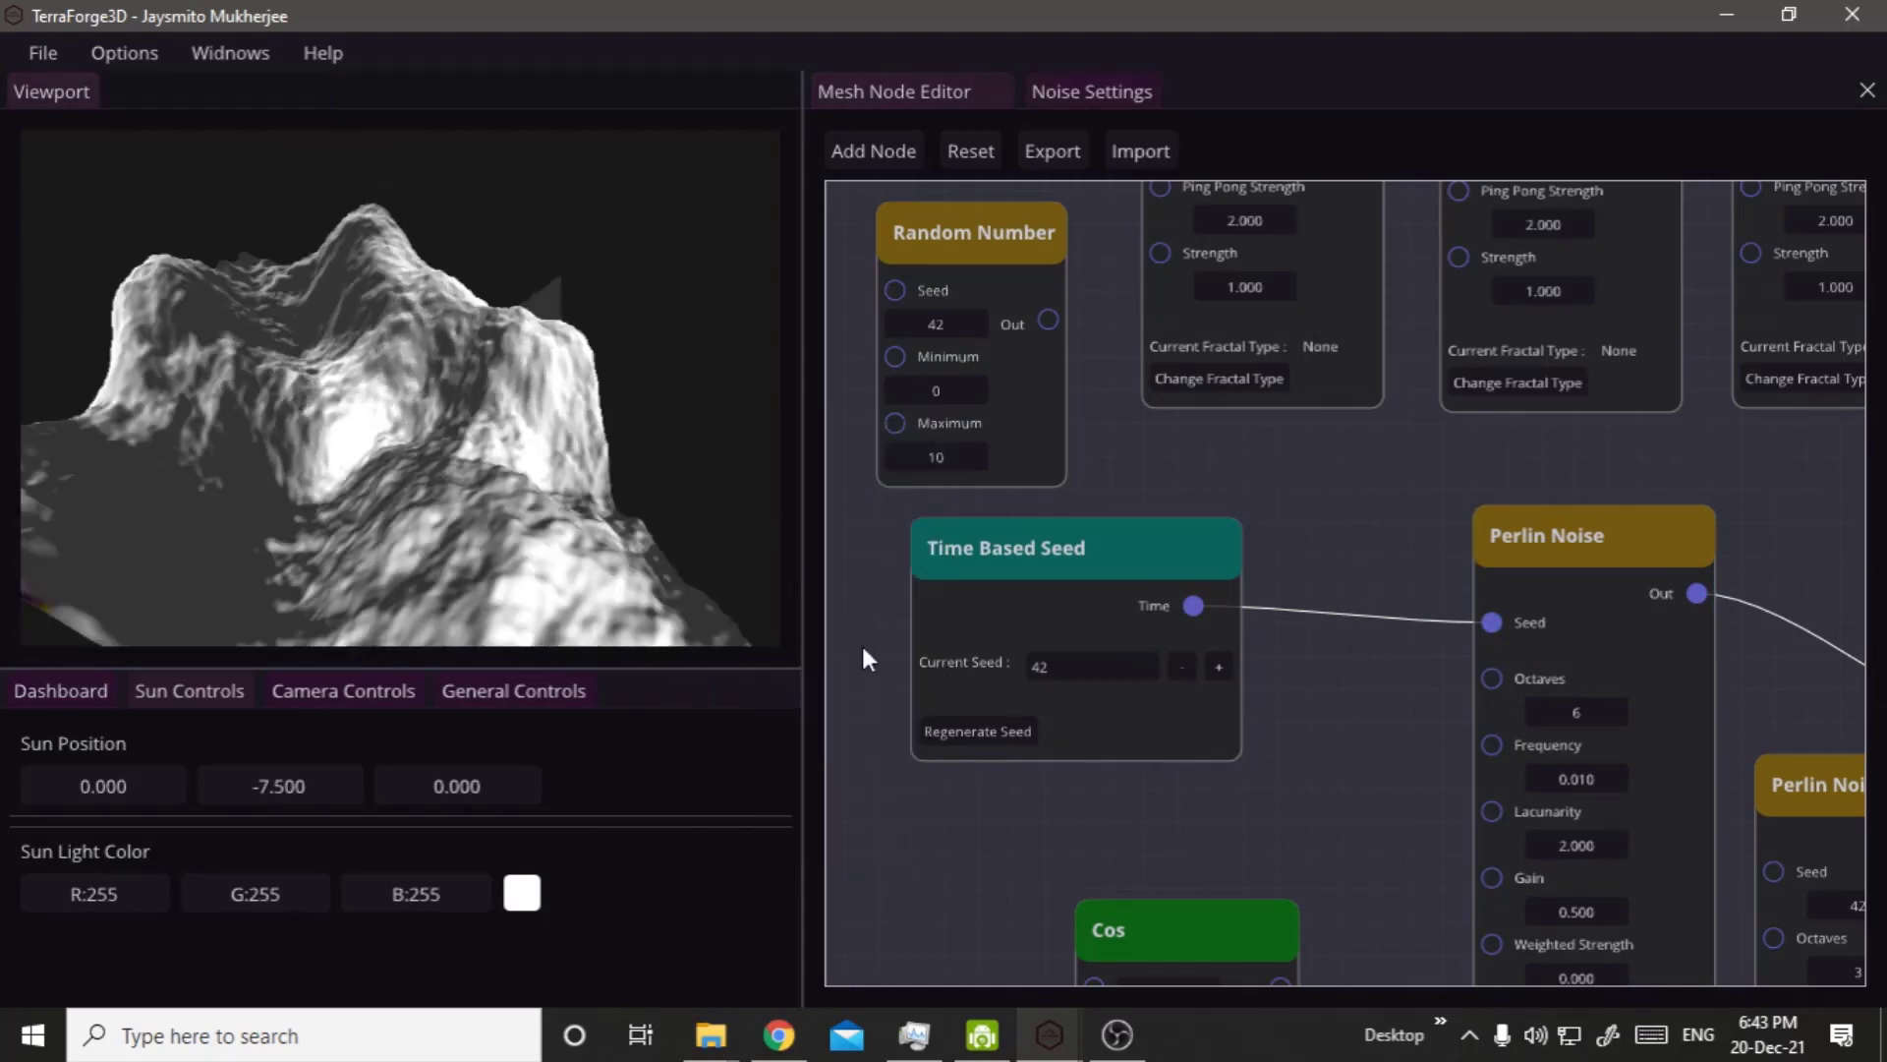
pyautogui.click(956, 733)
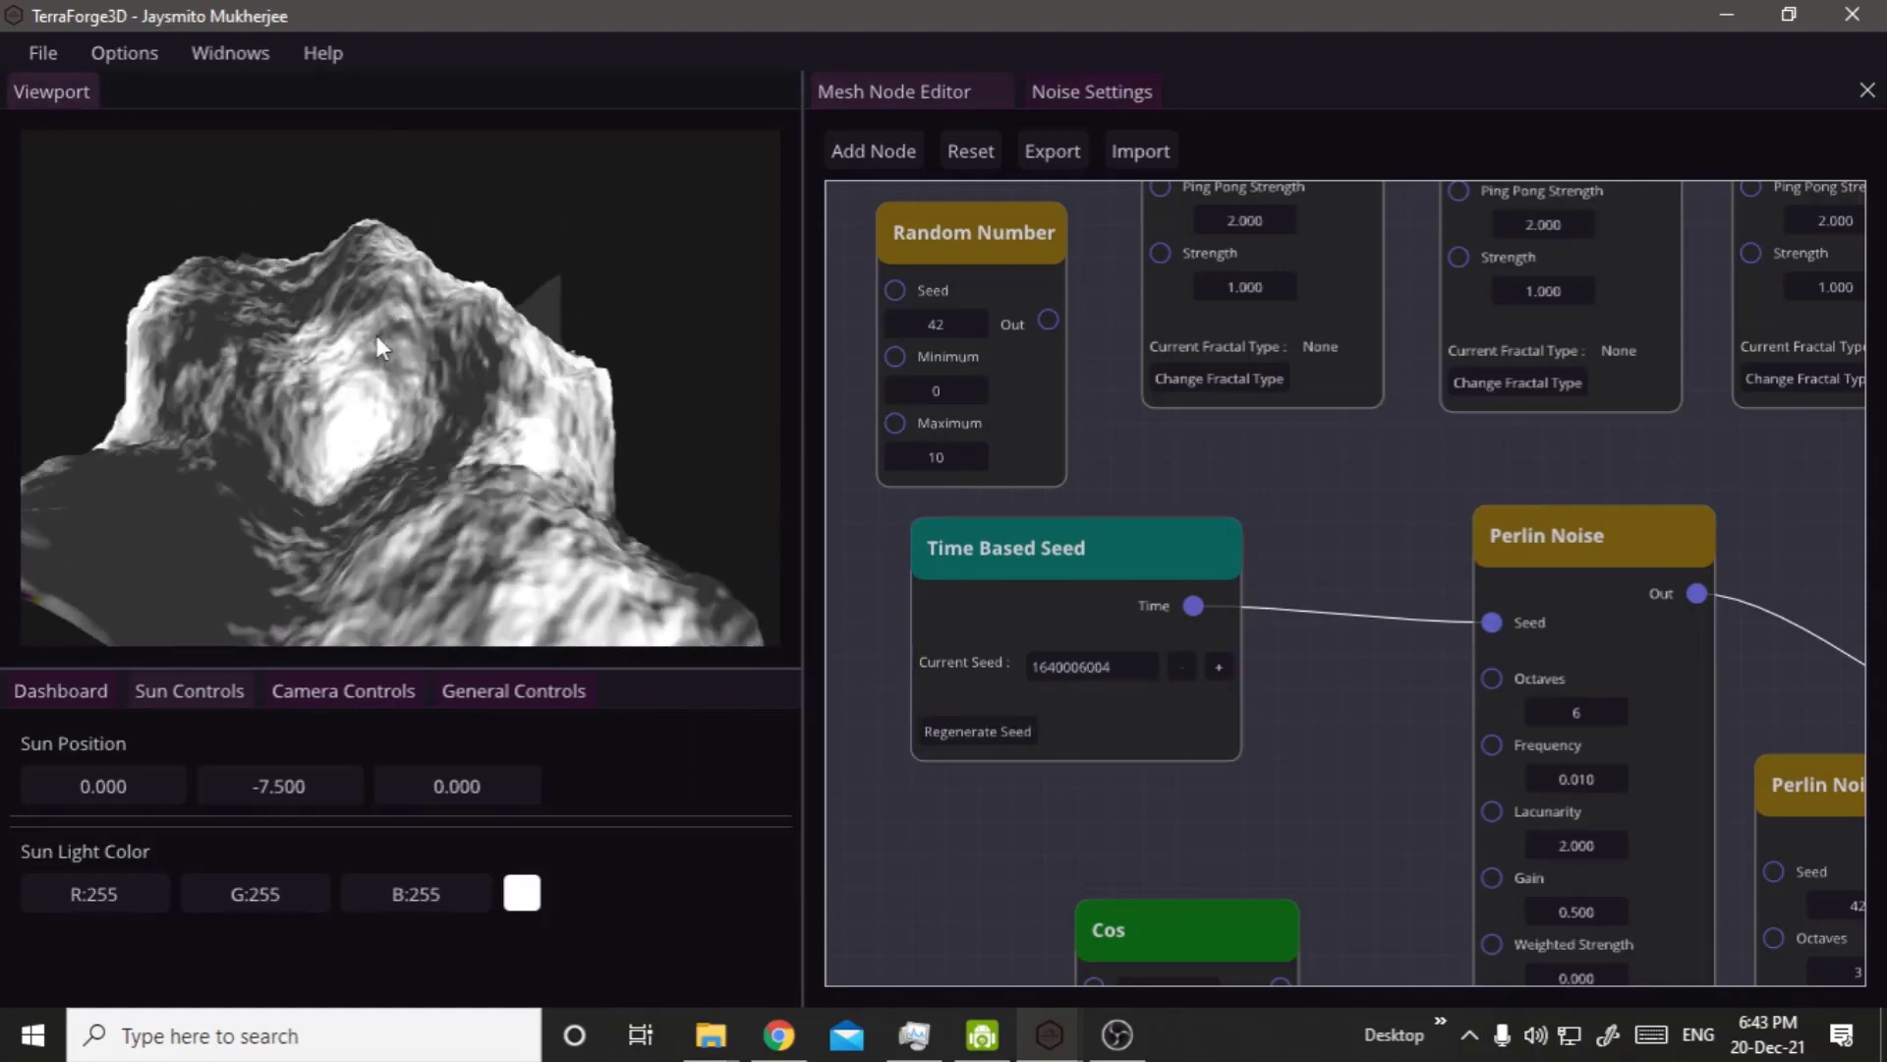
pyautogui.moveTo(428, 351)
pyautogui.mouseDown(button='middle')
pyautogui.moveTo(339, 323)
pyautogui.moveTo(403, 344)
pyautogui.mouseUp(button='middle')
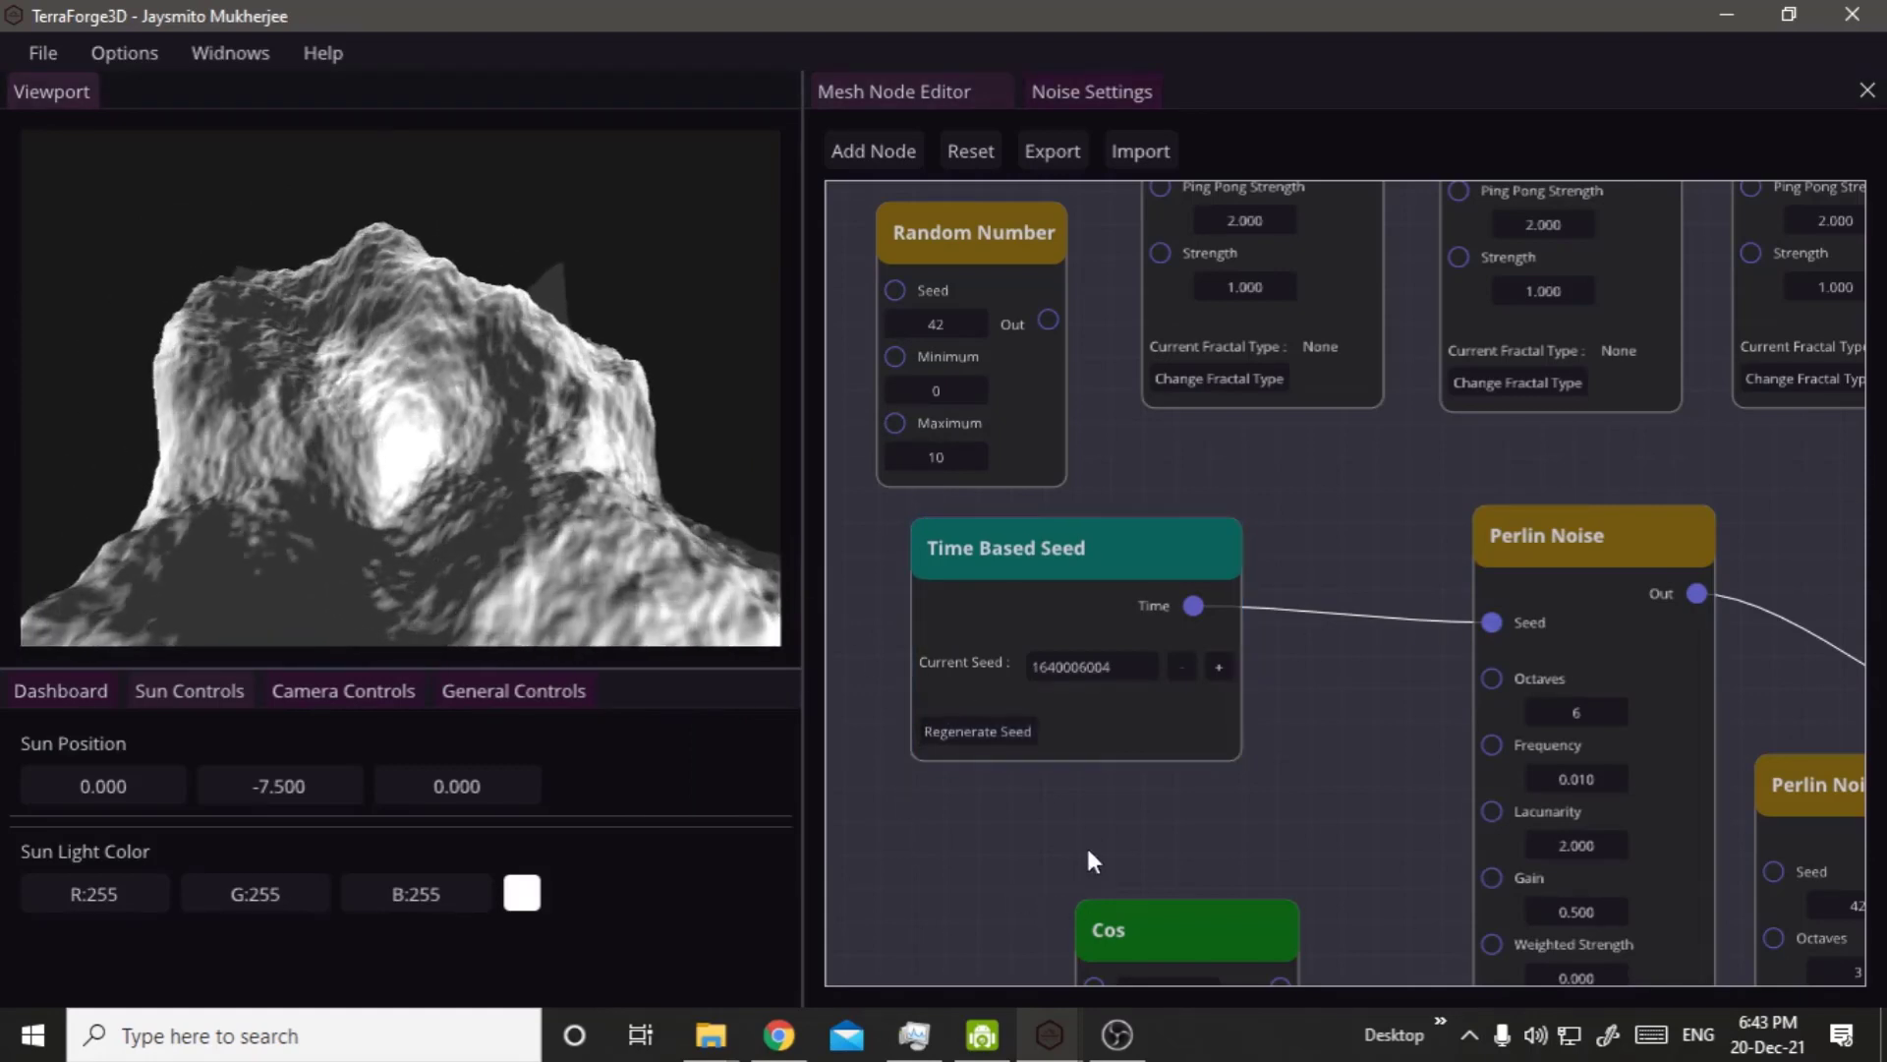
pyautogui.click(1010, 740)
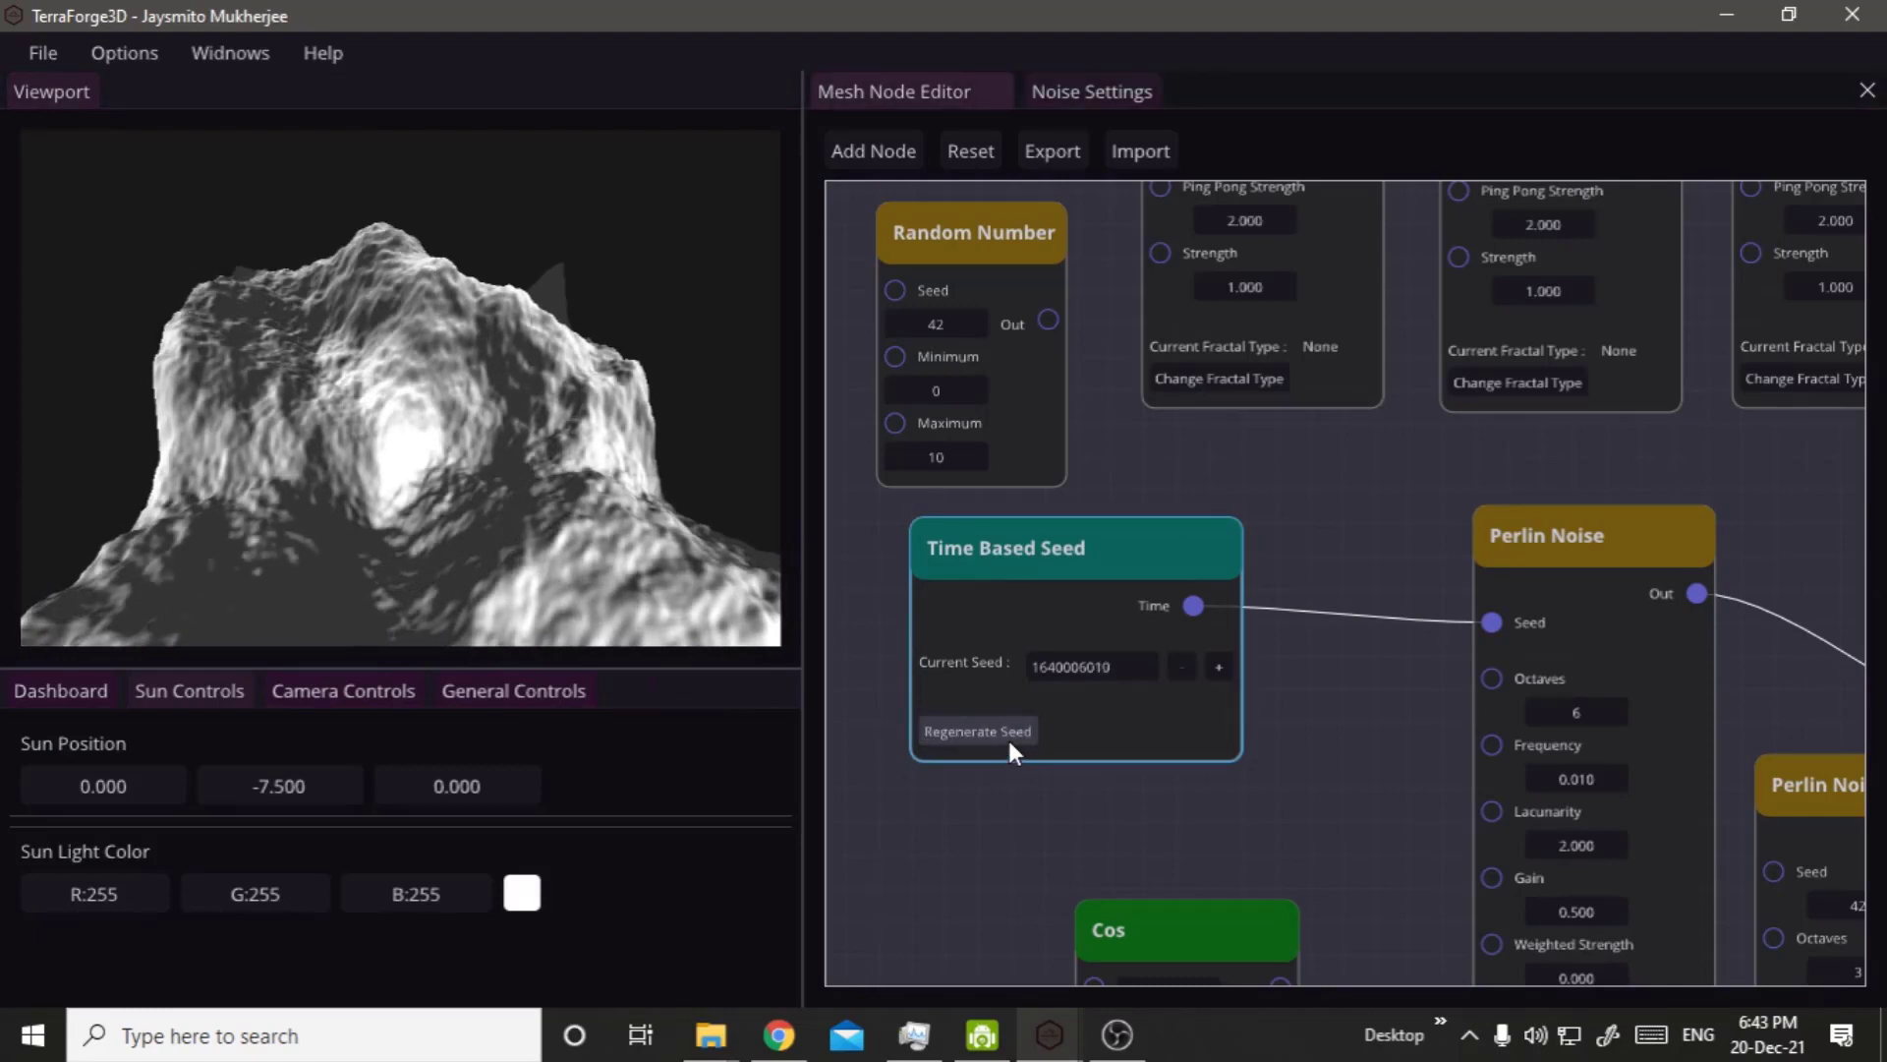
pyautogui.click(1009, 740)
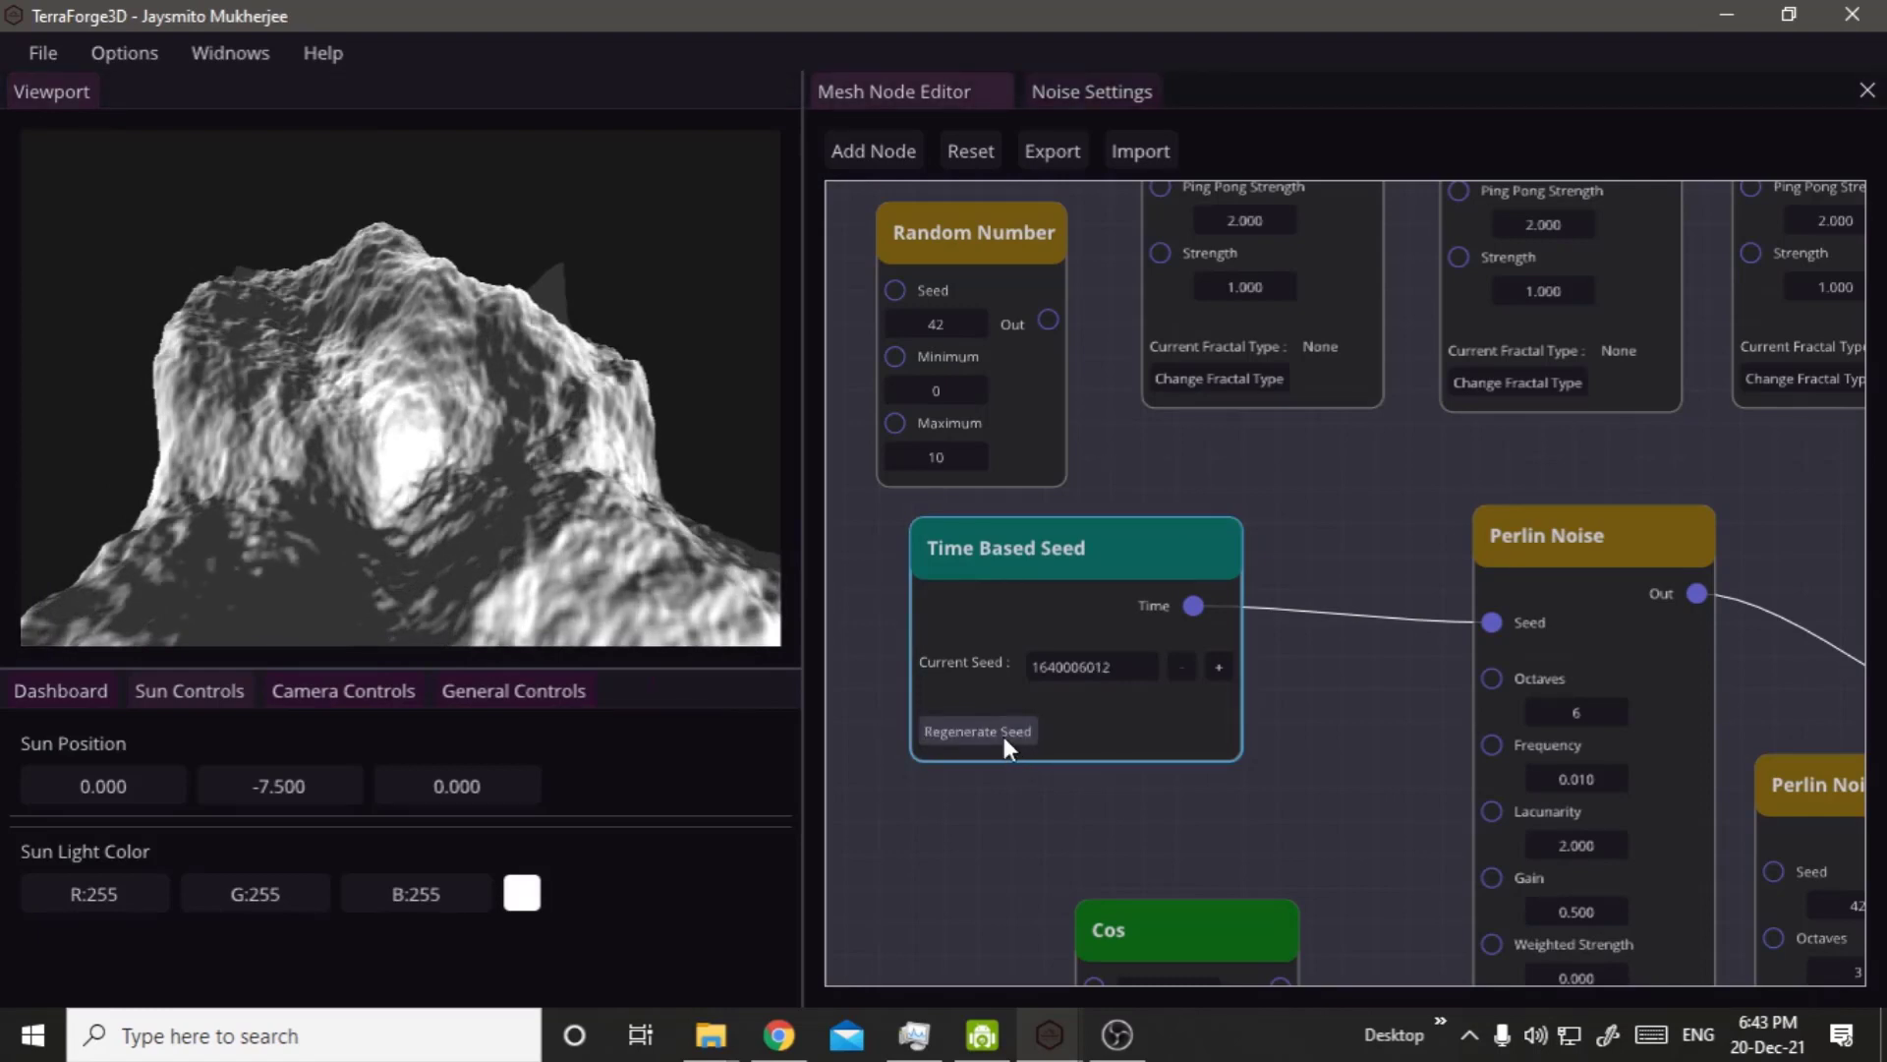
# Regenerate the Time Based Seed node's seed twice more and set its Current Seed to 114.
pyautogui.click(1004, 735)
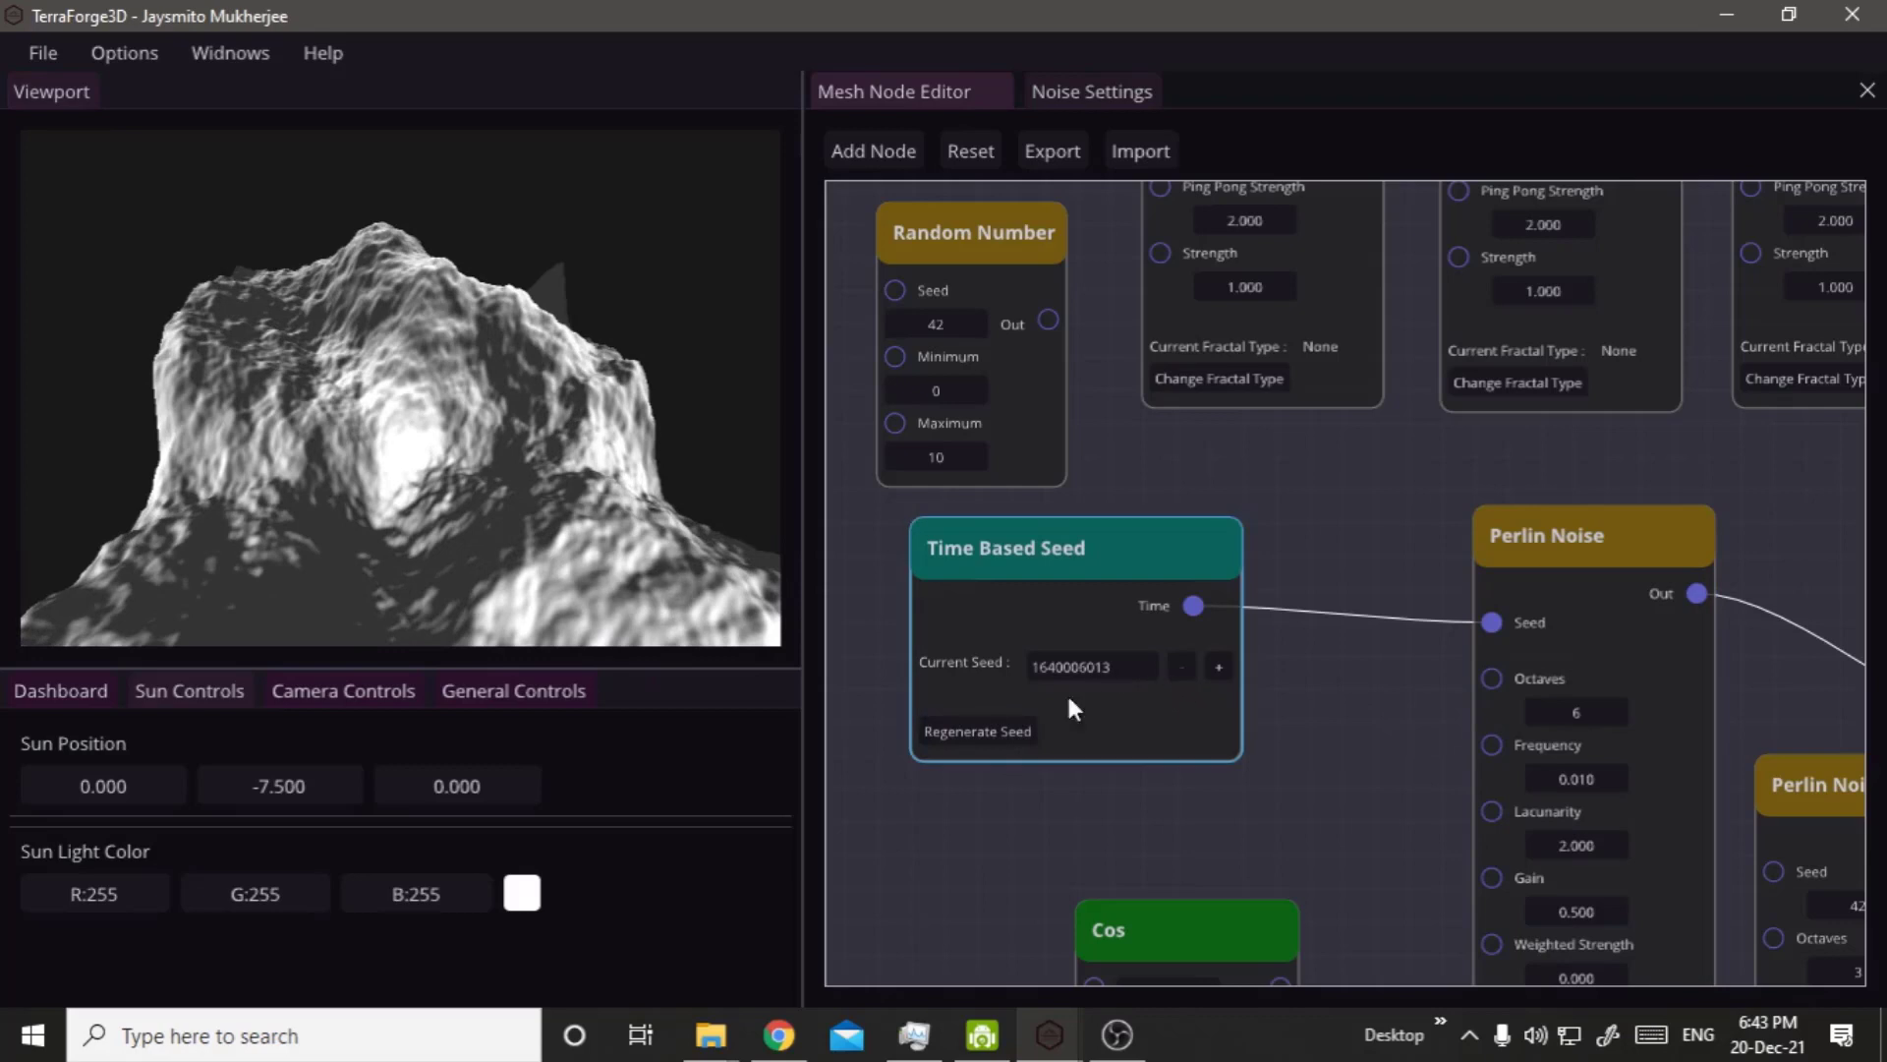
pyautogui.click(994, 743)
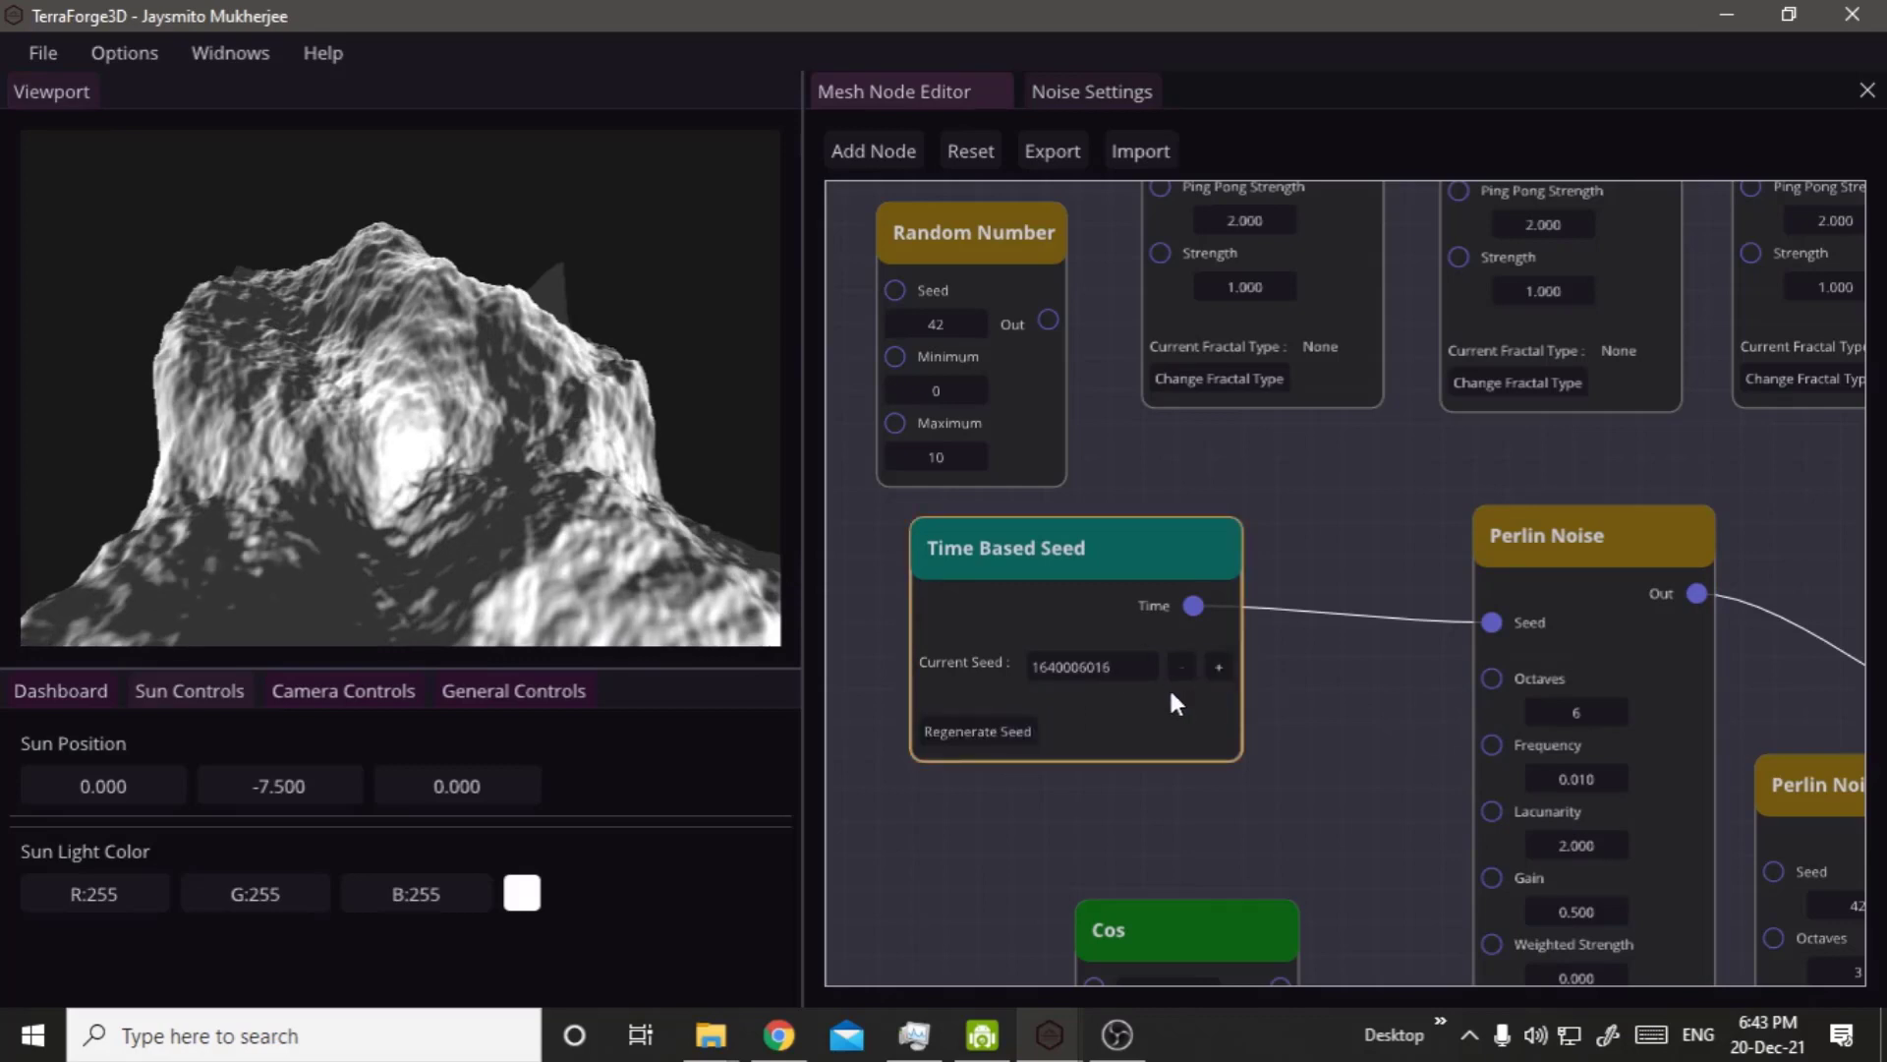
pyautogui.click(1091, 666)
pyautogui.write('114')
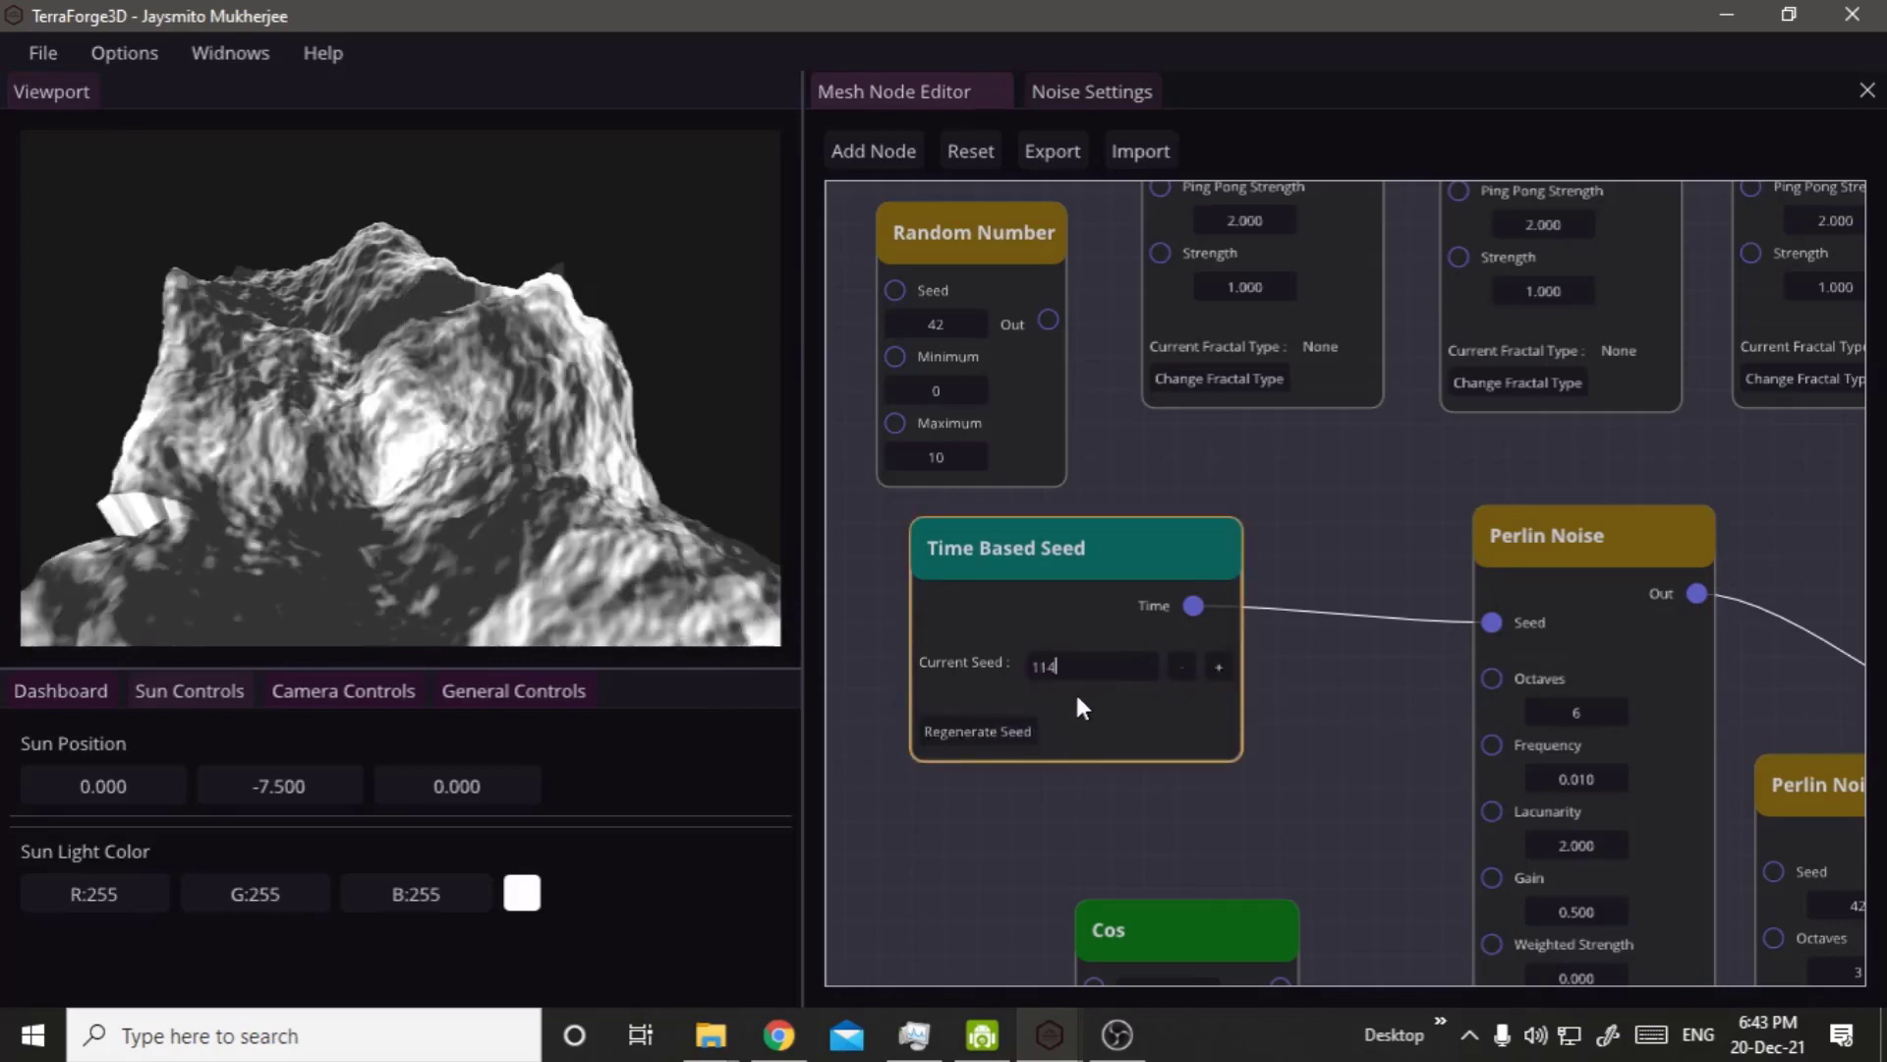
pyautogui.click(804, 547)
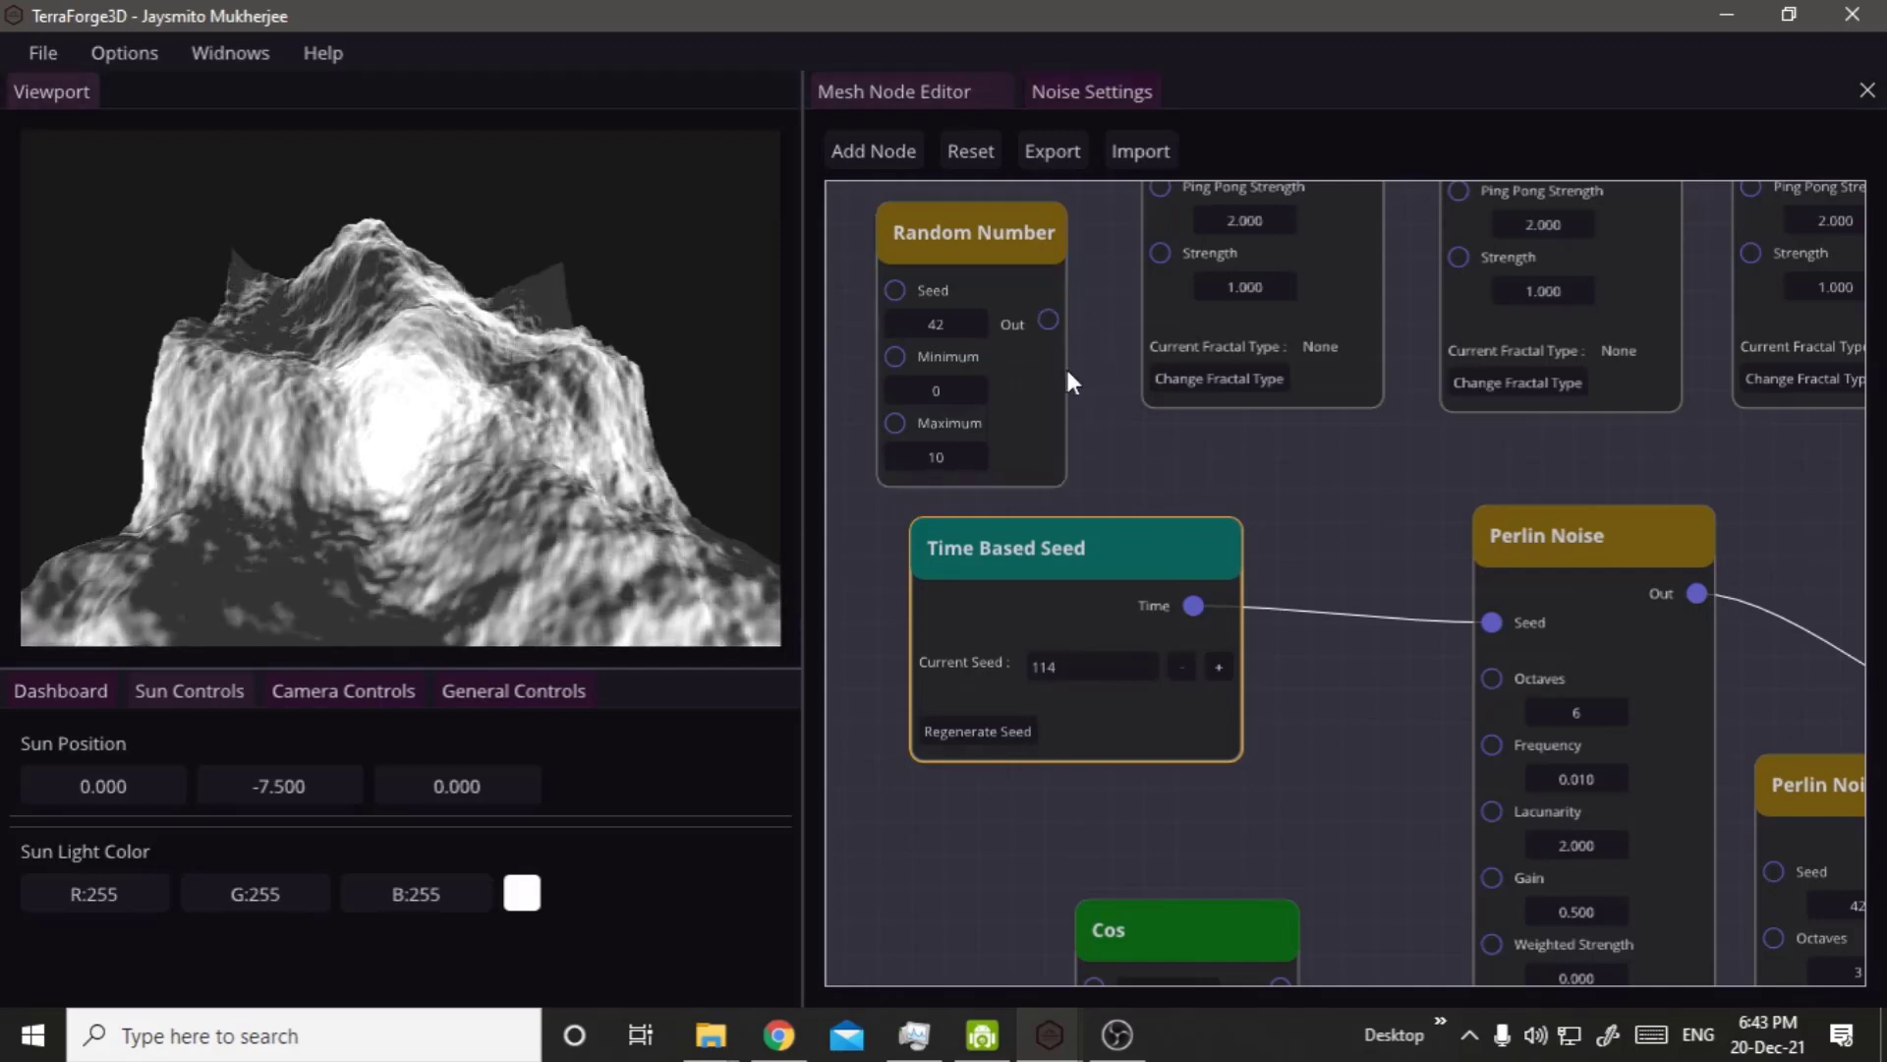
# Select the noise, math, coordinate, seed and Output nodes together and move them farther away from the Texture and curve nodes.
pyautogui.click(995, 275)
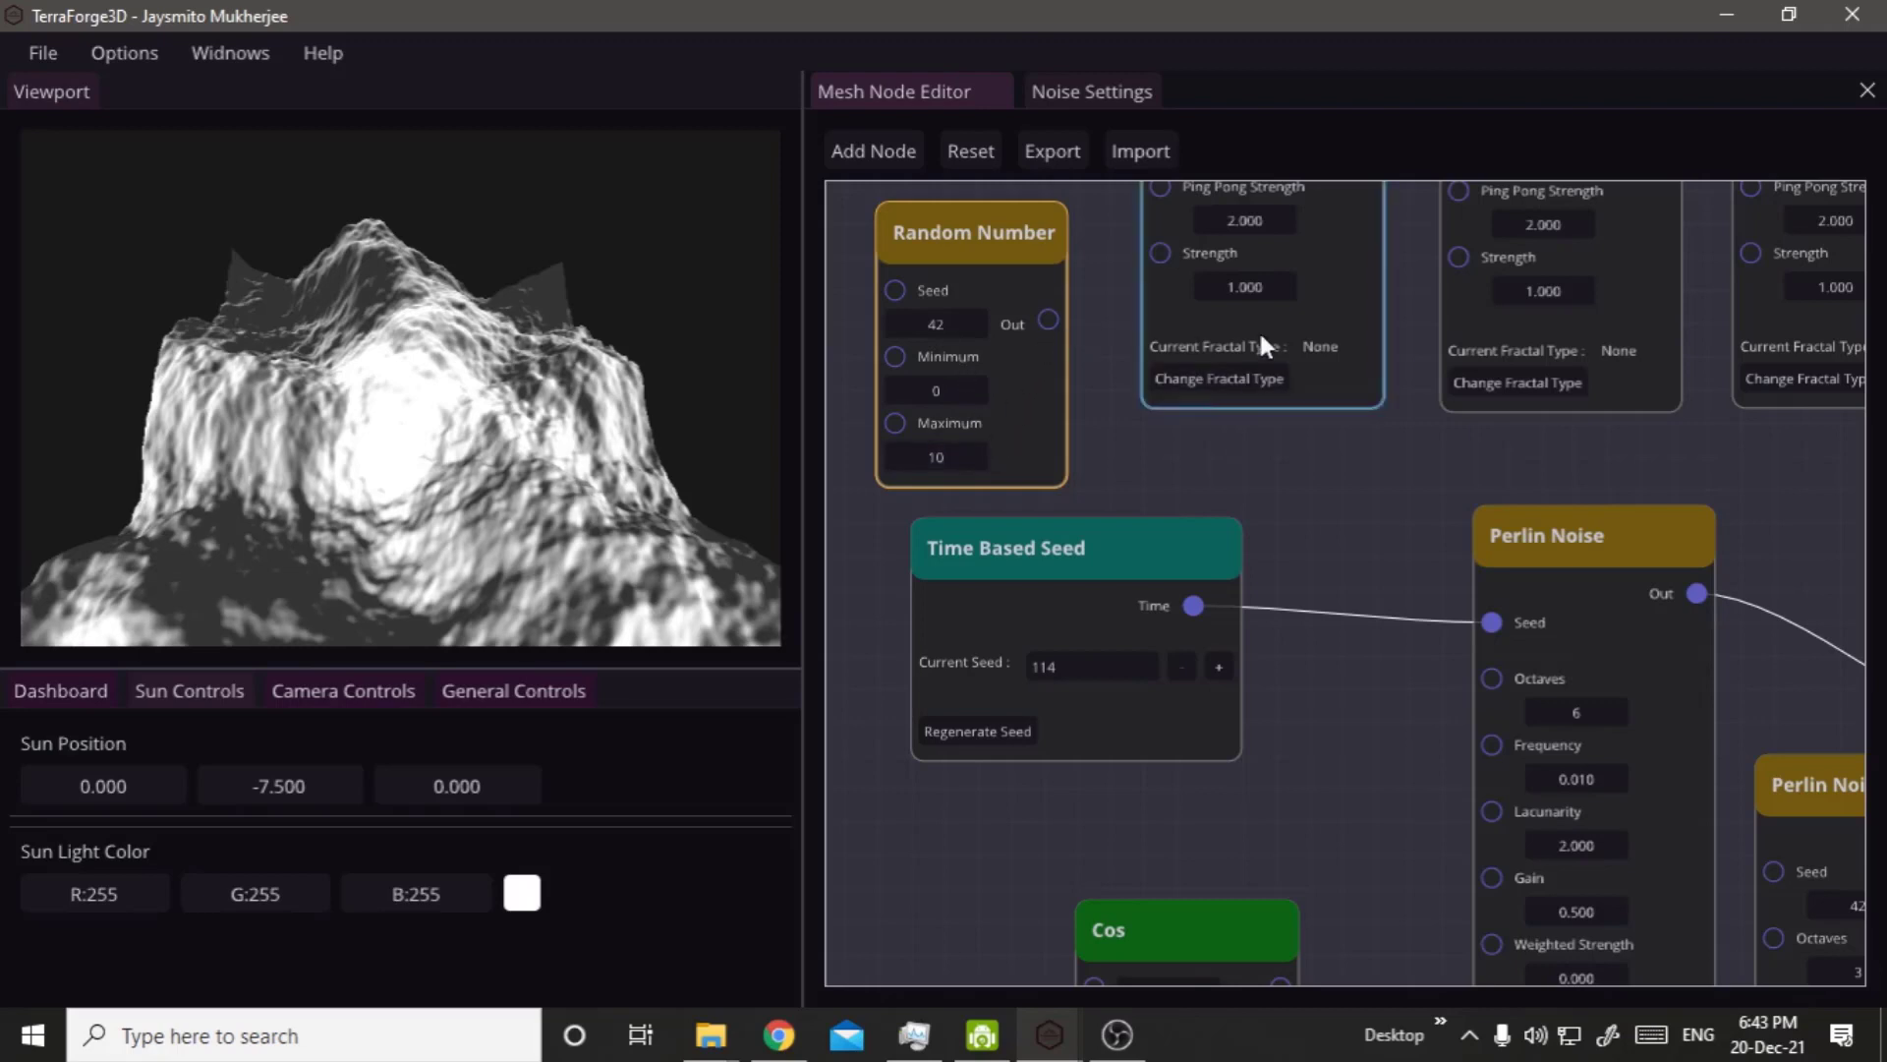
pyautogui.scroll(-3, 1362, 506)
pyautogui.scroll(-2, 1362, 518)
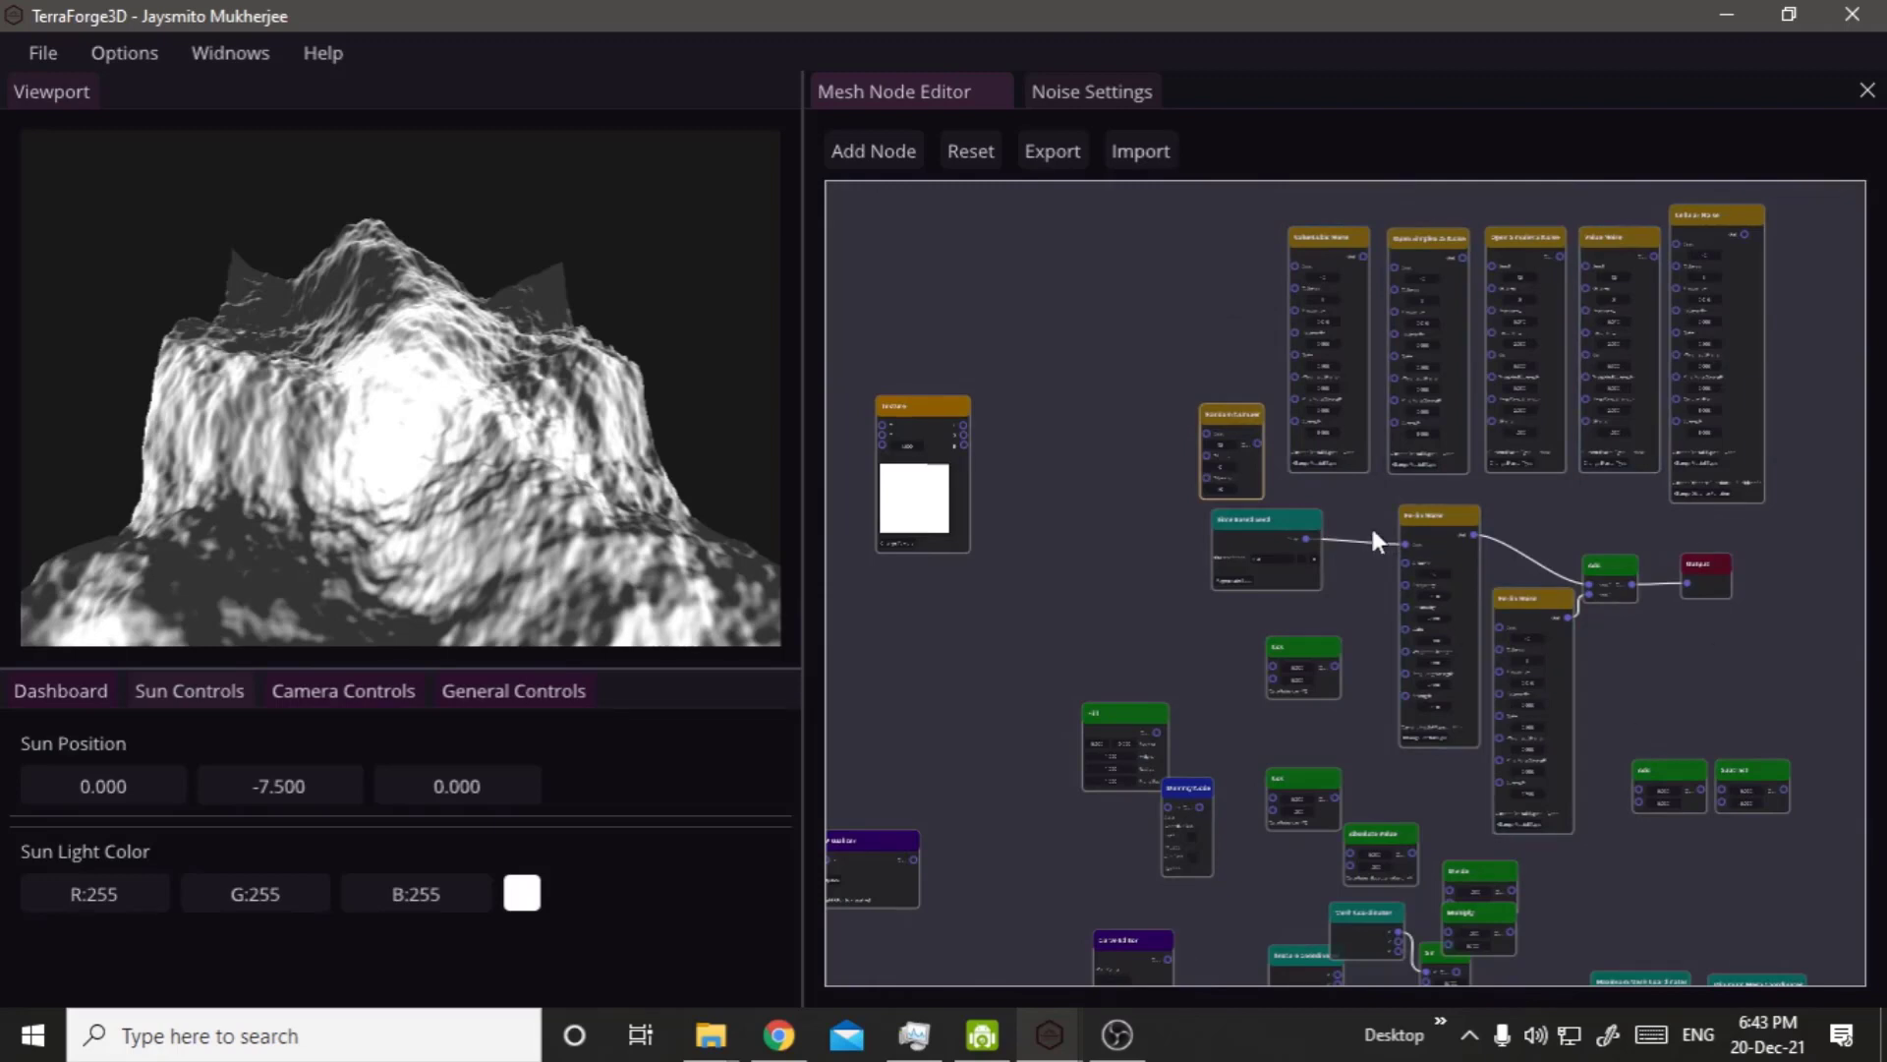
pyautogui.moveTo(1239, 531); pyautogui.dragTo(1761, 618)
pyautogui.rightClick(1343, 612)
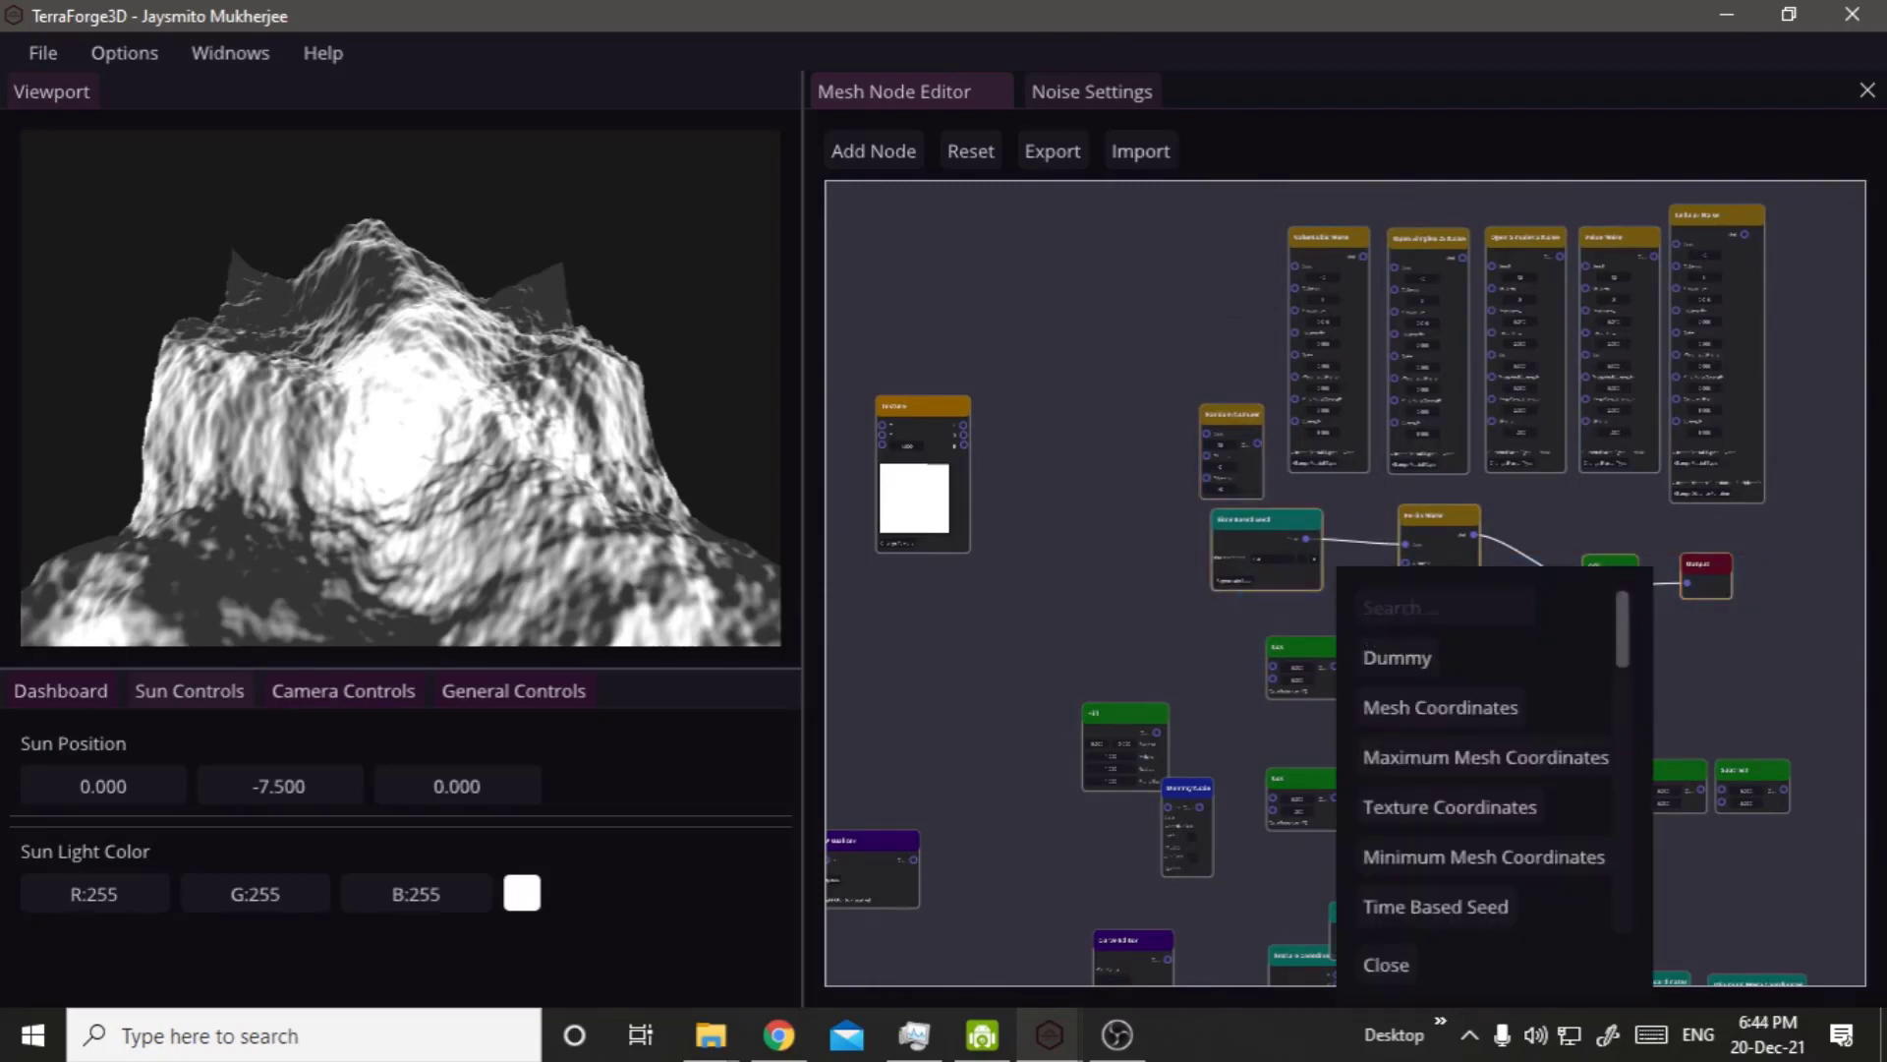
pyautogui.click(1189, 619)
pyautogui.scroll(-3, 1190, 625)
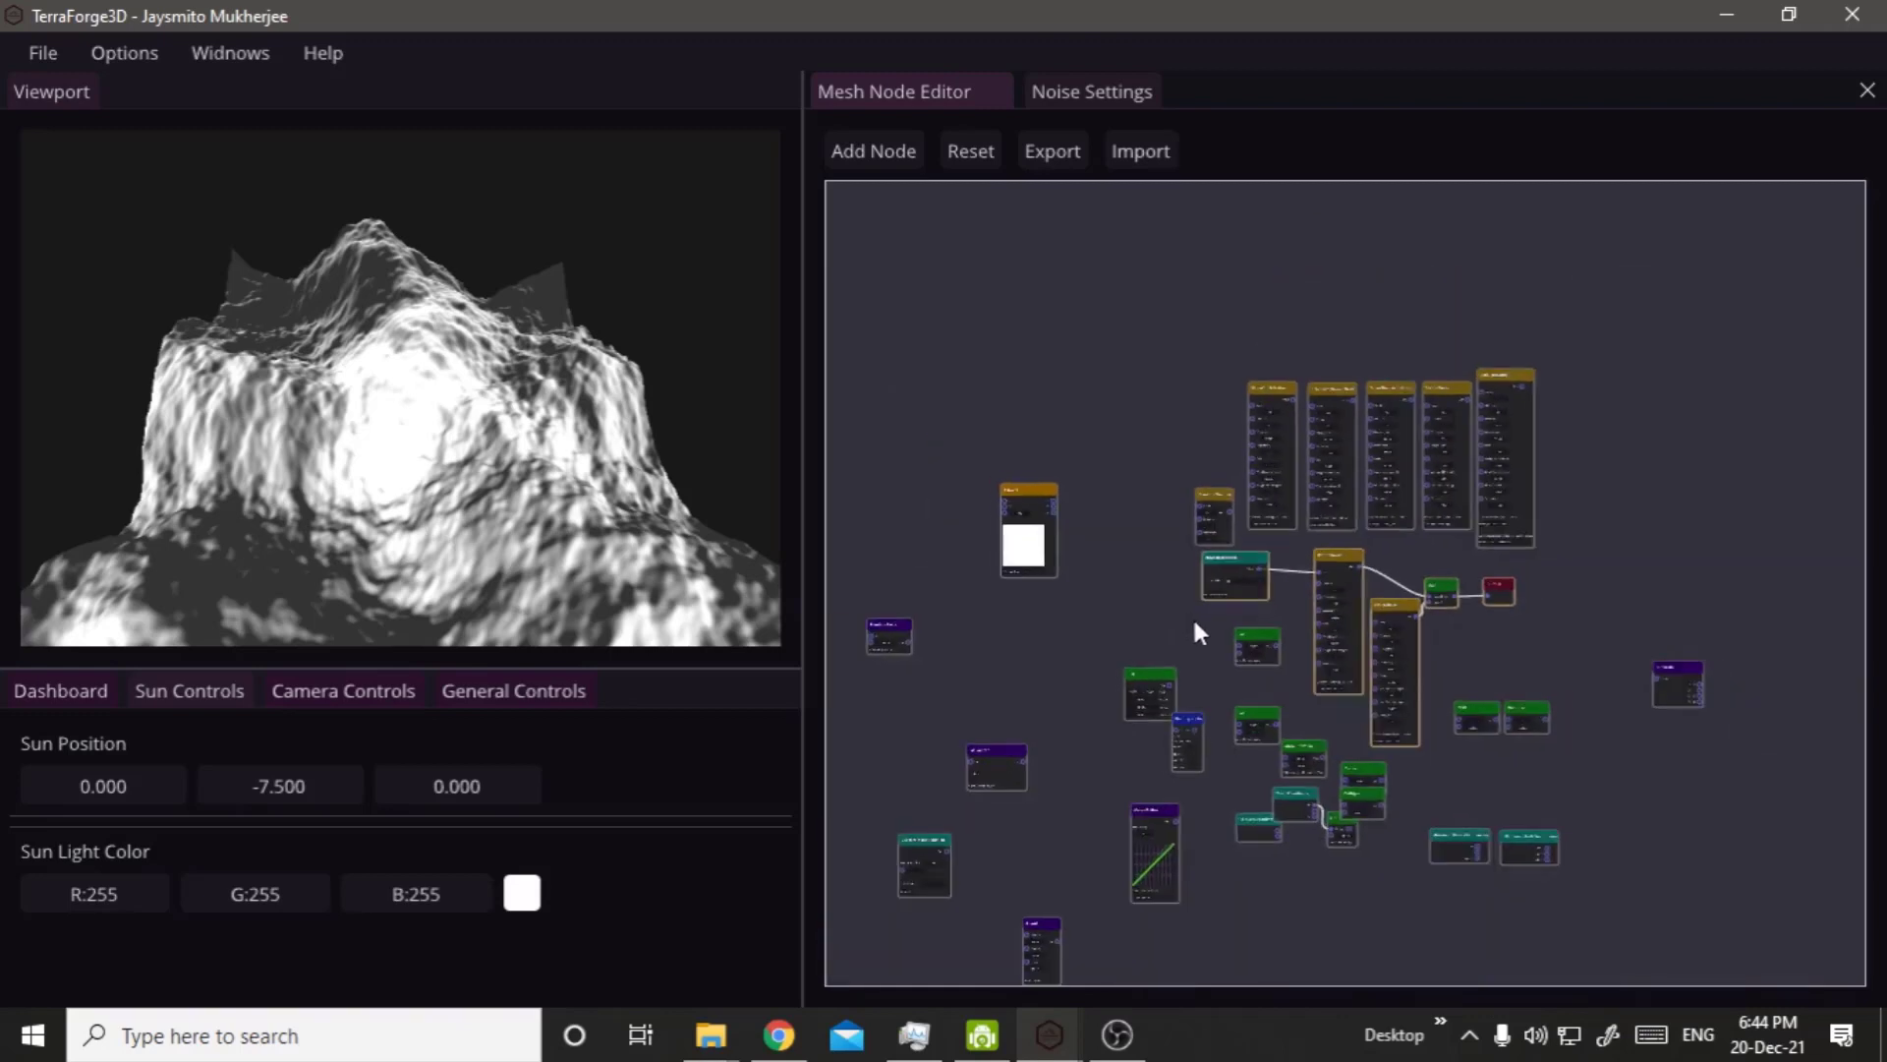
pyautogui.scroll(2, 1221, 758)
pyautogui.moveTo(1088, 716); pyautogui.dragTo(917, 572, button='middle')
pyautogui.moveTo(1068, 275); pyautogui.dragTo(1755, 936)
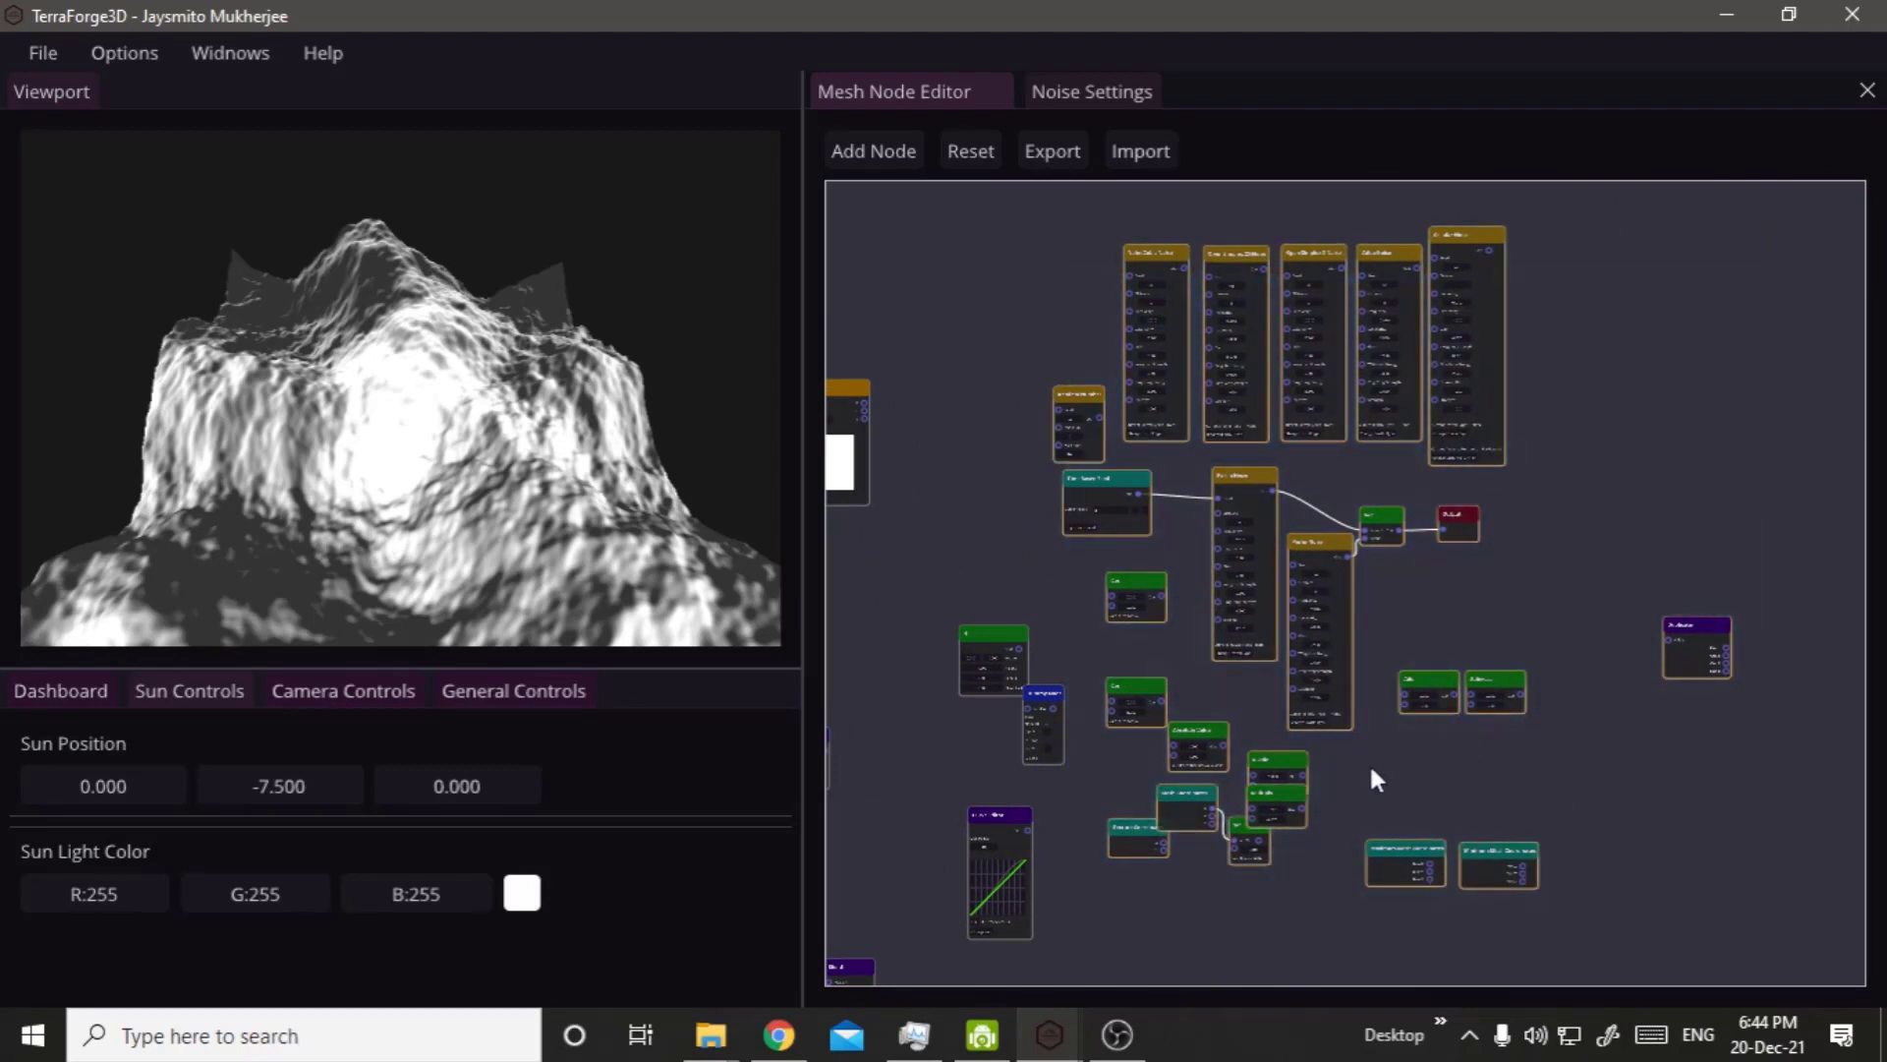
pyautogui.moveTo(1337, 706); pyautogui.dragTo(1553, 677)
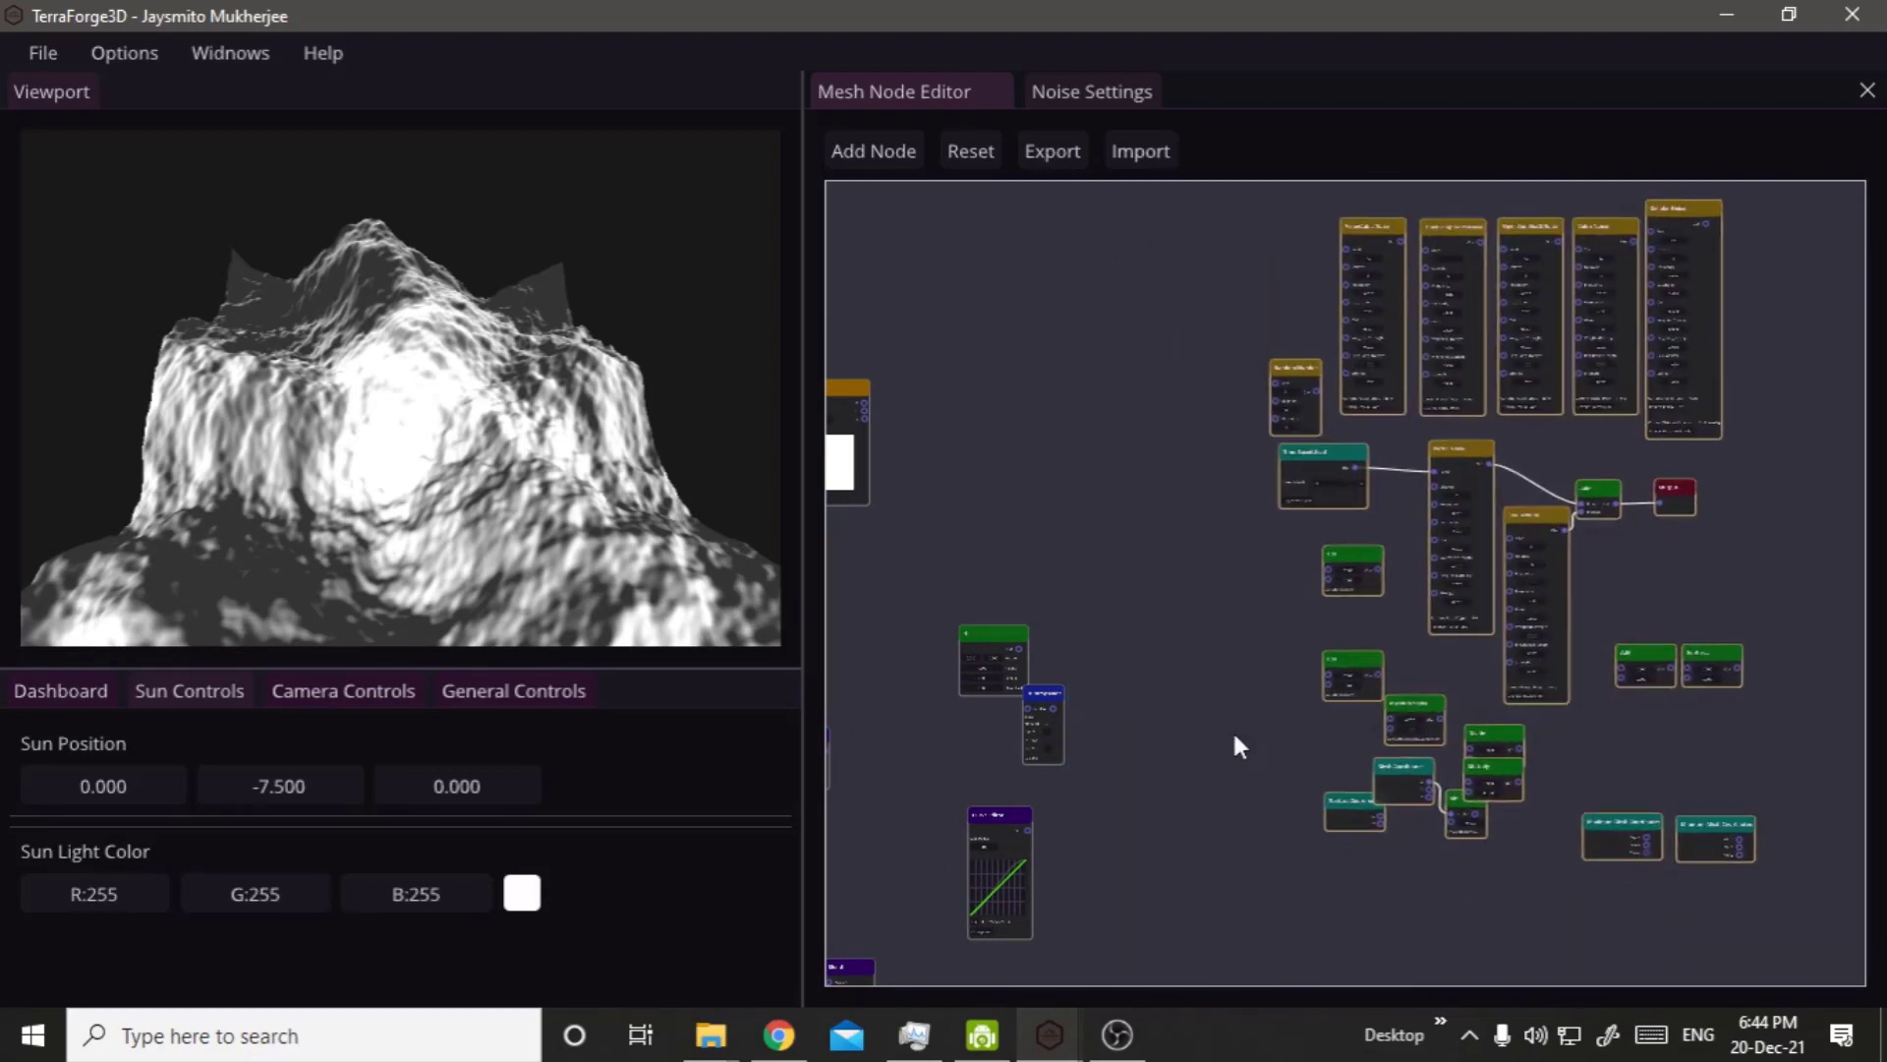
# Move the Dummy Node across the gap to sit beside the relocated node group.
pyautogui.scroll(2, 973, 770)
pyautogui.moveTo(1085, 665); pyautogui.dragTo(1437, 548)
pyautogui.scroll(-6, 1030, 492)
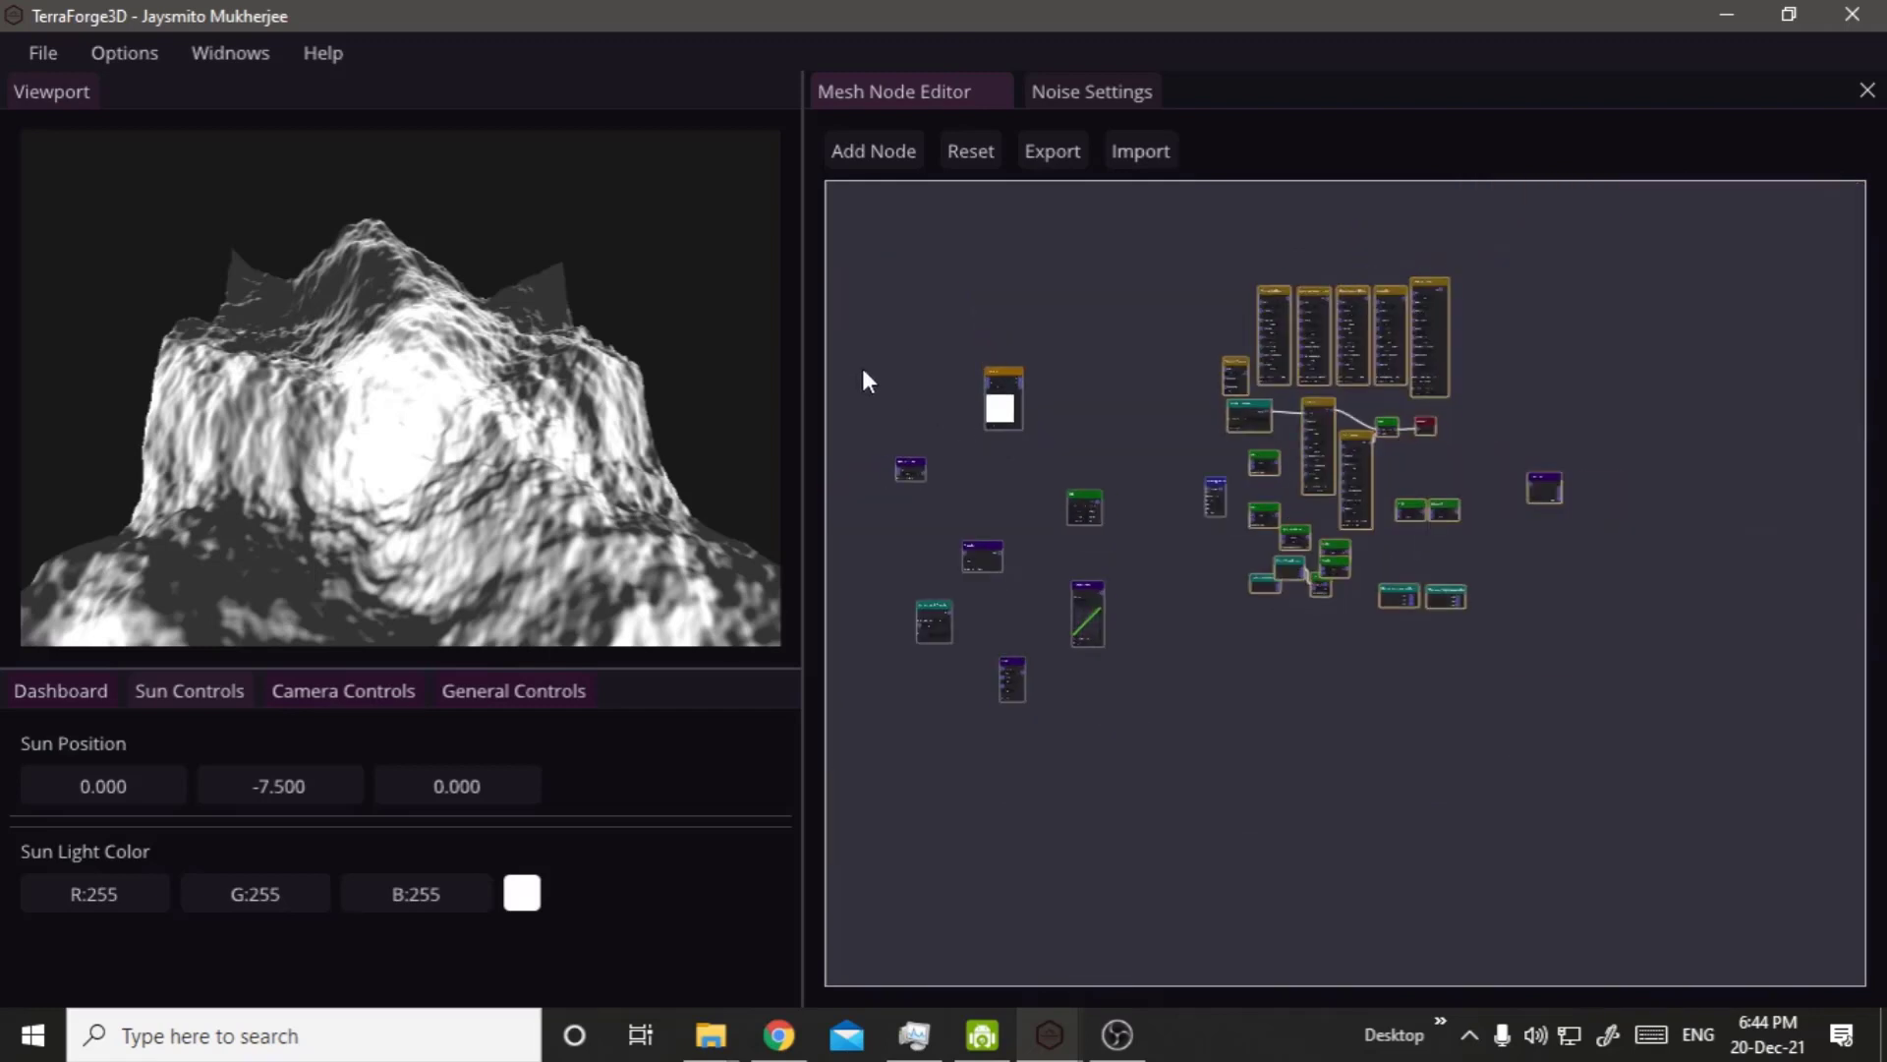
# Disconnect the Time Based Seed node from the six-octave Perlin Noise node's Seed input, shifting the Perlin Noise node slightly down.
pyautogui.moveTo(856, 360); pyautogui.dragTo(1142, 744)
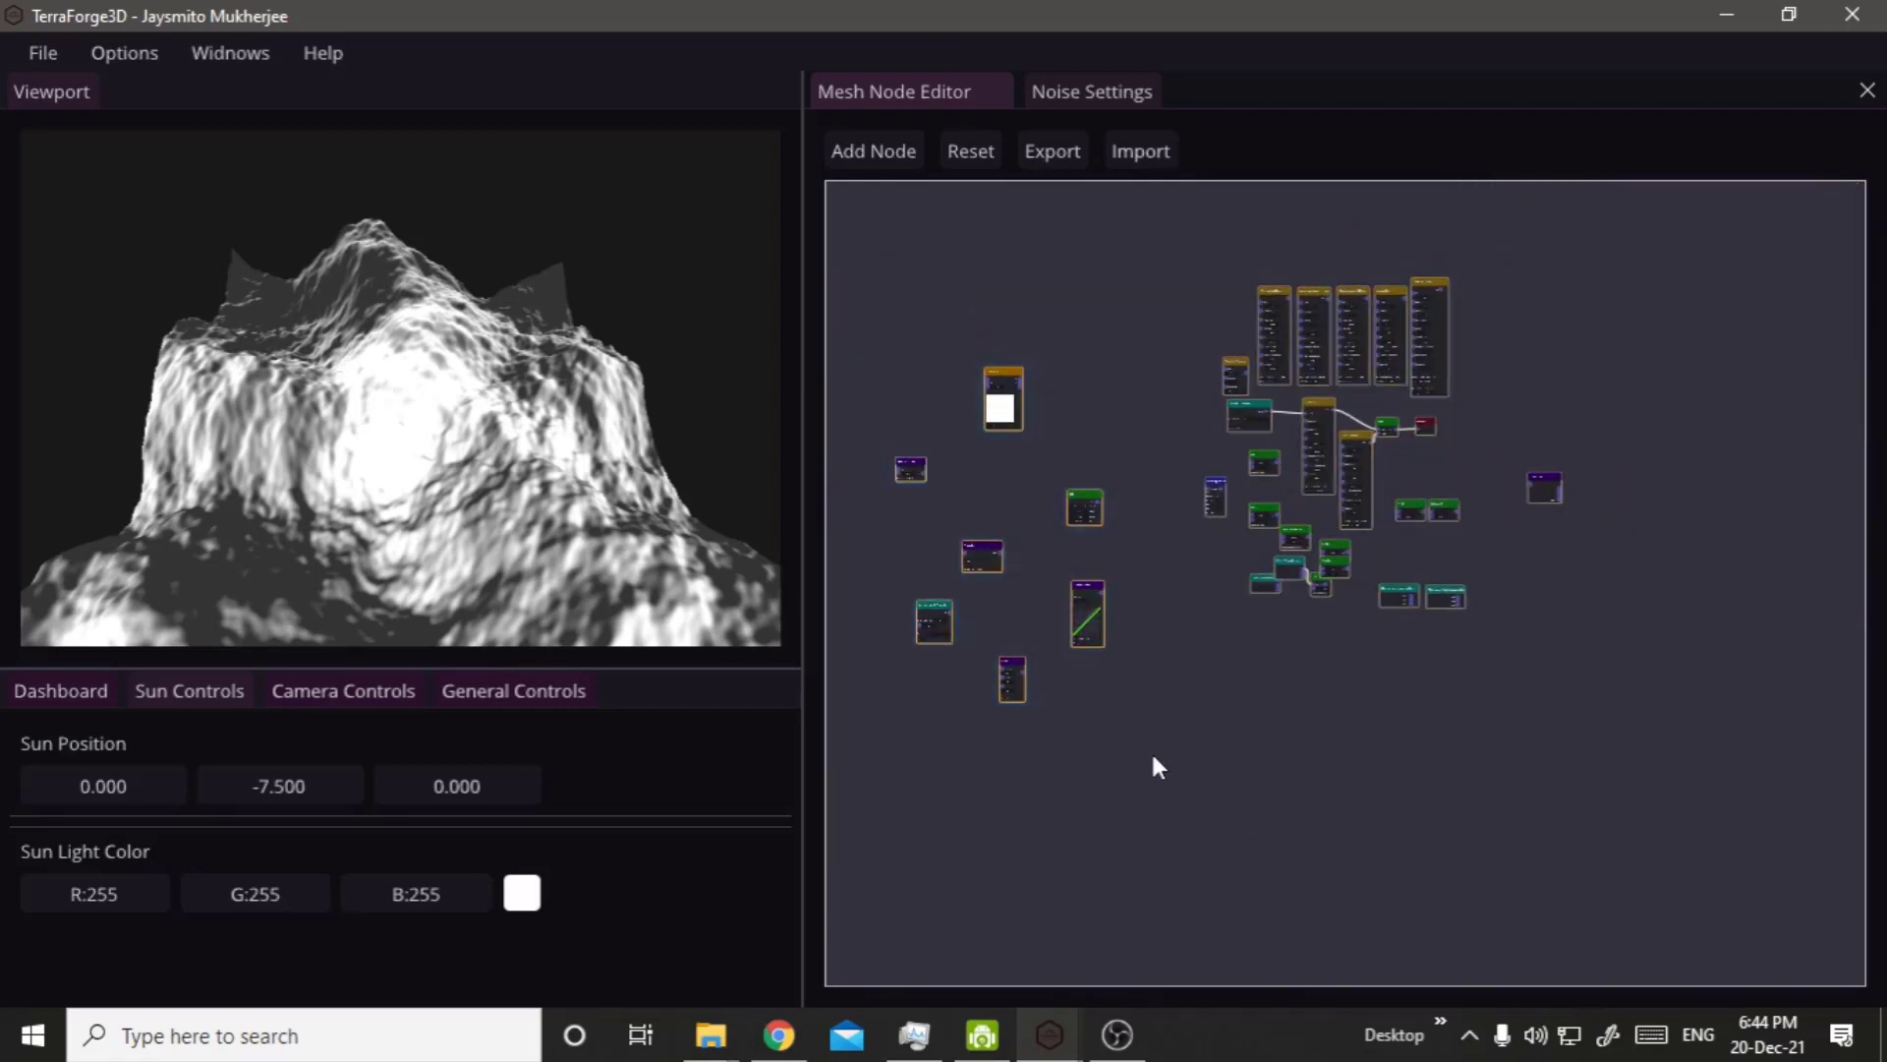
pyautogui.moveTo(1337, 436); pyautogui.dragTo(1482, 429)
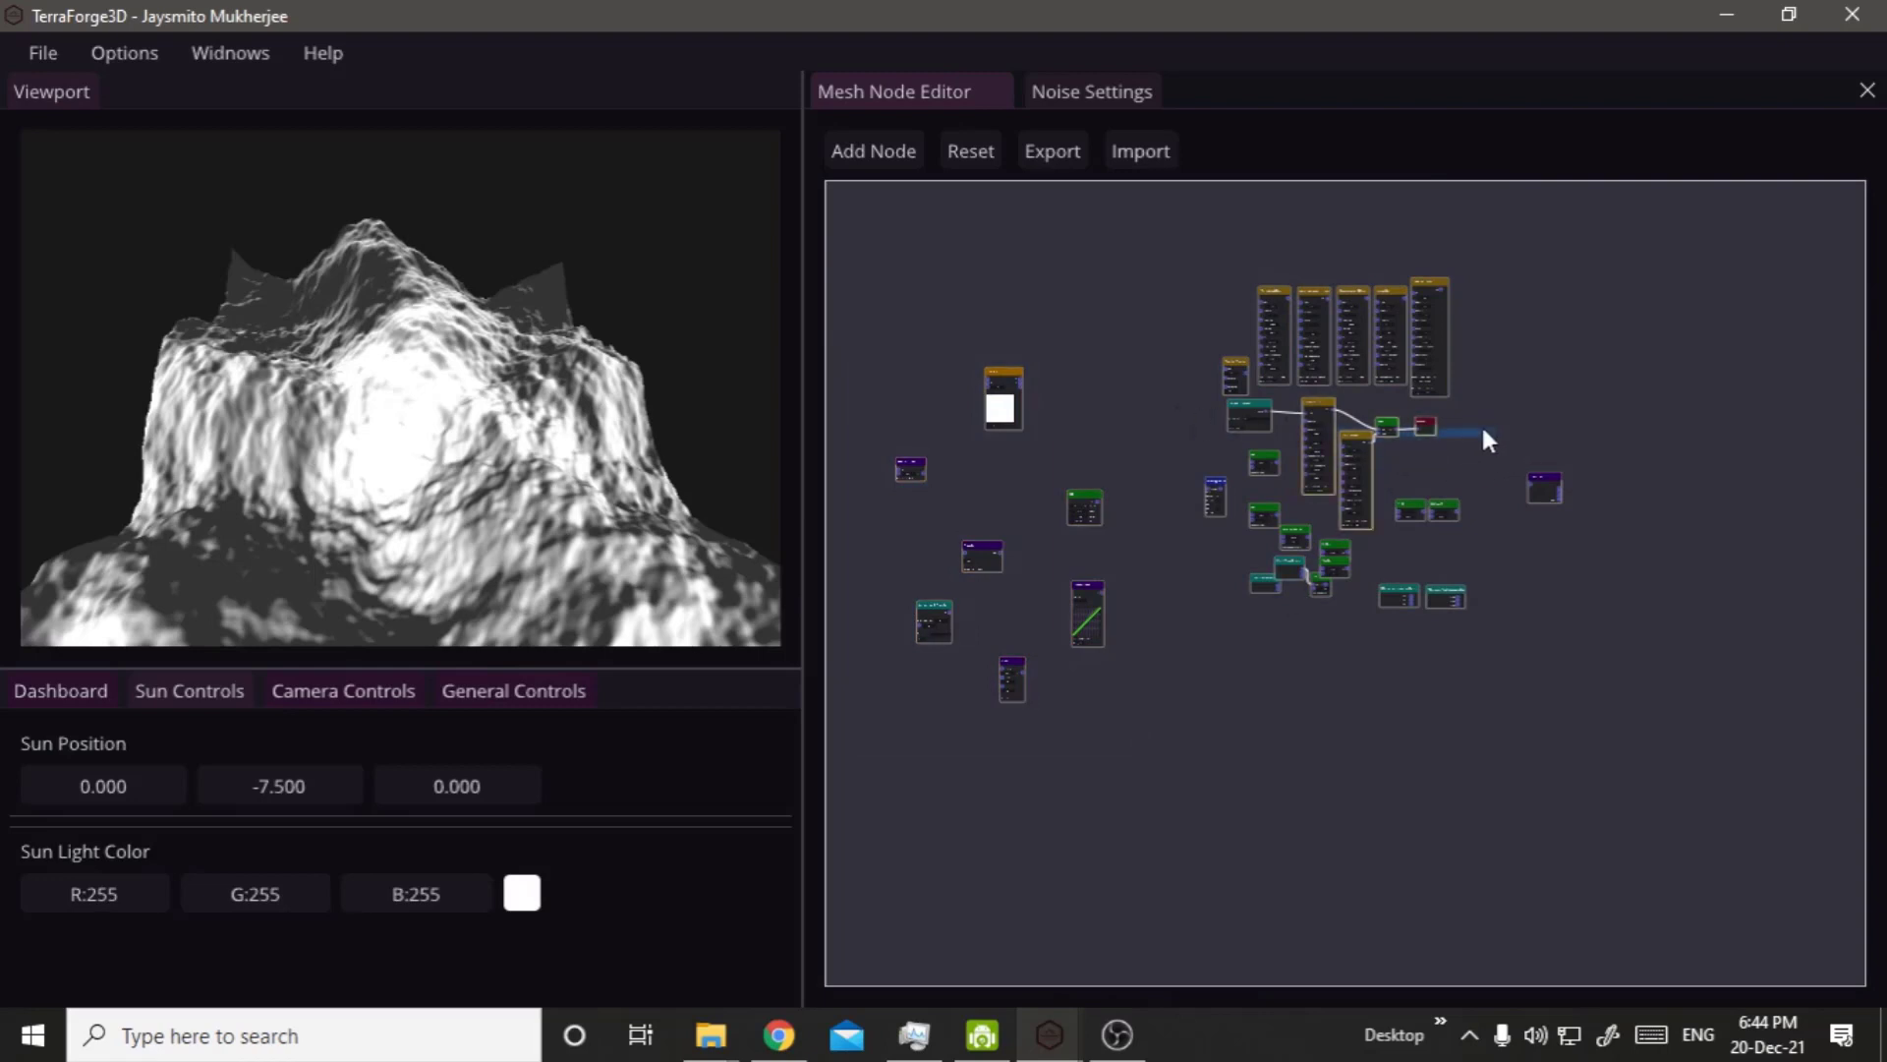
pyautogui.scroll(4, 1288, 423)
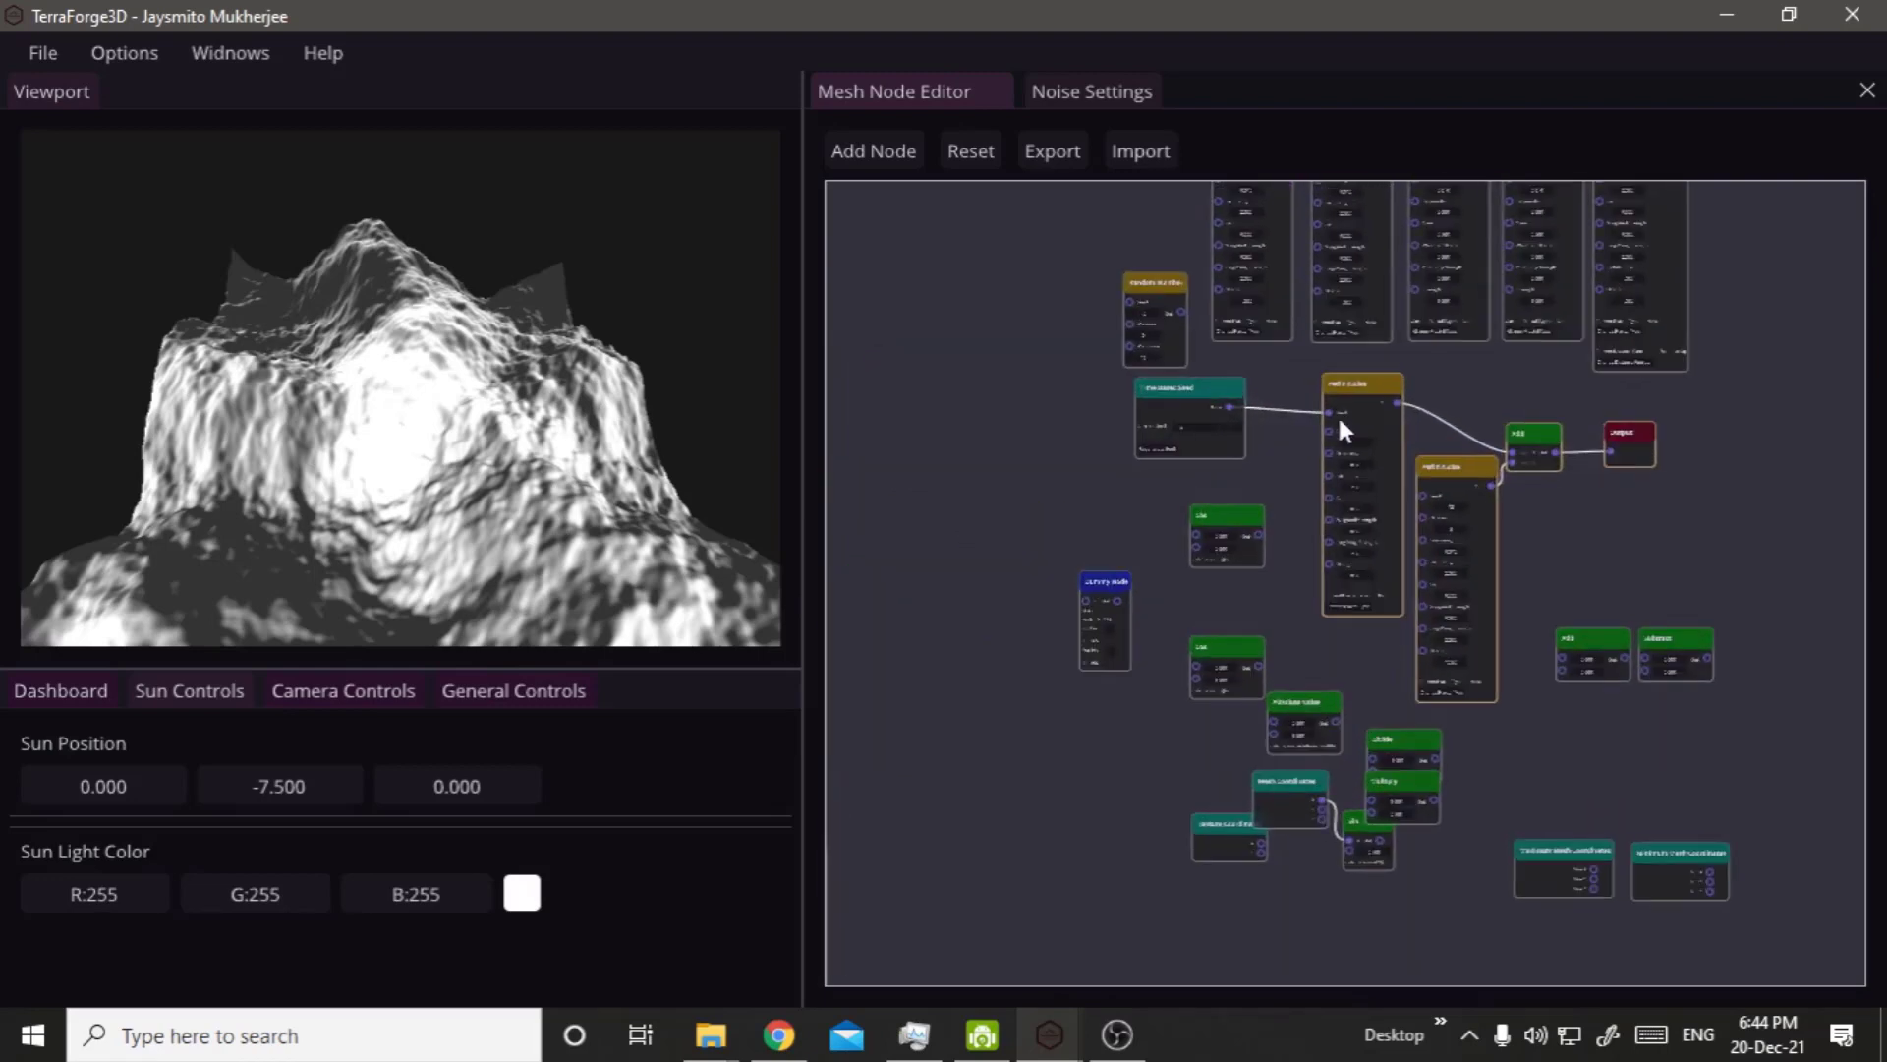
pyautogui.scroll(4, 1339, 417)
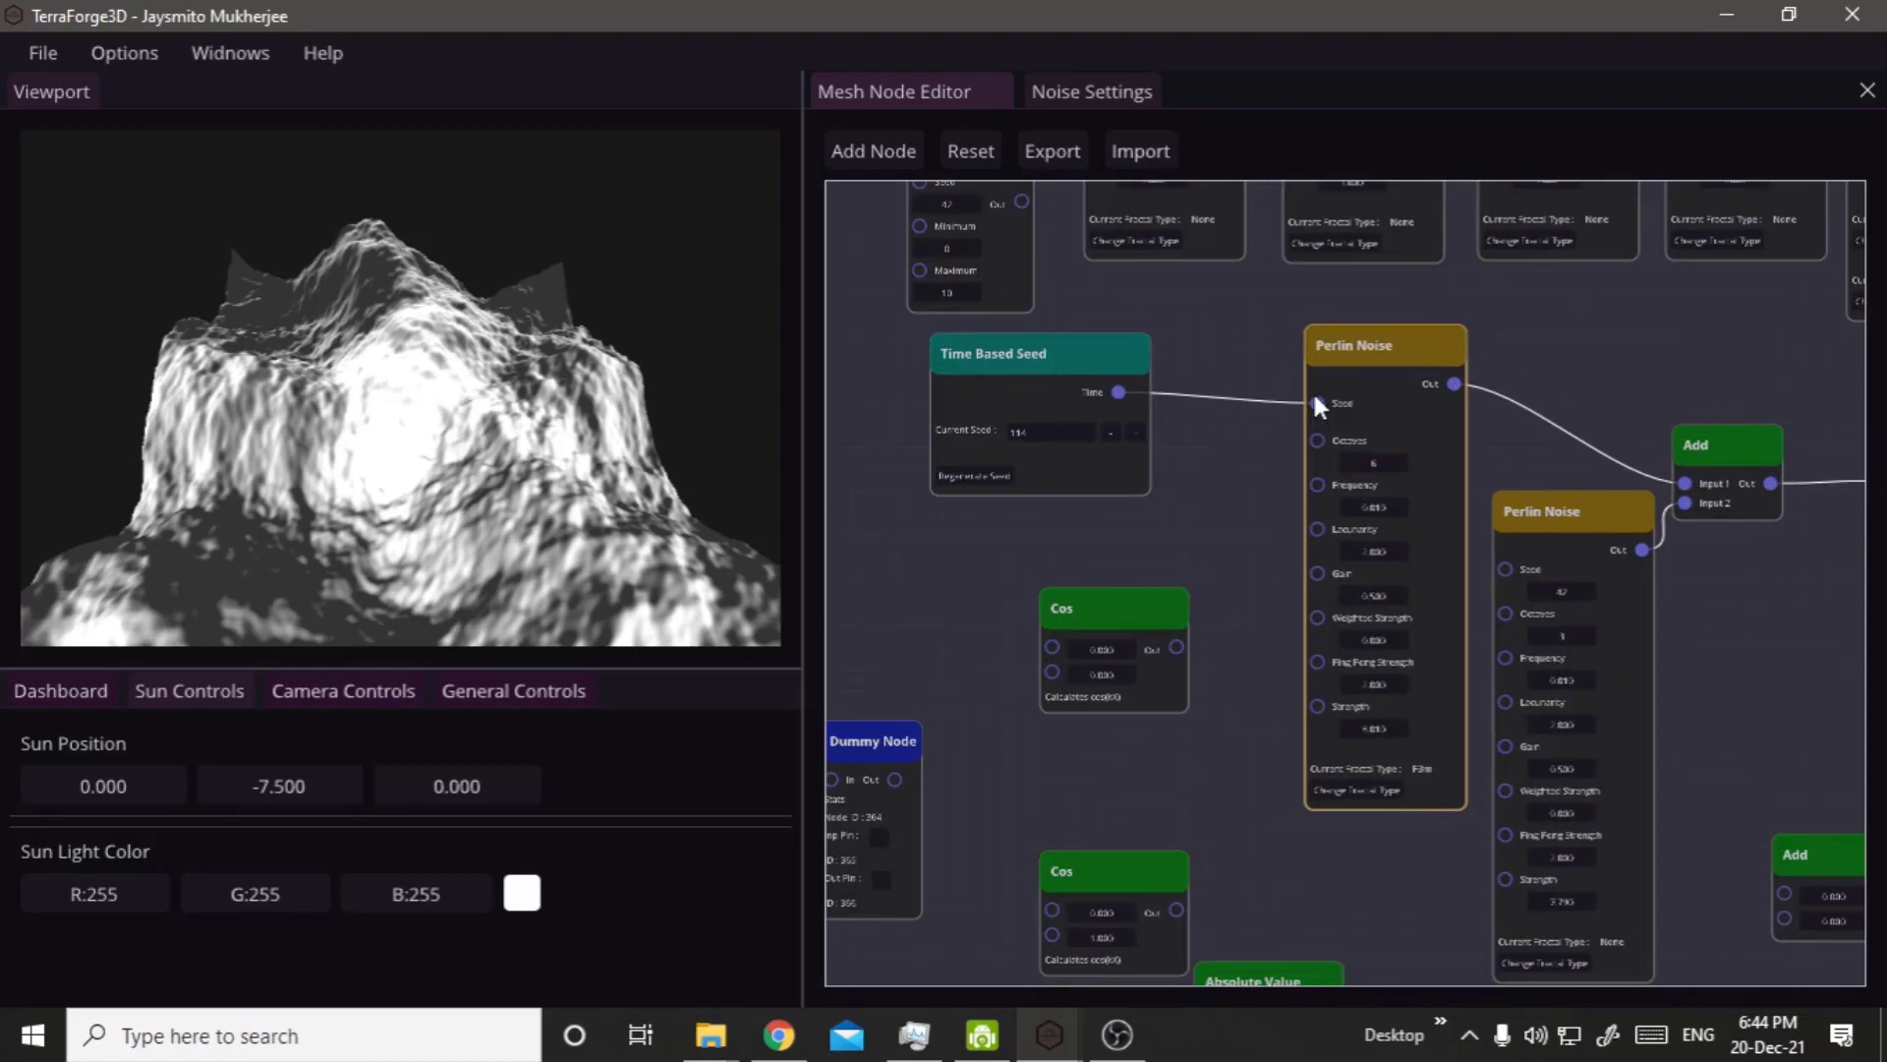
pyautogui.moveTo(1299, 403); pyautogui.dragTo(1307, 442)
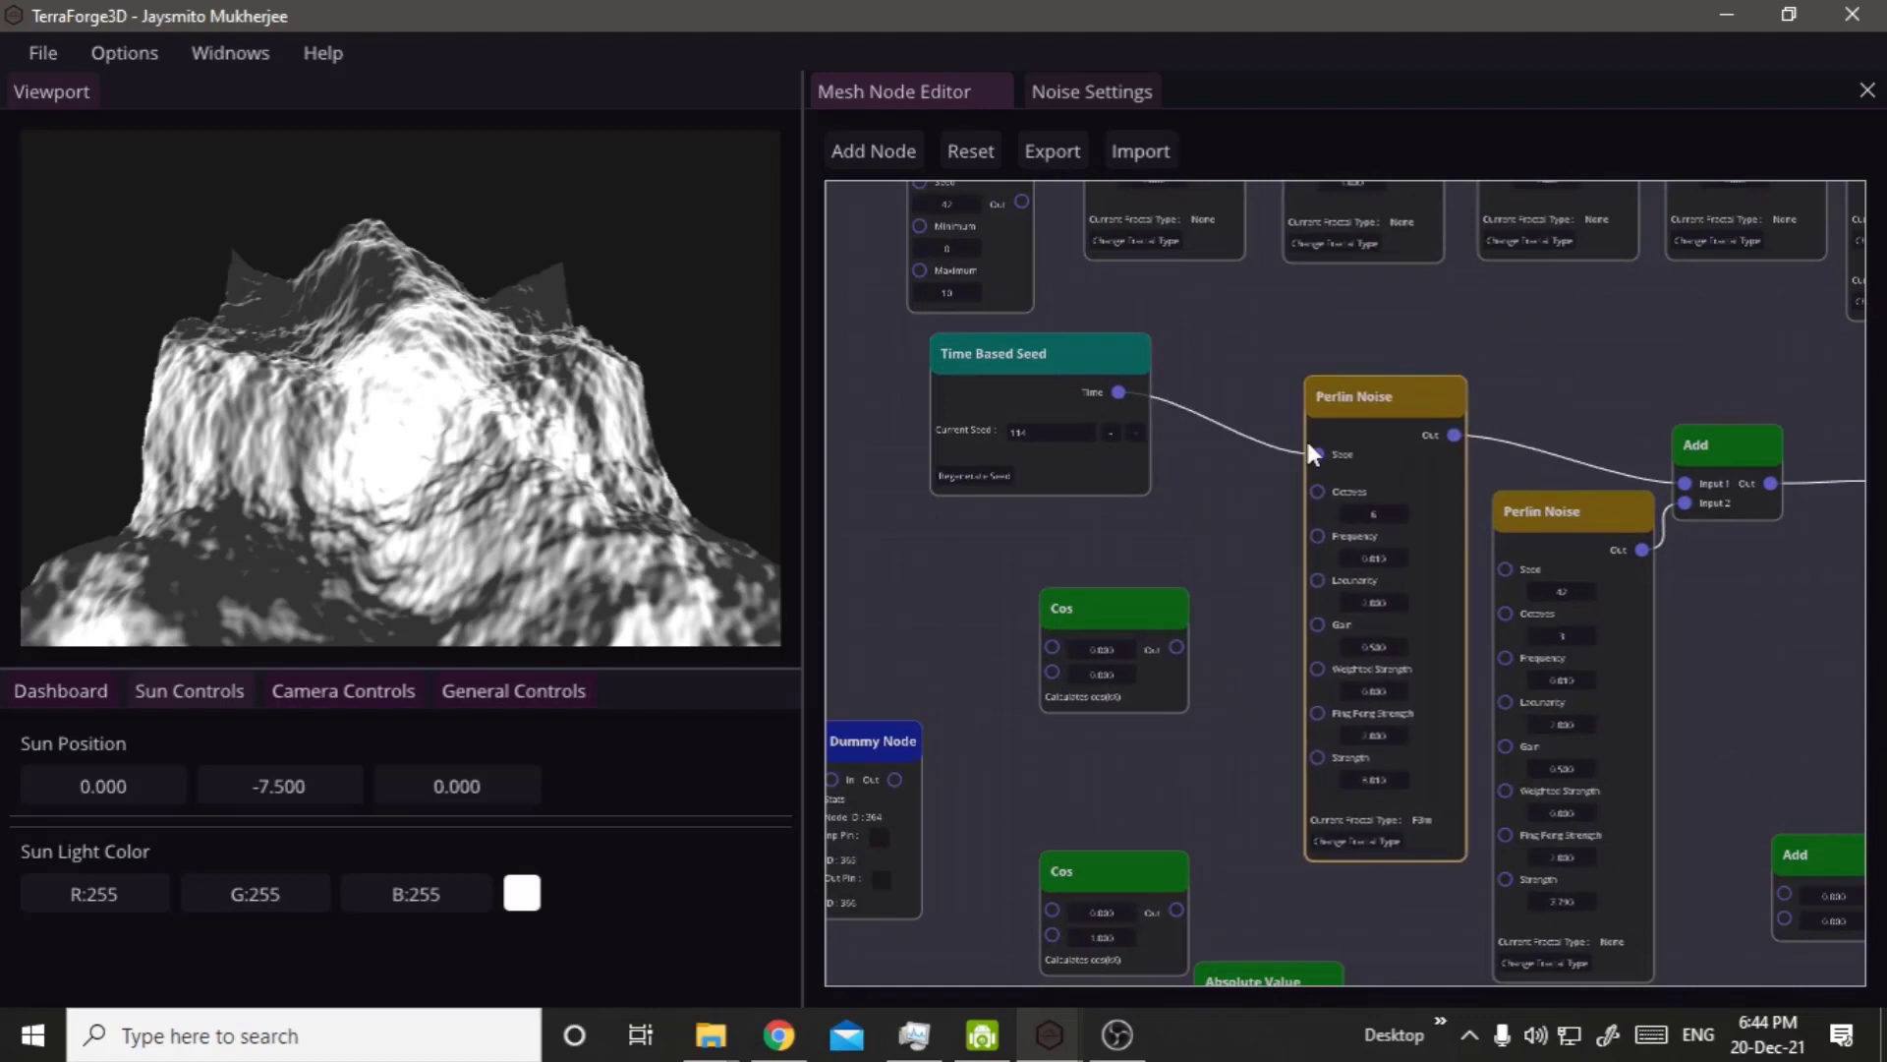
pyautogui.scroll(-4, 1264, 486)
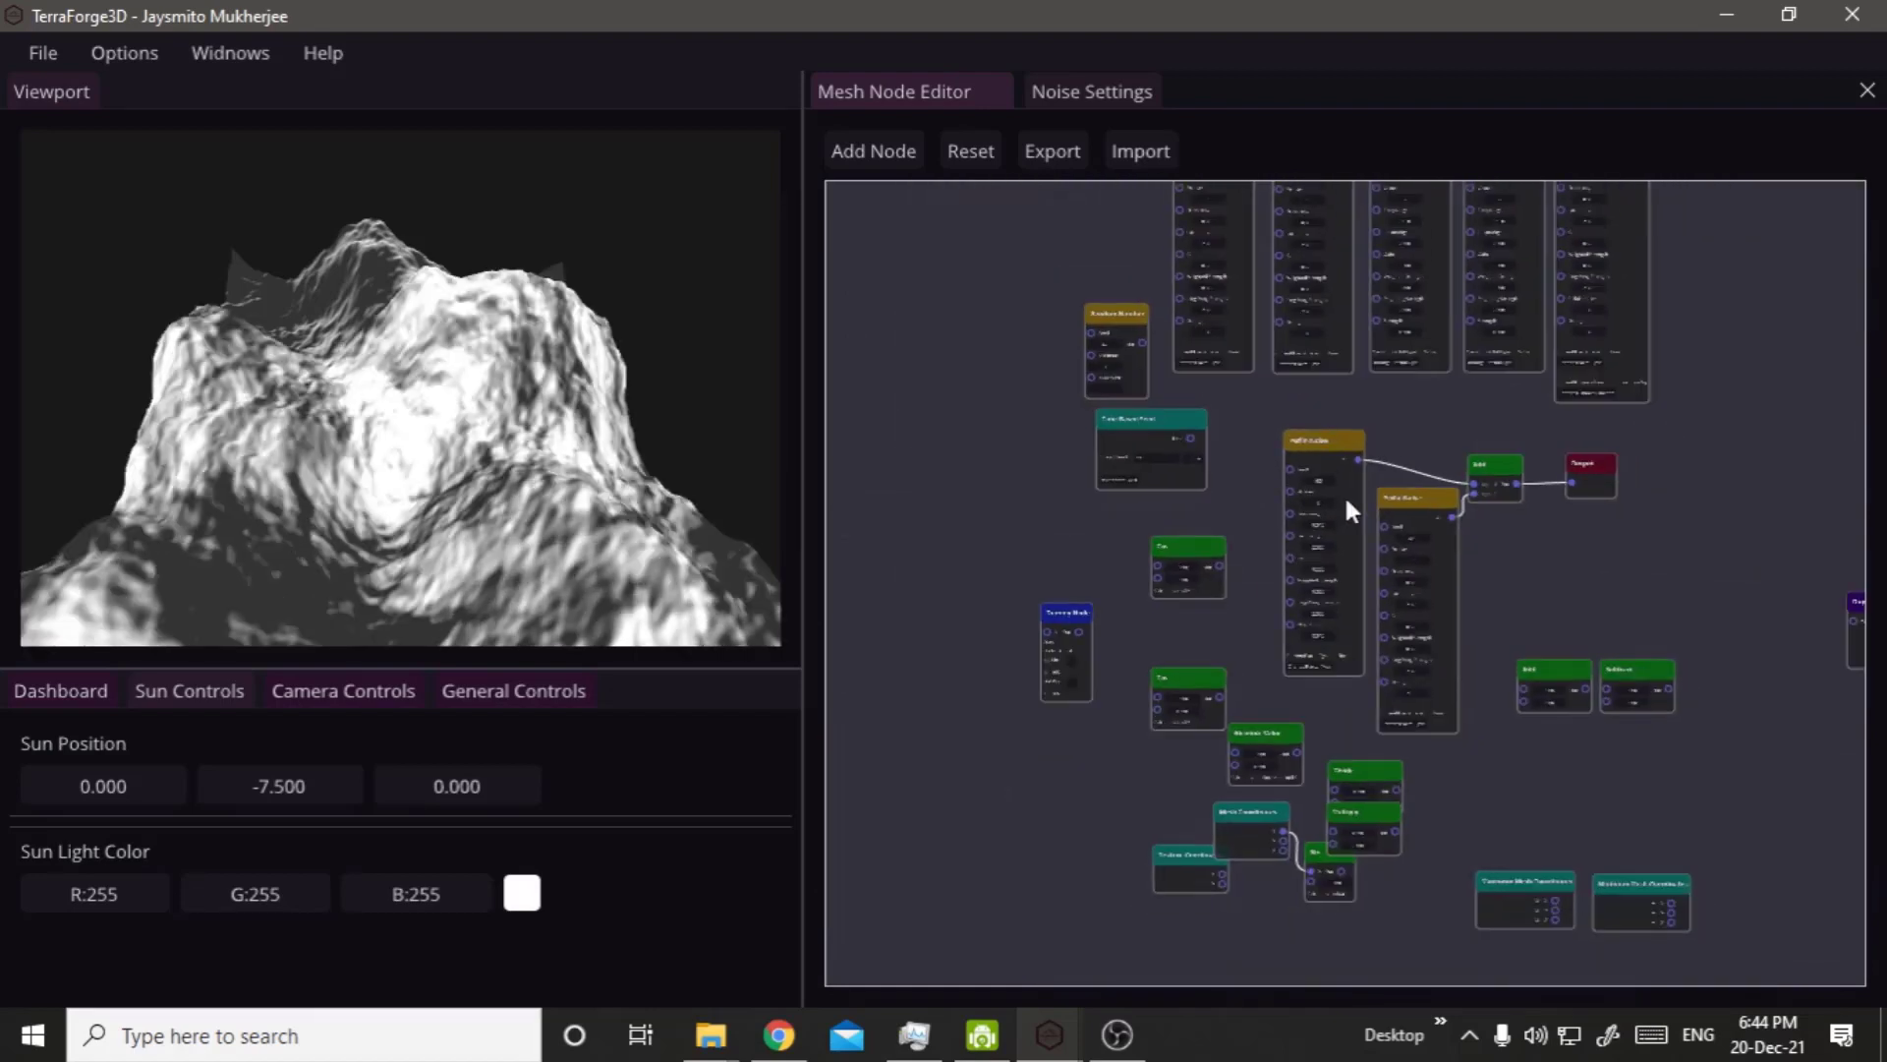
# Move the two connected Perlin Noise nodes, the Add node and the Output node together to the free area near the Pixelate Node.
pyautogui.moveTo(1466, 493); pyautogui.dragTo(1622, 588)
pyautogui.scroll(-3, 1573, 594)
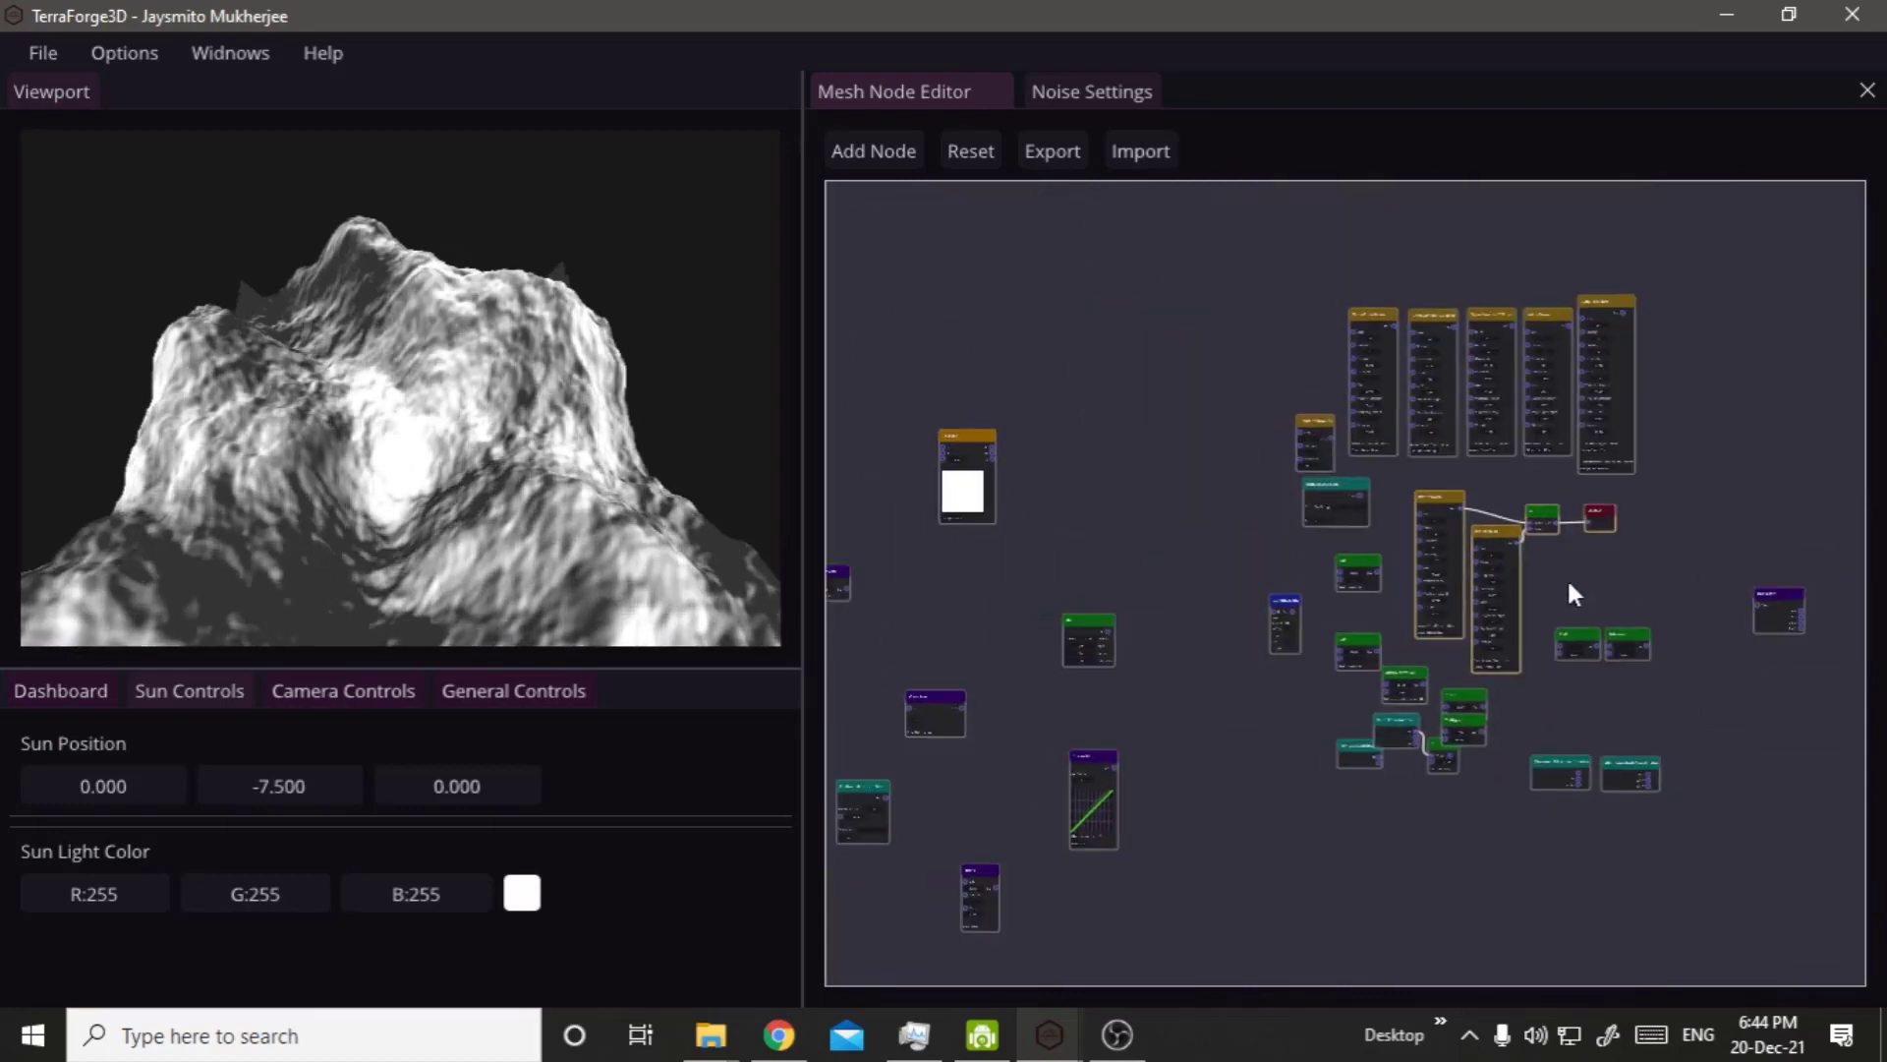
pyautogui.moveTo(1093, 550); pyautogui.dragTo(1684, 478, button='right')
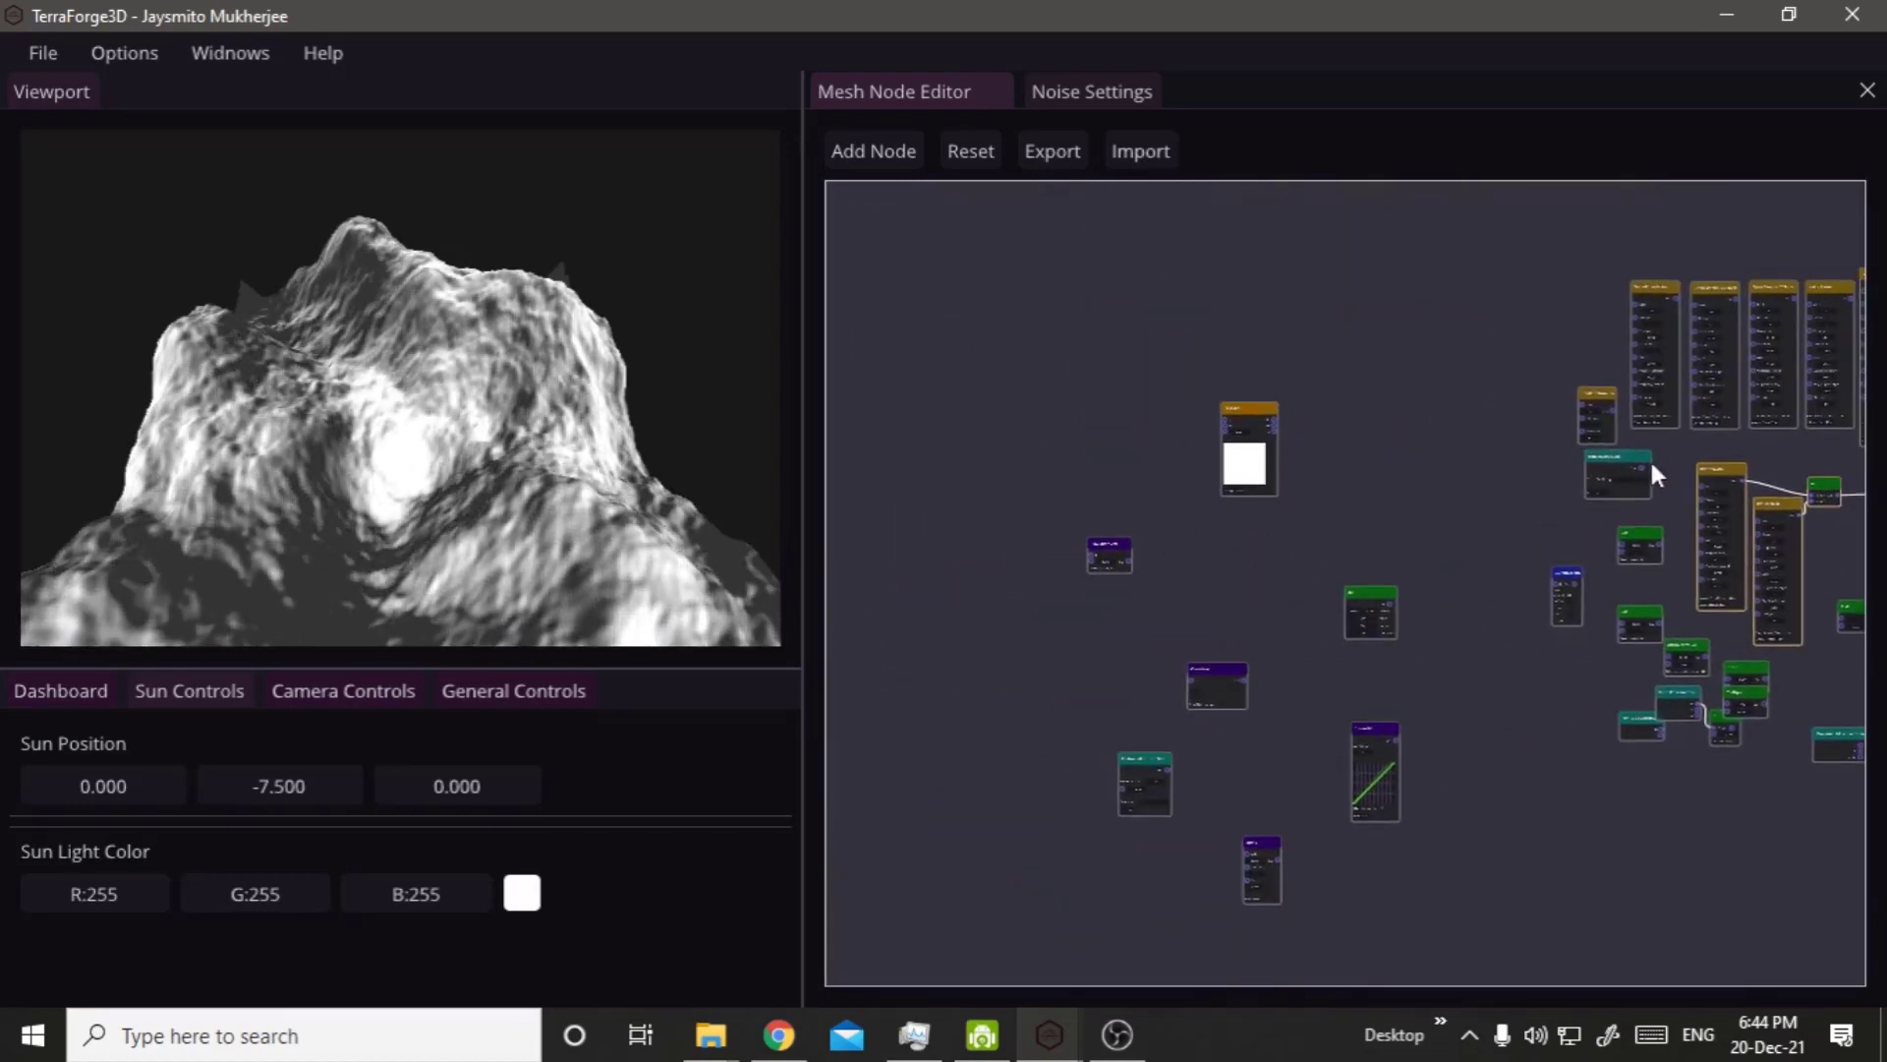
pyautogui.moveTo(1705, 476); pyautogui.dragTo(978, 408)
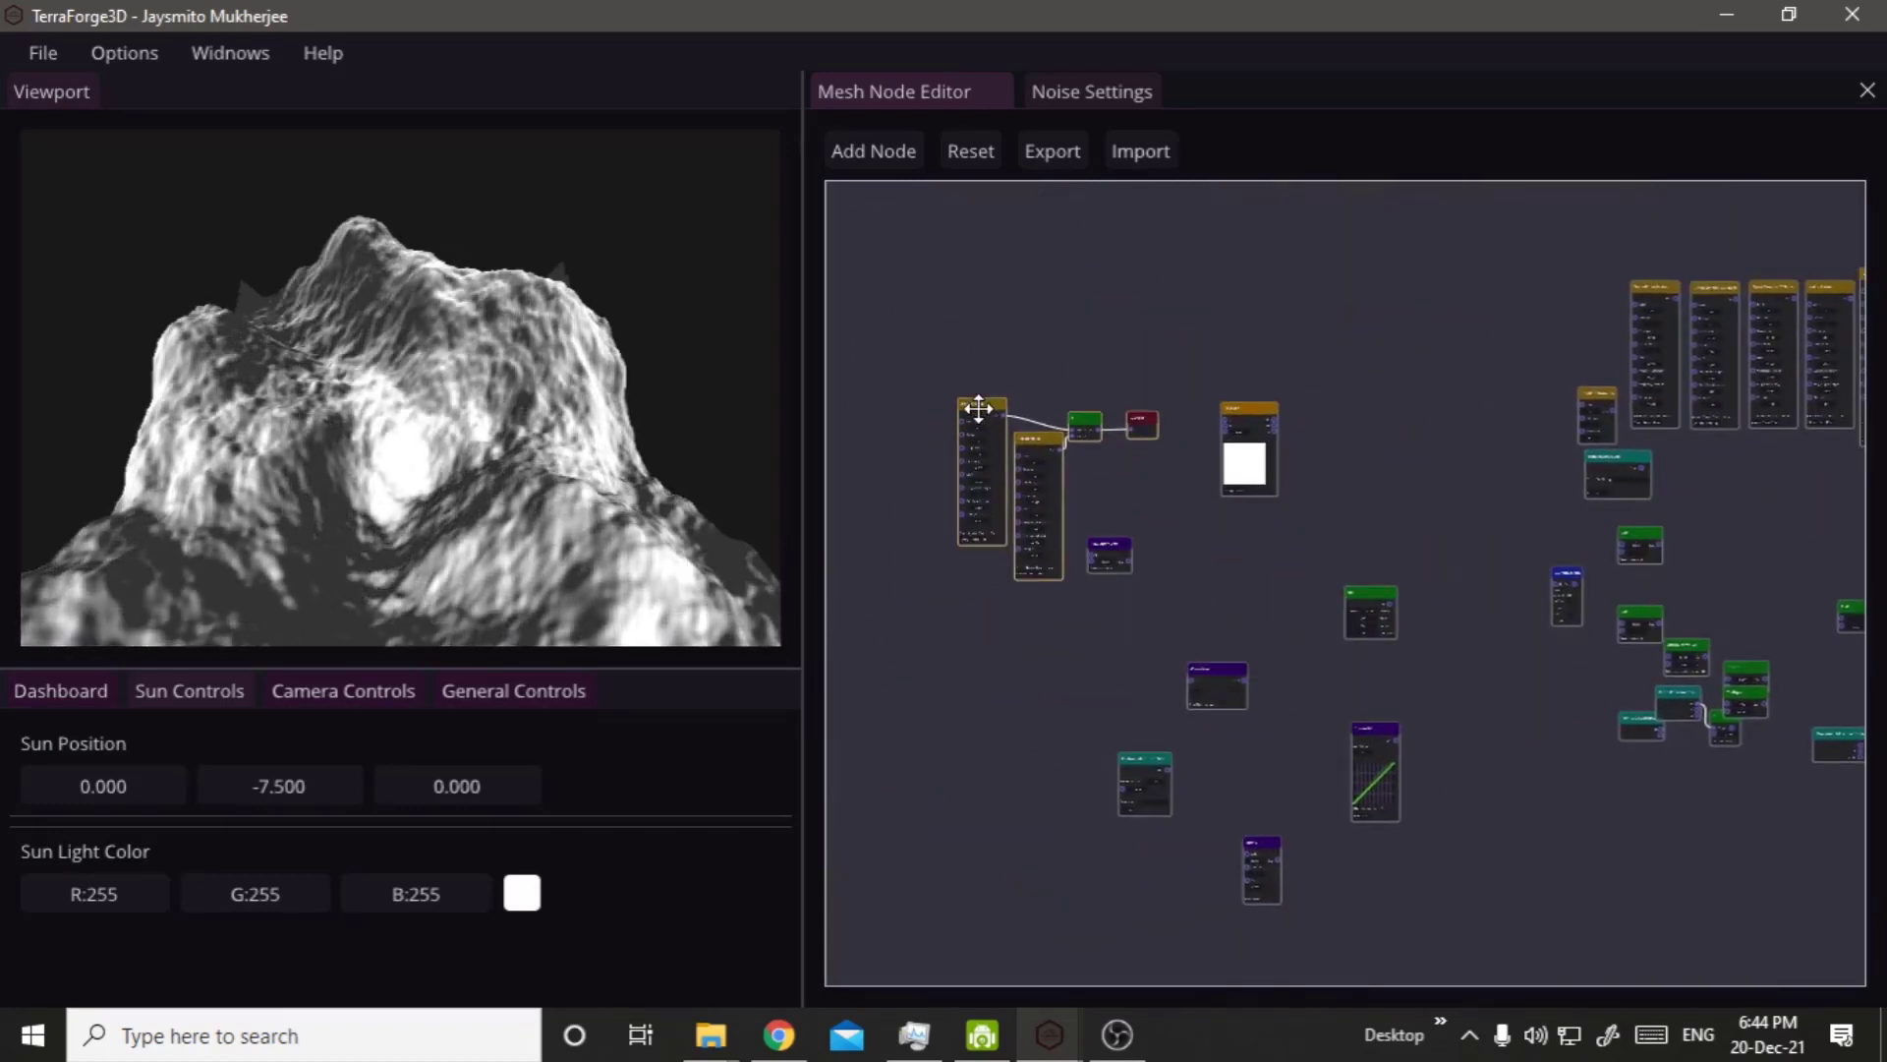
pyautogui.scroll(5, 1002, 649)
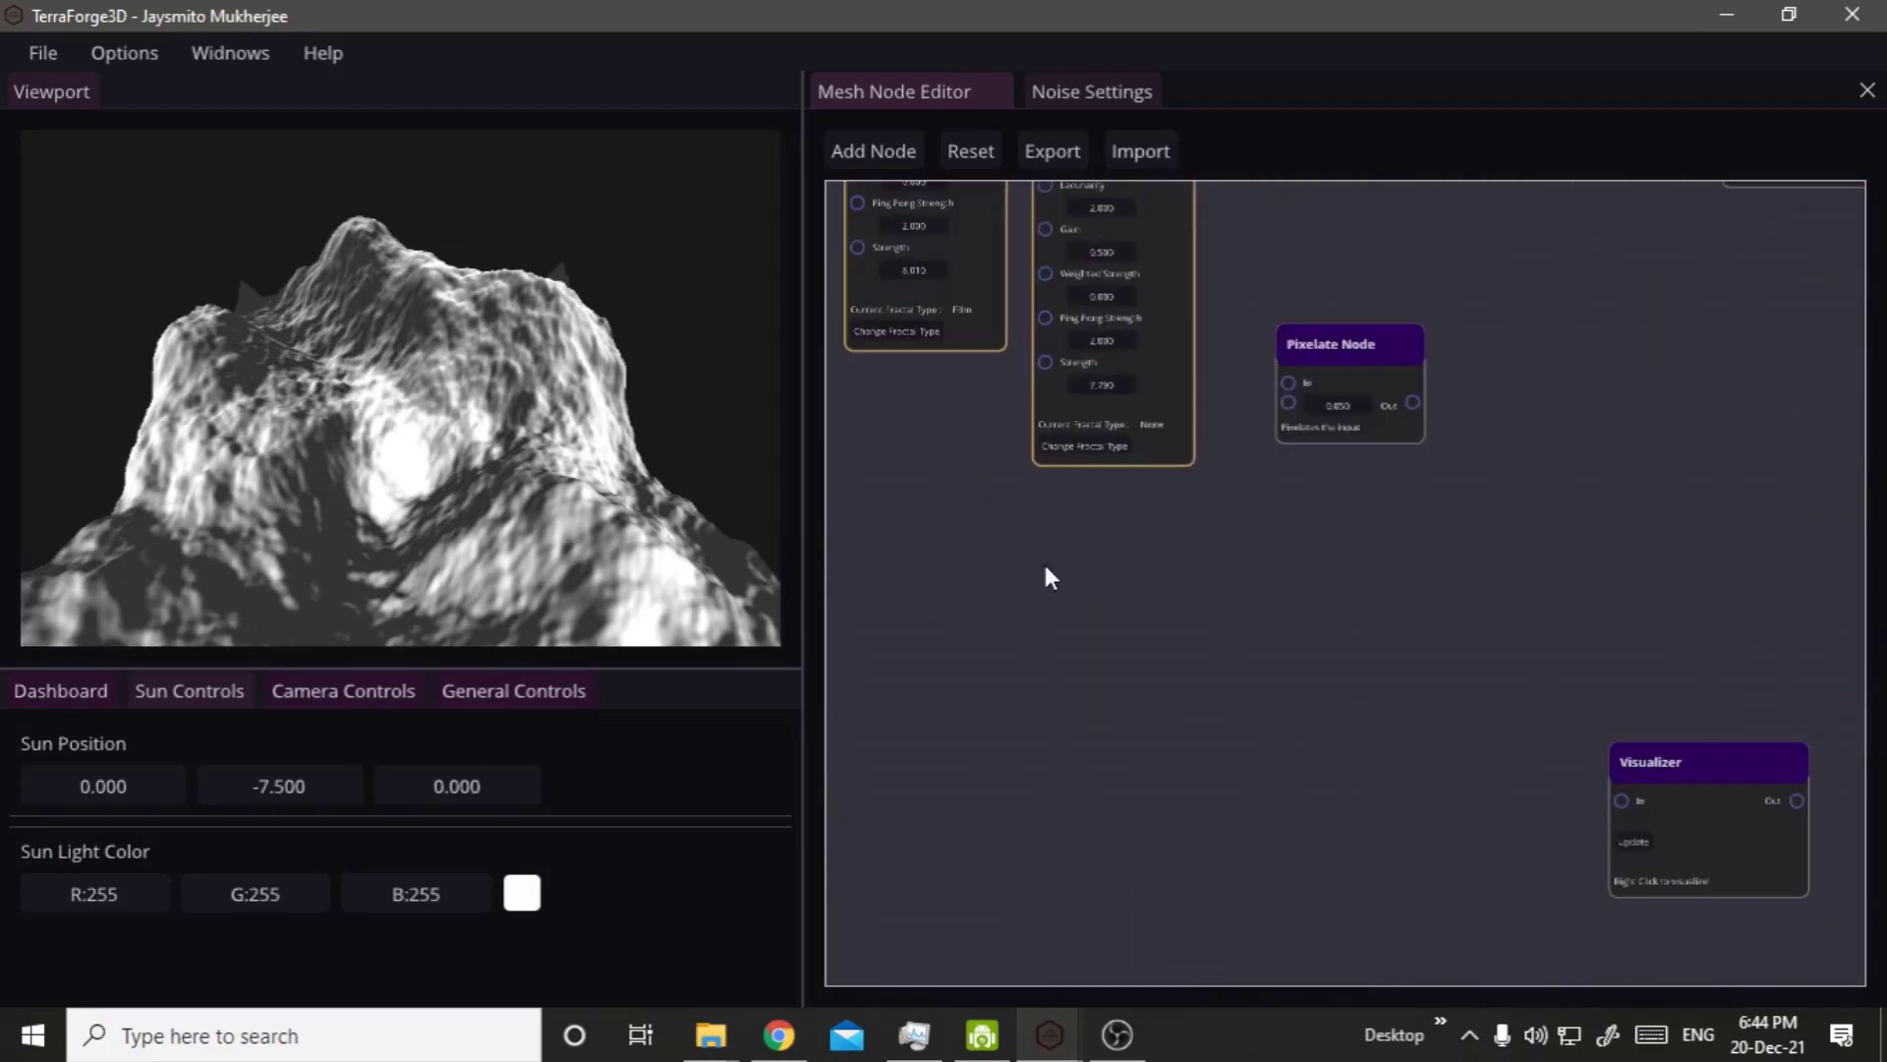
pyautogui.moveTo(1187, 622); pyautogui.dragTo(1492, 904, button='right')
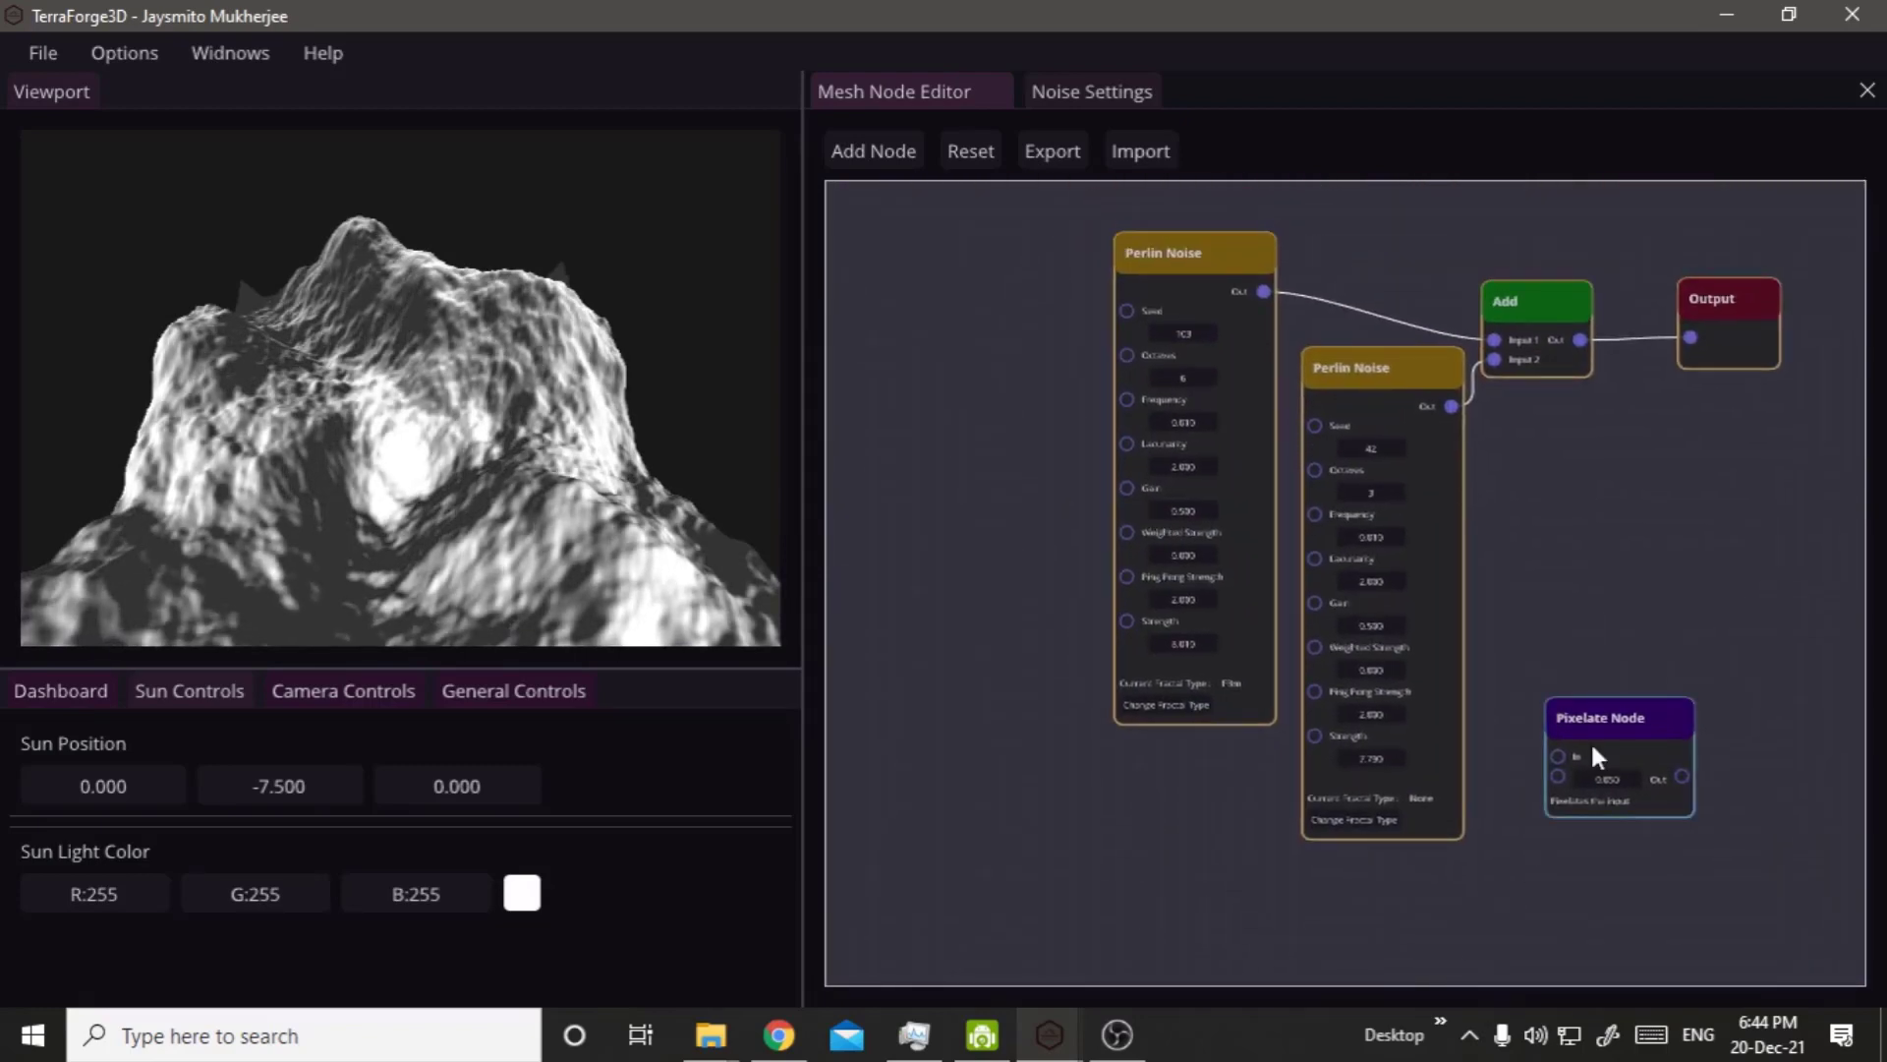
# Disconnect the Add node from the Output node, spread them apart and place the Pixelate Node between them.
pyautogui.click(1643, 720)
pyautogui.moveTo(1644, 719); pyautogui.dragTo(1613, 454)
pyautogui.moveTo(1593, 674); pyautogui.dragTo(1343, 825, button='right')
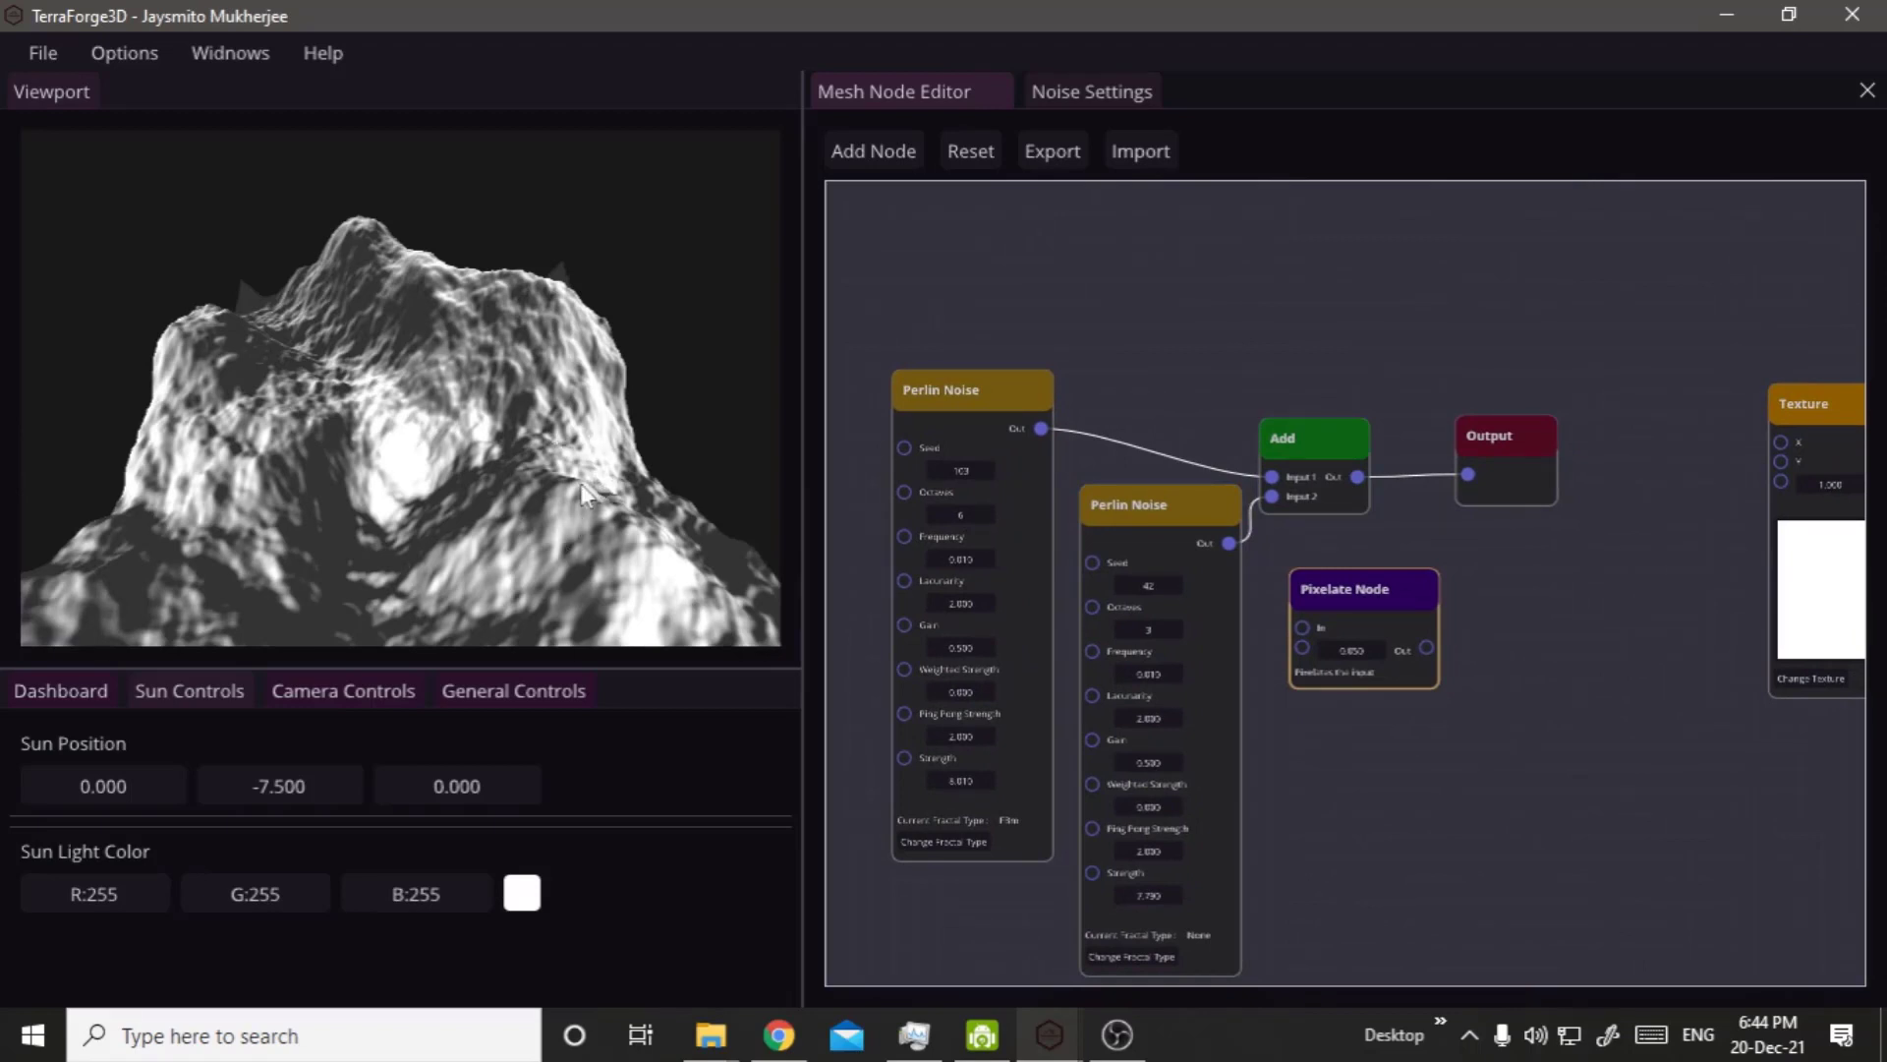
pyautogui.moveTo(1336, 593); pyautogui.dragTo(1403, 582)
pyautogui.moveTo(1484, 482)
pyautogui.mouseDown()
pyautogui.moveTo(1632, 595)
pyautogui.moveTo(1653, 580)
pyautogui.moveTo(1588, 600)
pyautogui.moveTo(1545, 521)
pyautogui.moveTo(1485, 514)
pyautogui.mouseUp()
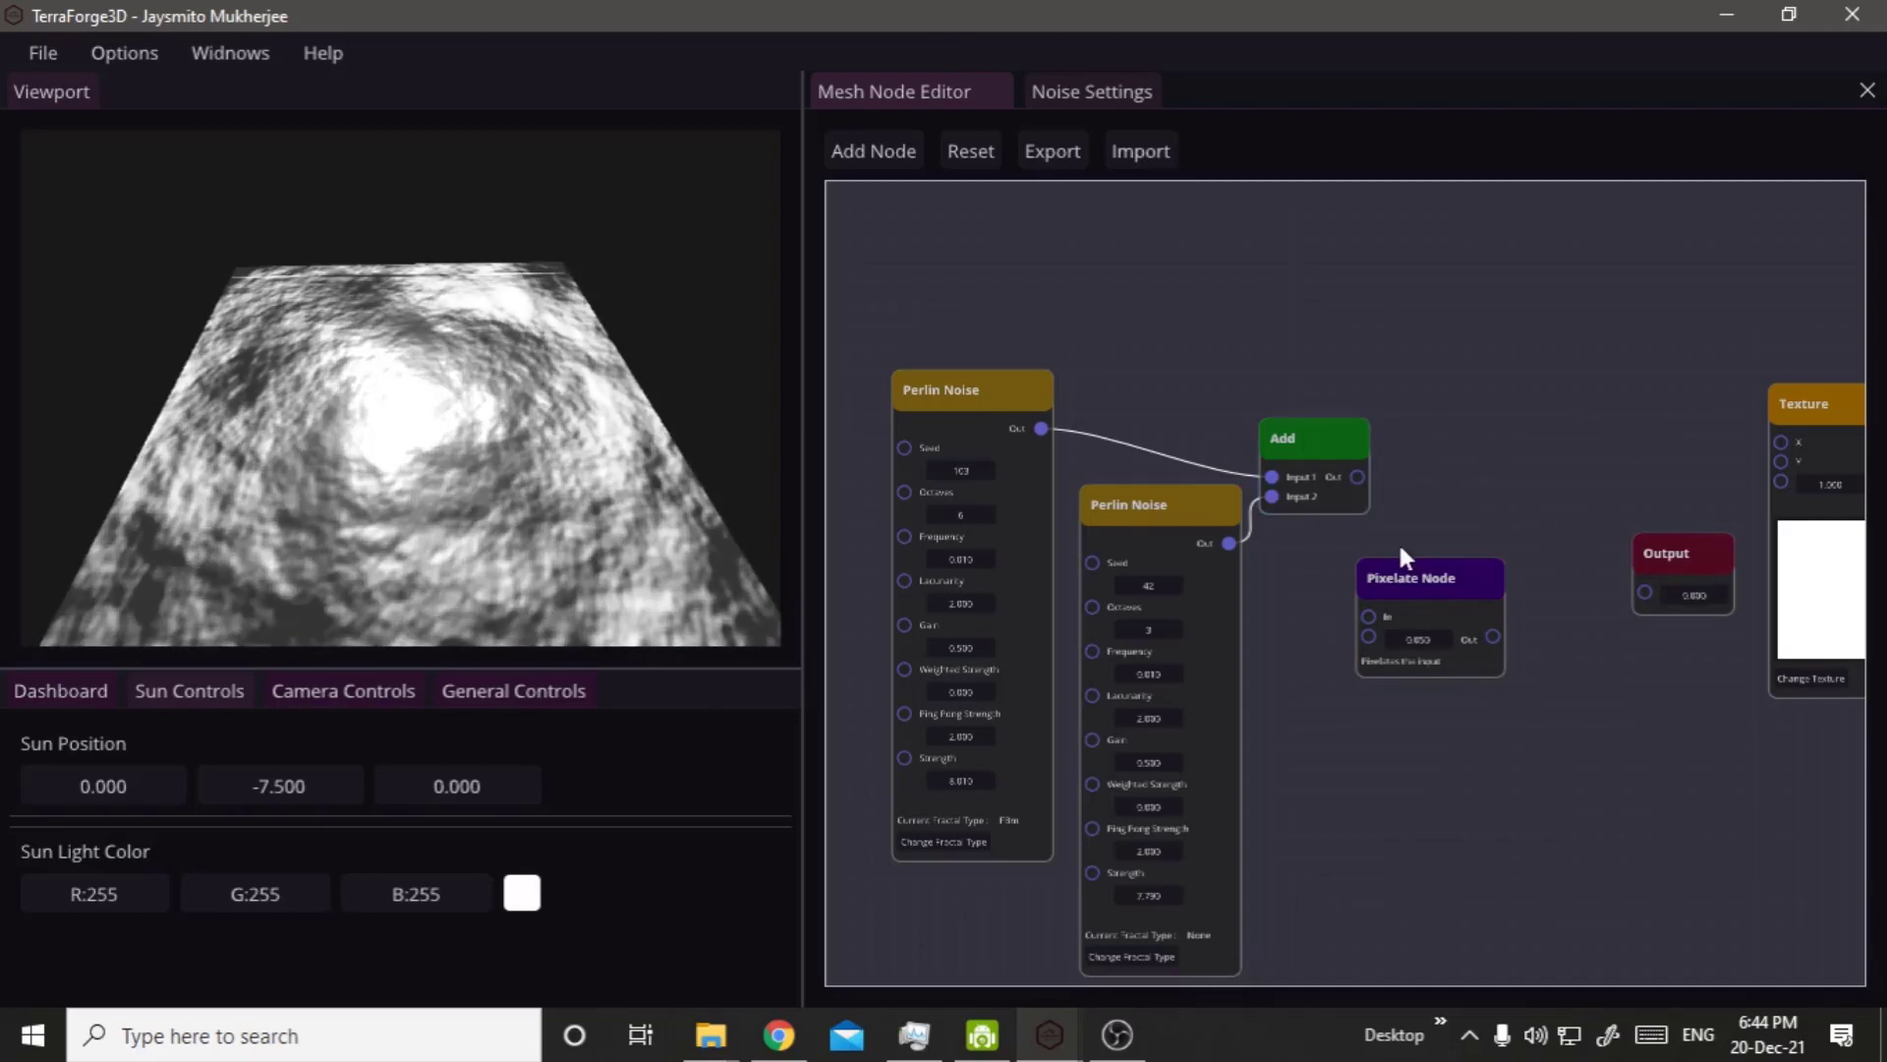
pyautogui.click(1423, 588)
pyautogui.moveTo(1423, 590); pyautogui.dragTo(1495, 531)
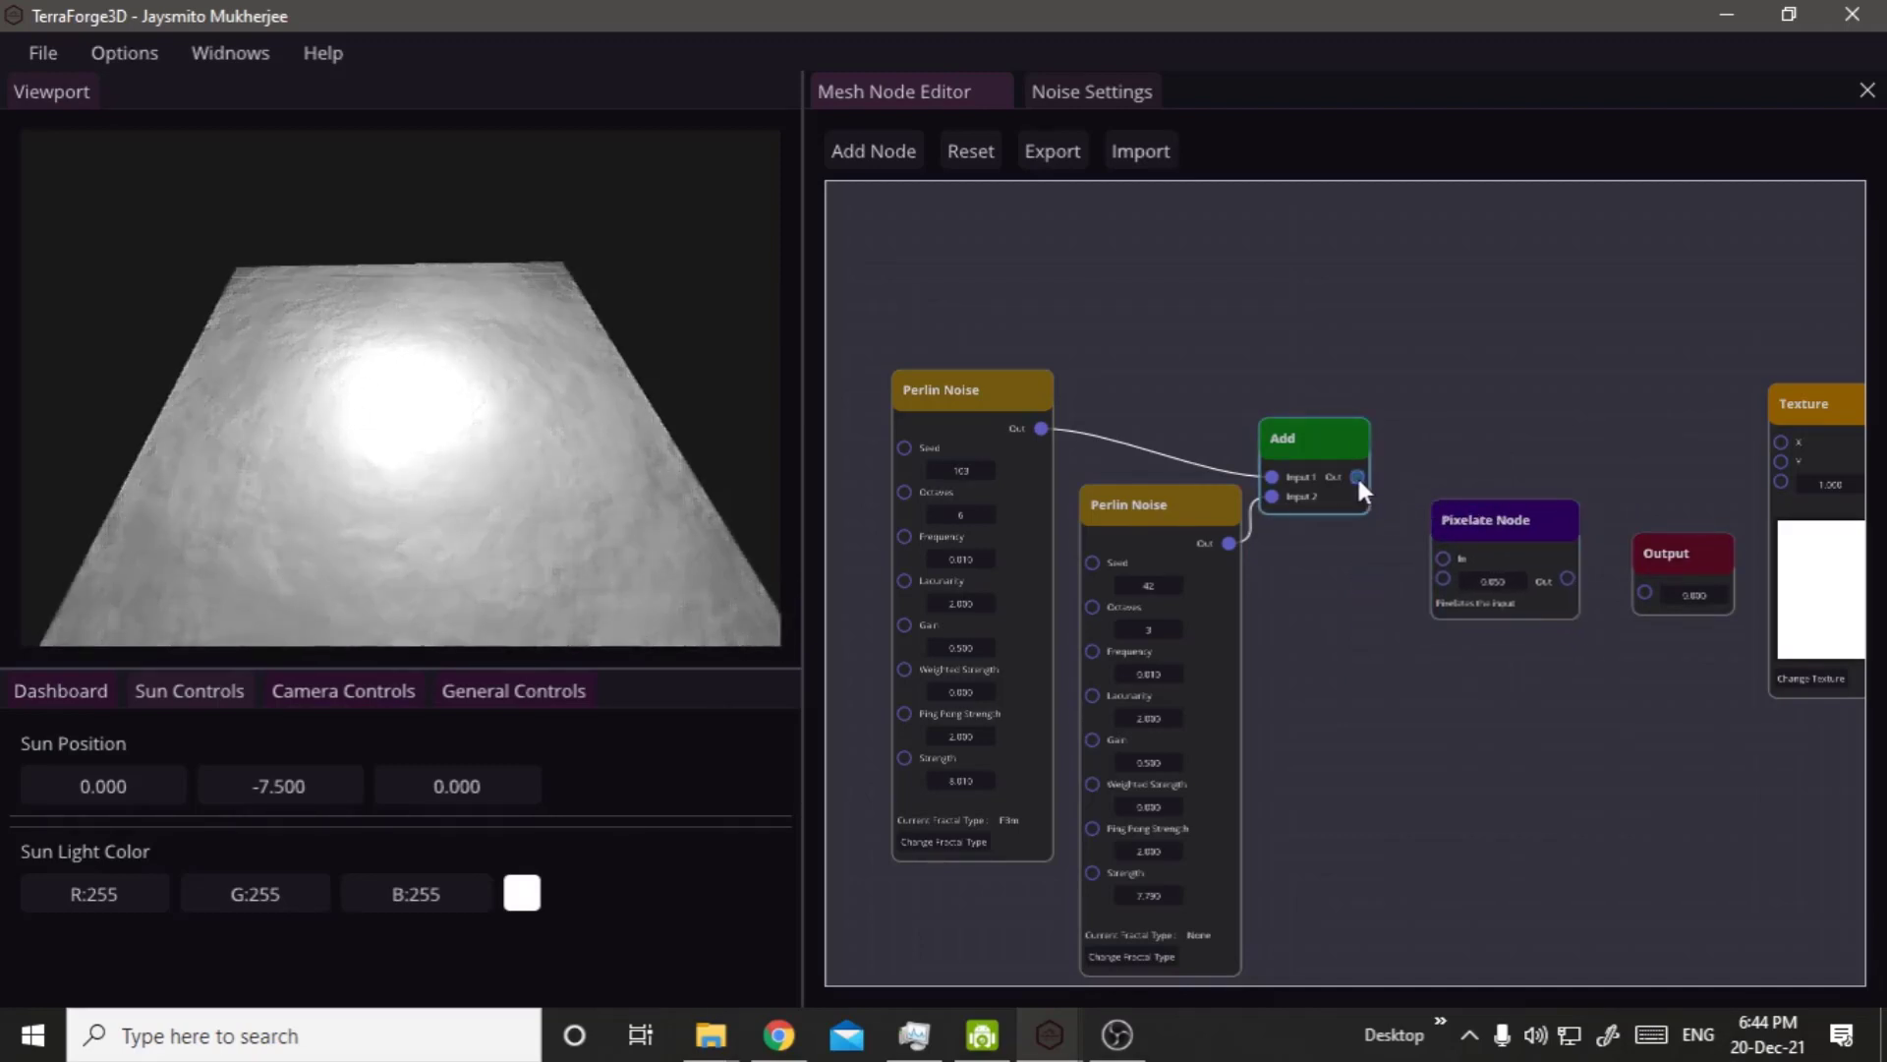
# Connect the Add node's Out to the Pixelate Node's In and its Out to the Output node, and view the terrain from another angle.
pyautogui.moveTo(1358, 477); pyautogui.dragTo(1447, 565)
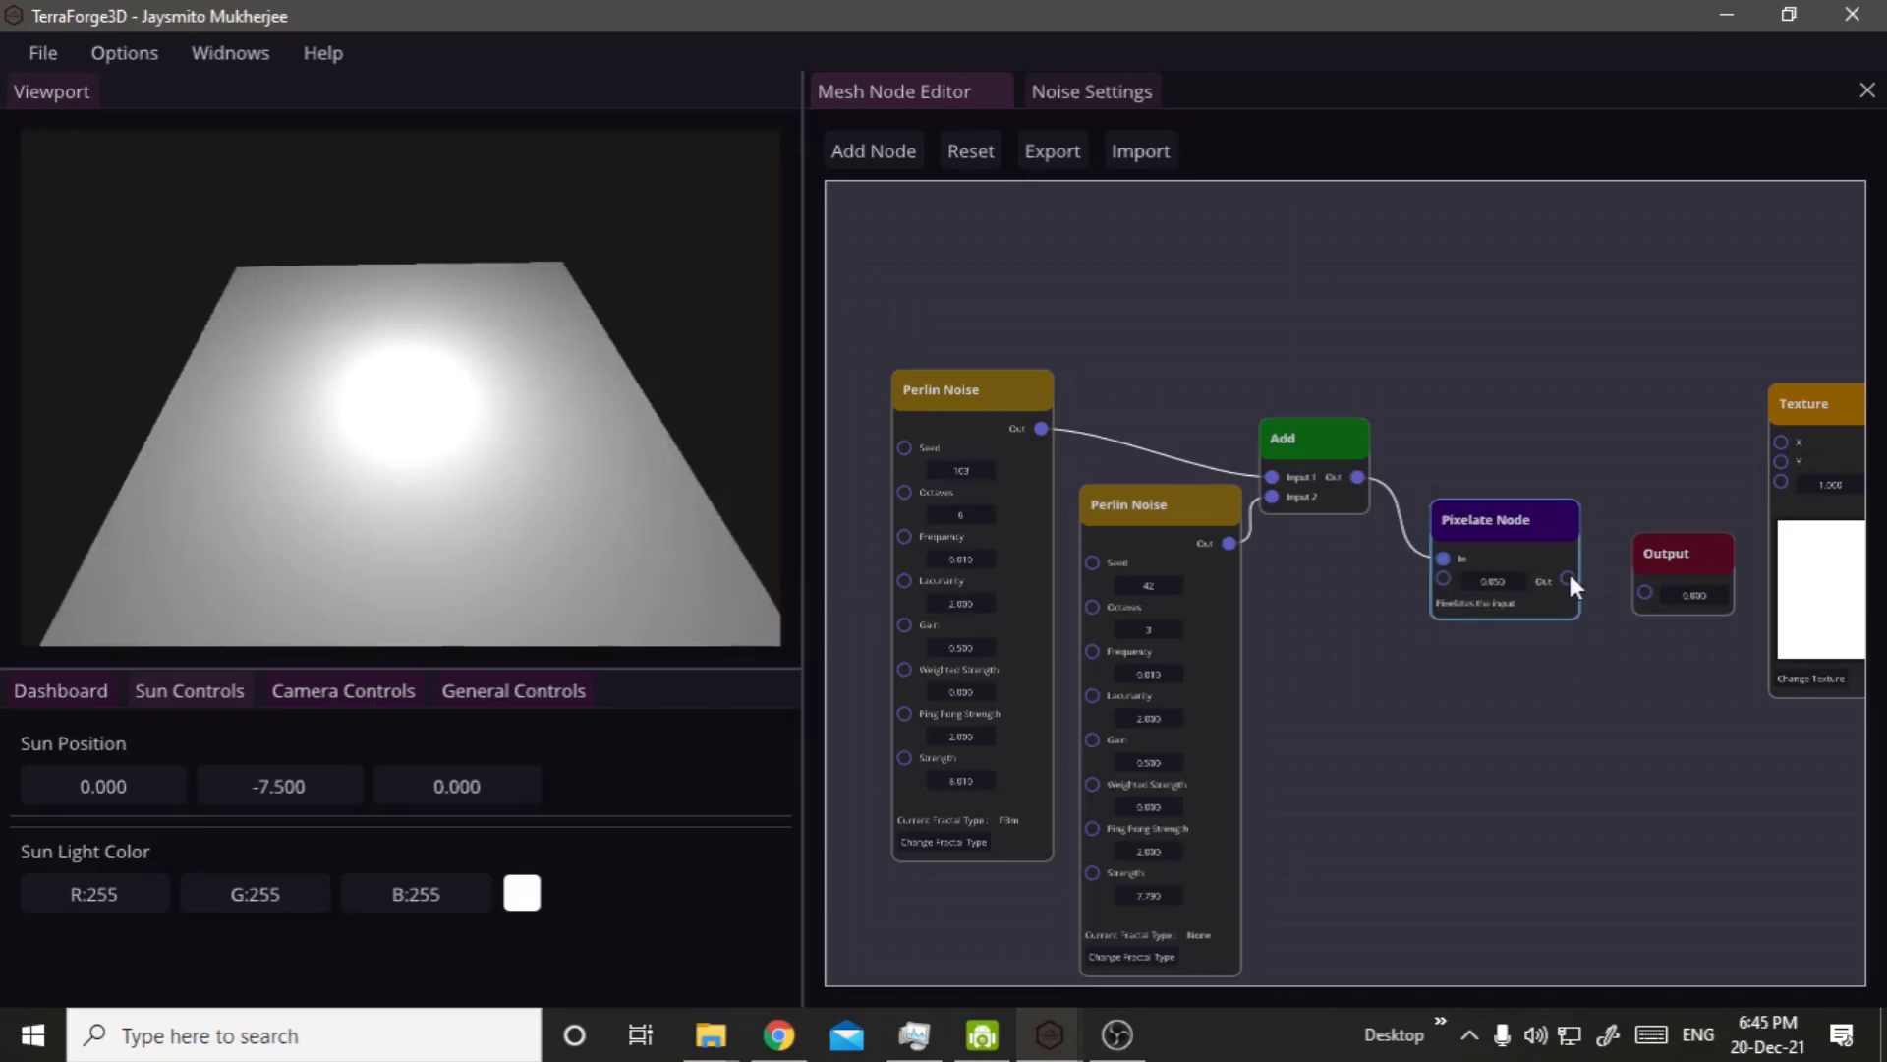
pyautogui.moveTo(1568, 578); pyautogui.dragTo(1645, 593)
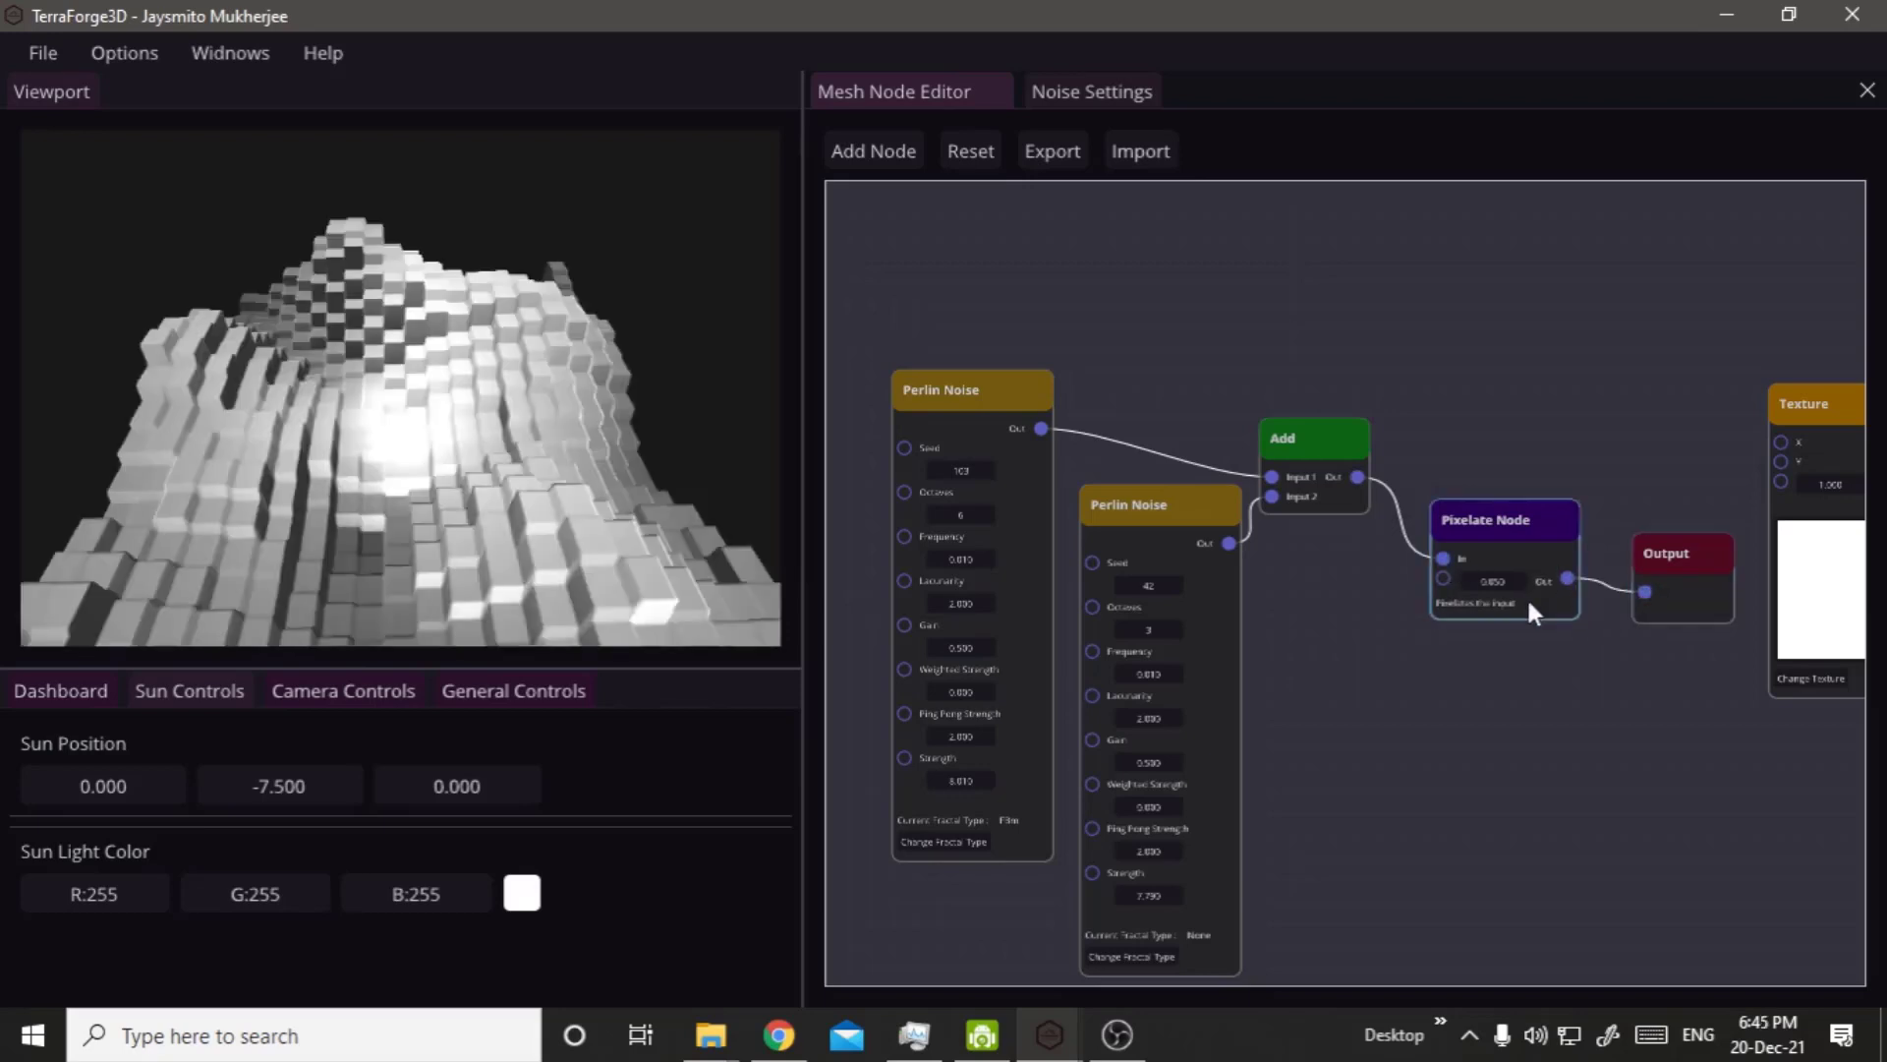
pyautogui.rightClick(221, 529)
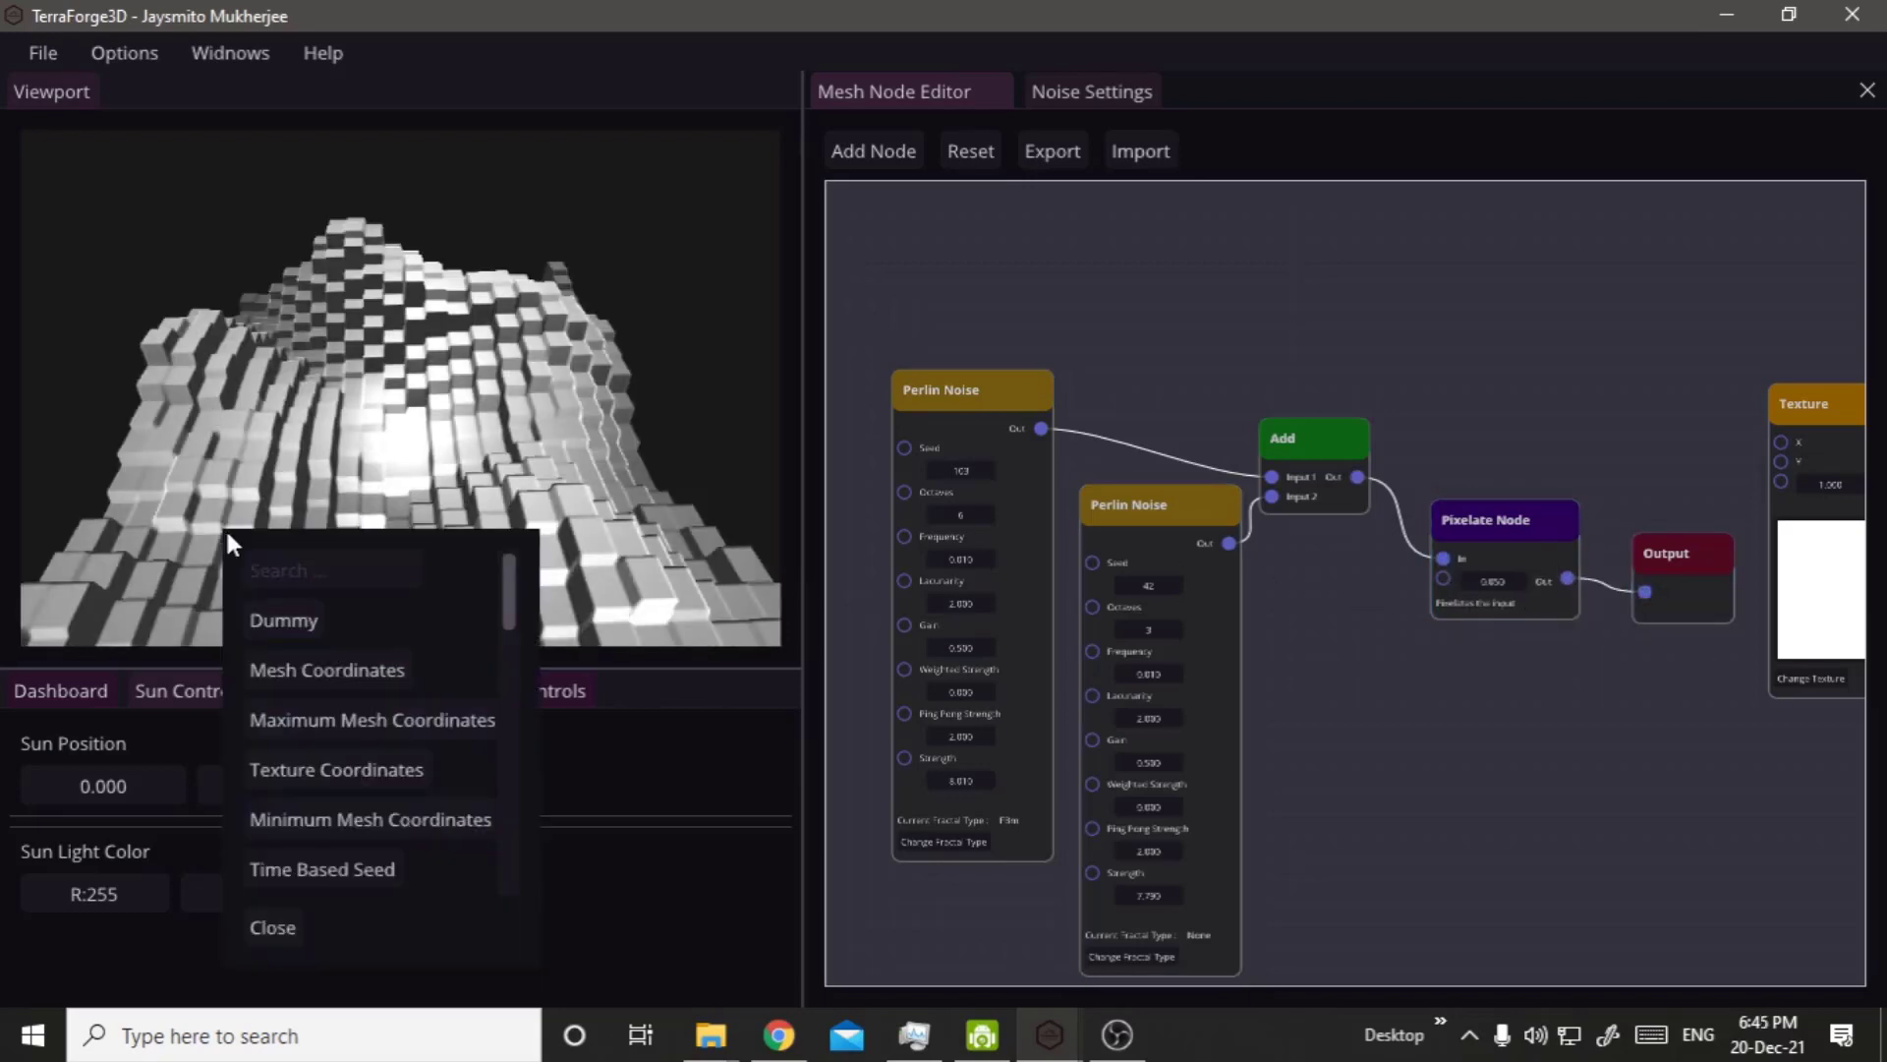
pyautogui.moveTo(283, 476); pyautogui.dragTo(273, 476)
pyautogui.moveTo(335, 563); pyautogui.dragTo(776, 570)
# Change the Pixelate Node's value to 0.001 and then to 0.131, and view the terrain from another angle.
pyautogui.scroll(5, 1454, 621)
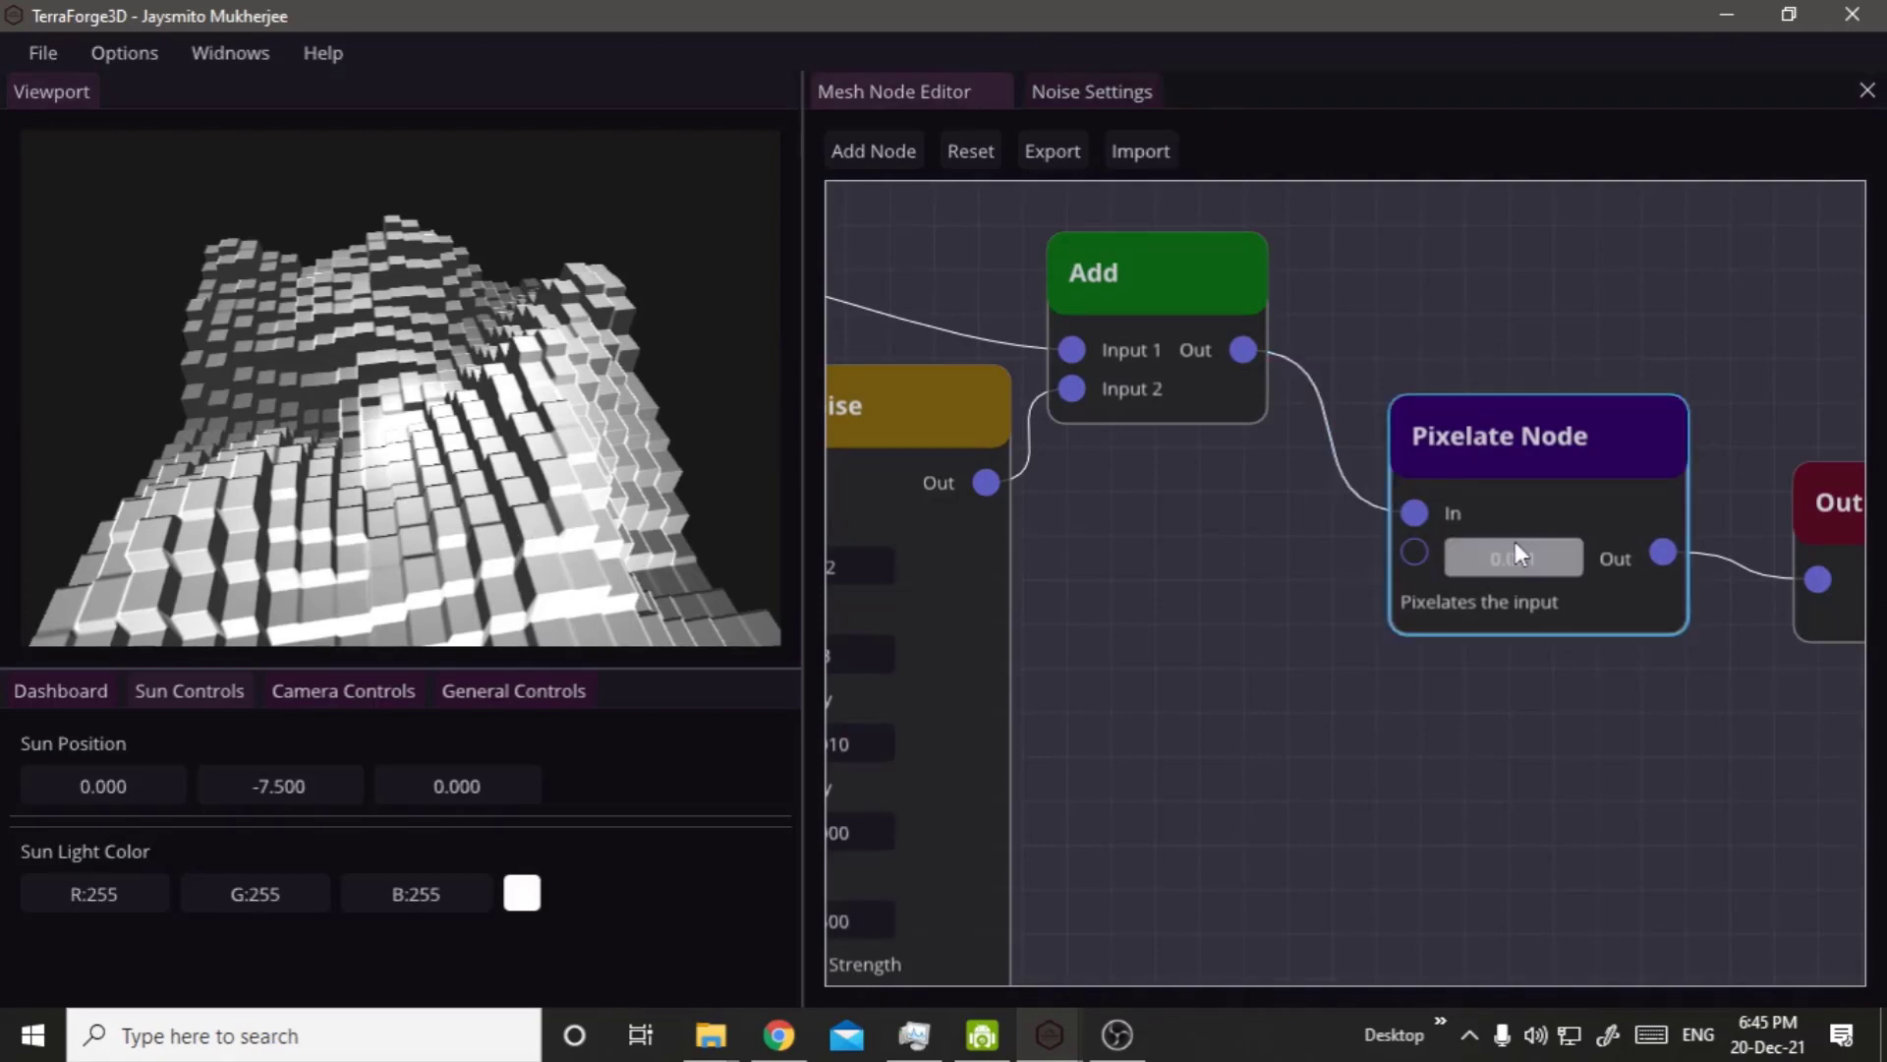
pyautogui.moveTo(1514, 541); pyautogui.dragTo(1513, 599)
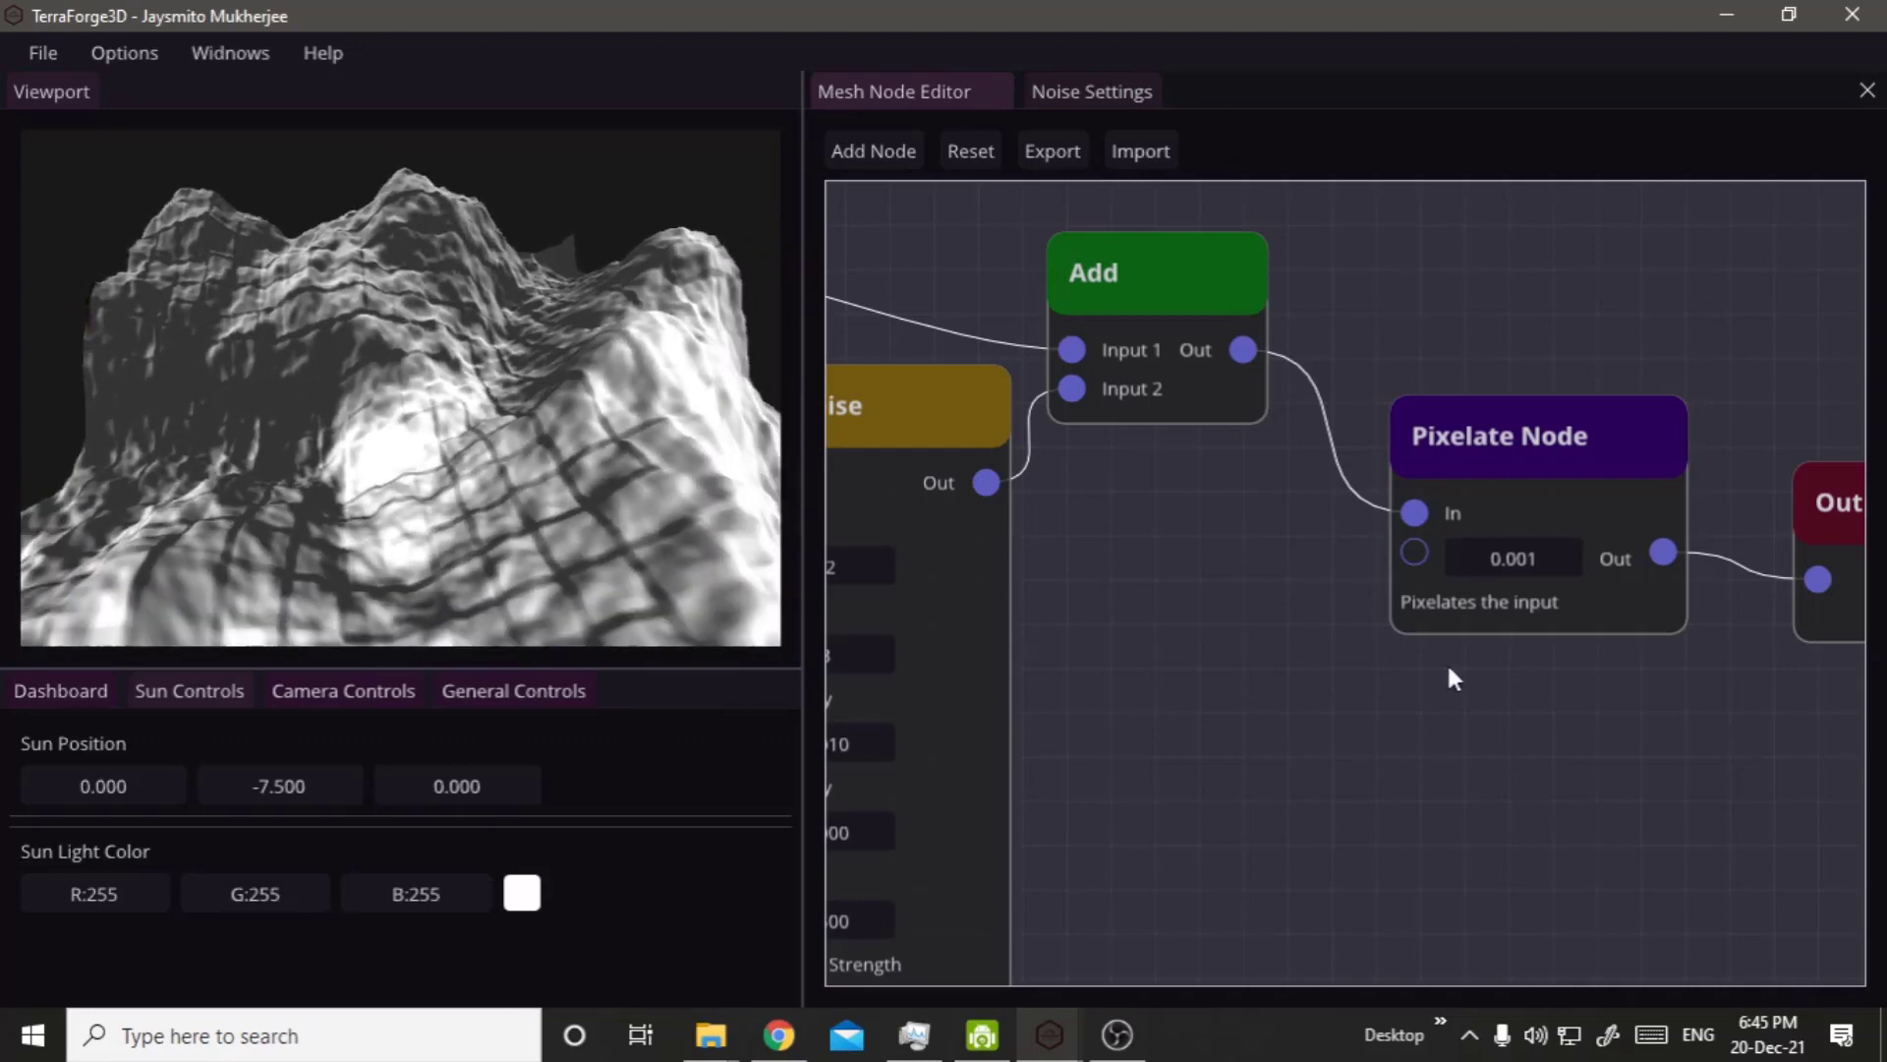
pyautogui.moveTo(1506, 549); pyautogui.dragTo(1535, 575)
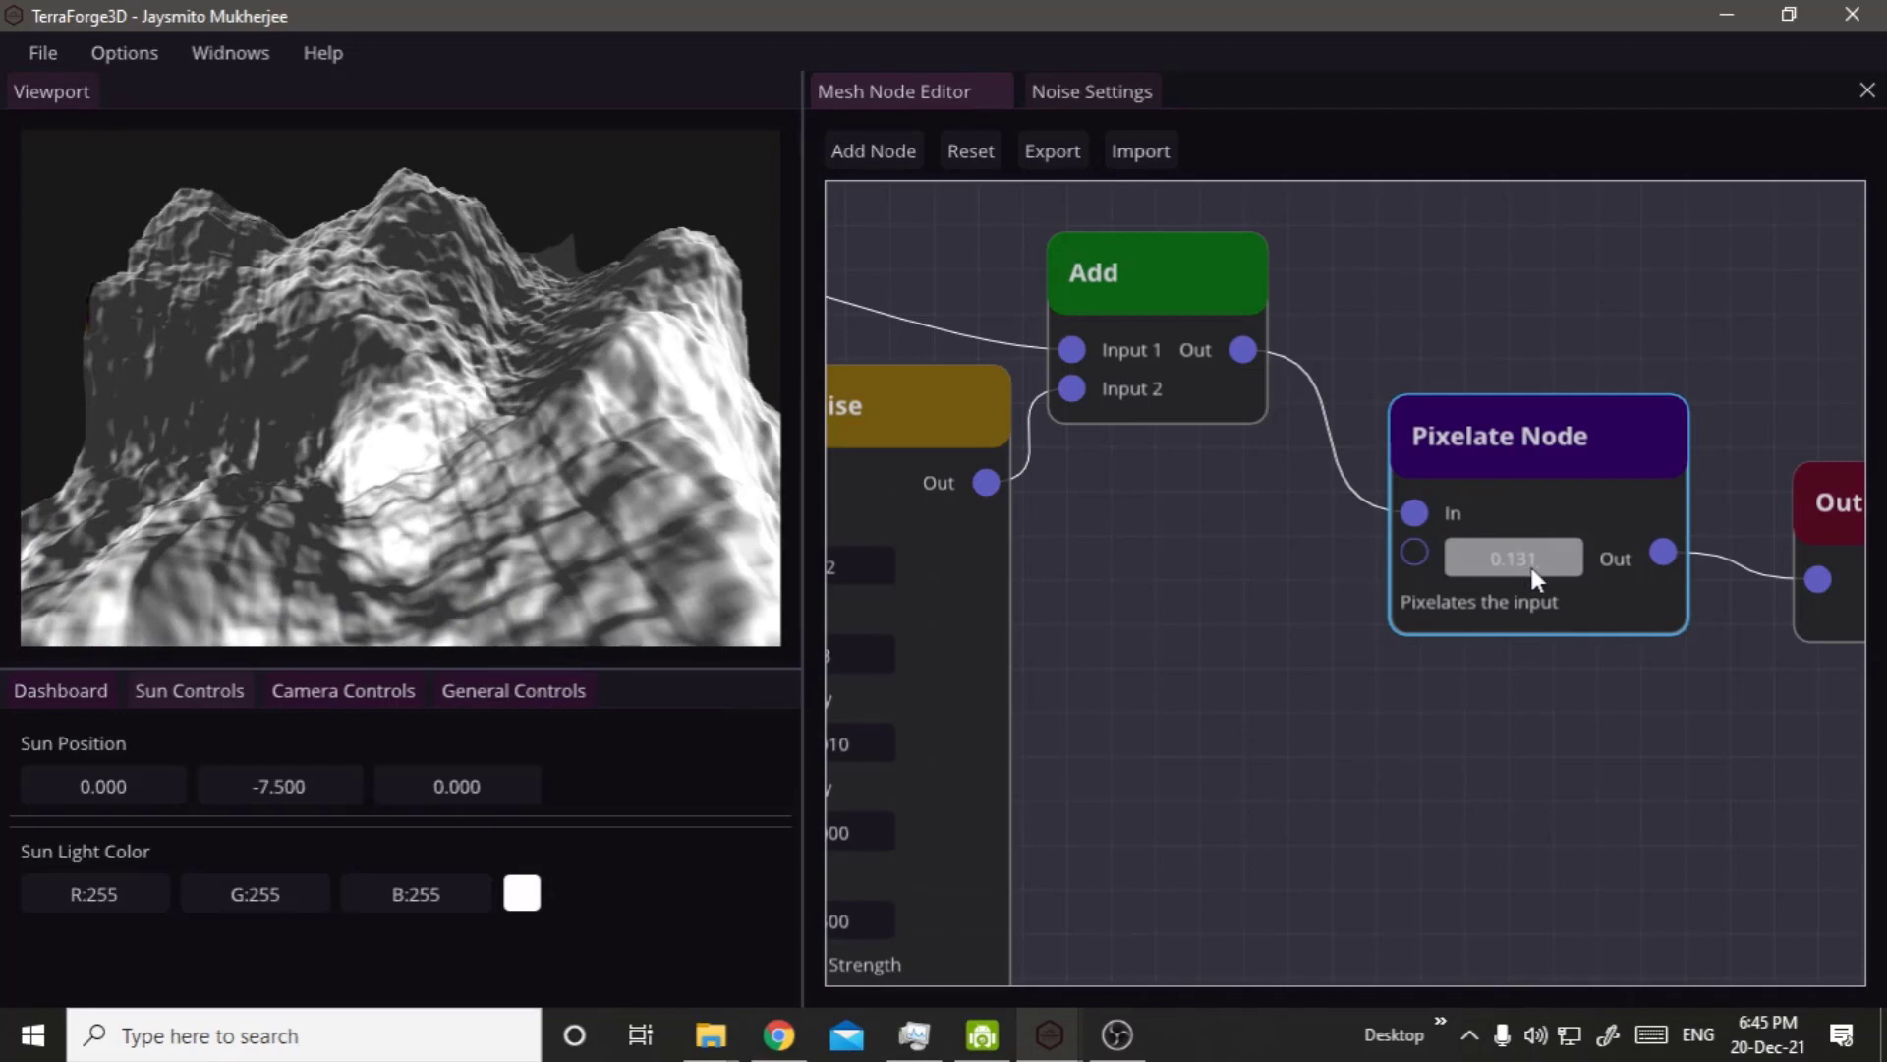
pyautogui.moveTo(631, 478); pyautogui.dragTo(486, 523, button='right')
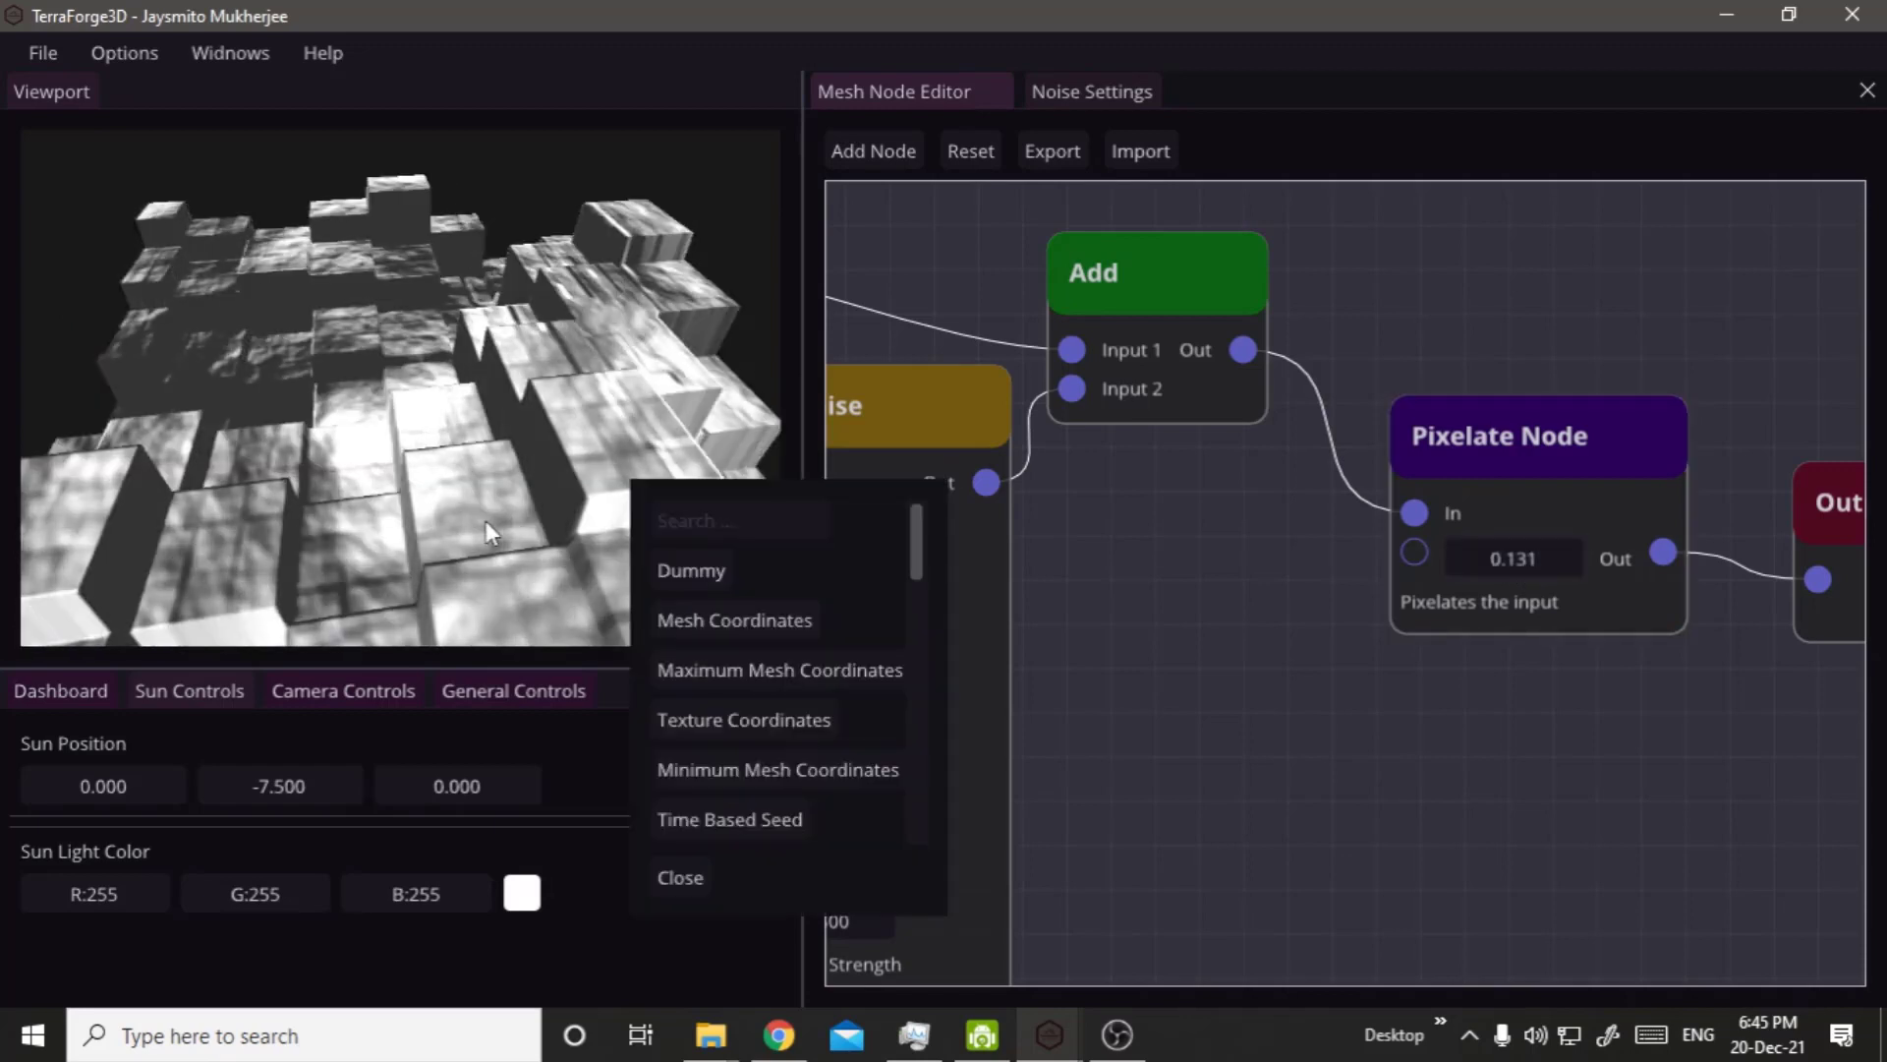
pyautogui.click(486, 521)
pyautogui.moveTo(502, 452); pyautogui.dragTo(776, 546, button='right')
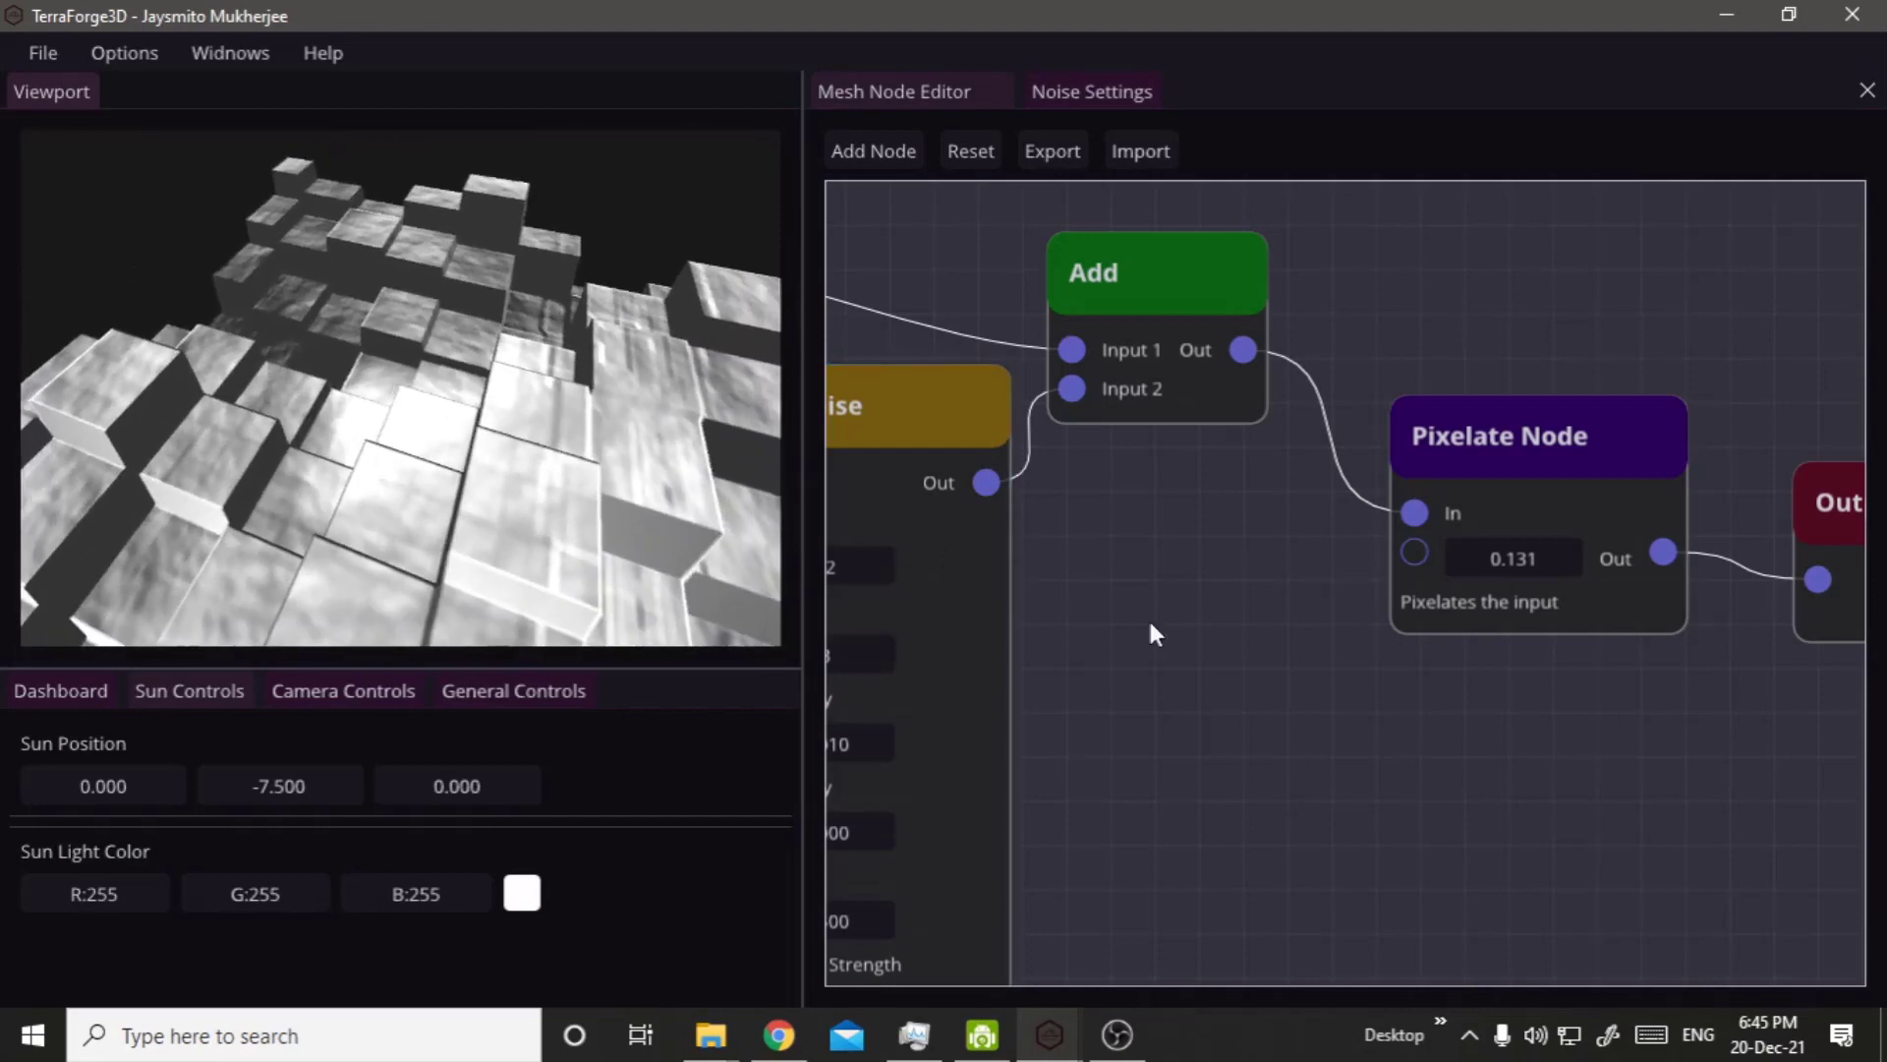
# Move the Pixelate Node slightly down between the Add and Output nodes.
pyautogui.scroll(-5, 1632, 546)
pyautogui.scroll(5, 1530, 557)
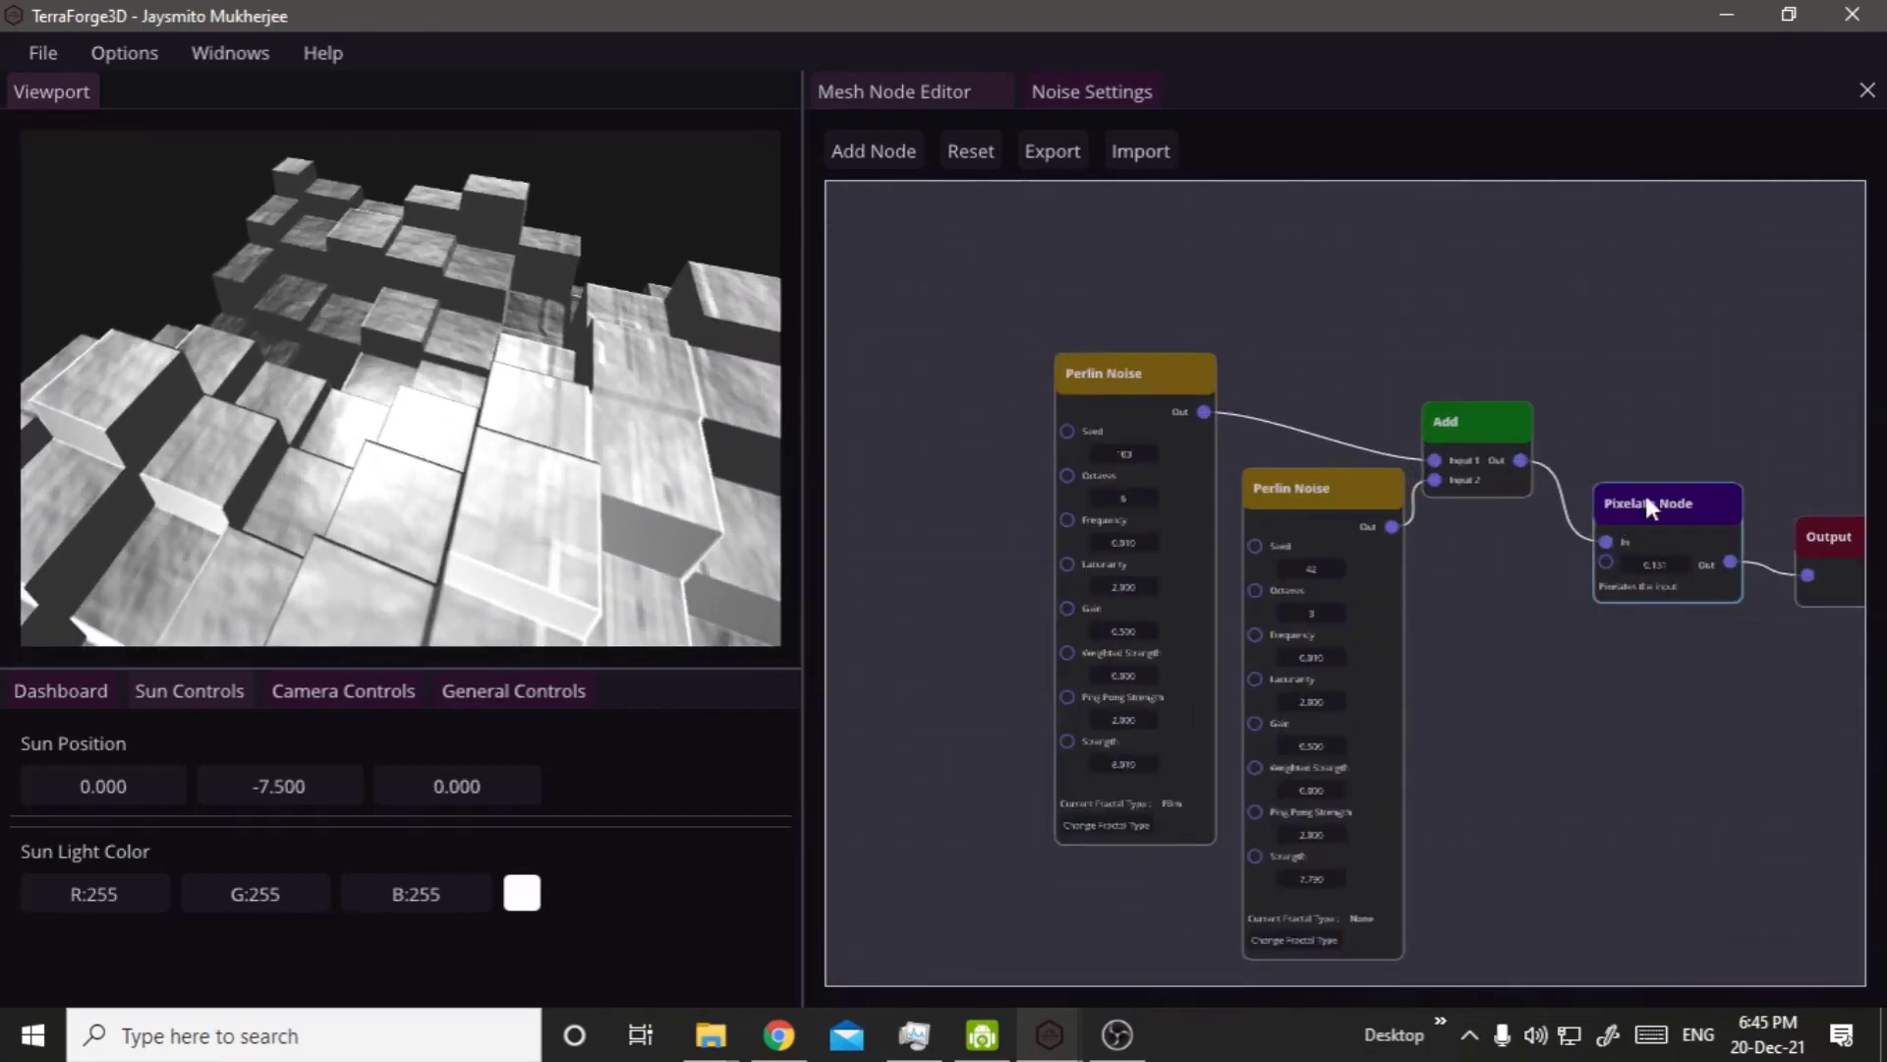
pyautogui.moveTo(1698, 491); pyautogui.dragTo(1703, 531)
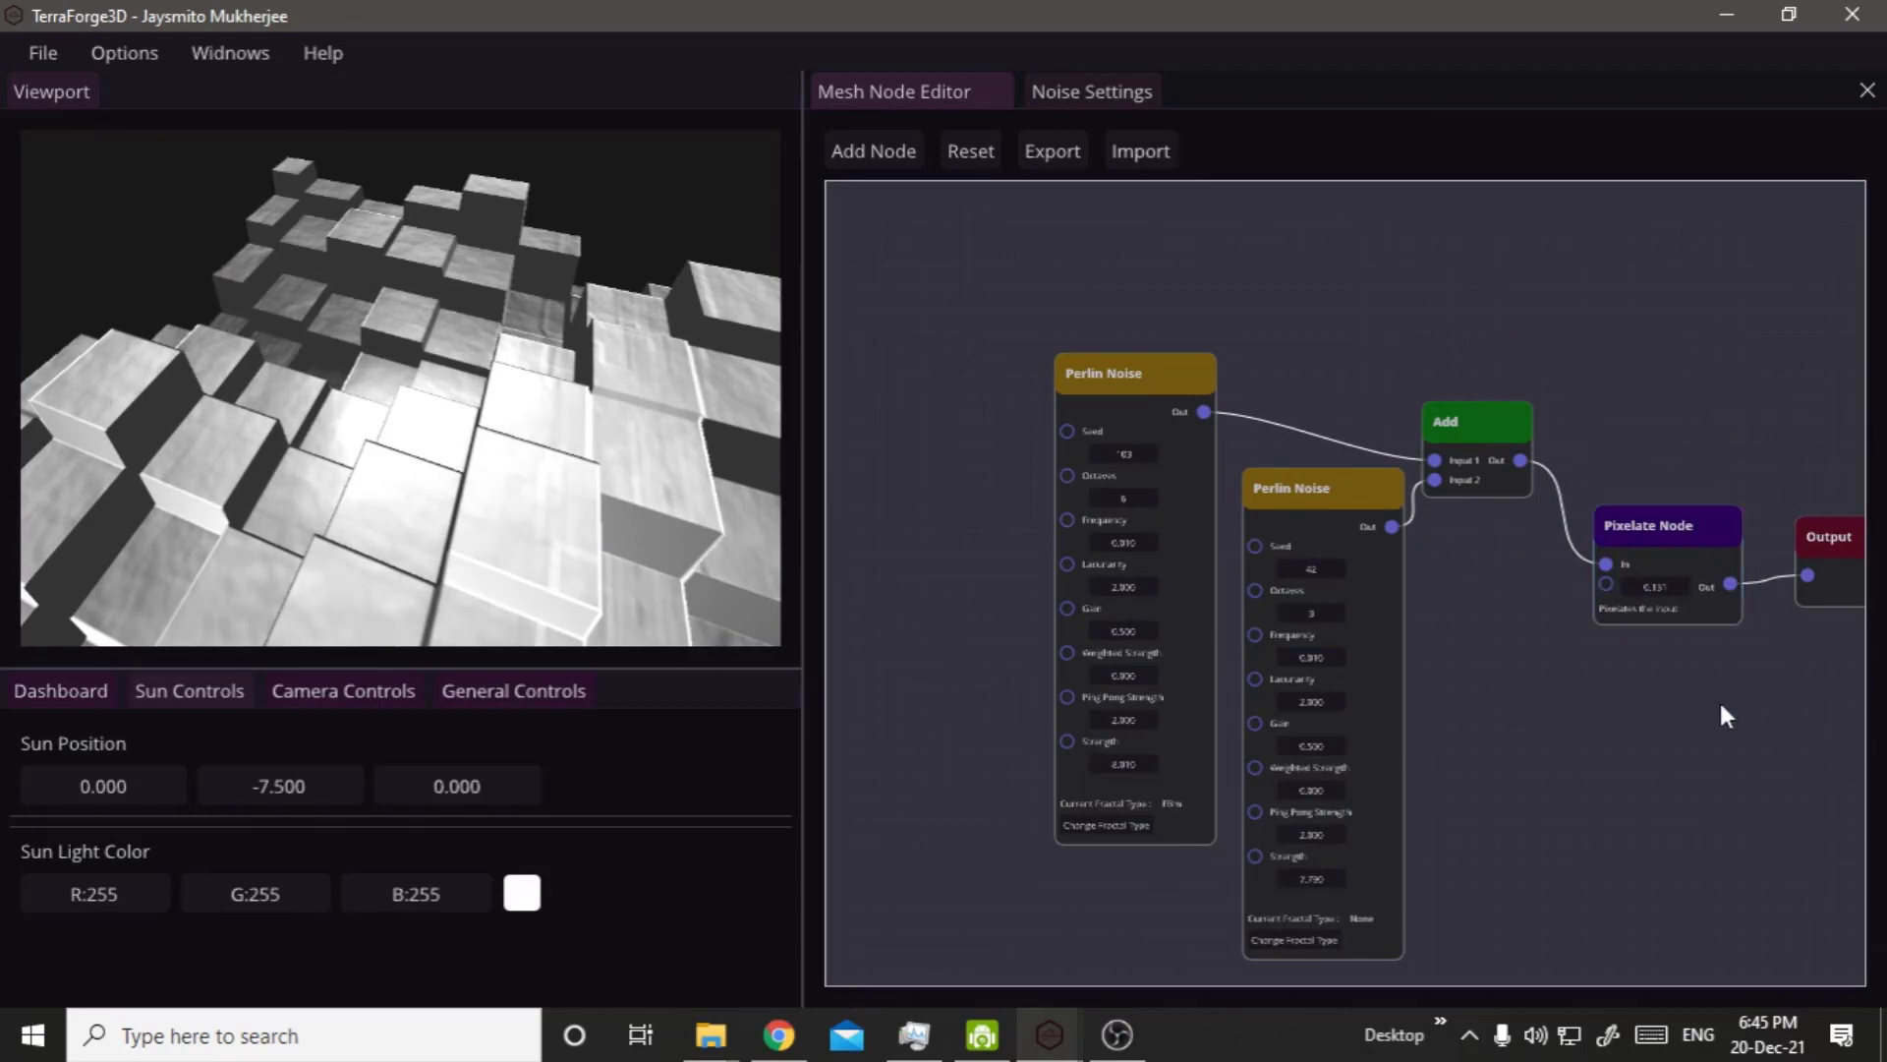
# Move the Output node down to just below the Texture node.
pyautogui.moveTo(1720, 699); pyautogui.dragTo(1428, 632, button='middle')
pyautogui.scroll(-3, 1141, 448)
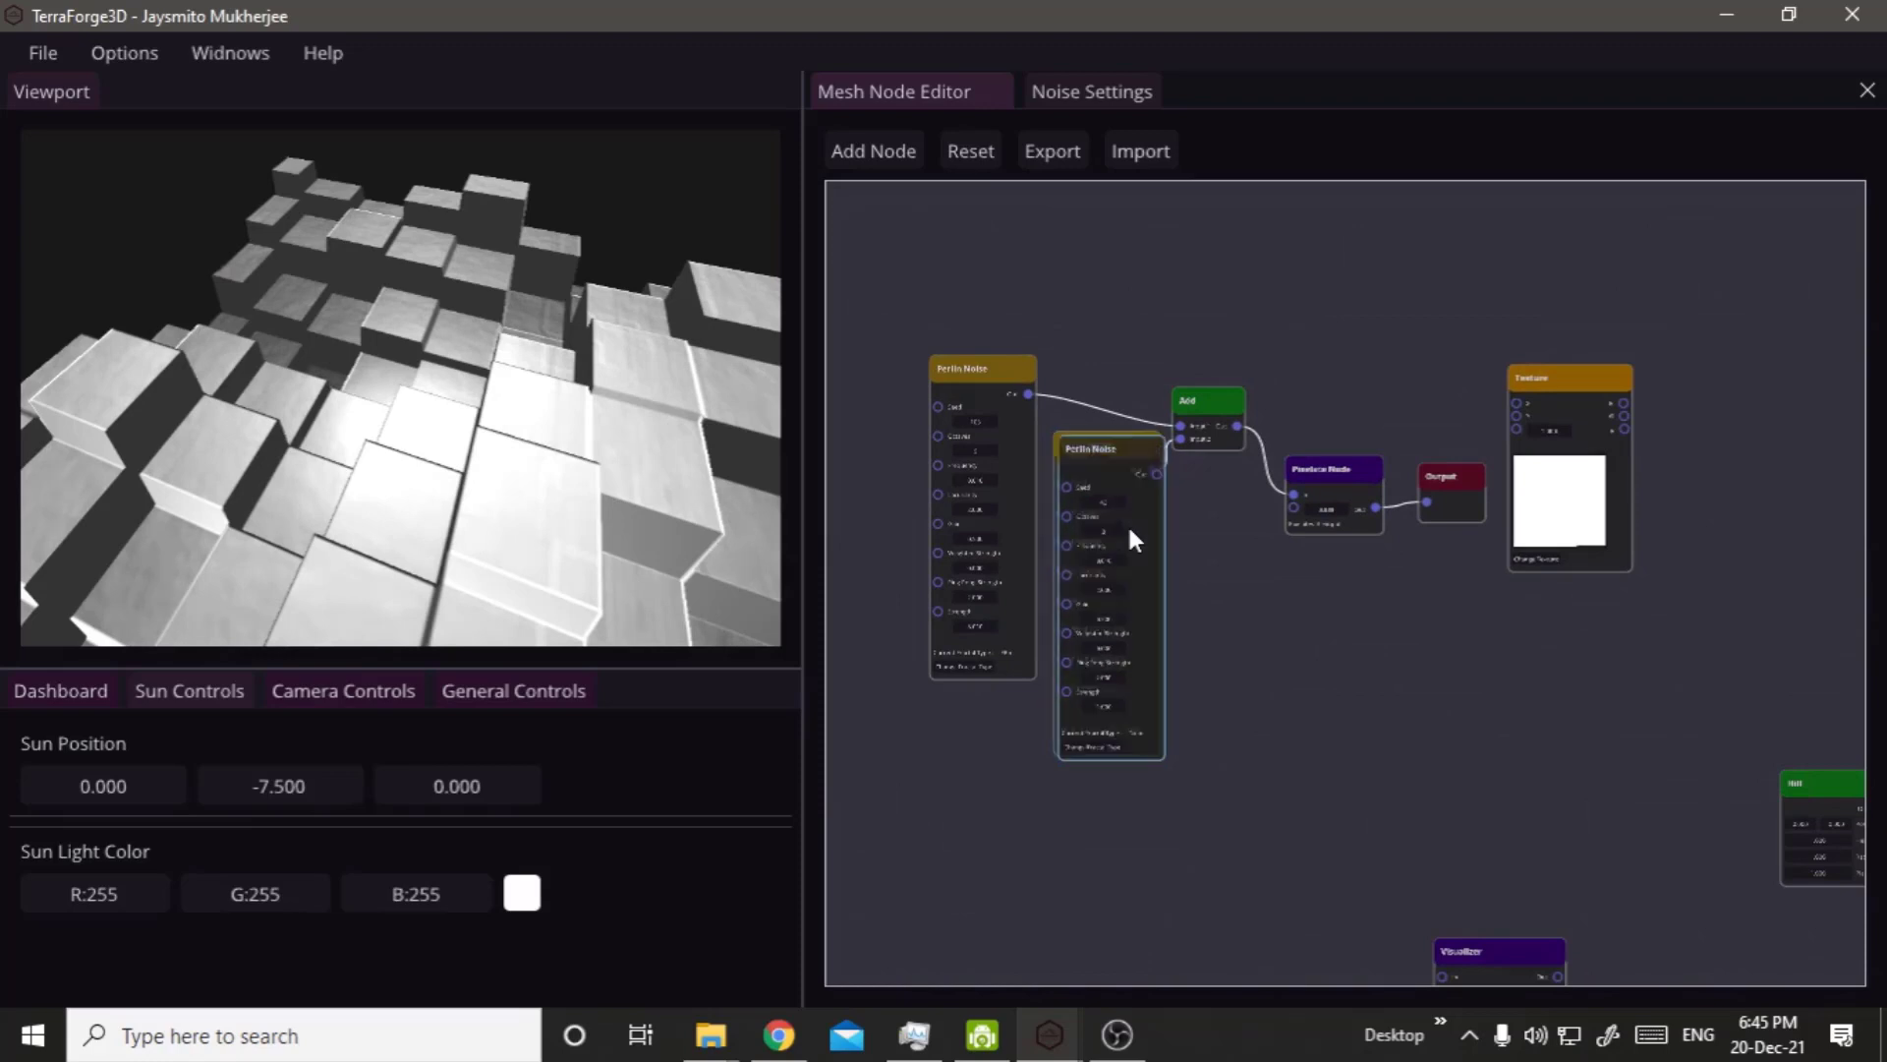
pyautogui.moveTo(1228, 614); pyautogui.dragTo(1324, 586)
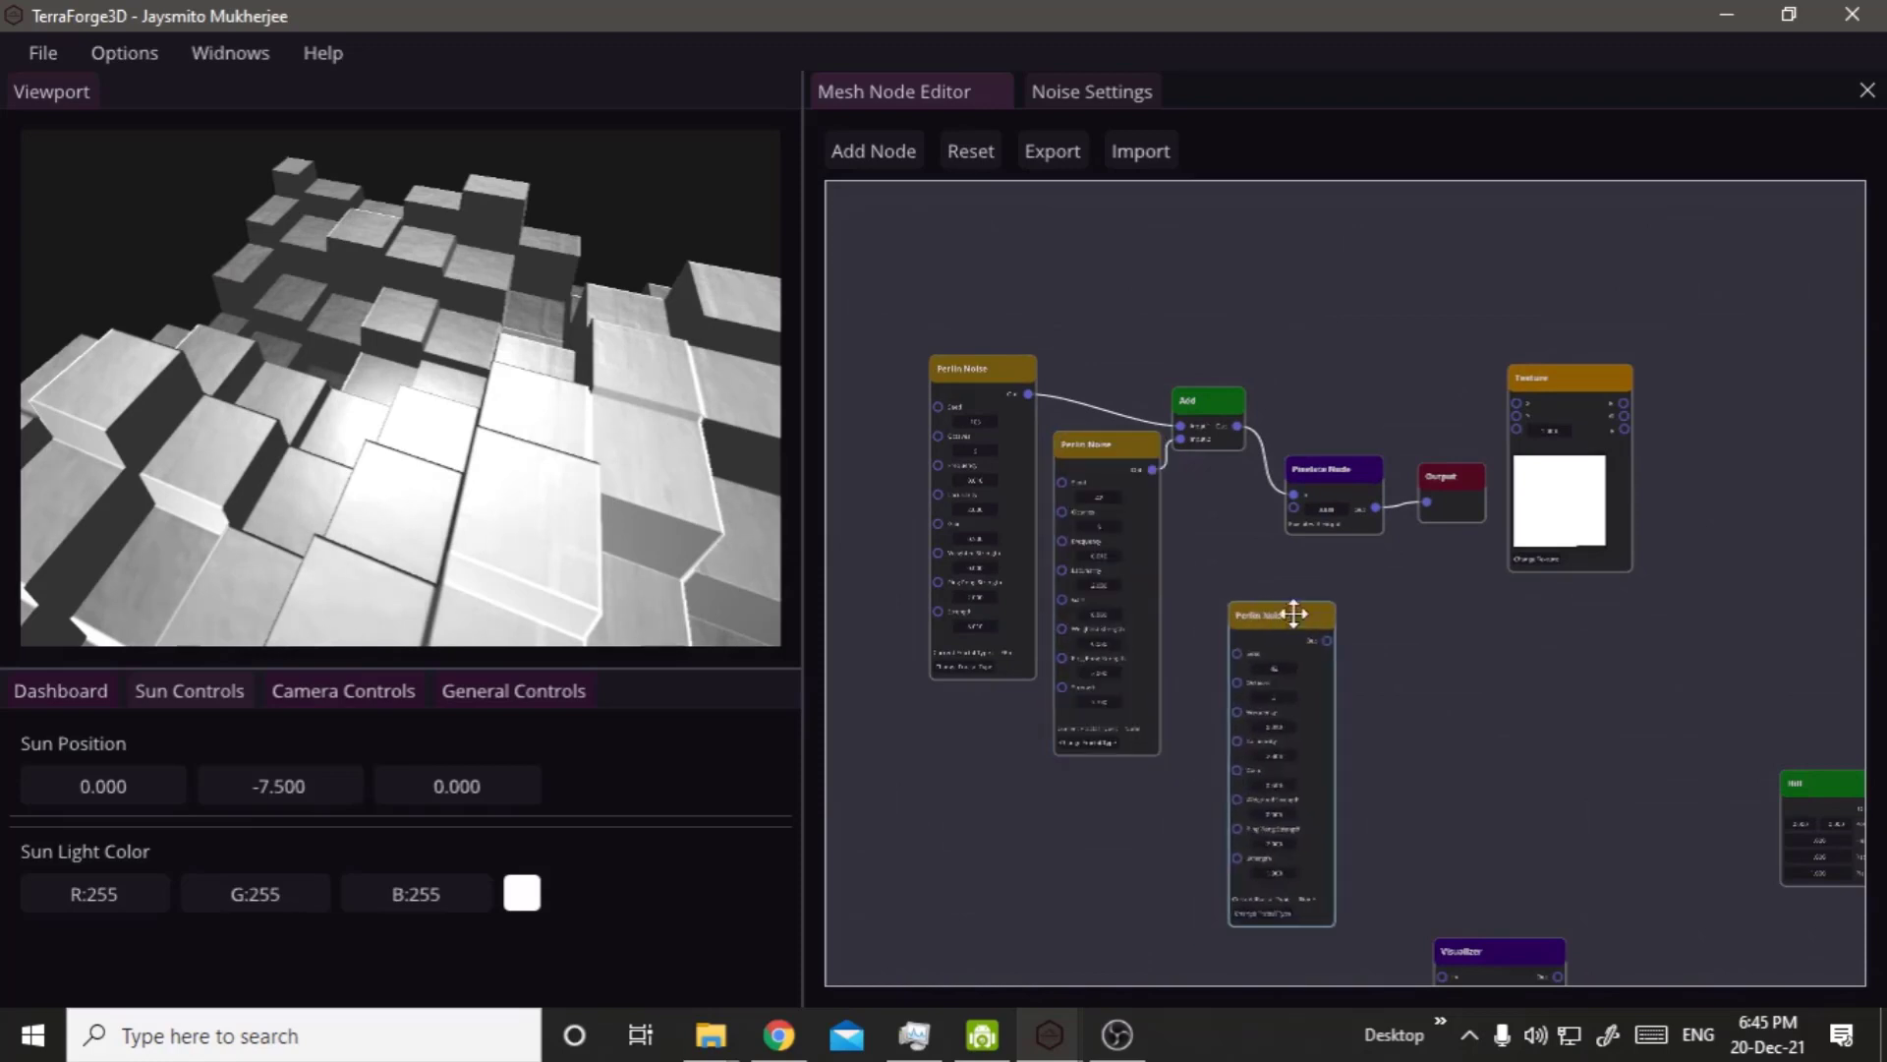
pyautogui.moveTo(1460, 481); pyautogui.dragTo(1605, 592)
pyautogui.moveTo(1510, 582); pyautogui.dragTo(990, 87, button='right')
pyautogui.moveTo(1095, 262); pyautogui.dragTo(1030, 482, button='right')
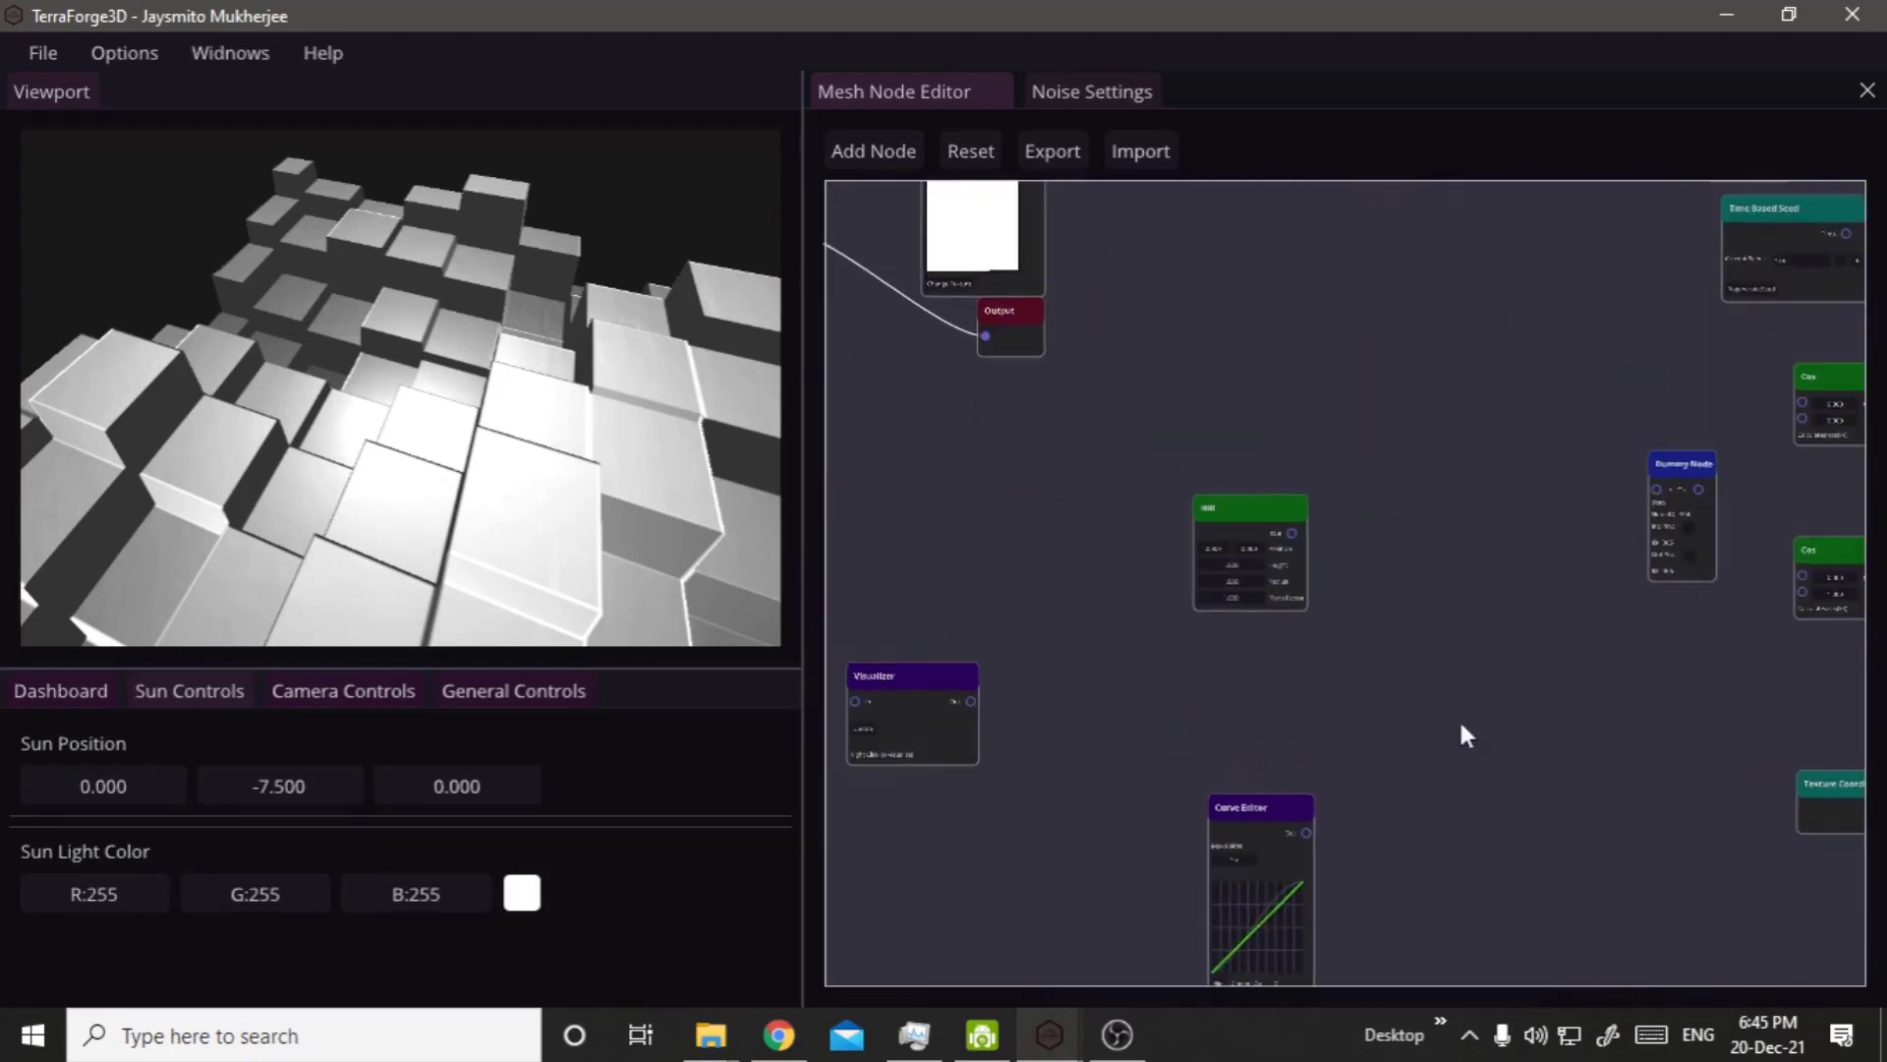
# Bring the Multiply node and the unconnected Perlin Noise node into the space between the Pixelate Node and the Output node.
pyautogui.moveTo(1464, 736); pyautogui.dragTo(1179, 688, button='right')
pyautogui.moveTo(1571, 622); pyautogui.dragTo(943, 470)
pyautogui.moveTo(1471, 775); pyautogui.dragTo(1873, 949, button='right')
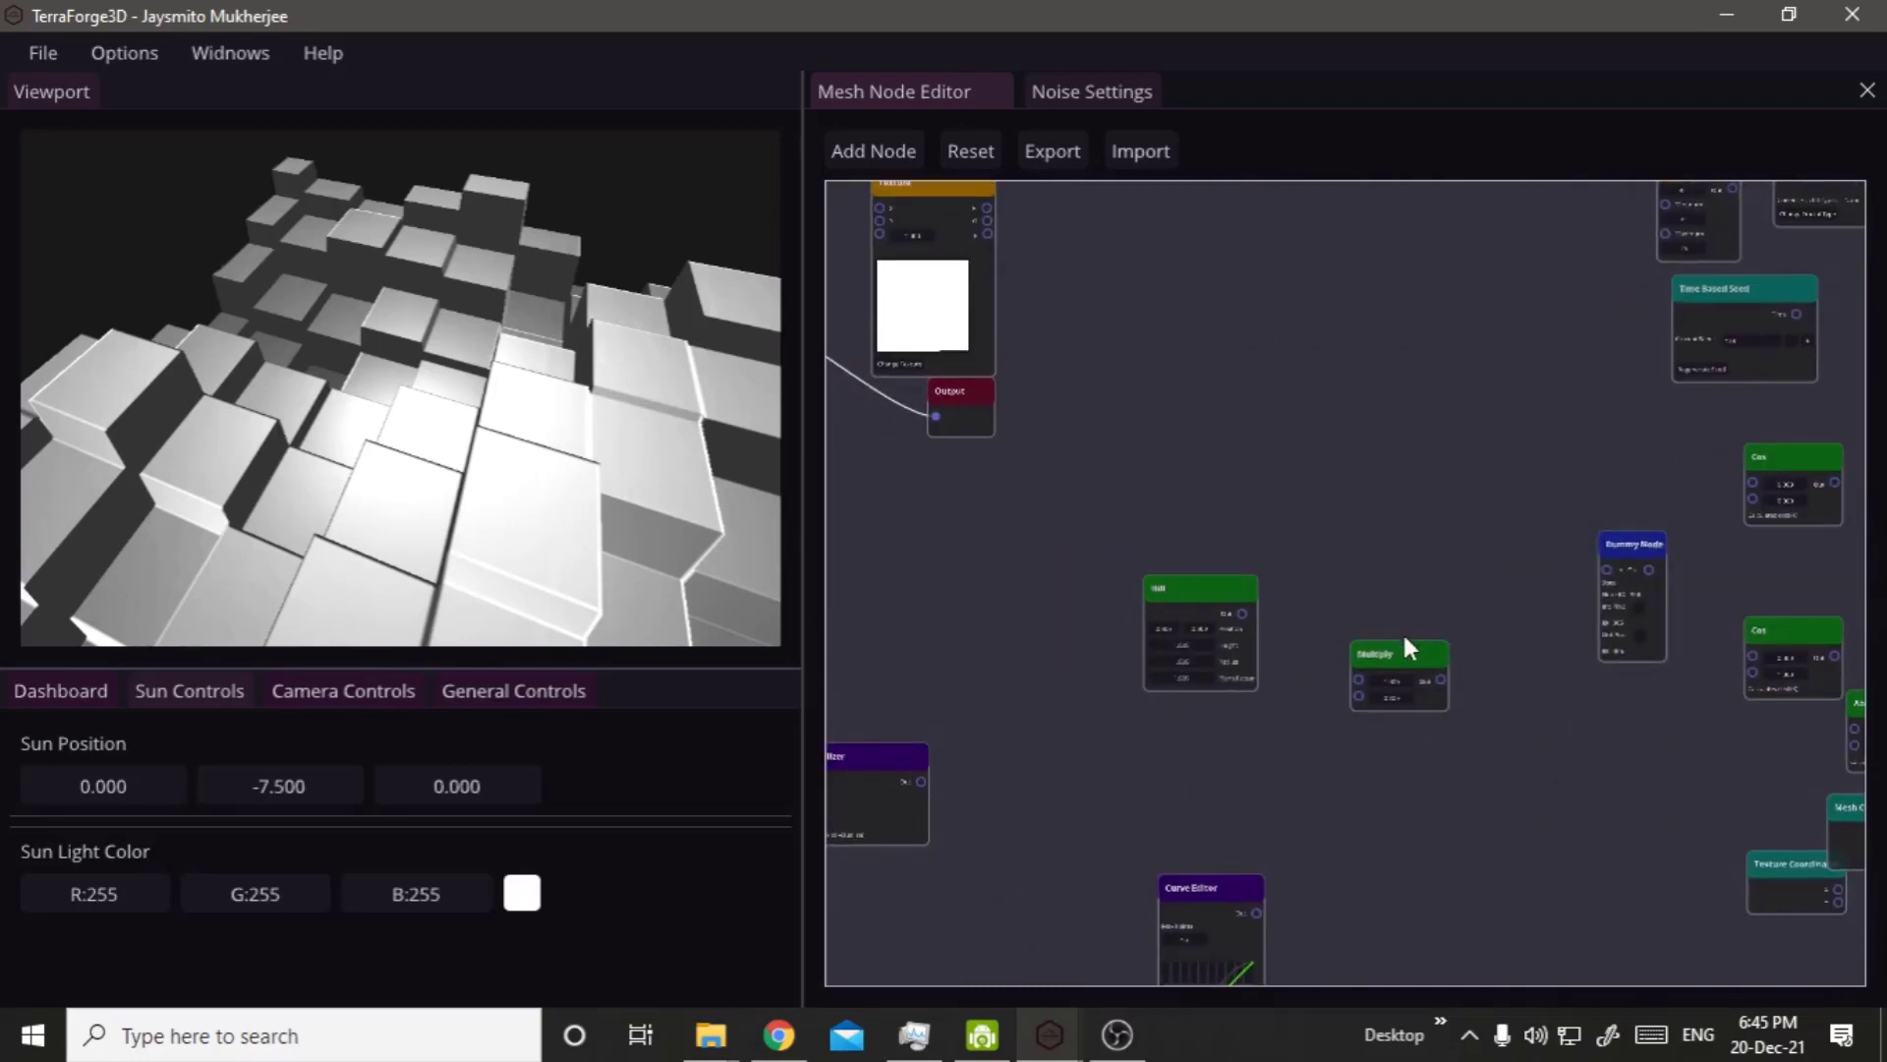
pyautogui.moveTo(1388, 657); pyautogui.dragTo(902, 488)
pyautogui.moveTo(1152, 558); pyautogui.dragTo(1577, 676, button='right')
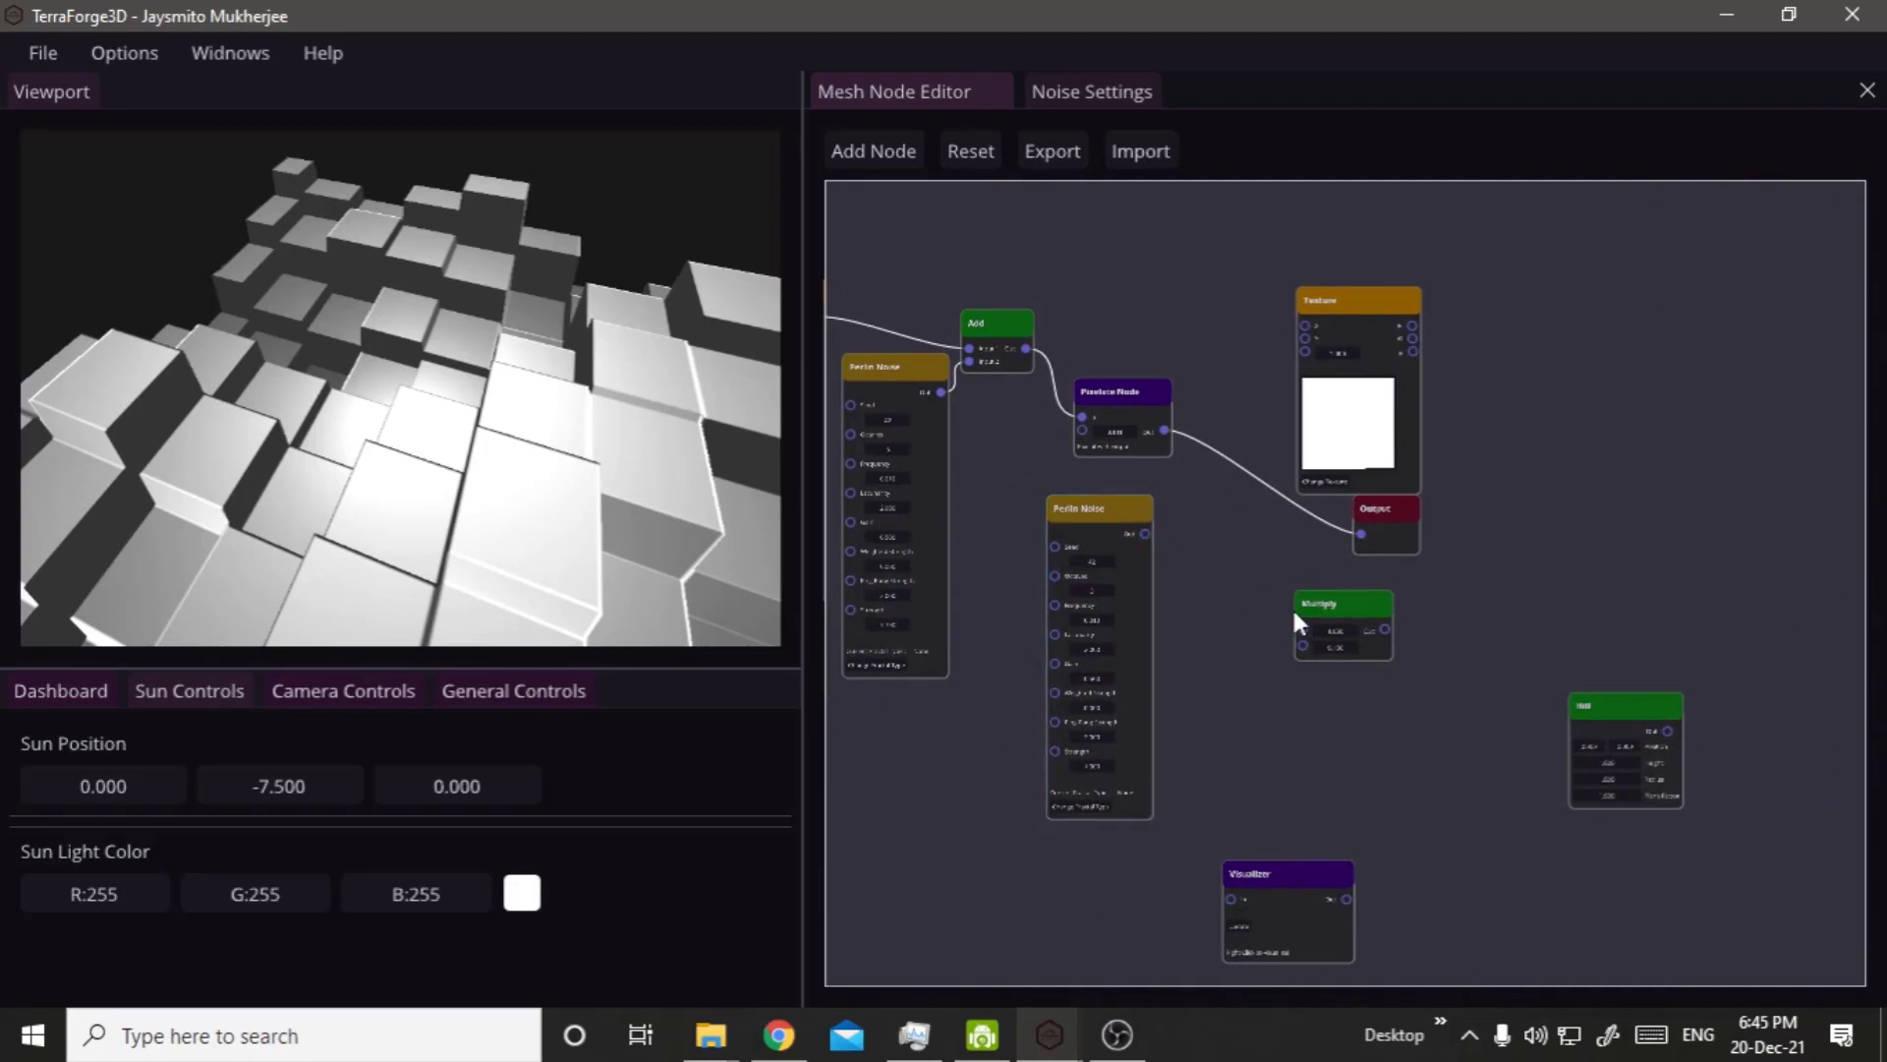
pyautogui.moveTo(1339, 605); pyautogui.dragTo(1258, 584)
# Disconnect the Pixelate Node from the Output node, and multiply it with the third Perlin Noise through a Multiply node feeding the Output.
pyautogui.scroll(2, 1278, 578)
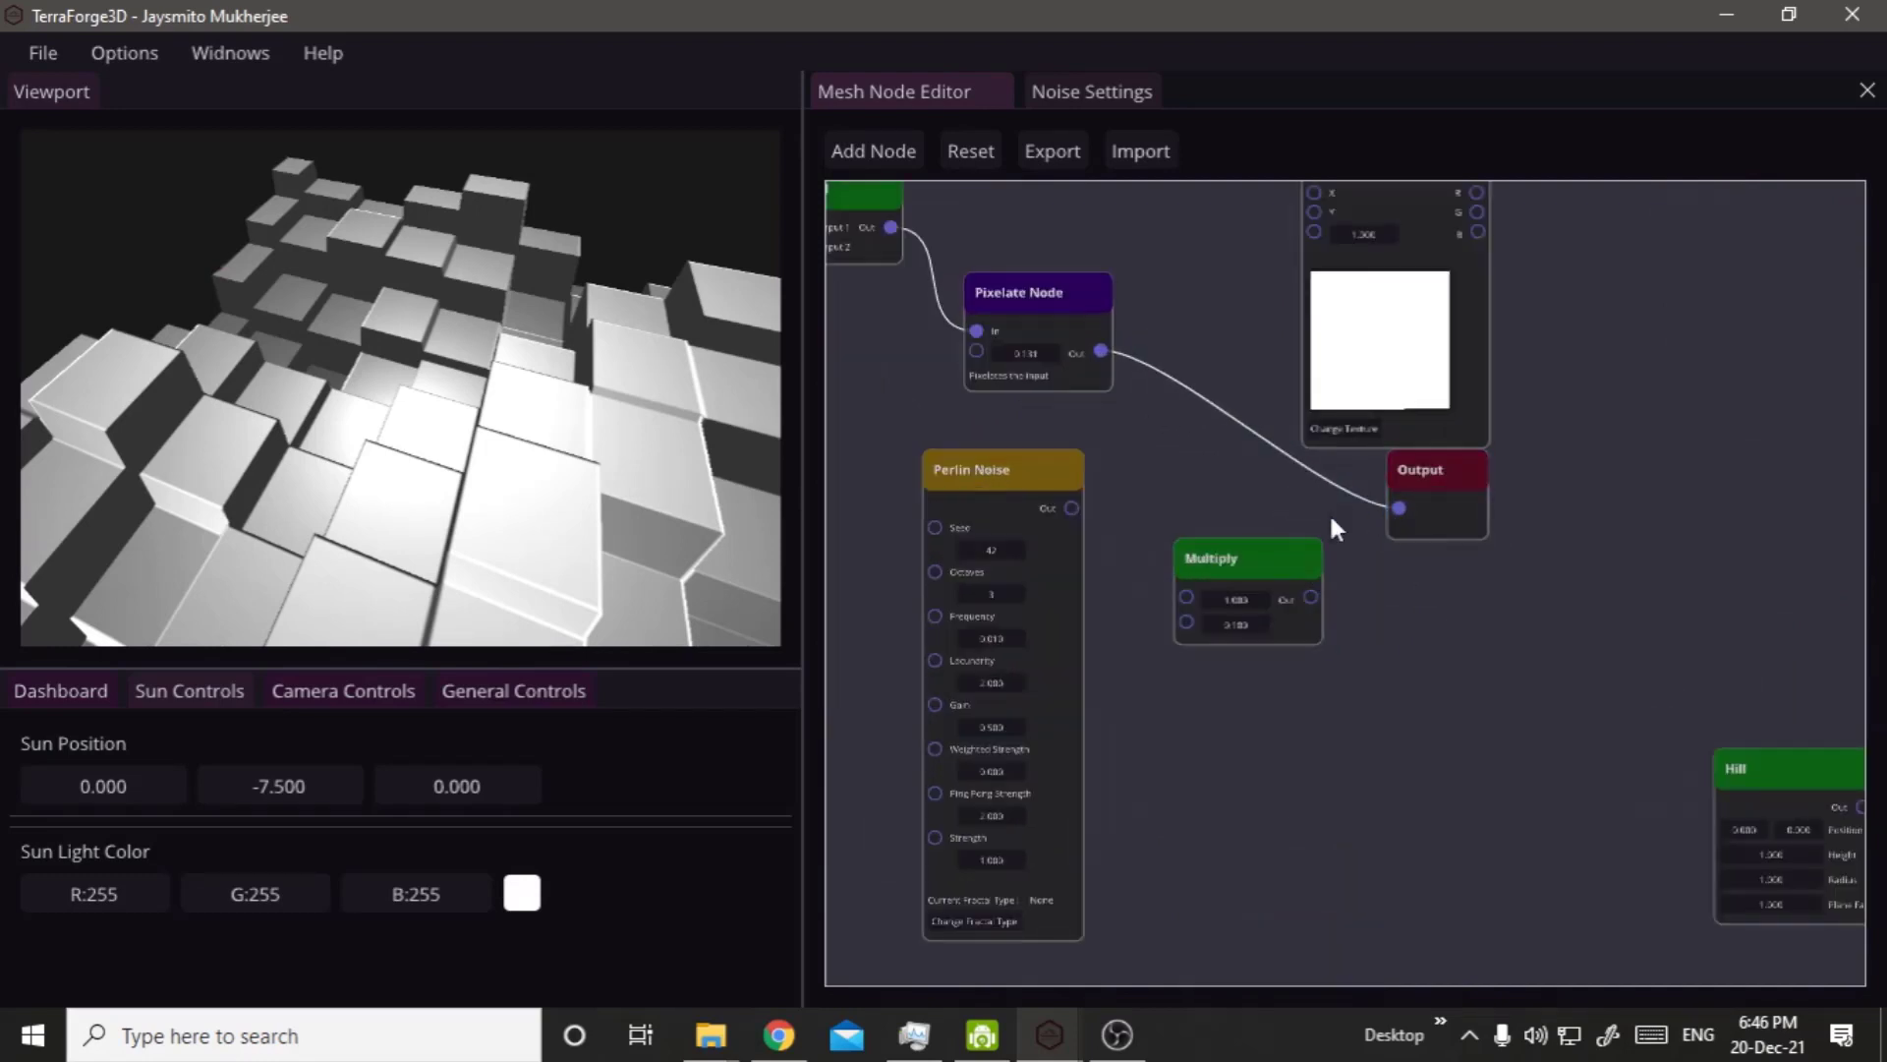
pyautogui.click(1182, 376)
pyautogui.press('Delete')
pyautogui.moveTo(1102, 346); pyautogui.dragTo(1114, 370)
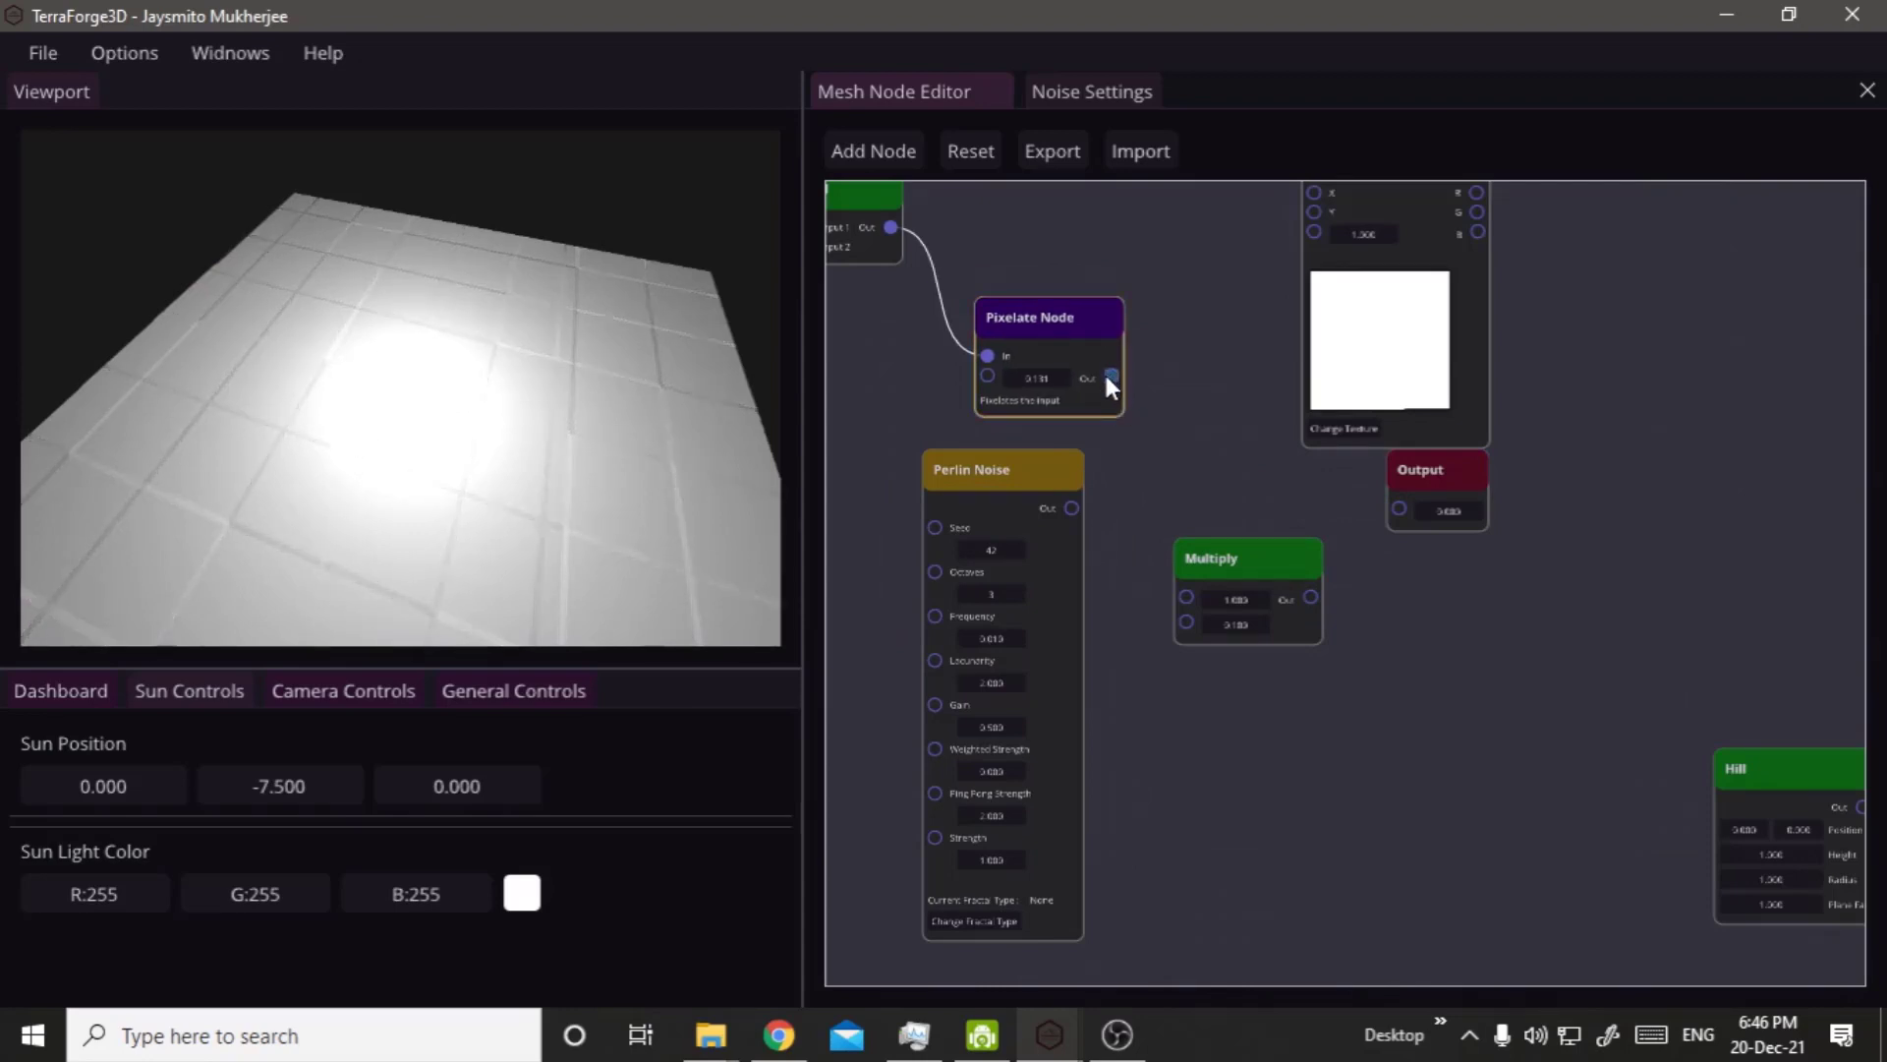
pyautogui.moveTo(1107, 377); pyautogui.dragTo(1400, 509)
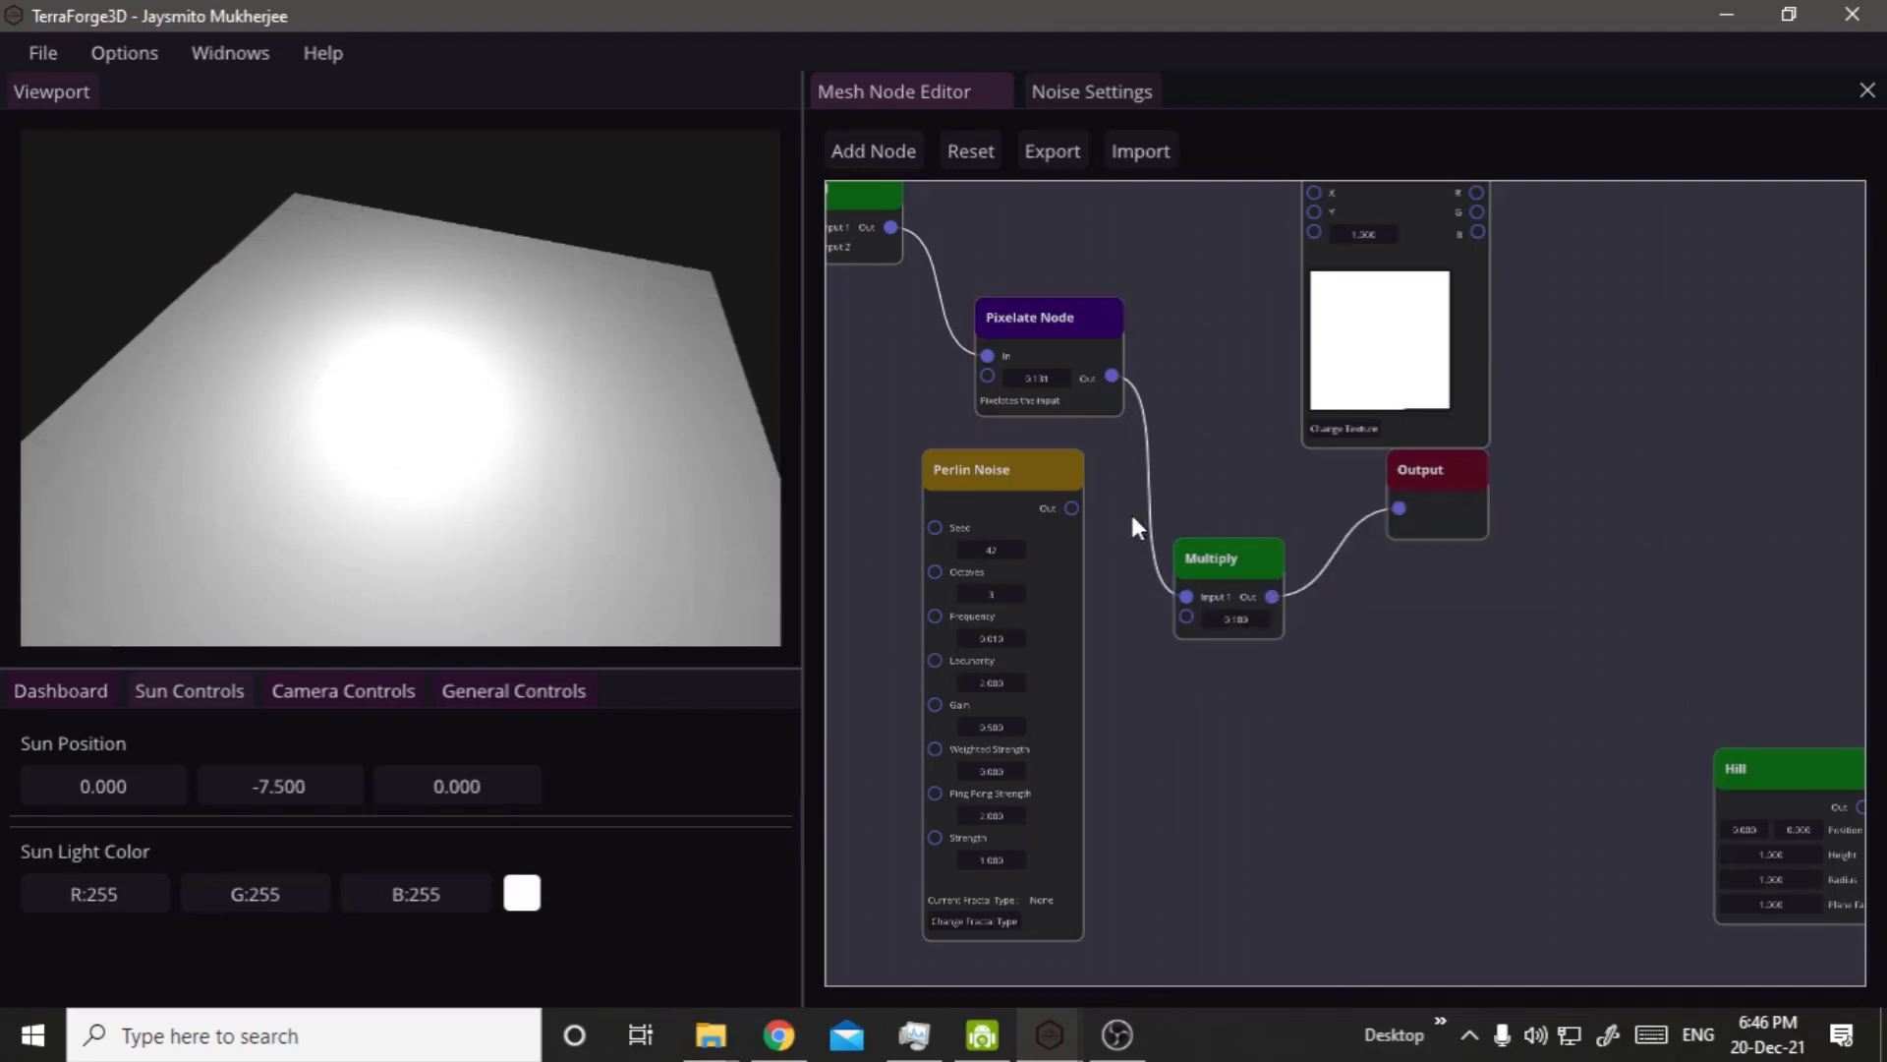
pyautogui.moveTo(1075, 506); pyautogui.dragTo(1185, 620)
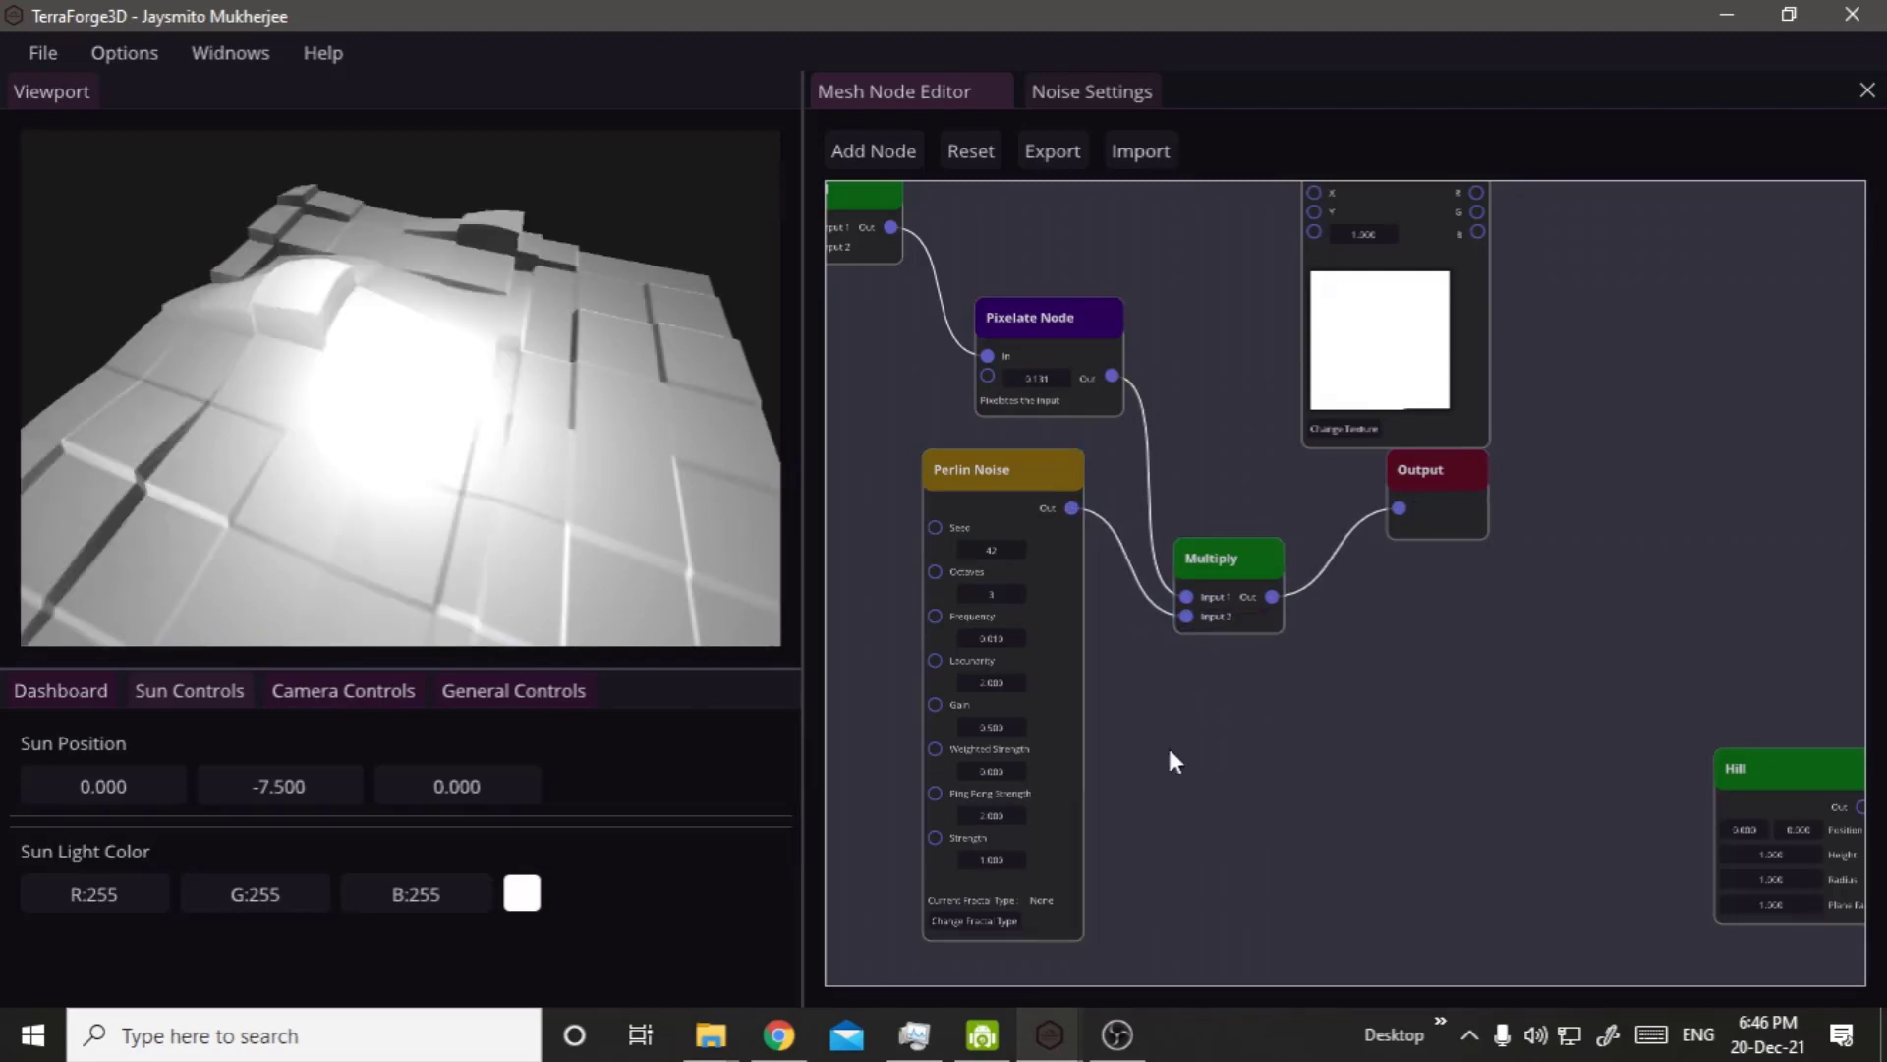
pyautogui.rightClick(1170, 704)
pyautogui.click(1232, 450)
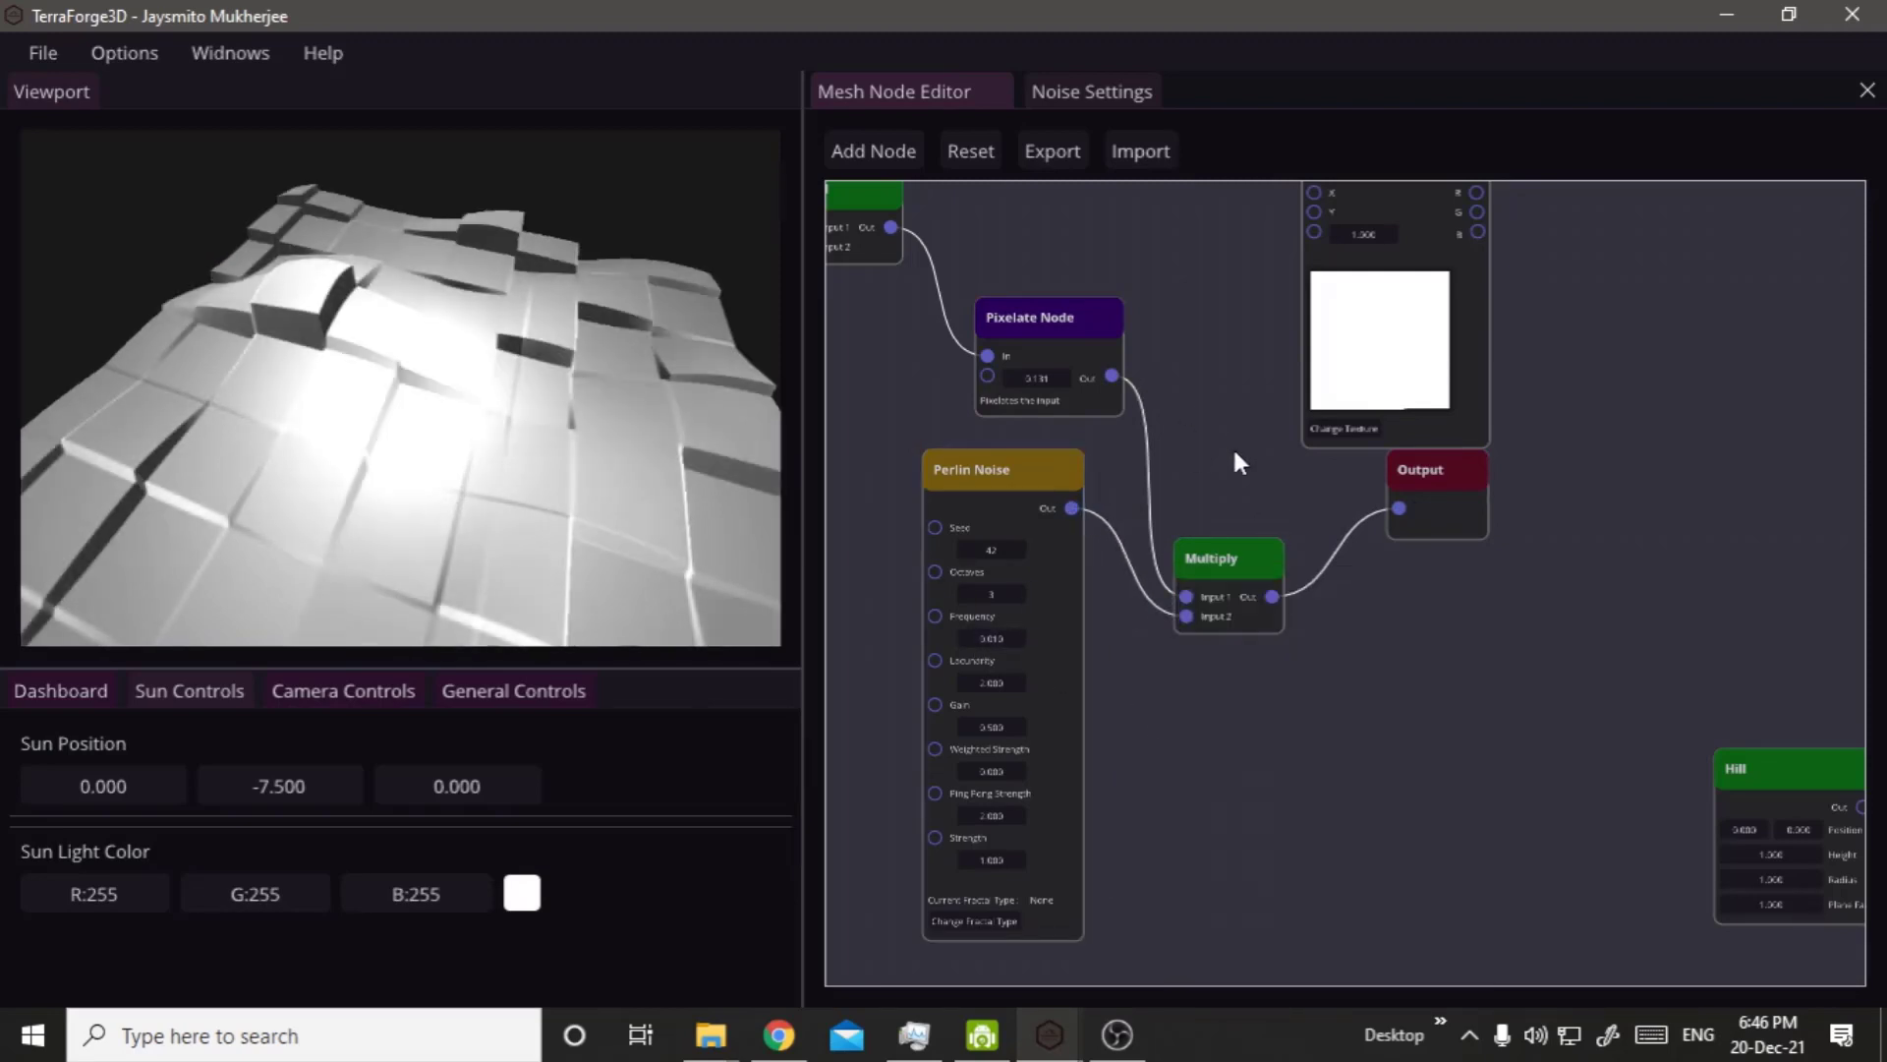
# Set the Pixelate Node's value to 0.05 and the terrain's Mesh Scale to 19.8.
pyautogui.moveTo(1243, 452); pyautogui.dragTo(1430, 486, button='right')
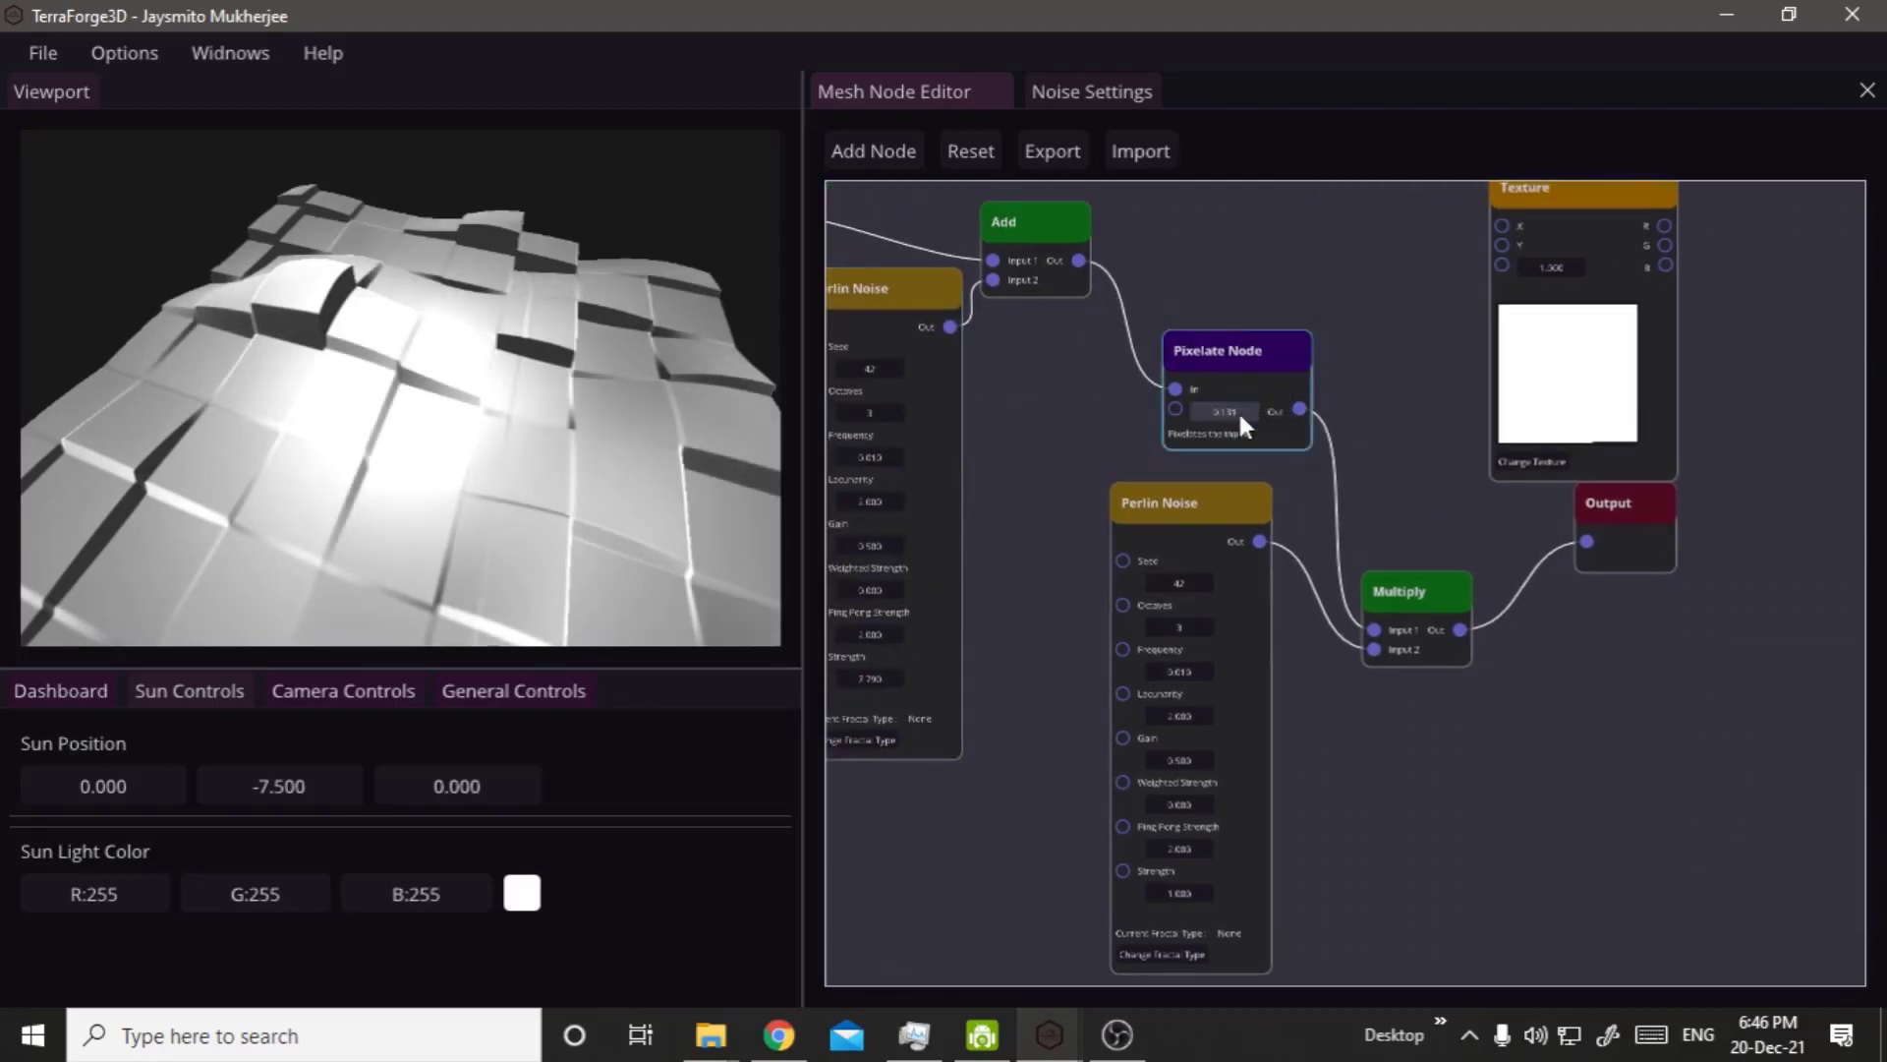
pyautogui.write('0.05')
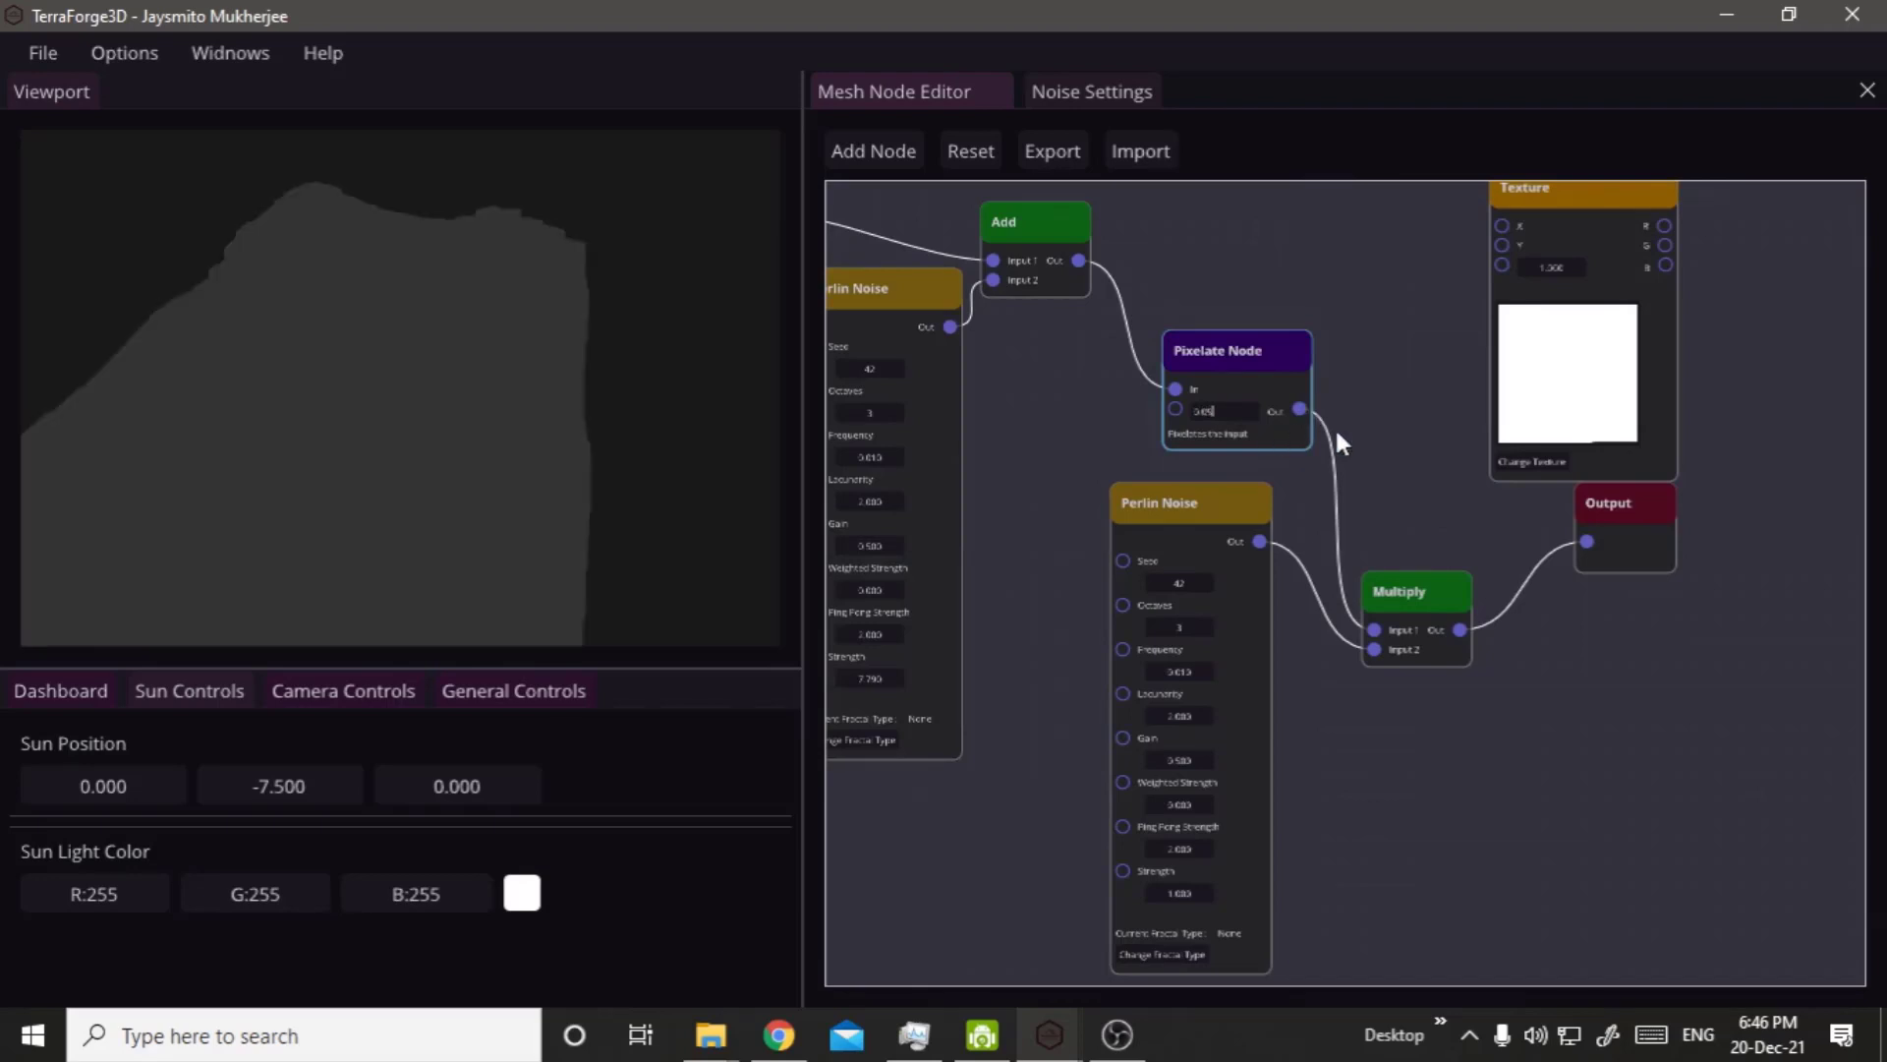
pyautogui.click(1386, 456)
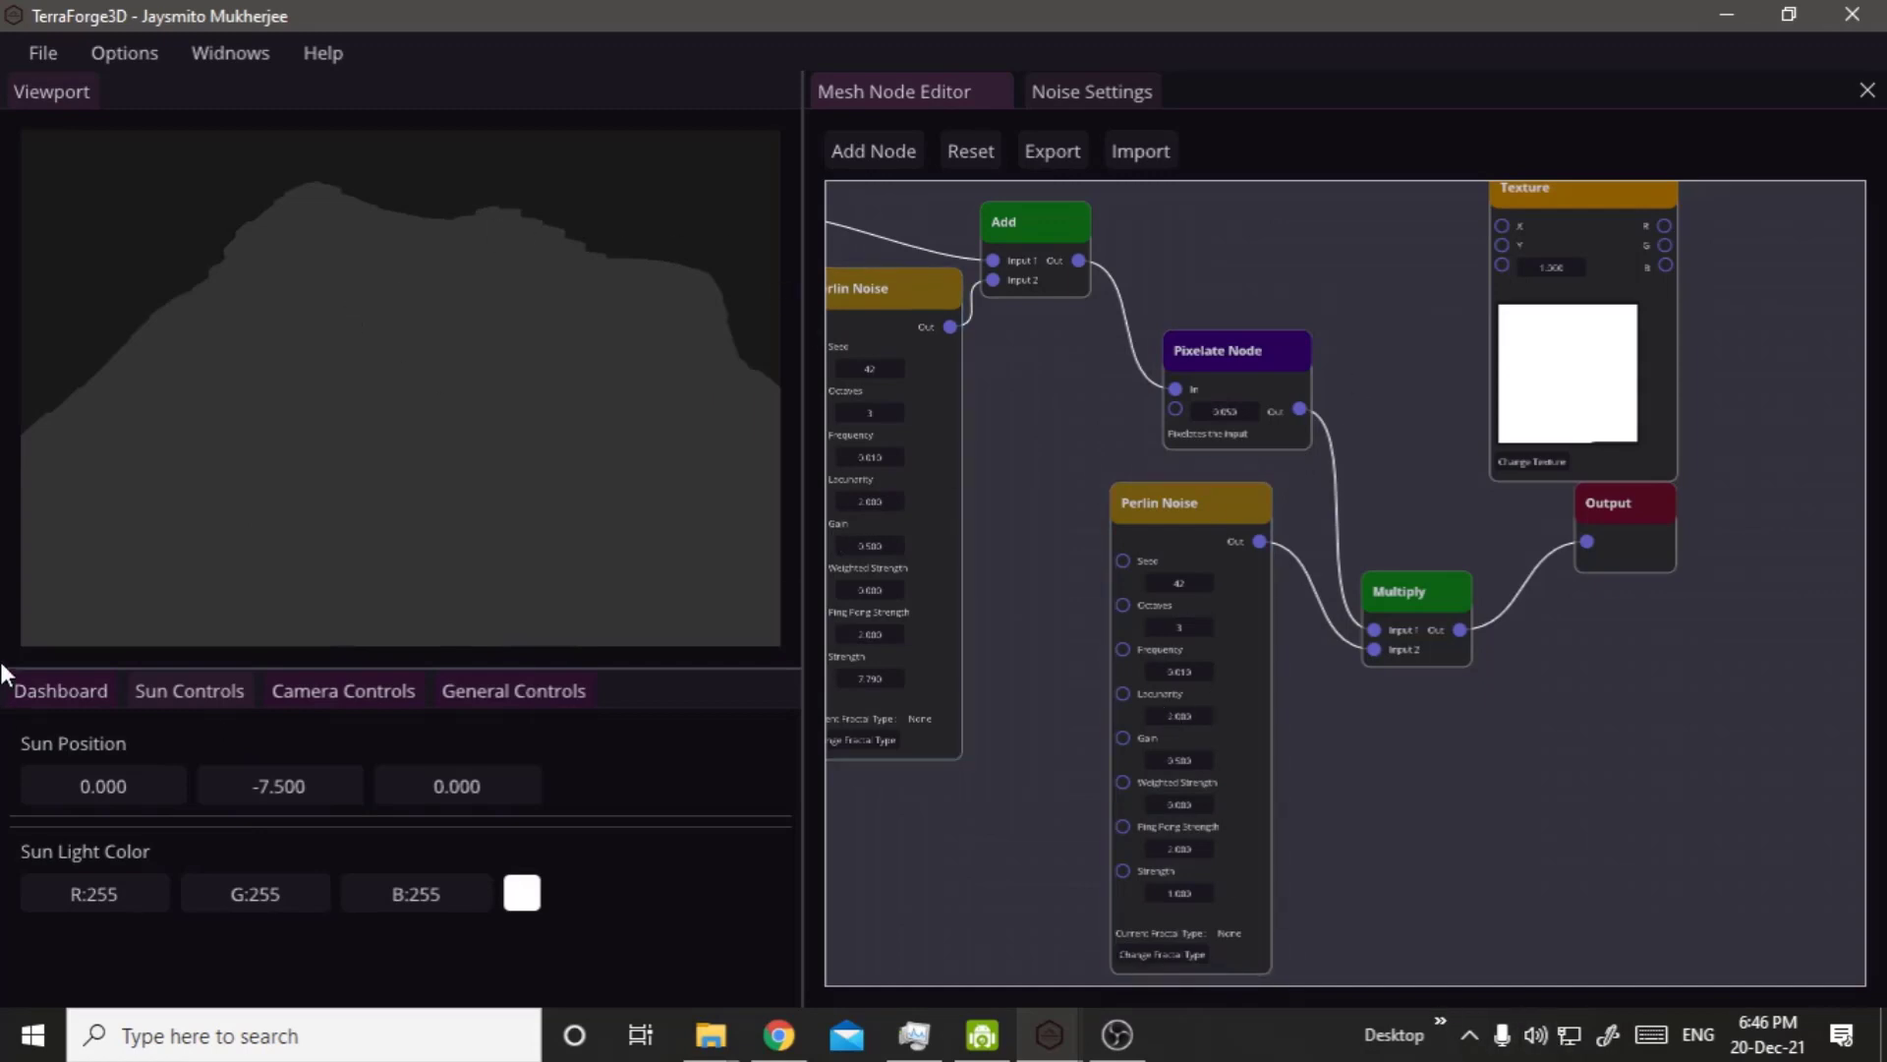
pyautogui.click(54, 690)
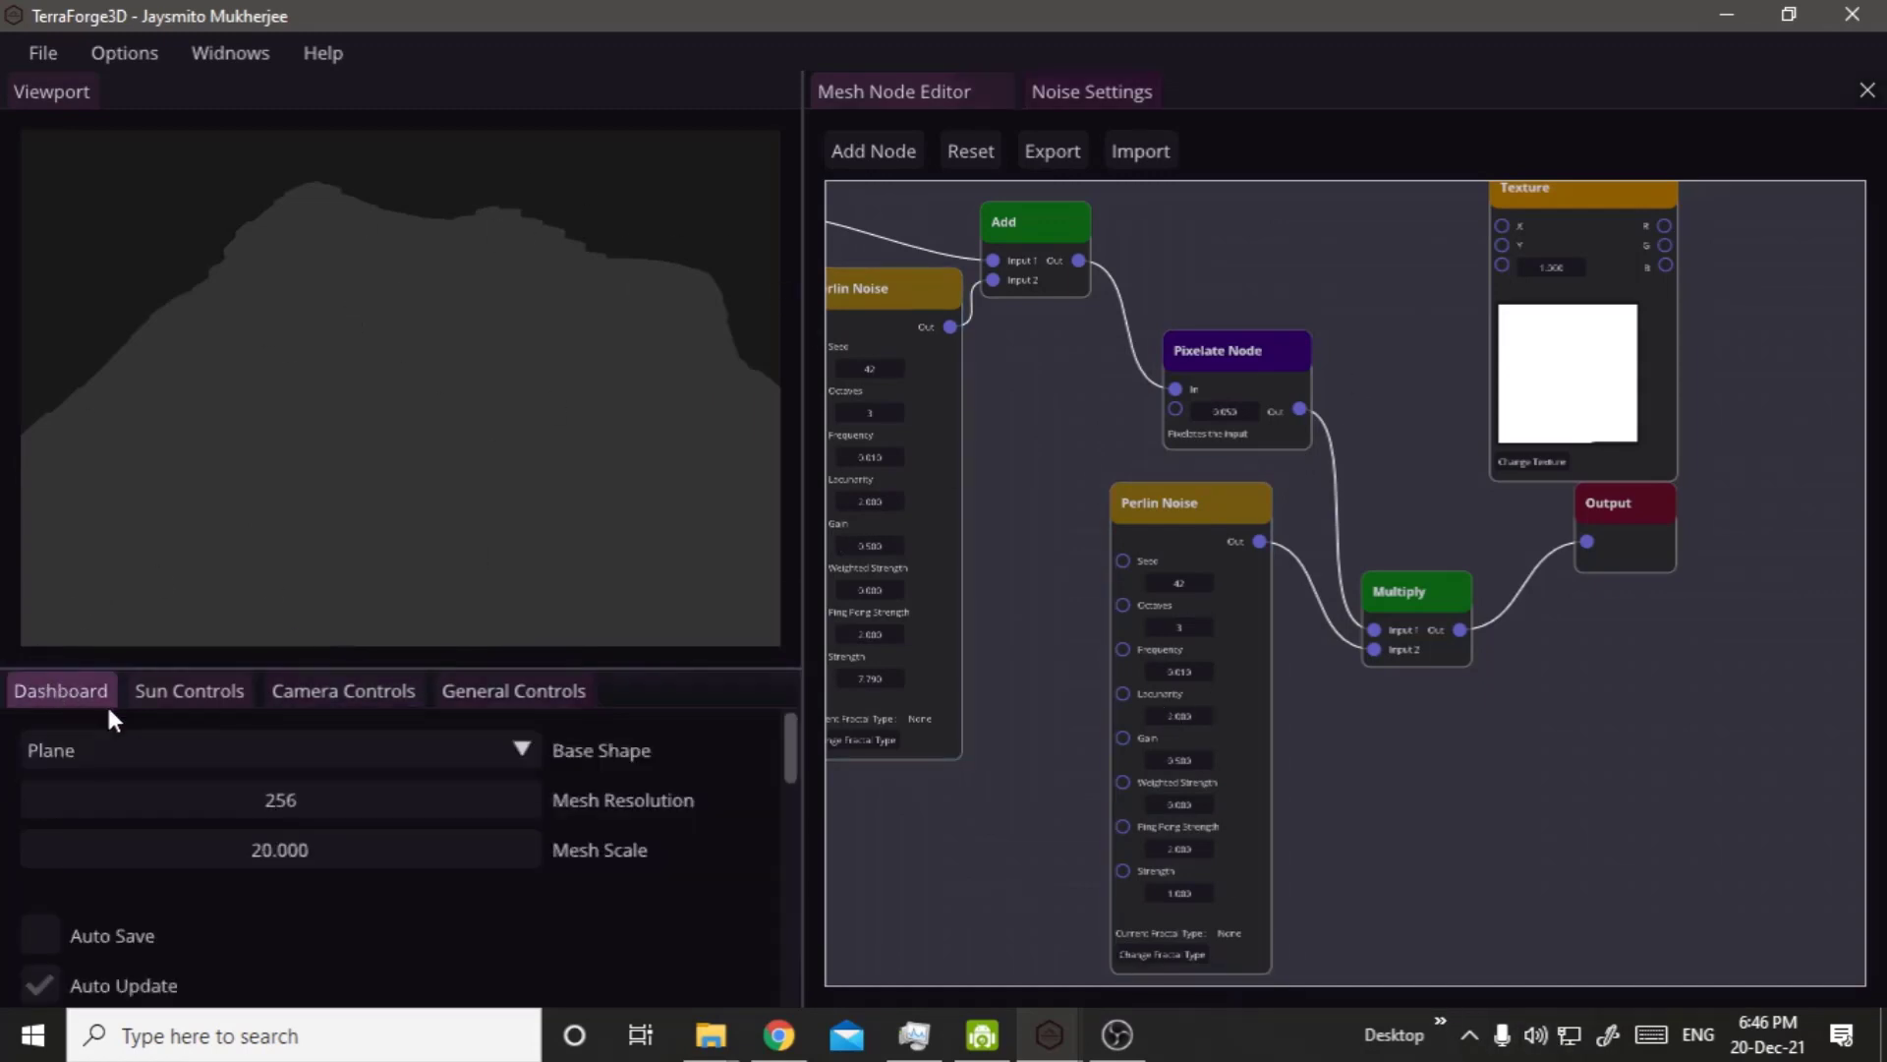
pyautogui.moveTo(261, 852); pyautogui.dragTo(264, 861)
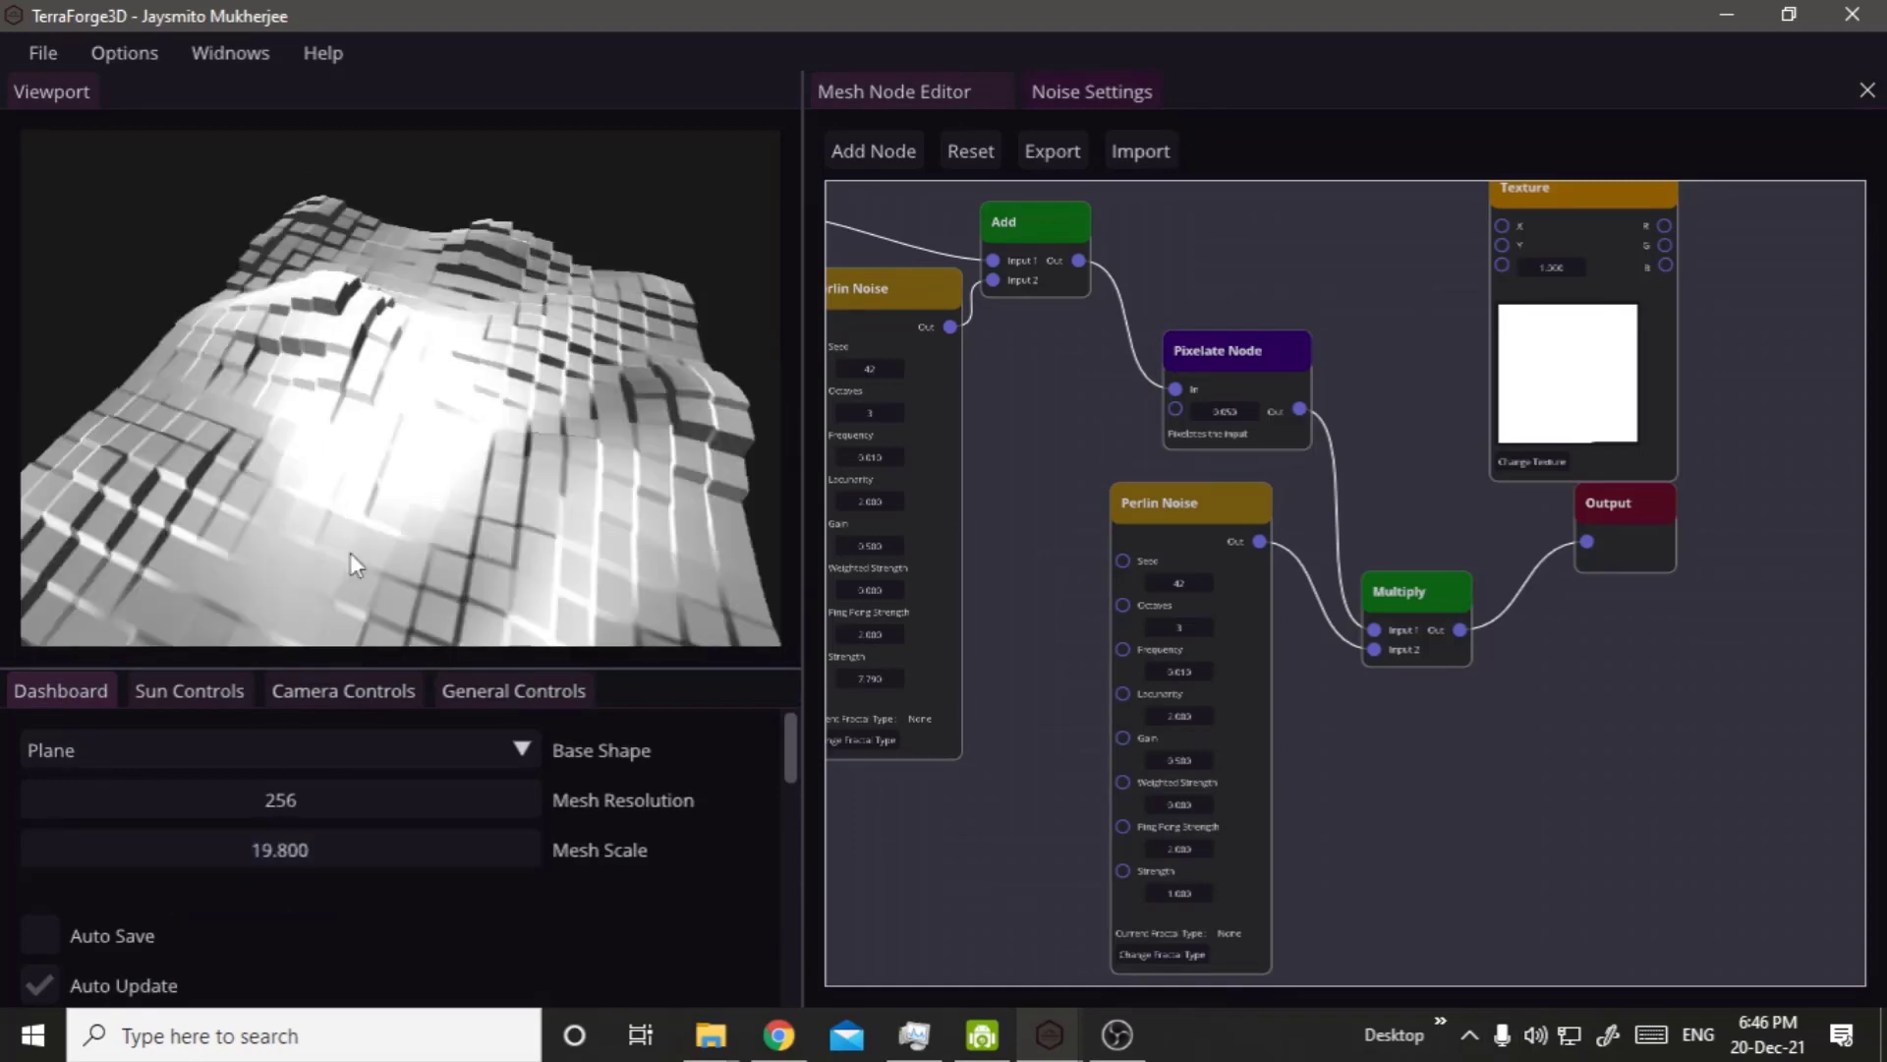
# Set the Pixelate Node's value to 0.001 and the Mesh Scale to 19.3, and view the terrain from another angle.
pyautogui.scroll(3, 1278, 413)
pyautogui.doubleClick(1219, 411)
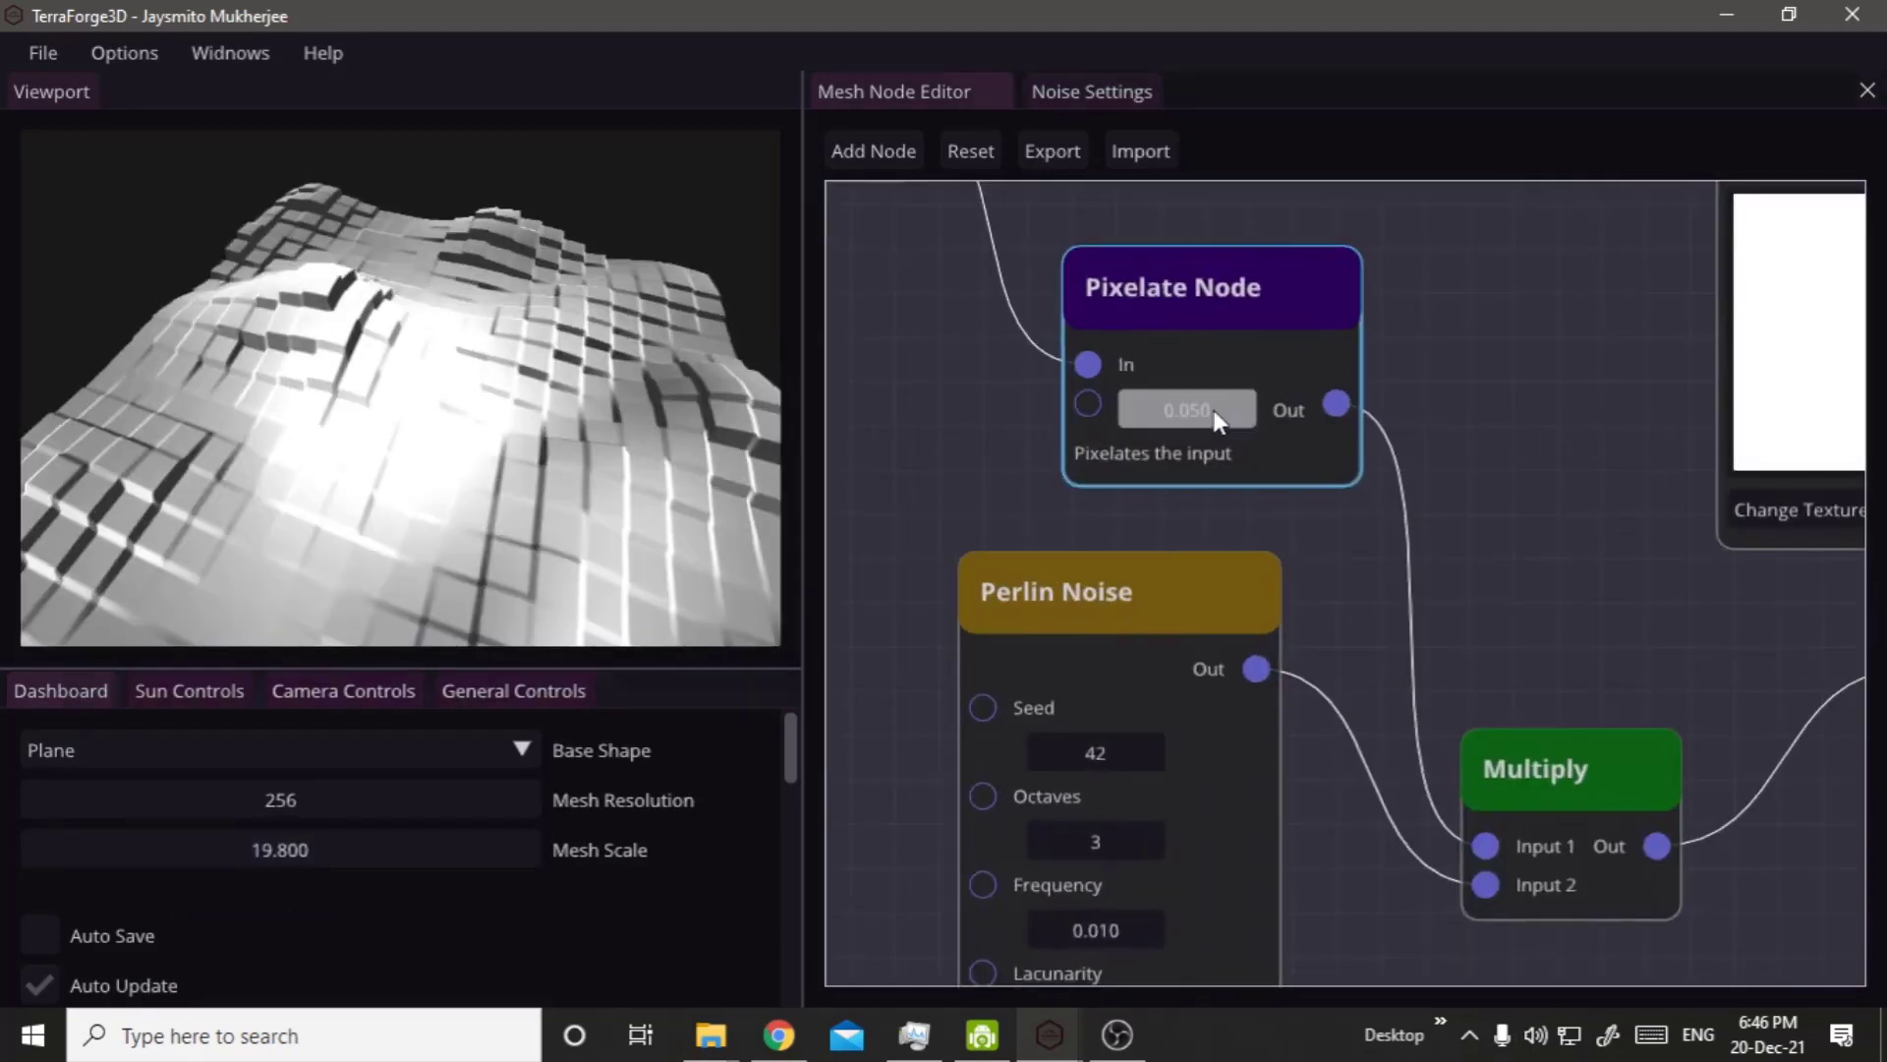
pyautogui.write('0.001')
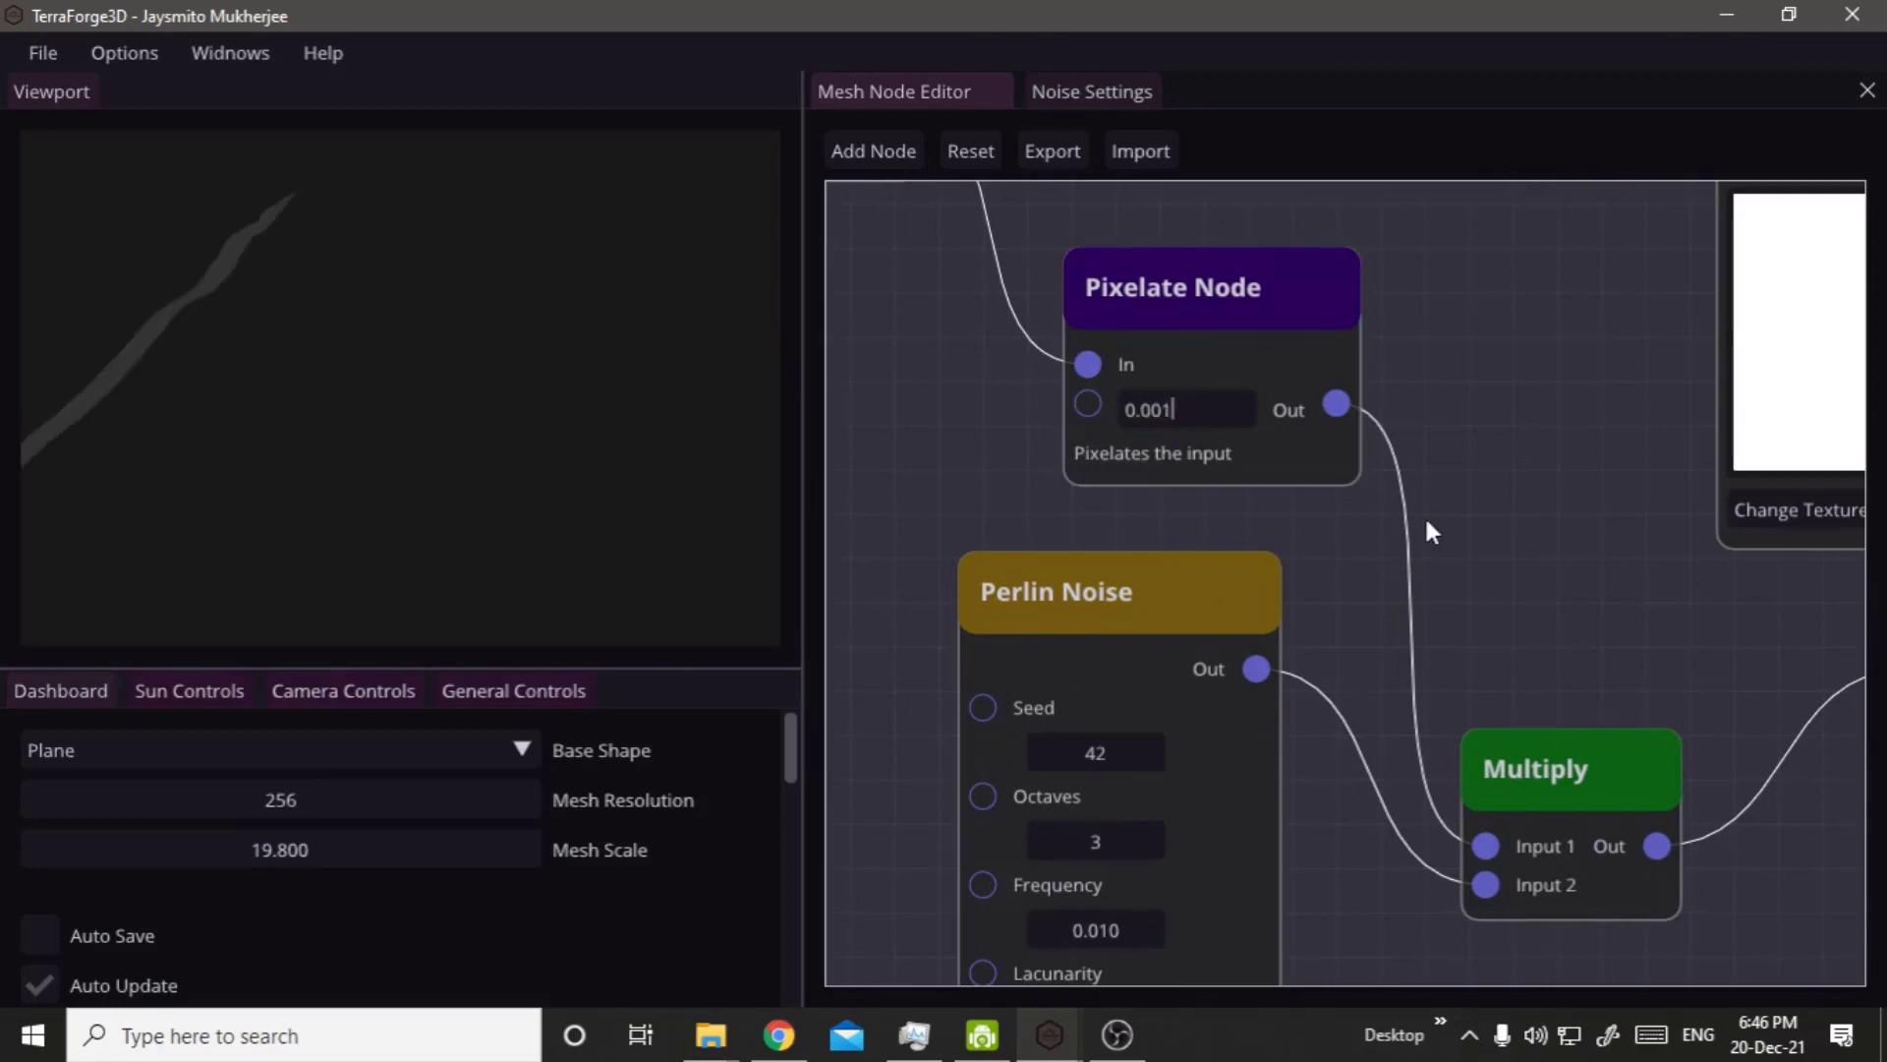
pyautogui.click(1425, 515)
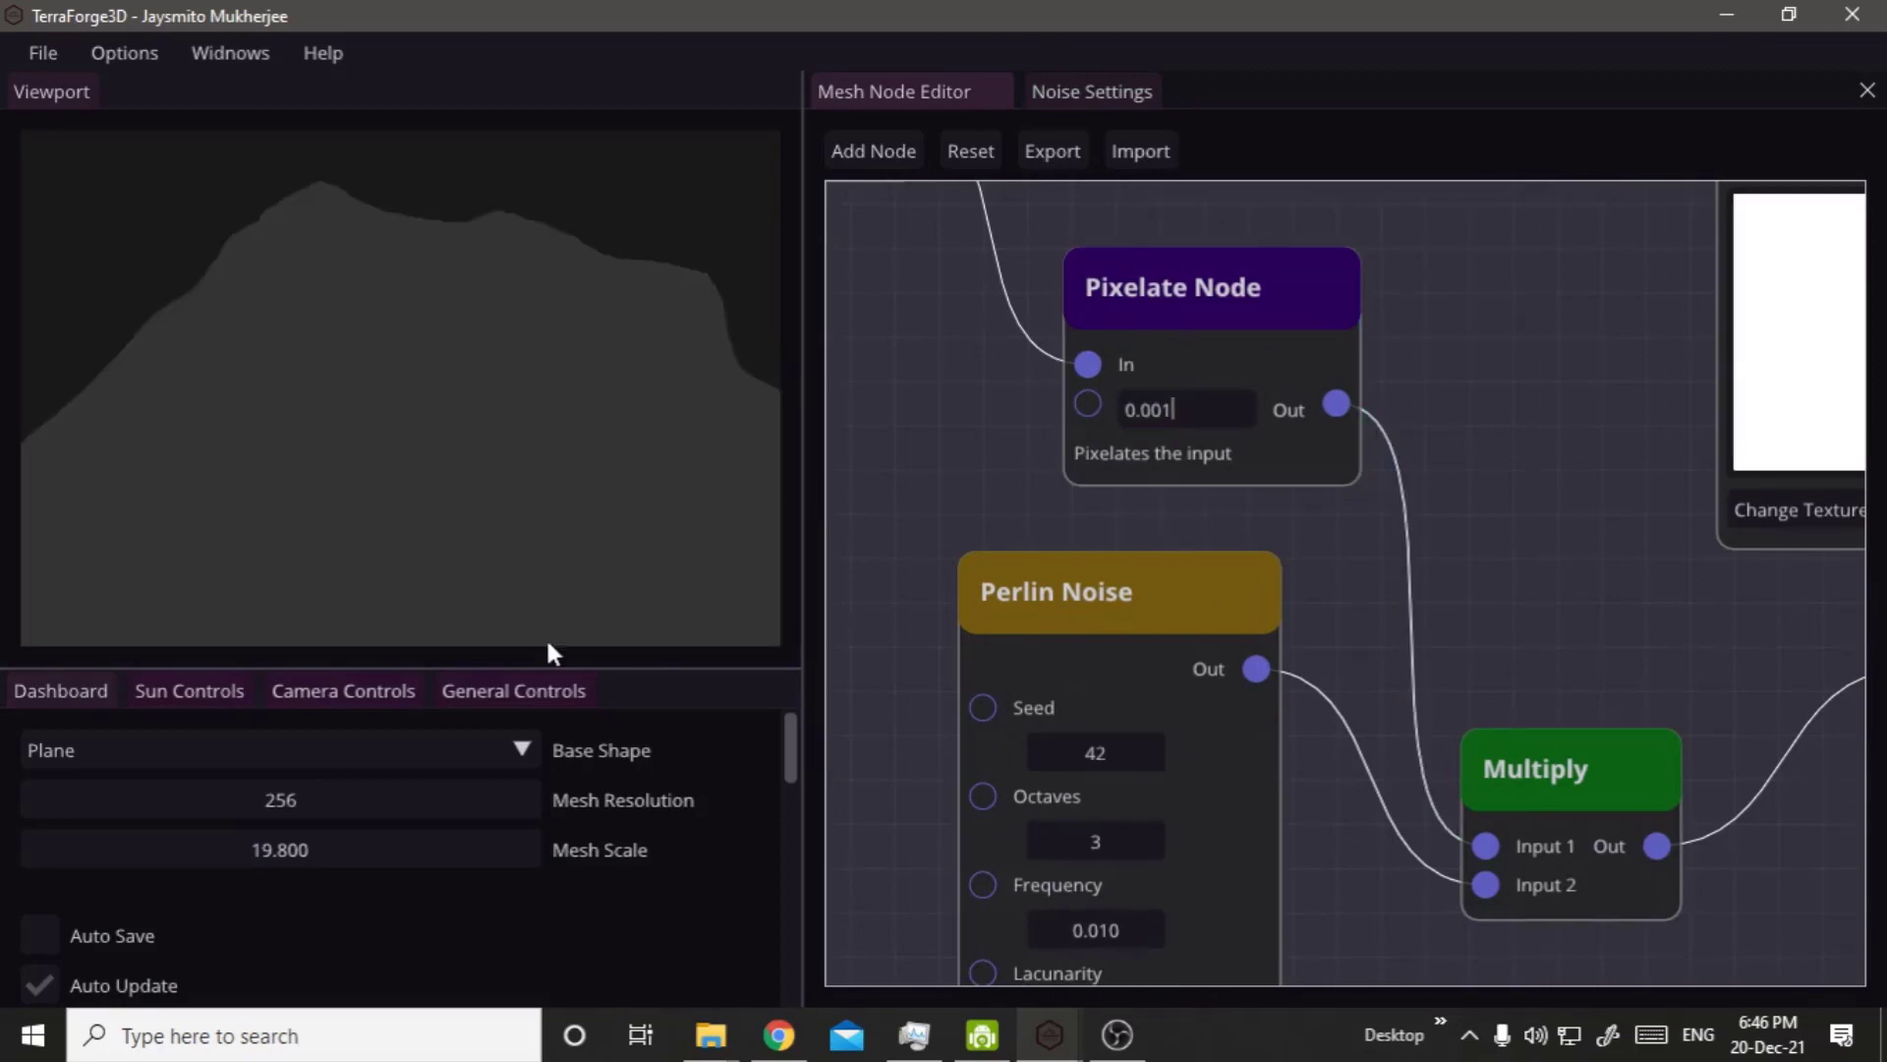
pyautogui.moveTo(287, 838)
pyautogui.mouseDown()
pyautogui.moveTo(314, 838)
pyautogui.moveTo(283, 846)
pyautogui.mouseUp()
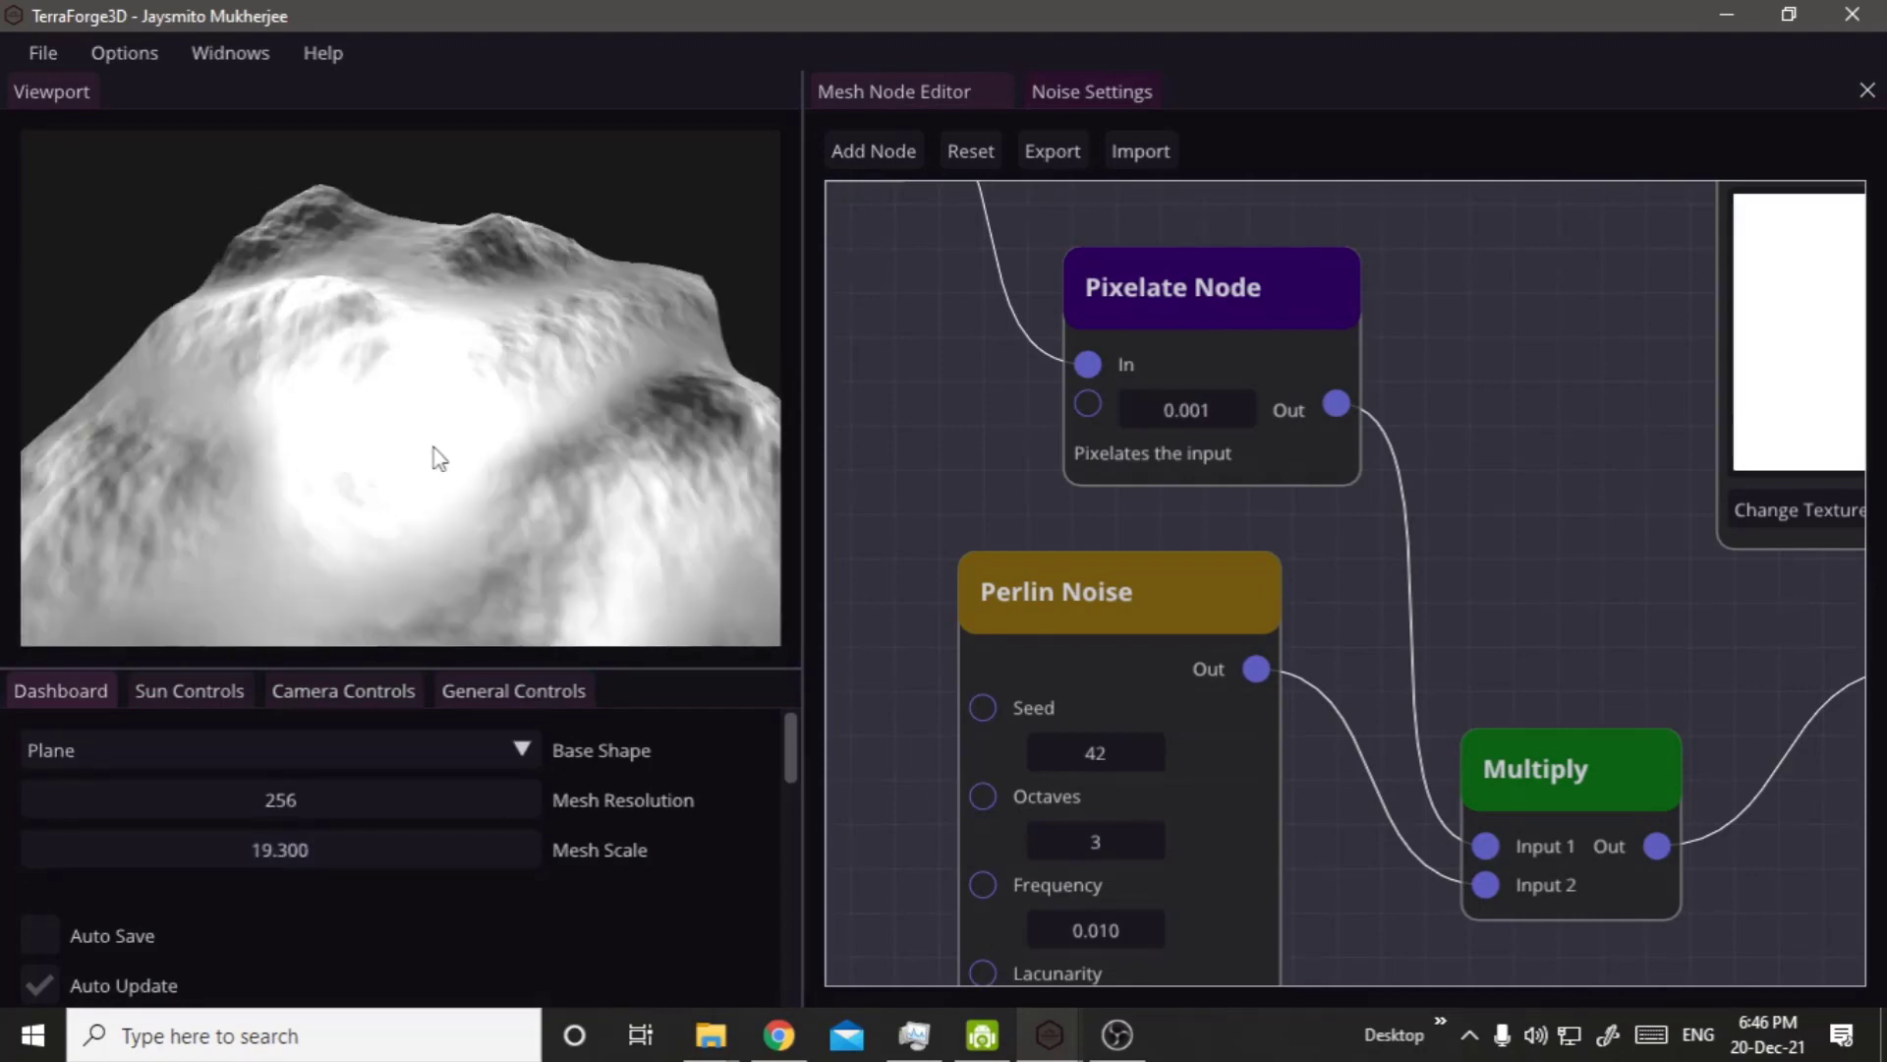
pyautogui.moveTo(440, 483); pyautogui.dragTo(570, 462)
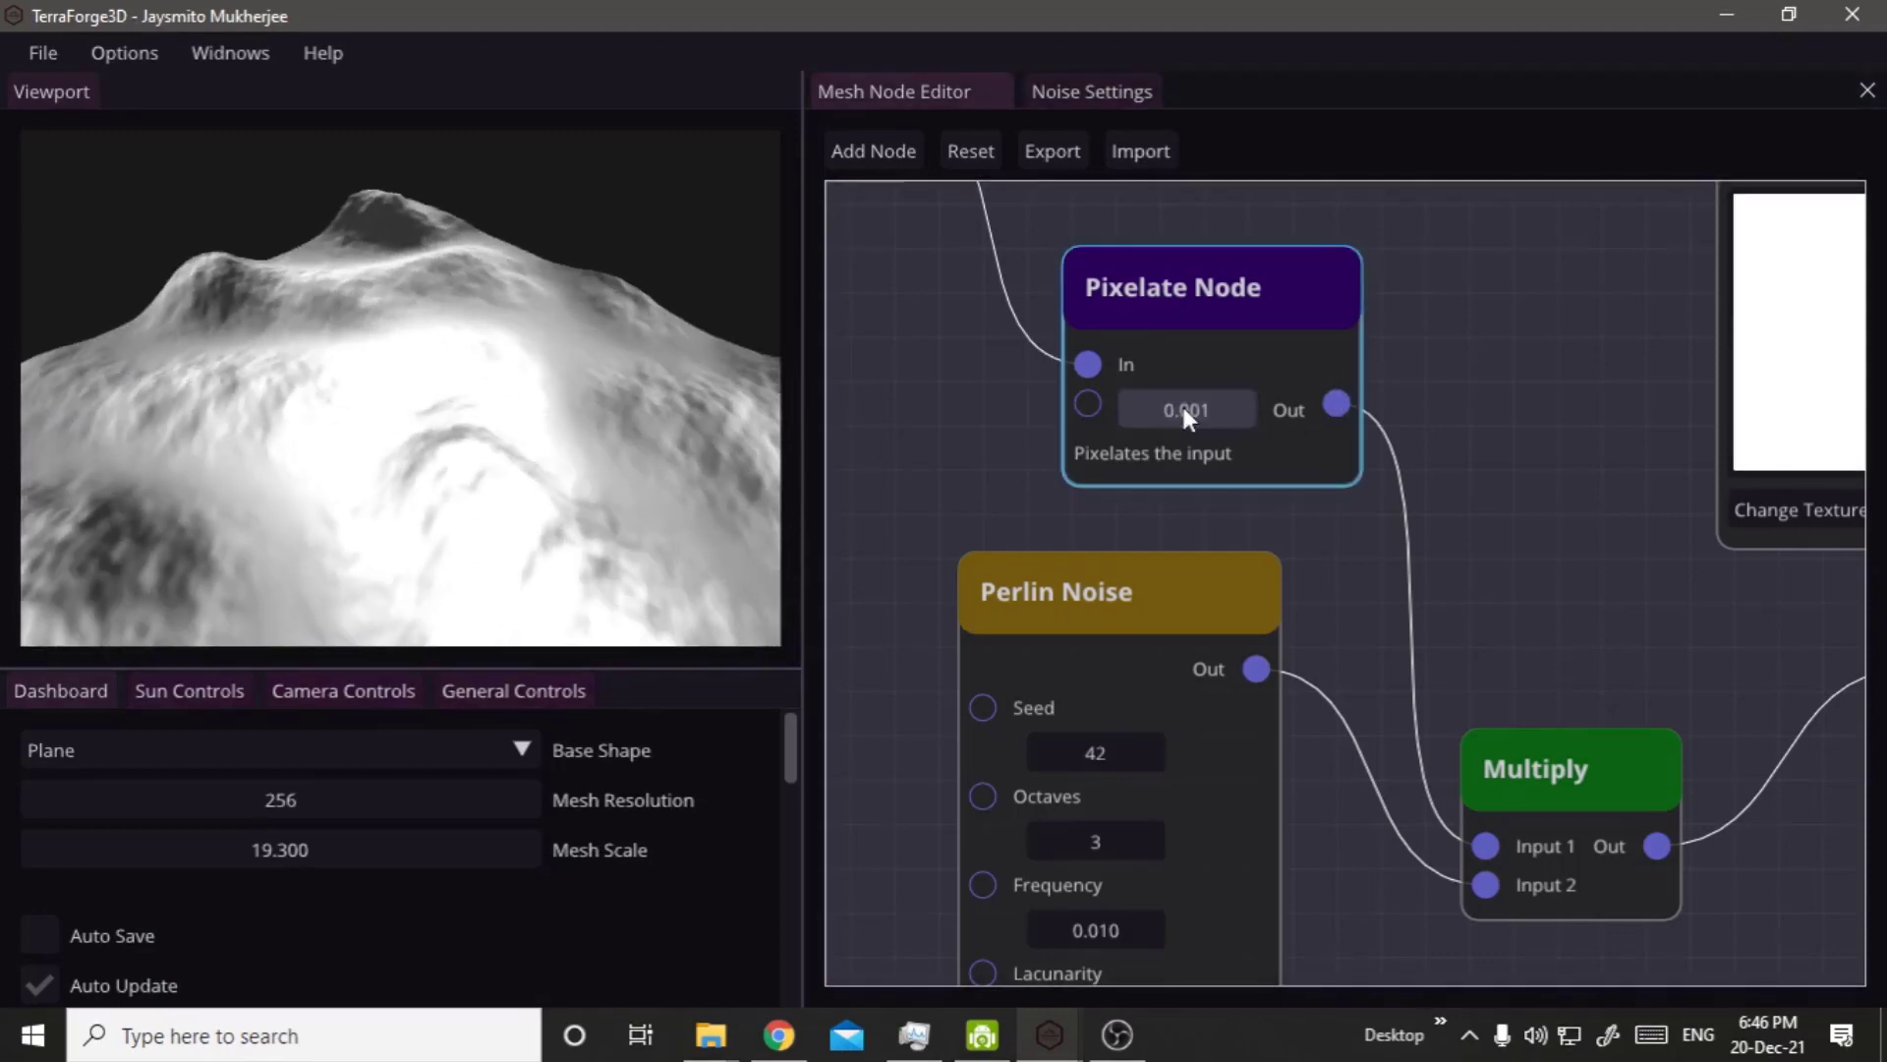
# Set the Pixelate Node's value to 0.004 and the Mesh Scale to 21.2.
pyautogui.doubleClick(1184, 408)
pyautogui.click(1217, 417)
pyautogui.press('BackSpace')
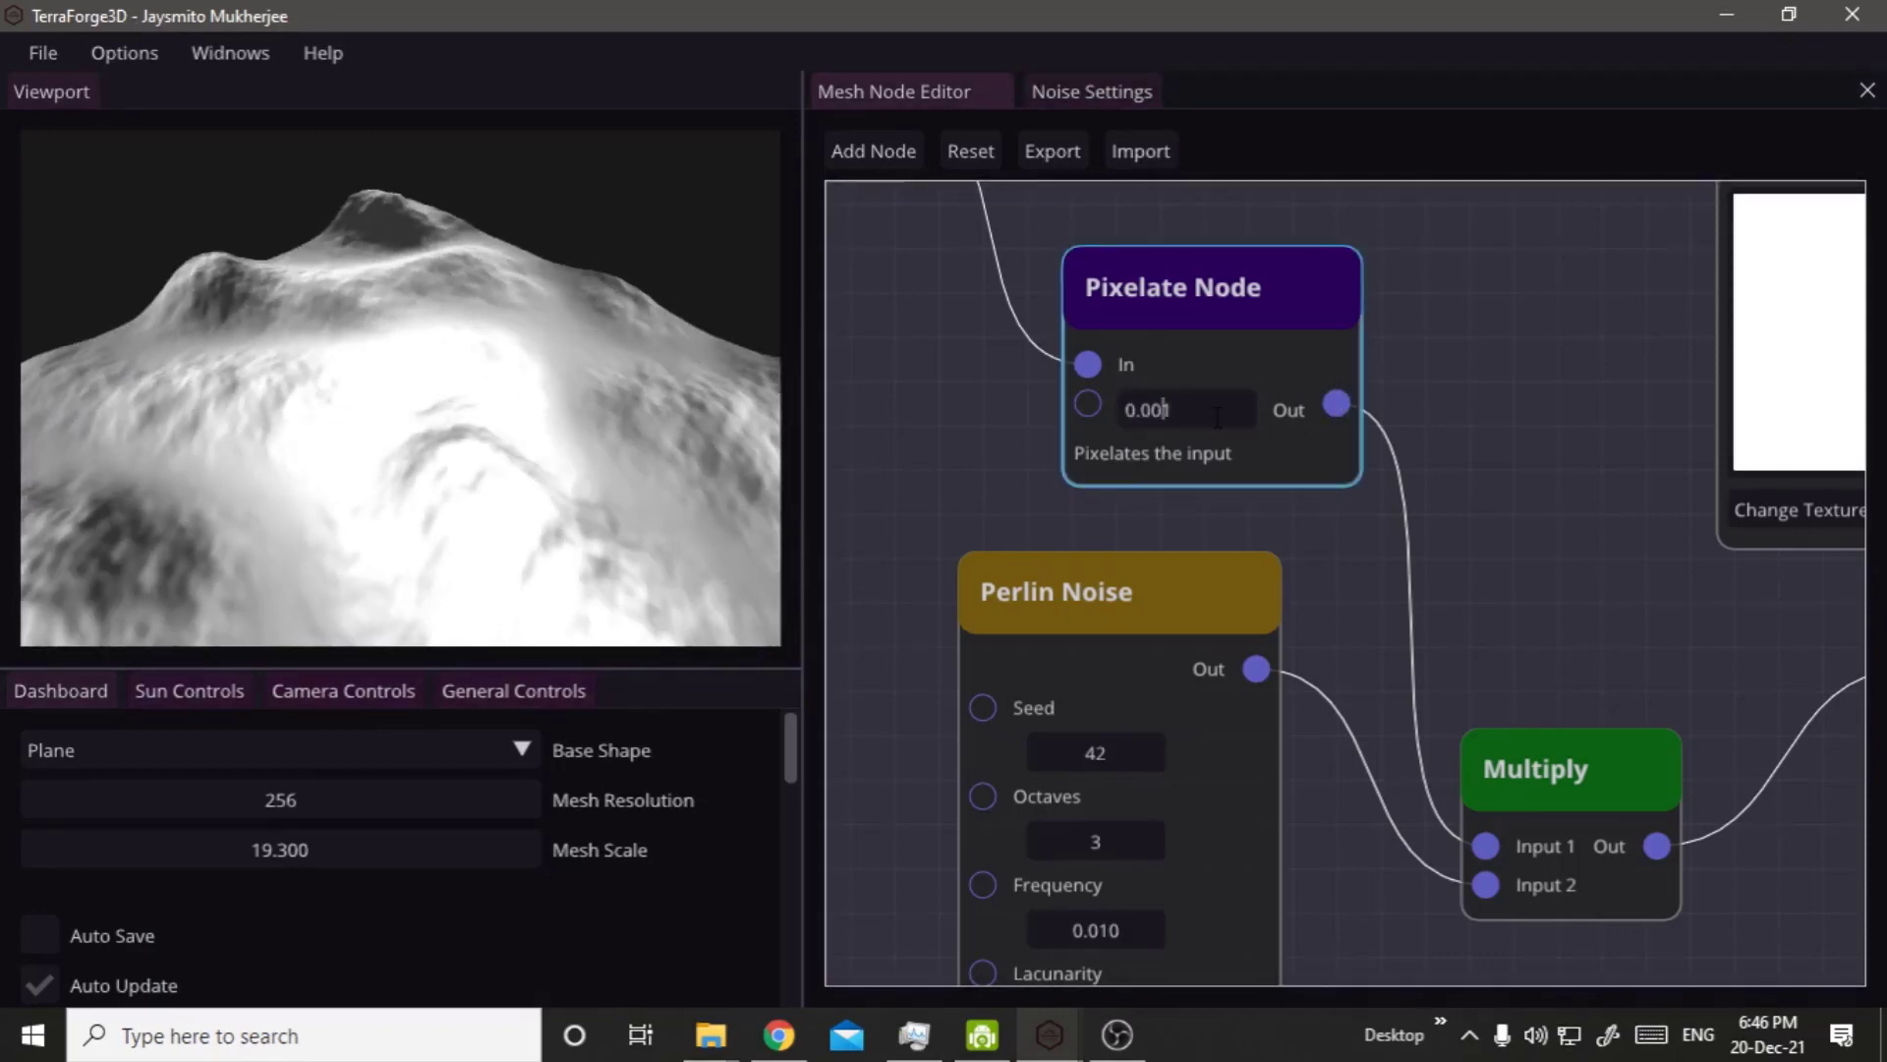
pyautogui.write('4')
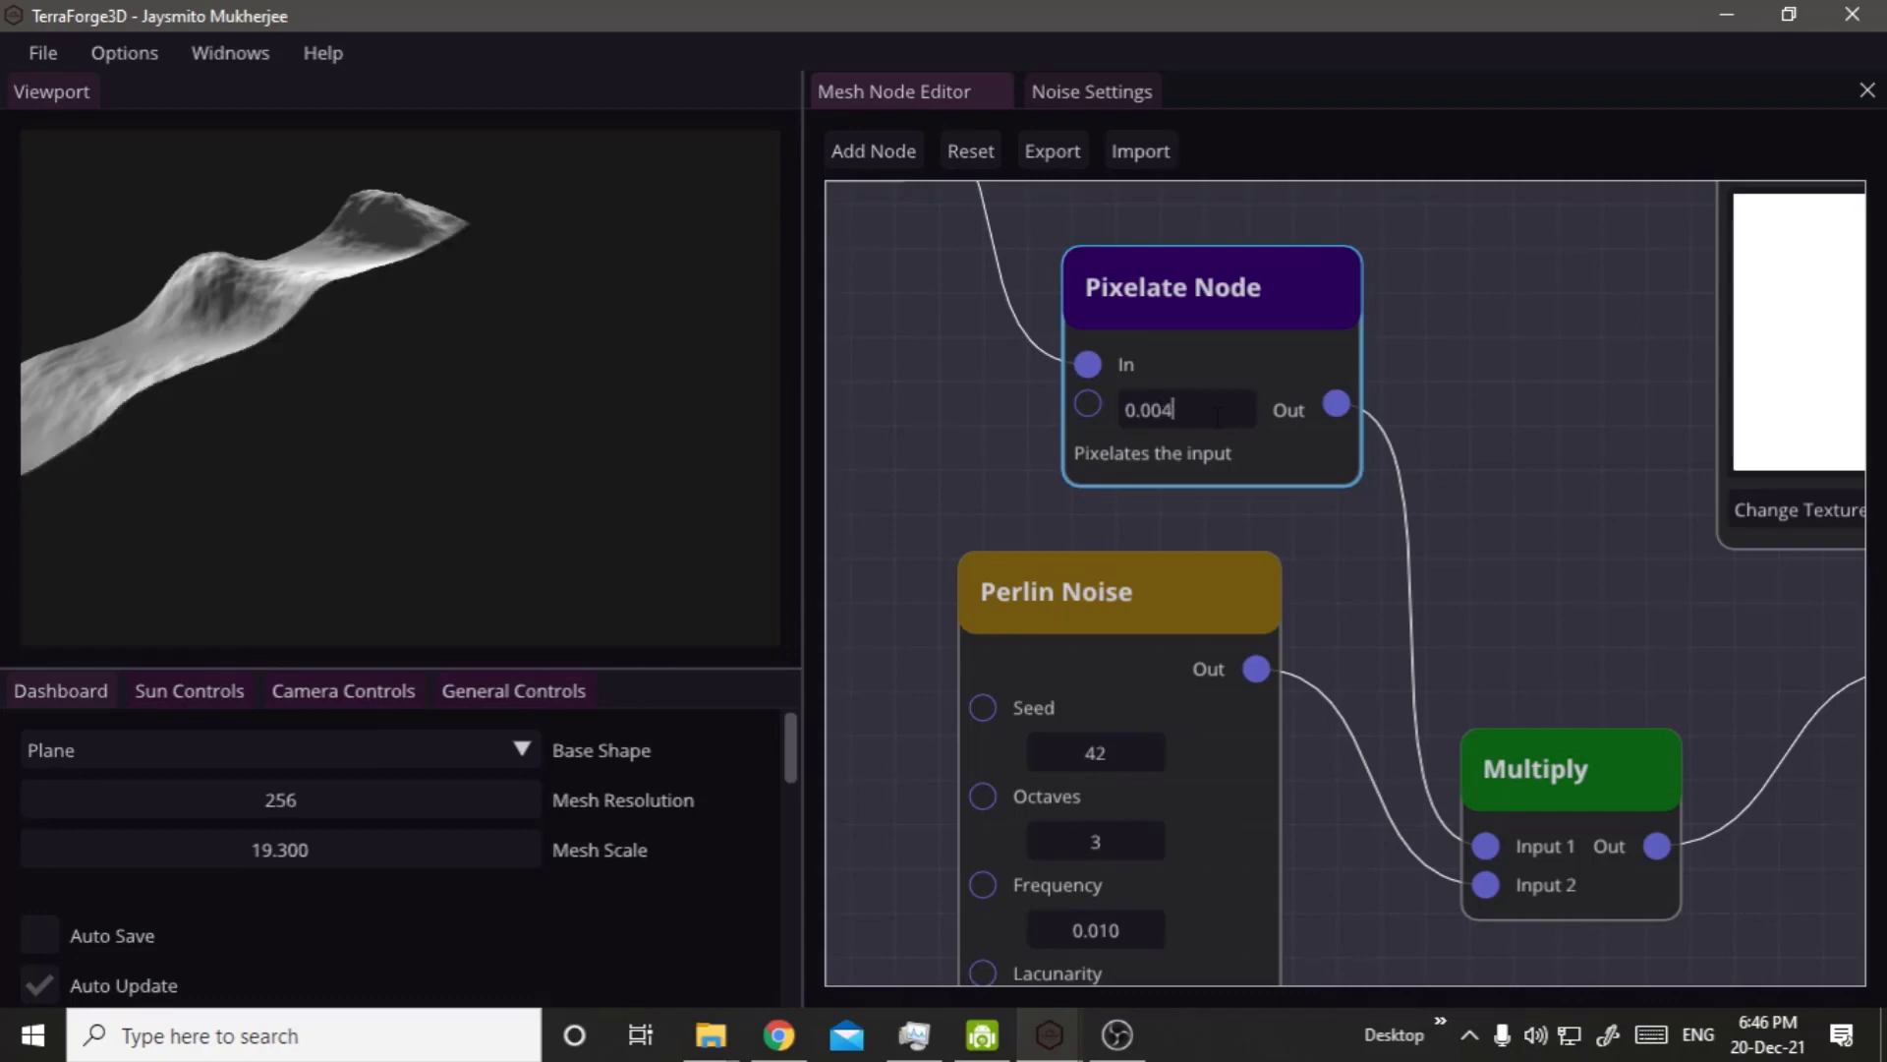
pyautogui.click(1313, 487)
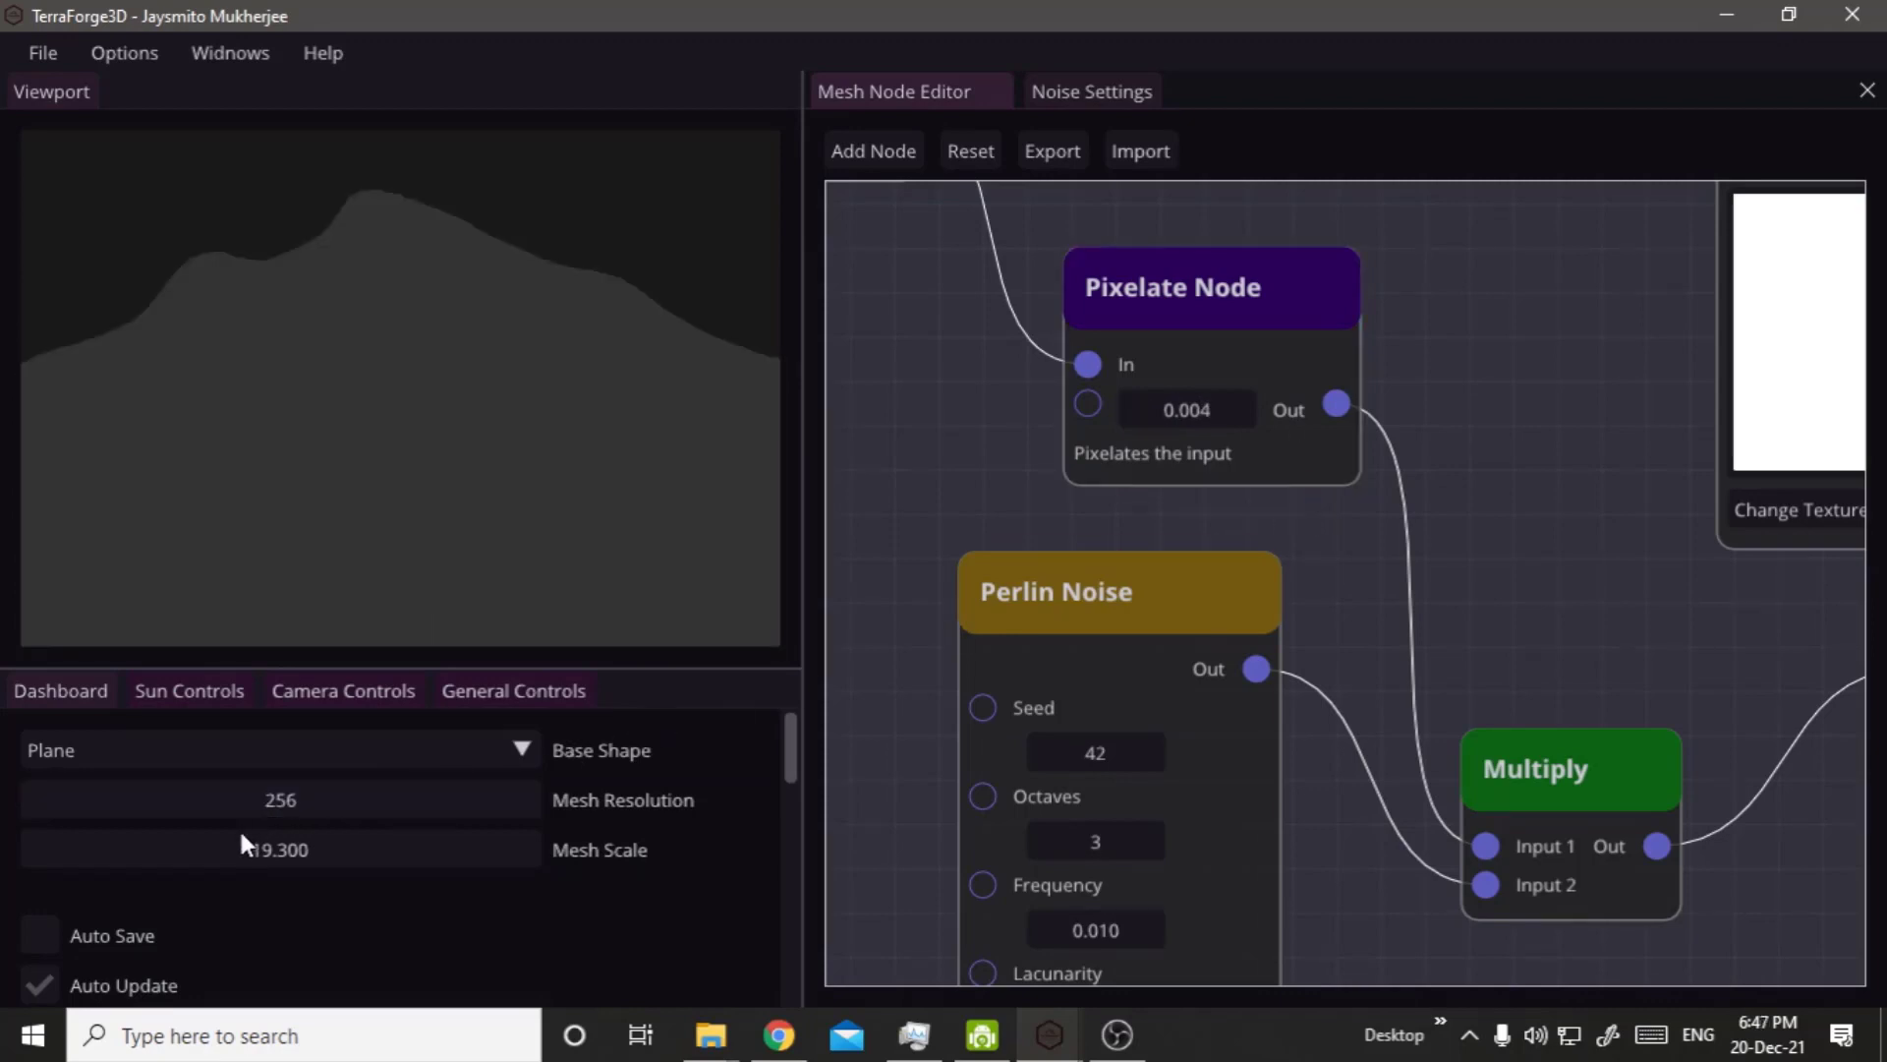
pyautogui.moveTo(241, 835); pyautogui.dragTo(292, 855)
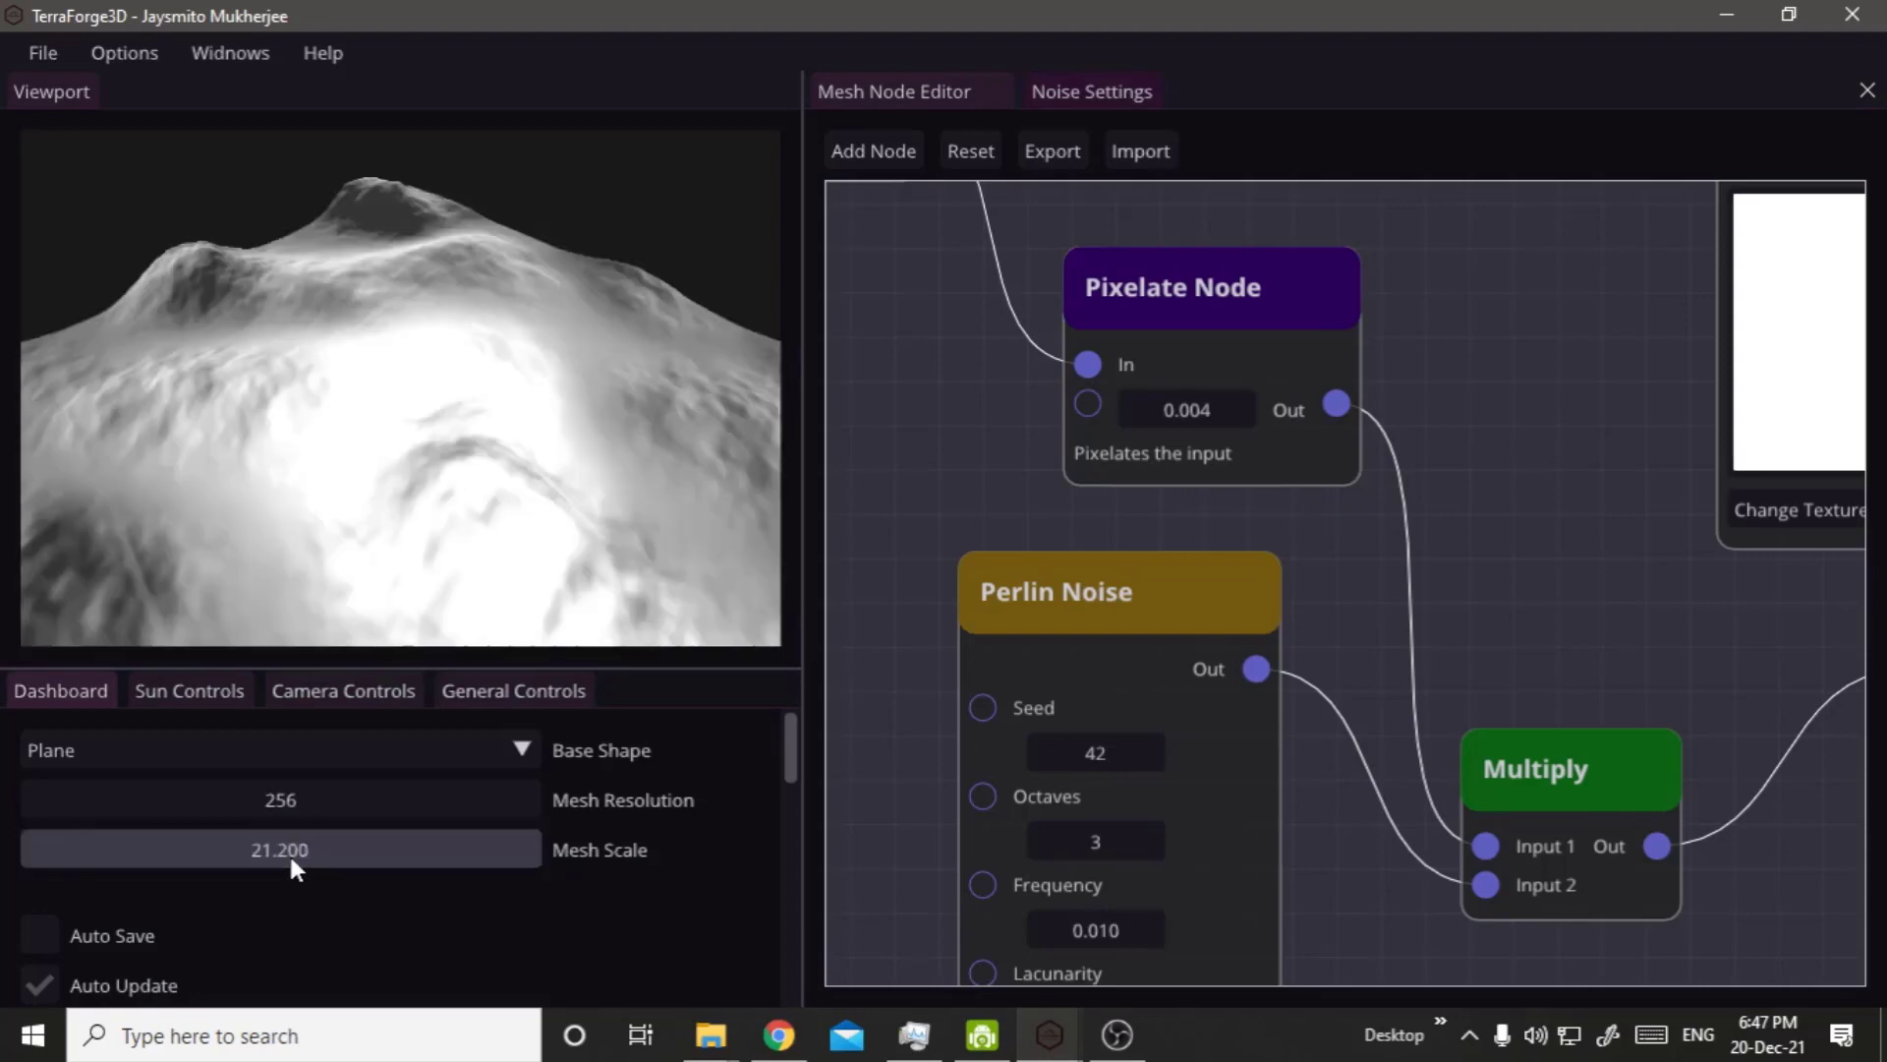
# Set the Pixelate Node's value to 0.01 and the Mesh Scale to 21.3, and view the terrain from a lower angle.
pyautogui.doubleClick(1237, 410)
pyautogui.write('0.01')
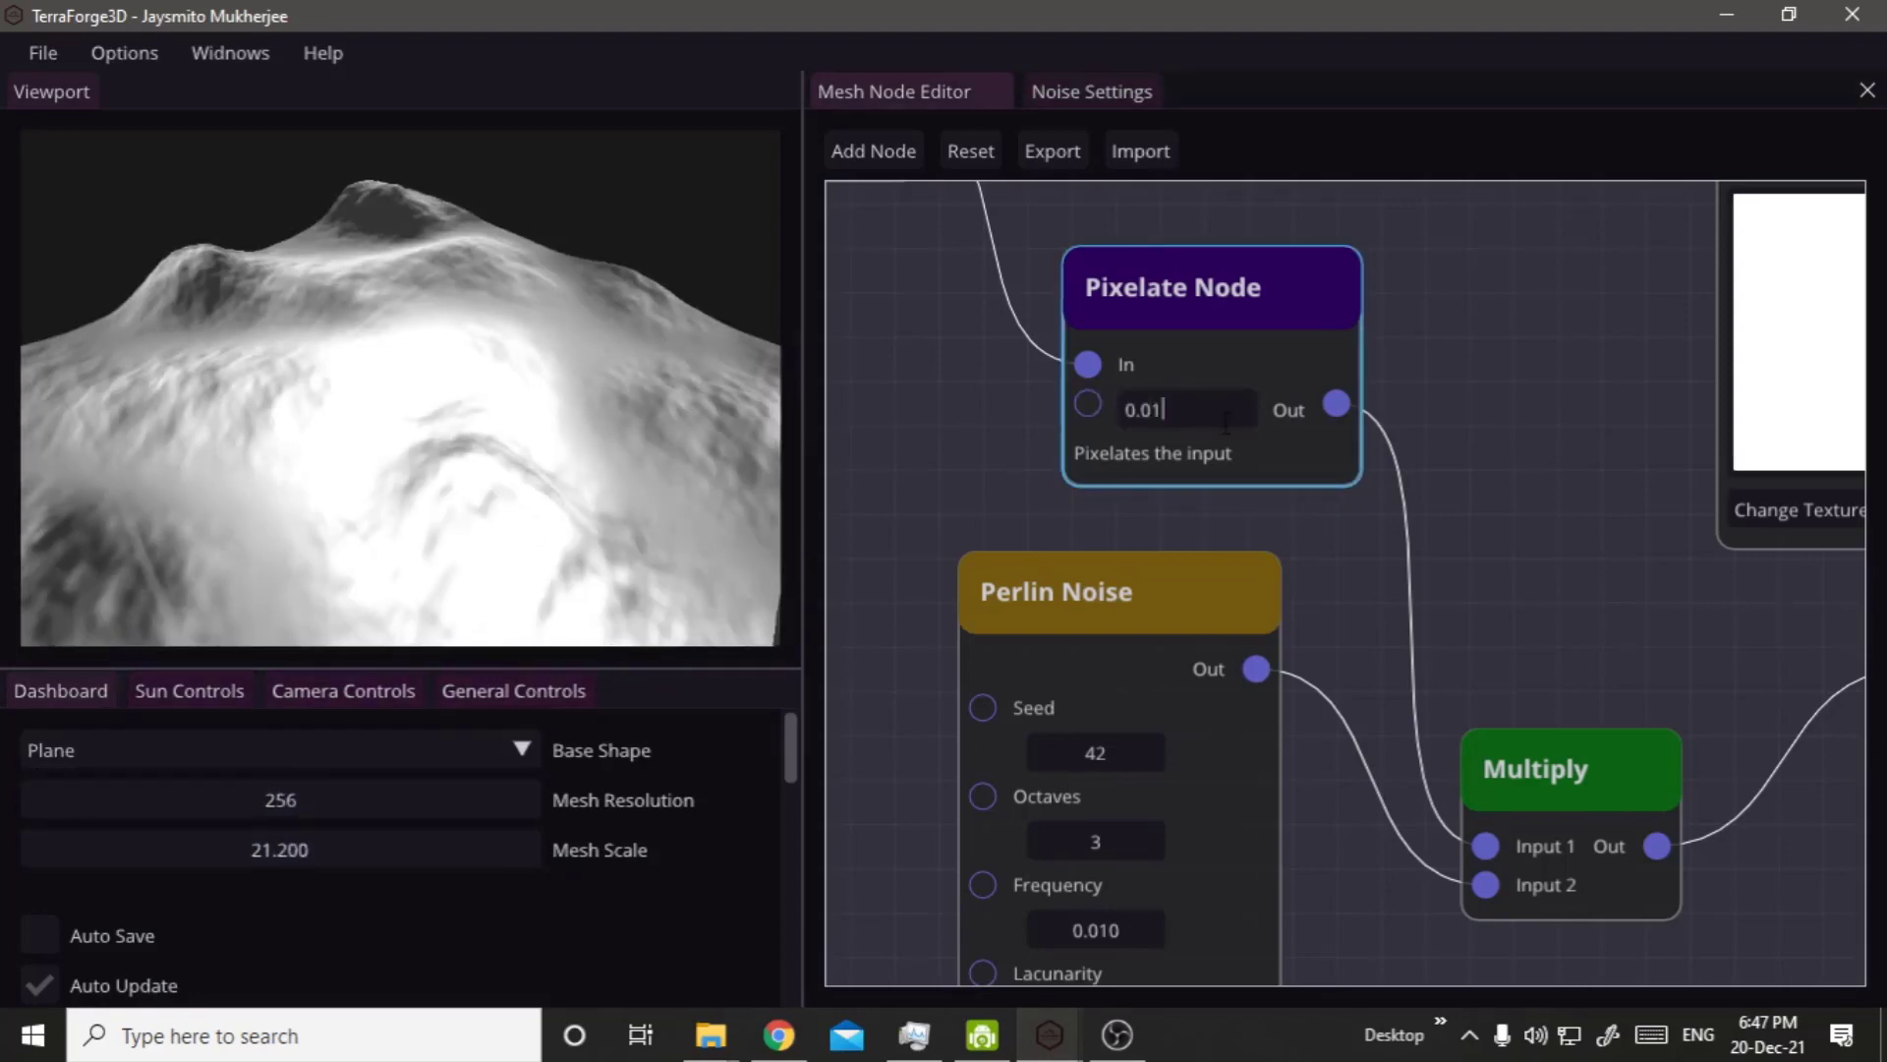
pyautogui.click(1253, 489)
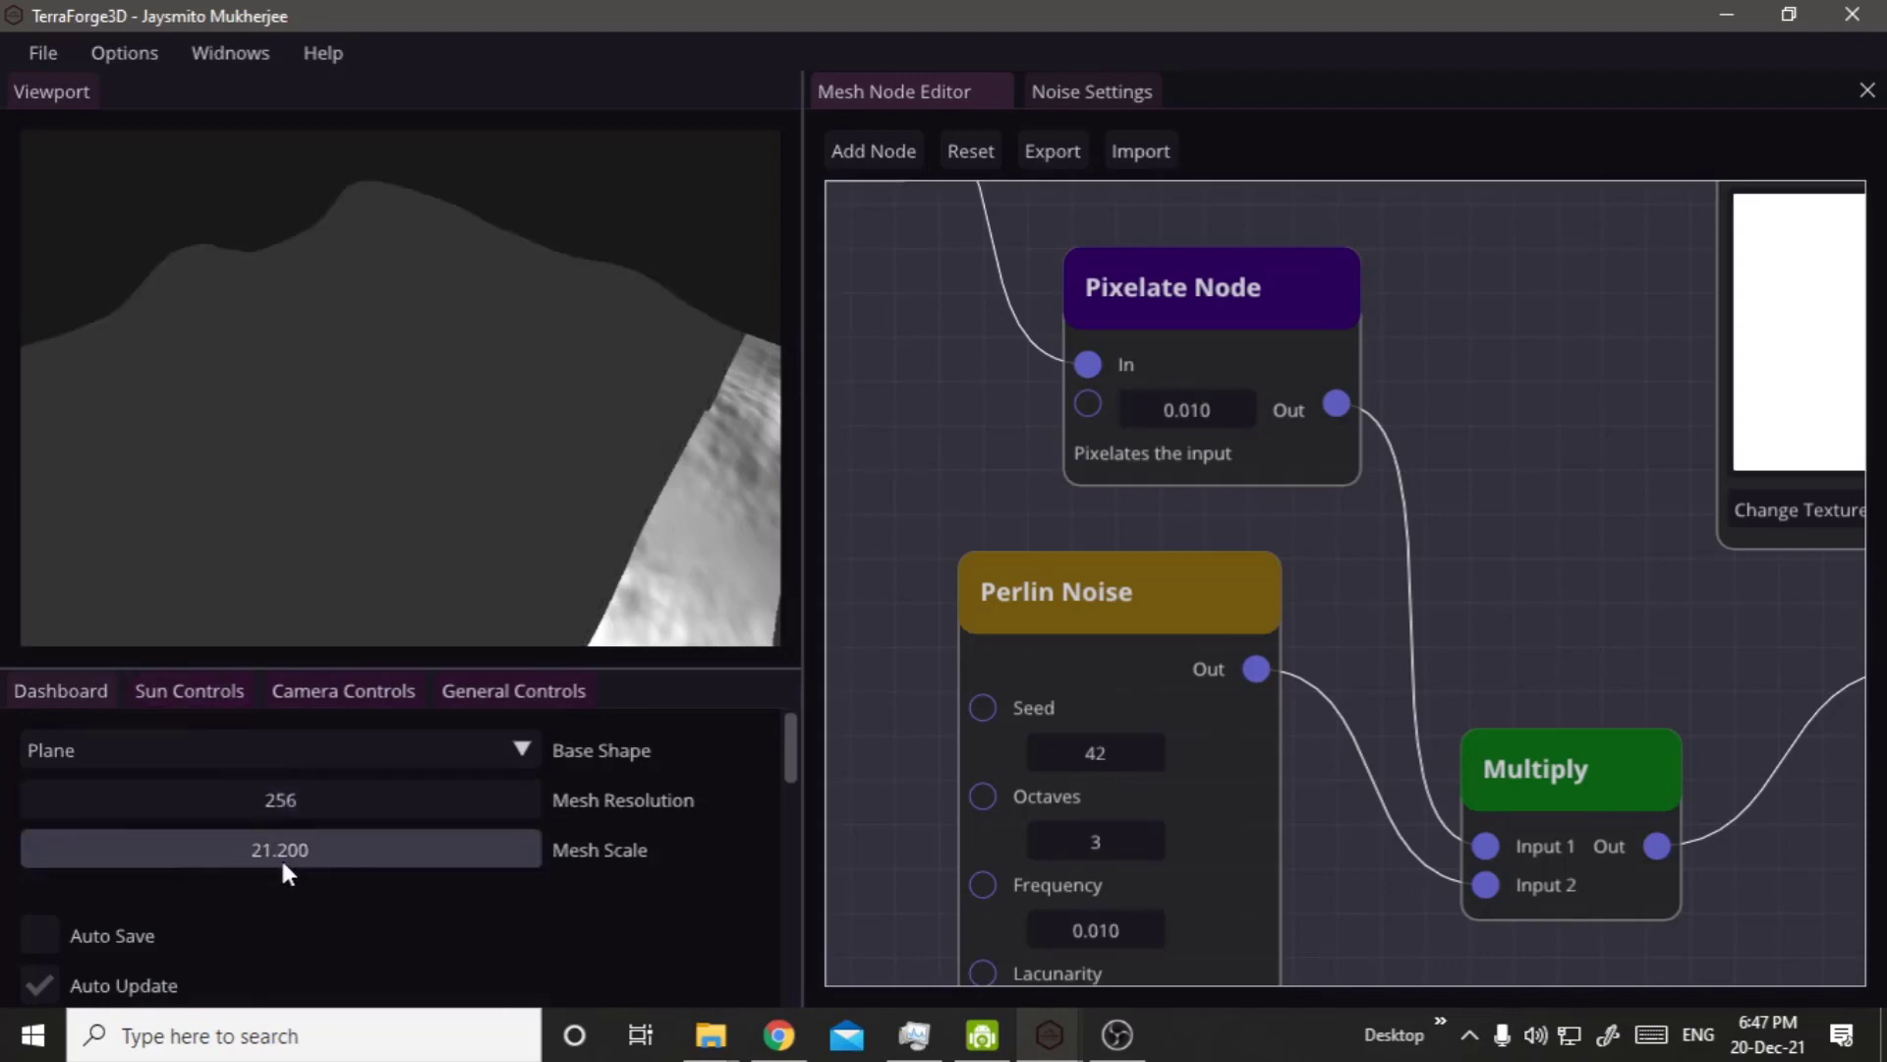
pyautogui.moveTo(283, 864)
pyautogui.mouseDown()
pyautogui.moveTo(314, 870)
pyautogui.moveTo(282, 860)
pyautogui.mouseUp()
pyautogui.moveTo(311, 499); pyautogui.dragTo(611, 415, button='middle')
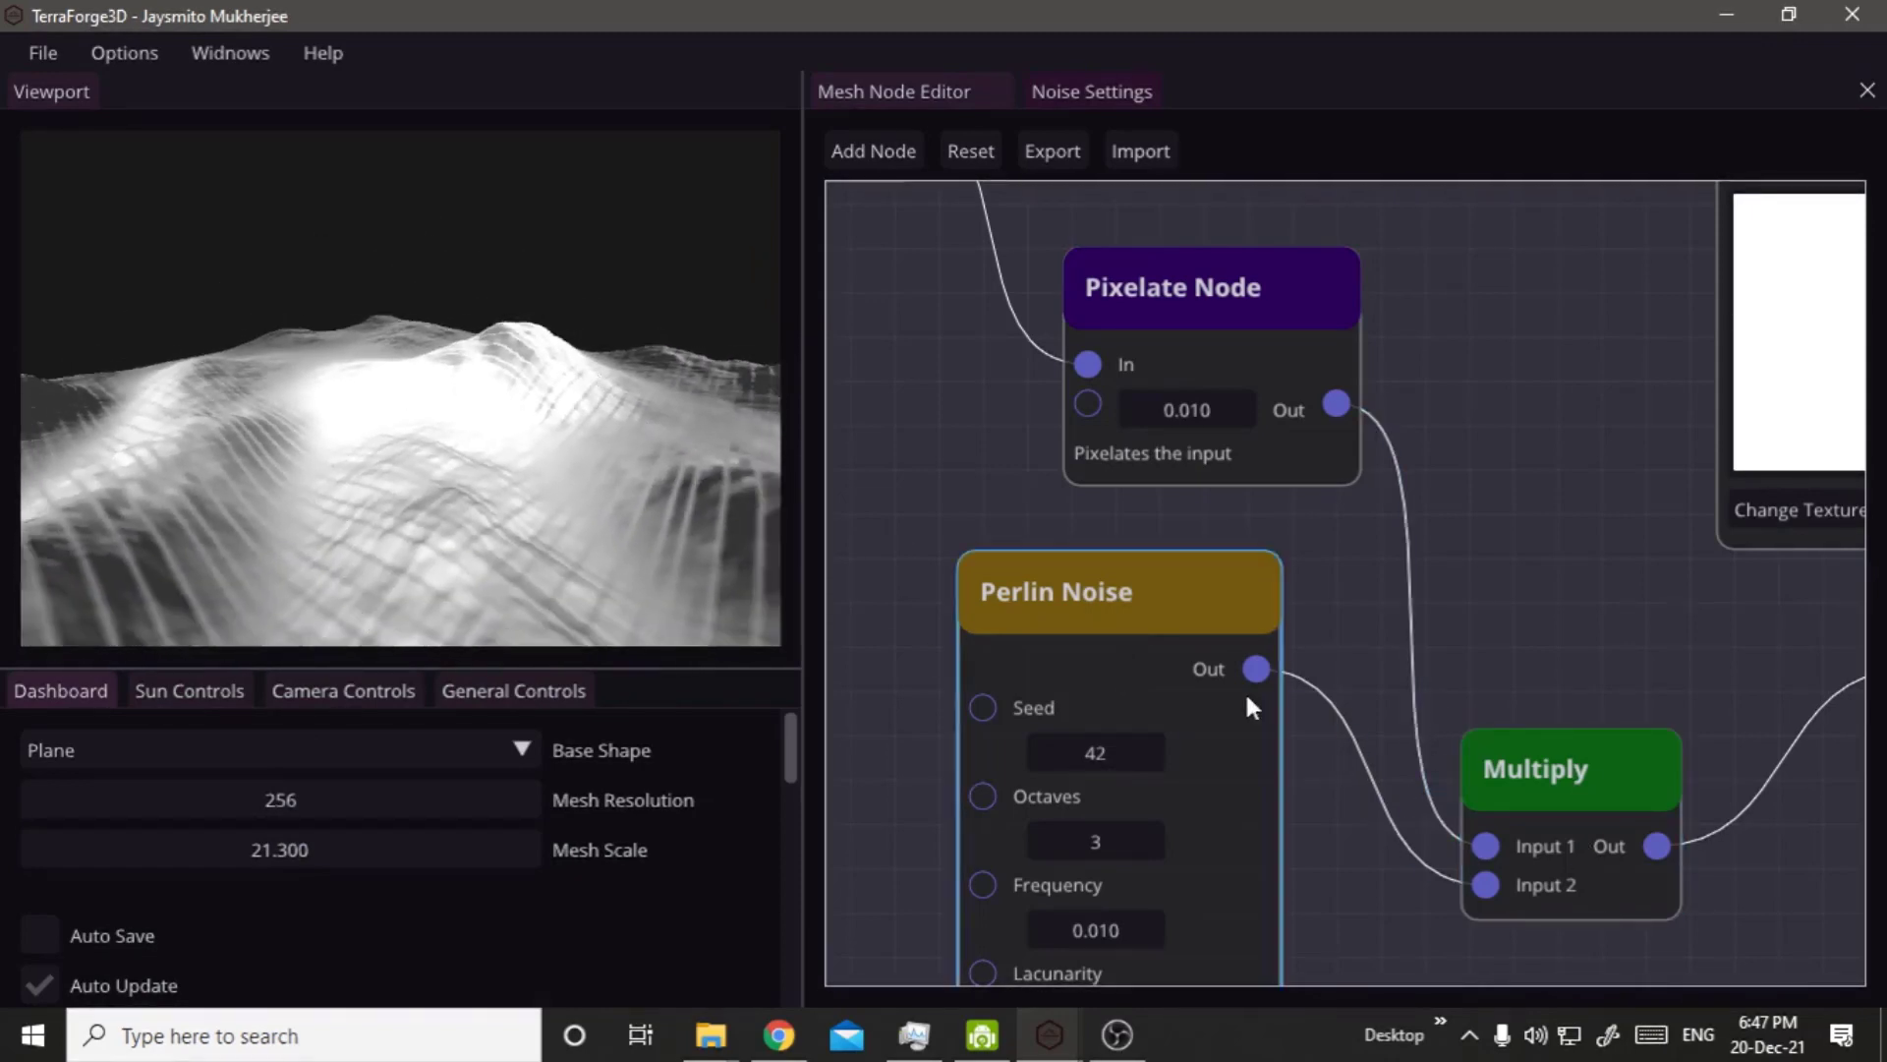
# Bring the Visualizer node up beside the Perlin Noise node that feeds the Multiply node.
pyautogui.scroll(-5, 1472, 596)
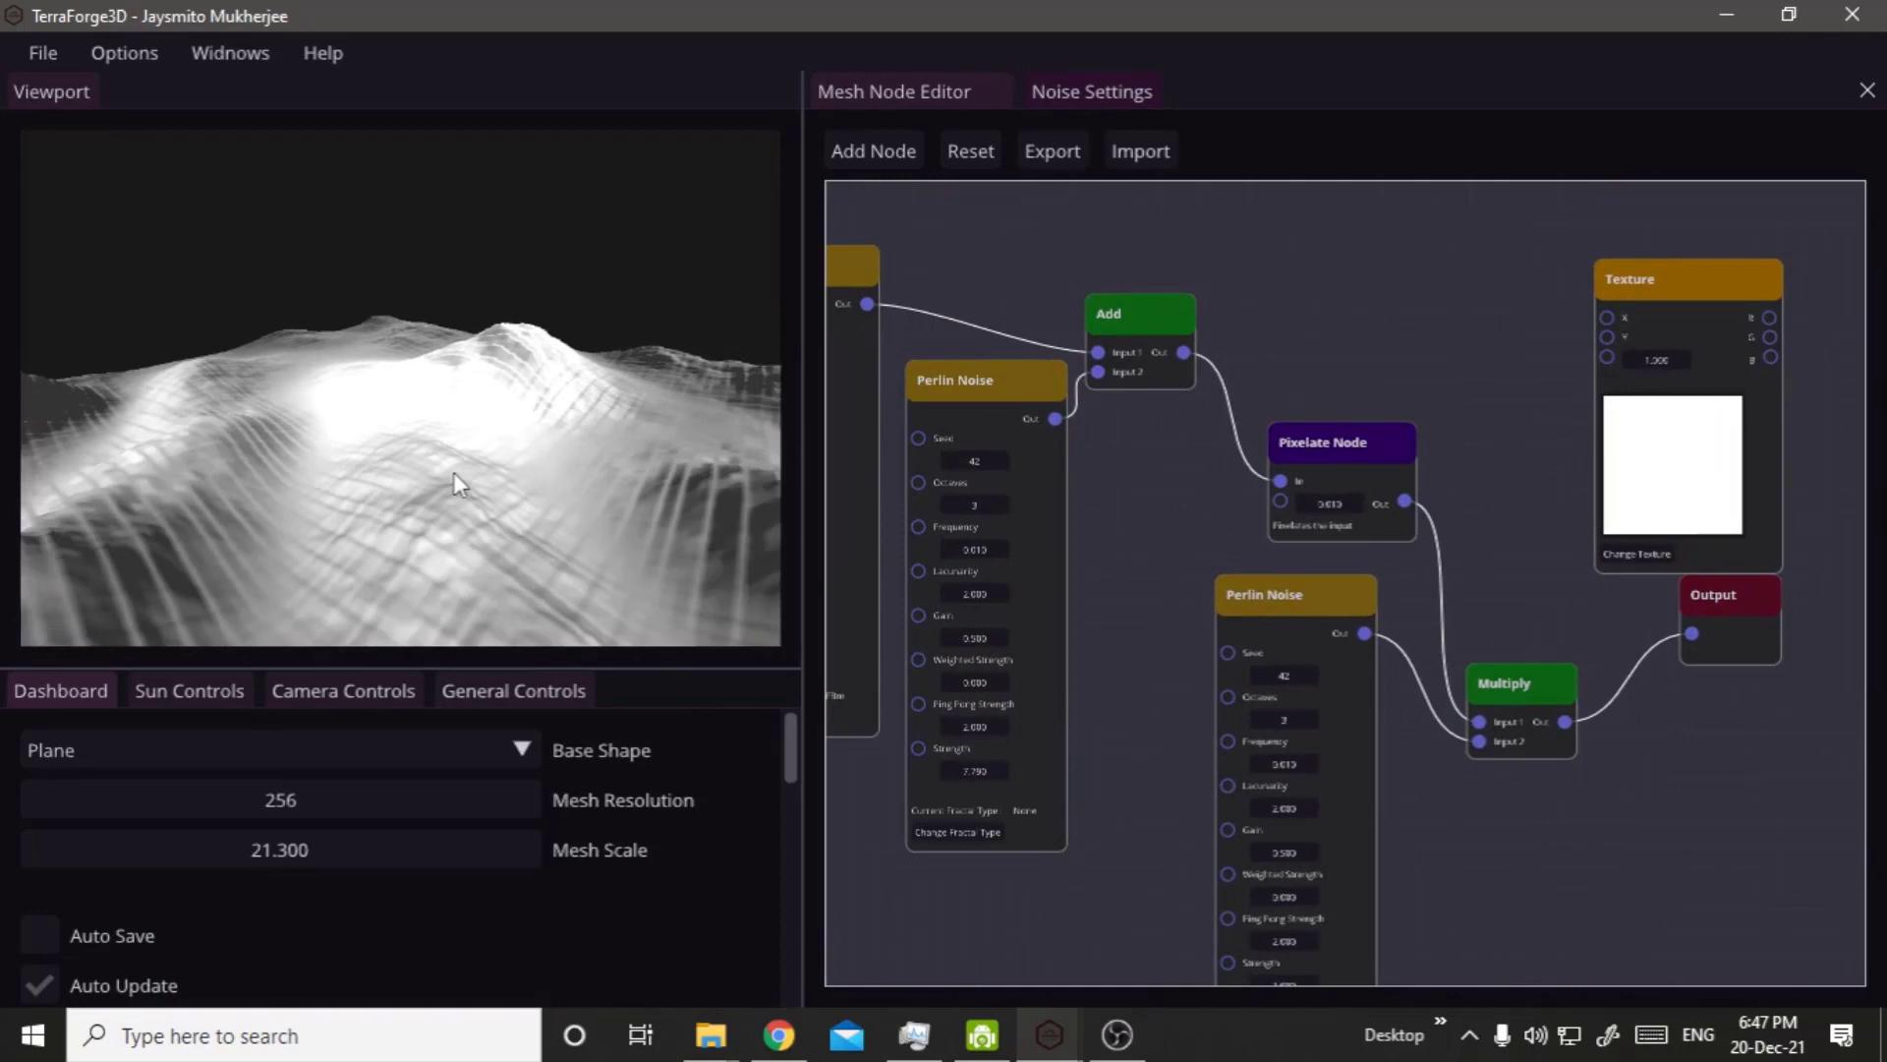
pyautogui.scroll(-3, 1278, 580)
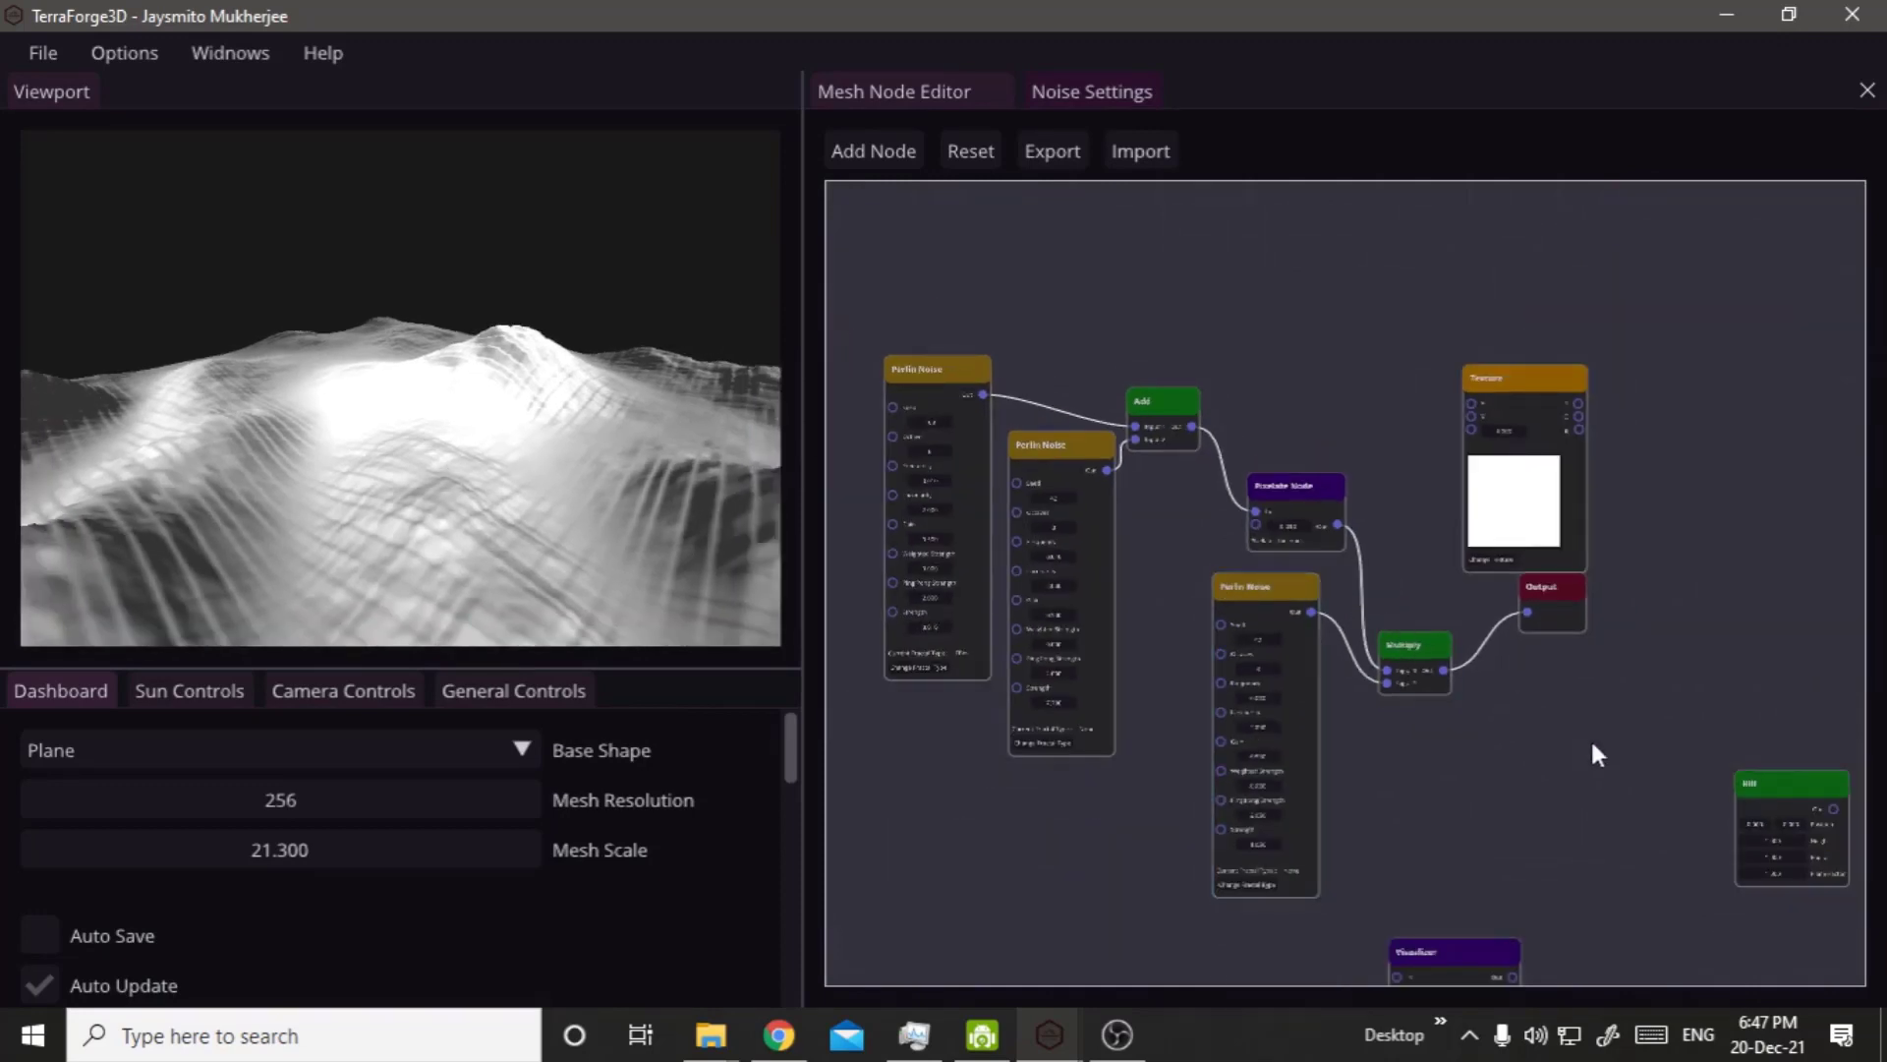
pyautogui.scroll(-2, 1605, 872)
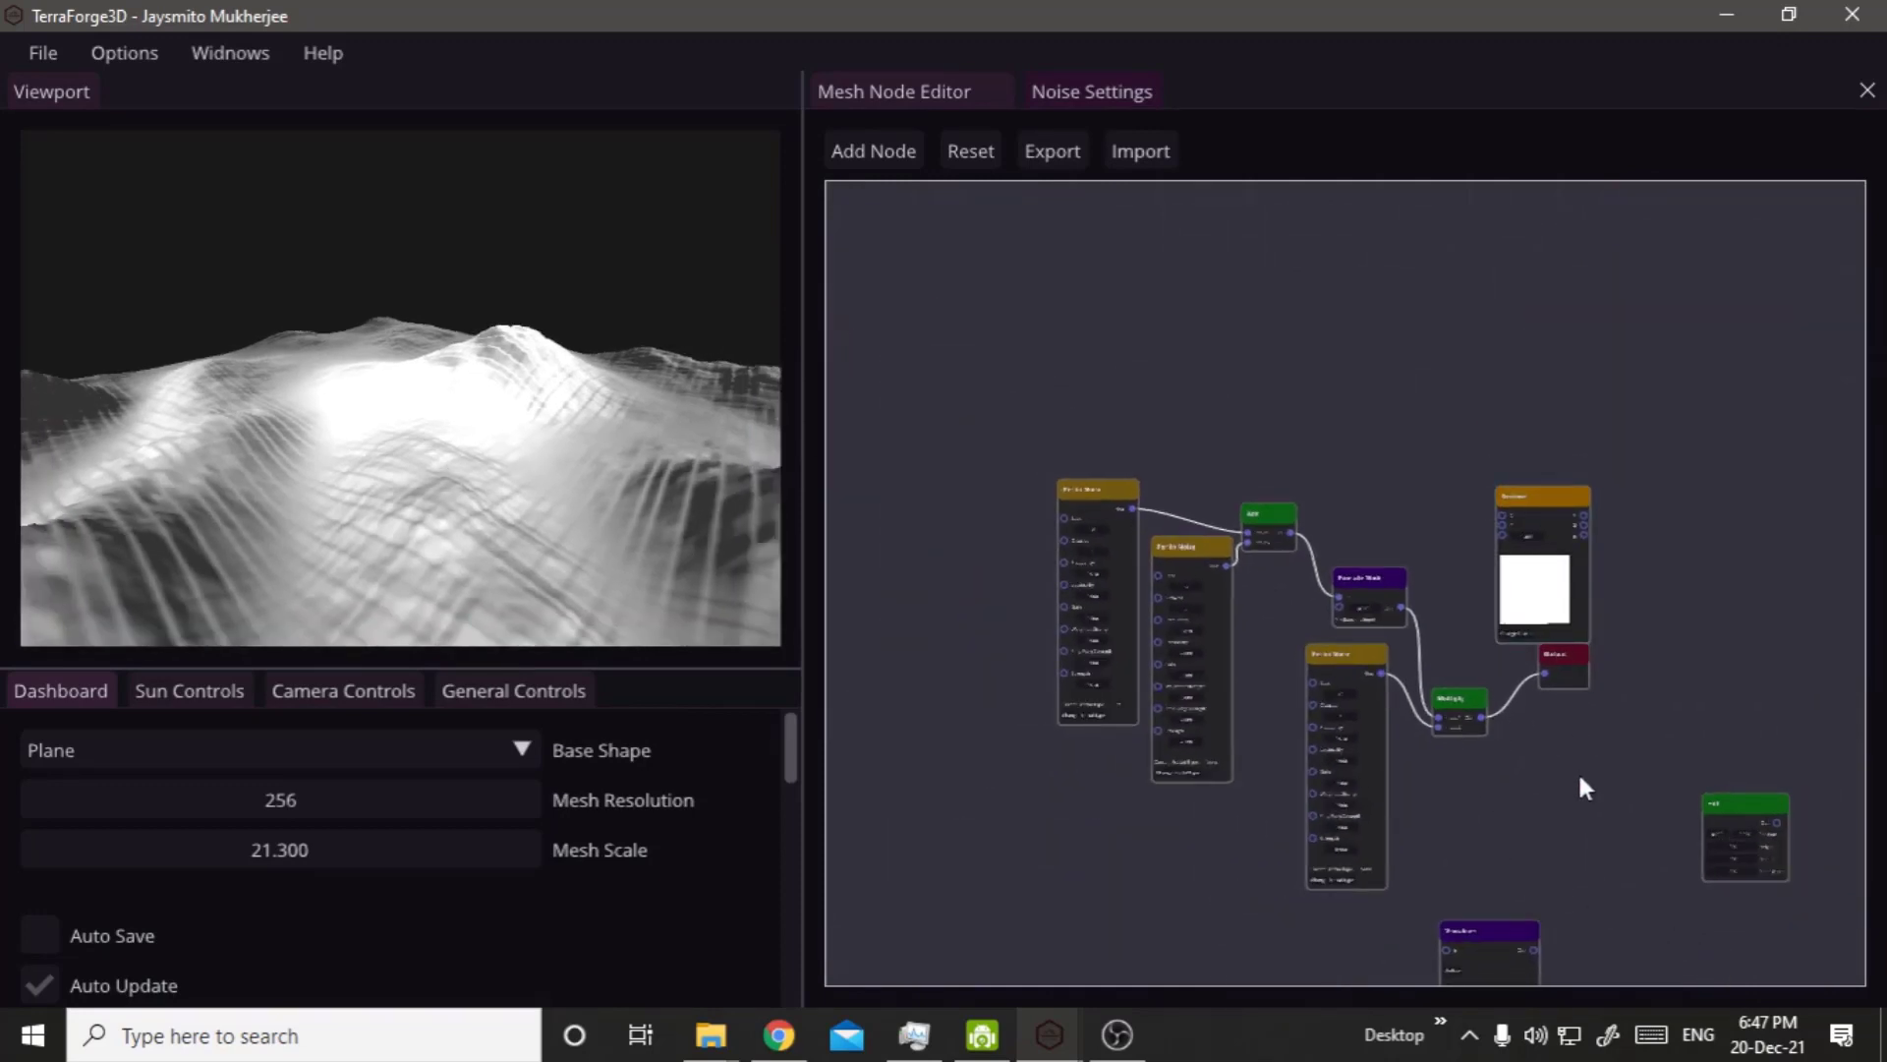
pyautogui.moveTo(1579, 741); pyautogui.dragTo(1564, 429, button='right')
pyautogui.moveTo(1425, 637); pyautogui.dragTo(1172, 580)
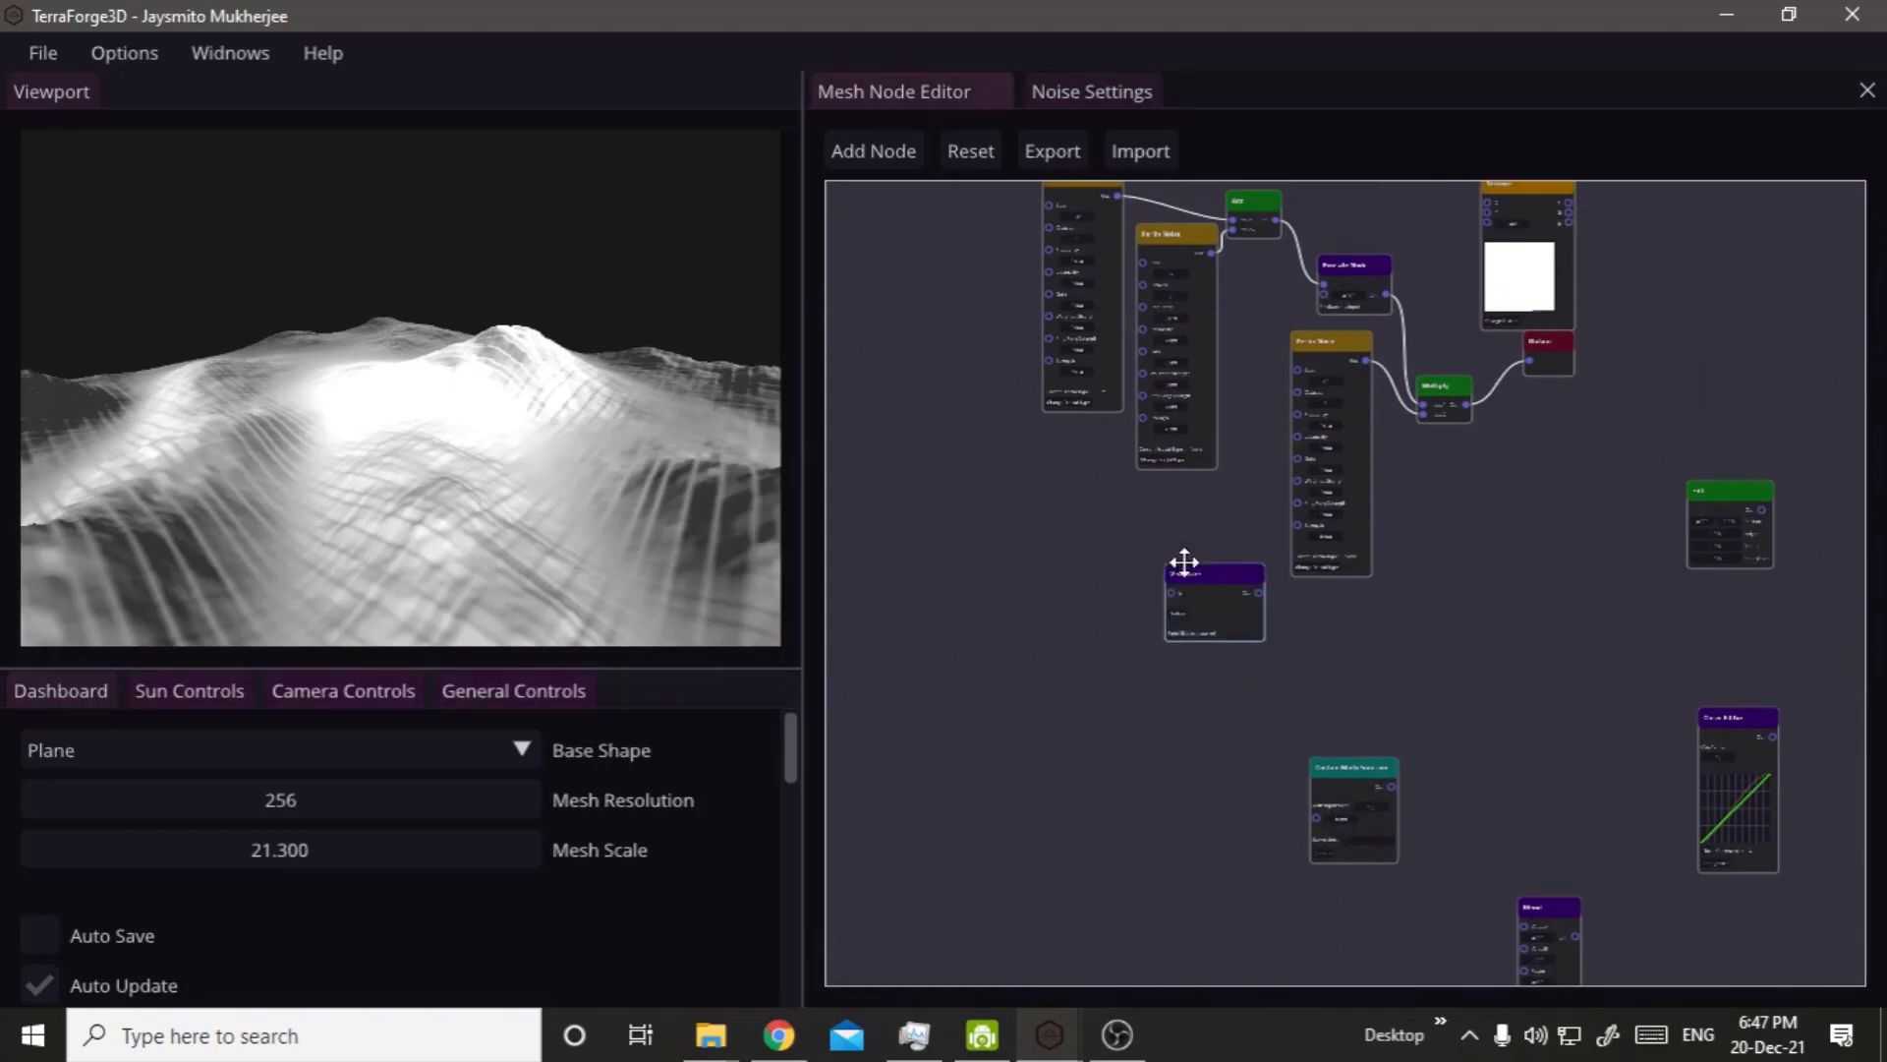
pyautogui.scroll(3, 1197, 588)
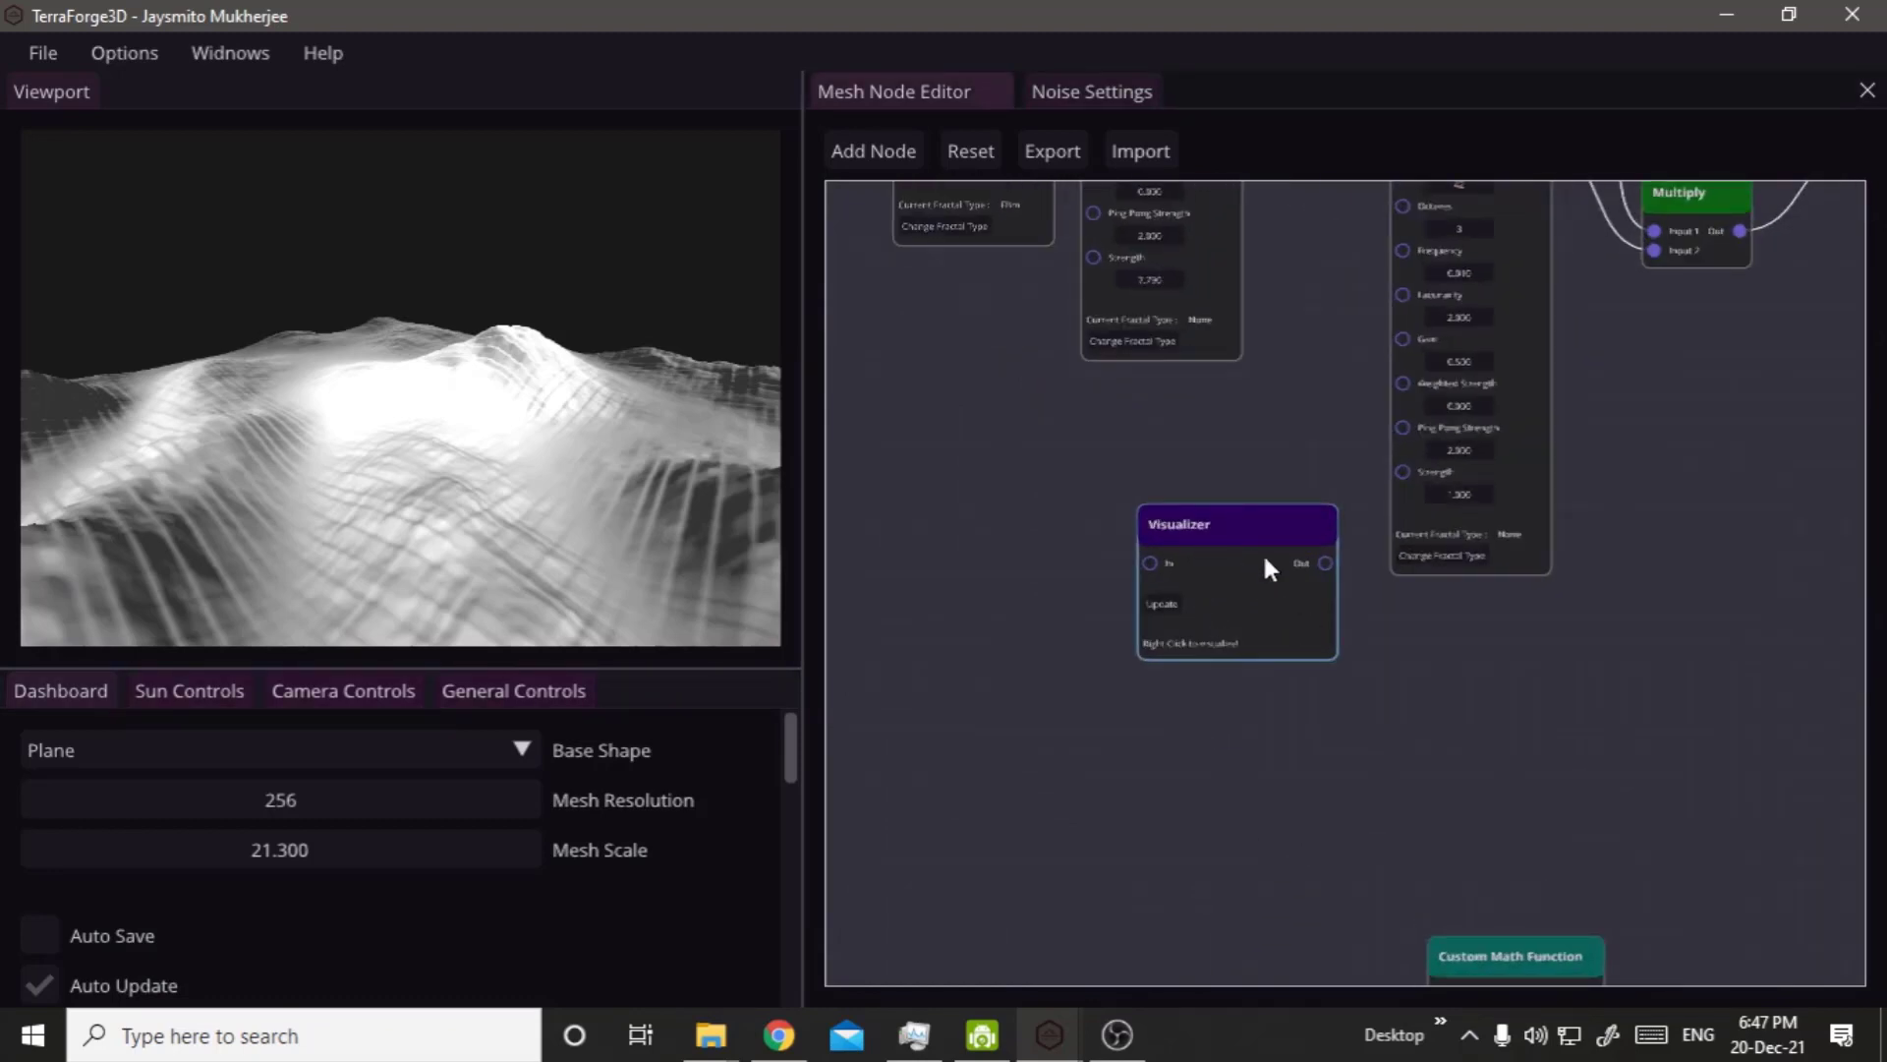
pyautogui.moveTo(1174, 536); pyautogui.dragTo(1557, 420)
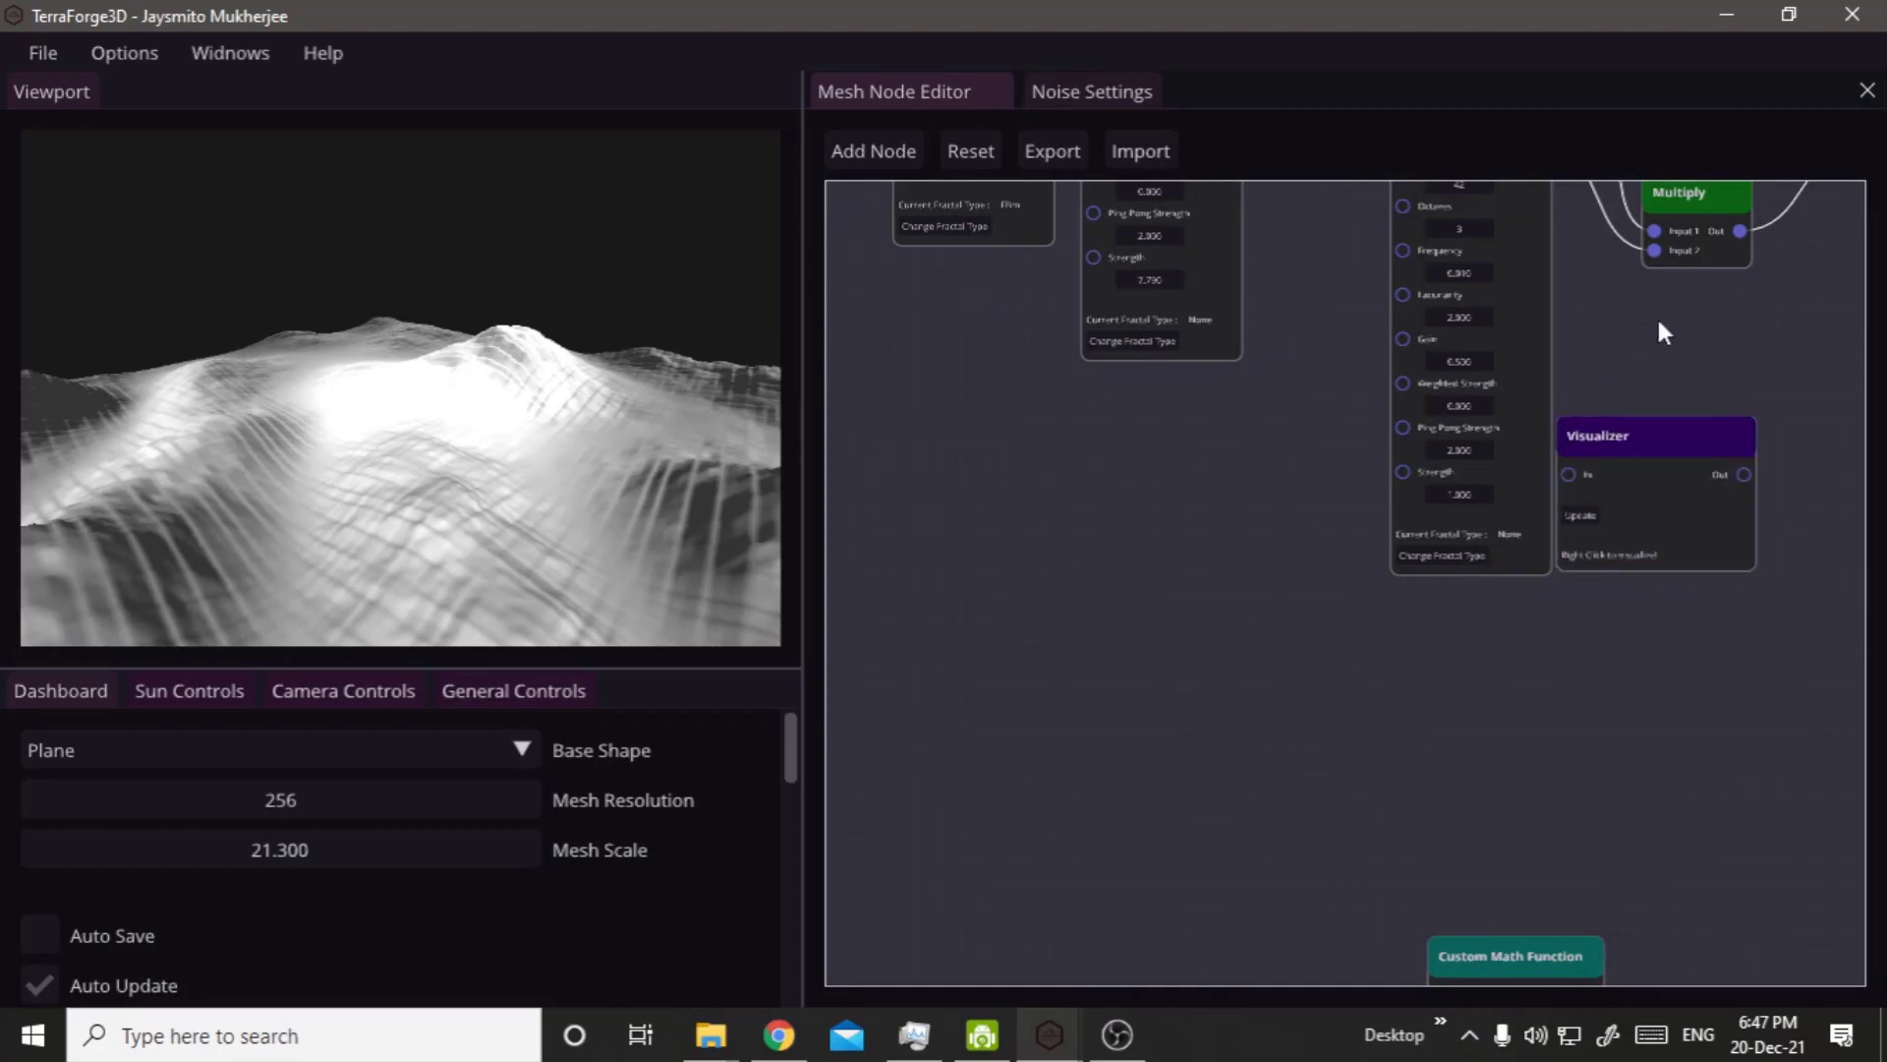
# Move the Visualizer node next to the Pixelate Node and the Texture node below the Output node.
pyautogui.moveTo(1657, 388); pyautogui.dragTo(1095, 729, button='right')
pyautogui.moveTo(1090, 792); pyautogui.dragTo(1133, 328)
pyautogui.moveTo(1380, 395); pyautogui.dragTo(1434, 891)
pyautogui.moveTo(1411, 352); pyautogui.dragTo(1449, 518, button='right')
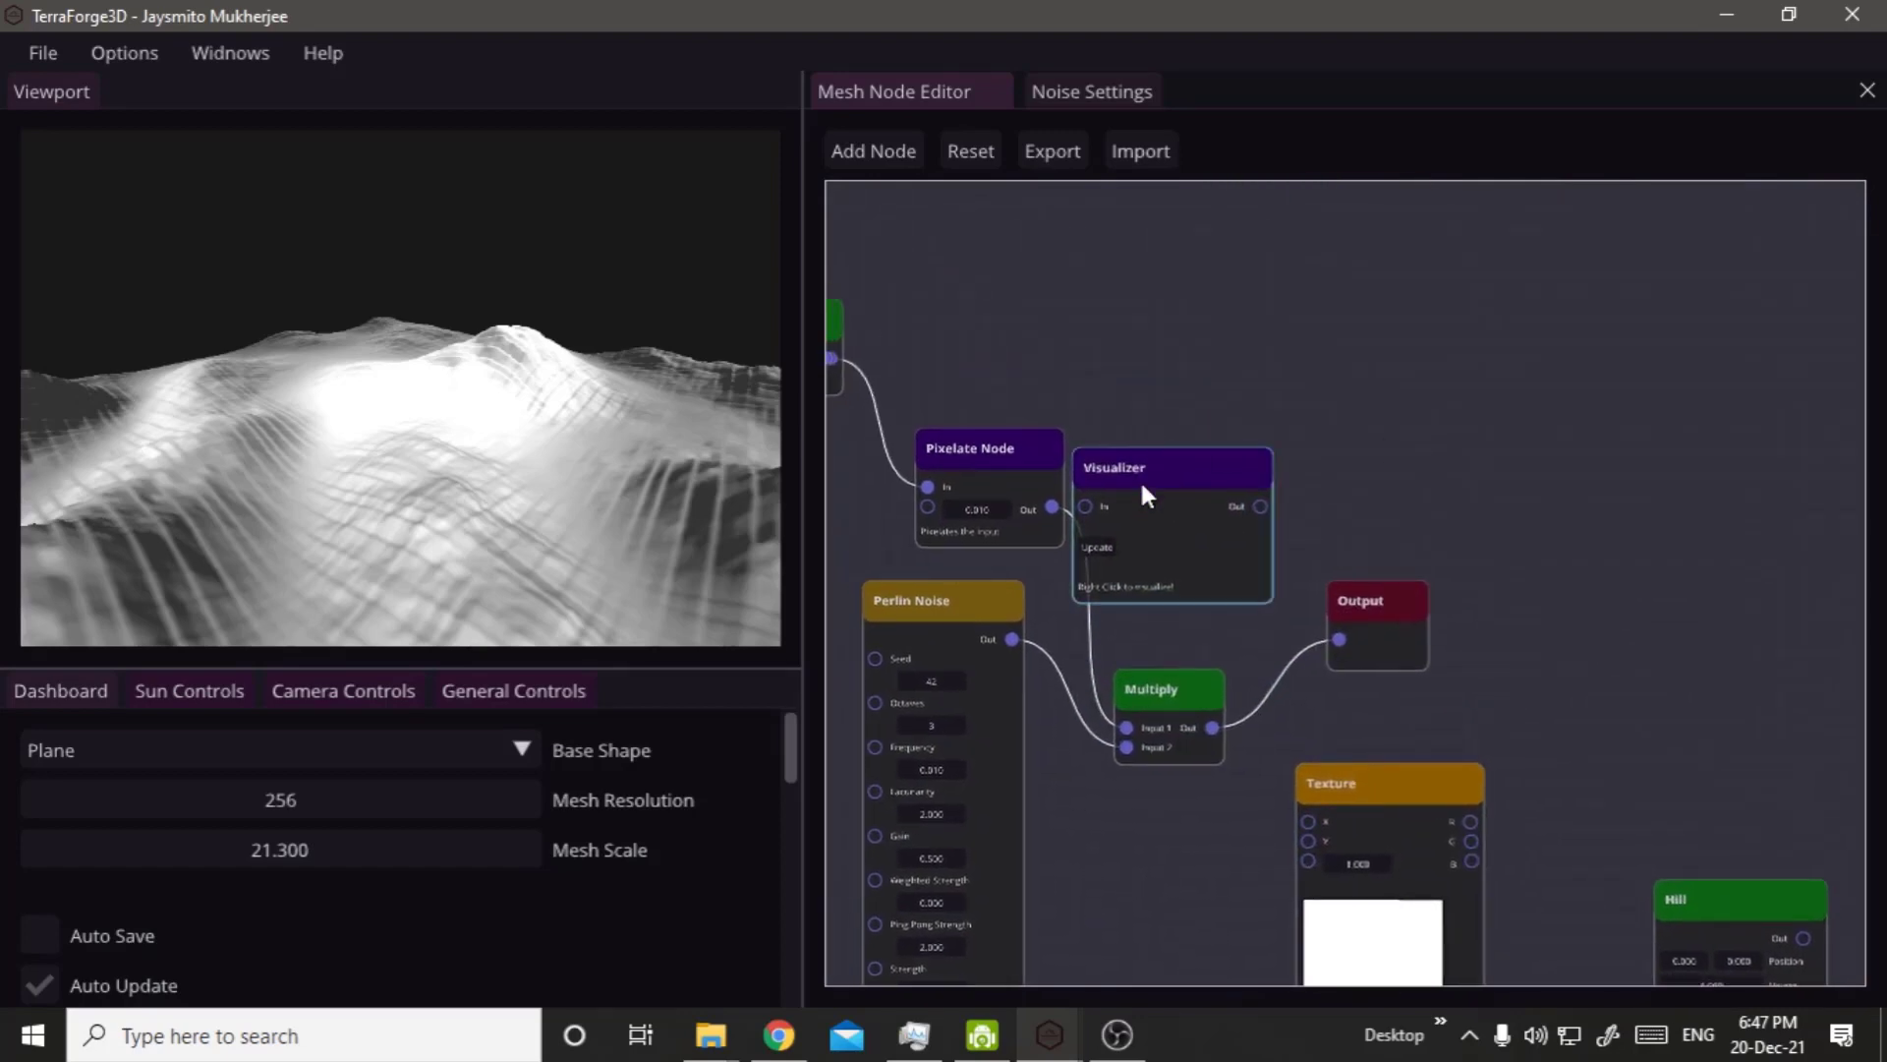
# Move the Visualizer node away from the Pixelate Node's Out and disconnect the Pixelate Node from the Multiply node.
pyautogui.moveTo(1141, 493); pyautogui.dragTo(1266, 389)
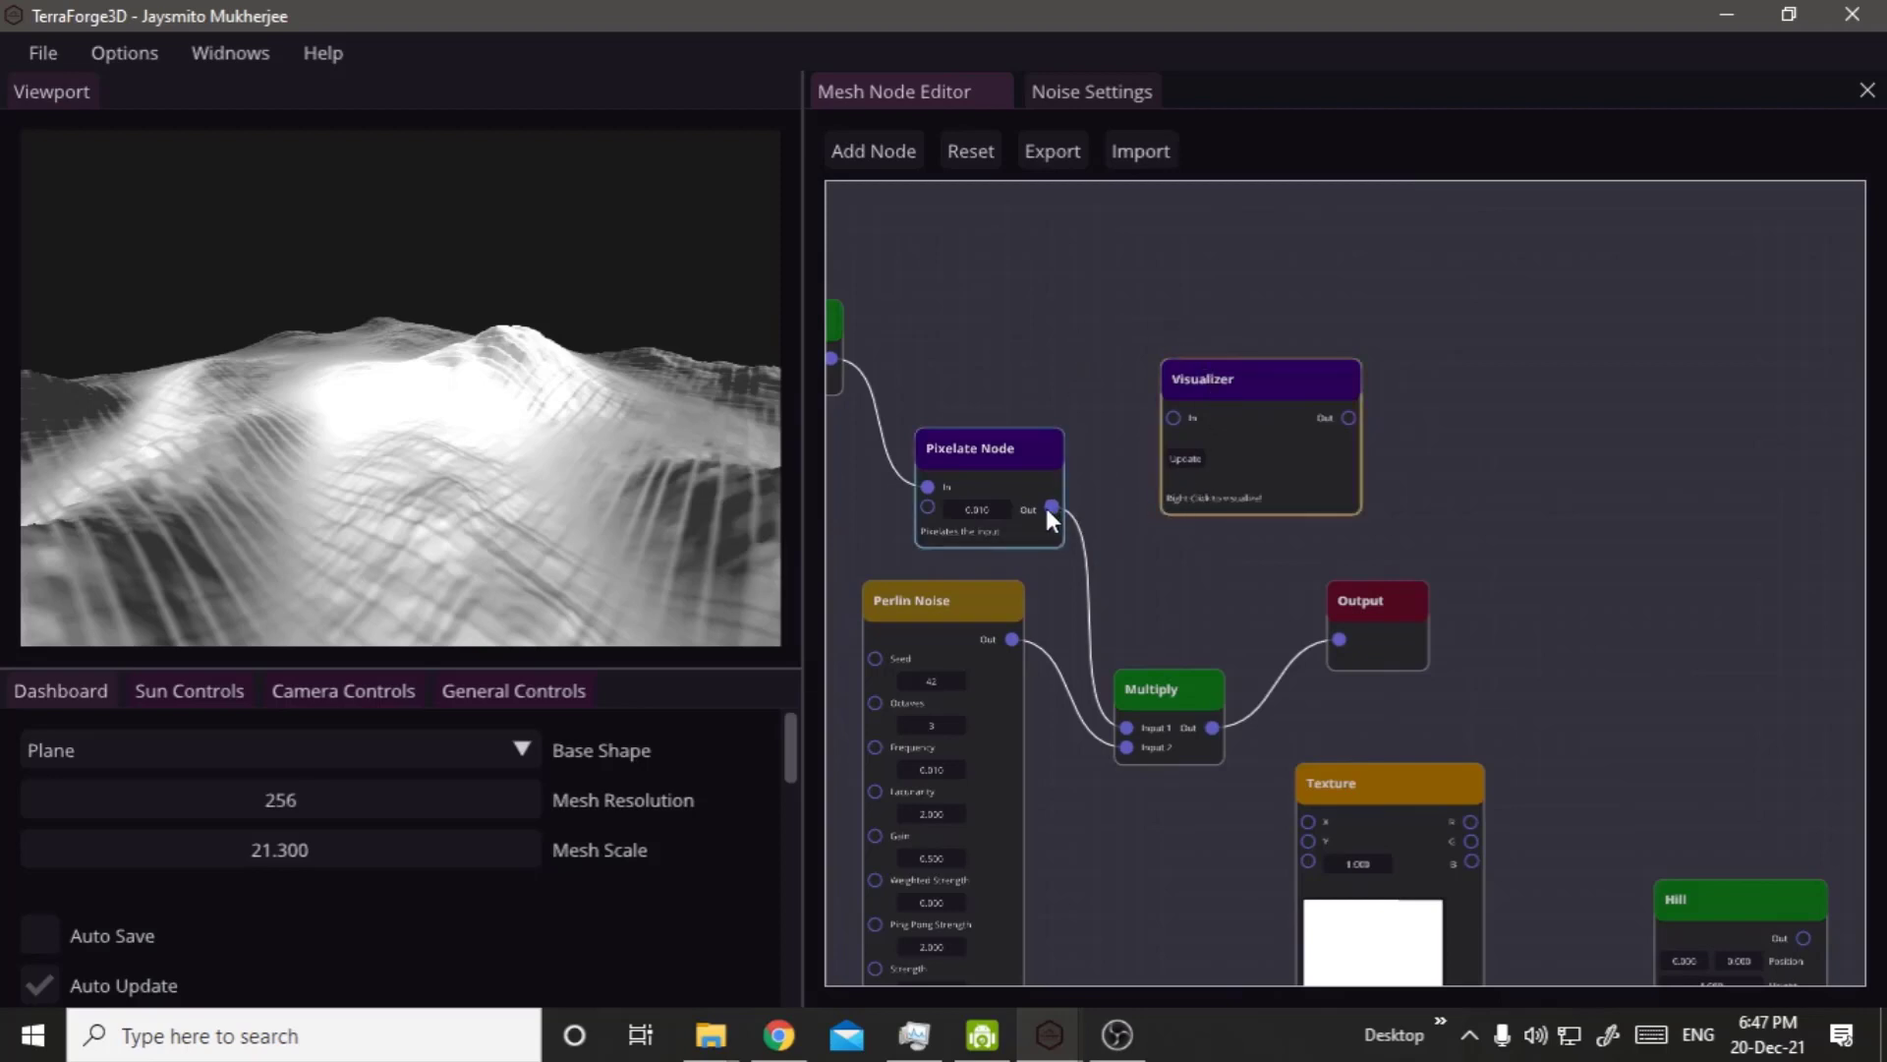
pyautogui.moveTo(1051, 508); pyautogui.dragTo(1099, 518)
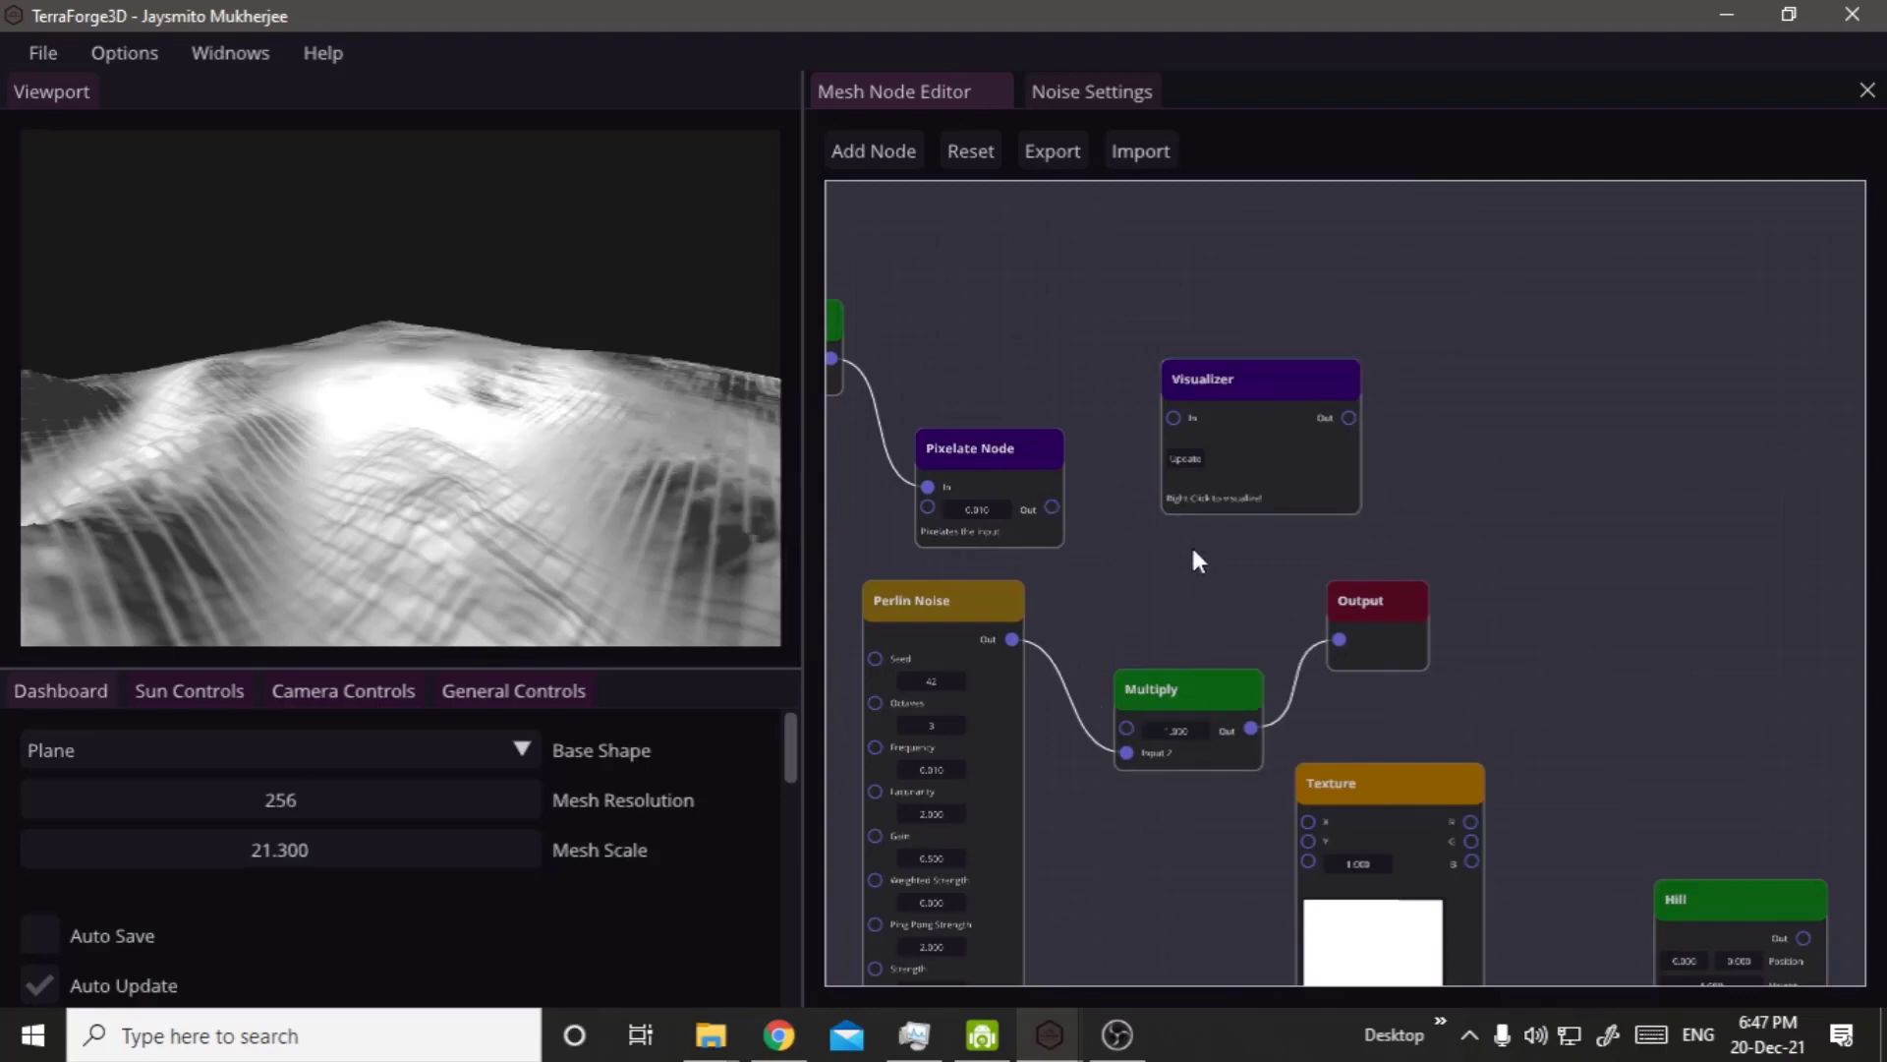
# Connect the Pixelate Node's Out to the Visualizer's In and try to update the visualization.
pyautogui.click(1235, 401)
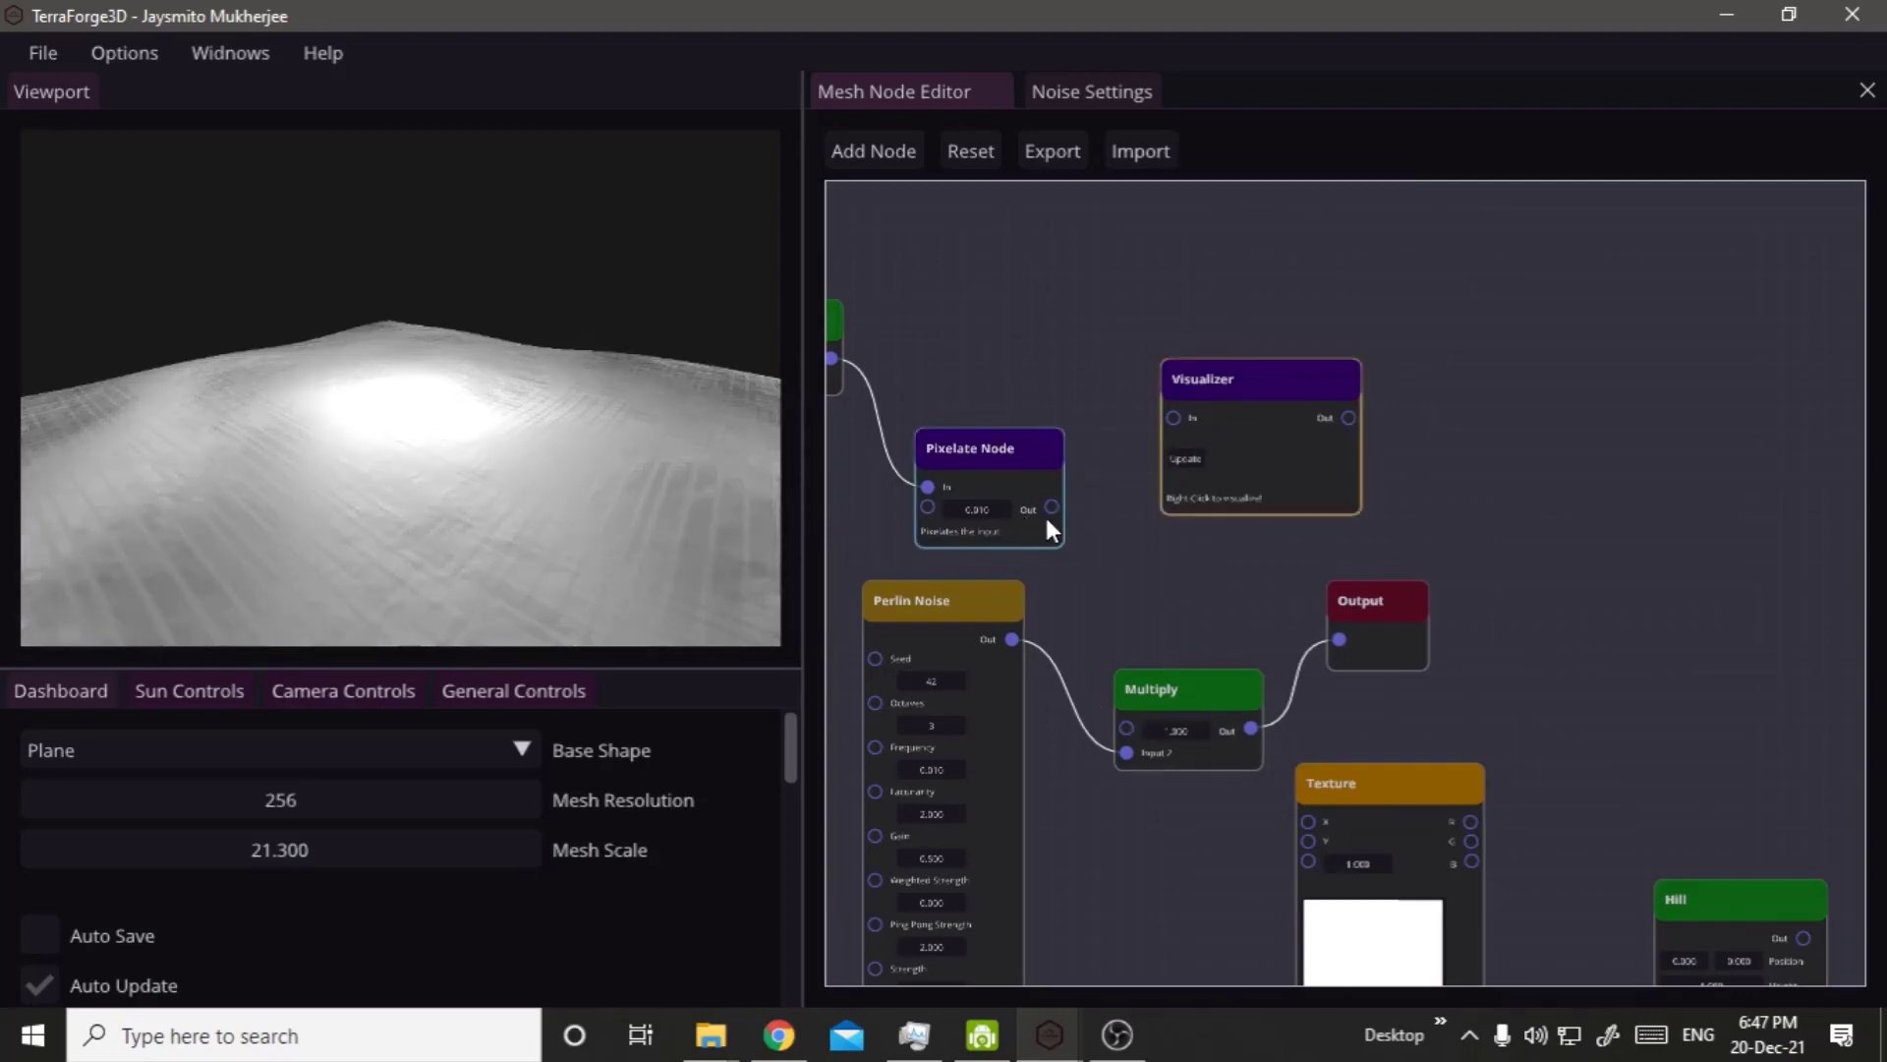
pyautogui.moveTo(1052, 510); pyautogui.dragTo(1176, 413)
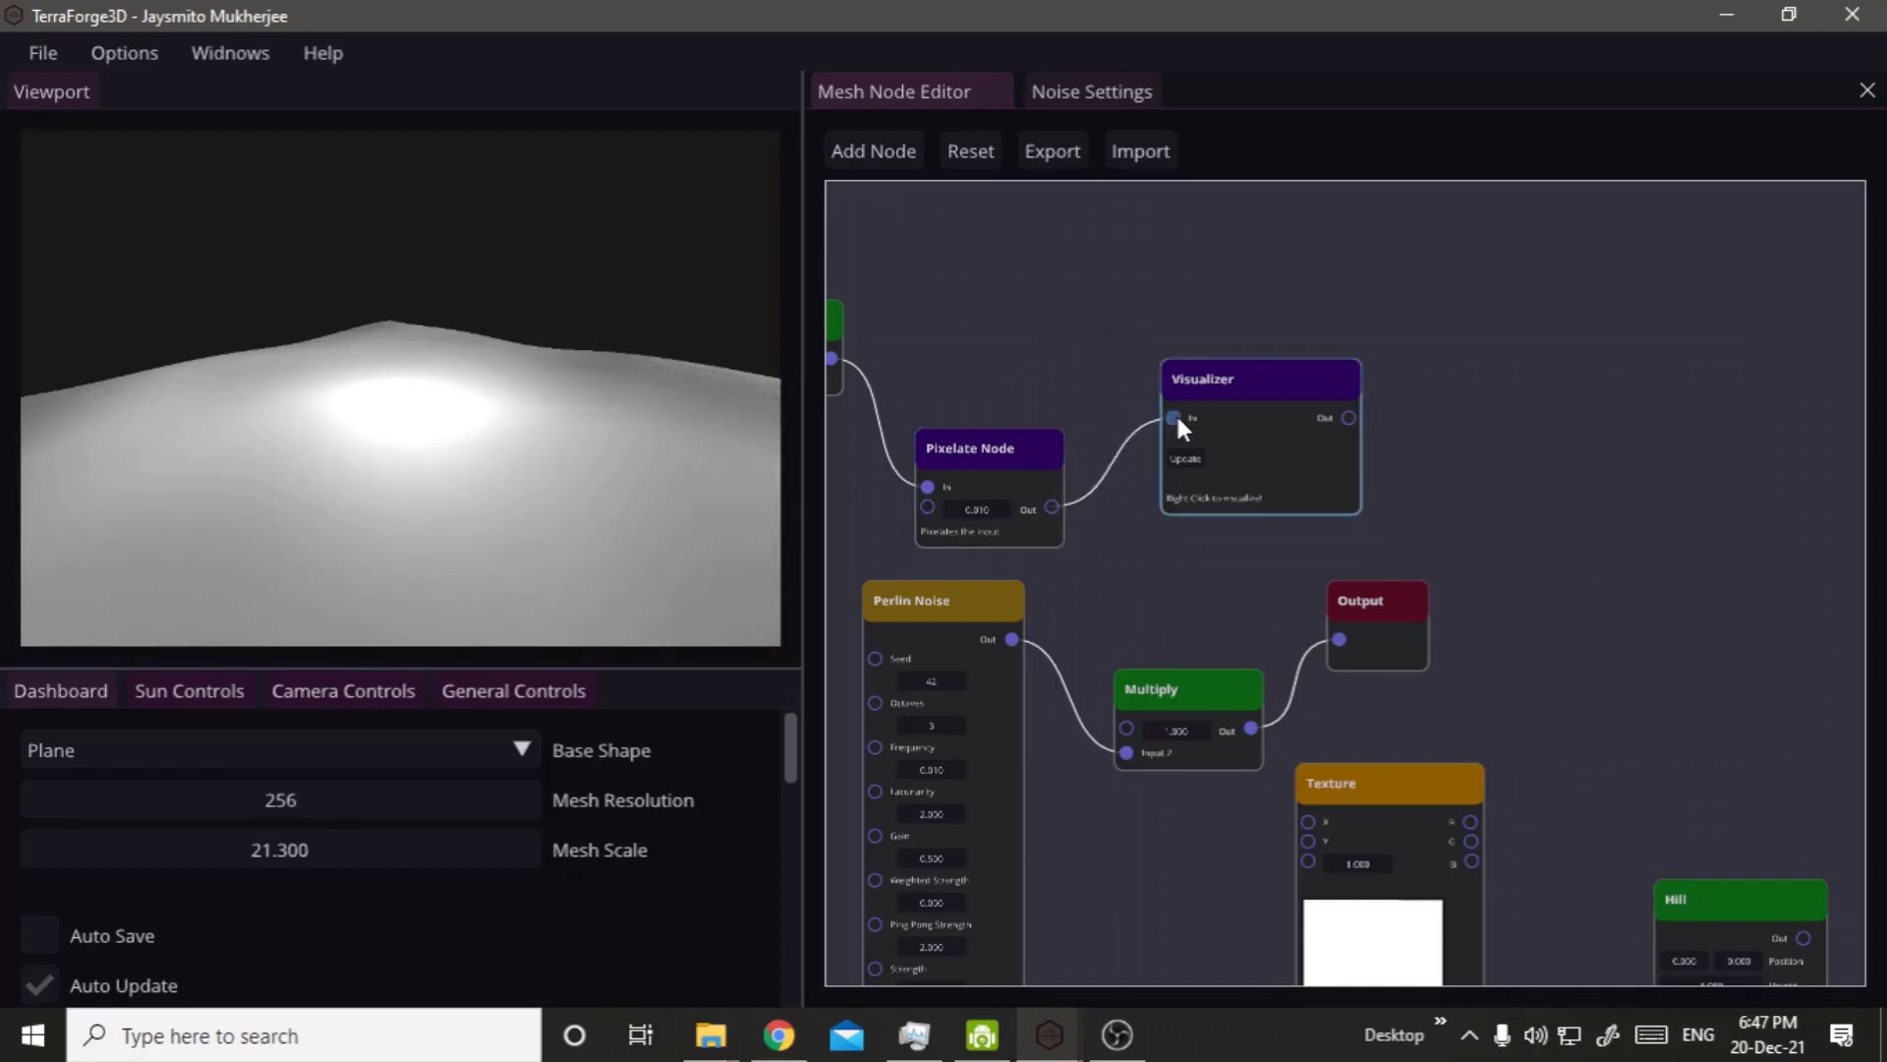
pyautogui.click(980, 464)
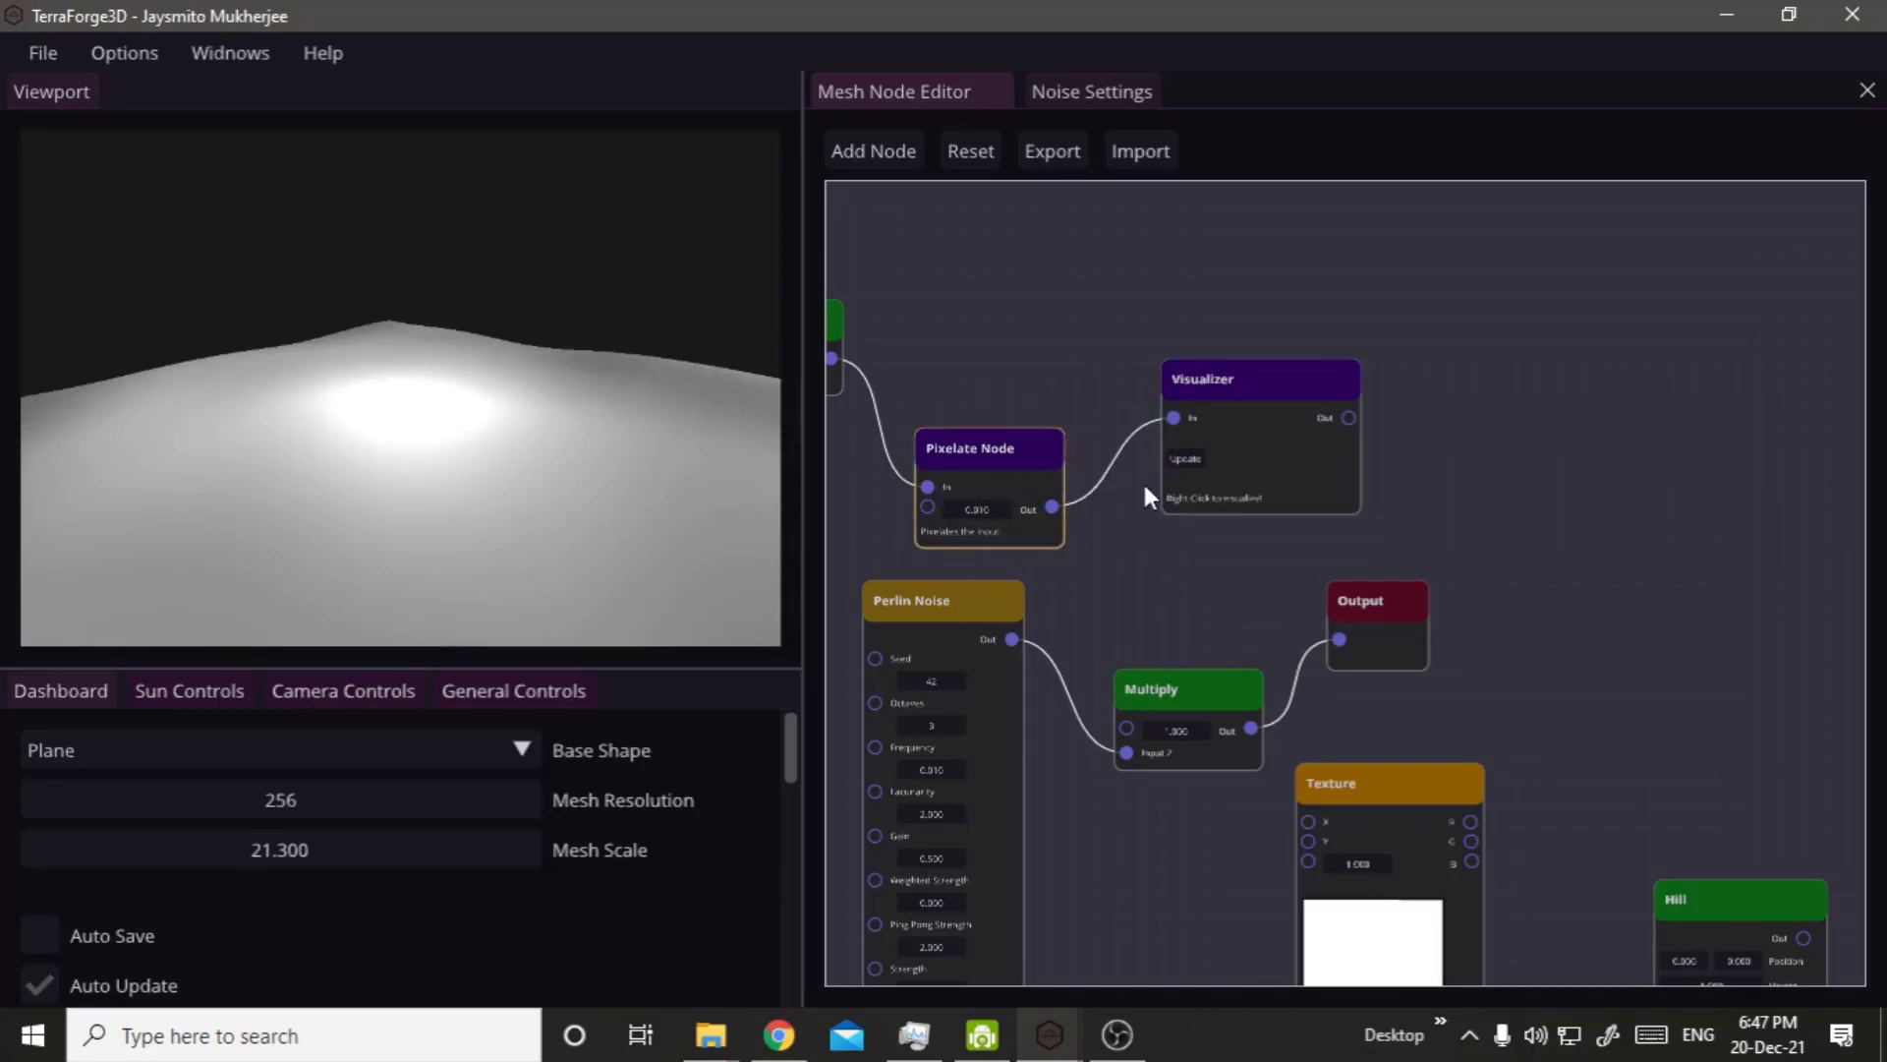
pyautogui.click(1187, 459)
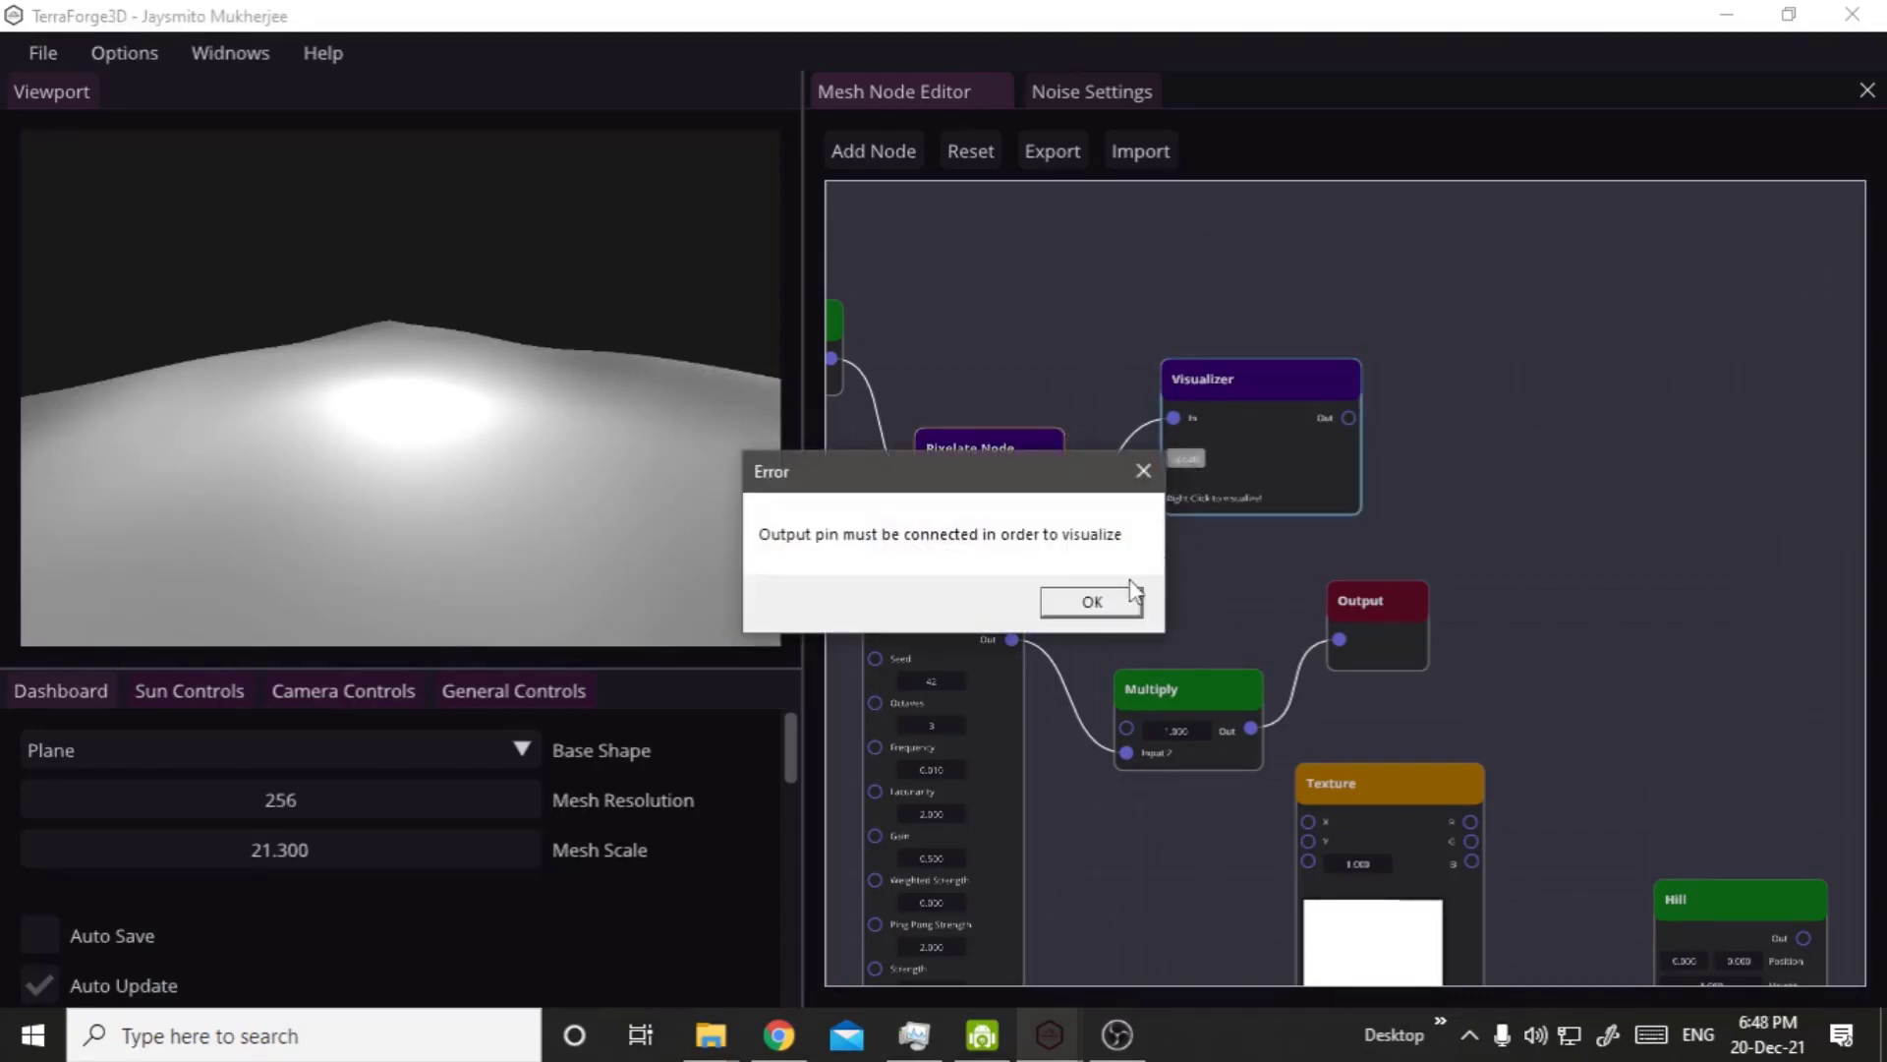
pyautogui.click(1091, 601)
# Connect the Visualizer's Out to the Output node and show the Visualizer's updated image preview.
pyautogui.moveTo(1371, 602); pyautogui.dragTo(1347, 418)
pyautogui.click(1183, 459)
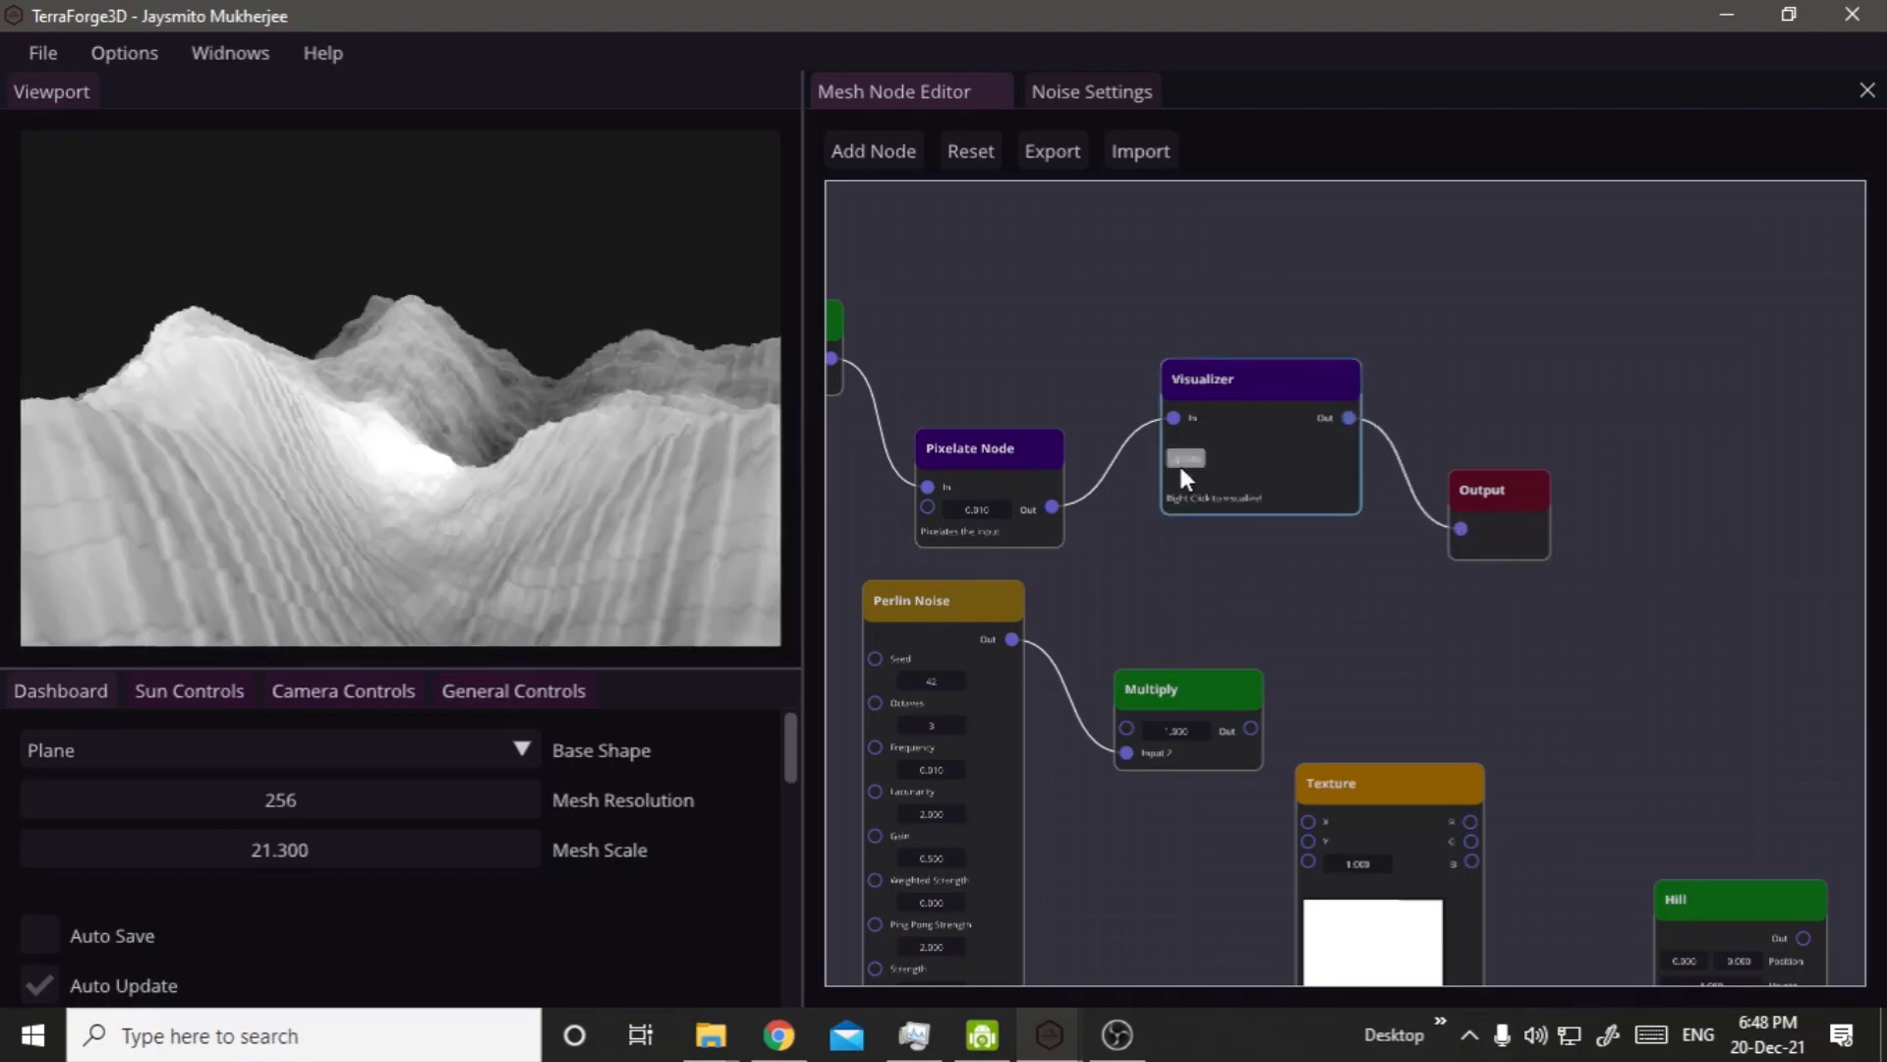
pyautogui.rightClick(1211, 478)
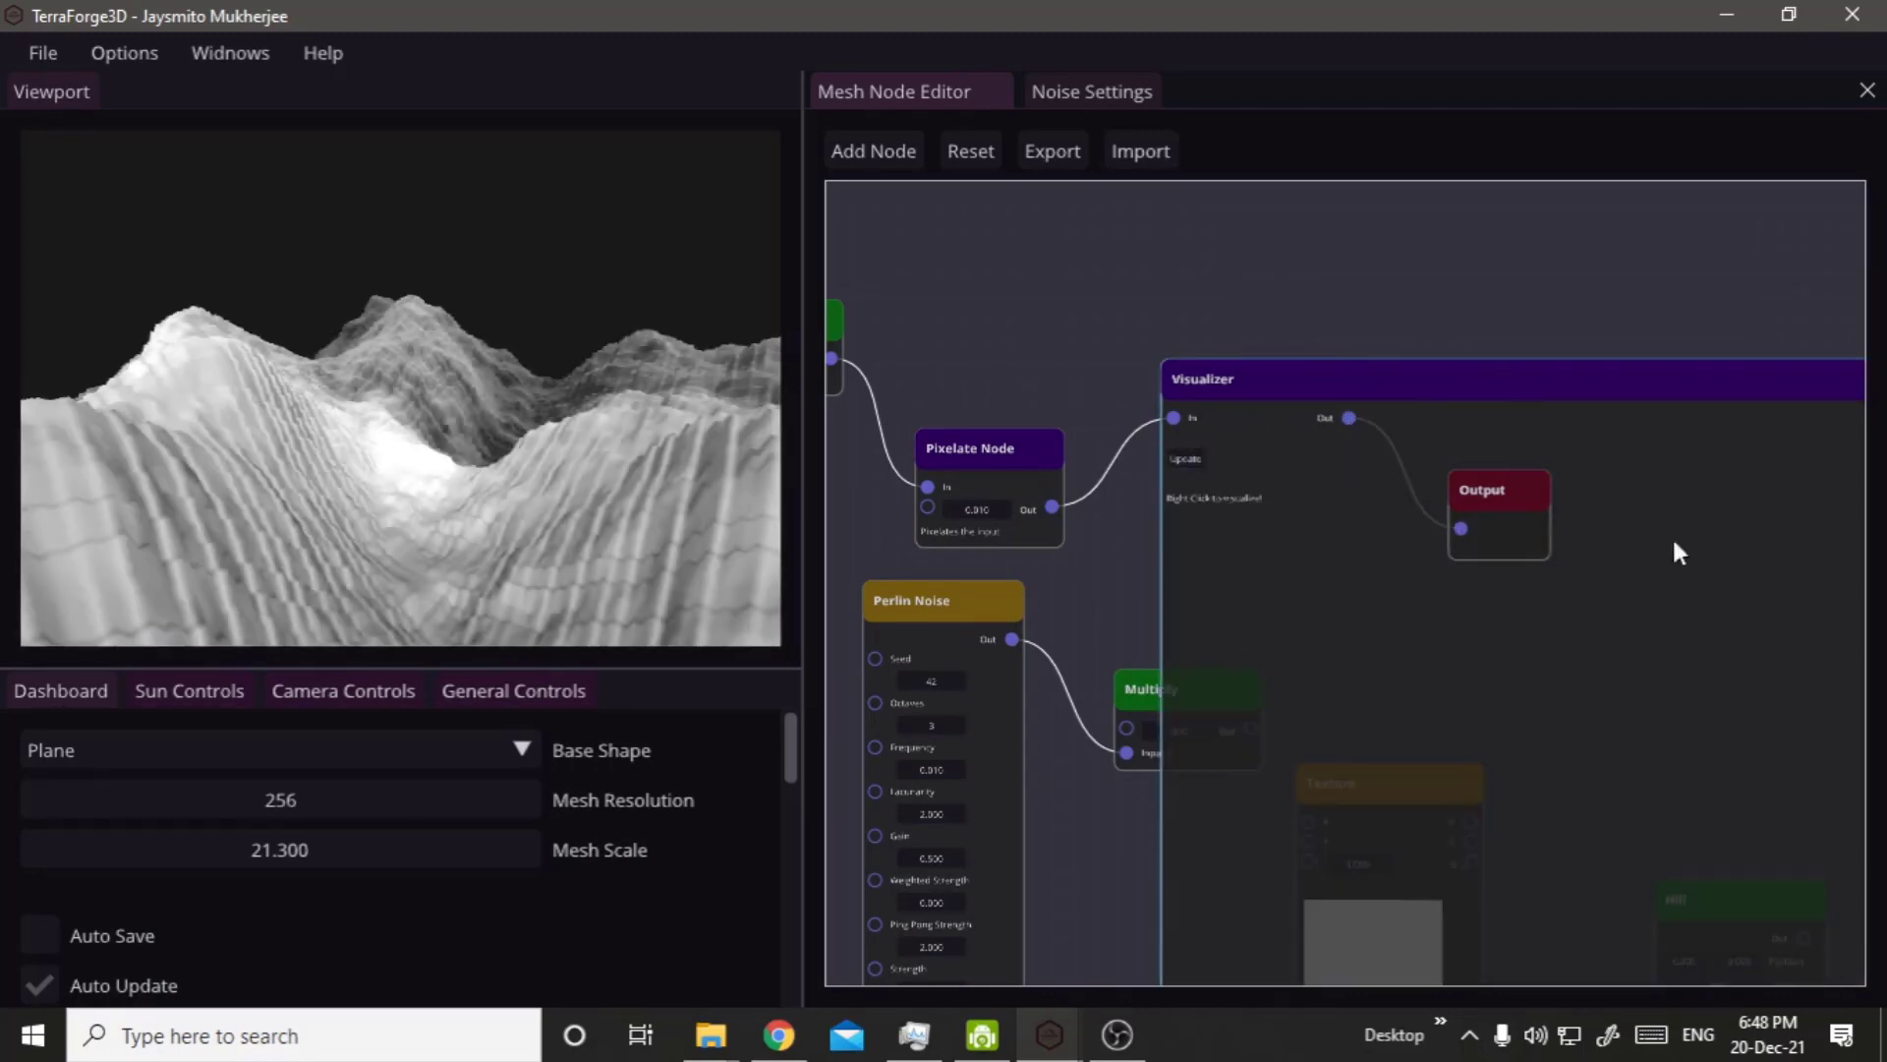
pyautogui.rightClick(1221, 467)
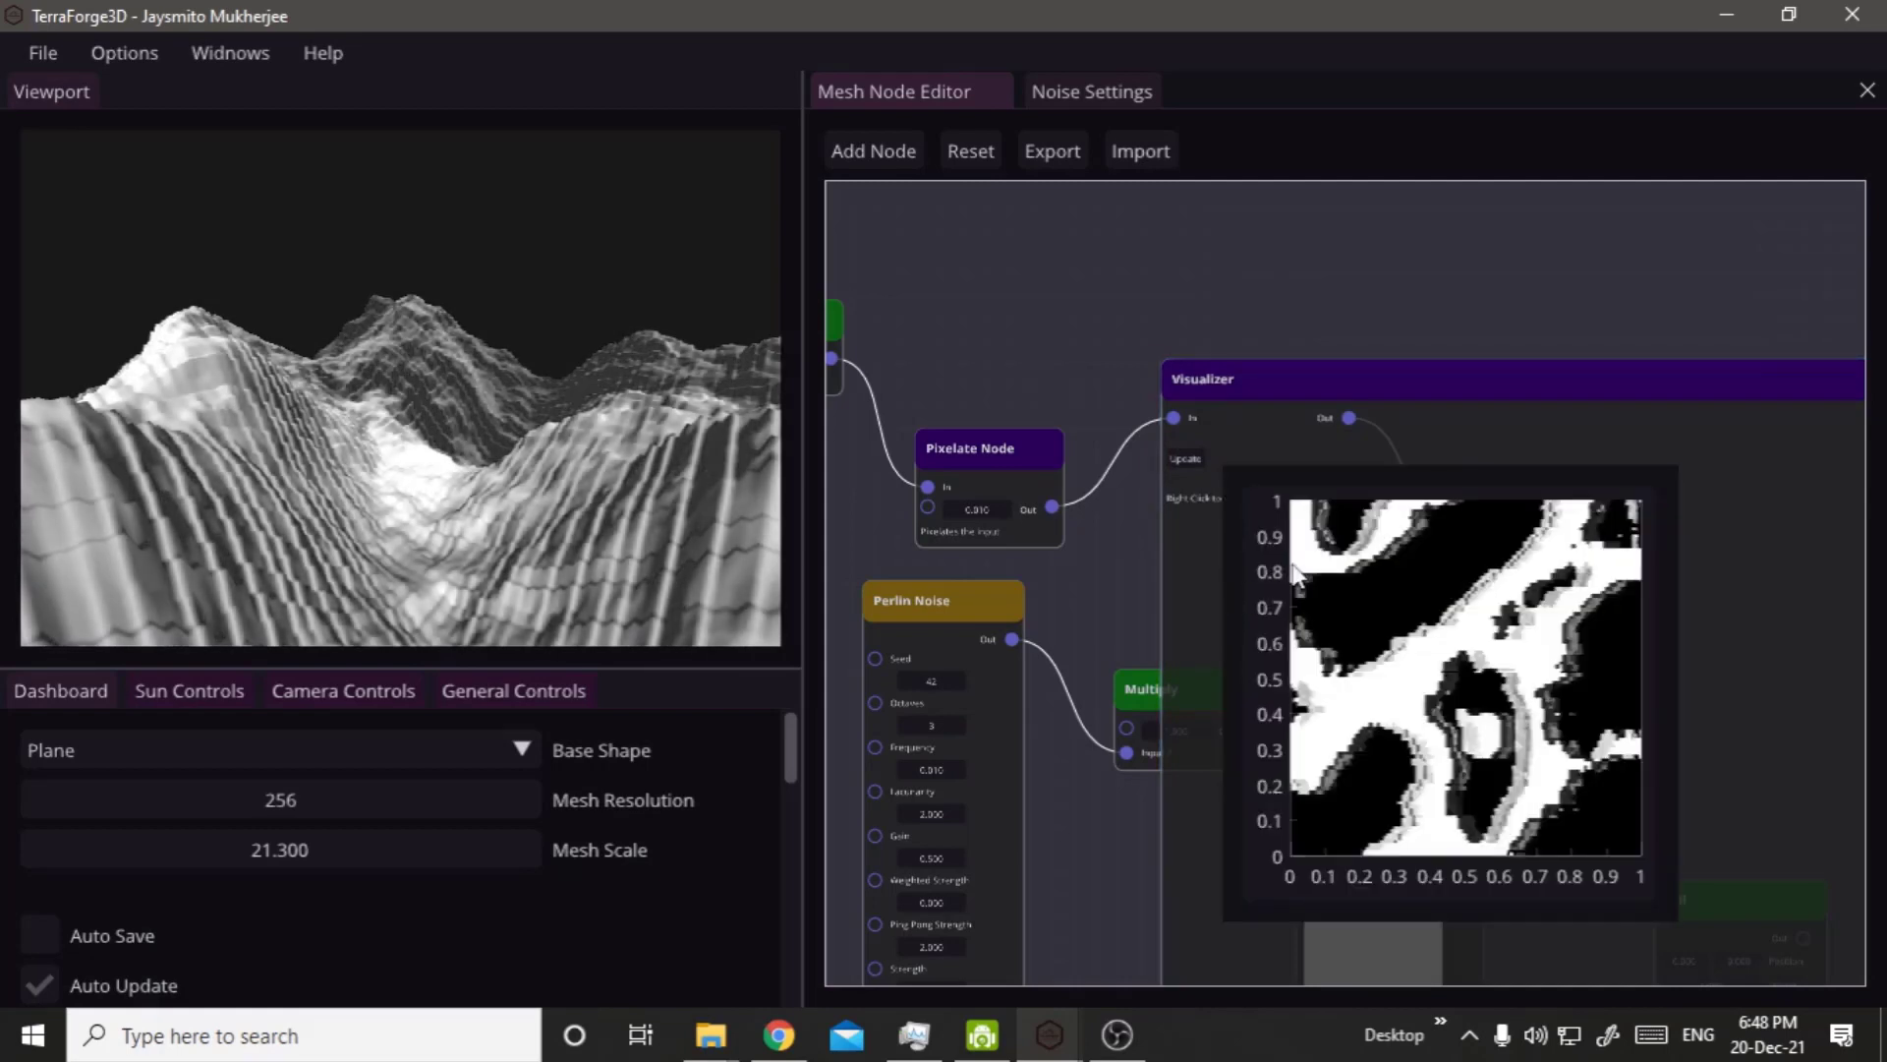
pyautogui.scroll(-2, 1430, 721)
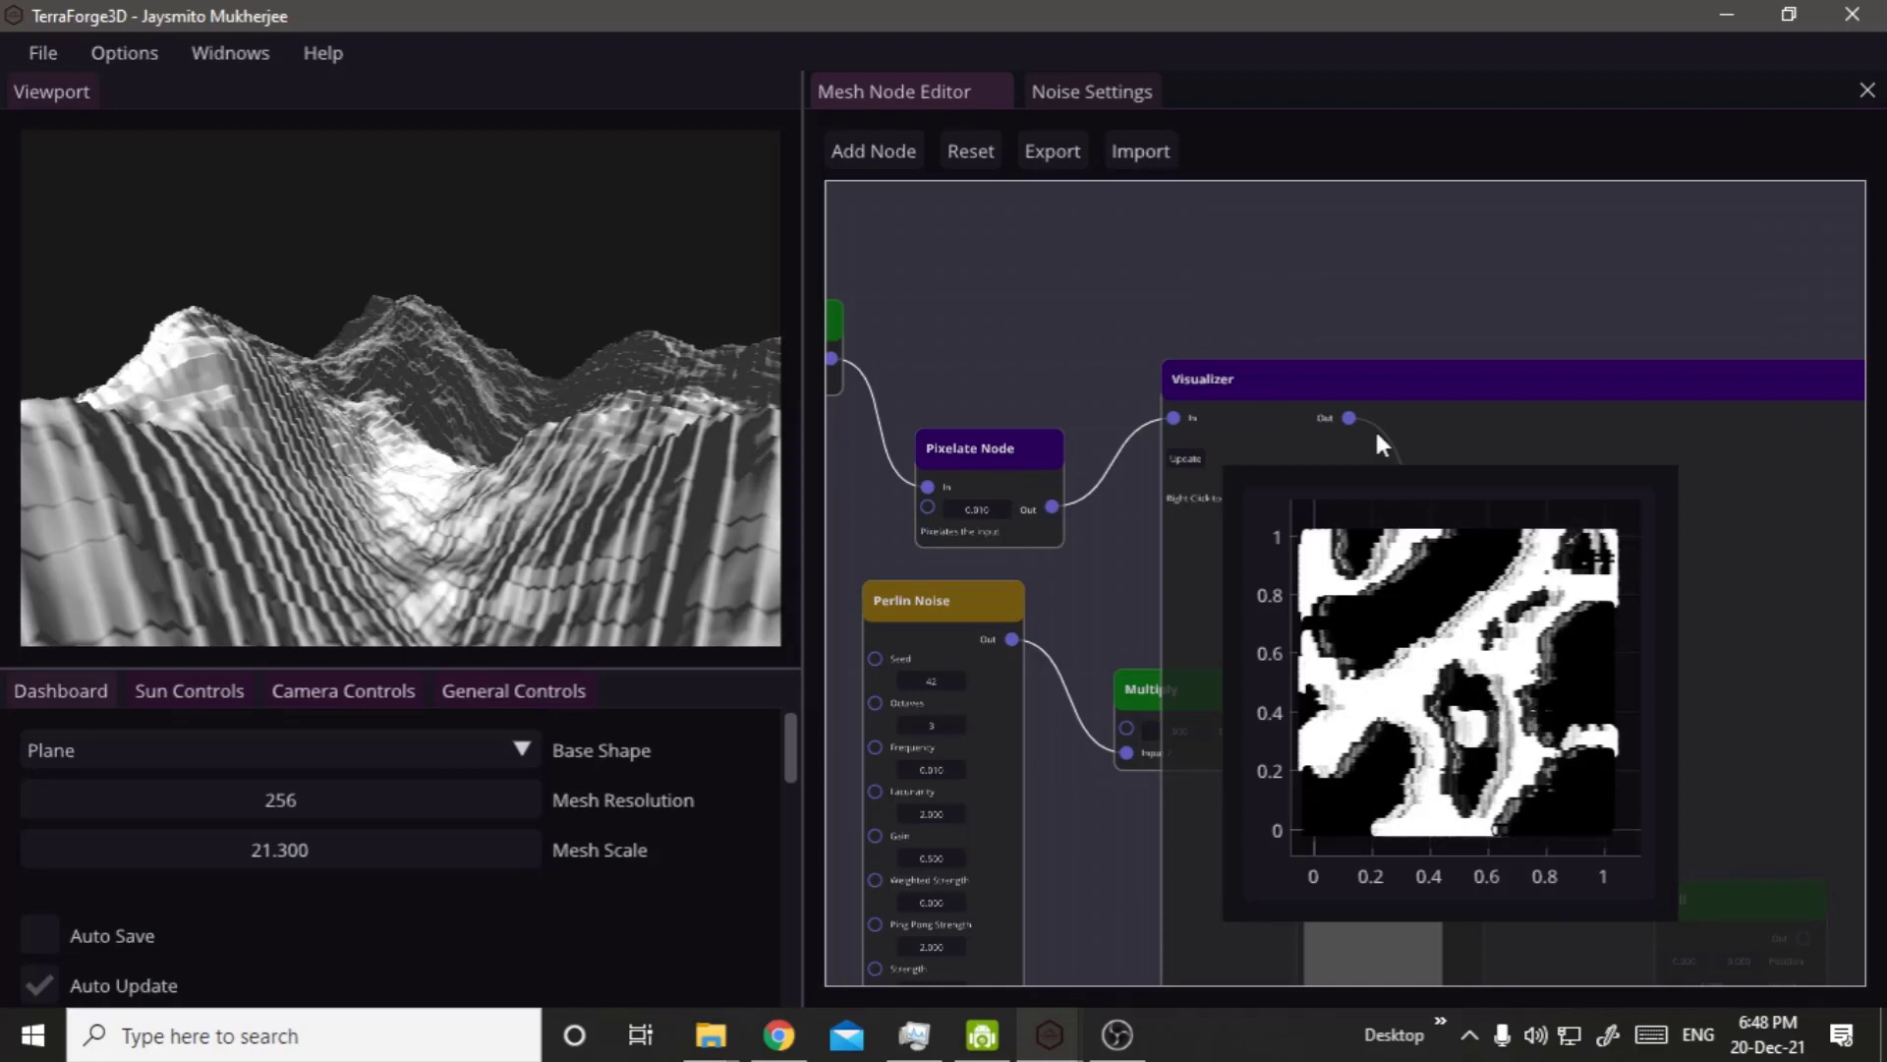
# Close the image preview and delete the Visualizer node.
pyautogui.click(1411, 404)
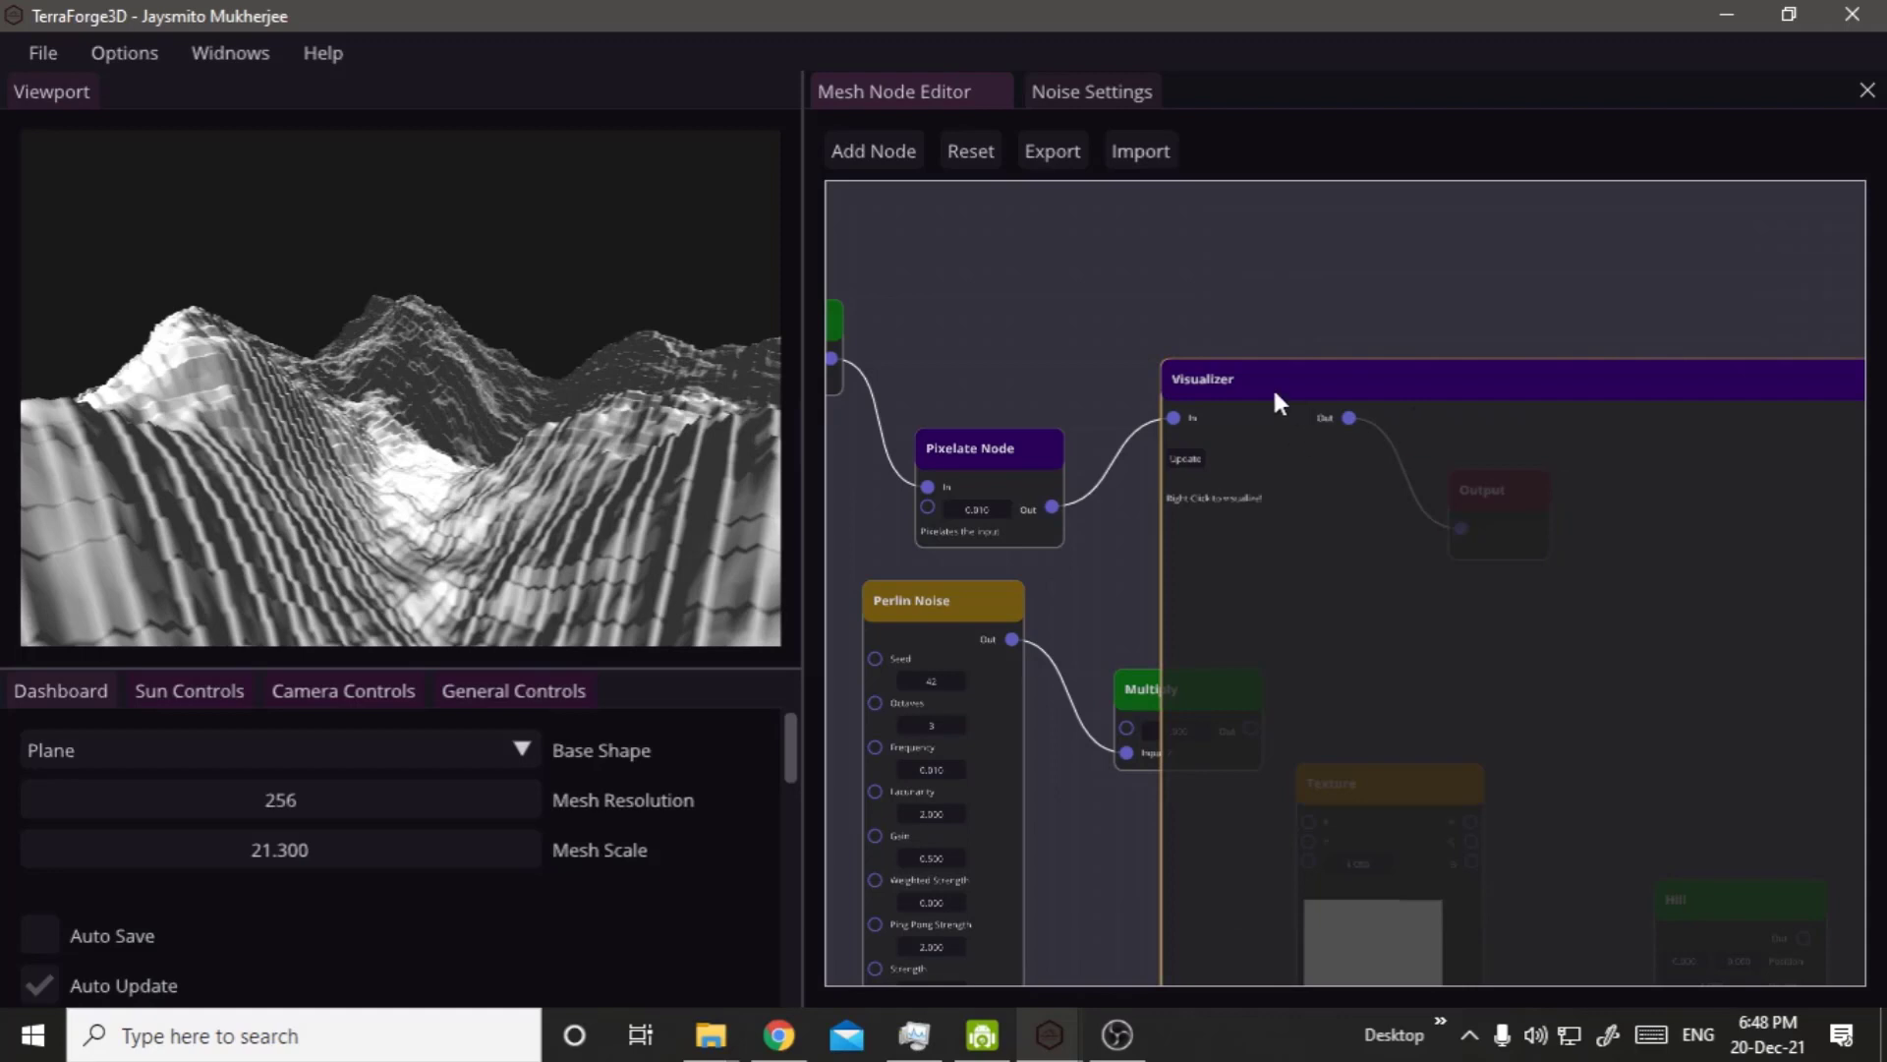
pyautogui.press('Delete')
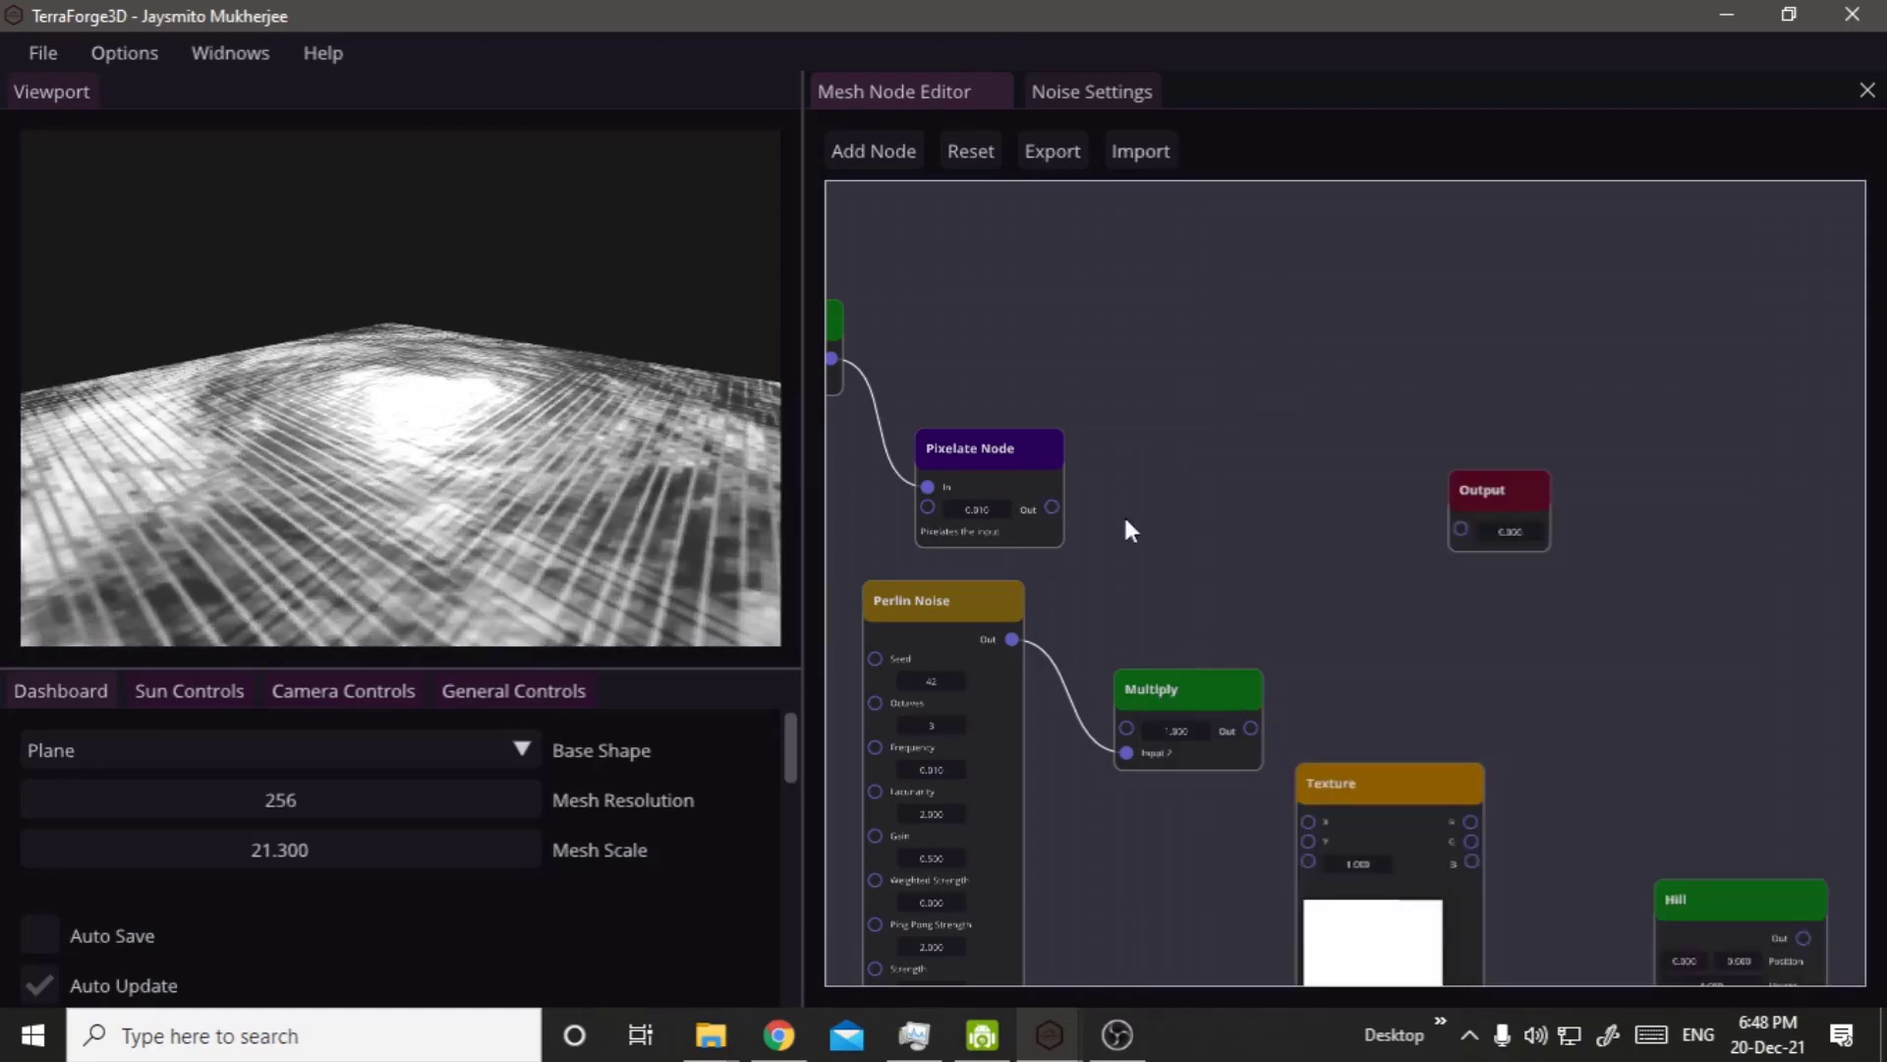
# Bring the Custom Math Function node up to the empty area above the Pixelate Node and place the Output node beside it.
pyautogui.scroll(-3, 1124, 527)
pyautogui.moveTo(1290, 631); pyautogui.dragTo(1112, 299, button='right')
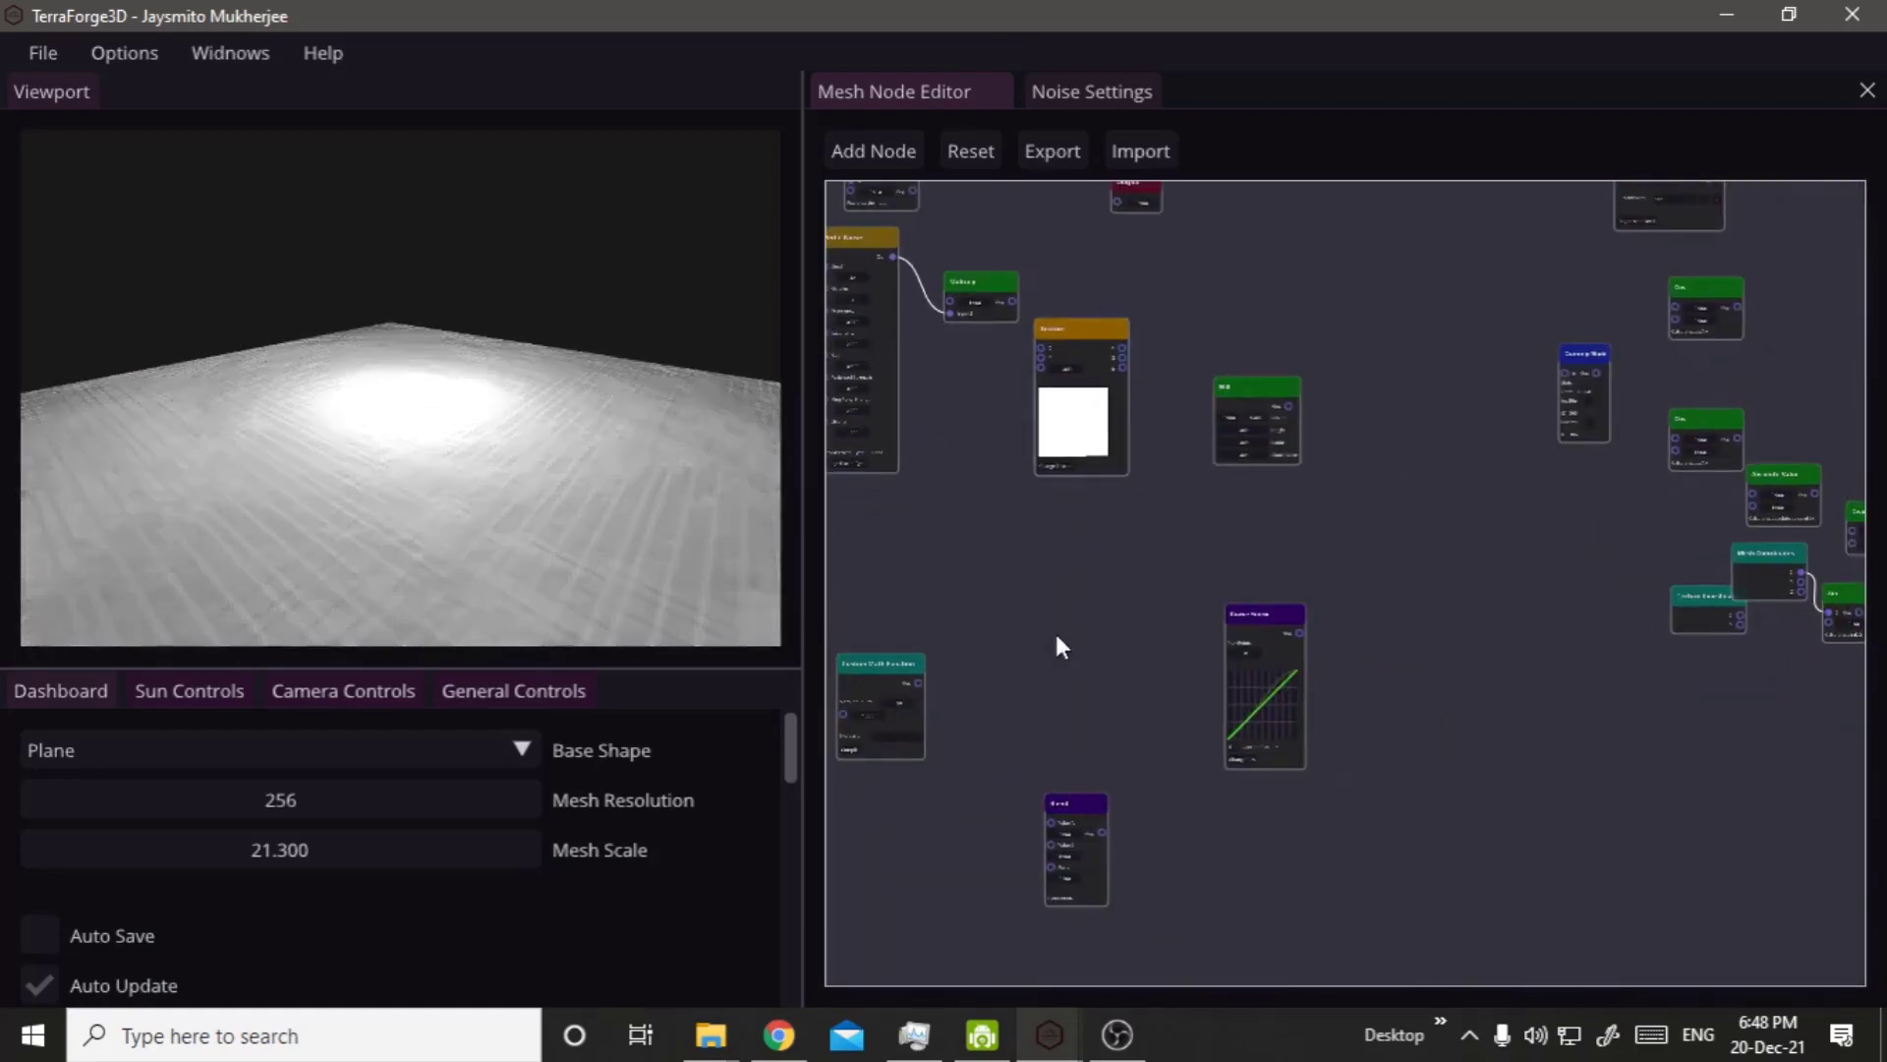
pyautogui.moveTo(1054, 631); pyautogui.dragTo(1199, 700, button='right')
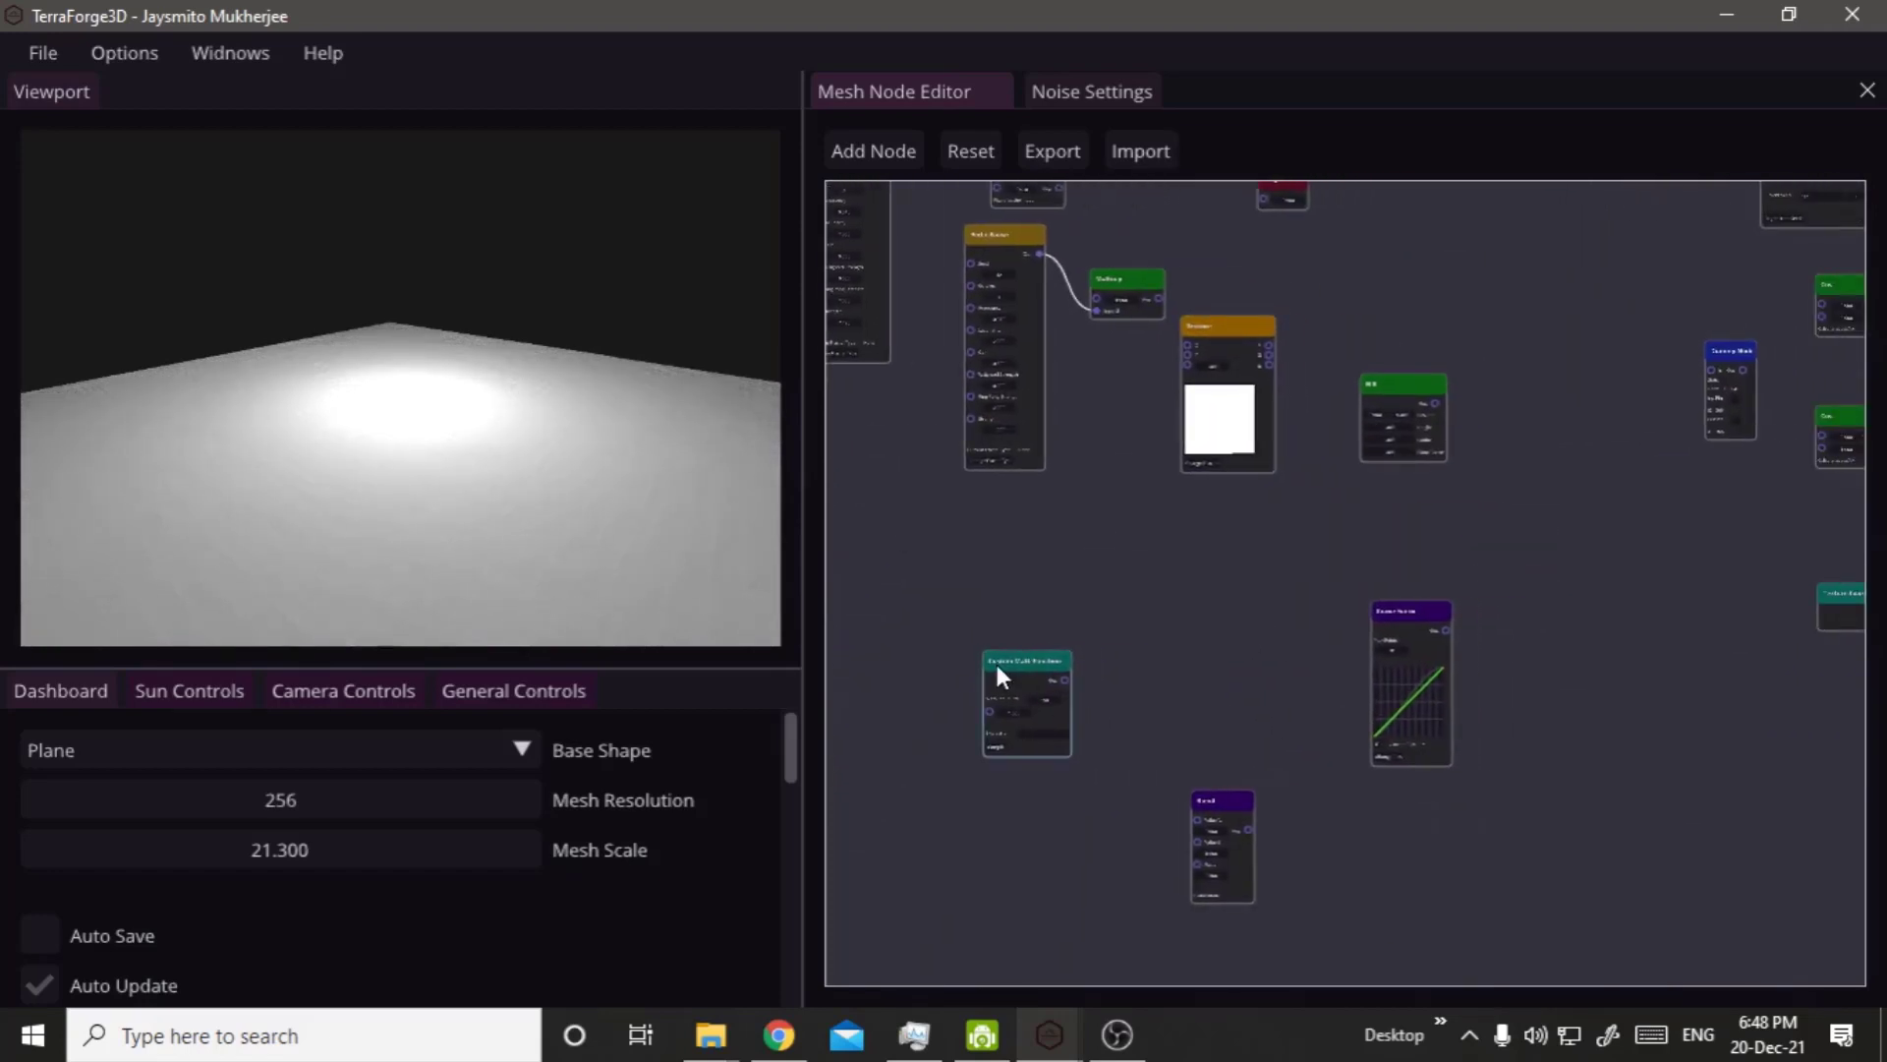
pyautogui.moveTo(997, 664); pyautogui.dragTo(1311, 253)
pyautogui.scroll(5, 1347, 274)
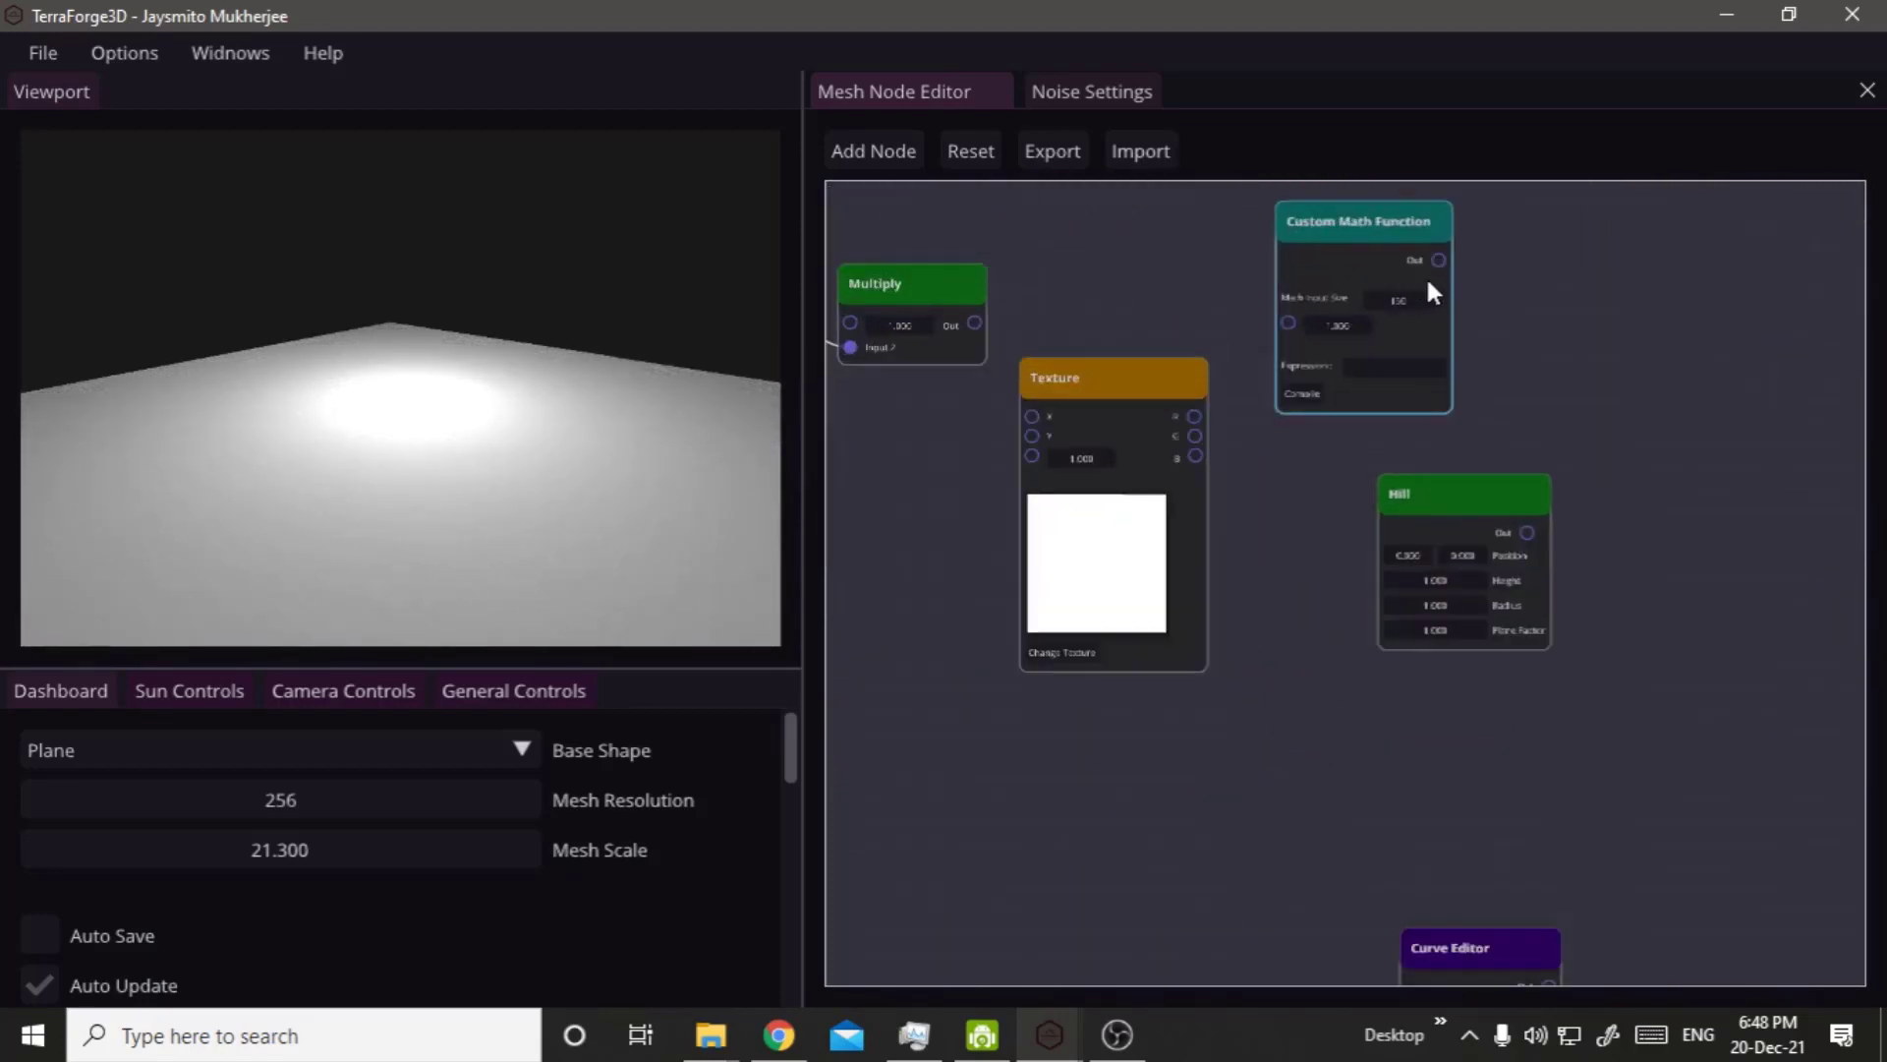
pyautogui.moveTo(1425, 275); pyautogui.dragTo(1563, 765, button='right')
pyautogui.moveTo(1425, 696); pyautogui.dragTo(904, 211)
pyautogui.moveTo(1095, 480); pyautogui.dragTo(1295, 533, button='right')
pyautogui.moveTo(1196, 368); pyautogui.dragTo(1253, 851)
pyautogui.moveTo(1475, 789); pyautogui.dragTo(1320, 881, button='right')
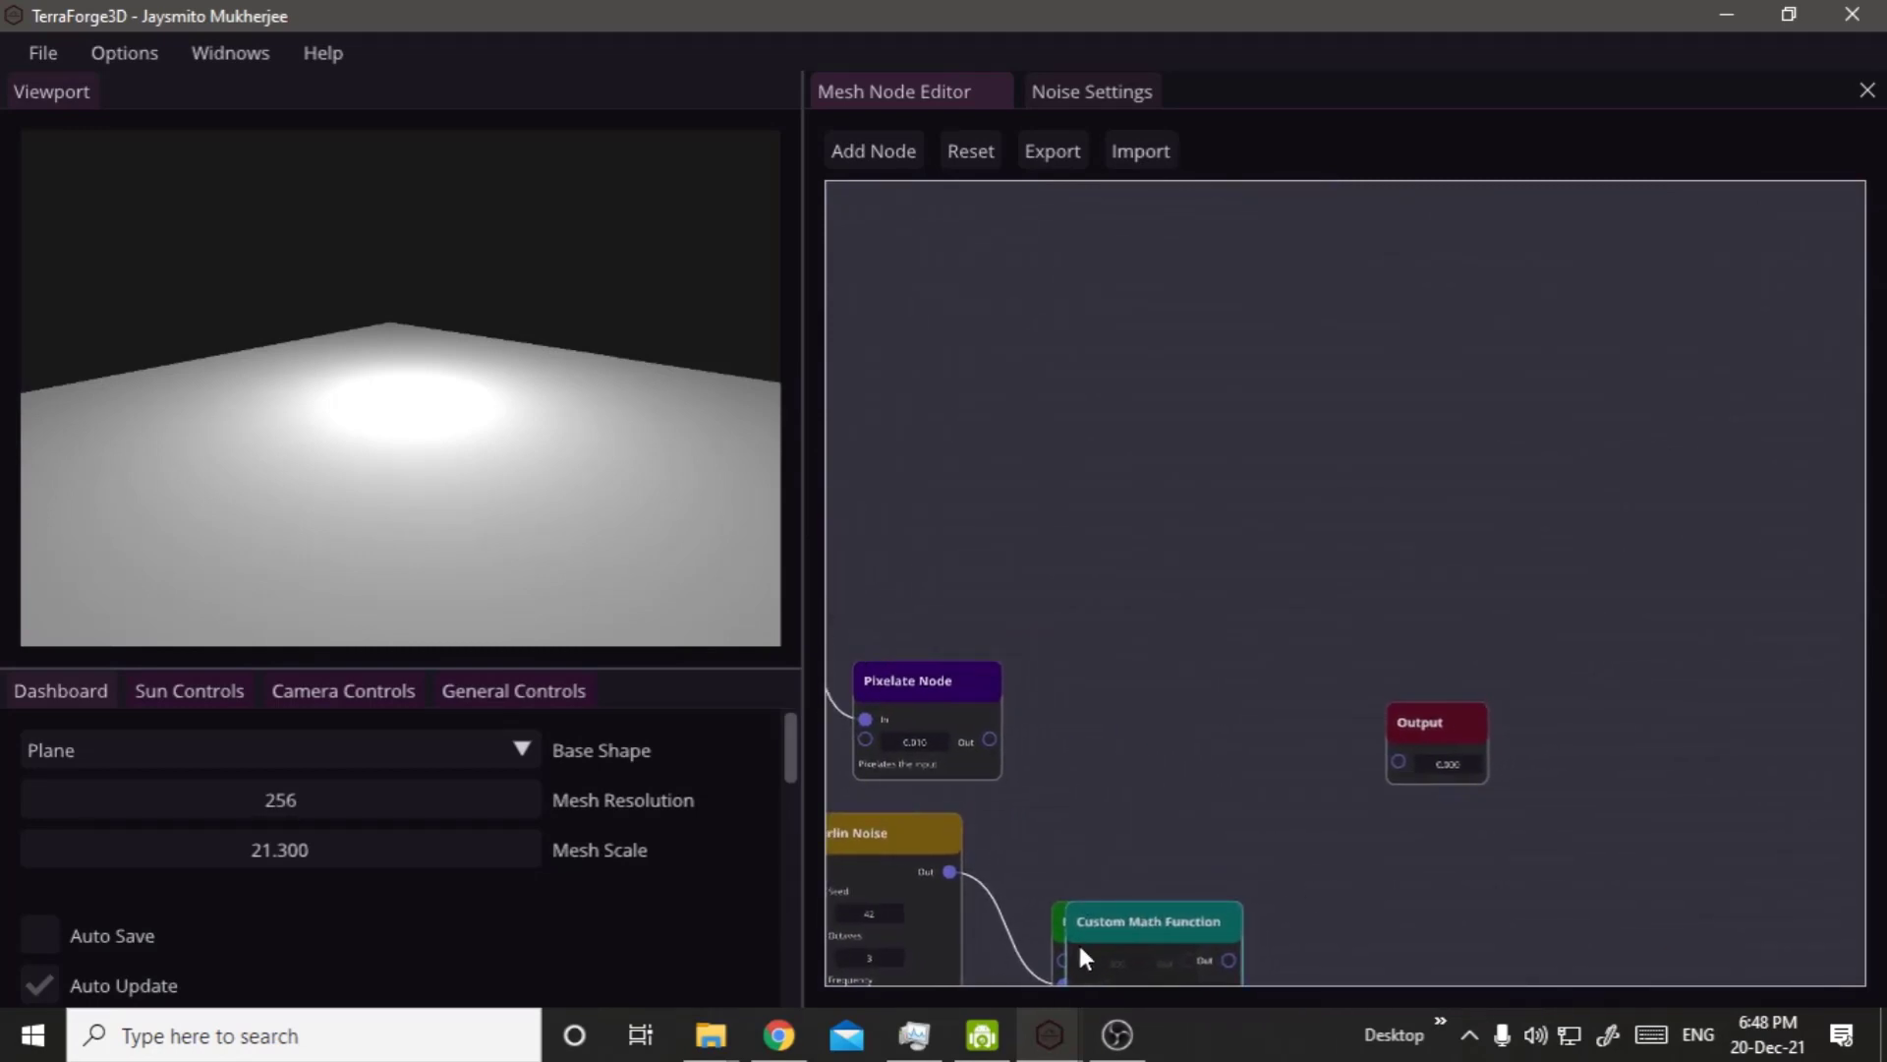
pyautogui.moveTo(1078, 941); pyautogui.dragTo(1164, 286)
pyautogui.moveTo(1462, 717); pyautogui.dragTo(1483, 429)
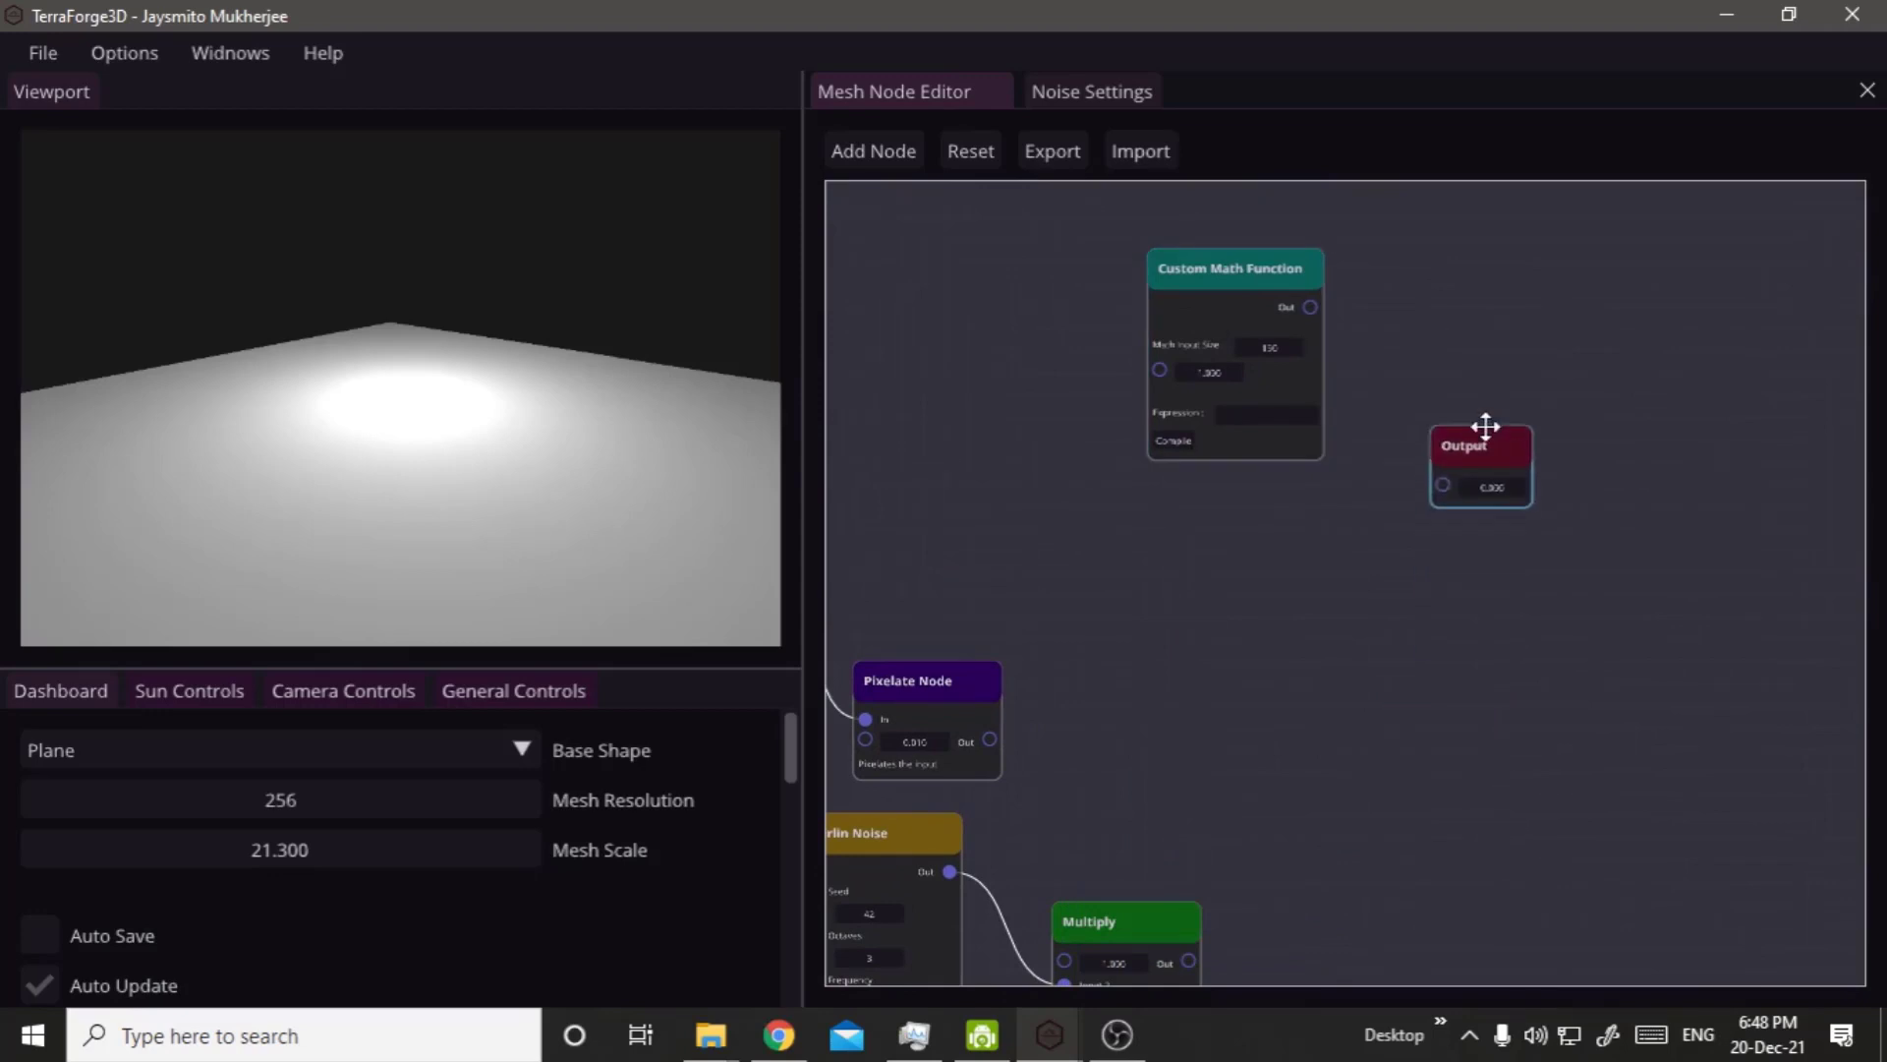
pyautogui.moveTo(1361, 628); pyautogui.dragTo(1099, 1003, button='right')
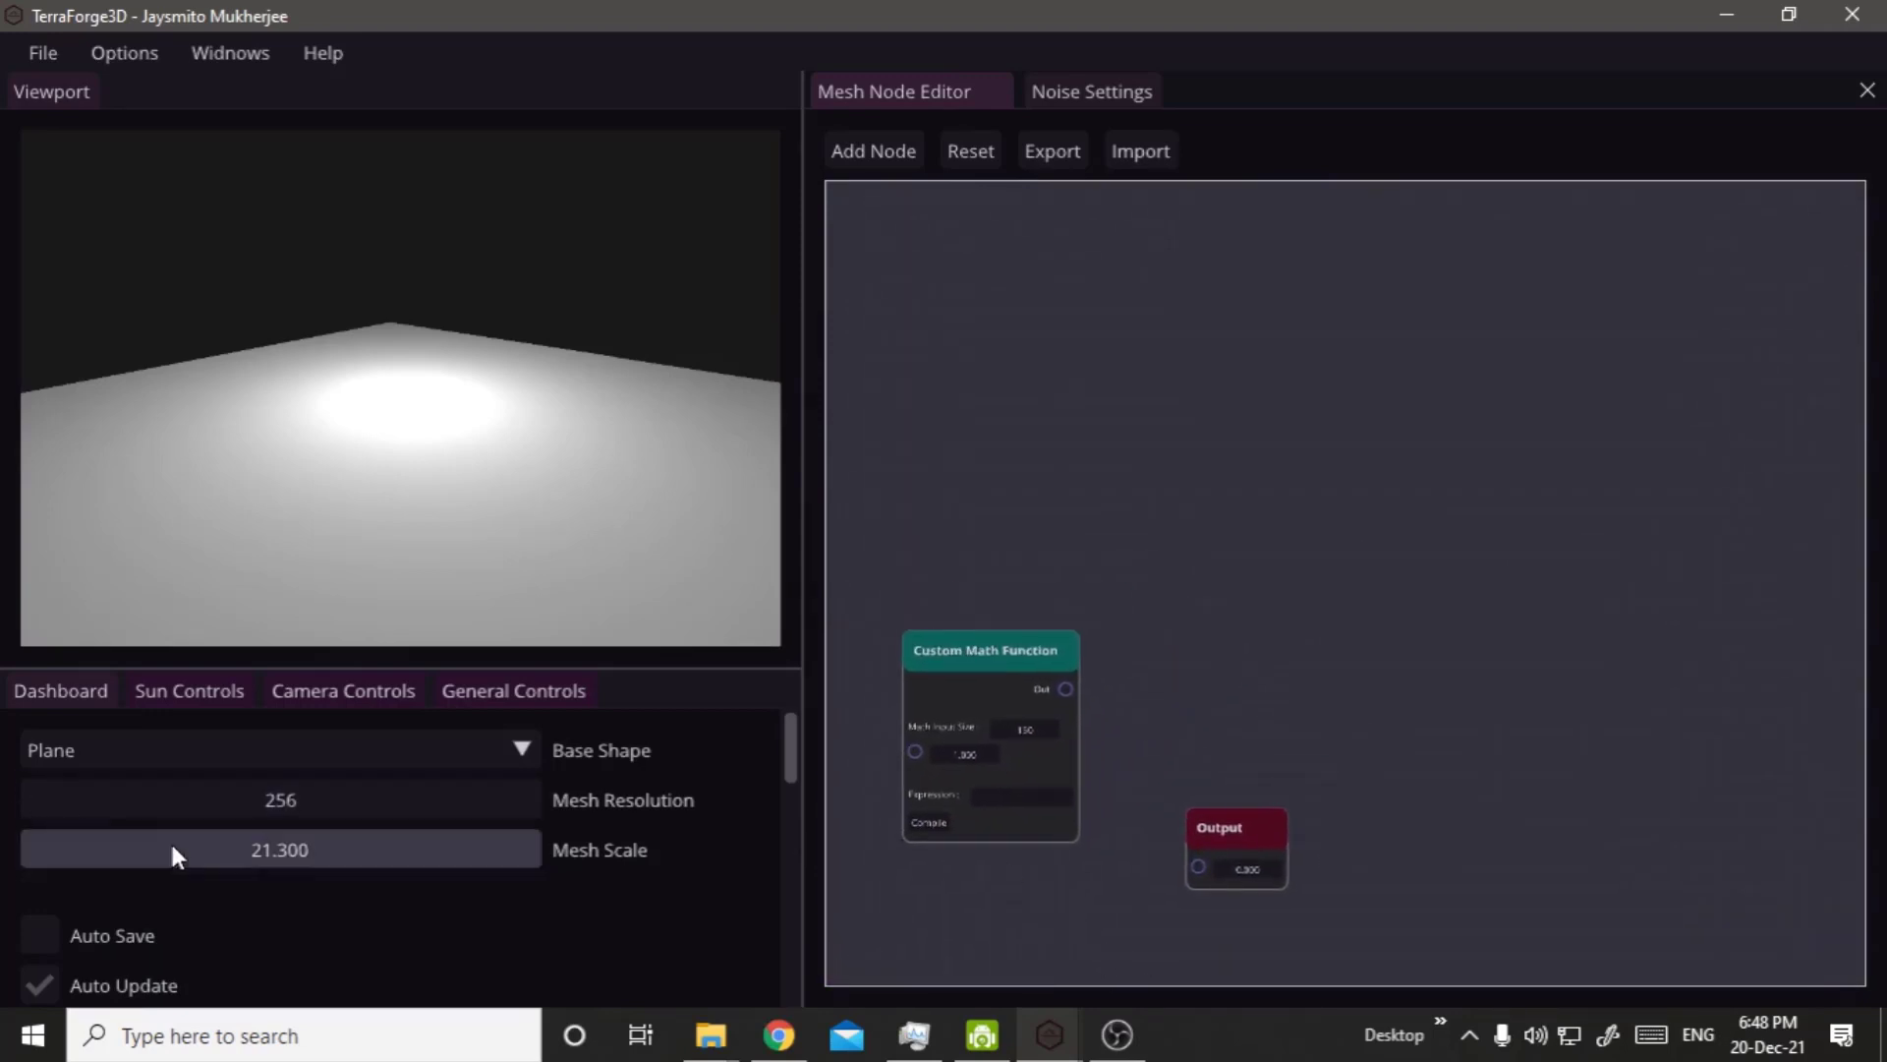
# Set the Mesh Scale to 1 and frame the plane close up in the viewport.
pyautogui.doubleClick(199, 841)
pyautogui.write('1')
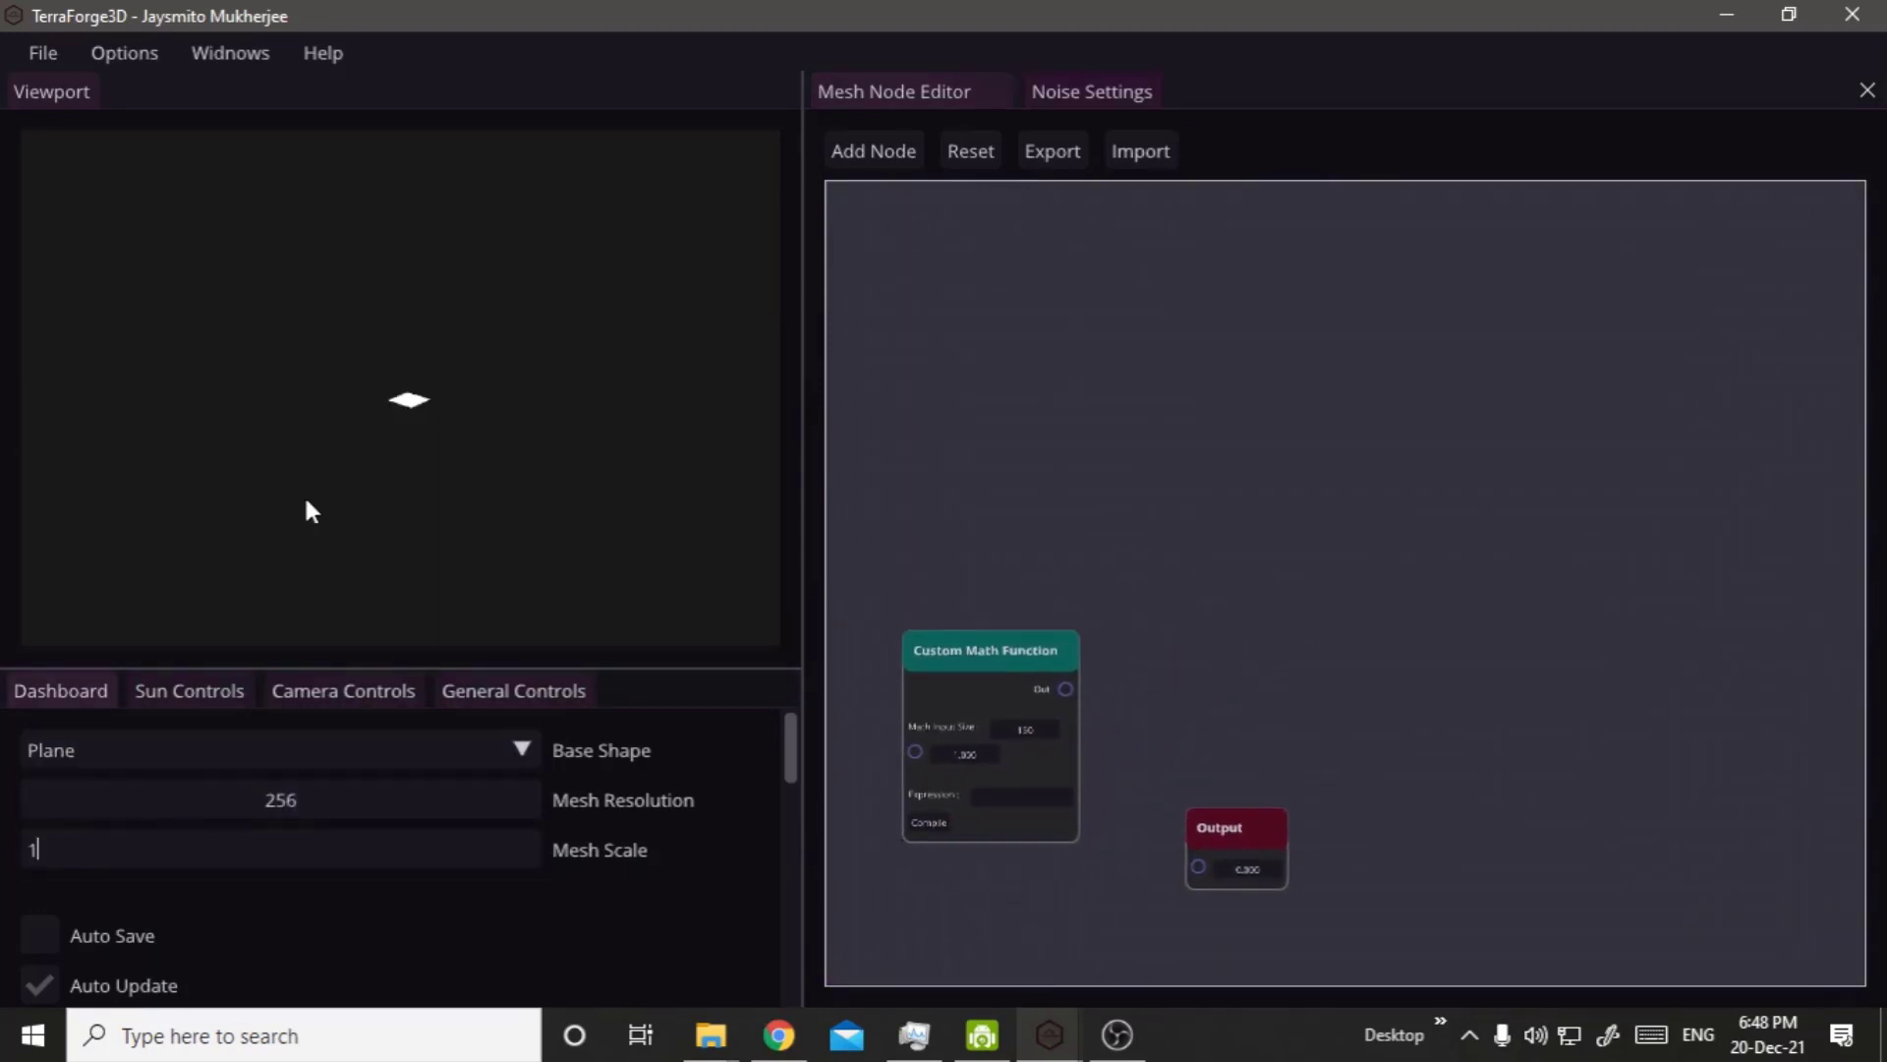
pyautogui.click(402, 406)
pyautogui.scroll(1, 399, 397)
pyautogui.scroll(10, 398, 397)
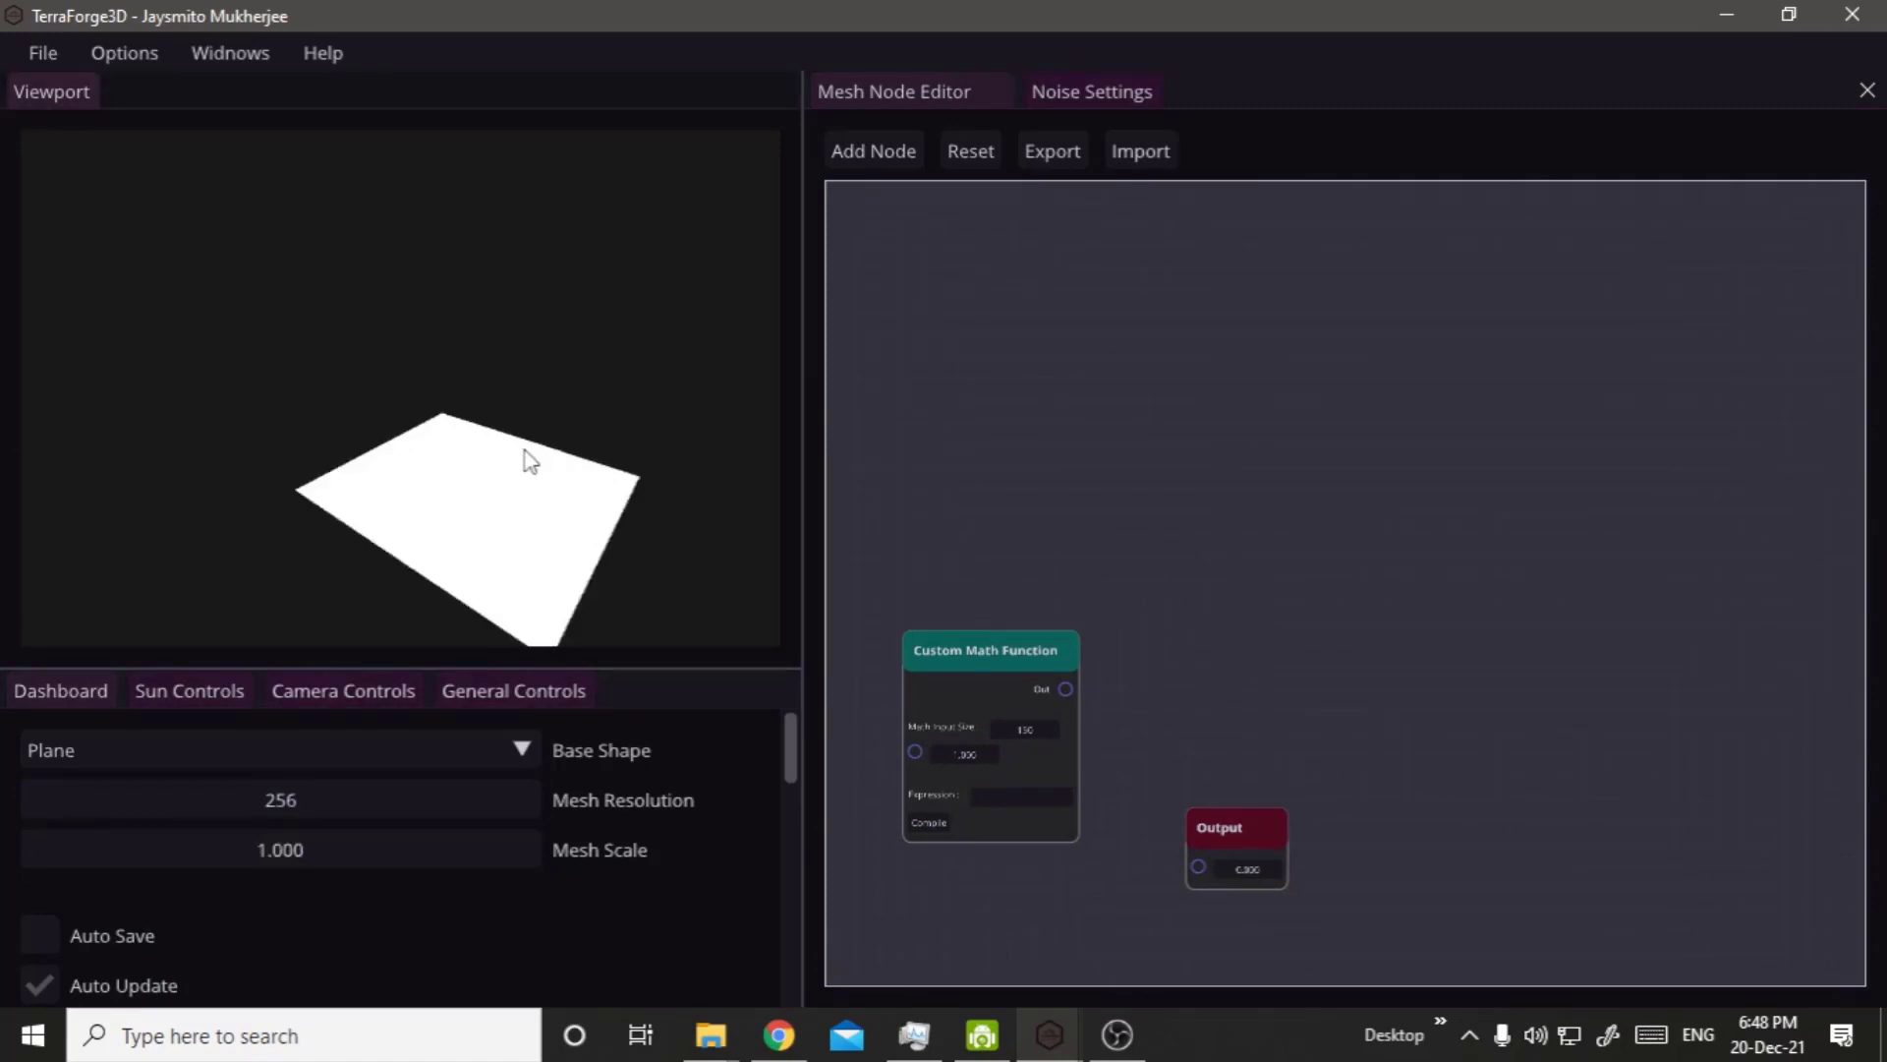
pyautogui.moveTo(533, 489); pyautogui.dragTo(440, 466, button='middle')
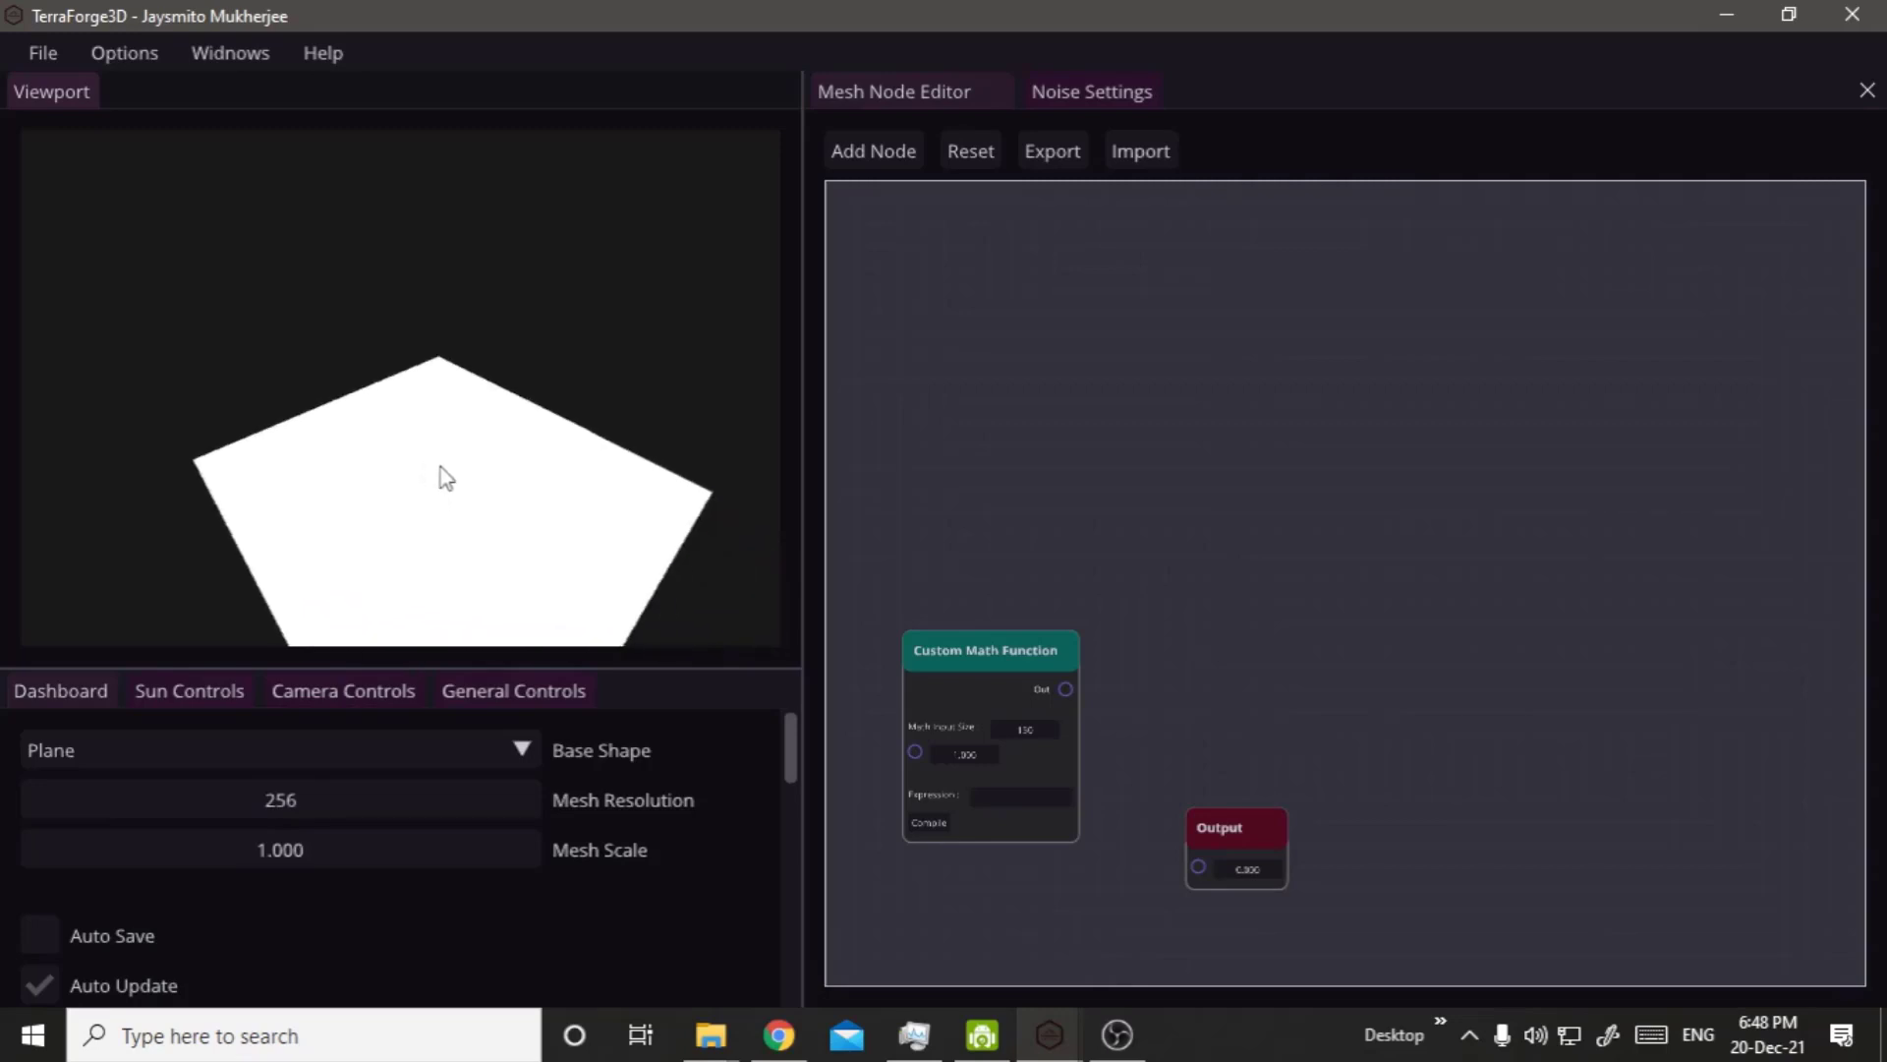
# Set the second Sun Position value to -1.6.
pyautogui.click(226, 691)
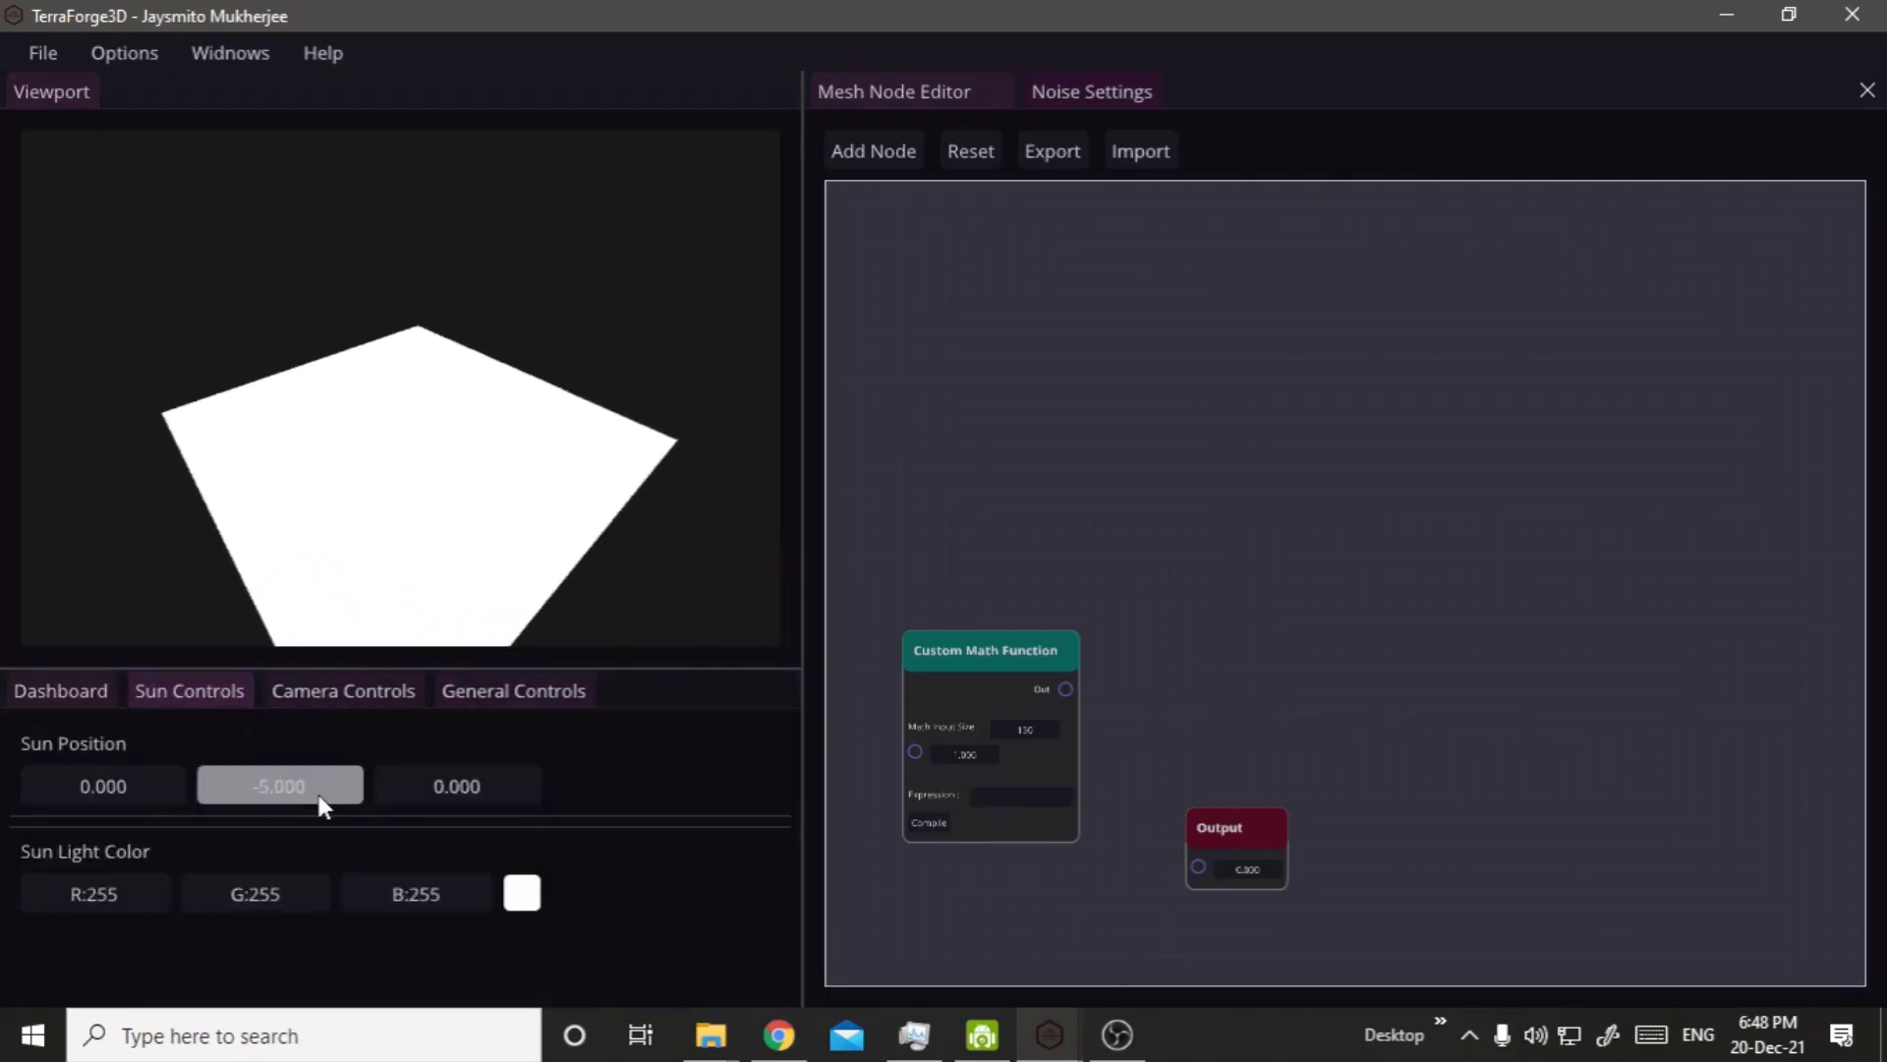
pyautogui.moveTo(363, 802); pyautogui.dragTo(368, 783)
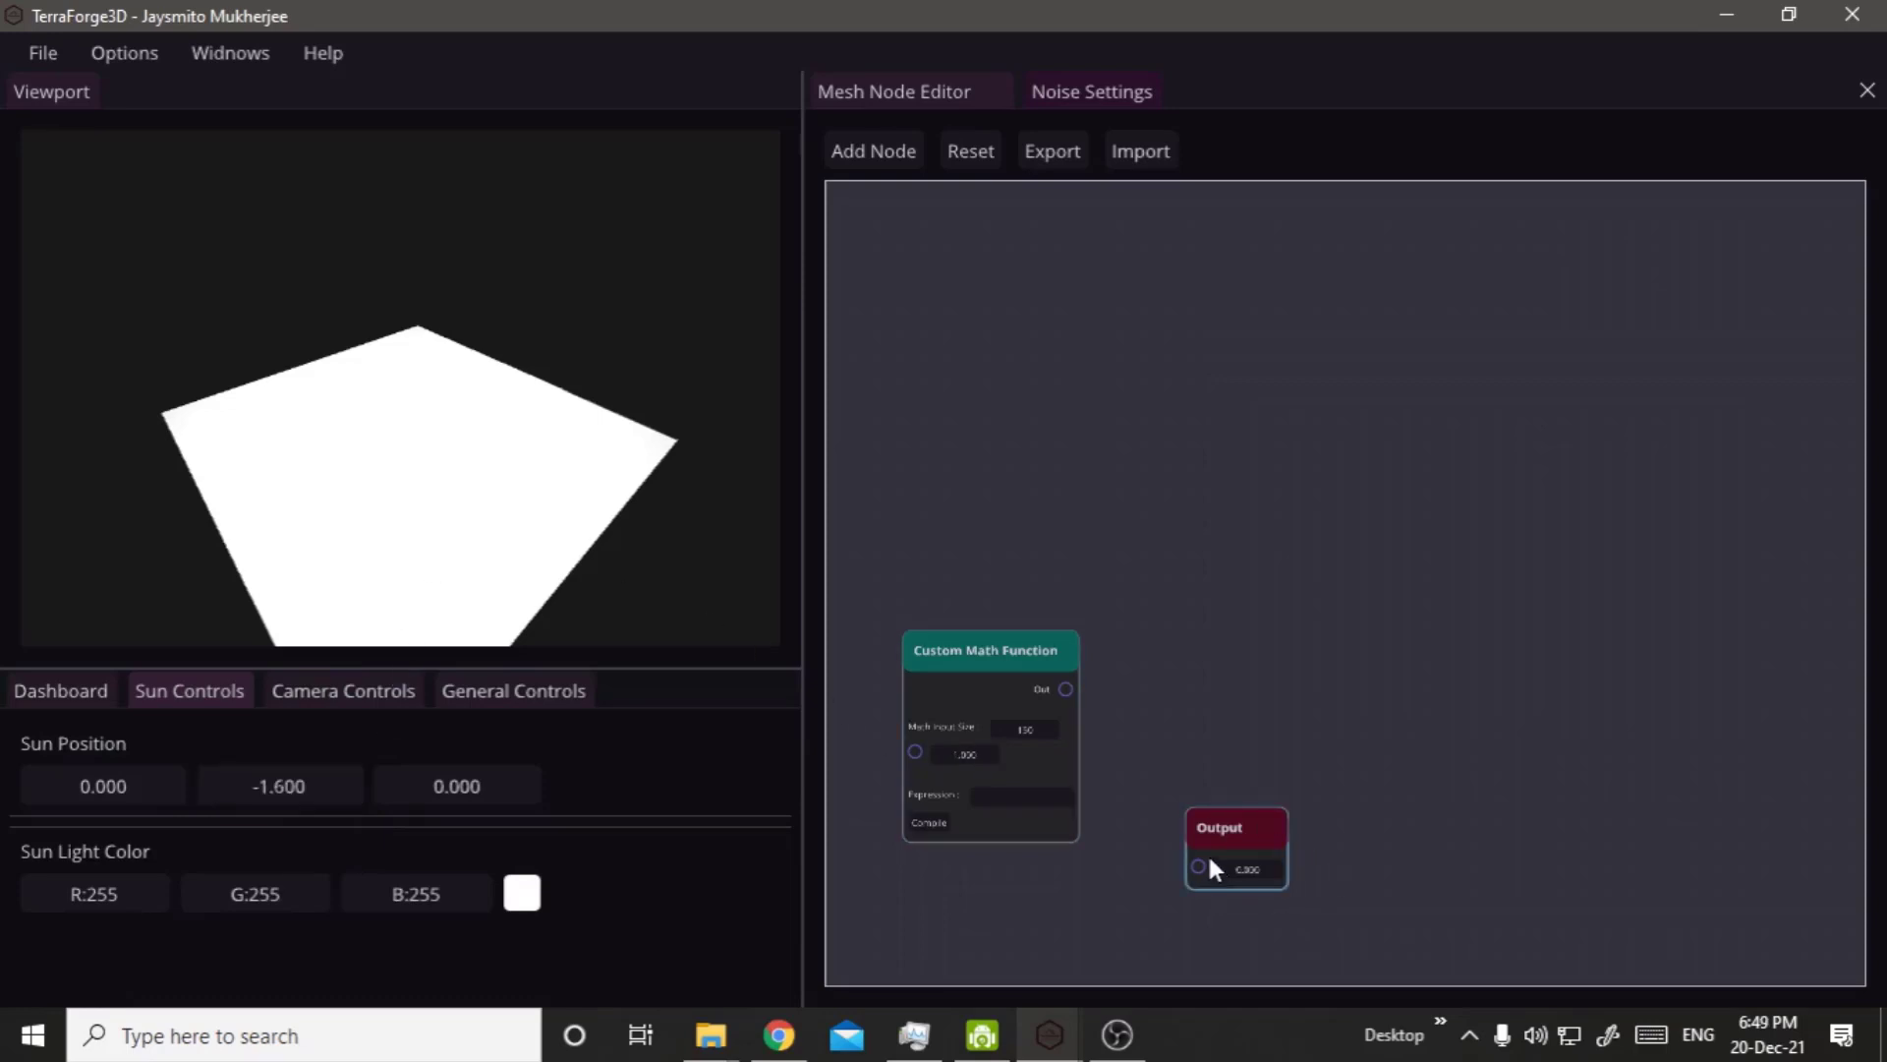
# Move the Output node level with the Custom Math Function node and open that function's Expression for editing.
pyautogui.moveTo(1229, 831); pyautogui.dragTo(1262, 675)
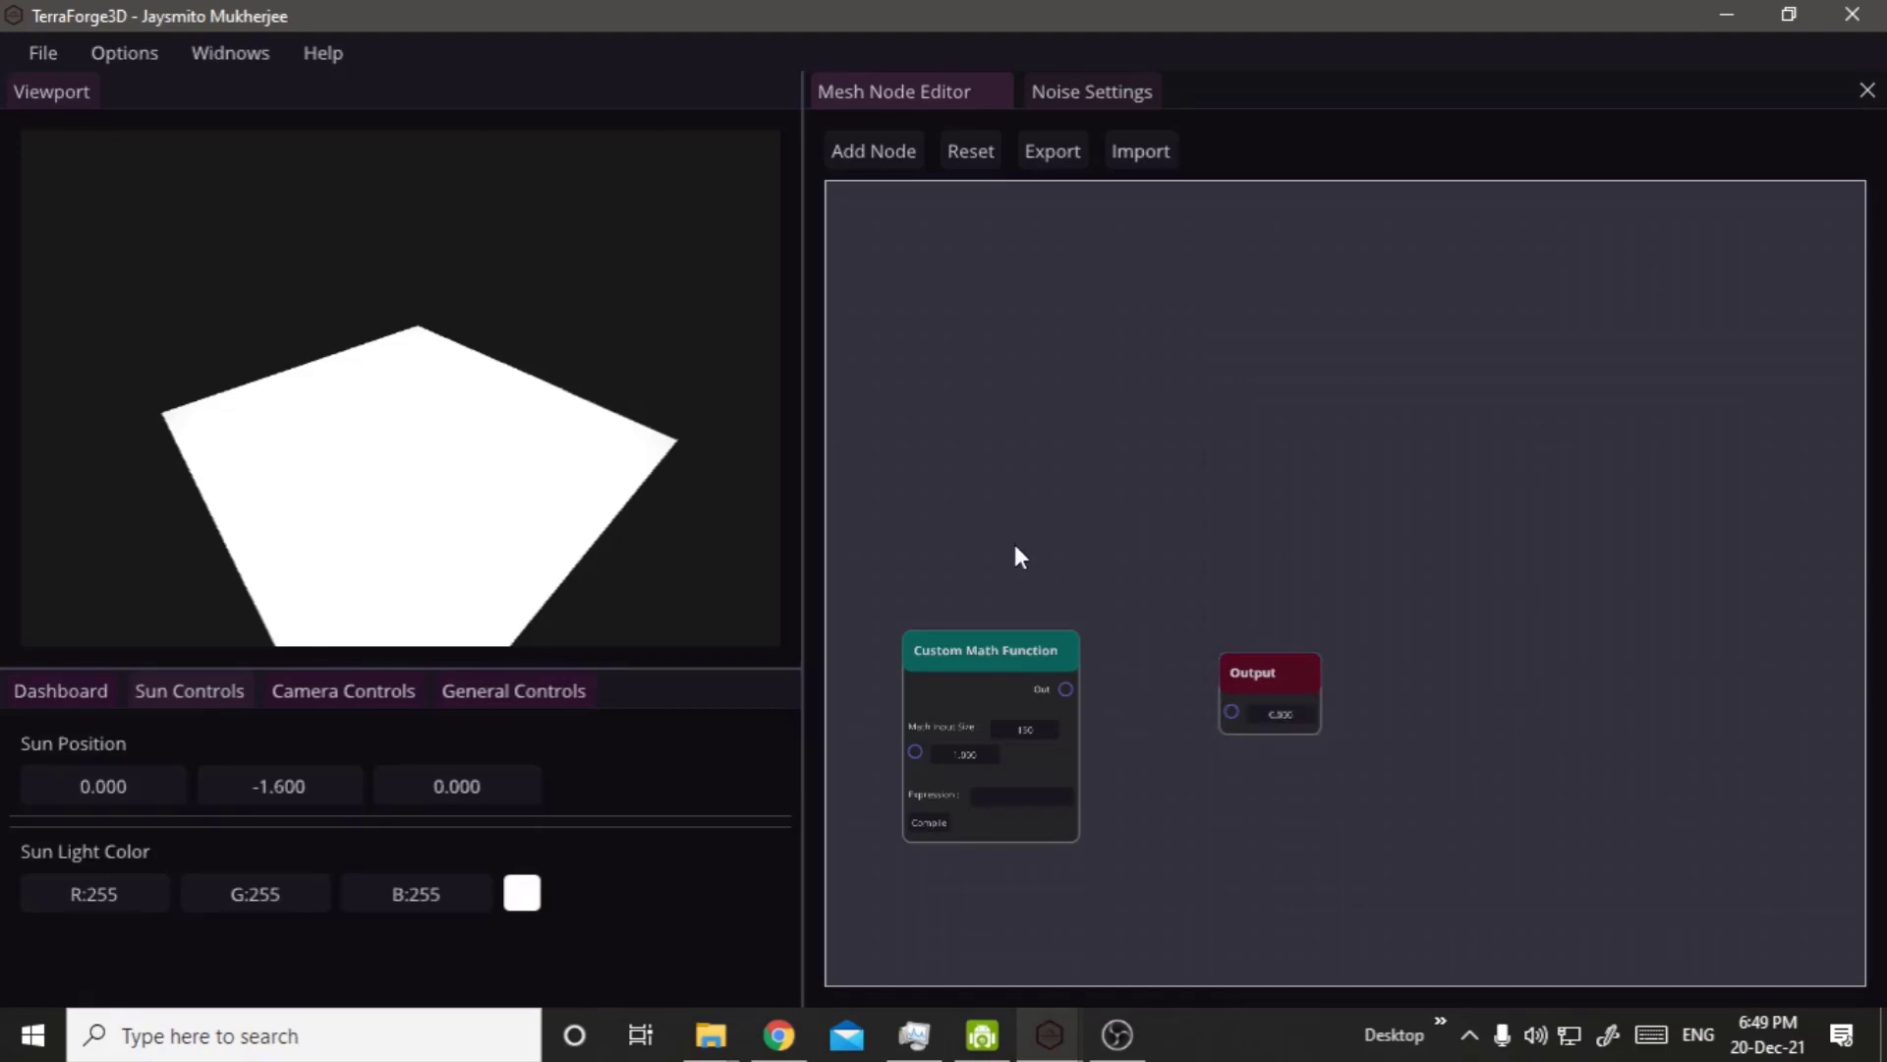
pyautogui.scroll(4, 1112, 808)
pyautogui.moveTo(1077, 771); pyautogui.dragTo(1284, 689, button='middle')
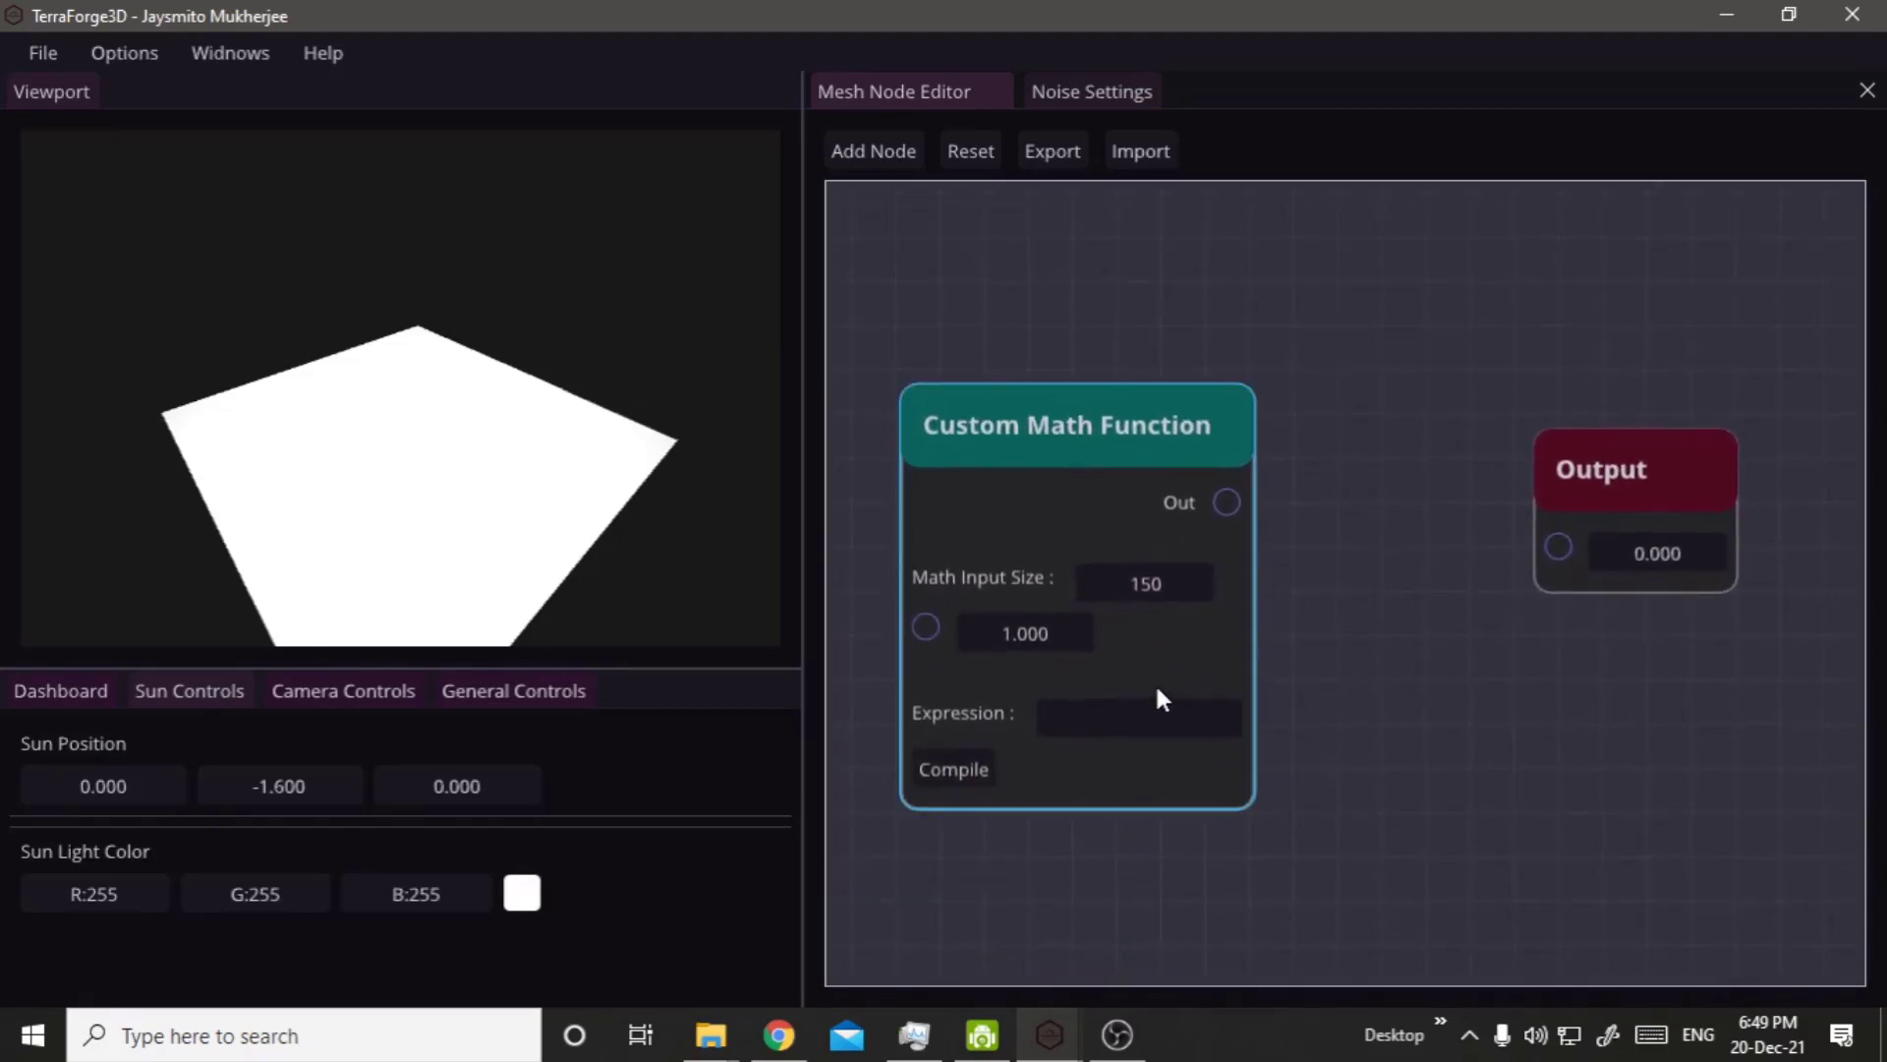
pyautogui.click(1148, 731)
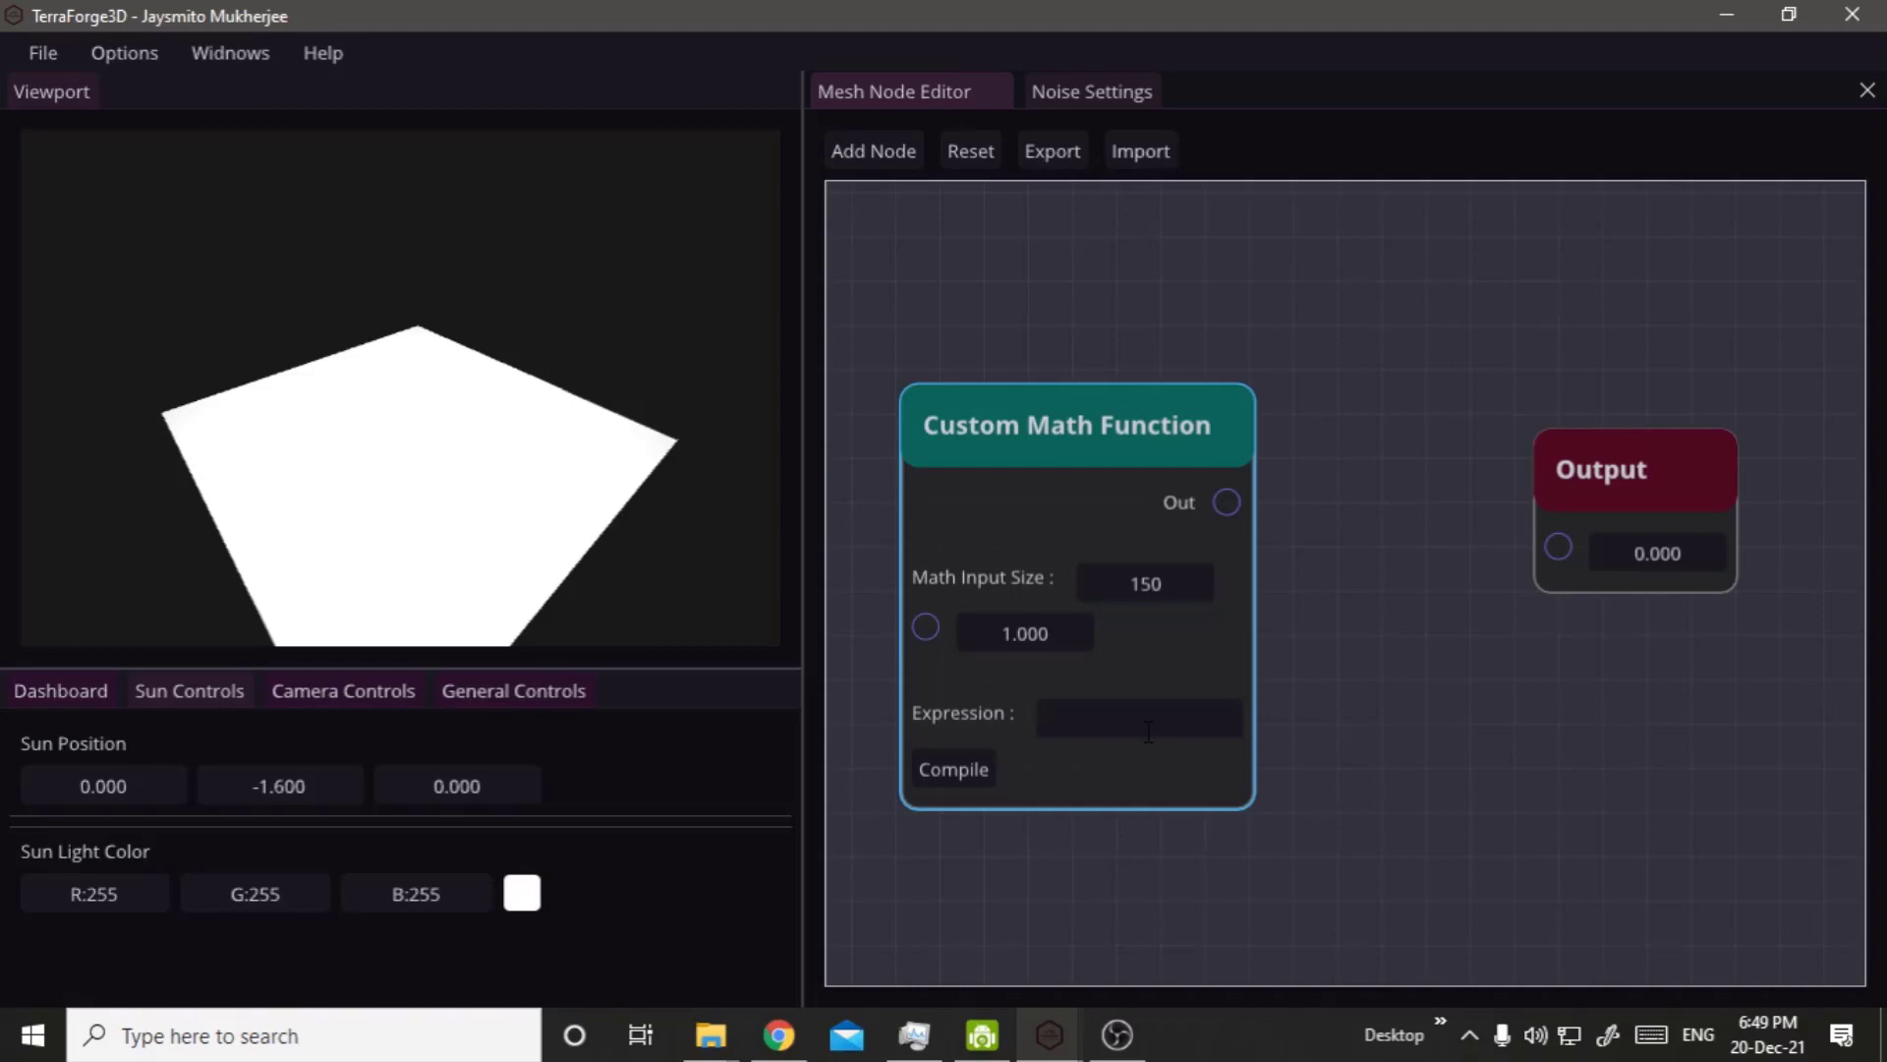
# Set the Custom Math Function's Expression to x*x, connect its Out to the Output node and compile it.
pyautogui.write('x*x')
pyautogui.moveTo(1222, 505); pyautogui.dragTo(1559, 546)
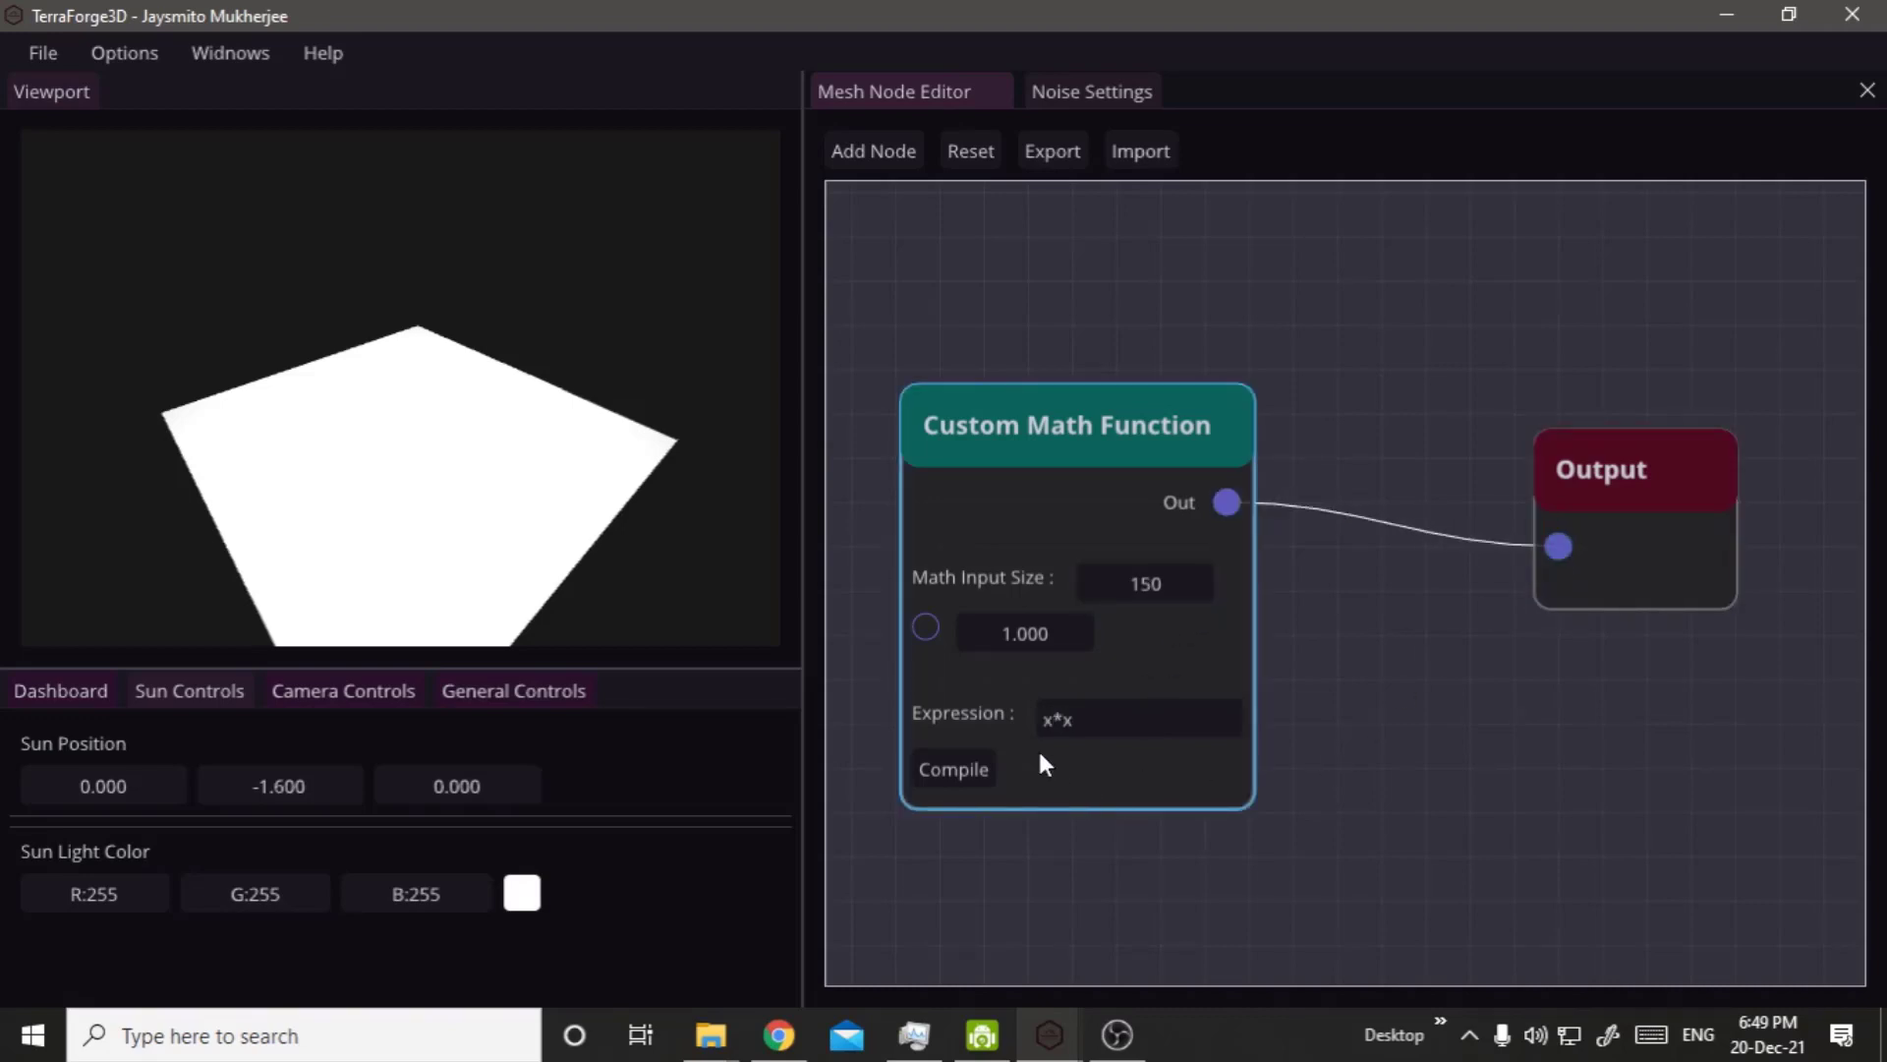
pyautogui.click(940, 761)
pyautogui.rightClick(611, 340)
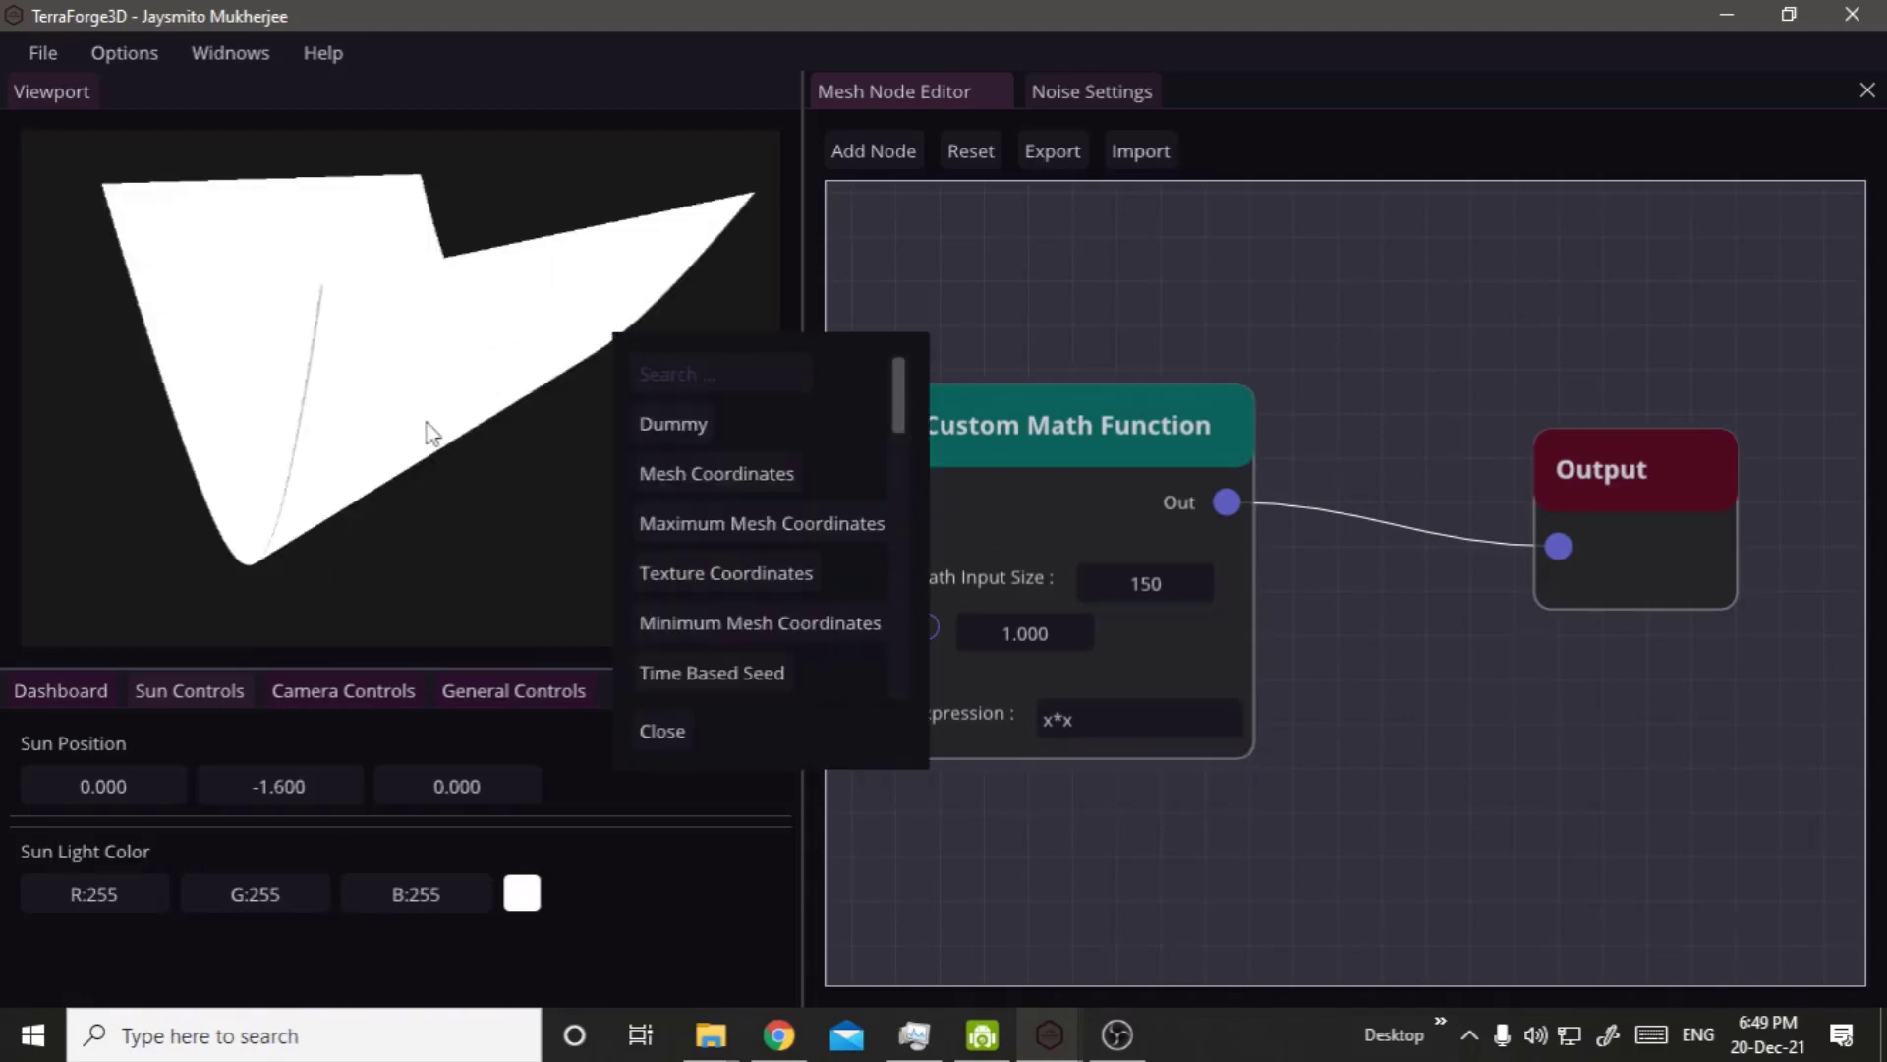
pyautogui.click(431, 432)
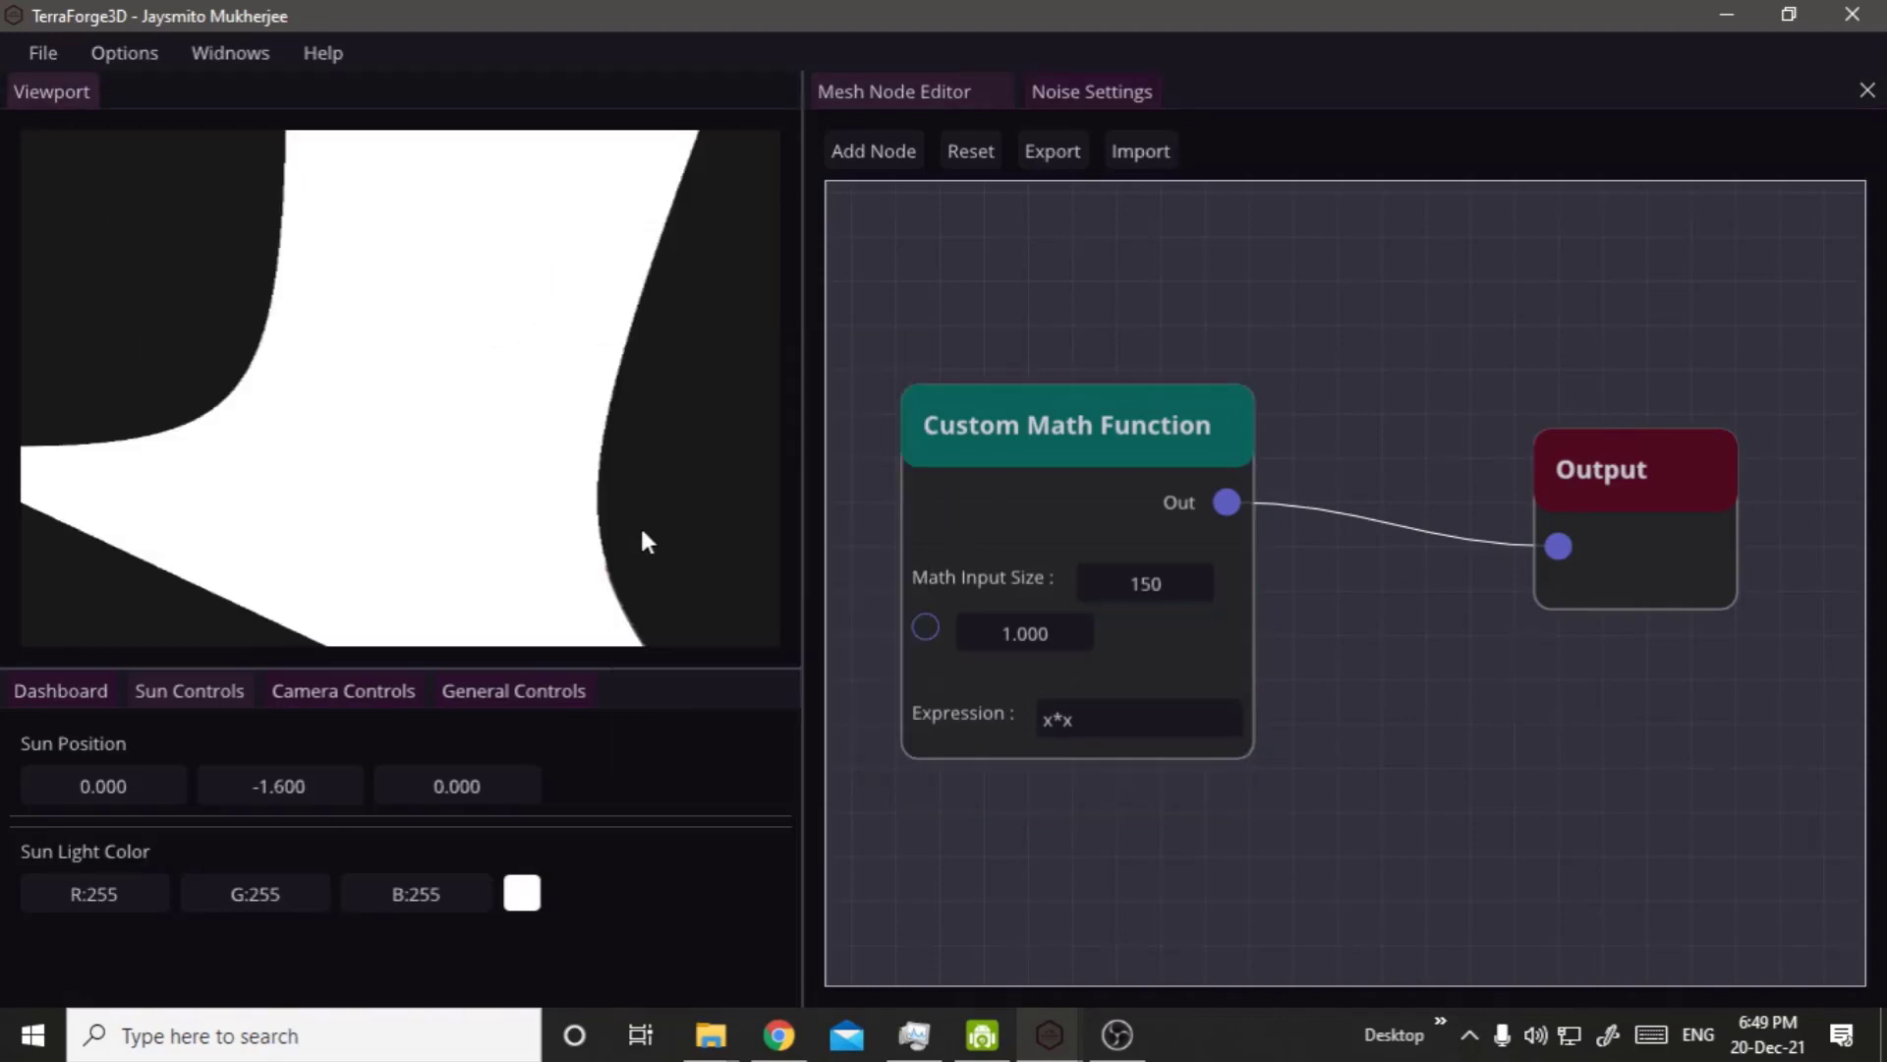
pyautogui.moveTo(587, 523); pyautogui.dragTo(373, 369)
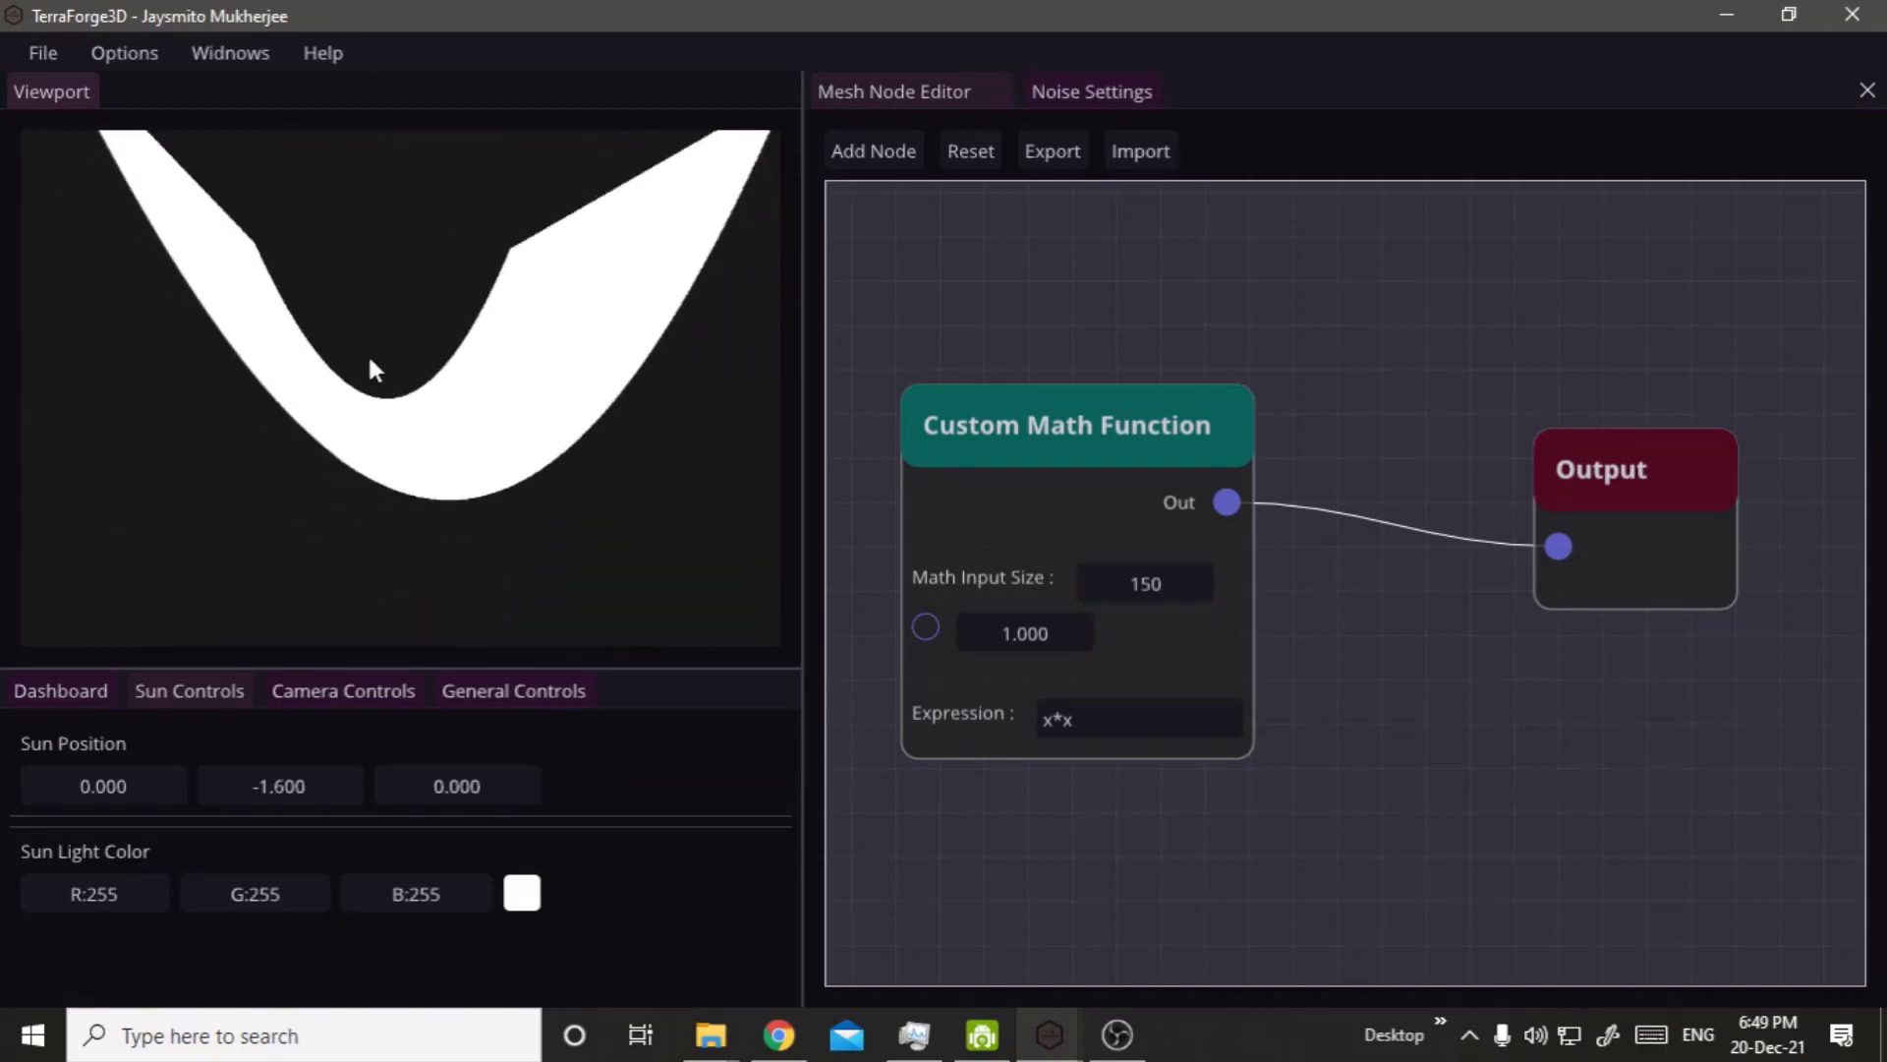
pyautogui.scroll(-3, 373, 364)
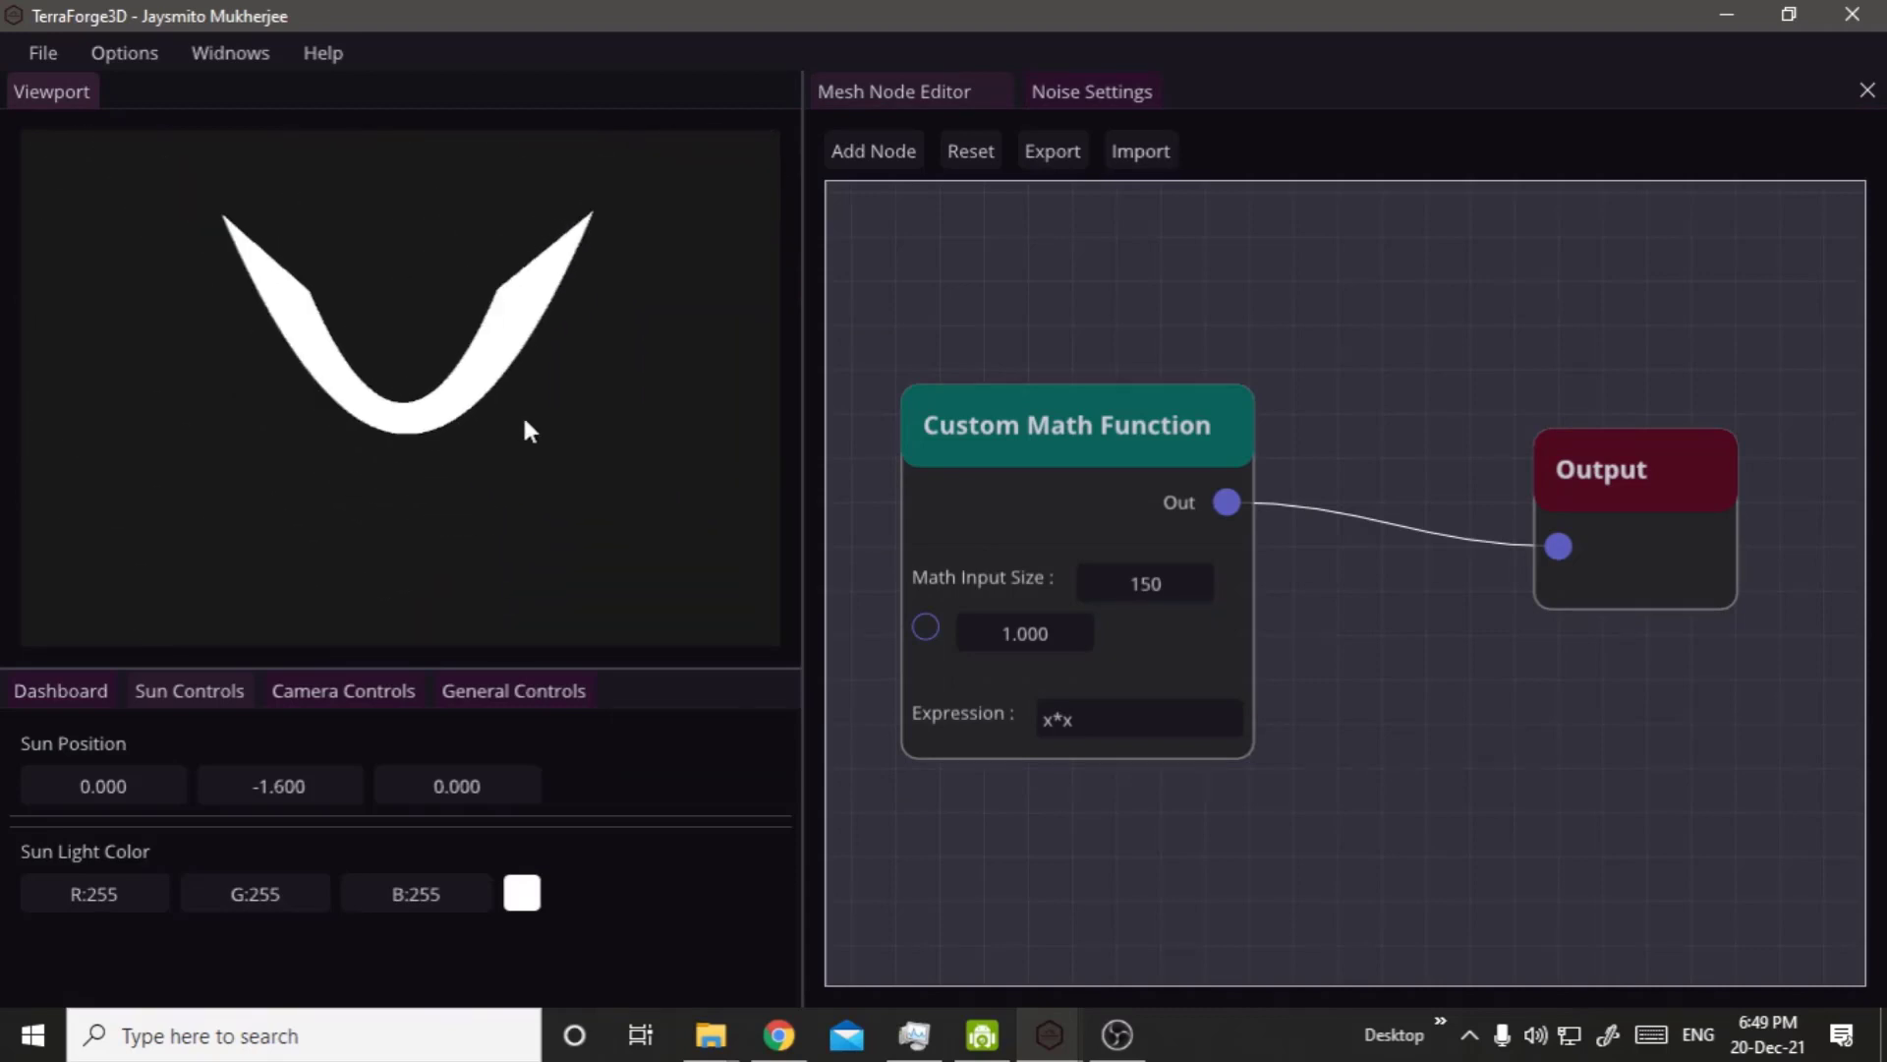
pyautogui.moveTo(523, 422); pyautogui.dragTo(675, 463)
# Extend the Custom Math Function's Expression to x*x+y*y and compile it.
pyautogui.click(1189, 706)
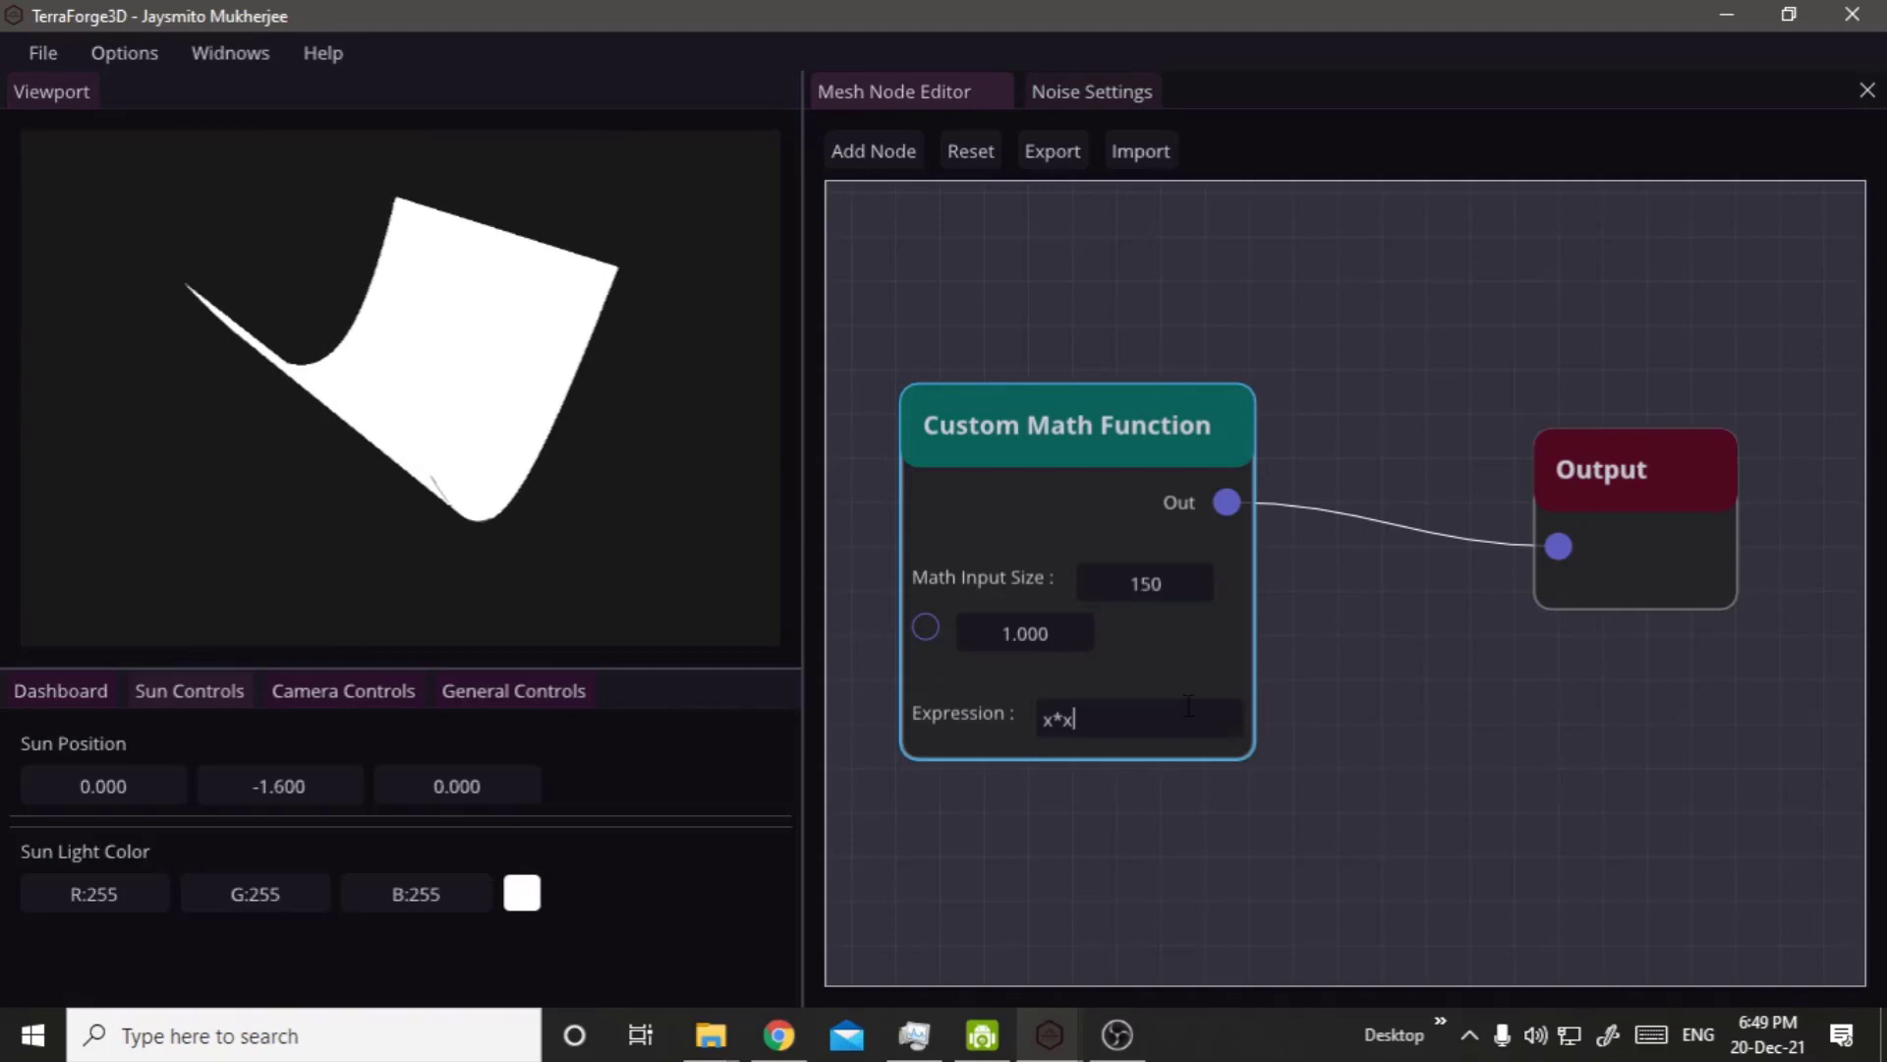
pyautogui.write('+y*y')
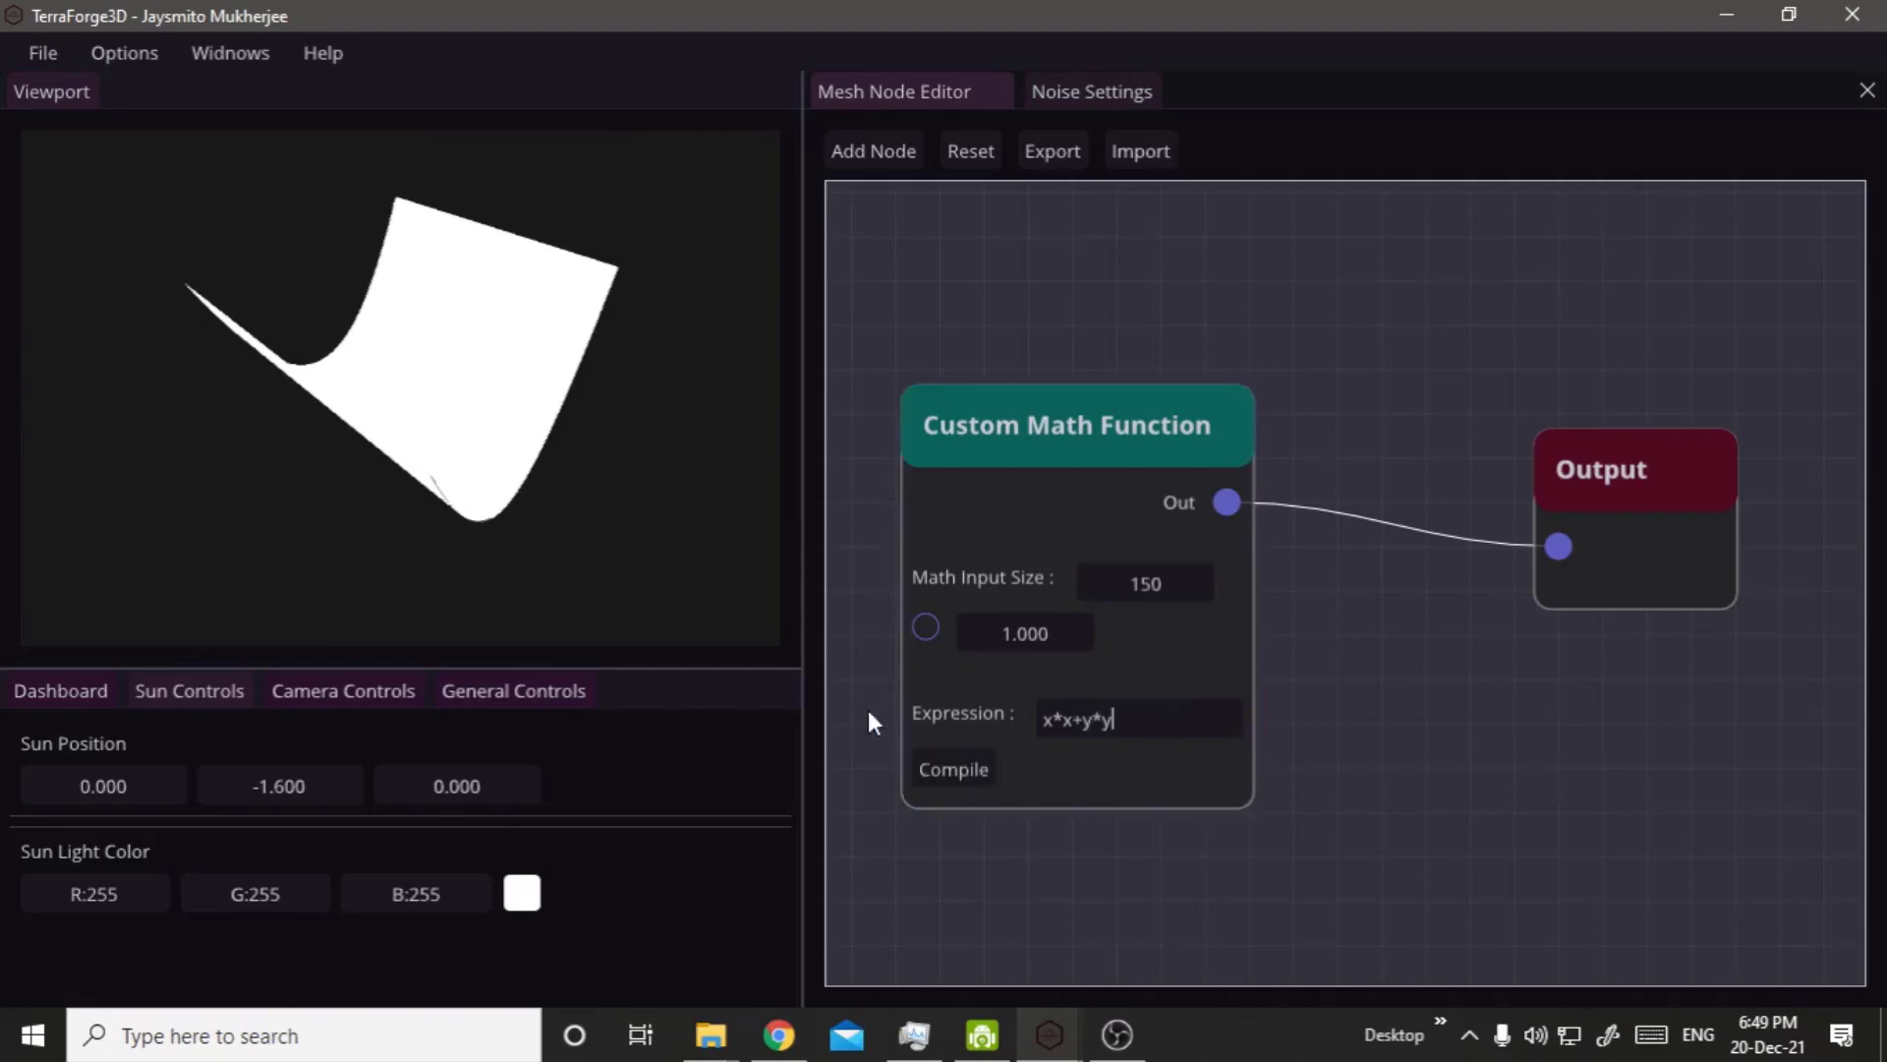
pyautogui.click(973, 776)
pyautogui.rightClick(404, 325)
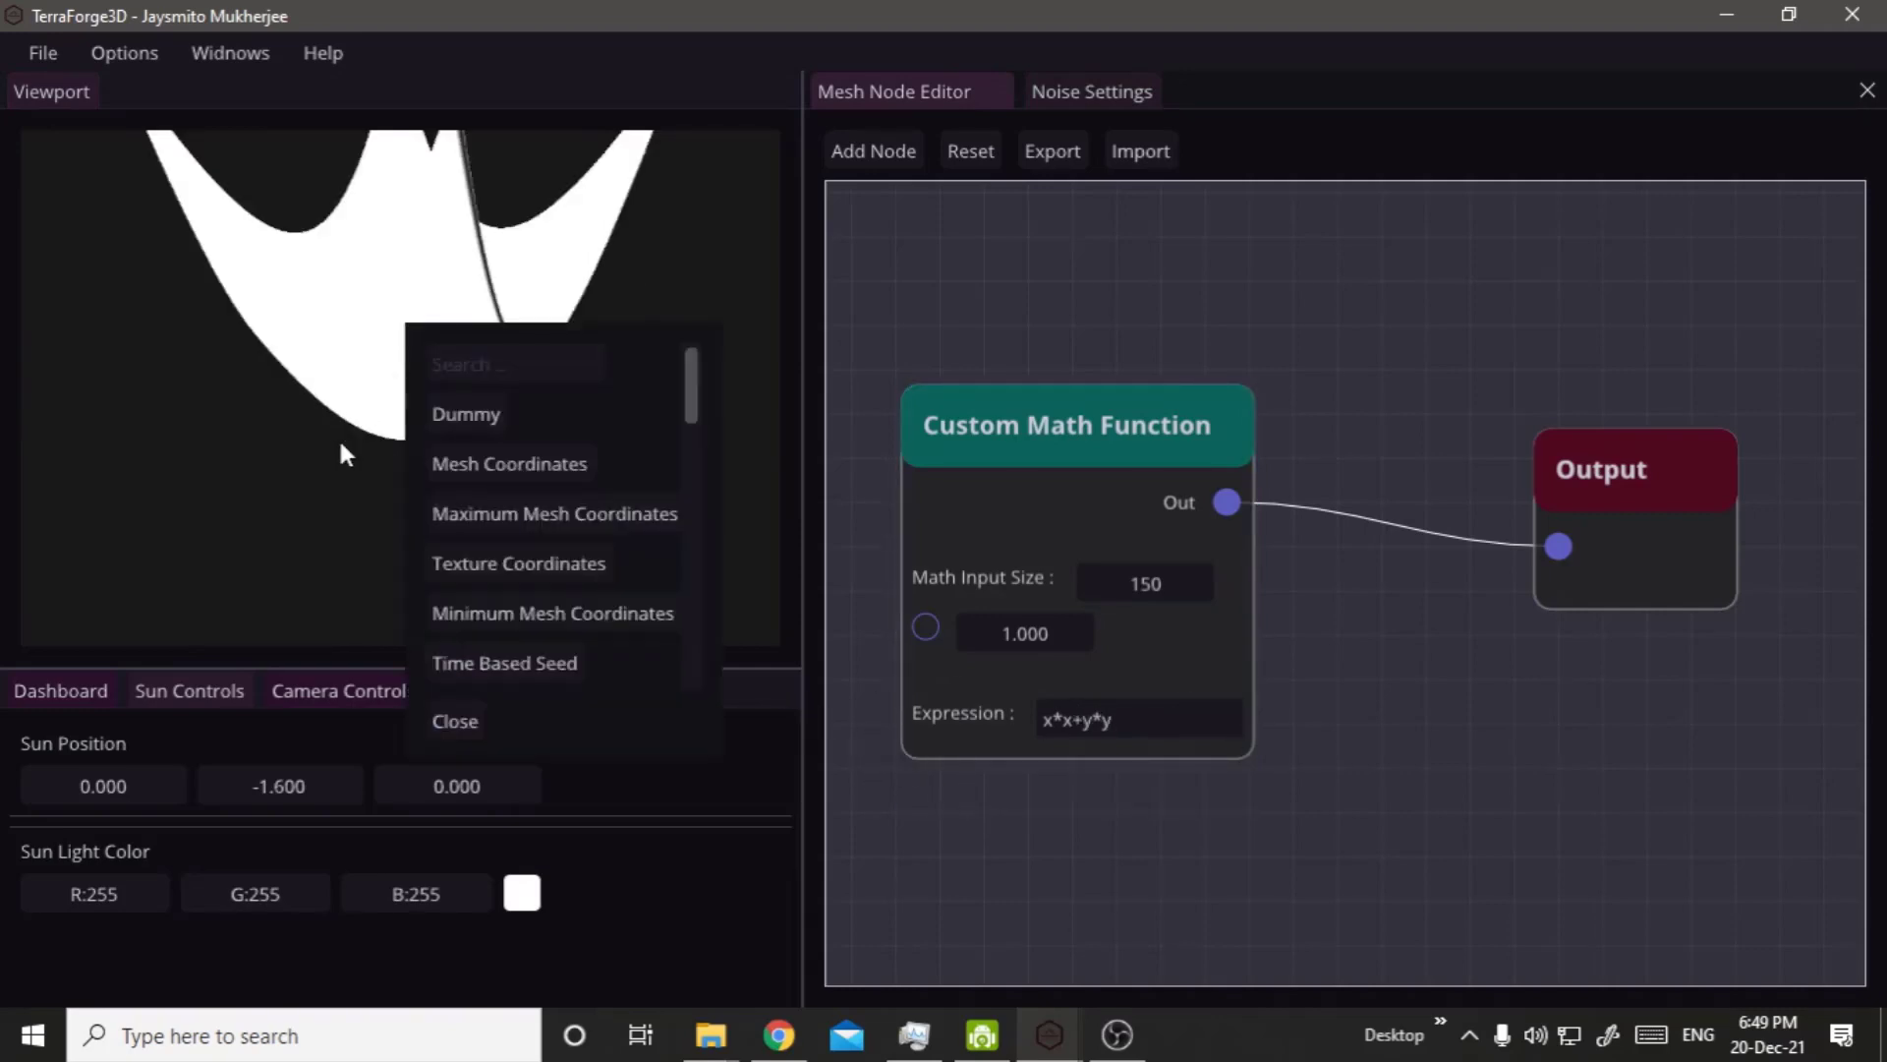
pyautogui.moveTo(338, 436); pyautogui.dragTo(664, 379)
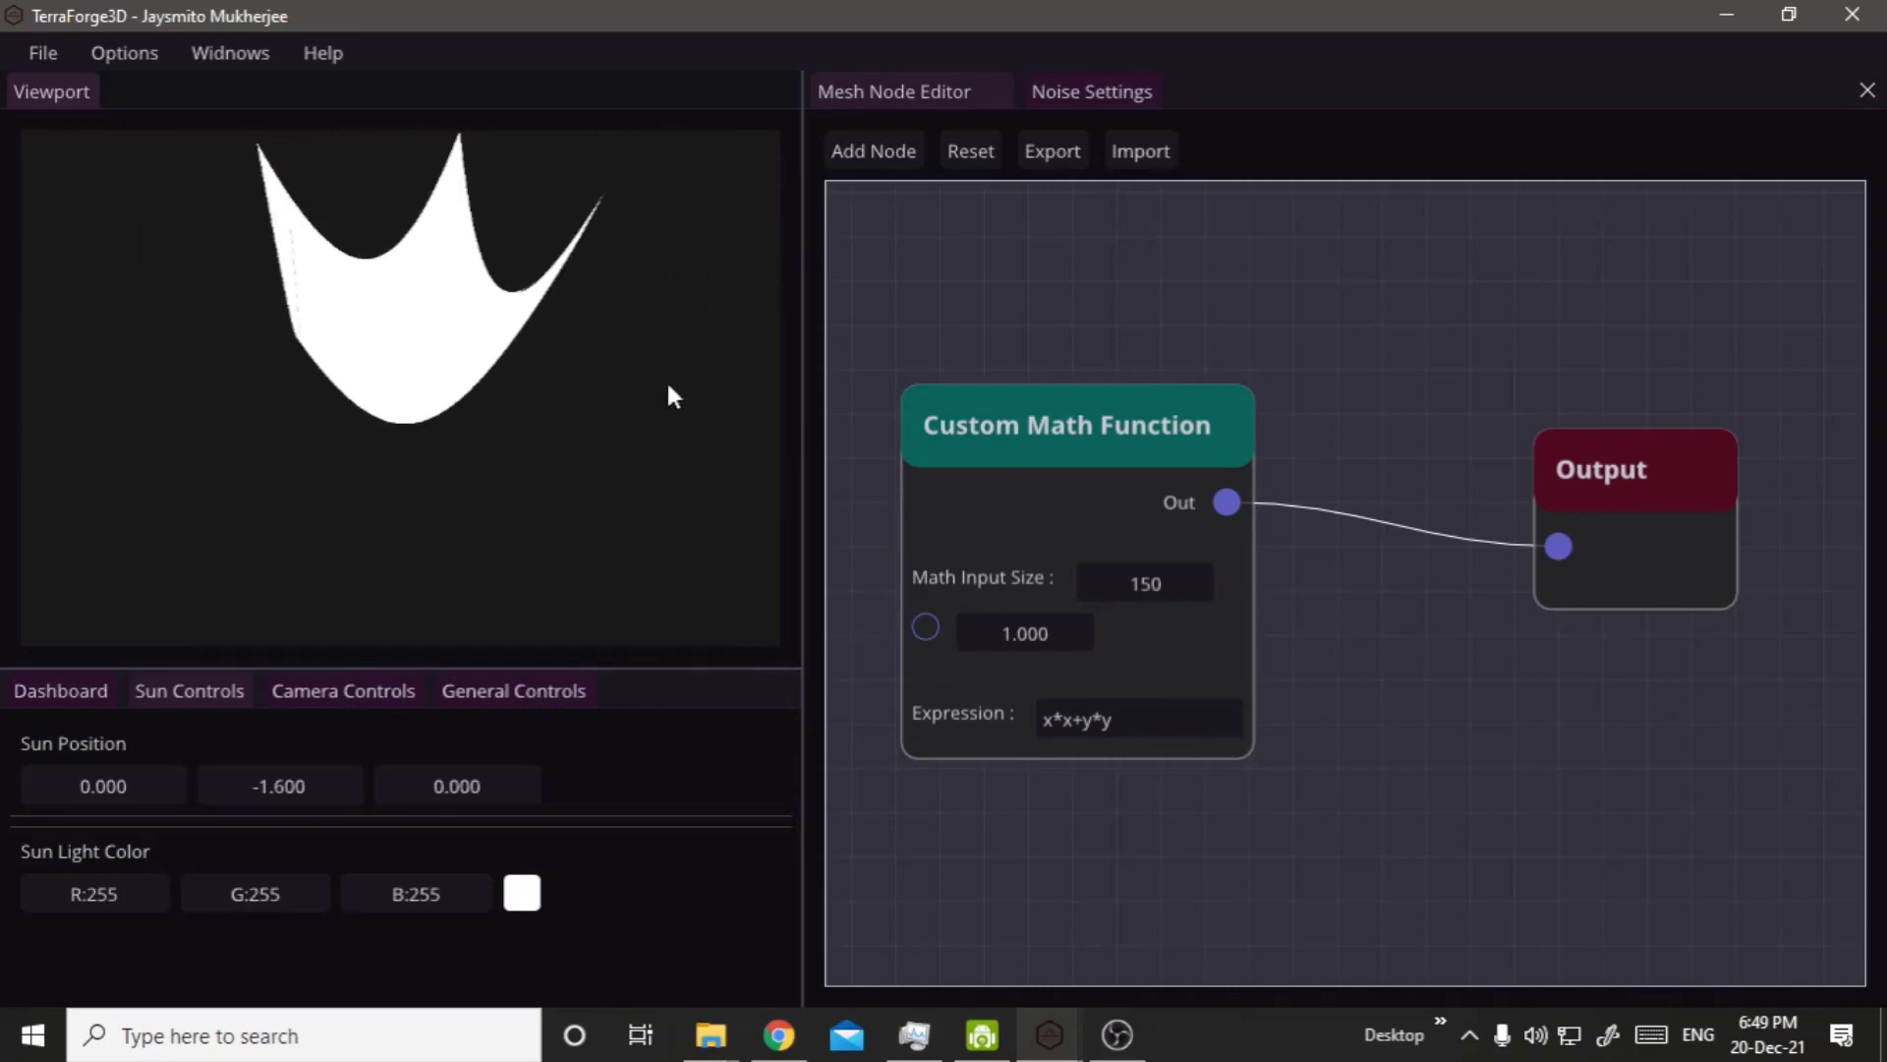
# Change the Custom Math Function's Expression to 1-x*x-y*y and compile it.
pyautogui.press('Home')
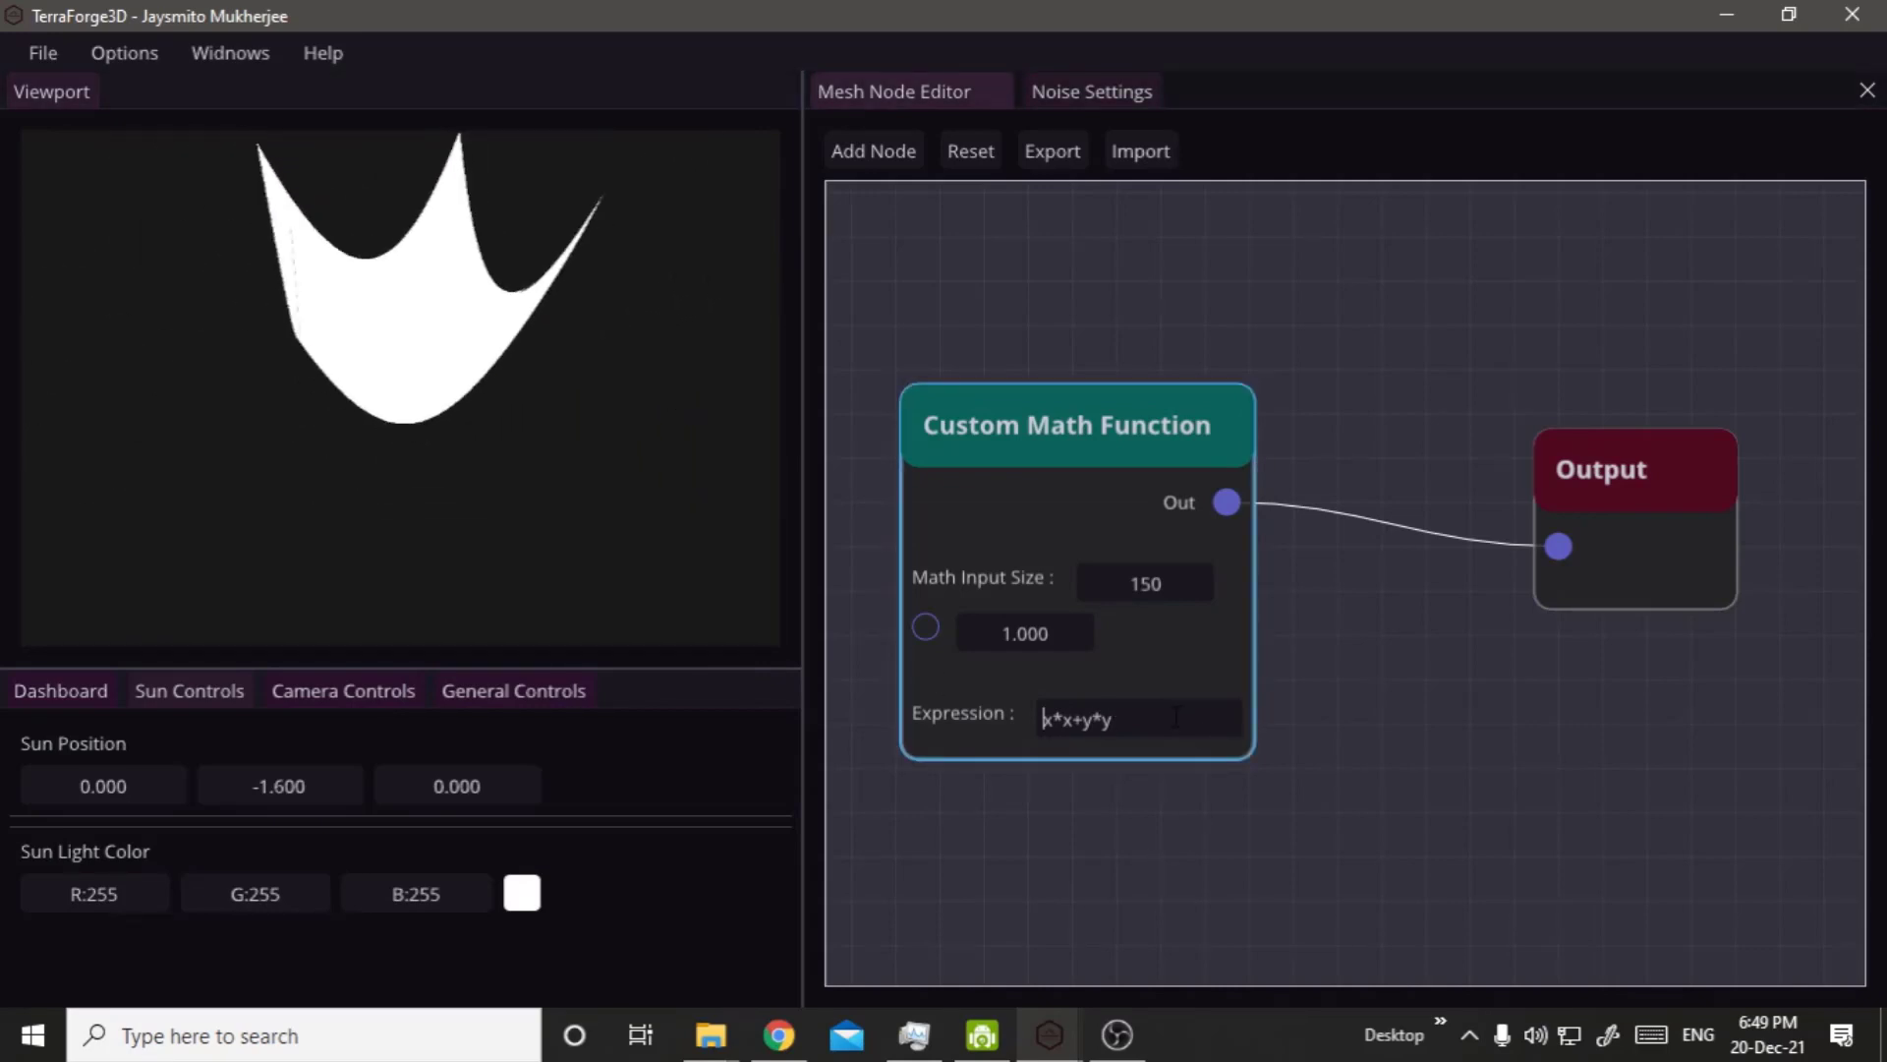
pyautogui.write('1-')
pyautogui.press('Right')
pyautogui.press('Right')
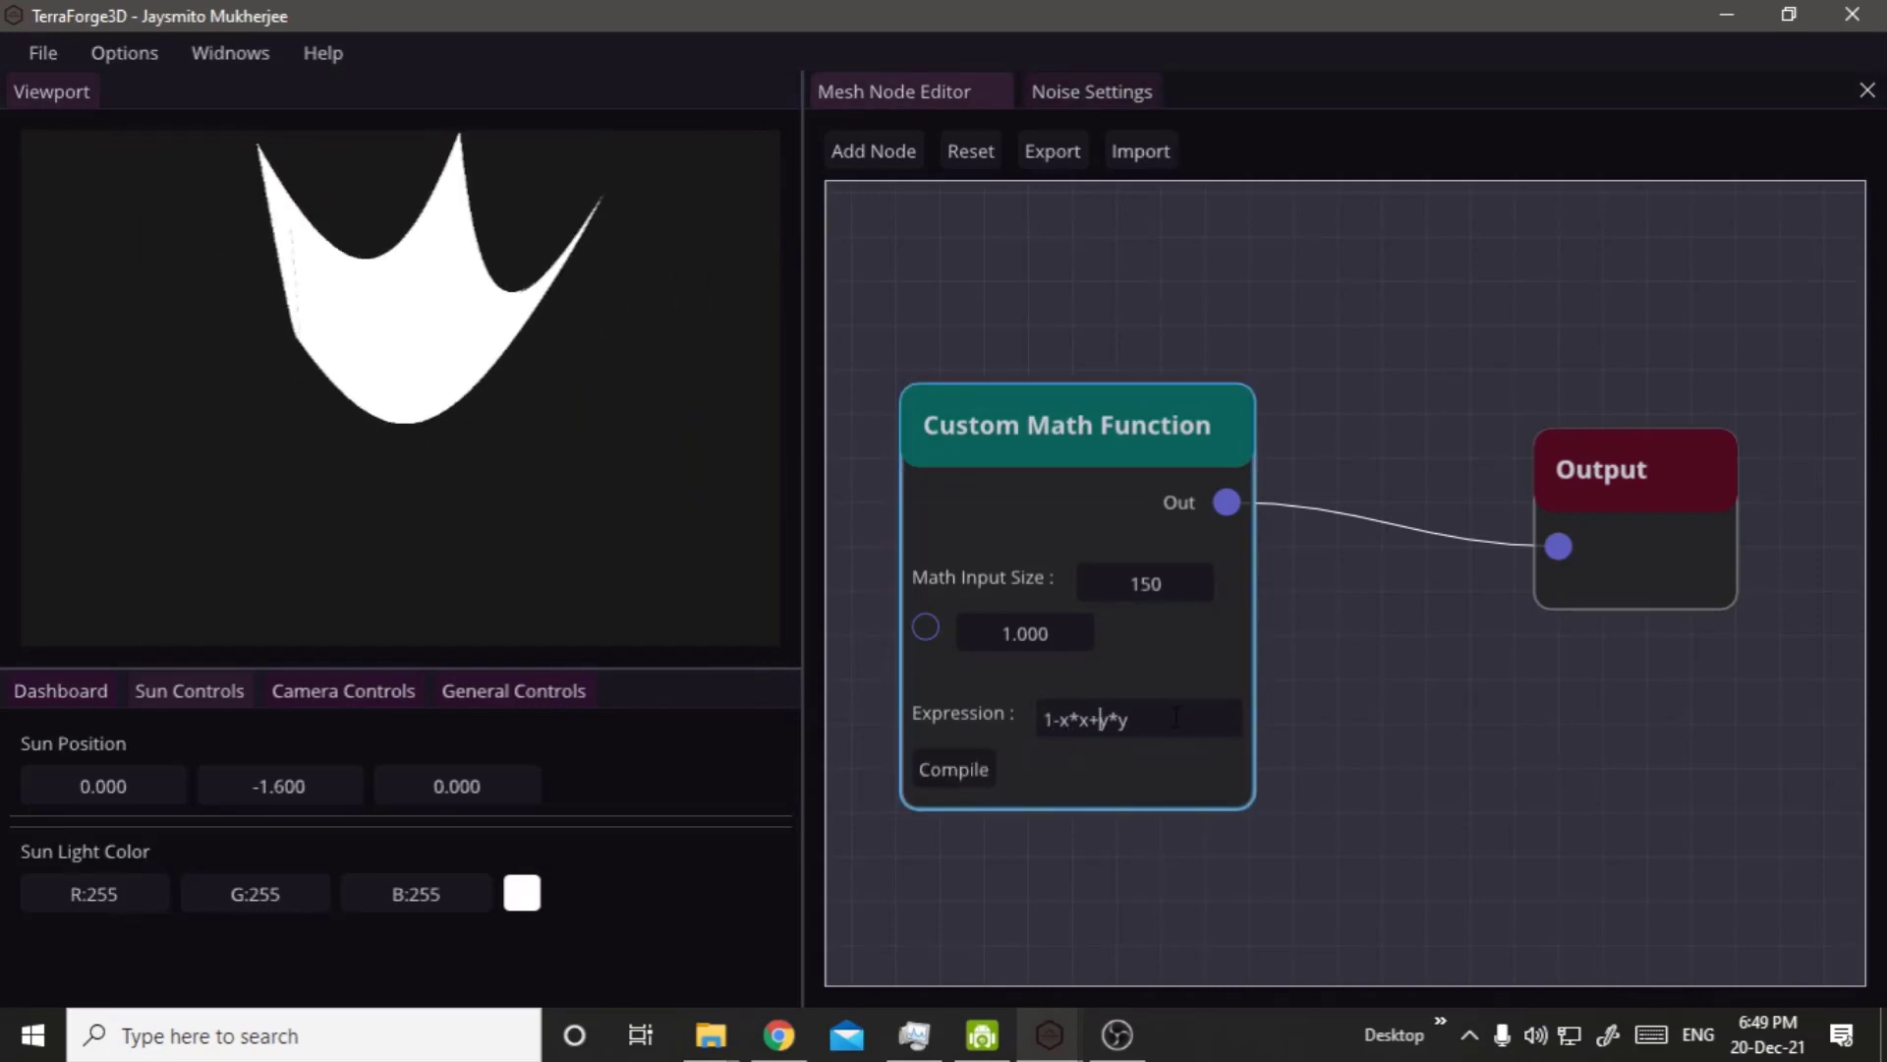
pyautogui.press('Delete')
pyautogui.write('-')
pyautogui.click(979, 777)
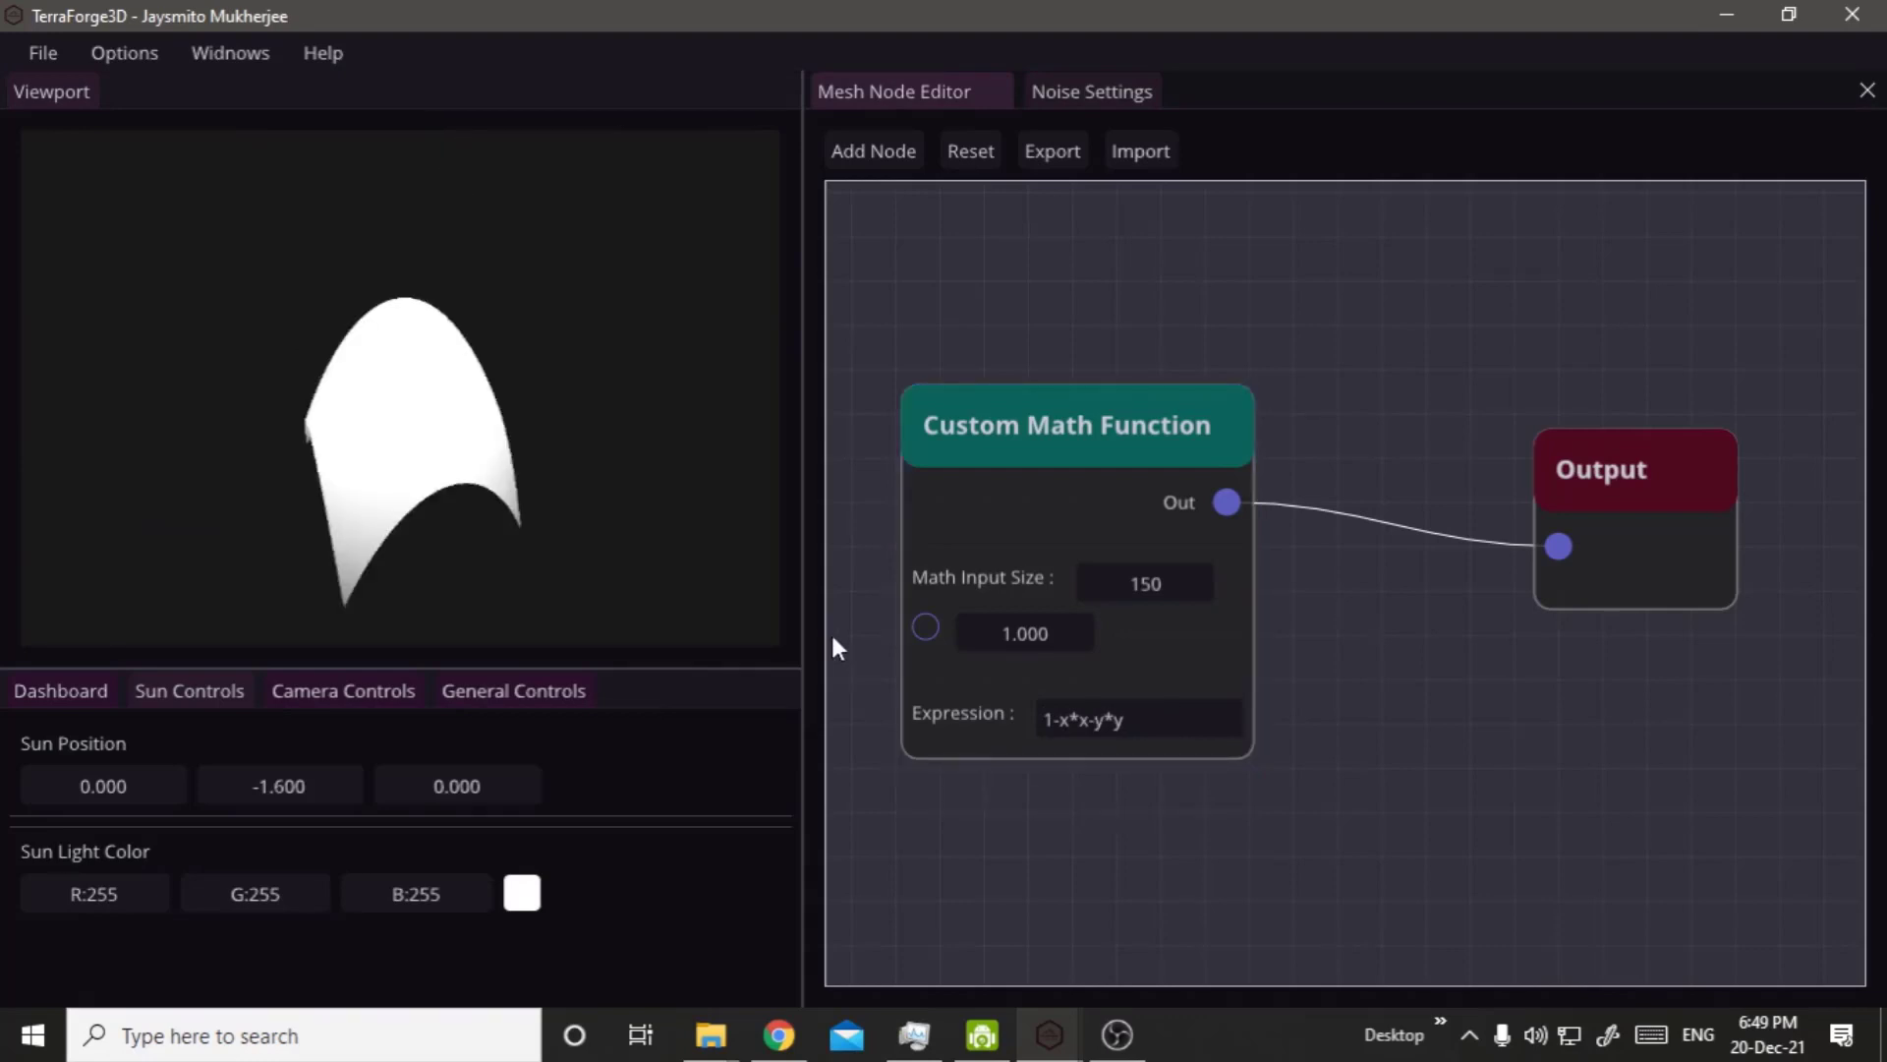
pyautogui.moveTo(323, 481); pyautogui.dragTo(1054, 617, button='middle')
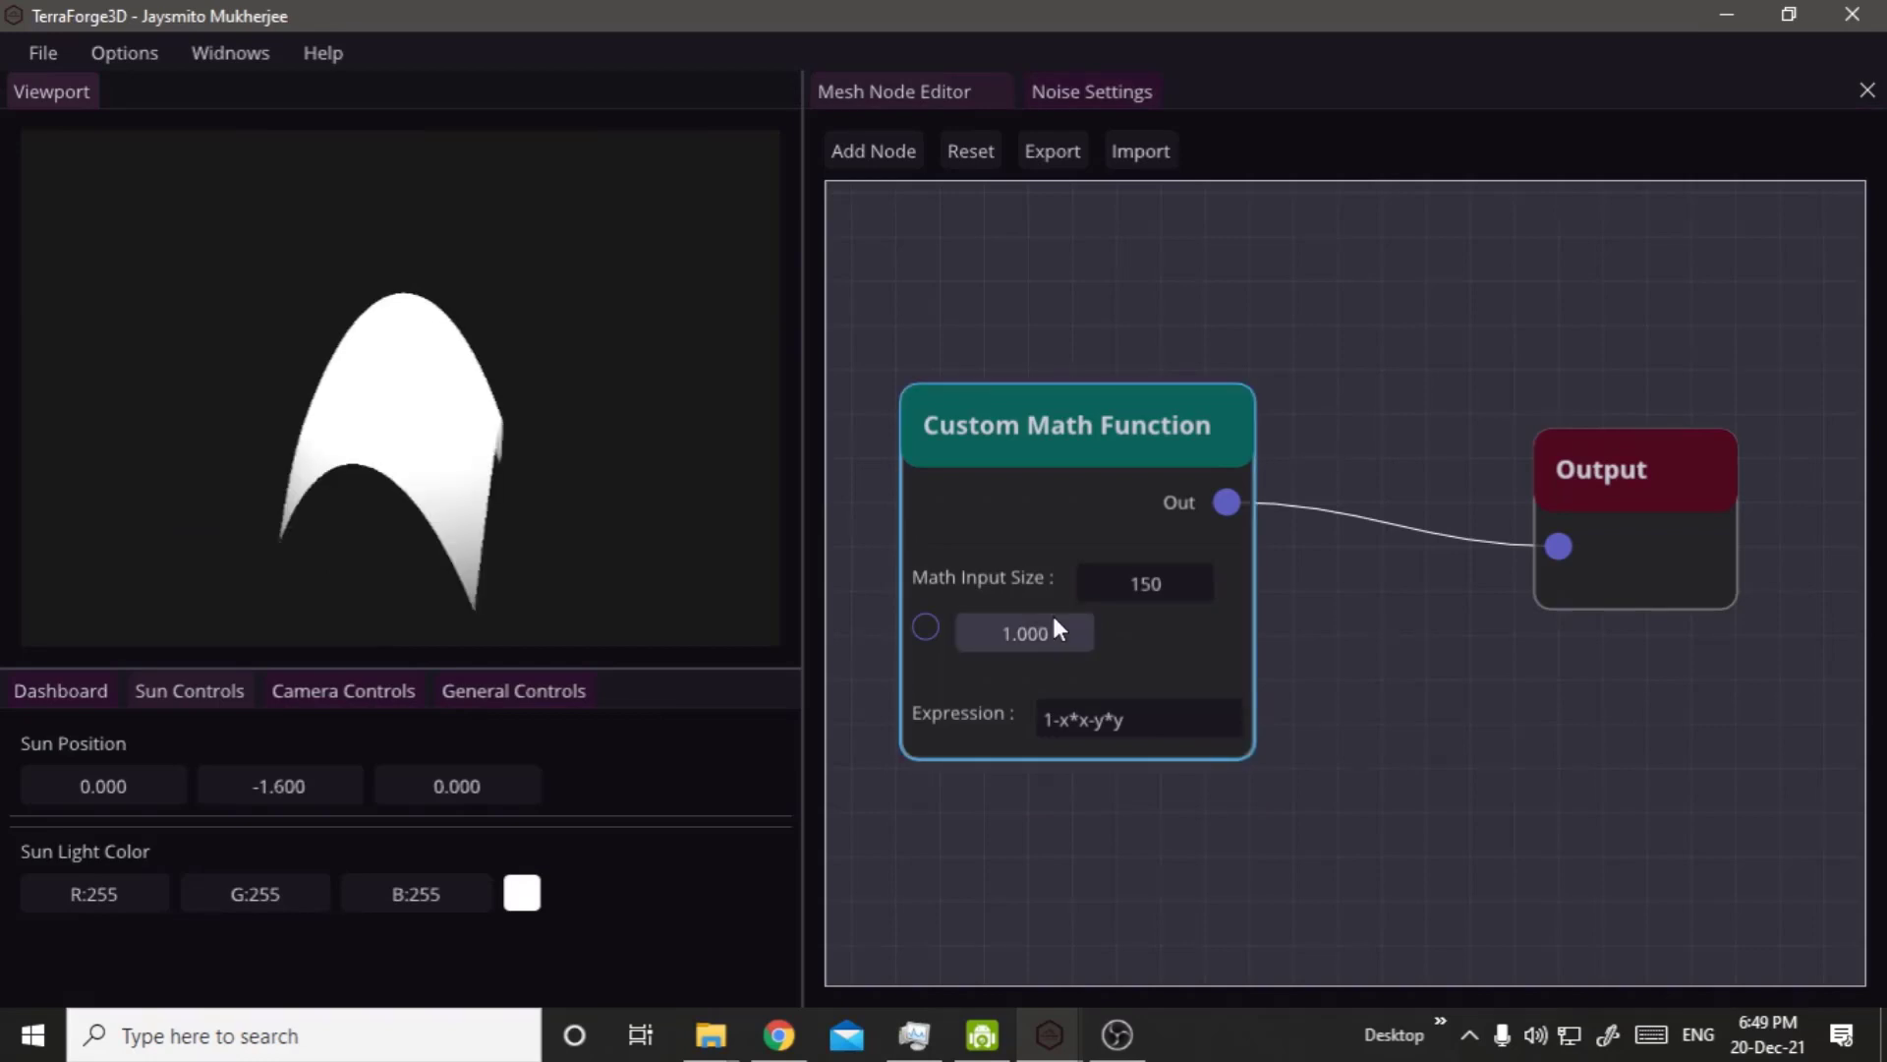
# Set the Custom Math Function's input value to 1.63 and the Mesh Scale to 35.
pyautogui.moveTo(1055, 623); pyautogui.dragTo(1135, 670)
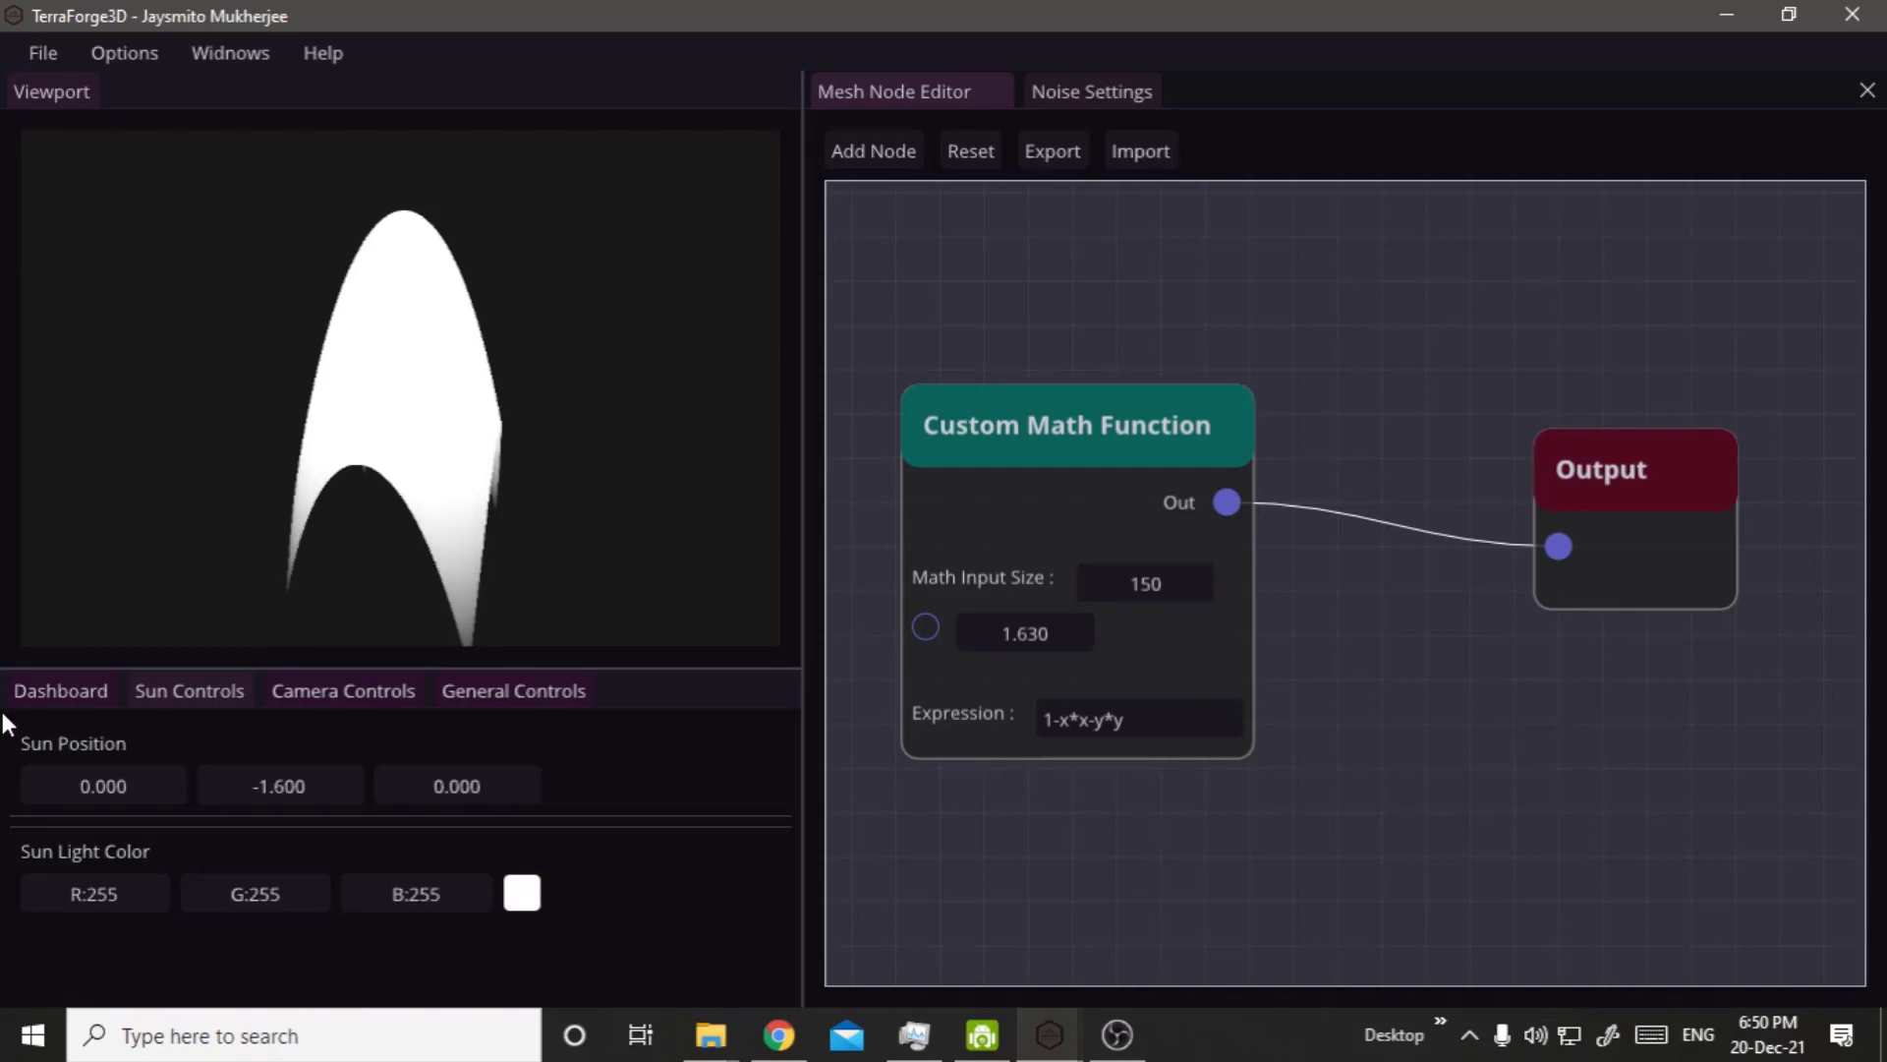
pyautogui.click(61, 691)
pyautogui.moveTo(280, 852); pyautogui.dragTo(739, 858)
pyautogui.scroll(-5, 321, 566)
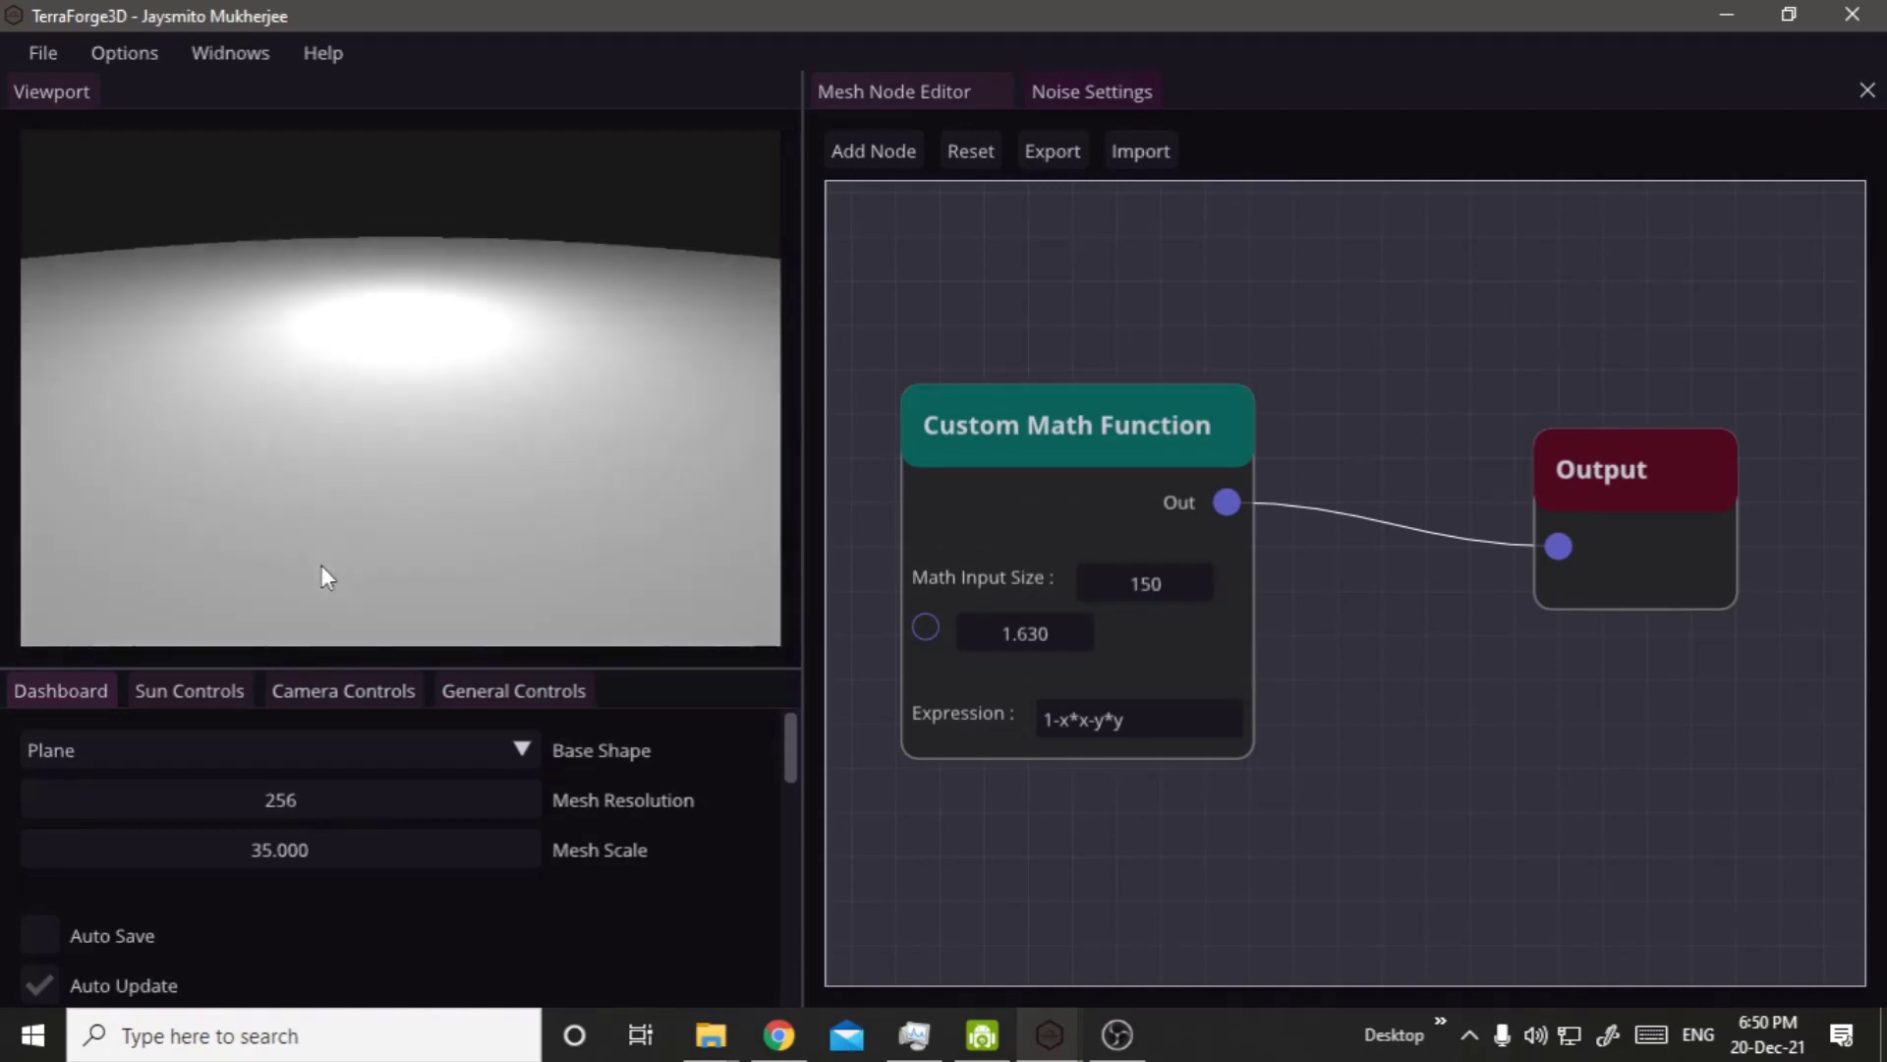
pyautogui.scroll(-6, 321, 564)
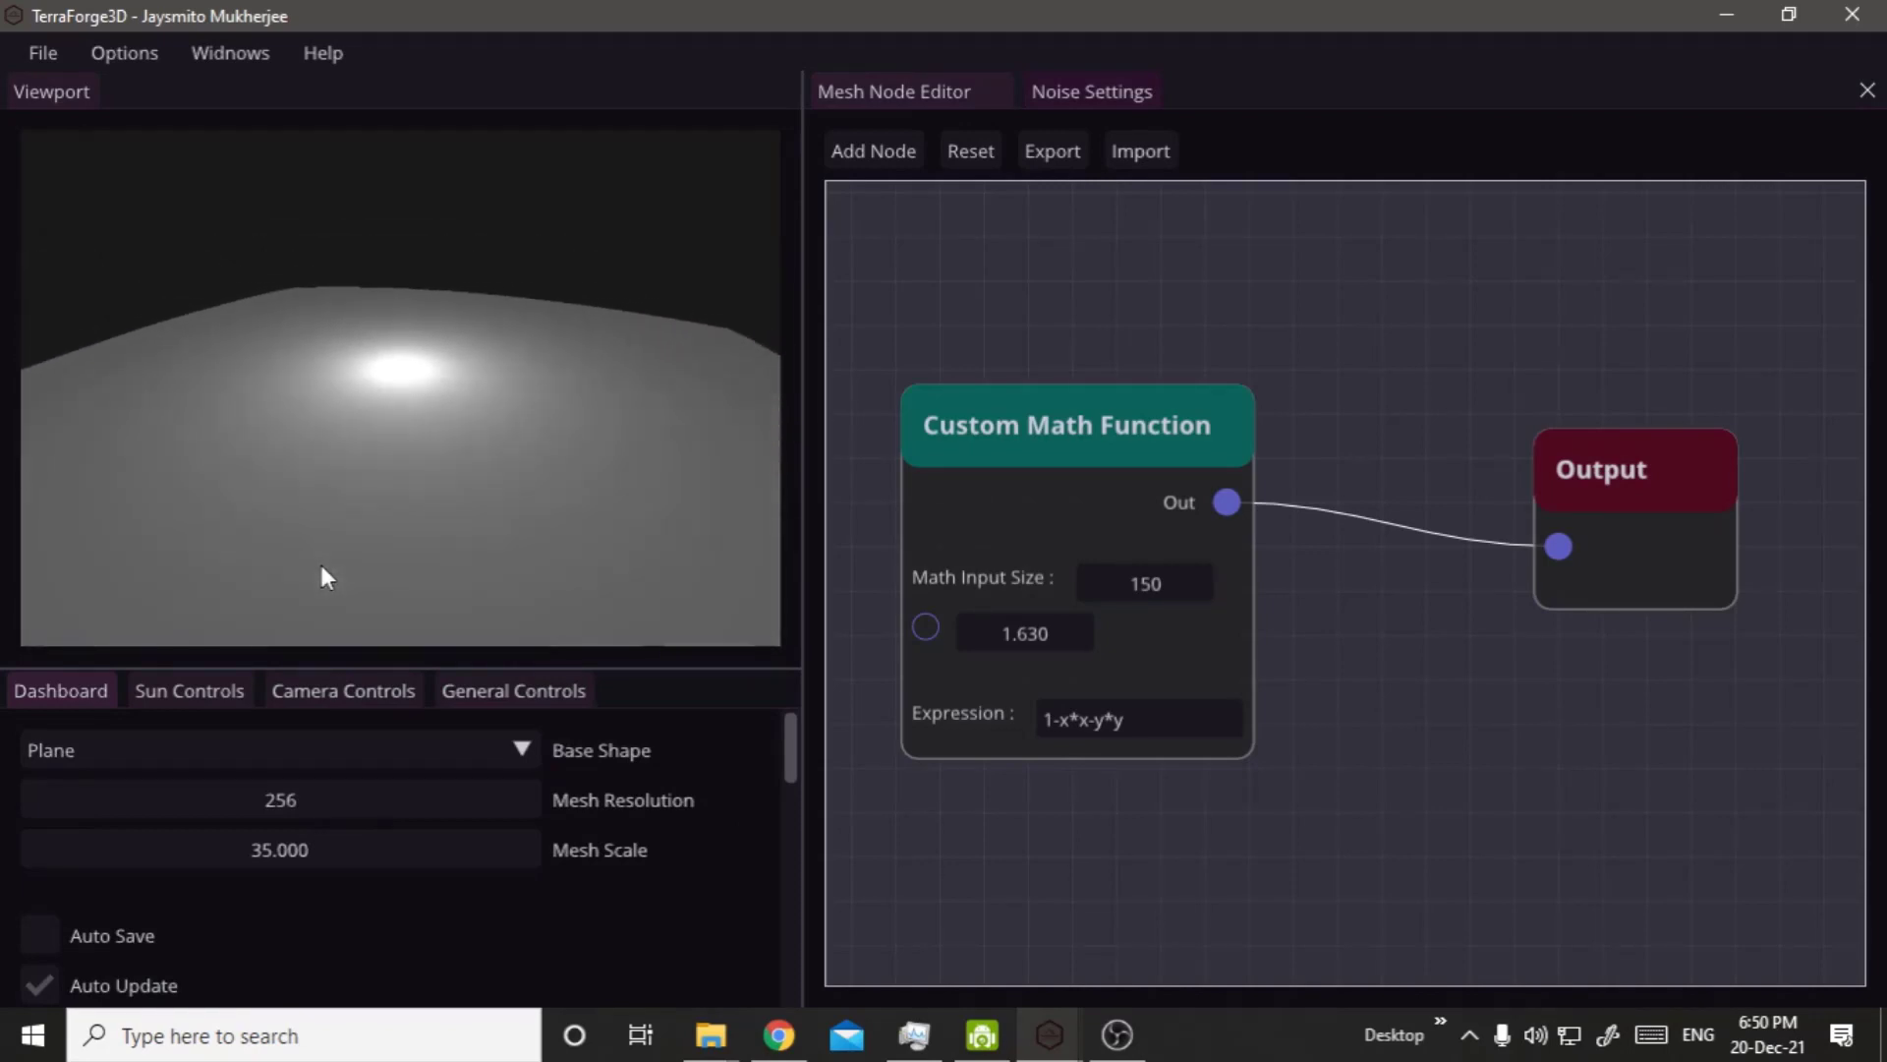
pyautogui.scroll(-4, 324, 575)
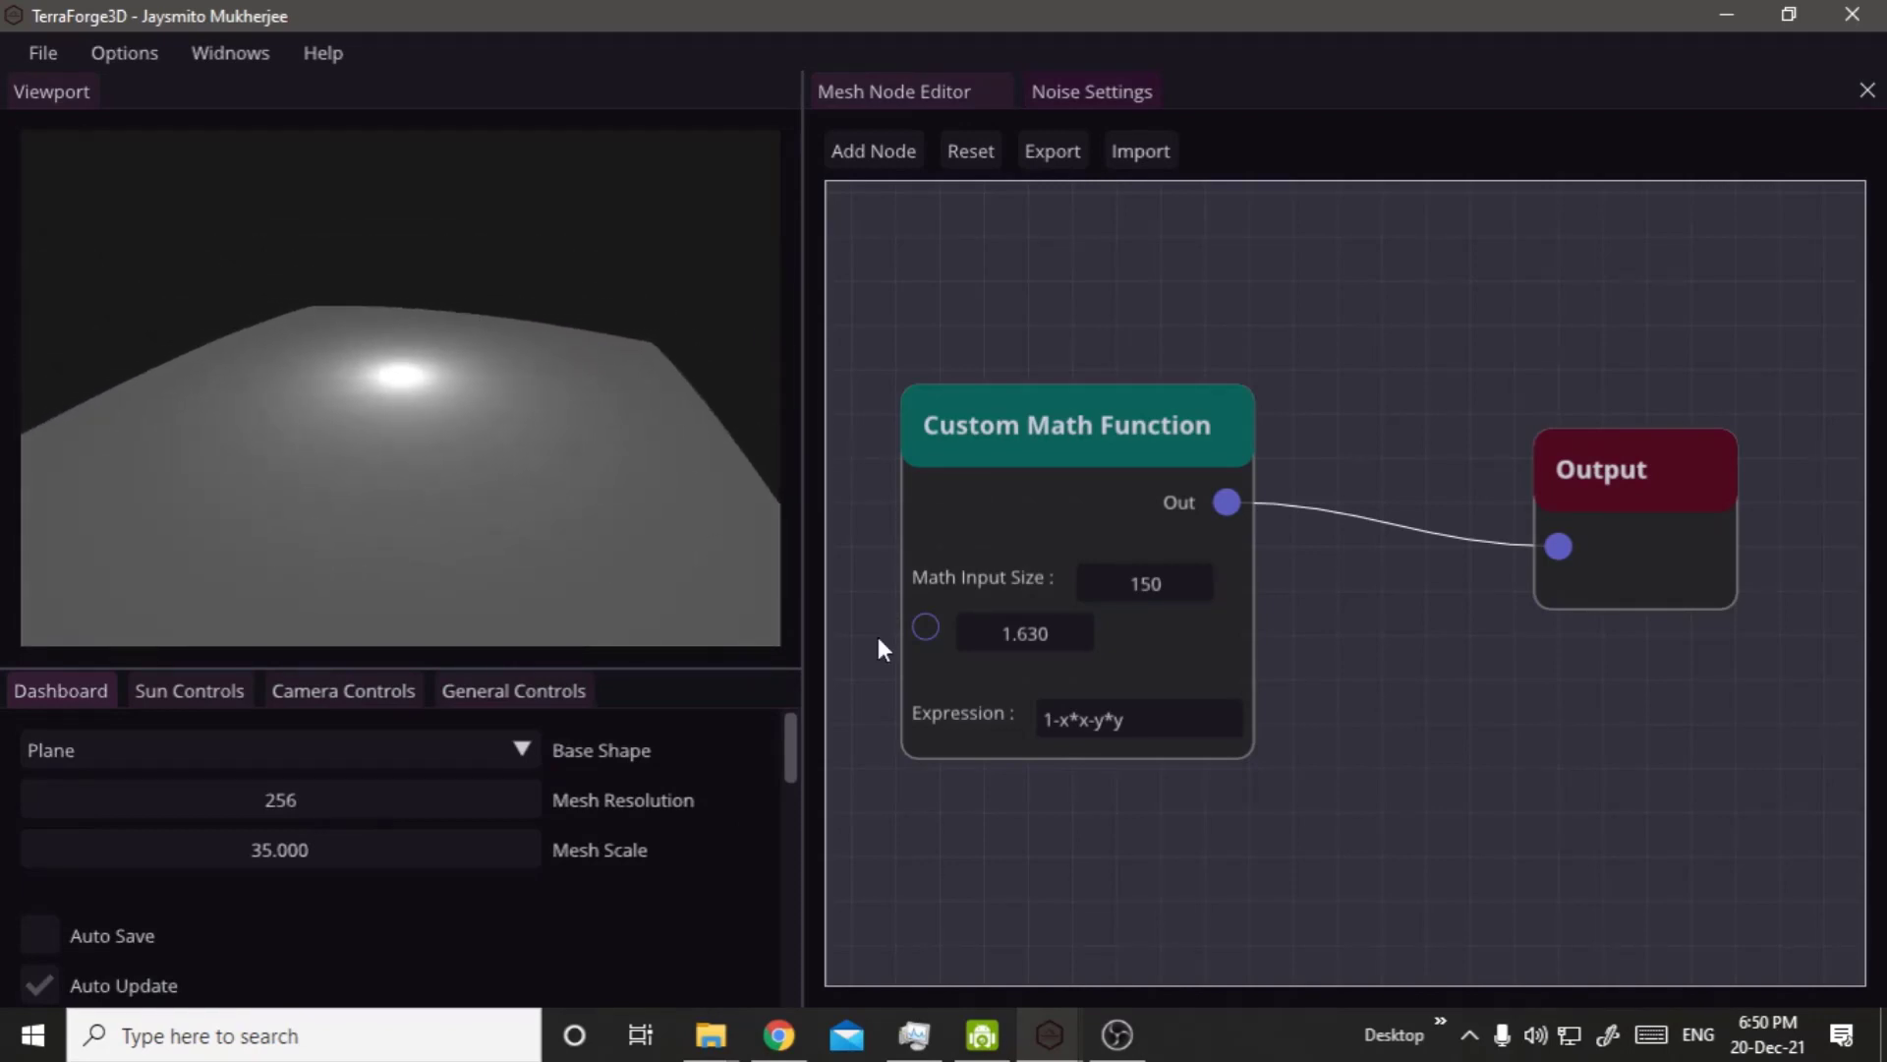
# Raise the Custom Math Function's input value to 8.06.
pyautogui.moveTo(977, 646); pyautogui.dragTo(1180, 644)
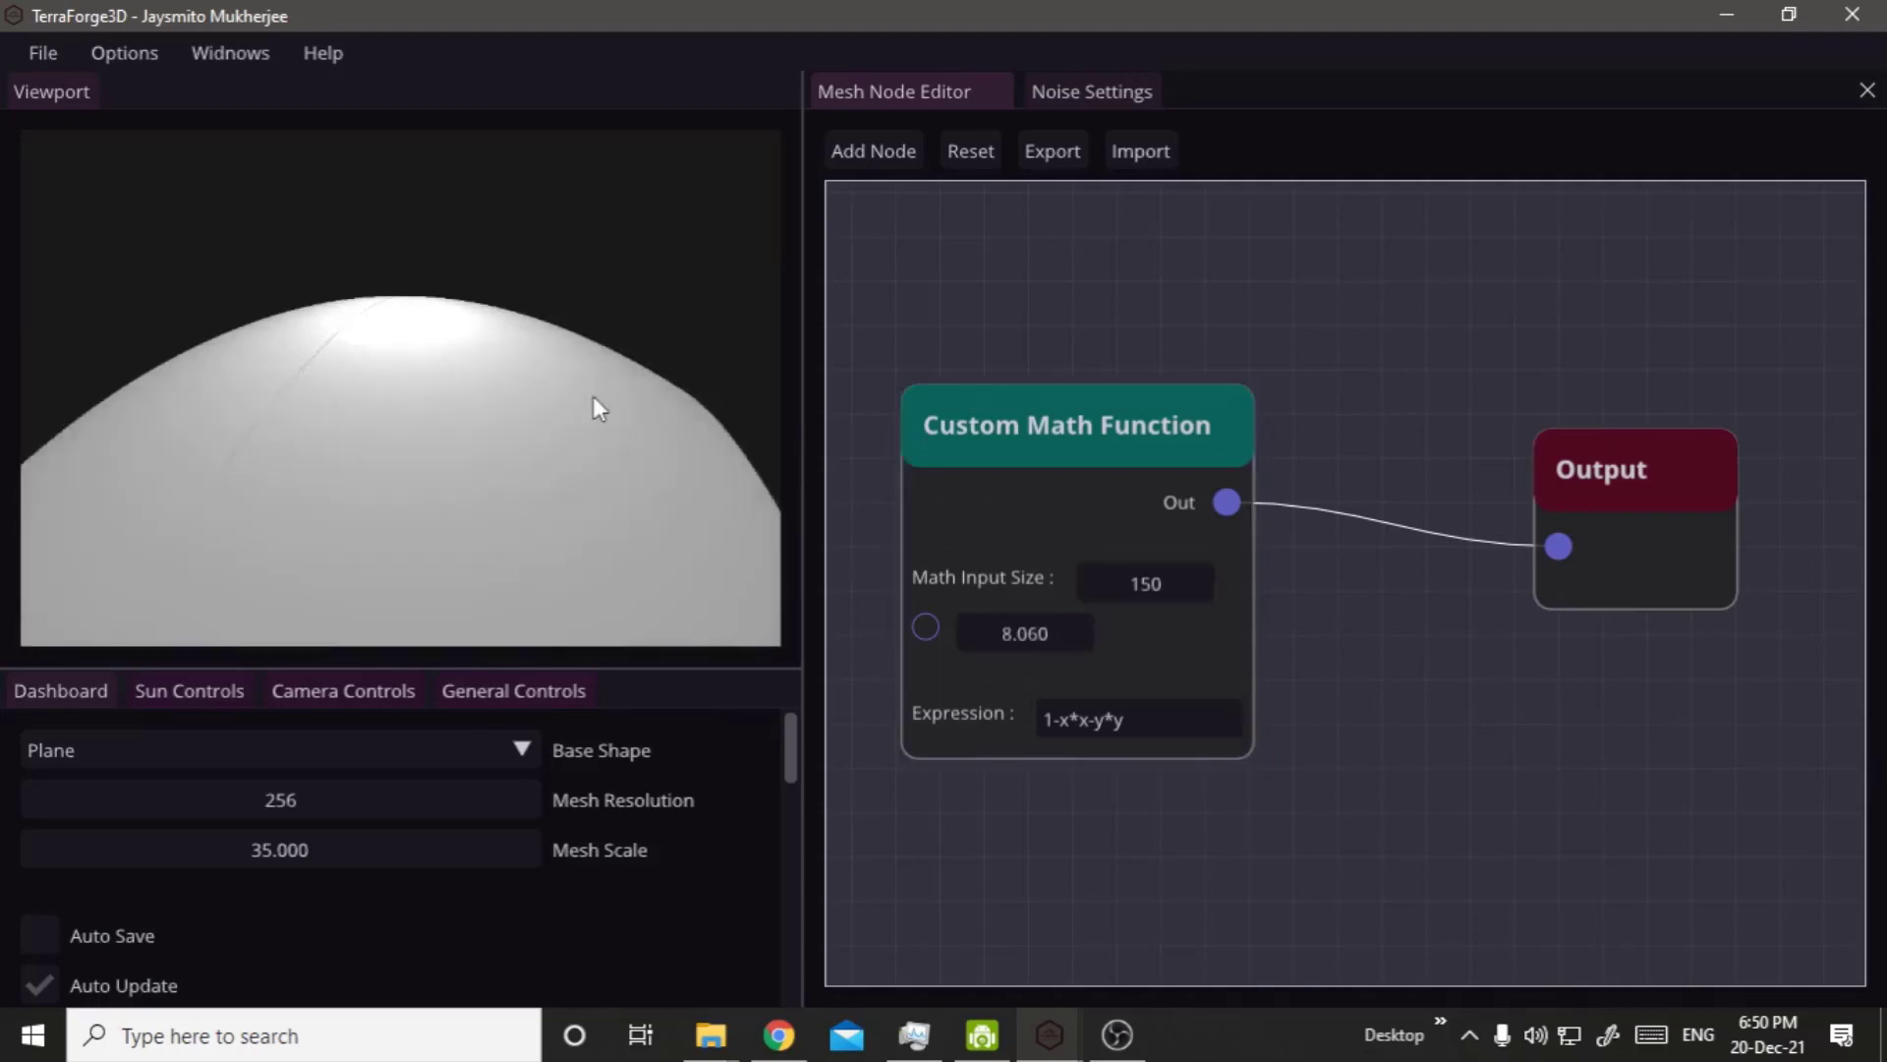
pyautogui.moveTo(592, 395); pyautogui.dragTo(546, 478, button='right')
pyautogui.moveTo(348, 503); pyautogui.dragTo(553, 614, button='right')
# Disconnect the Output node from the Custom Math Function and move it down to the open space beside the Pixelate Node.
pyautogui.moveTo(1550, 541); pyautogui.dragTo(1493, 594)
pyautogui.moveTo(1636, 488); pyautogui.dragTo(1529, 839)
pyautogui.scroll(-5, 1489, 843)
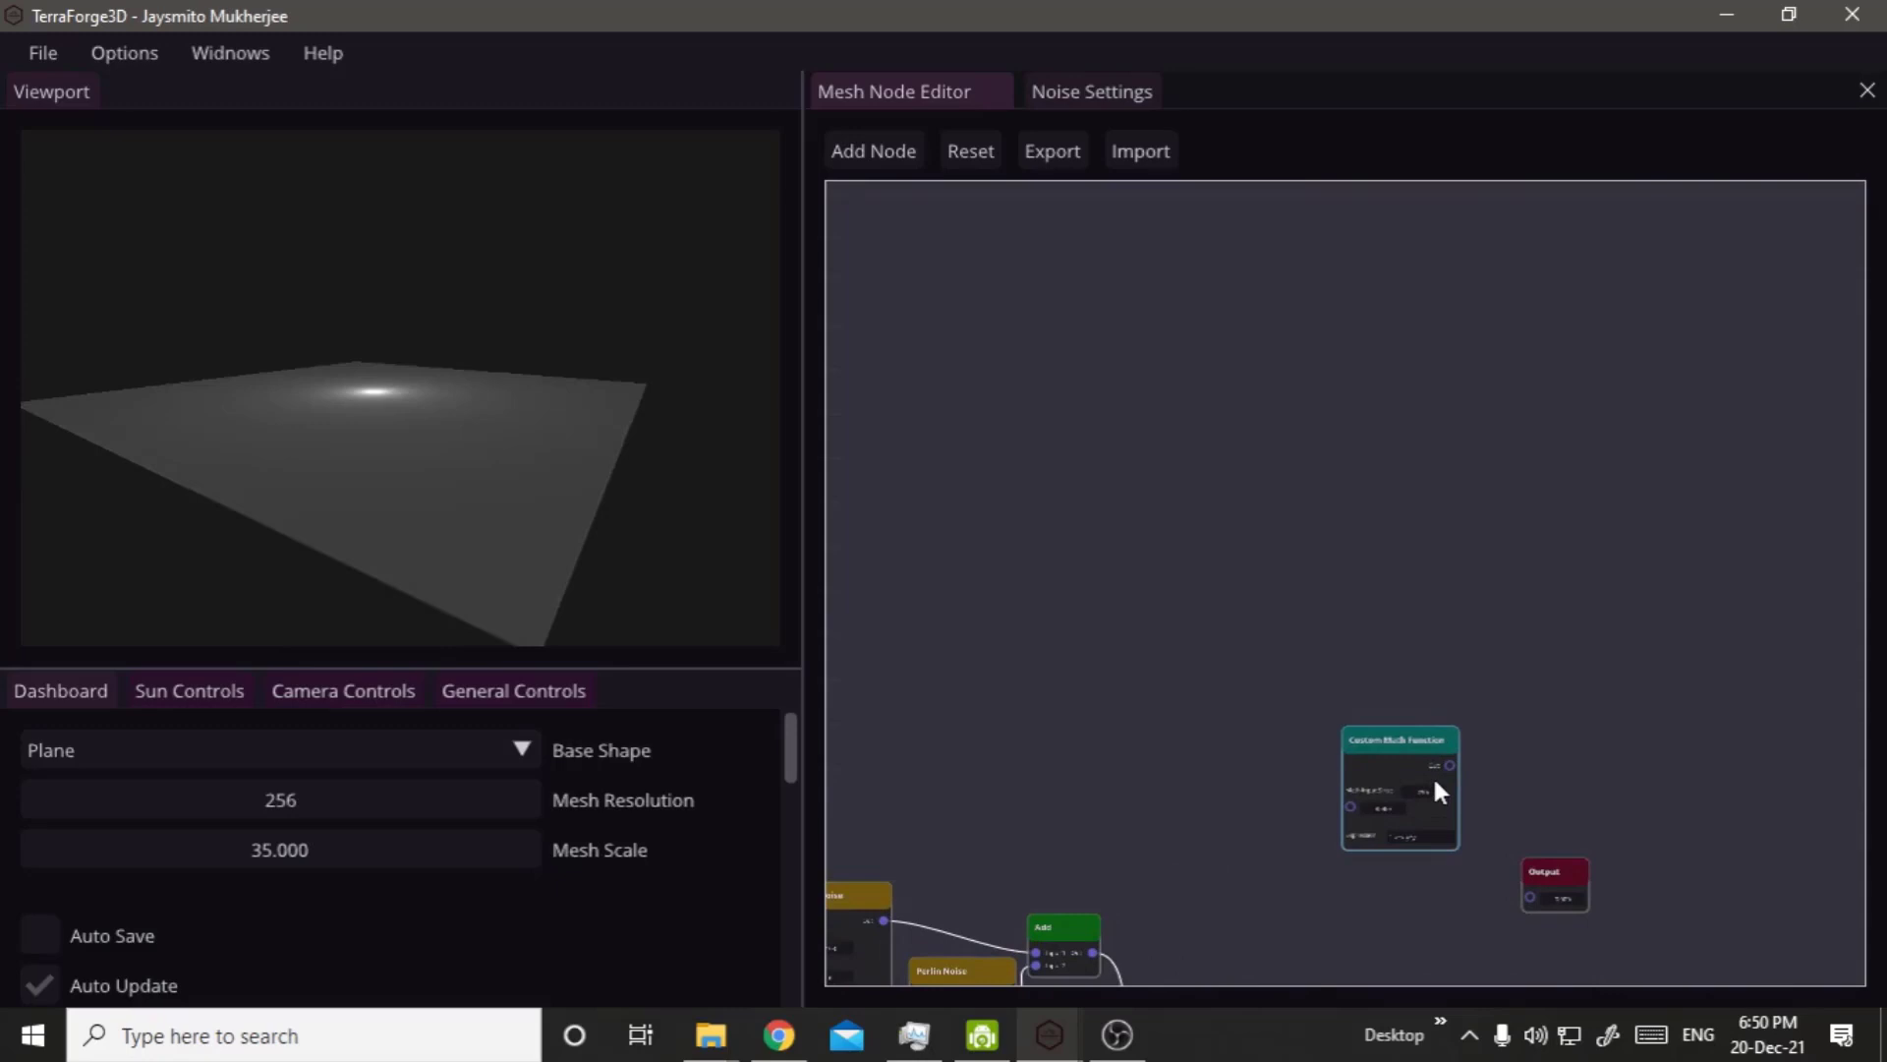
pyautogui.scroll(5, 1431, 775)
pyautogui.moveTo(1481, 834); pyautogui.dragTo(1568, 812)
pyautogui.scroll(-5, 1587, 873)
pyautogui.moveTo(1618, 900); pyautogui.dragTo(1453, 968)
pyautogui.moveTo(1400, 875); pyautogui.dragTo(1149, 341, button='right')
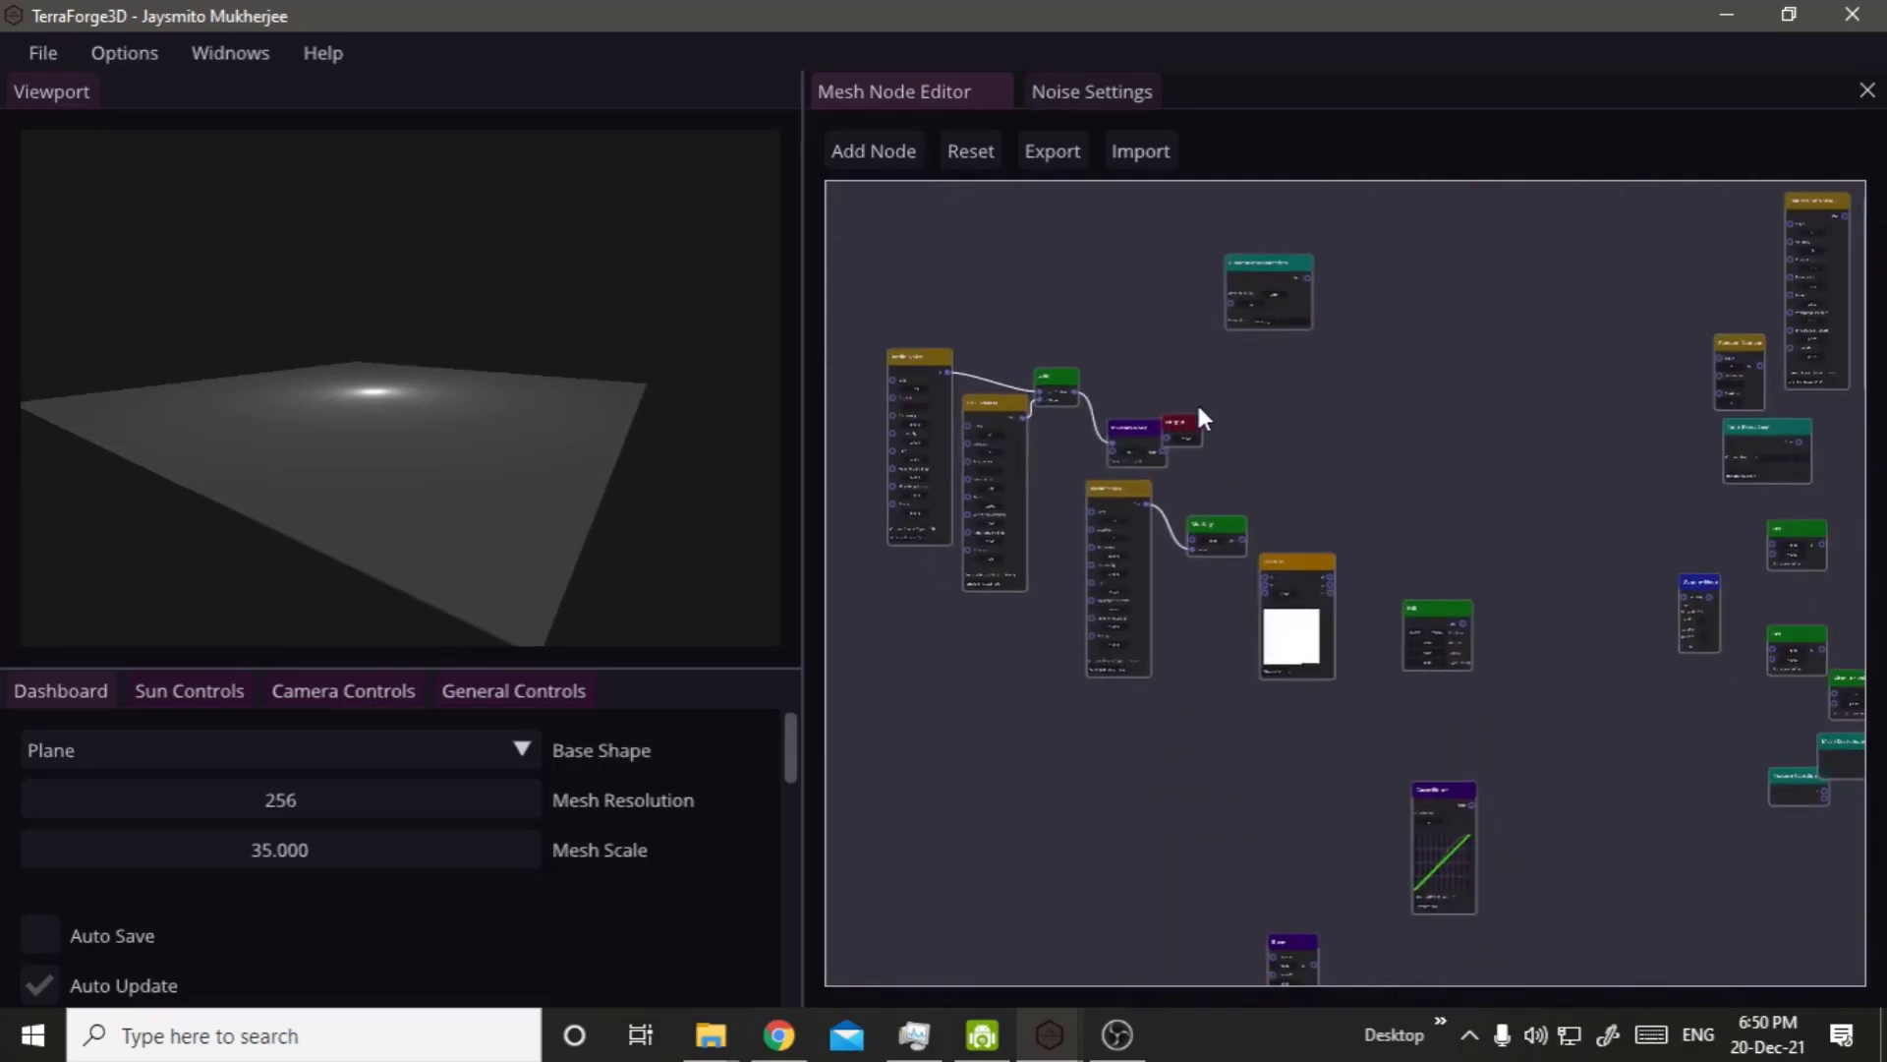
pyautogui.moveTo(1177, 419); pyautogui.dragTo(1259, 464)
# Bring the Blend node up beside the Pixelate Node and place the Output node just after it.
pyautogui.moveTo(1251, 838); pyautogui.dragTo(1182, 679, button='right')
pyautogui.scroll(2, 1202, 745)
pyautogui.moveTo(1224, 815); pyautogui.dragTo(1318, 451)
pyautogui.moveTo(1376, 565); pyautogui.dragTo(1283, 843, button='right')
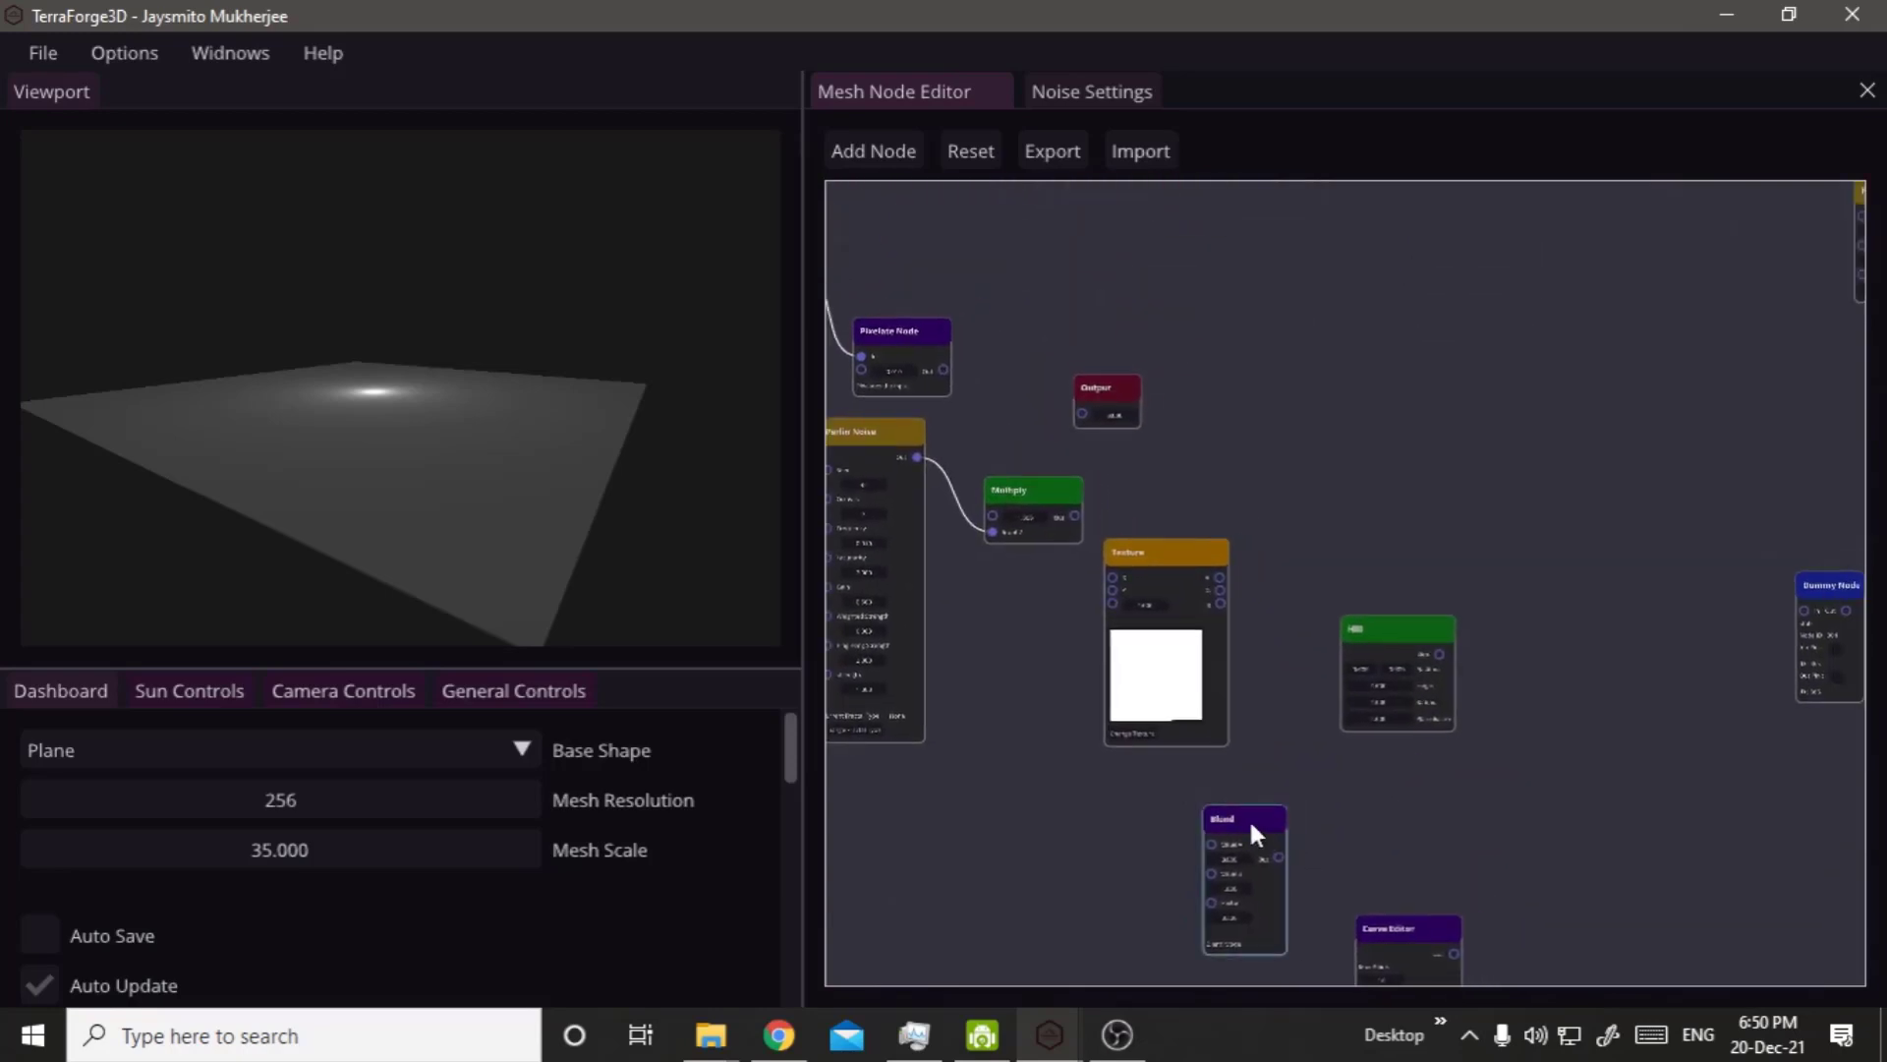
pyautogui.moveTo(1248, 817); pyautogui.dragTo(1044, 276)
pyautogui.scroll(3, 1128, 388)
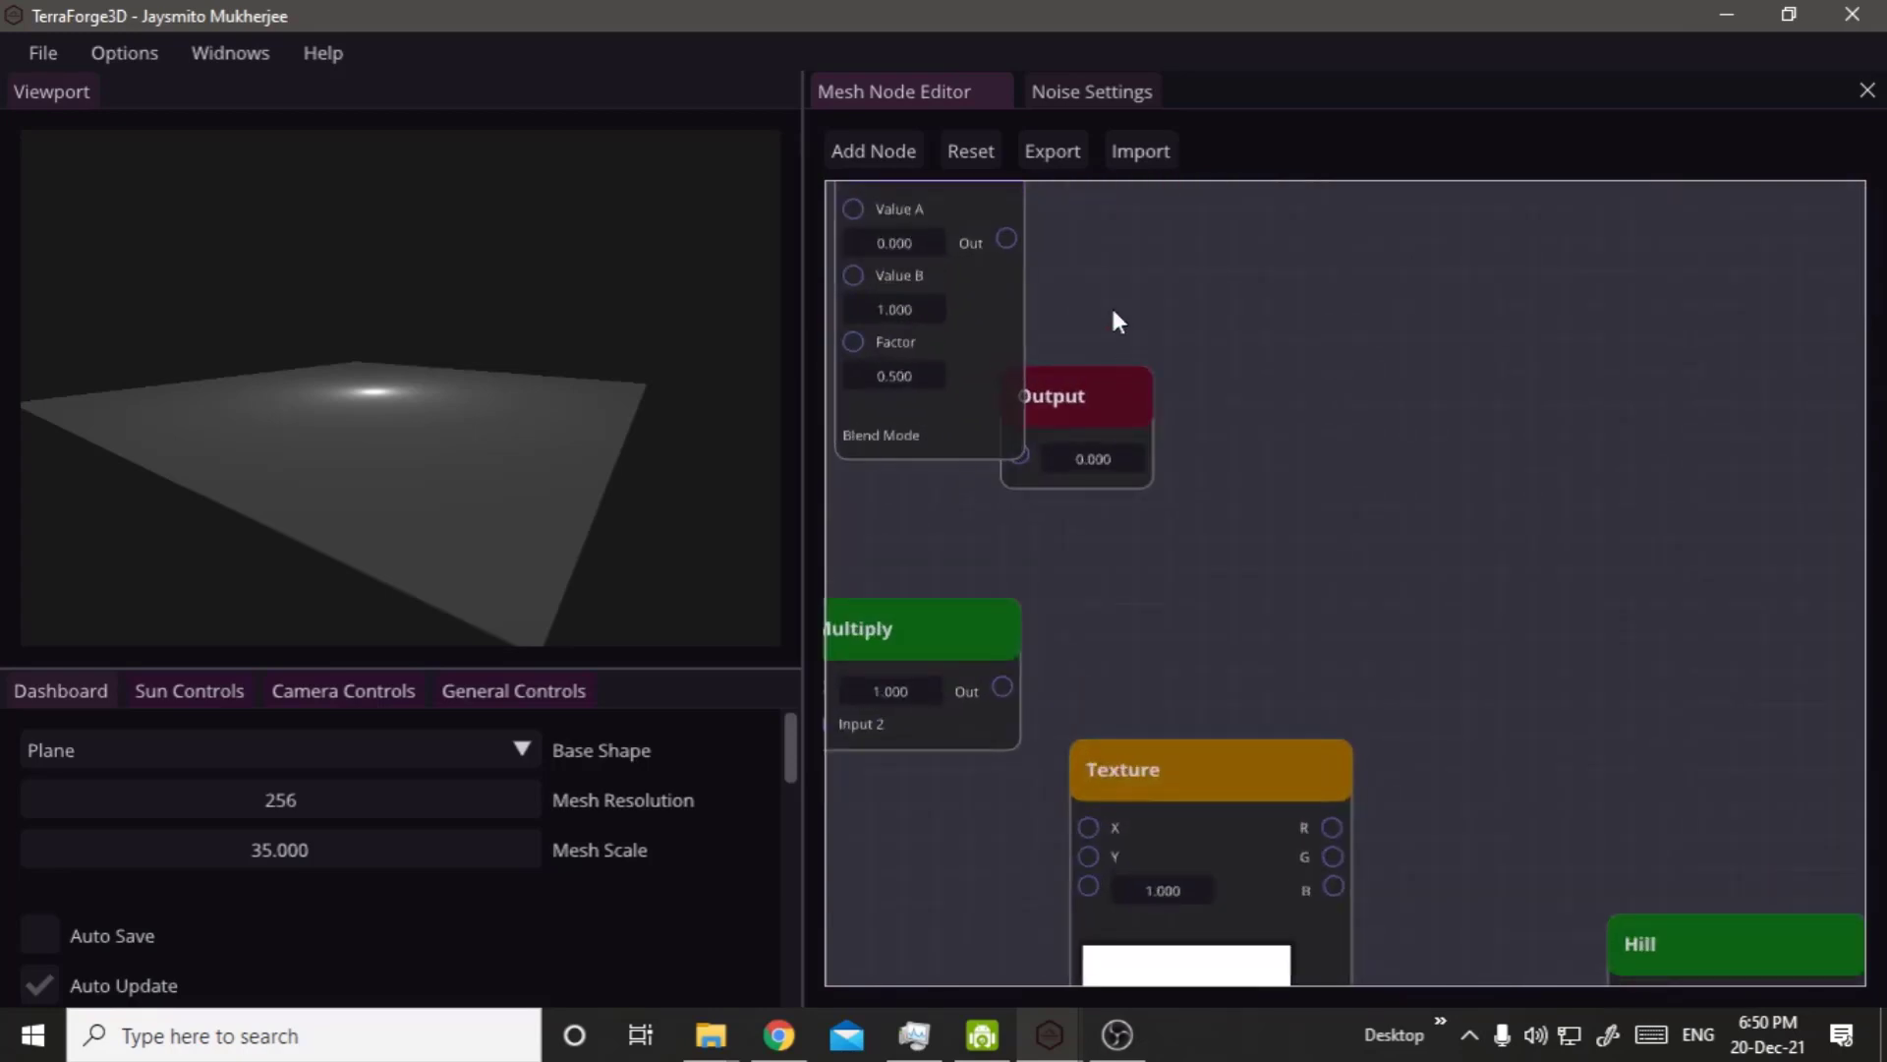
pyautogui.moveTo(1118, 321); pyautogui.dragTo(1459, 729, button='right')
pyautogui.scroll(2, 1463, 776)
pyautogui.moveTo(1463, 777); pyautogui.dragTo(1539, 702)
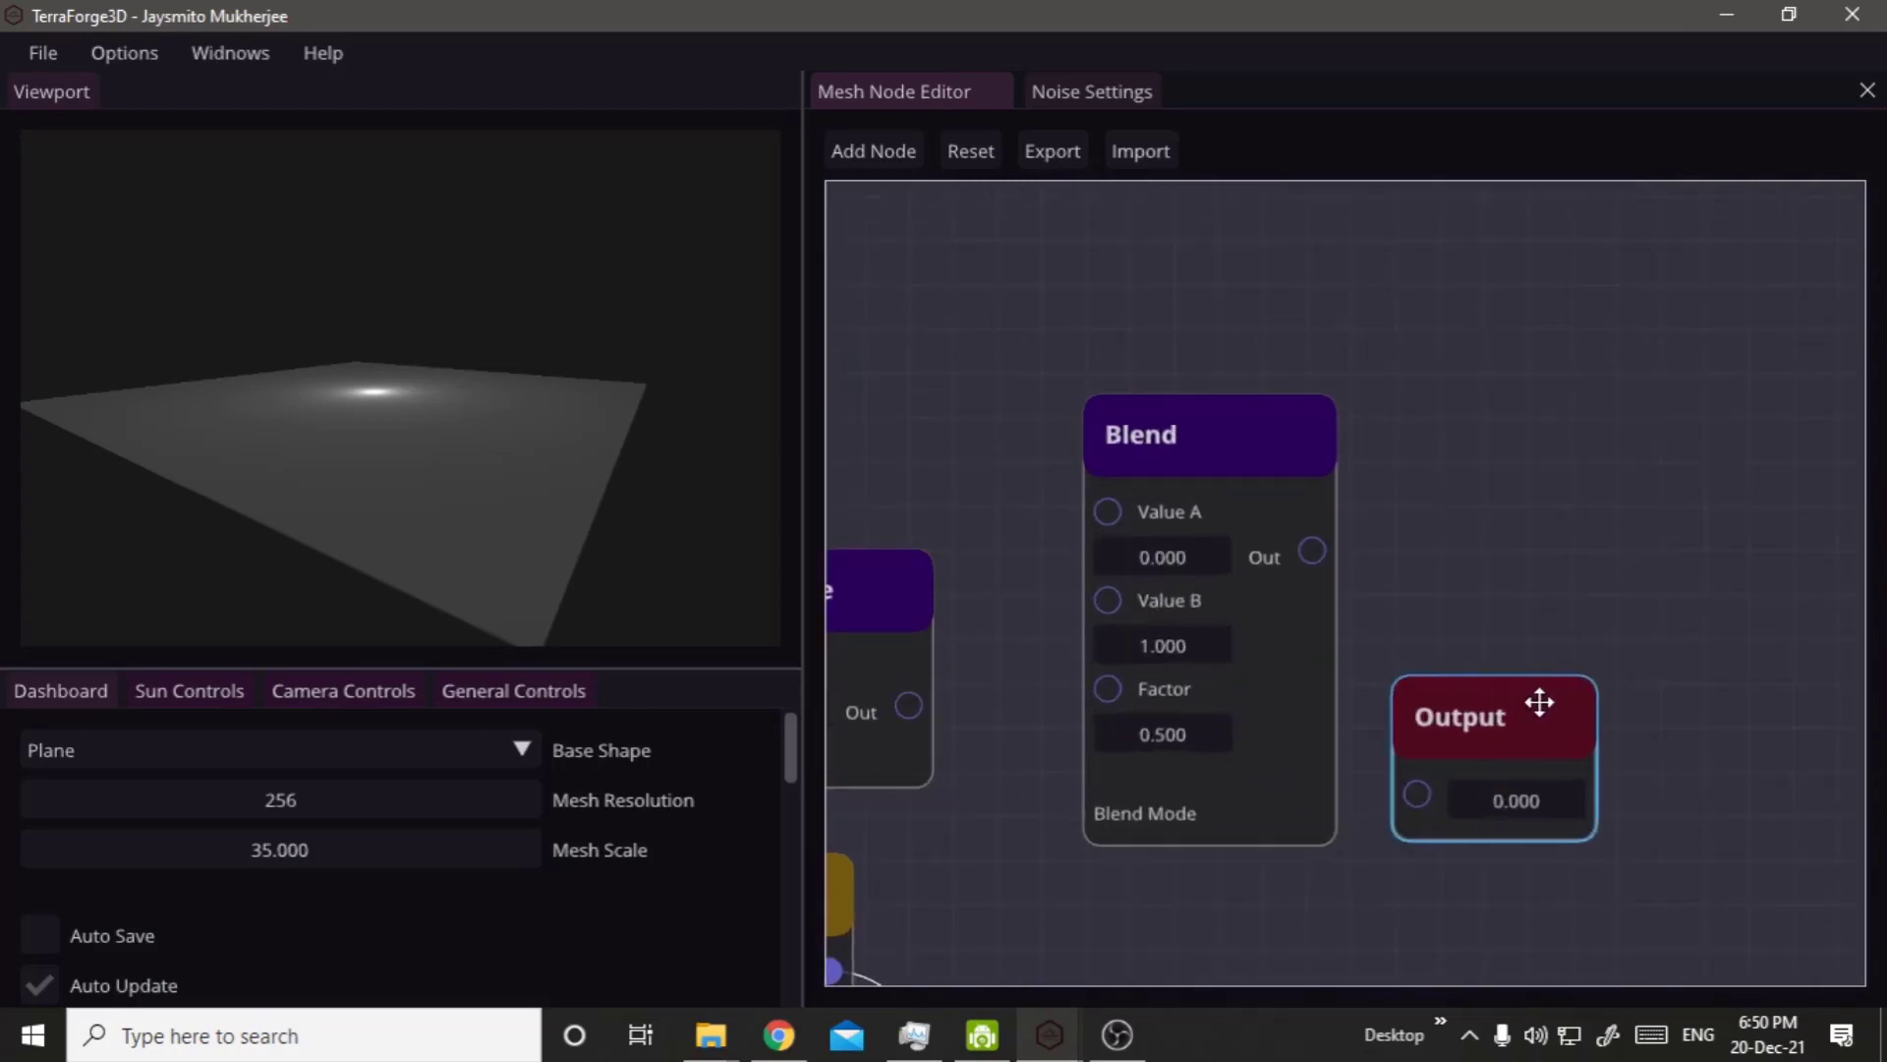
# Clear space around the Blend node by rearranging the lower Perlin Noise, Multiply and Output nodes and deleting the Pixelate Node.
pyautogui.scroll(-3, 1396, 728)
pyautogui.moveTo(1315, 878); pyautogui.dragTo(1590, 759, button='right')
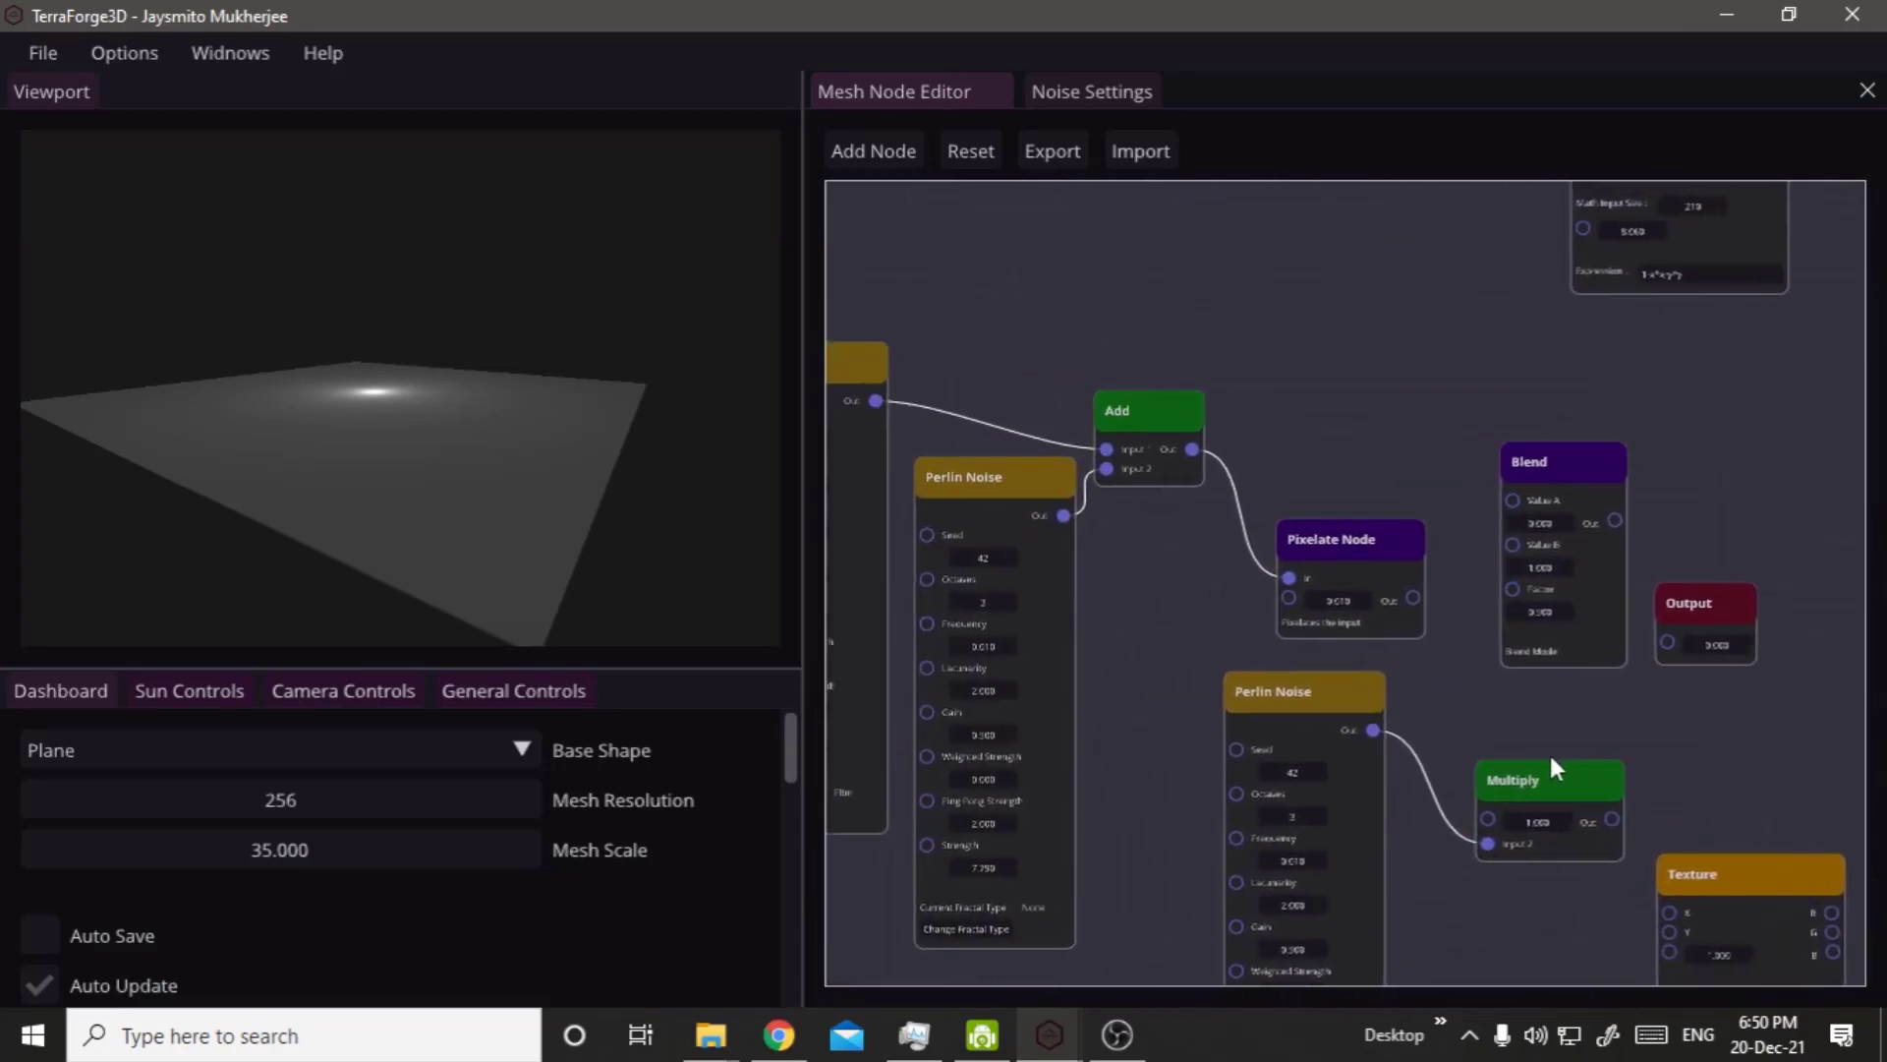
pyautogui.moveTo(1307, 729); pyautogui.dragTo(1249, 762)
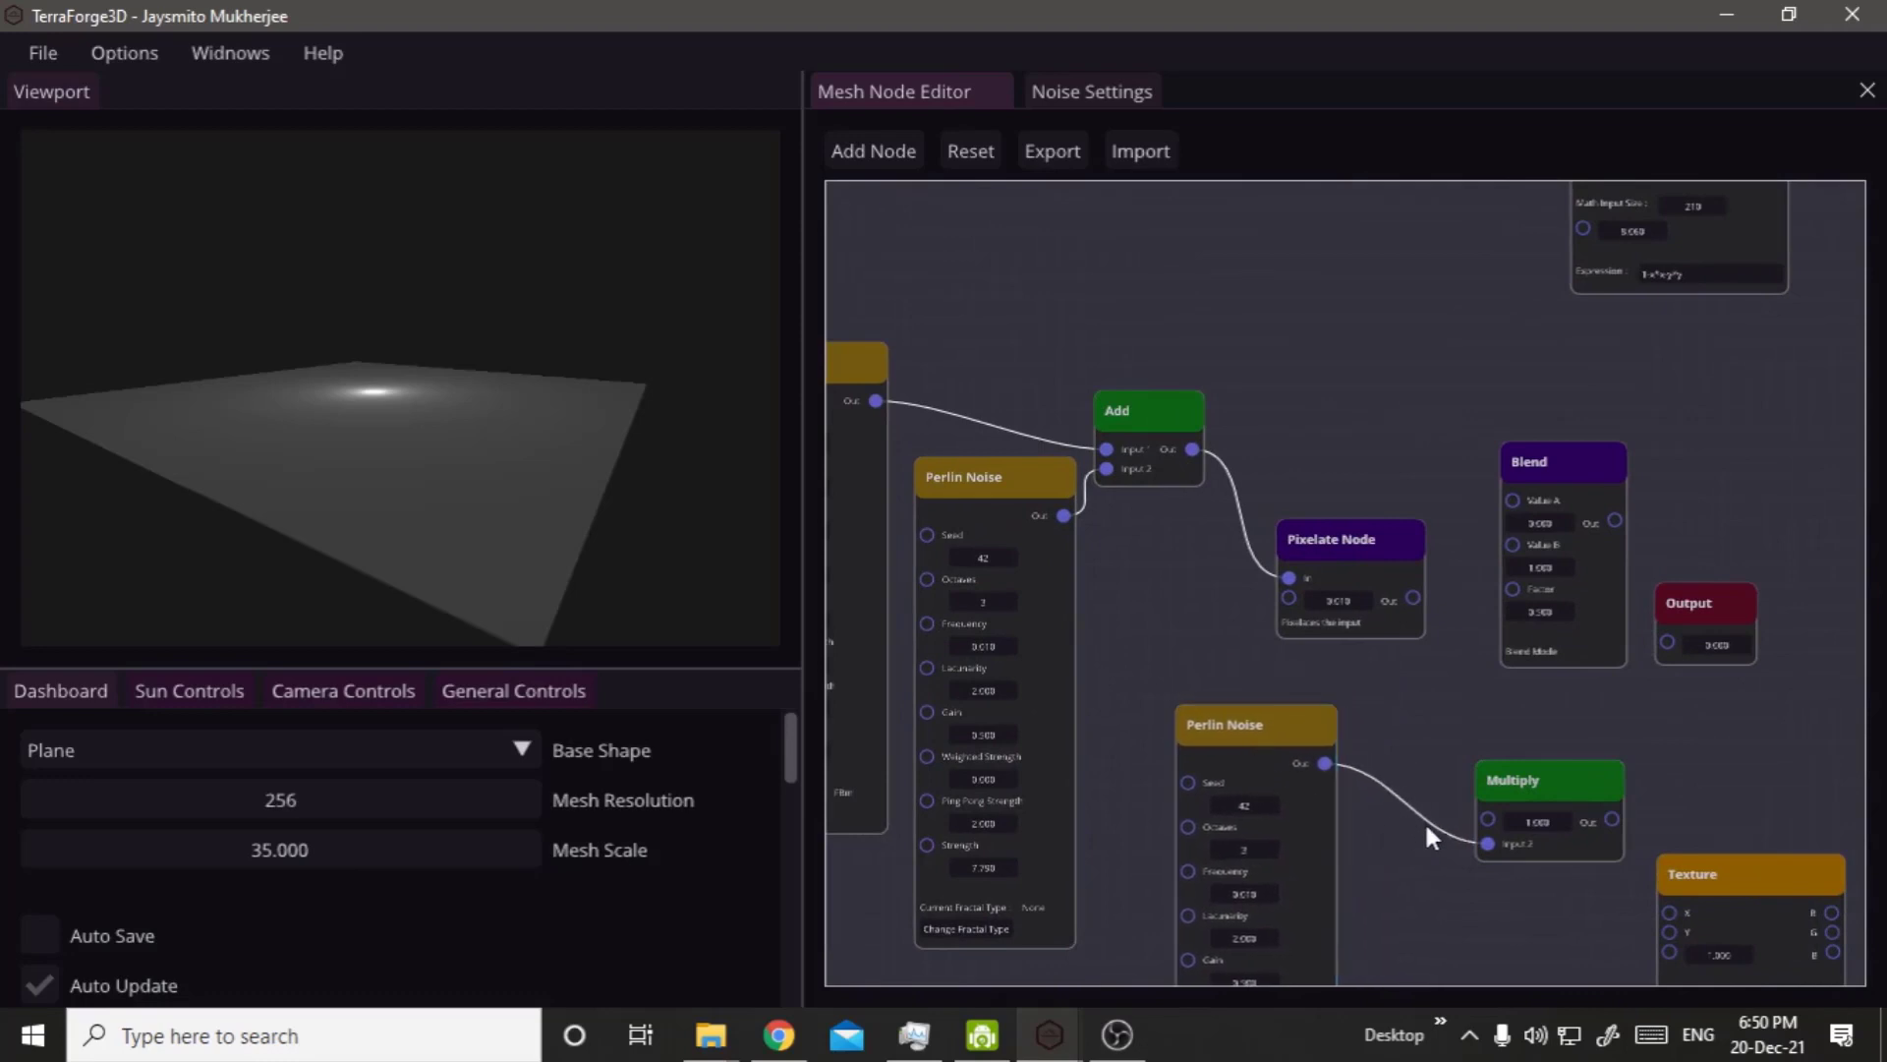
pyautogui.moveTo(1514, 786); pyautogui.dragTo(1419, 742)
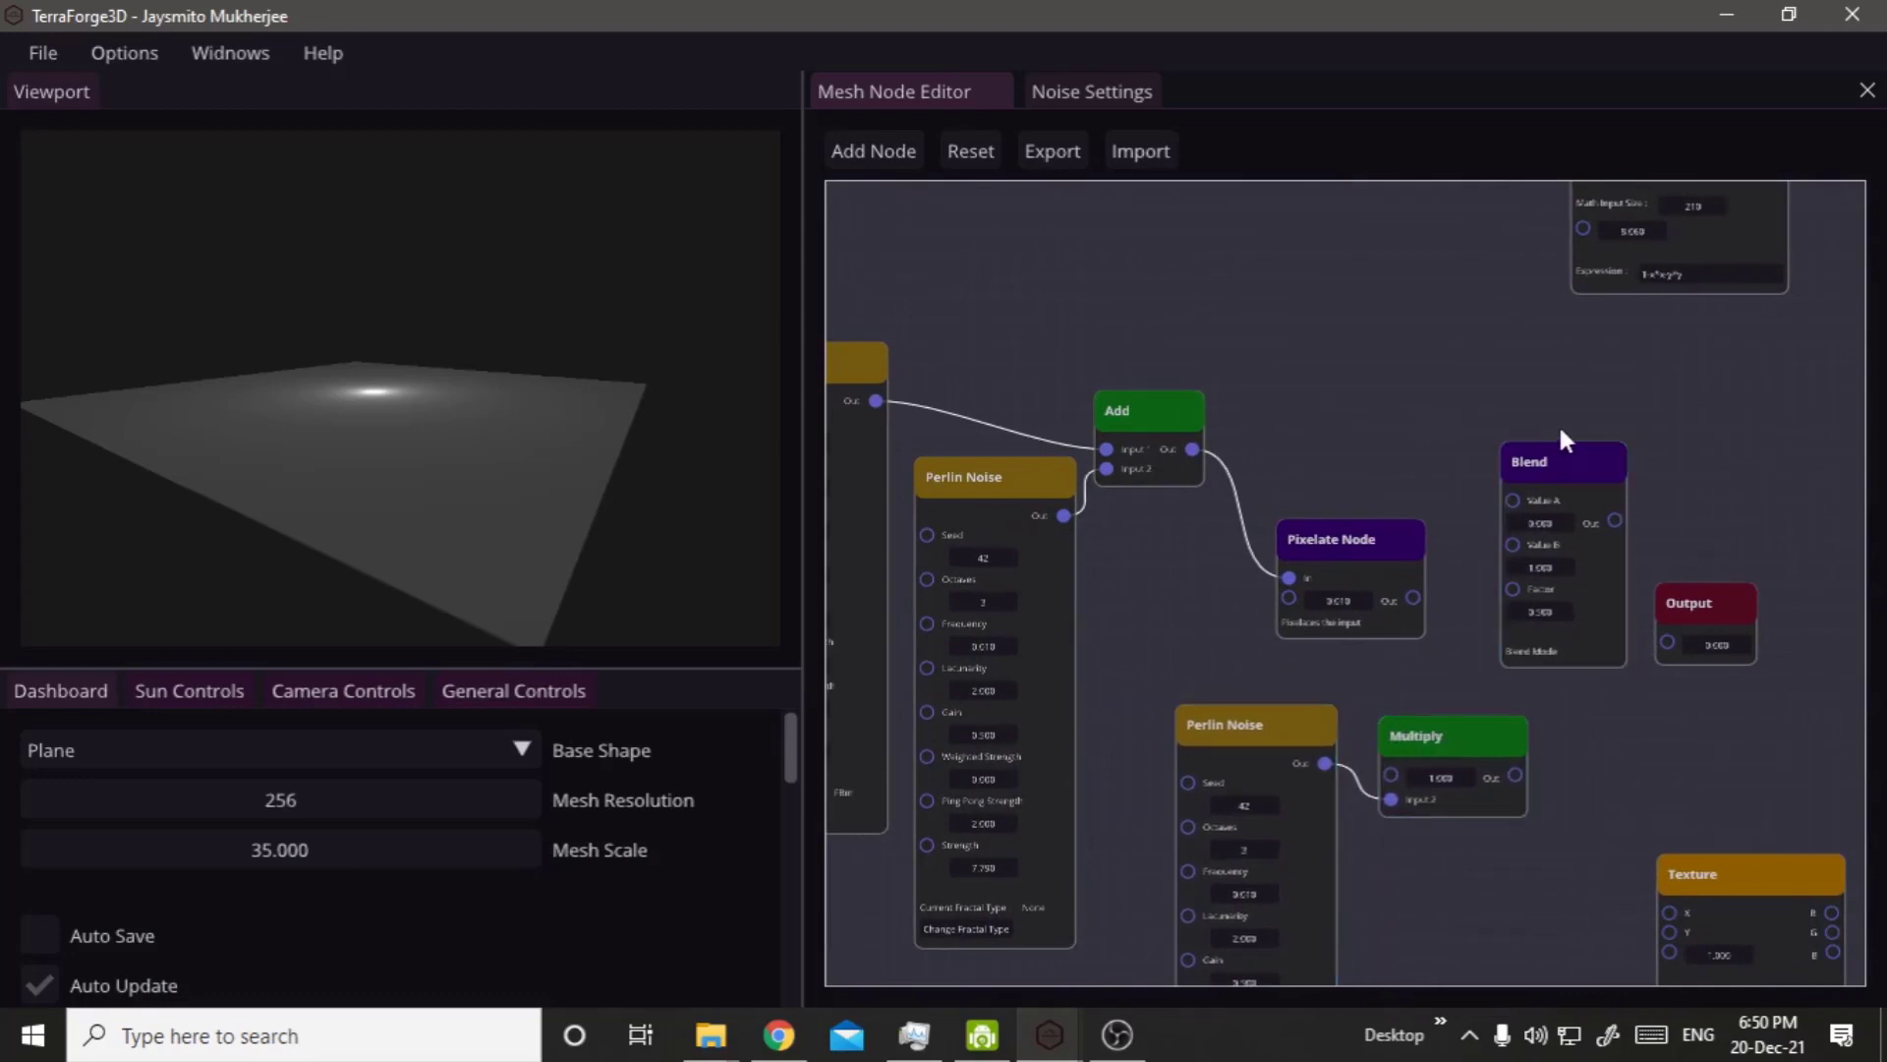
pyautogui.moveTo(1700, 622); pyautogui.dragTo(1745, 688)
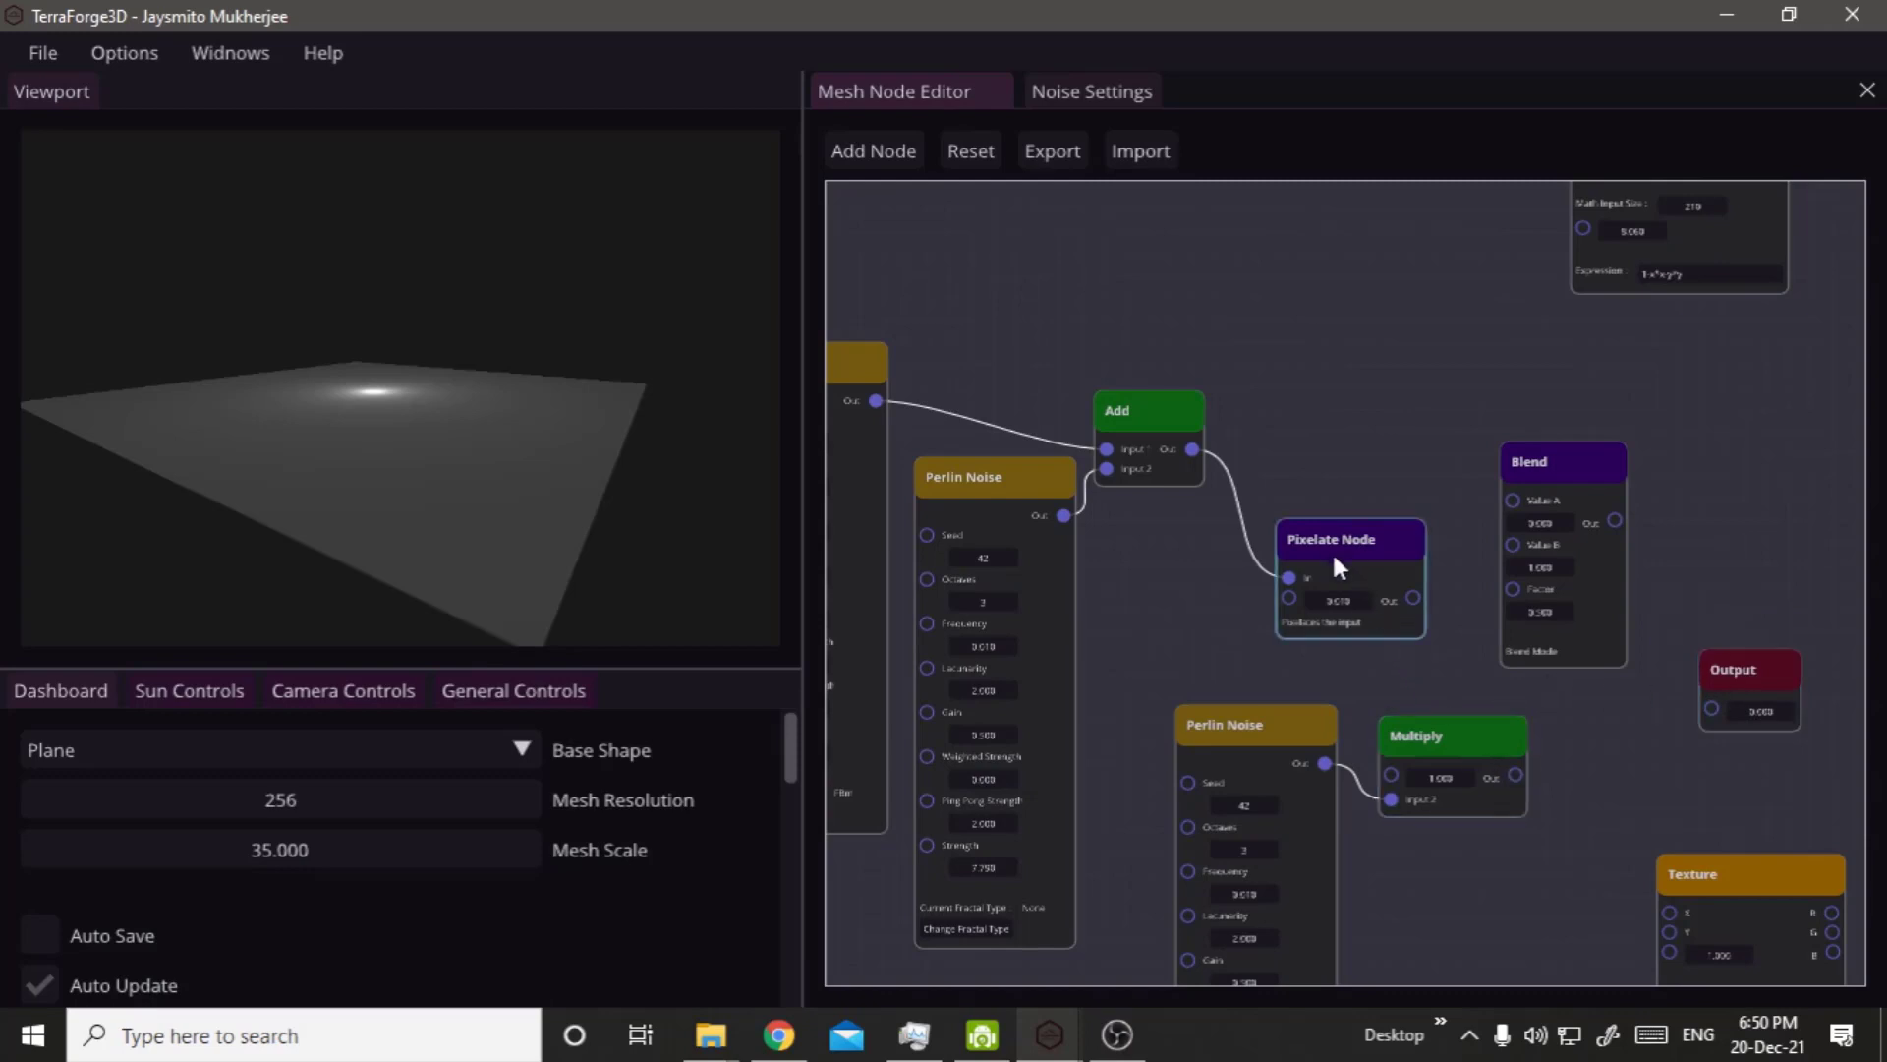
pyautogui.press('Delete')
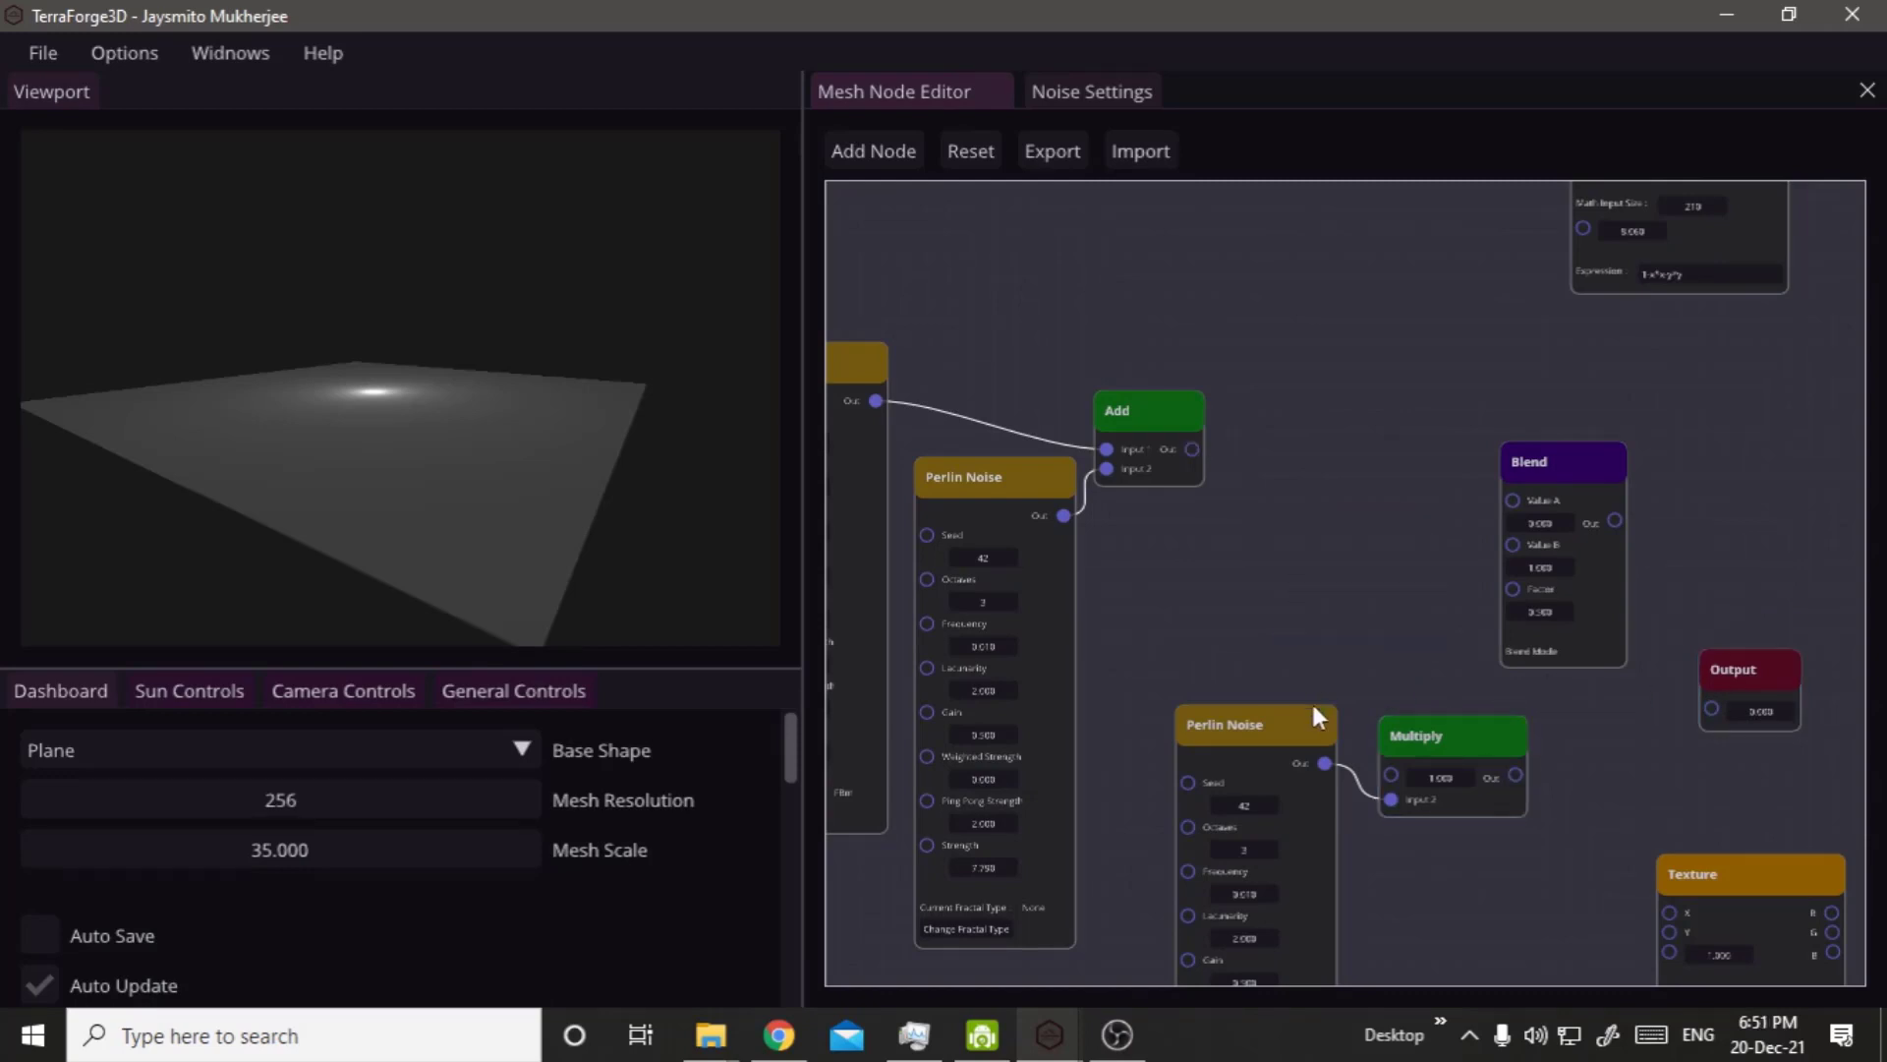
pyautogui.moveTo(1276, 765); pyautogui.dragTo(1196, 819)
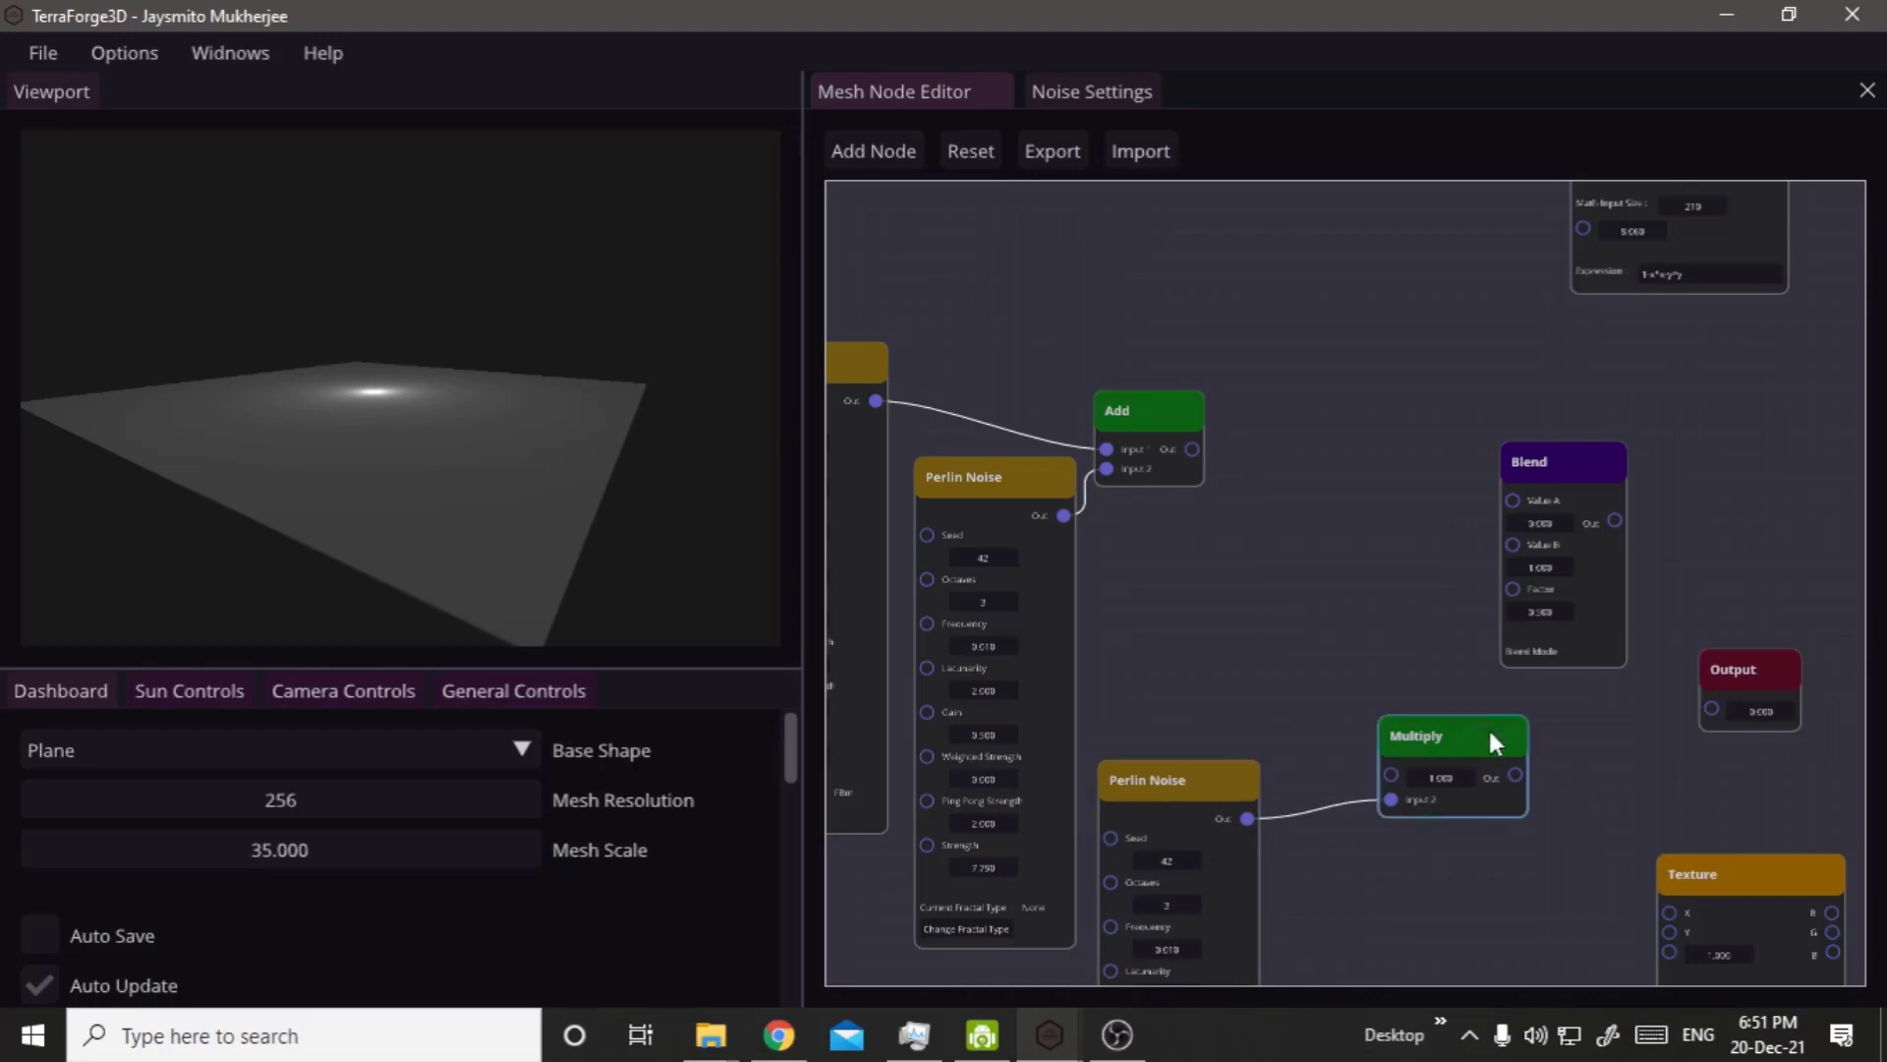
# Connect the Multiply node to the Output node and raise the lower Perlin Noise node's Strength to about 13.
pyautogui.moveTo(1457, 744); pyautogui.dragTo(1711, 710)
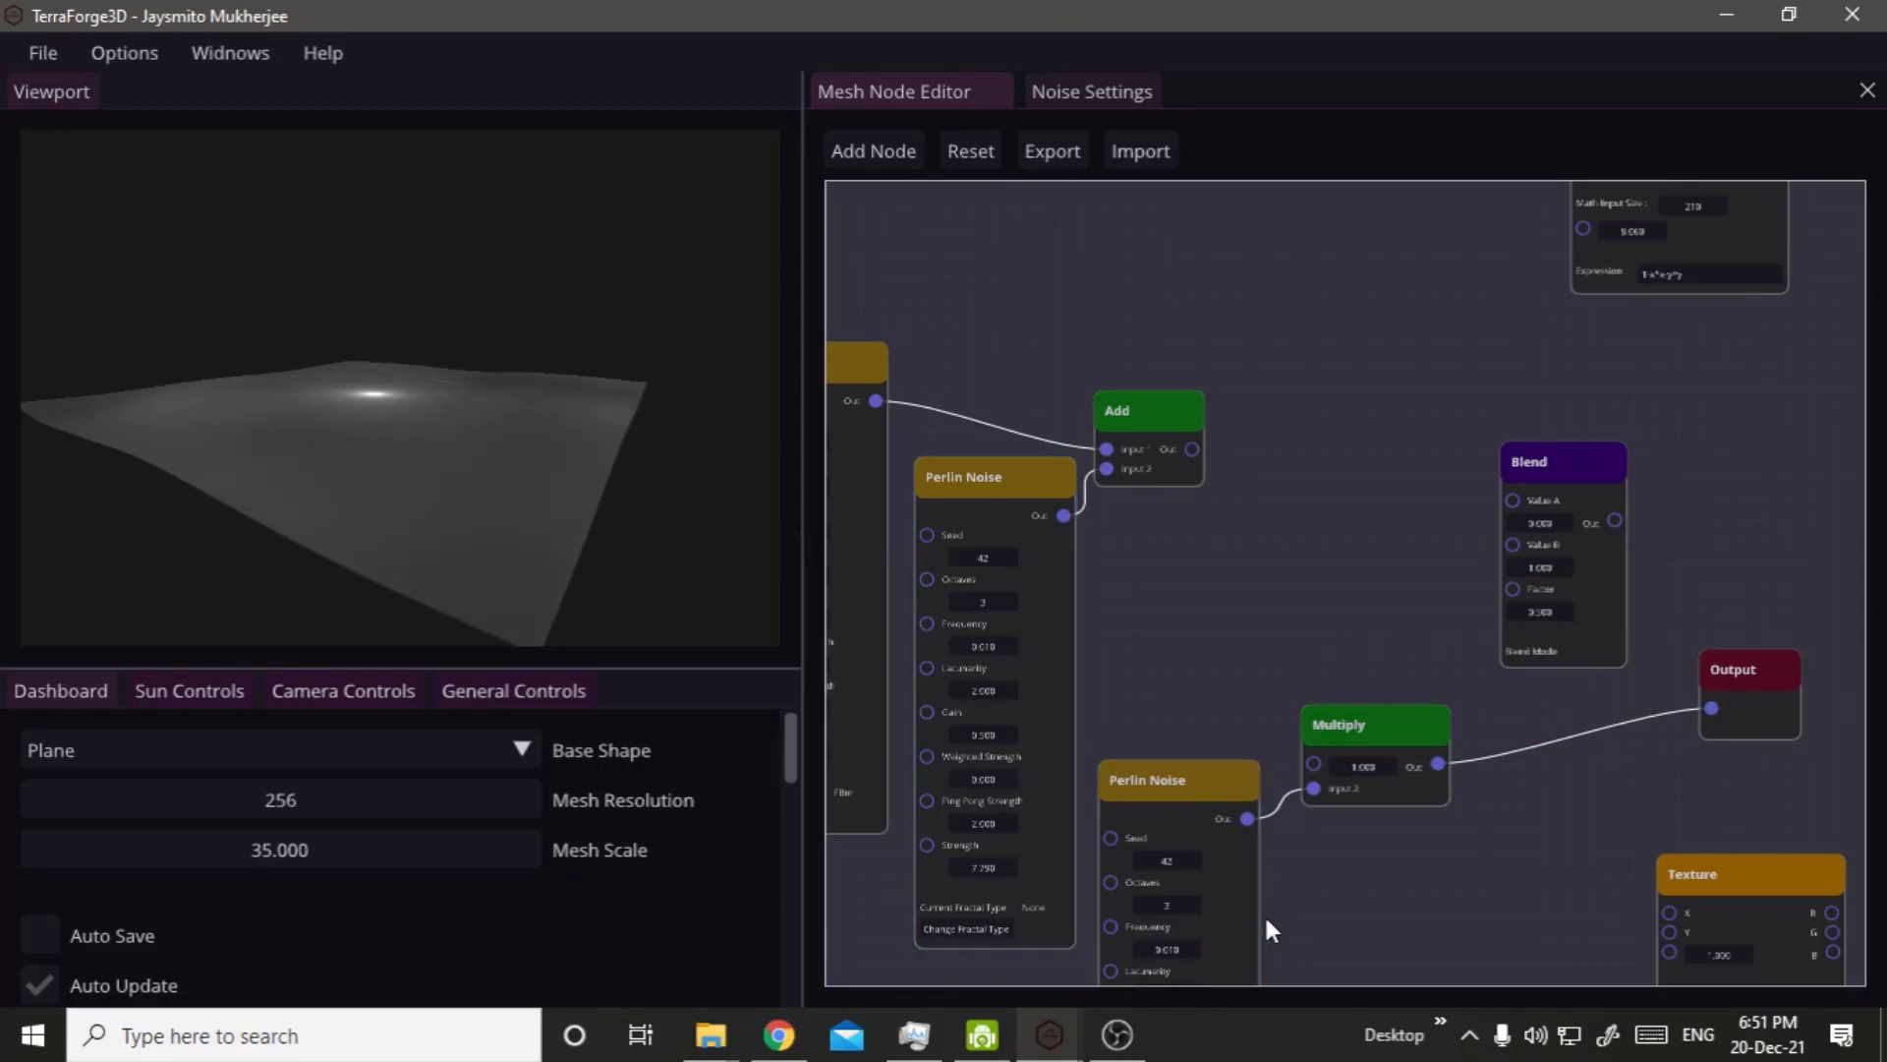
pyautogui.moveTo(1264, 914); pyautogui.dragTo(1156, 496, button='right')
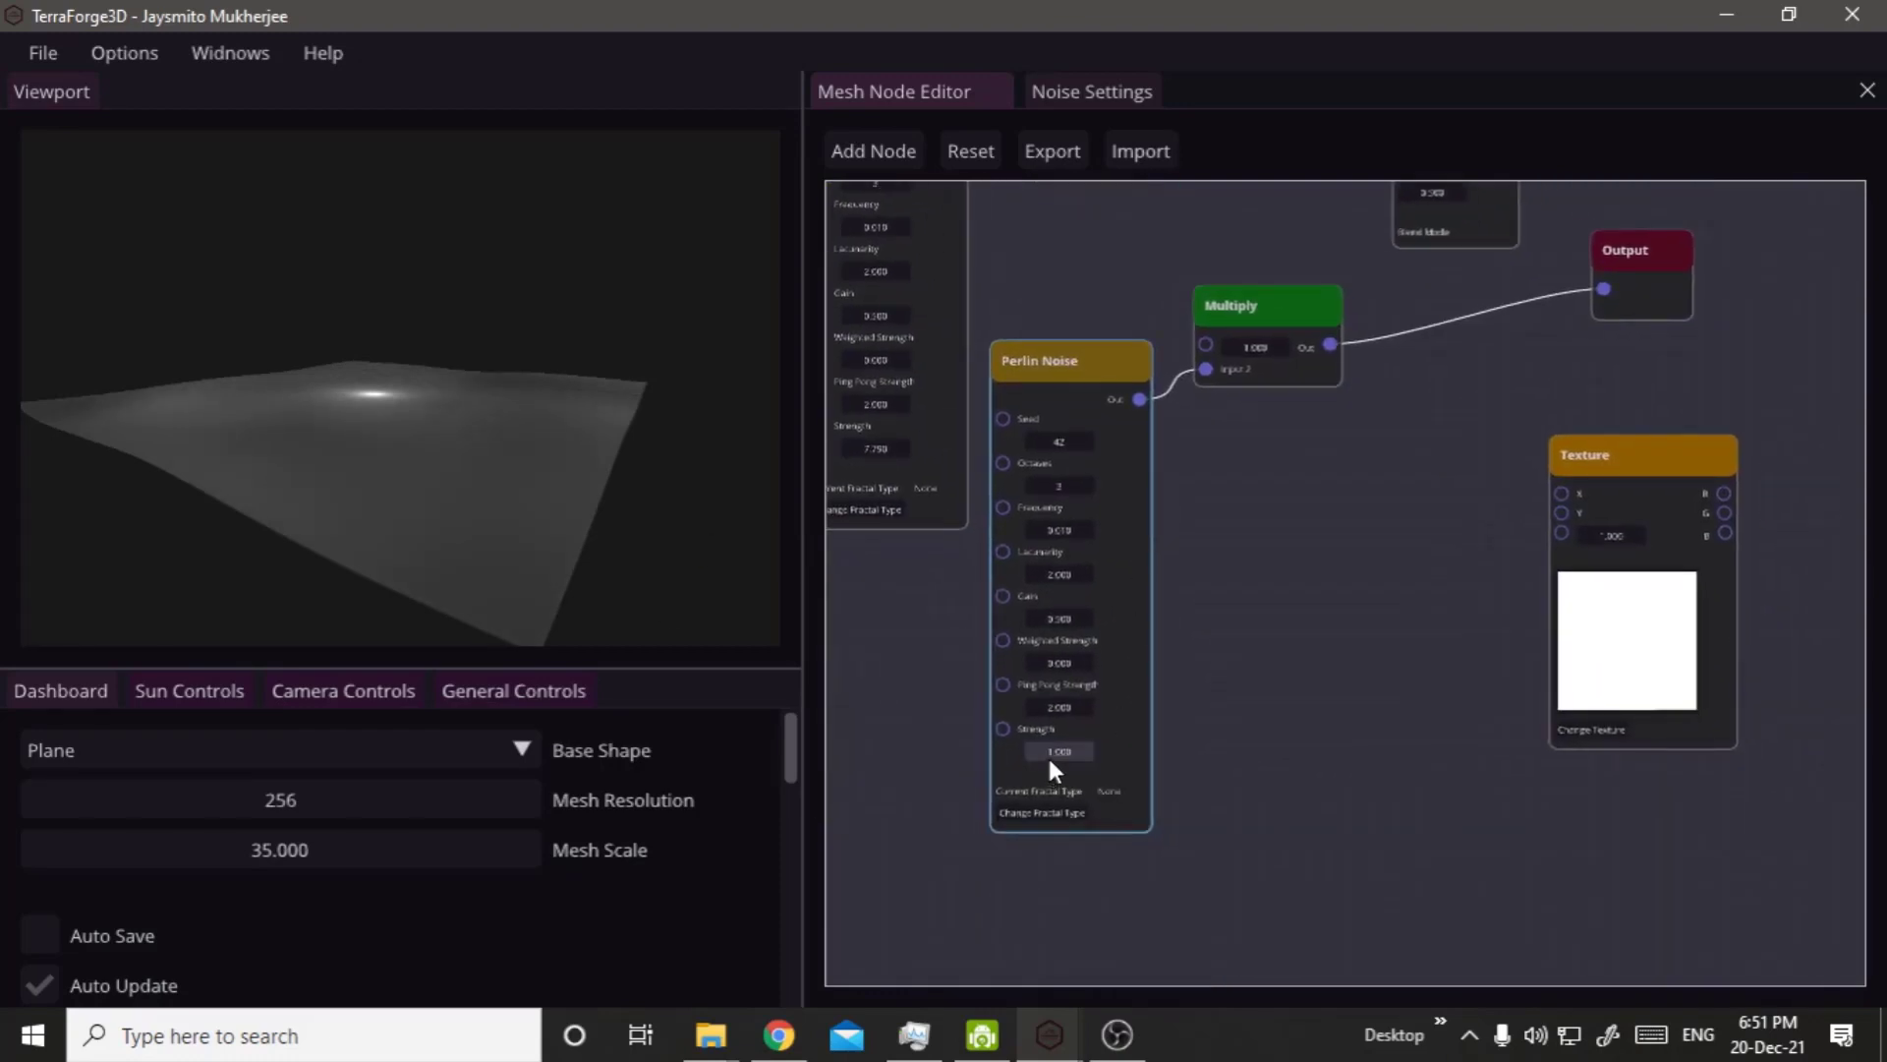
pyautogui.moveTo(1047, 753); pyautogui.dragTo(1885, 763)
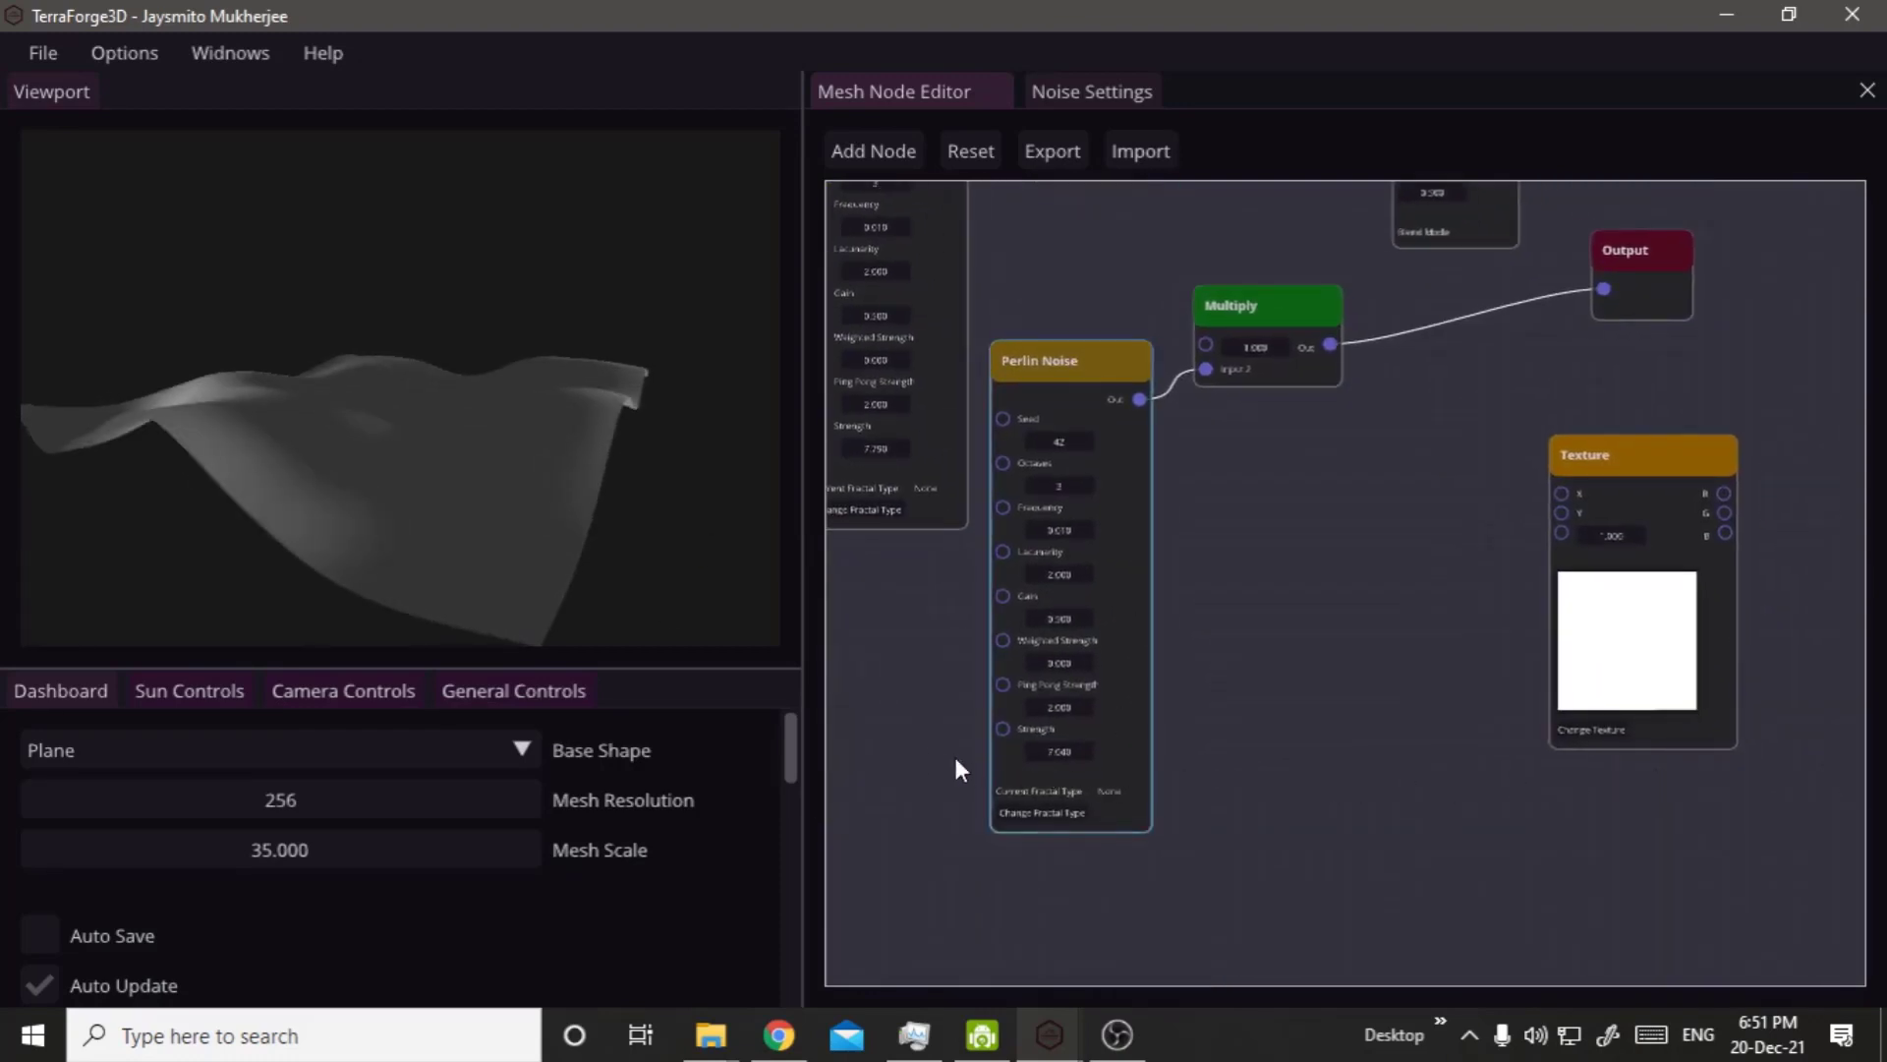
pyautogui.moveTo(1055, 755); pyautogui.dragTo(1885, 747)
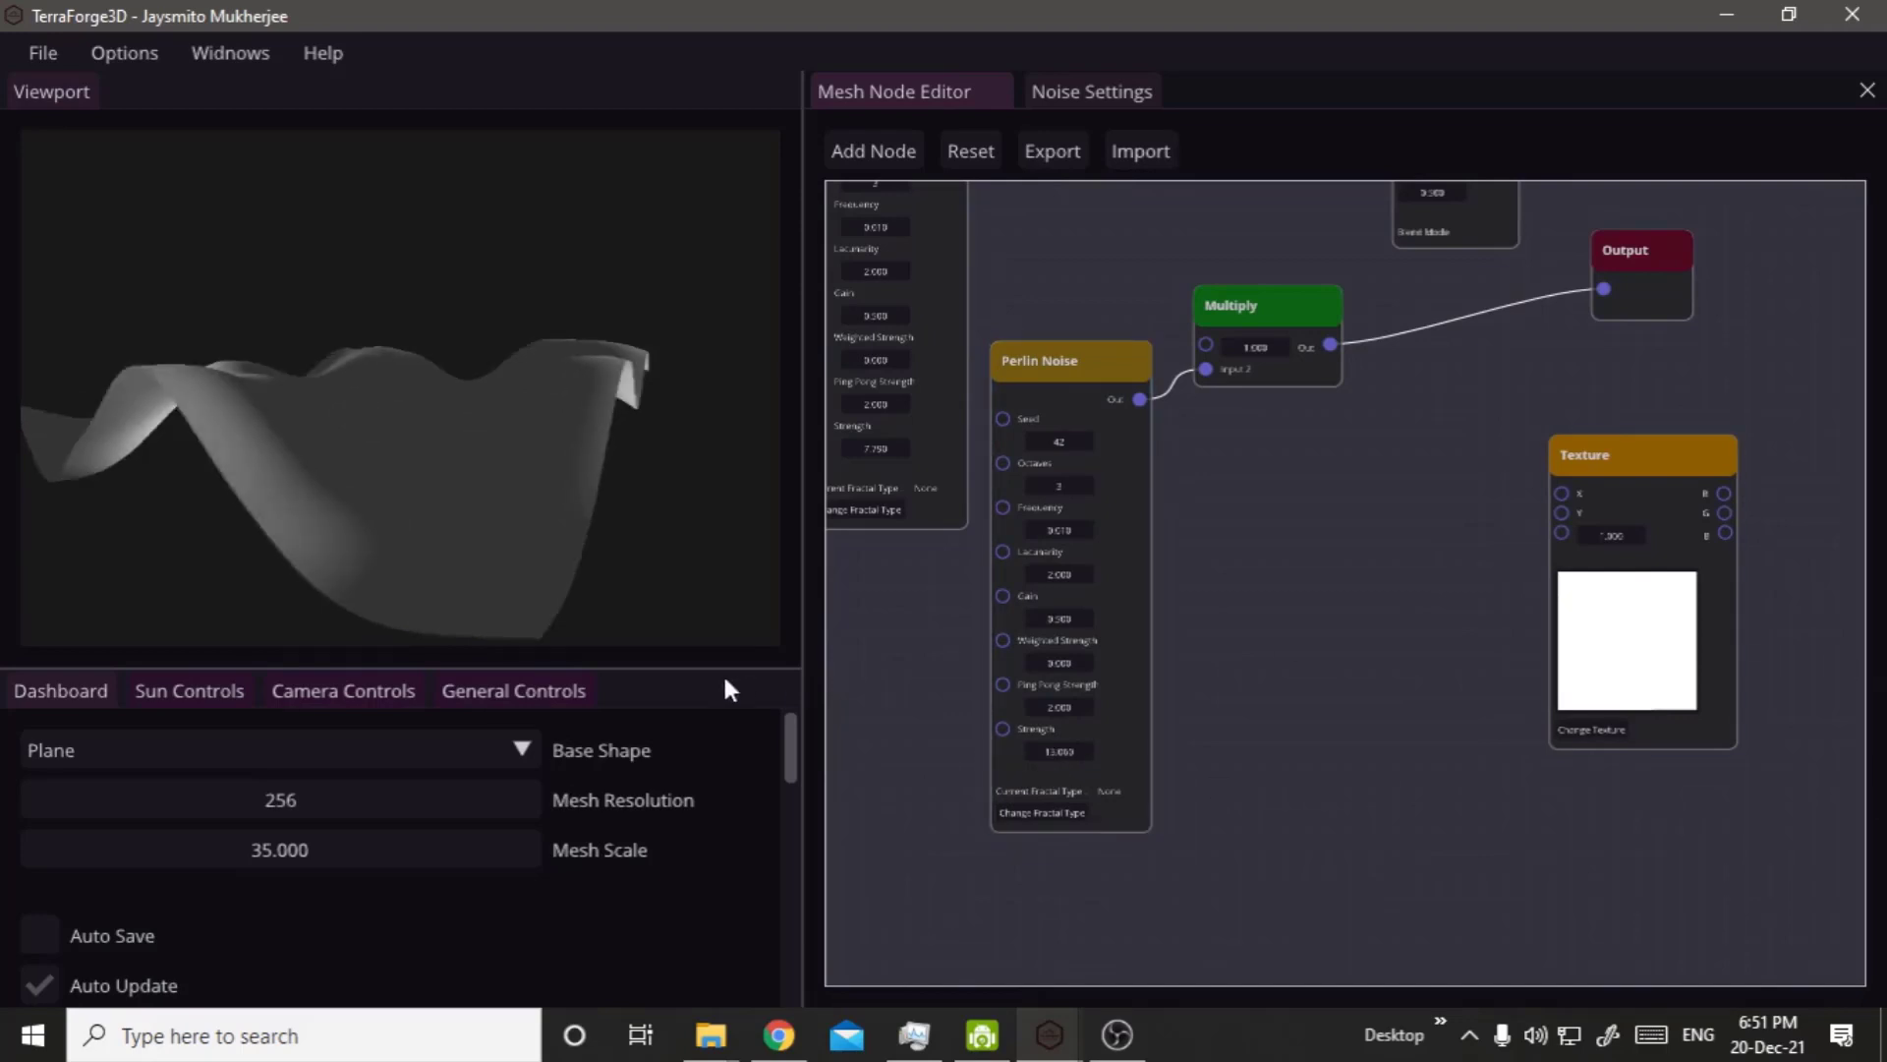
# Set the second Sun Position value to -12.9 and view the noise terrain from above.
pyautogui.click(177, 694)
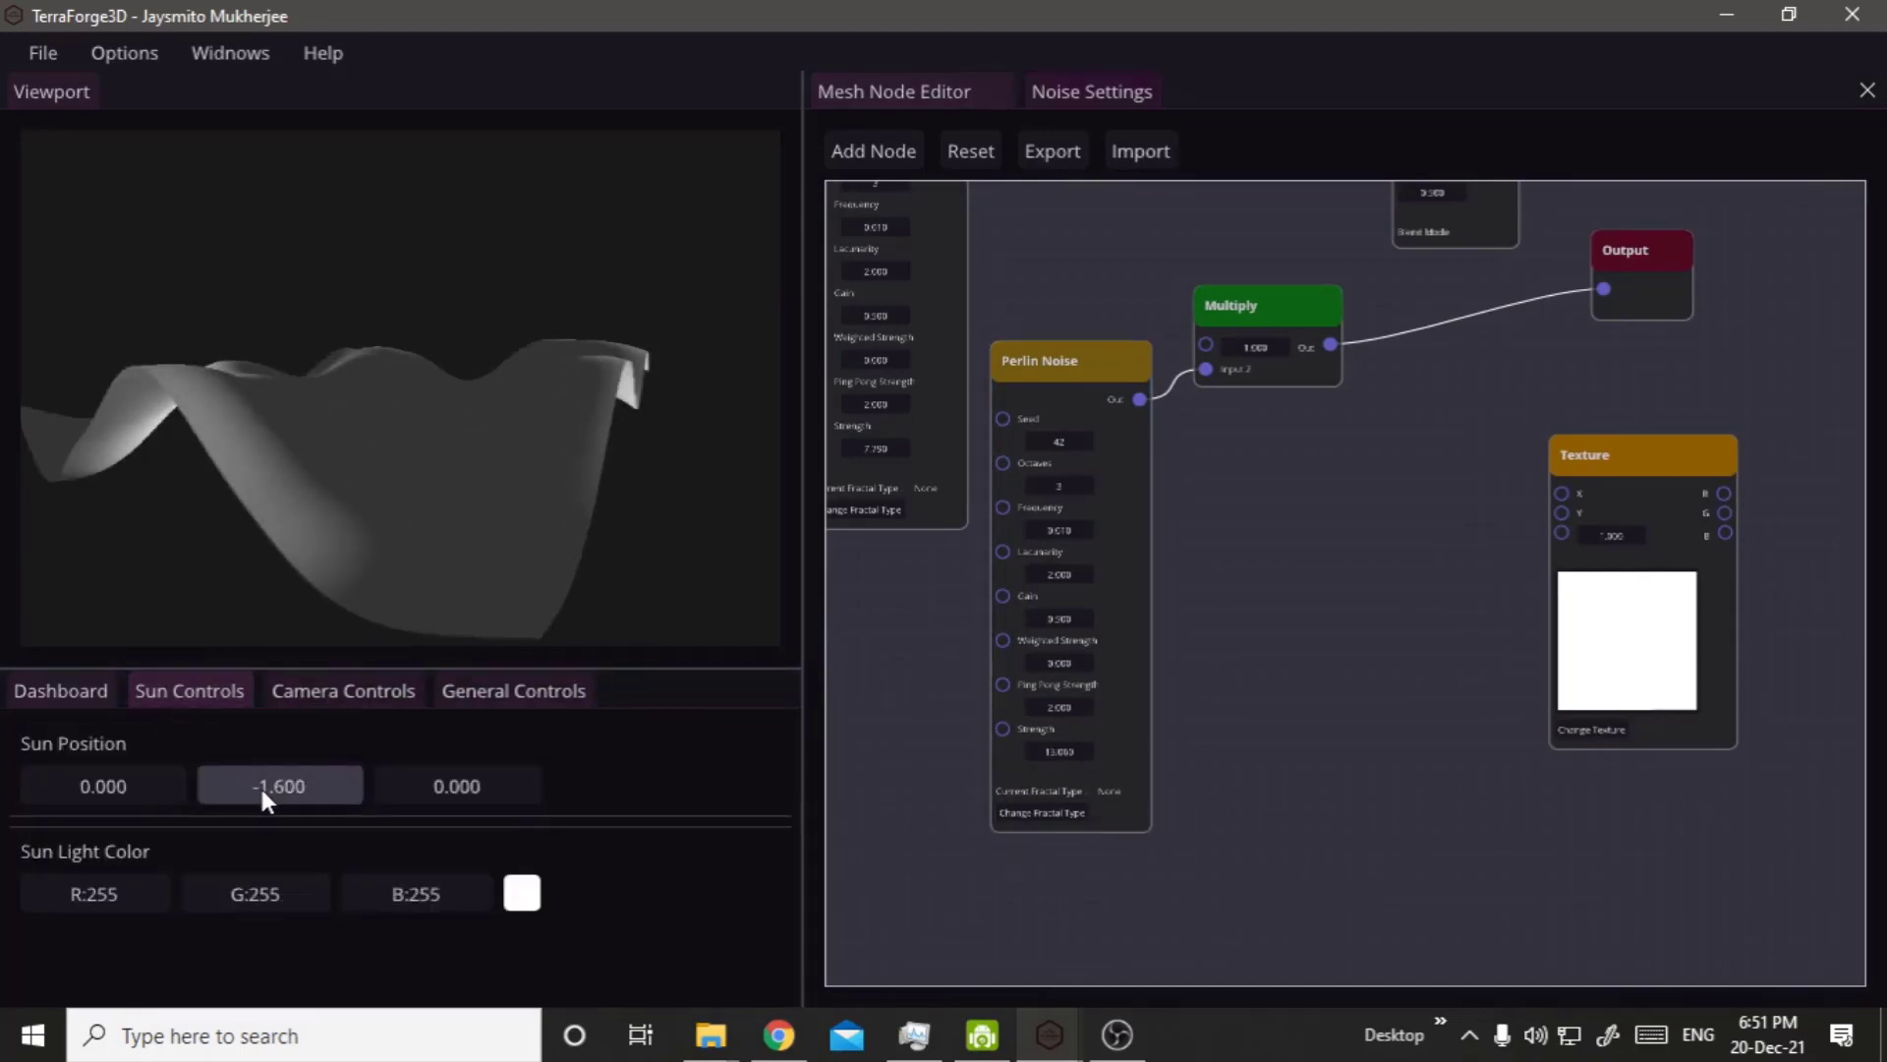
pyautogui.moveTo(260, 784); pyautogui.dragTo(116, 805)
pyautogui.moveTo(384, 406); pyautogui.dragTo(520, 457)
pyautogui.moveTo(297, 516); pyautogui.dragTo(717, 783)
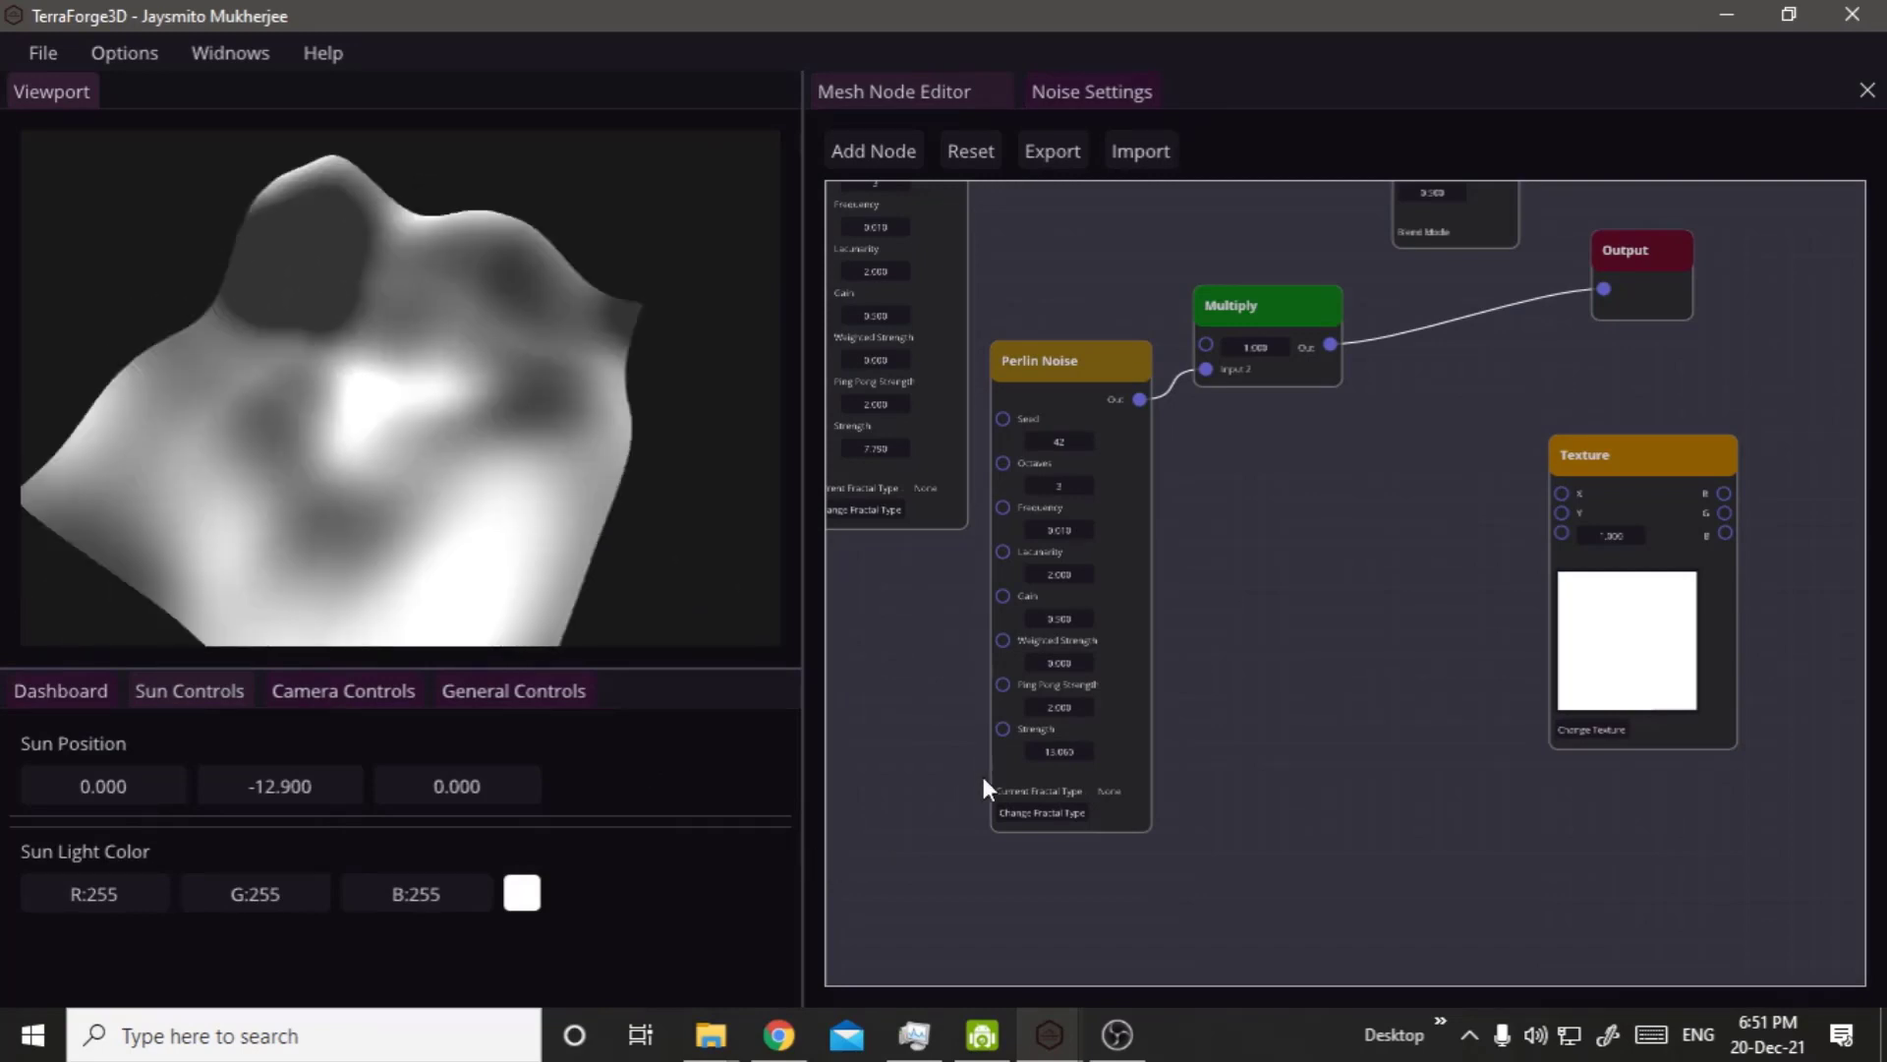
# Set the lower Perlin Noise node's Strength to about 14.87 and view the terrain from a low angle.
pyautogui.moveTo(1048, 747); pyautogui.dragTo(832, 679)
pyautogui.rightClick(205, 551)
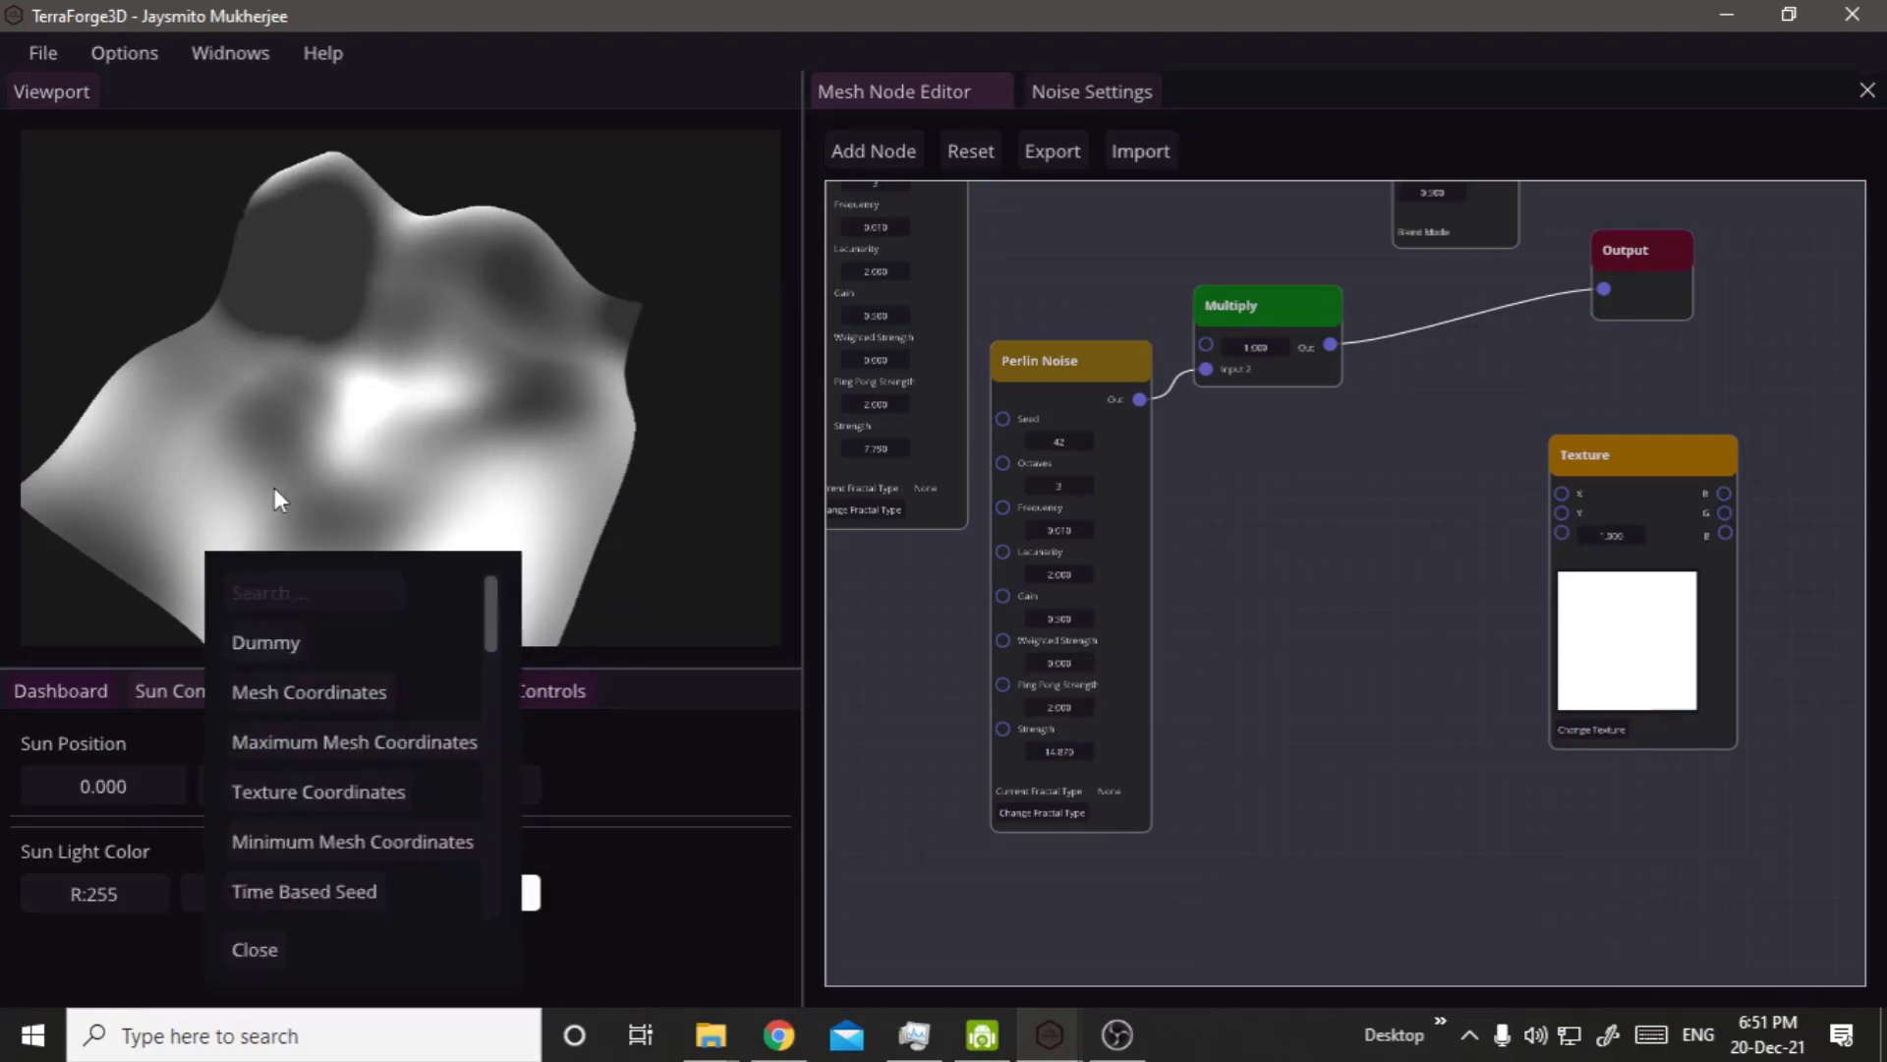
pyautogui.moveTo(274, 488); pyautogui.dragTo(511, 452)
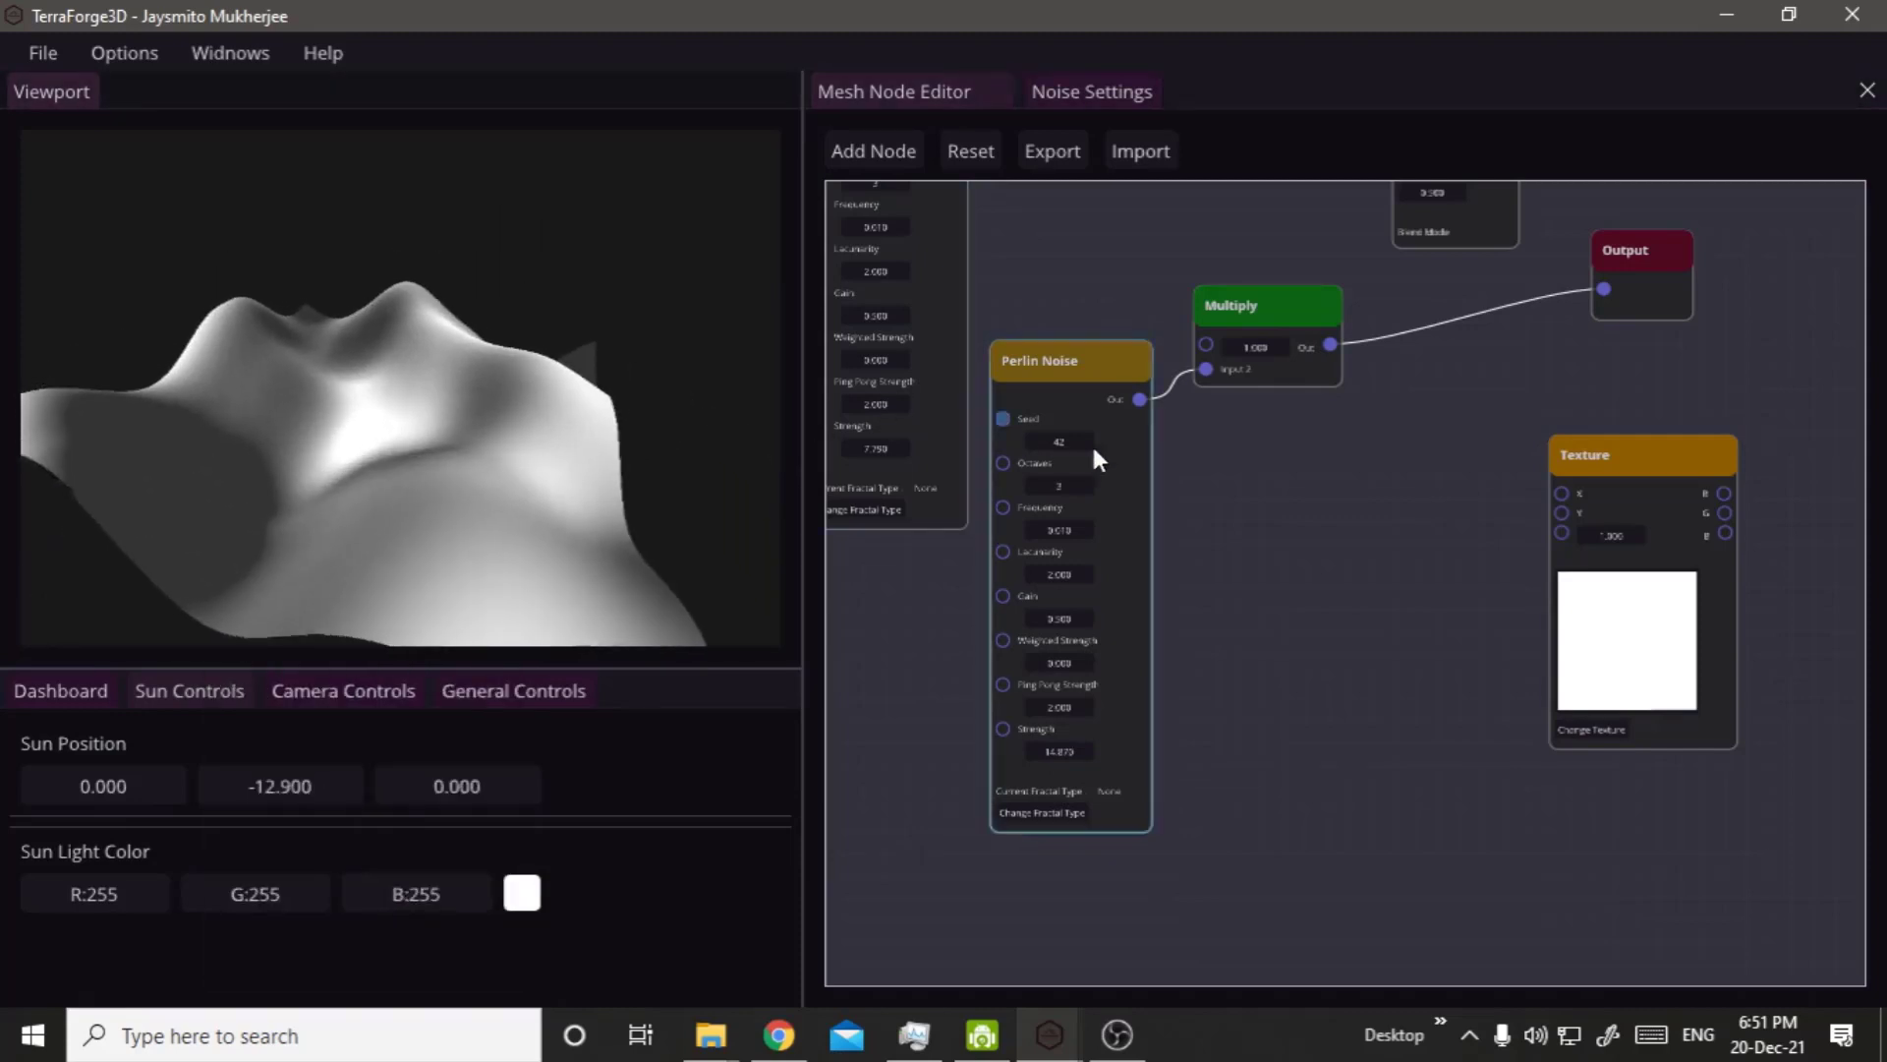
# Move the Add node away from the Perlin Noise nodes, place the Output node beside it and shift the Blend node clear.
pyautogui.moveTo(1407, 488); pyautogui.dragTo(1394, 801, button='right')
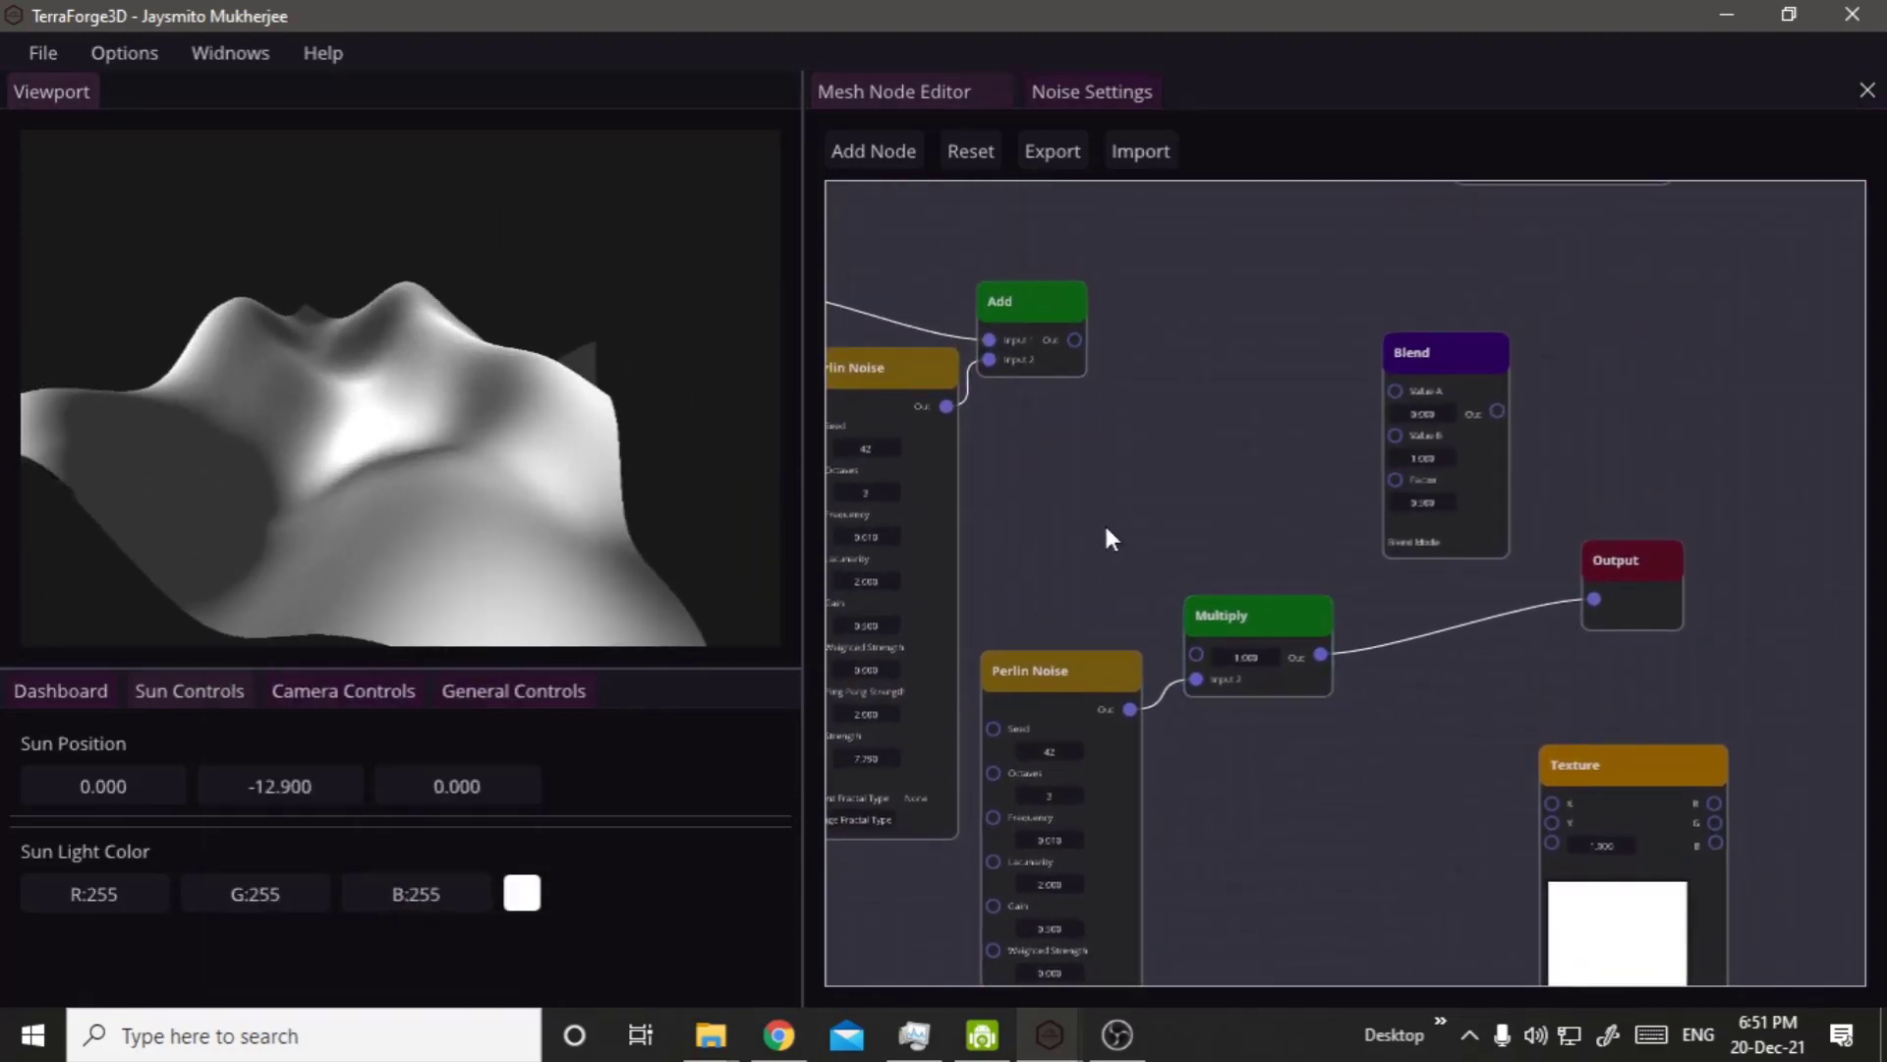
pyautogui.moveTo(1104, 523); pyautogui.dragTo(1194, 566, button='right')
pyautogui.moveTo(1131, 345); pyautogui.dragTo(1272, 374)
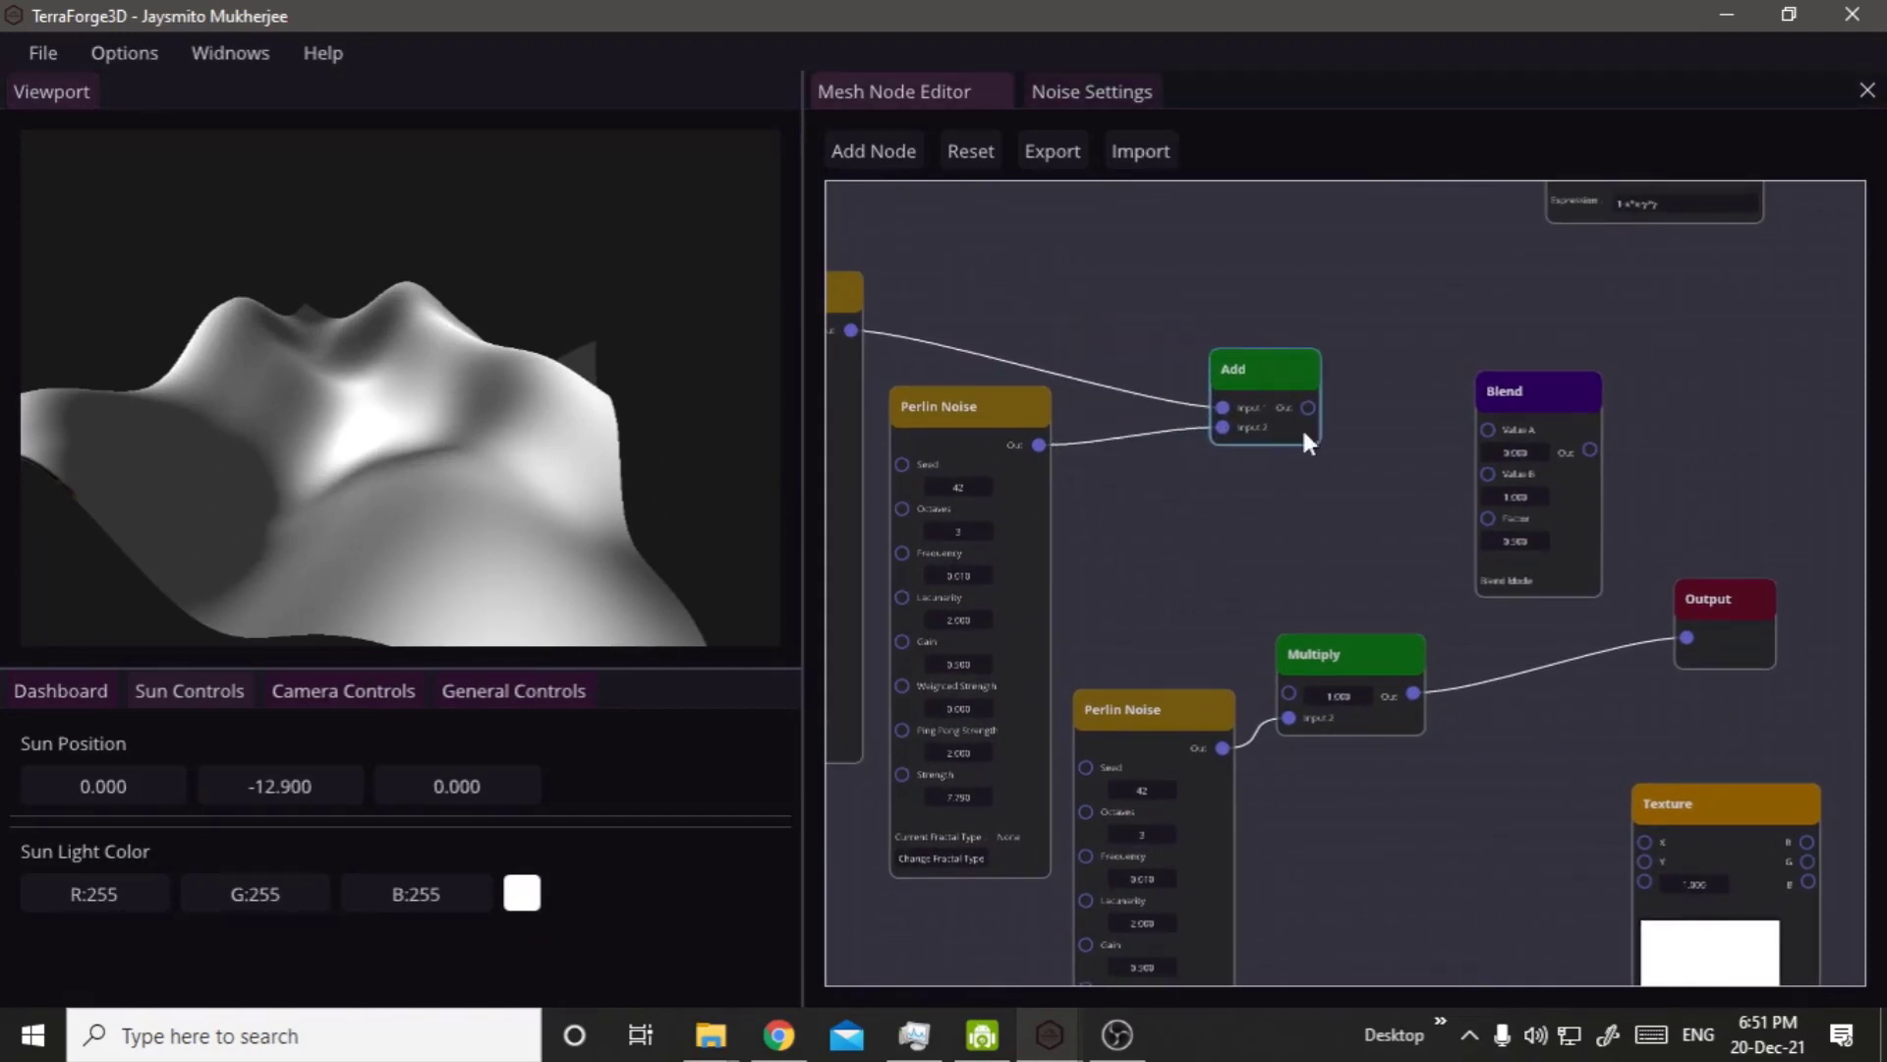
pyautogui.moveTo(1696, 612); pyautogui.dragTo(1419, 469)
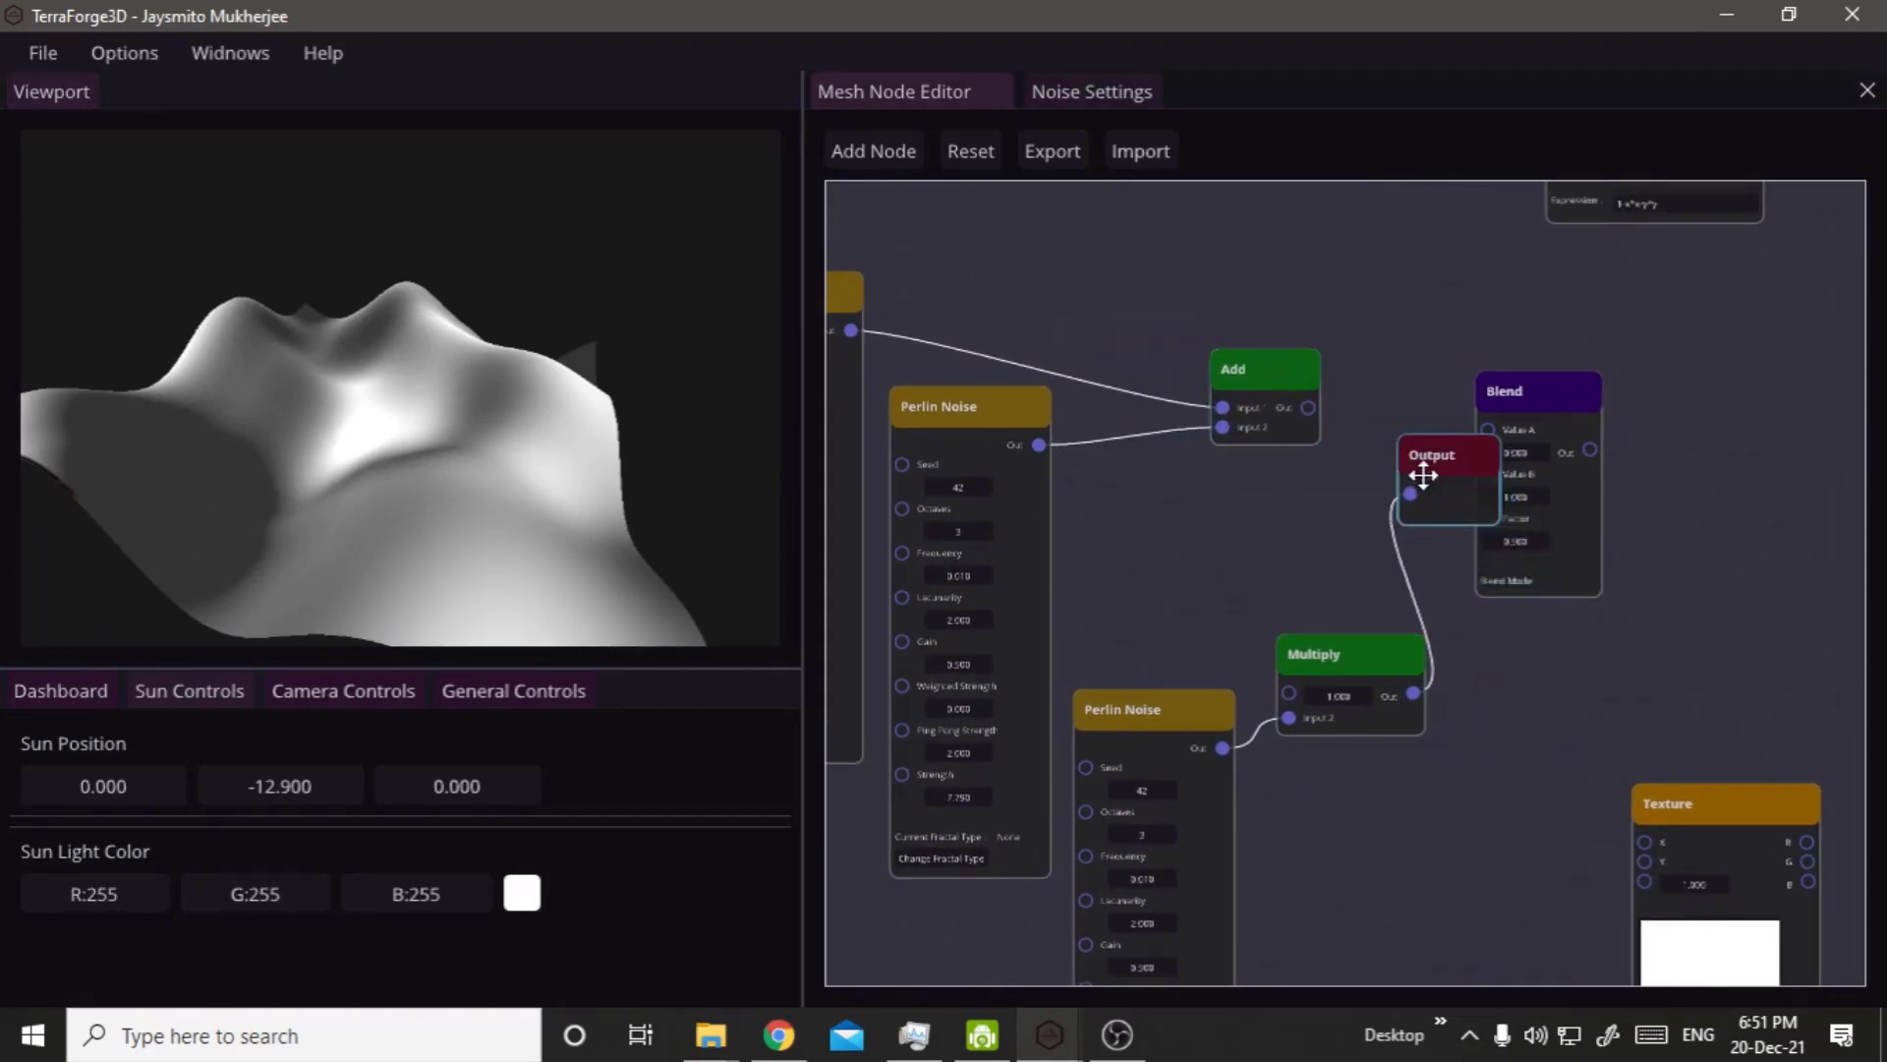
pyautogui.moveTo(1518, 389); pyautogui.dragTo(1694, 474)
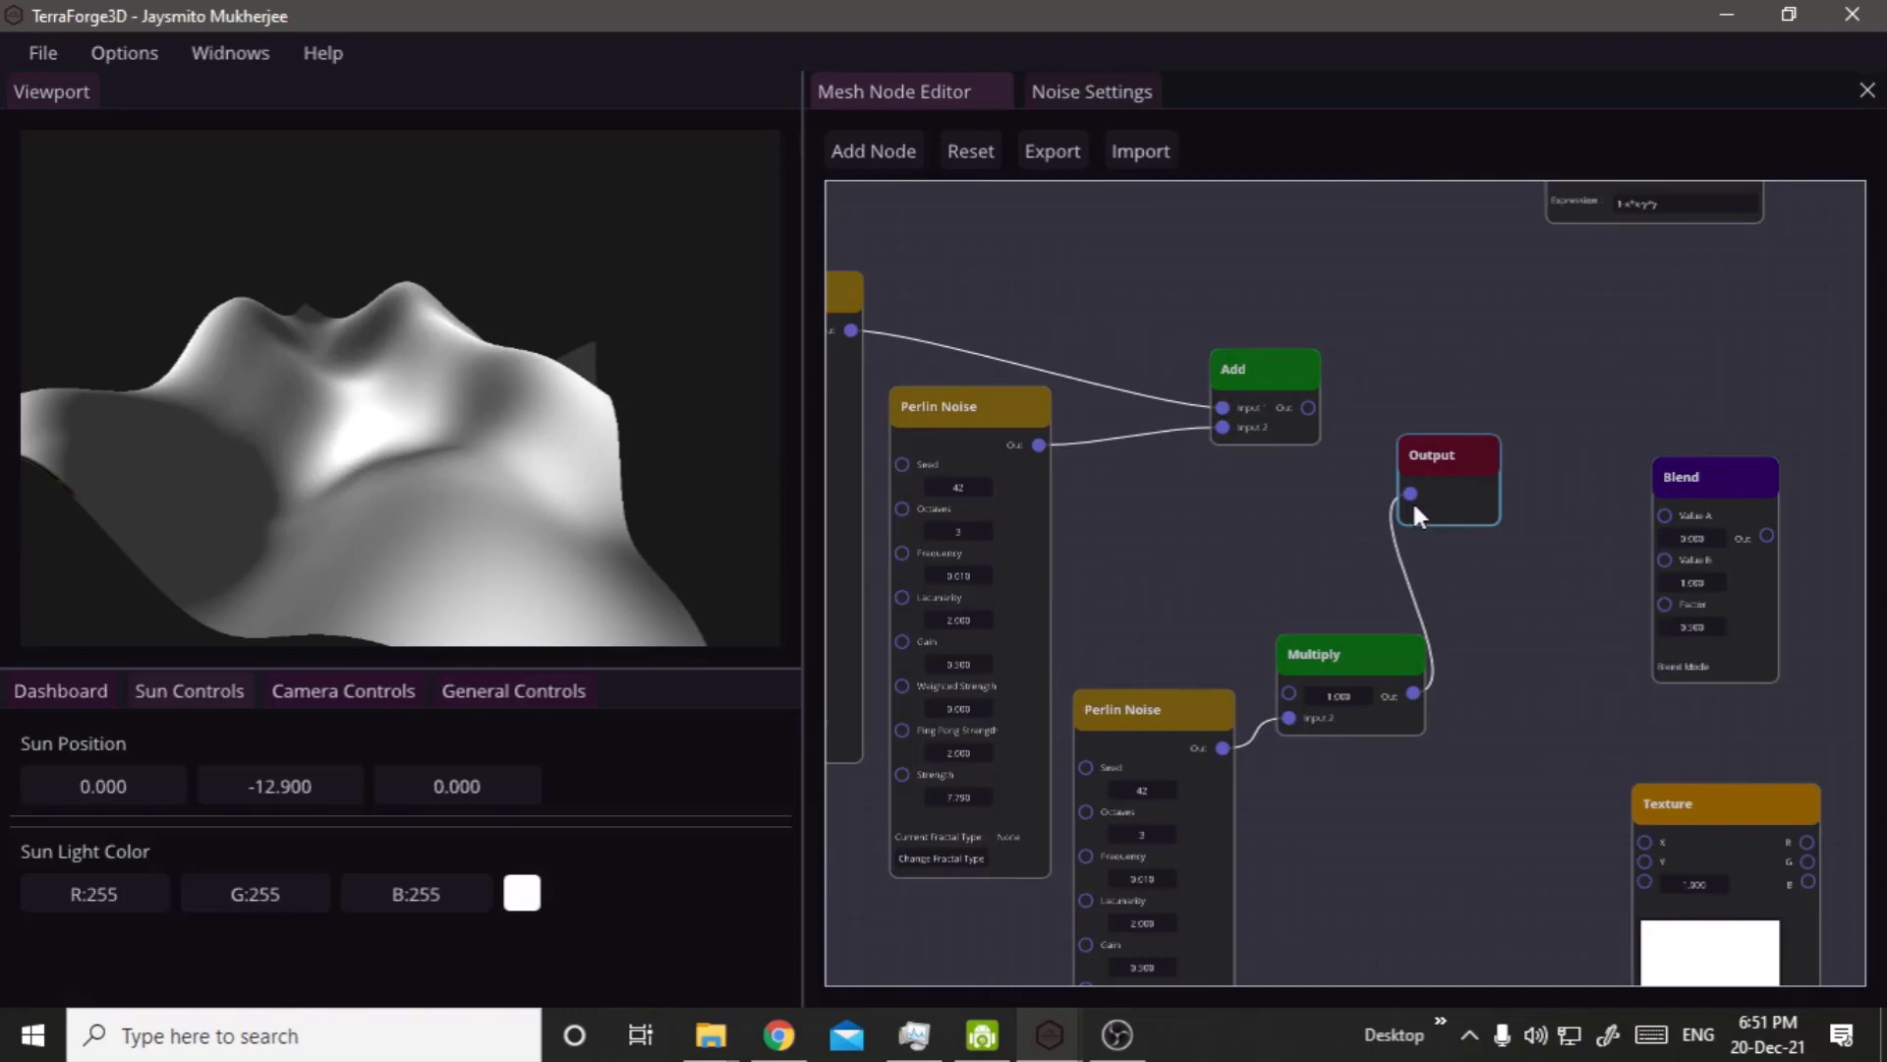
# Feed the Output node from the Add node instead of the Multiply node and view the terrain from above.
pyautogui.moveTo(1412, 496); pyautogui.dragTo(1317, 509)
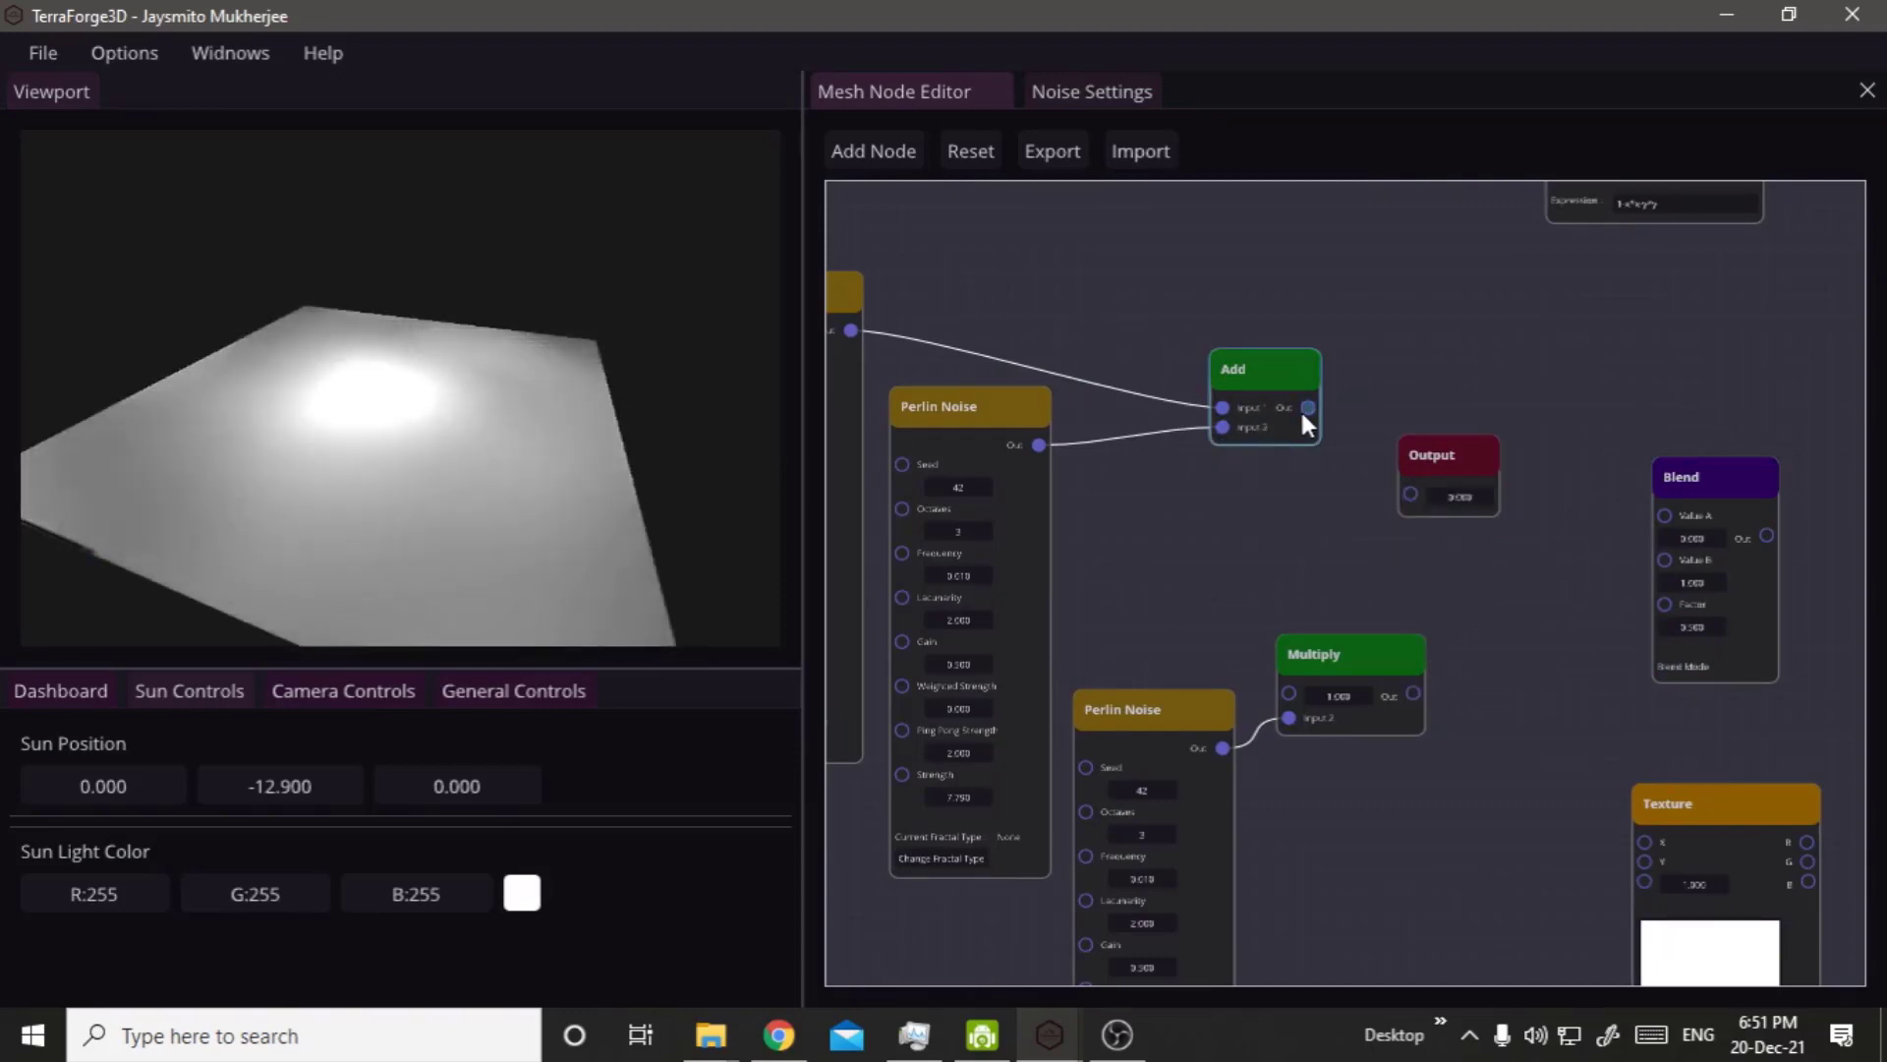
pyautogui.moveTo(1307, 409); pyautogui.dragTo(1406, 489)
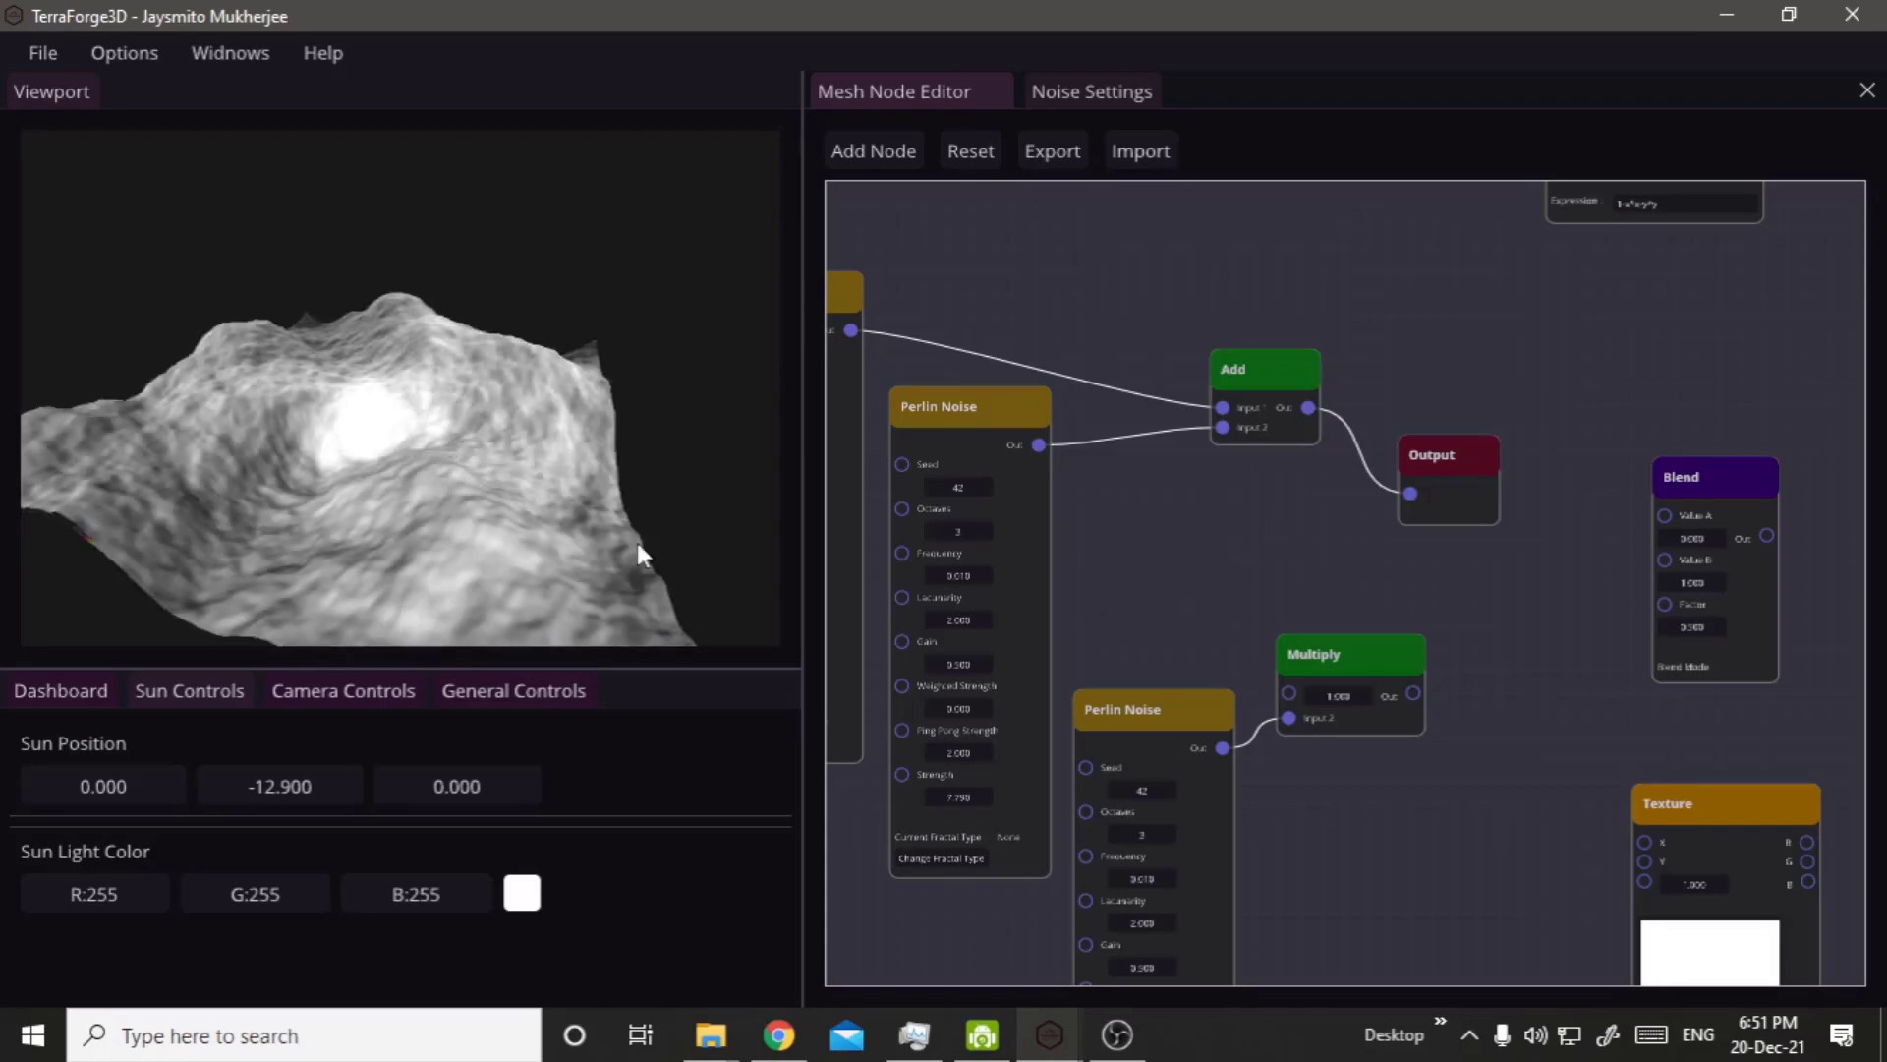
pyautogui.rightClick(547, 531)
pyautogui.moveTo(487, 499); pyautogui.dragTo(352, 592, button='right')
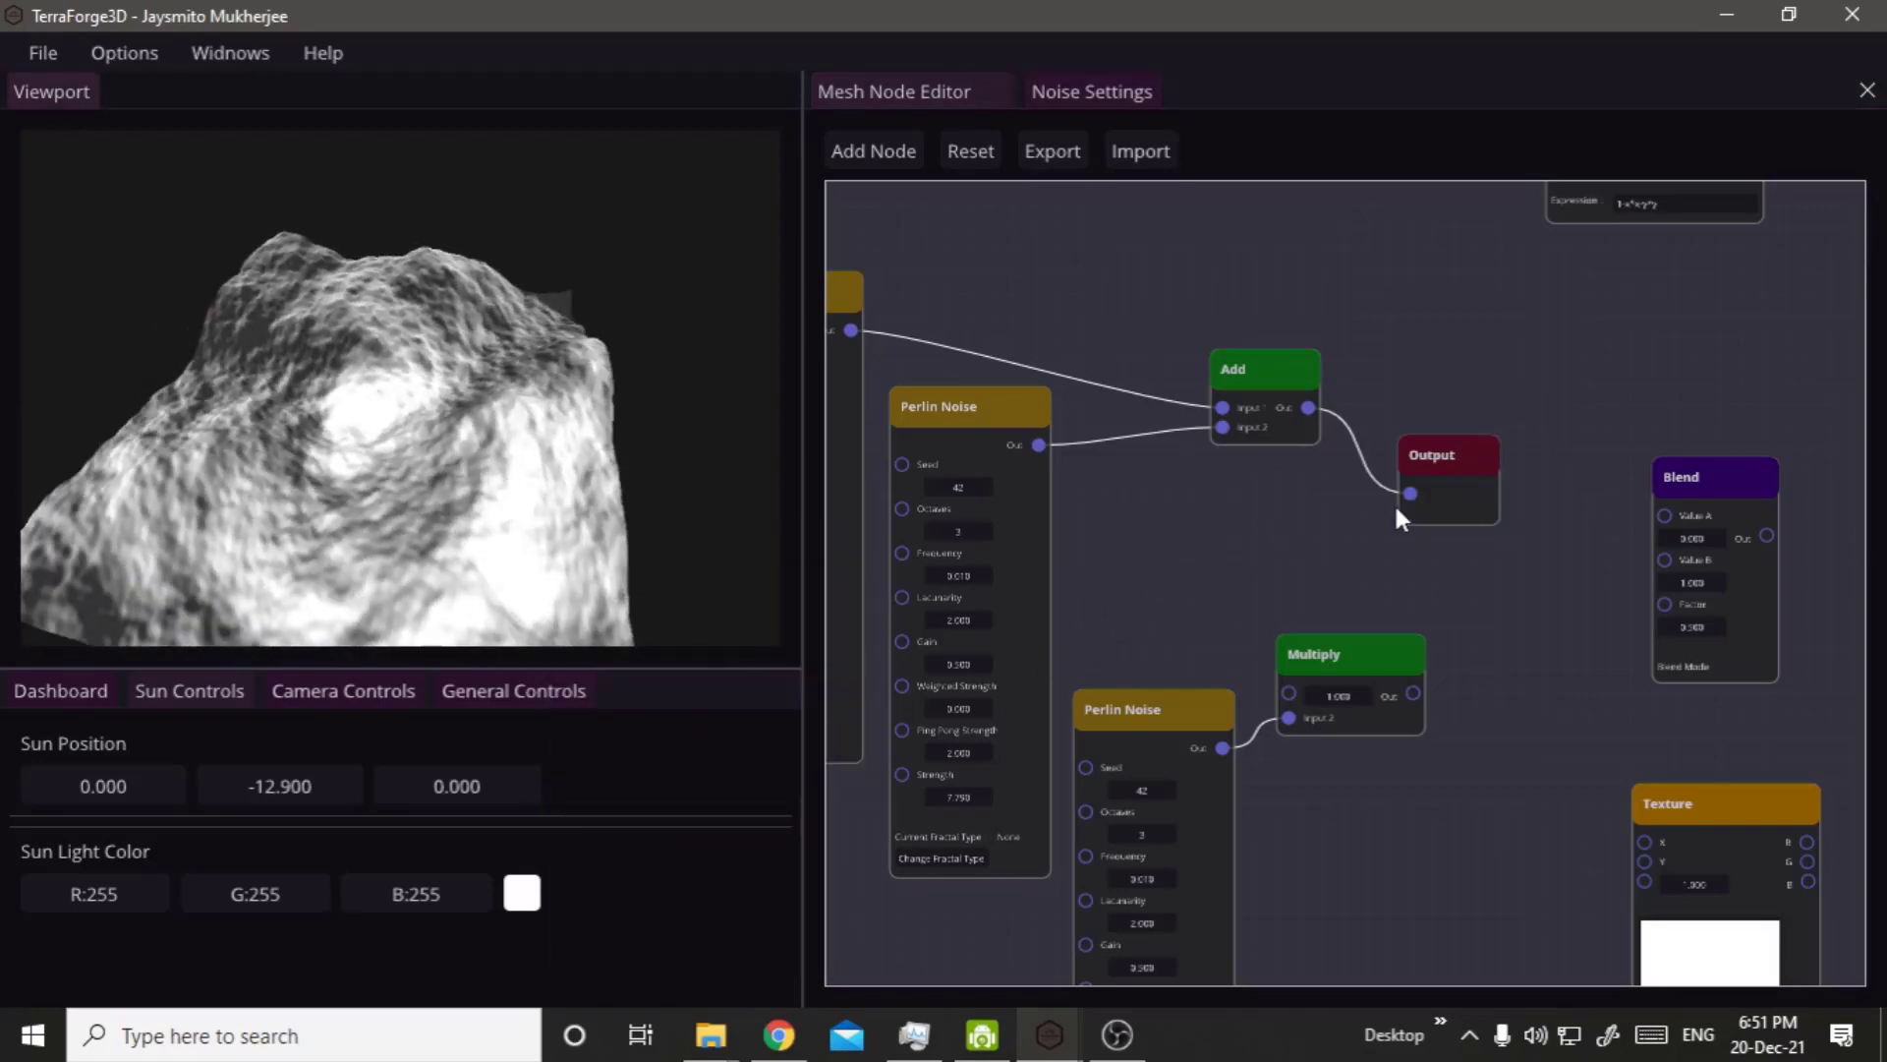
# Disconnect the Output node and place the Blend node between the Add and Output nodes.
pyautogui.moveTo(1420, 499); pyautogui.dragTo(1357, 503)
pyautogui.moveTo(1565, 445); pyautogui.dragTo(1504, 403)
pyautogui.click(1719, 534)
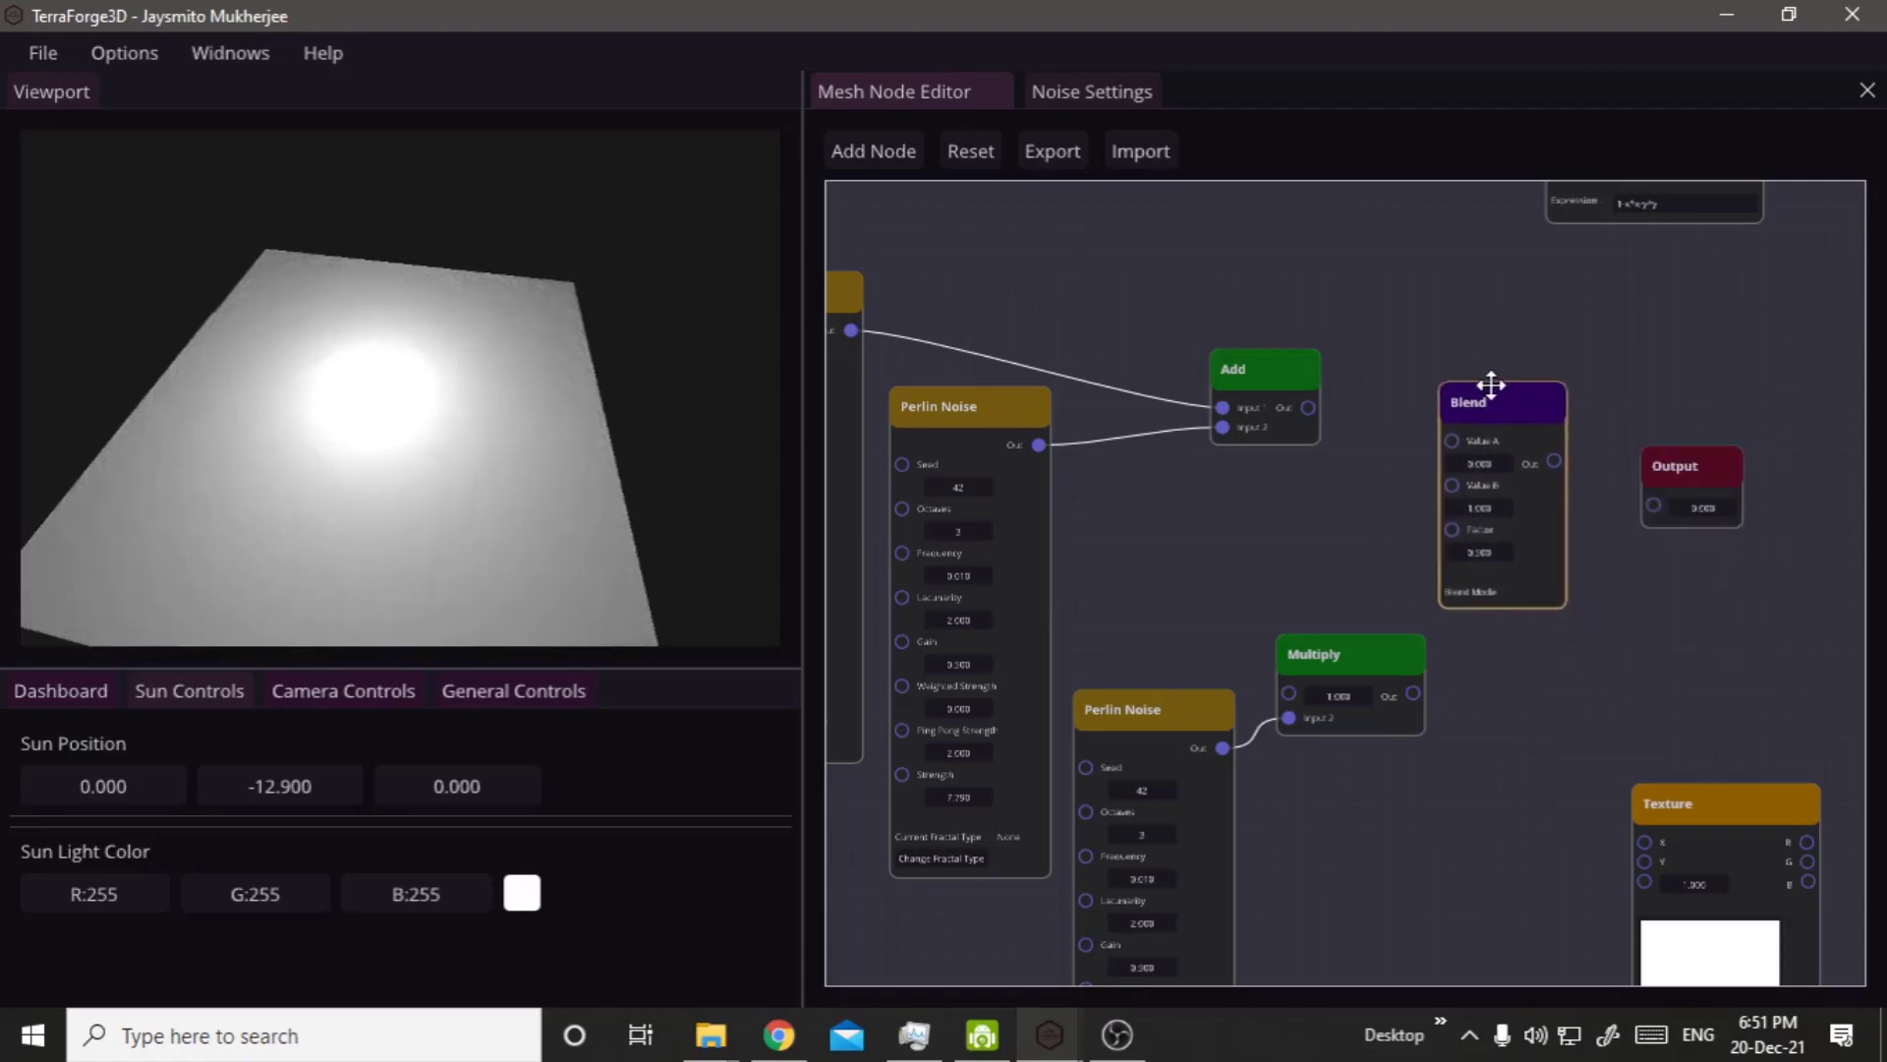
# Connect the Add node to the Blend node's Value A, Multiply to Value B, and the Blend output to the Output node.
pyautogui.moveTo(1309, 407); pyautogui.dragTo(1465, 439)
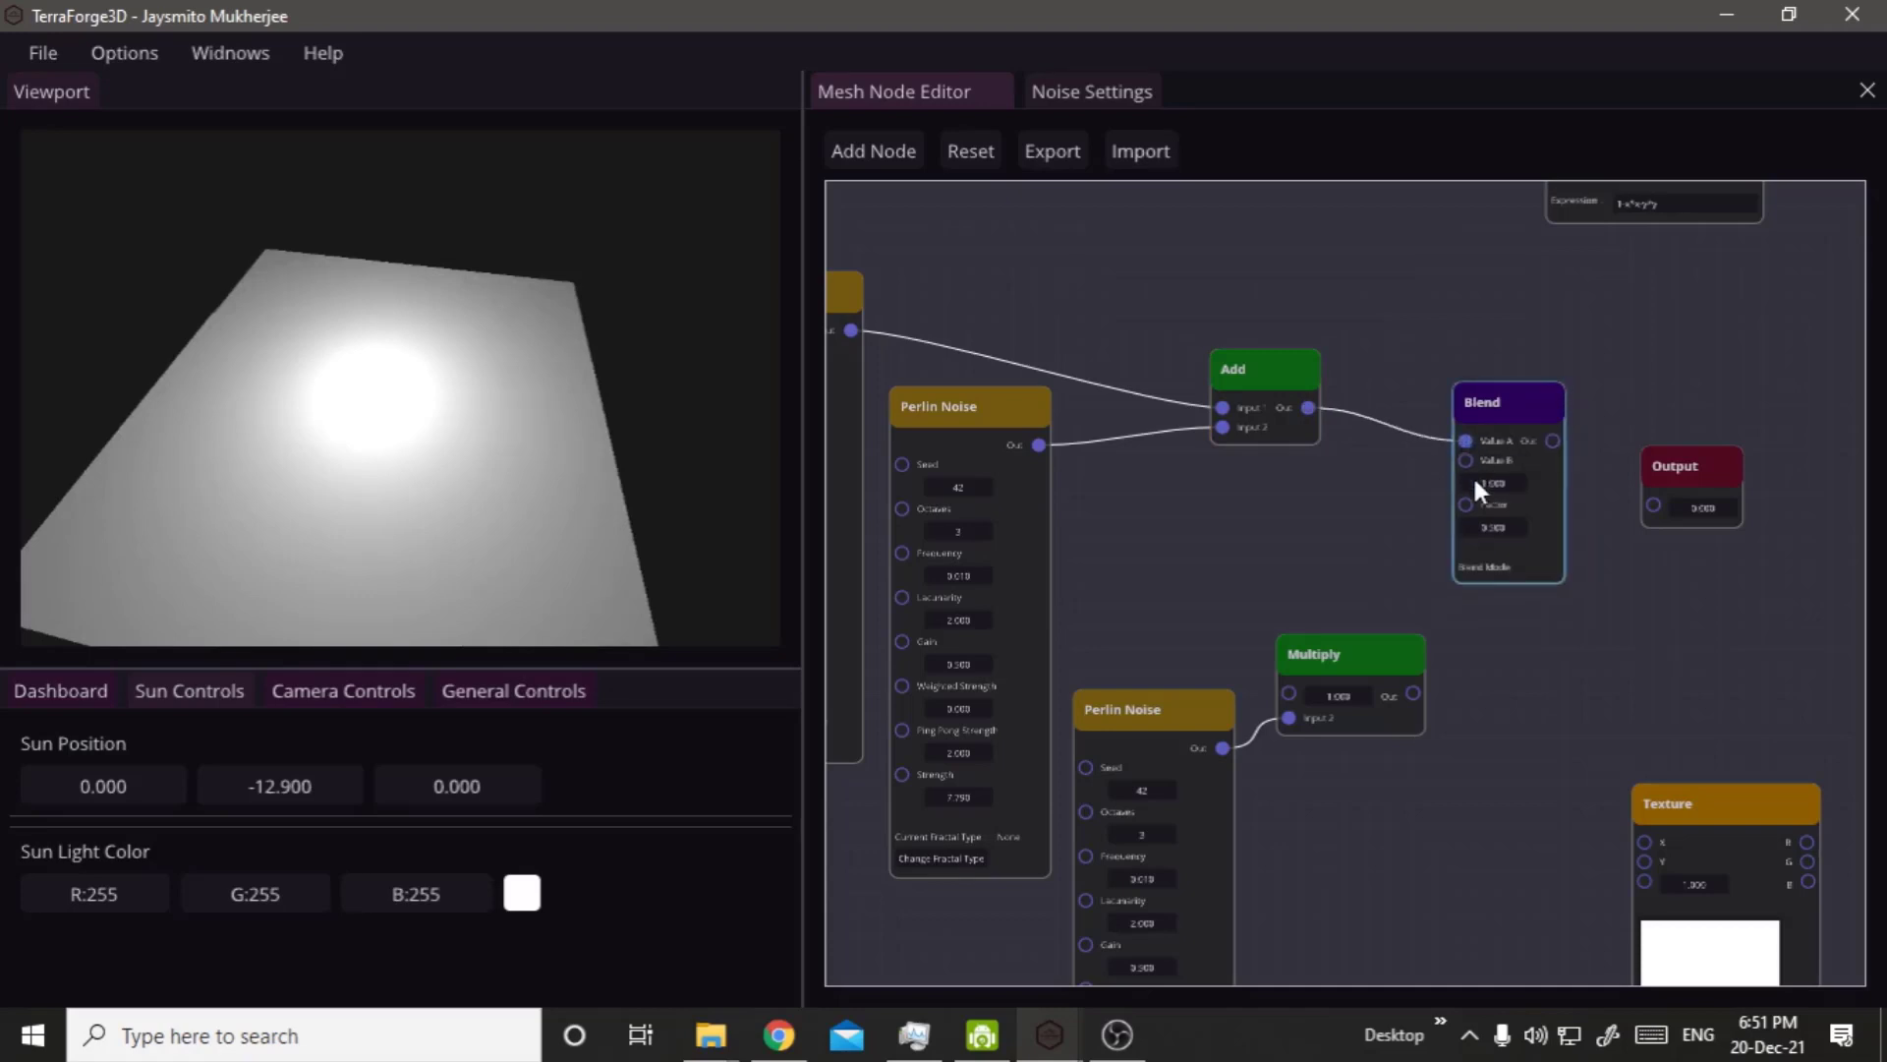
pyautogui.moveTo(1413, 692); pyautogui.dragTo(1465, 458)
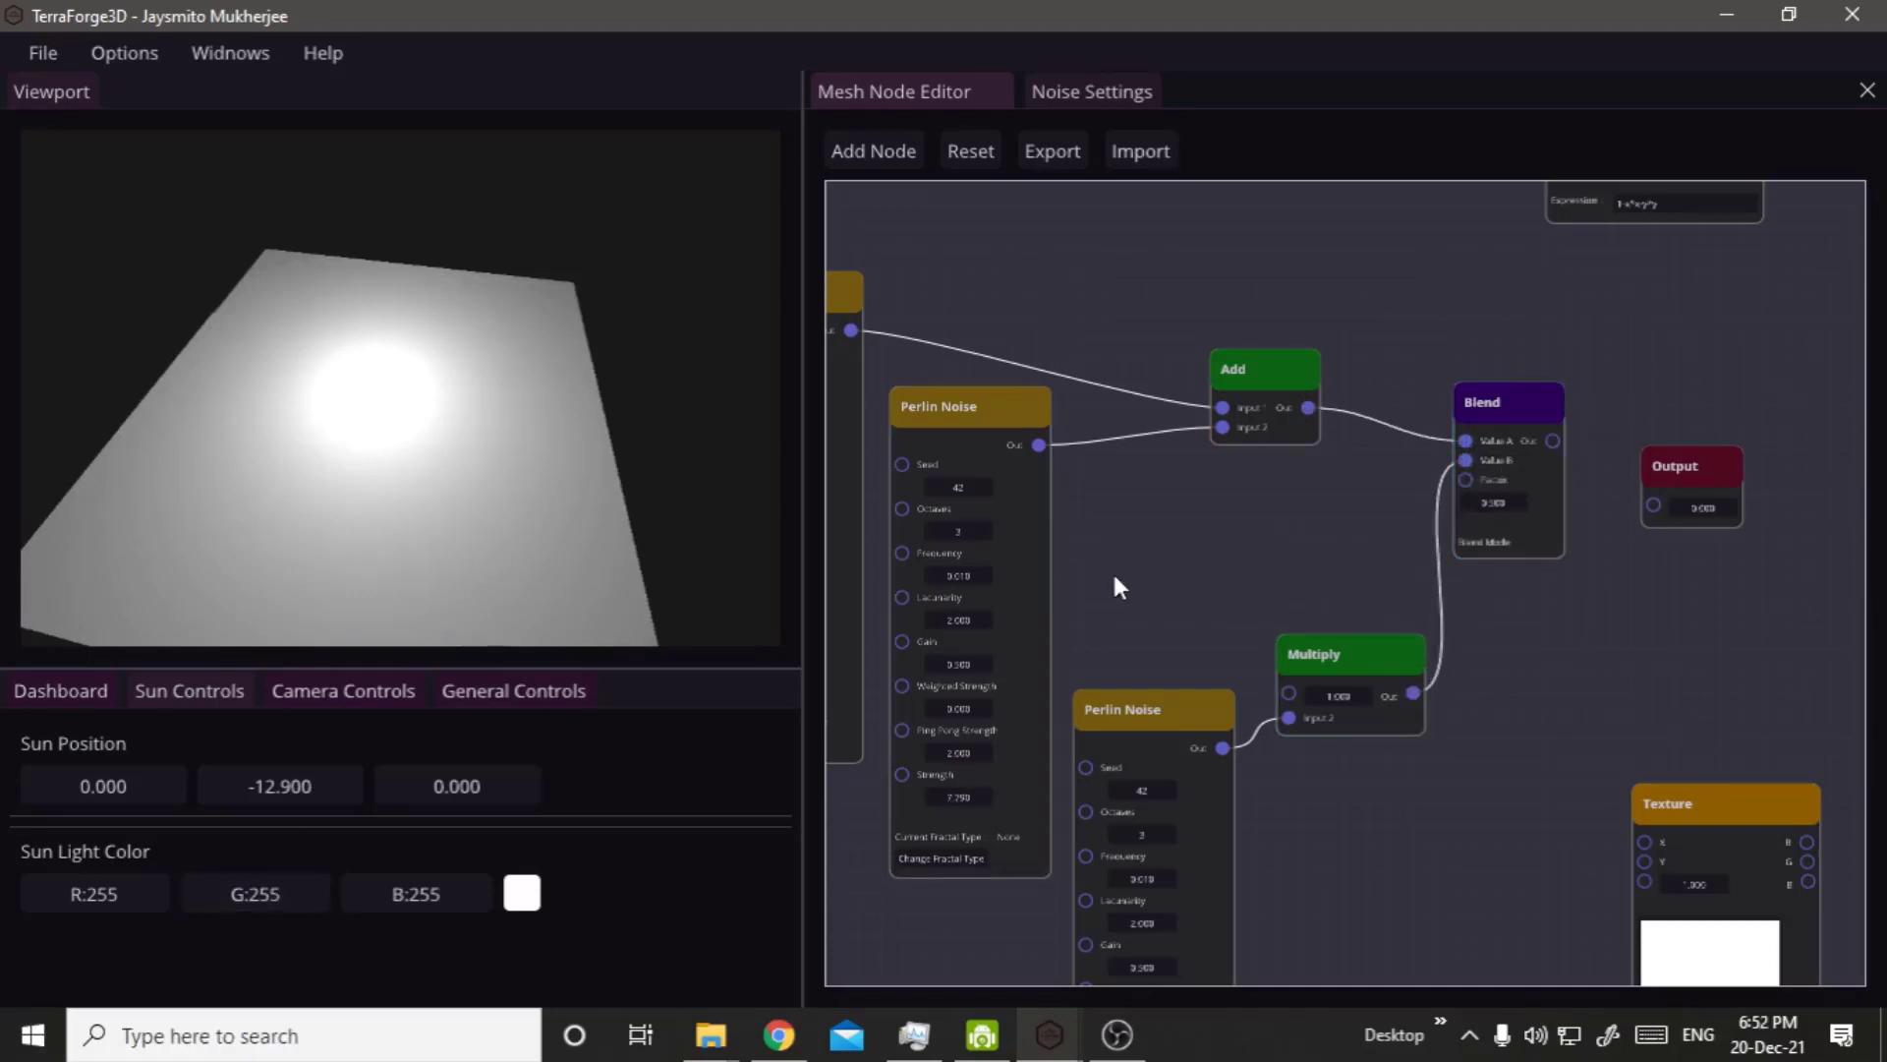
pyautogui.scroll(3, 1278, 556)
pyautogui.scroll(3, 1533, 491)
pyautogui.moveTo(1537, 656); pyautogui.dragTo(1150, 793, button='right')
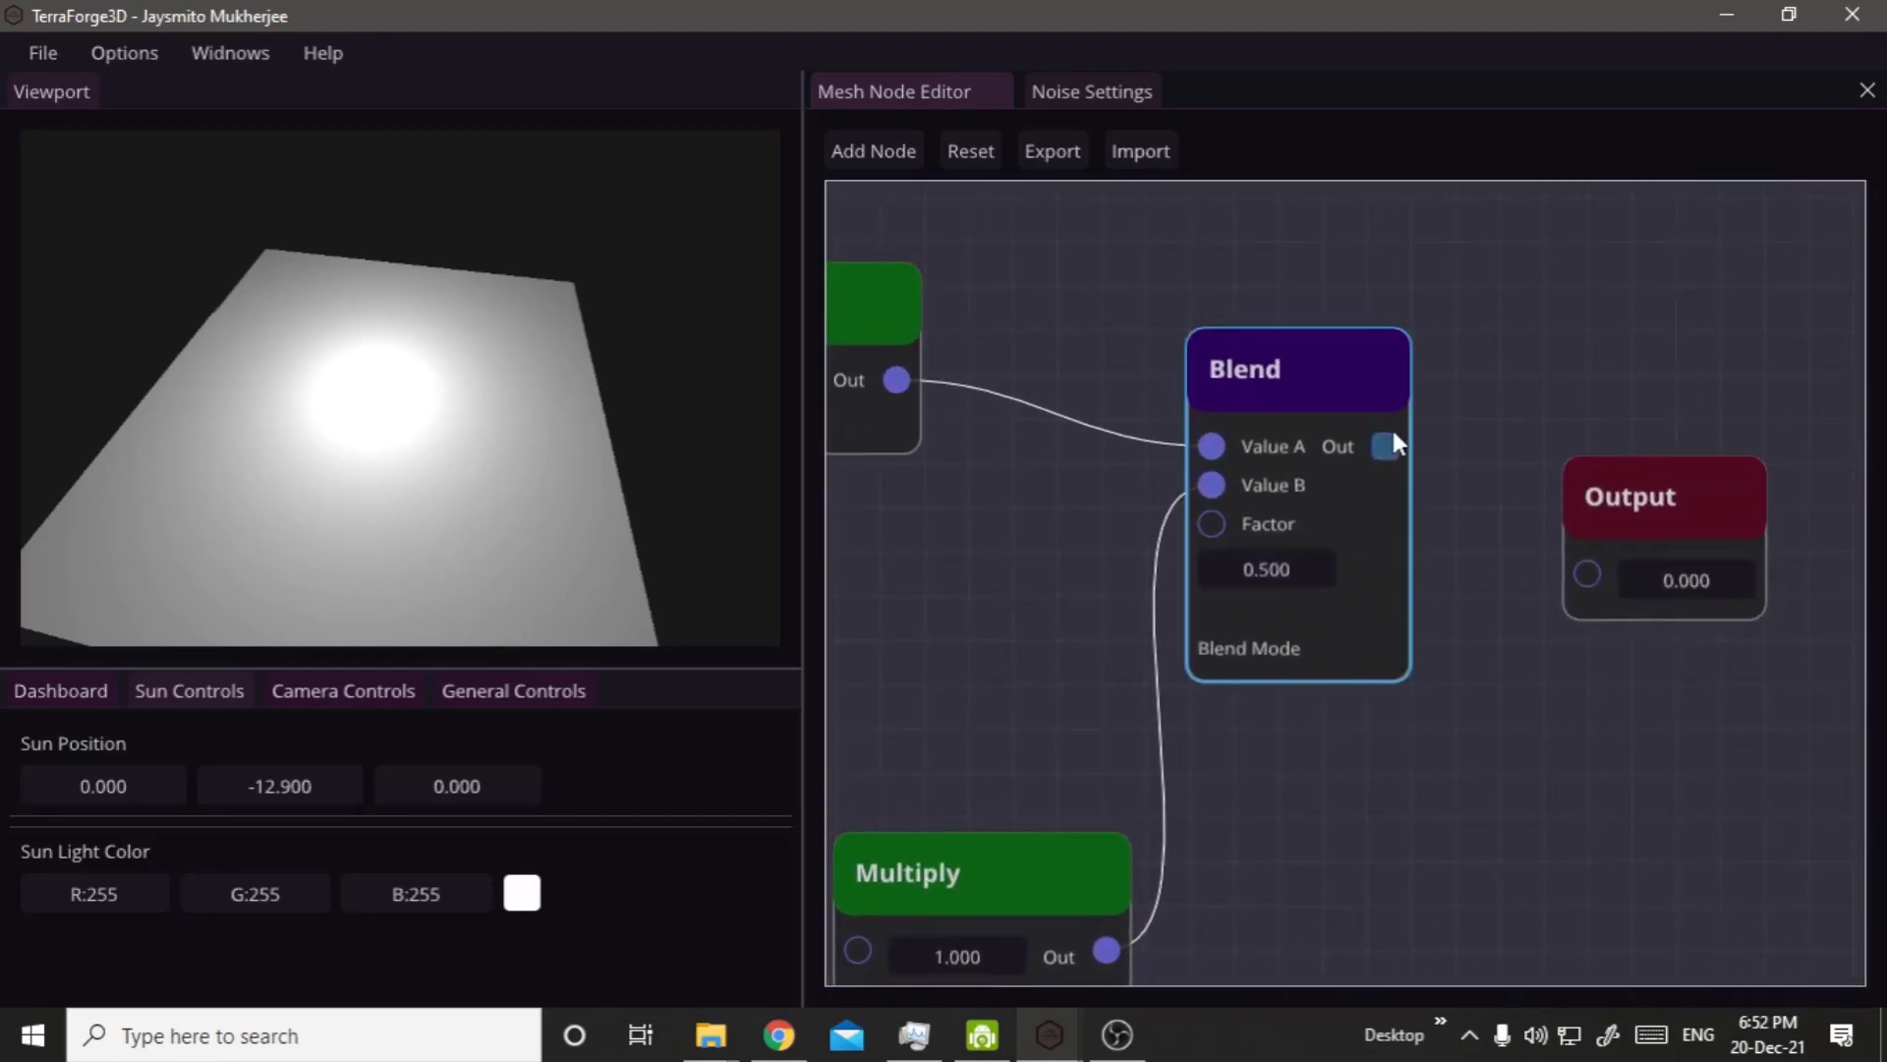
pyautogui.moveTo(1388, 446); pyautogui.dragTo(1587, 568)
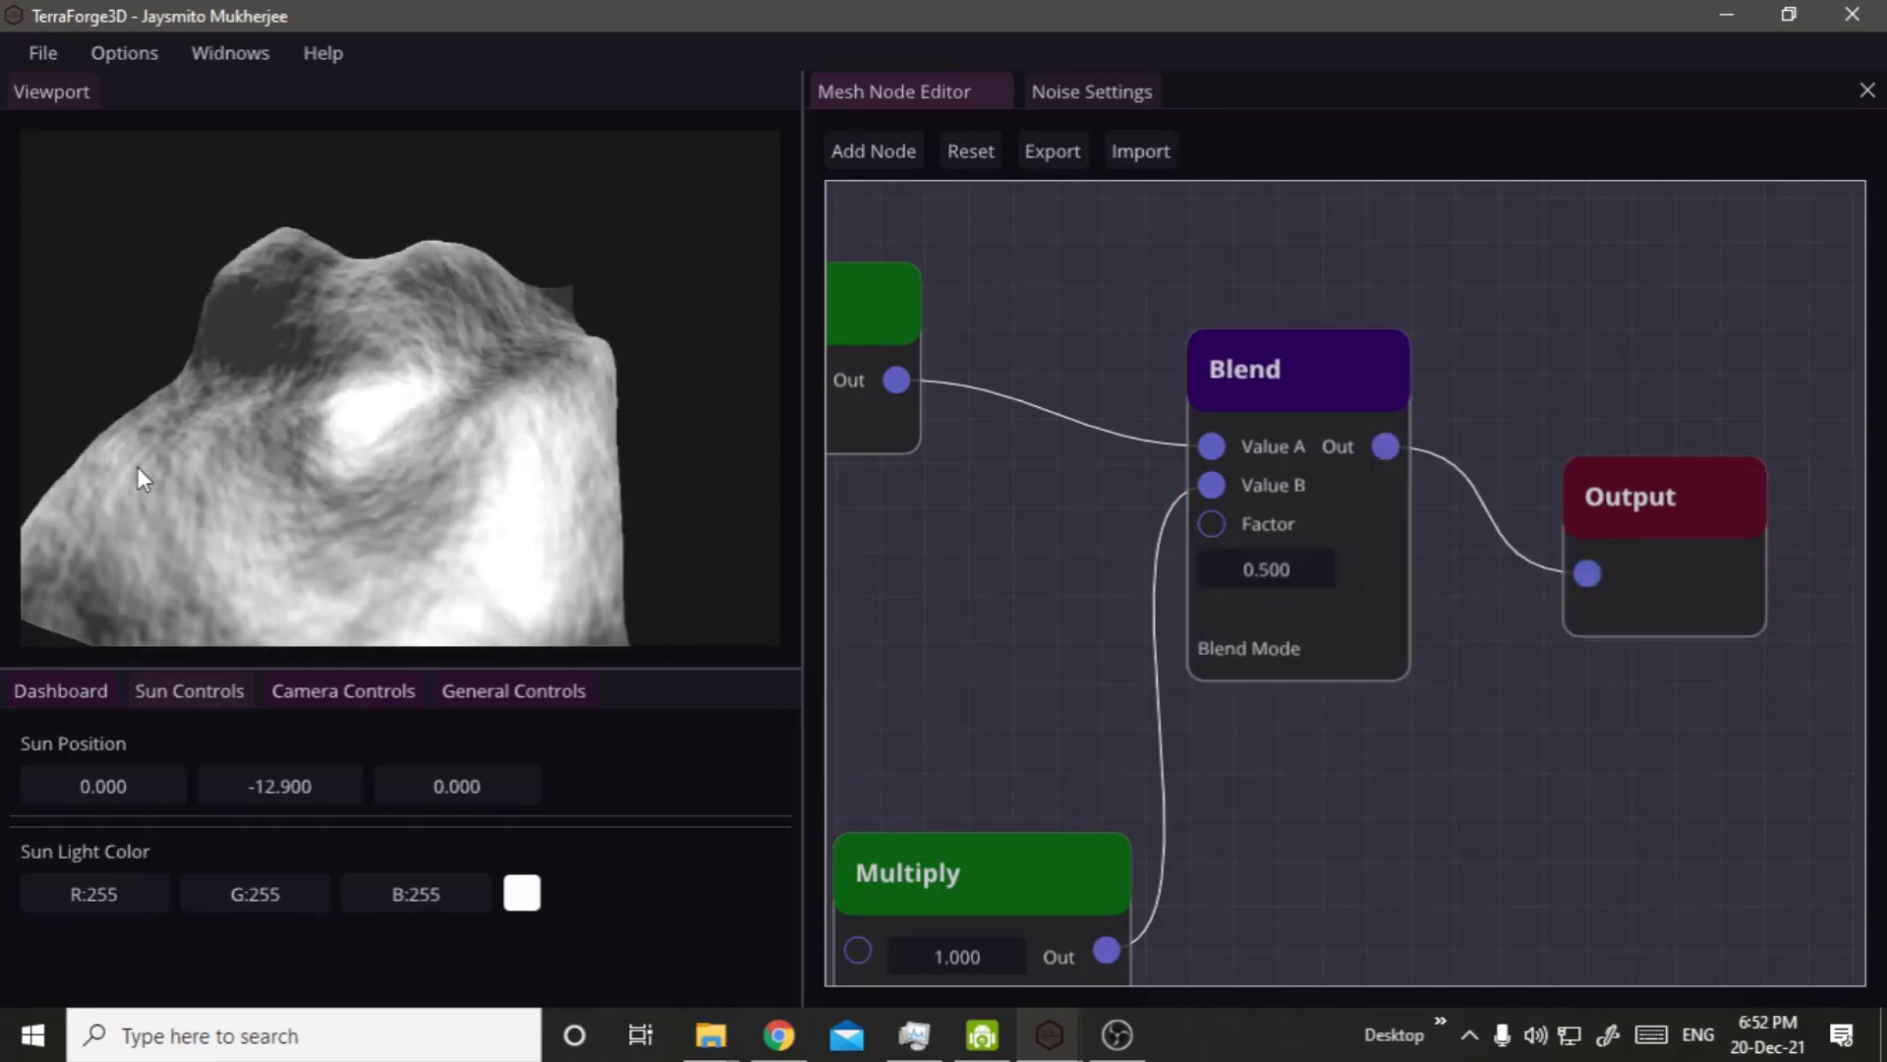
# Set the Blend node's Factor to 0 and move the lower Perlin Noise and Multiply nodes further down.
pyautogui.moveTo(216, 592); pyautogui.dragTo(759, 547)
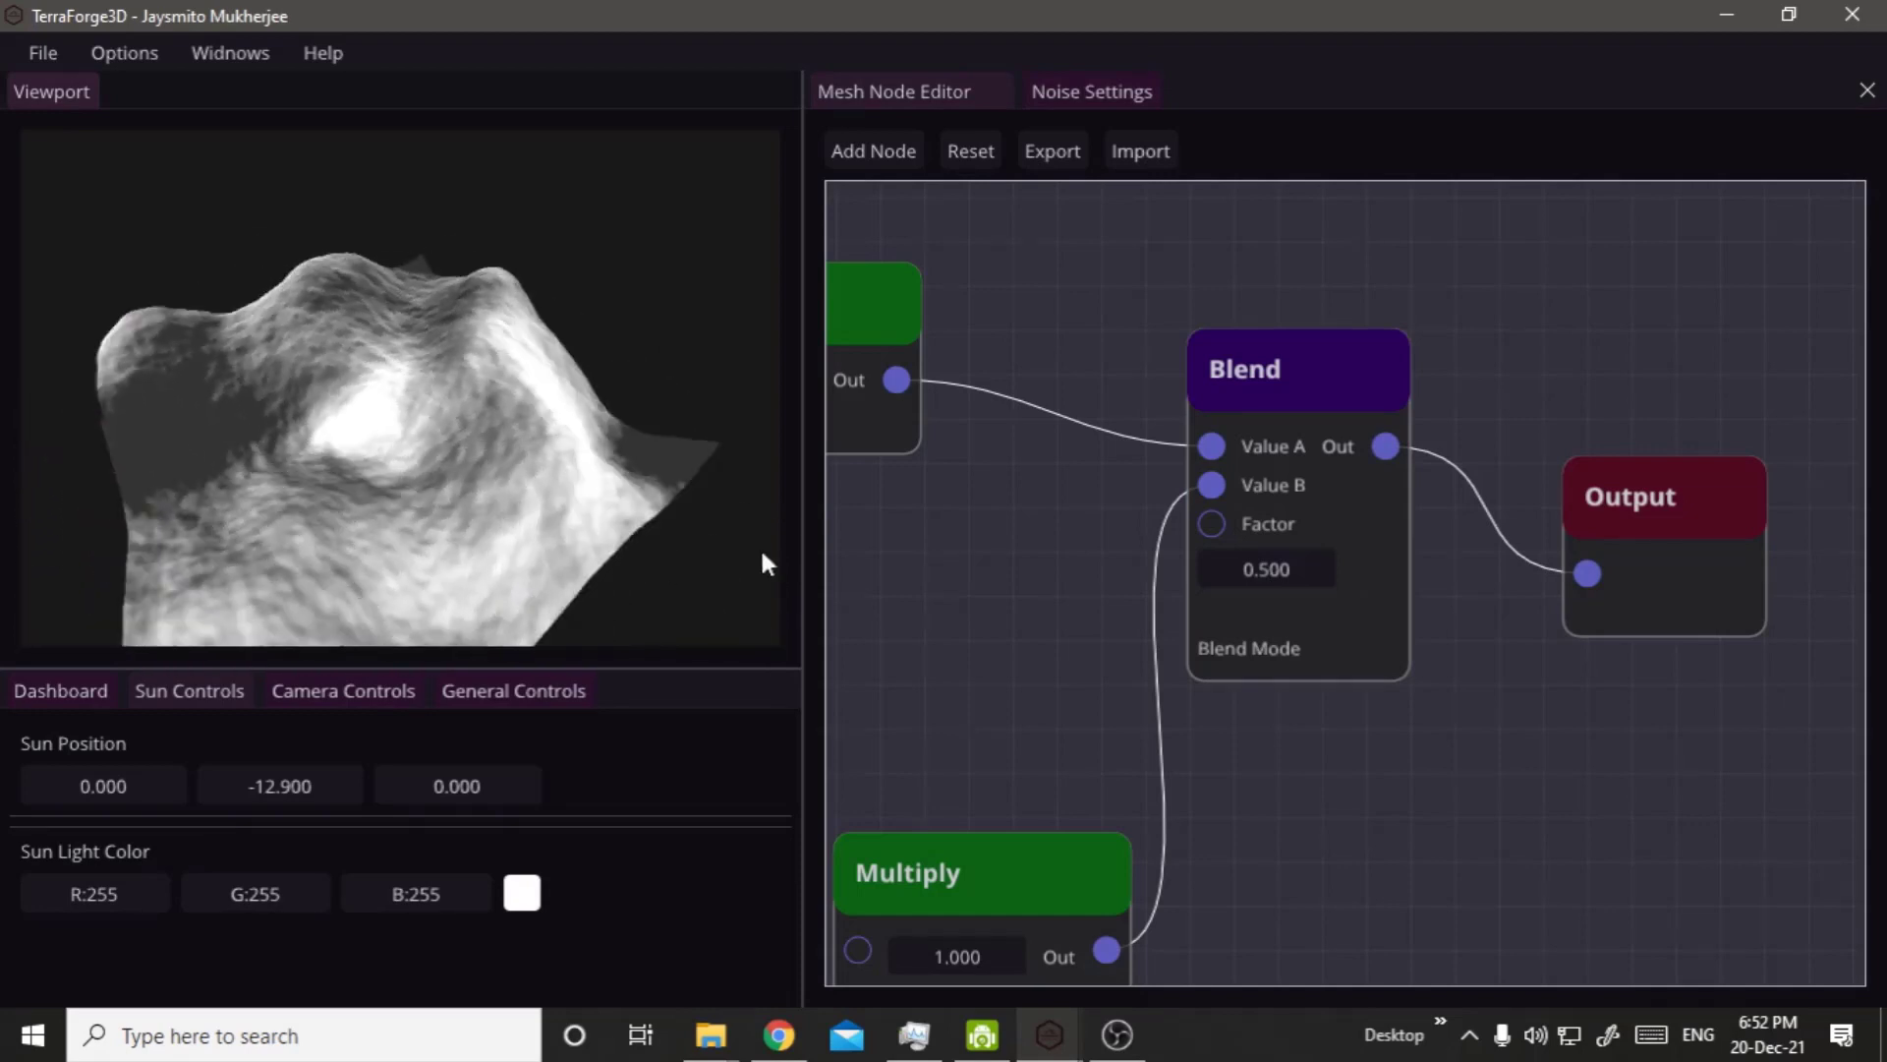
pyautogui.moveTo(1317, 570); pyautogui.dragTo(1150, 578)
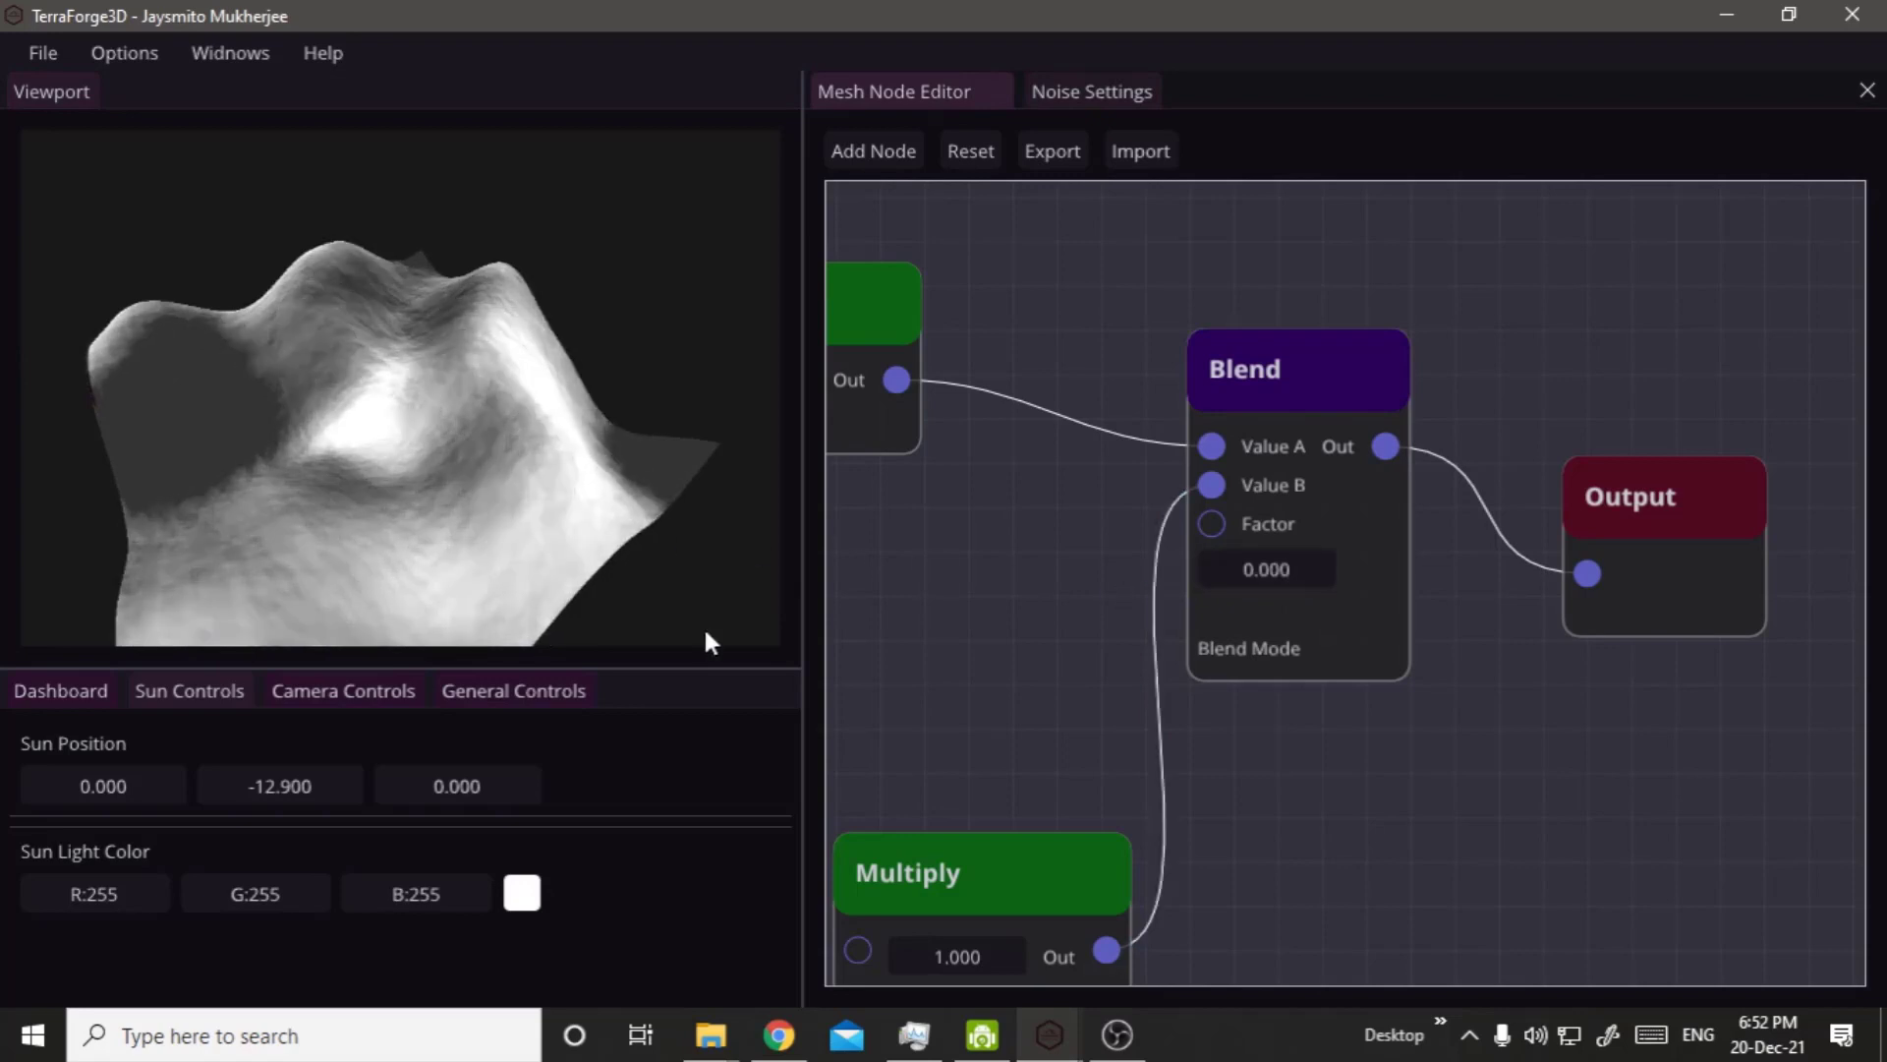
pyautogui.scroll(-2, 981, 733)
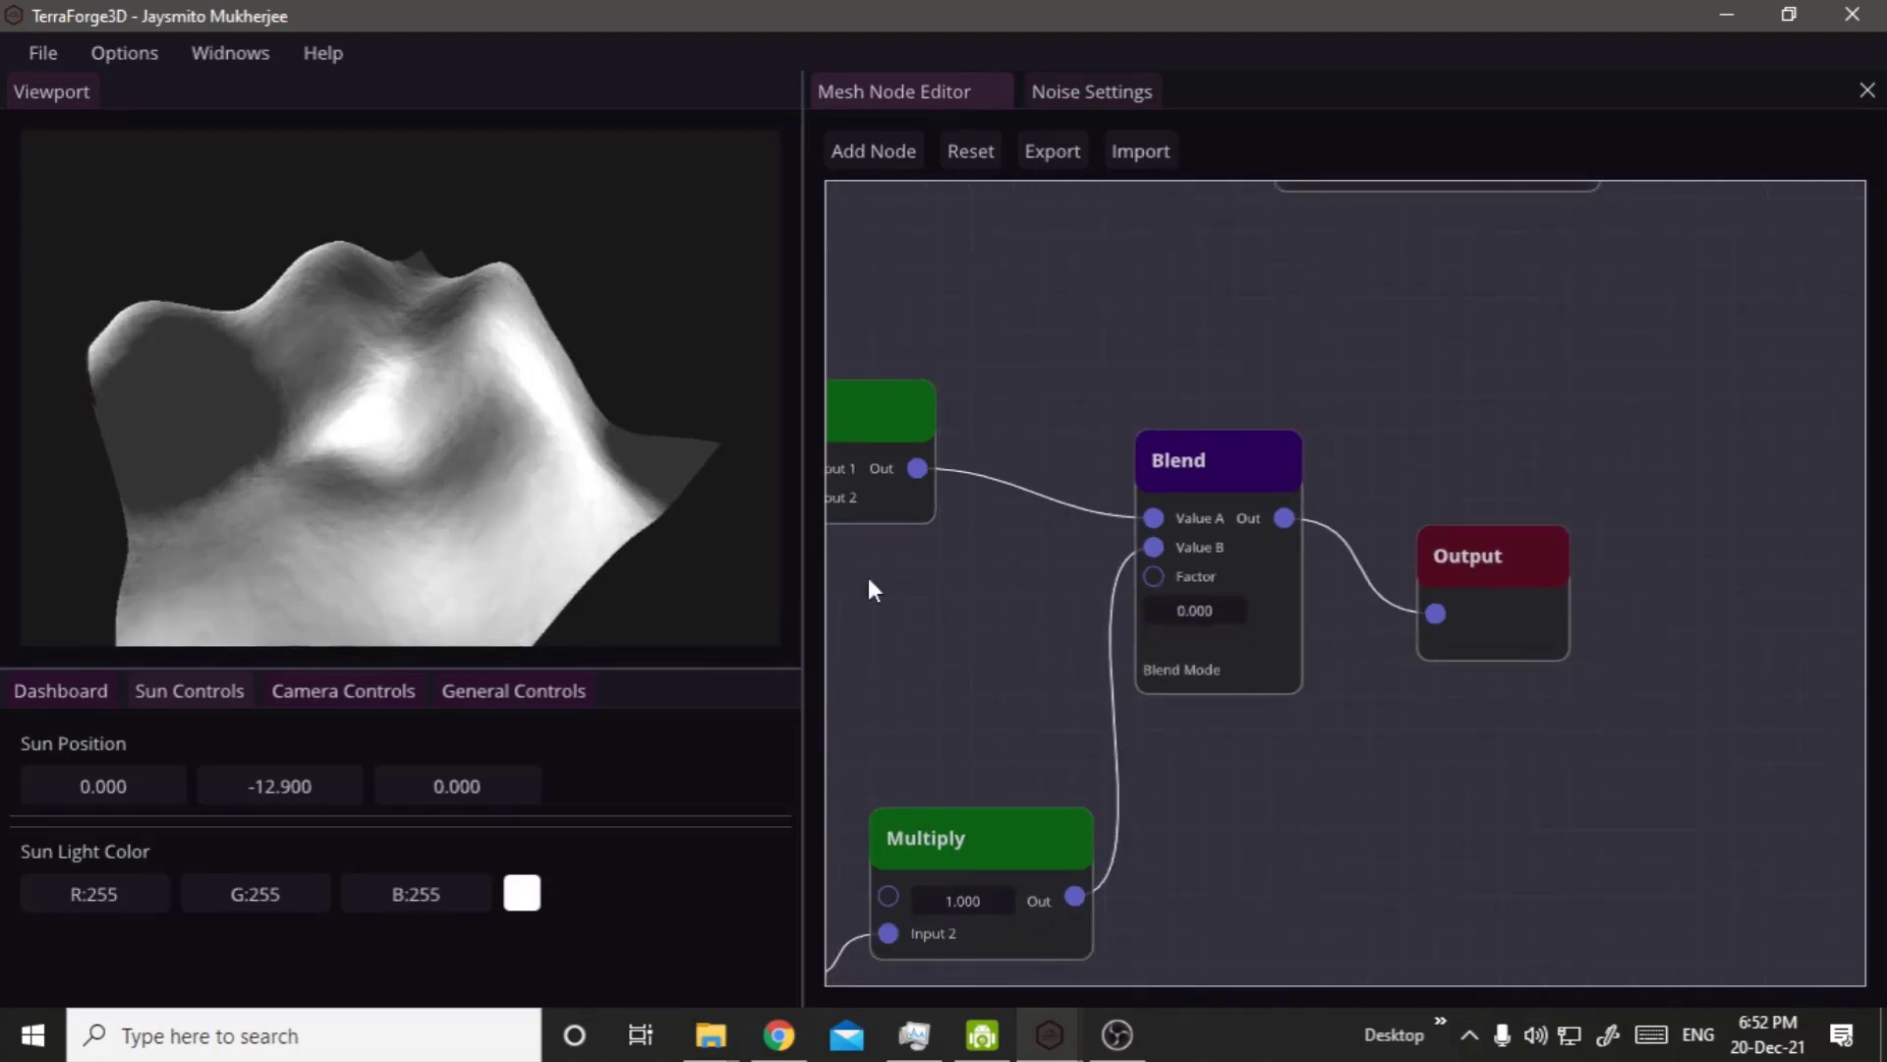
pyautogui.rightClick(1020, 670)
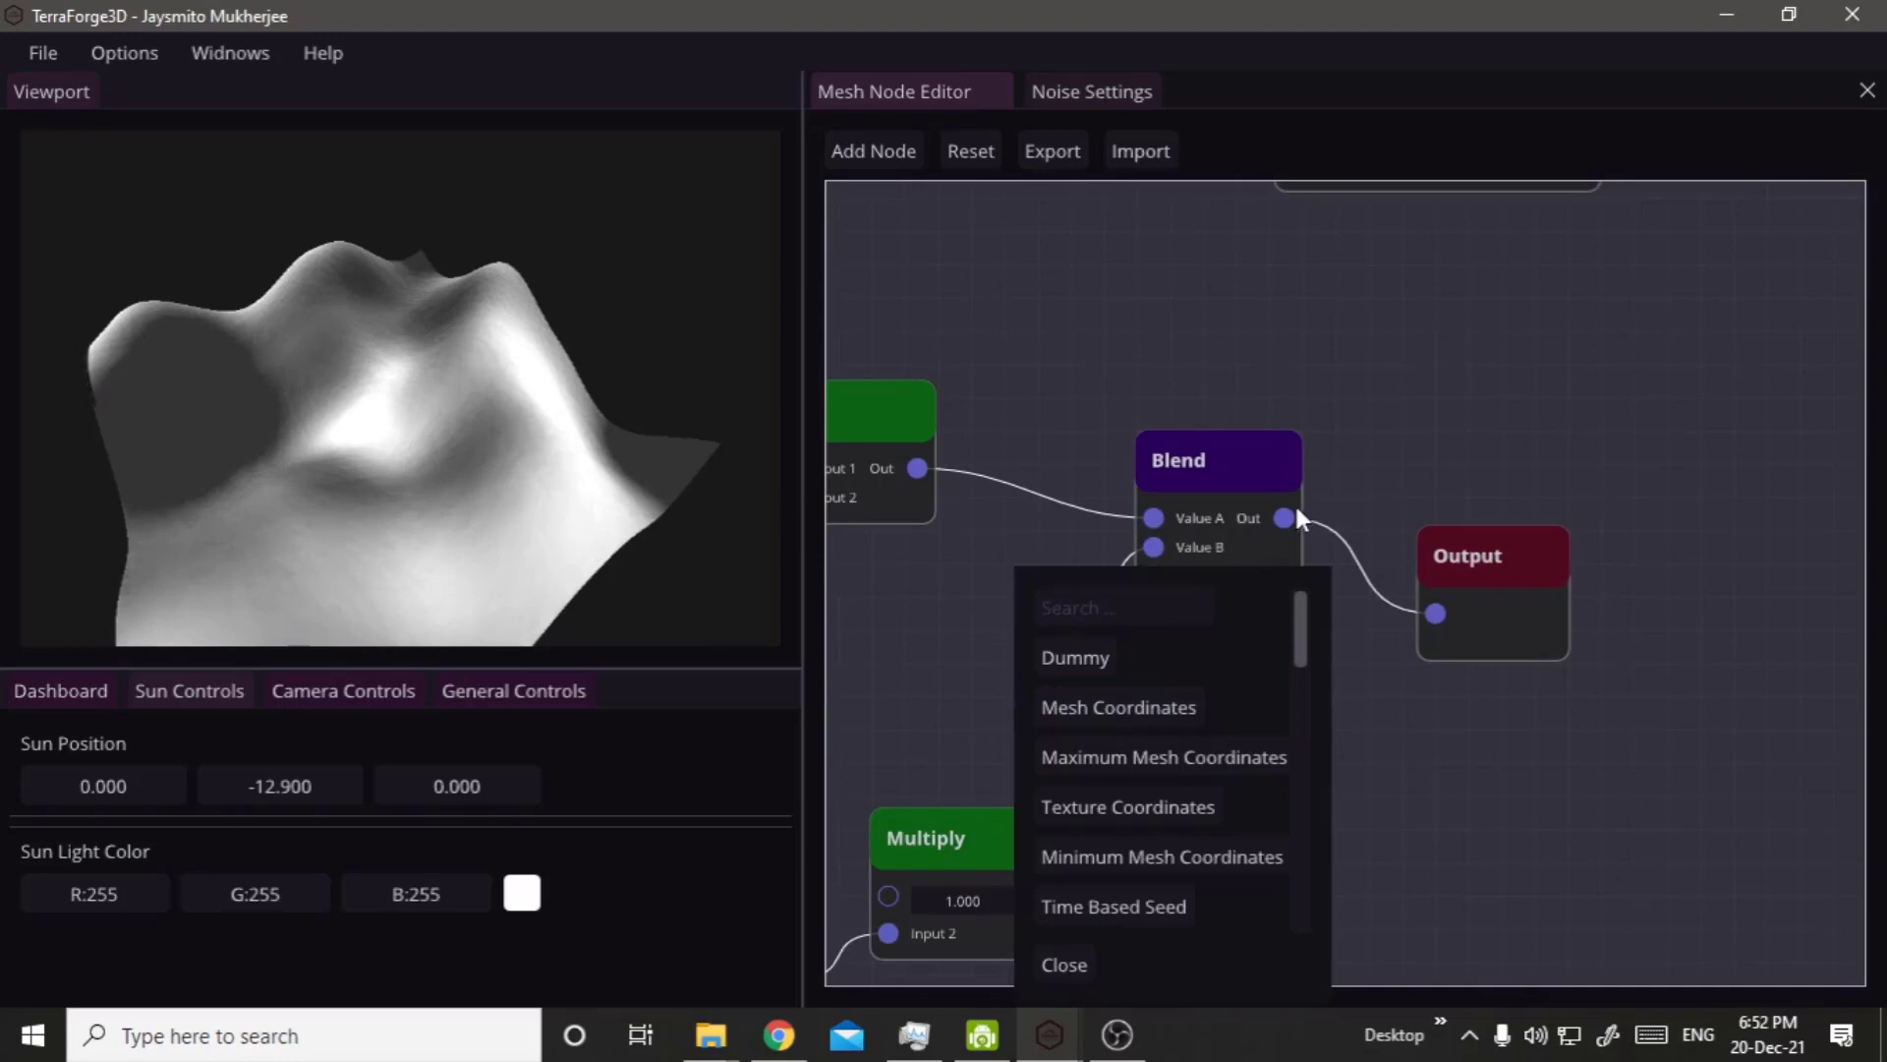
pyautogui.click(967, 542)
pyautogui.scroll(-2, 963, 678)
pyautogui.moveTo(964, 689); pyautogui.dragTo(1387, 553, button='right')
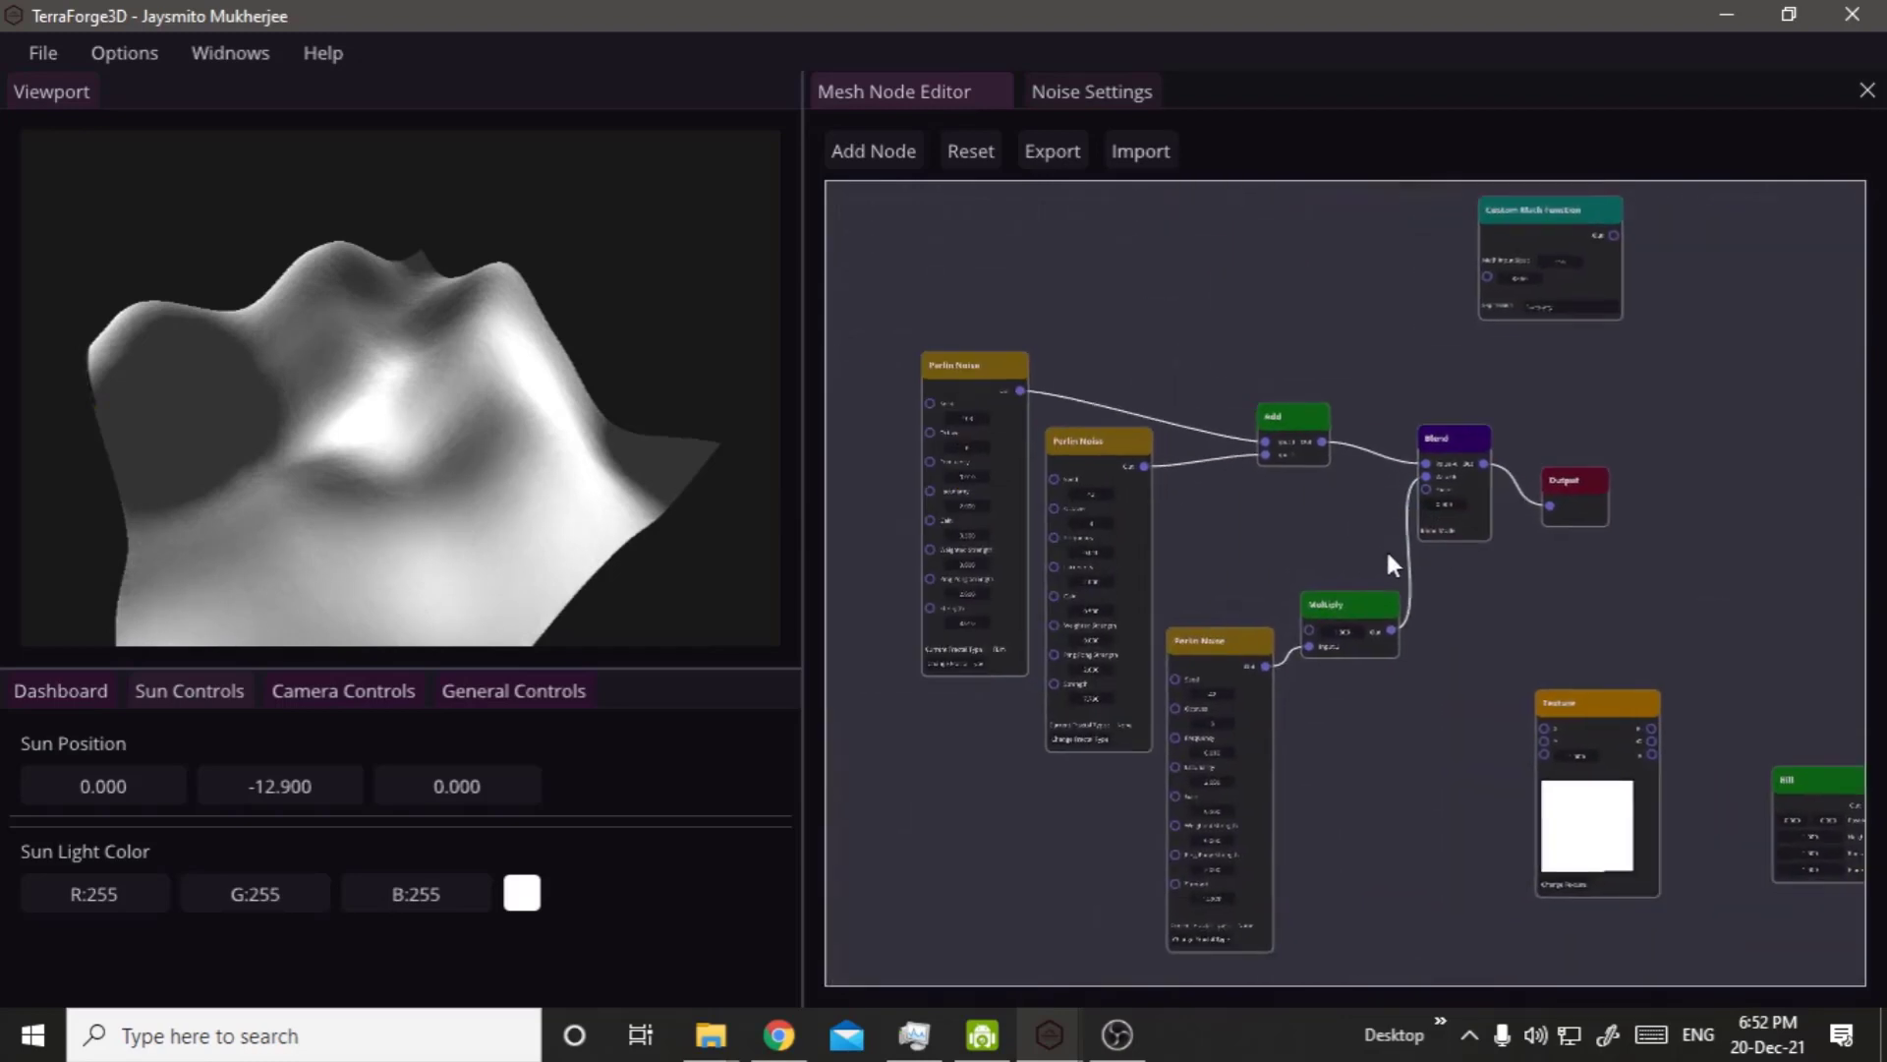
pyautogui.moveTo(1275, 656); pyautogui.dragTo(1272, 915)
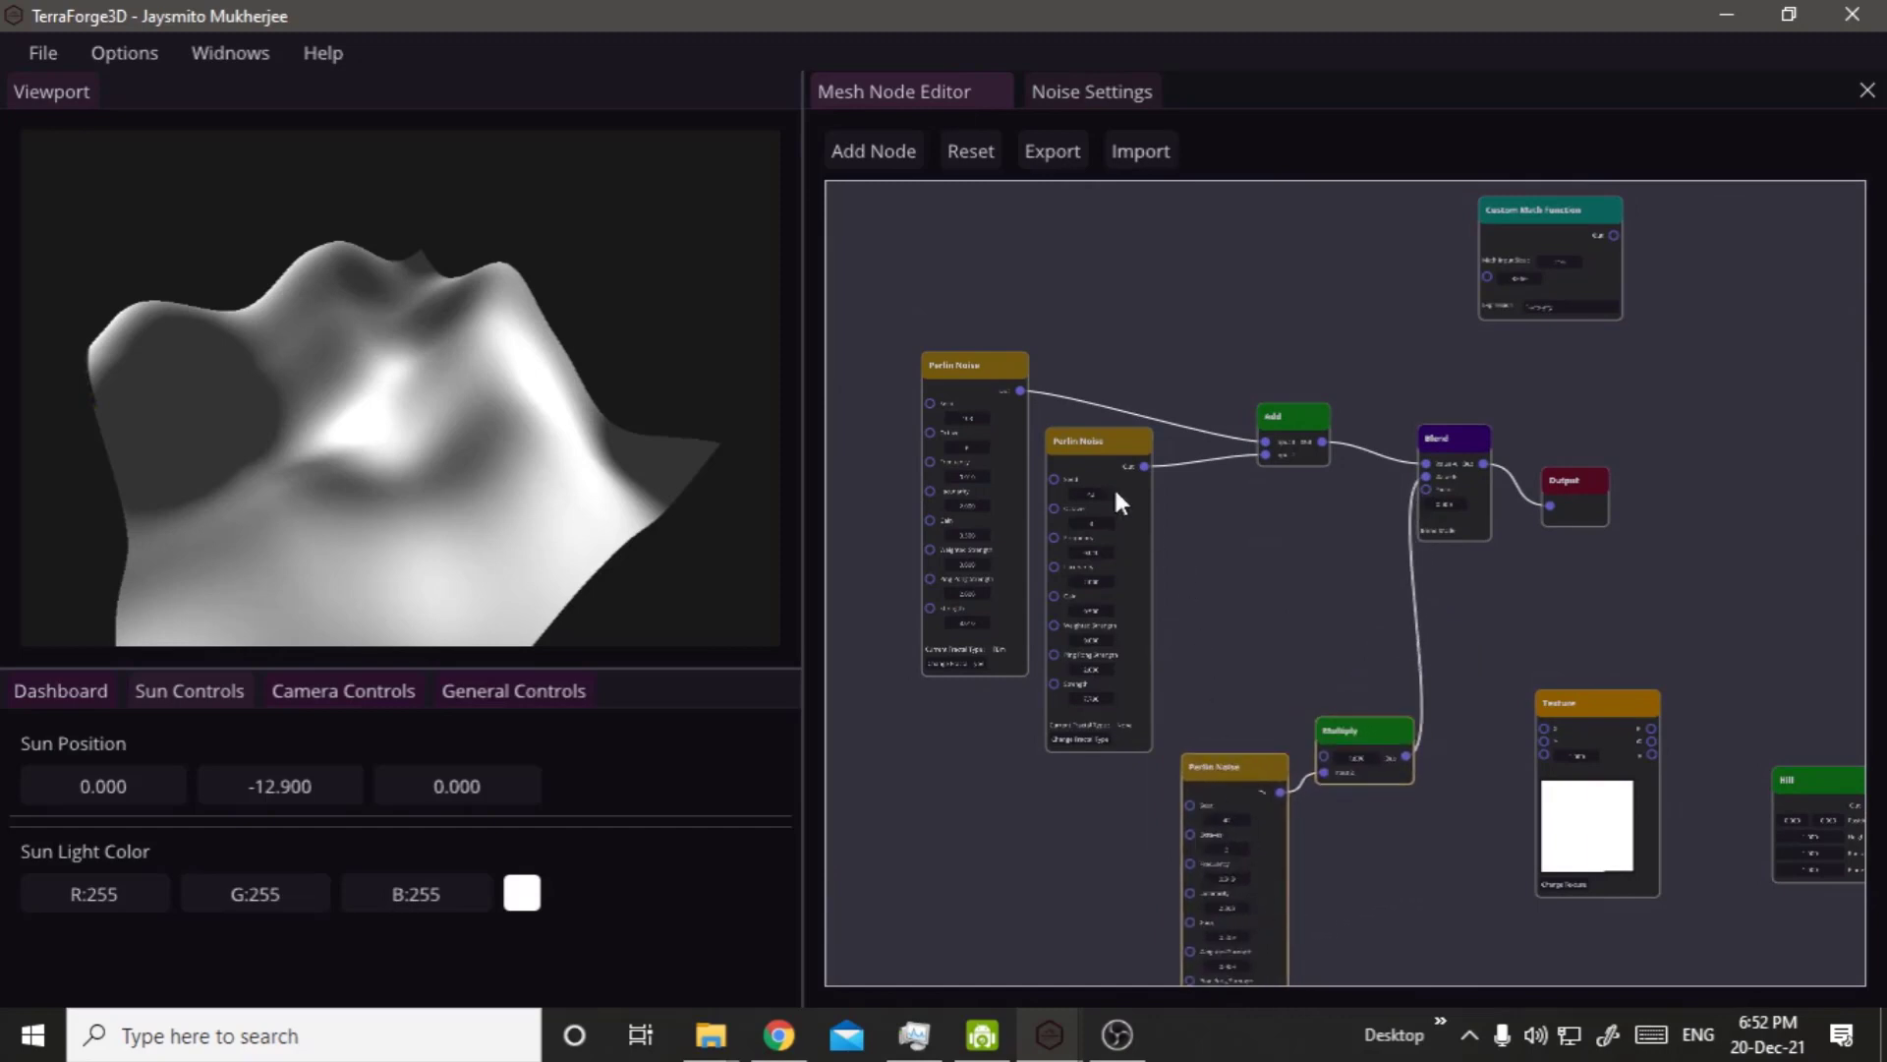
# Raise the Blend node's Factor to compare the two noise sources, leaving it at 0.650.
pyautogui.click(863, 302)
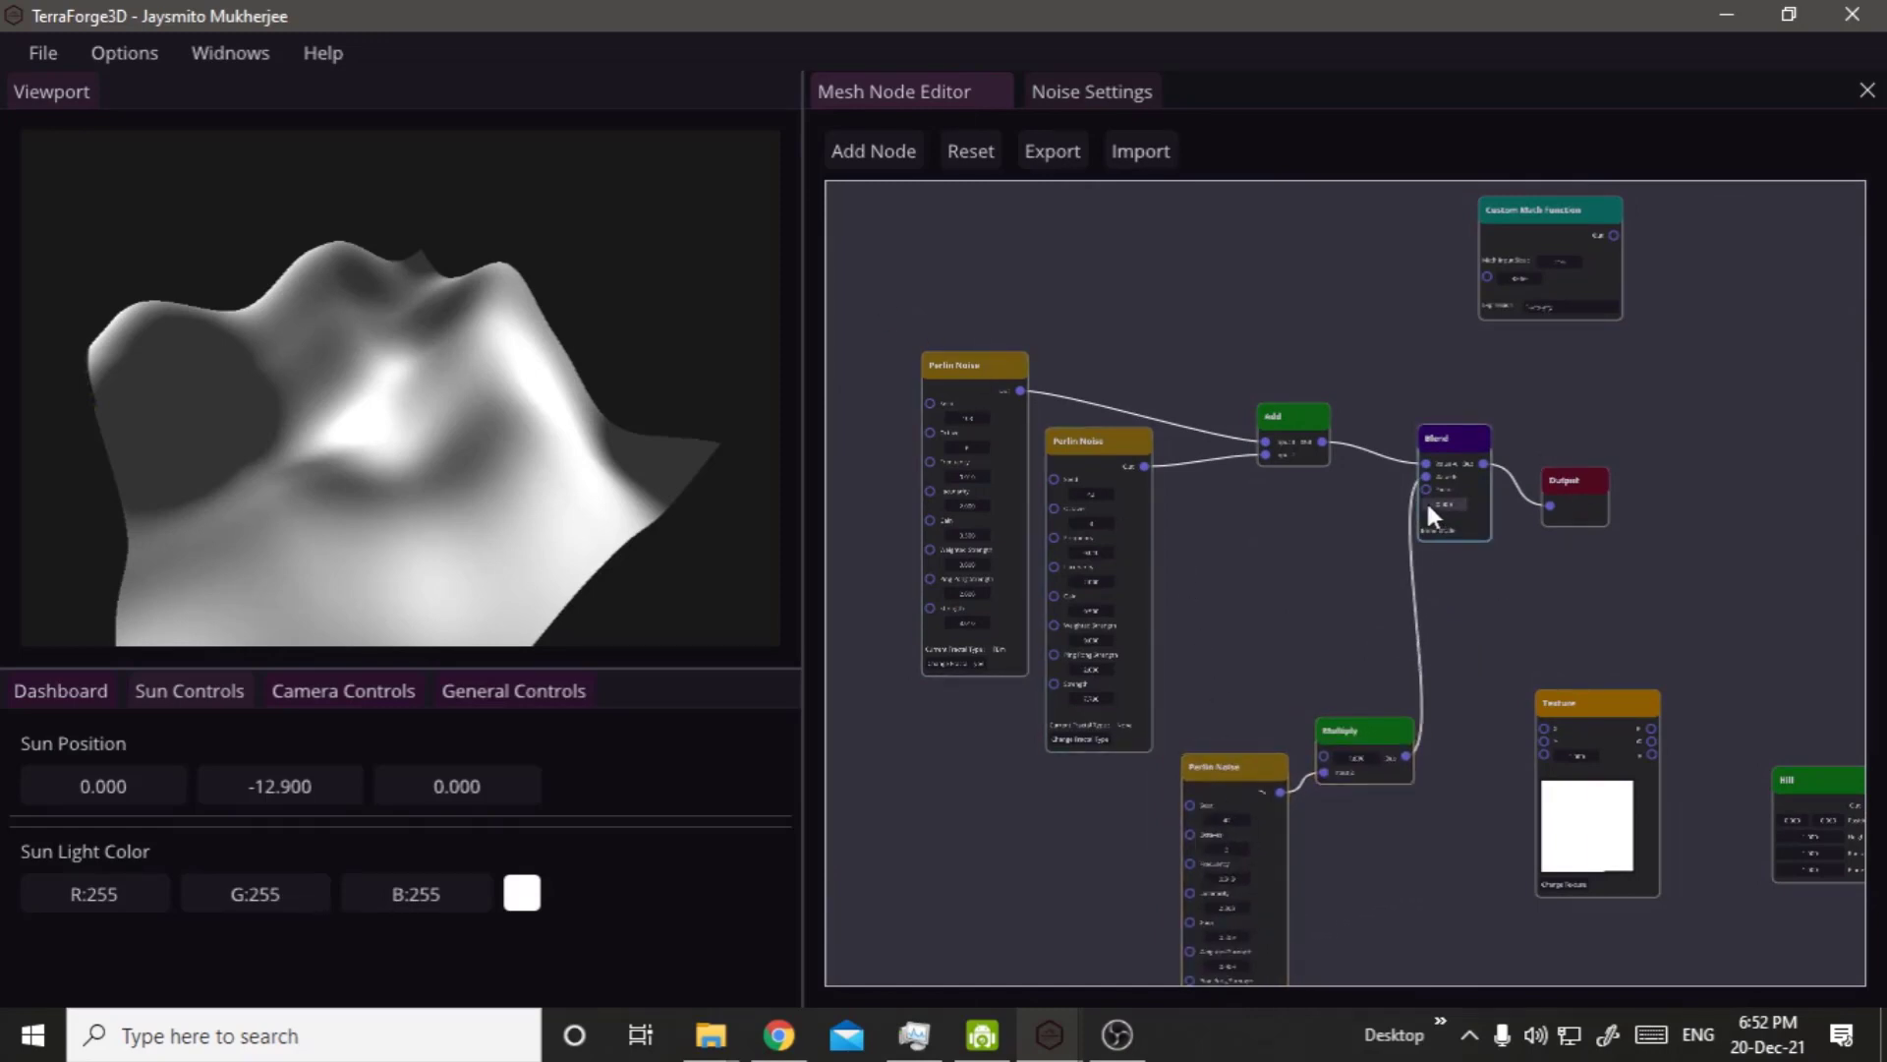
pyautogui.moveTo(1429, 505); pyautogui.dragTo(1626, 512)
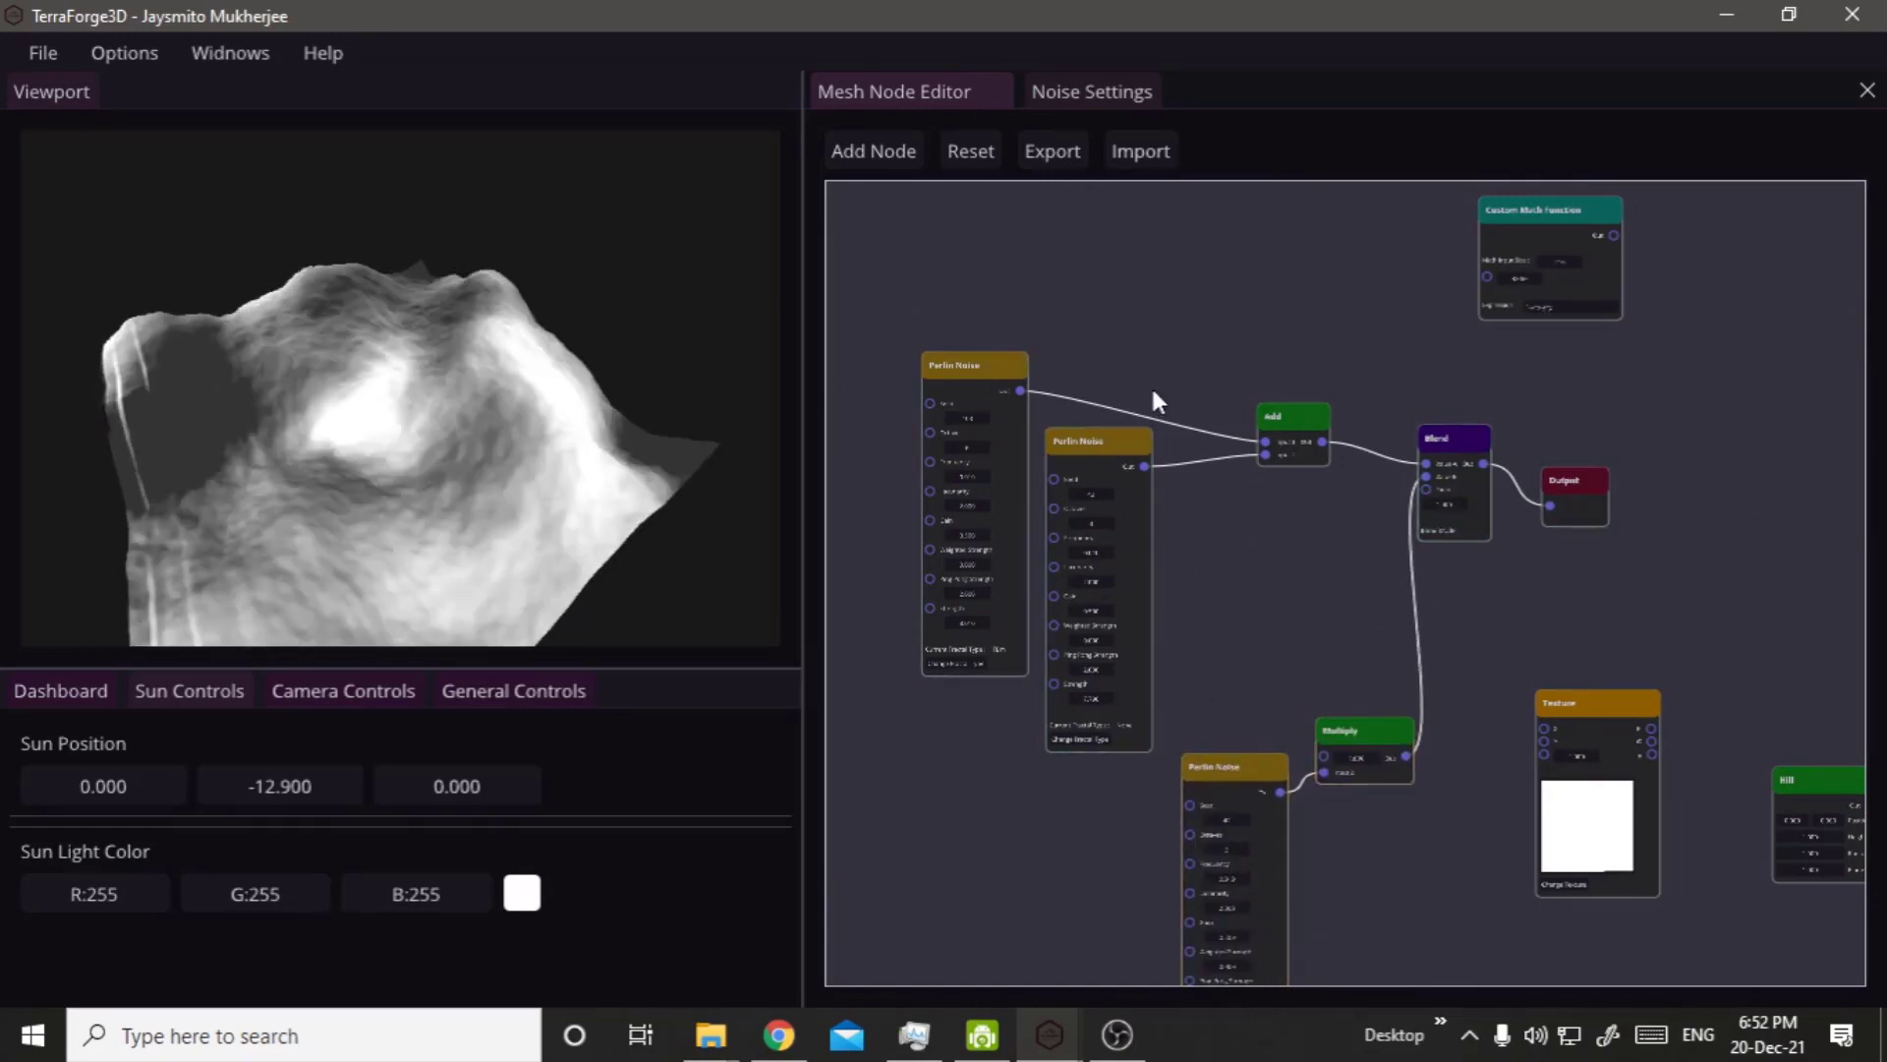
pyautogui.moveTo(864, 263); pyautogui.dragTo(1293, 651)
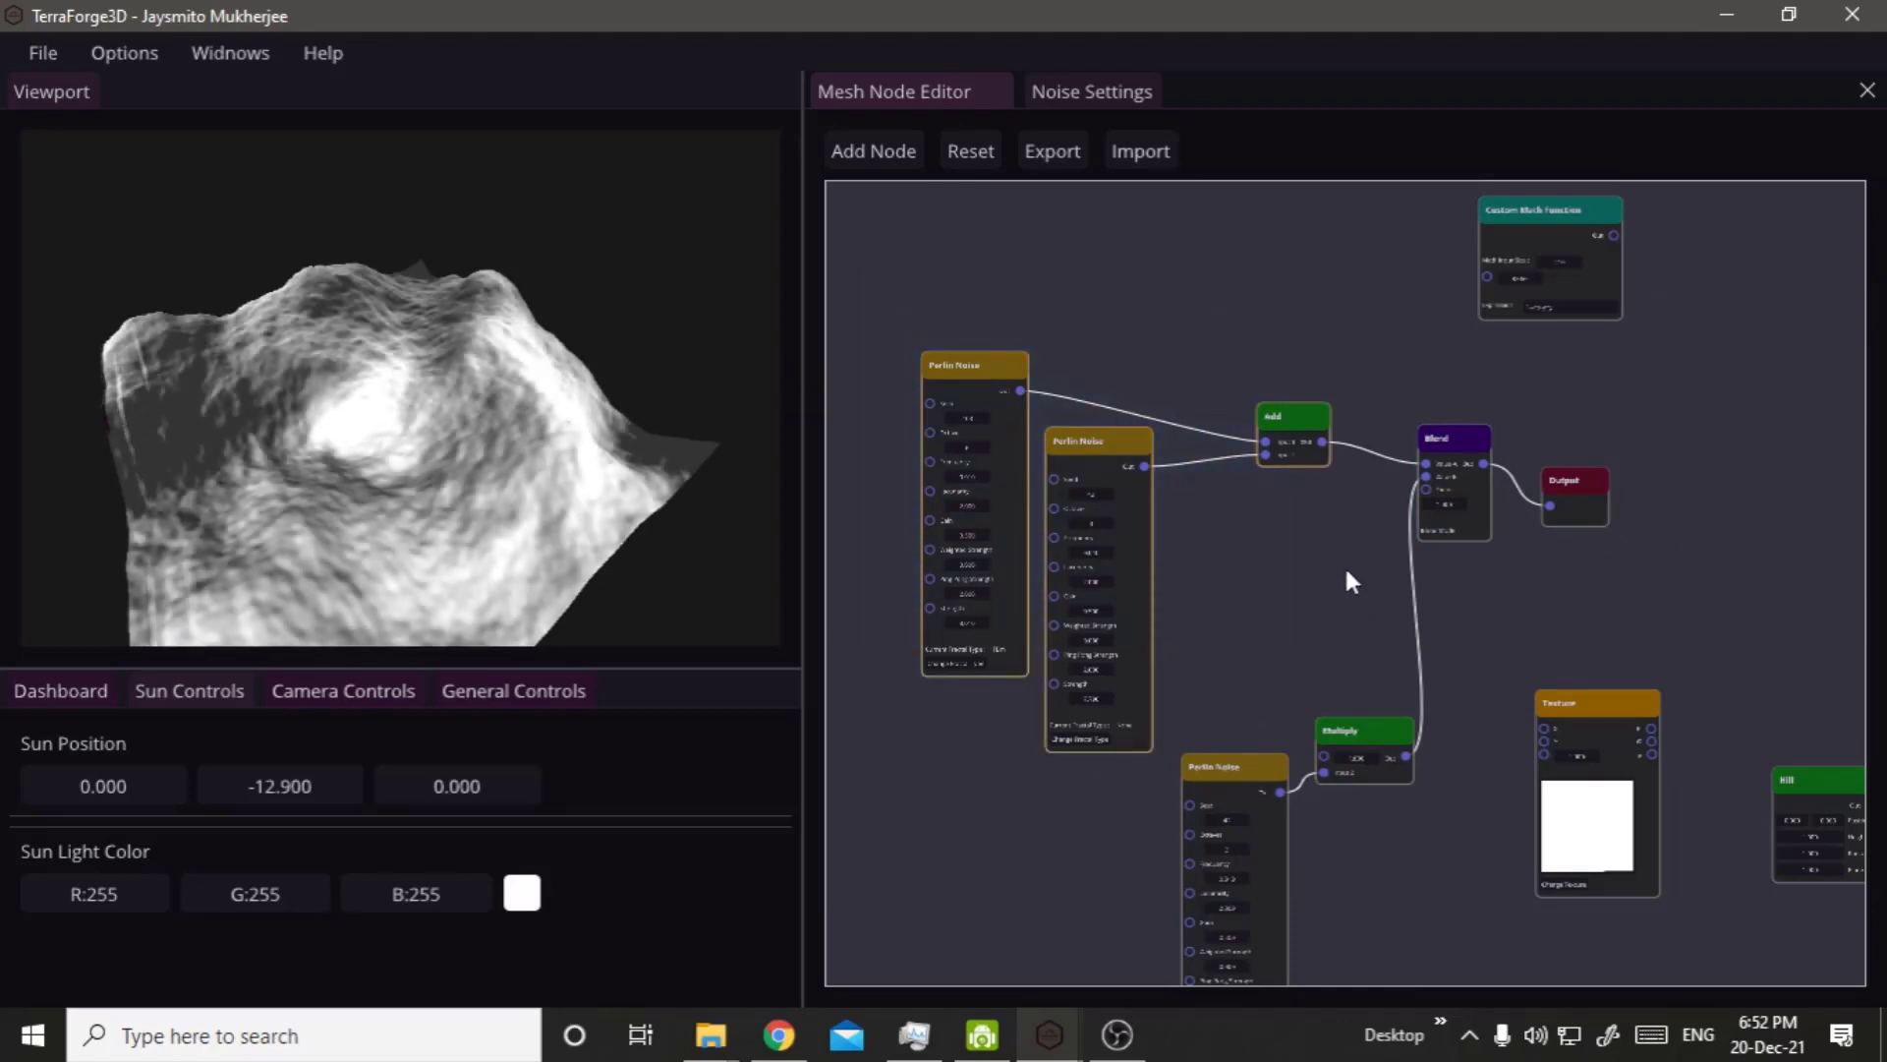
pyautogui.click(1351, 578)
pyautogui.scroll(5, 1361, 556)
pyautogui.moveTo(1633, 395); pyautogui.dragTo(1587, 391)
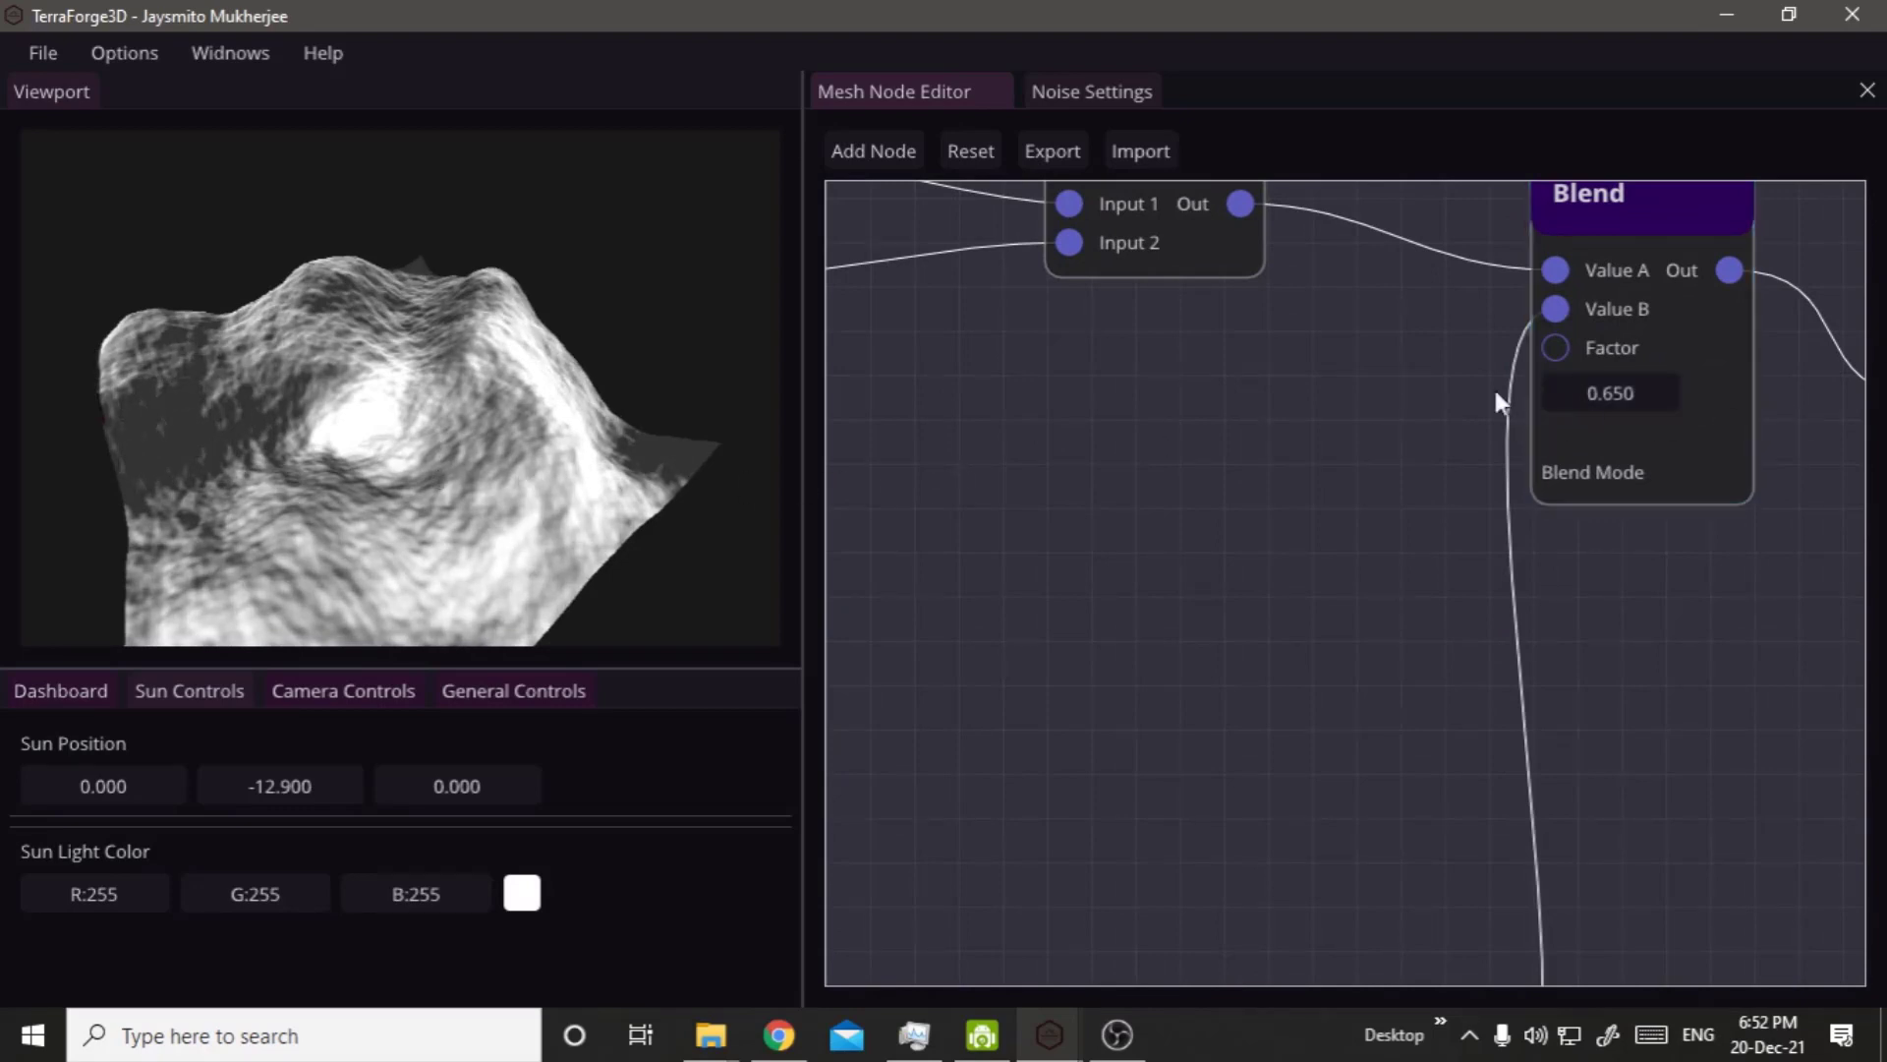
# Bring the Curve Editor node over from the far nodes and place it between the Add and Multiply nodes.
pyautogui.scroll(-5, 1592, 717)
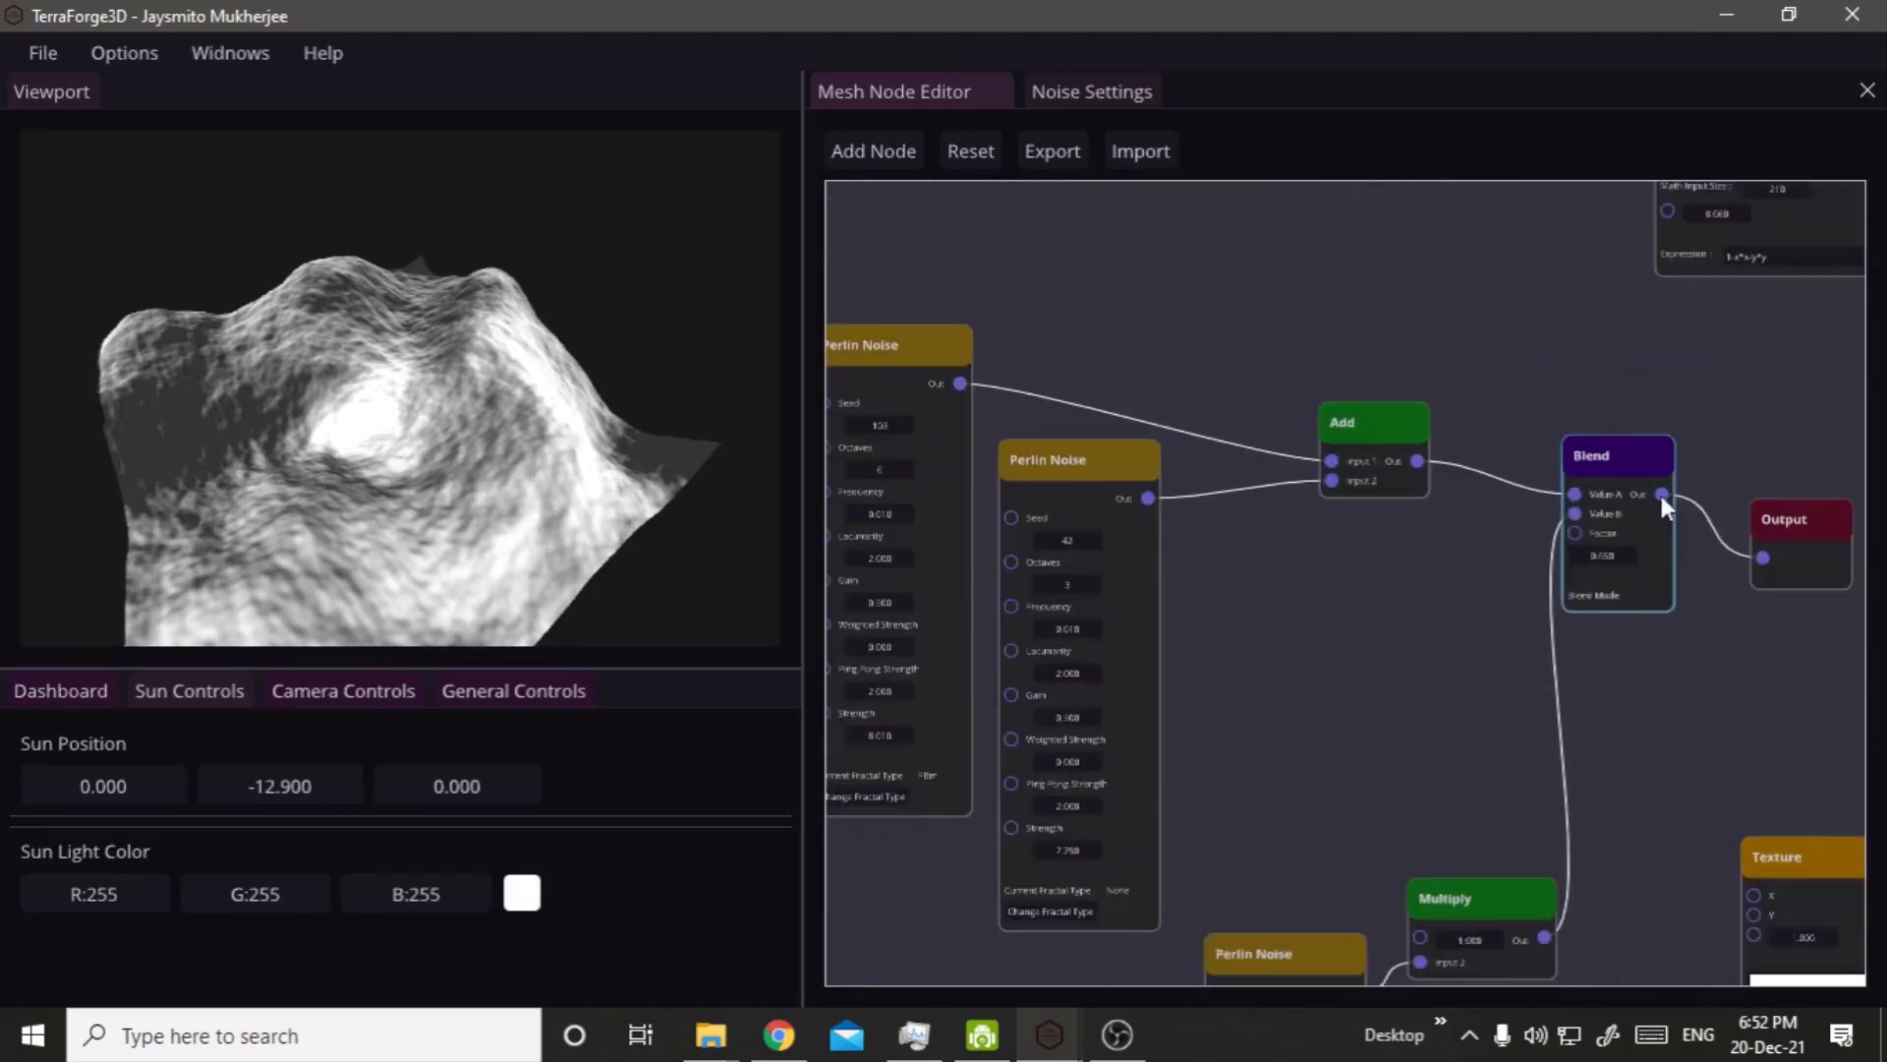
pyautogui.scroll(-3, 1551, 570)
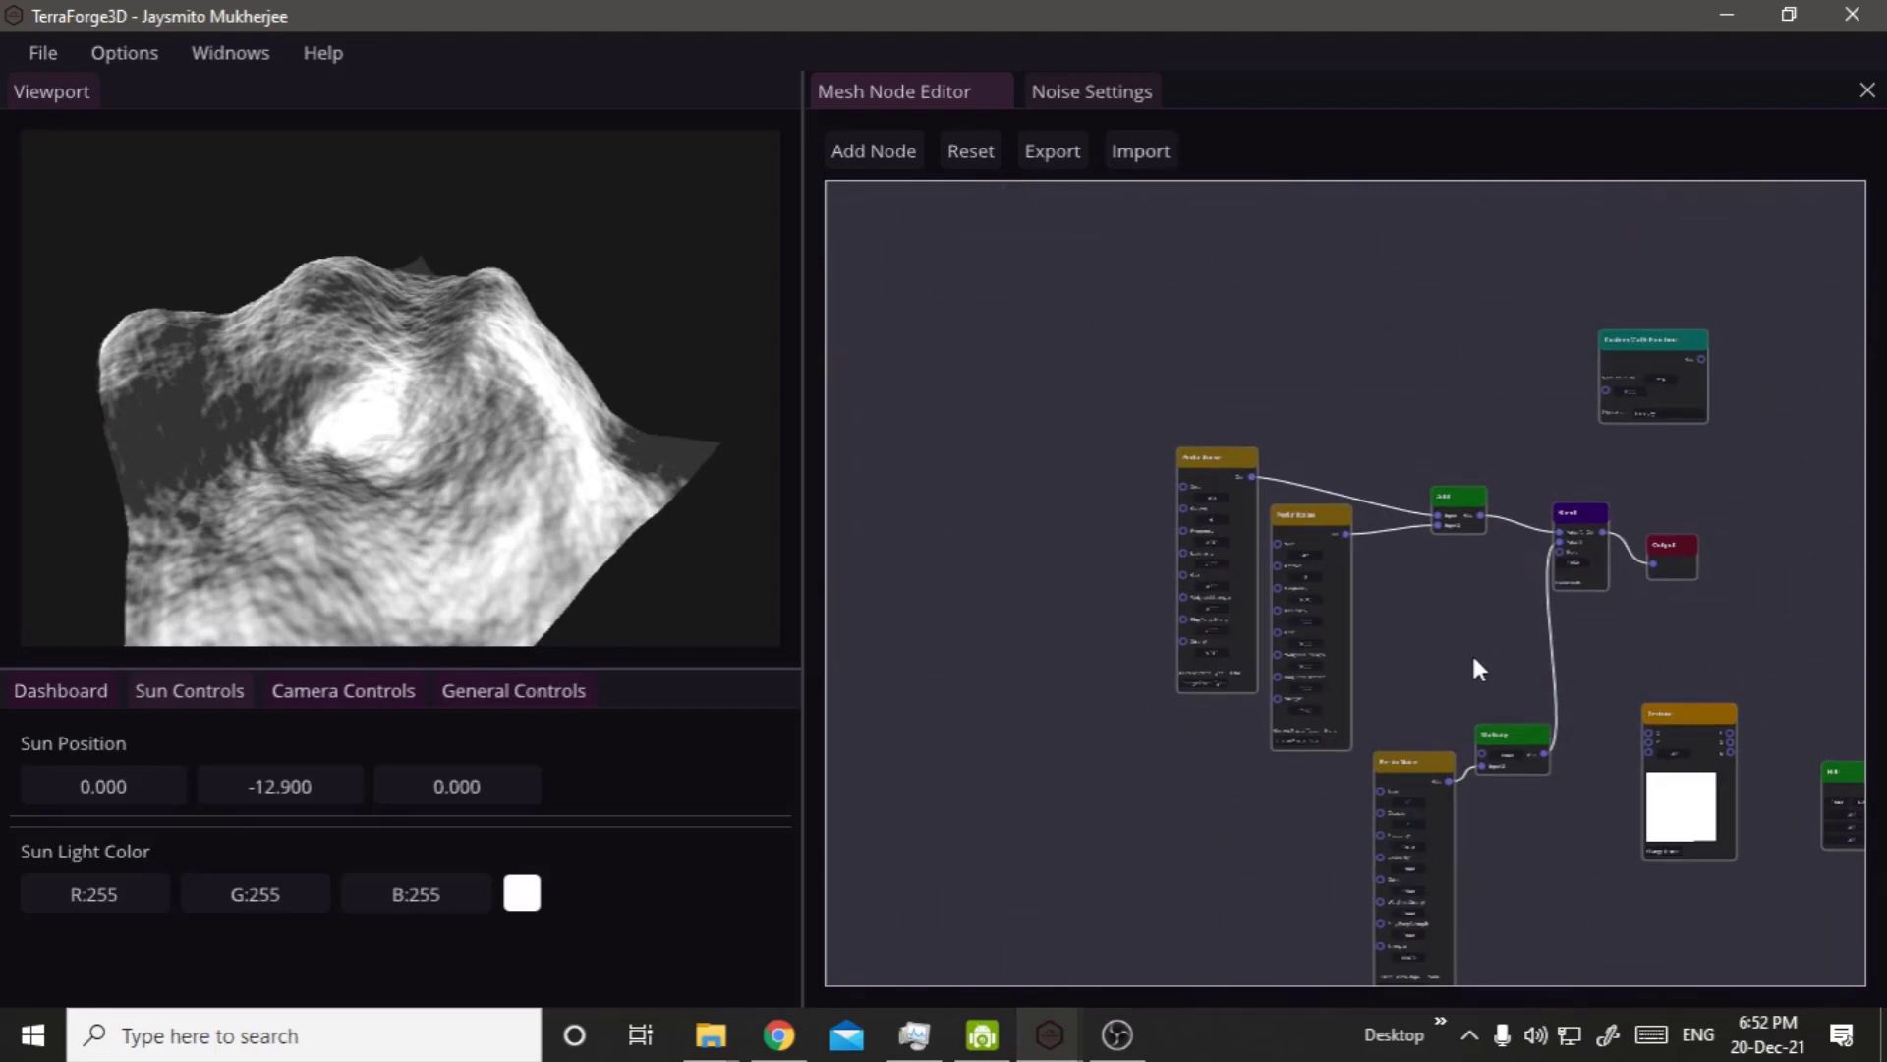
pyautogui.scroll(-2, 1475, 653)
pyautogui.scroll(1, 1547, 845)
pyautogui.moveTo(1442, 834); pyautogui.dragTo(1111, 673, button='right')
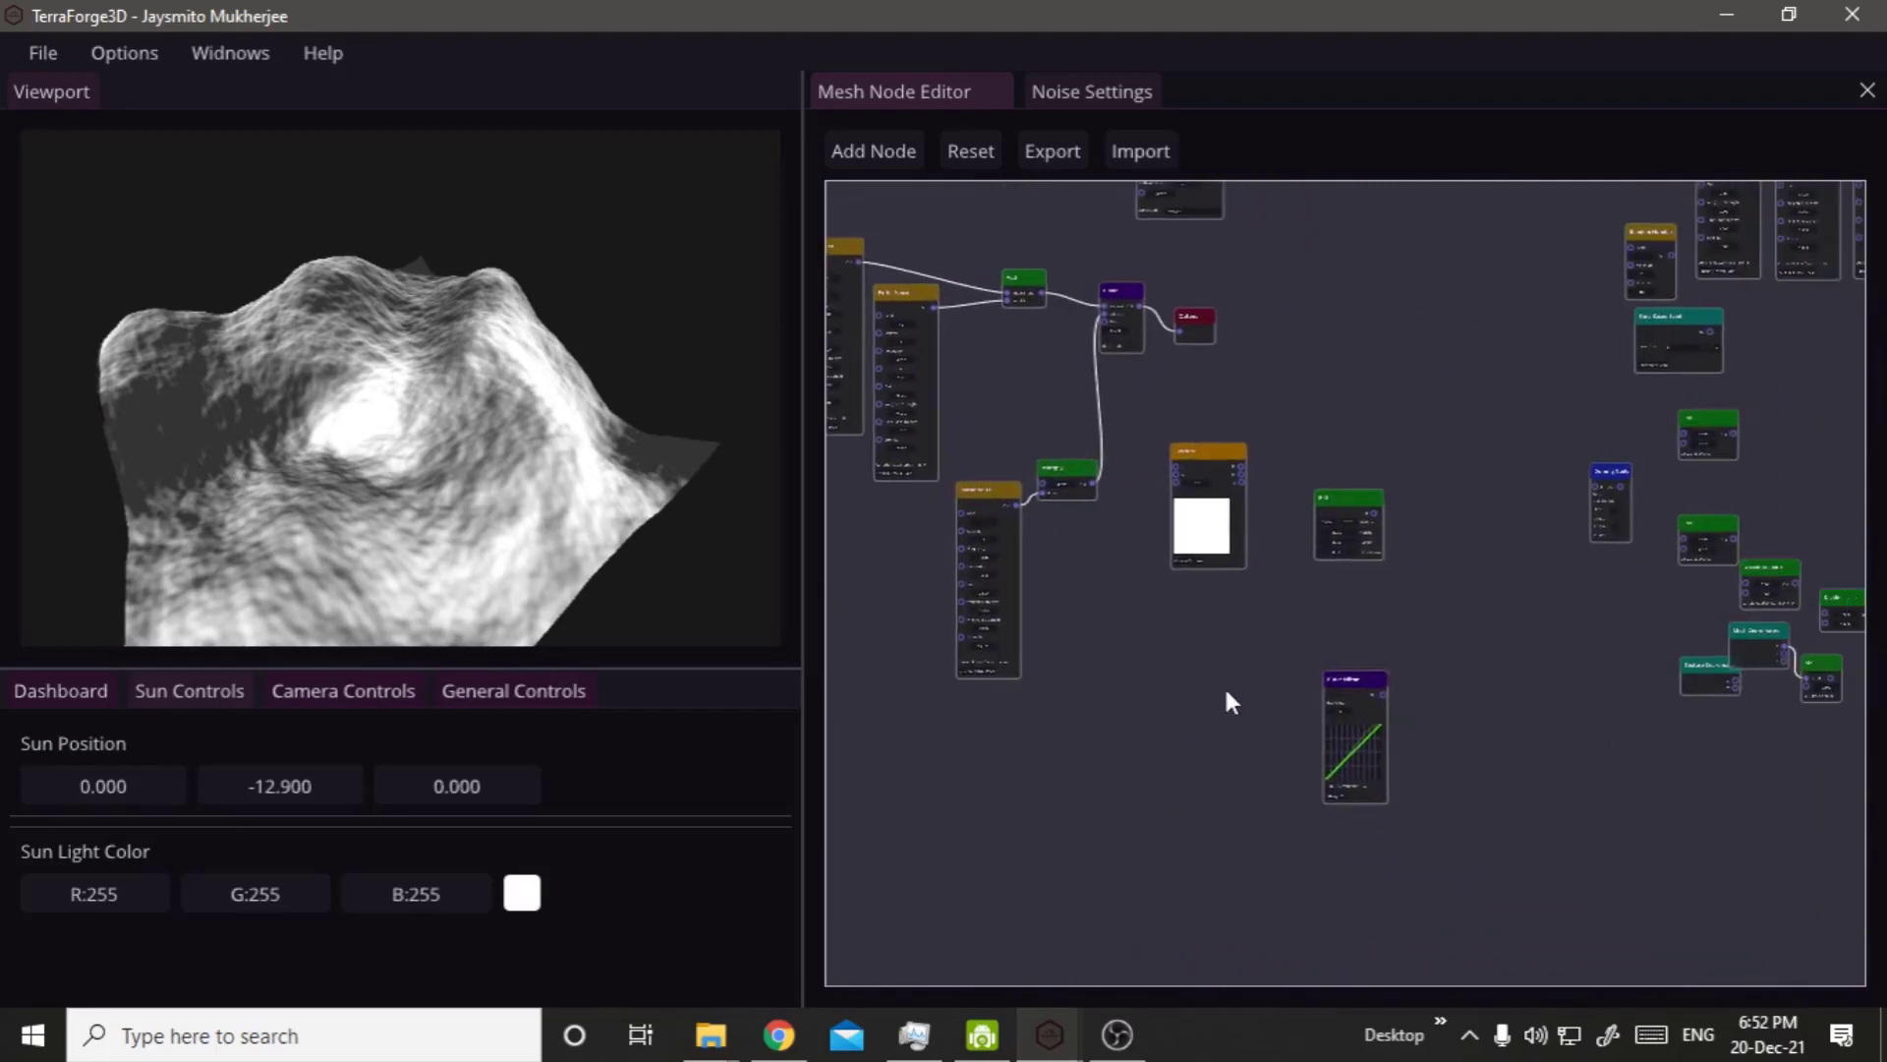
pyautogui.scroll(2, 1303, 708)
pyautogui.moveTo(1392, 678); pyautogui.dragTo(1012, 448)
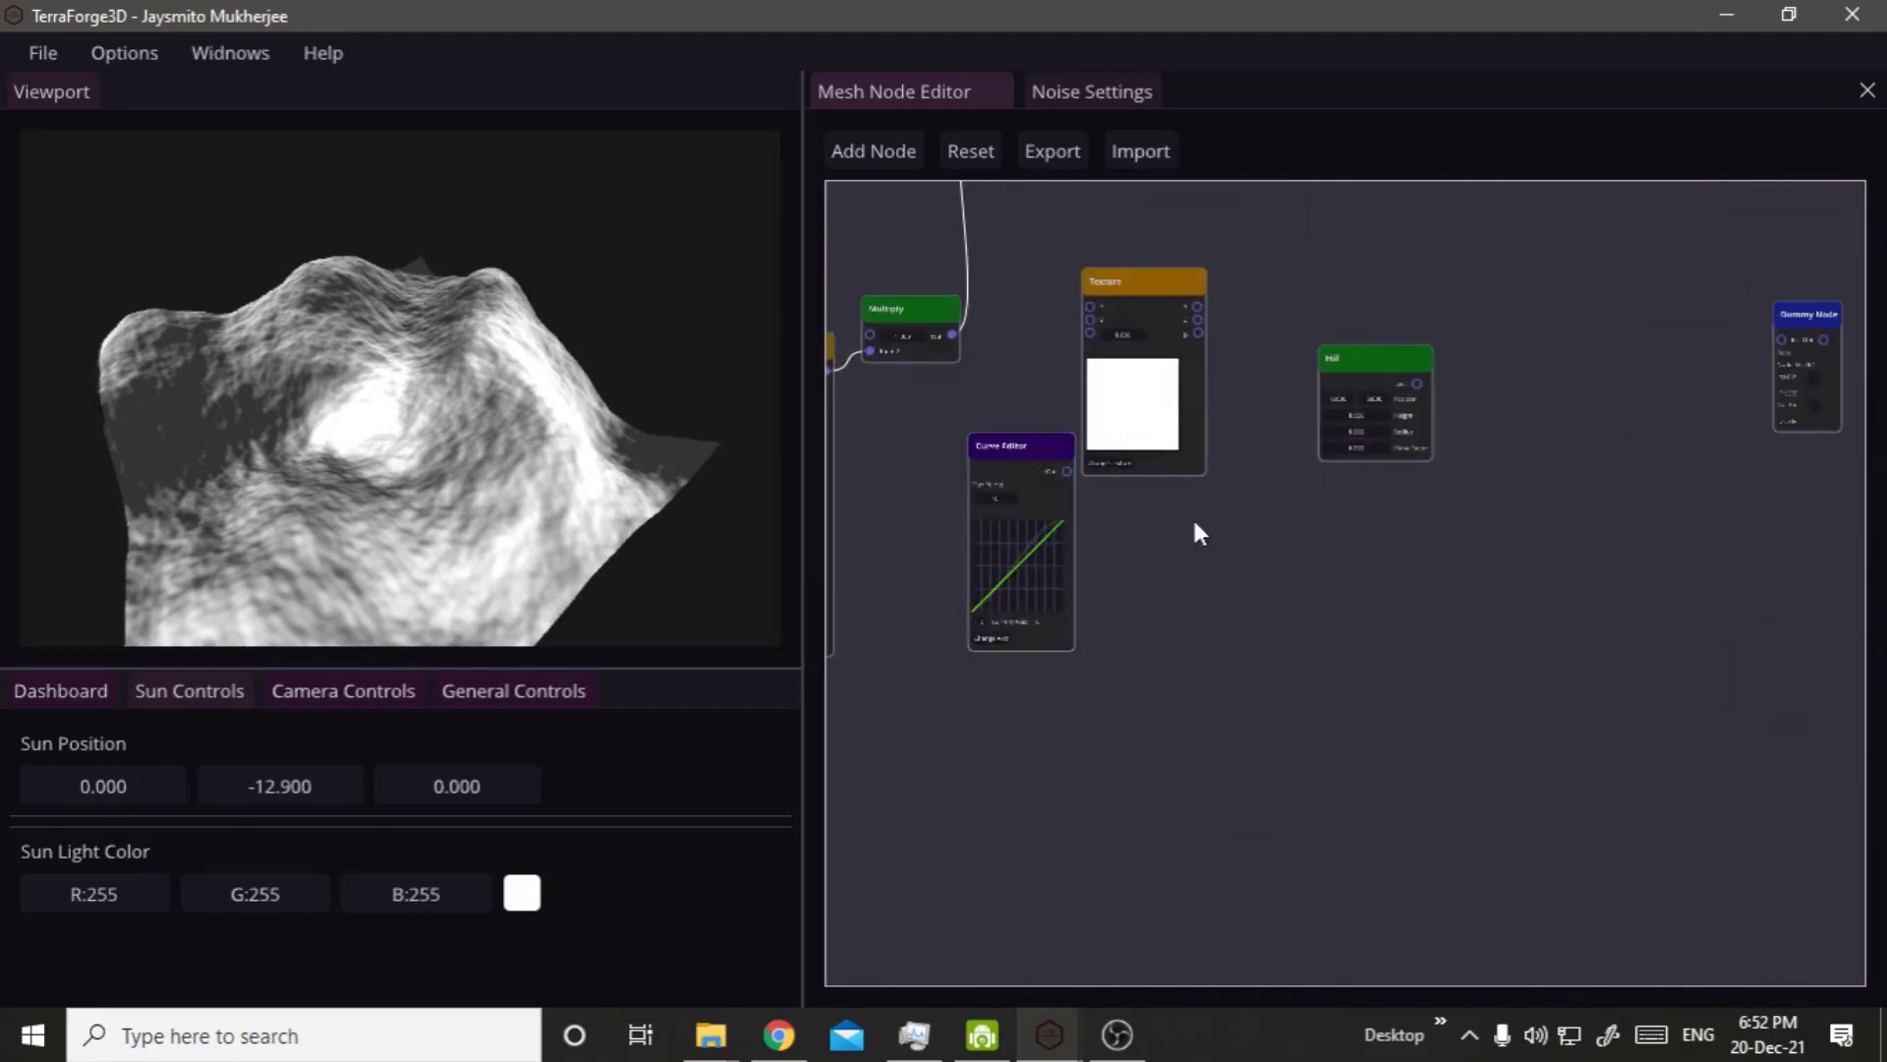
pyautogui.moveTo(1197, 531); pyautogui.dragTo(1579, 962, button='right')
pyautogui.moveTo(1339, 882); pyautogui.dragTo(1131, 512)
pyautogui.scroll(3, 1183, 564)
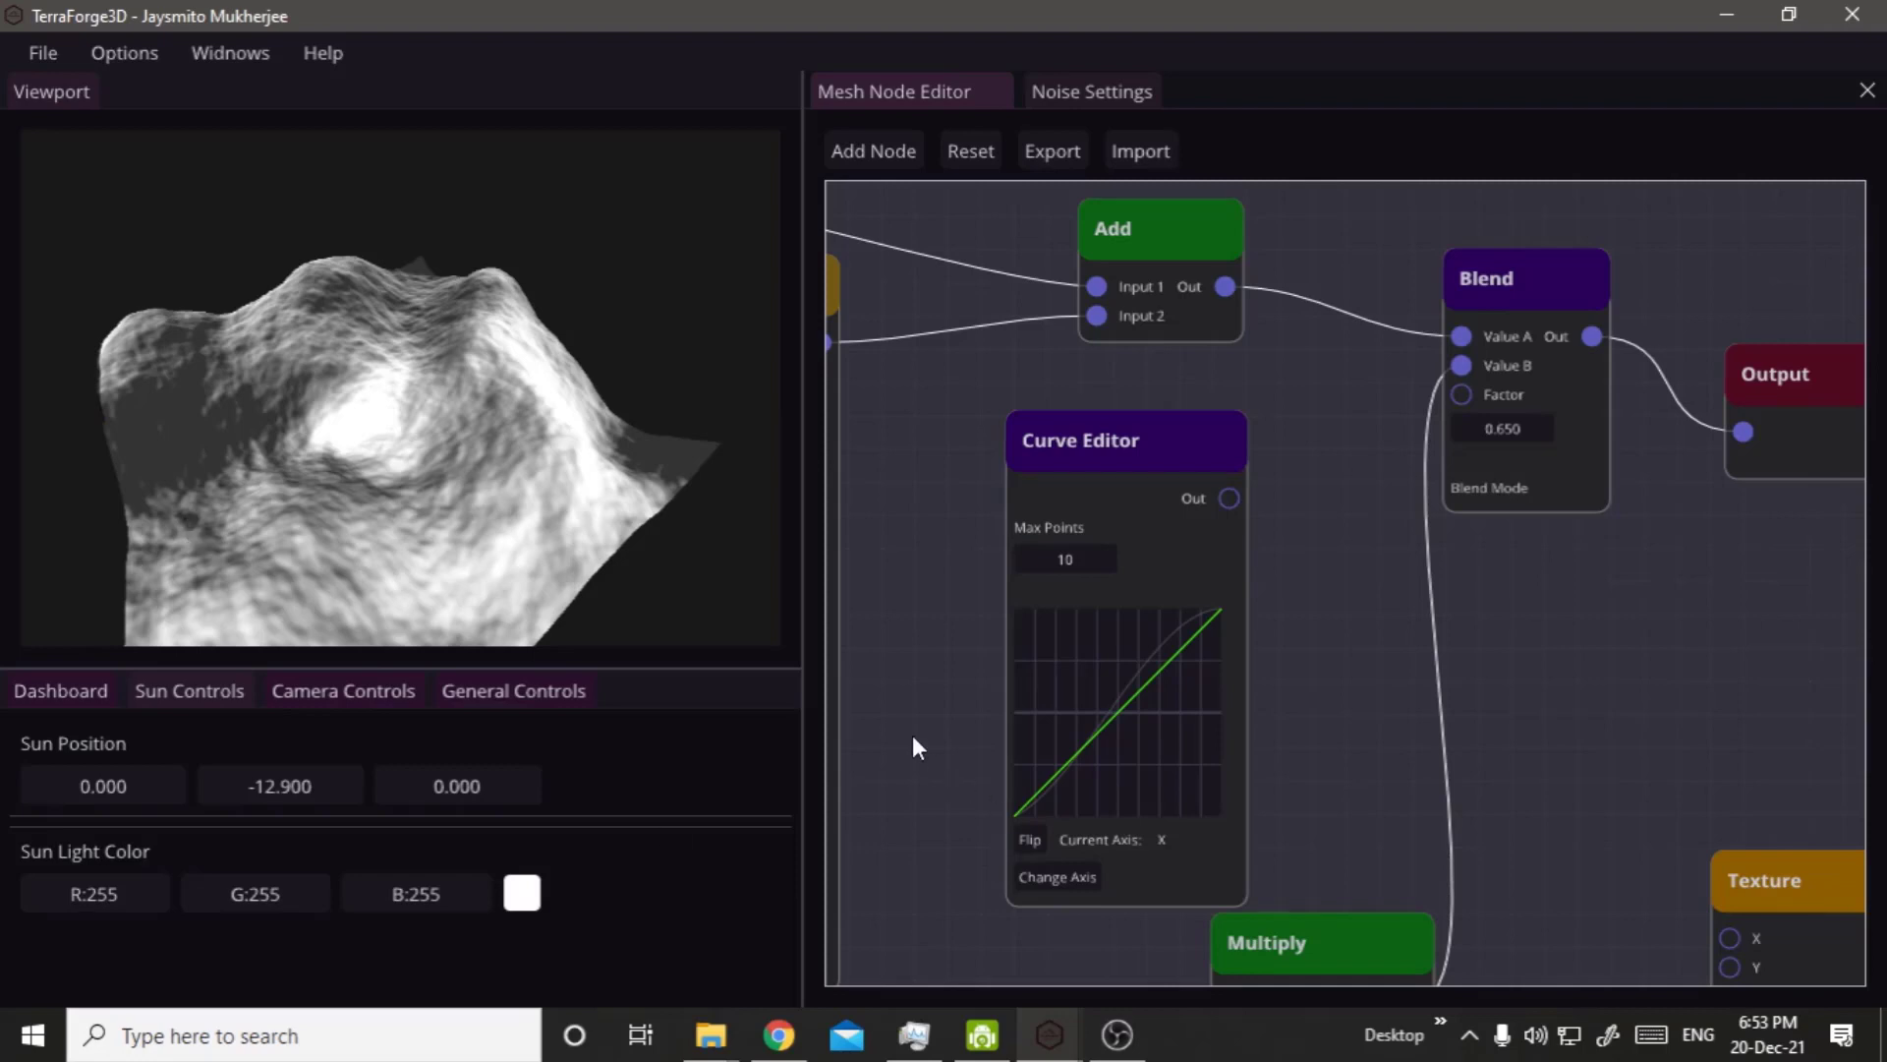
# Move the Blend node closer to the Curve Editor and connect the Curve Editor's output to the Blend Factor.
pyautogui.scroll(-5, 912, 748)
pyautogui.moveTo(875, 623); pyautogui.dragTo(1126, 602, button='right')
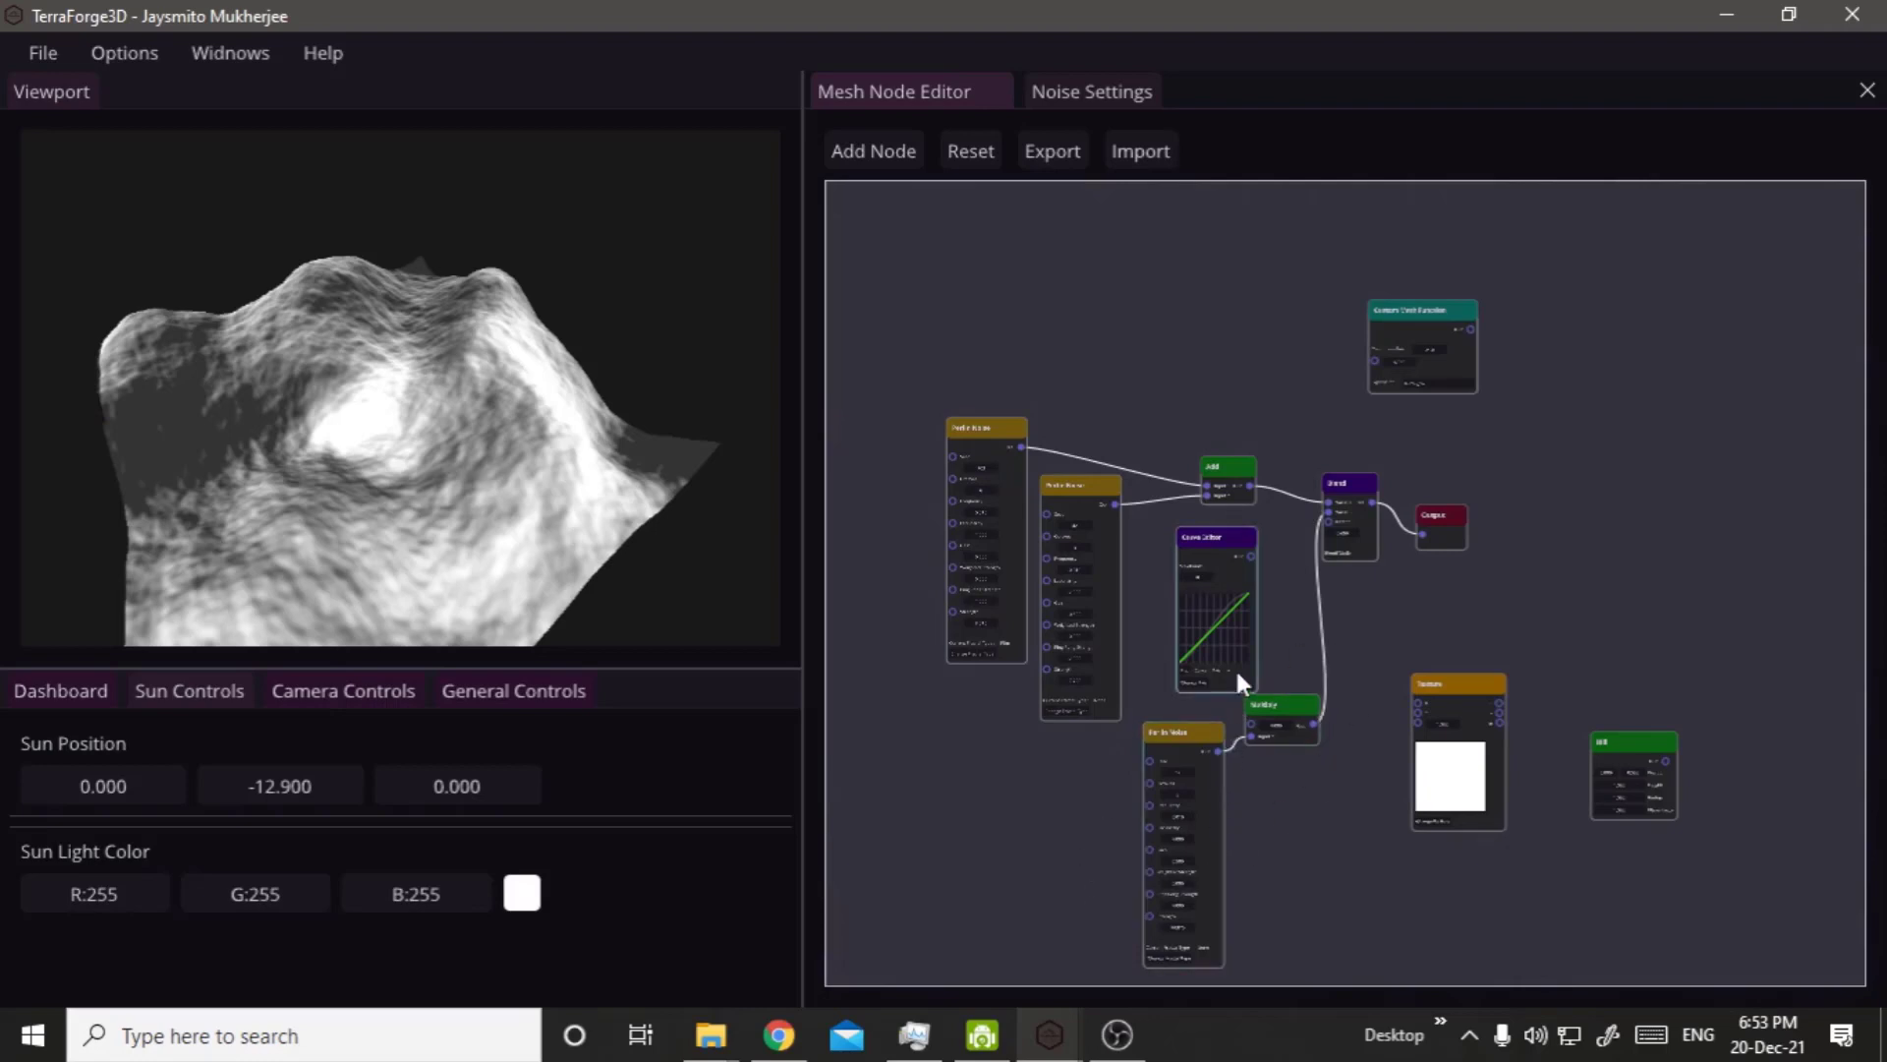
pyautogui.scroll(3, 1235, 667)
pyautogui.scroll(3, 1278, 448)
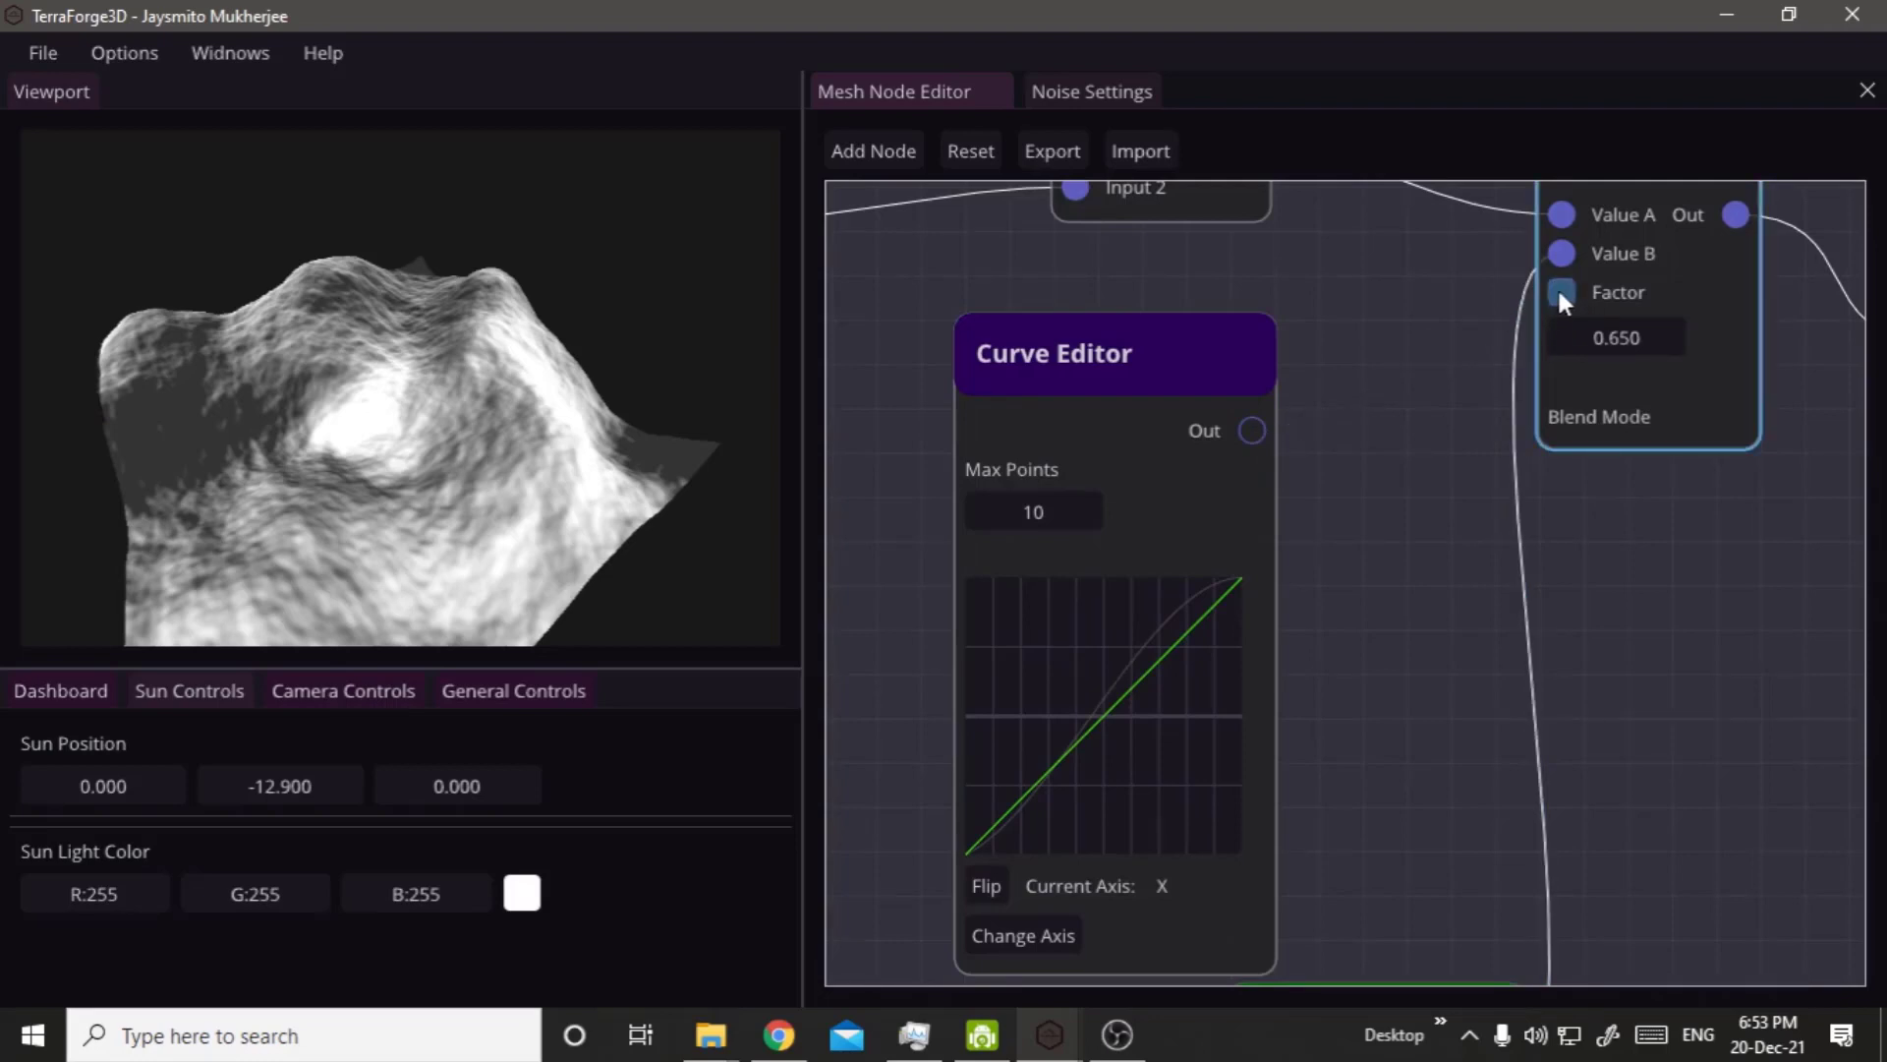
pyautogui.moveTo(1558, 287); pyautogui.dragTo(1427, 330)
pyautogui.moveTo(1255, 426); pyautogui.dragTo(1433, 337)
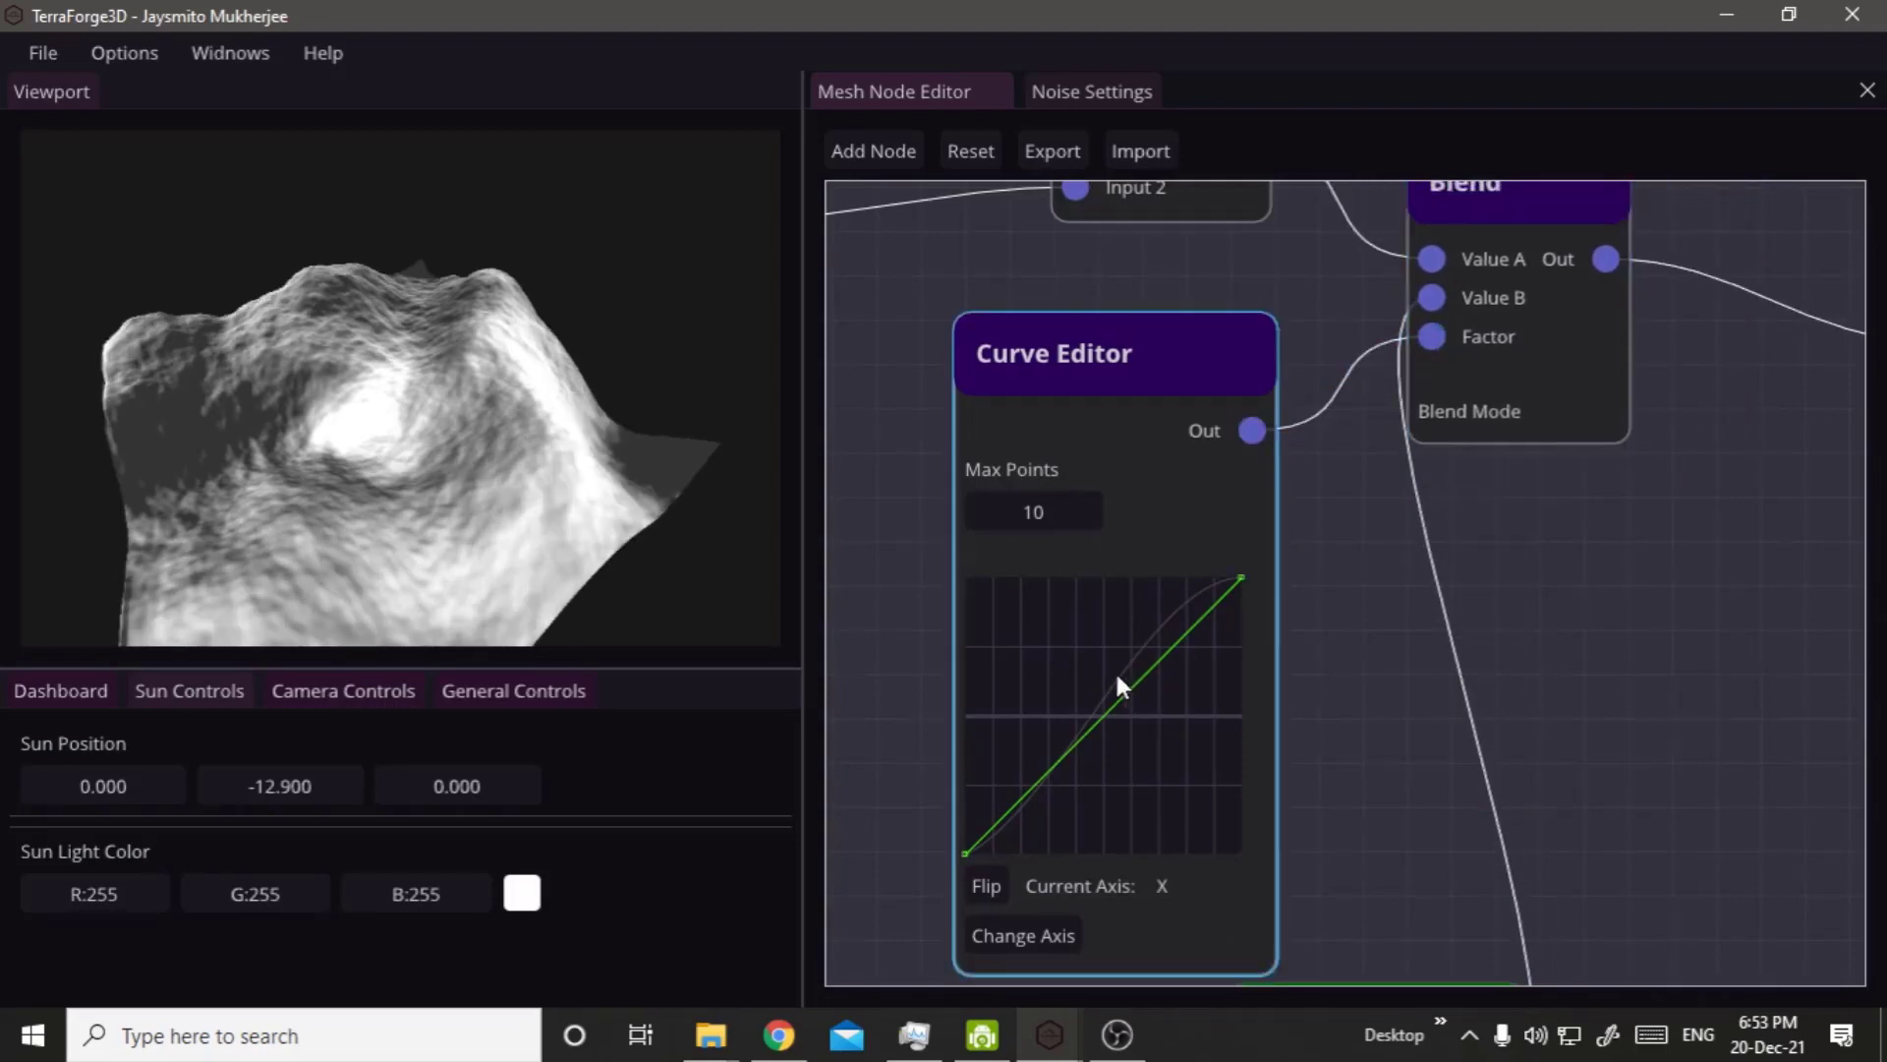
# Inspect the curve-blended terrain from several angles and change the Curve Editor's axis to Y.
pyautogui.rightClick(291, 420)
pyautogui.moveTo(368, 323); pyautogui.dragTo(451, 446, button='right')
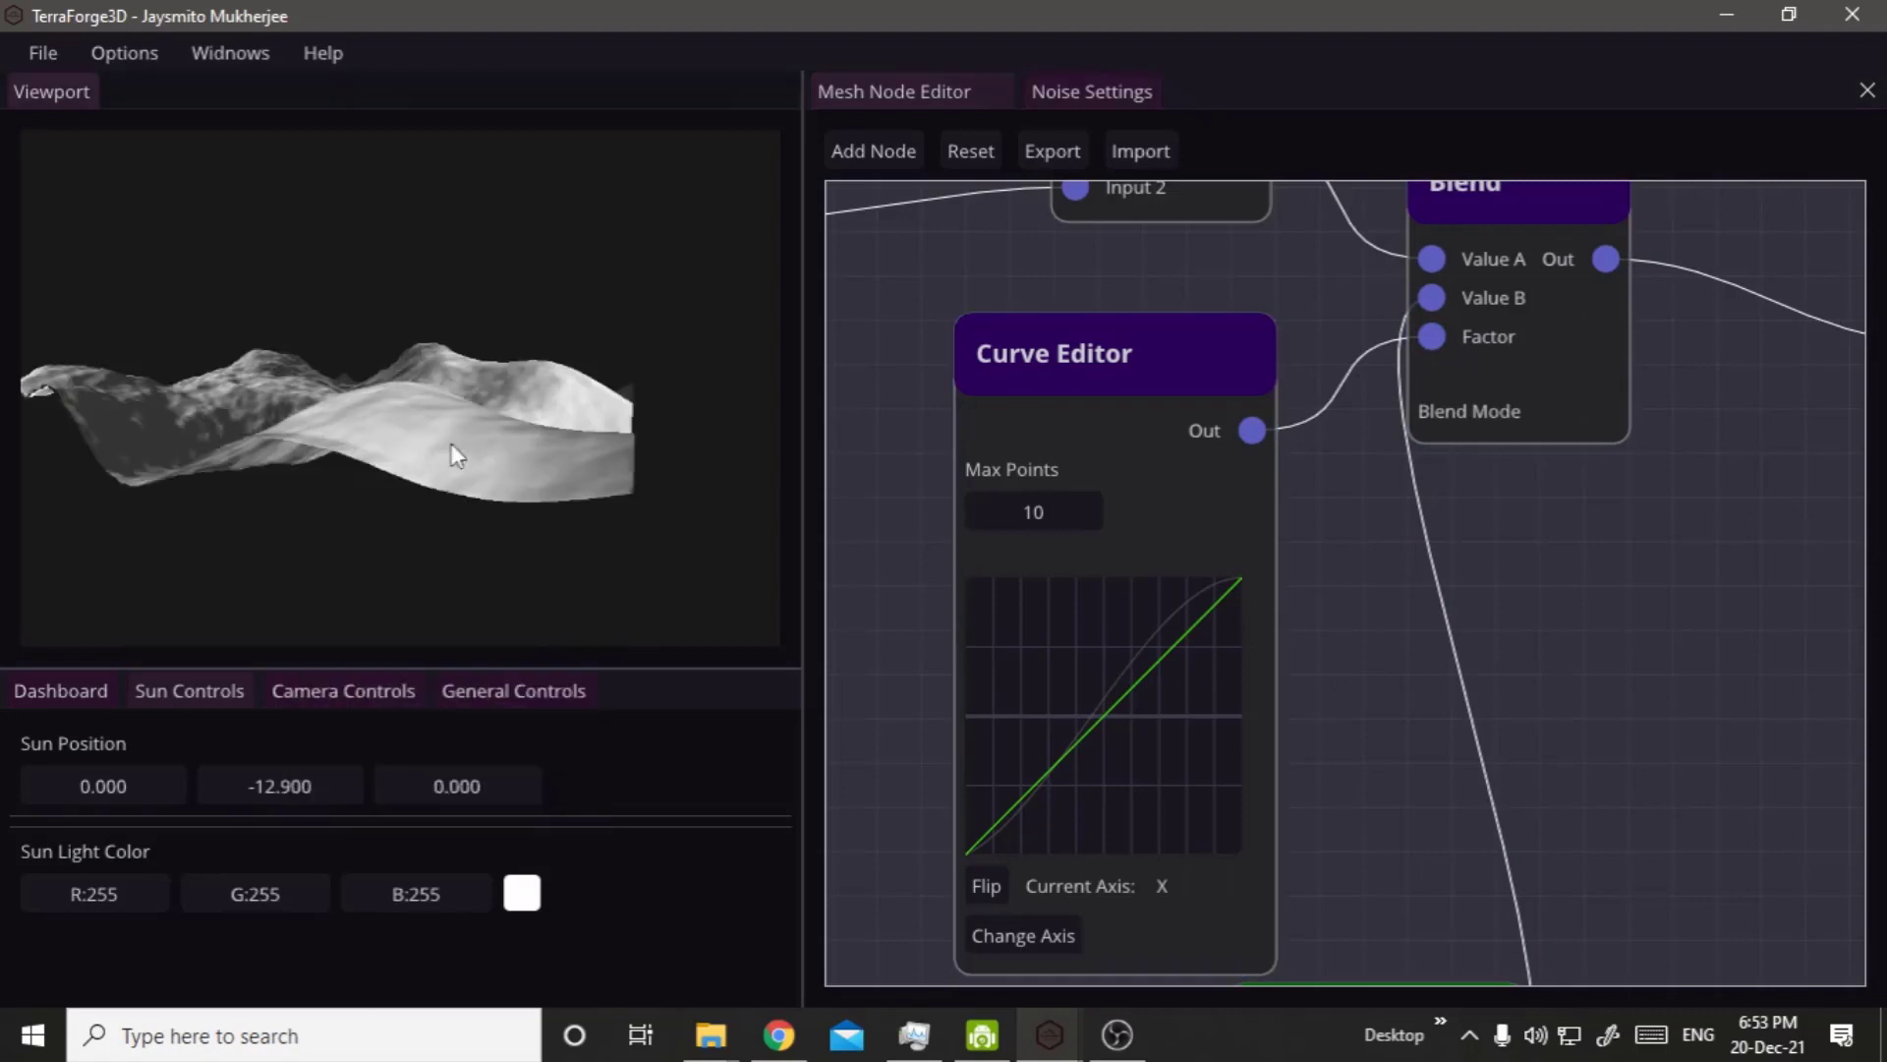
pyautogui.moveTo(456, 354); pyautogui.dragTo(503, 509, button='right')
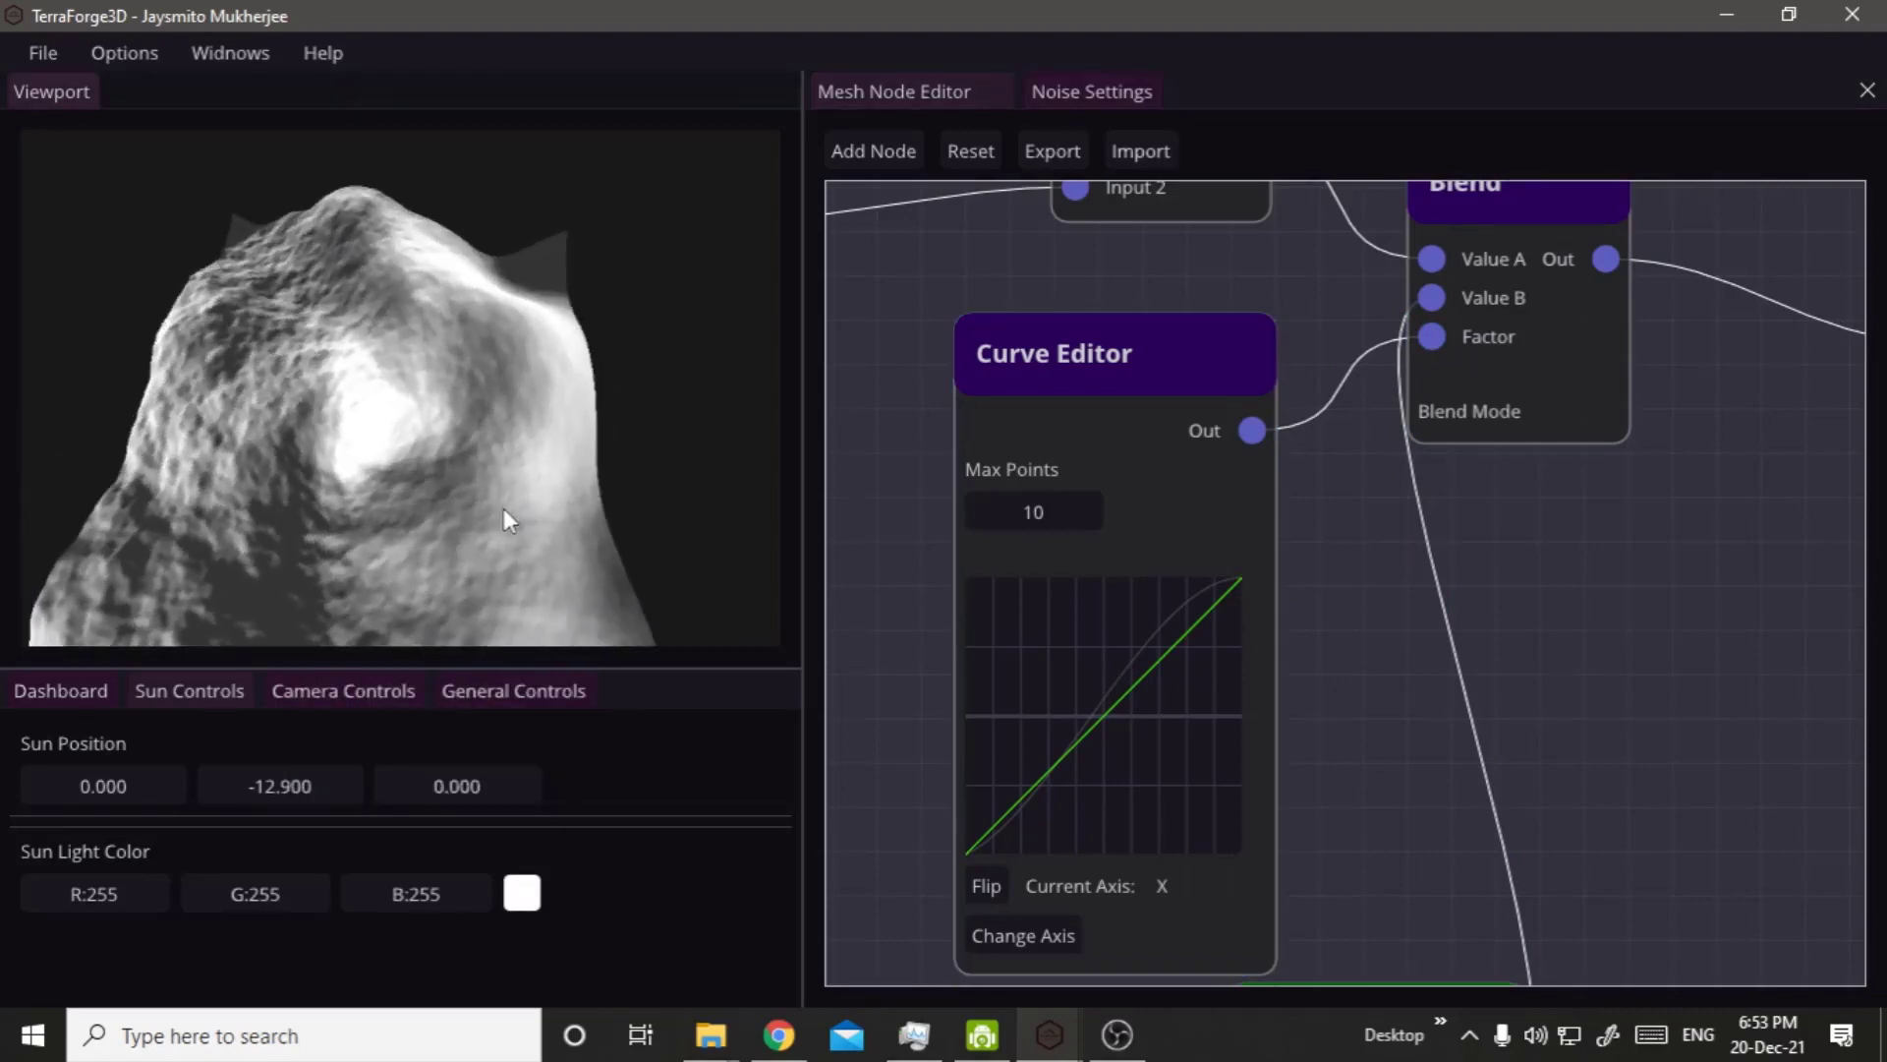
pyautogui.click(1065, 930)
pyautogui.rightClick(630, 600)
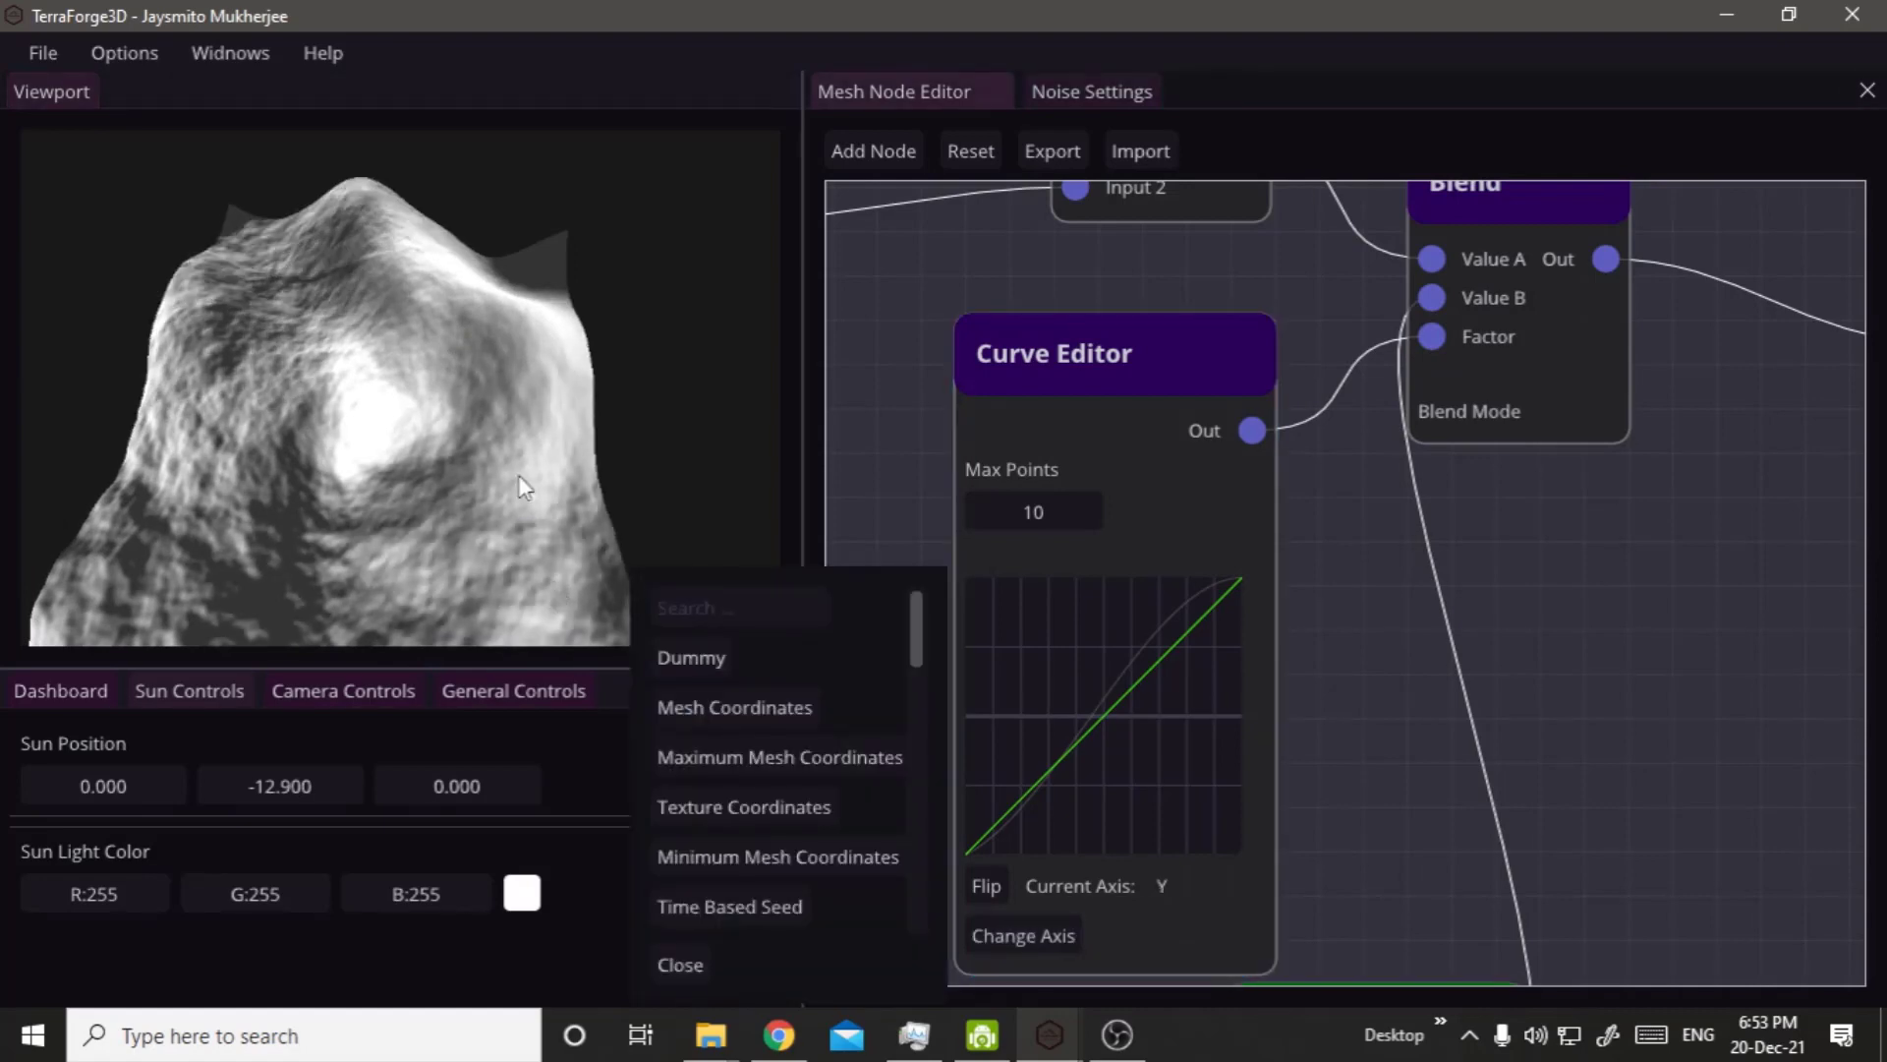
# Reshape the Curve Editor's curve by adding control points and lowering the curve toward its far end.
pyautogui.moveTo(520, 481); pyautogui.dragTo(648, 487, button='right')
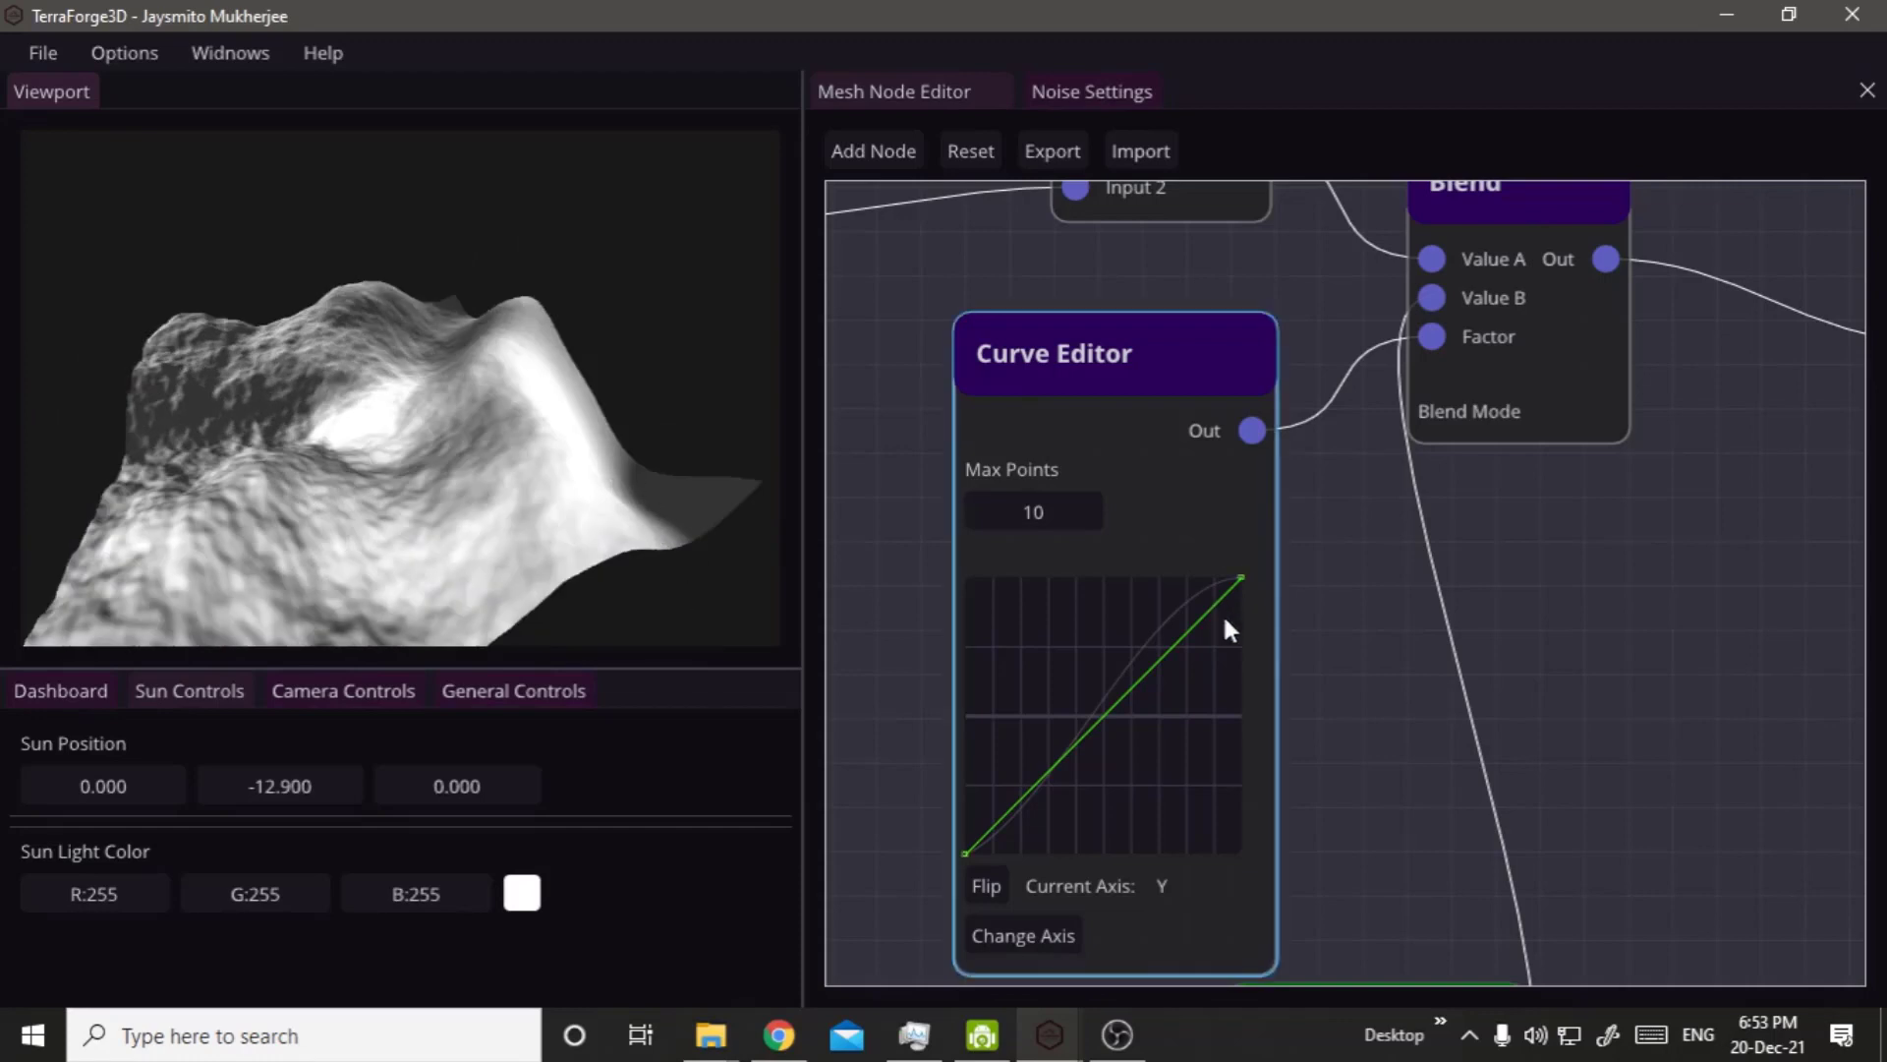
pyautogui.scroll(-3, 1301, 635)
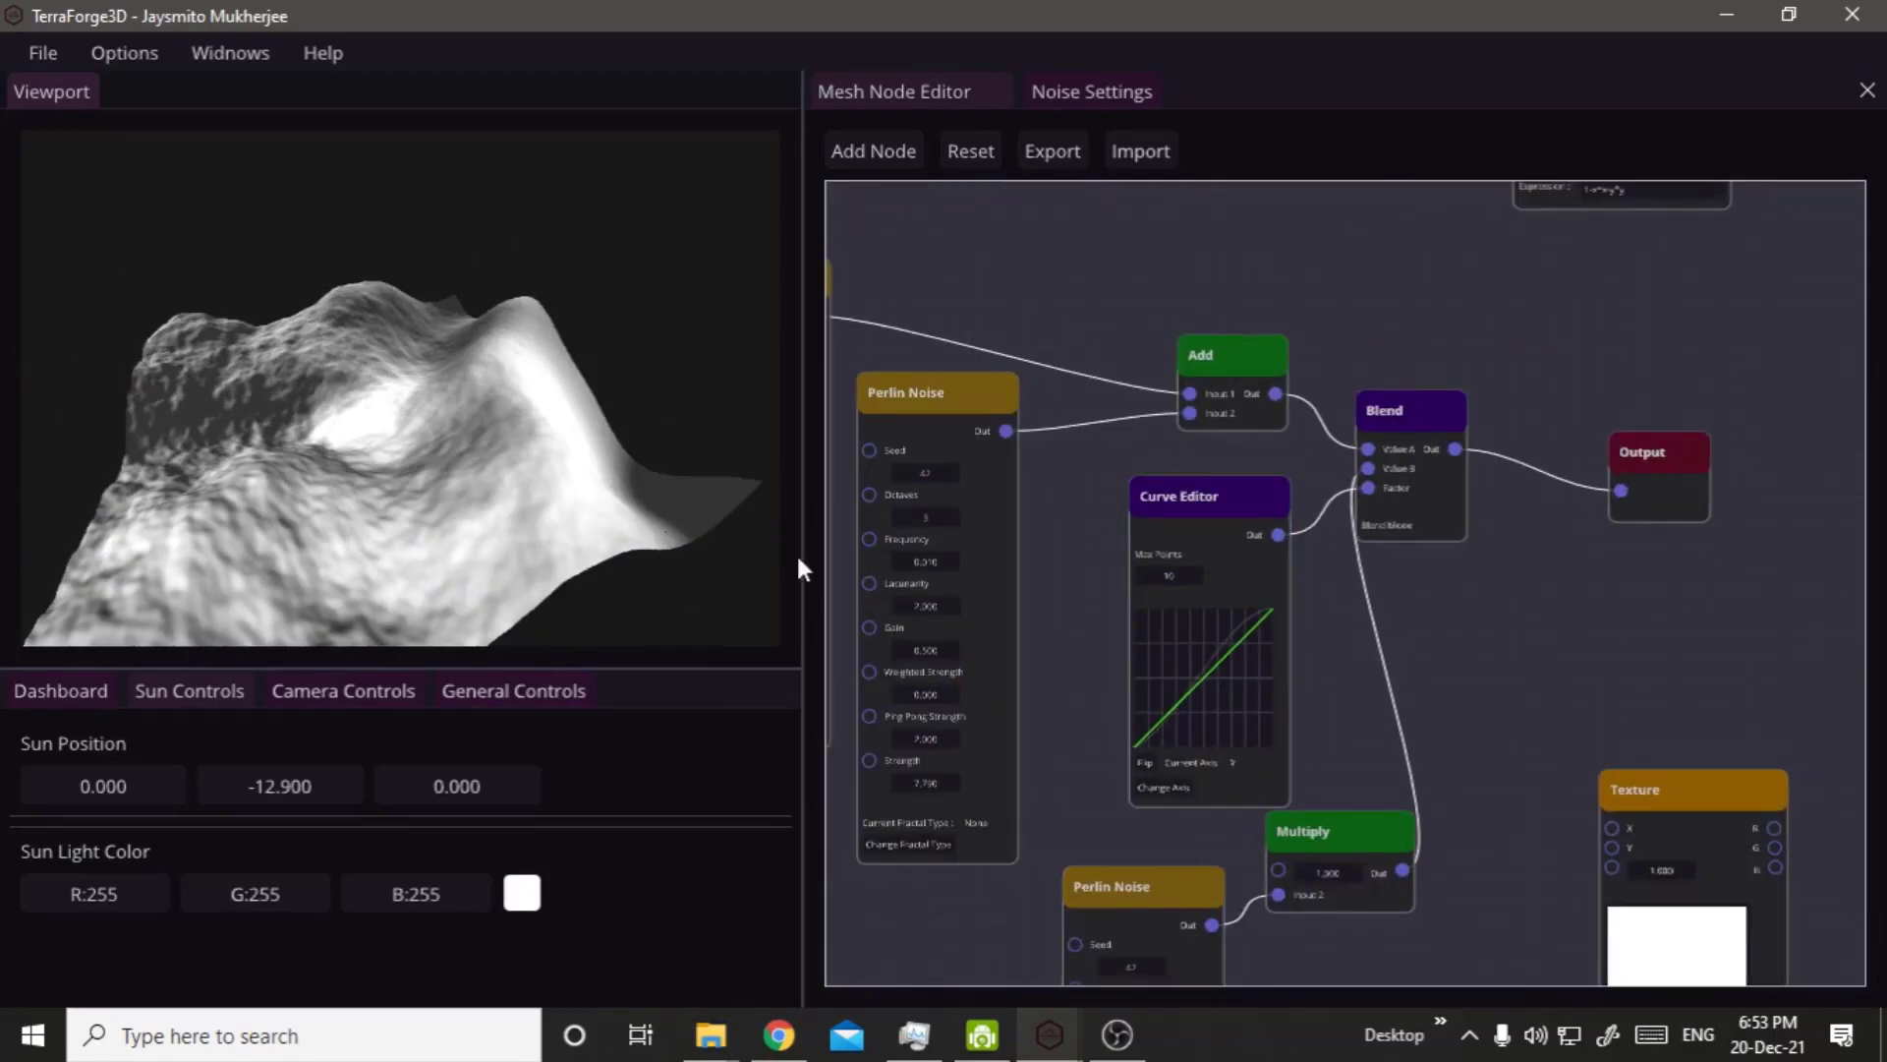
pyautogui.click(1174, 708)
pyautogui.click(1136, 665)
pyautogui.moveTo(1134, 663); pyautogui.dragTo(1140, 655)
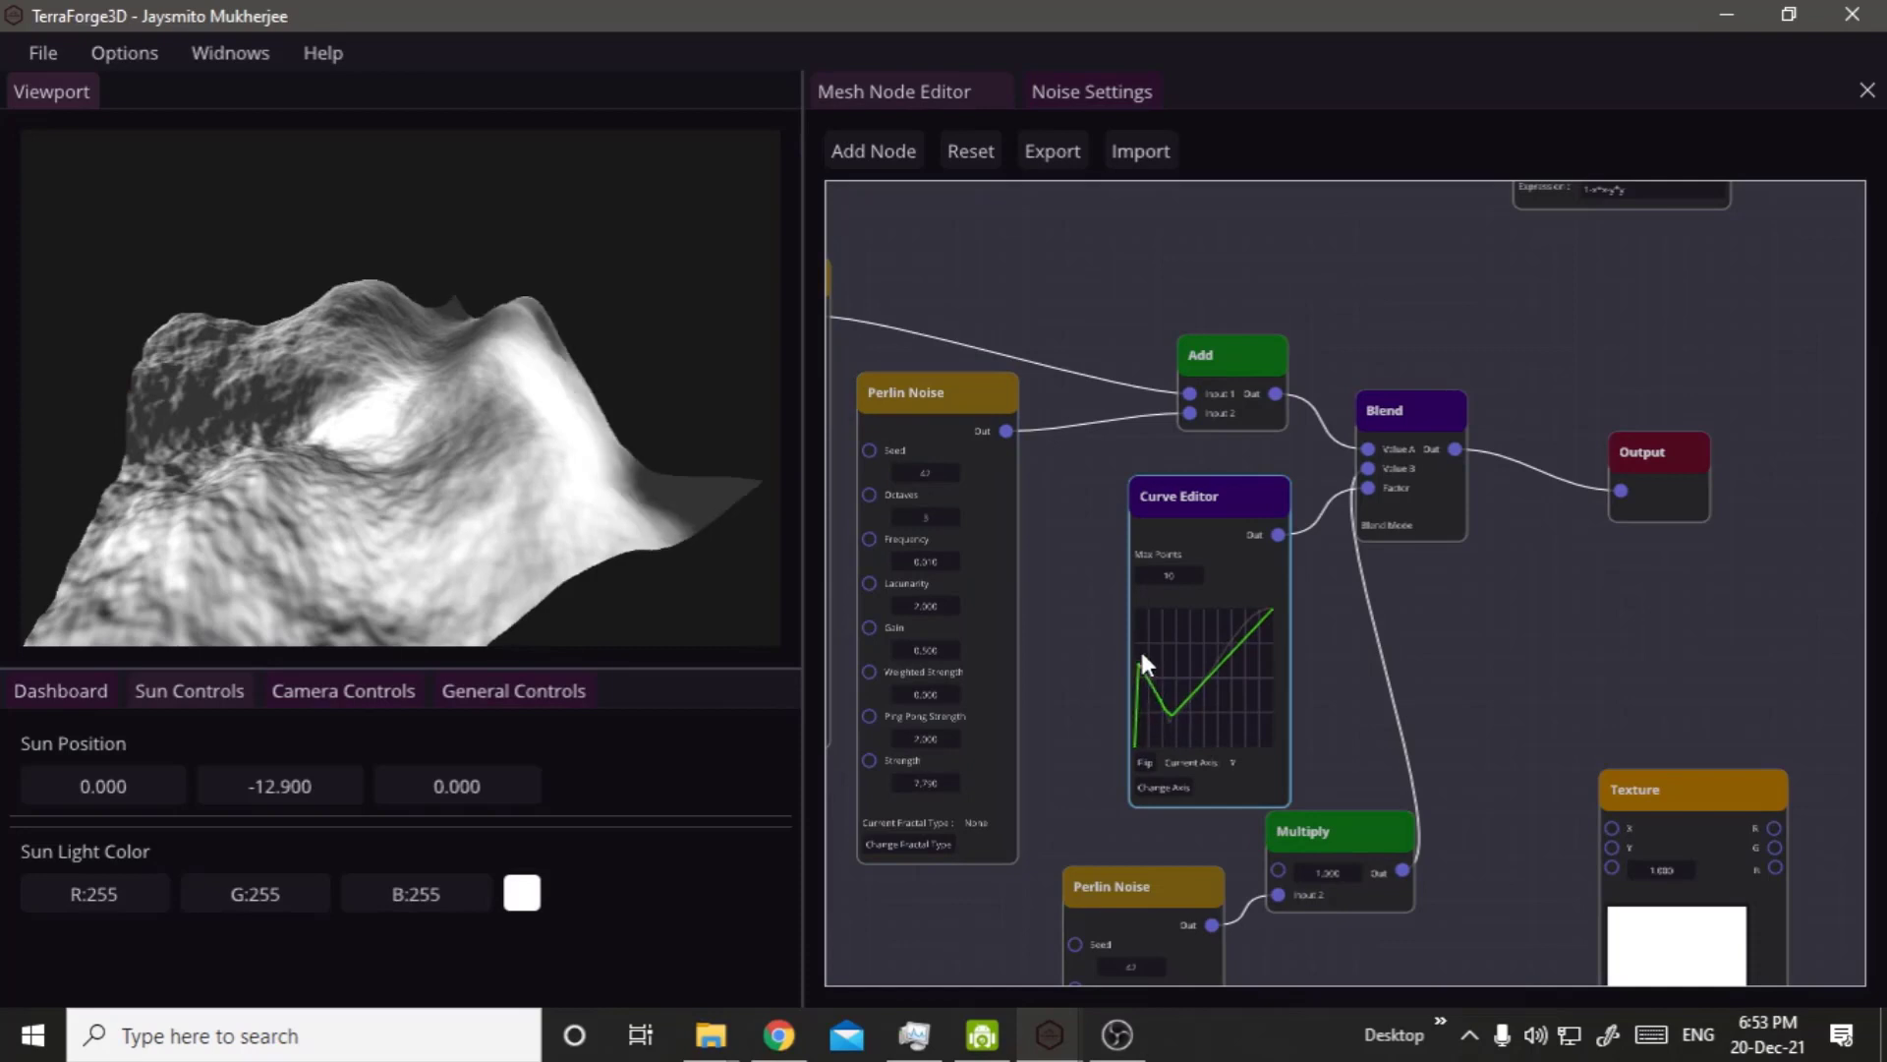
pyautogui.moveTo(742, 358); pyautogui.dragTo(599, 452)
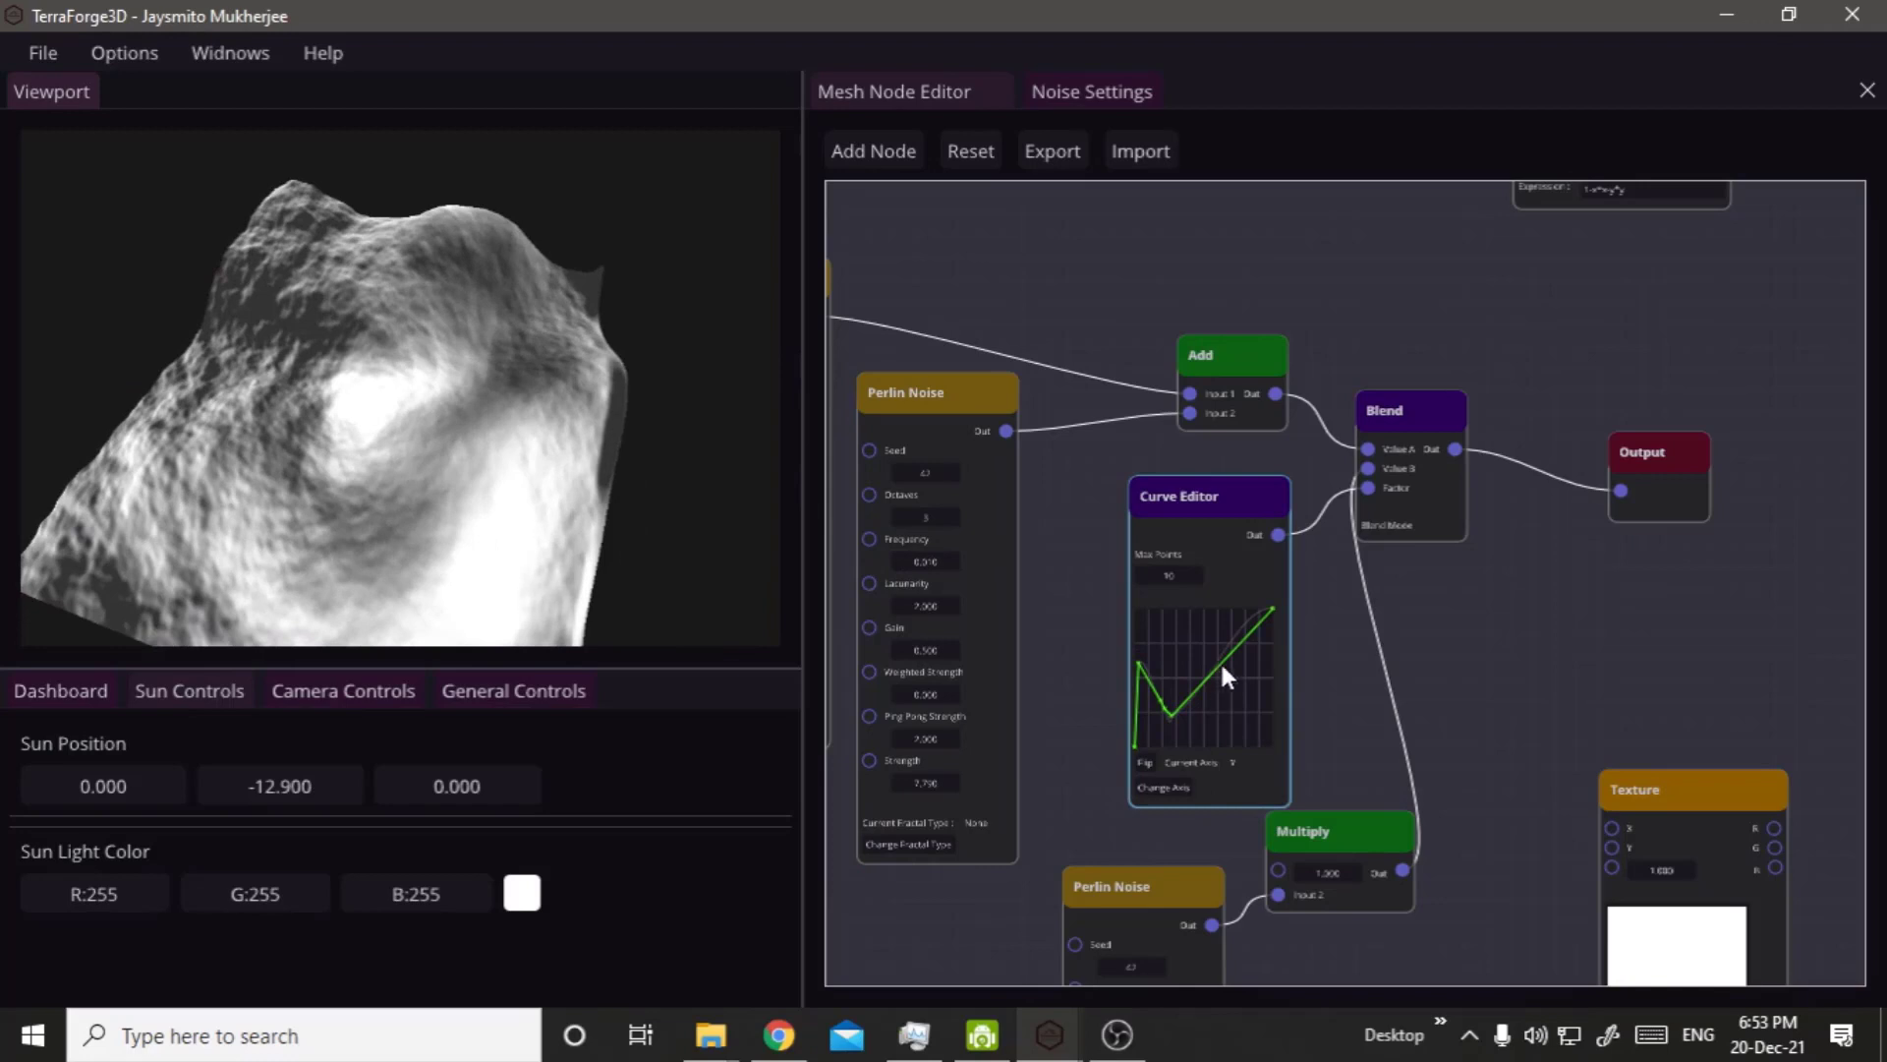
pyautogui.moveTo(1225, 673); pyautogui.dragTo(1284, 737)
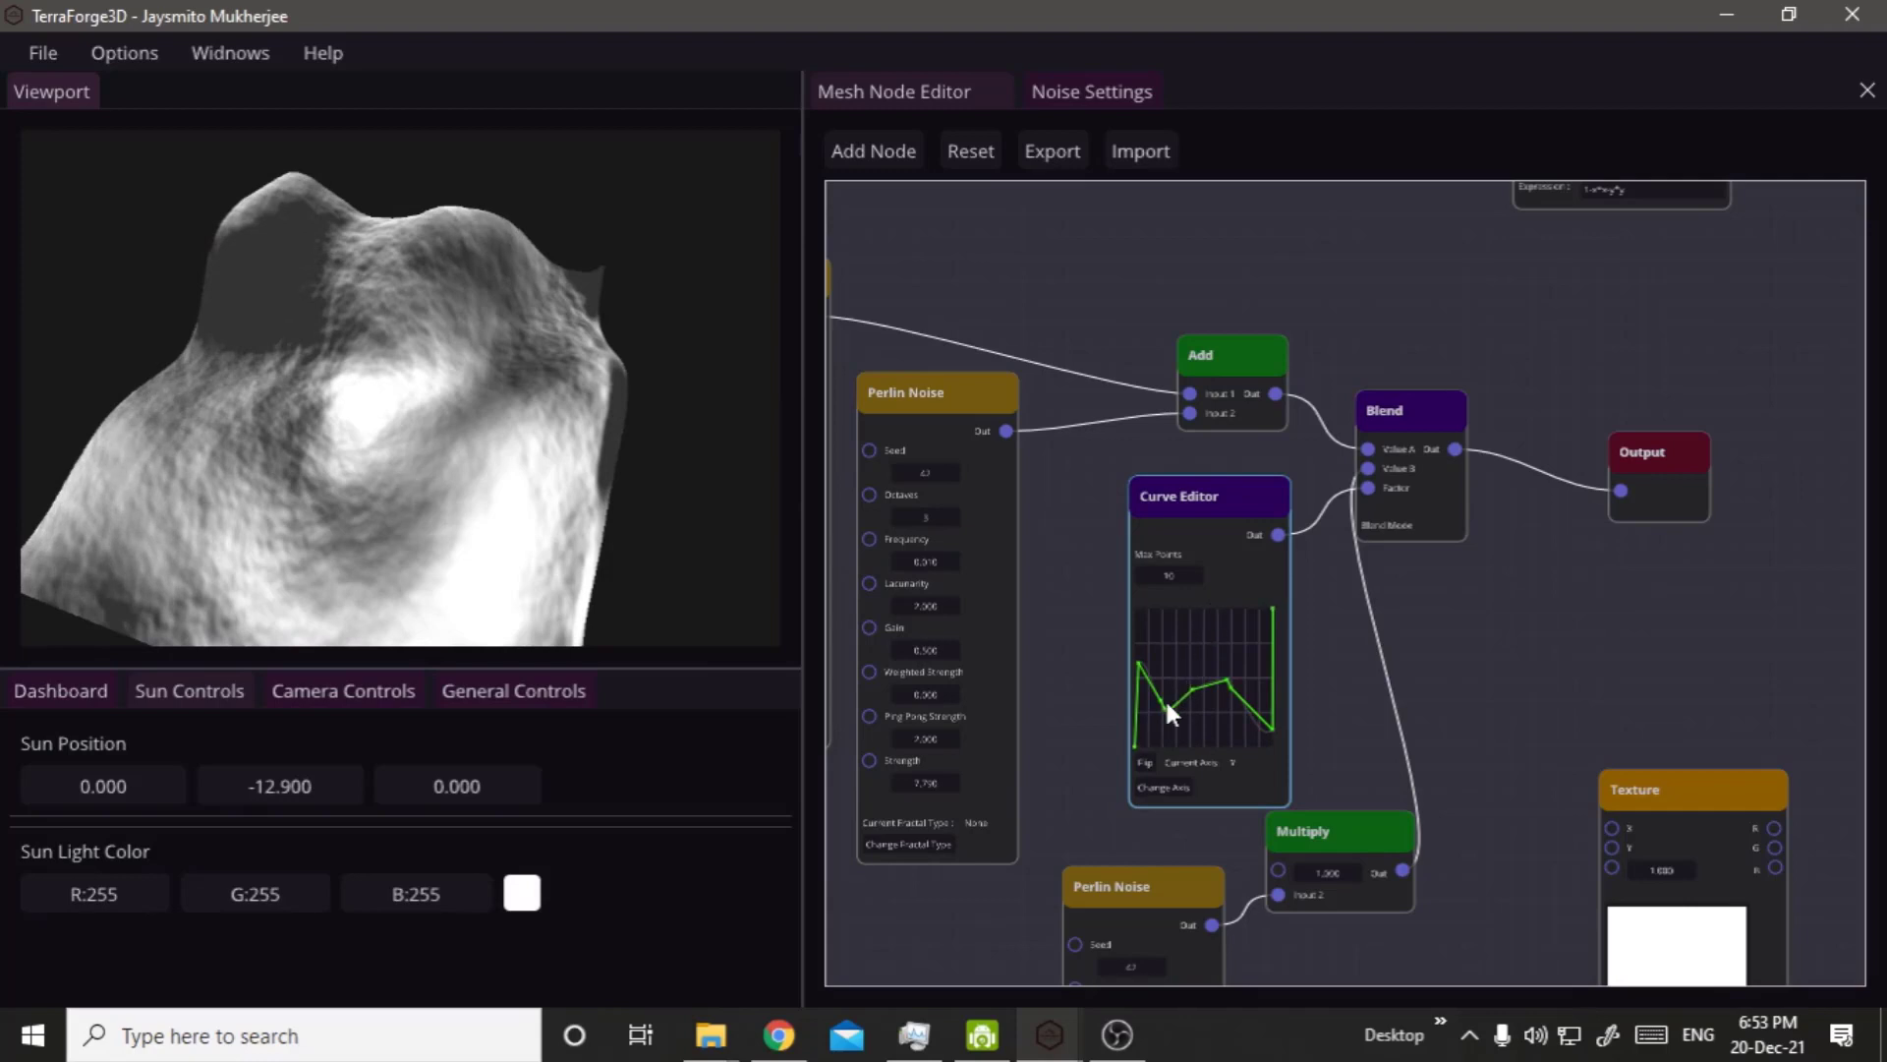
# Raise the Curve Editor's Max Points to 41 and pull the curve's middle point up into a sharp peak.
pyautogui.scroll(5, 1174, 588)
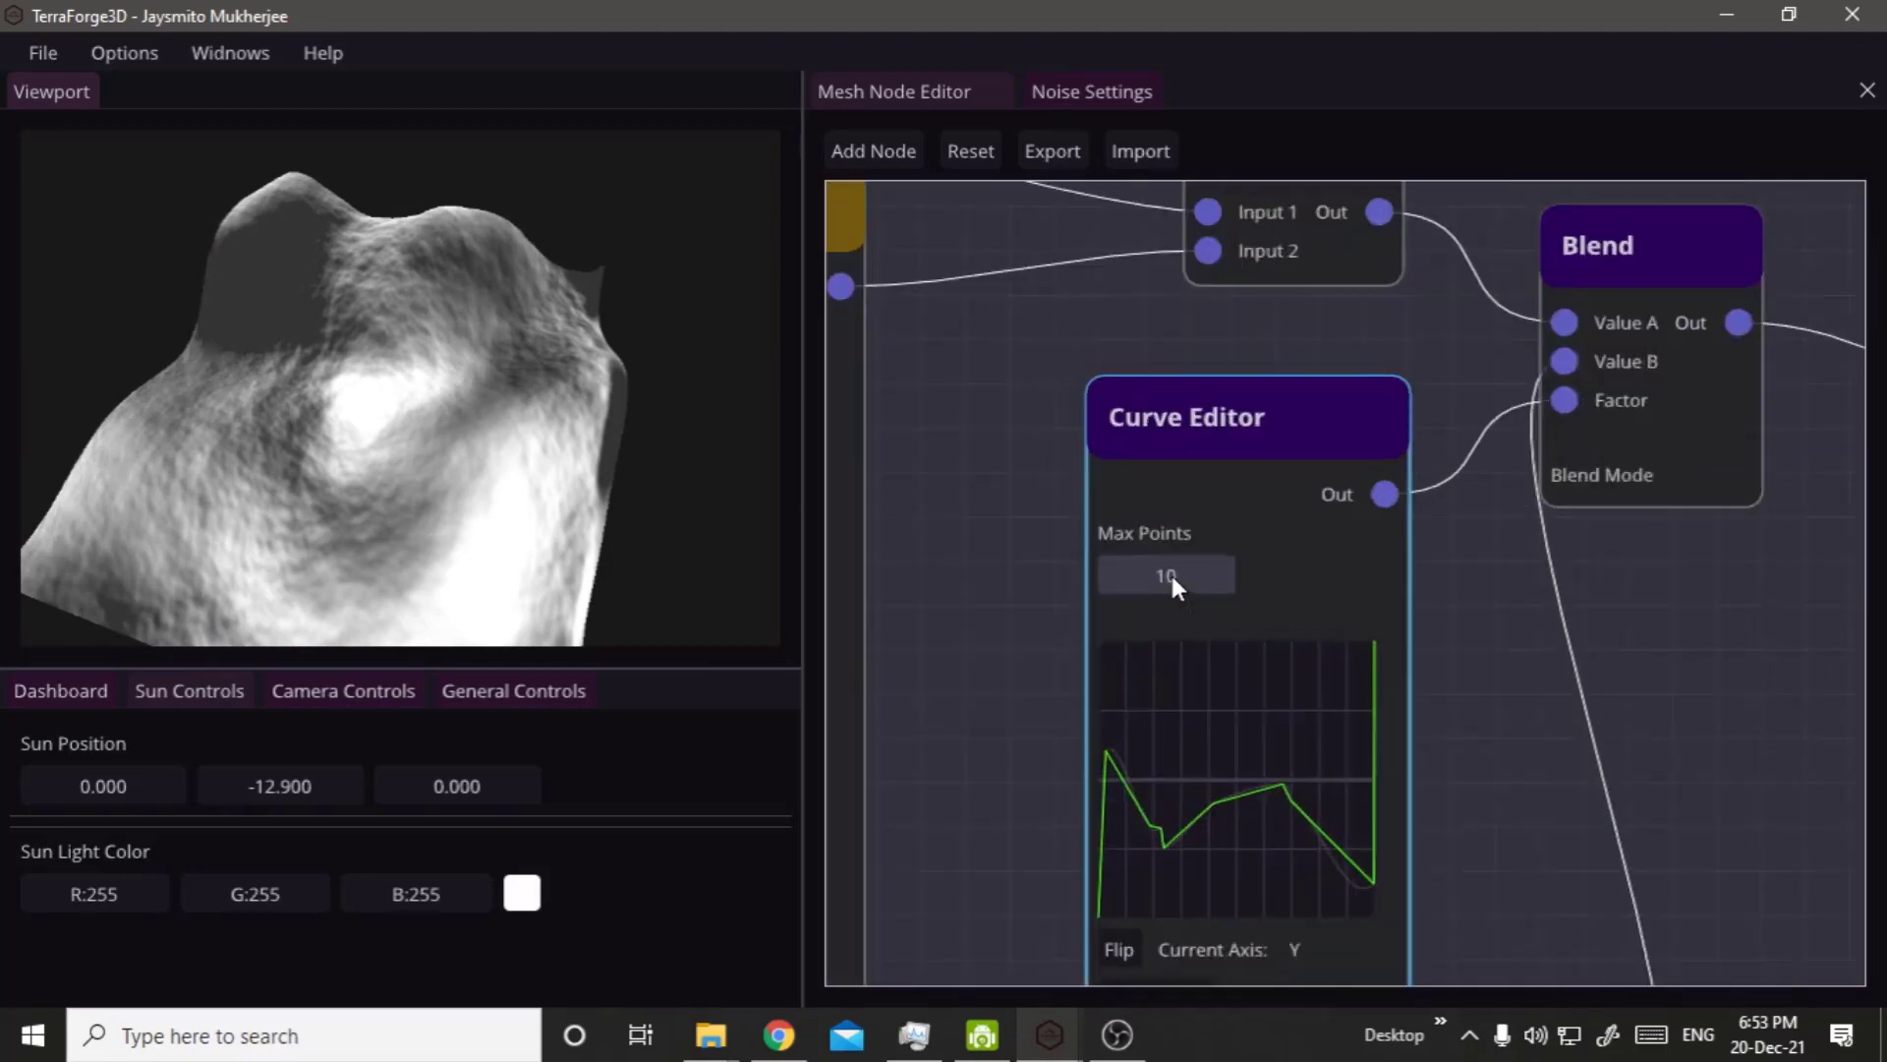
pyautogui.moveTo(1170, 570); pyautogui.dragTo(1199, 575)
pyautogui.moveTo(1215, 640); pyautogui.dragTo(1216, 678)
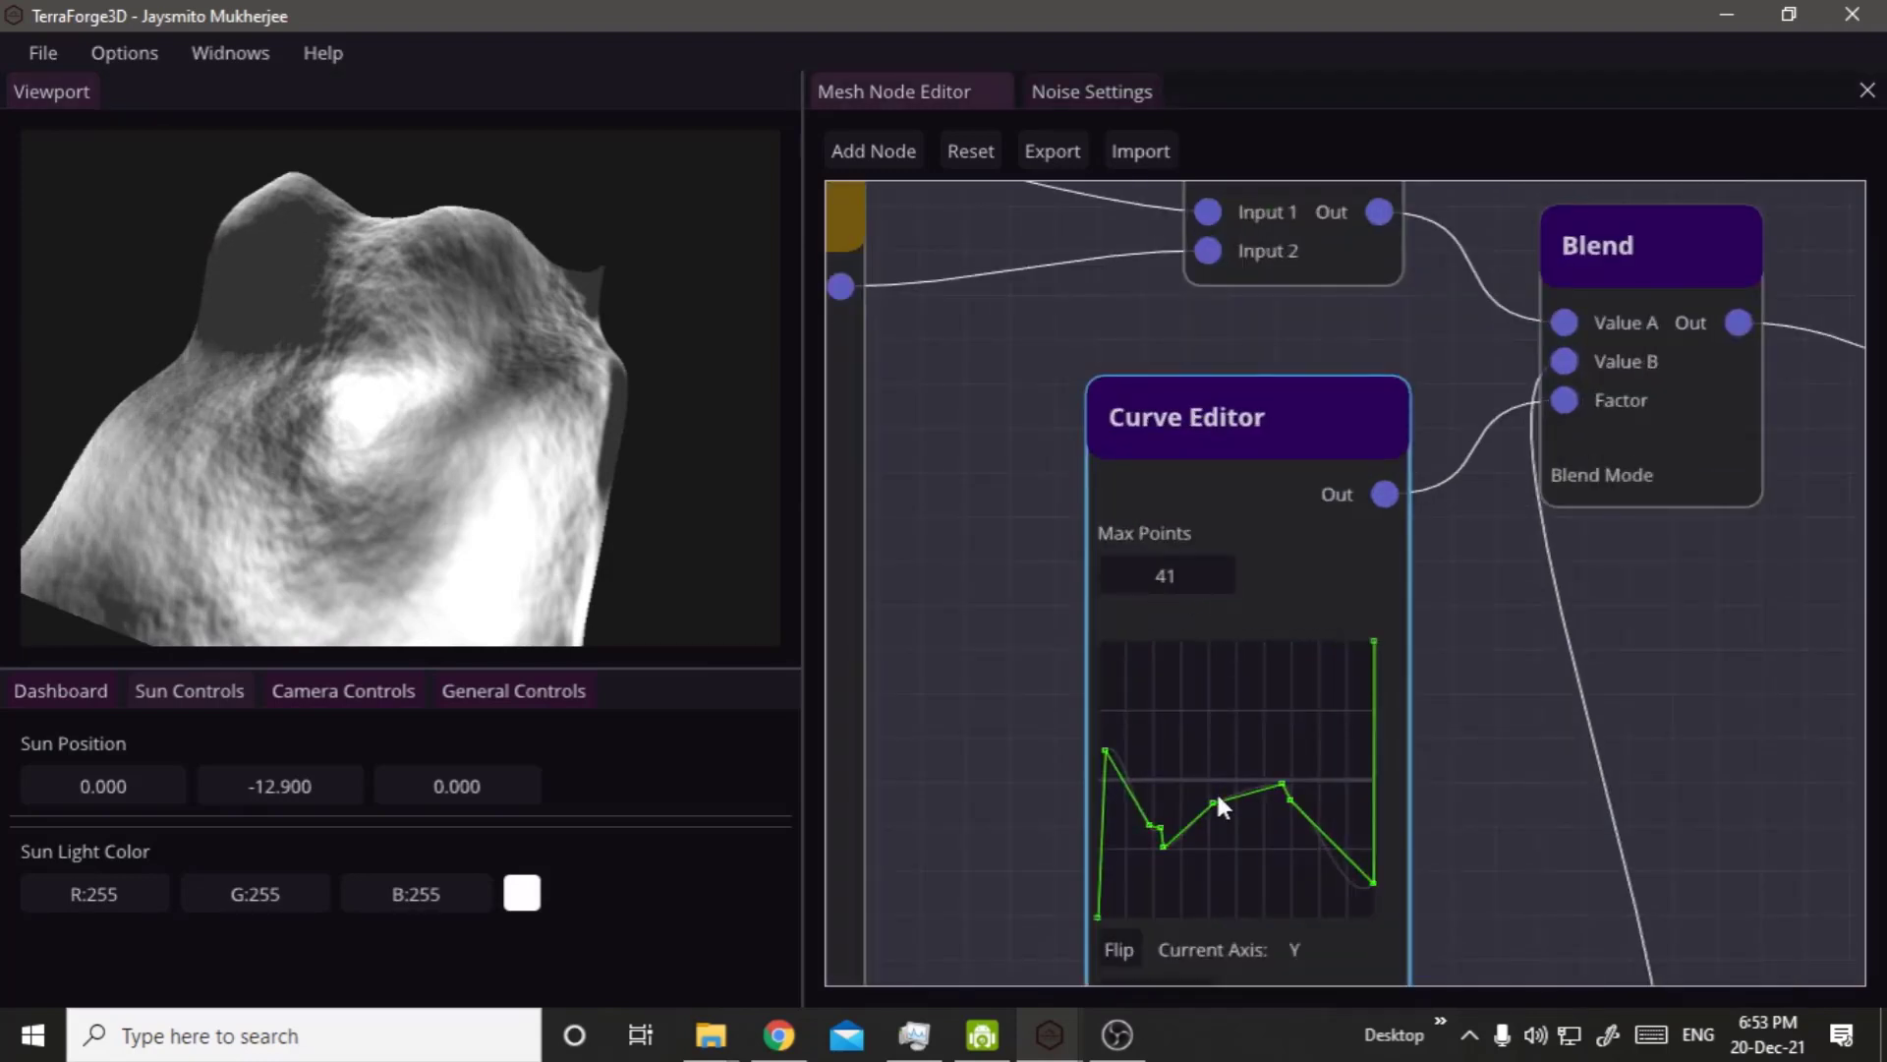
pyautogui.moveTo(1217, 790); pyautogui.dragTo(1222, 641)
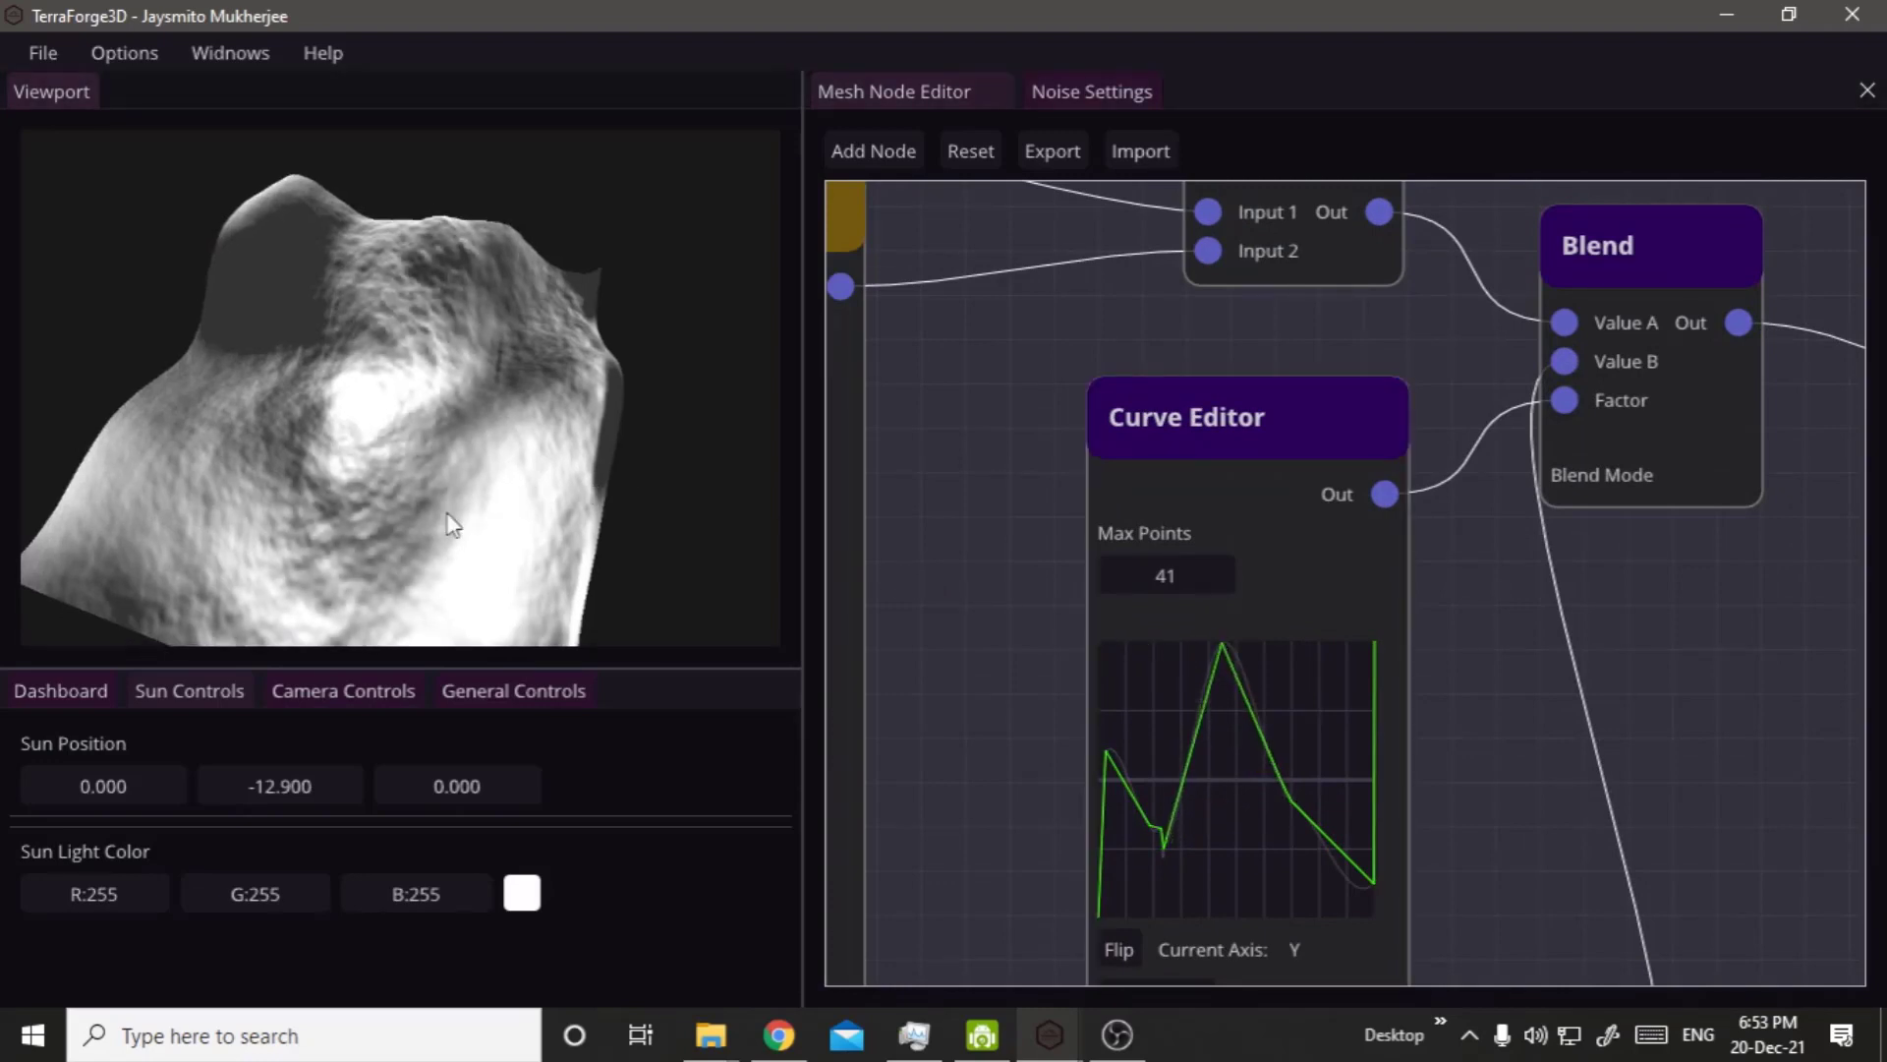
pyautogui.moveTo(177, 521); pyautogui.dragTo(1344, 367, button='middle')
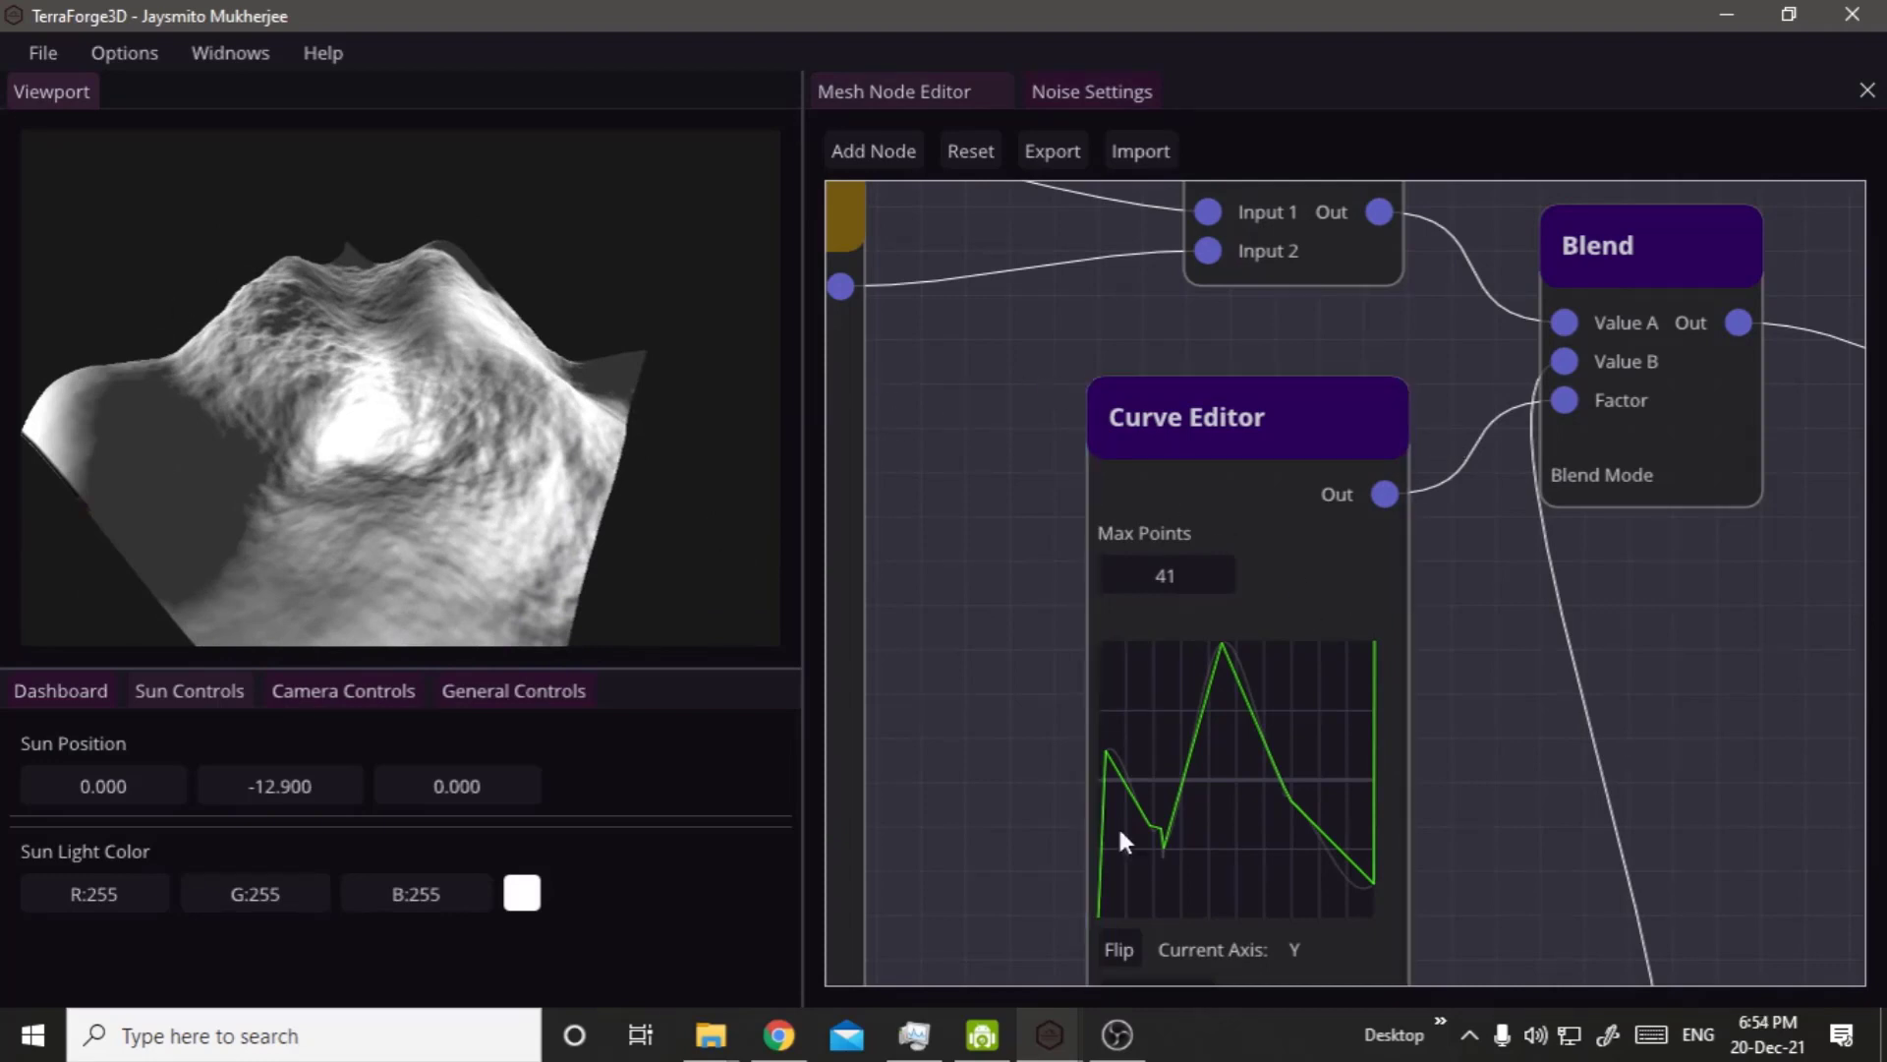
# Bring the Hill node closer to the connected graph, placing it between the unconnected Texture node and the Multiply node's Perlin Noise.
pyautogui.scroll(-3, 1189, 1004)
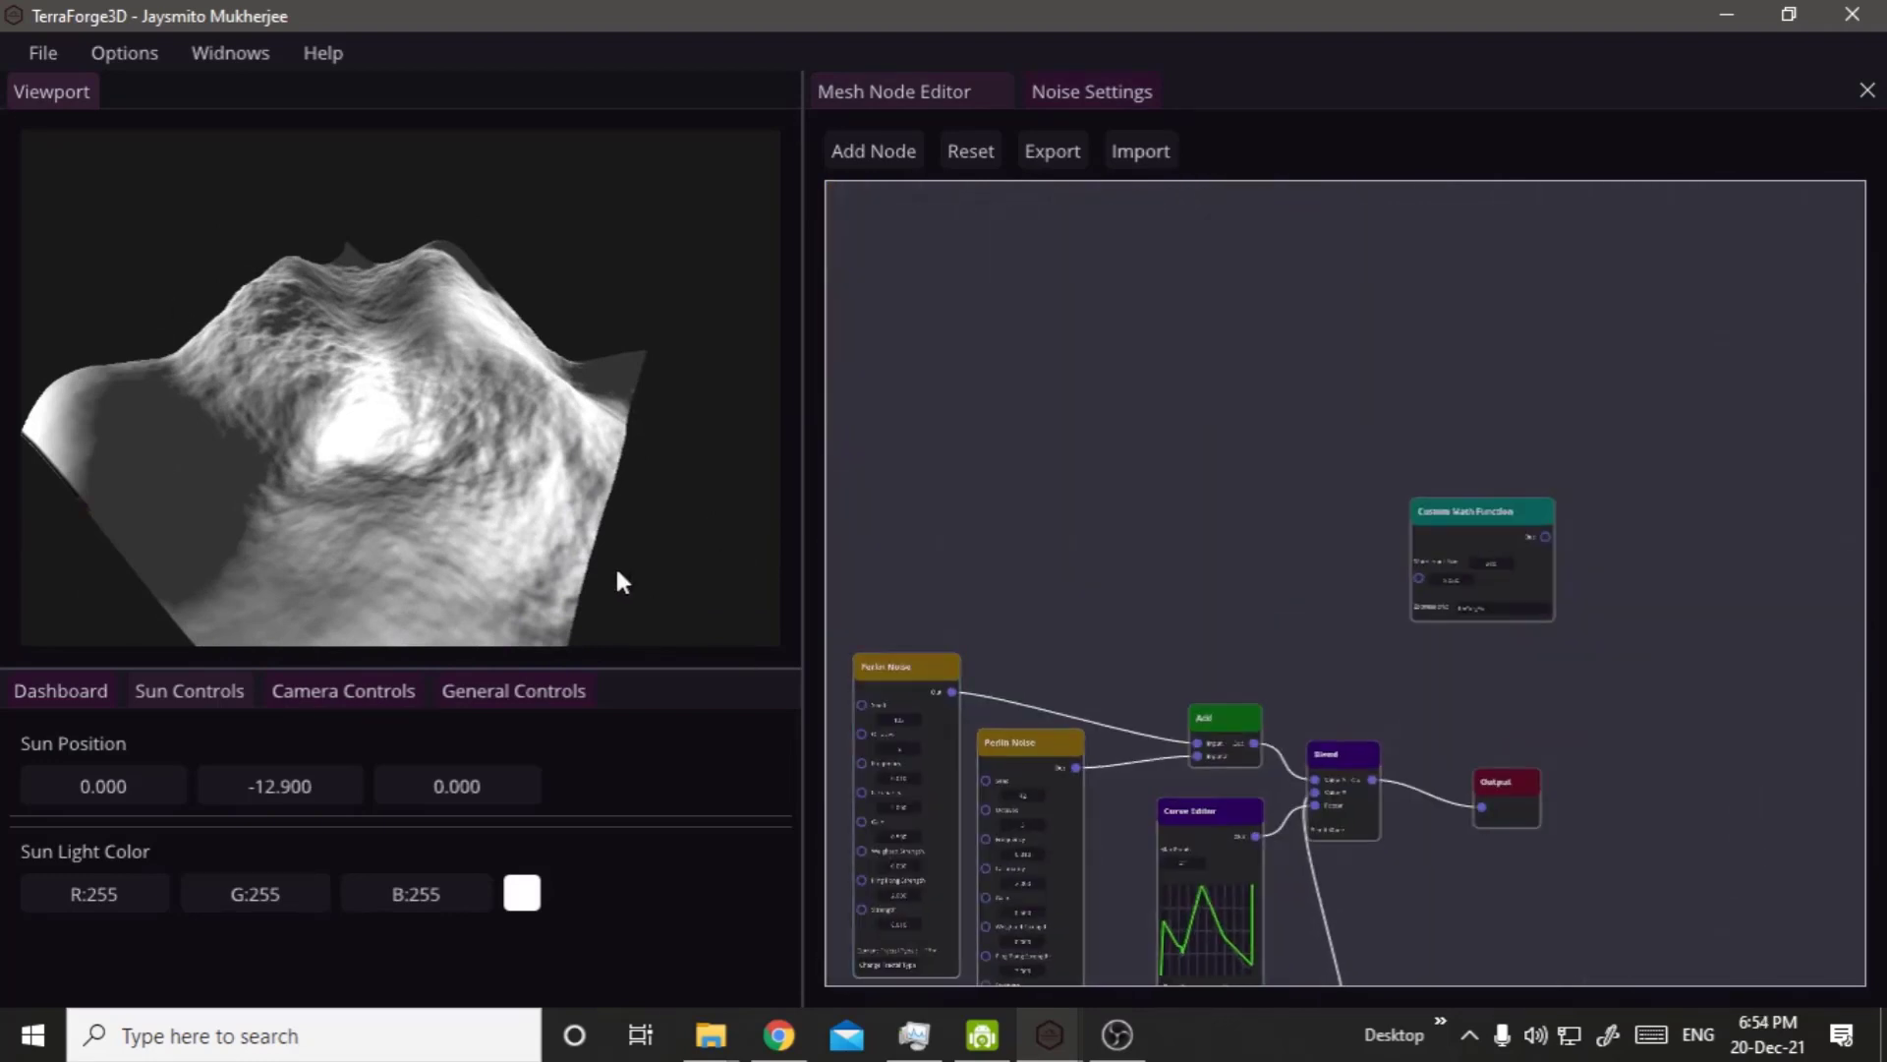
pyautogui.moveTo(604, 442); pyautogui.dragTo(909, 617, button='middle')
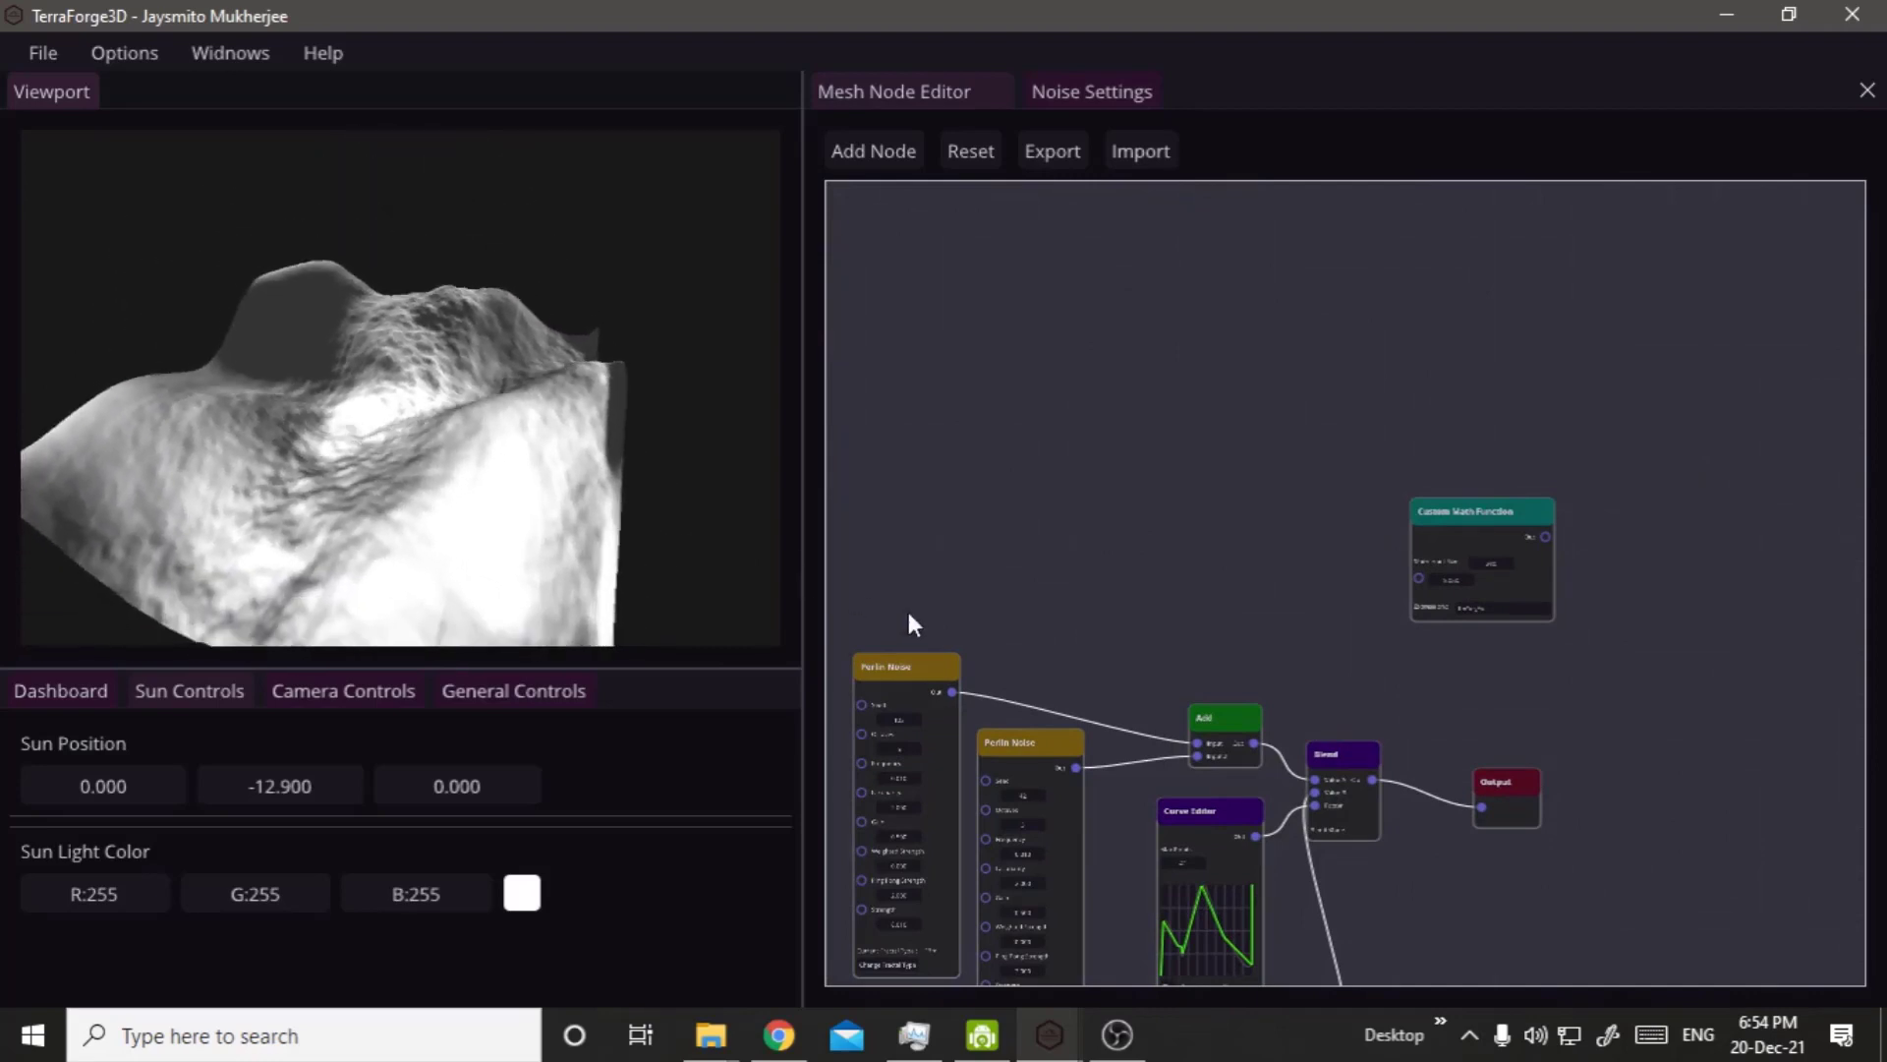
pyautogui.scroll(2, 1308, 851)
pyautogui.scroll(-5, 1329, 841)
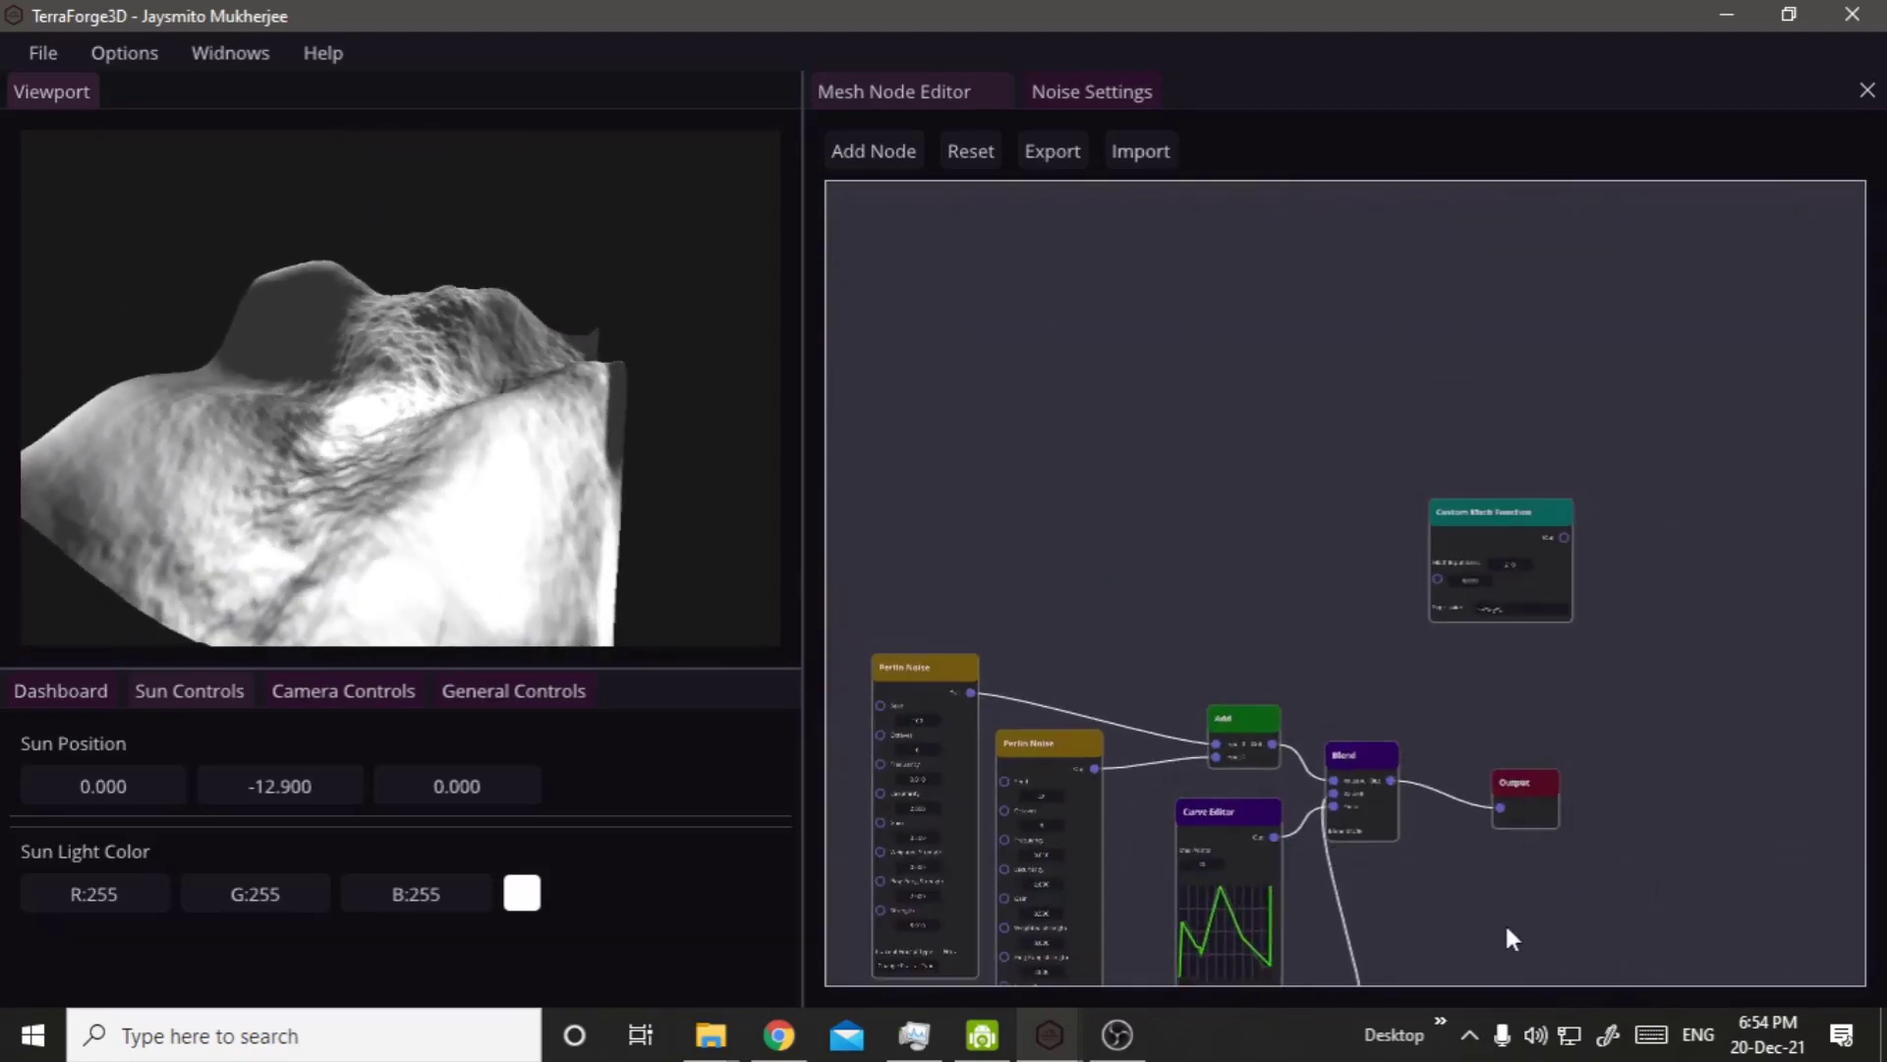
pyautogui.moveTo(1504, 549); pyautogui.dragTo(1457, 249, button='right')
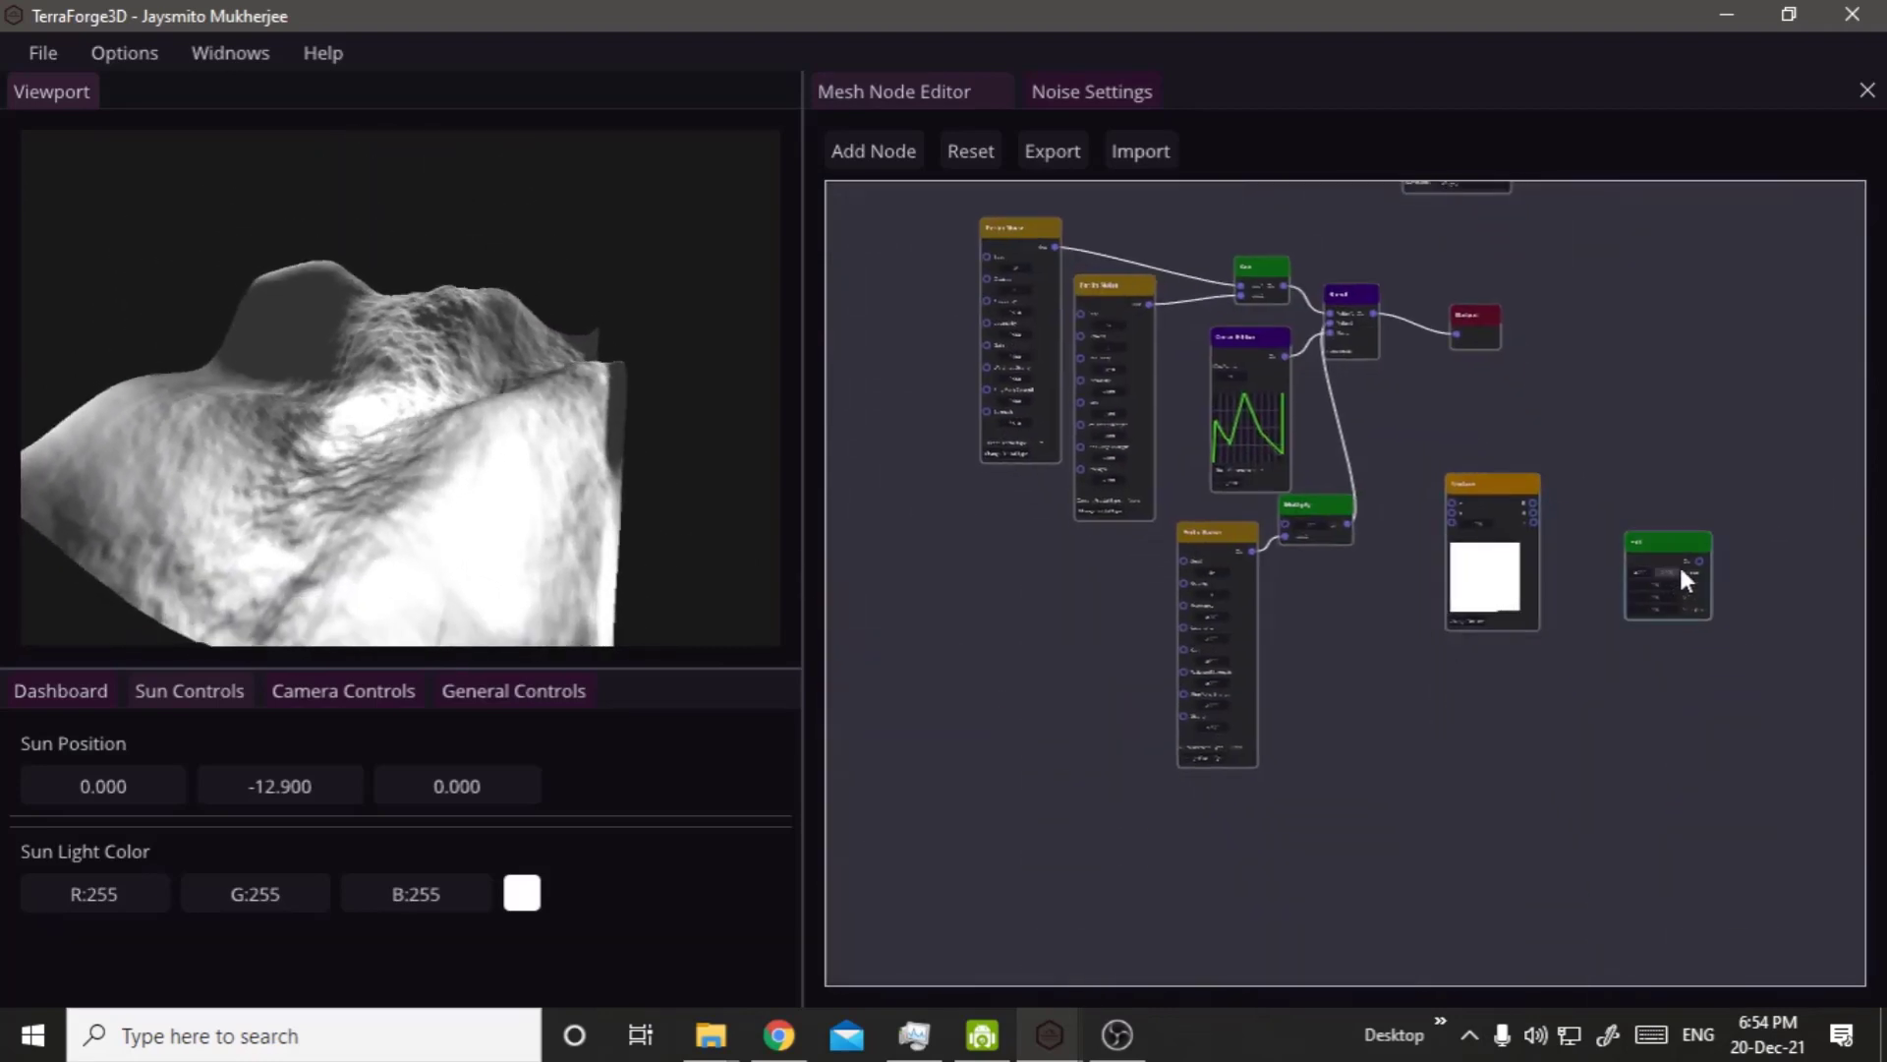
pyautogui.moveTo(1639, 544); pyautogui.dragTo(1364, 629)
pyautogui.scroll(3, 1370, 470)
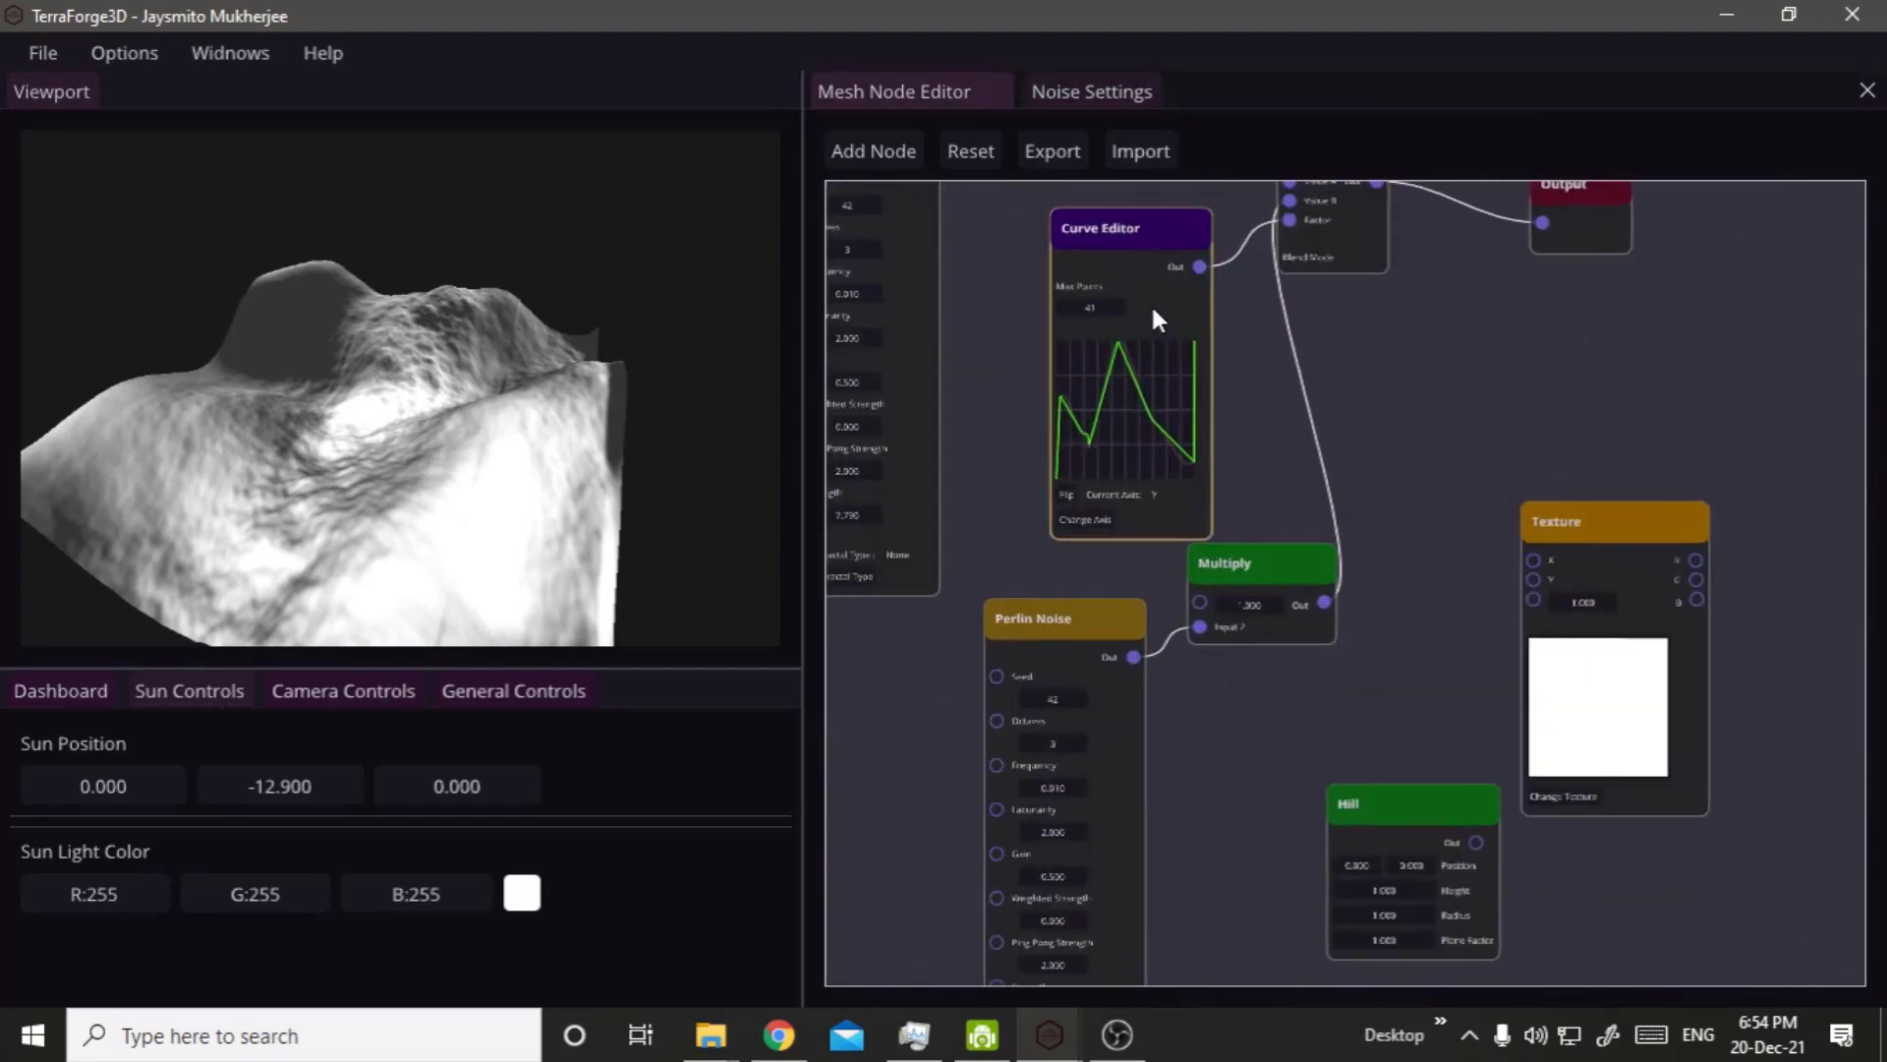
# Delete the Curve Editor, the Multiply node with its Perlin Noise, and the Blend node.
pyautogui.press('Delete')
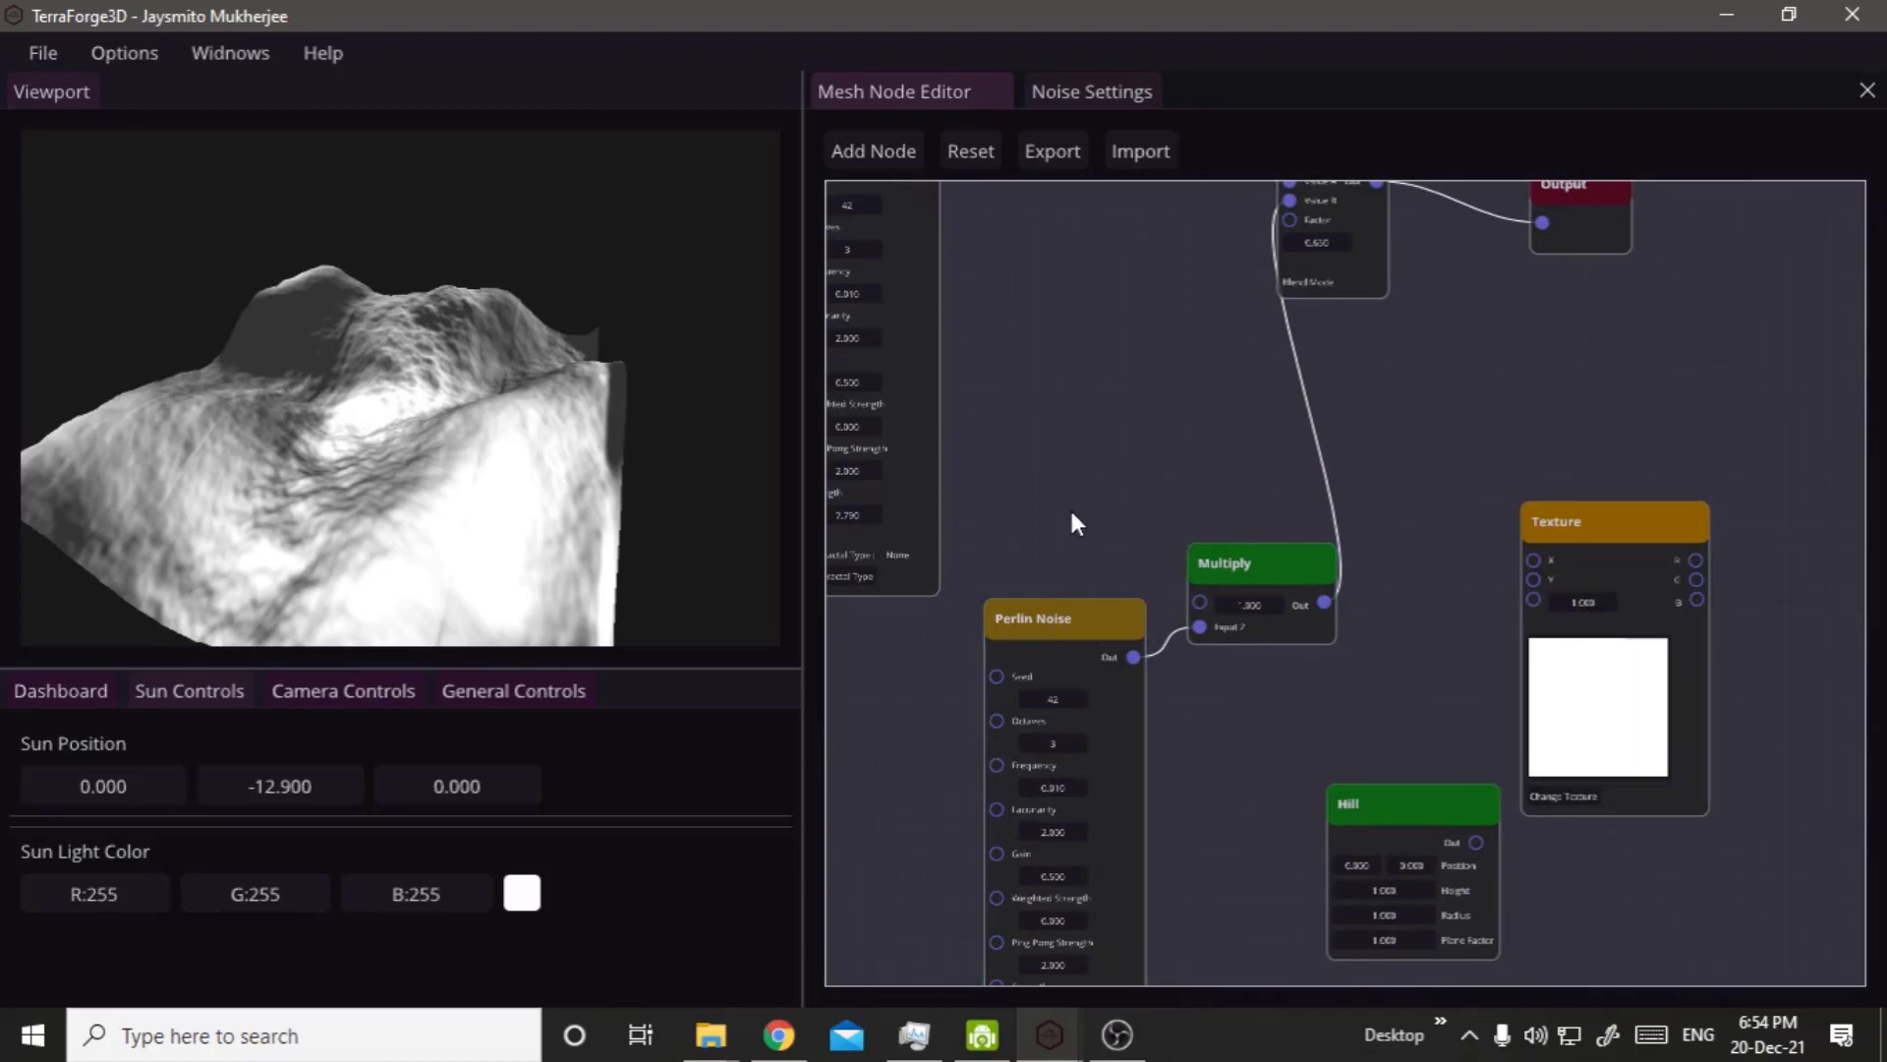
pyautogui.moveTo(1053, 548); pyautogui.dragTo(1282, 691)
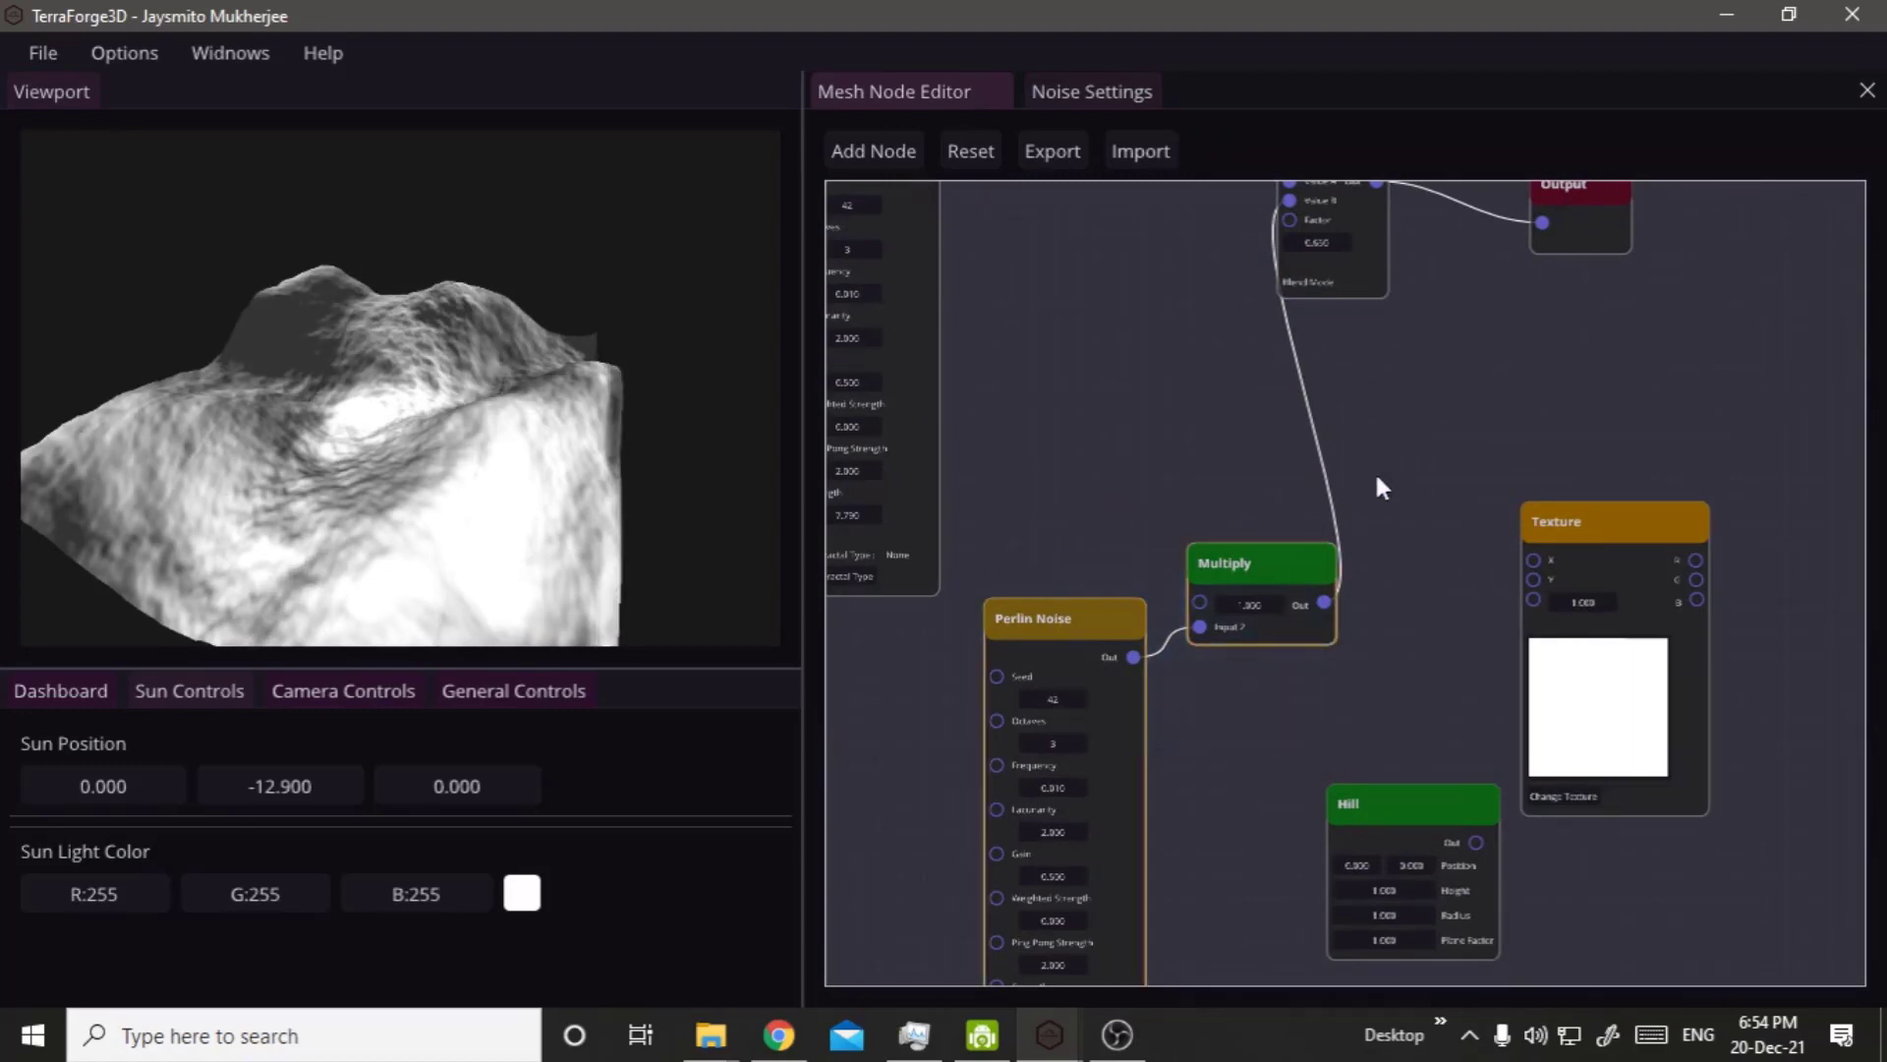
pyautogui.press('Delete')
pyautogui.moveTo(1378, 472); pyautogui.dragTo(1184, 662, button='right')
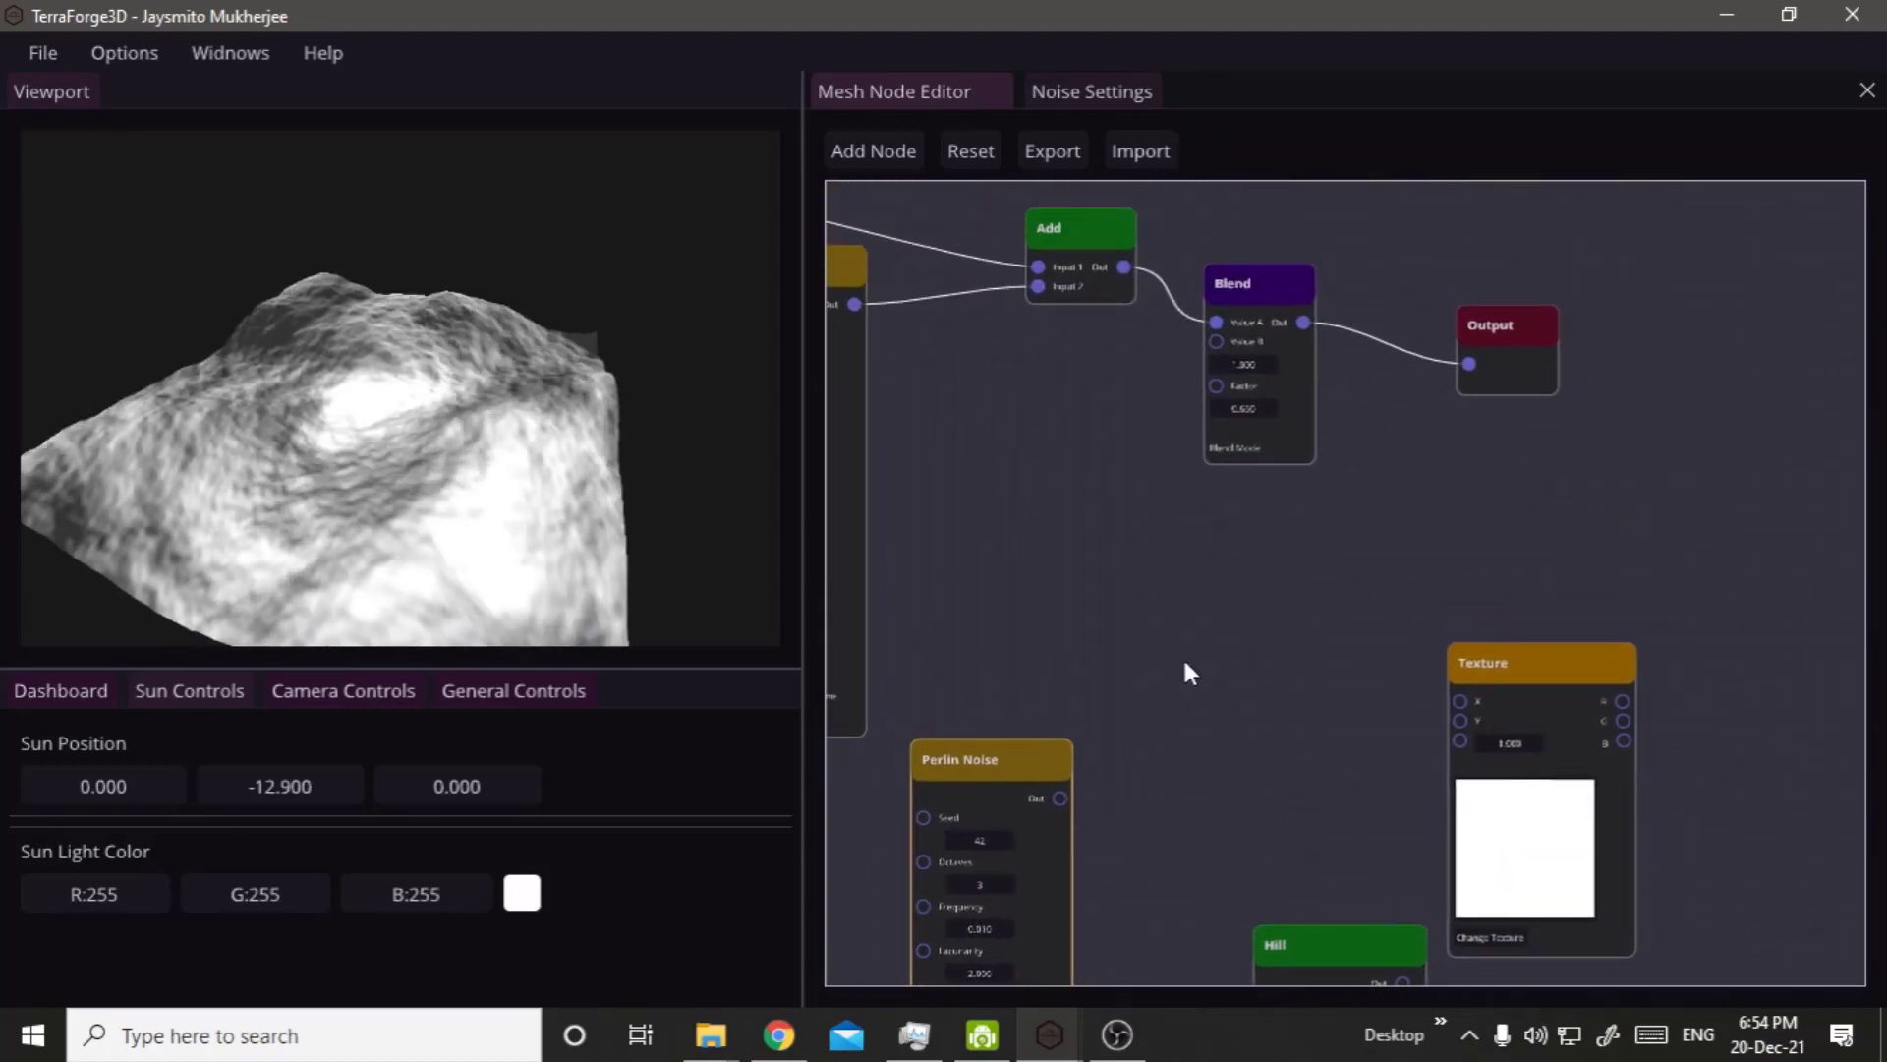
pyautogui.press('Delete')
pyautogui.click(1244, 425)
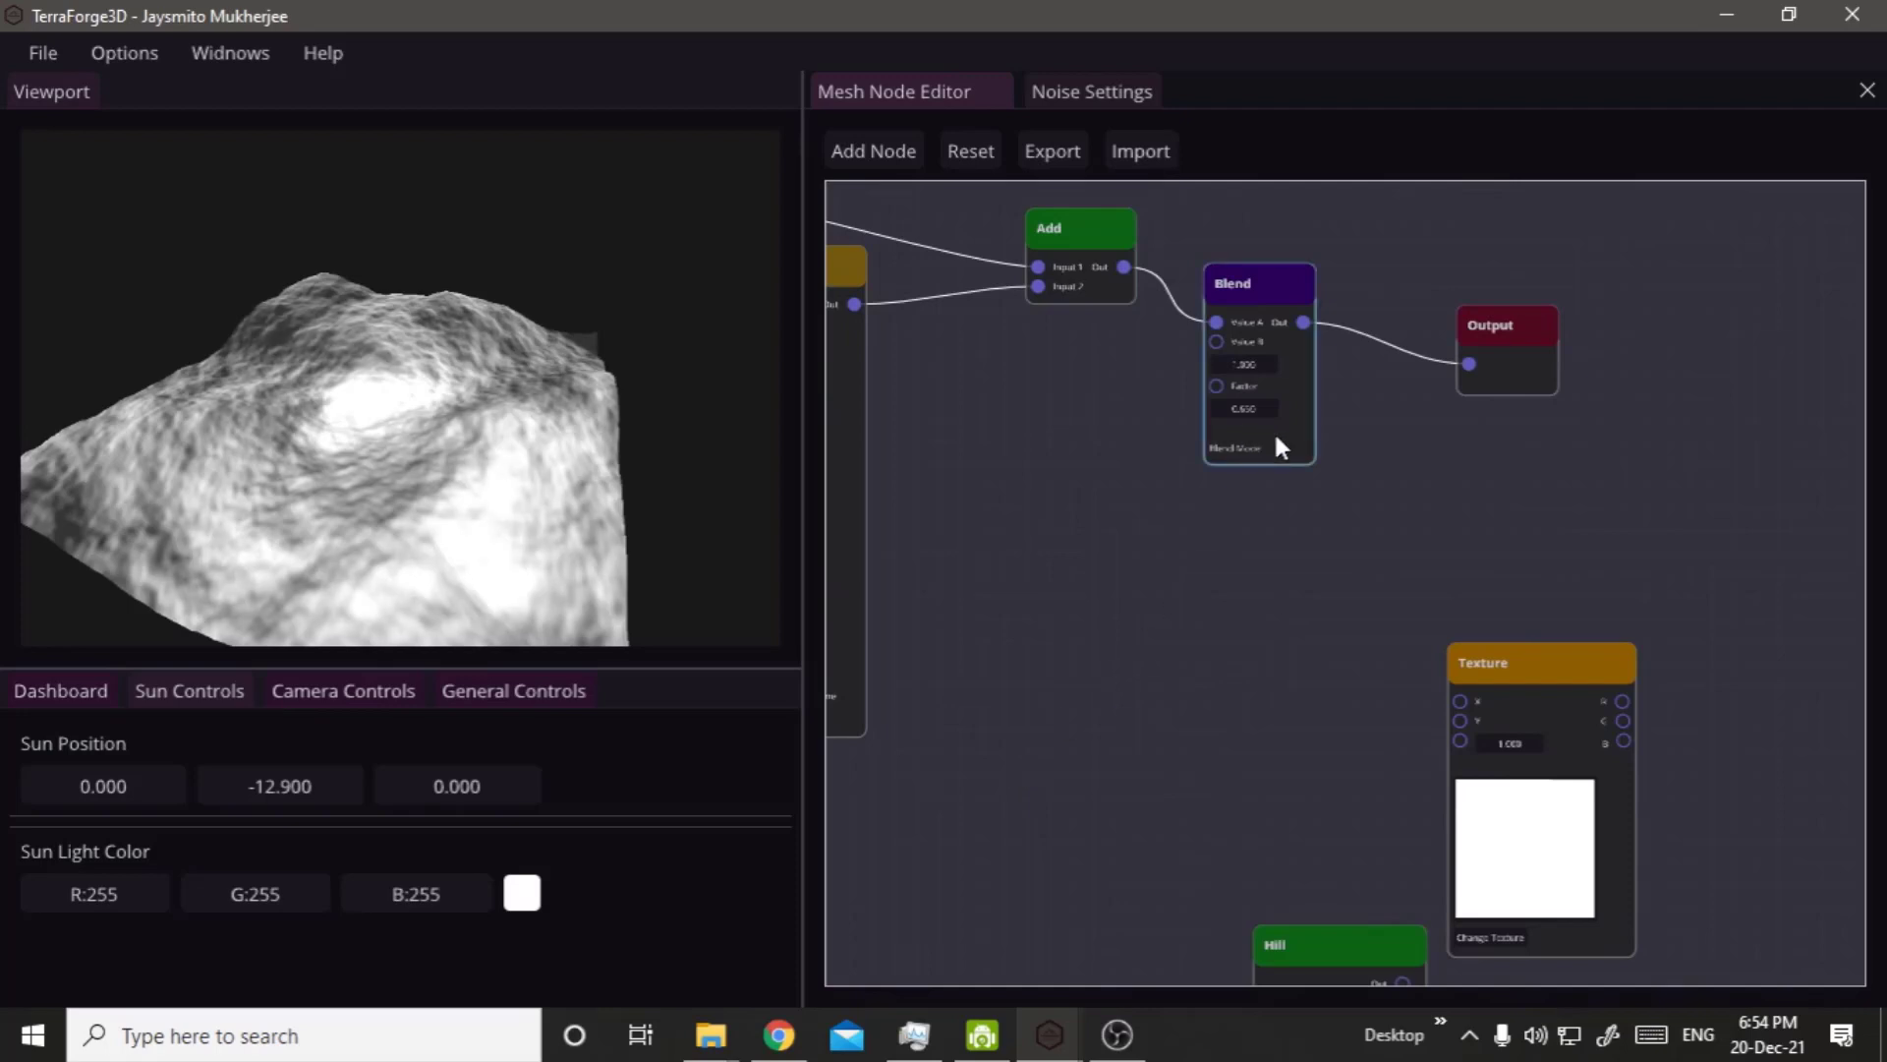
pyautogui.press('Delete')
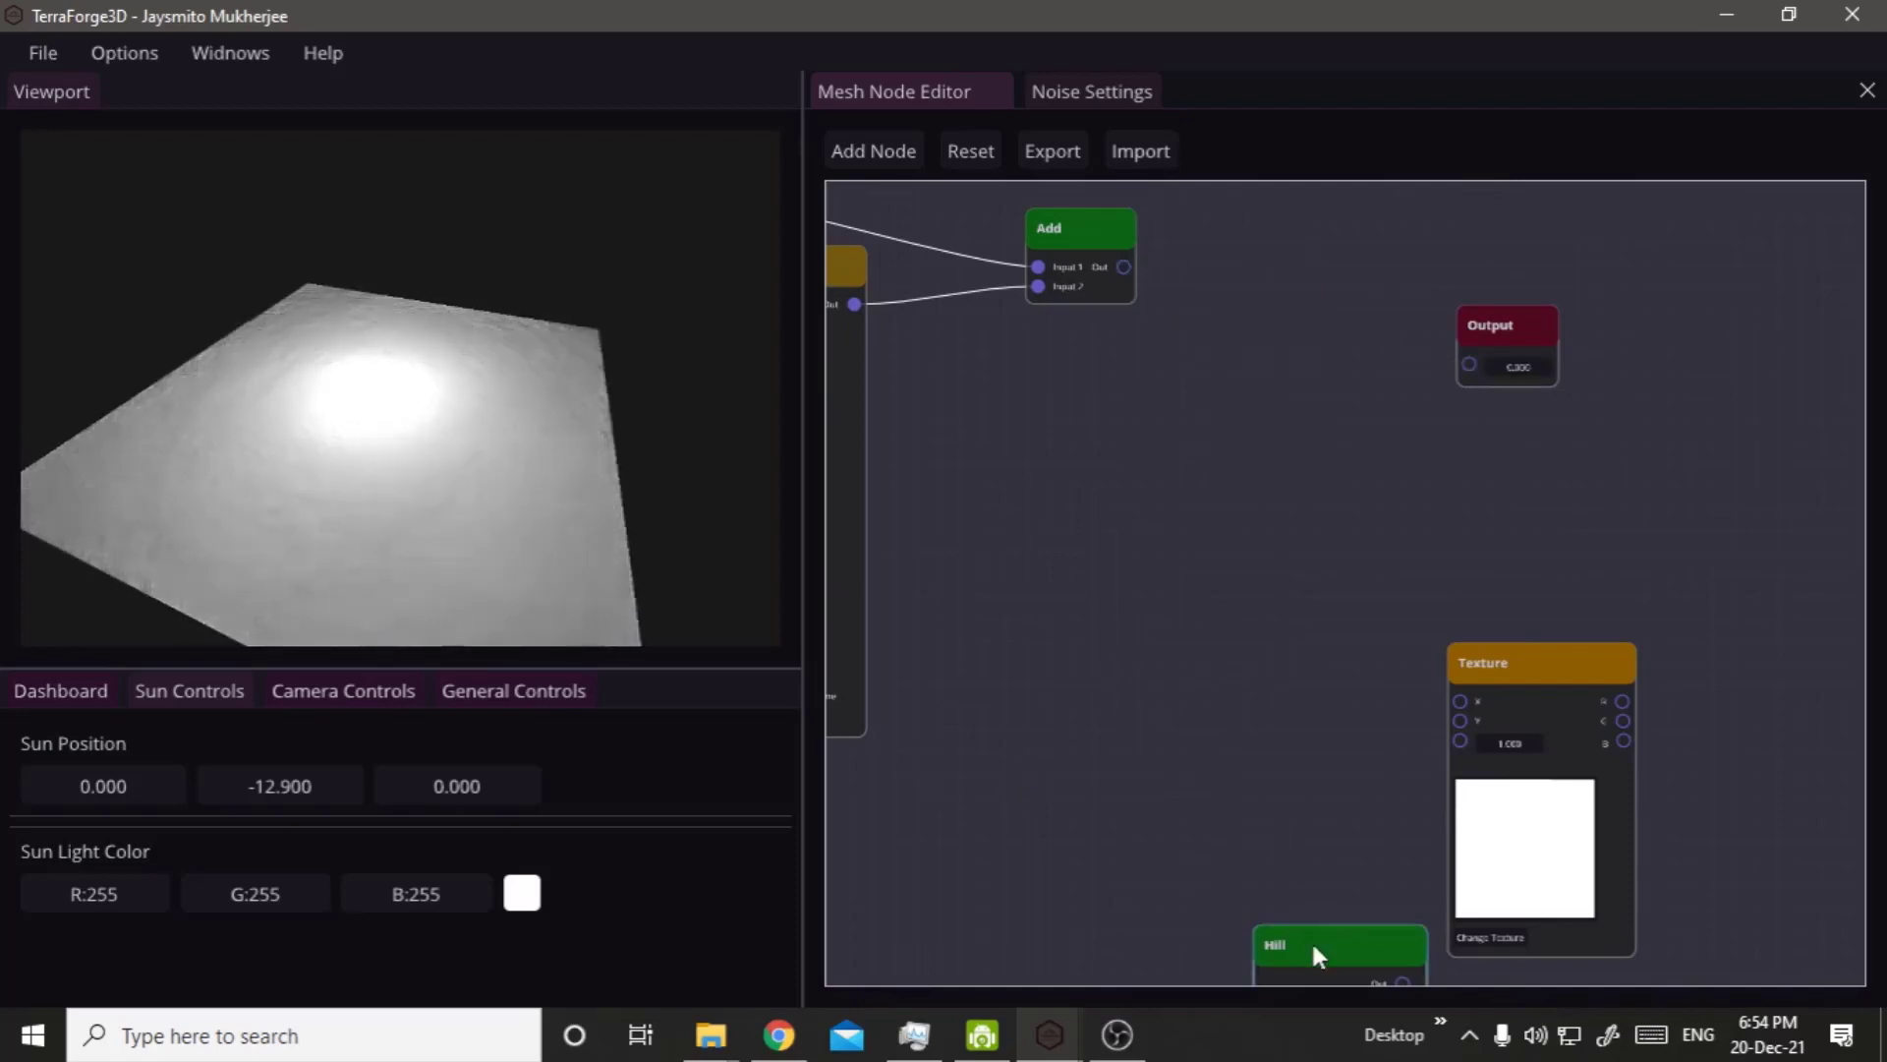
# Place the Hill node below the existing Add node and position a duplicate of the Add node before the Output.
pyautogui.moveTo(1311, 940); pyautogui.dragTo(1054, 464)
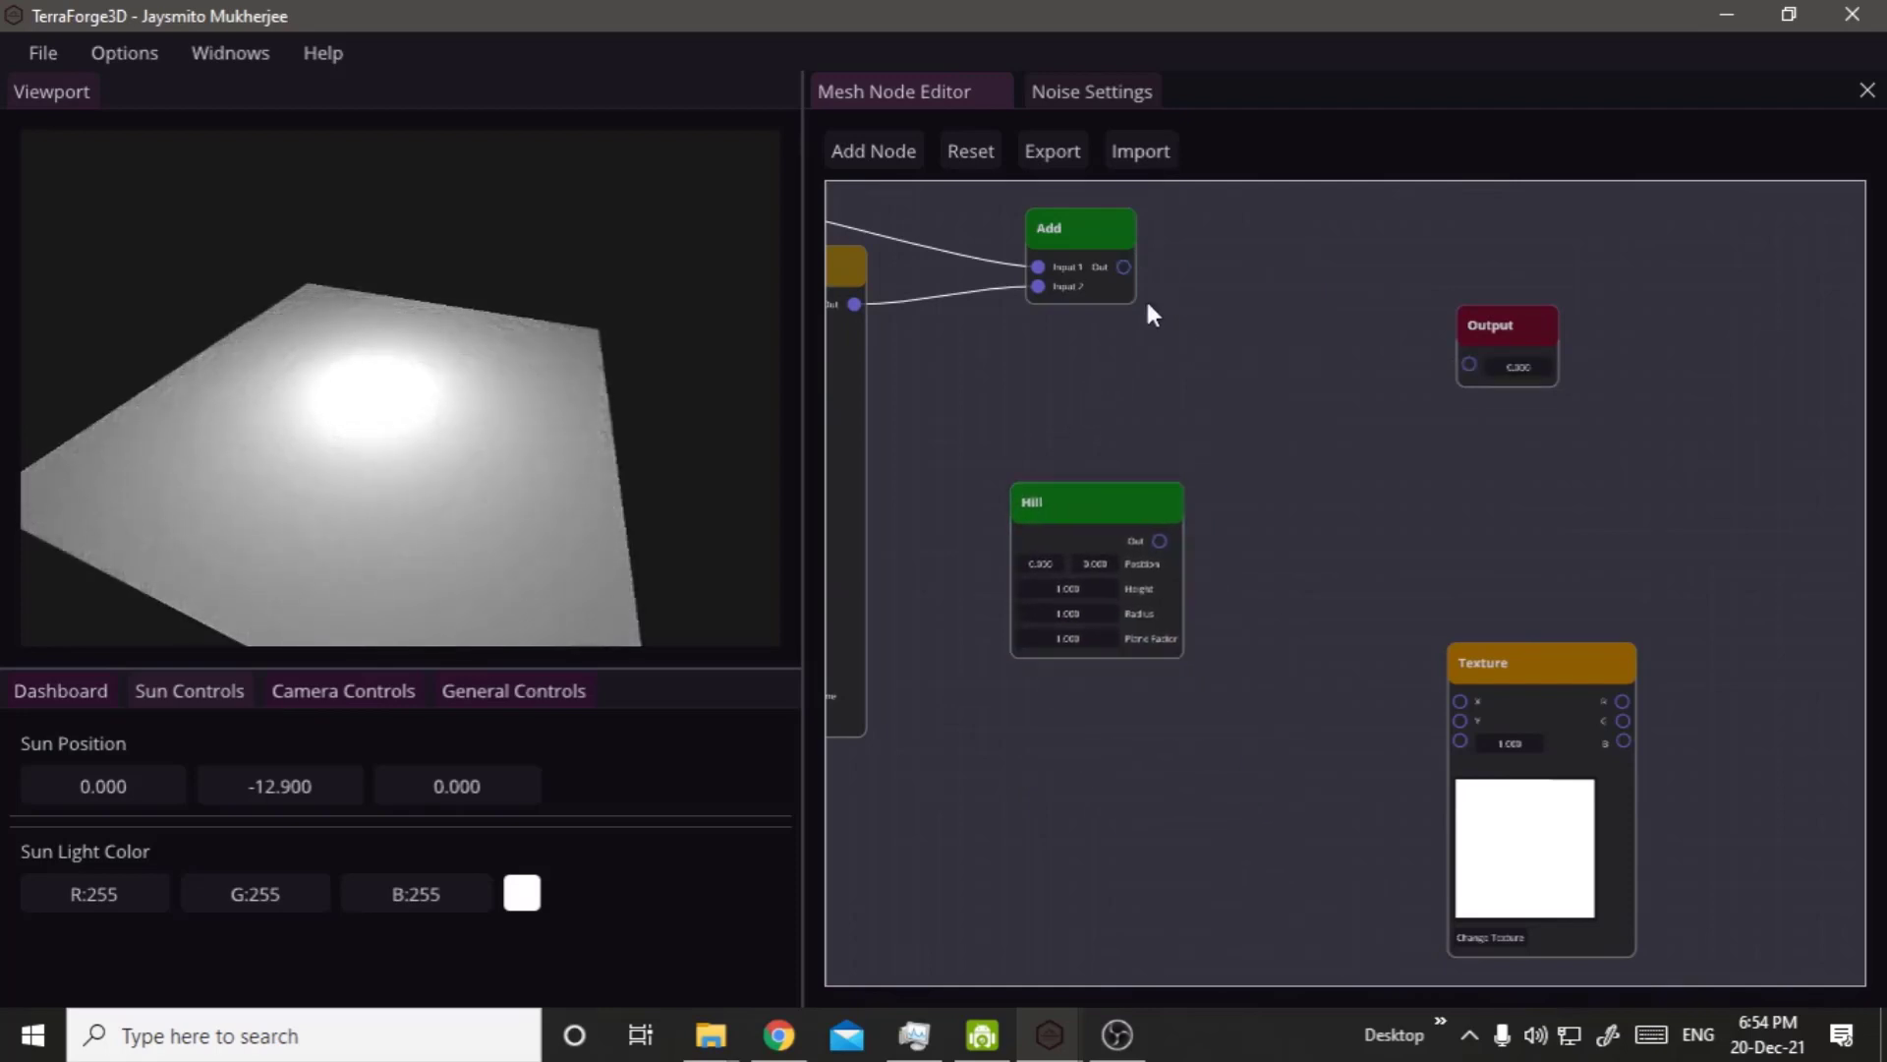
pyautogui.click(1133, 236)
pyautogui.hotkey('ctrl', 'd')
pyautogui.moveTo(1059, 234); pyautogui.dragTo(1294, 297)
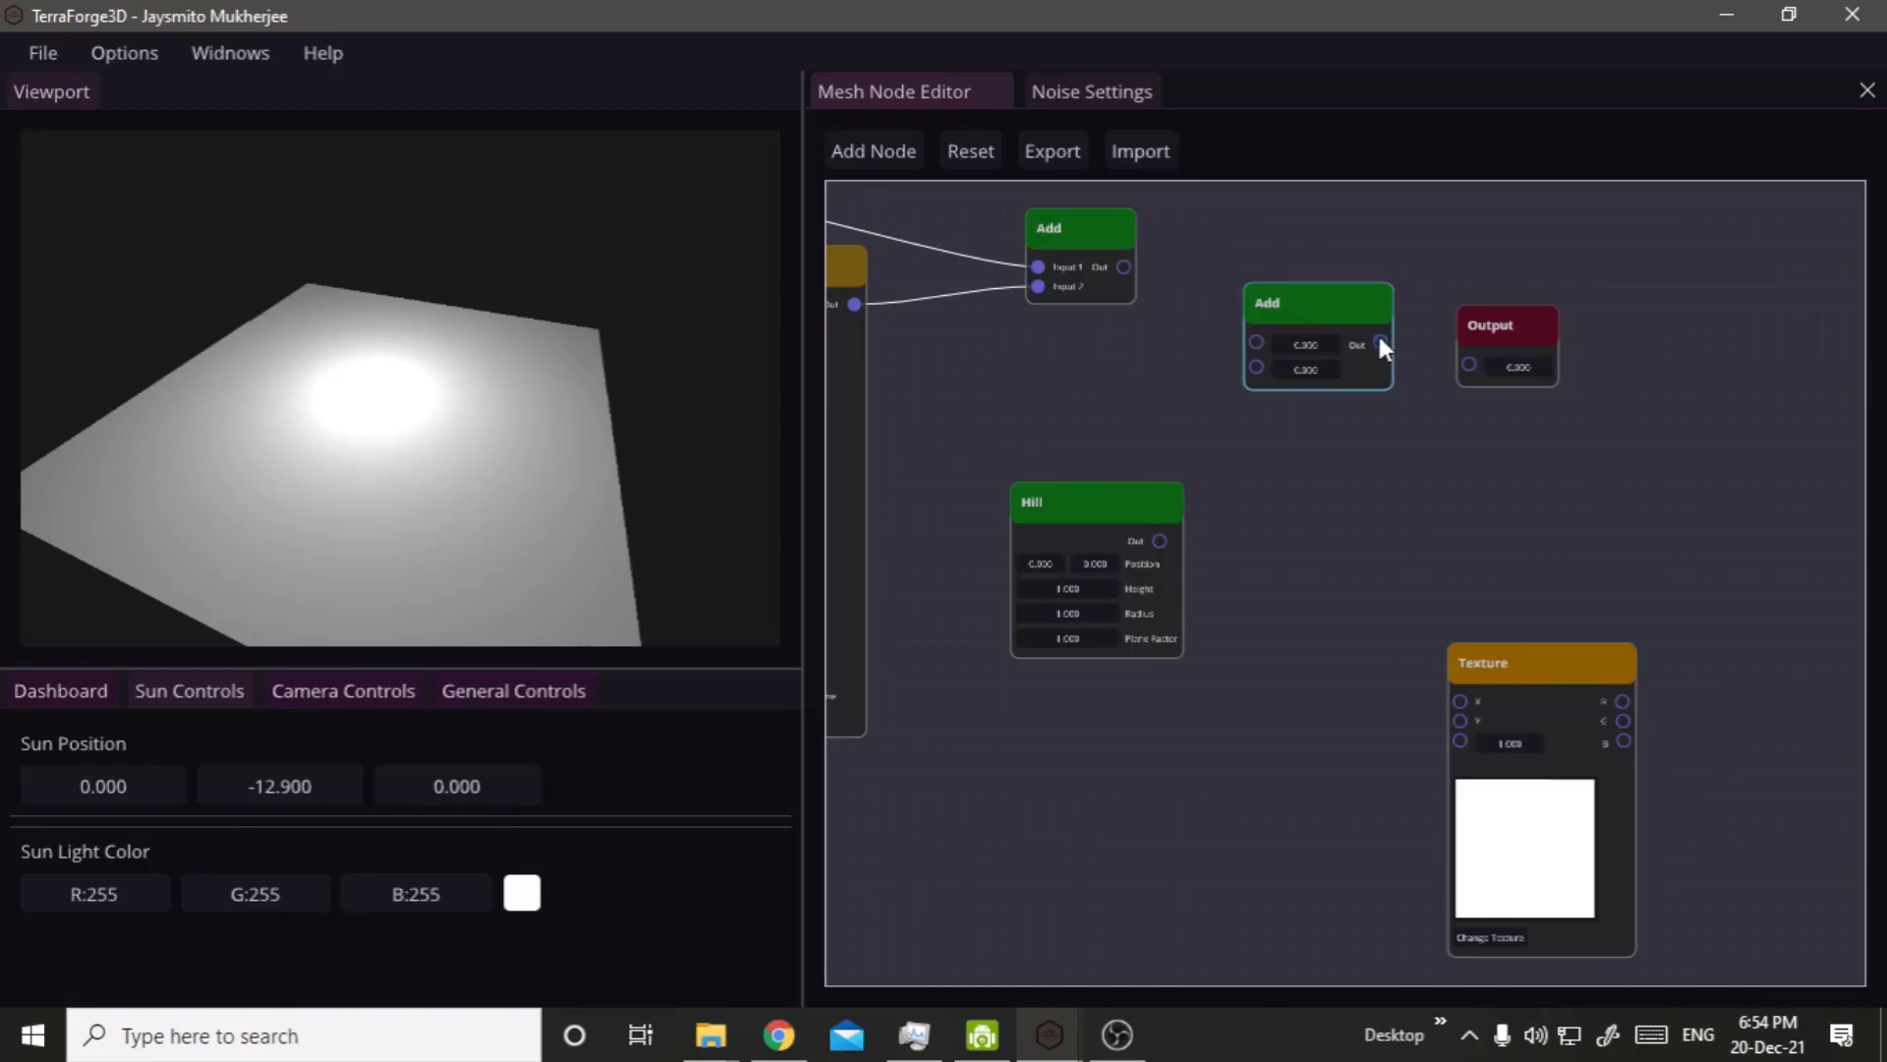
# Connect the duplicated Add node to the Output, with the first Add node and the Hill node as its two inputs.
pyautogui.moveTo(1381, 344); pyautogui.dragTo(1469, 364)
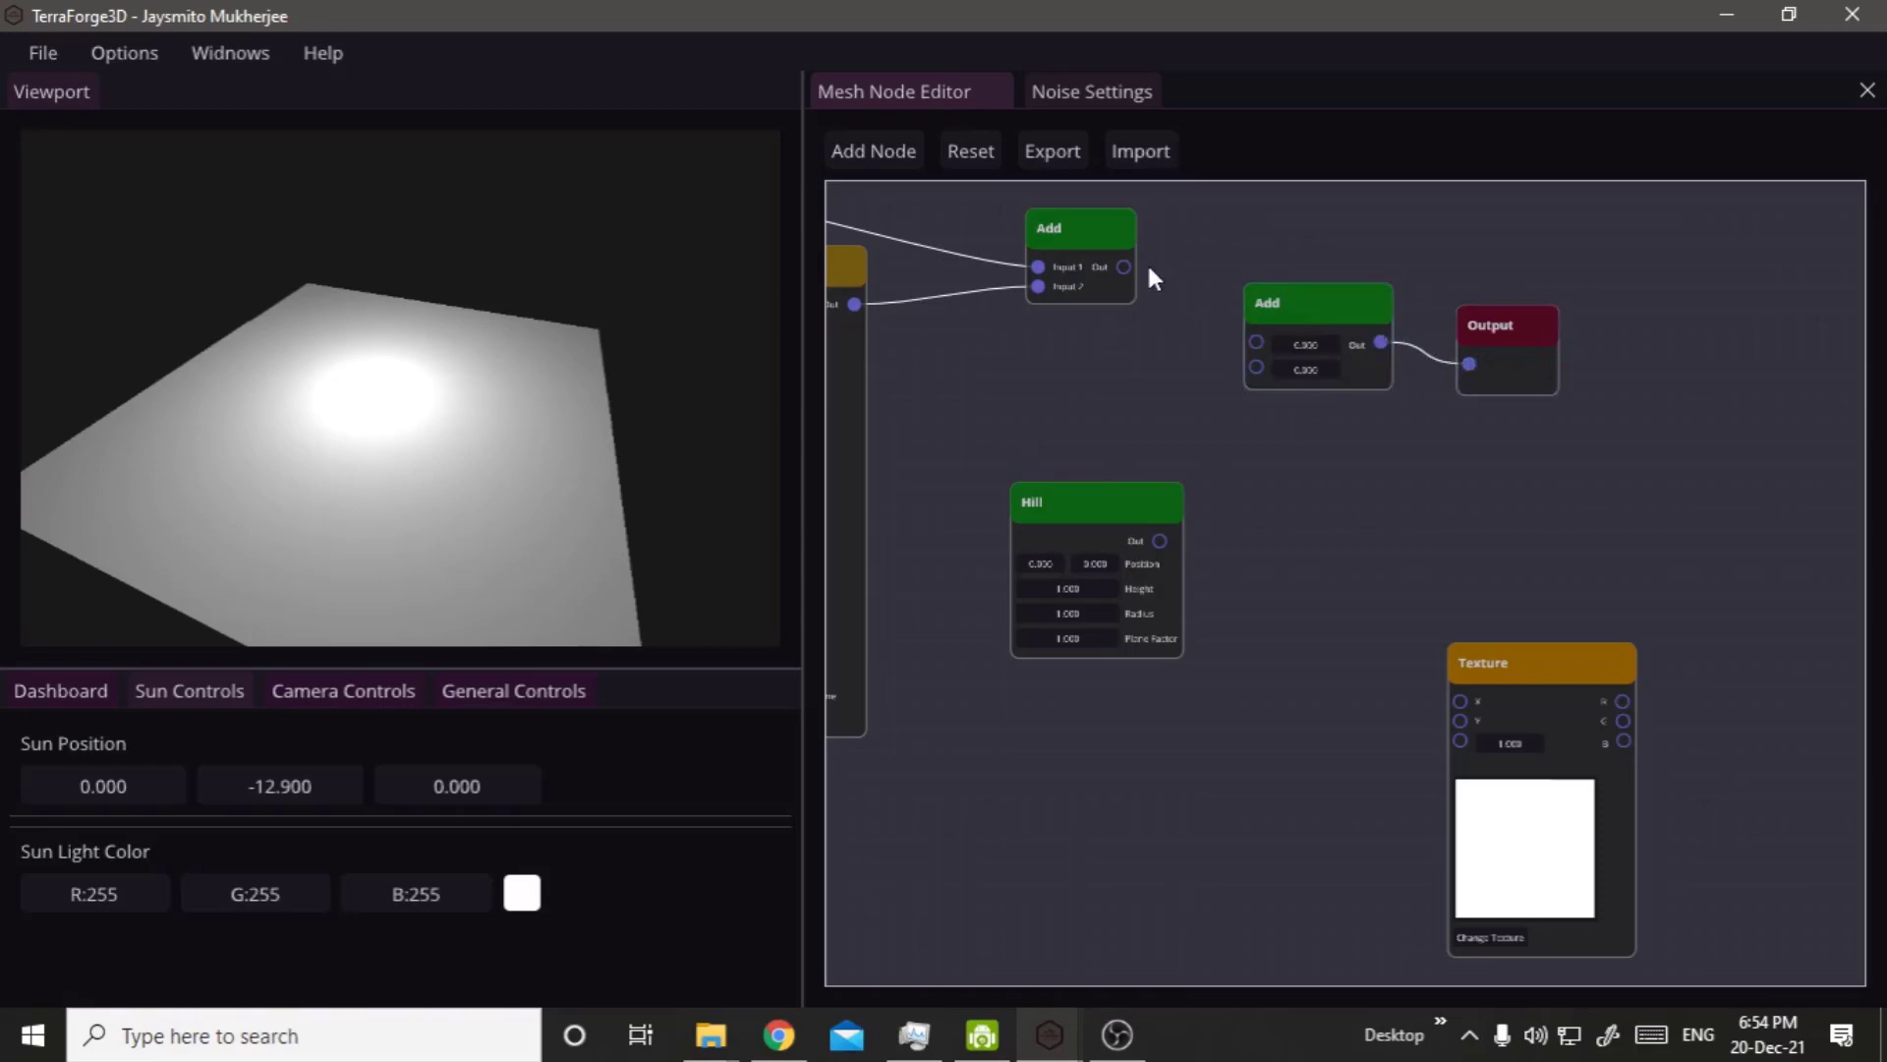
pyautogui.moveTo(1123, 267); pyautogui.dragTo(1254, 340)
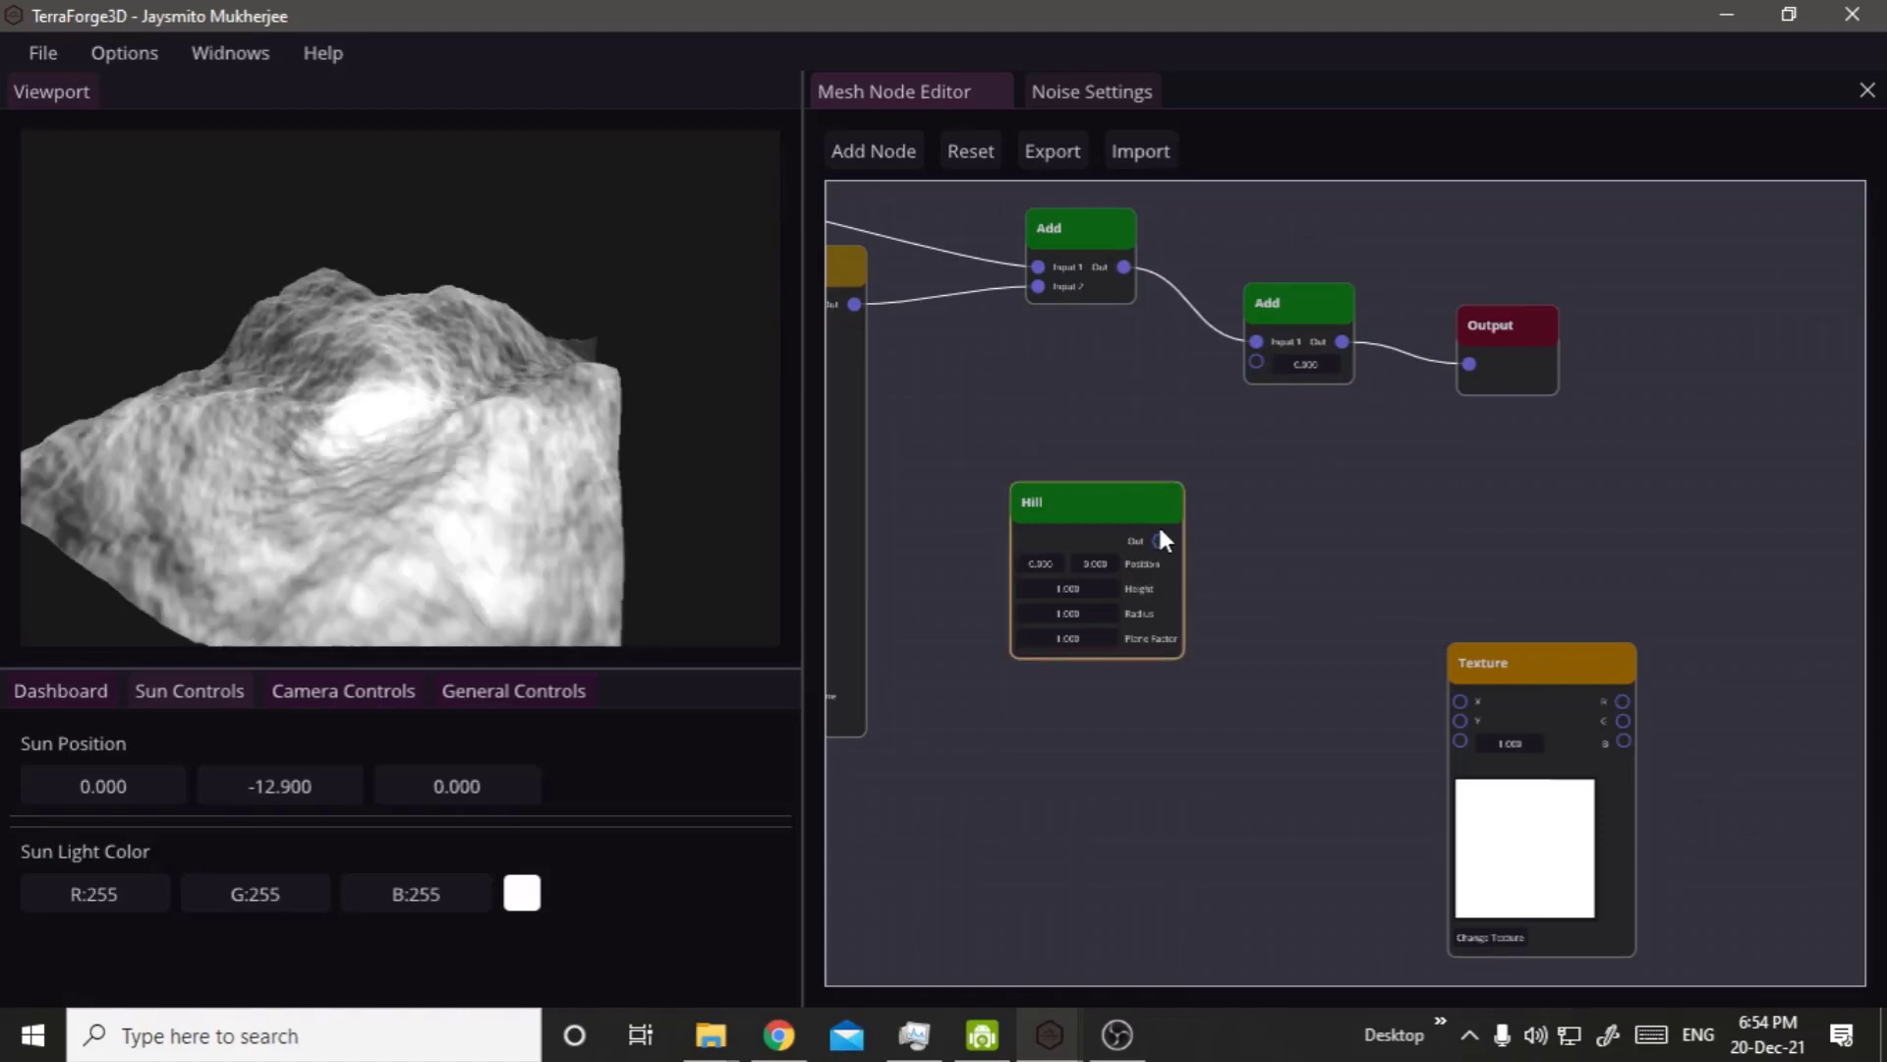
pyautogui.moveTo(1160, 543); pyautogui.dragTo(1256, 361)
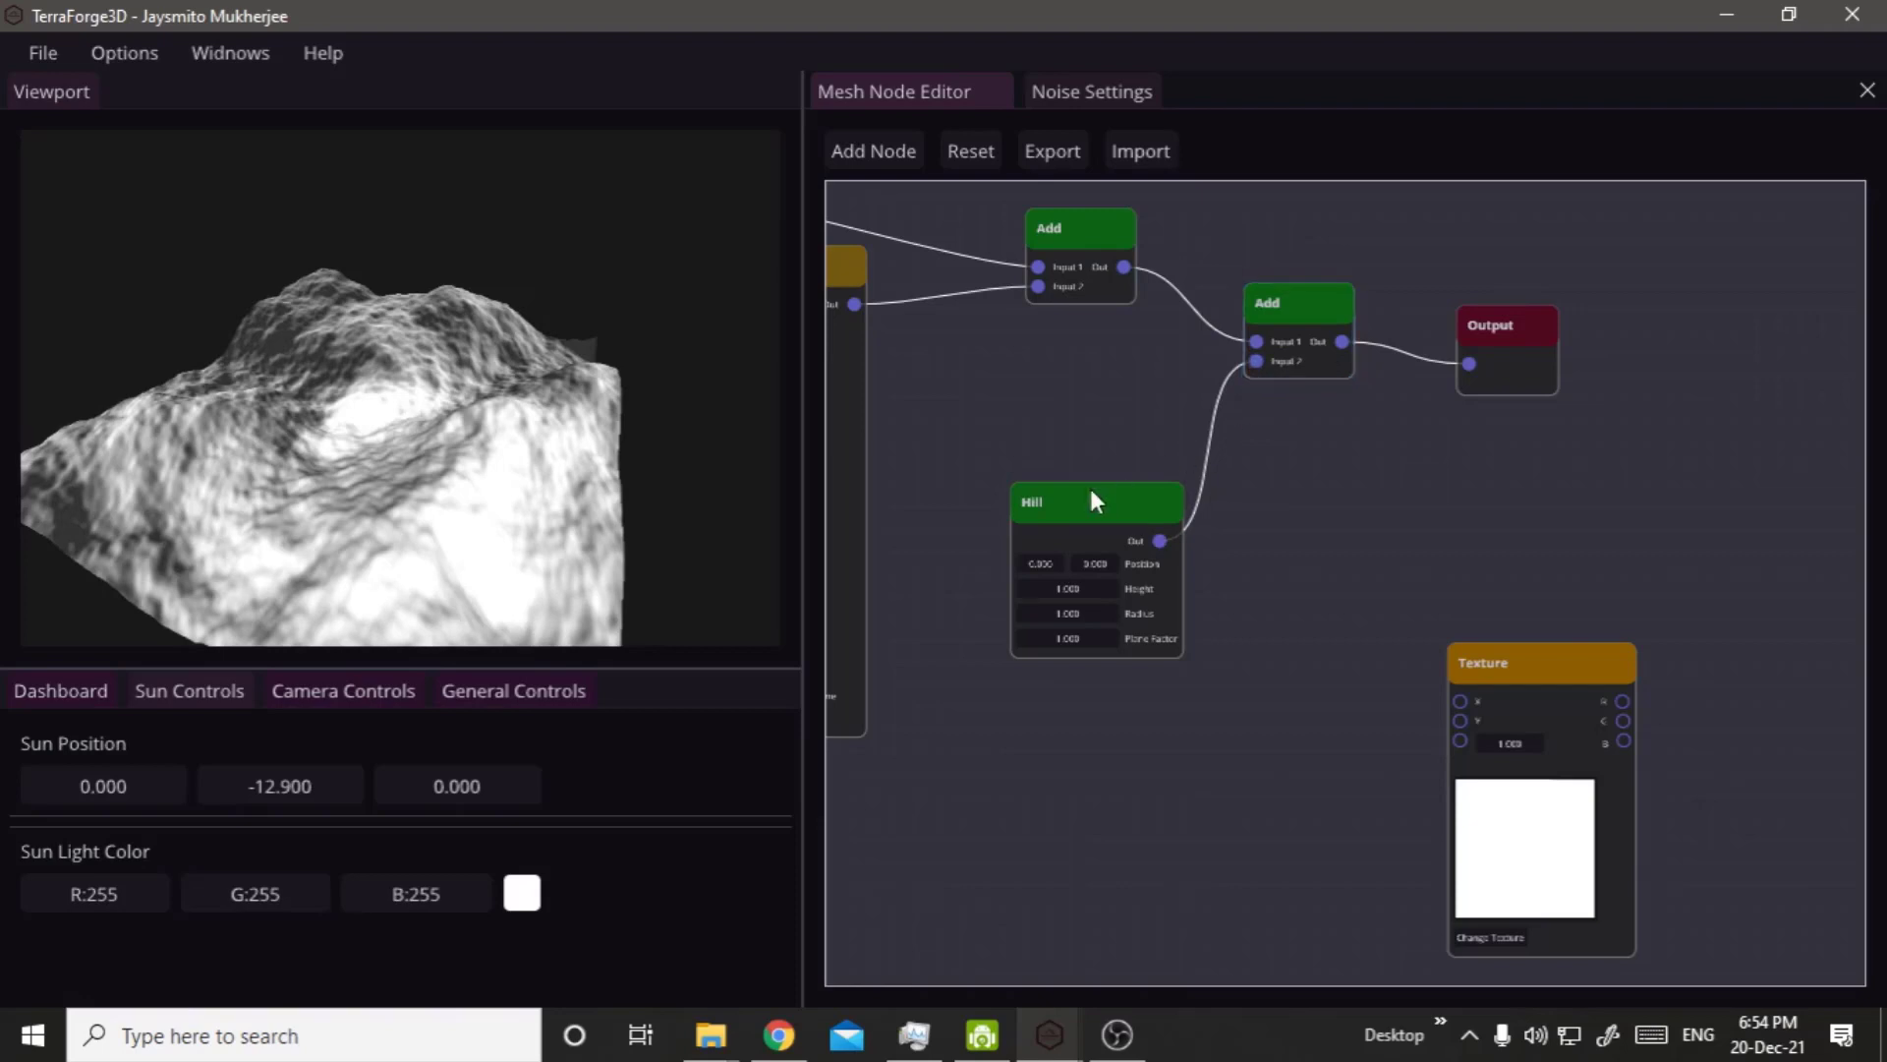
# Inspect the combined terrain and raise the Hill node's Height to 17.810.
pyautogui.rightClick(559, 506)
pyautogui.moveTo(488, 501); pyautogui.dragTo(543, 434)
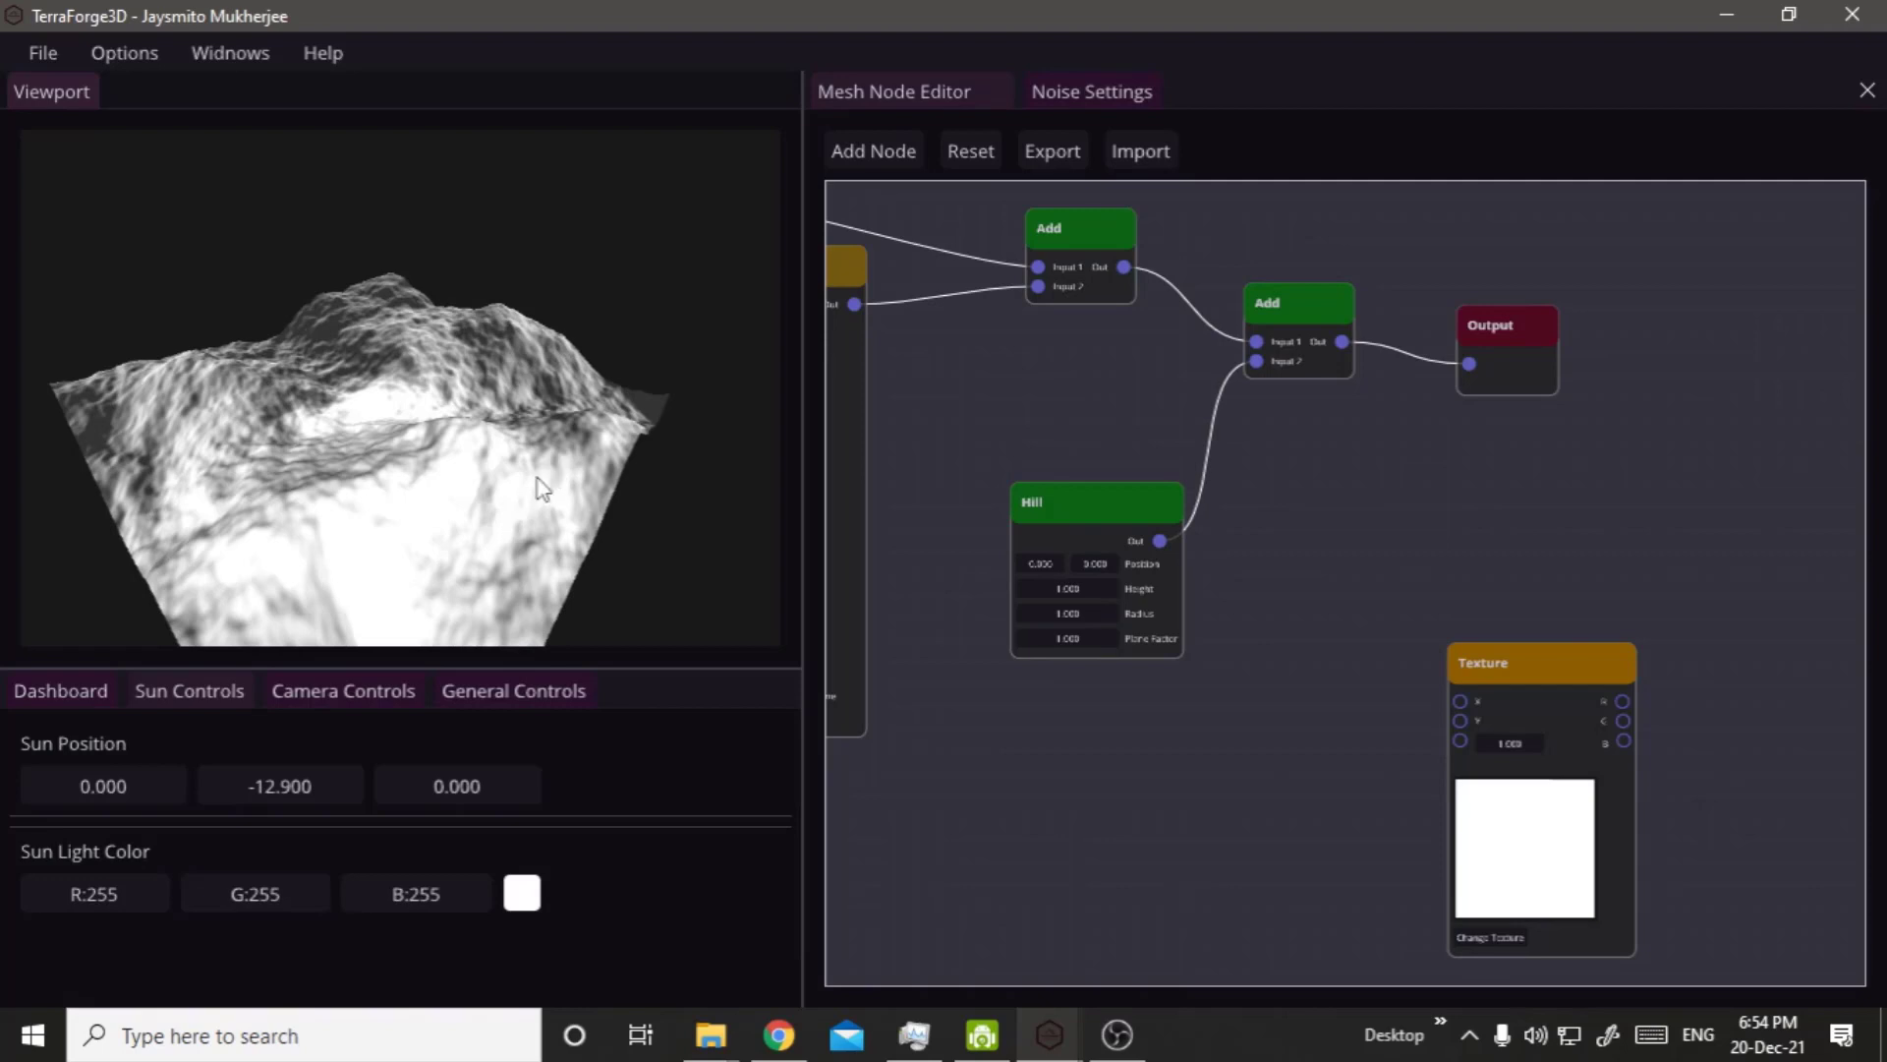
pyautogui.moveTo(539, 480); pyautogui.dragTo(629, 590)
pyautogui.scroll(5, 1170, 662)
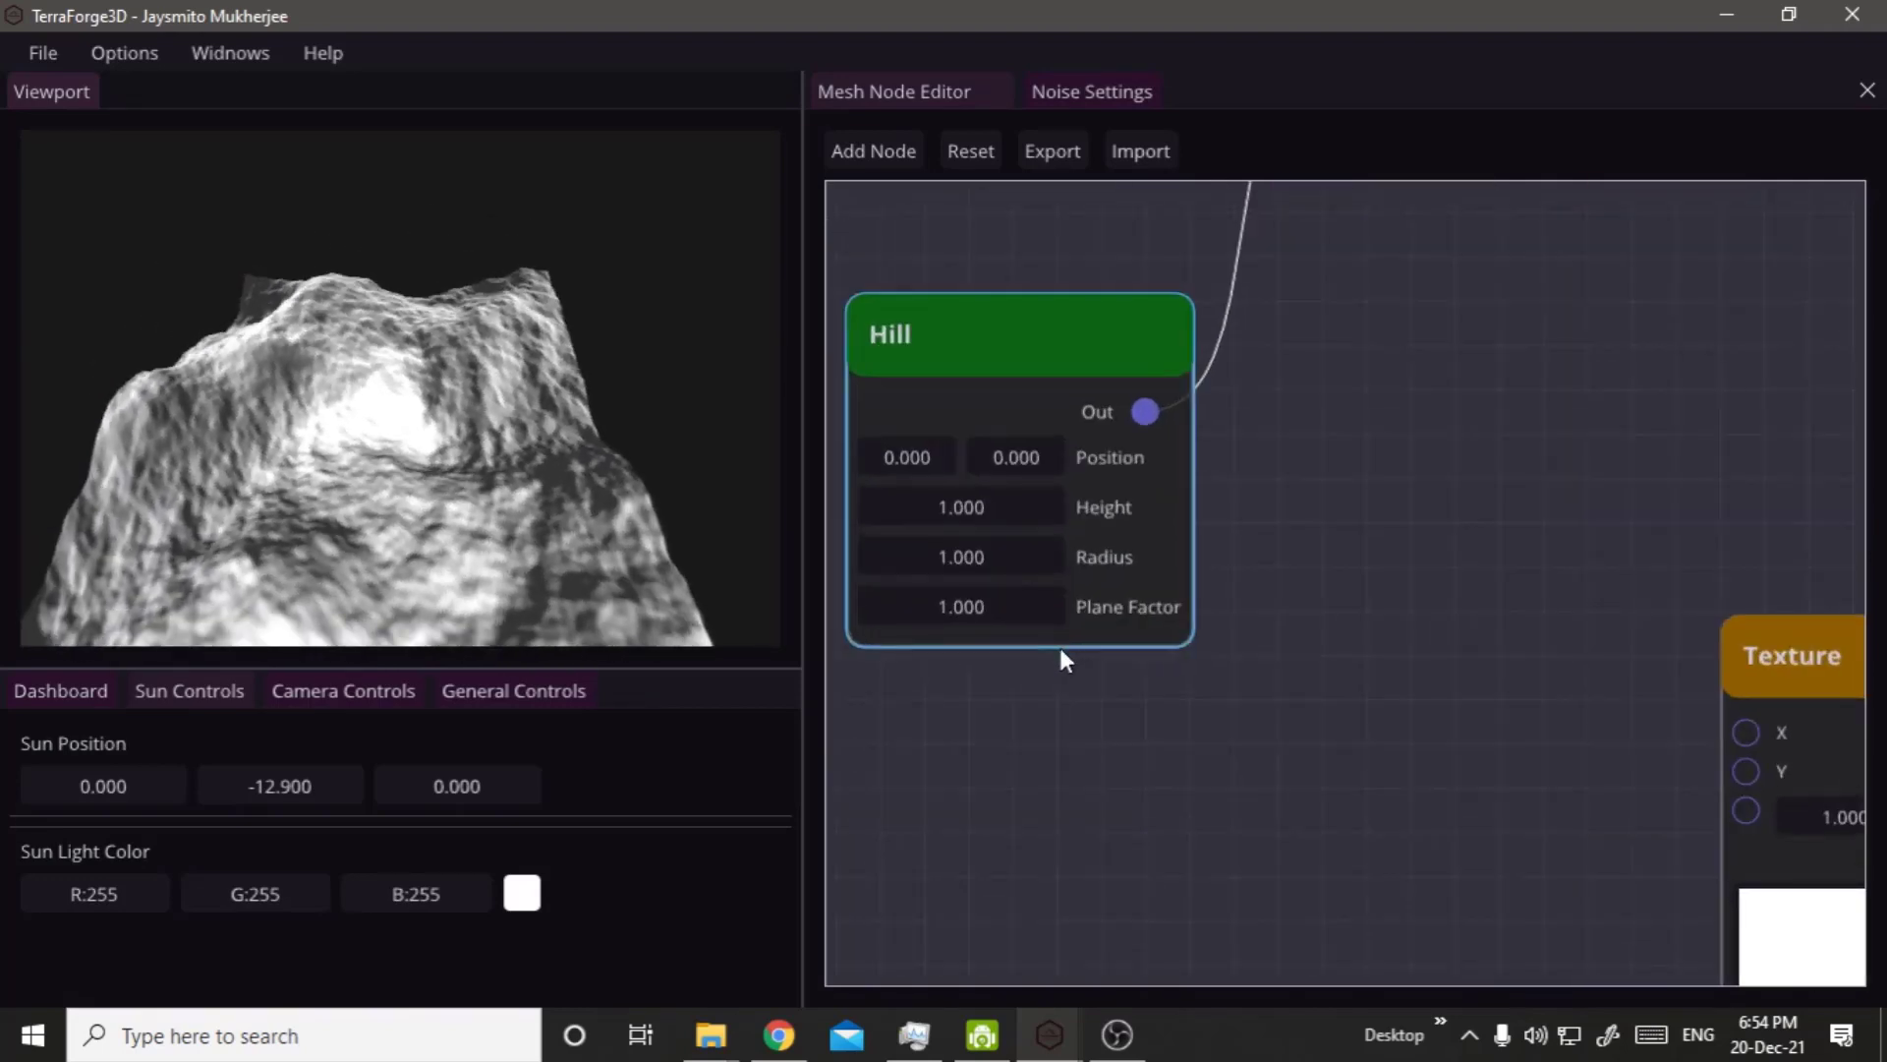
pyautogui.scroll(-2, 1064, 698)
pyautogui.moveTo(1197, 721); pyautogui.dragTo(1329, 836, button='middle')
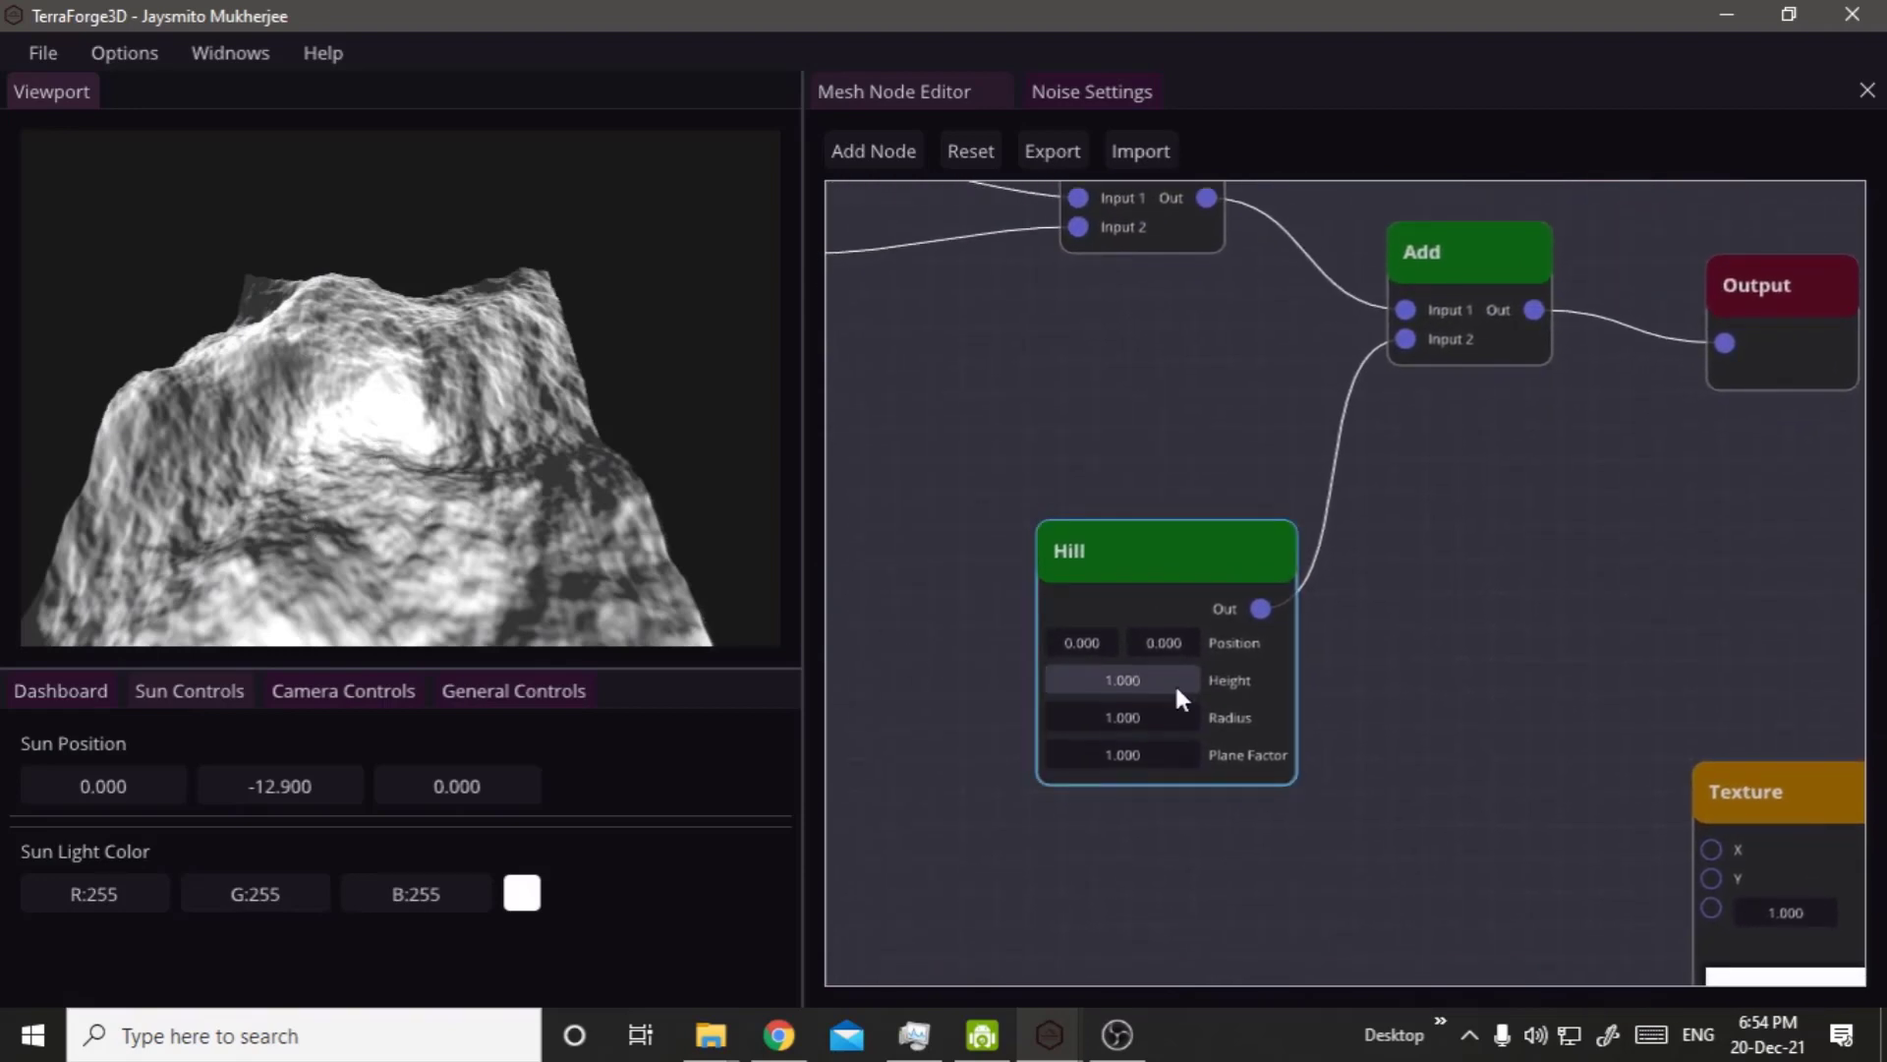
pyautogui.moveTo(1134, 676); pyautogui.dragTo(1886, 698)
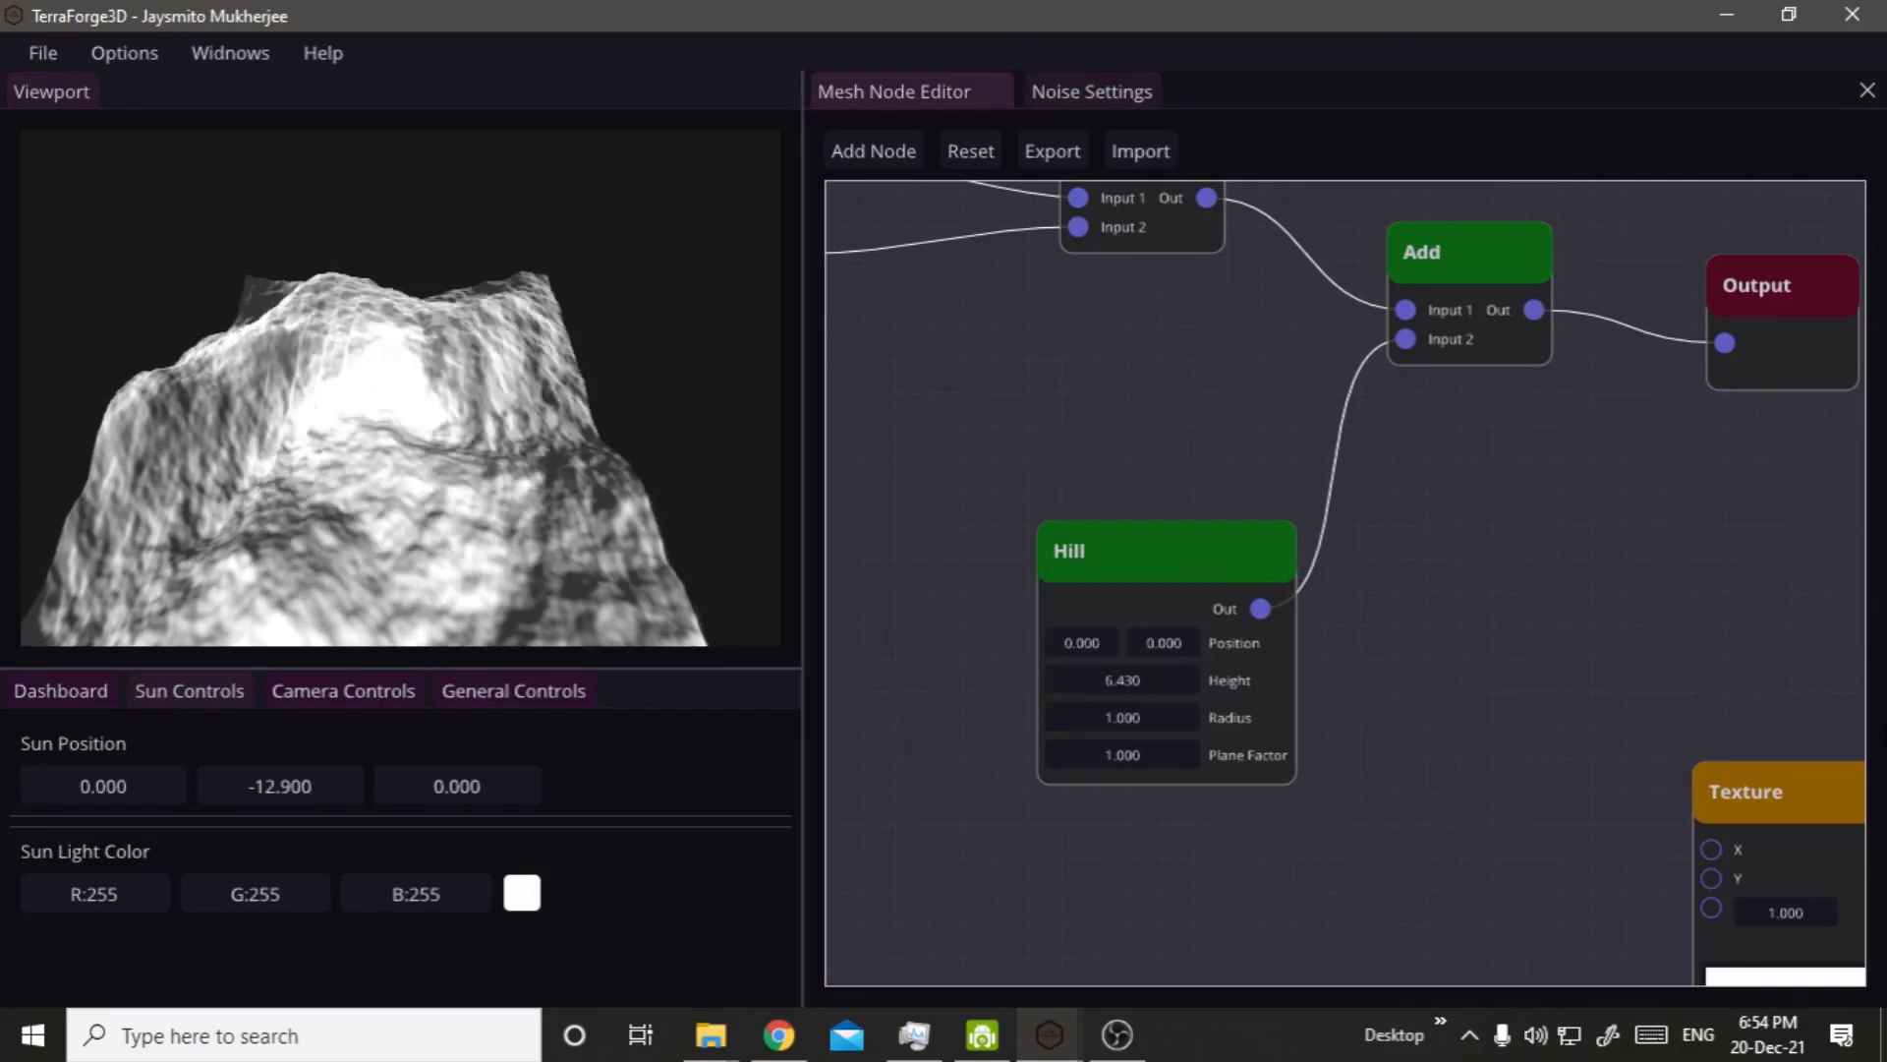
pyautogui.moveTo(1101, 676); pyautogui.dragTo(1886, 747)
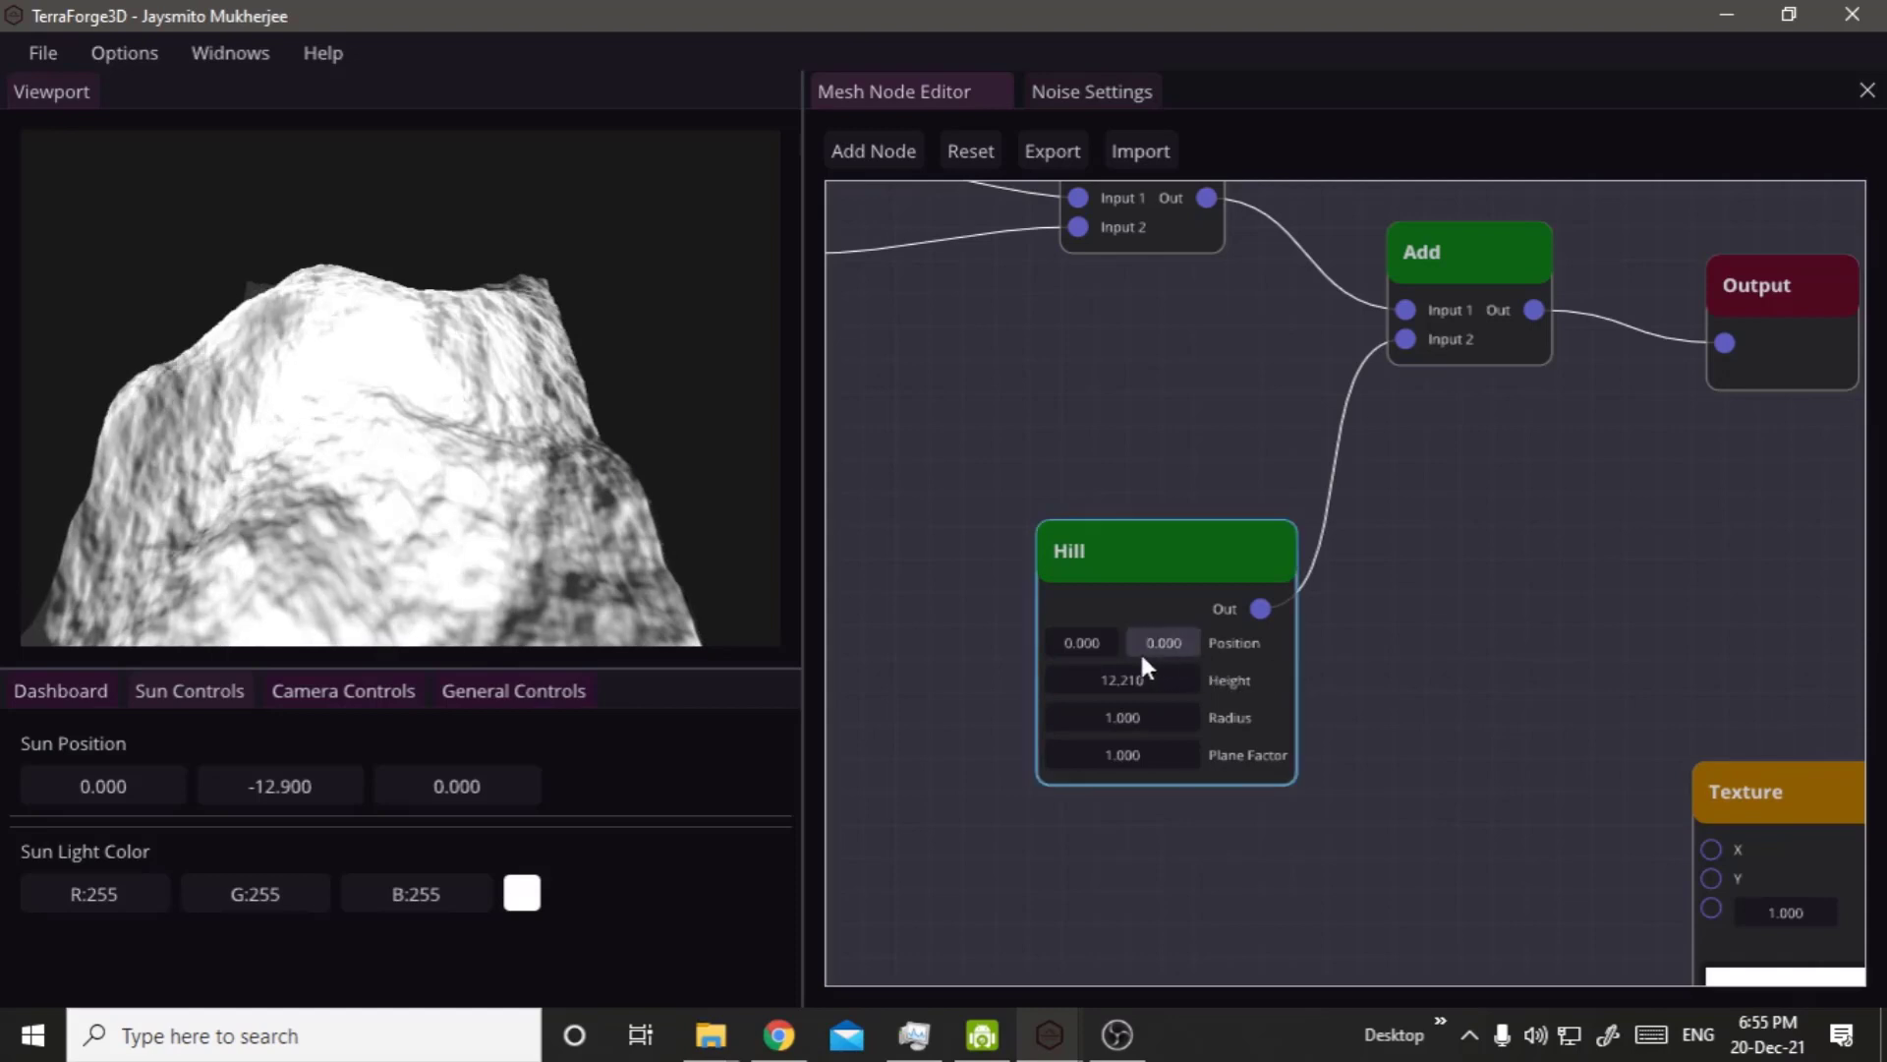
pyautogui.moveTo(1112, 682); pyautogui.dragTo(1886, 727)
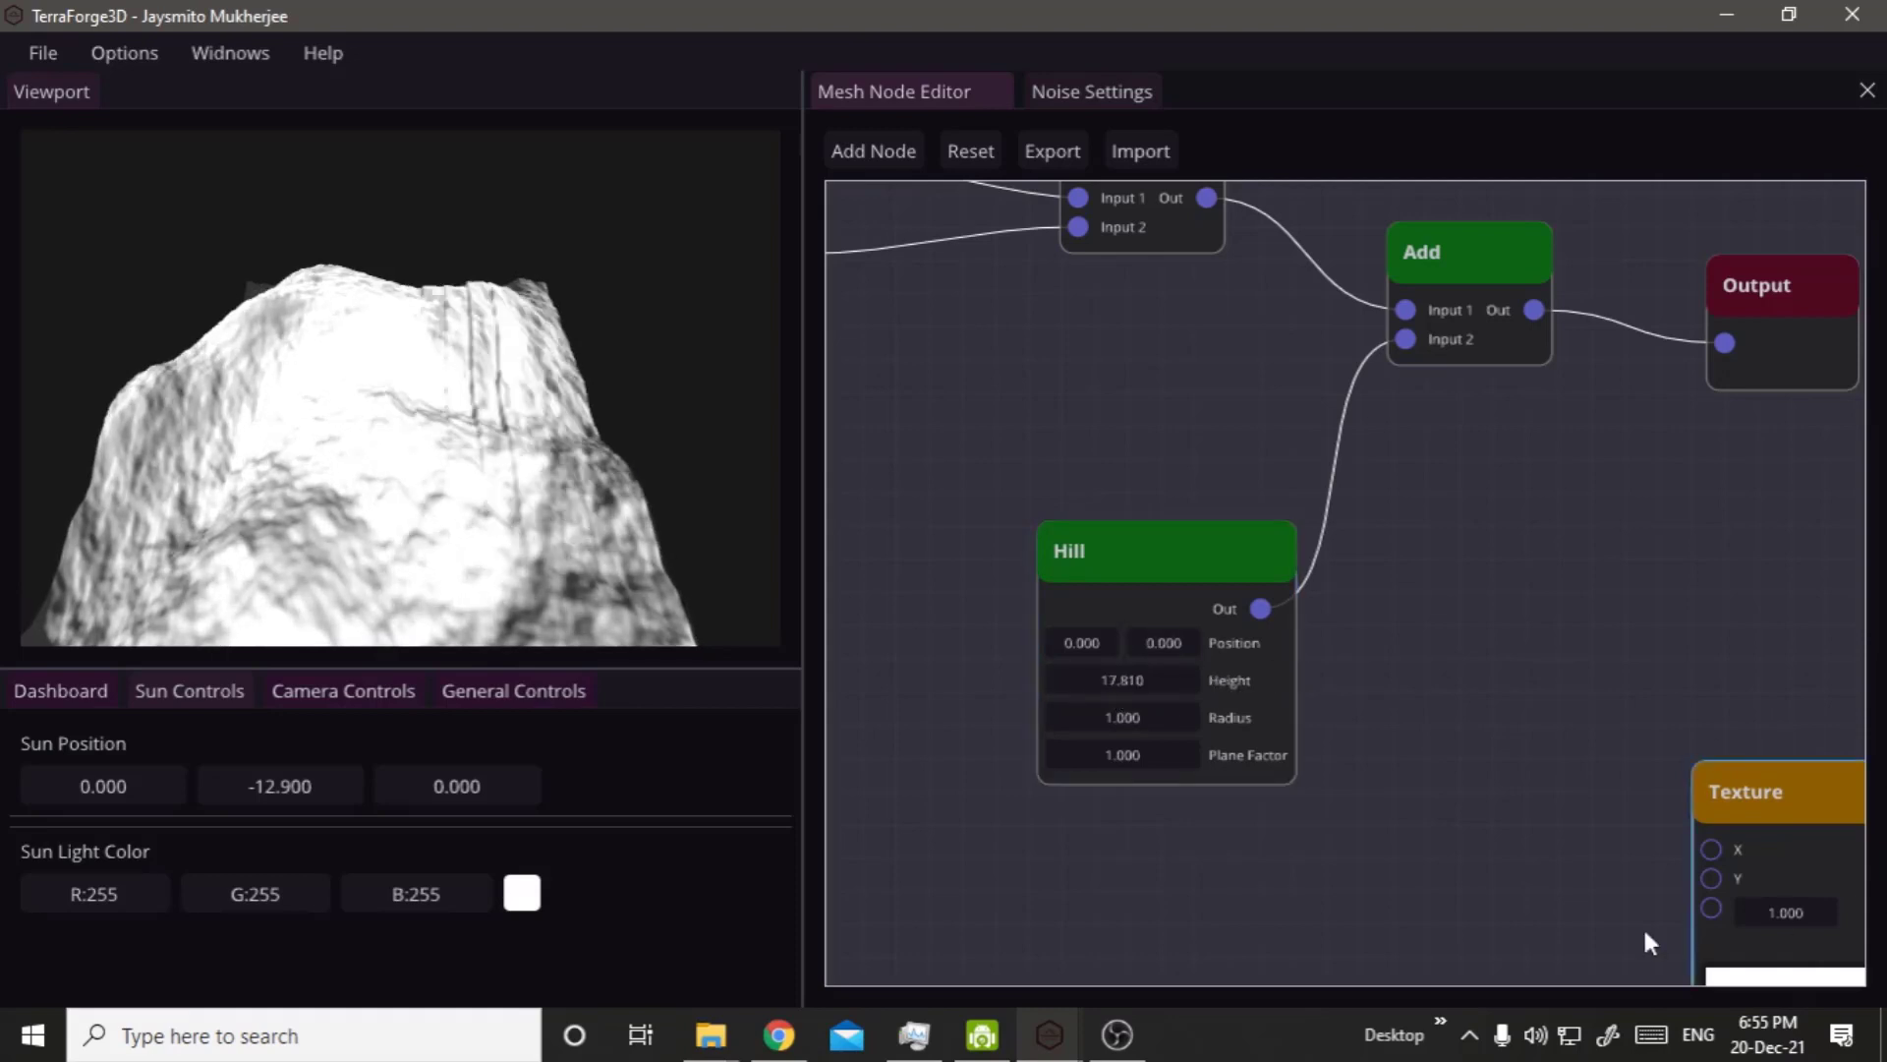
# Examine the raised hill from several angles and reduce the Hill node's Radius to 0.360.
pyautogui.scroll(-1, 399, 411)
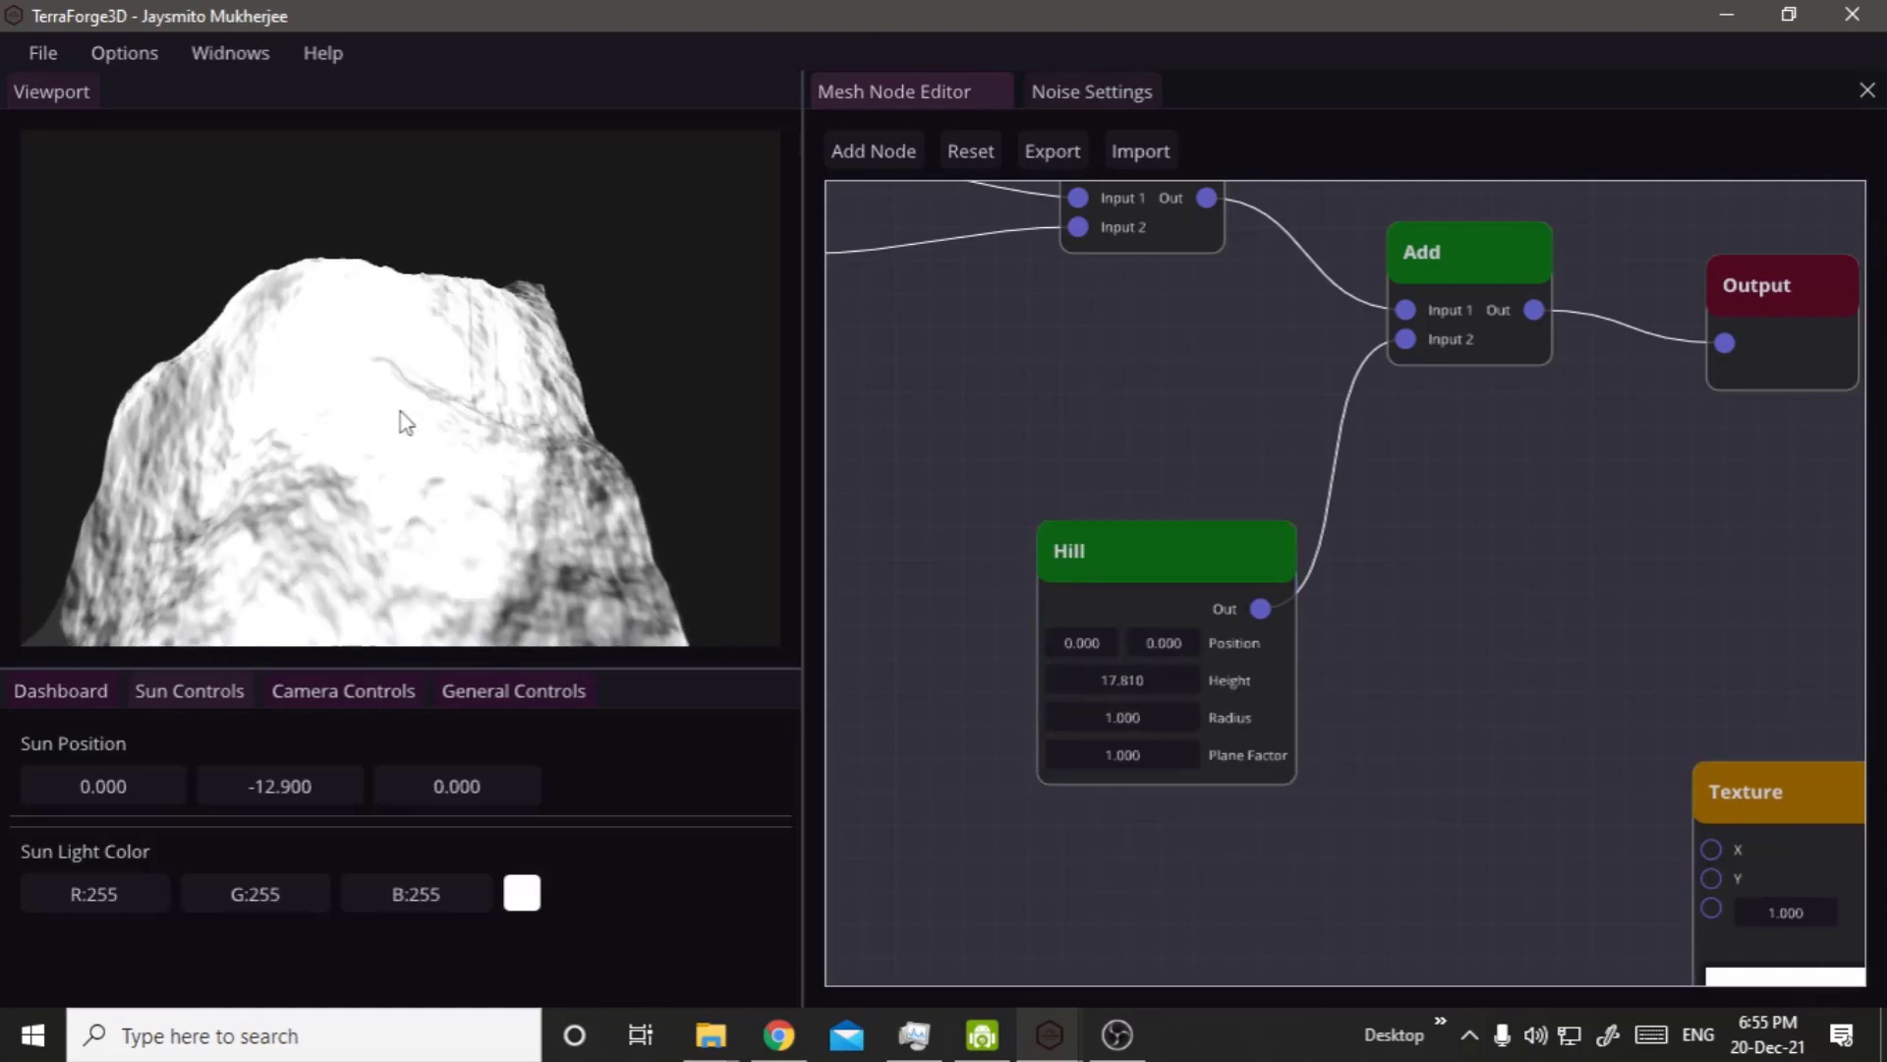
pyautogui.rightClick(257, 488)
pyautogui.moveTo(314, 482); pyautogui.dragTo(493, 482)
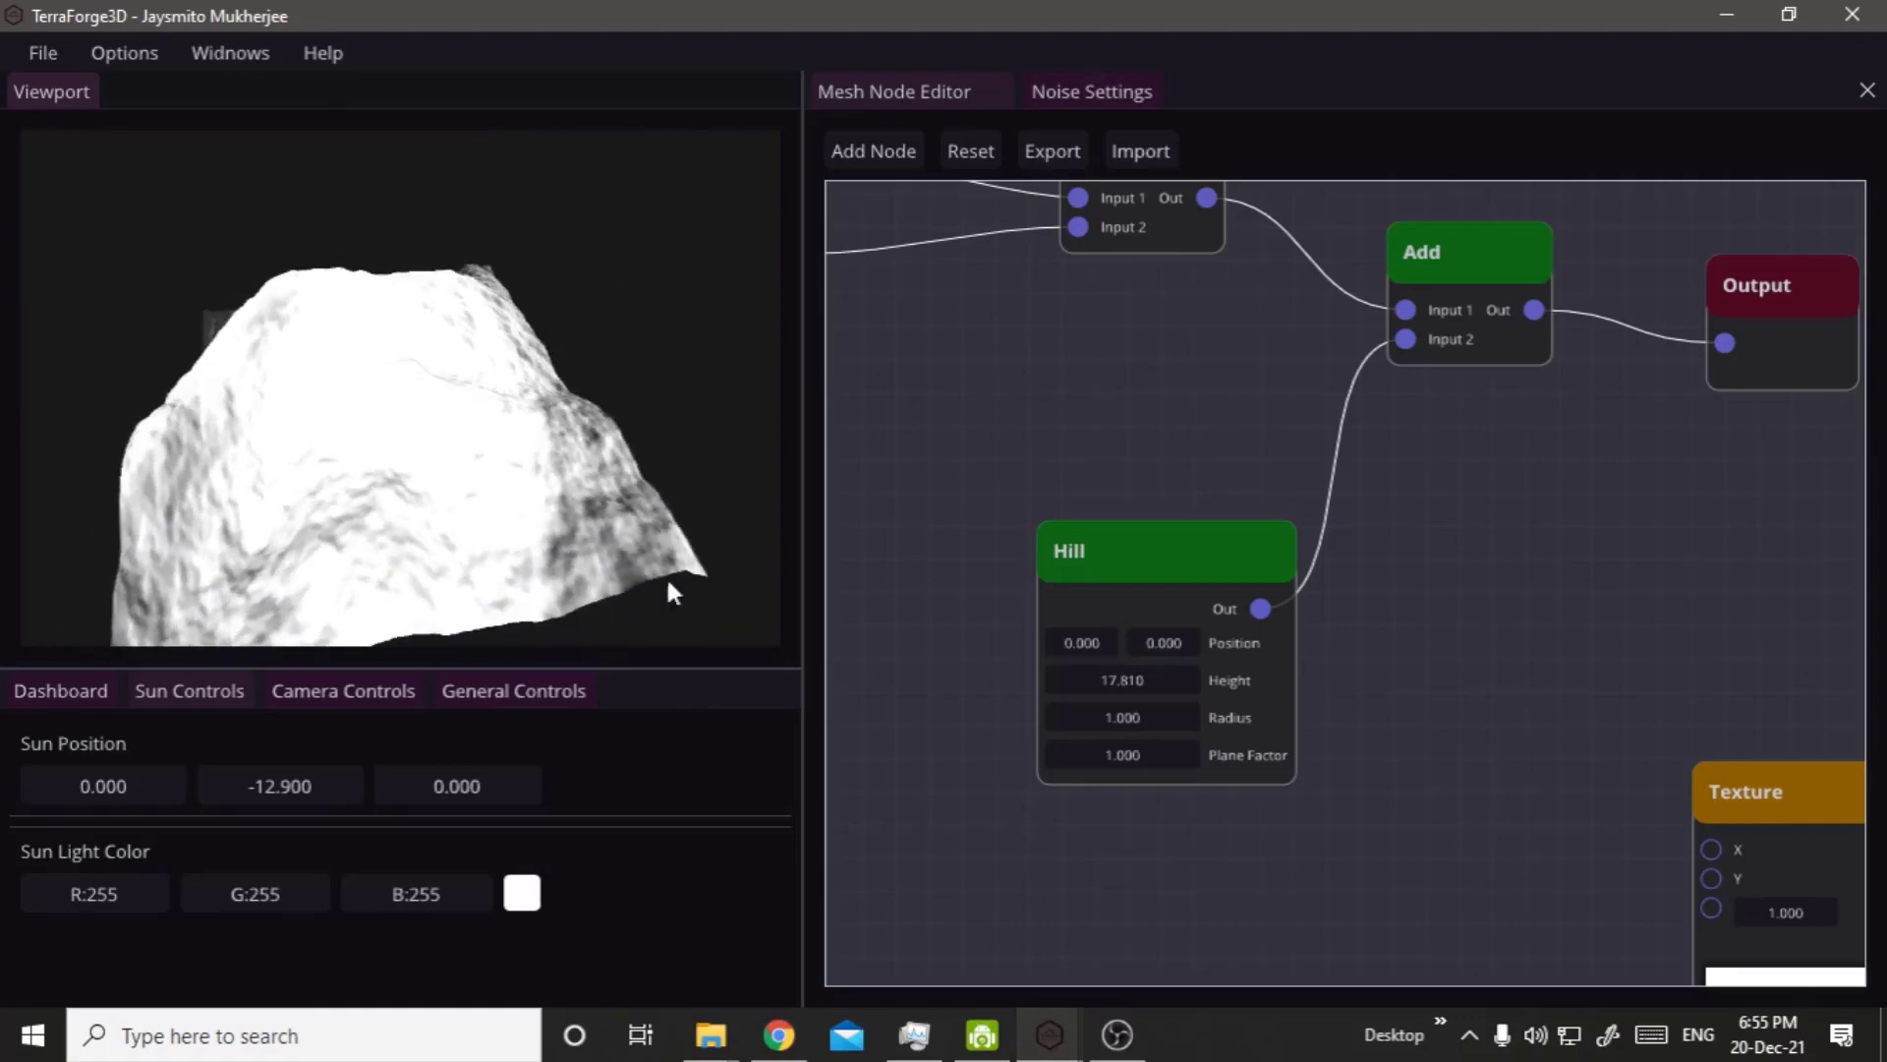
pyautogui.moveTo(1132, 714); pyautogui.dragTo(1048, 692)
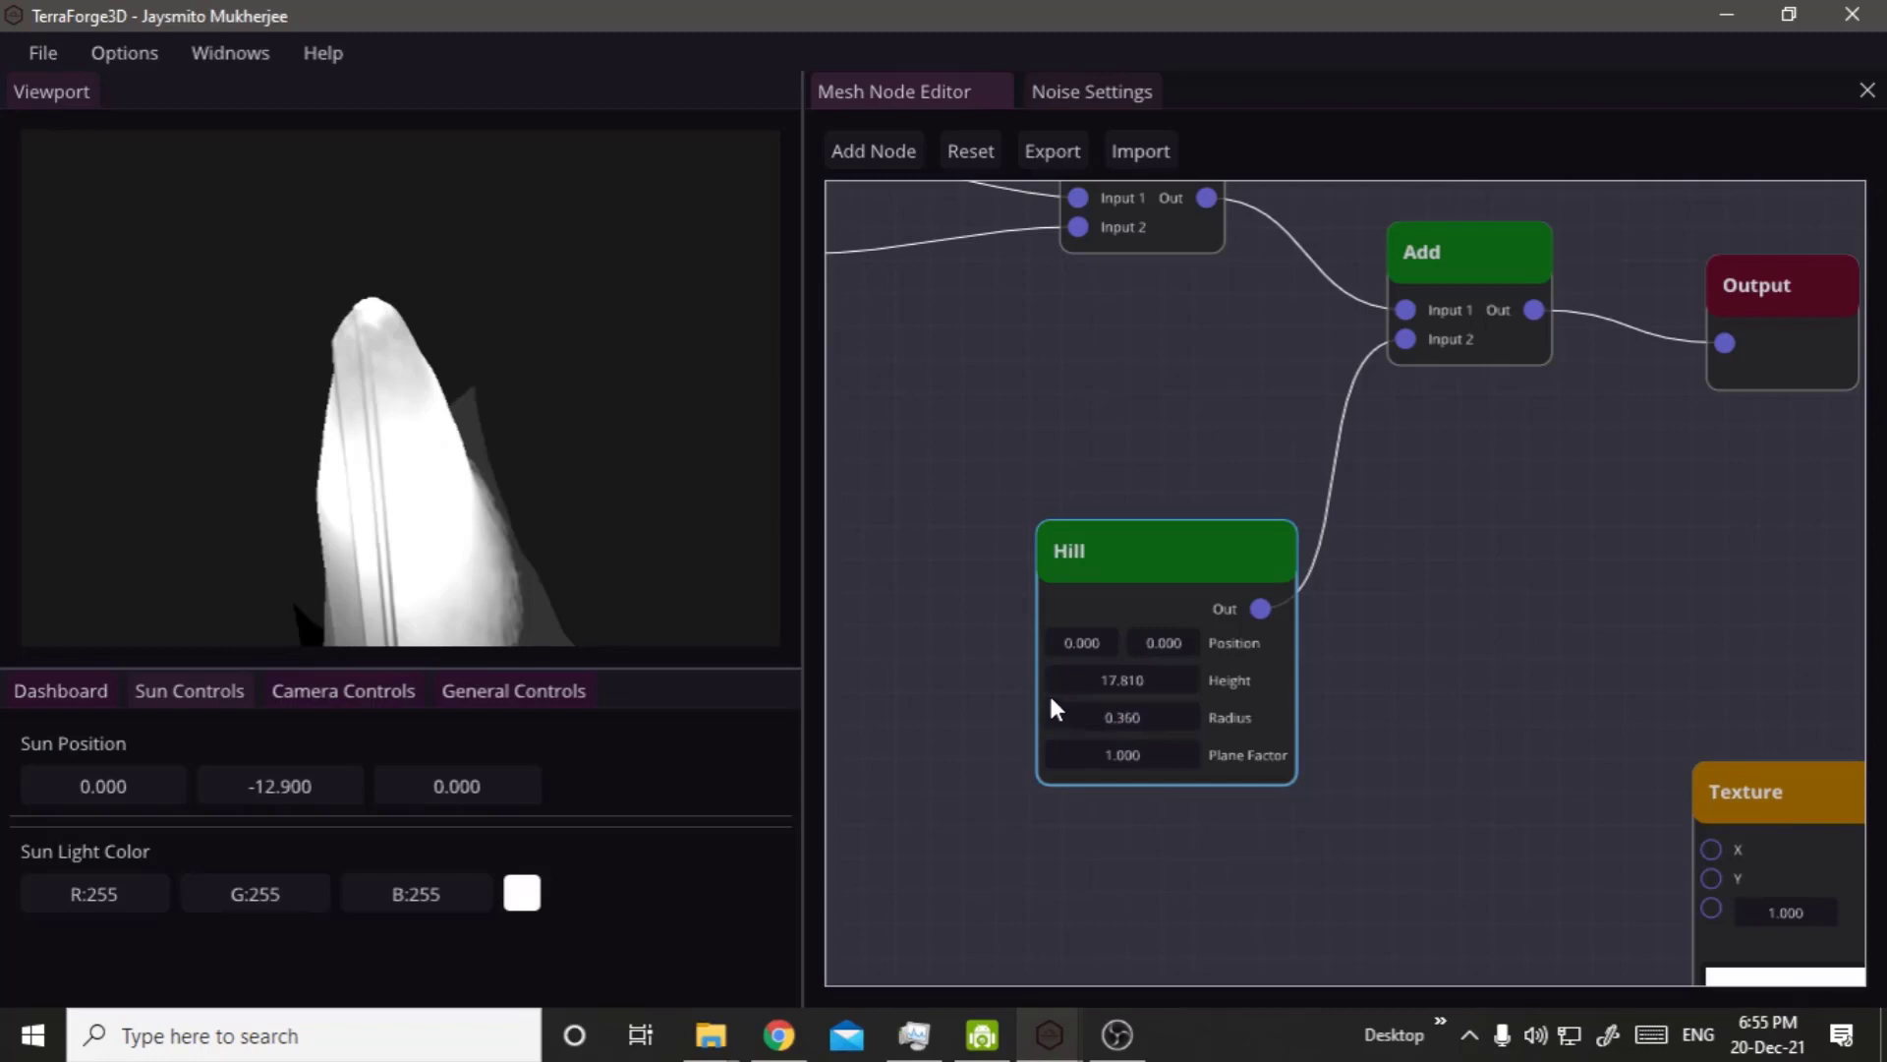
# Inspect the narrowed hill and raise the Hill node's Plane Factor to 6.750.
pyautogui.rightClick(409, 559)
pyautogui.click(330, 476)
pyautogui.moveTo(333, 527); pyautogui.dragTo(588, 545)
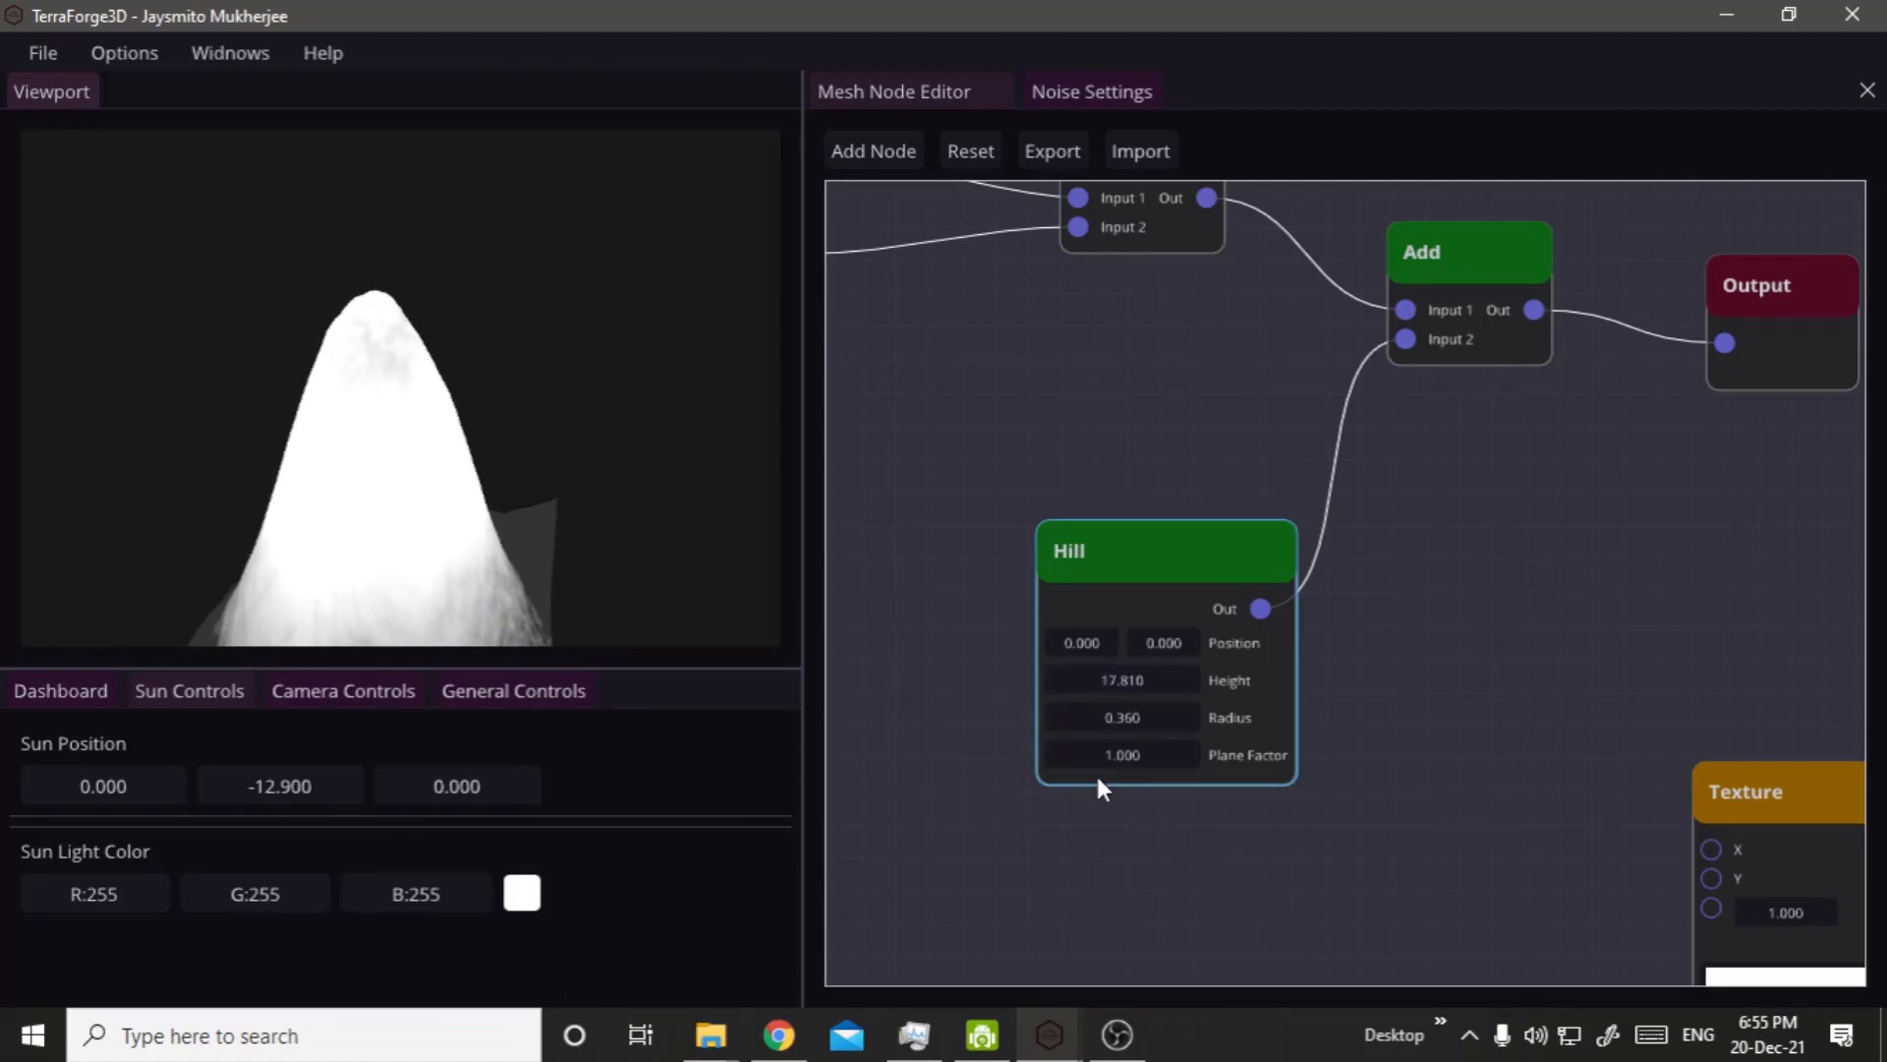
pyautogui.moveTo(1093, 745); pyautogui.dragTo(1886, 744)
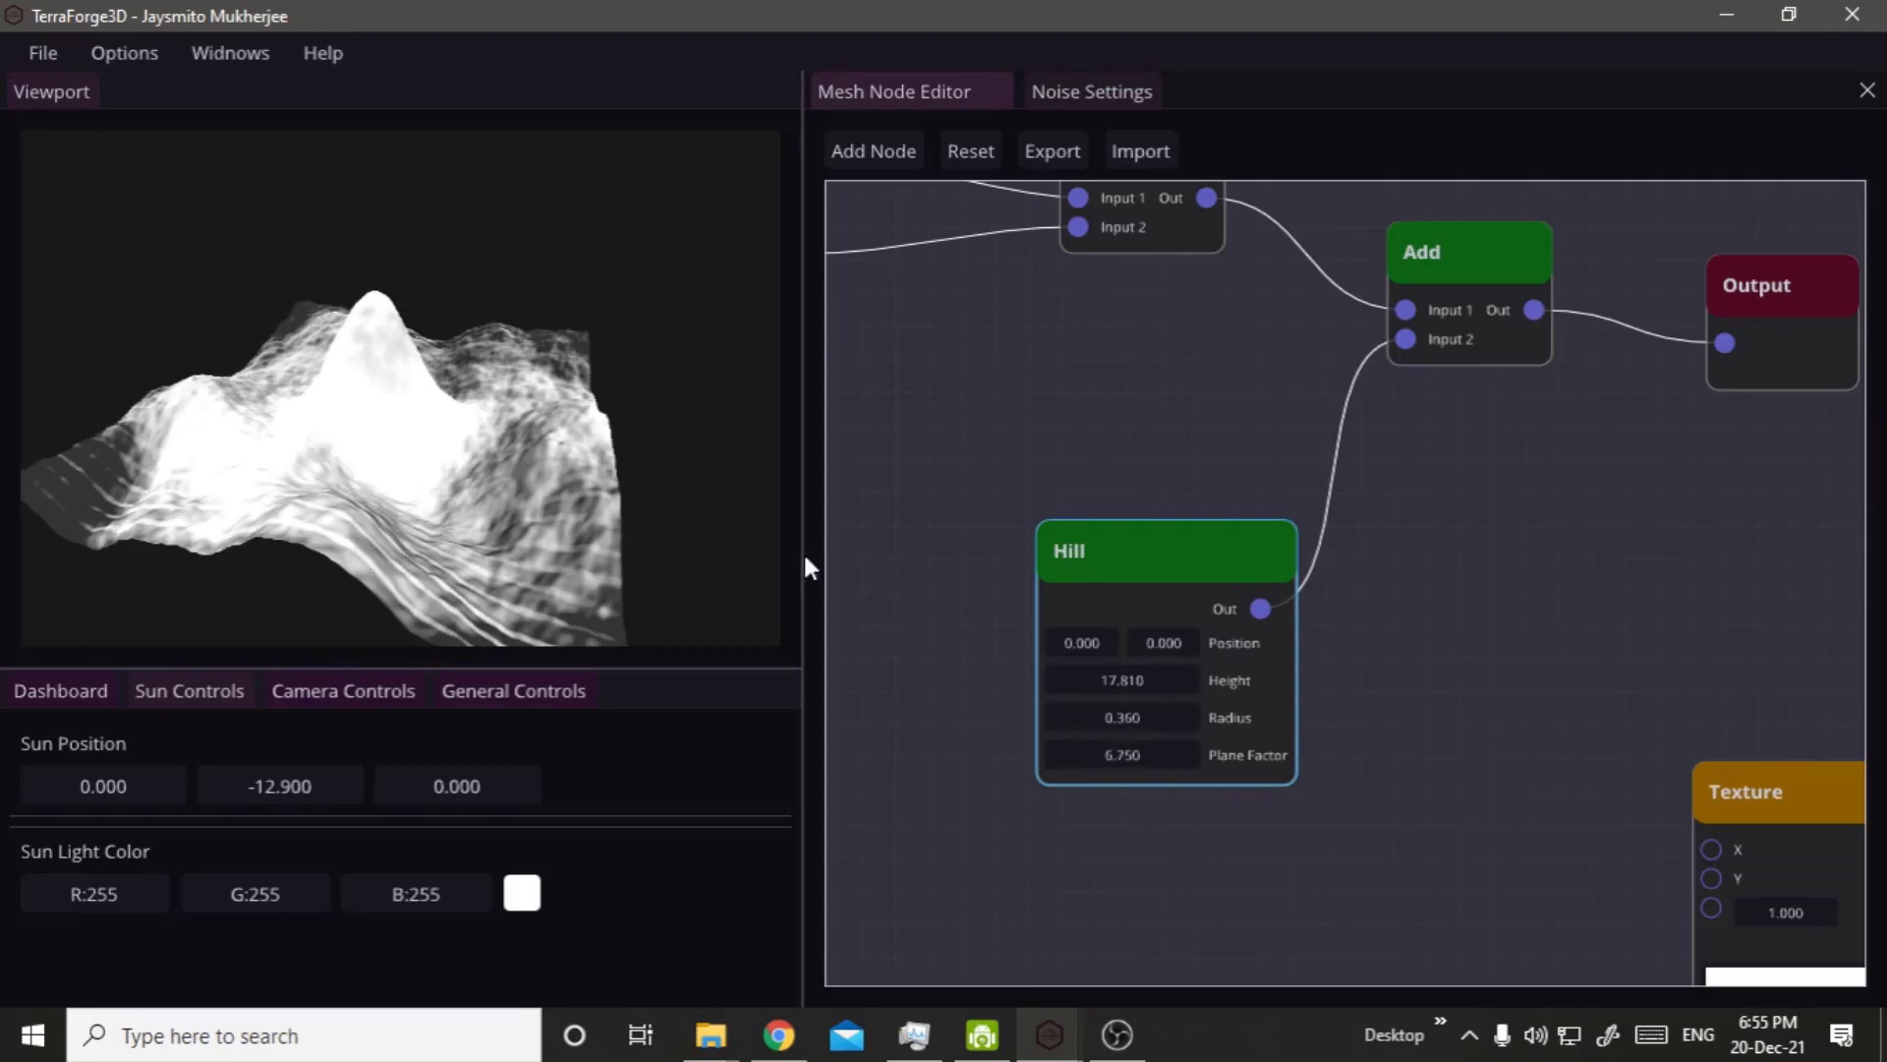
# Set the Hill node's Plane Factor to 11.870, Height to 17.280, Radius to 1.730 and second Position value to 0.510.
pyautogui.moveTo(625, 411); pyautogui.dragTo(637, 556)
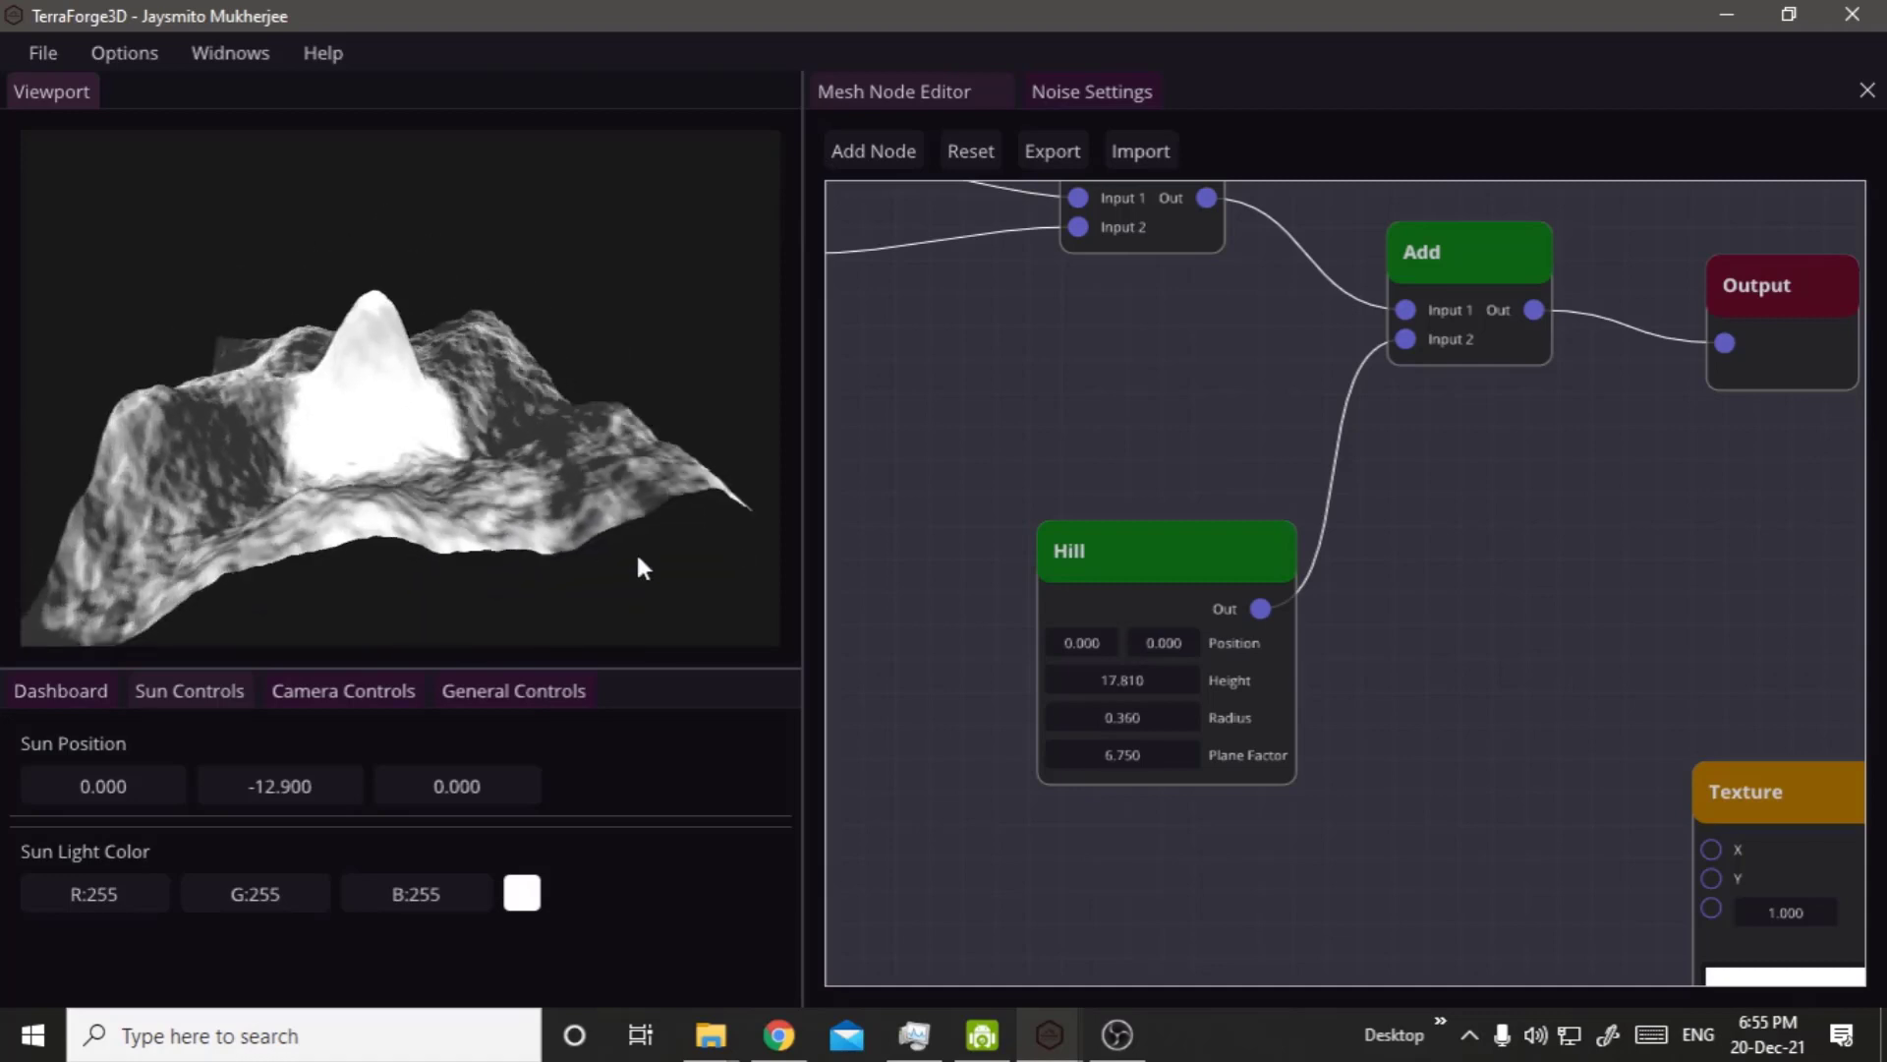
pyautogui.moveTo(1212, 762); pyautogui.dragTo(1802, 812)
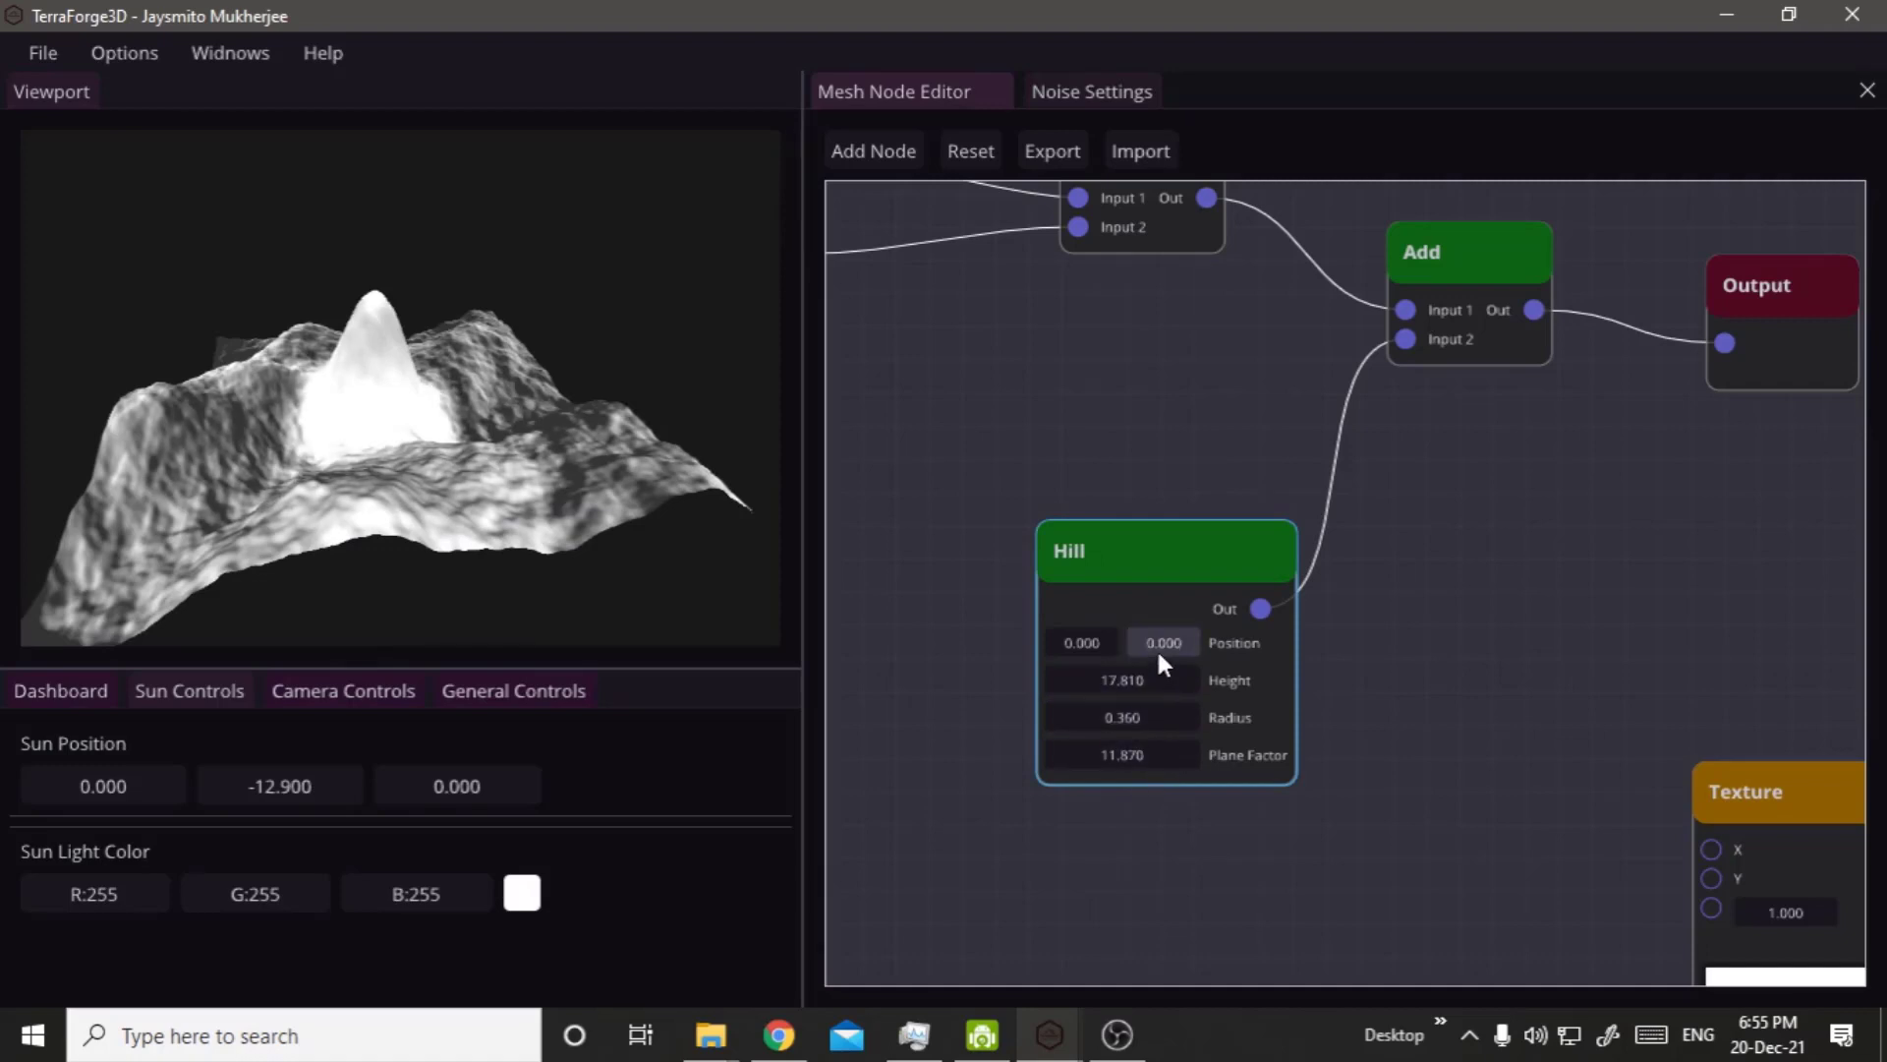
pyautogui.moveTo(1211, 640); pyautogui.dragTo(1298, 762)
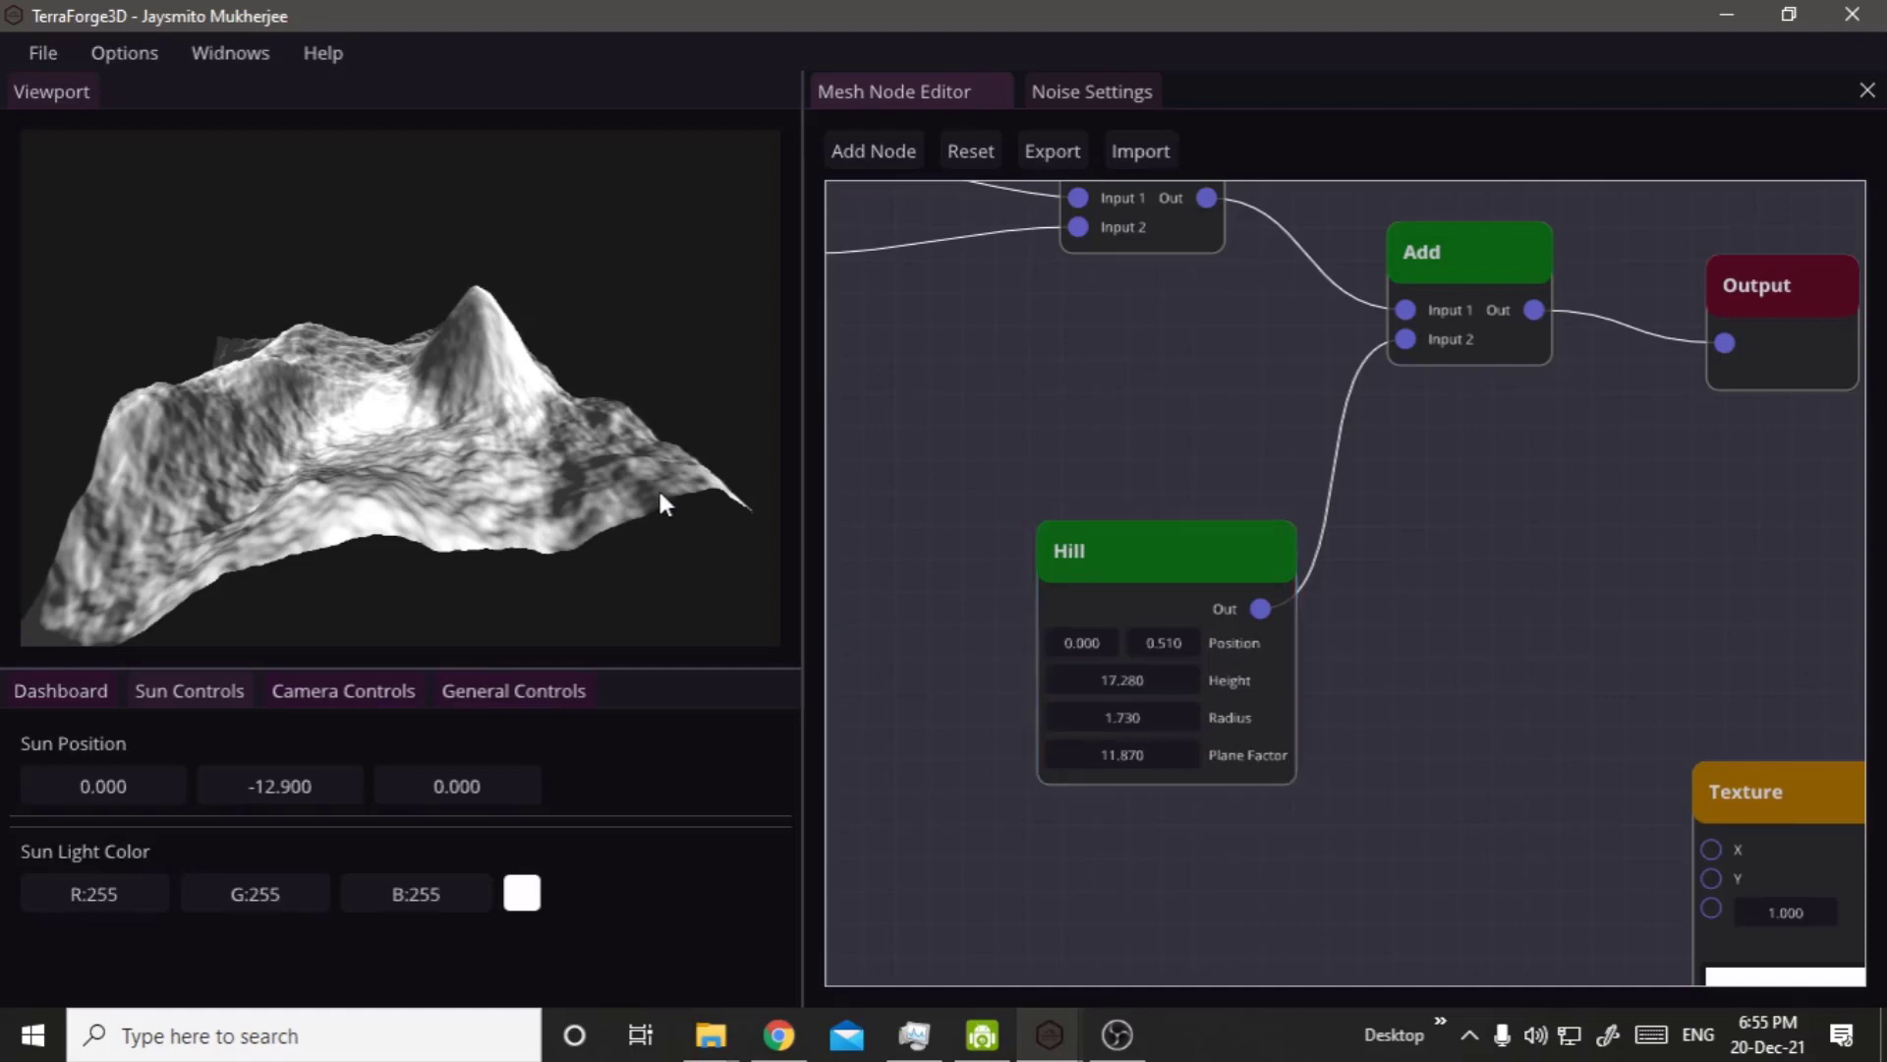
# Shift the hill by setting its second Position value to -0.590 and inspect the terrain from another angle.
pyautogui.moveTo(659, 498); pyautogui.dragTo(528, 478)
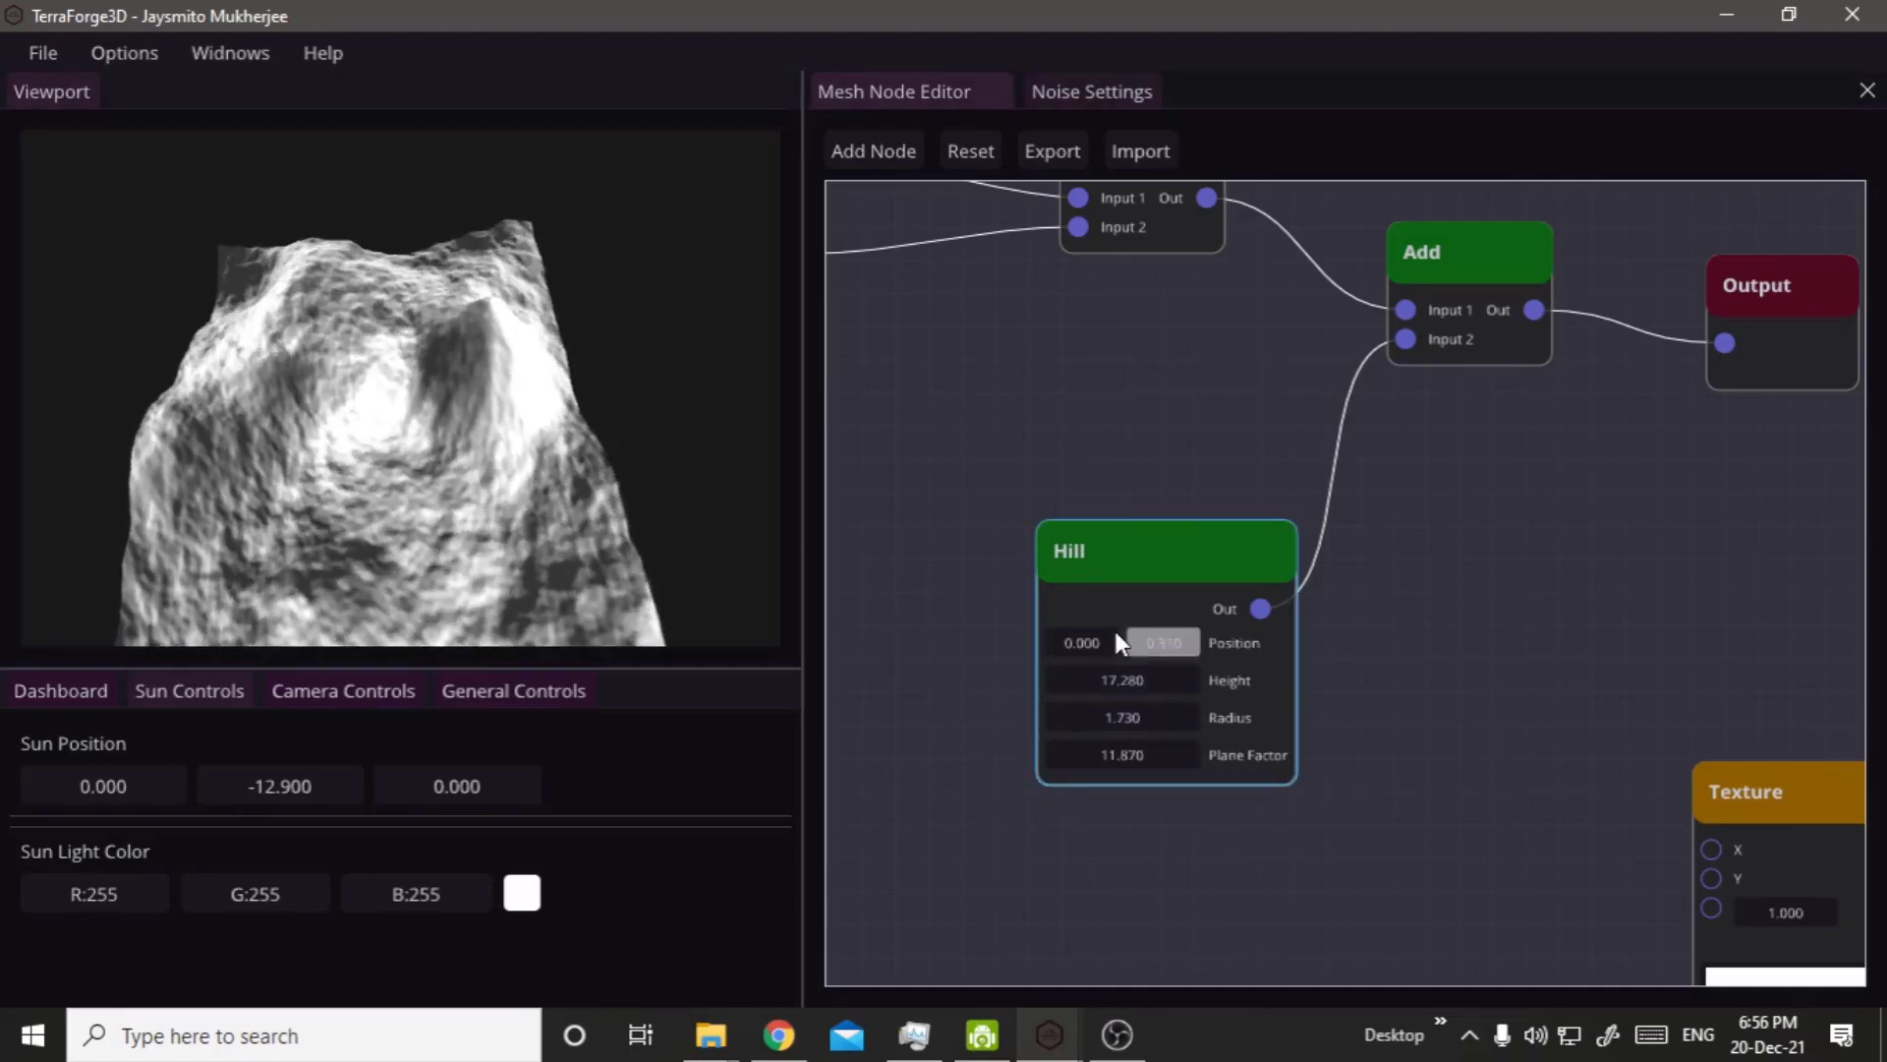
pyautogui.moveTo(1117, 634); pyautogui.dragTo(995, 629)
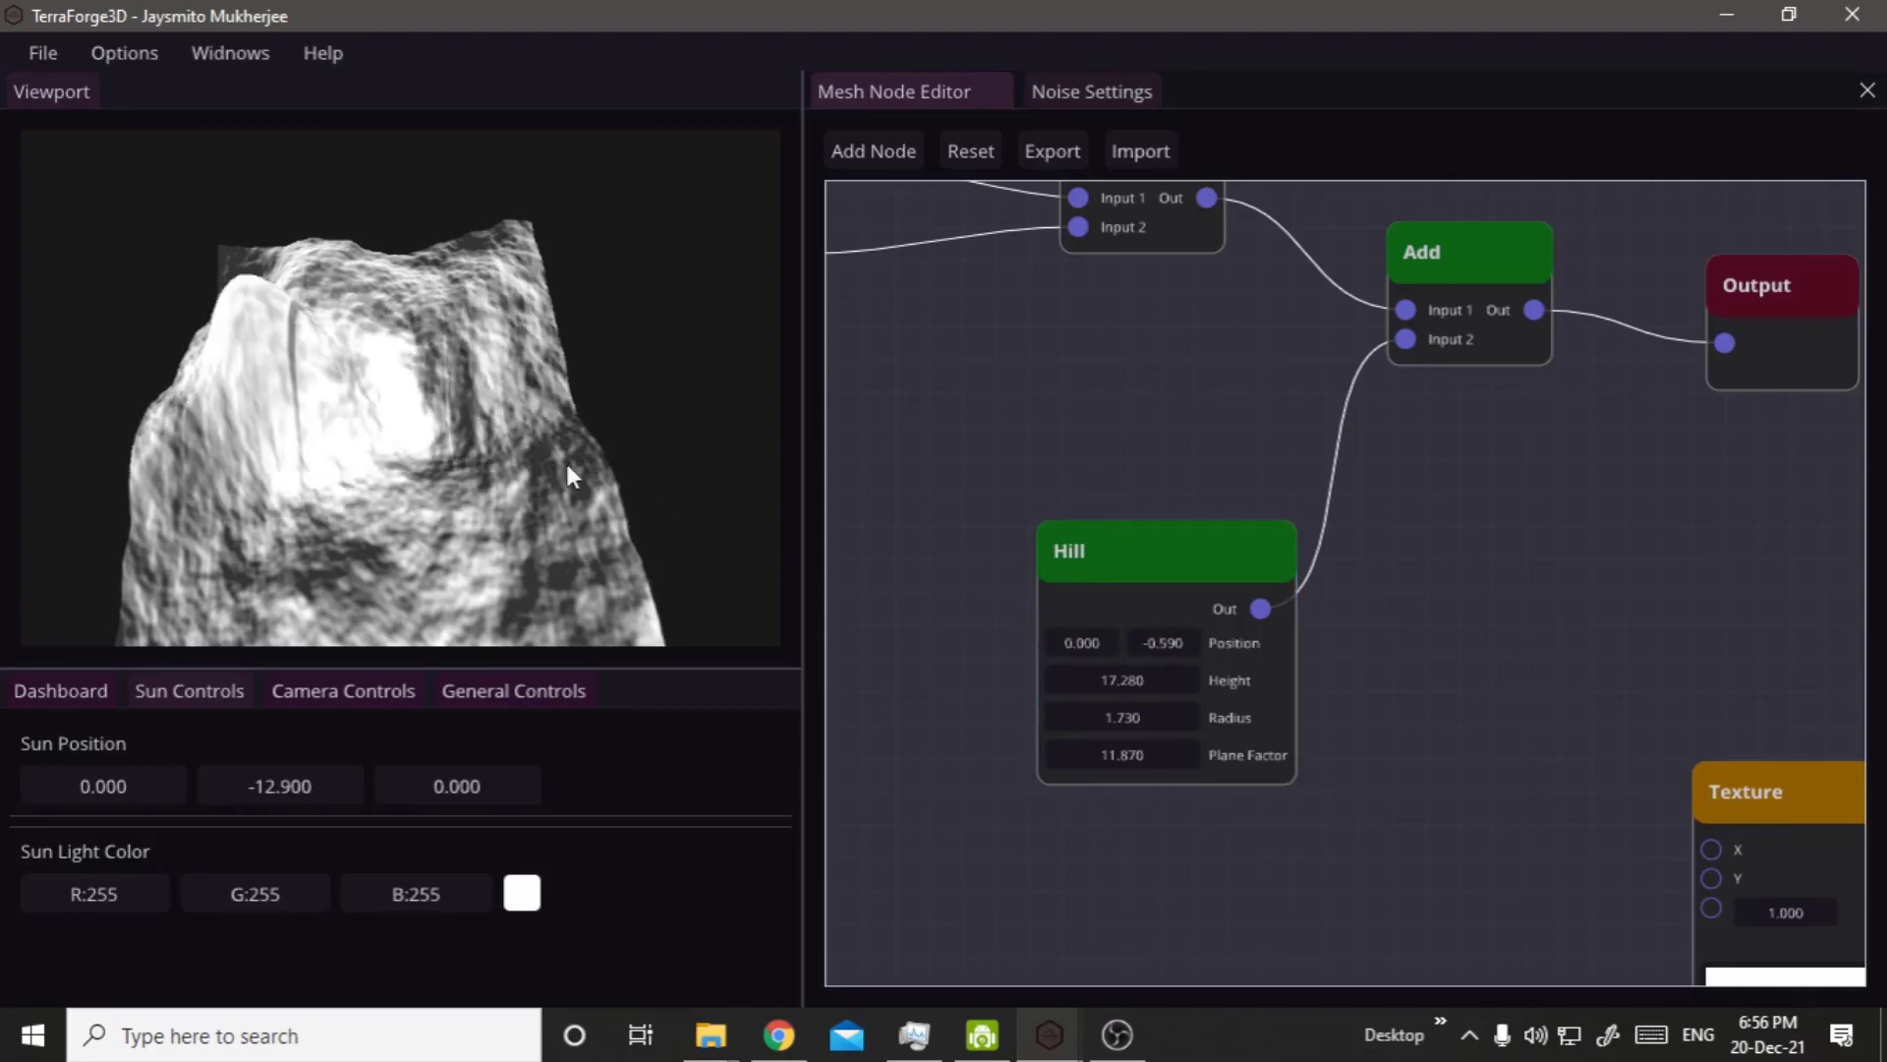
pyautogui.moveTo(429, 543); pyautogui.dragTo(92, 427)
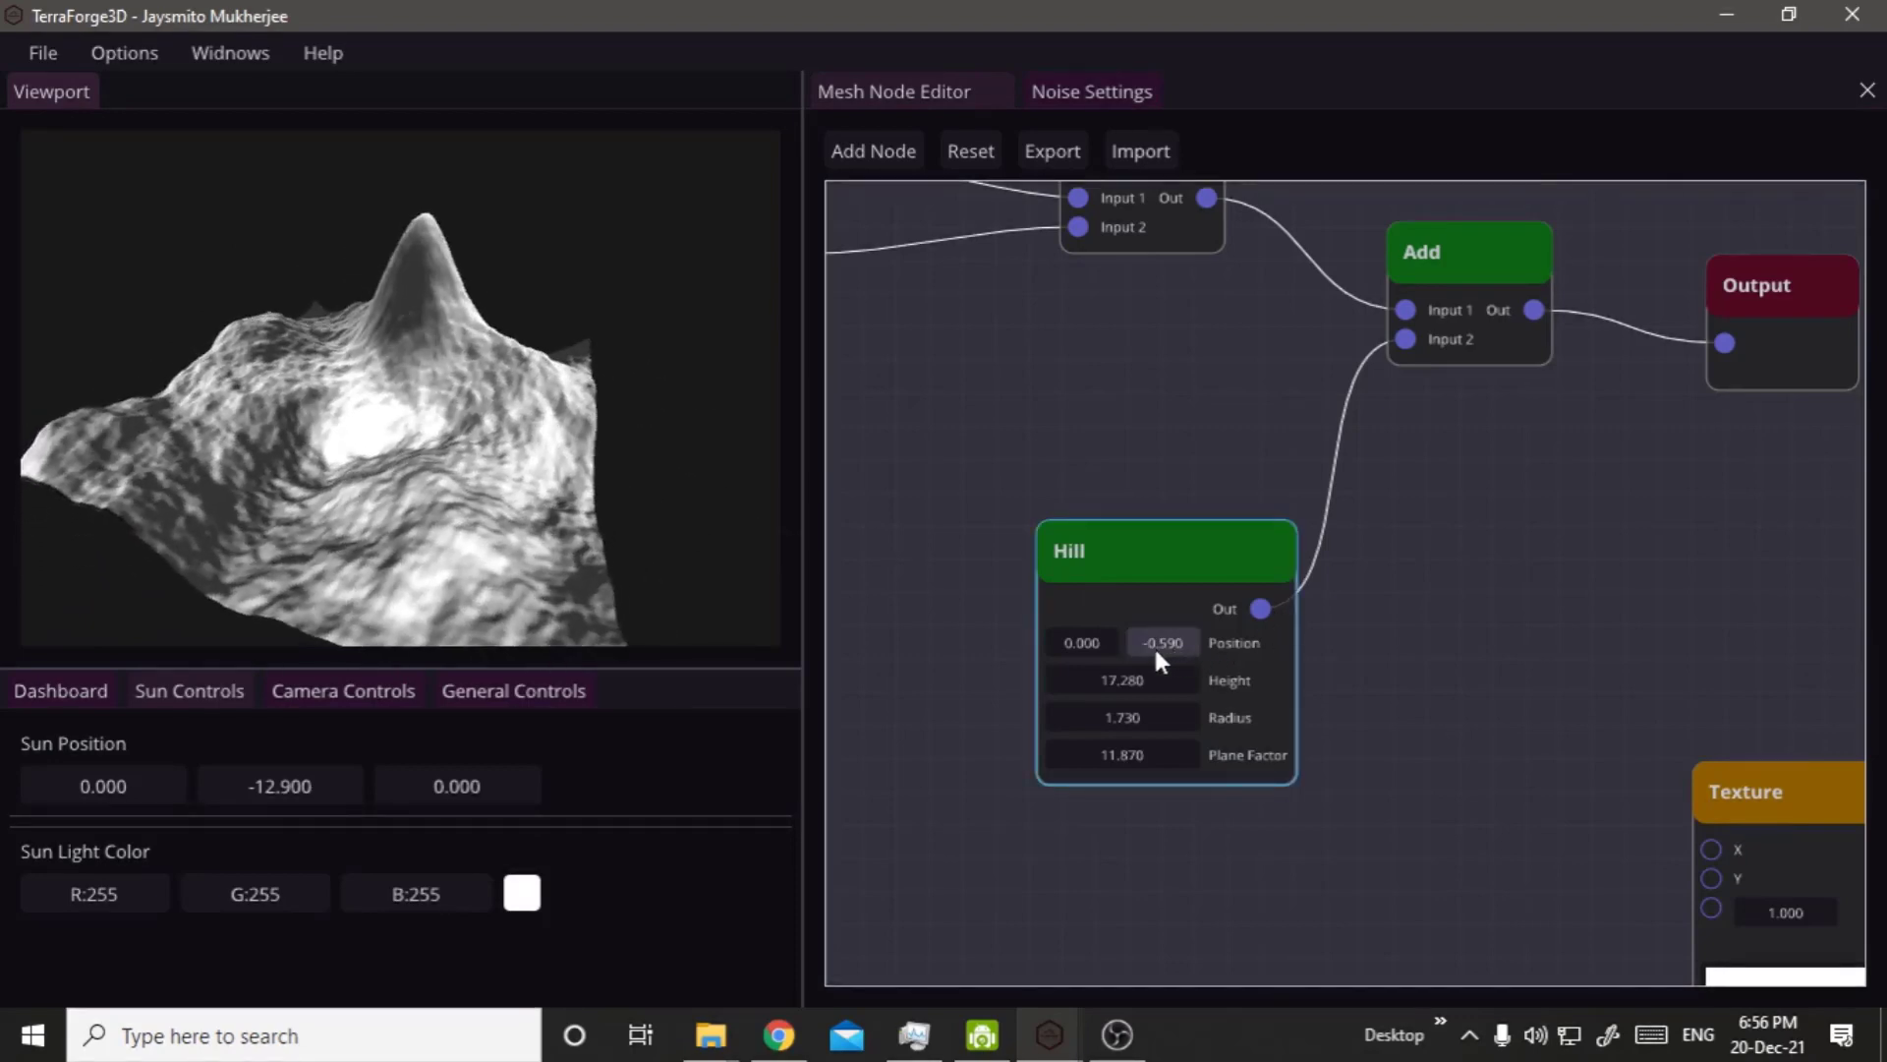
# Set the Hill node's Position to 0.550 and 0.570, and inspect the relocated hill from several angles.
pyautogui.moveTo(1073, 643); pyautogui.dragTo(1155, 656)
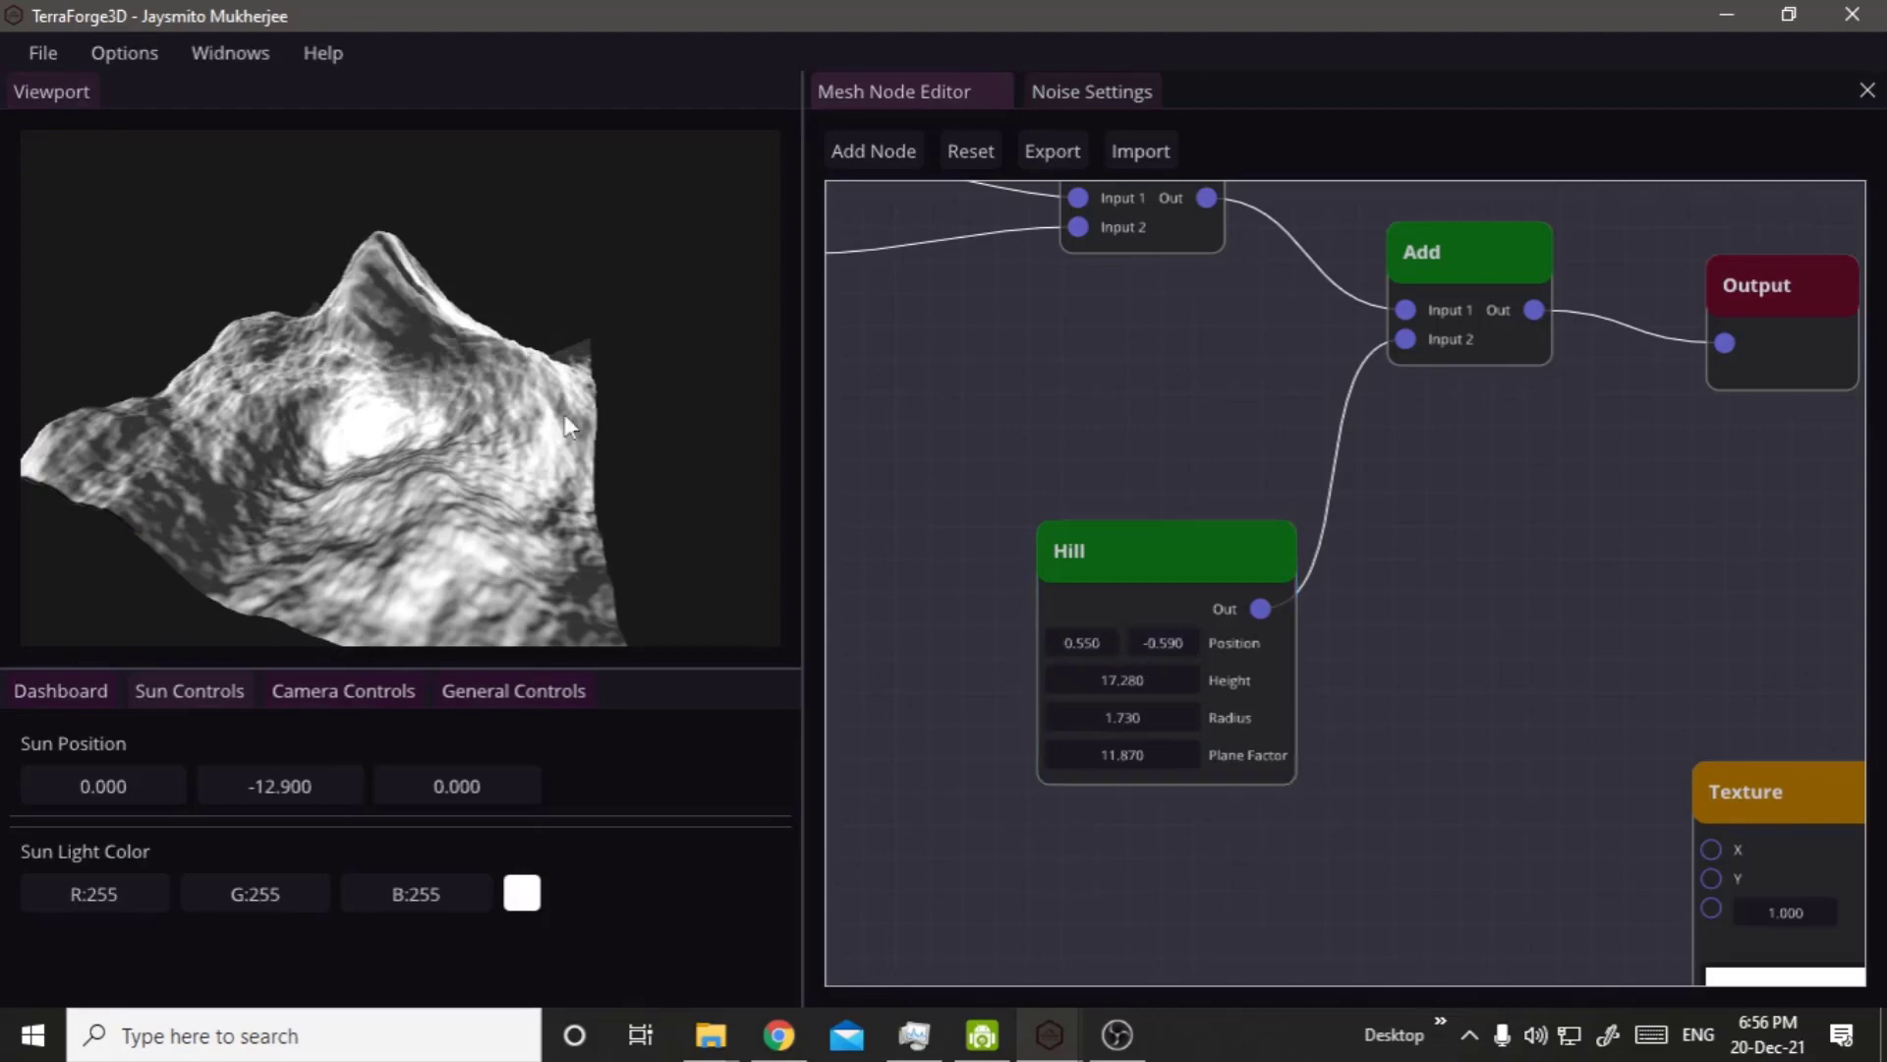
pyautogui.rightClick(515, 381)
pyautogui.moveTo(383, 423); pyautogui.dragTo(468, 339, button='right')
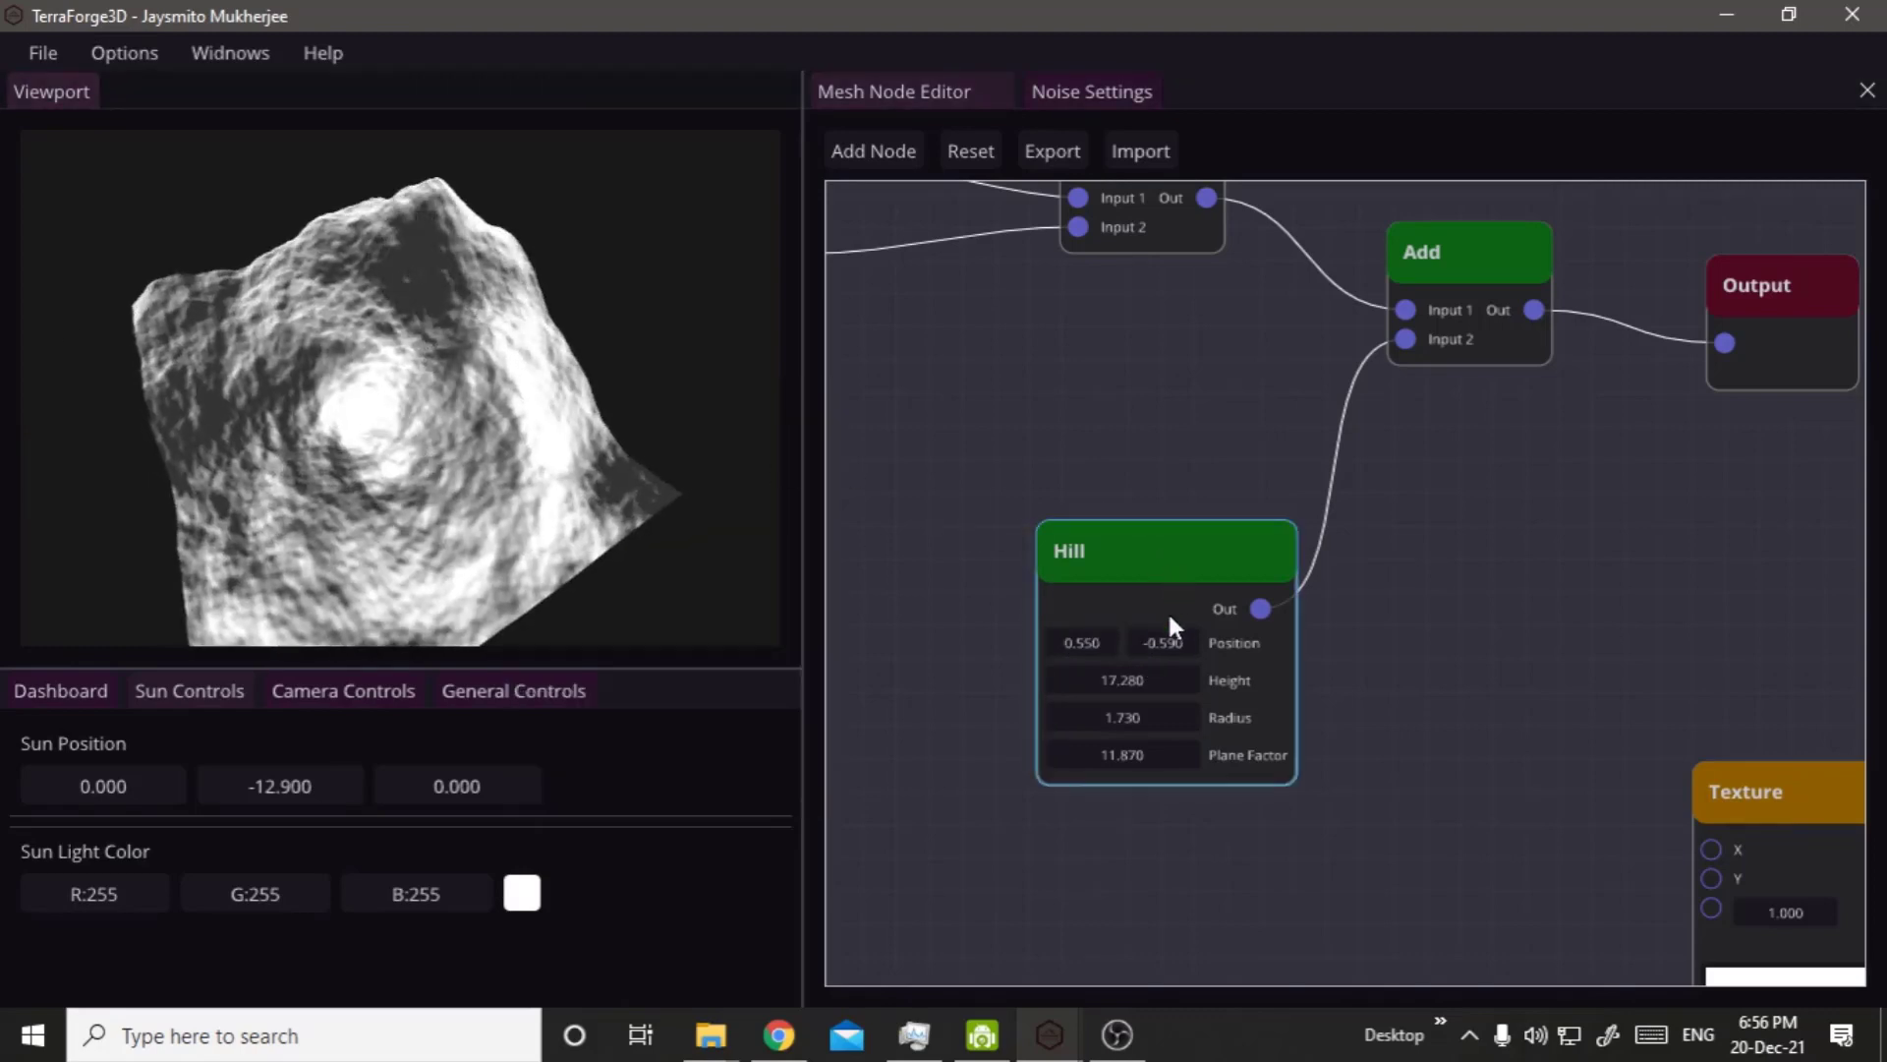
pyautogui.moveTo(1165, 640); pyautogui.dragTo(1323, 647)
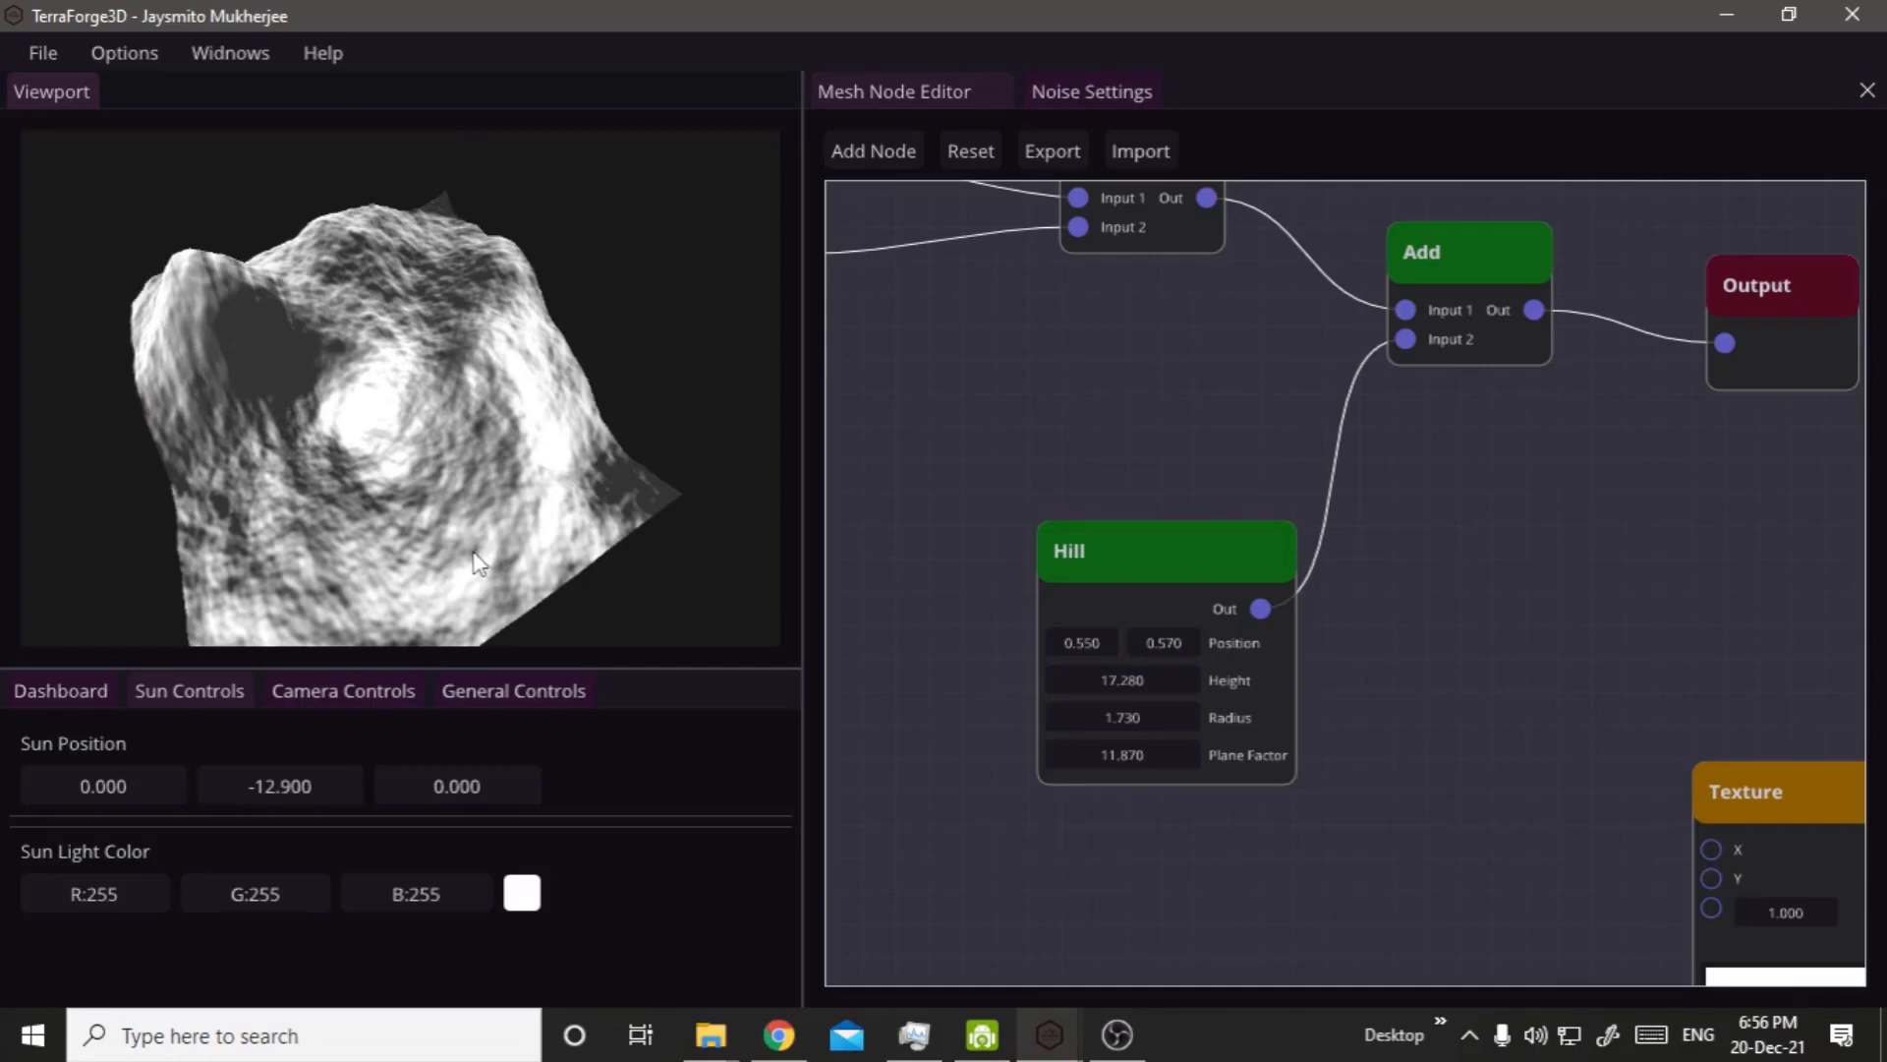
pyautogui.moveTo(476, 547); pyautogui.dragTo(336, 417, button='middle')
# Duplicate the Hill node and place the copy beside the original, below the Add node.
pyautogui.click(1212, 559)
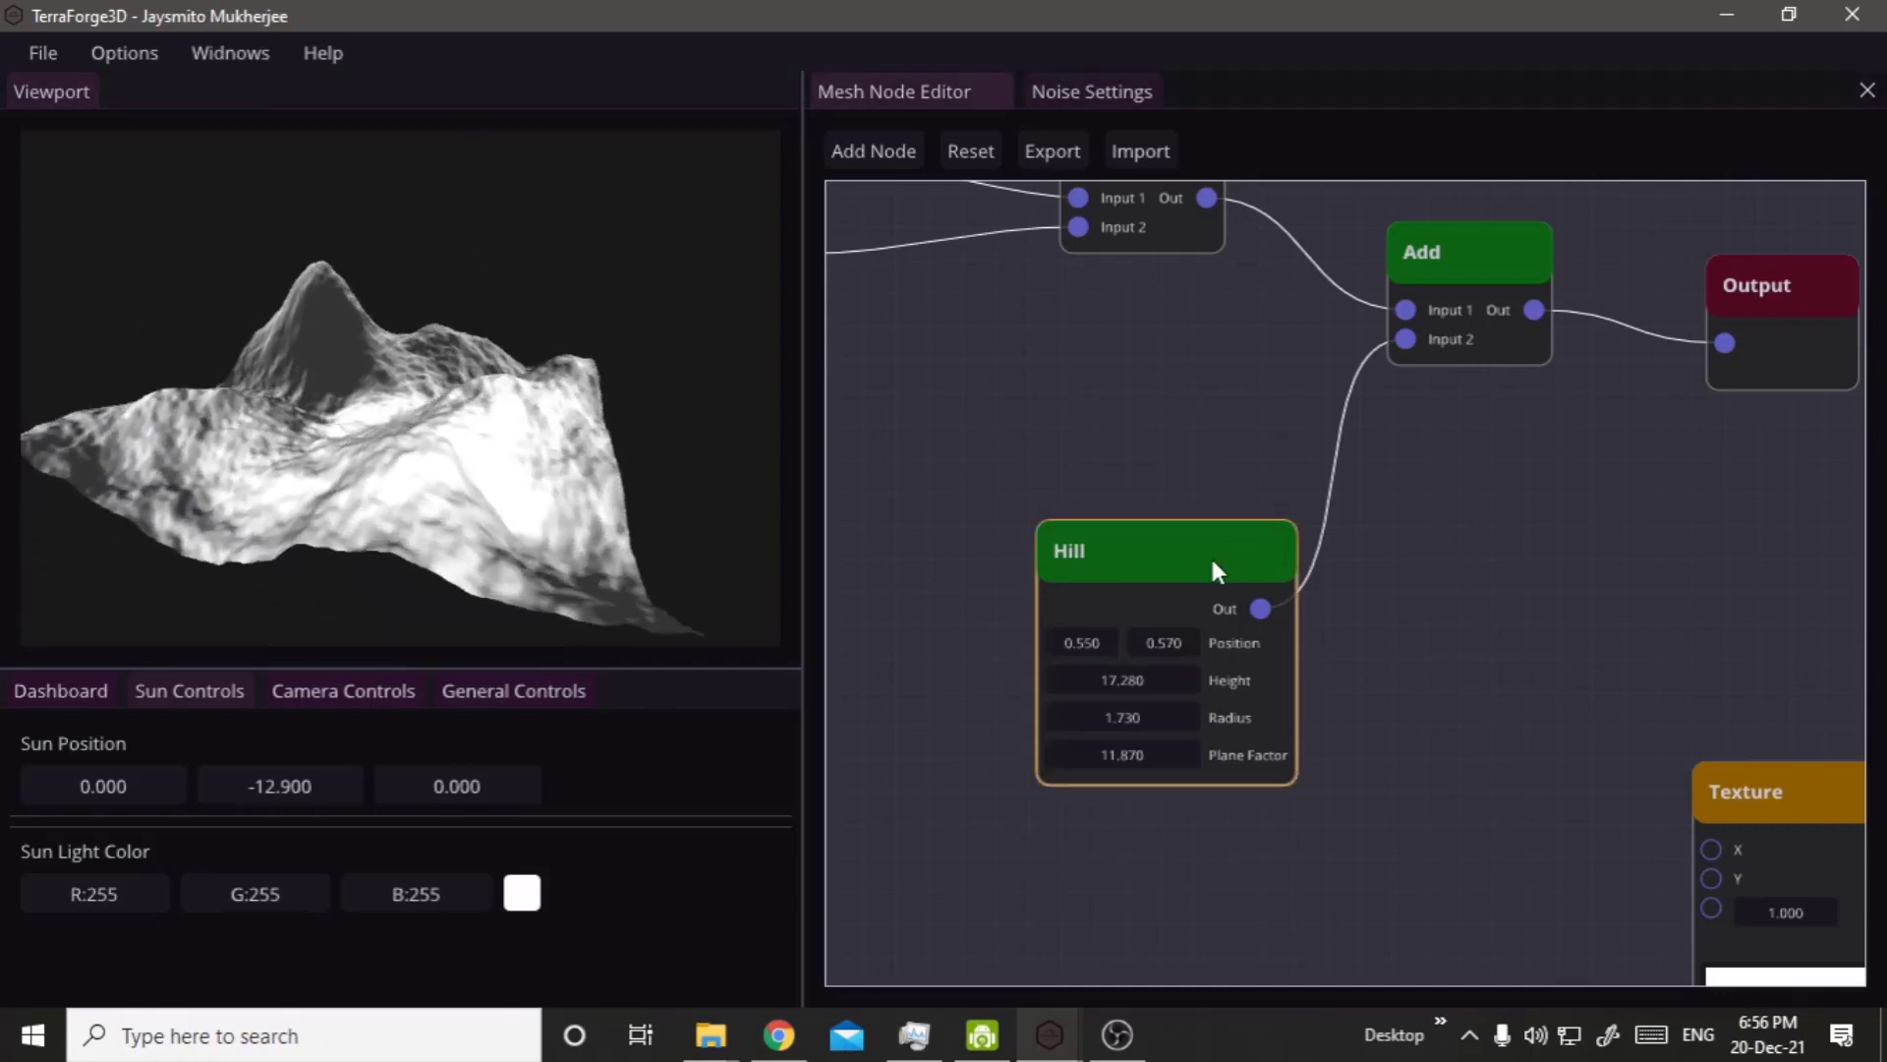
pyautogui.hotkey('ctrl', 'd')
pyautogui.moveTo(1236, 565); pyautogui.dragTo(1659, 556)
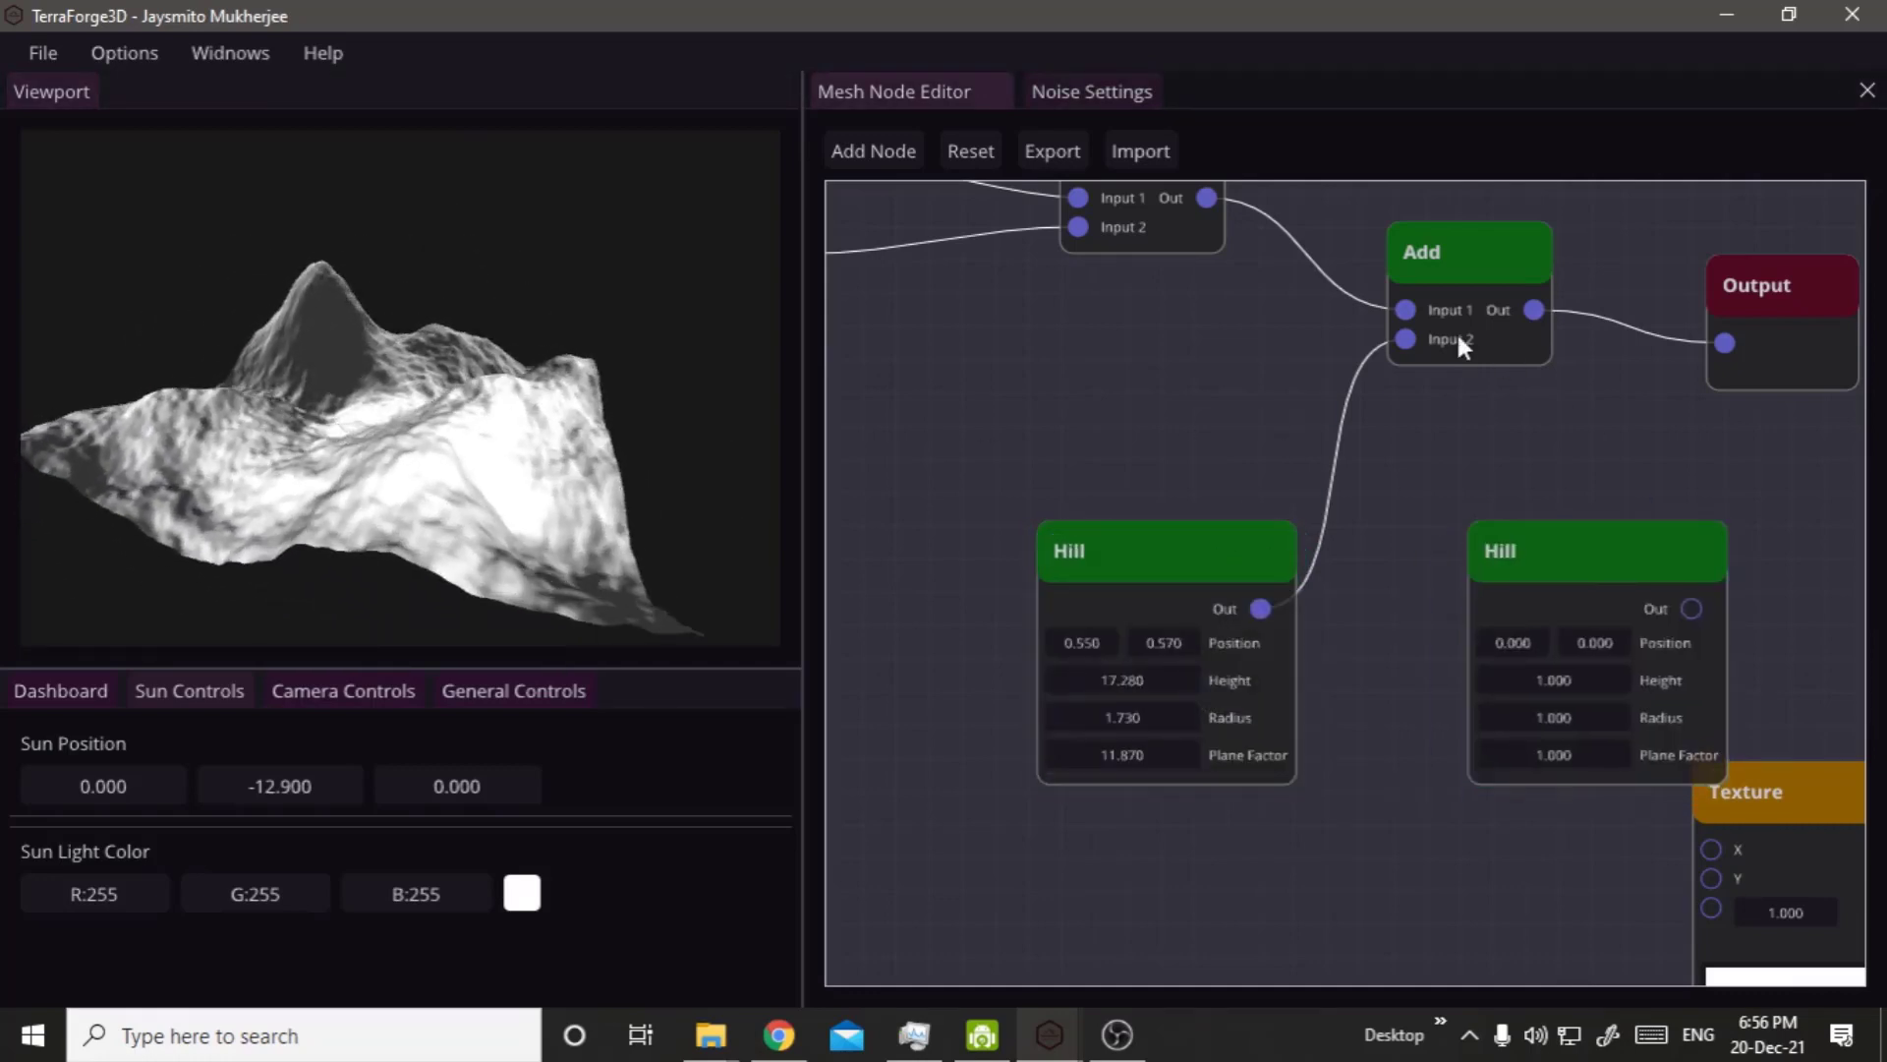
# Duplicate the Add node feeding the Output and place the copy between that Add node and the Output node.
pyautogui.click(1453, 266)
pyautogui.hotkey('ctrl', 'd')
pyautogui.moveTo(1558, 330); pyautogui.dragTo(1650, 516)
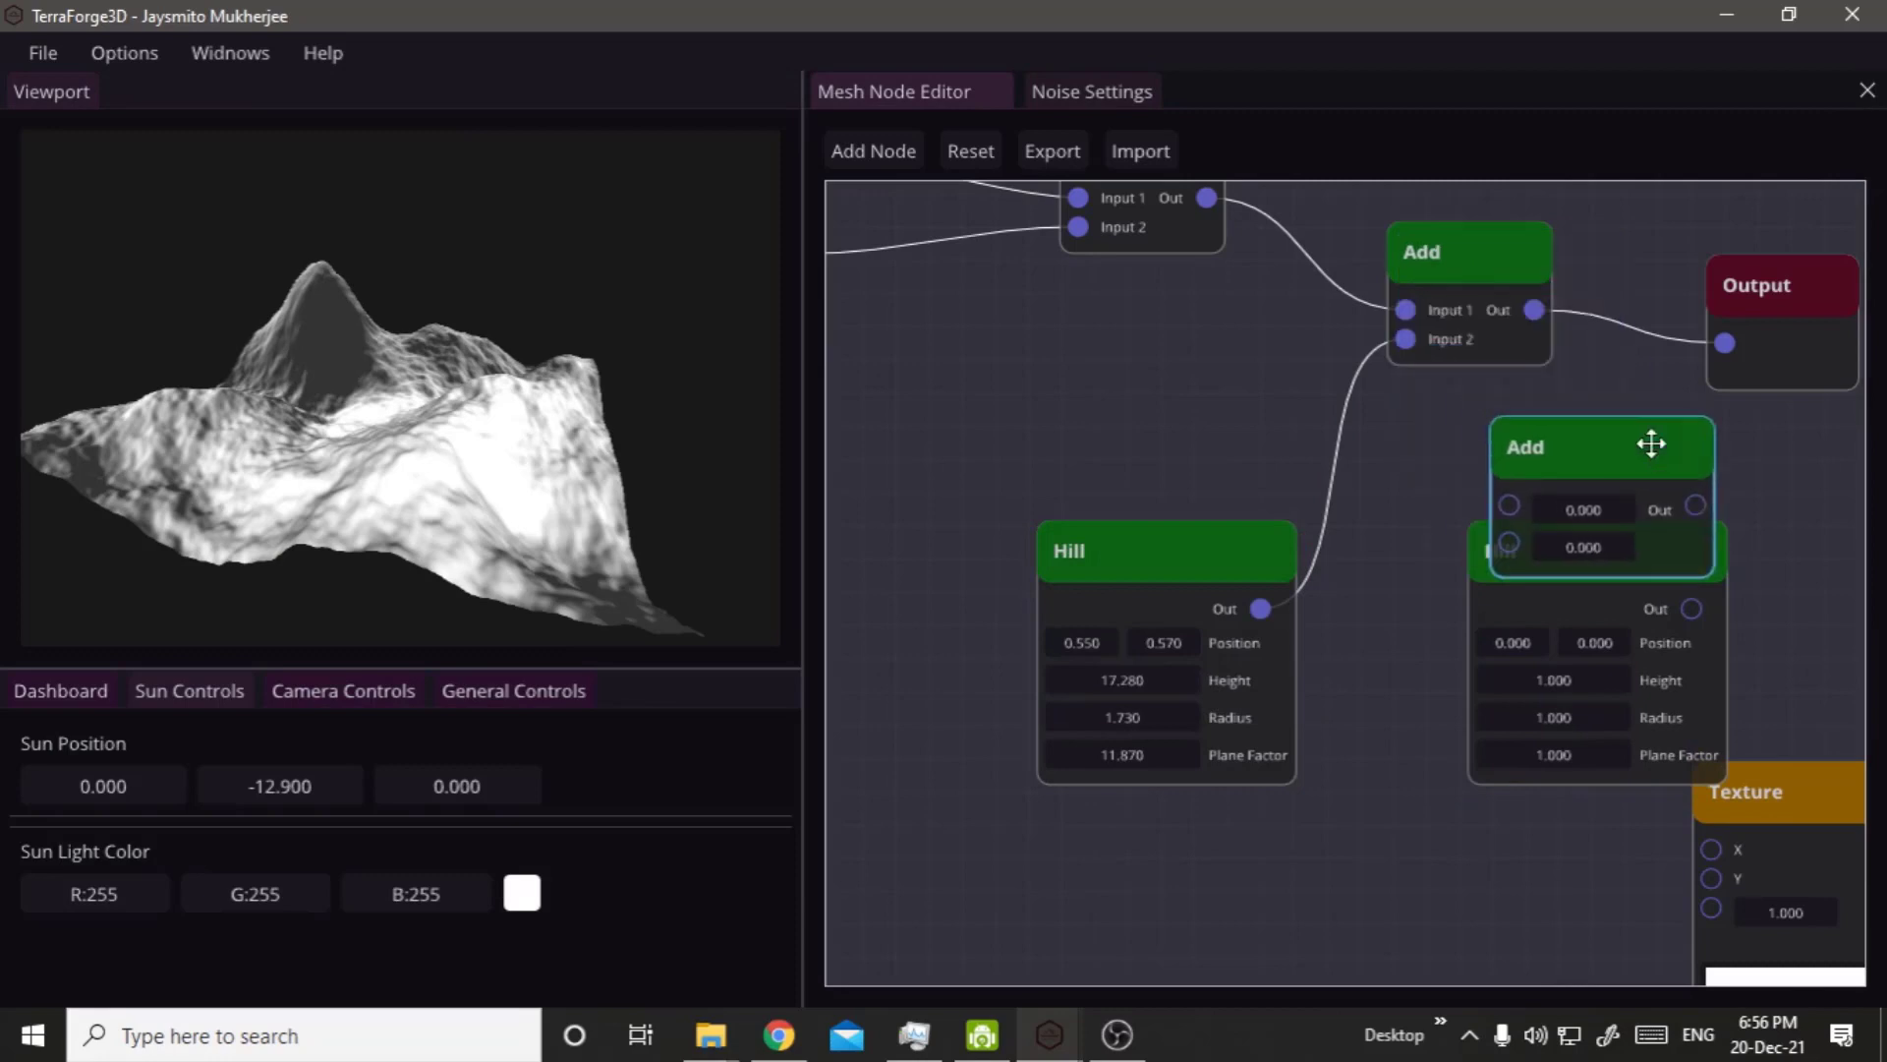
pyautogui.moveTo(1752, 511); pyautogui.dragTo(1422, 575, button='right')
pyautogui.moveTo(1427, 356); pyautogui.dragTo(1676, 323)
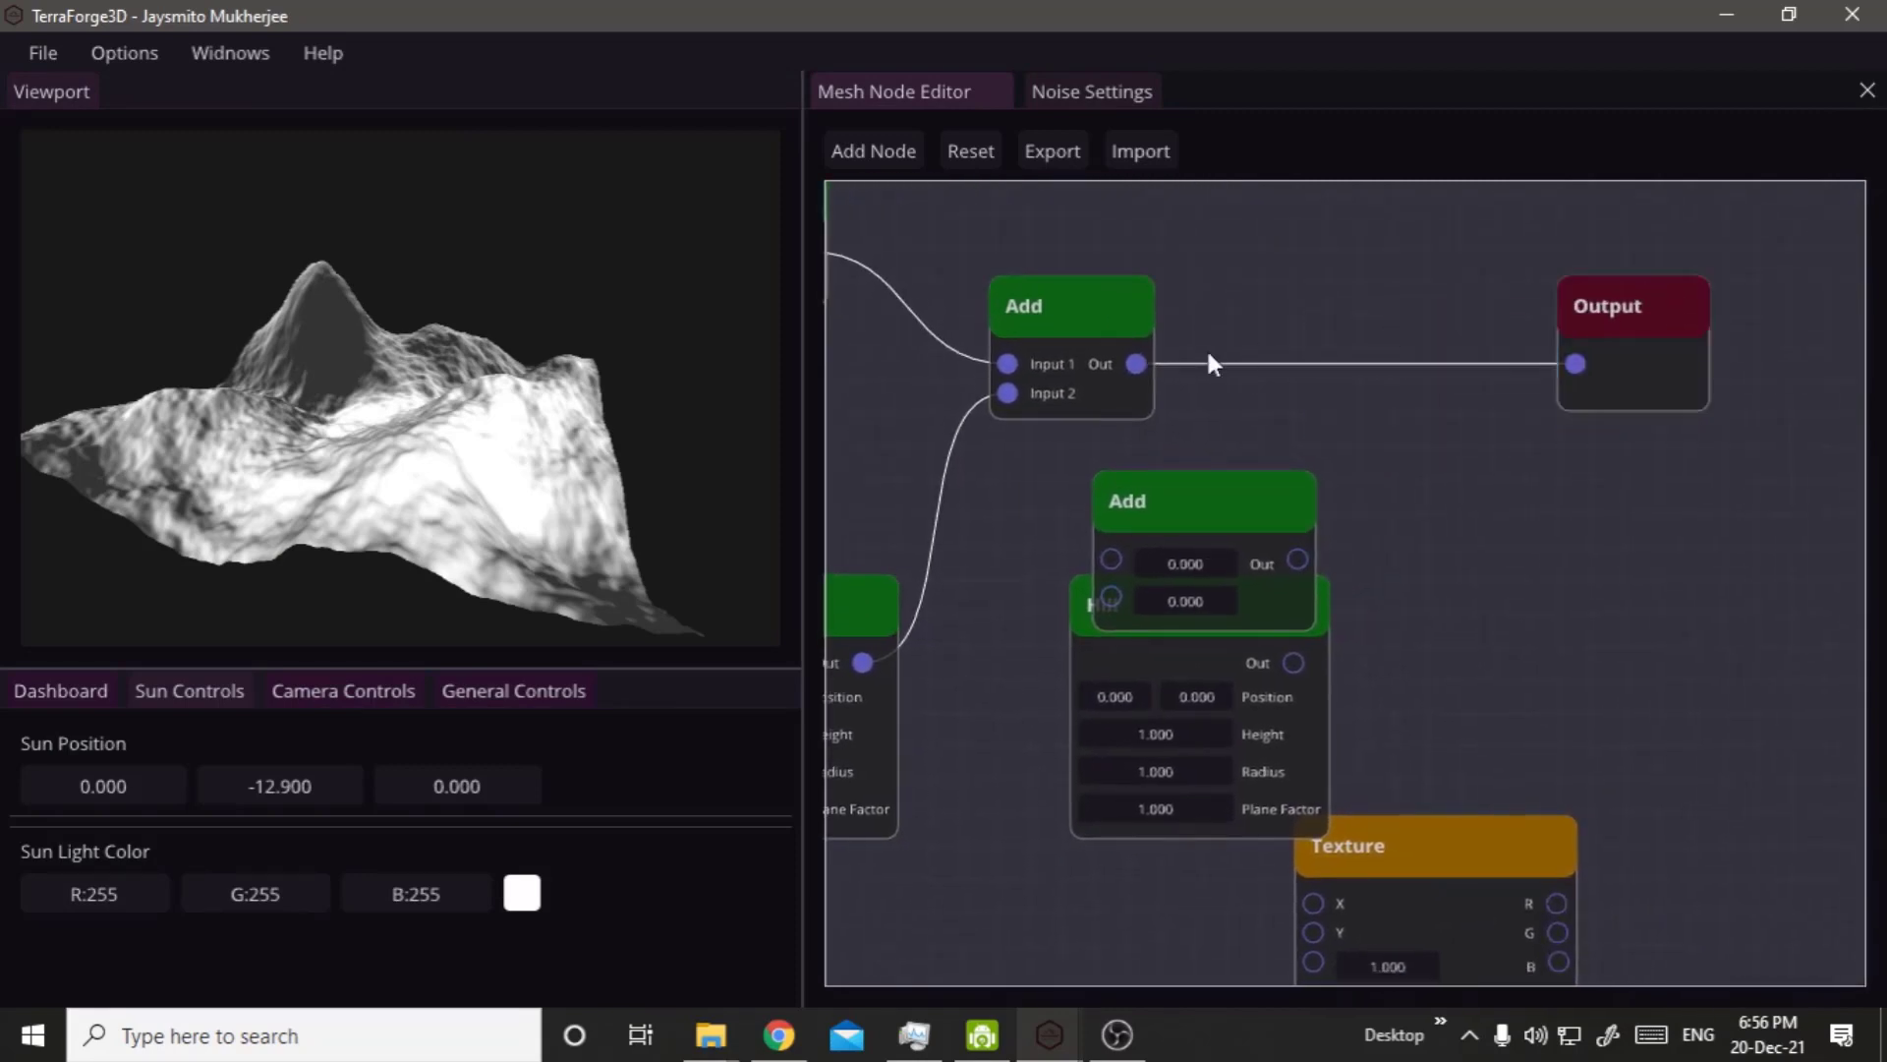
pyautogui.moveTo(1146, 364); pyautogui.dragTo(1309, 378)
pyautogui.moveTo(1239, 503); pyautogui.dragTo(1419, 321)
# Connect the previous Add node and the new Hill node to the new Add node's inputs, and its output to the Output node.
pyautogui.moveTo(1240, 234); pyautogui.dragTo(1291, 393)
pyautogui.moveTo(1419, 397); pyautogui.dragTo(1576, 380)
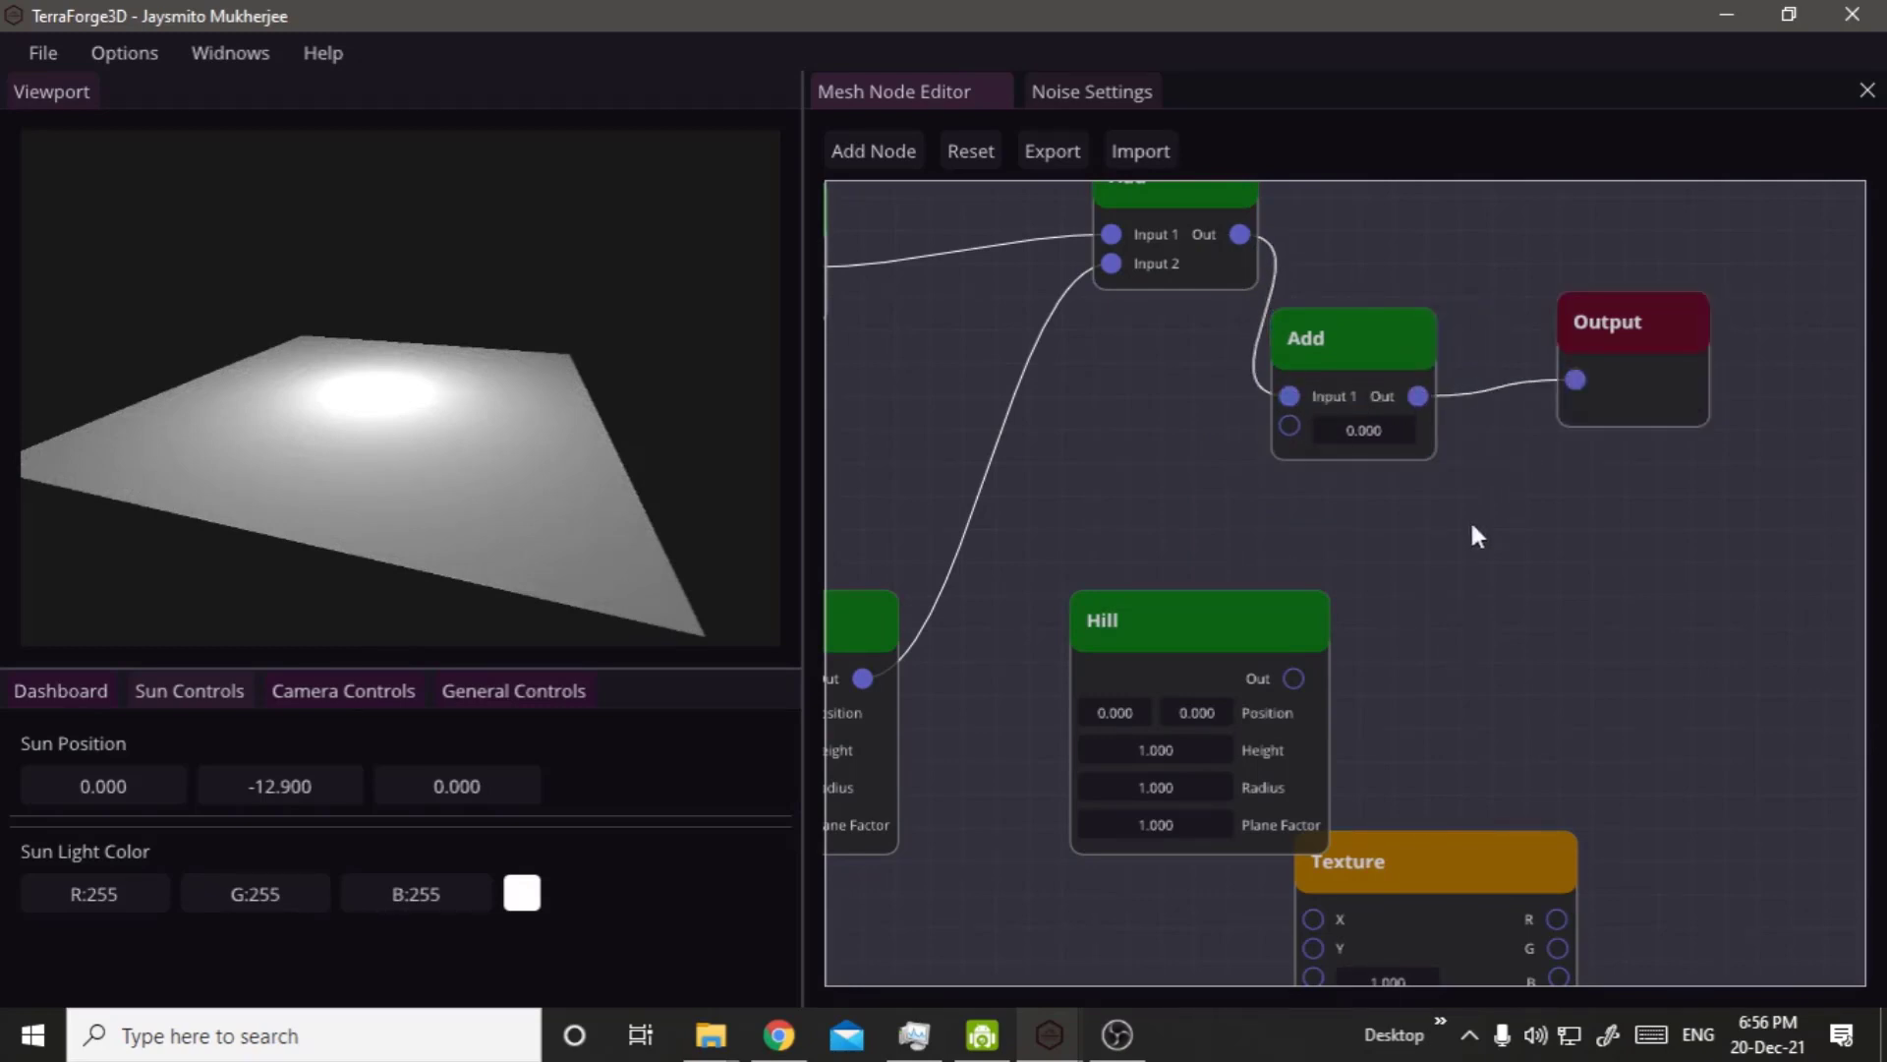
pyautogui.moveTo(1293, 679)
pyautogui.mouseDown()
pyautogui.moveTo(1229, 457)
pyautogui.moveTo(1280, 420)
pyautogui.mouseUp()
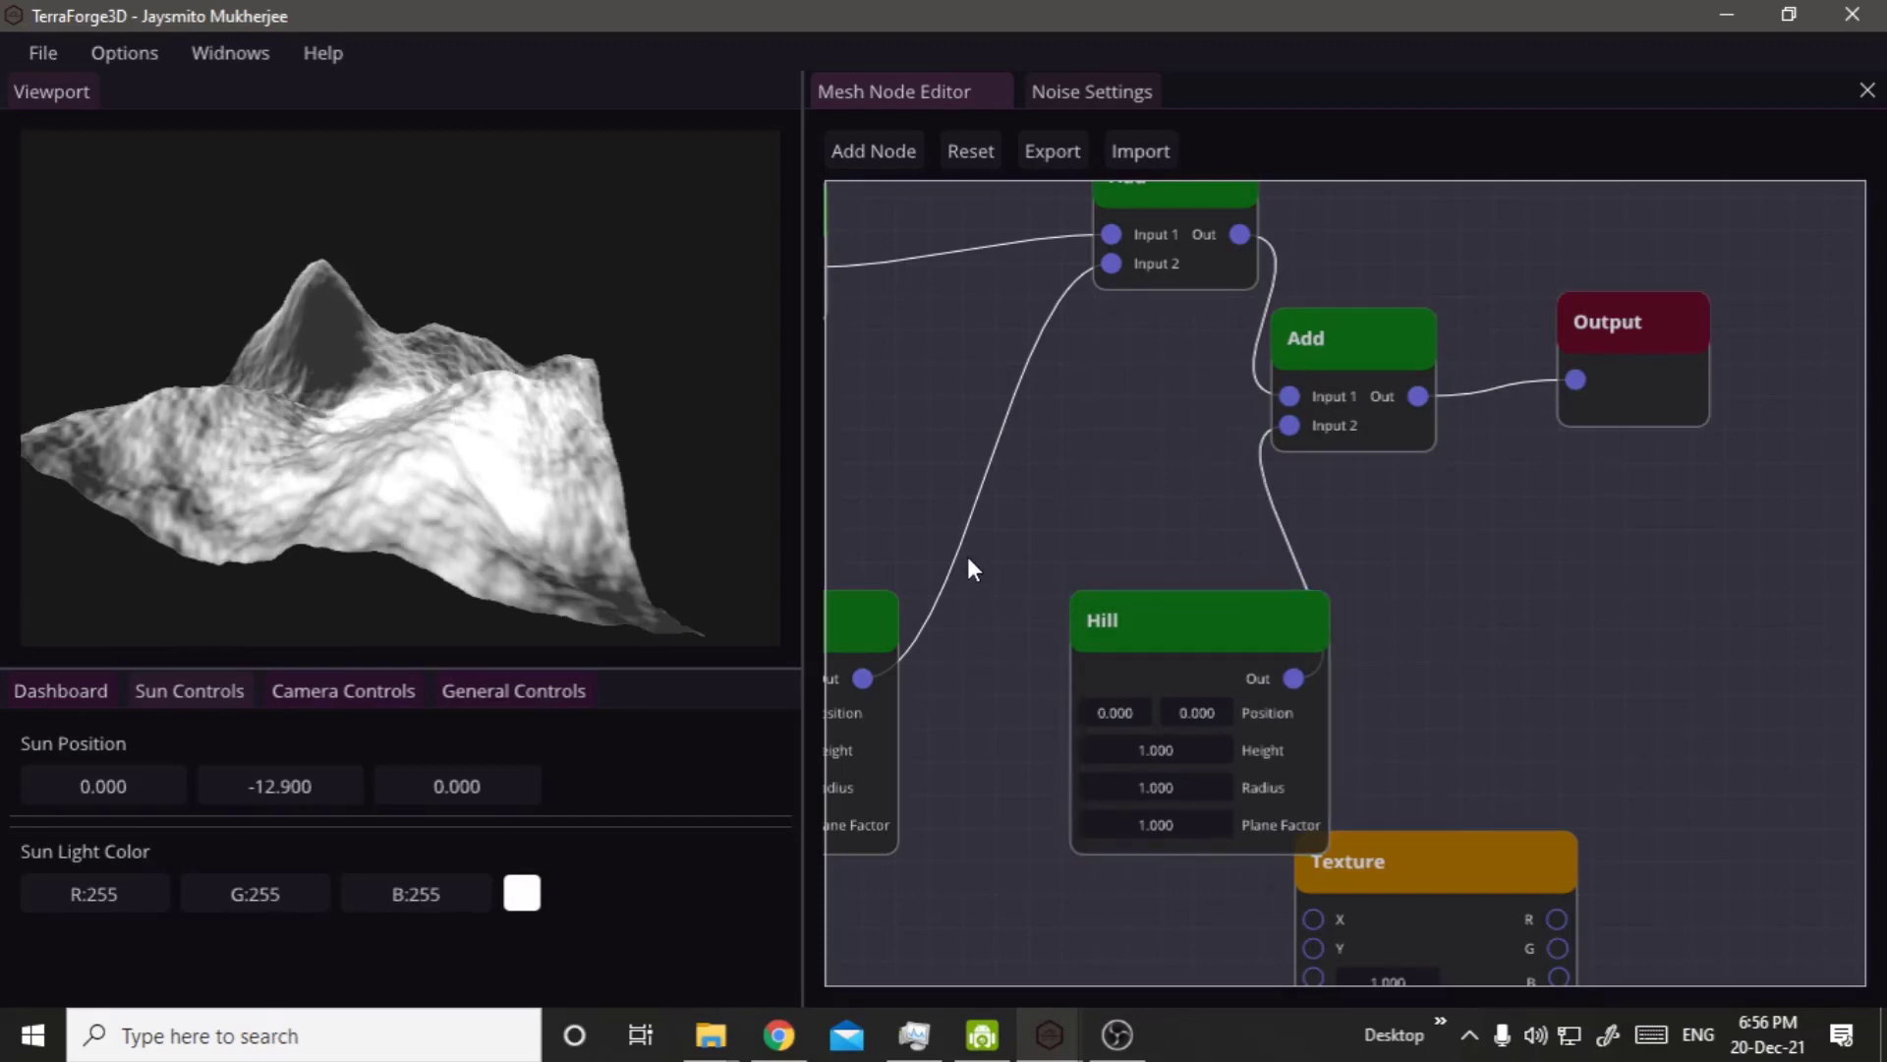
# Set the second Hill node's Height to 17, Radius to 1.730 and Plane Factor to 11.870.
pyautogui.moveTo(968, 568); pyautogui.dragTo(1229, 500, button='middle')
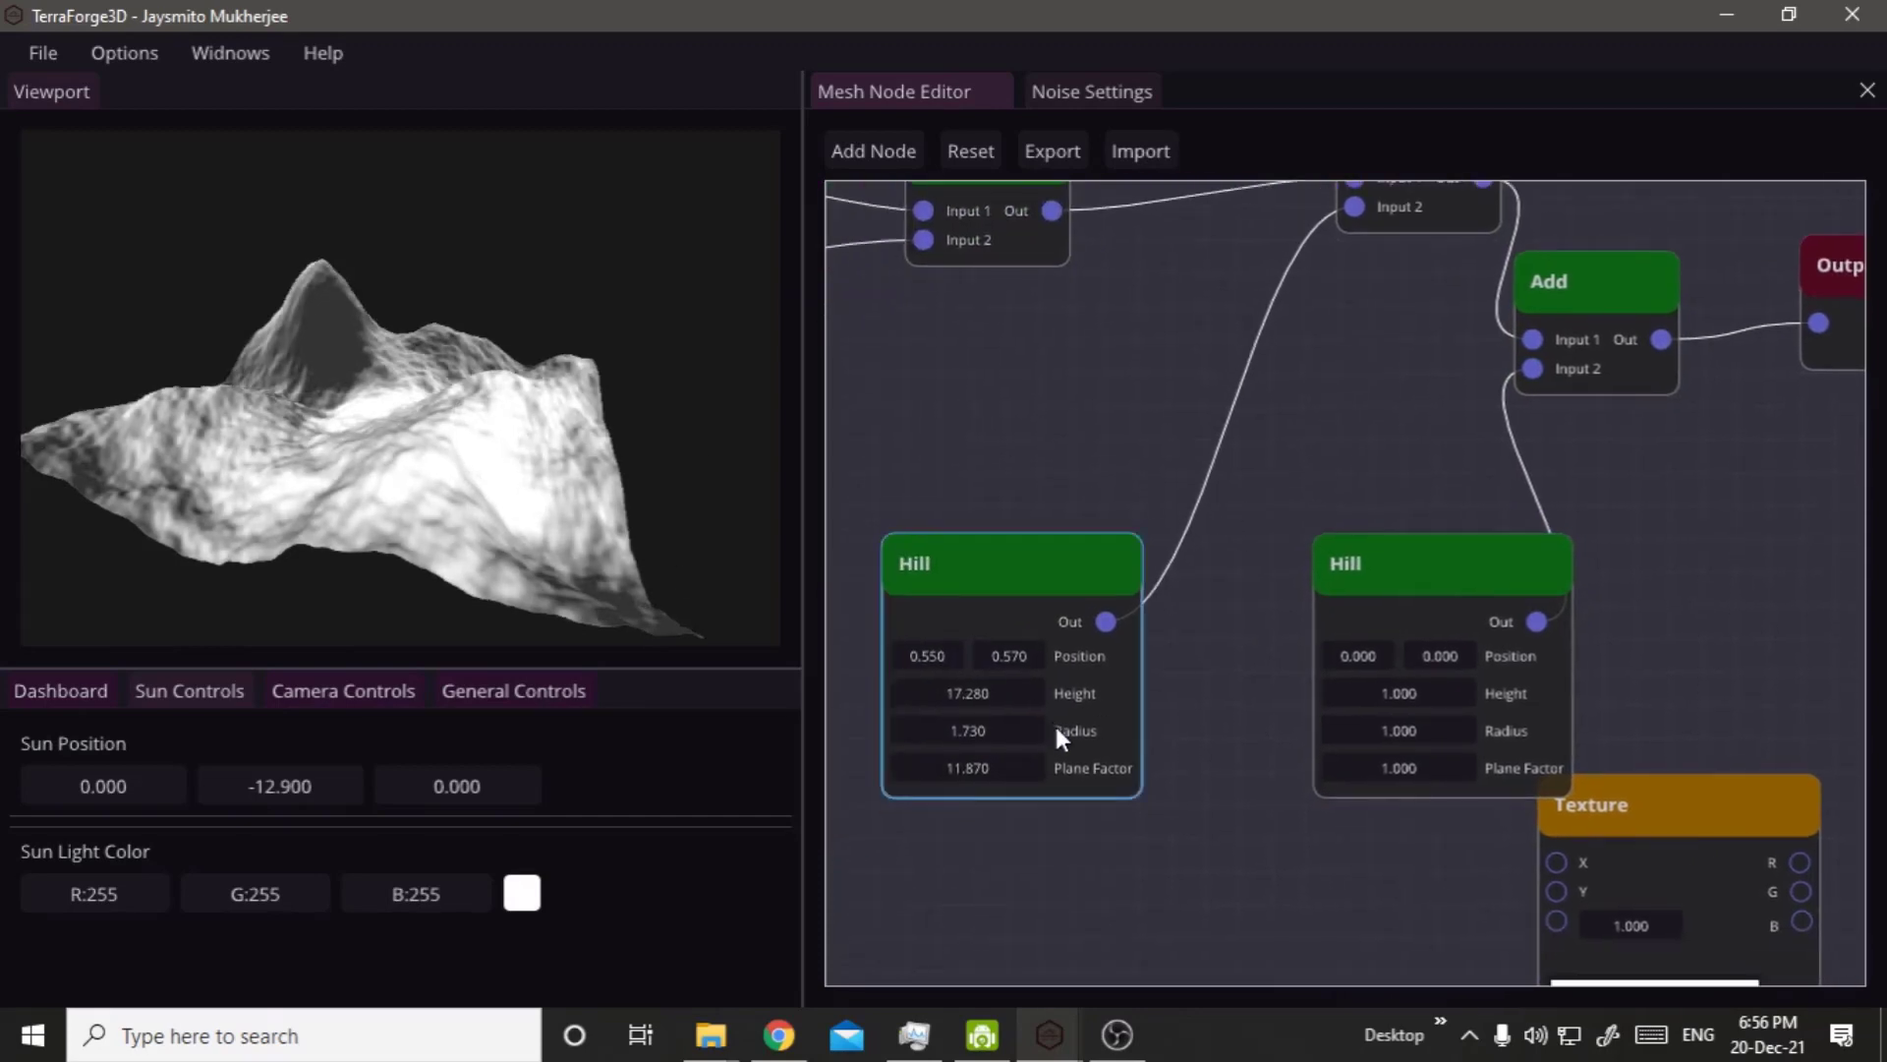
pyautogui.doubleClick(1409, 699)
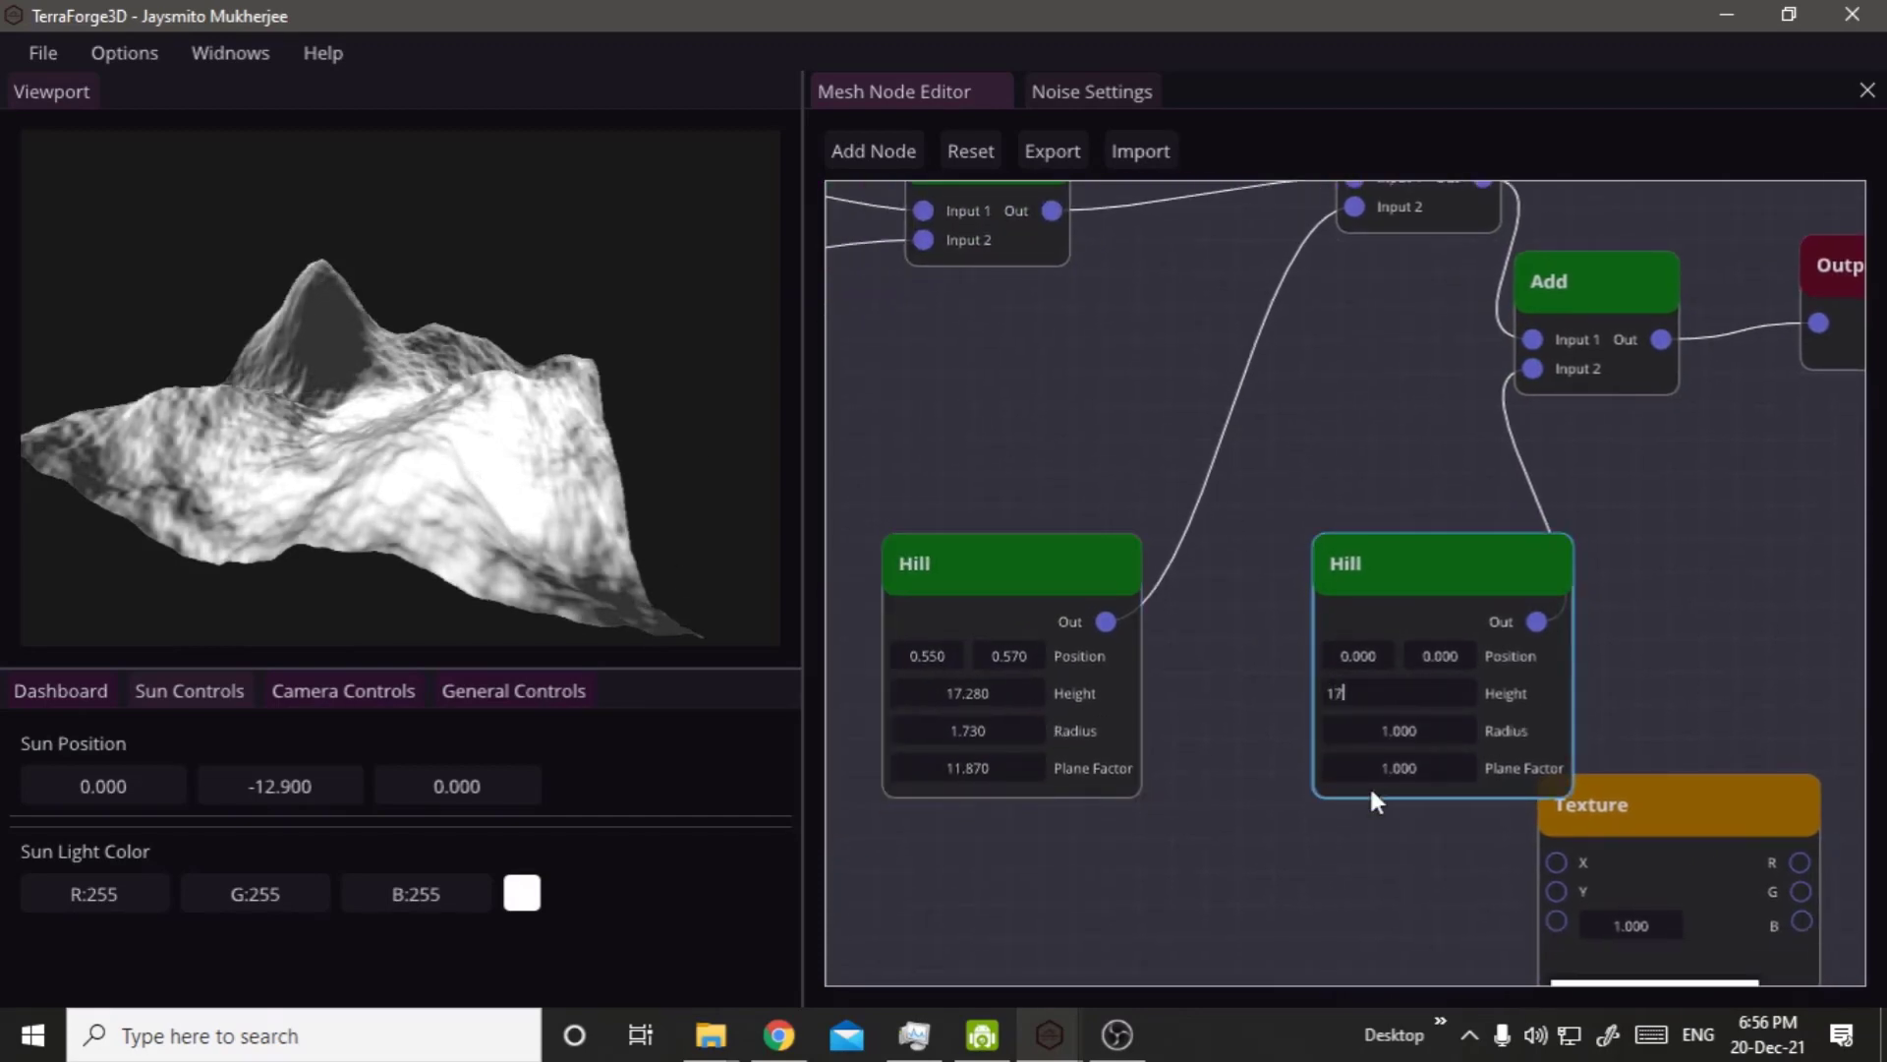
pyautogui.write('17')
pyautogui.doubleClick(1374, 739)
pyautogui.write('1.')
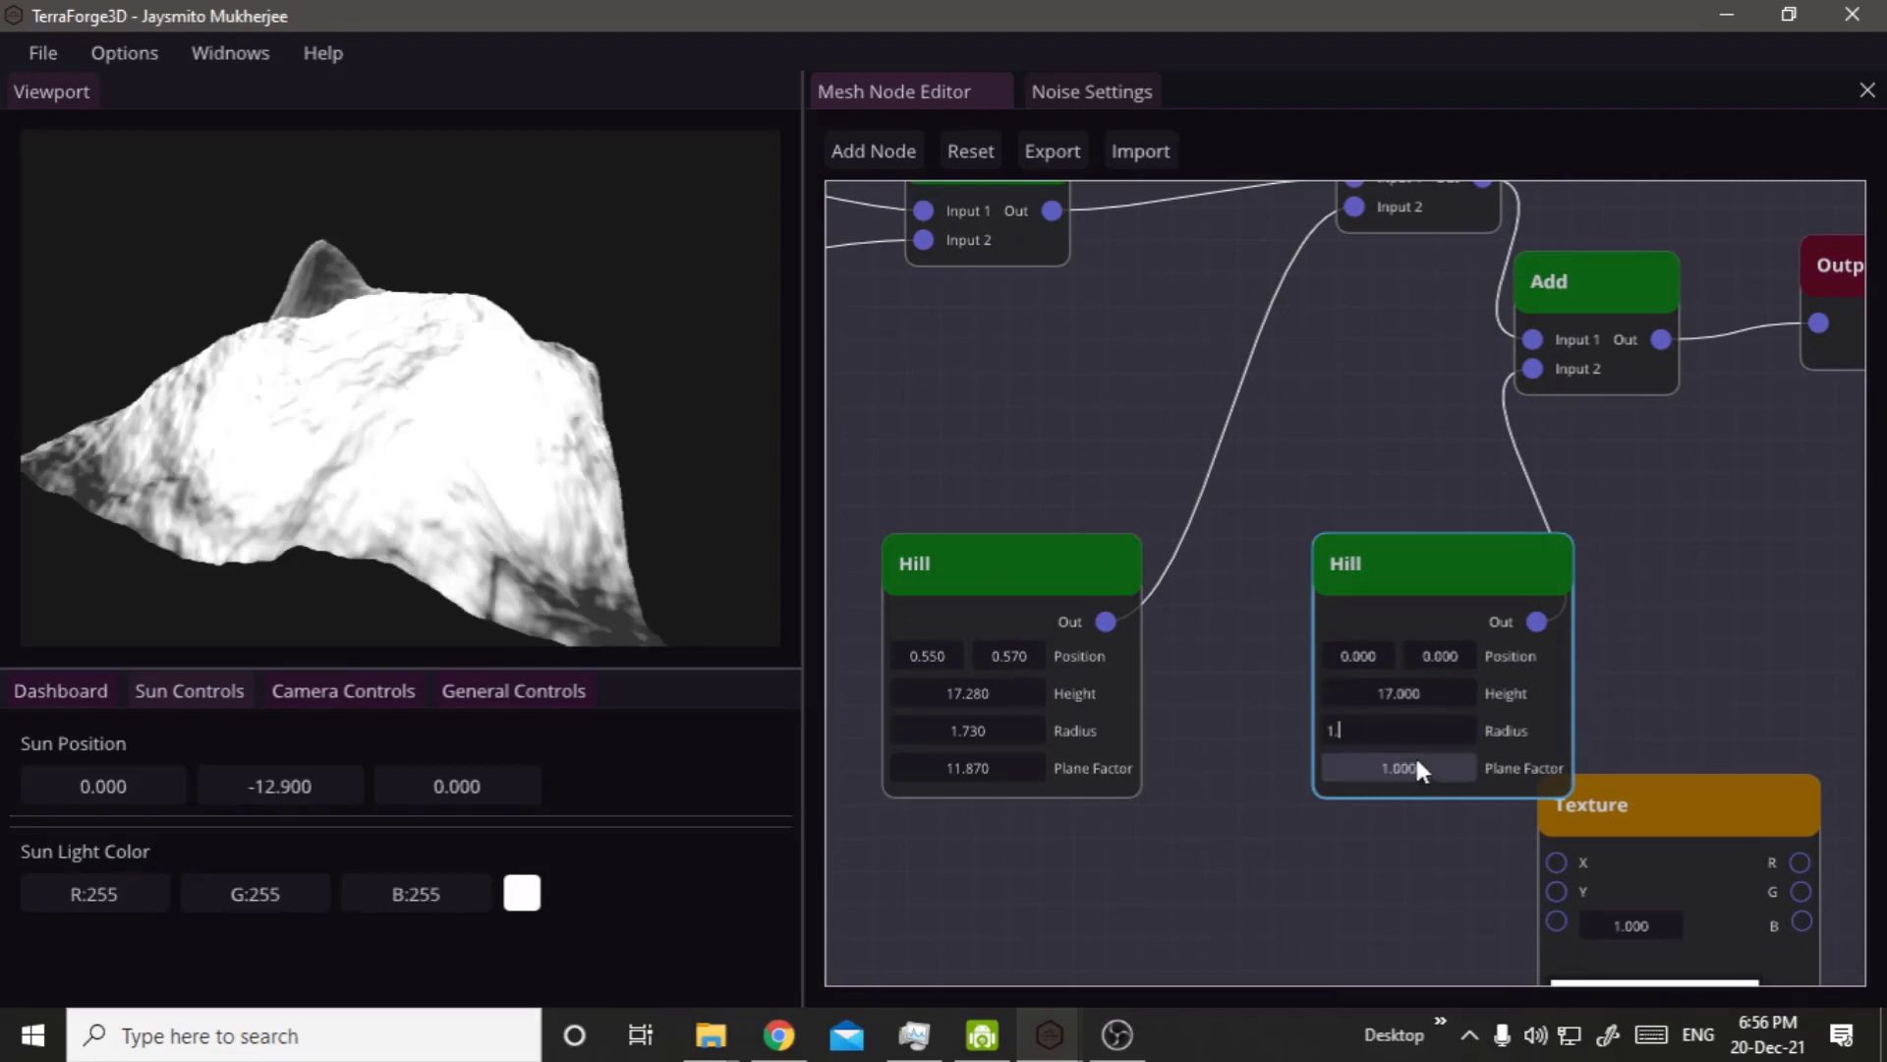
pyautogui.write('730')
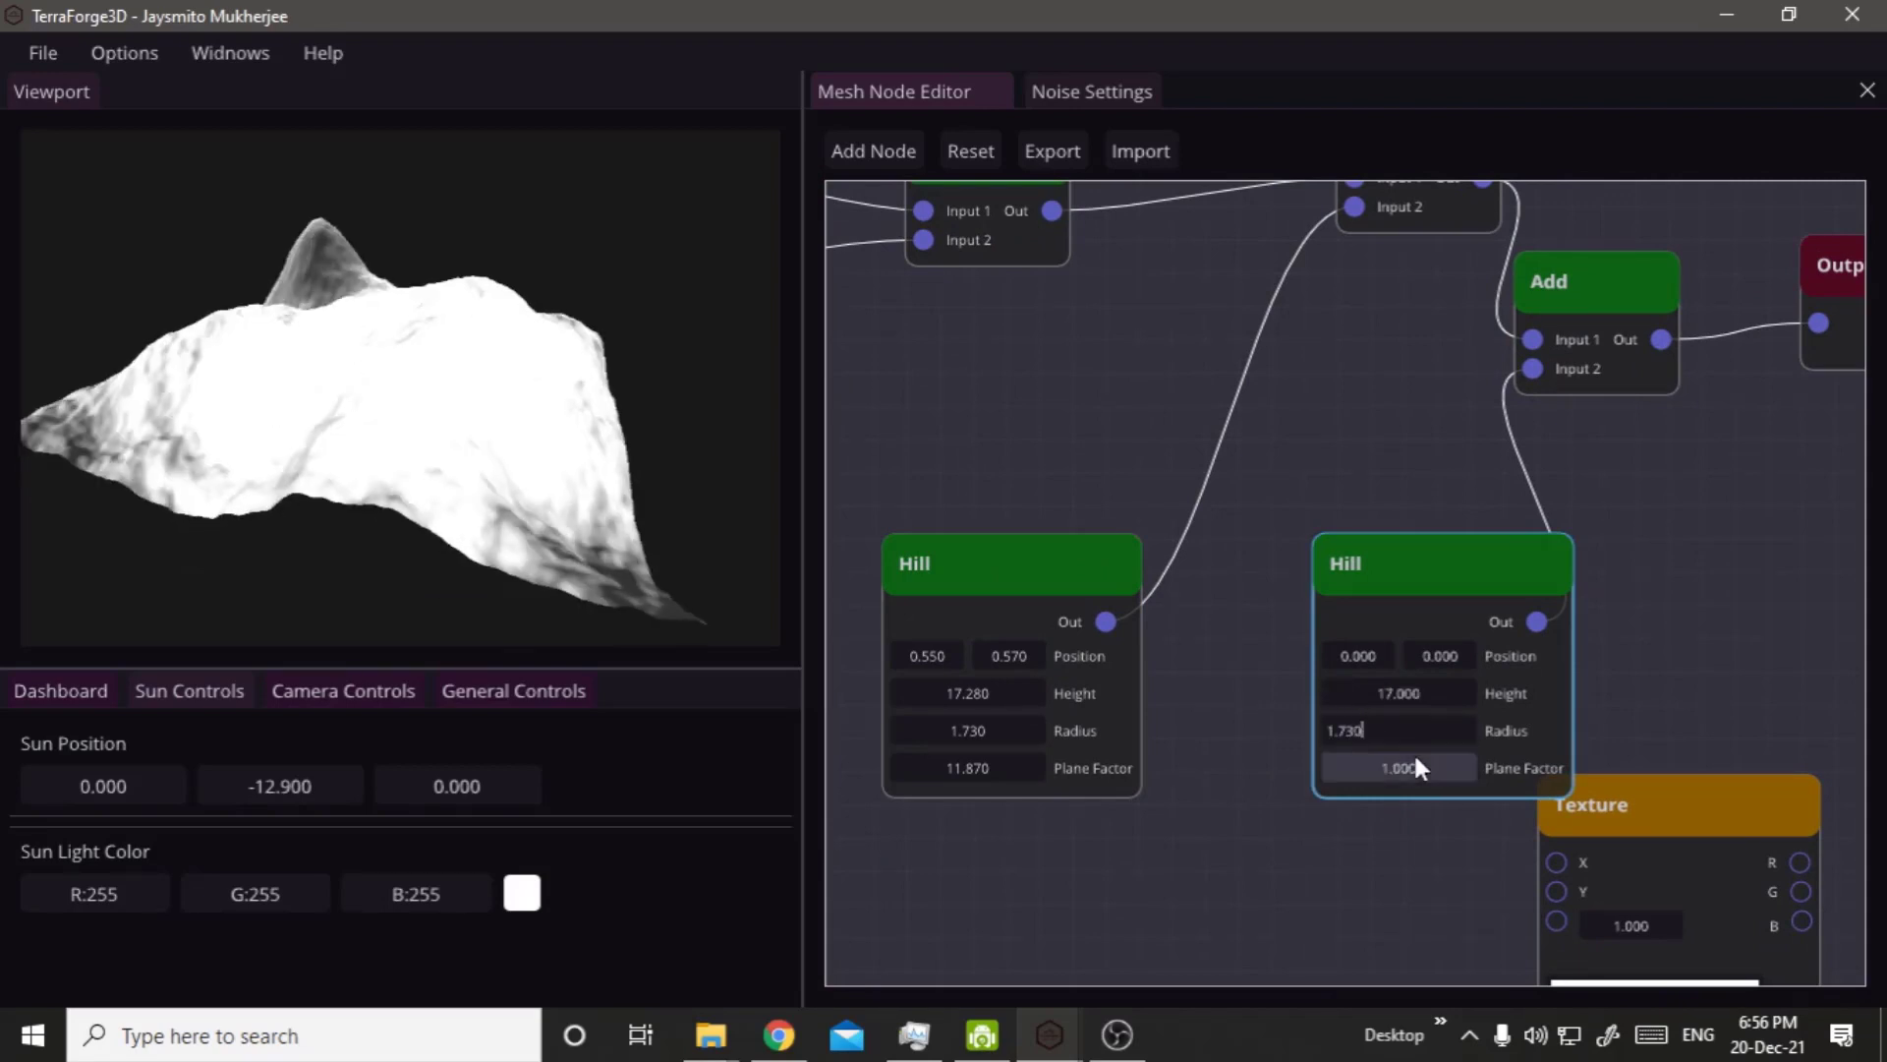
pyautogui.doubleClick(1415, 759)
pyautogui.write('11.8')
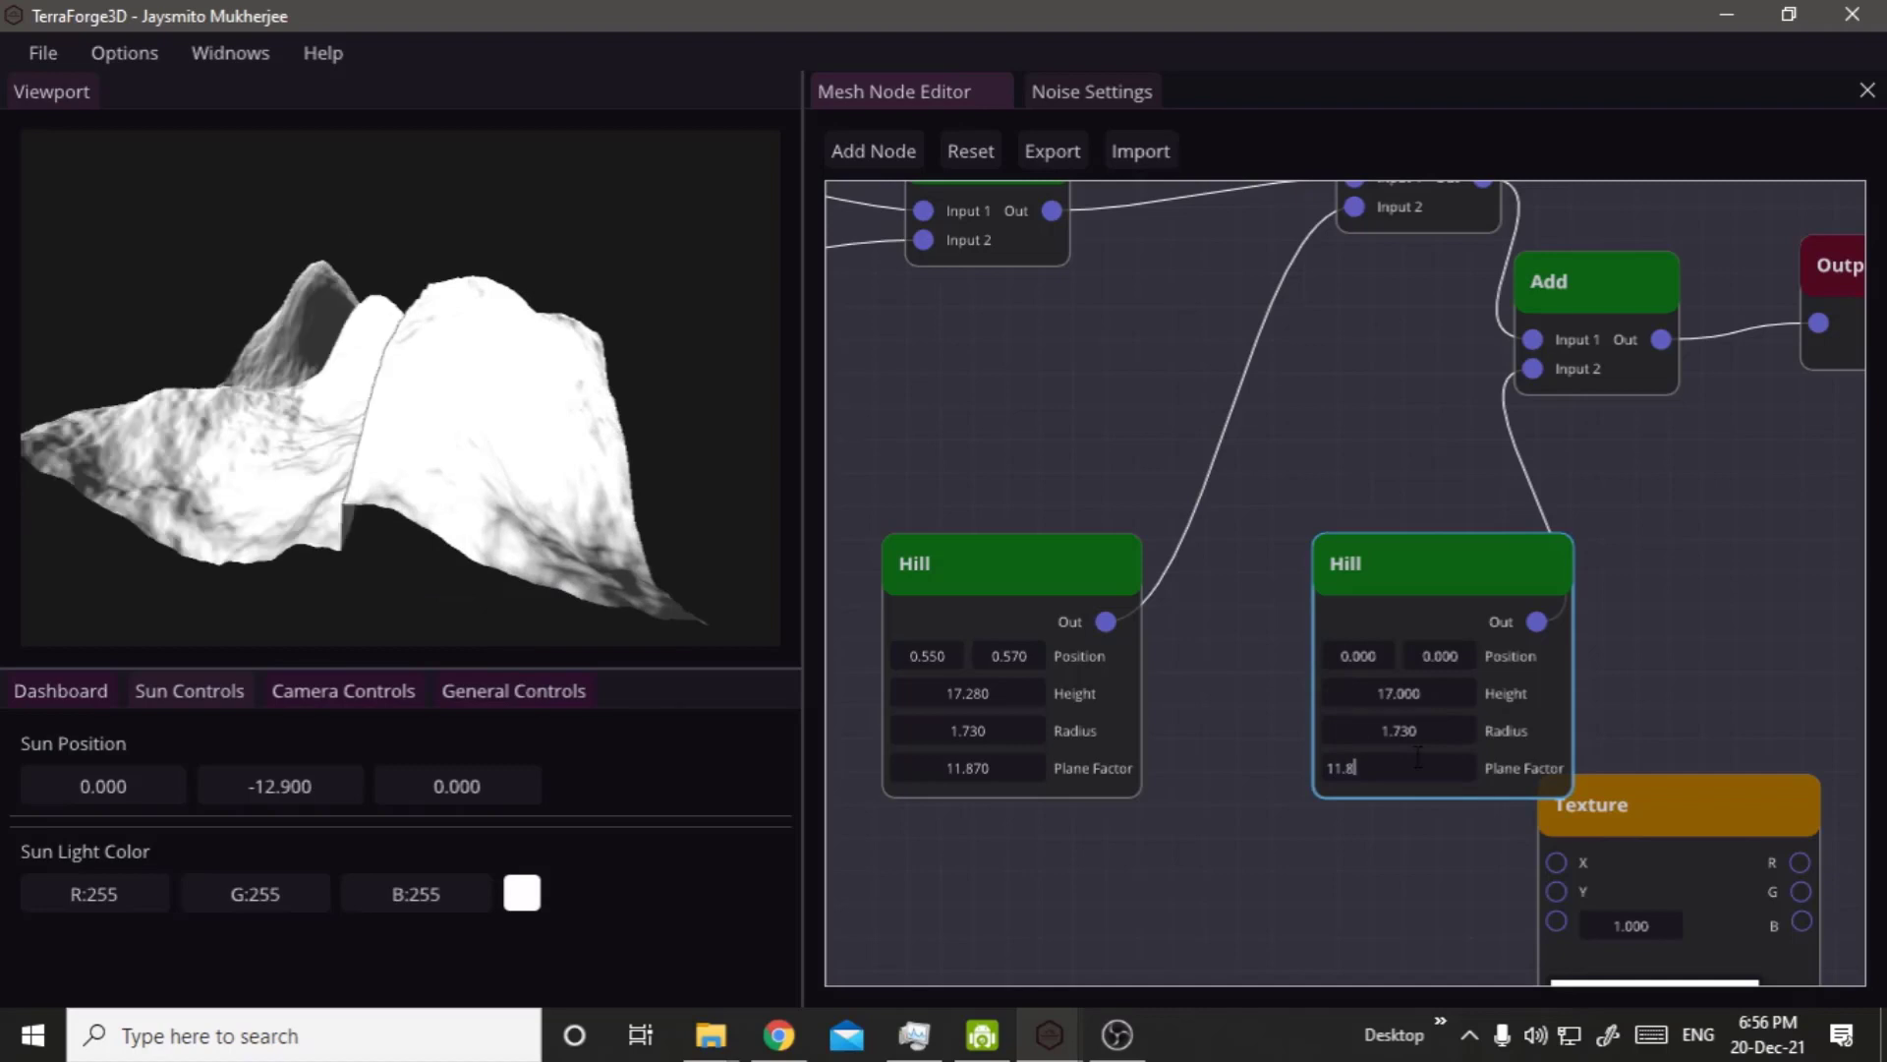
pyautogui.write('70')
pyautogui.press('Return')
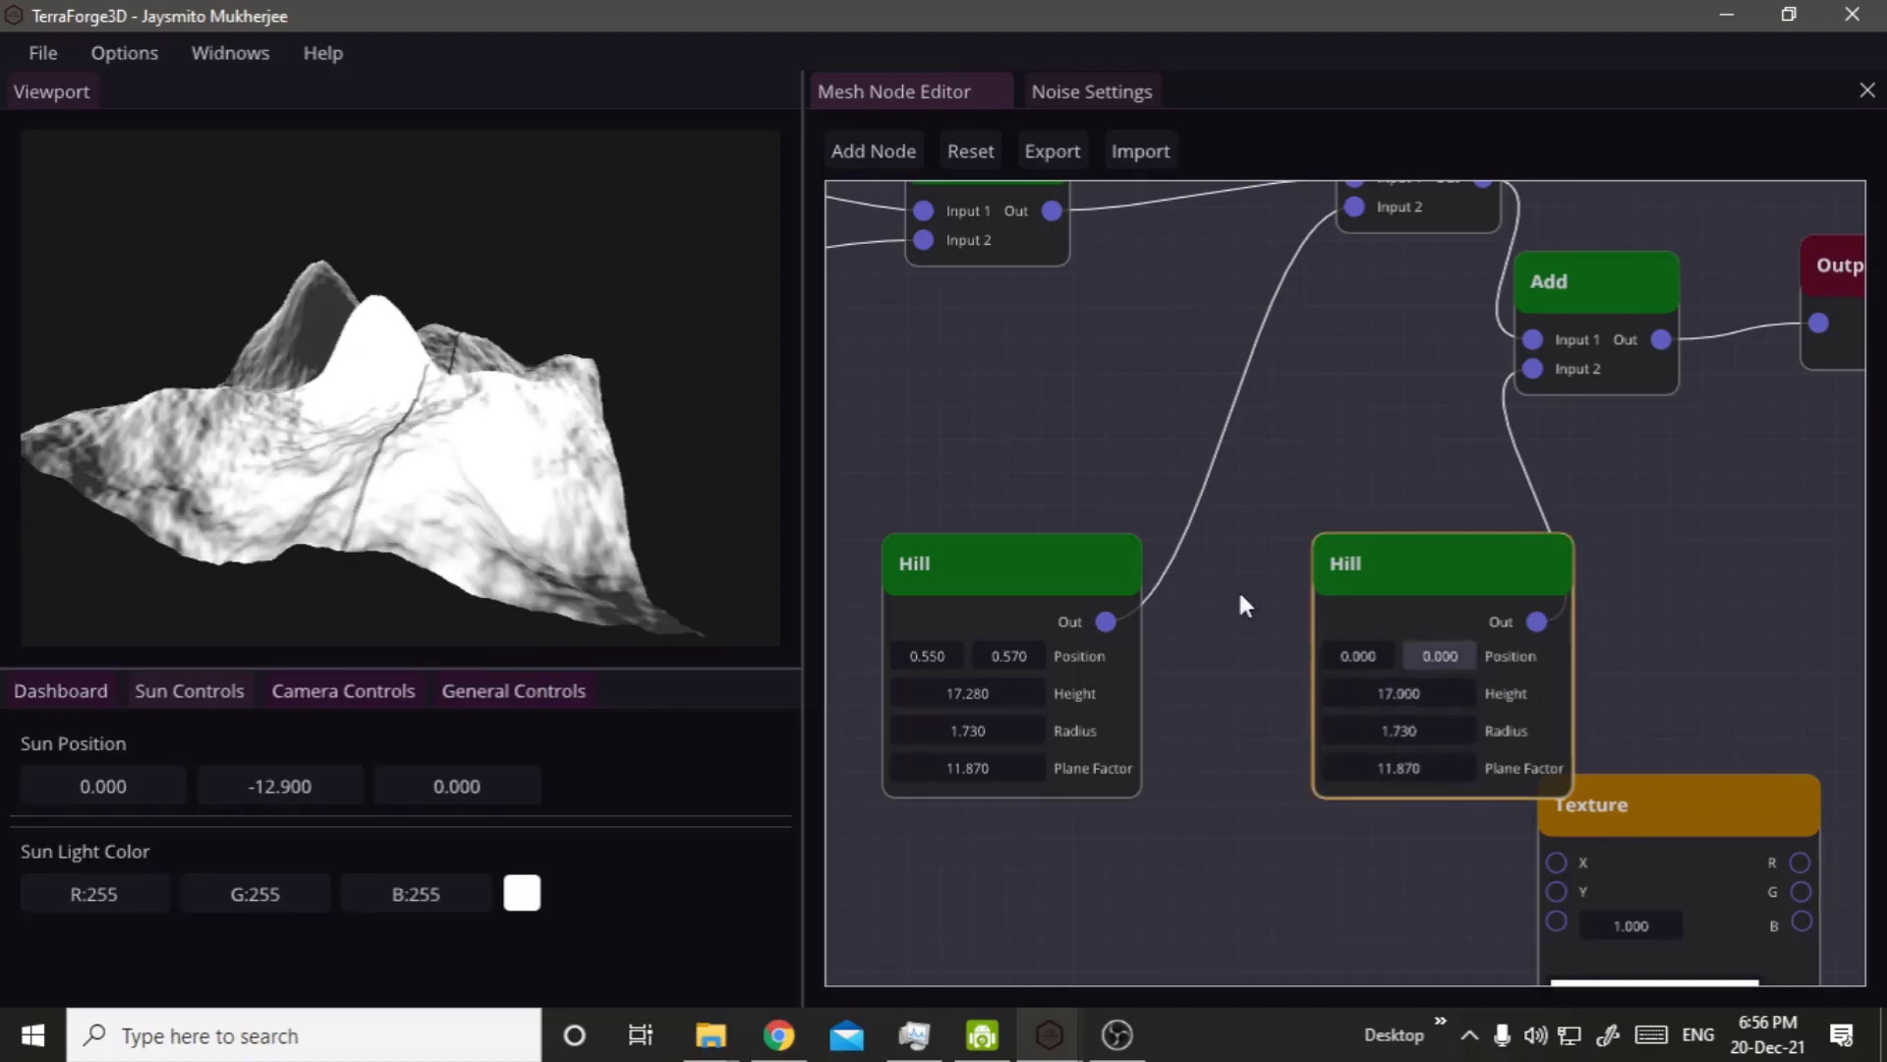
# Lower the second Hill node's Height to 14.610 while inspecting both hills from different angles.
pyautogui.moveTo(248, 344); pyautogui.dragTo(349, 428, button='middle')
pyautogui.moveTo(1396, 693); pyautogui.dragTo(1121, 678)
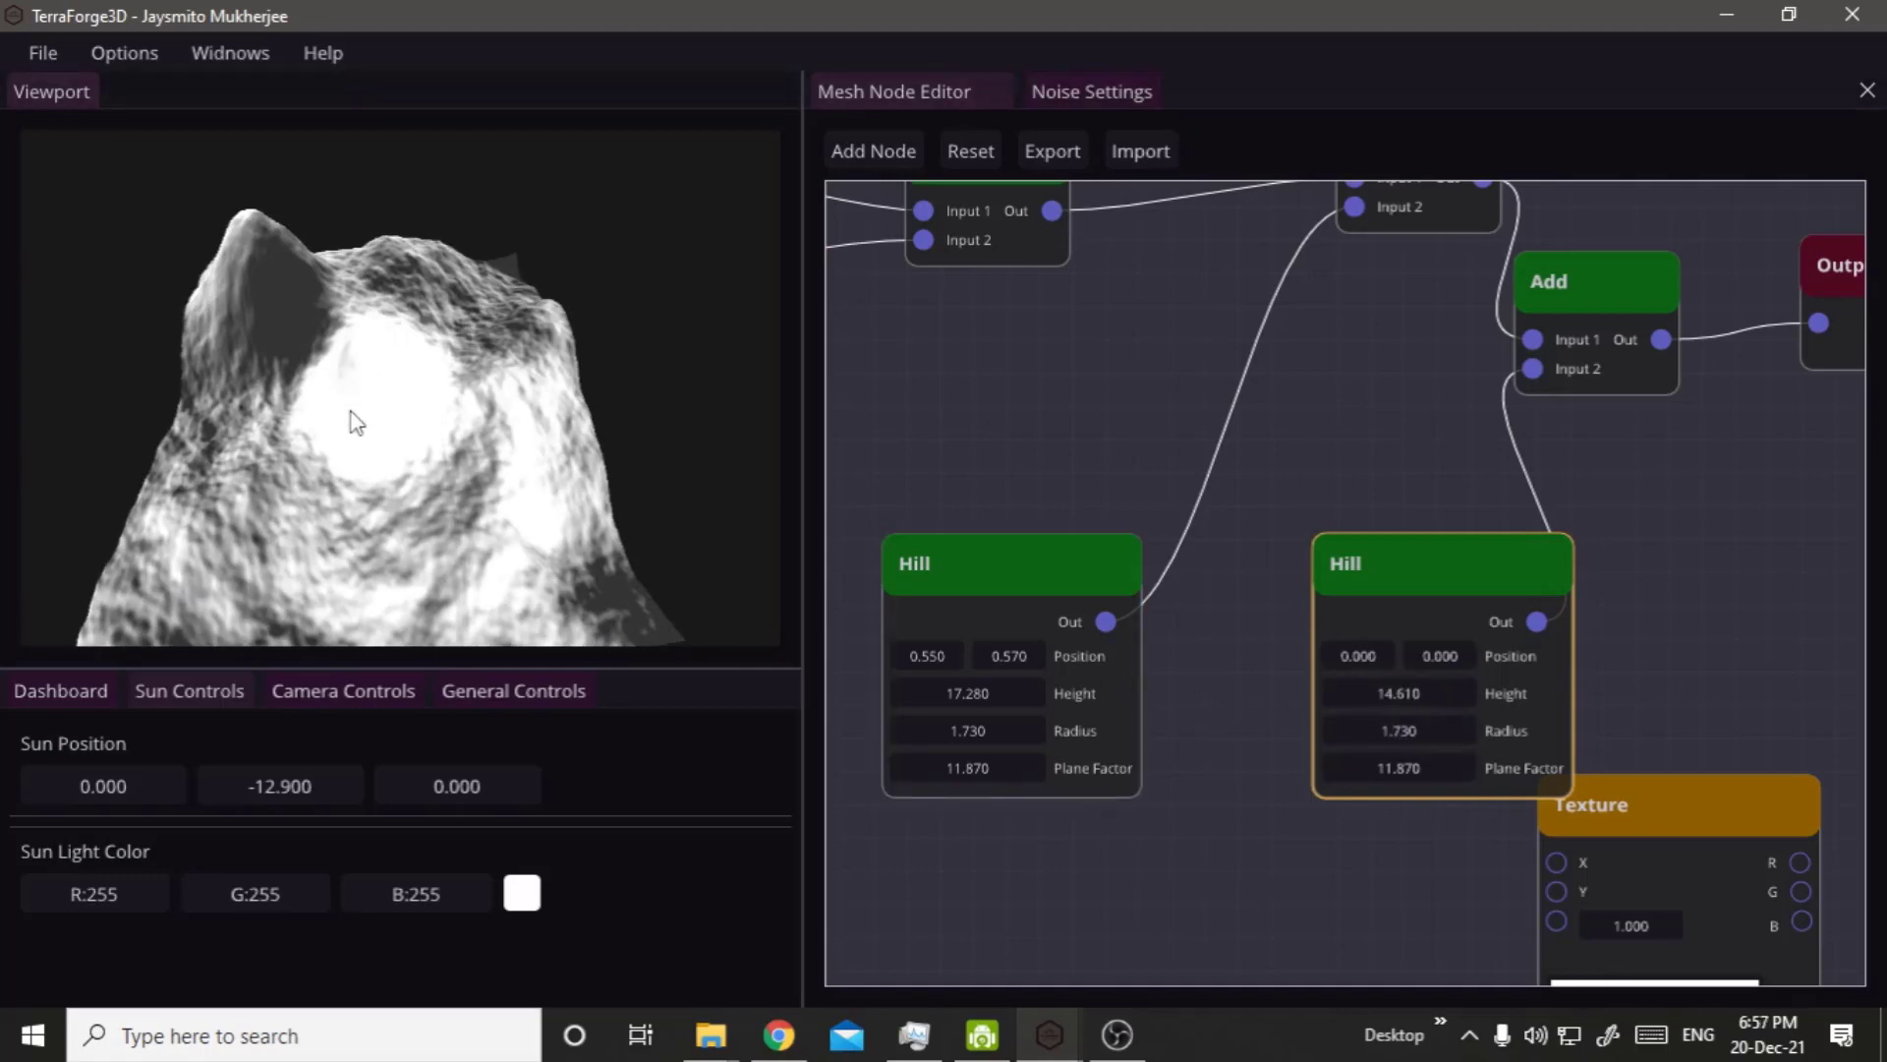
pyautogui.moveTo(354, 413); pyautogui.dragTo(547, 346, button='middle')
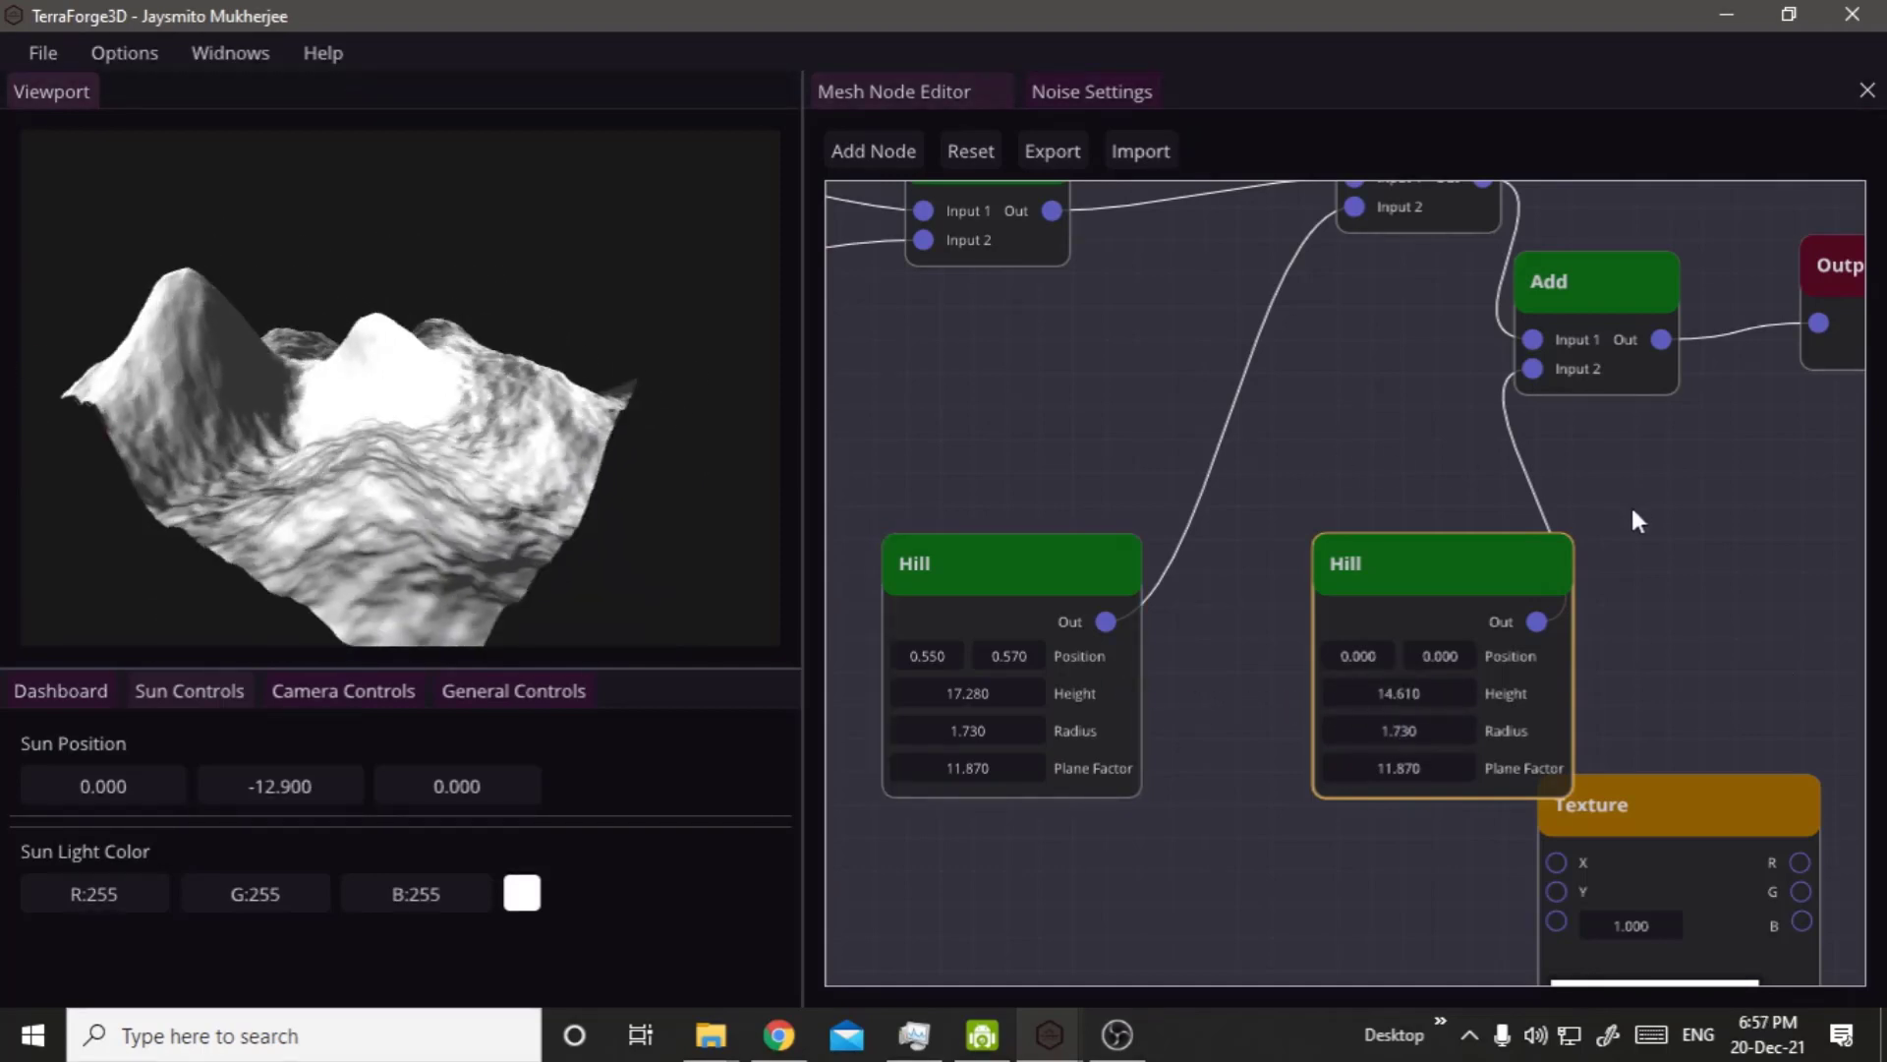
# Move the second Hill node clear of the Texture node and set its Height to -14.610.
pyautogui.moveTo(1458, 587); pyautogui.dragTo(1311, 645)
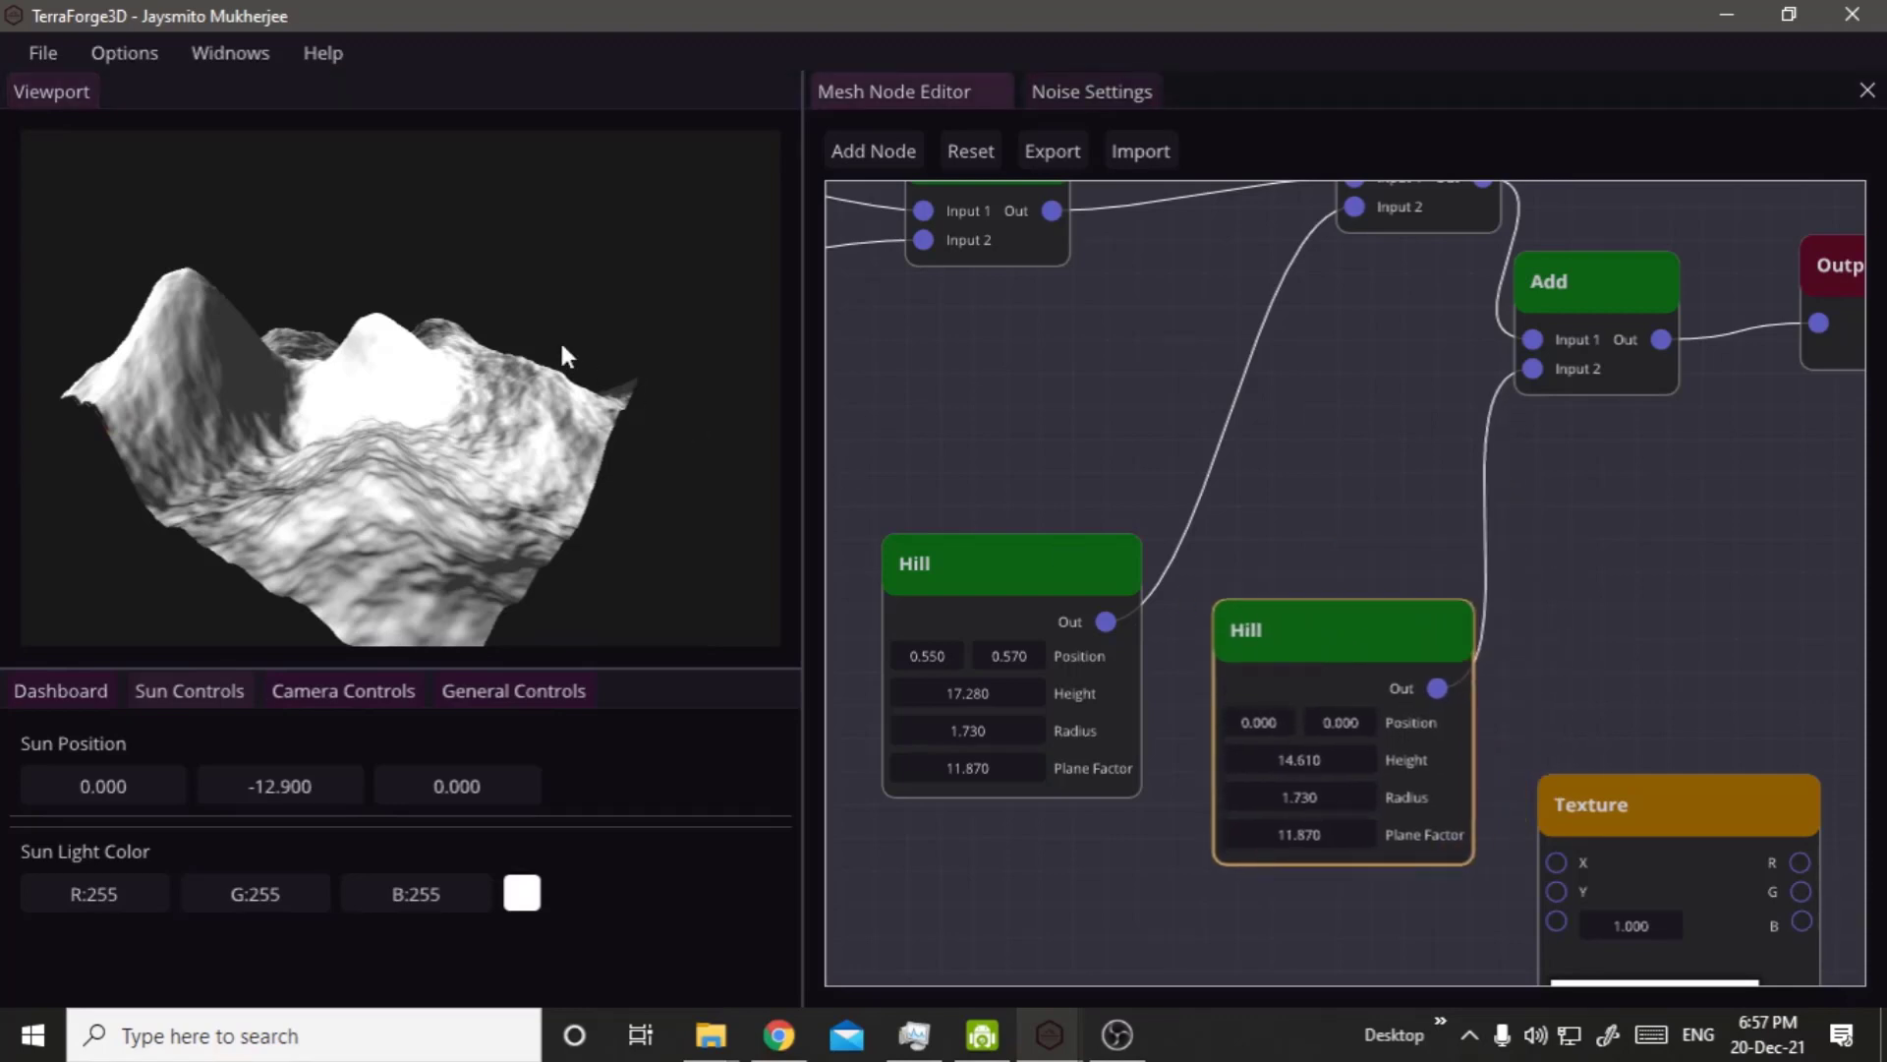
pyautogui.moveTo(536, 395); pyautogui.dragTo(688, 557, button='middle')
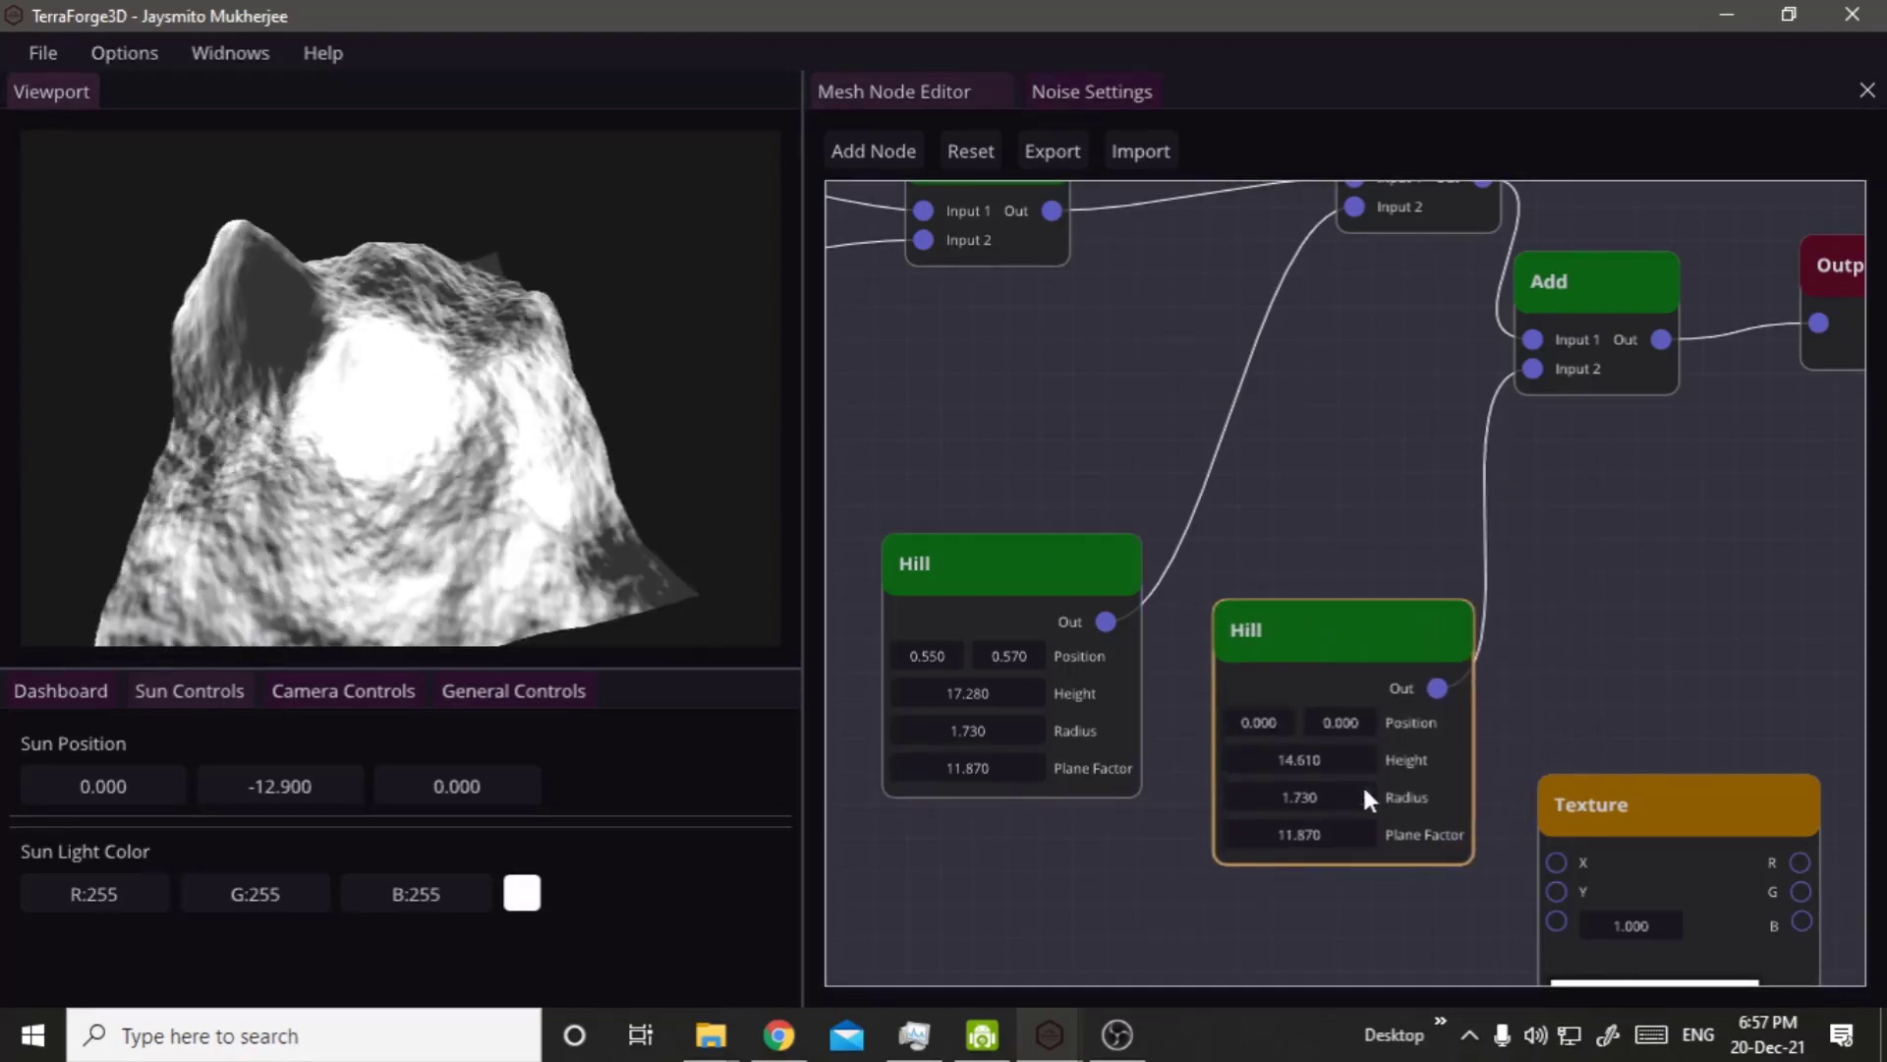
pyautogui.doubleClick(1336, 761)
pyautogui.press('Home')
pyautogui.write('-')
pyautogui.click(524, 573)
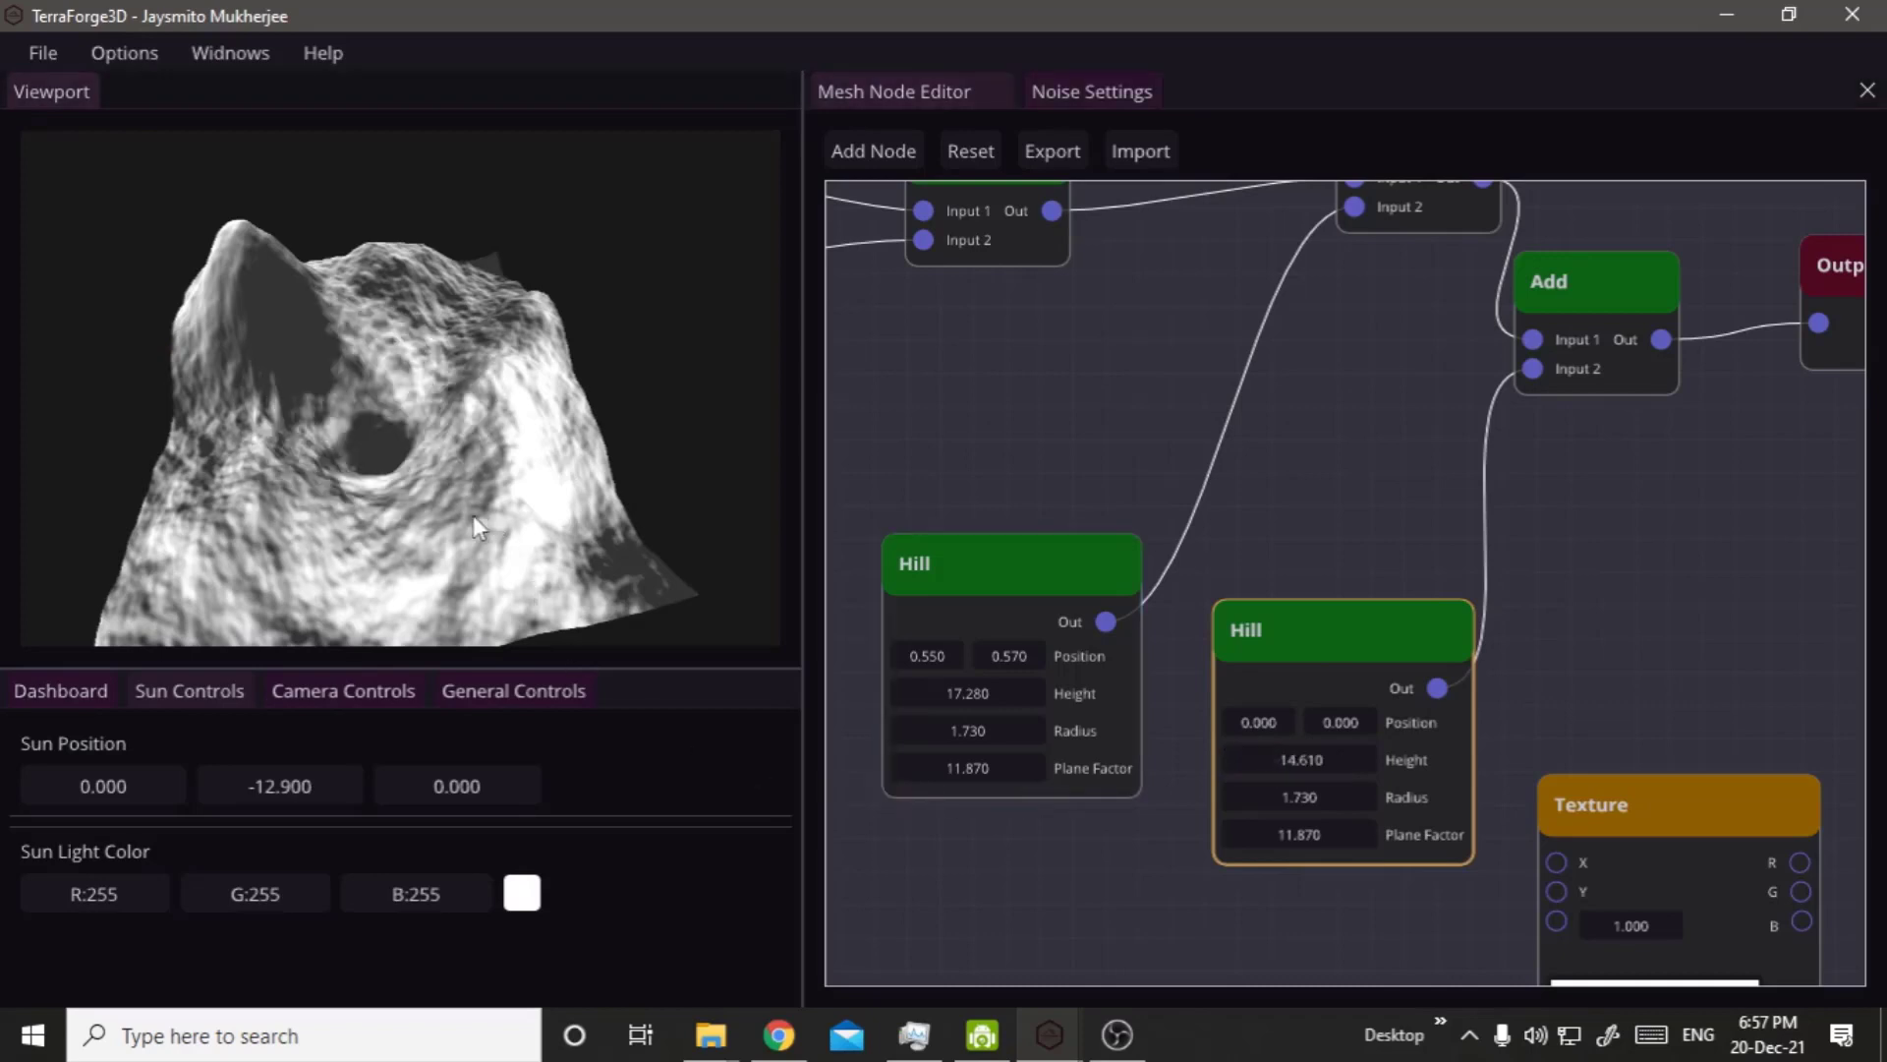
# Set the second Sun Position value to -26.300 and examine the pit in the terrain from several angles.
pyautogui.moveTo(473, 515); pyautogui.dragTo(96, 557)
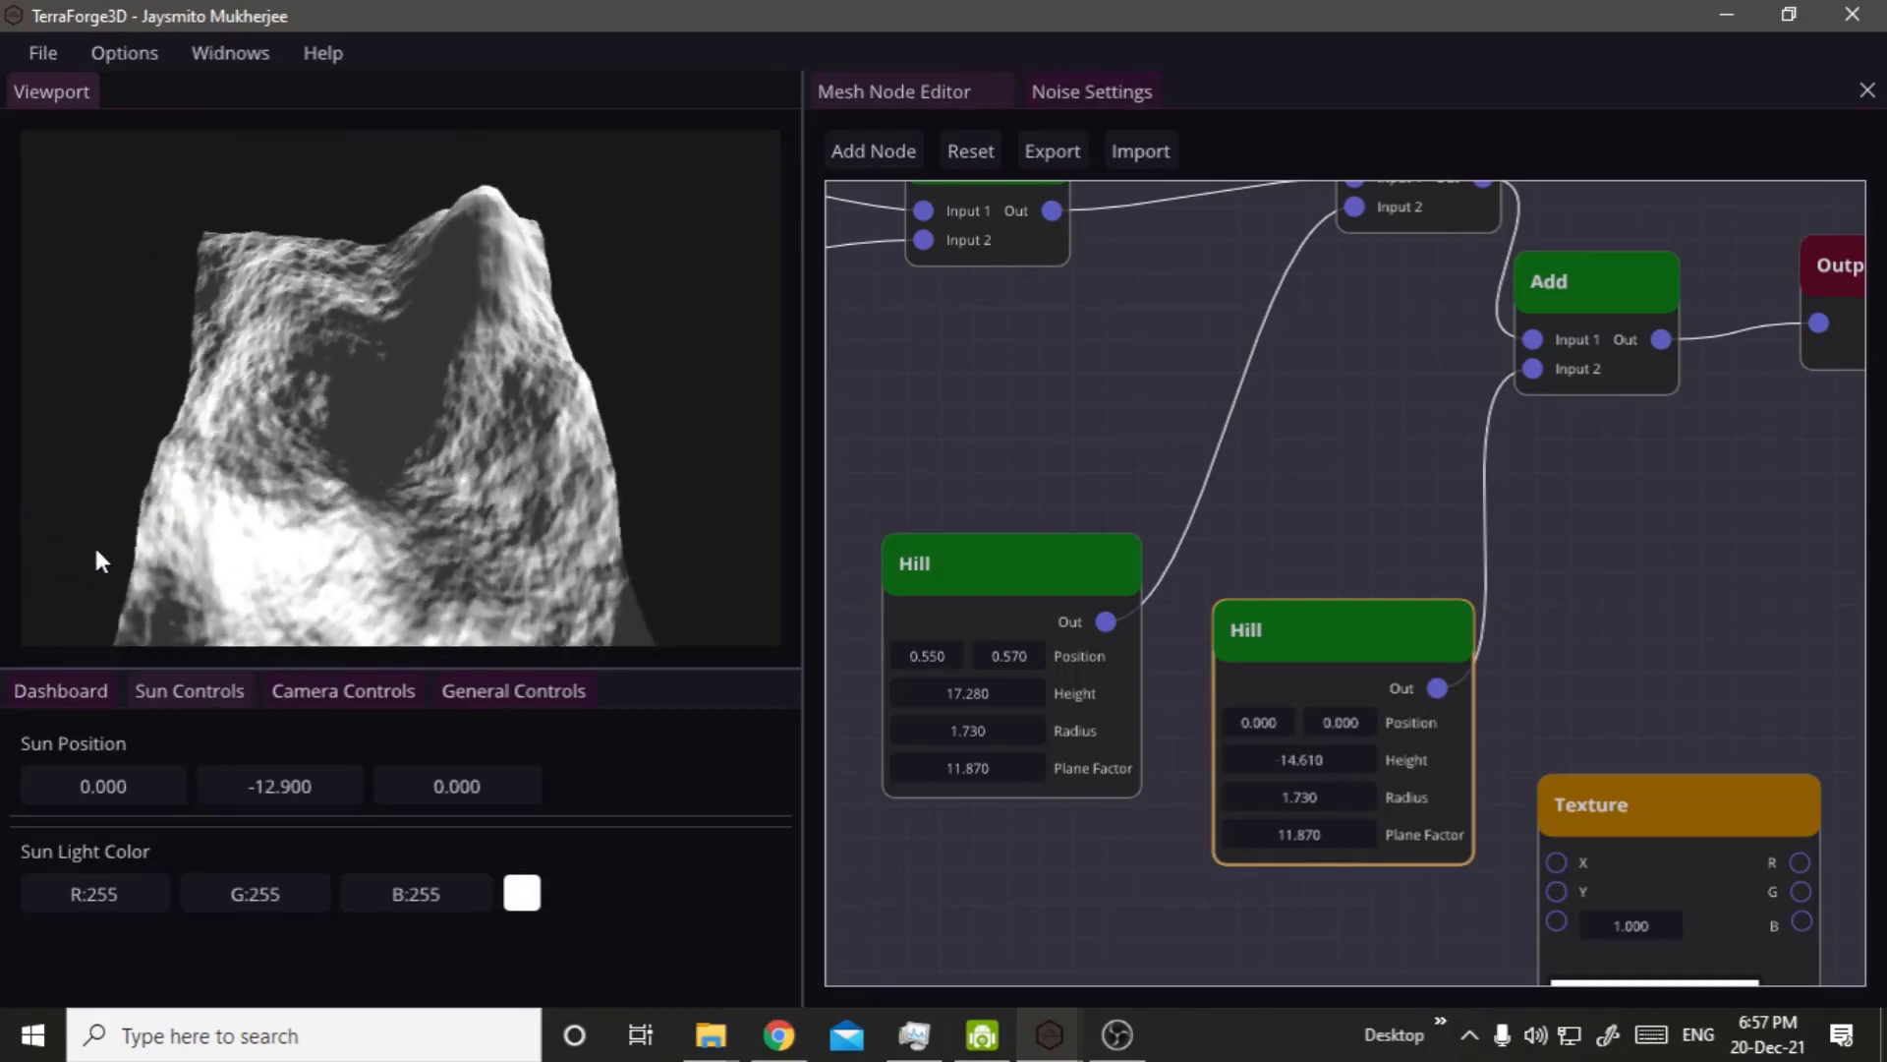
pyautogui.moveTo(293, 786); pyautogui.dragTo(162, 773)
pyautogui.moveTo(409, 529); pyautogui.dragTo(245, 461)
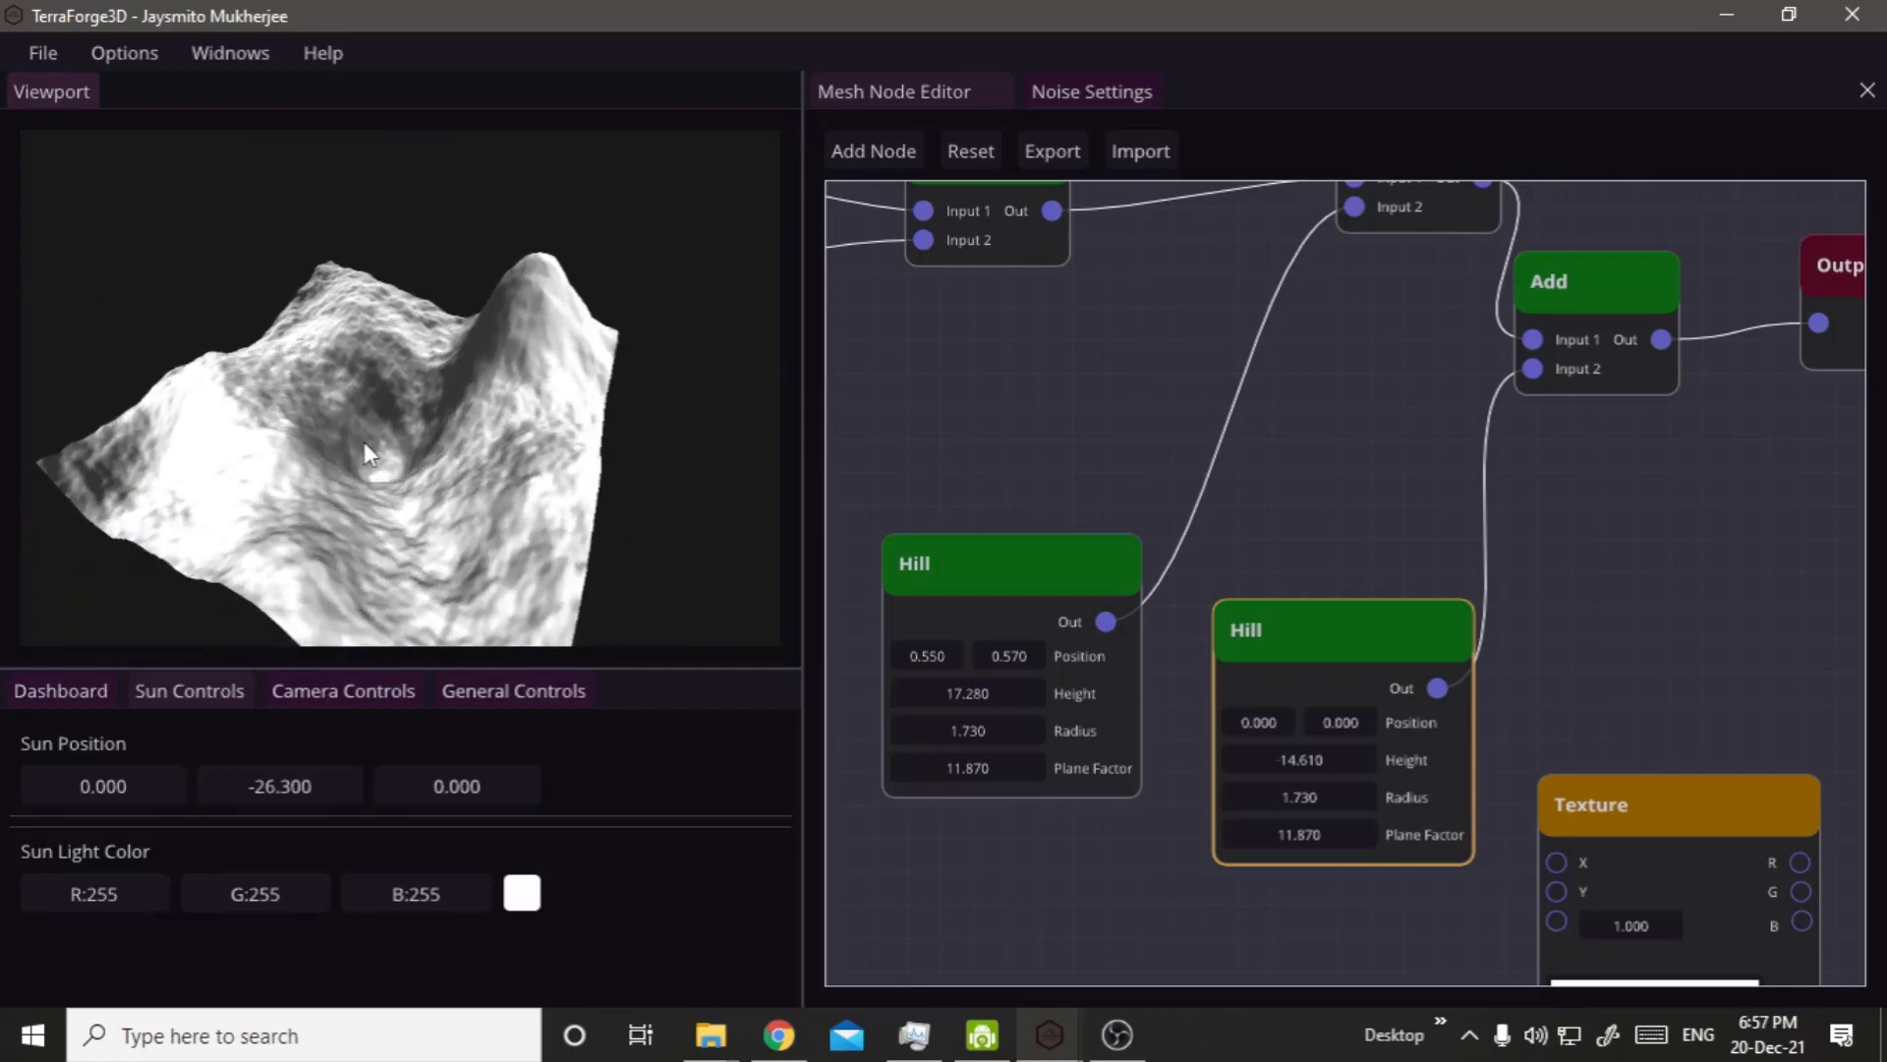
# Set the second Hill node's second Position value to 0.370 and inspect the shifted pit.
pyautogui.moveTo(364, 442); pyautogui.dragTo(381, 496)
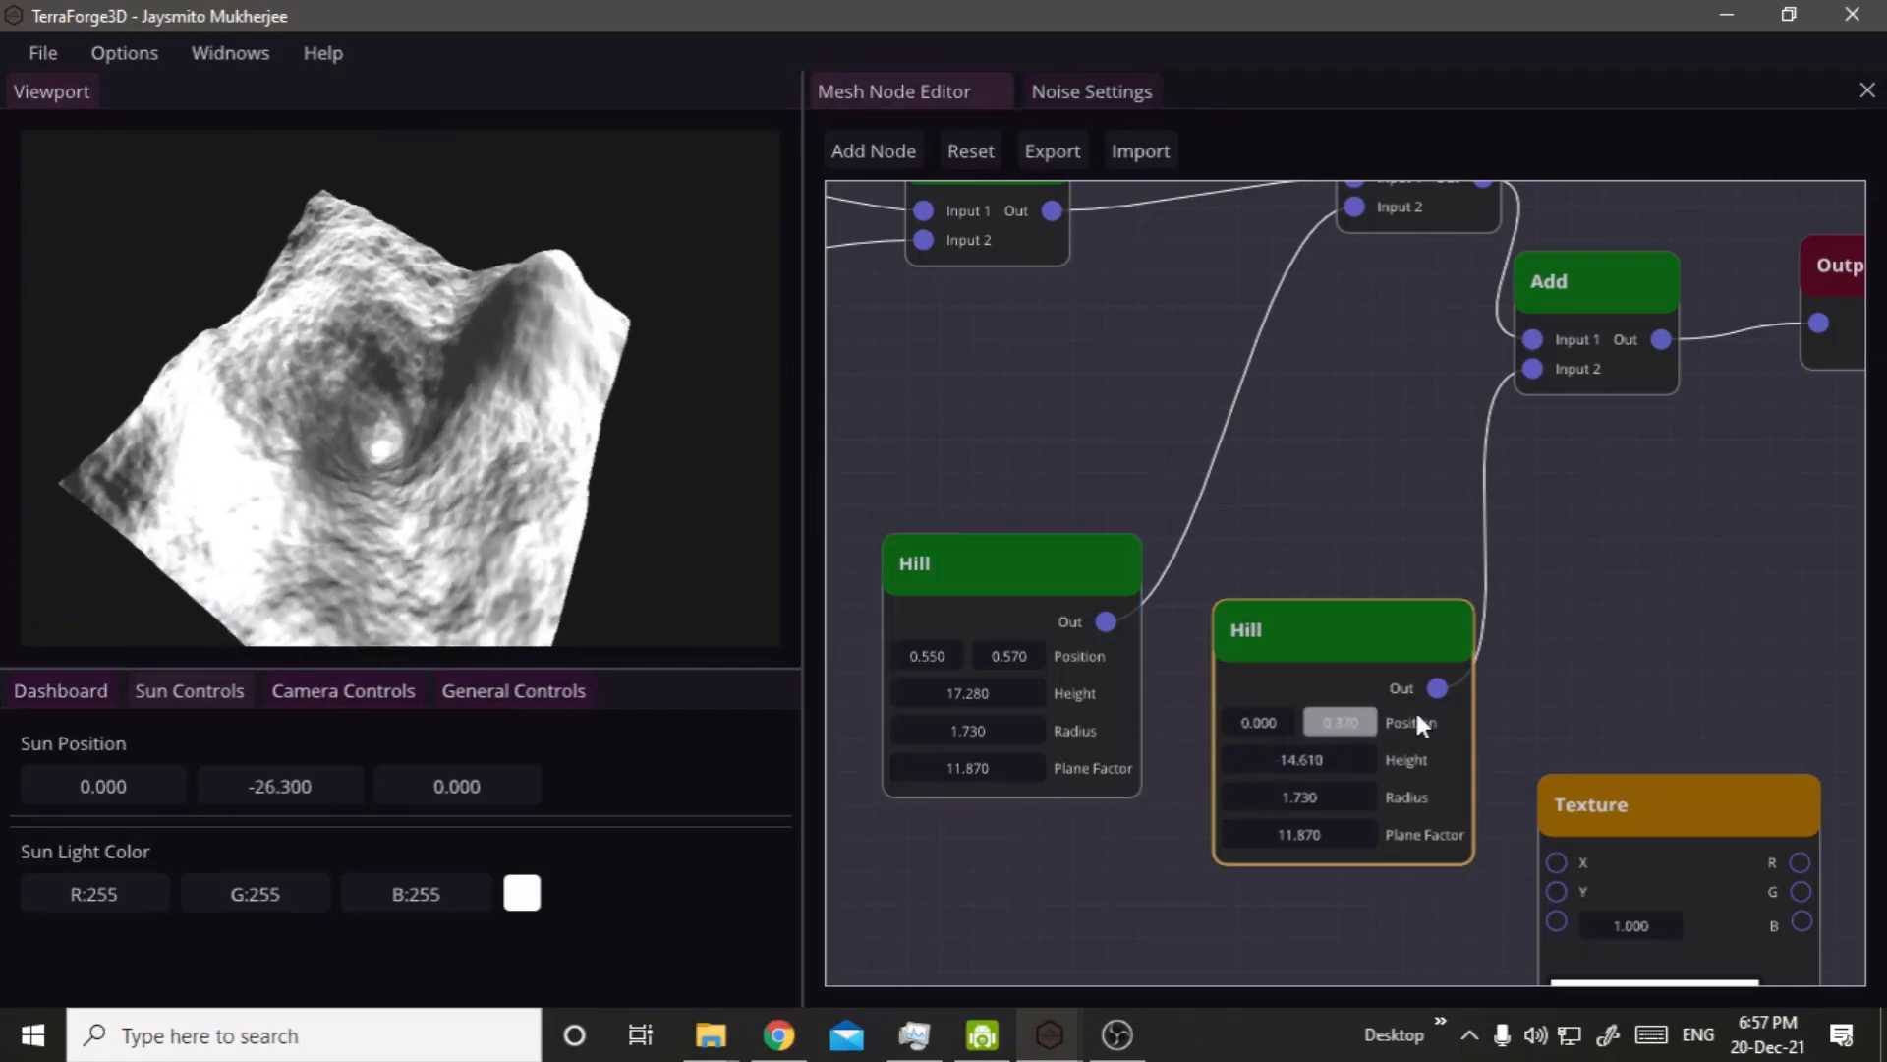
pyautogui.moveTo(1416, 715); pyautogui.dragTo(1416, 715)
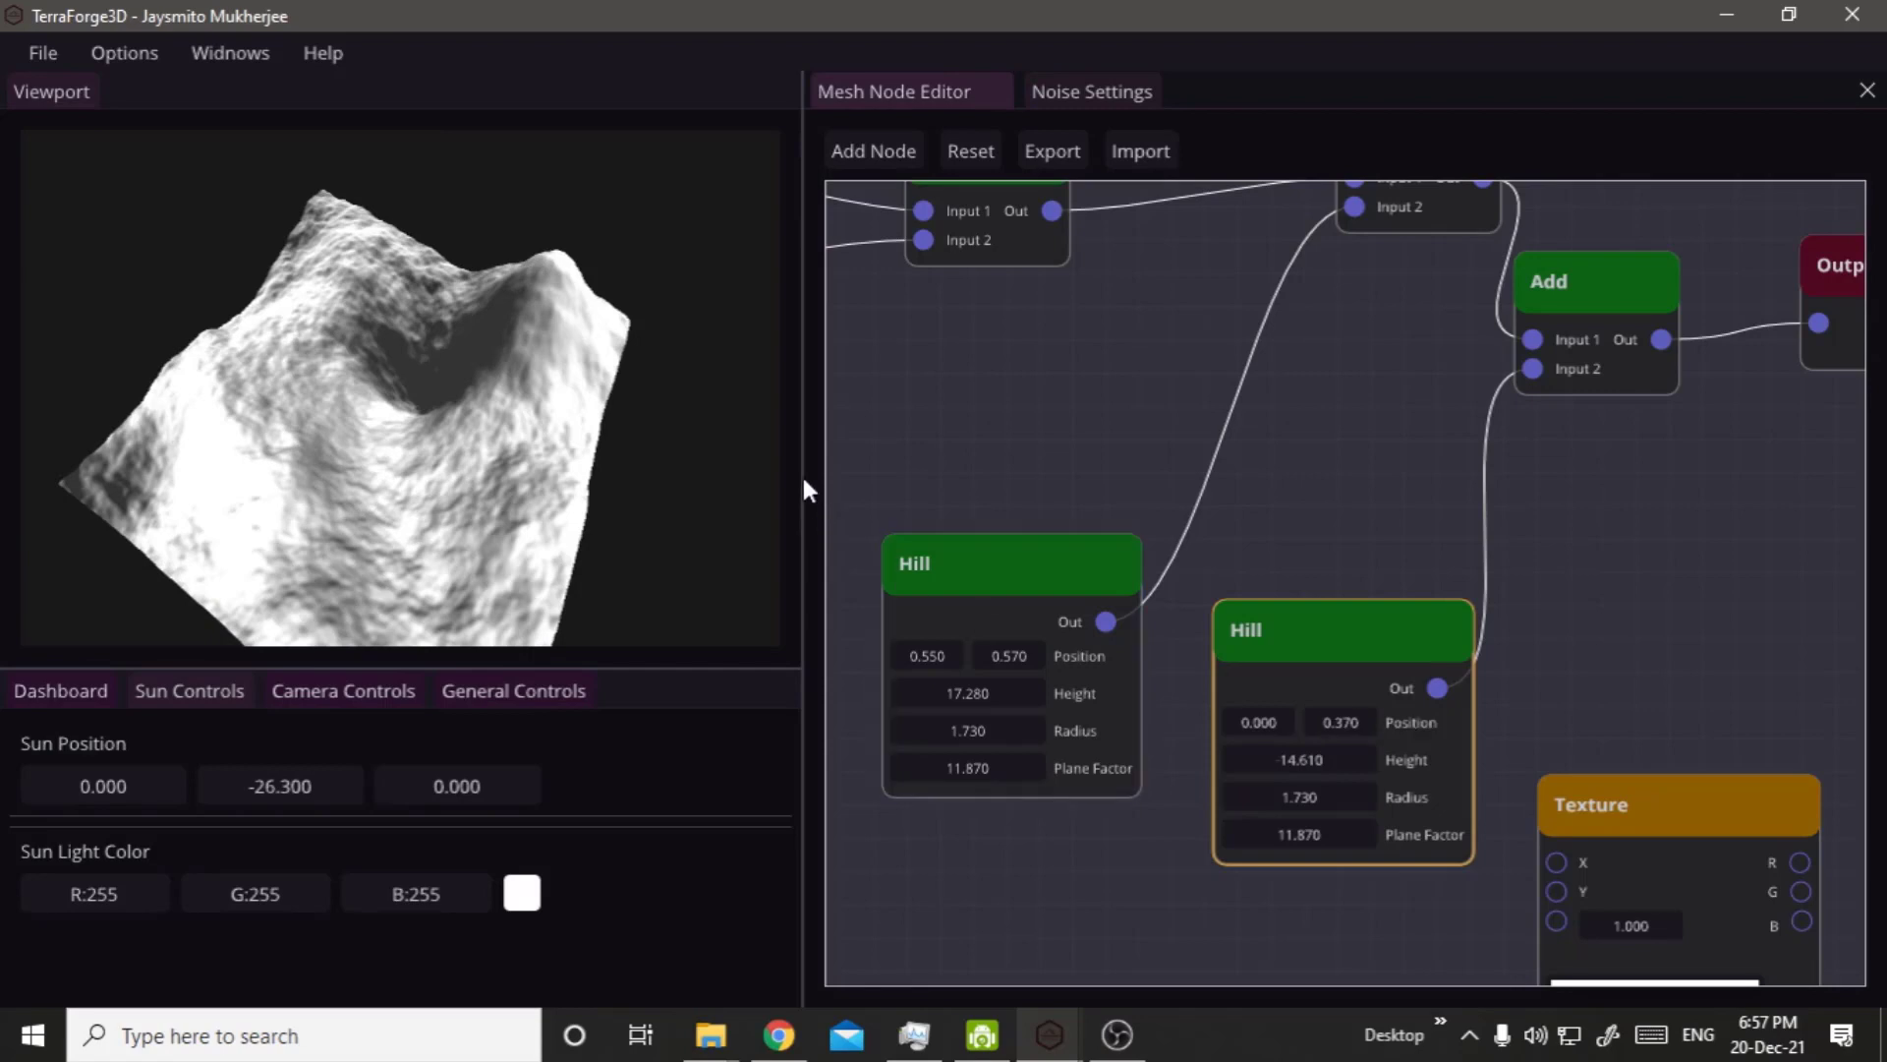
pyautogui.moveTo(559, 430); pyautogui.dragTo(1032, 408)
# Disconnect the Output node from the last Add node and place it beside the Texture node.
pyautogui.scroll(-4, 1278, 492)
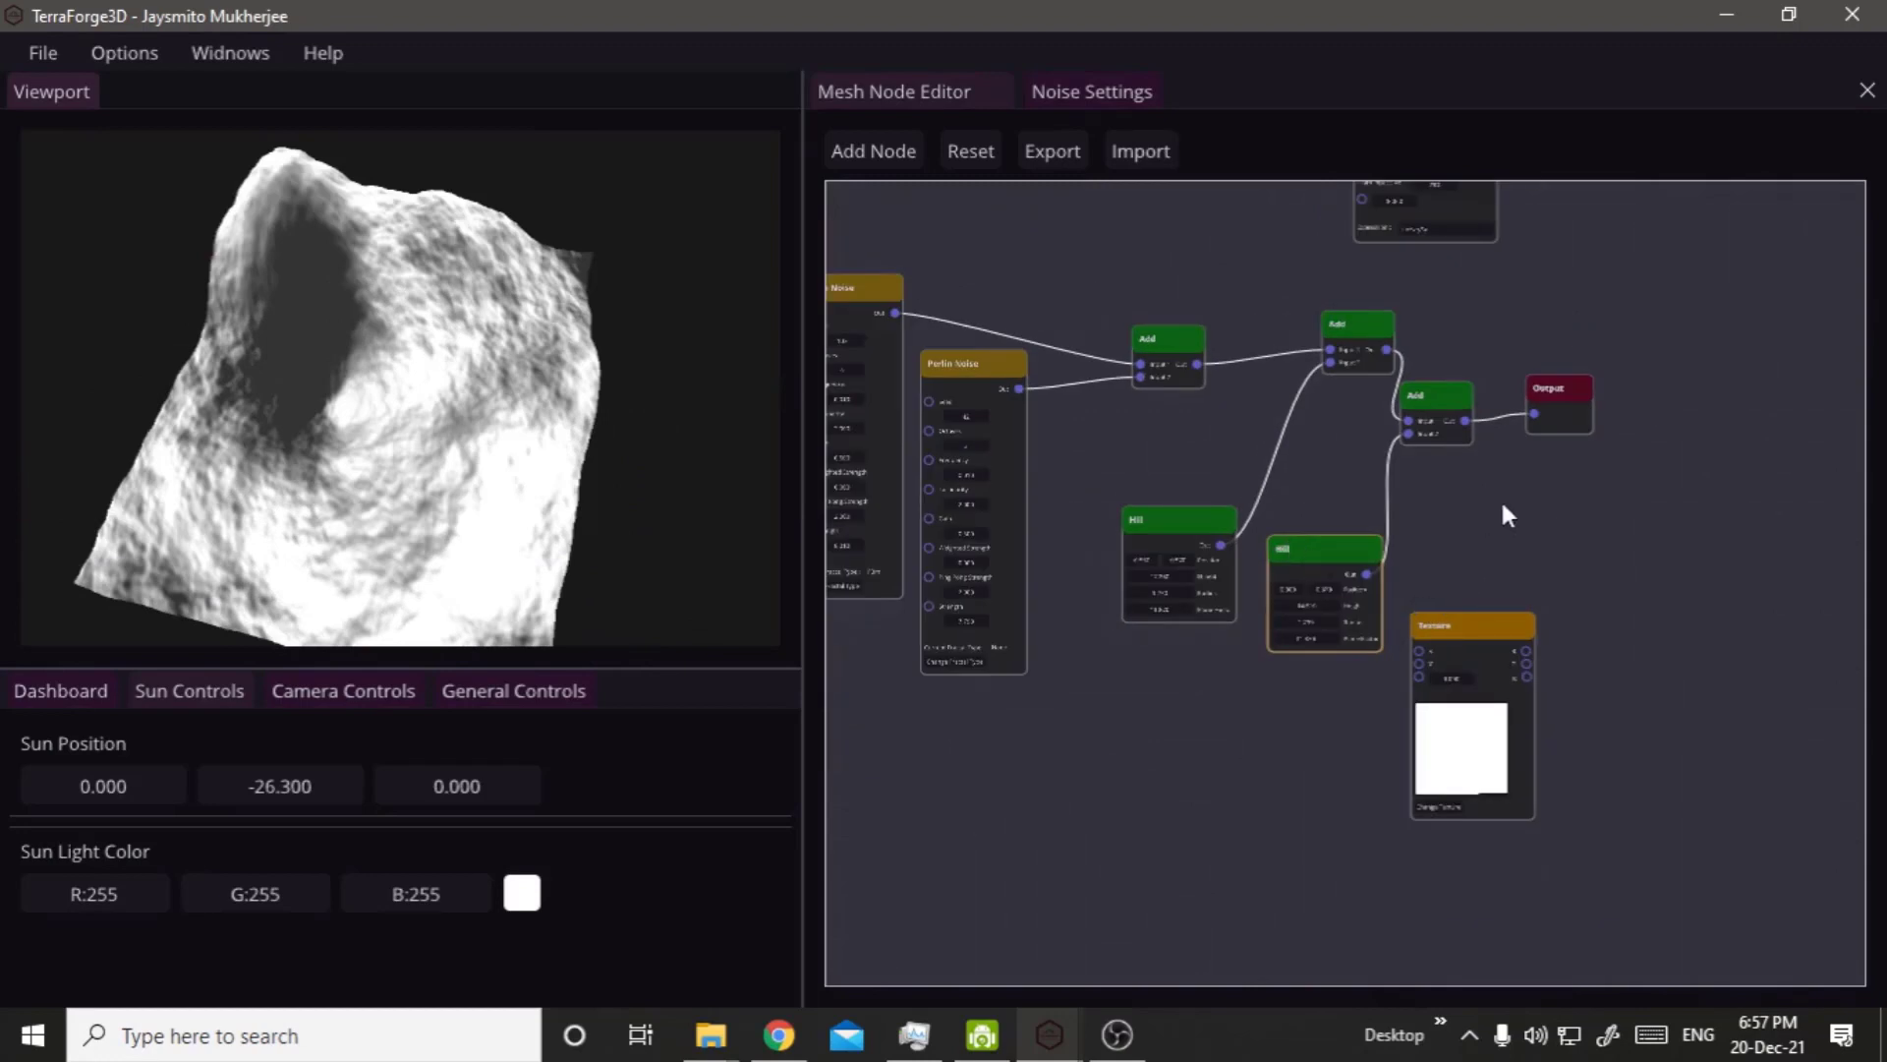
pyautogui.moveTo(1539, 399); pyautogui.dragTo(1685, 509)
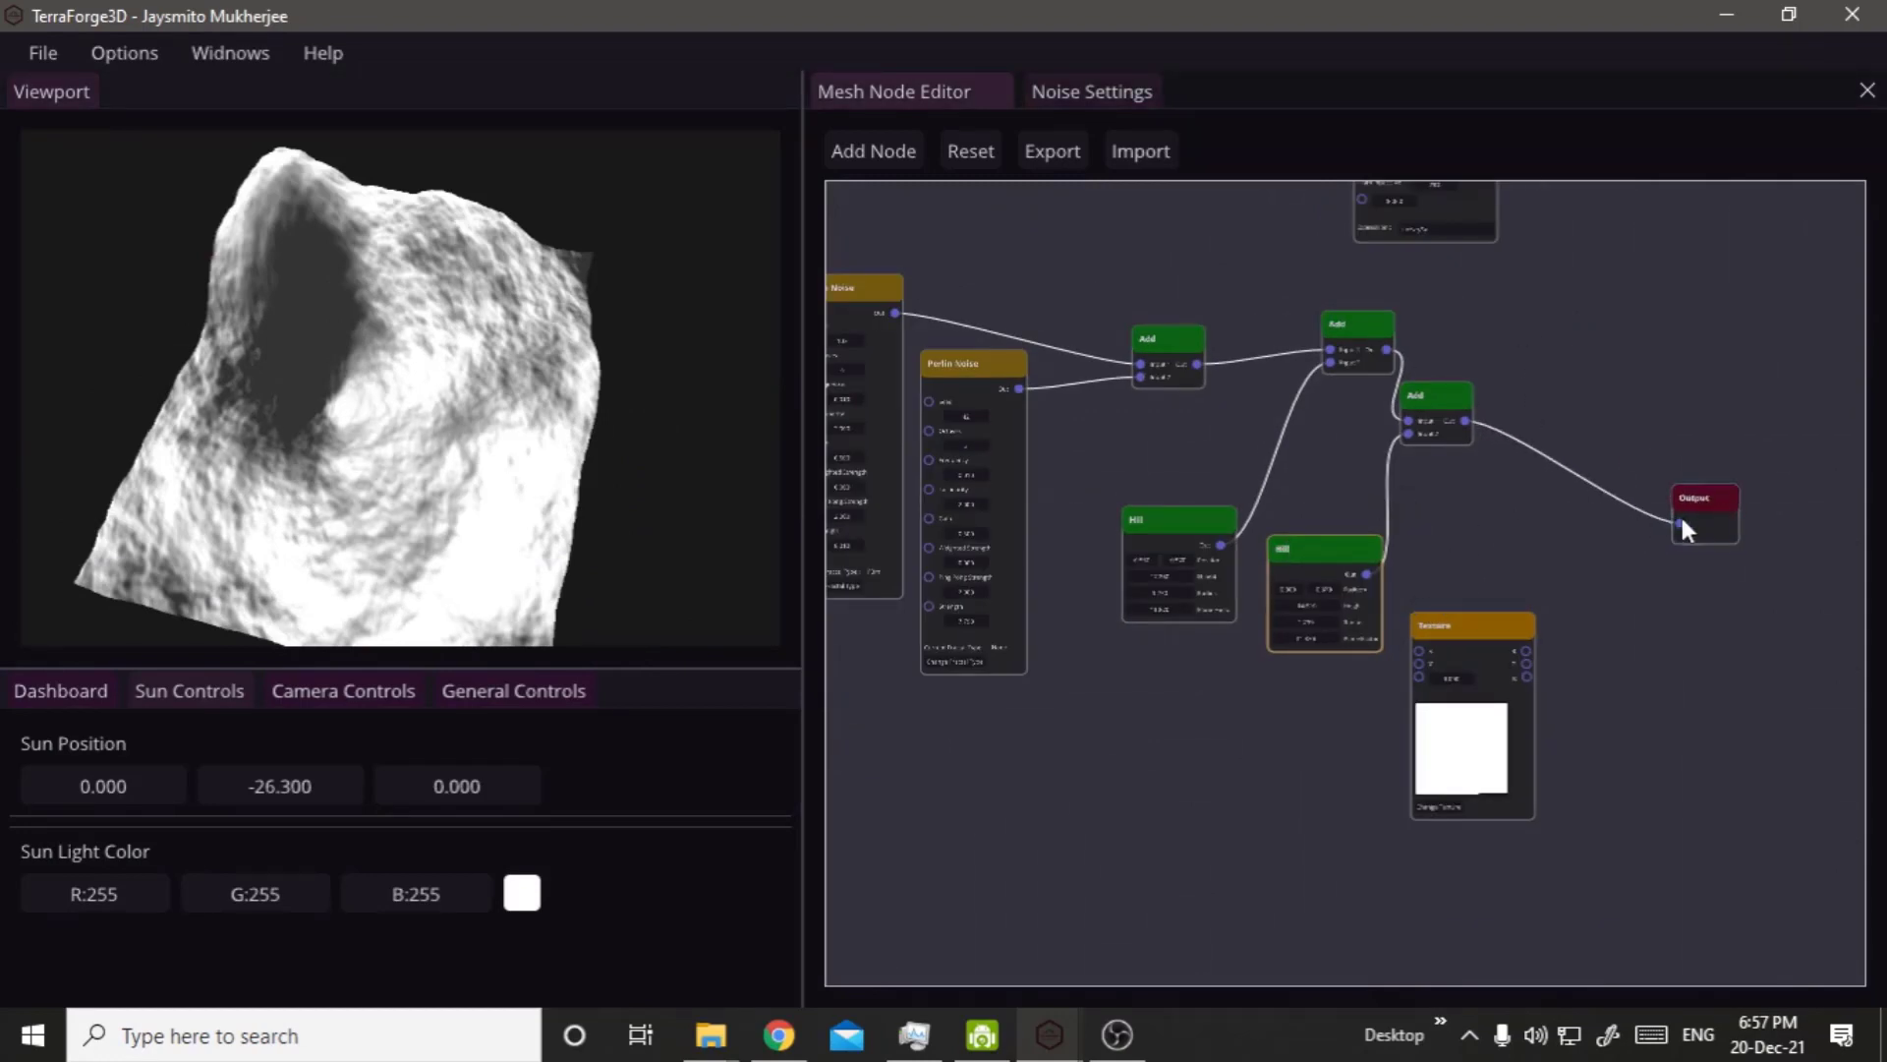
pyautogui.click(1635, 510)
pyautogui.press('Delete')
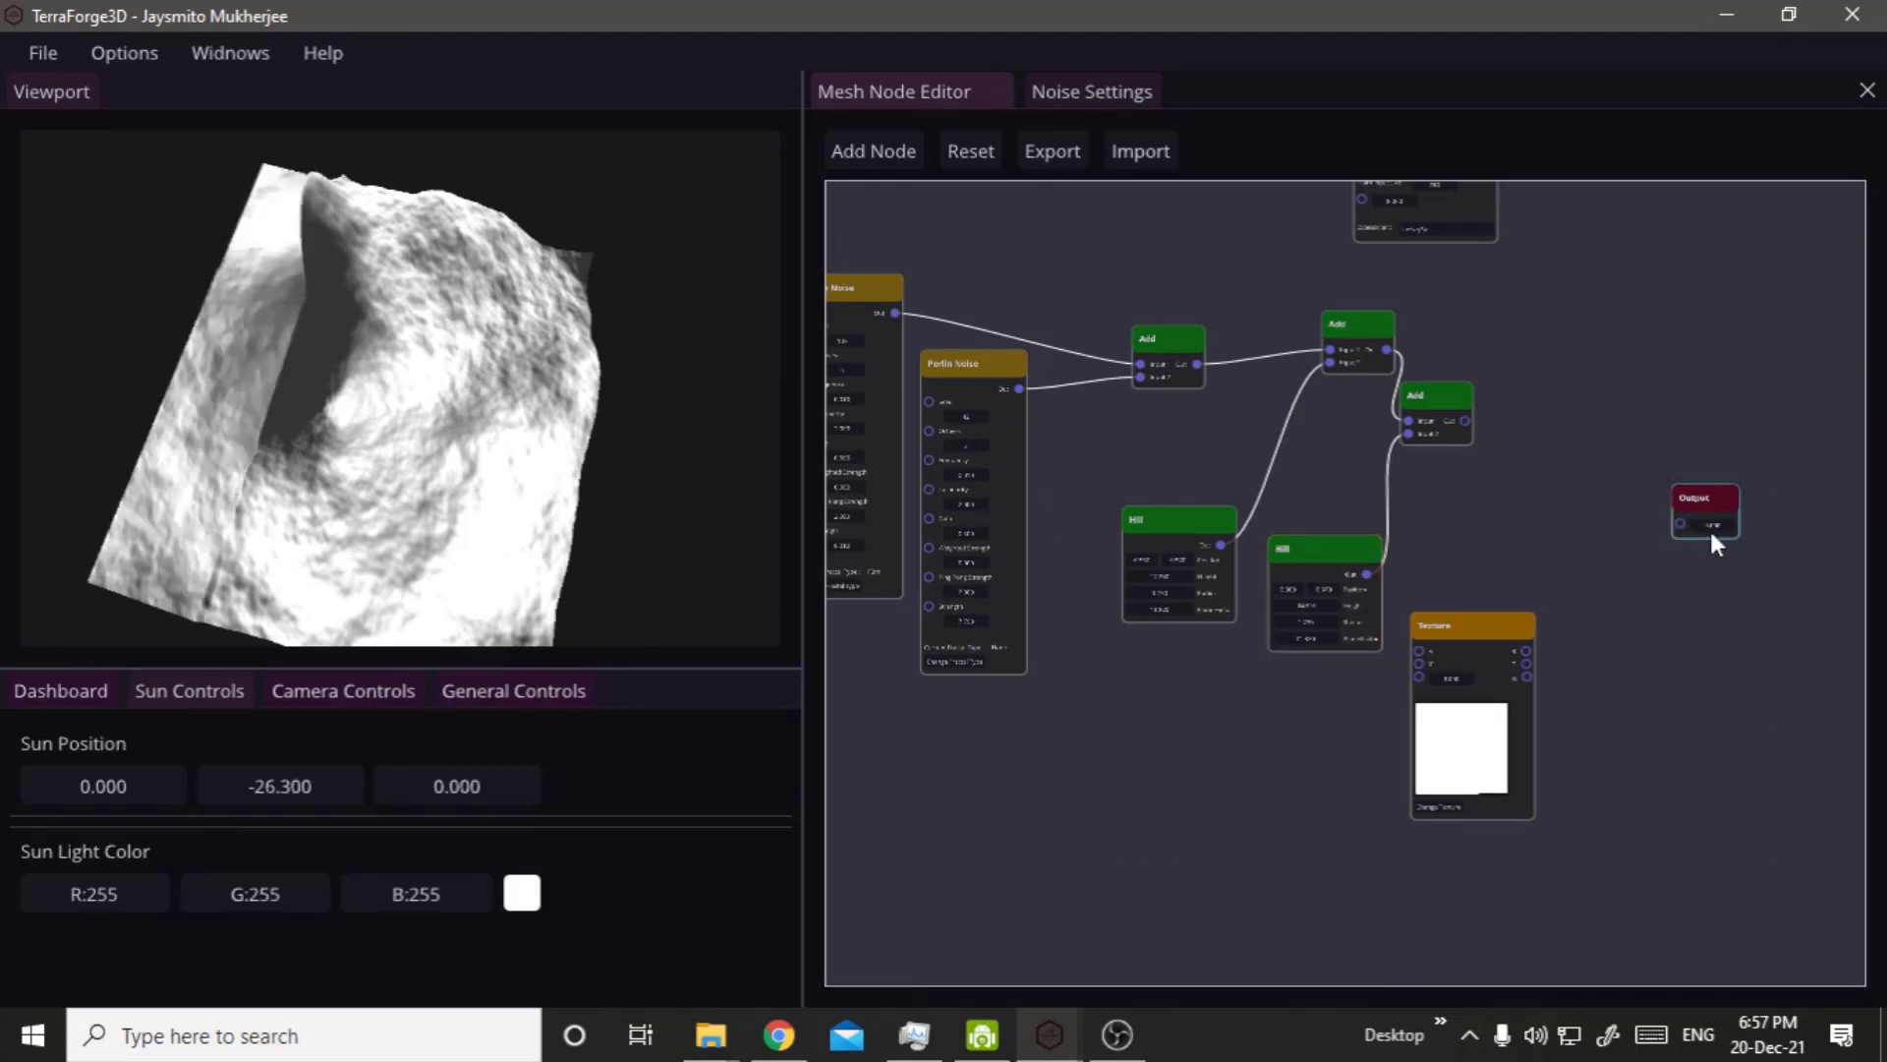
pyautogui.moveTo(1720, 496); pyautogui.dragTo(1617, 672)
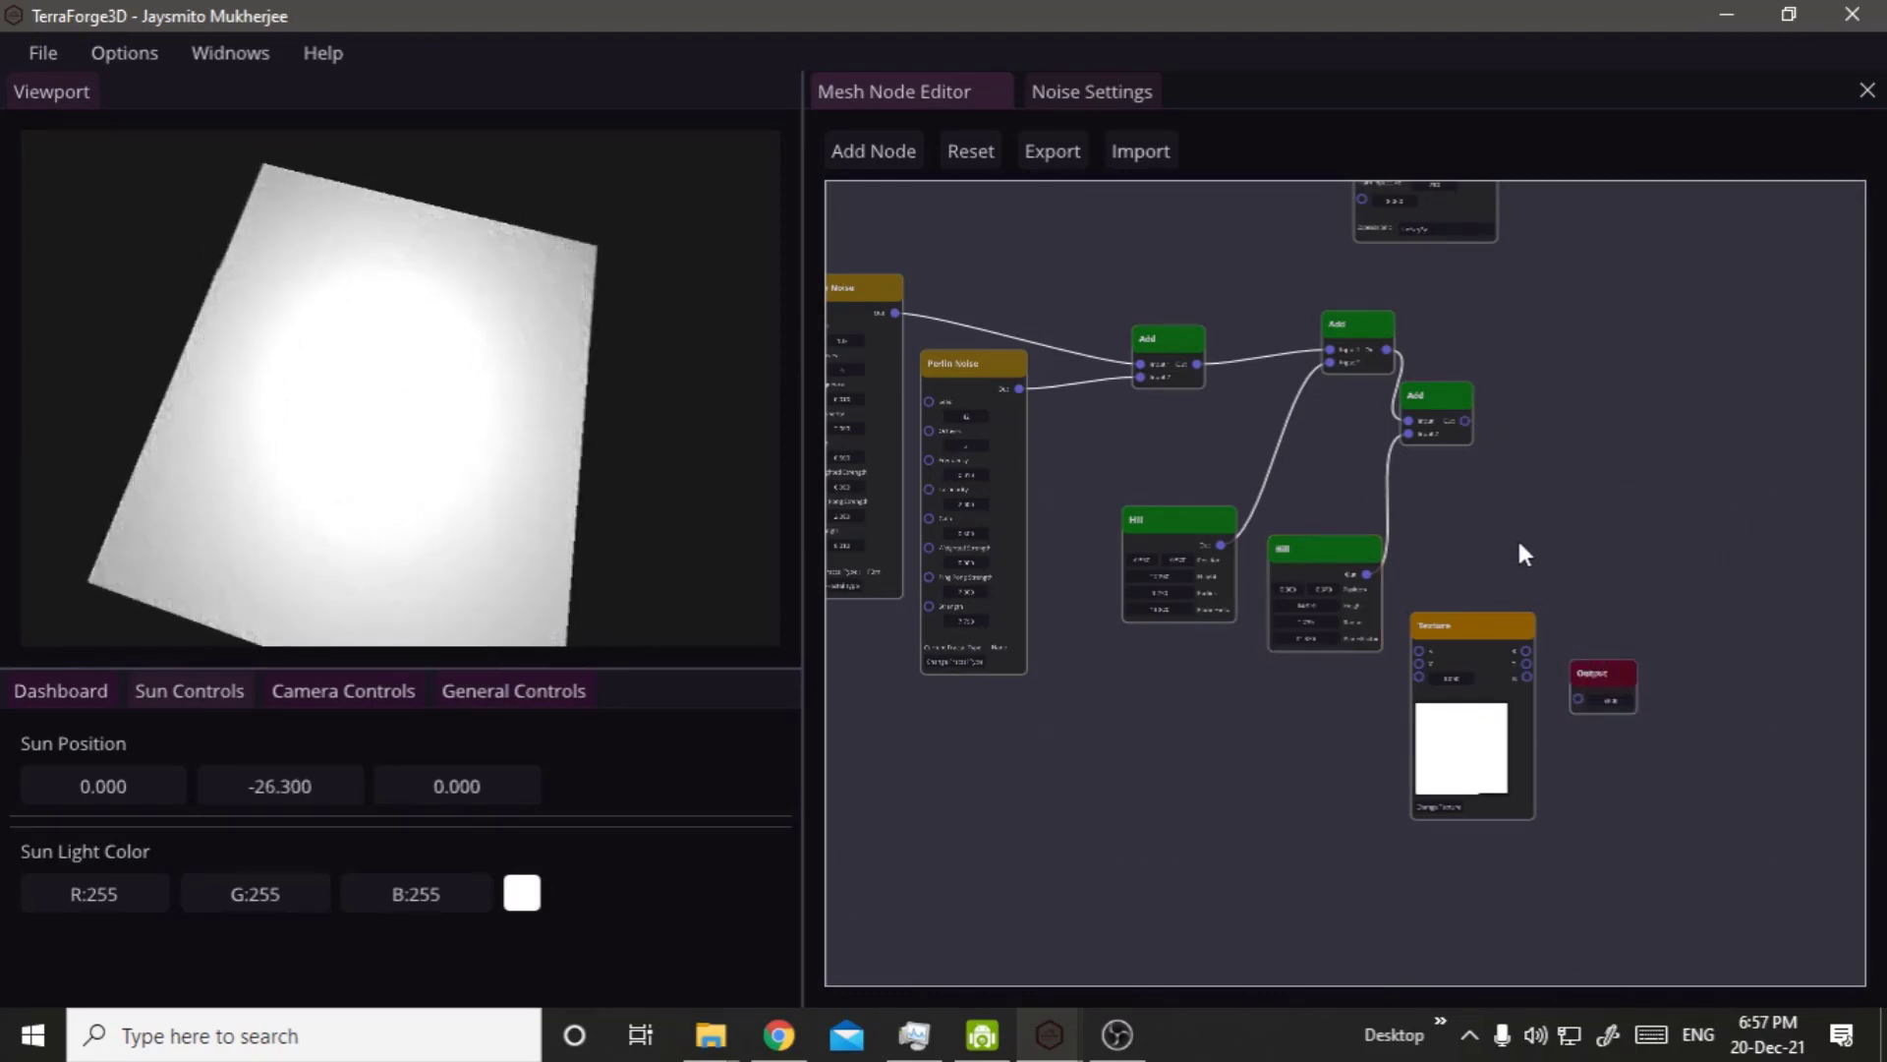
pyautogui.moveTo(1519, 521)
pyautogui.mouseDown()
pyautogui.moveTo(1467, 339)
pyautogui.moveTo(1512, 527)
pyautogui.mouseUp()
pyautogui.moveTo(1376, 408); pyautogui.dragTo(1230, 325, button='middle')
pyautogui.scroll(4, 1218, 384)
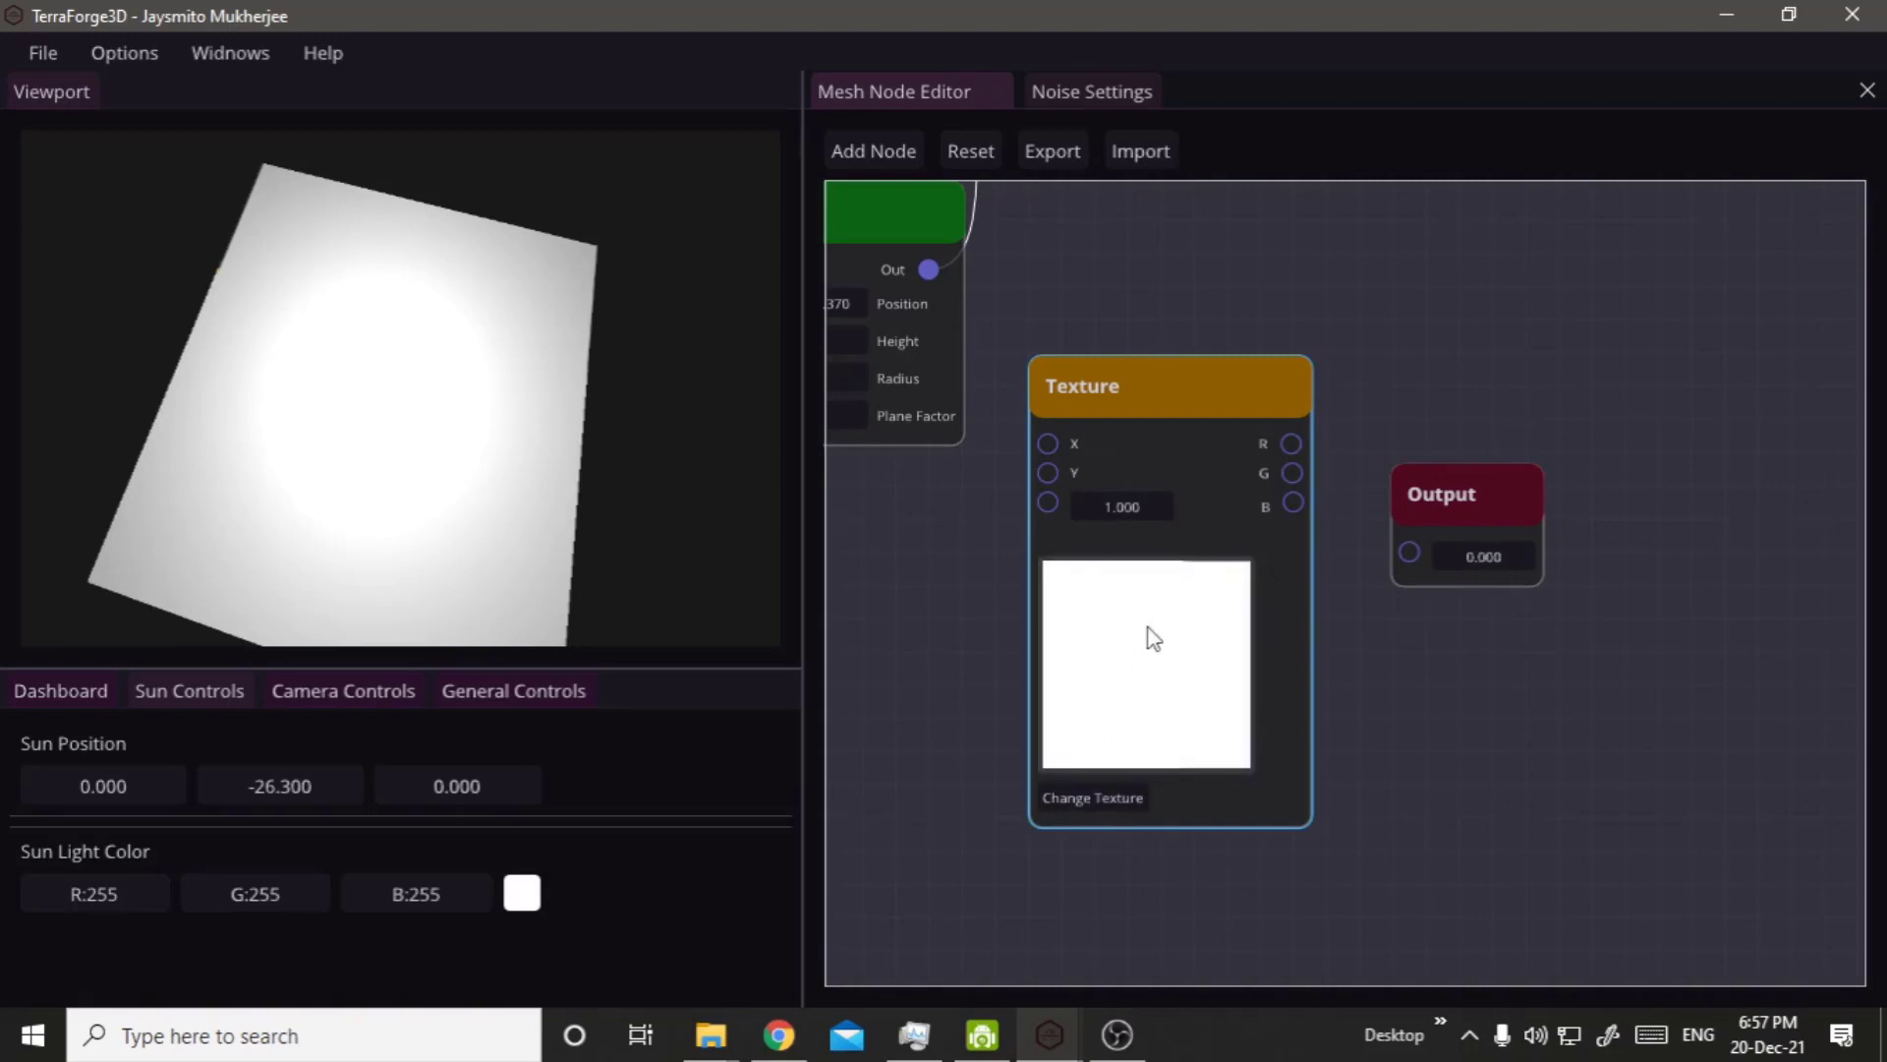
# Load a.png into the Texture node and connect its R output to the Output node.
pyautogui.click(1130, 720)
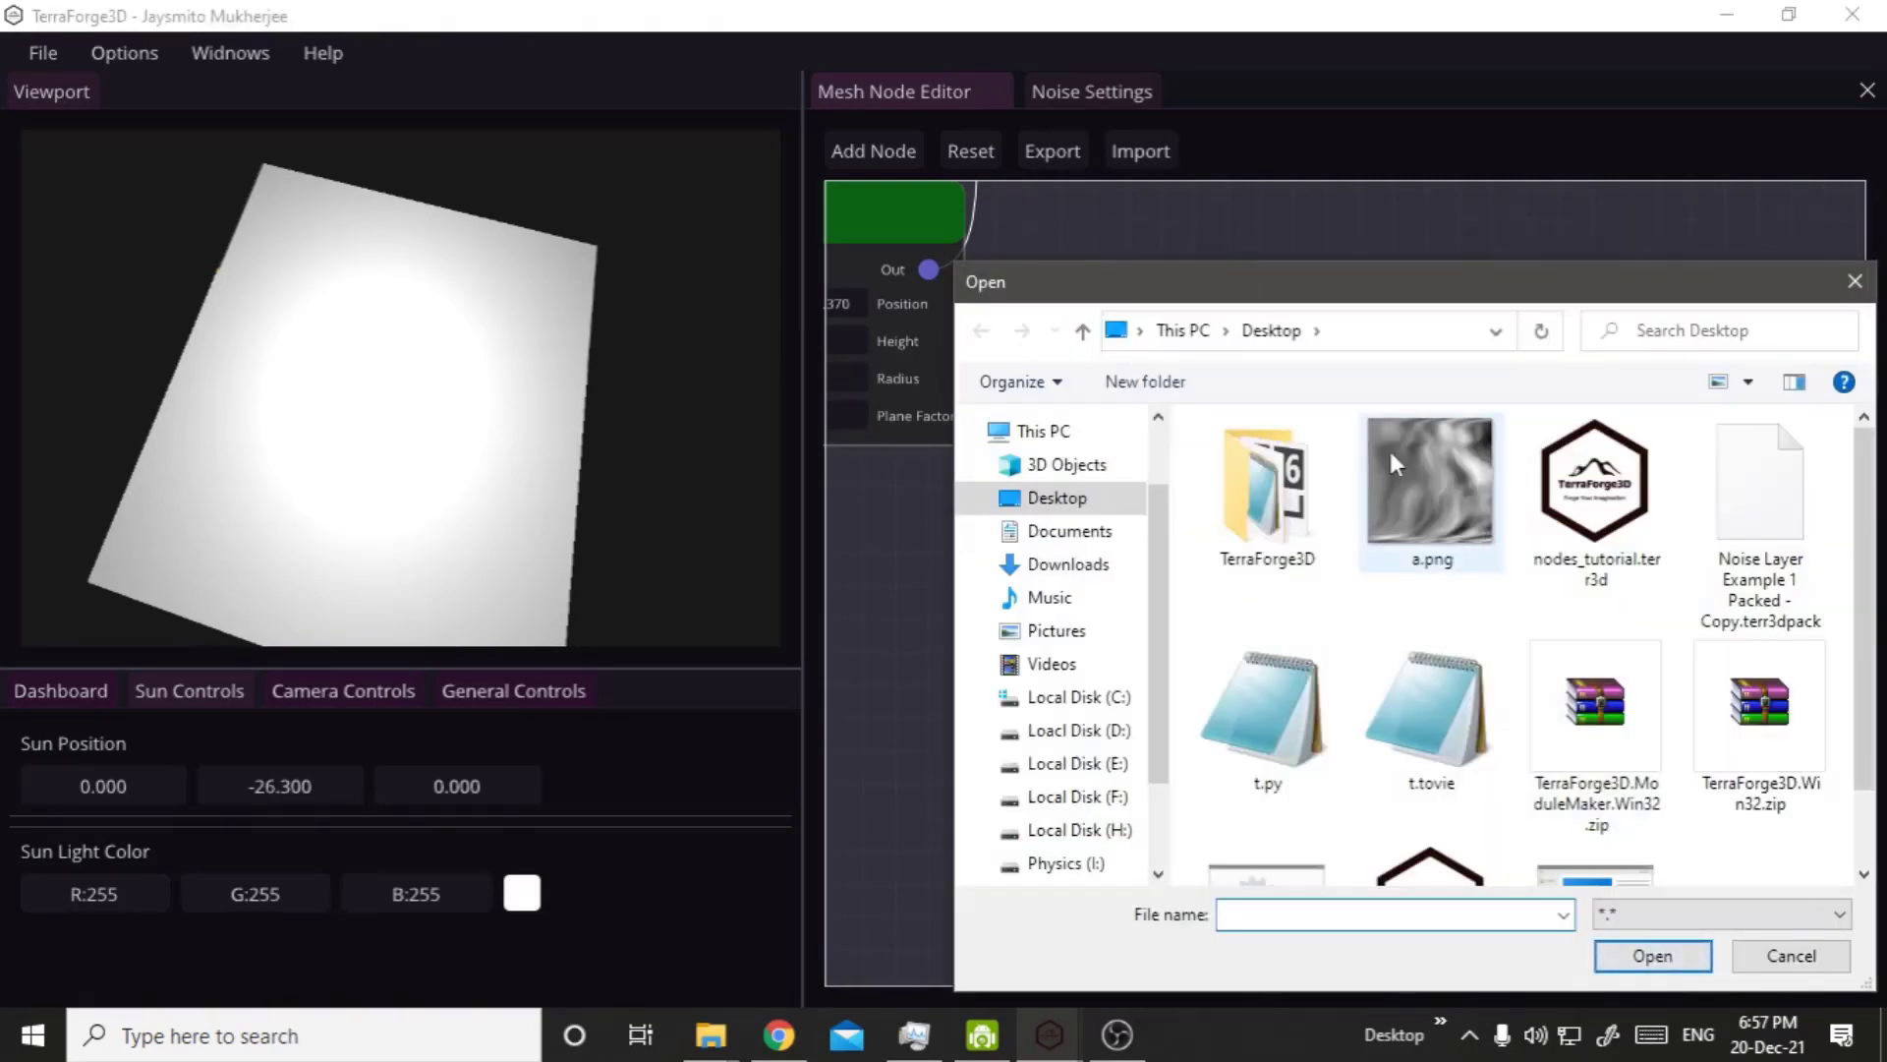
pyautogui.doubleClick(1407, 457)
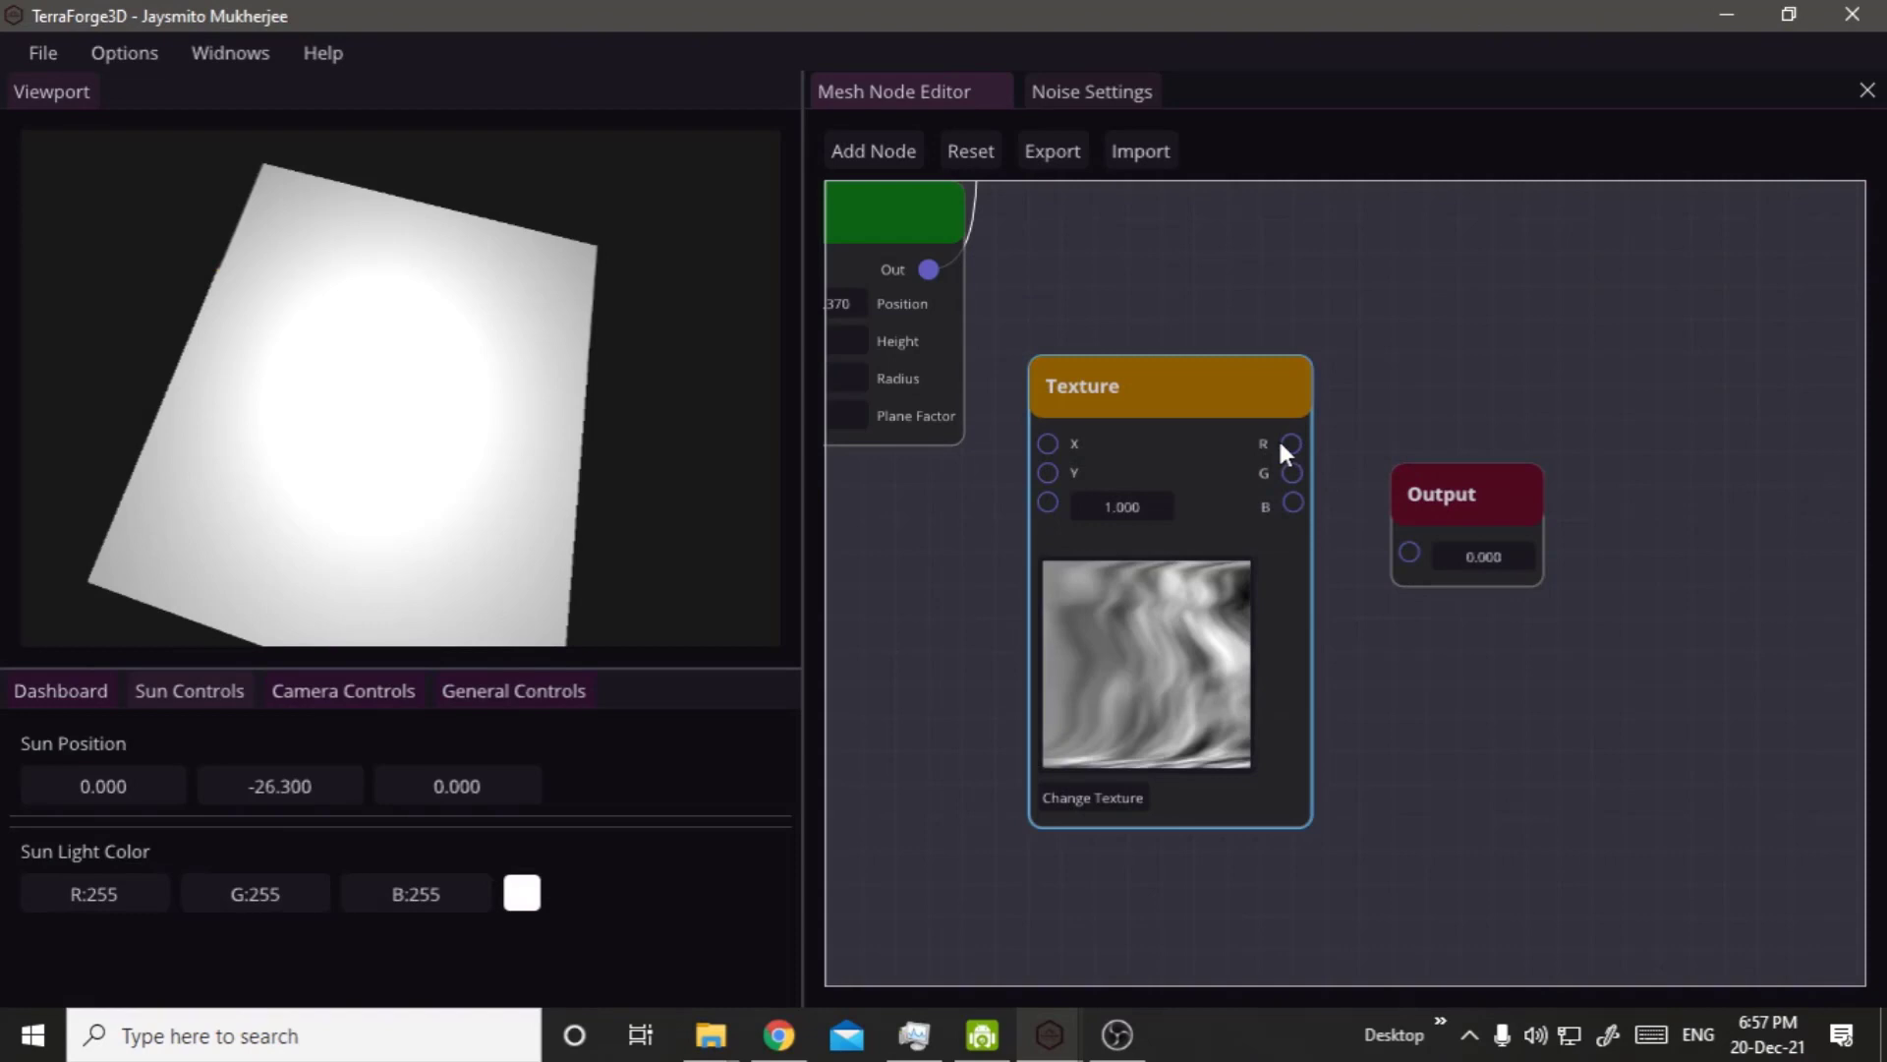
pyautogui.moveTo(1280, 443); pyautogui.dragTo(1407, 539)
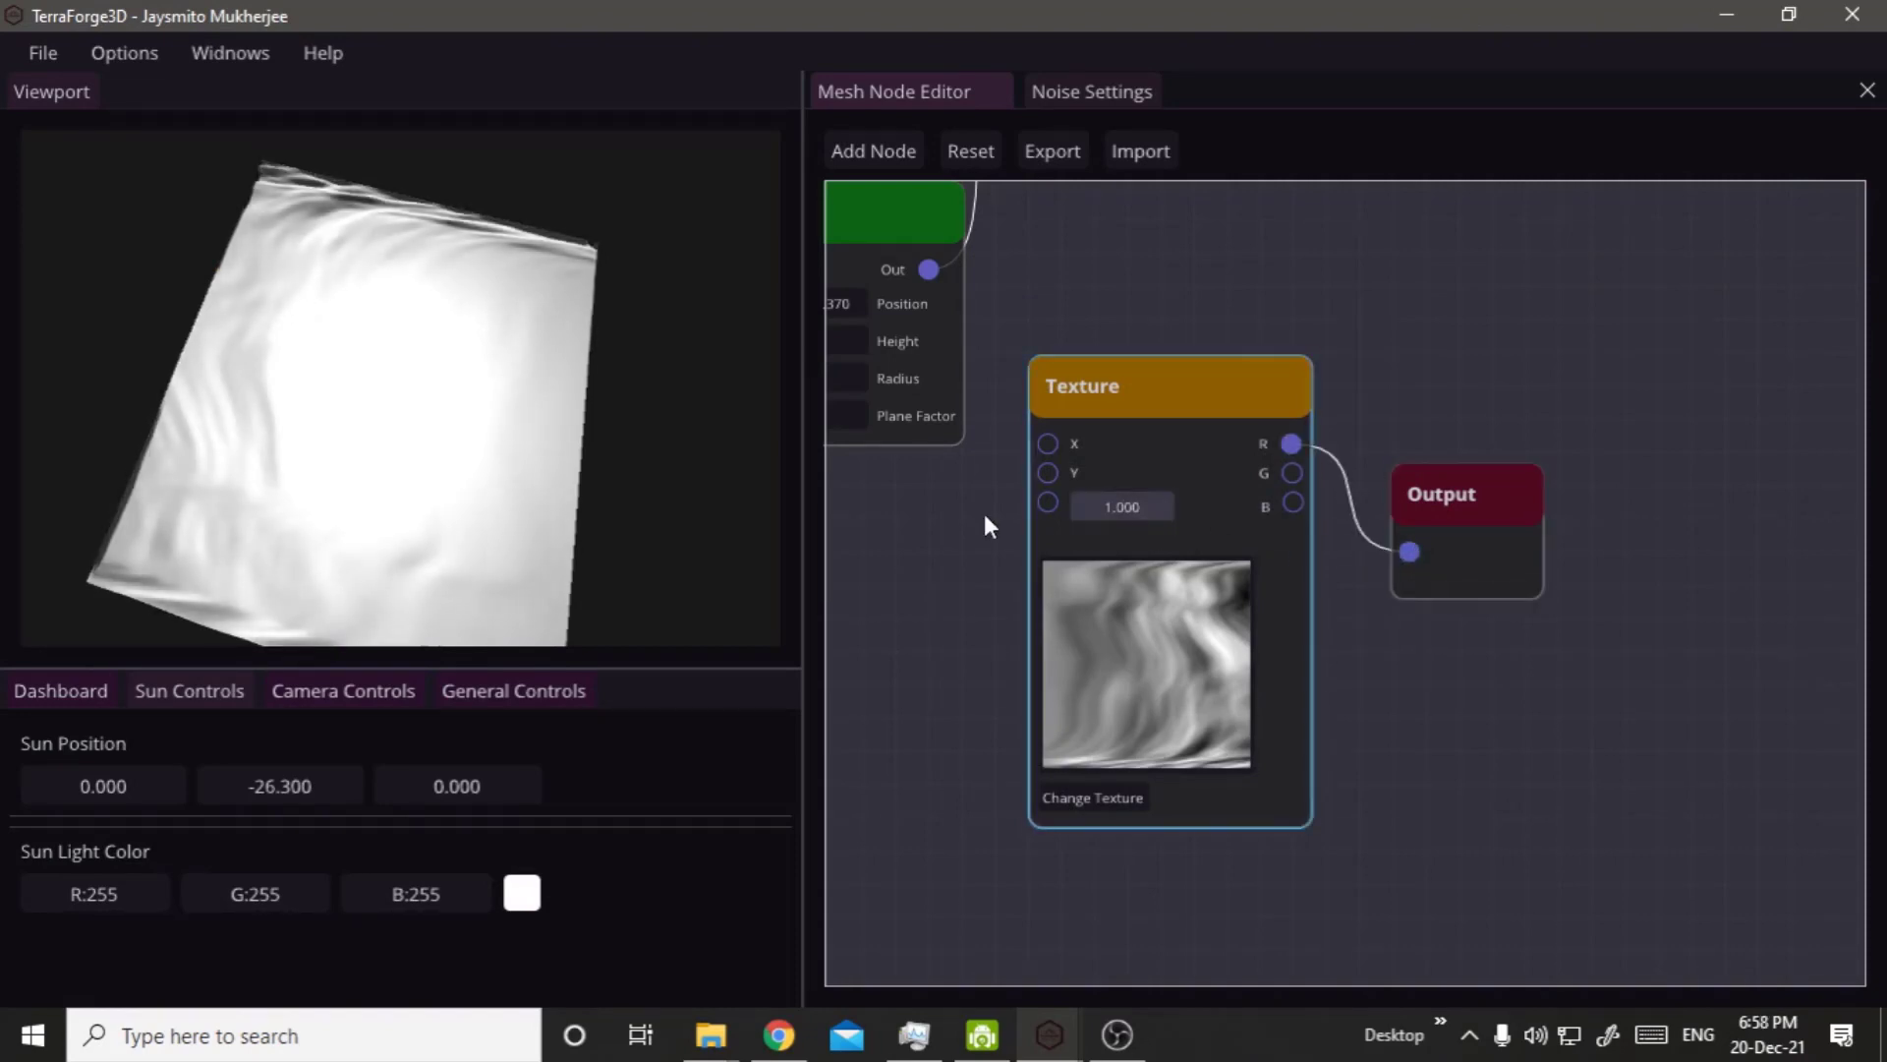
pyautogui.moveTo(337, 481); pyautogui.dragTo(413, 304)
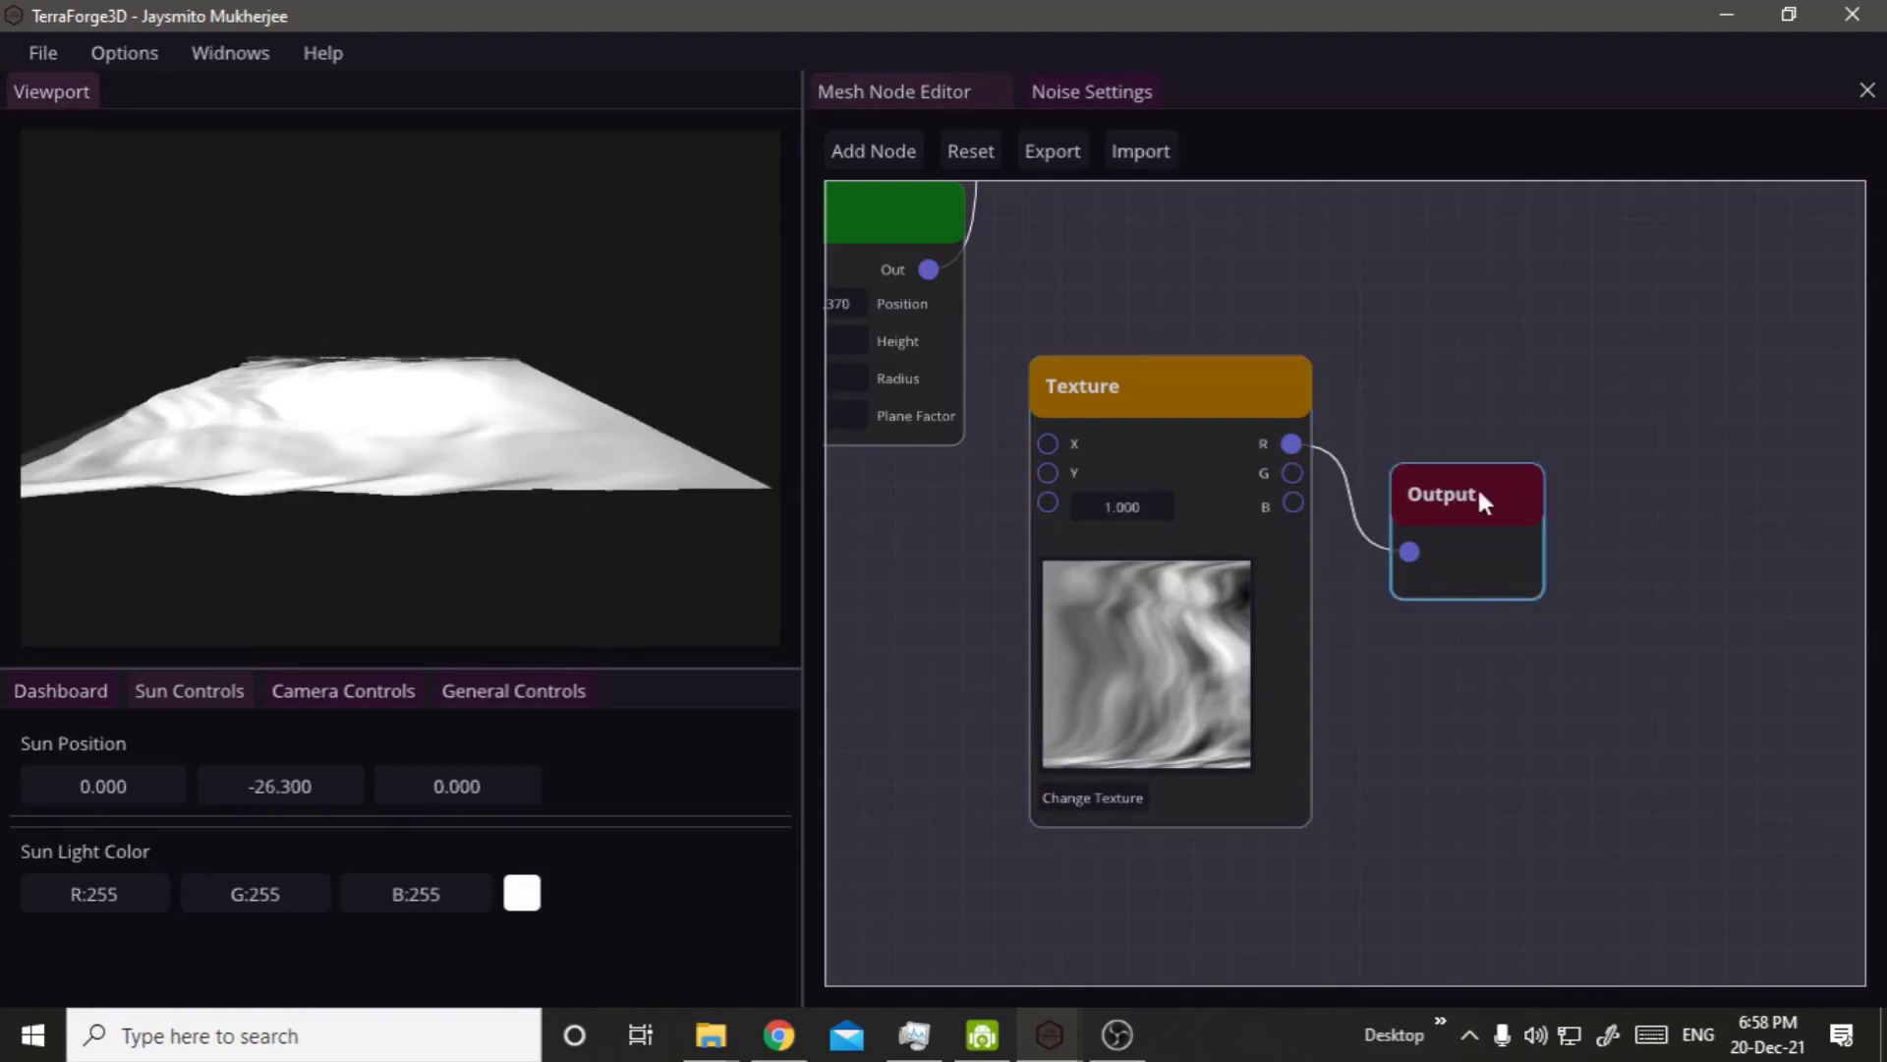
# Move the Output node farther away from the Texture node and disconnect the two.
pyautogui.moveTo(1482, 501); pyautogui.dragTo(1732, 467)
pyautogui.moveTo(1659, 519); pyautogui.dragTo(1346, 507)
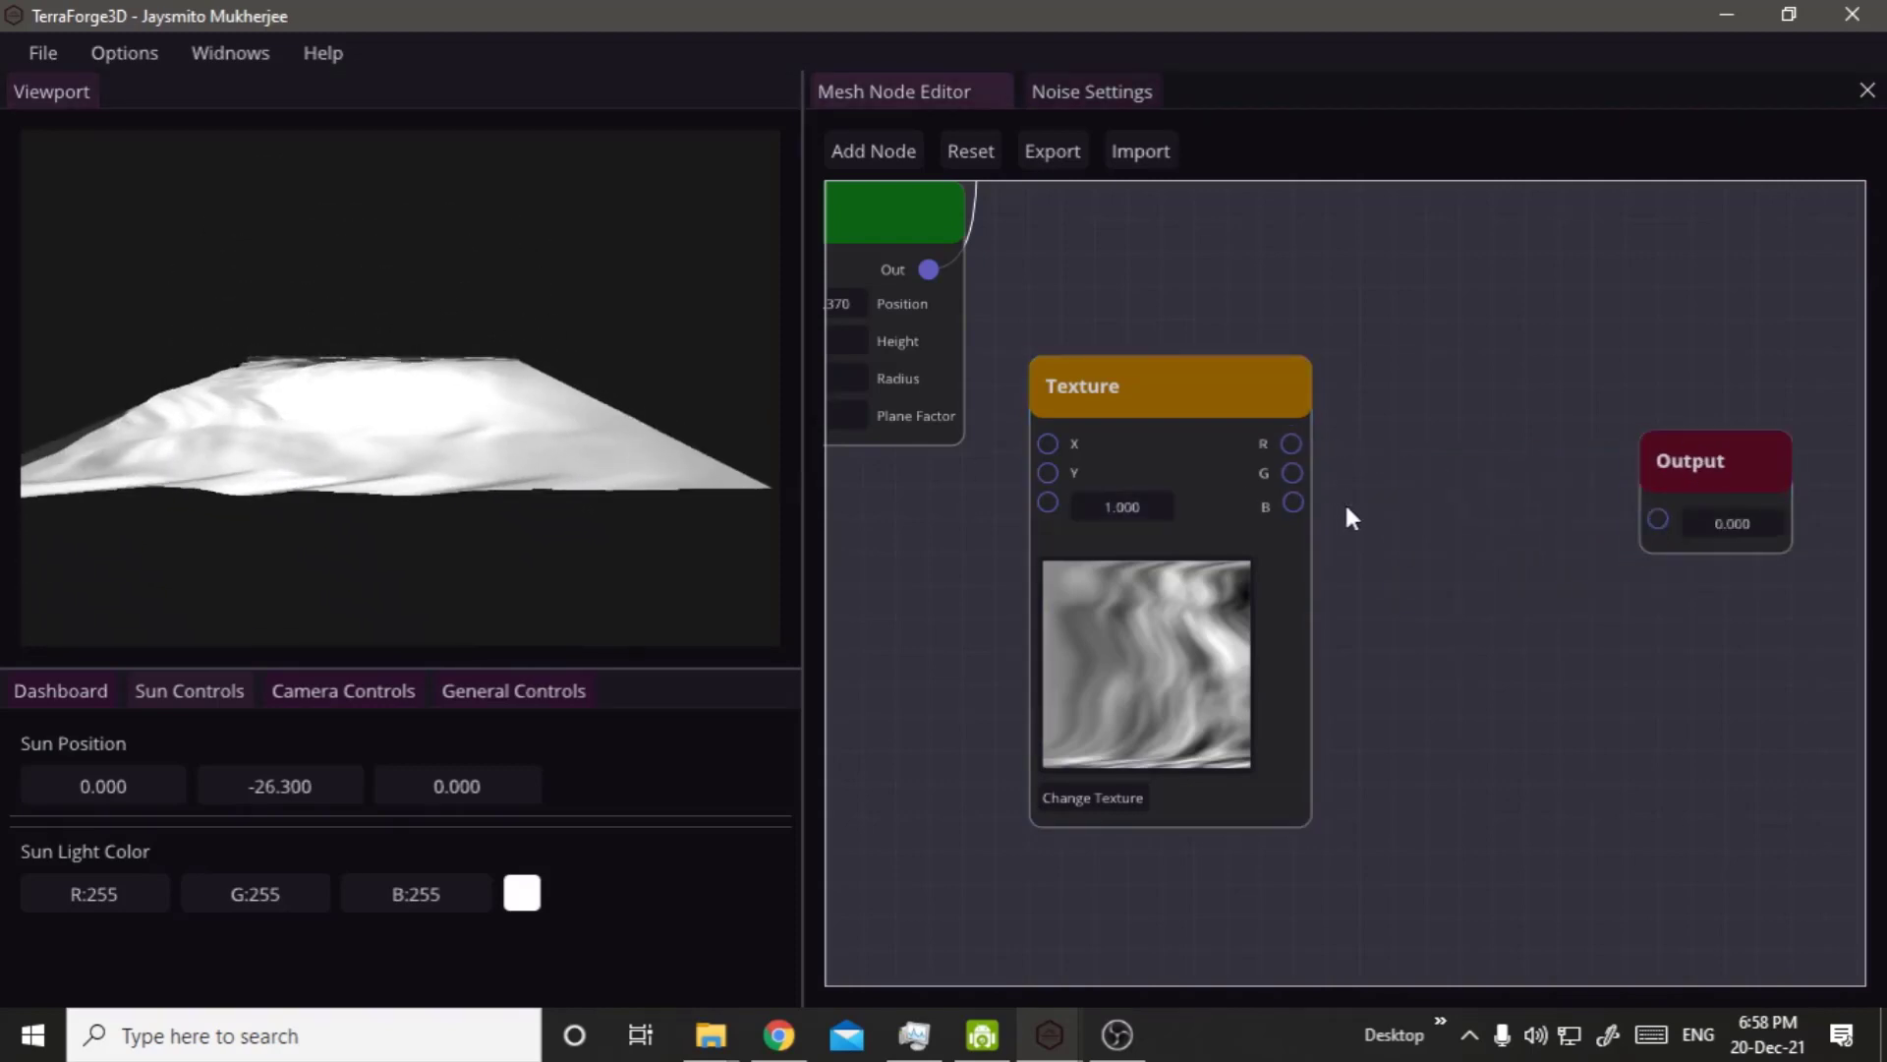
pyautogui.rightClick(1347, 506)
pyautogui.click(1282, 321)
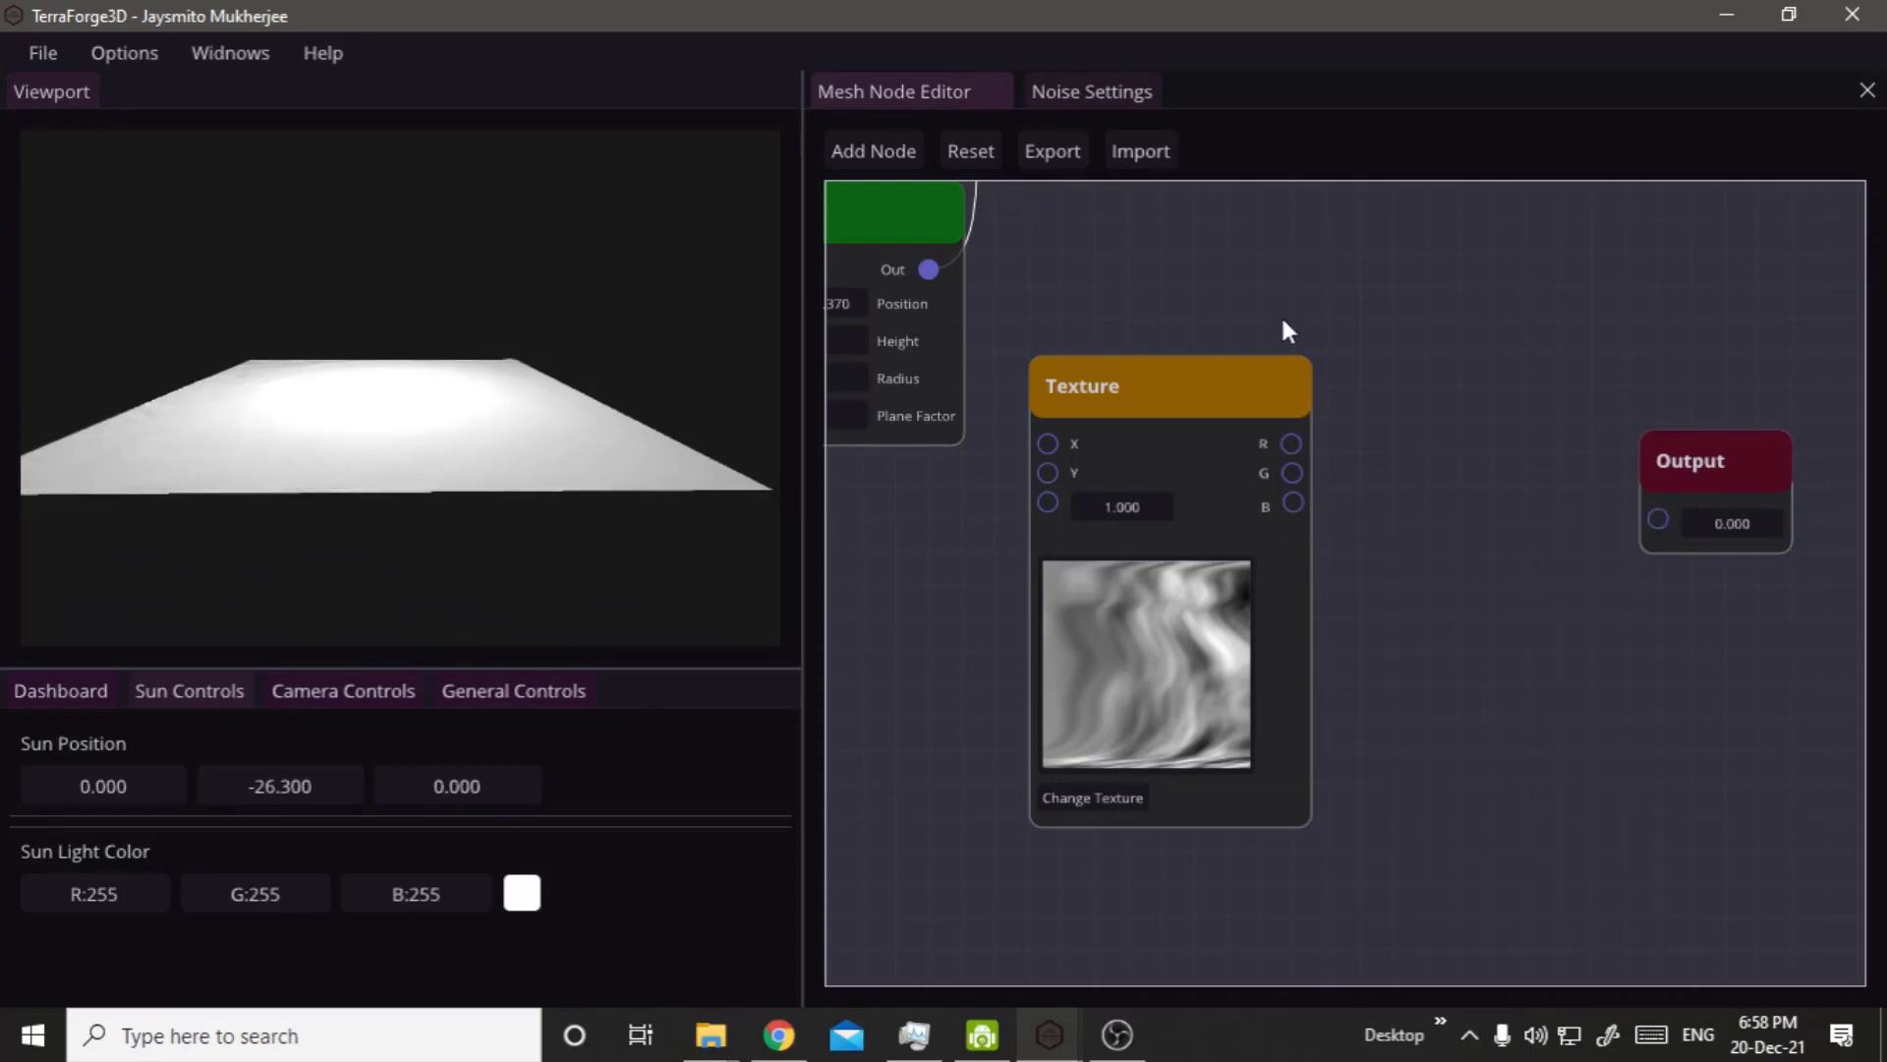
# Add a Multiply node and wire it between the Texture node's R output and the Output node.
pyautogui.scroll(-3, 1282, 315)
pyautogui.rightClick(1304, 275)
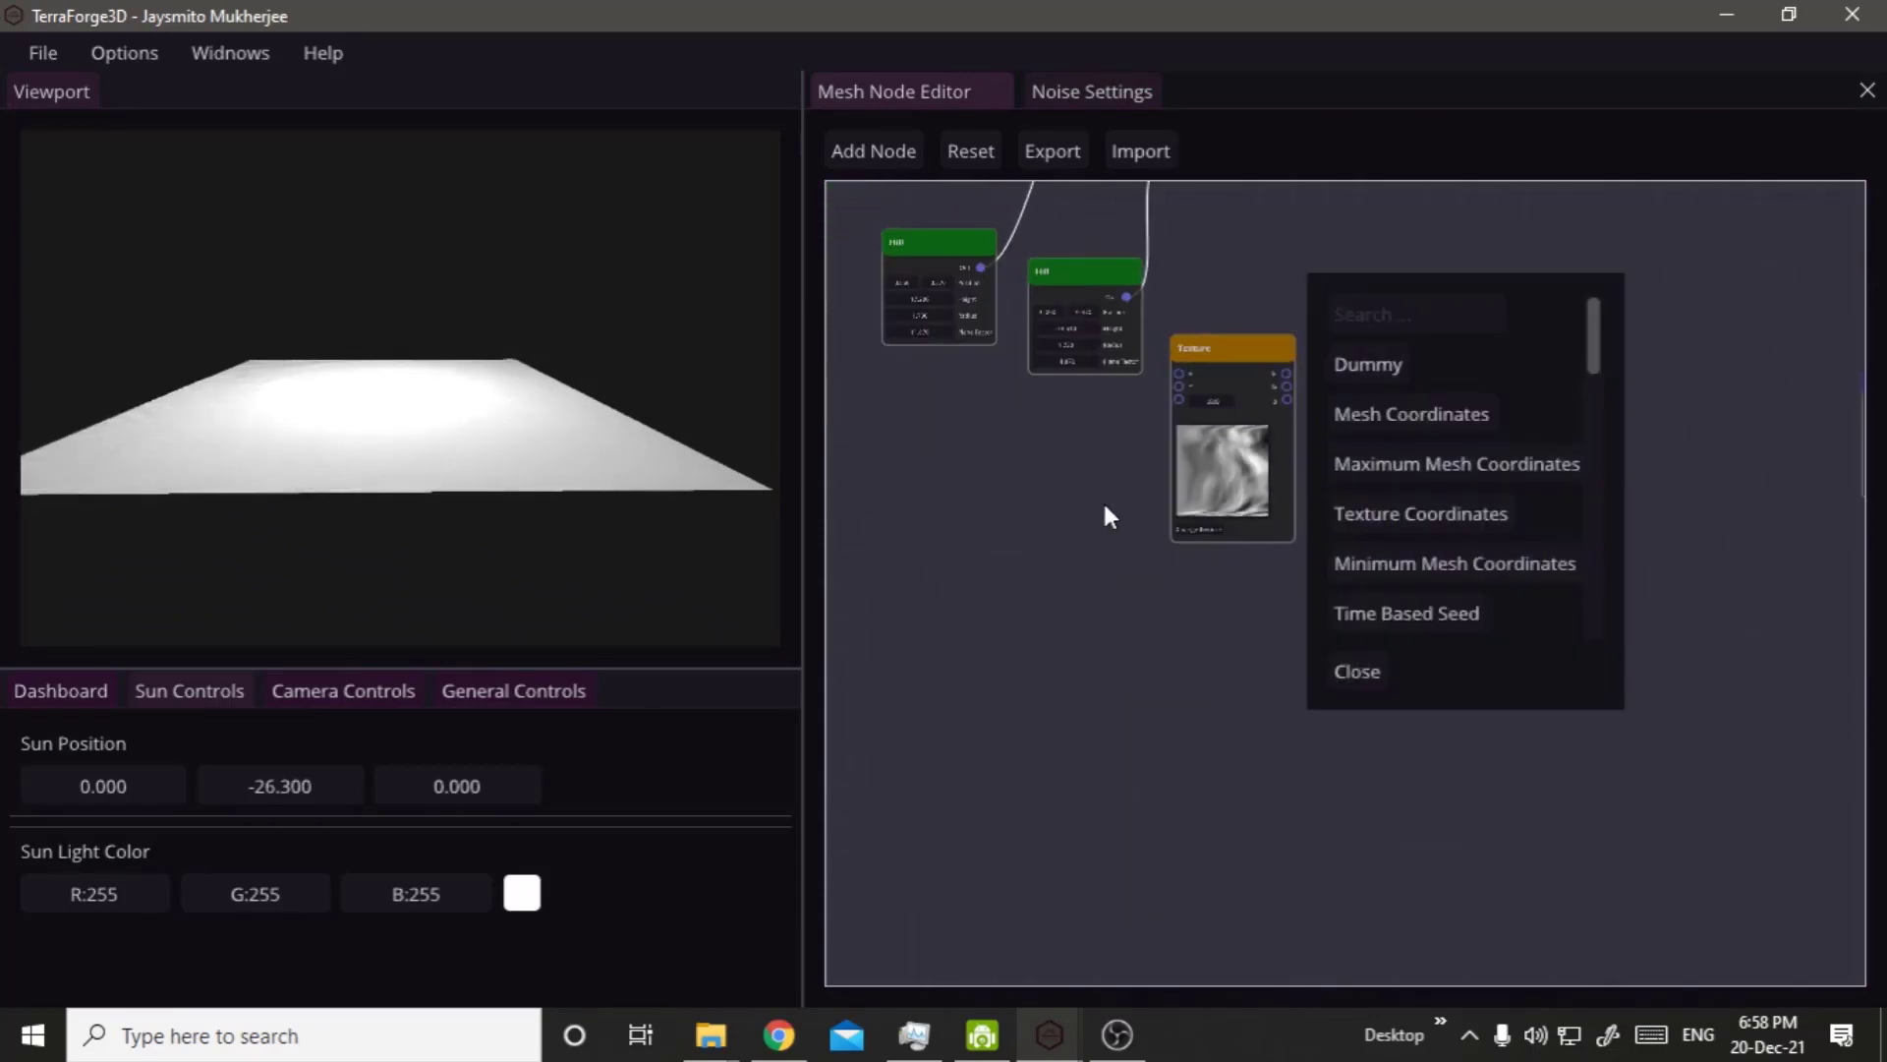
pyautogui.moveTo(1107, 517); pyautogui.dragTo(1411, 875, button='middle')
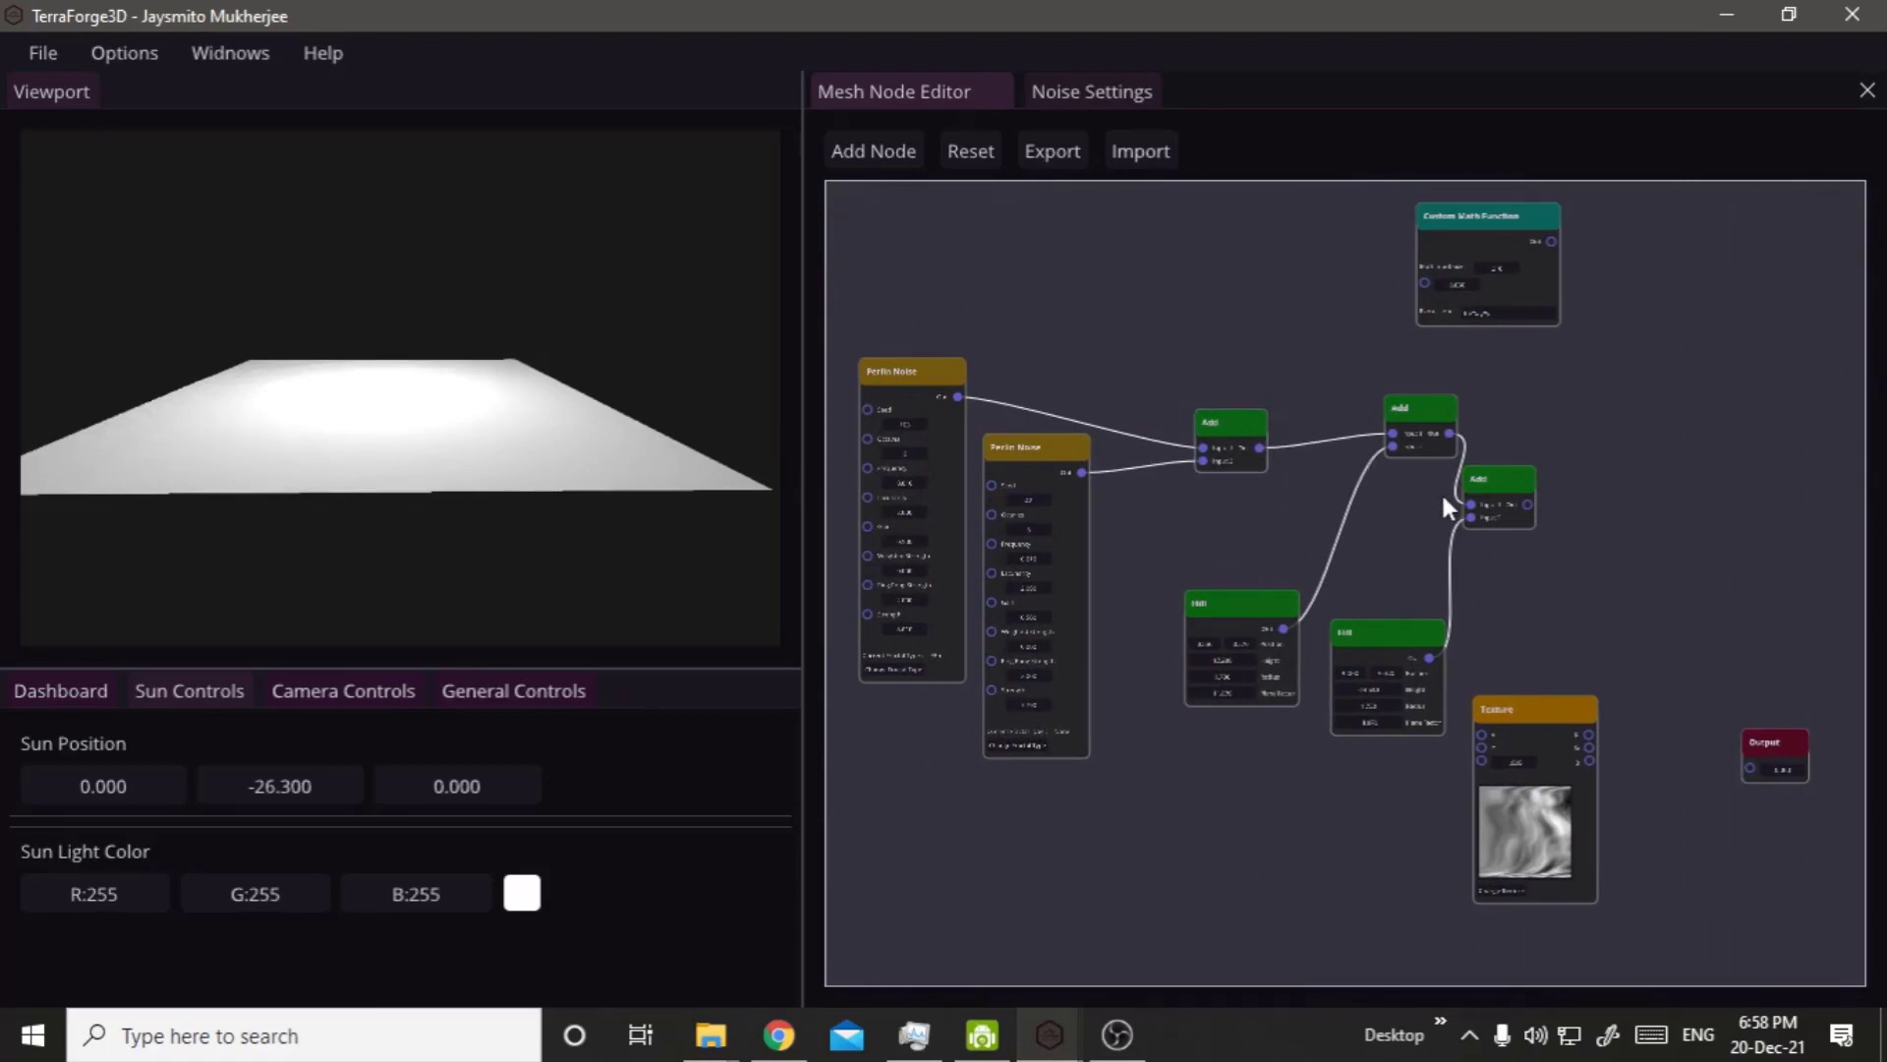
pyautogui.moveTo(1551, 589); pyautogui.dragTo(695, 366, button='middle')
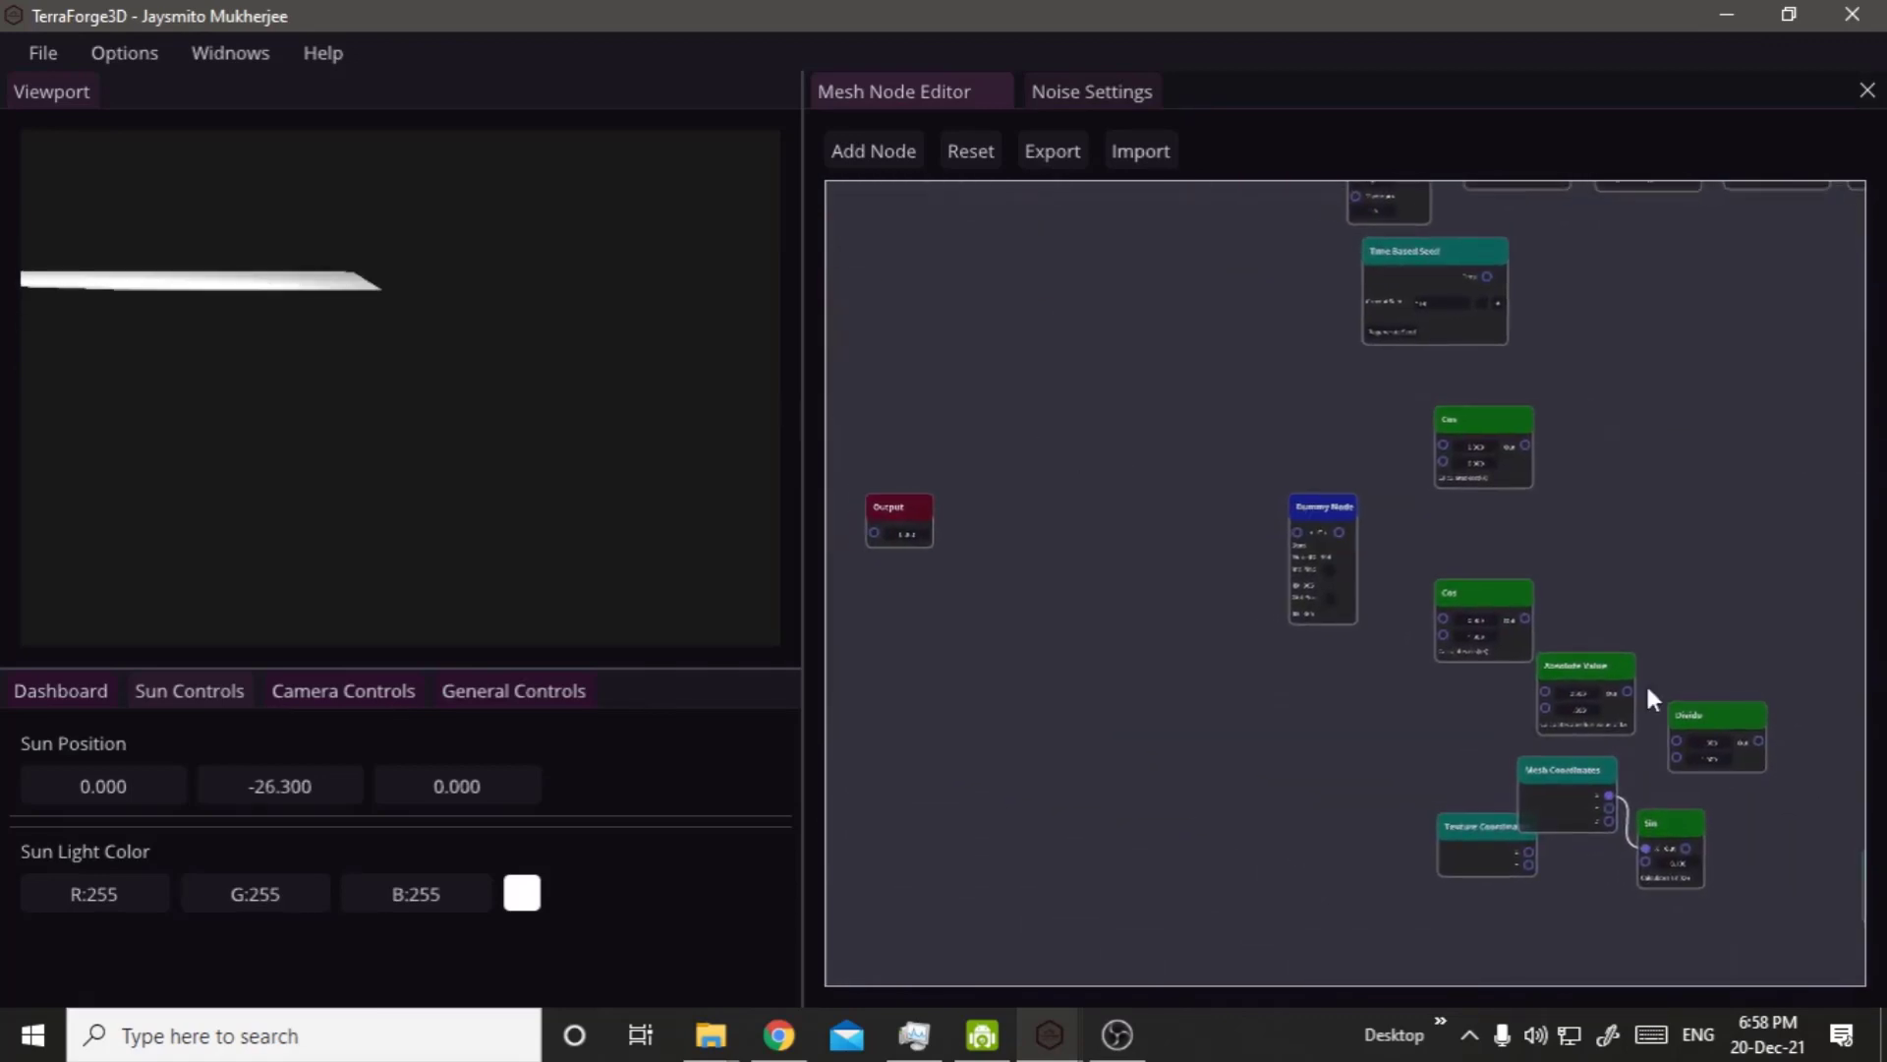
pyautogui.moveTo(1650, 698); pyautogui.dragTo(1308, 518, button='middle')
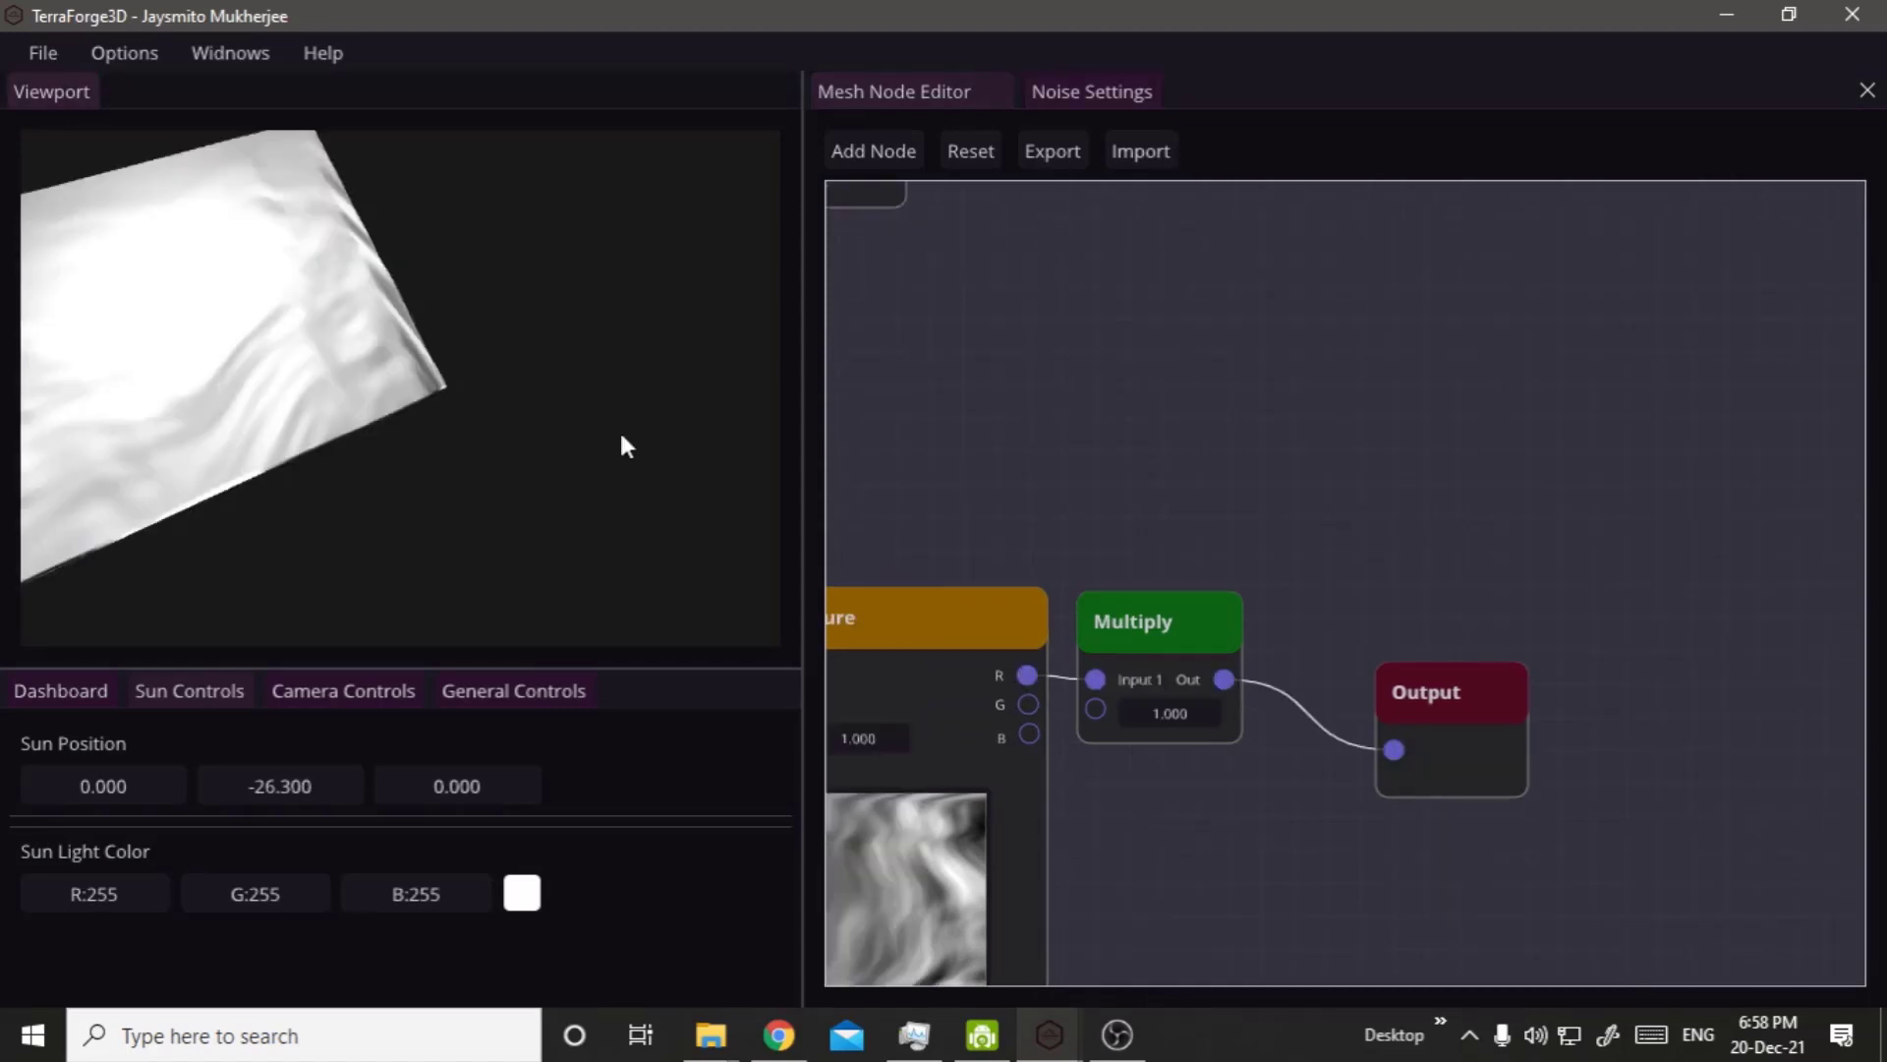
pyautogui.moveTo(621, 436); pyautogui.dragTo(523, 385)
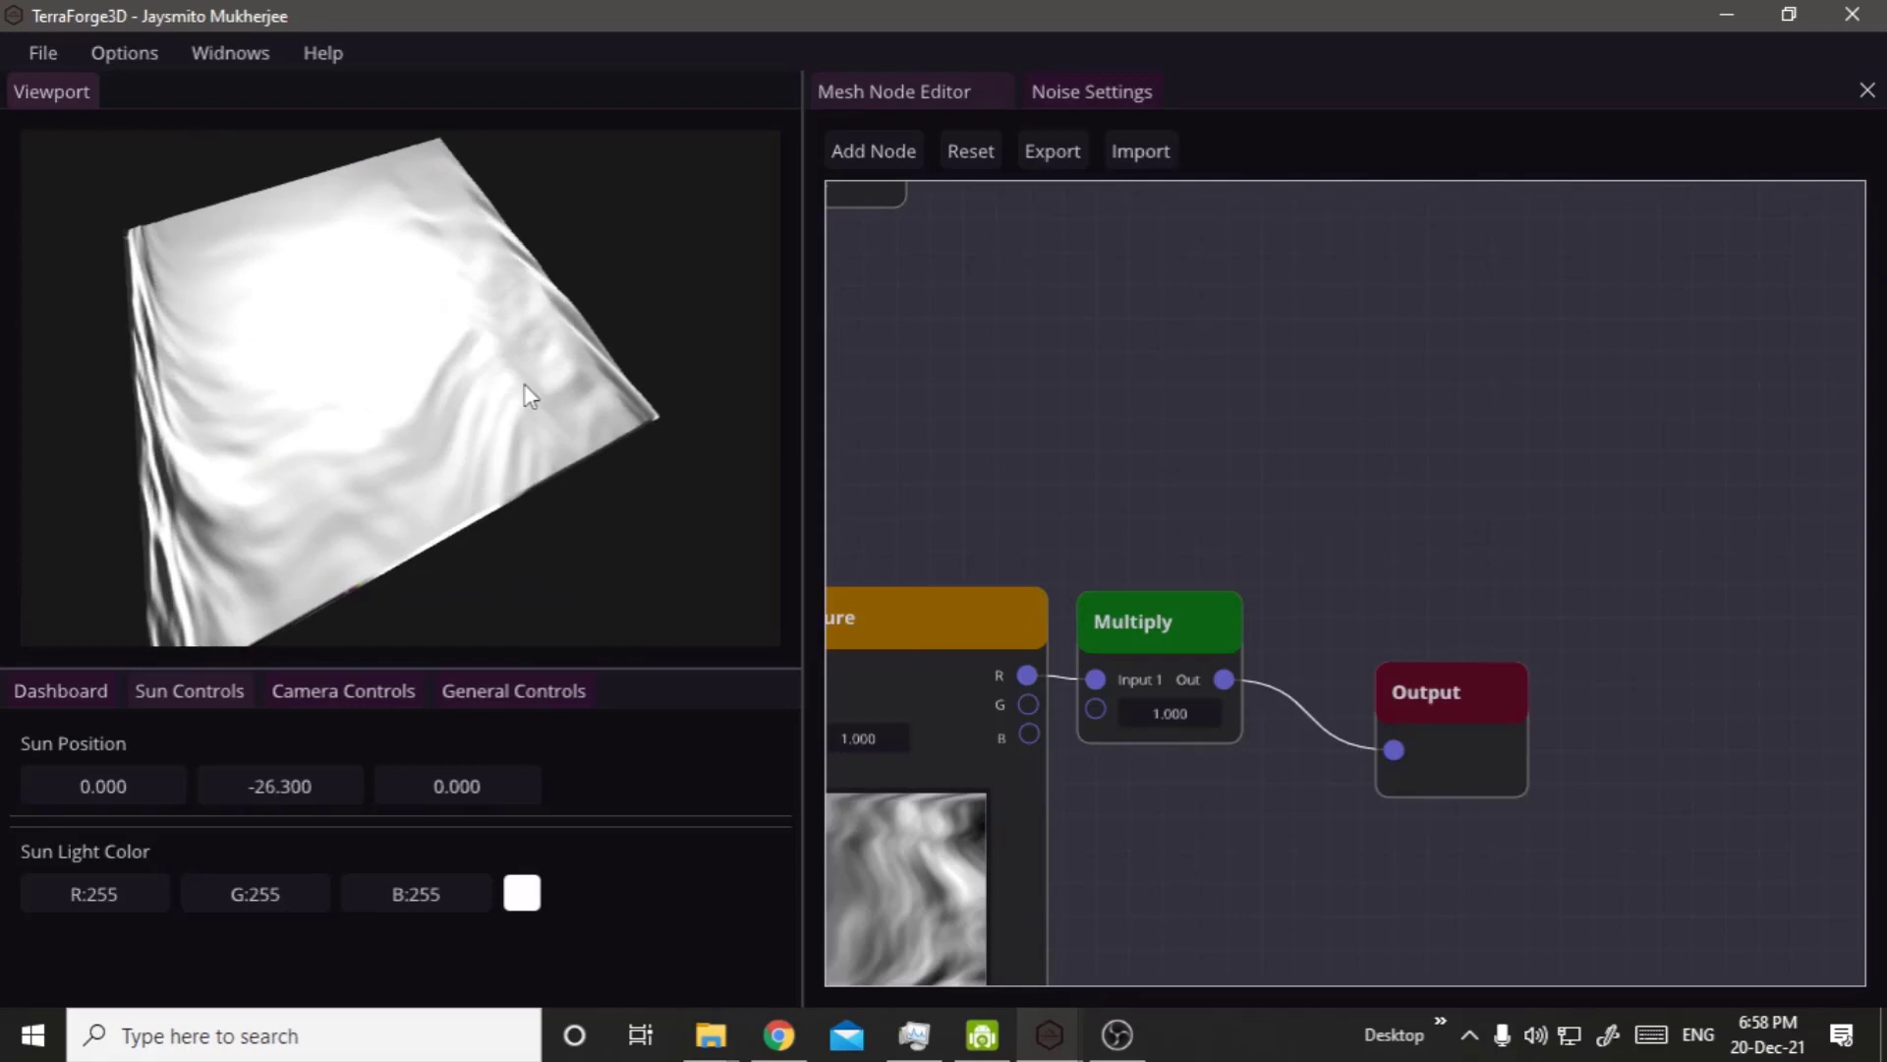
# Set the Multiply node's second input to 5.750 and view the terrain from the side.
pyautogui.moveTo(1165, 714); pyautogui.dragTo(1809, 637)
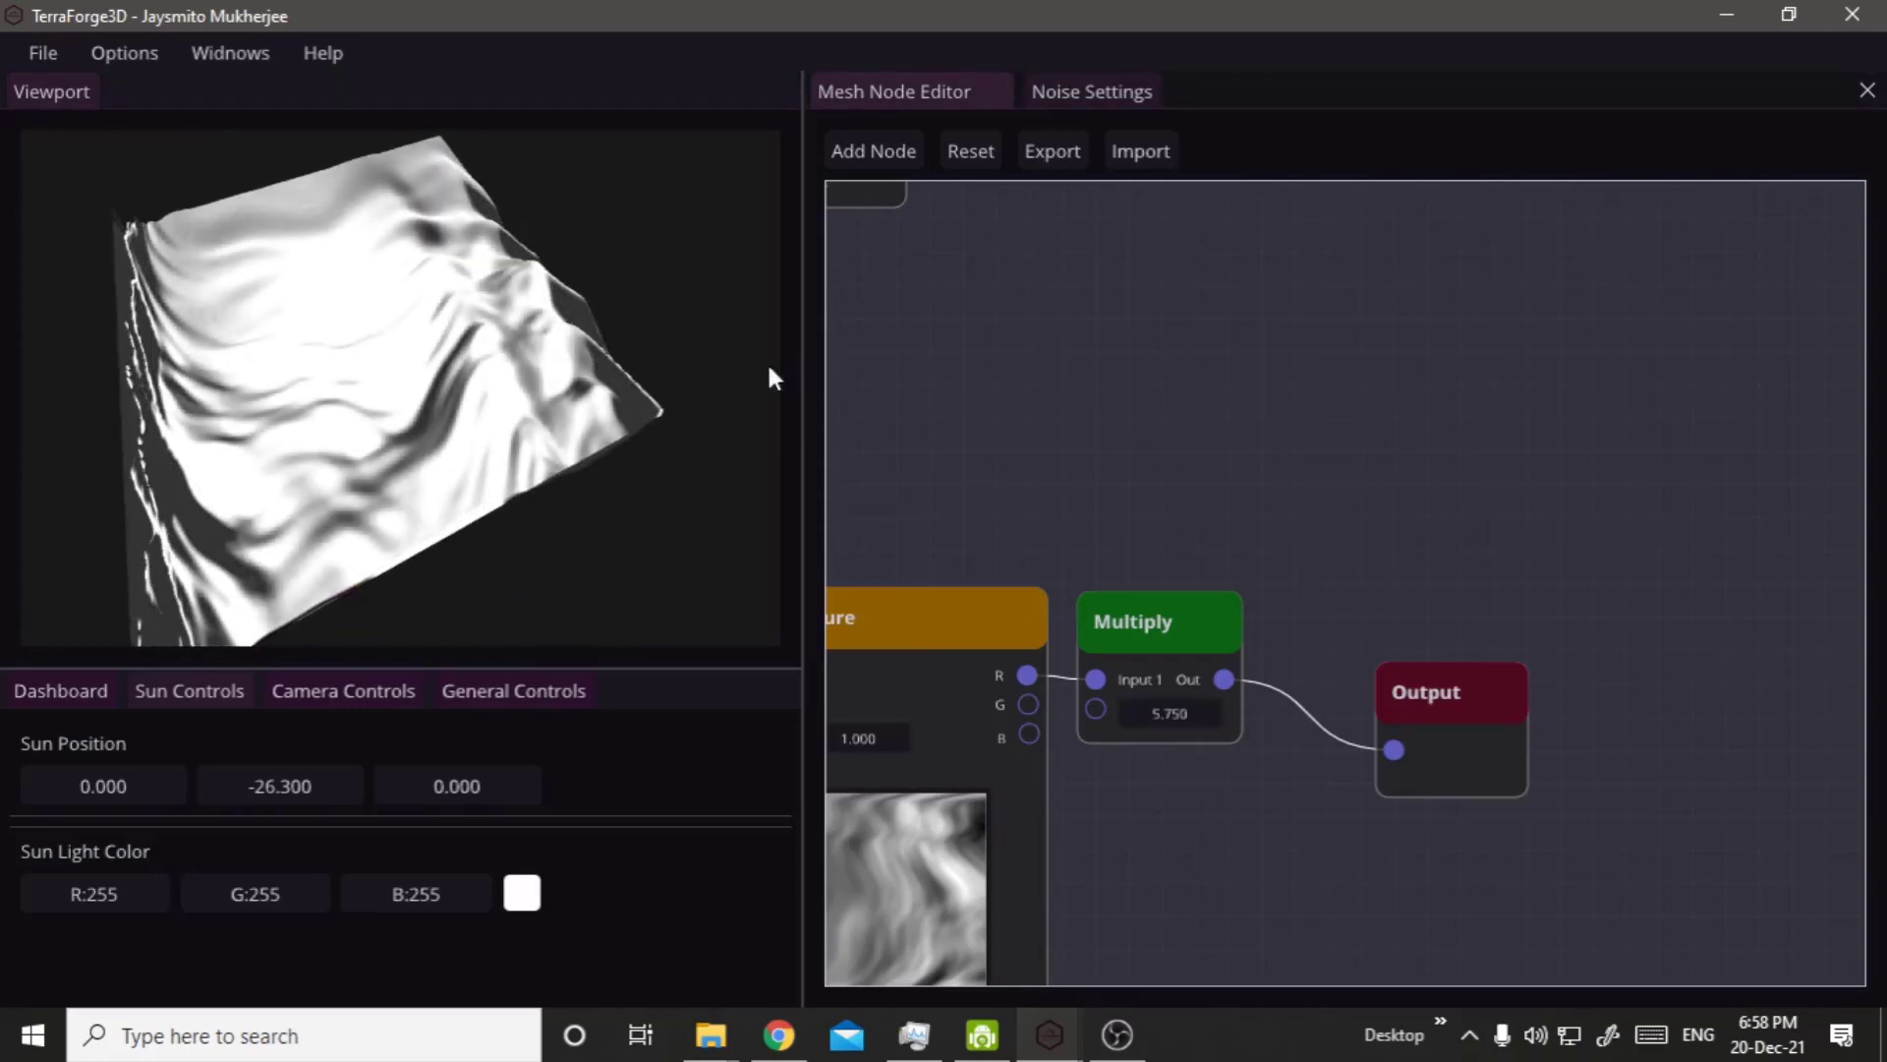
pyautogui.moveTo(585, 429); pyautogui.dragTo(821, 317)
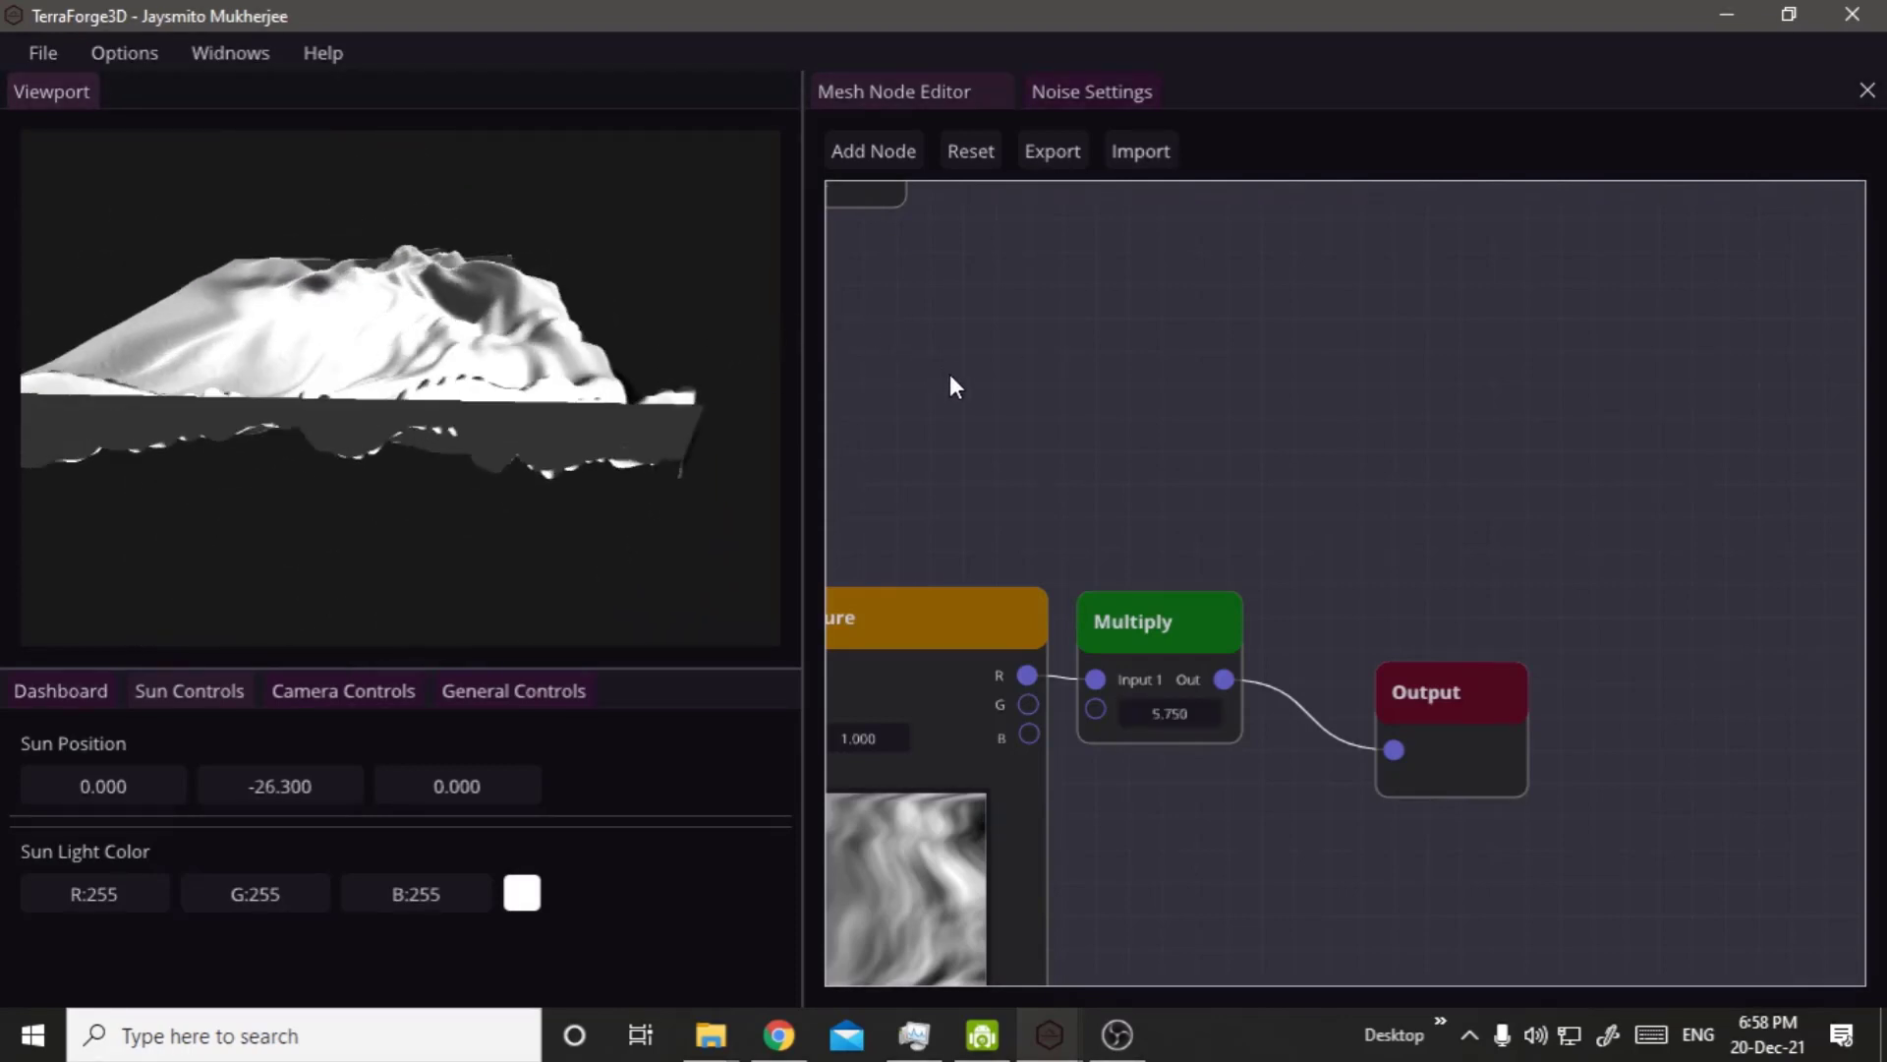
pyautogui.moveTo(1177, 464); pyautogui.dragTo(1062, 498)
pyautogui.rightClick(1037, 504)
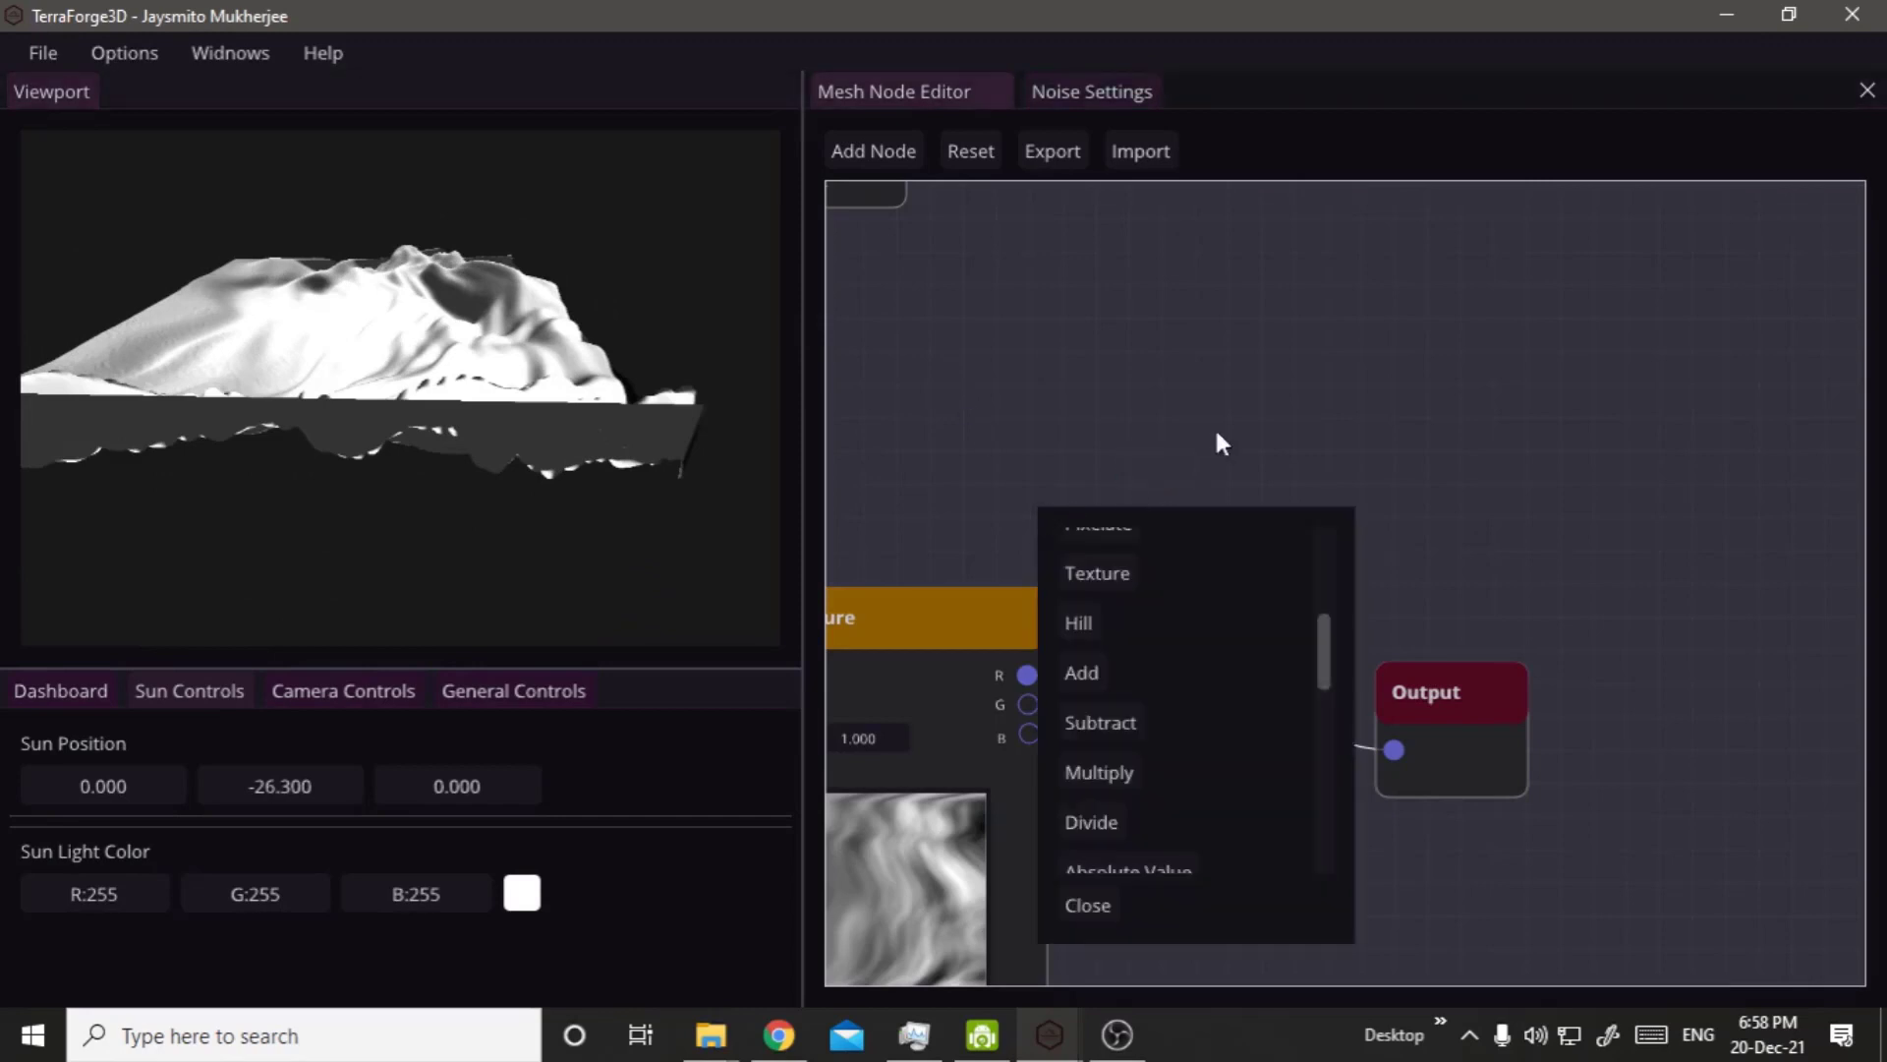
pyautogui.click(1215, 430)
pyautogui.rightClick(1116, 425)
pyautogui.click(1129, 347)
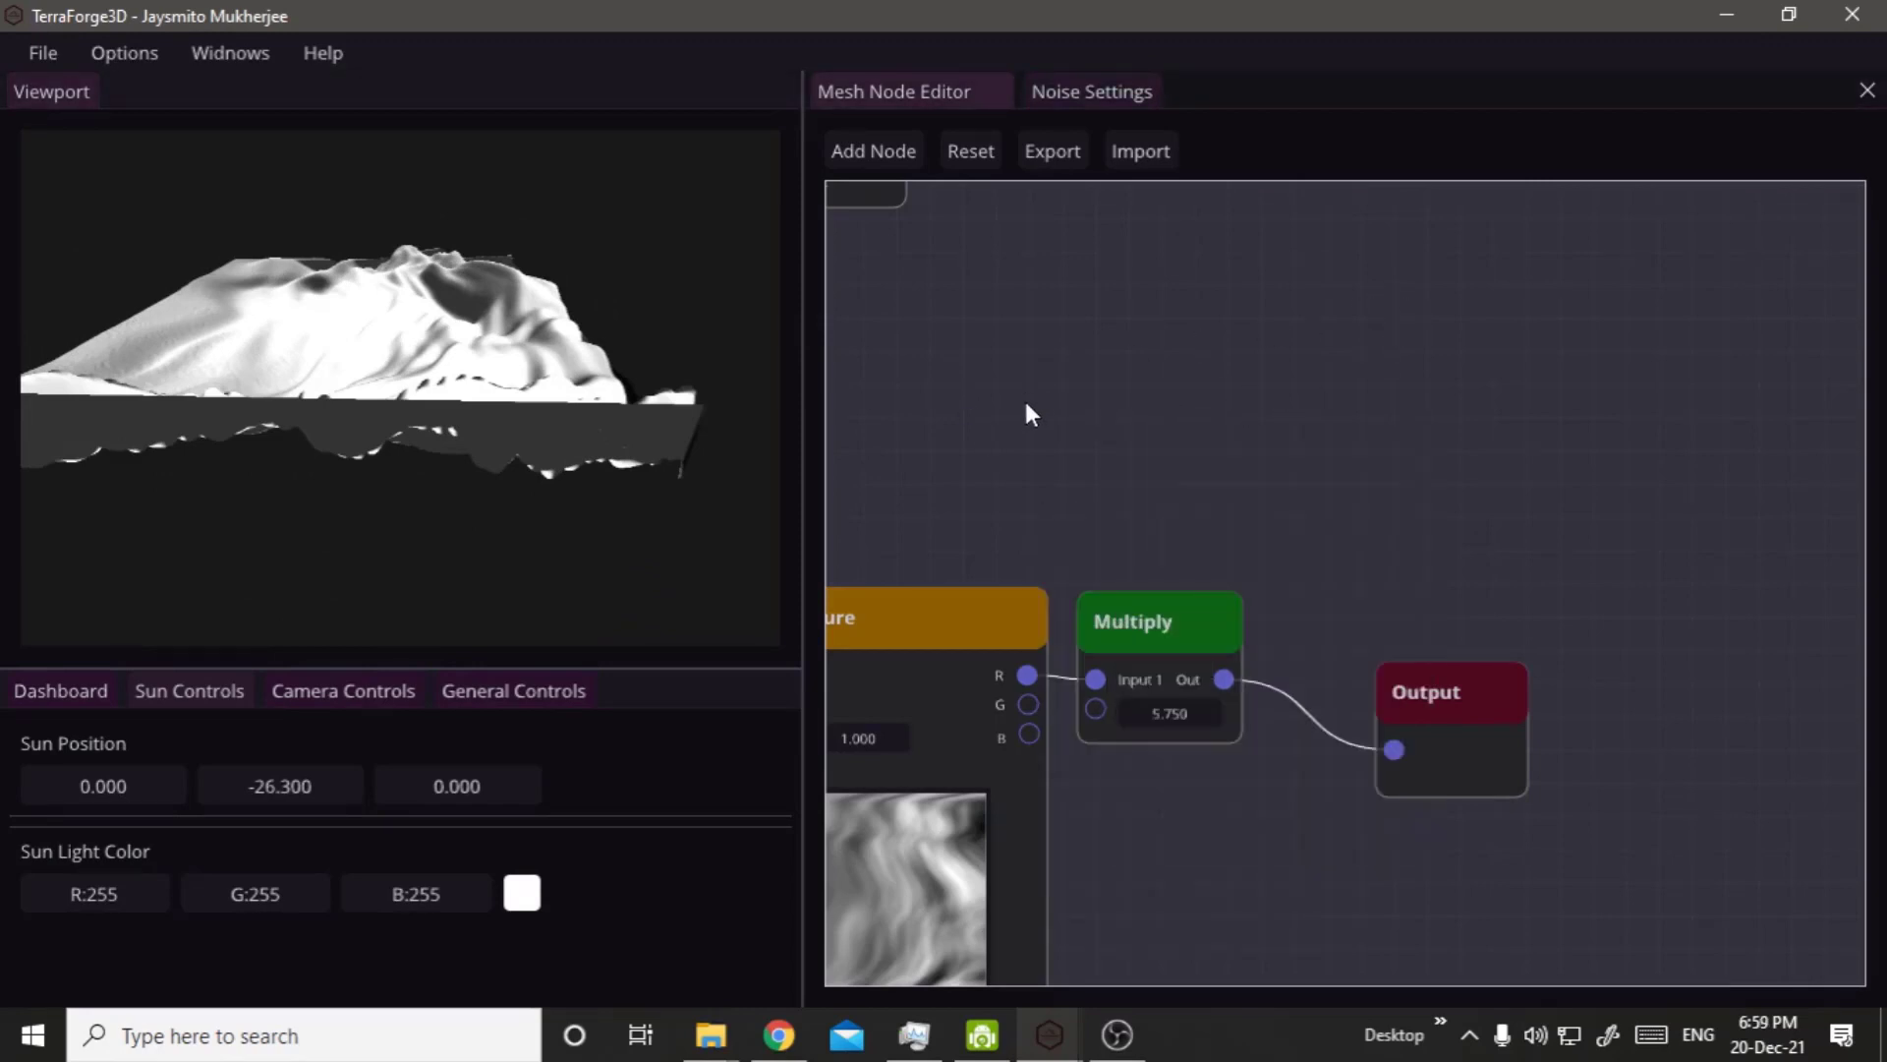
# Examine the relief of the texture-driven terrain from several angles, including close up.
pyautogui.moveTo(1065, 410); pyautogui.dragTo(1478, 267, button='right')
pyautogui.moveTo(502, 359); pyautogui.dragTo(494, 275)
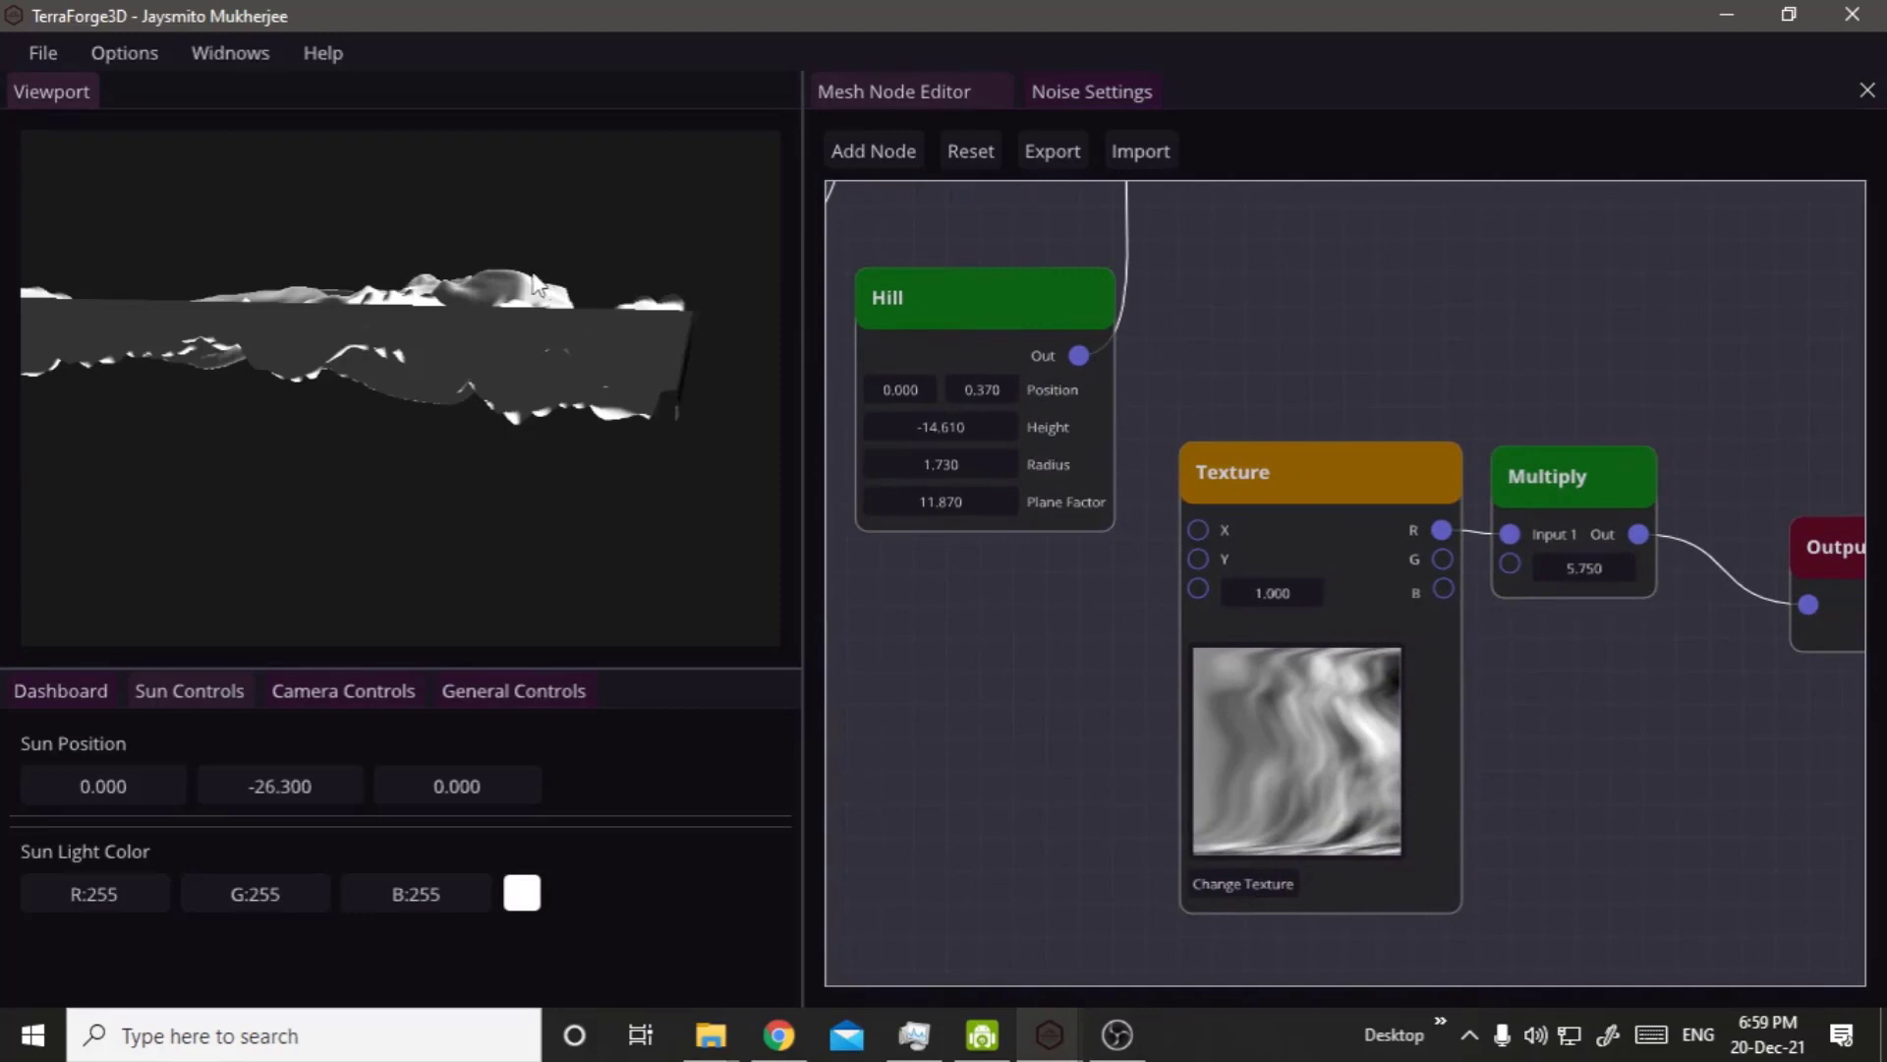
pyautogui.moveTo(425, 294); pyautogui.dragTo(491, 364)
pyautogui.scroll(7, 494, 379)
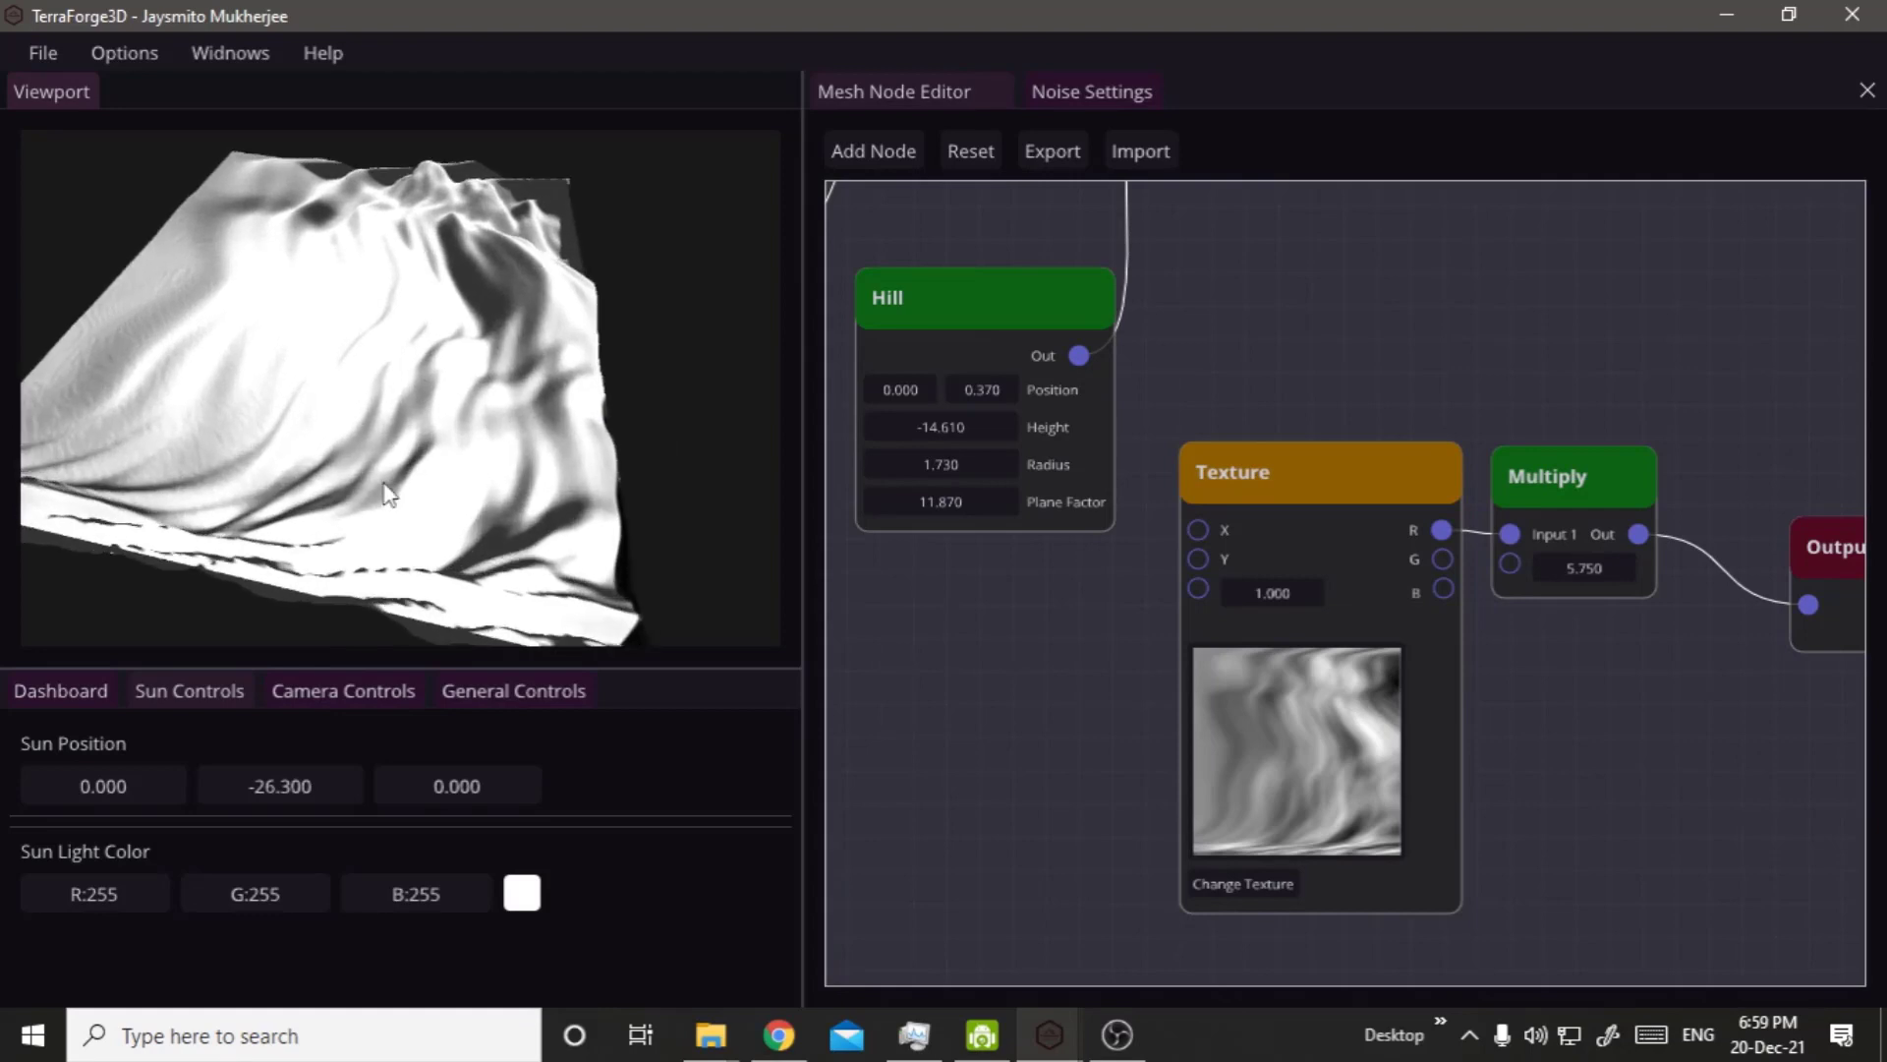
pyautogui.moveTo(356, 277); pyautogui.dragTo(712, 314)
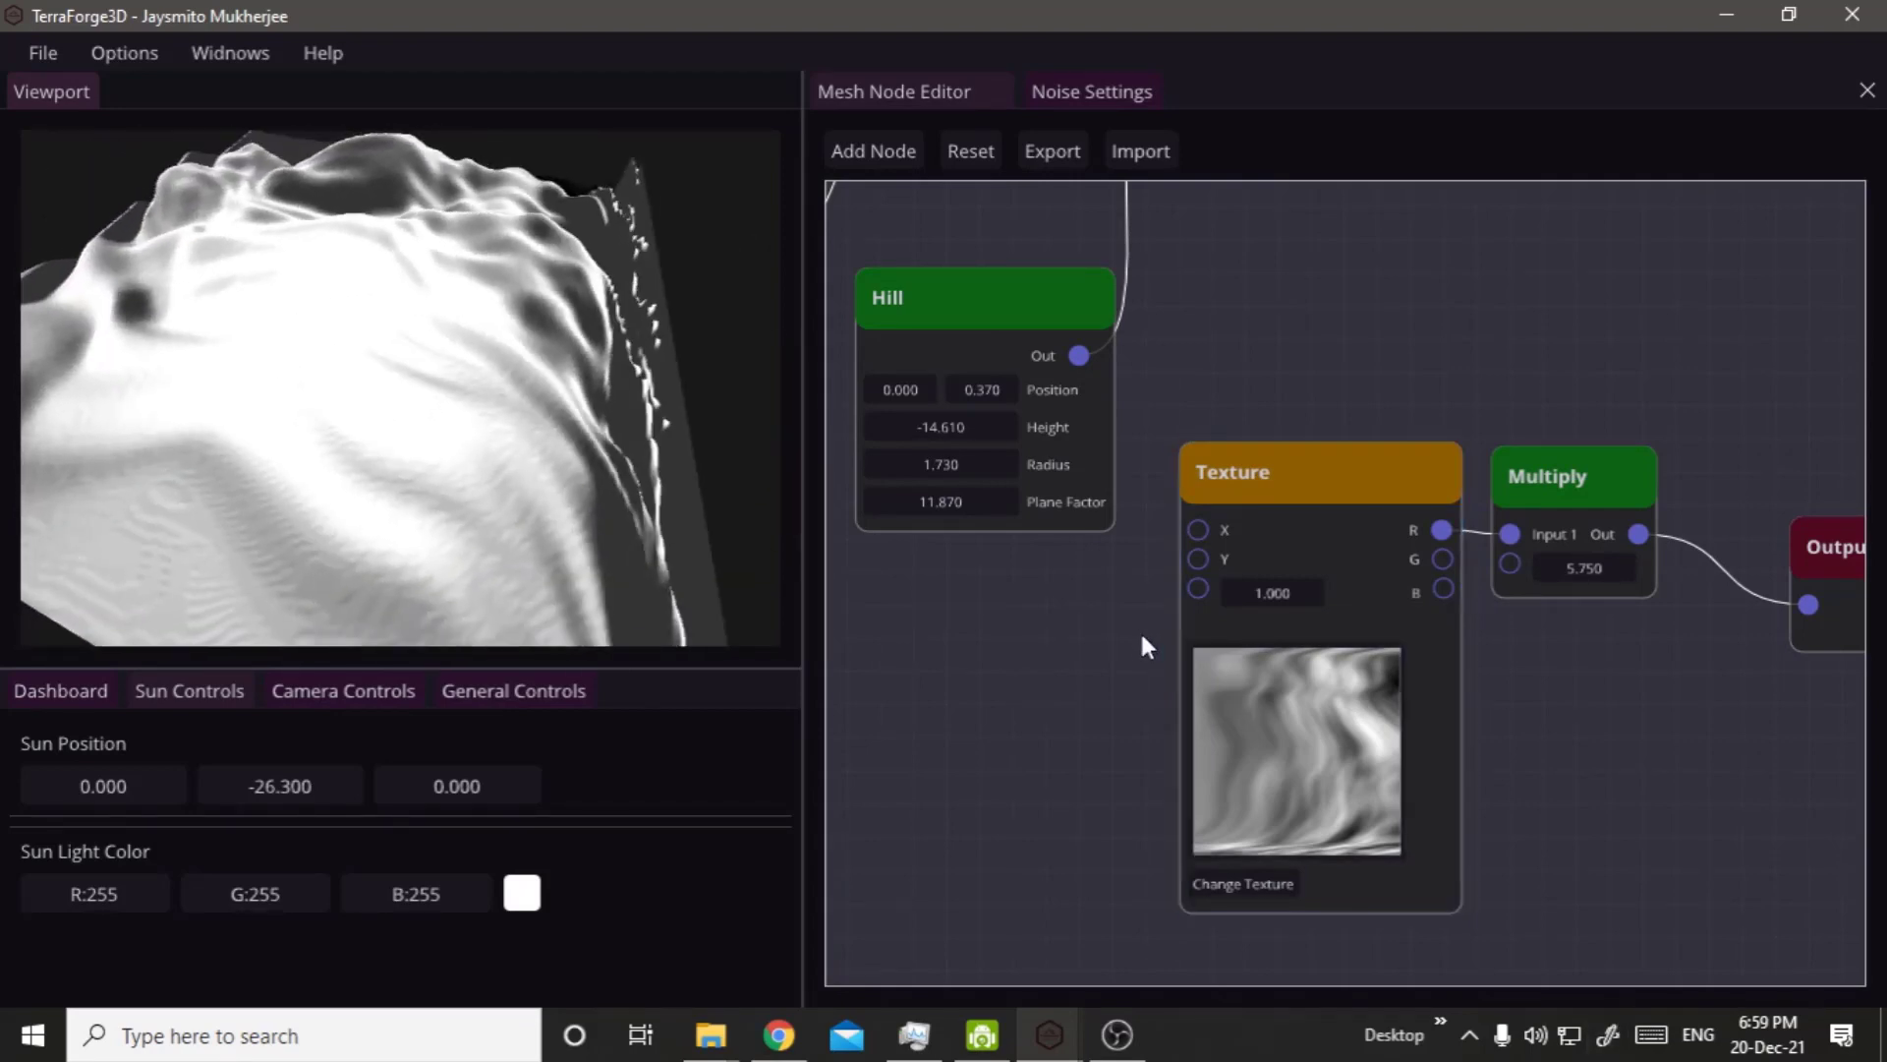
# Move the first Hill node farther down and away from the Add nodes.
pyautogui.scroll(-10, 1180, 593)
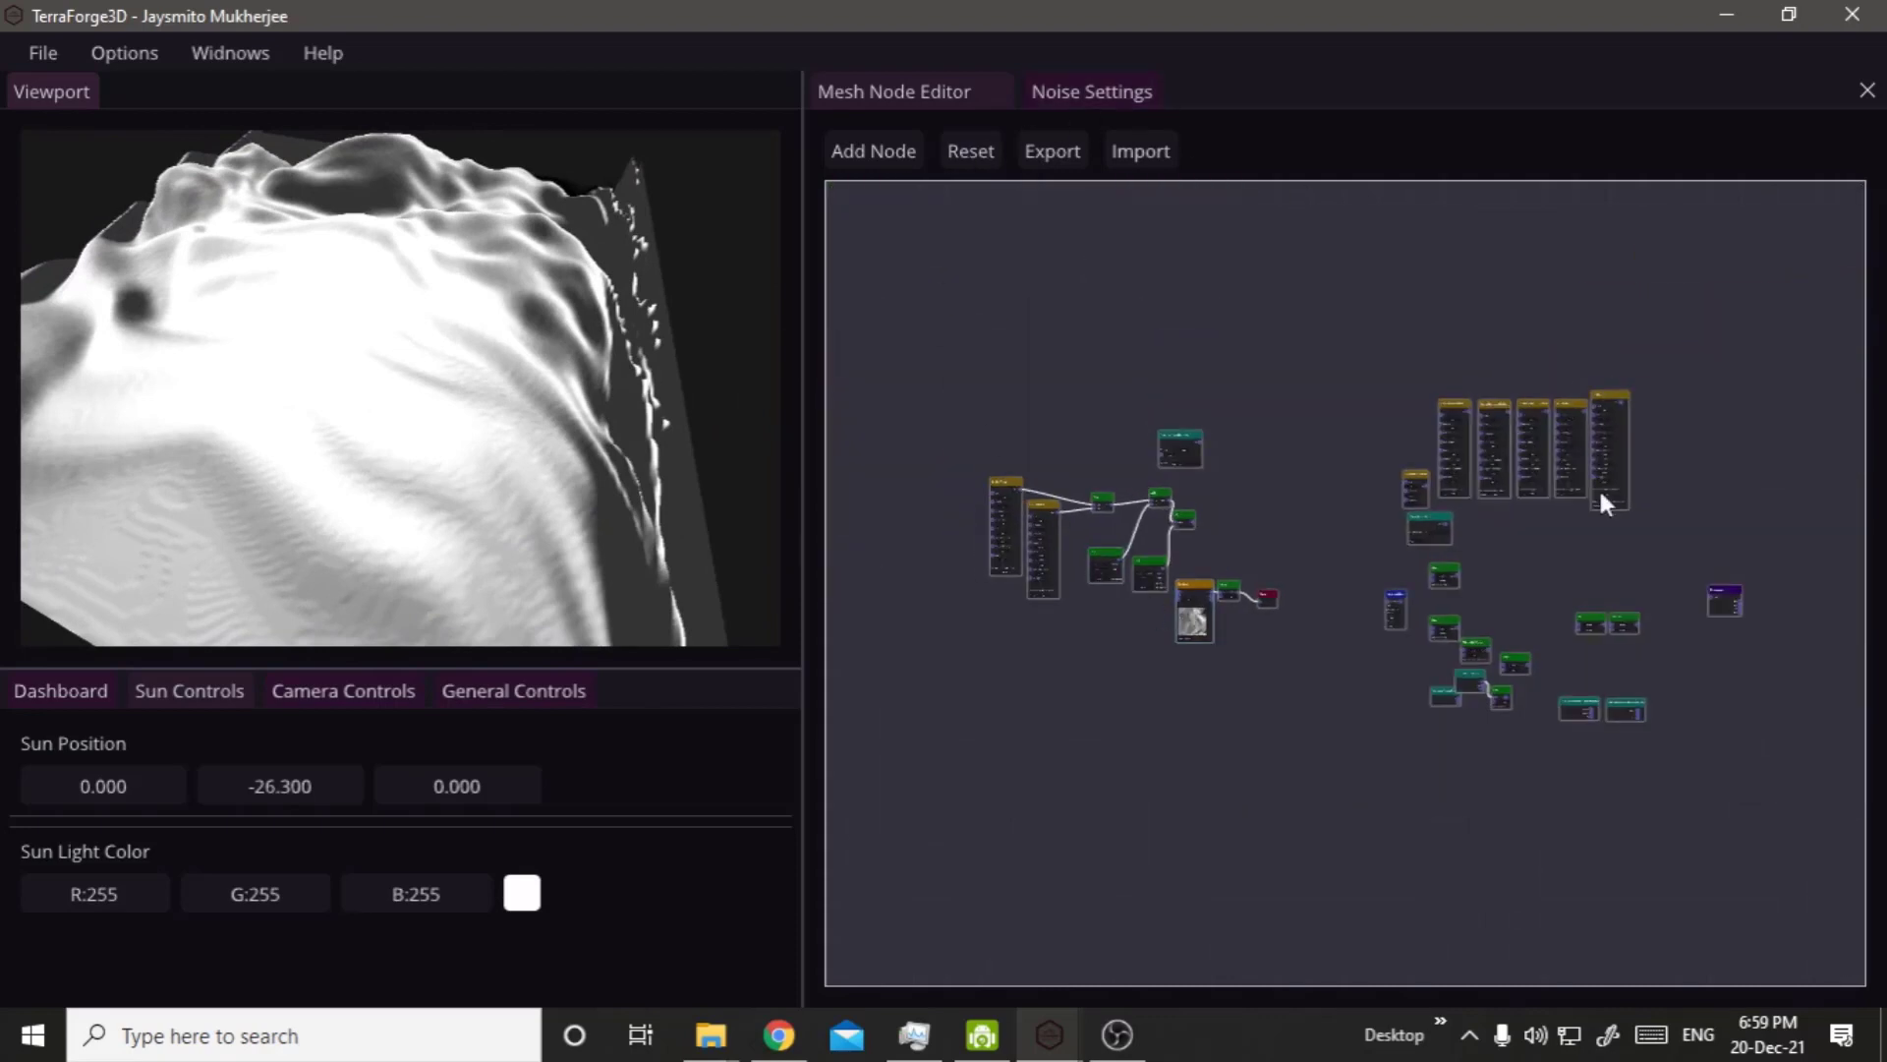
pyautogui.scroll(10, 1062, 594)
pyautogui.scroll(5, 1194, 564)
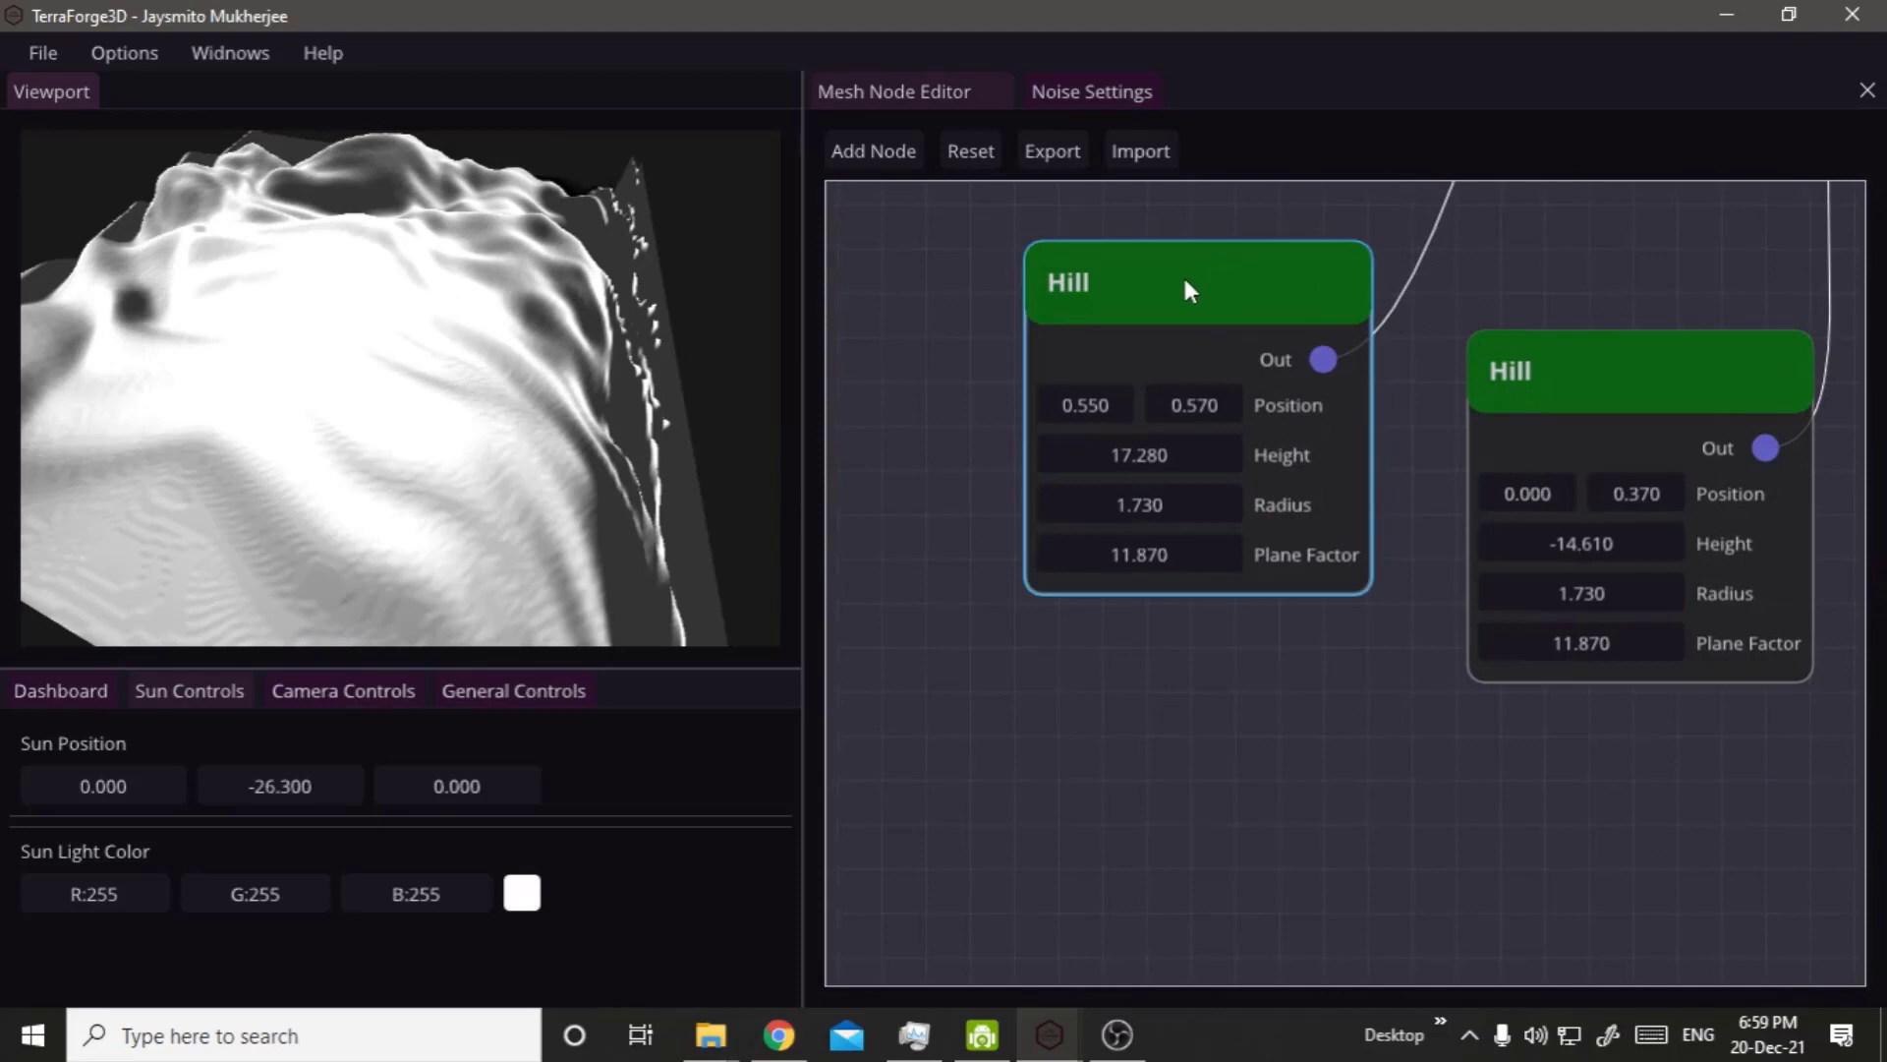
pyautogui.moveTo(1188, 286); pyautogui.dragTo(1054, 514)
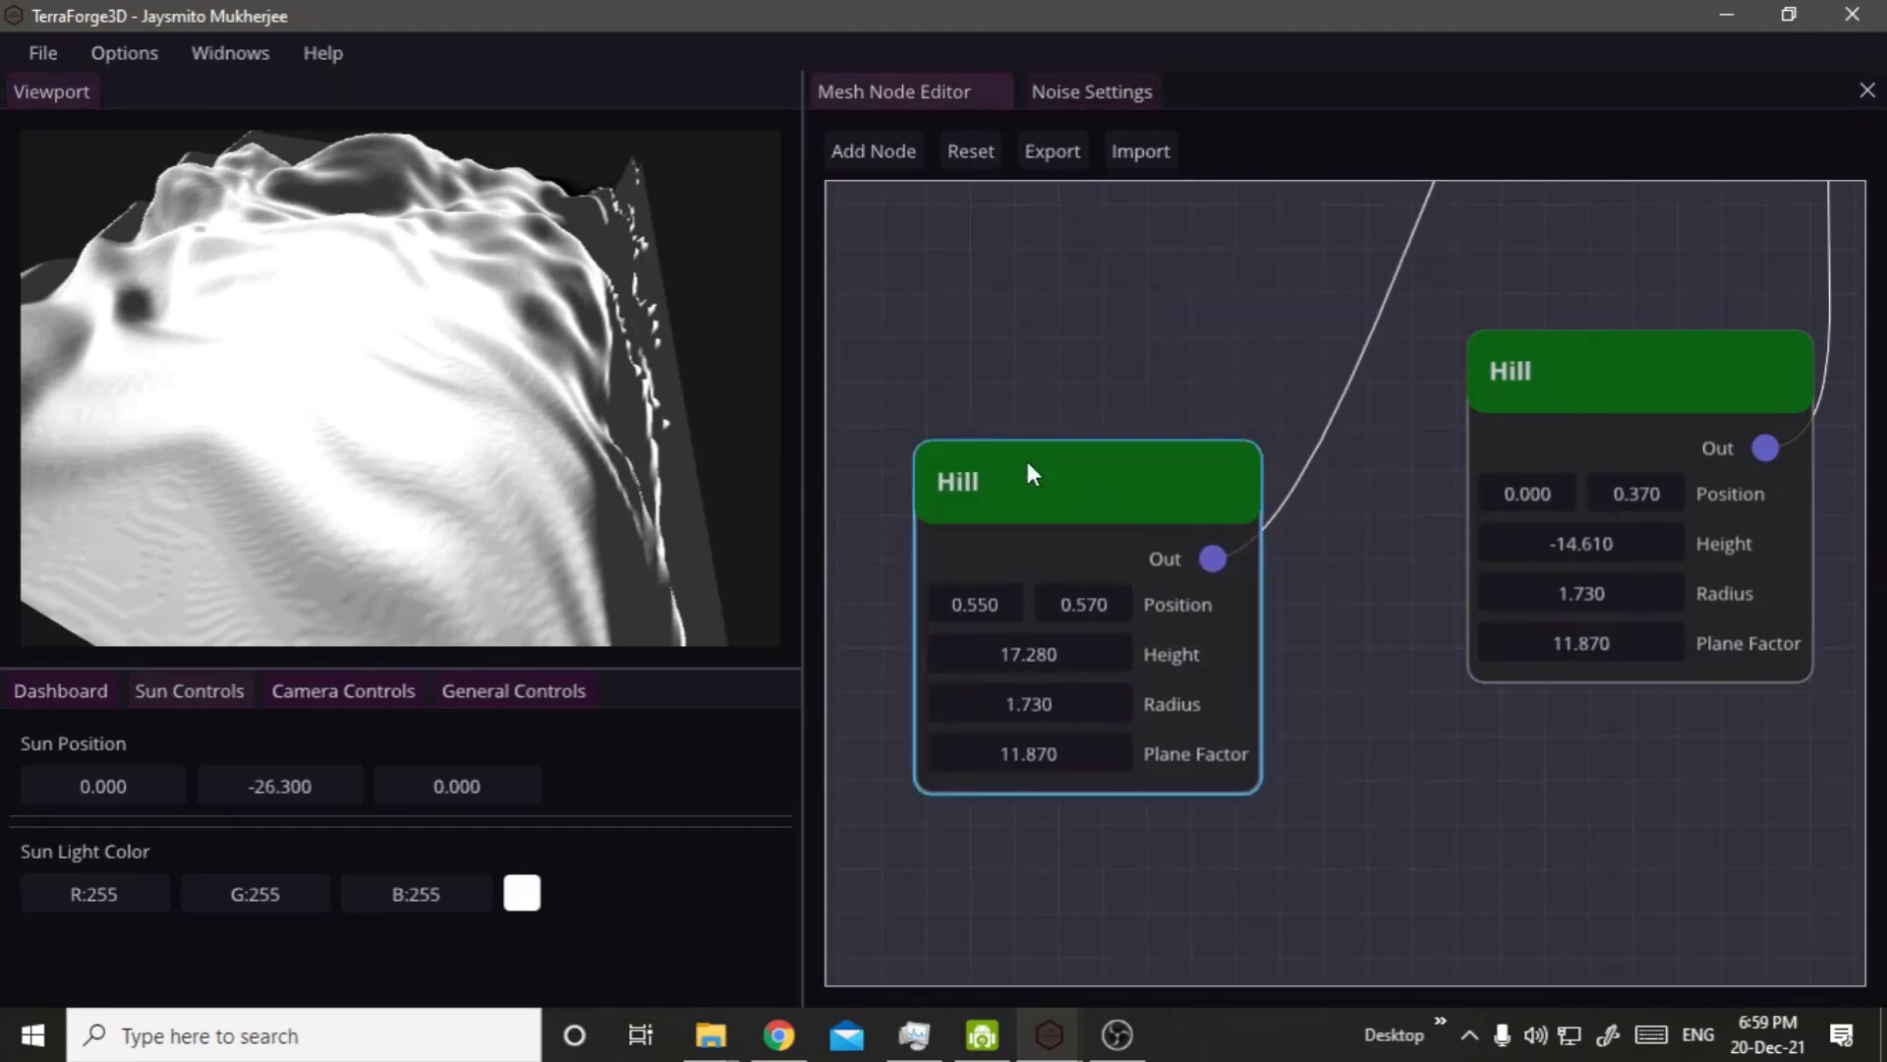
pyautogui.moveTo(922, 407); pyautogui.dragTo(1247, 900)
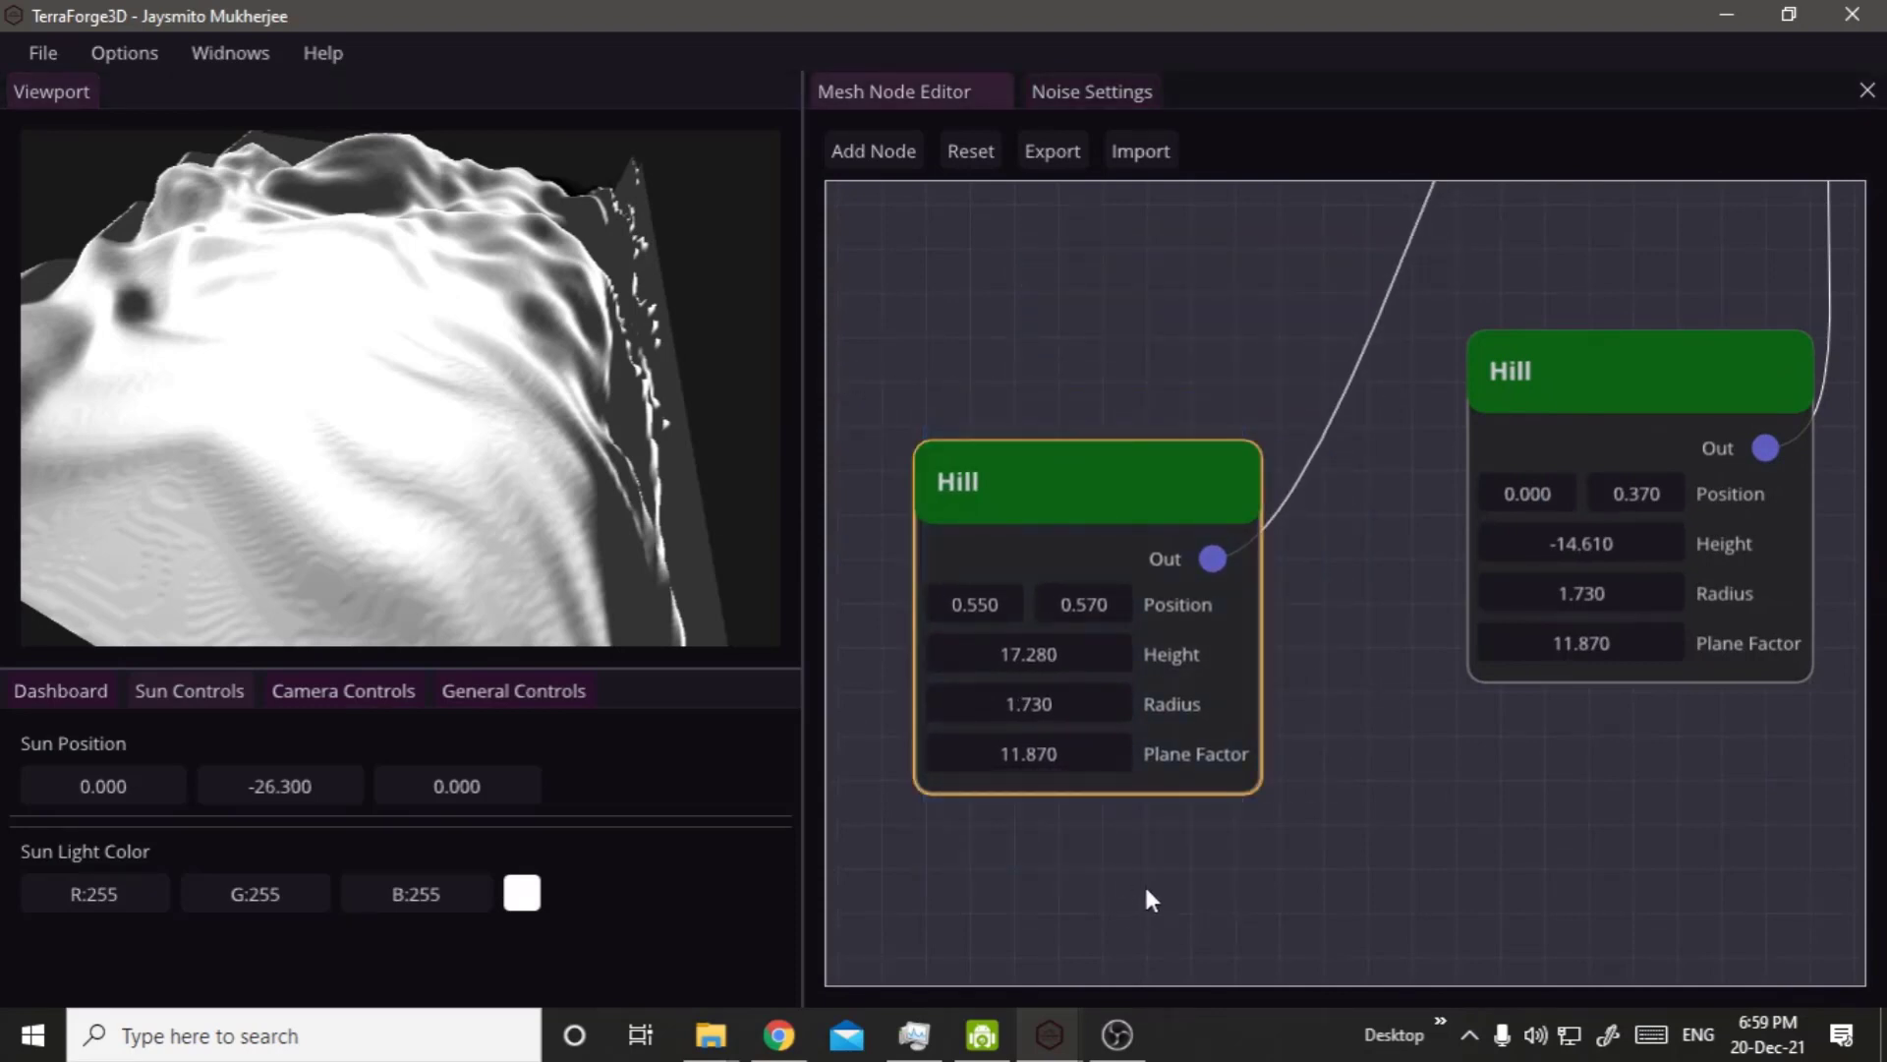
pyautogui.scroll(-5, 1150, 899)
pyautogui.click(1159, 933)
# Disconnect the Output node from the Multiply node and place it below the Hill nodes.
pyautogui.rightClick(1240, 903)
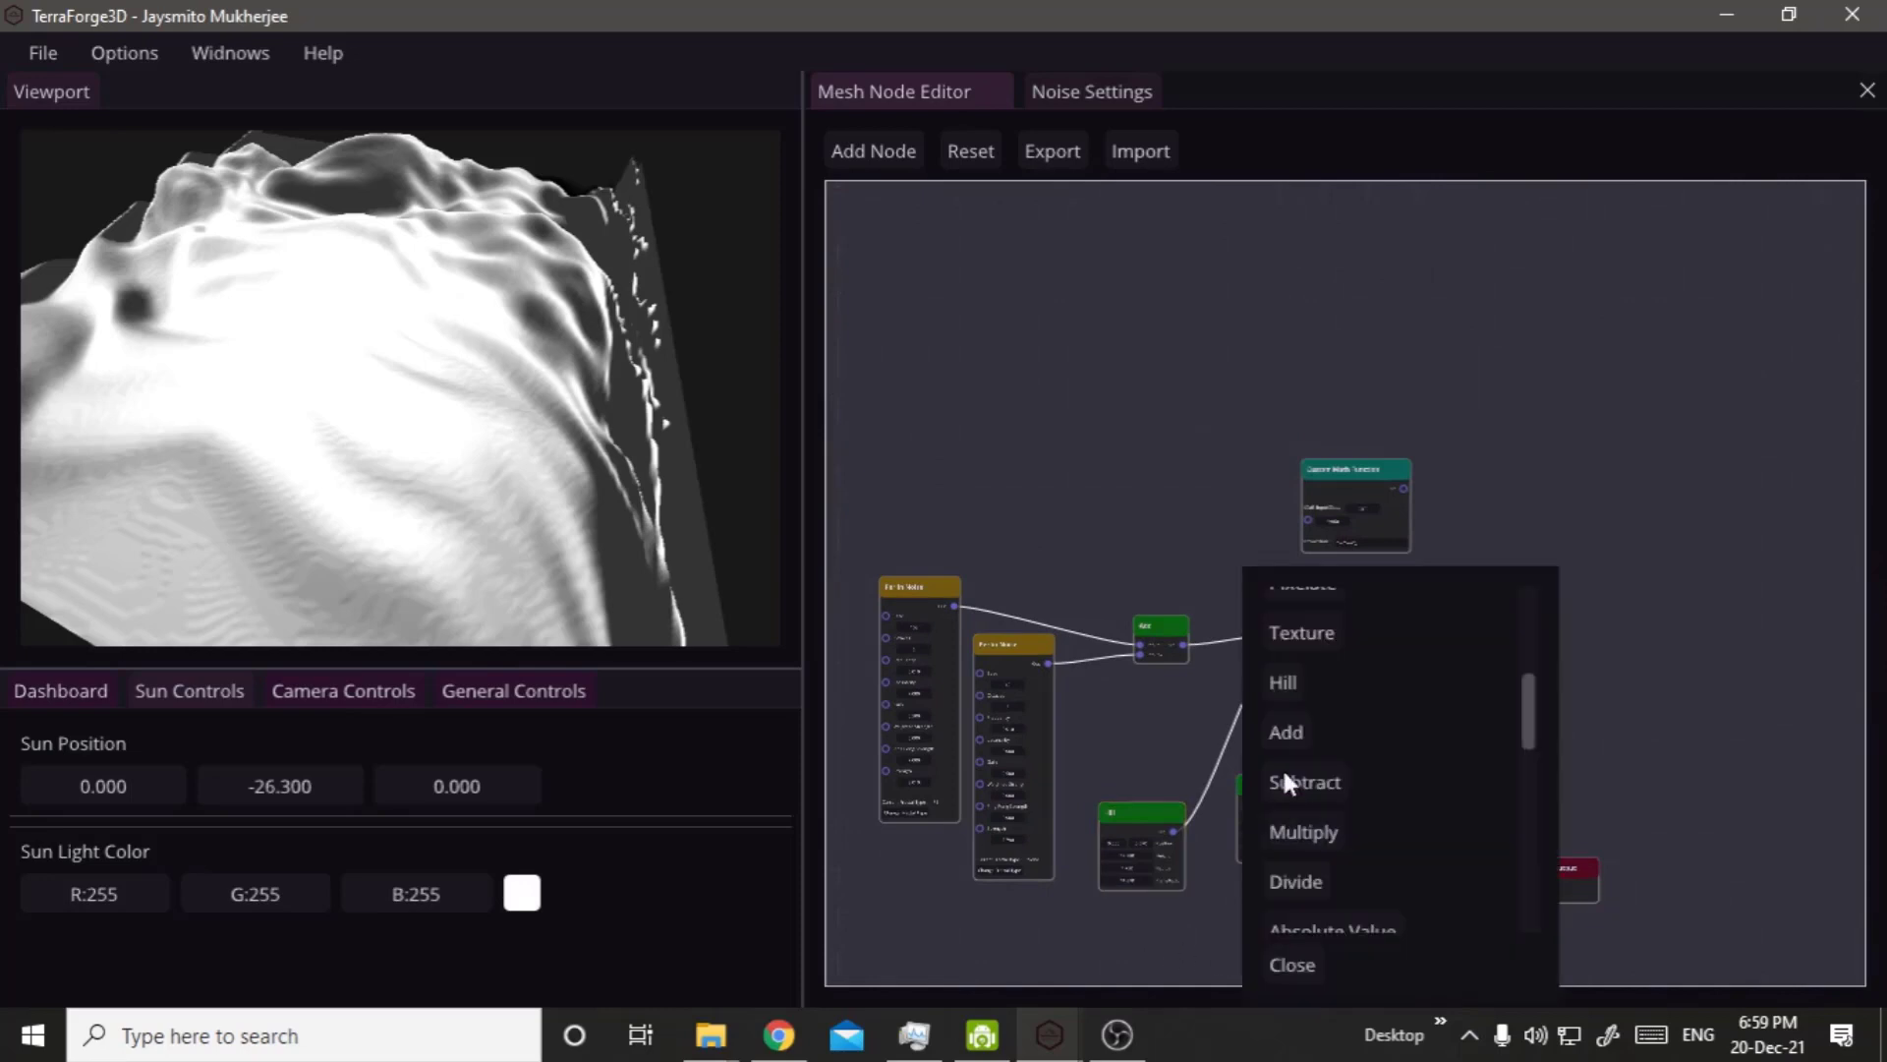
pyautogui.click(1125, 750)
pyautogui.moveTo(1124, 750); pyautogui.dragTo(1235, 589, button='middle')
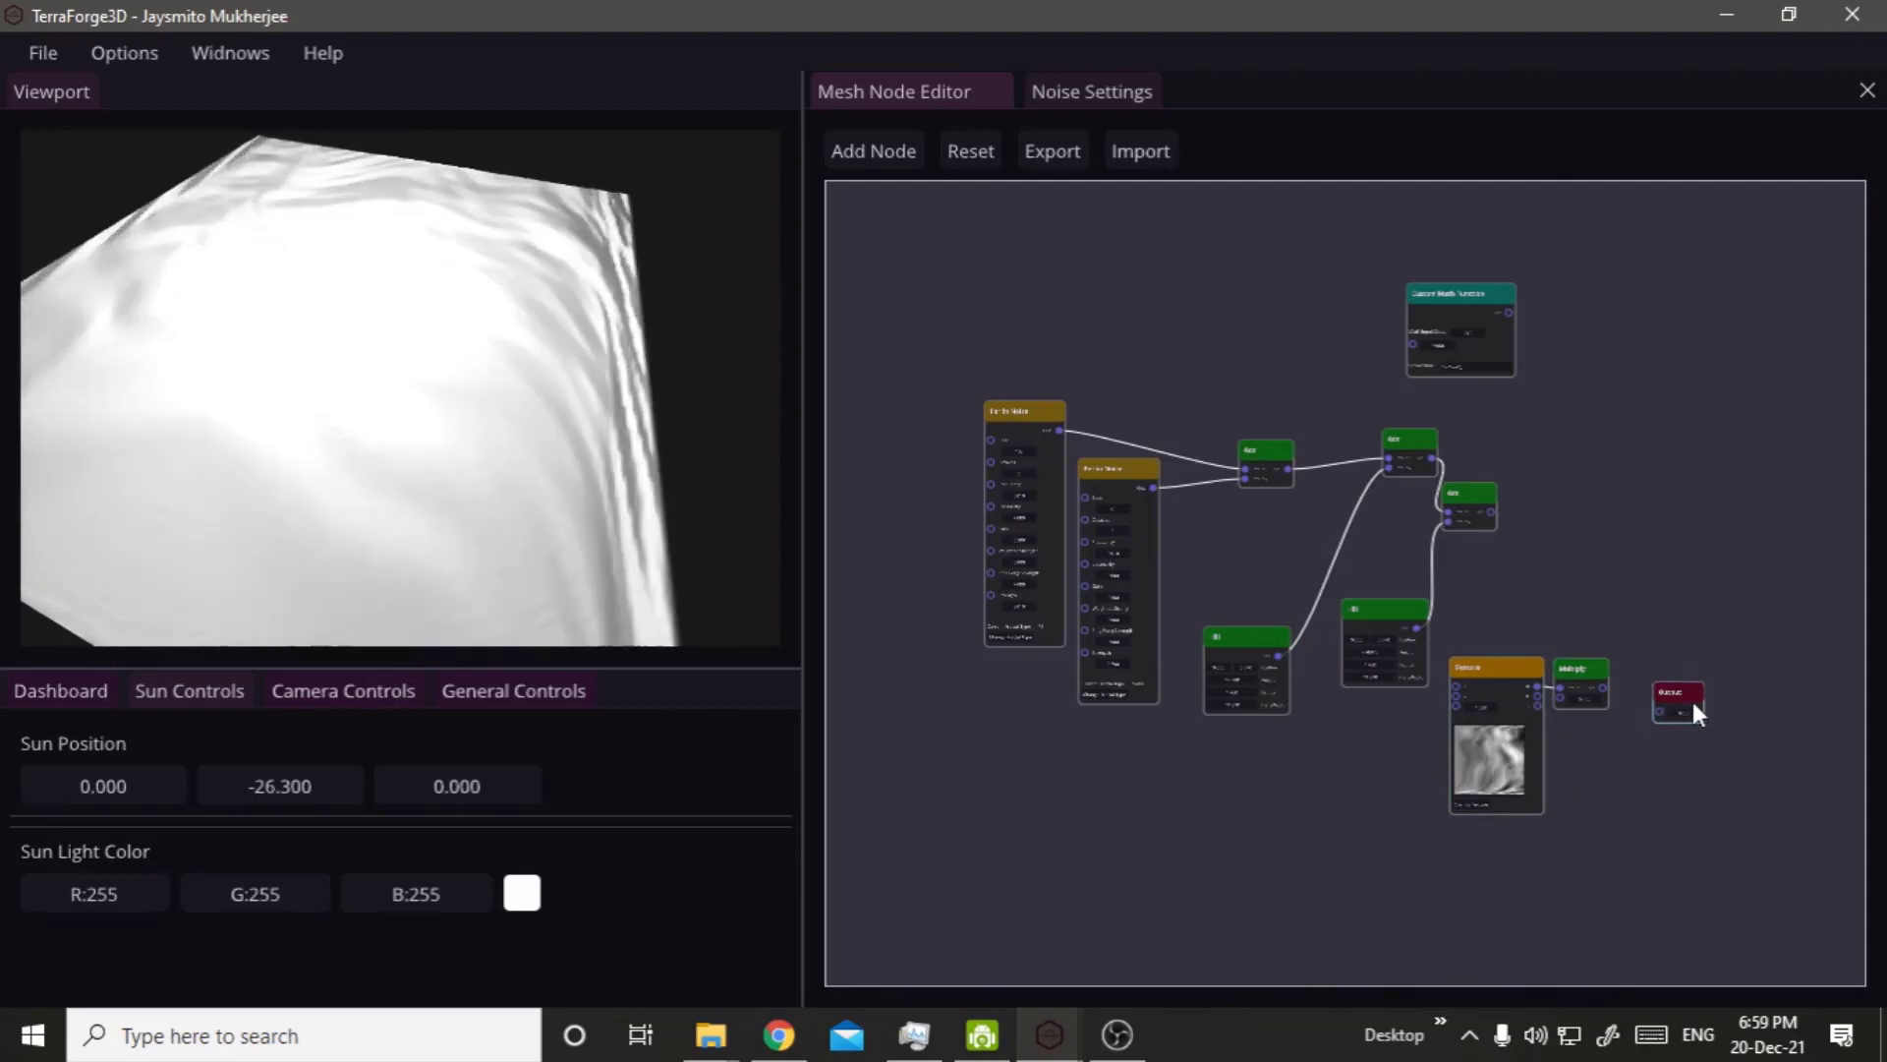
pyautogui.moveTo(1691, 698); pyautogui.dragTo(1314, 779)
pyautogui.scroll(3, 1197, 717)
pyautogui.scroll(2, 1201, 727)
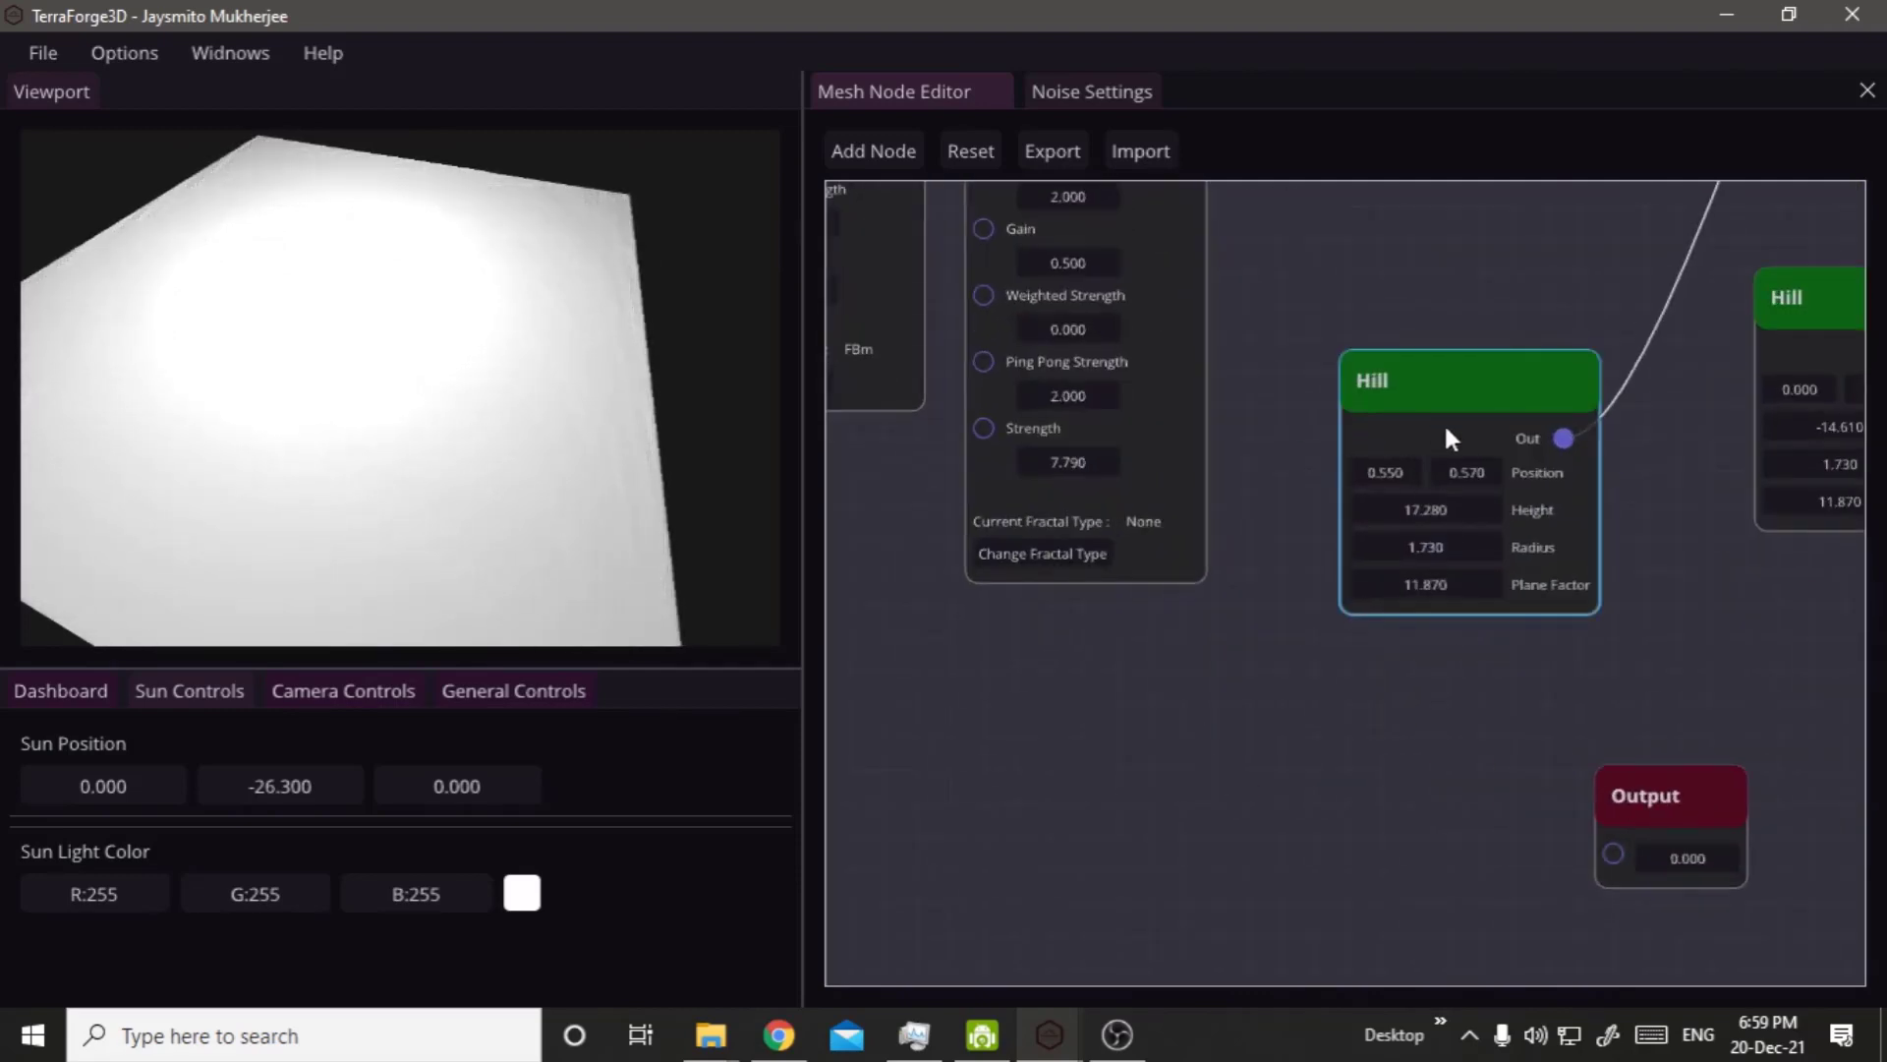
# Add a new Hill node with default values below the first Hill node and connect it to the Output node.
pyautogui.click(1445, 417)
pyautogui.hotkey('ctrl', 'c')
pyautogui.hotkey('ctrl', 'v')
pyautogui.moveTo(1418, 503); pyautogui.dragTo(1300, 758)
pyautogui.moveTo(1445, 773); pyautogui.dragTo(1610, 855)
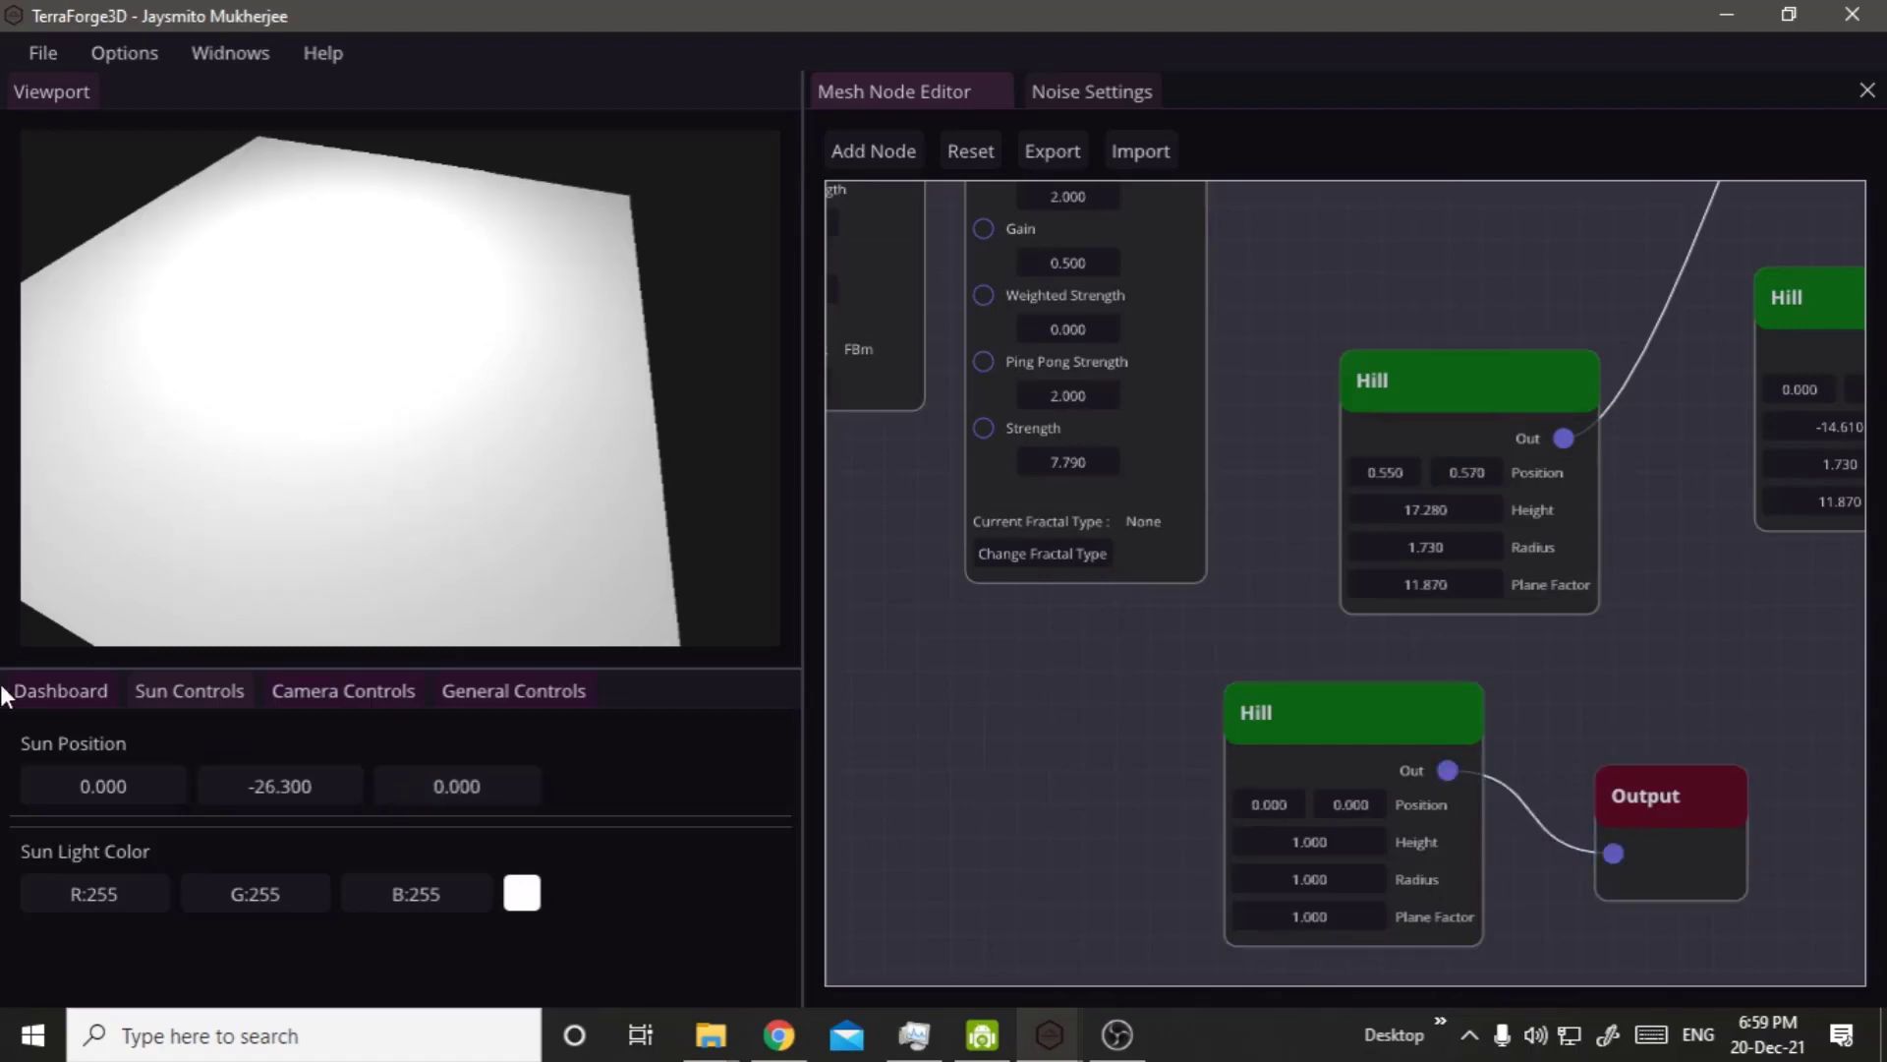
# Set the Mesh Scale to 1 and zoom in on the small hill mesh.
pyautogui.click(55, 688)
pyautogui.doubleClick(309, 831)
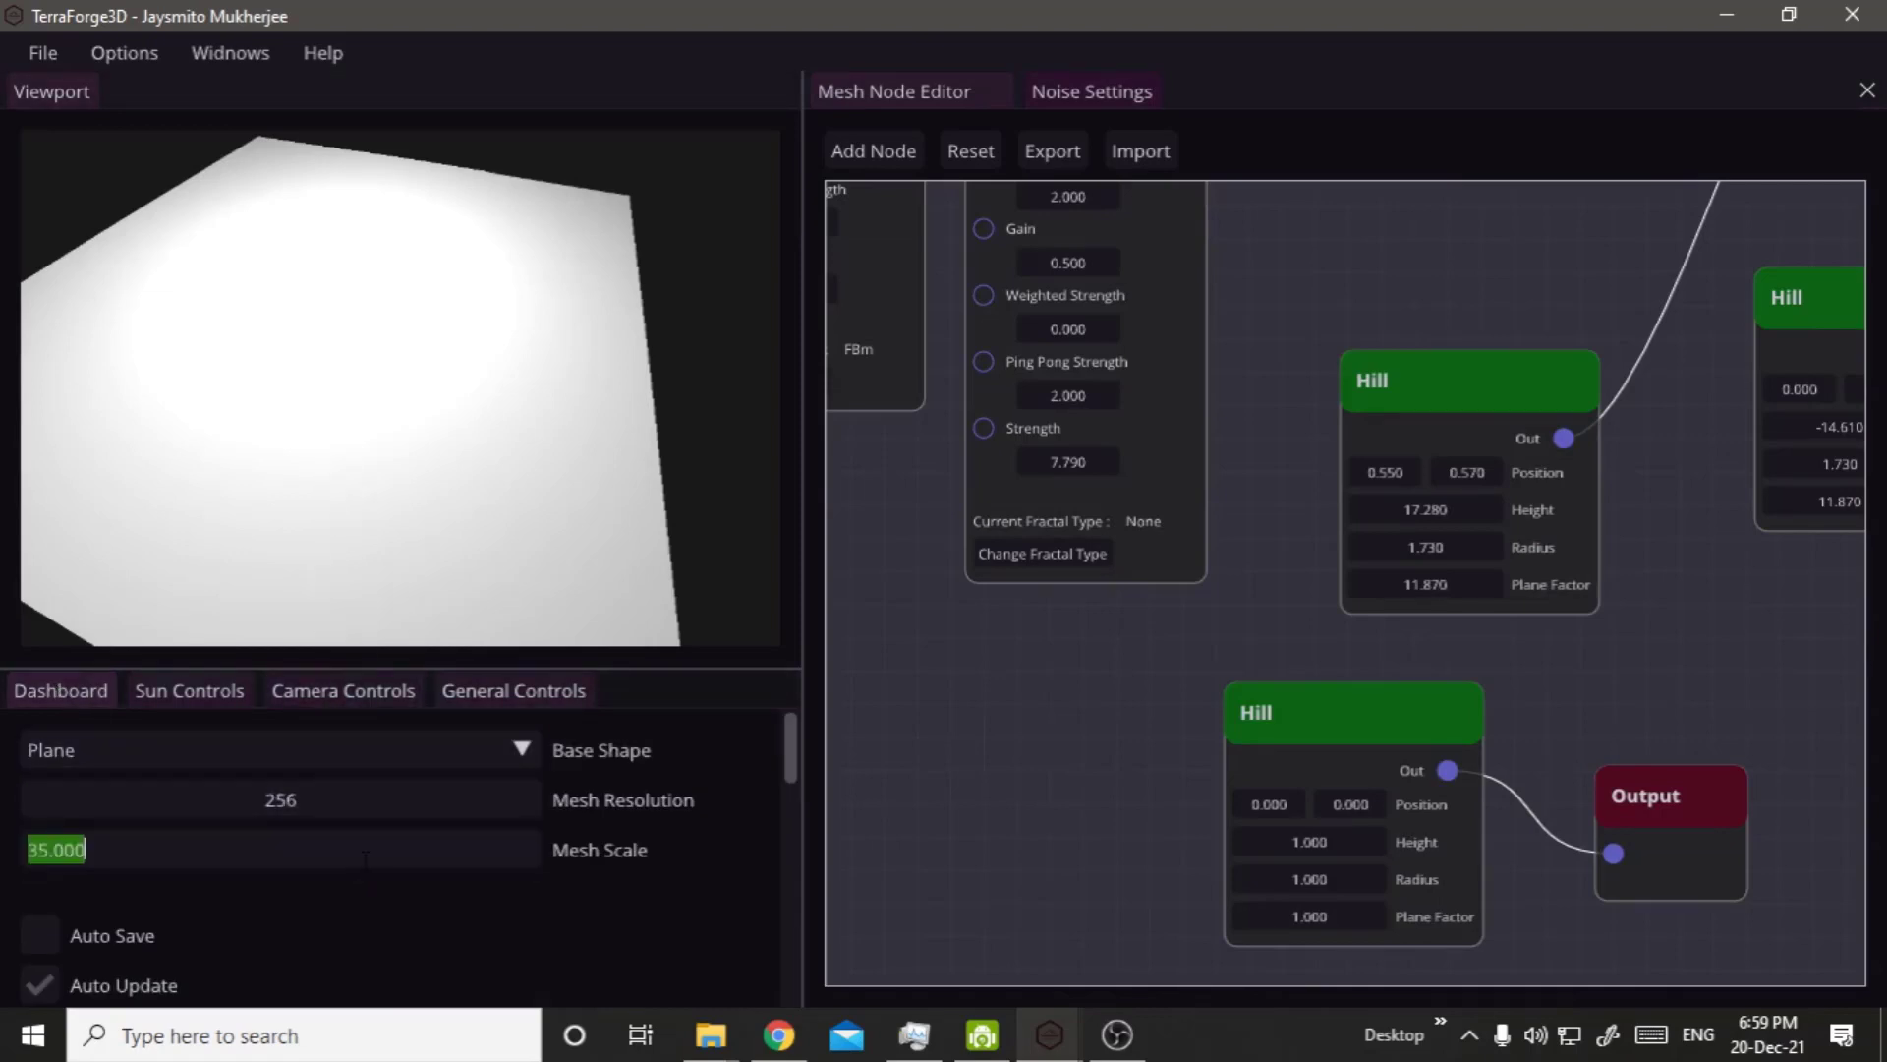
pyautogui.write('1')
pyautogui.press('Return')
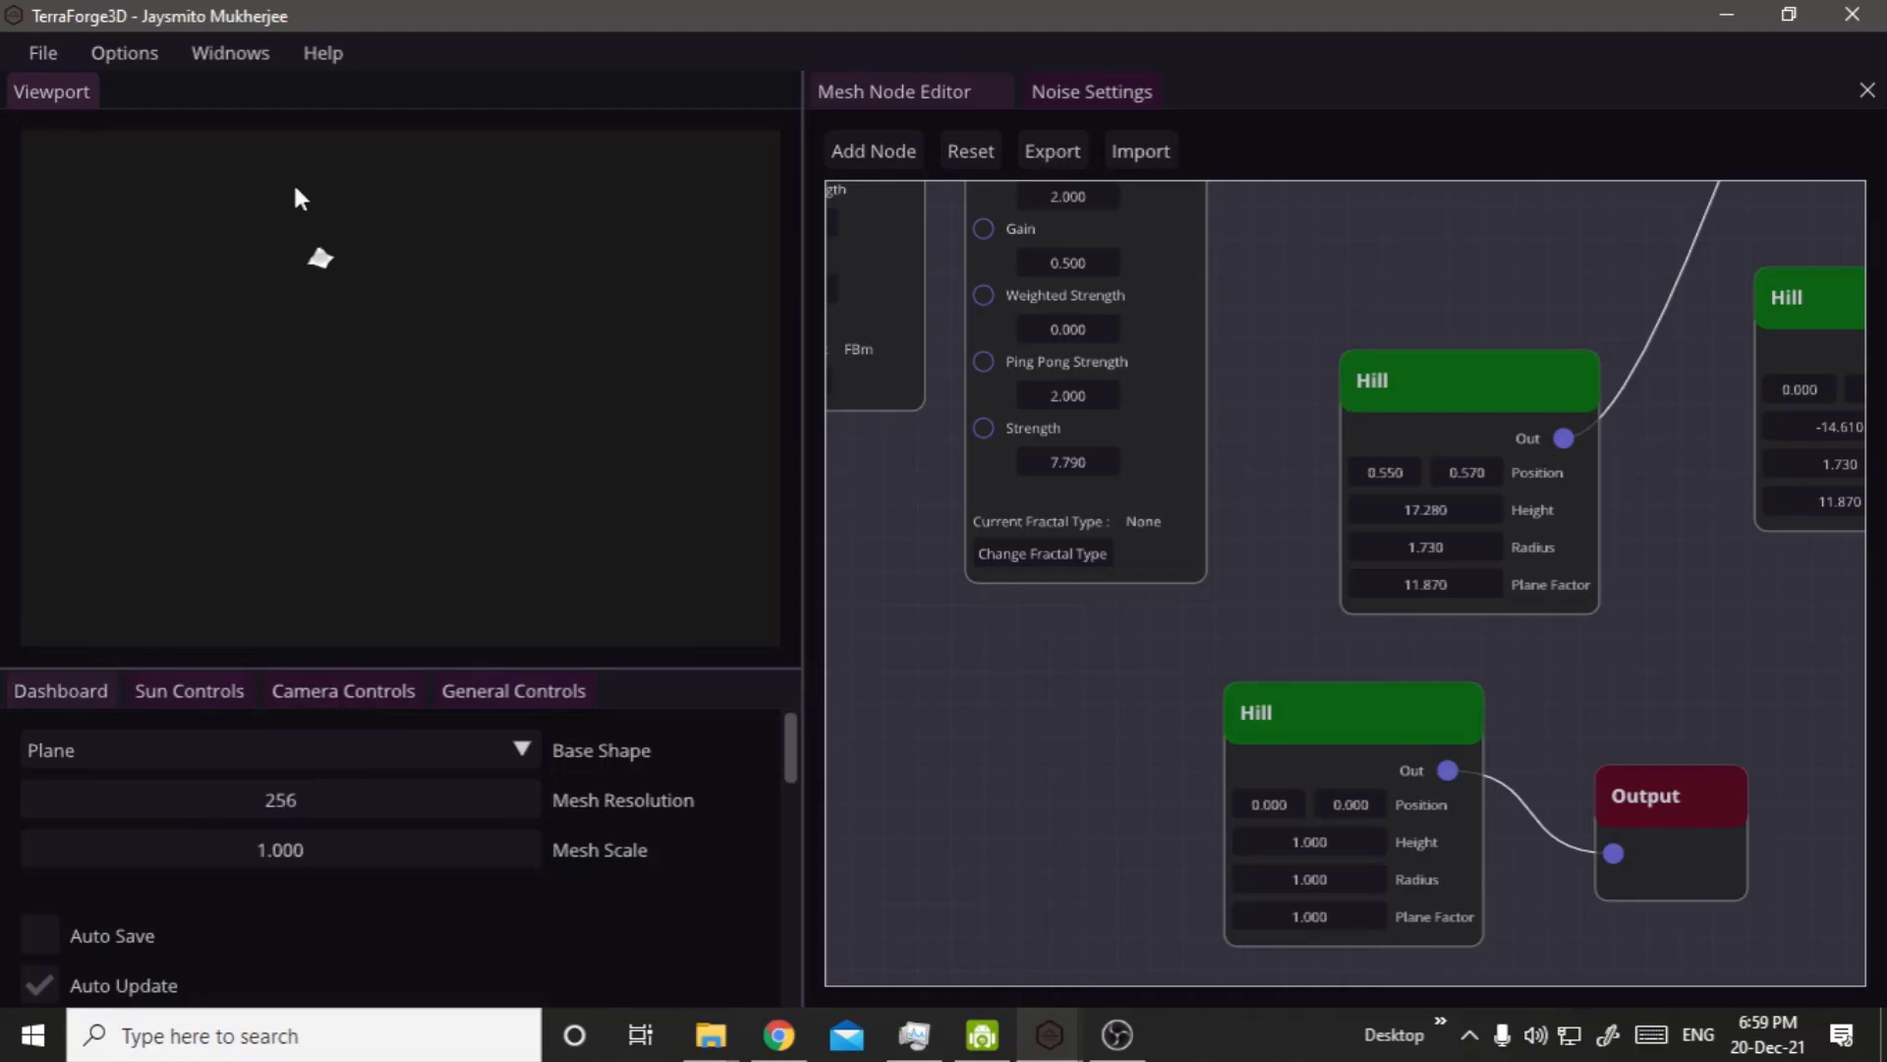
pyautogui.moveTo(281, 196); pyautogui.dragTo(321, 356, button='middle')
pyautogui.scroll(5, 320, 355)
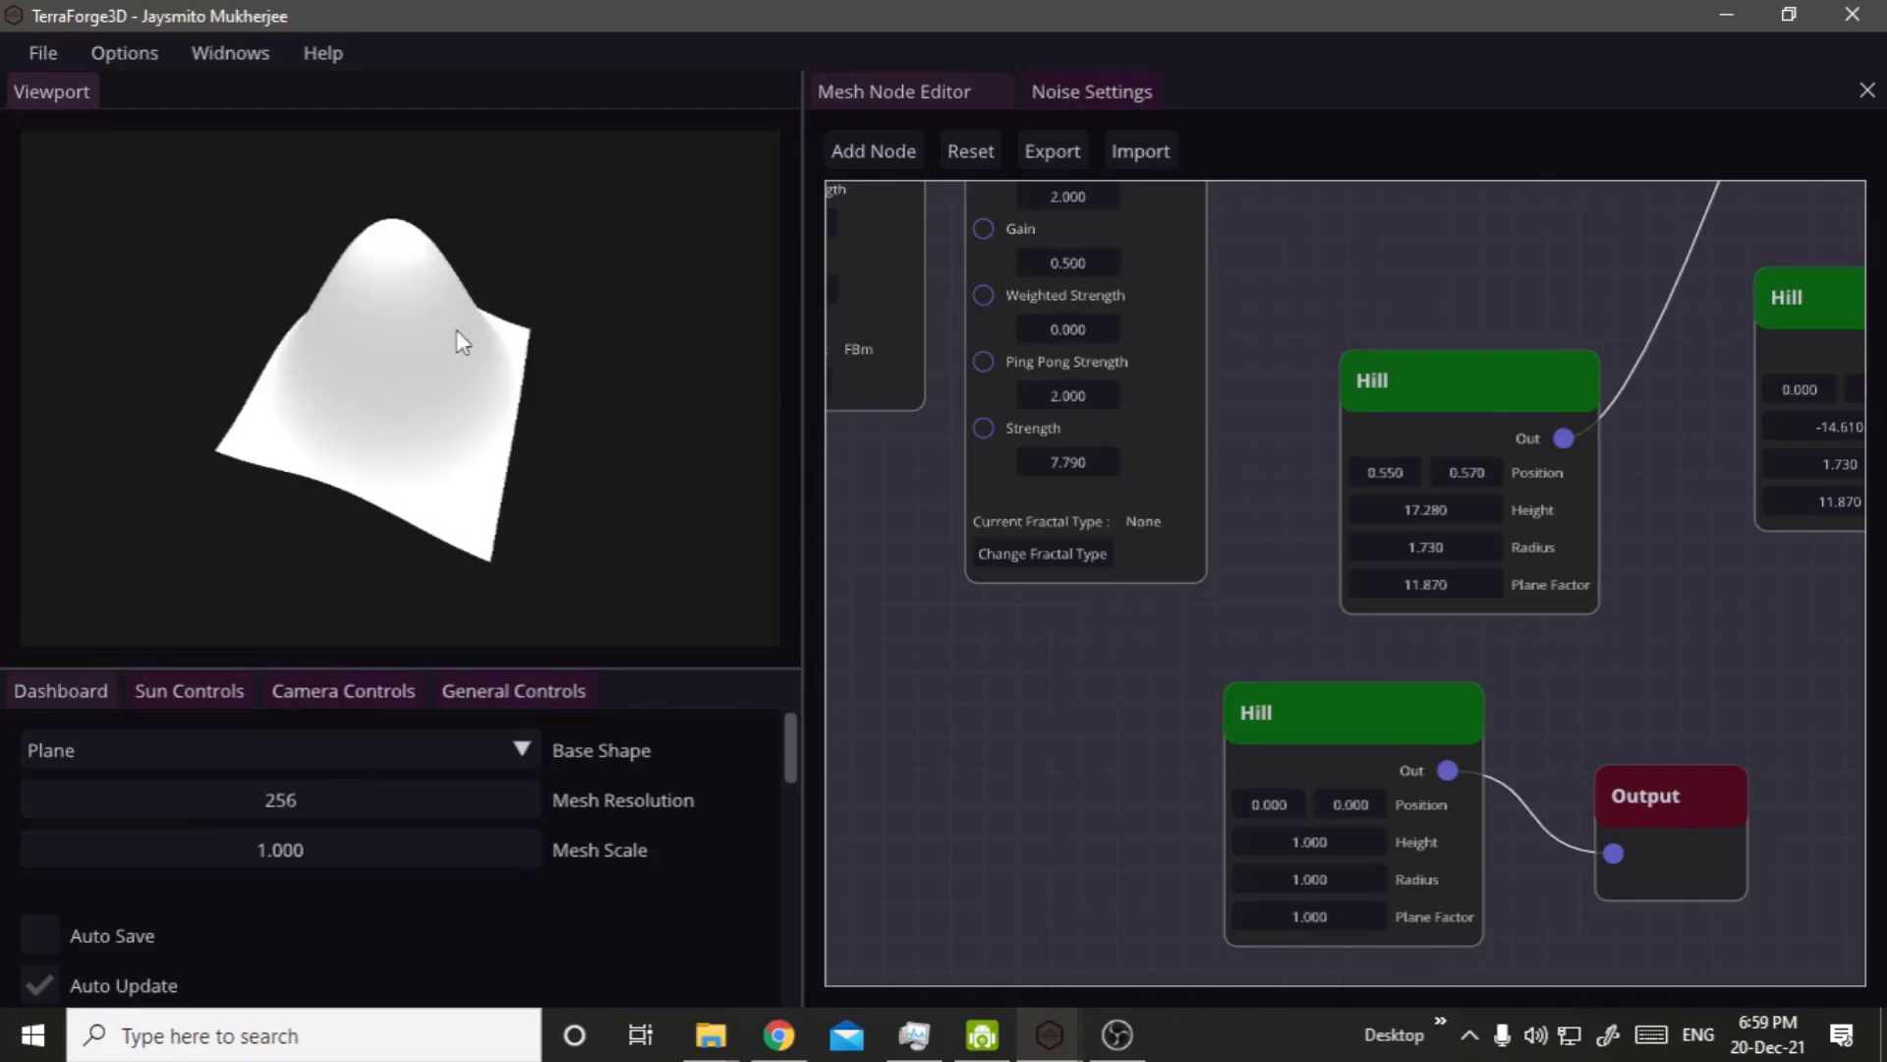
pyautogui.moveTo(456, 328); pyautogui.dragTo(322, 329, button='middle')
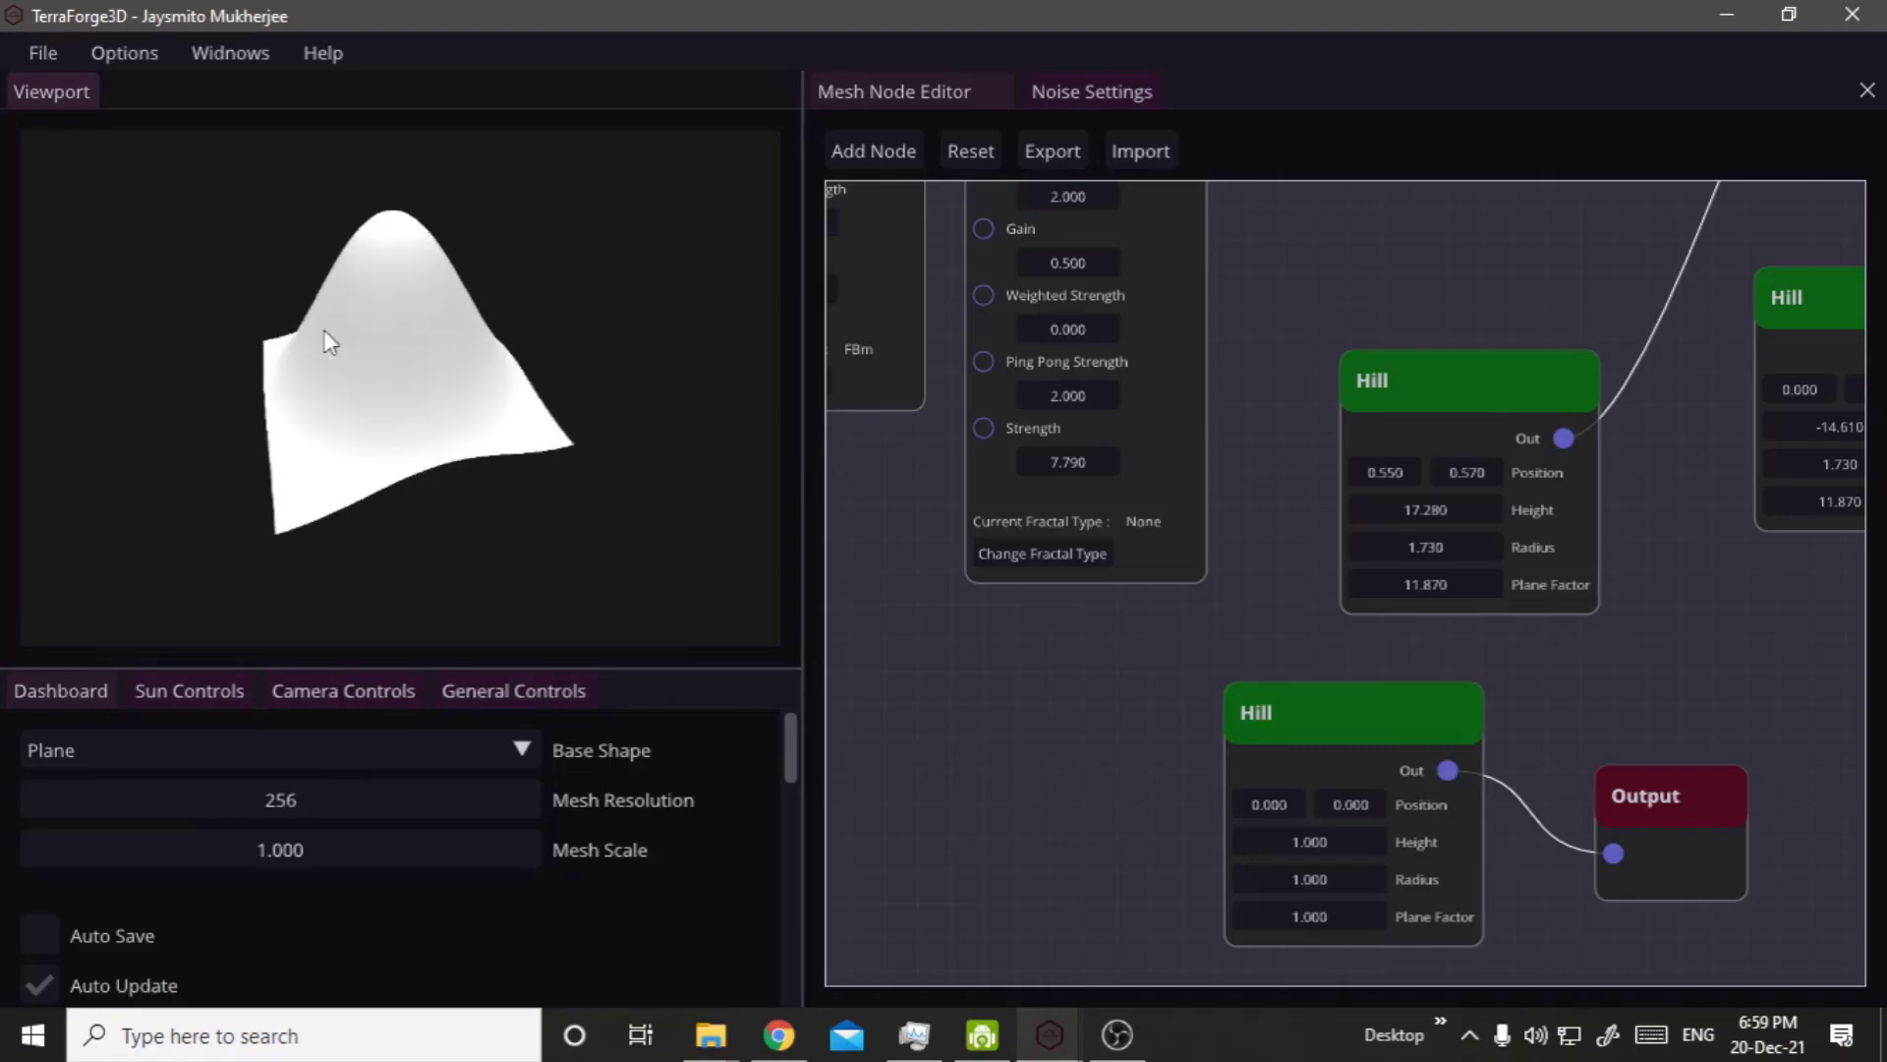
# Set the second Sun Position value to 0.400 and examine the hill's shading from several angles.
pyautogui.click(226, 689)
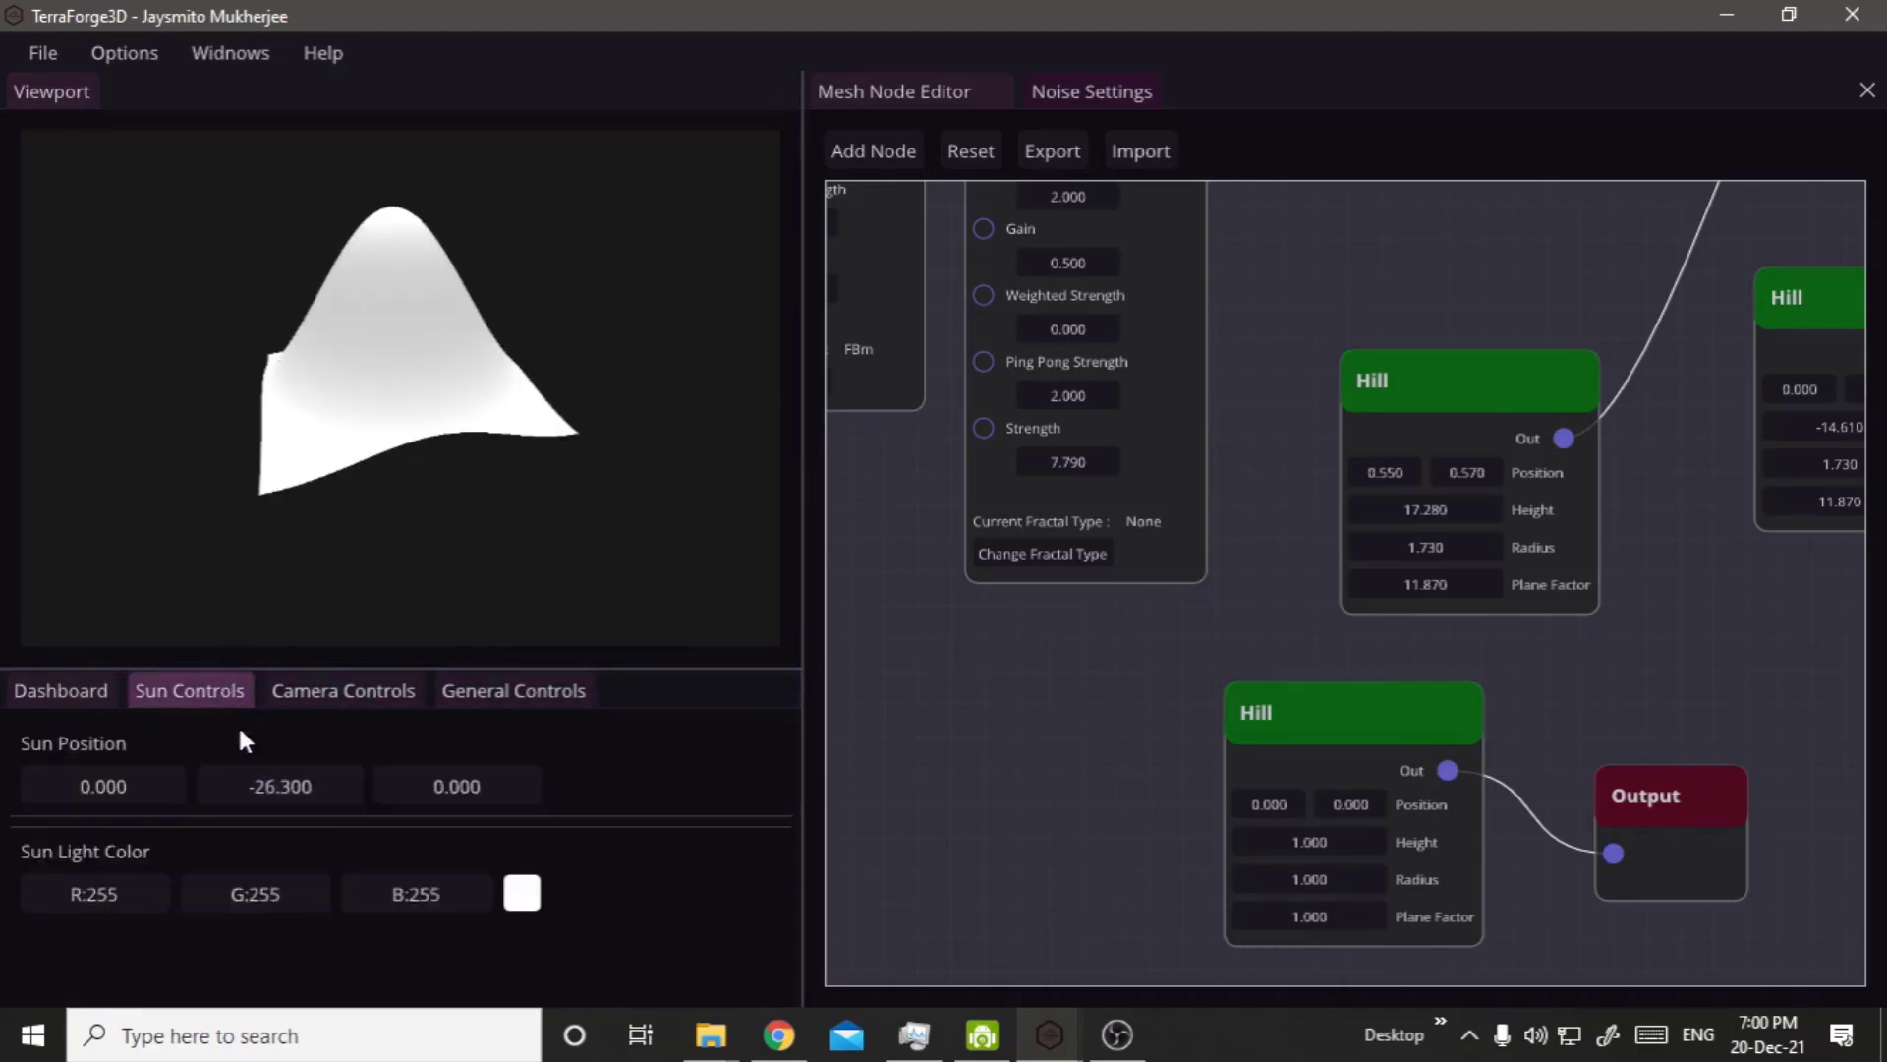
pyautogui.moveTo(455, 791); pyautogui.dragTo(599, 765)
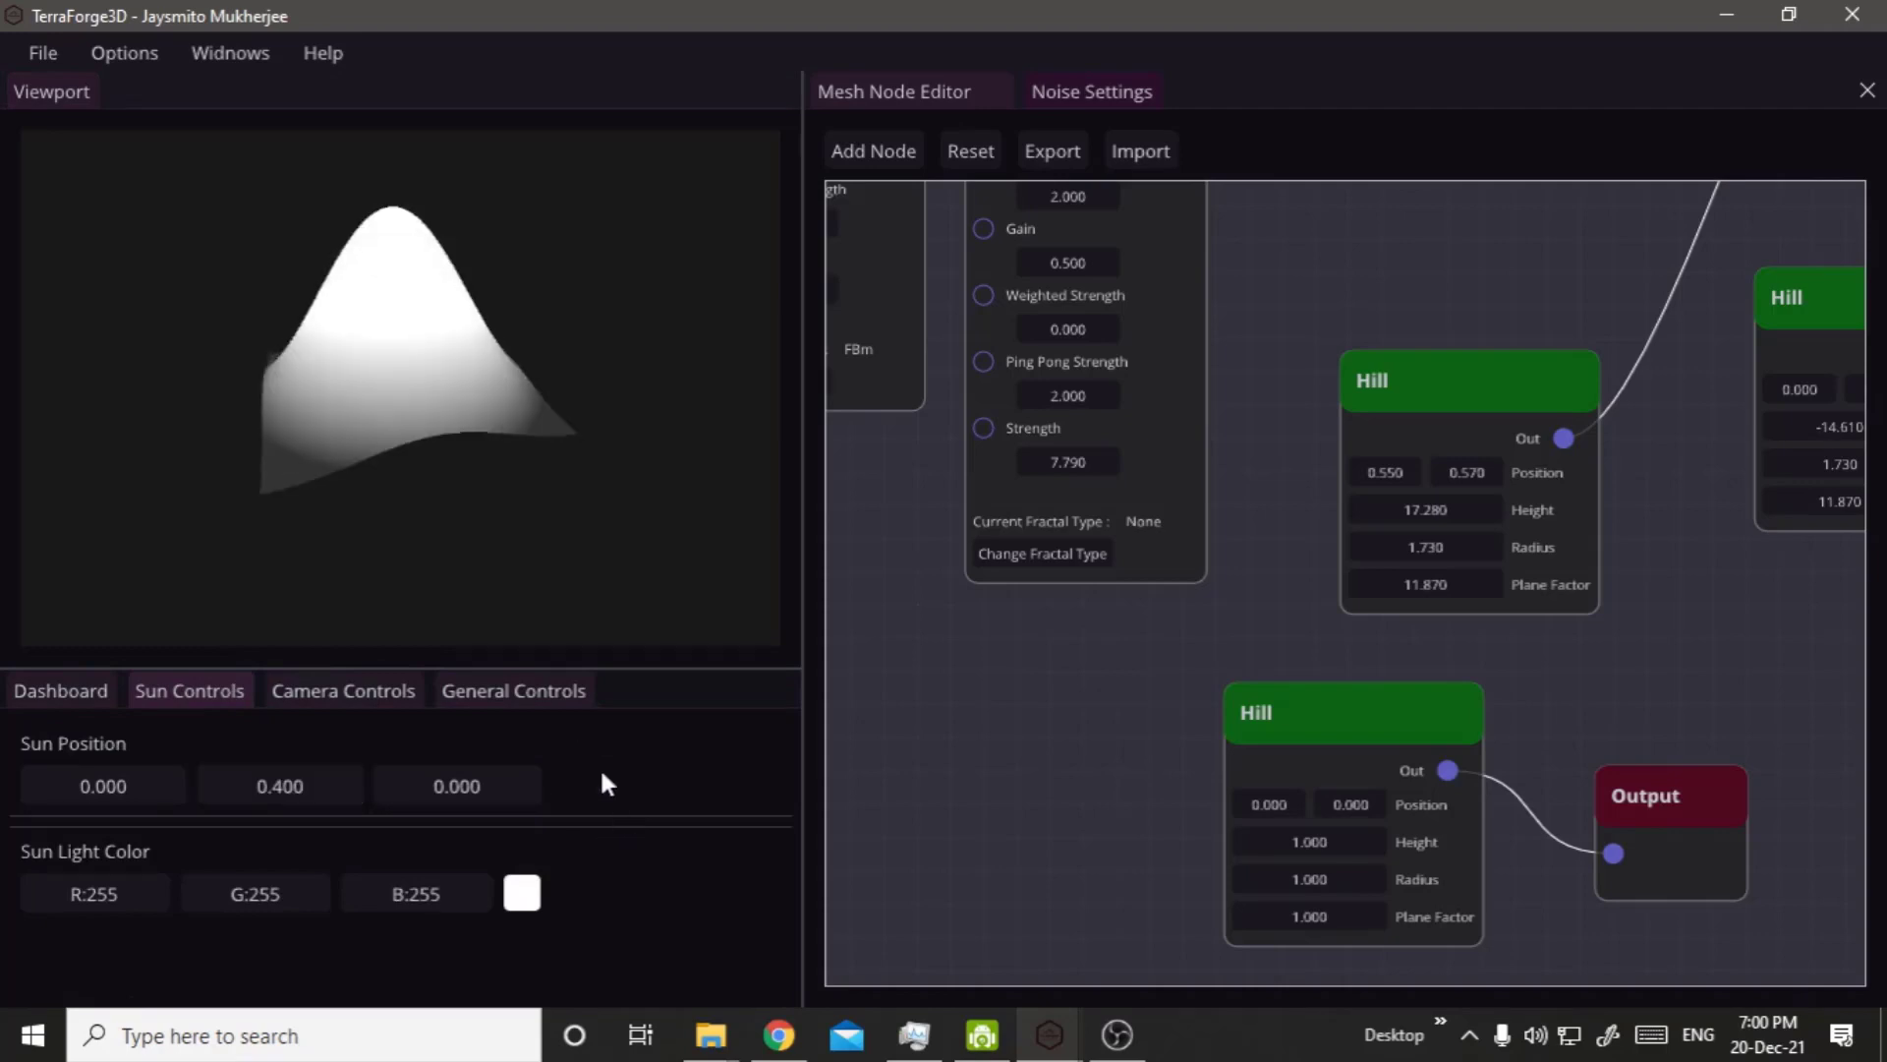
pyautogui.moveTo(356, 374); pyautogui.dragTo(374, 452)
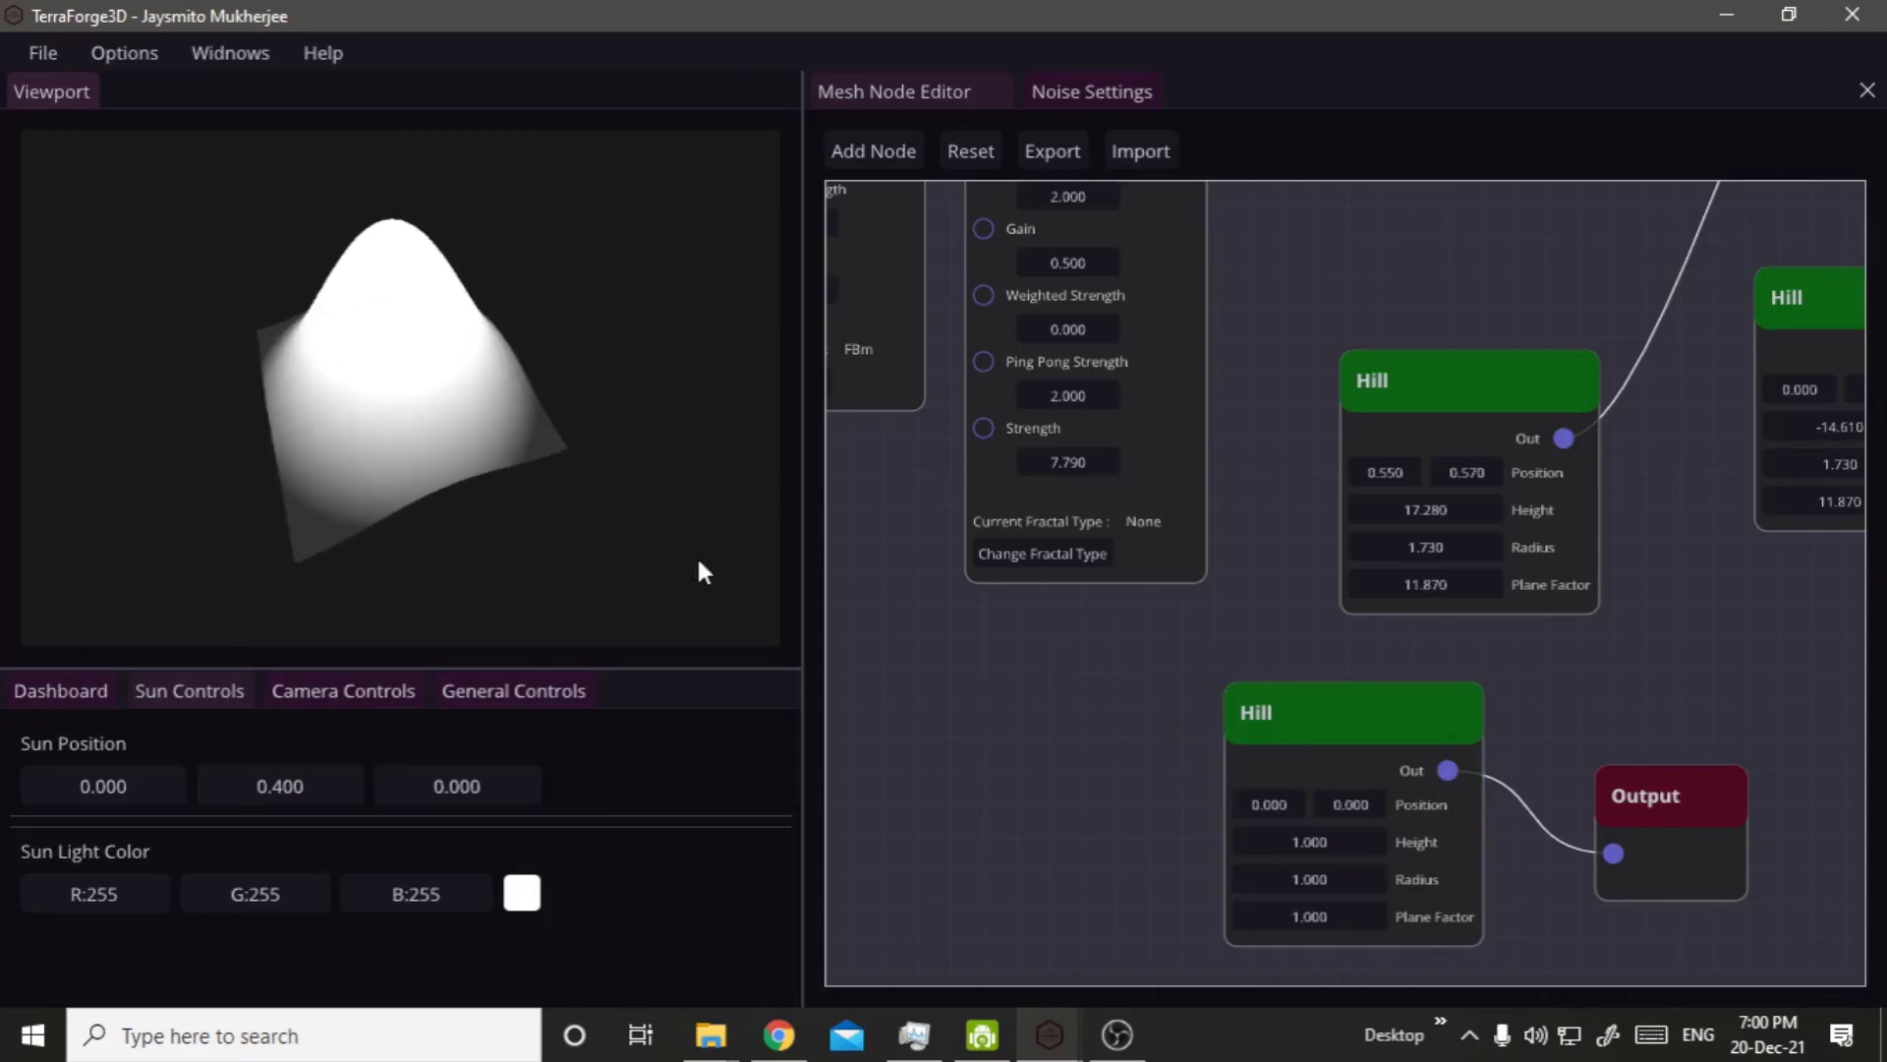
pyautogui.moveTo(699, 573); pyautogui.dragTo(369, 500)
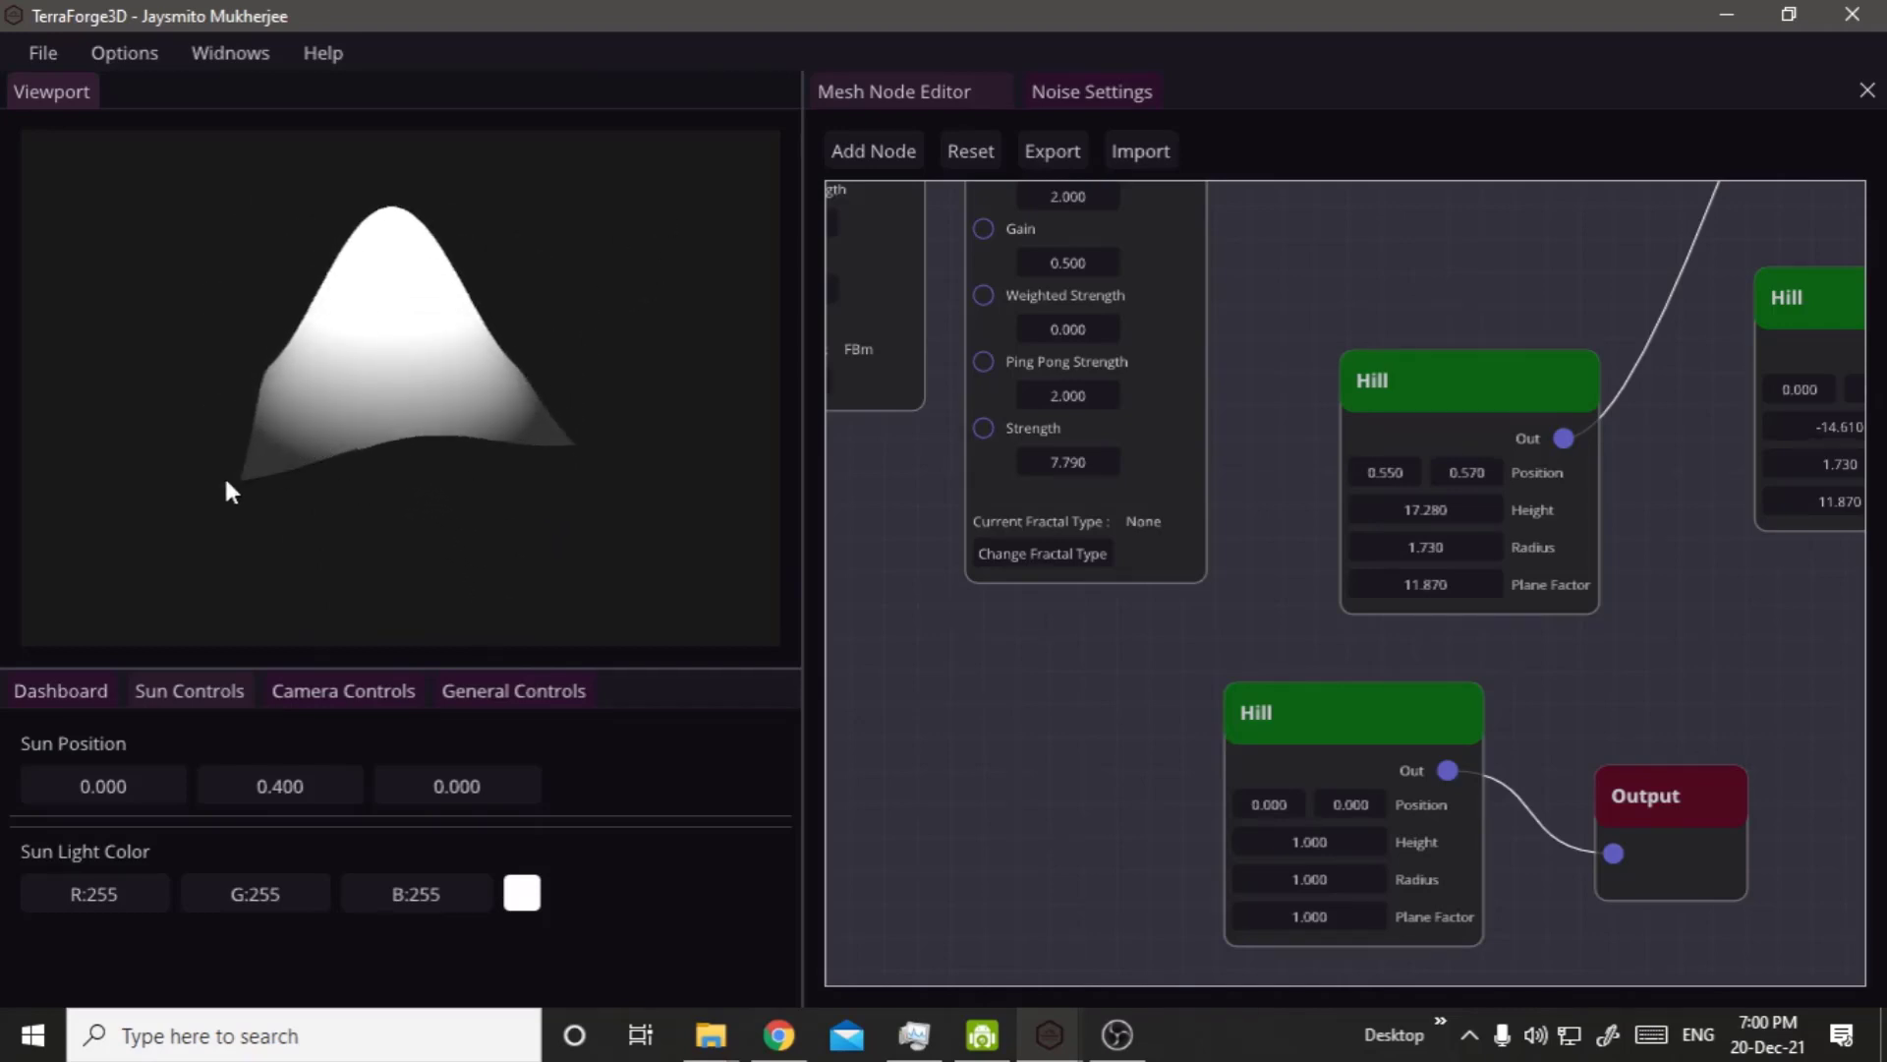
pyautogui.moveTo(433, 432); pyautogui.dragTo(237, 572)
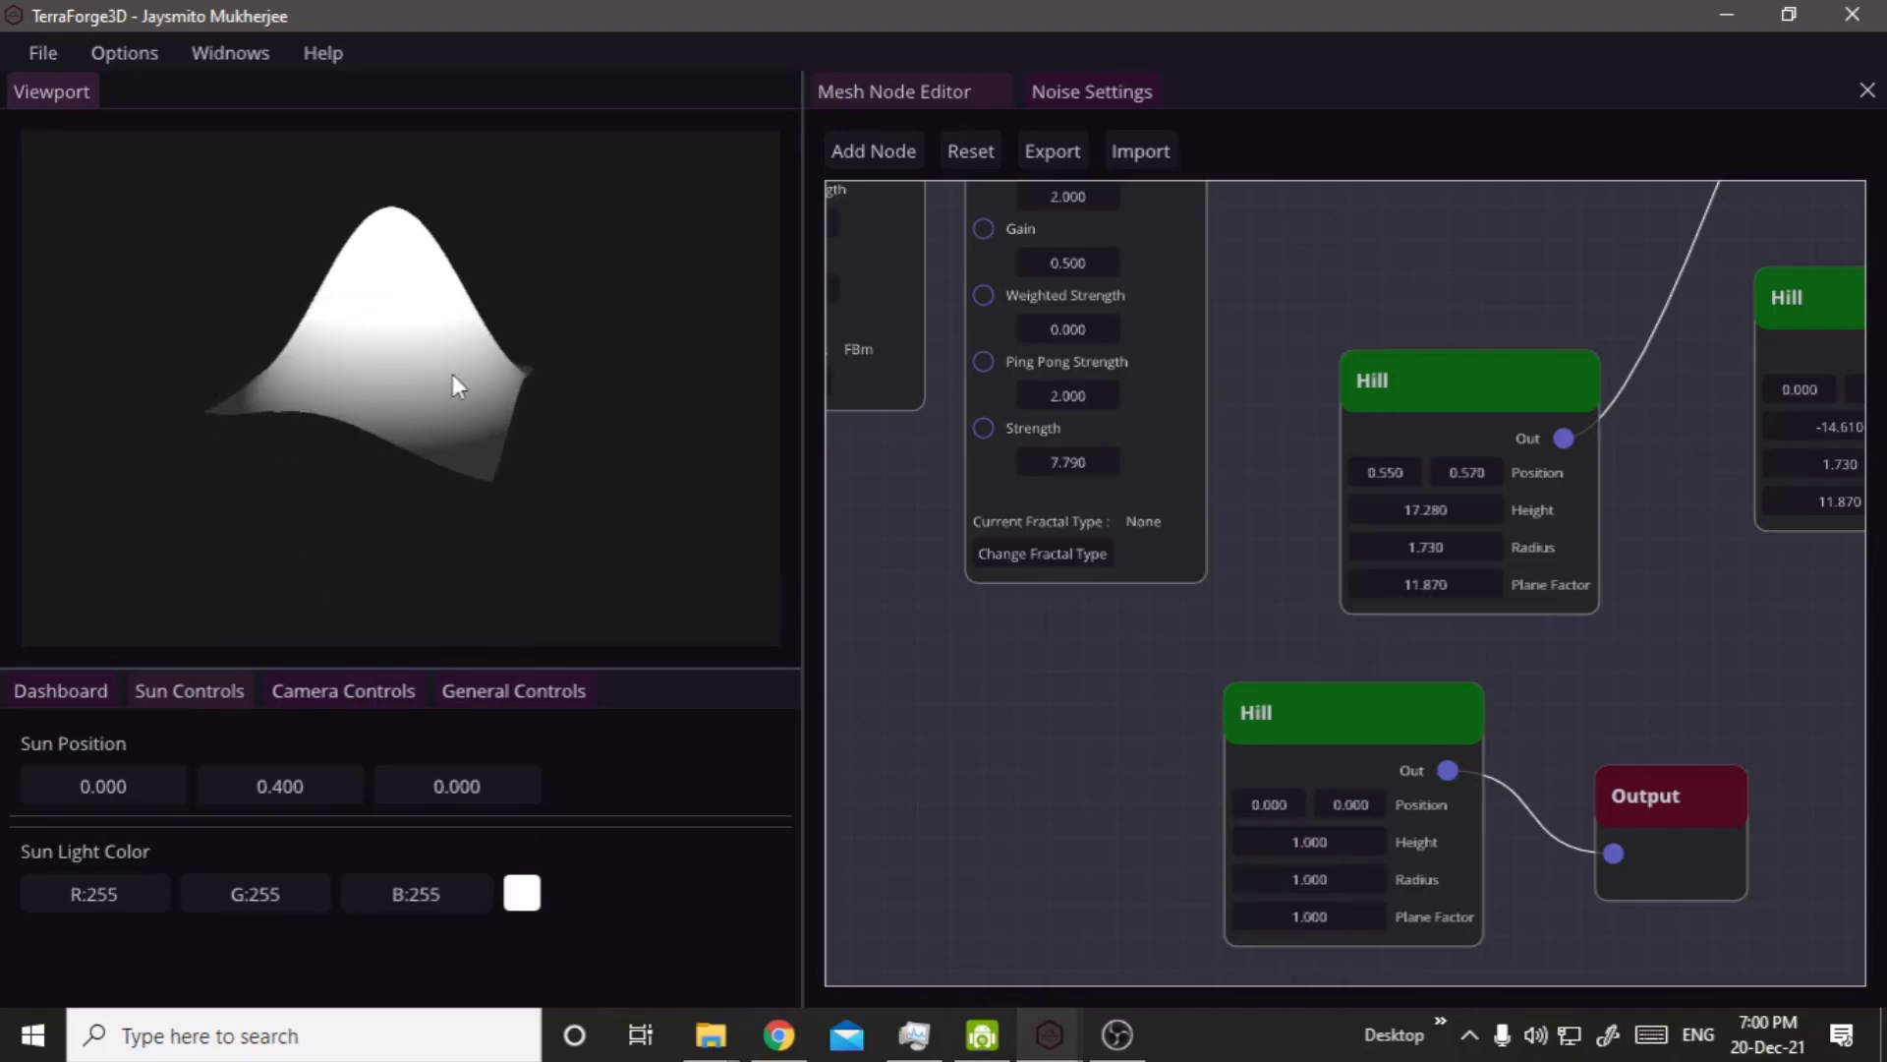
pyautogui.moveTo(473, 452); pyautogui.dragTo(208, 605)
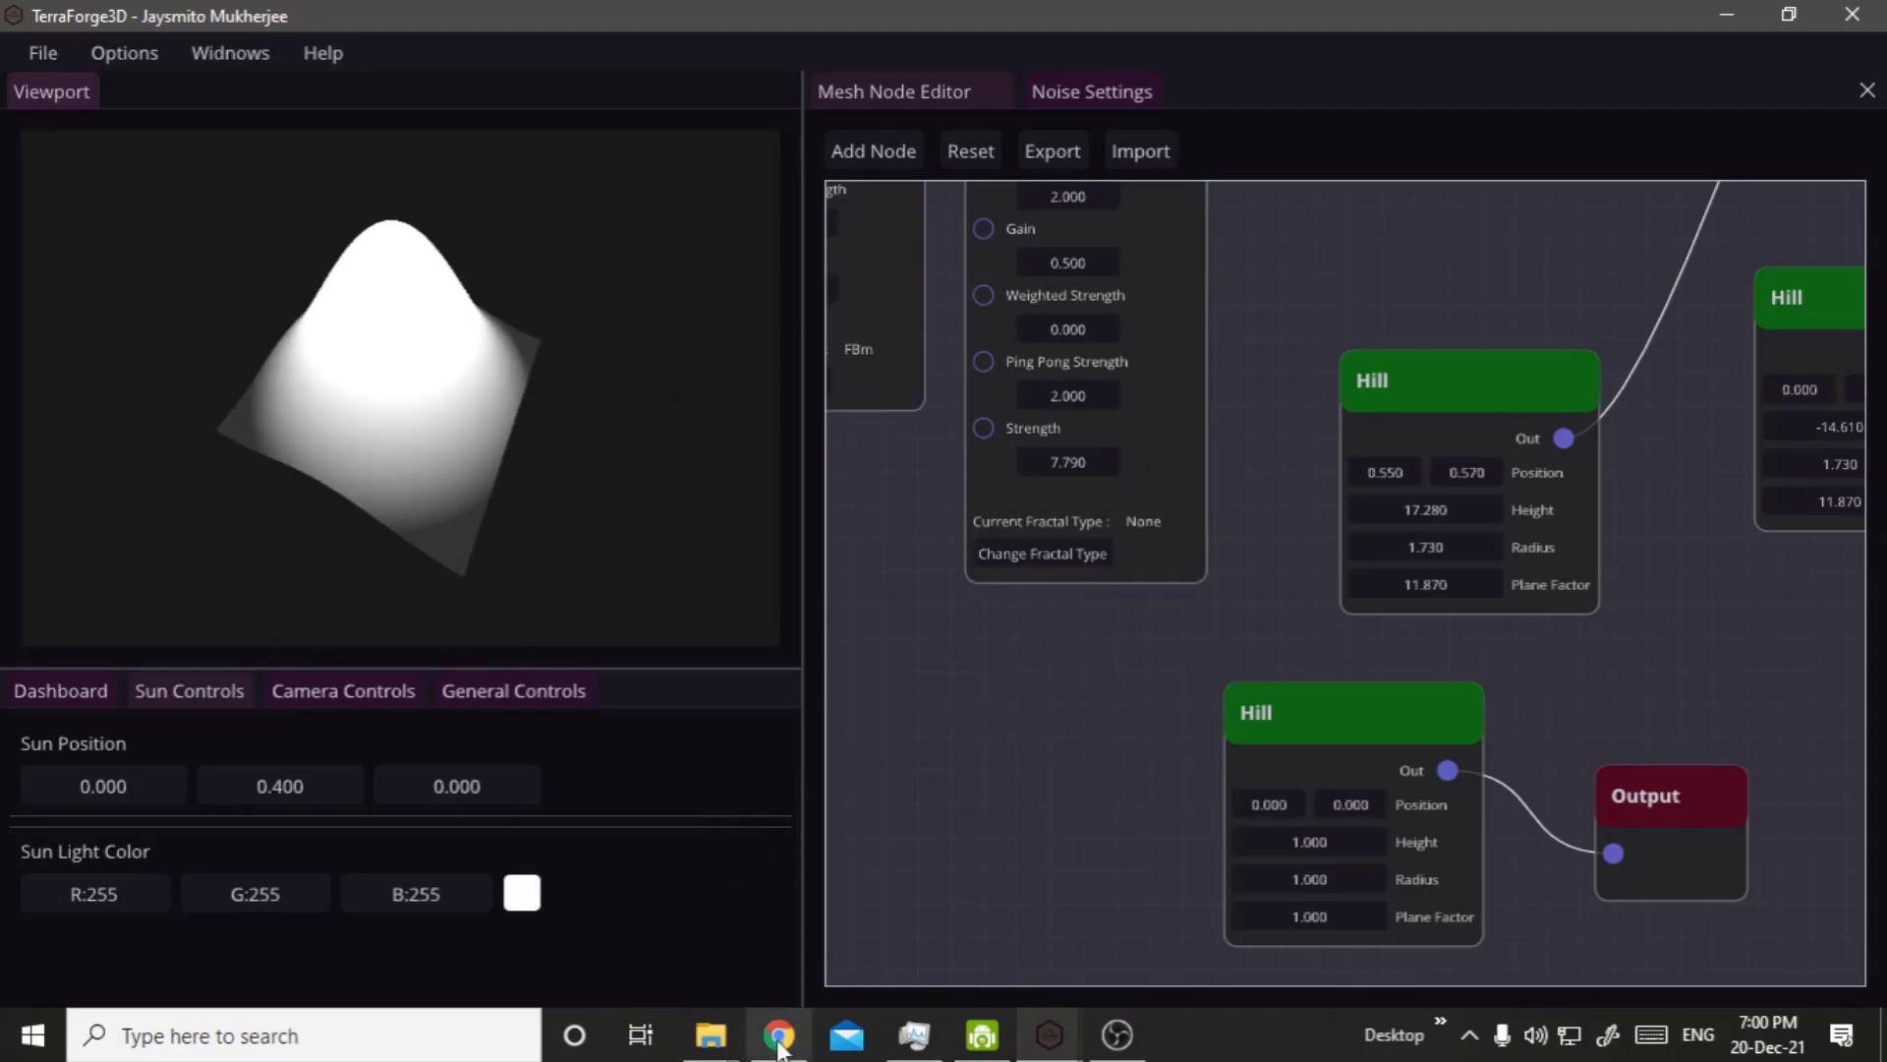
# Switch to the Desmos graph and examine the hill formula's squared radius term and its exponential factor against the TerraForge3D hill.
pyautogui.moveTo(779, 1035)
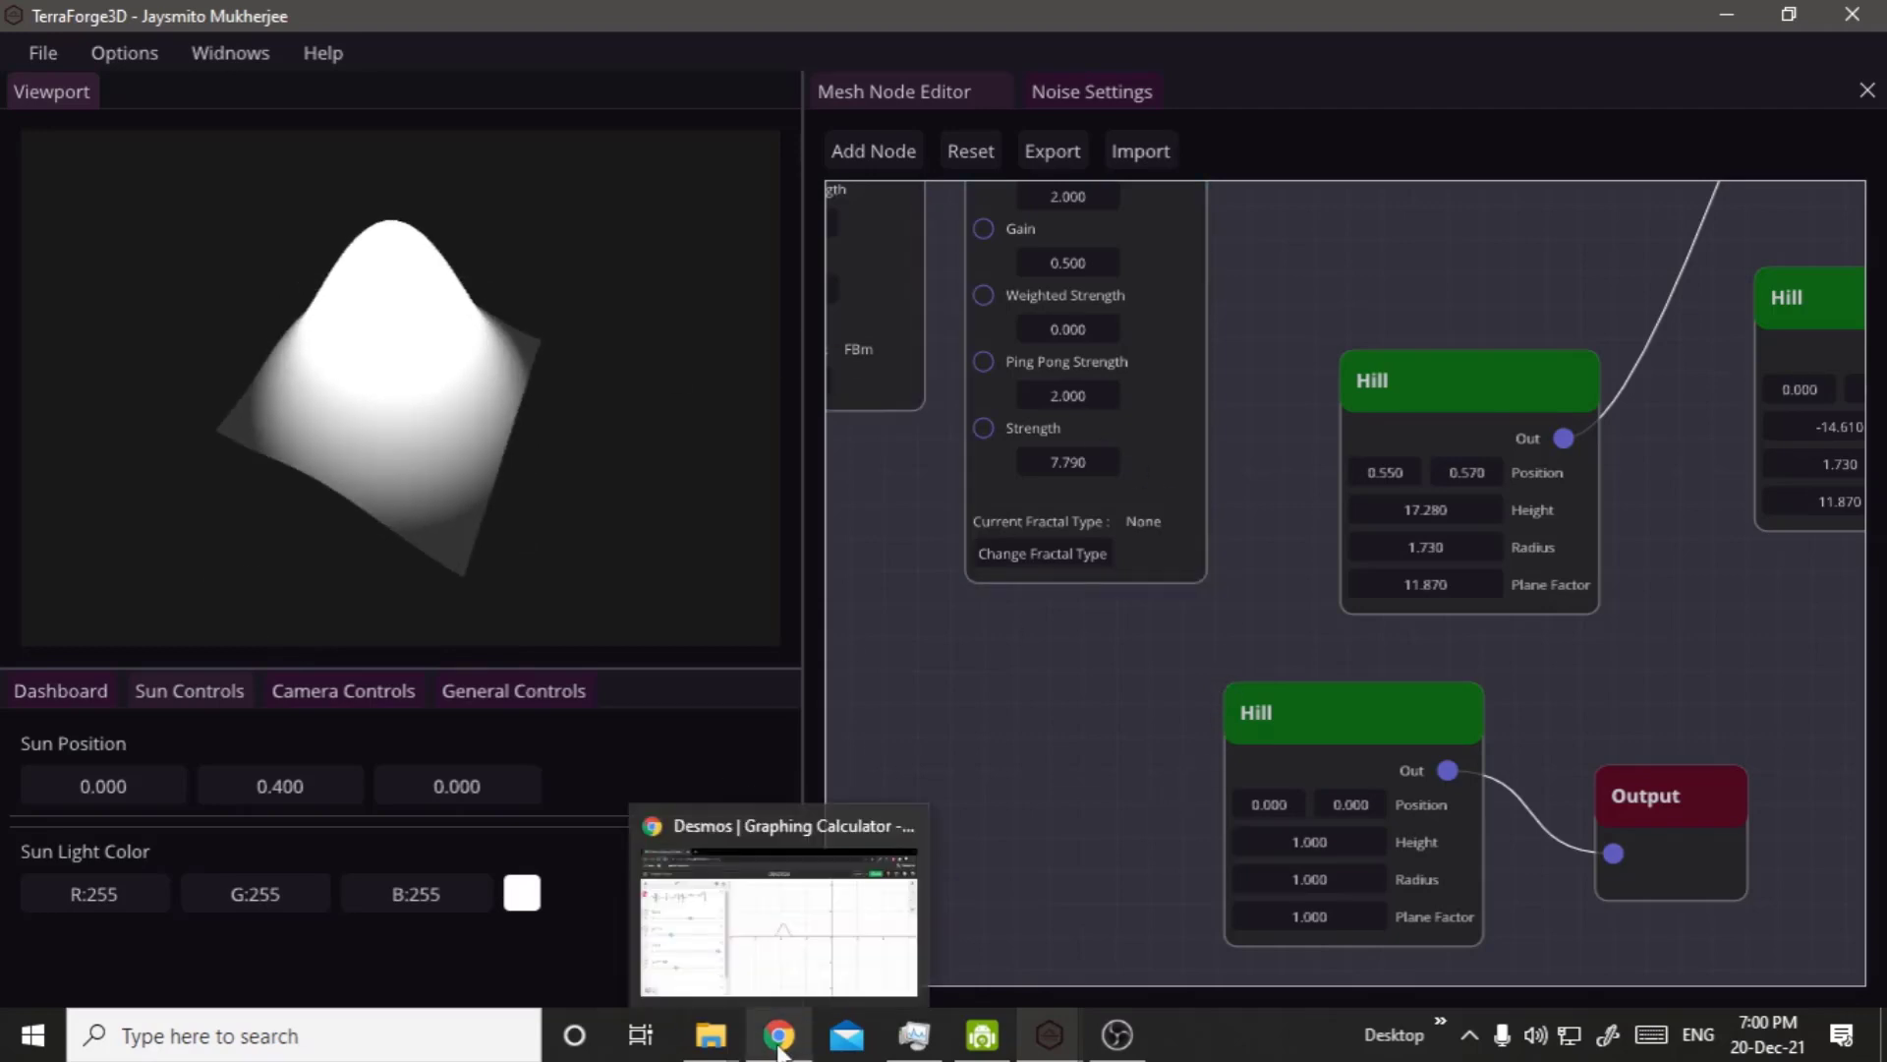
pyautogui.click(870, 916)
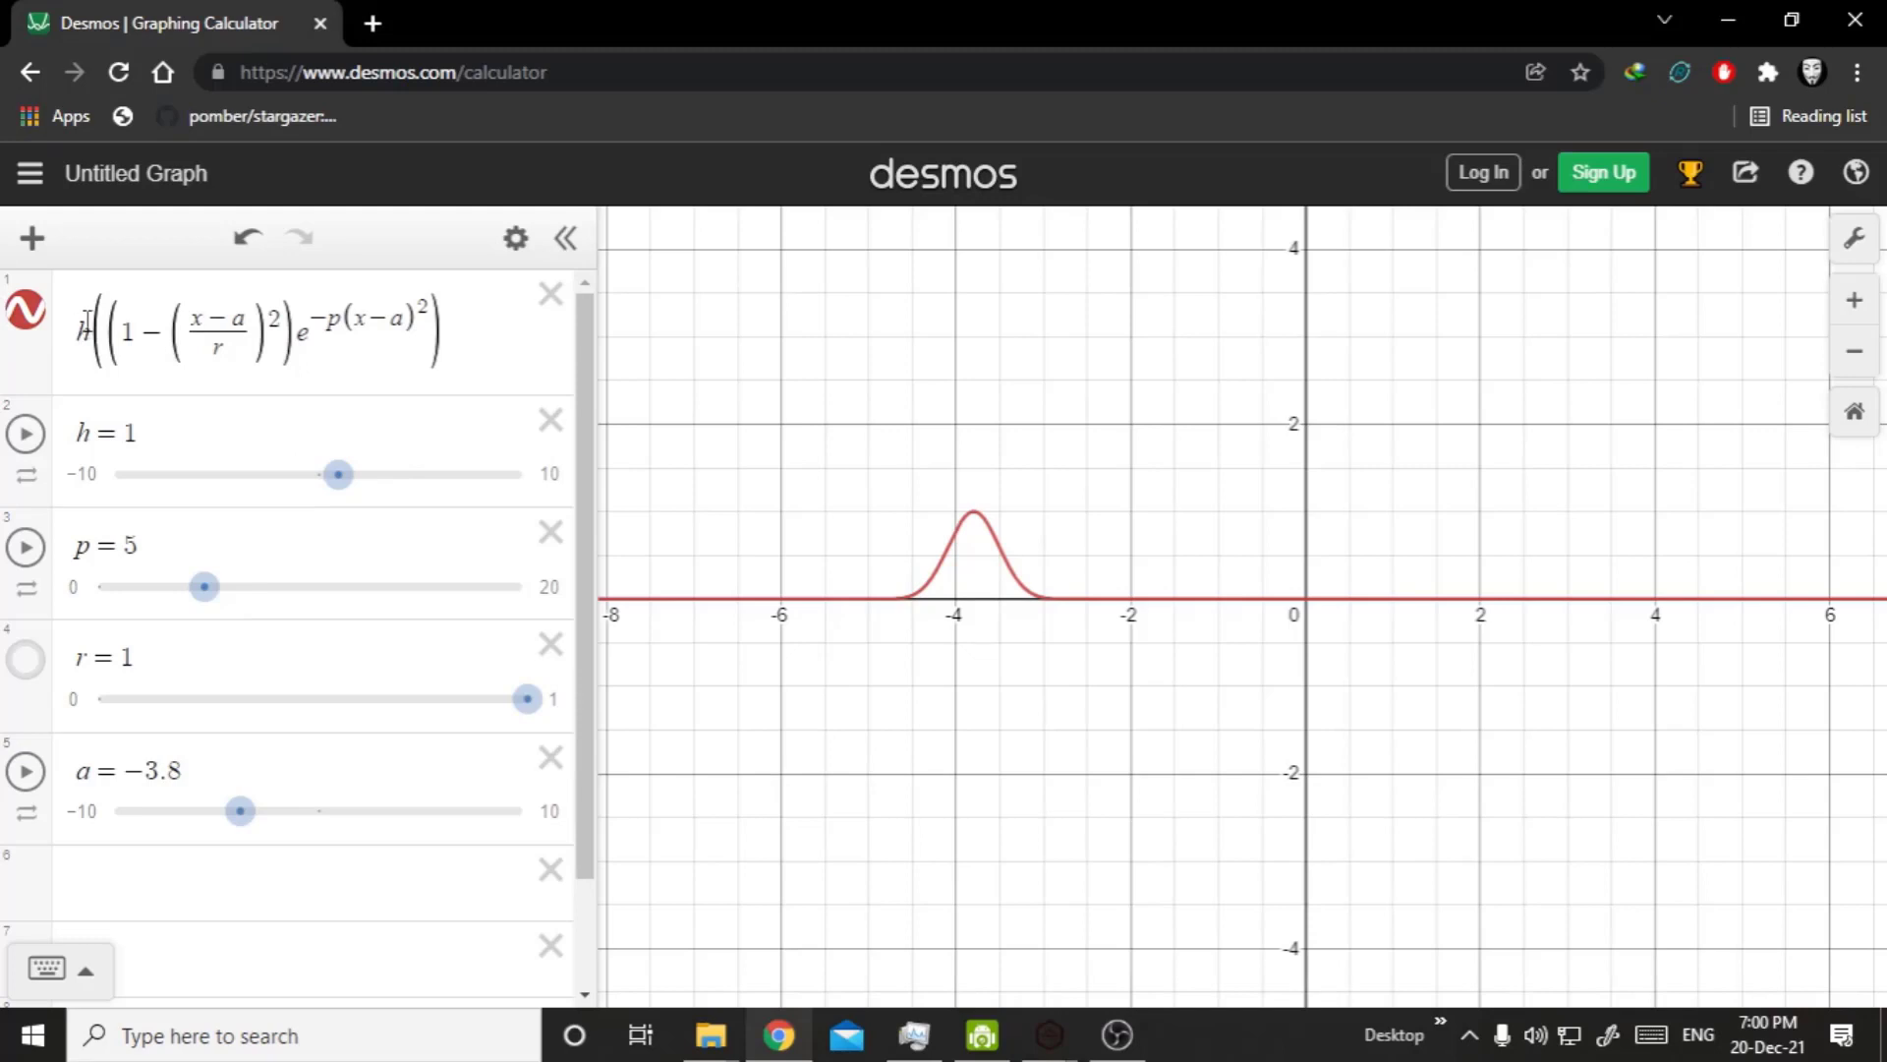
pyautogui.moveTo(80, 329); pyautogui.dragTo(266, 328)
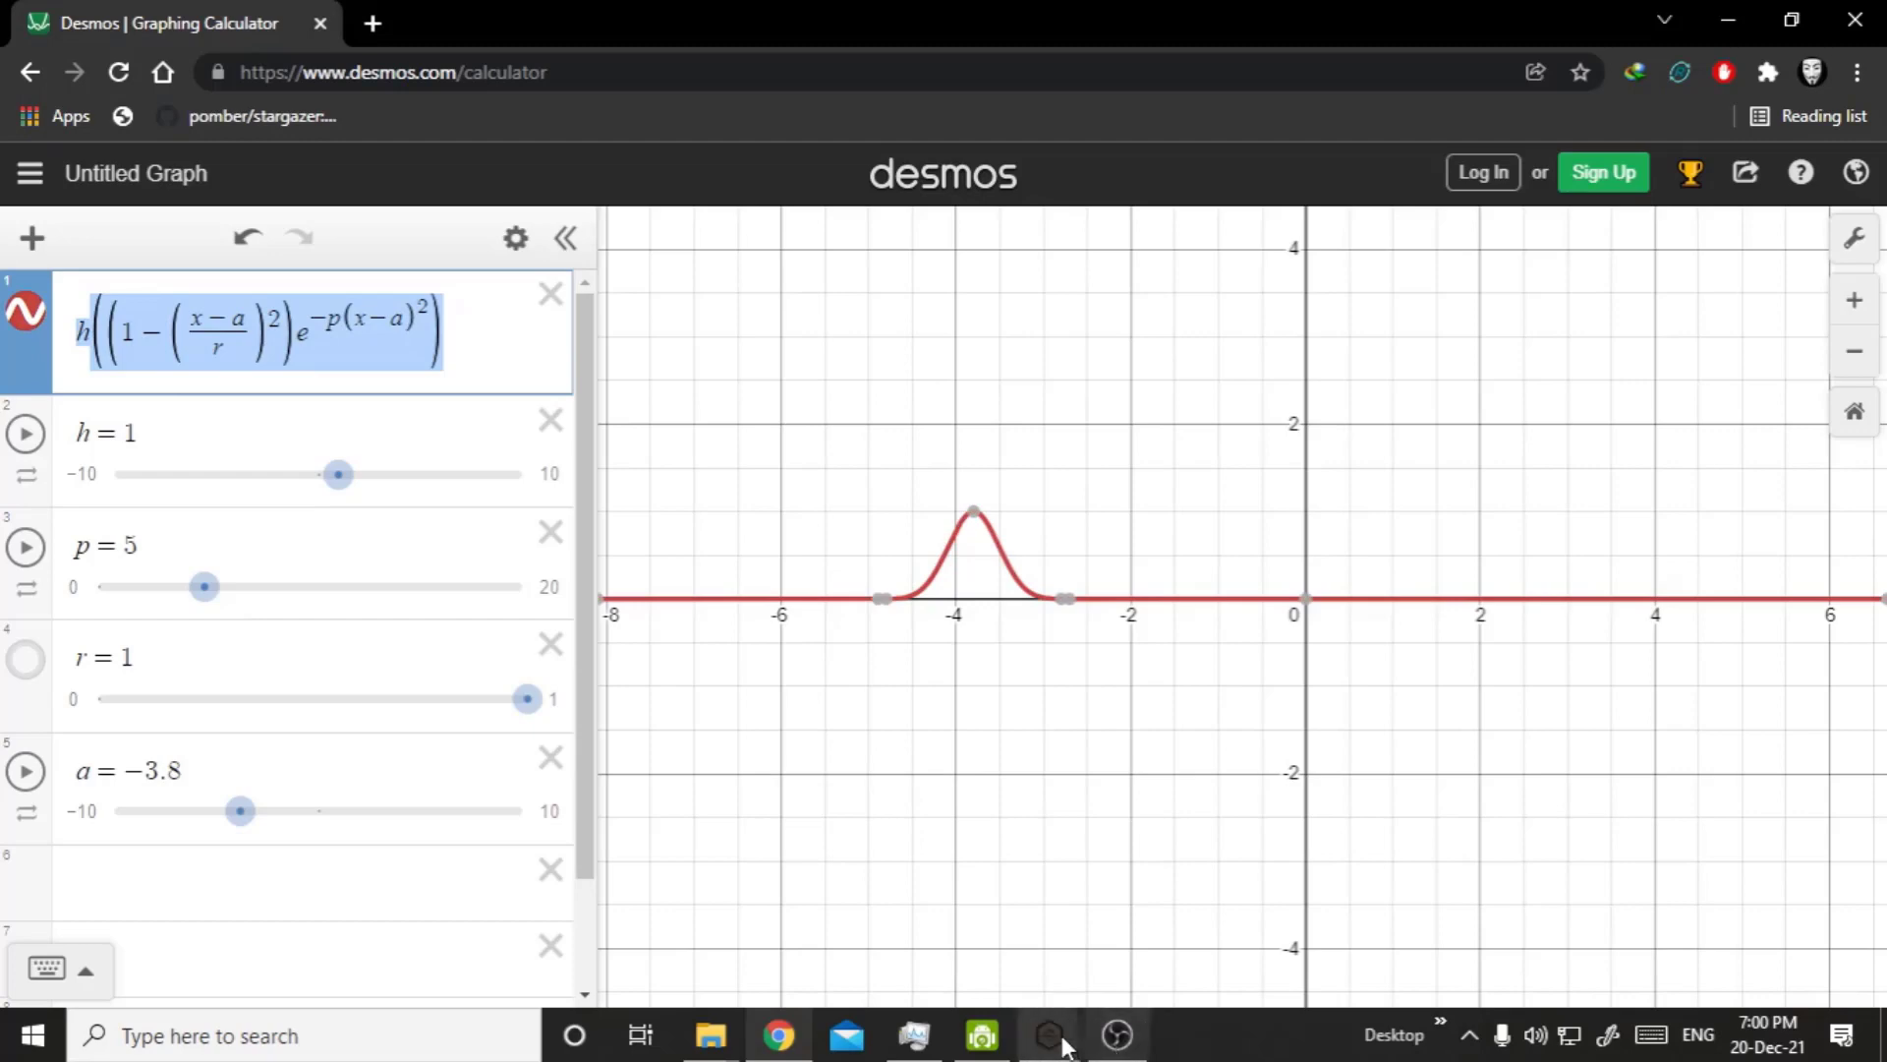
pyautogui.moveTo(1065, 1045)
pyautogui.click(1183, 923)
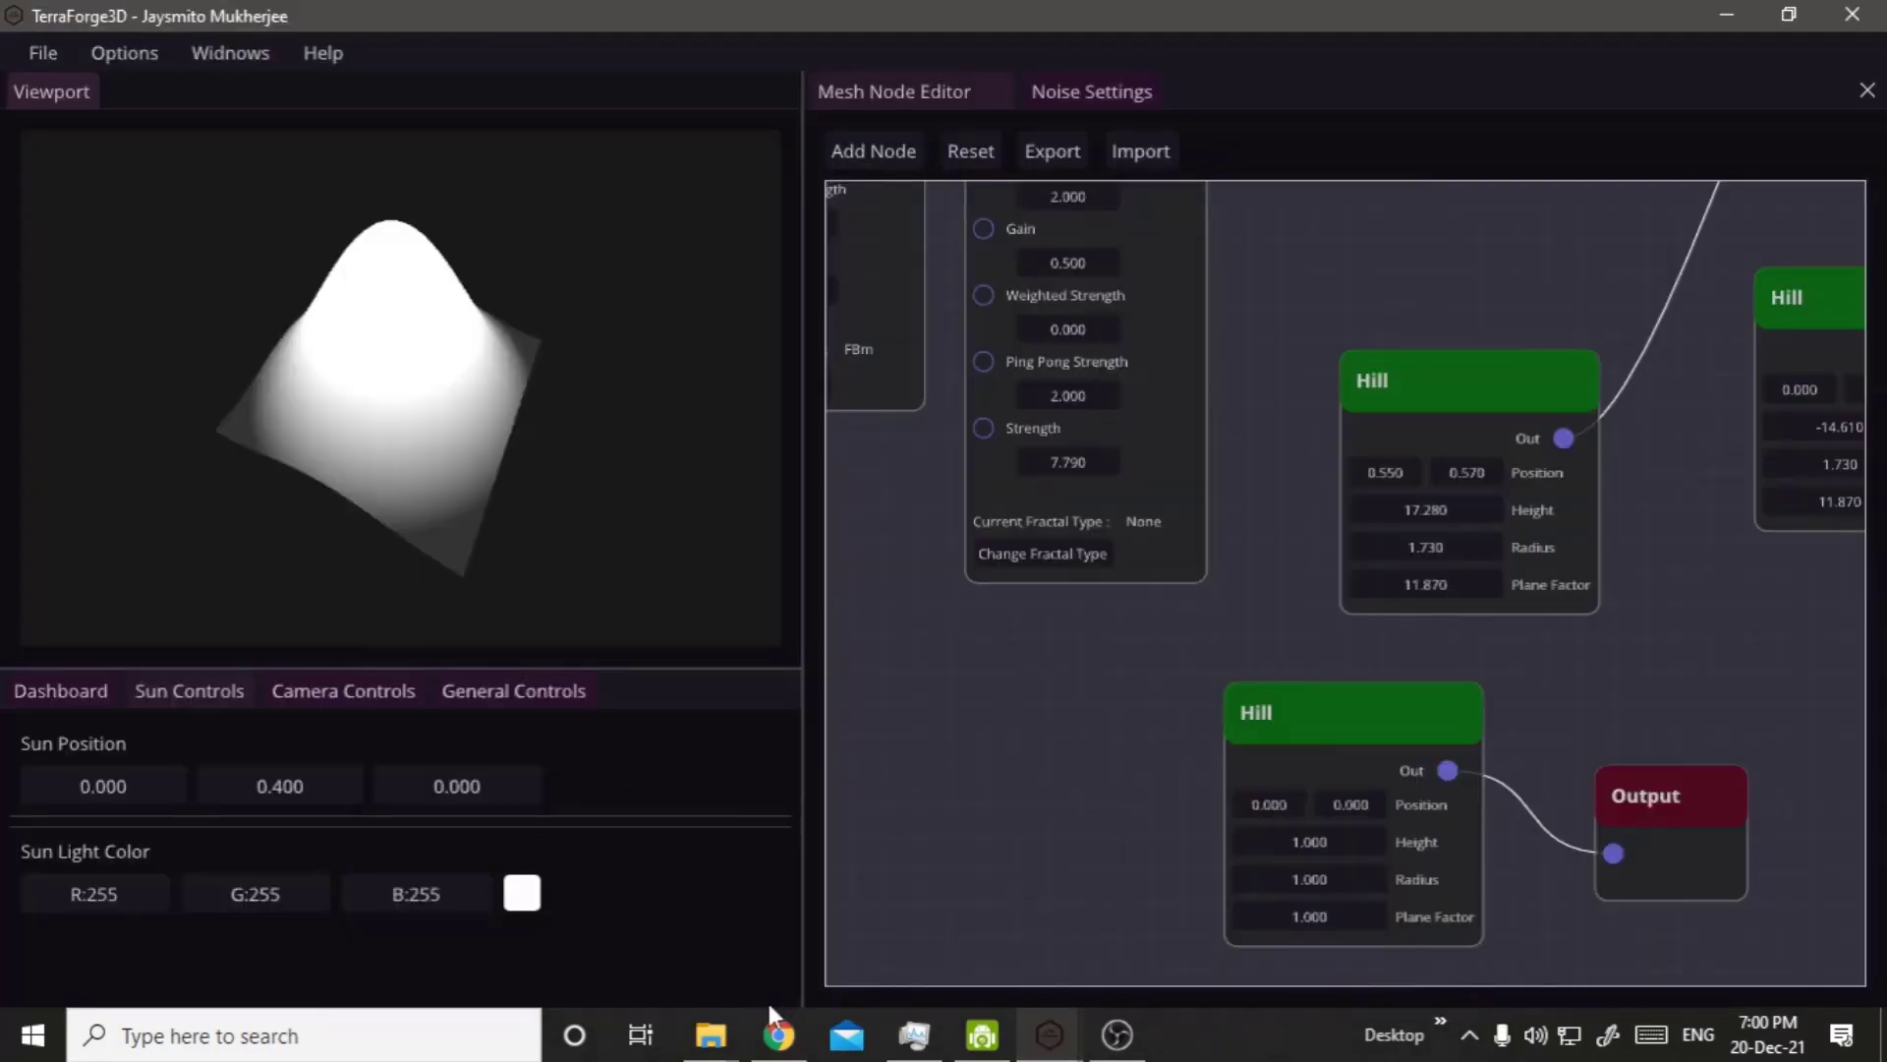
pyautogui.click(776, 1030)
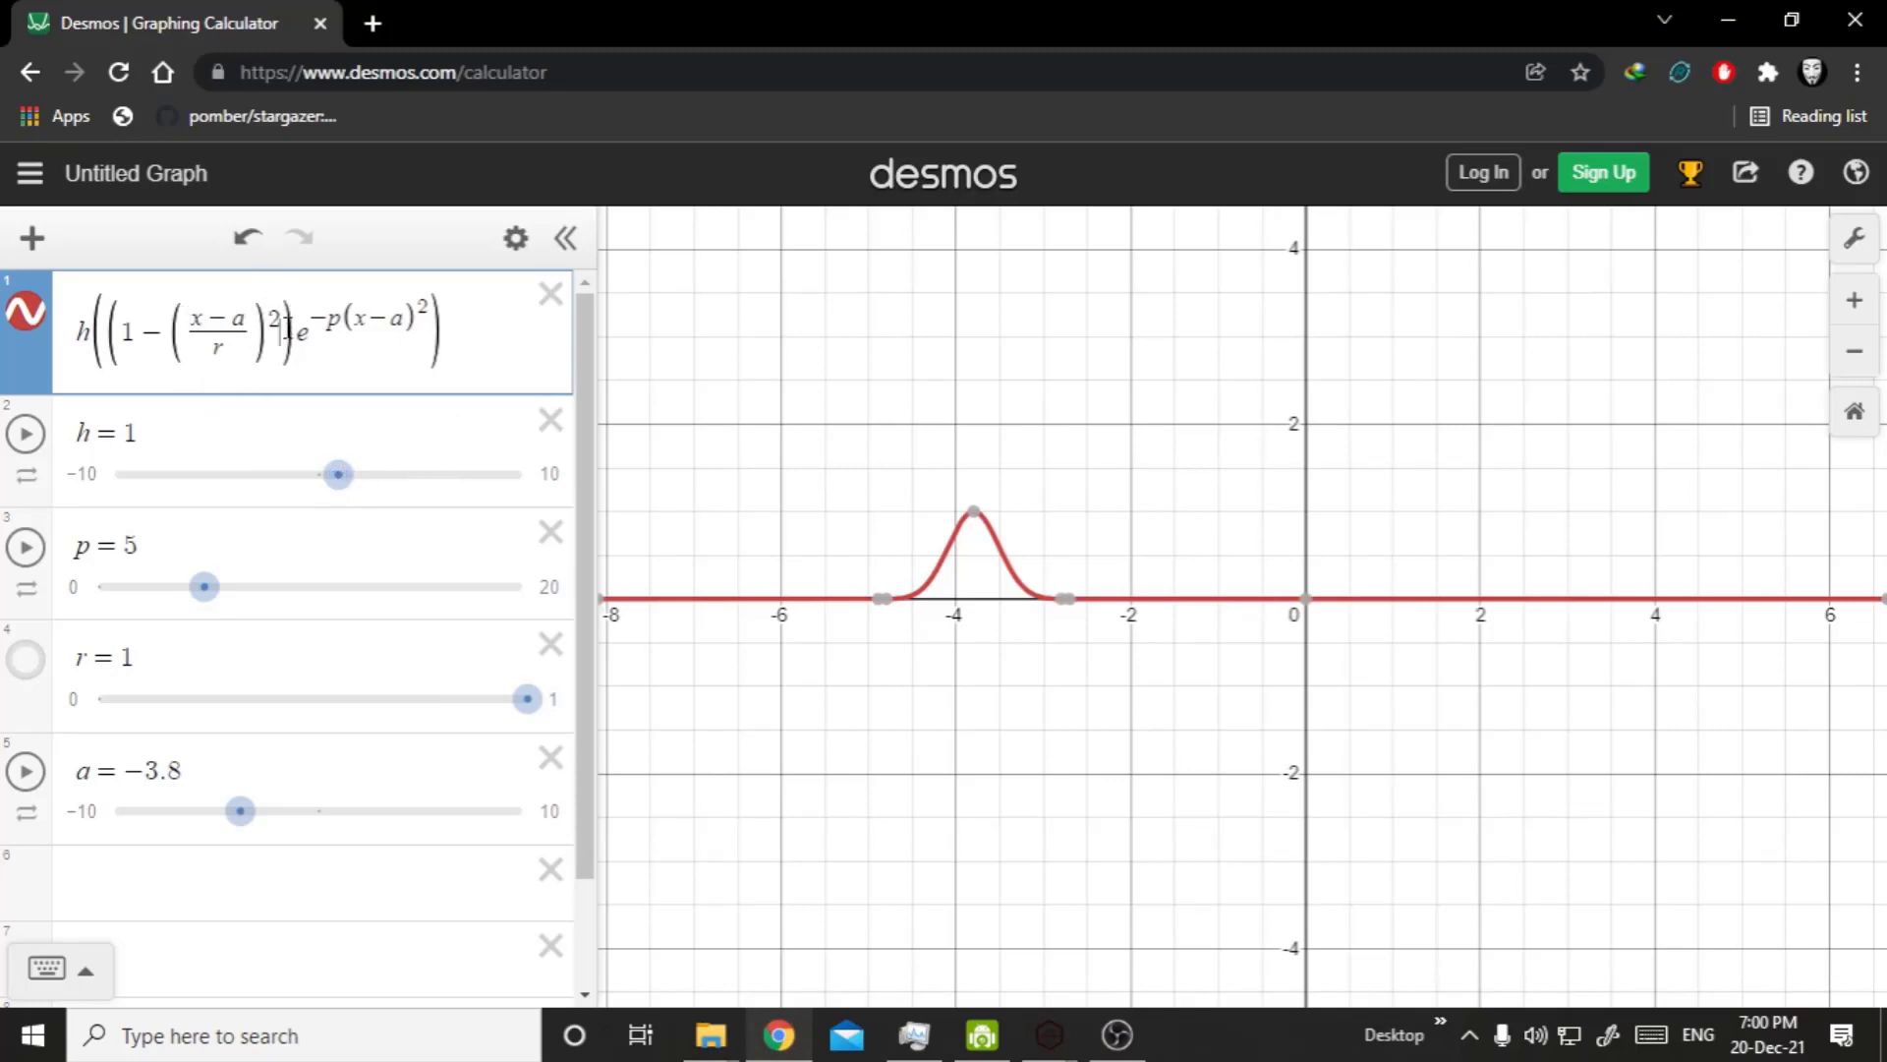
pyautogui.moveTo(287, 330); pyautogui.dragTo(122, 344)
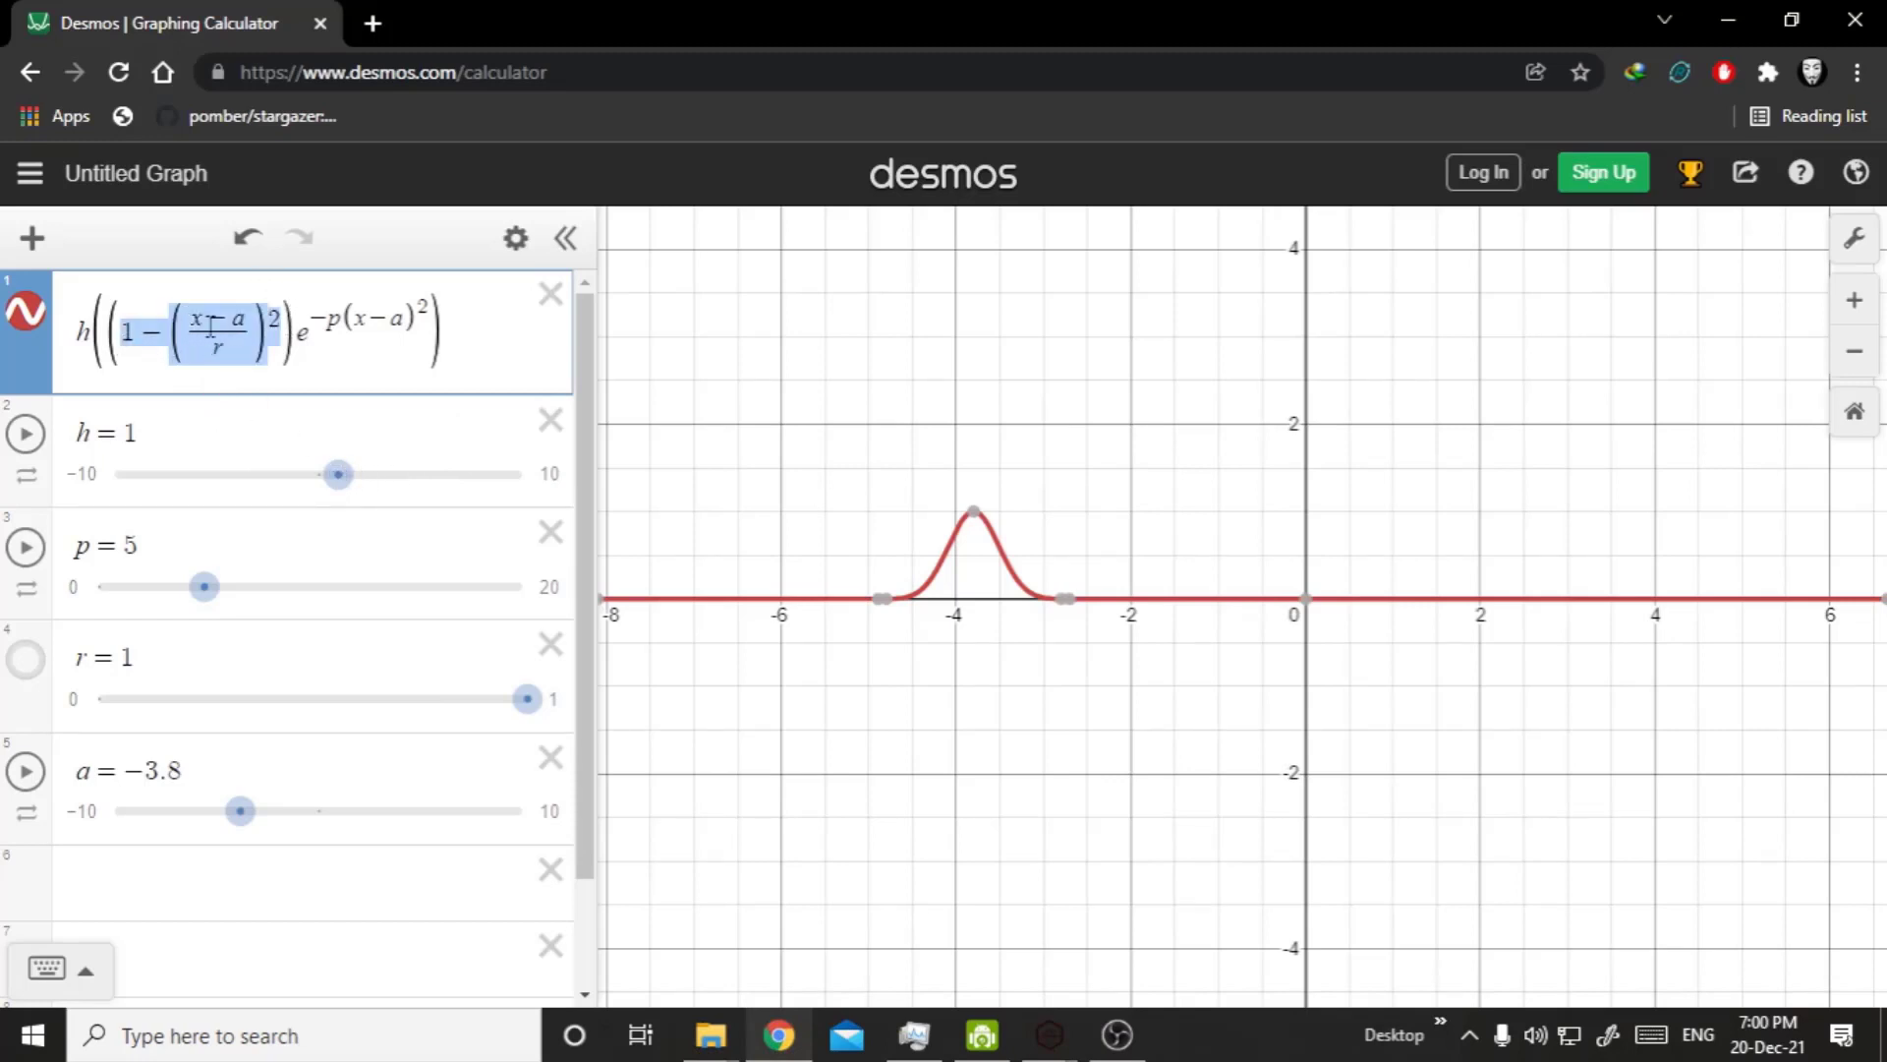
pyautogui.moveTo(300, 341); pyautogui.dragTo(340, 343)
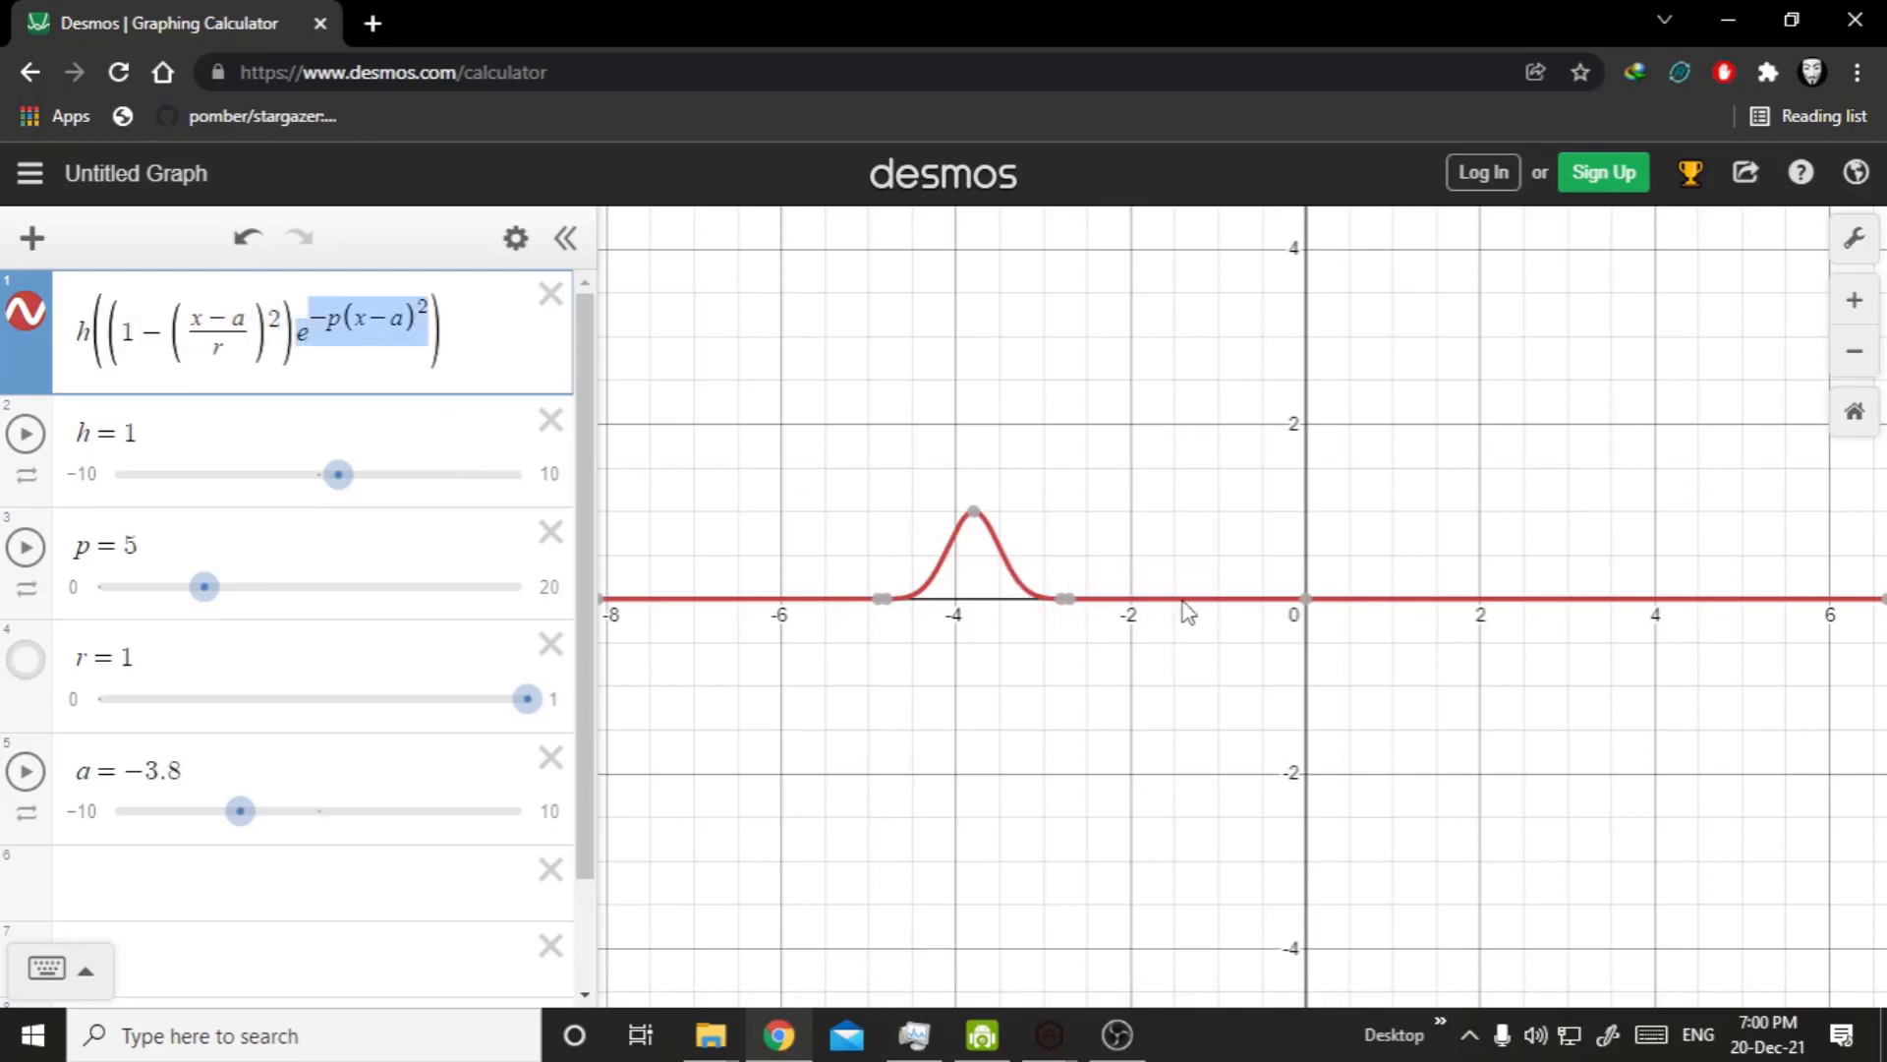
pyautogui.click(431, 344)
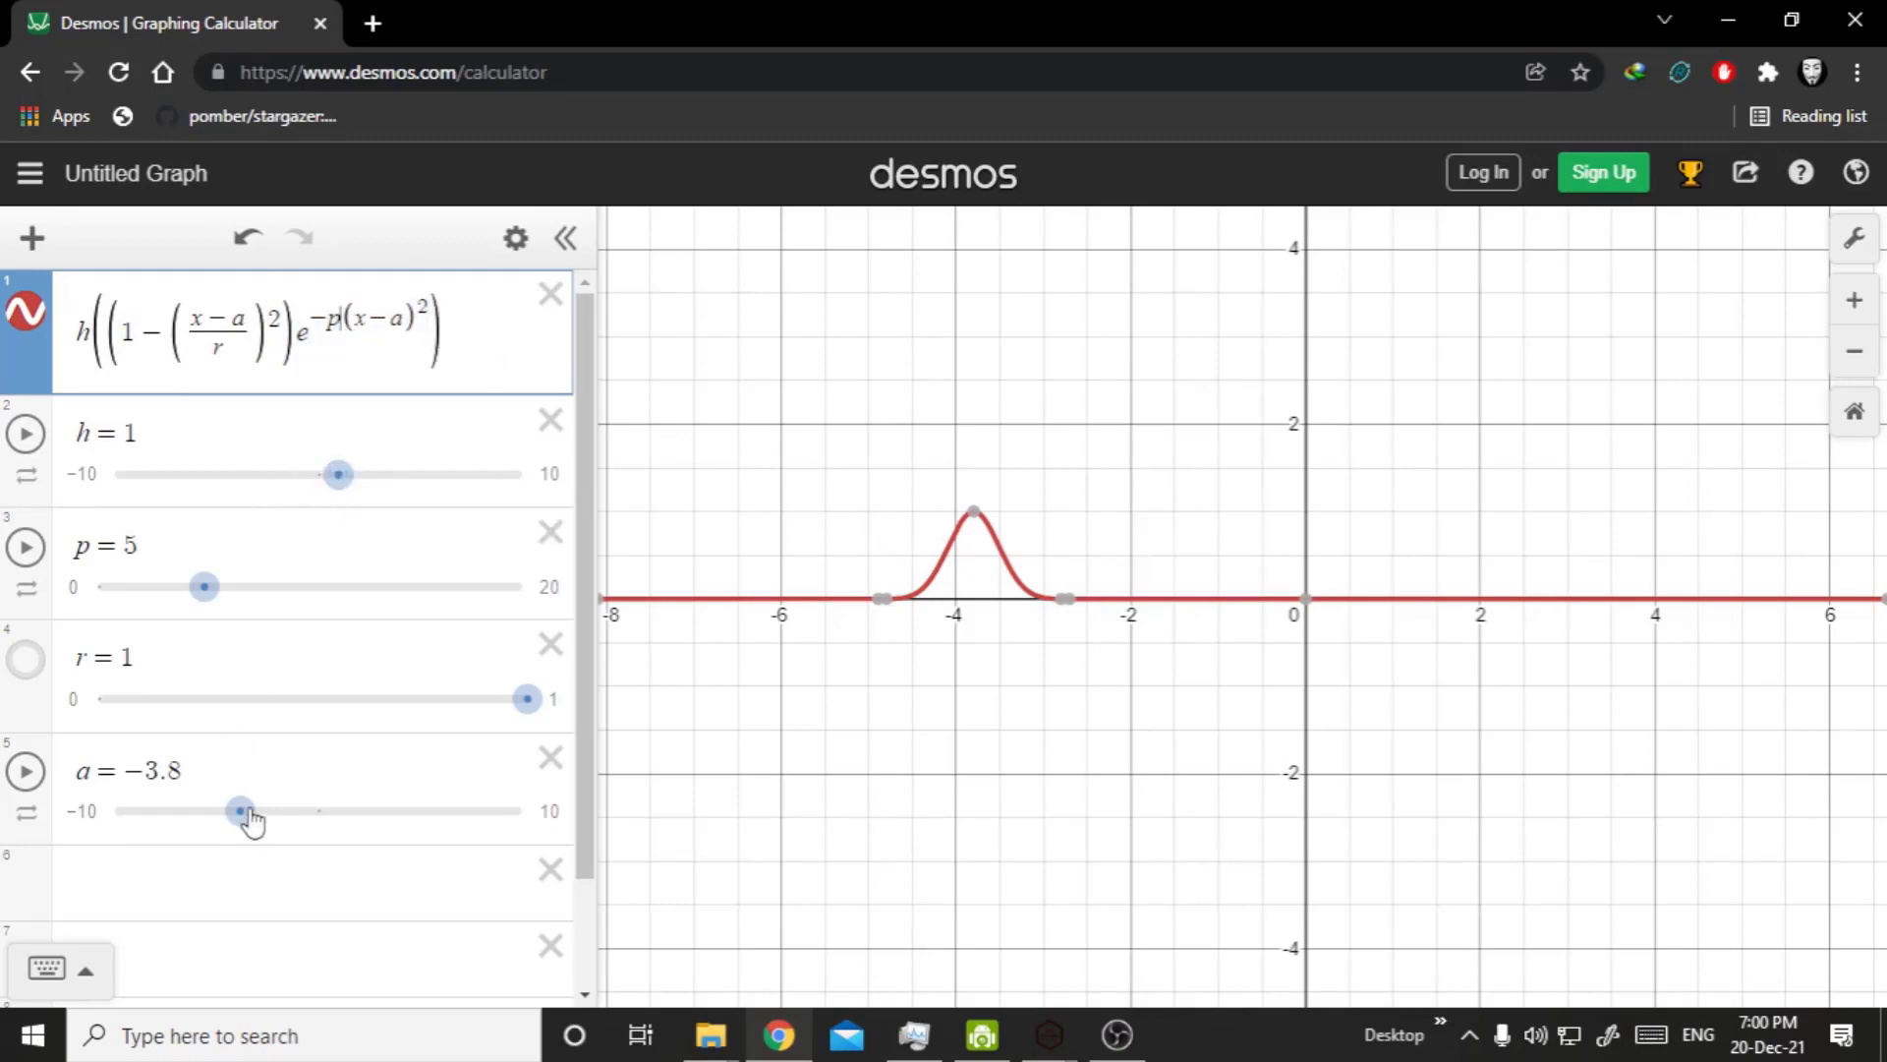
# Set parameter a to 0.1 in Desmos, then switch to TerraForge3D and compare it with the lower Hill node's Position value.
pyautogui.moveTo(241, 814); pyautogui.dragTo(322, 812)
pyautogui.moveTo(1048, 1034)
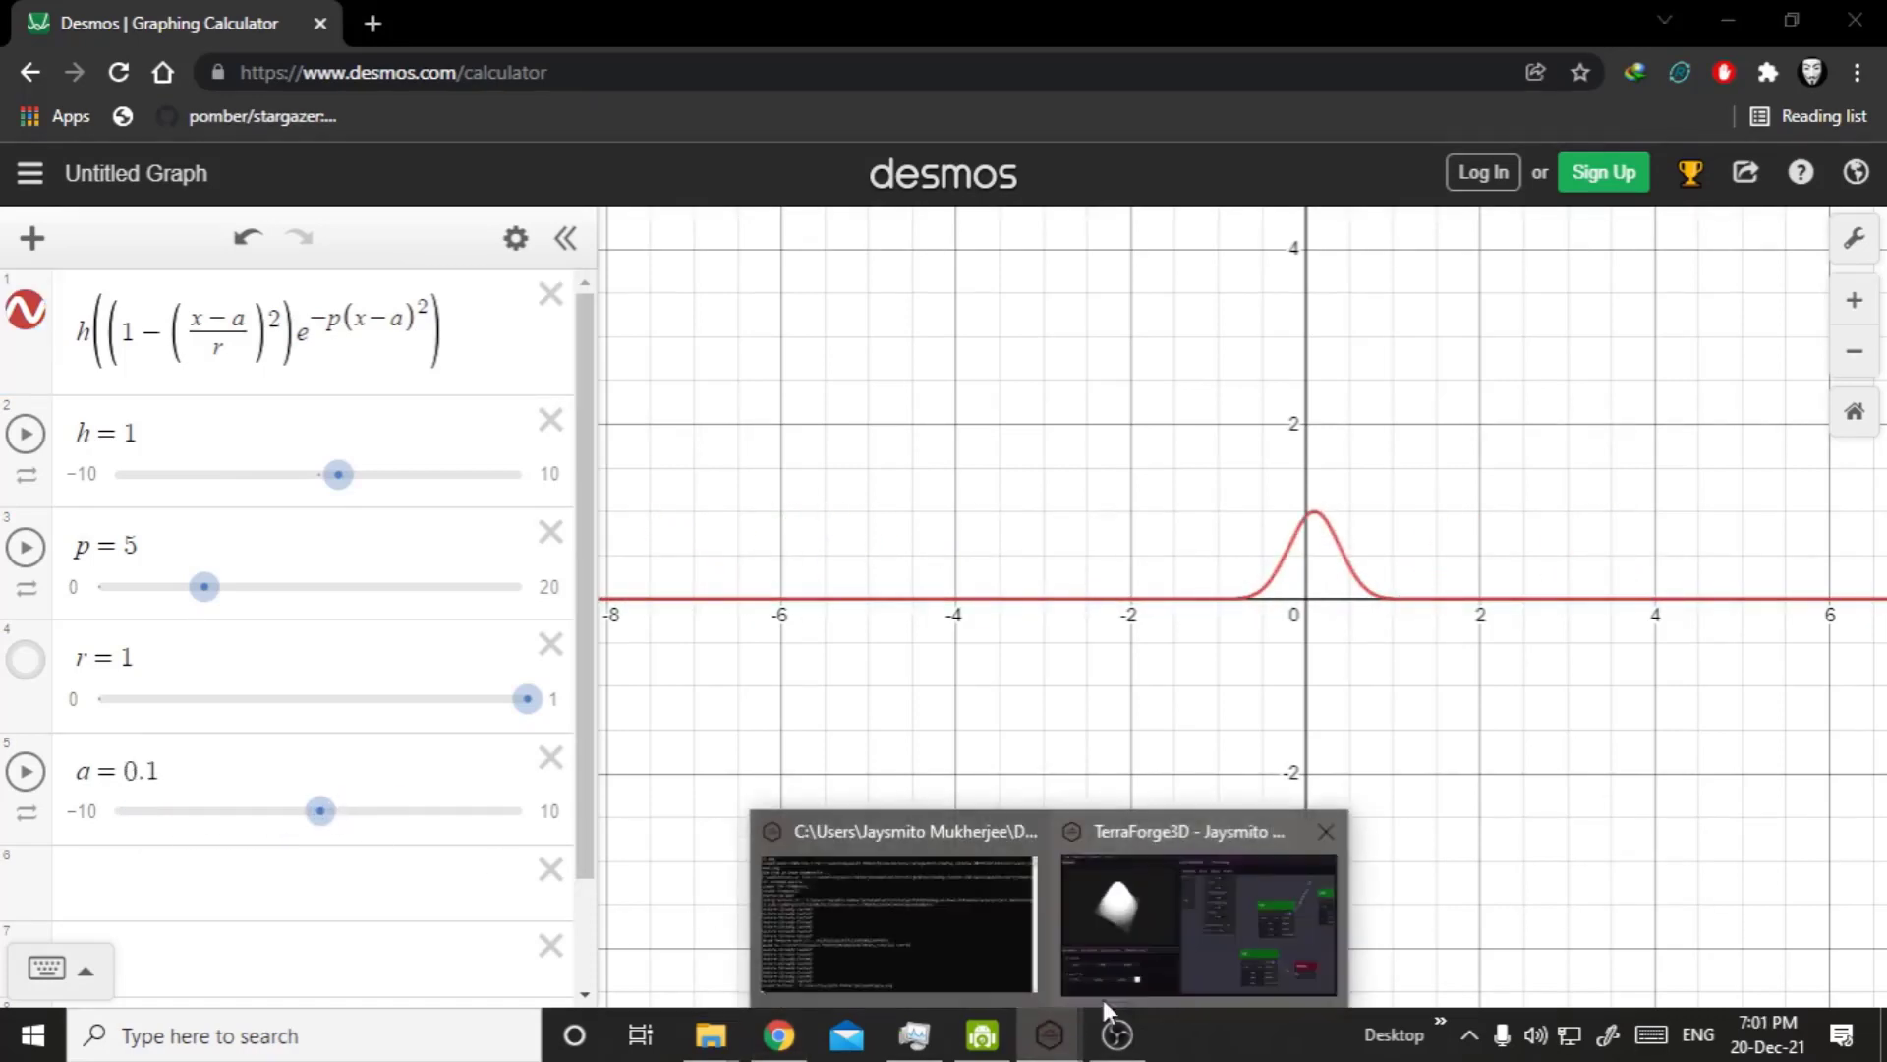
pyautogui.click(1124, 948)
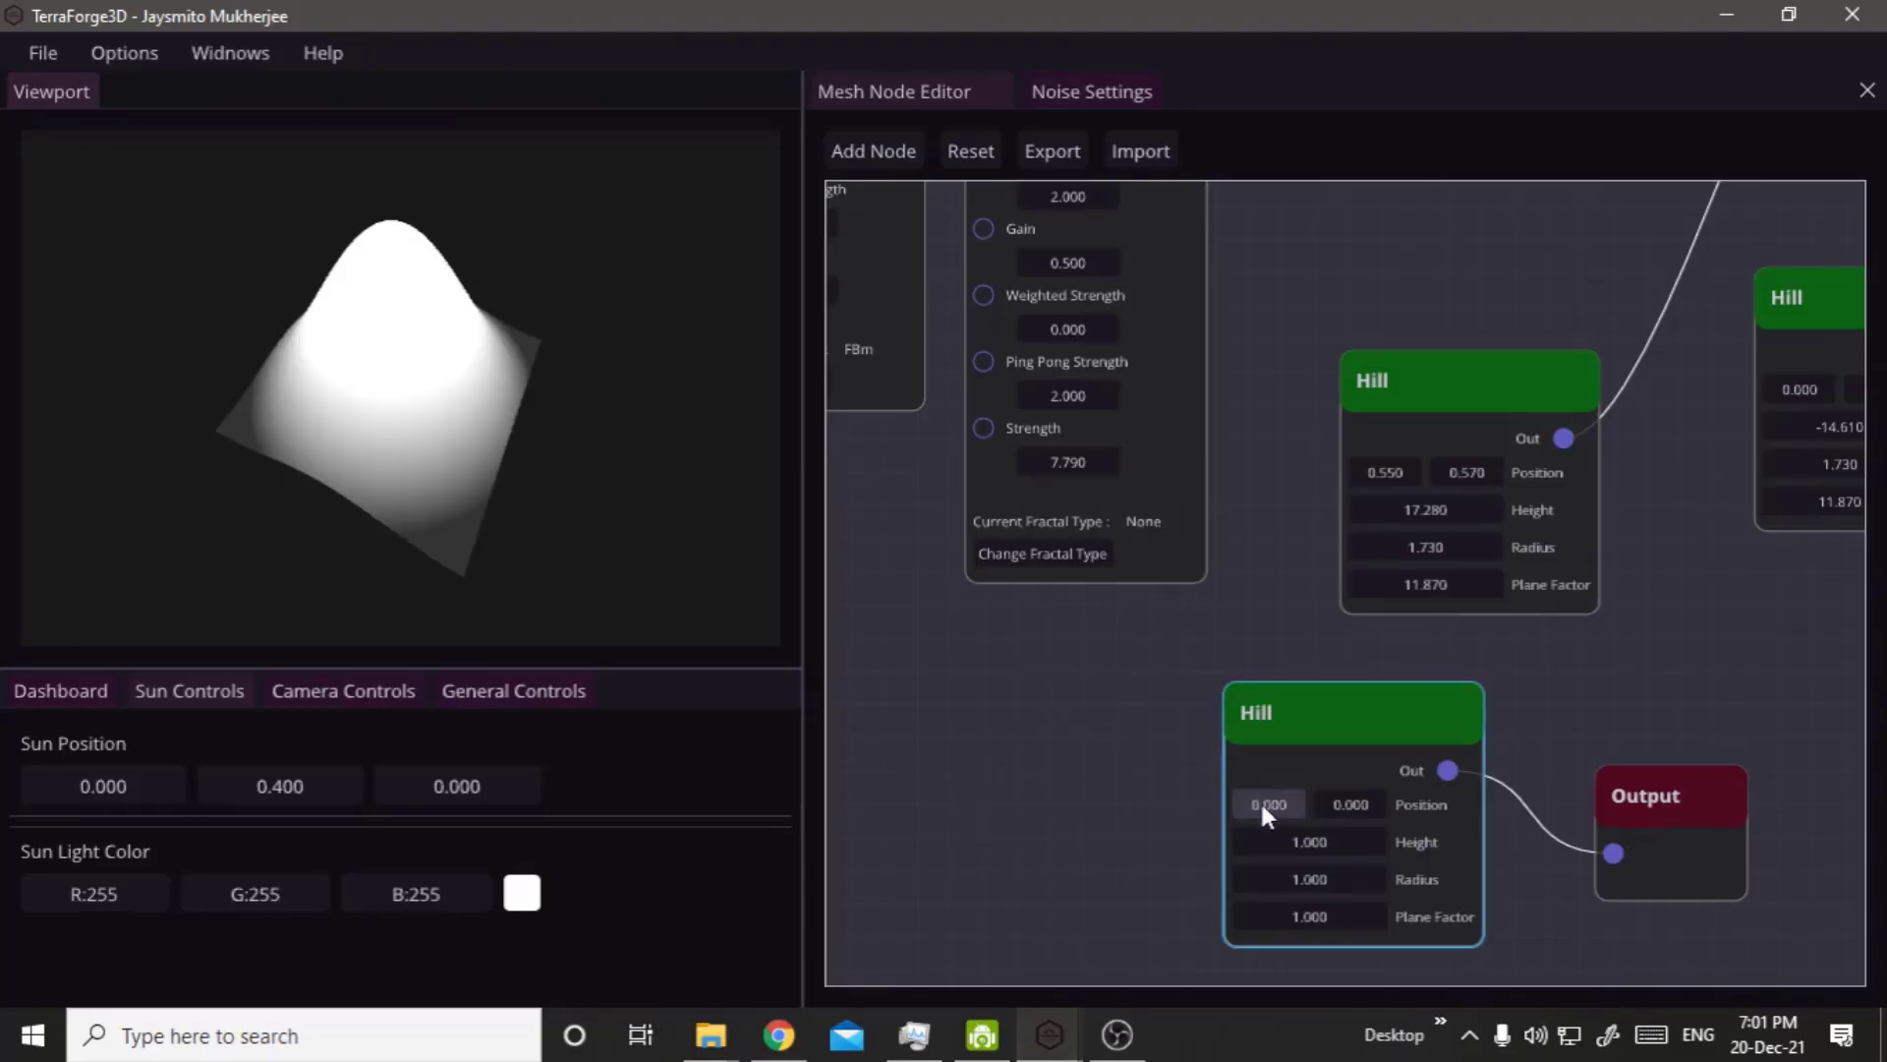
pyautogui.moveTo(1262, 804); pyautogui.dragTo(1308, 817)
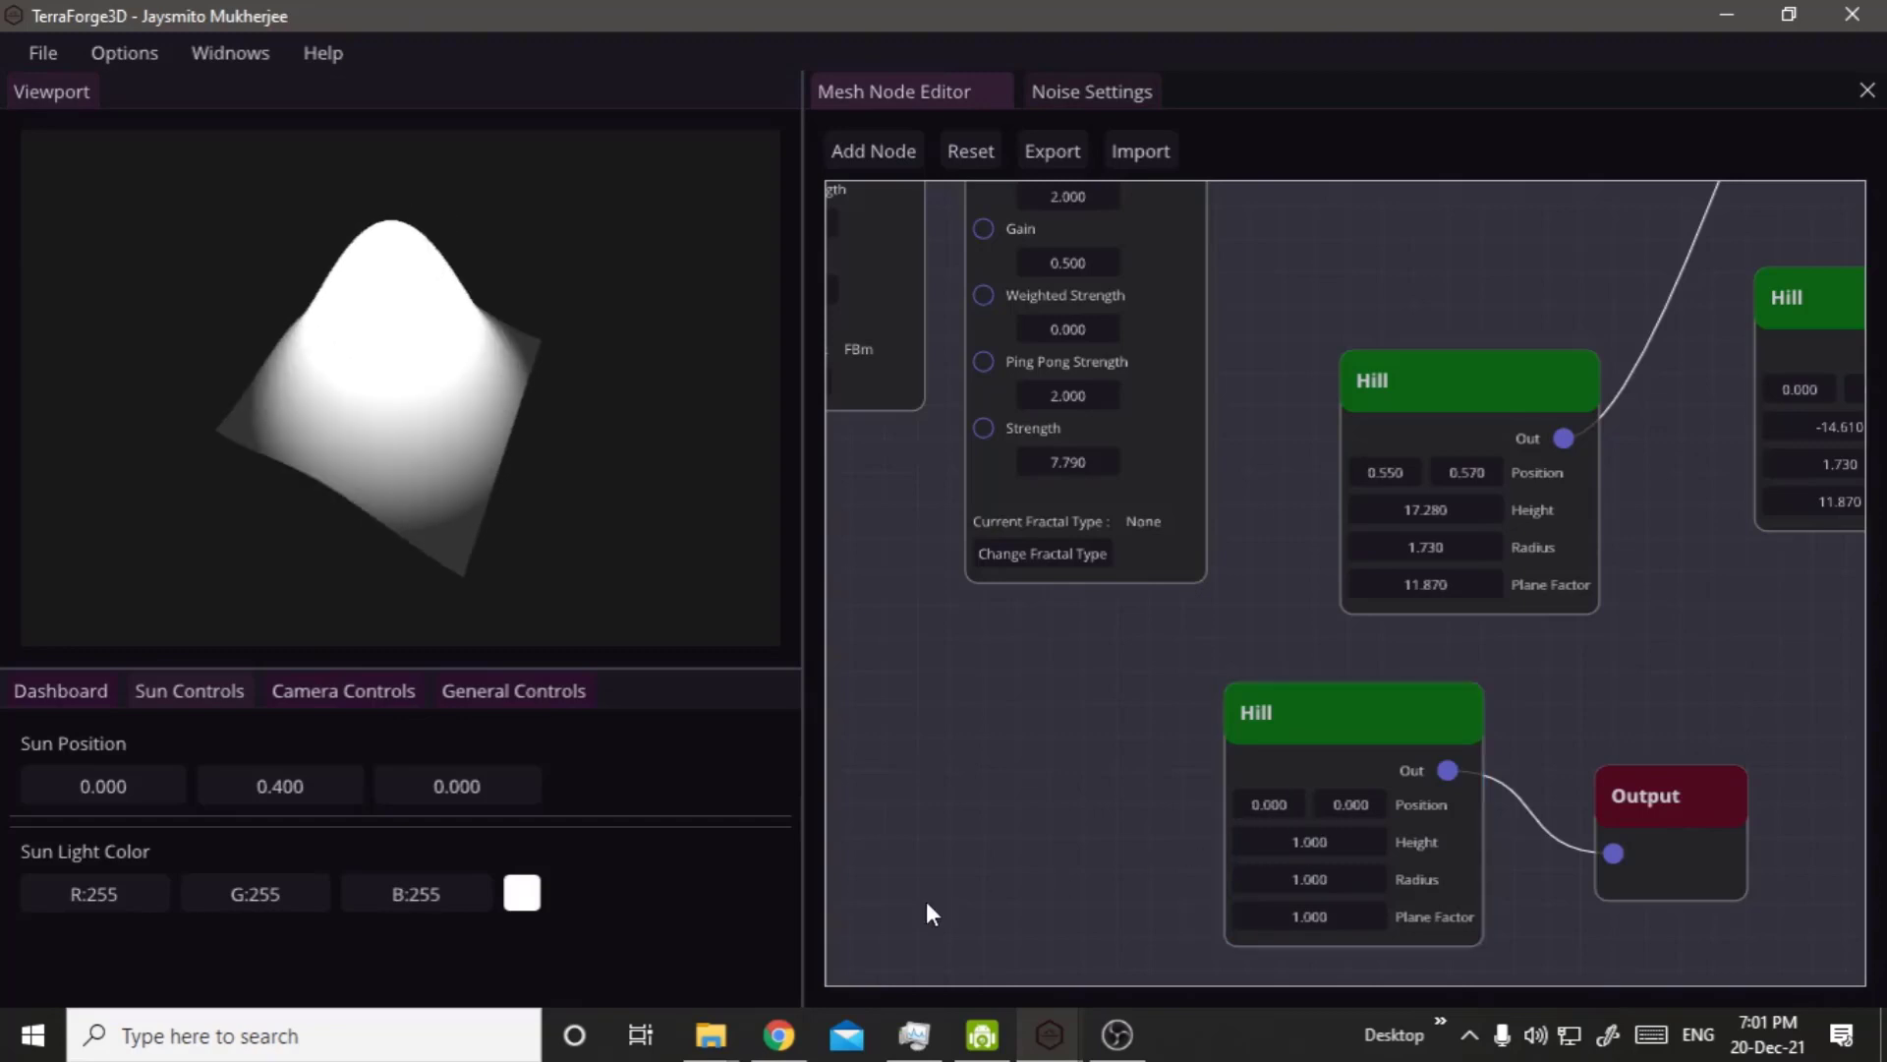
# Switch to the Desmos graph and set h to 2.9 and r to 0.11.
pyautogui.click(778, 1034)
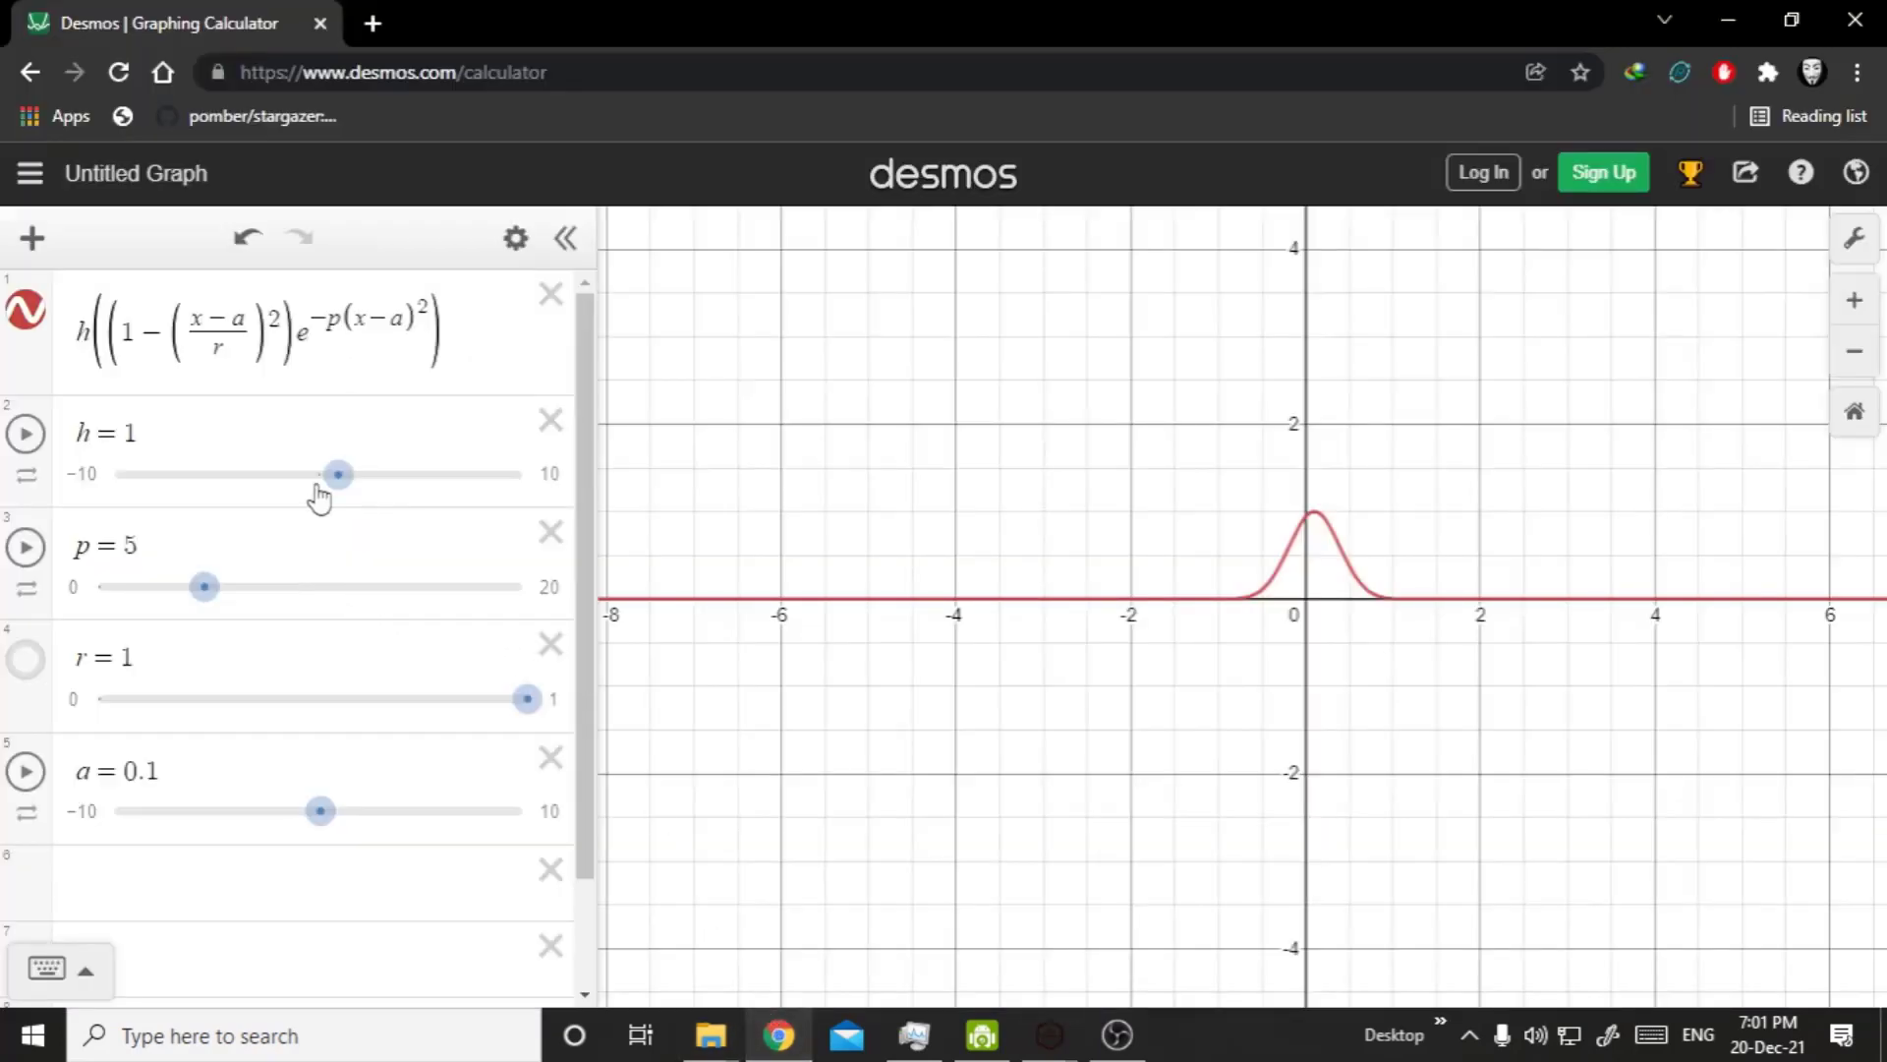
pyautogui.moveTo(336, 477); pyautogui.dragTo(379, 510)
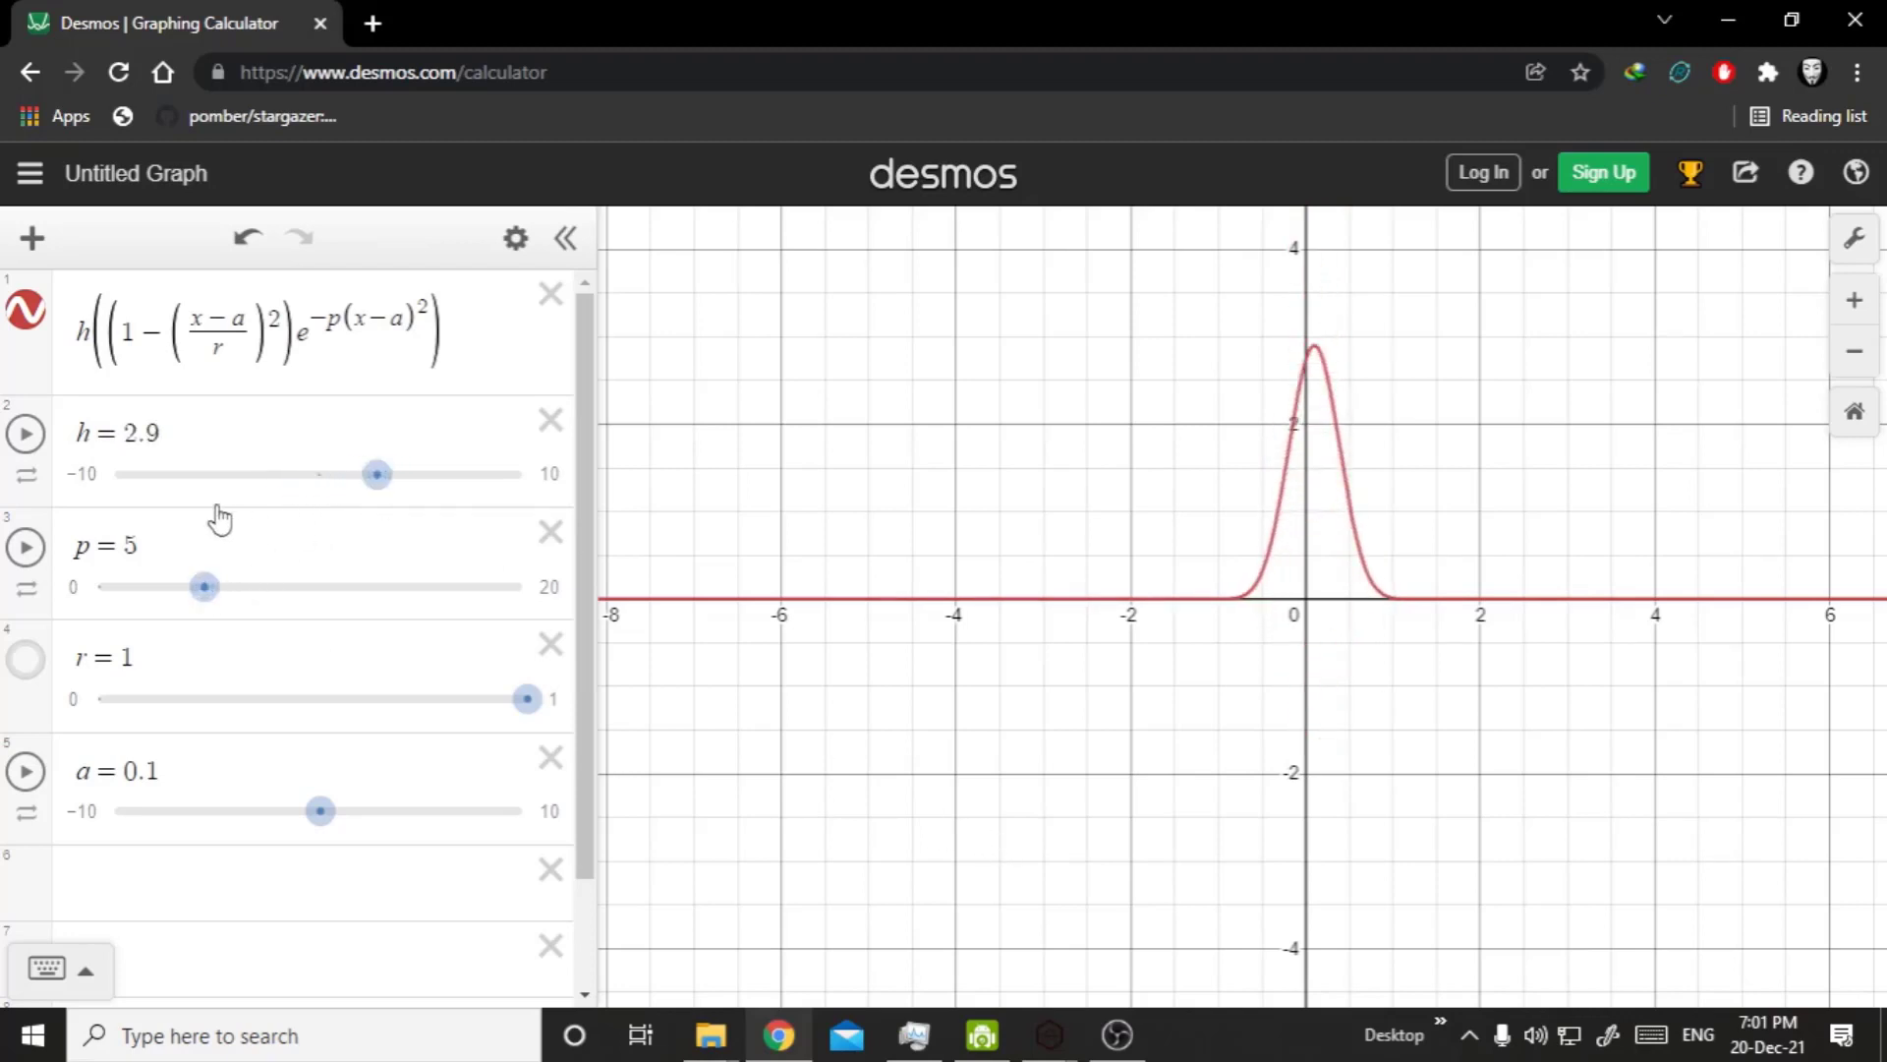
pyautogui.moveTo(535, 698); pyautogui.dragTo(155, 676)
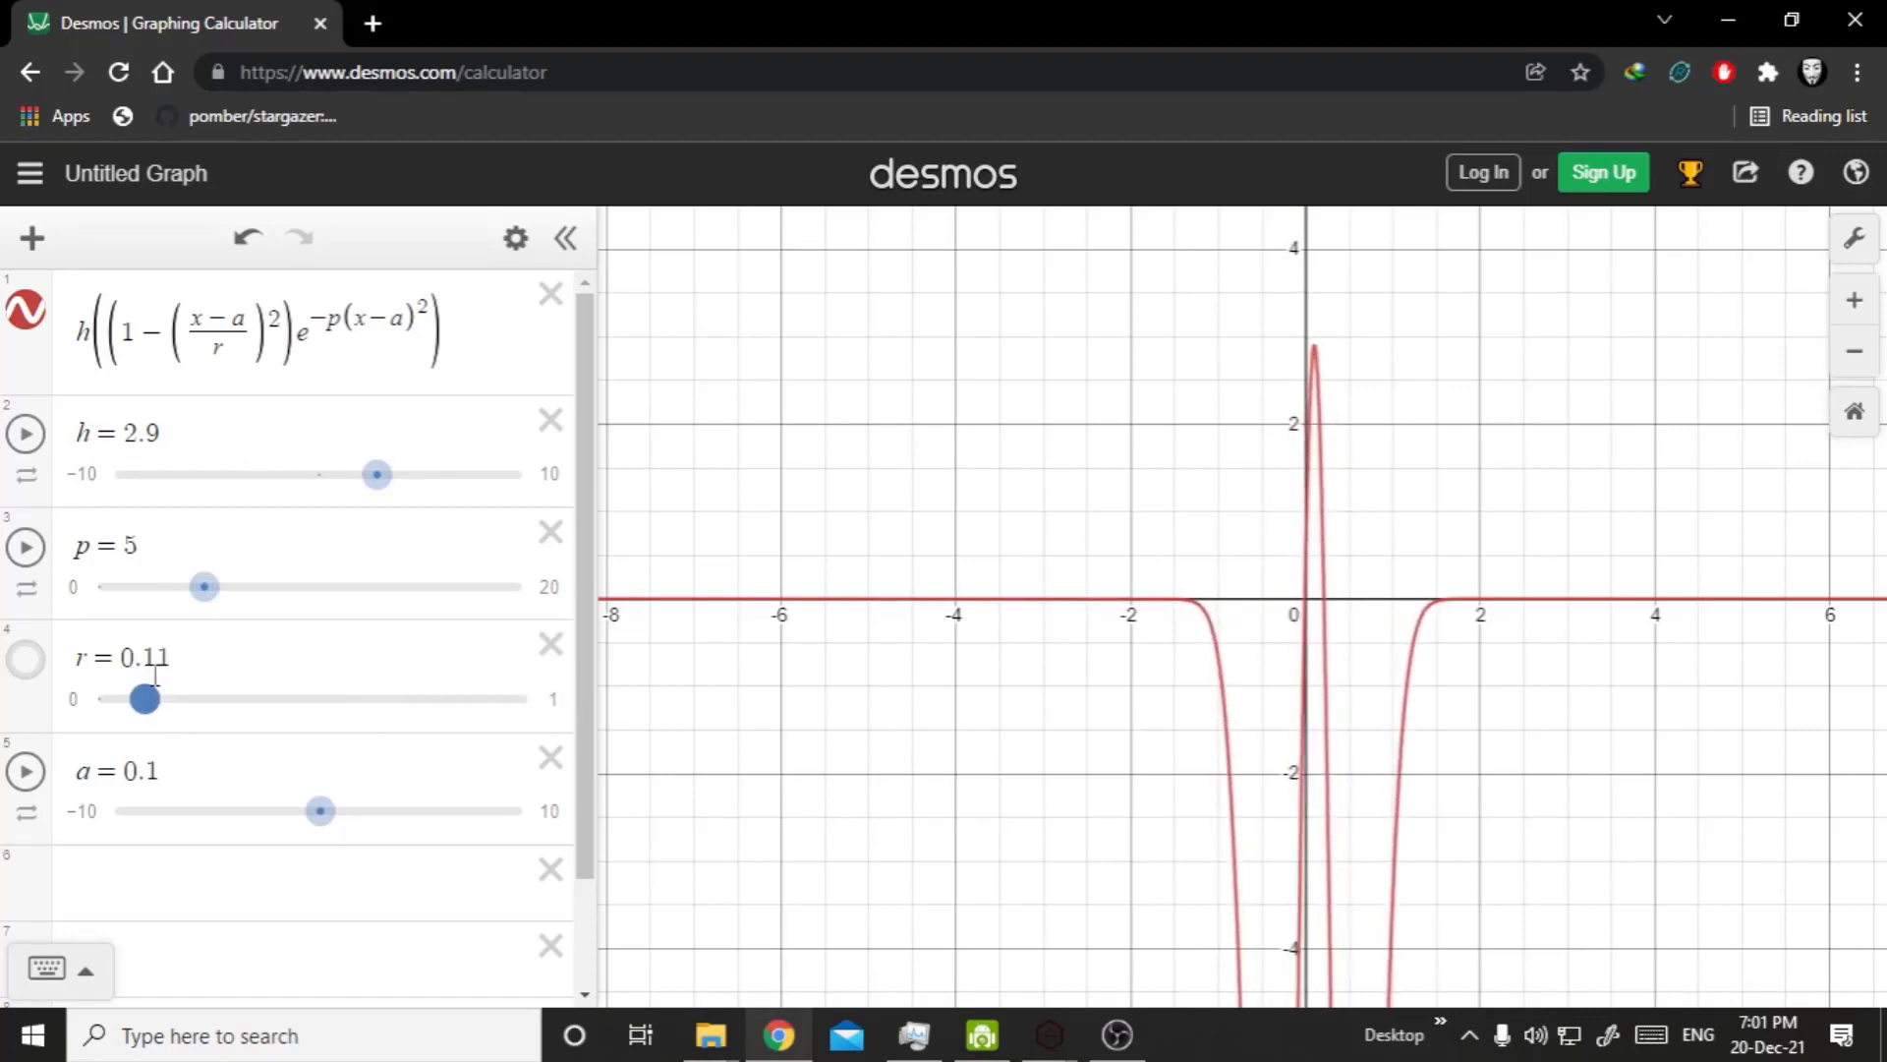
pyautogui.scroll(-2, 1189, 649)
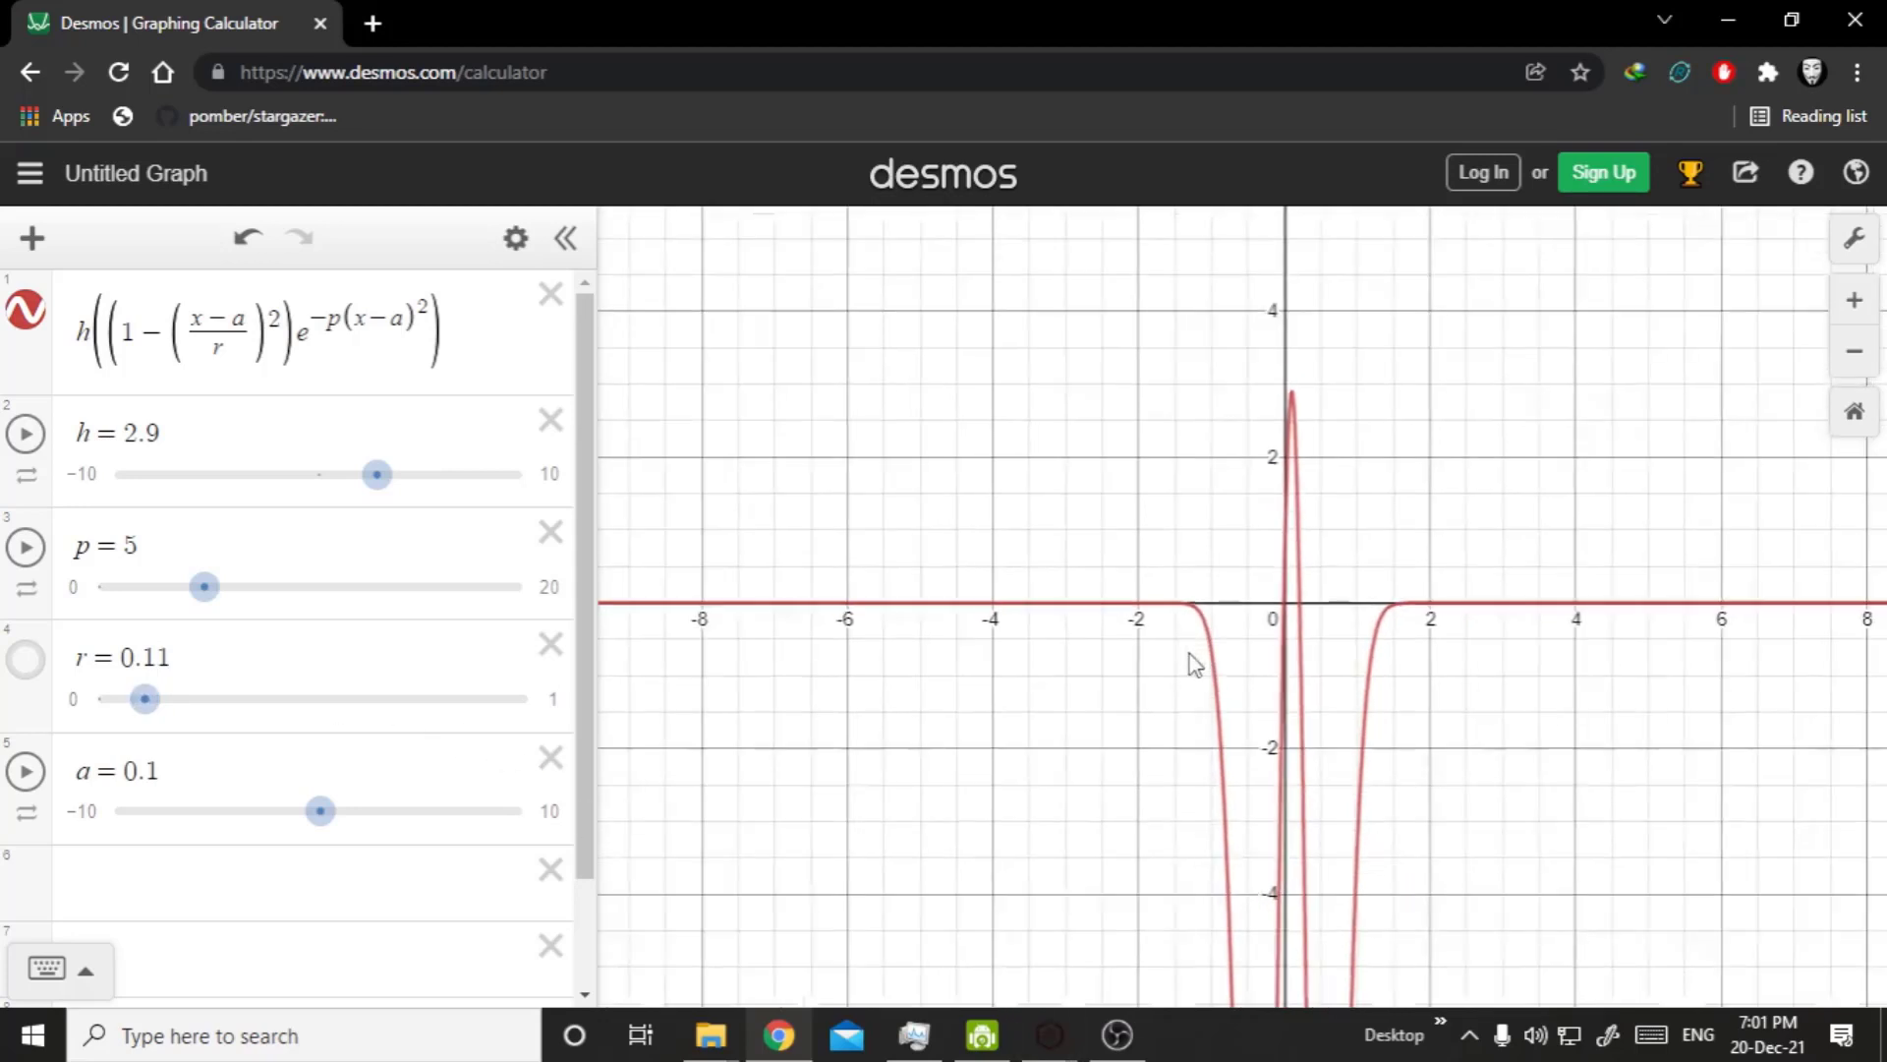
# Switch to TerraForge3D and set the lower Hill node's Radius to 0.240 and its Plane Factor to 14.020.
pyautogui.click(1052, 1043)
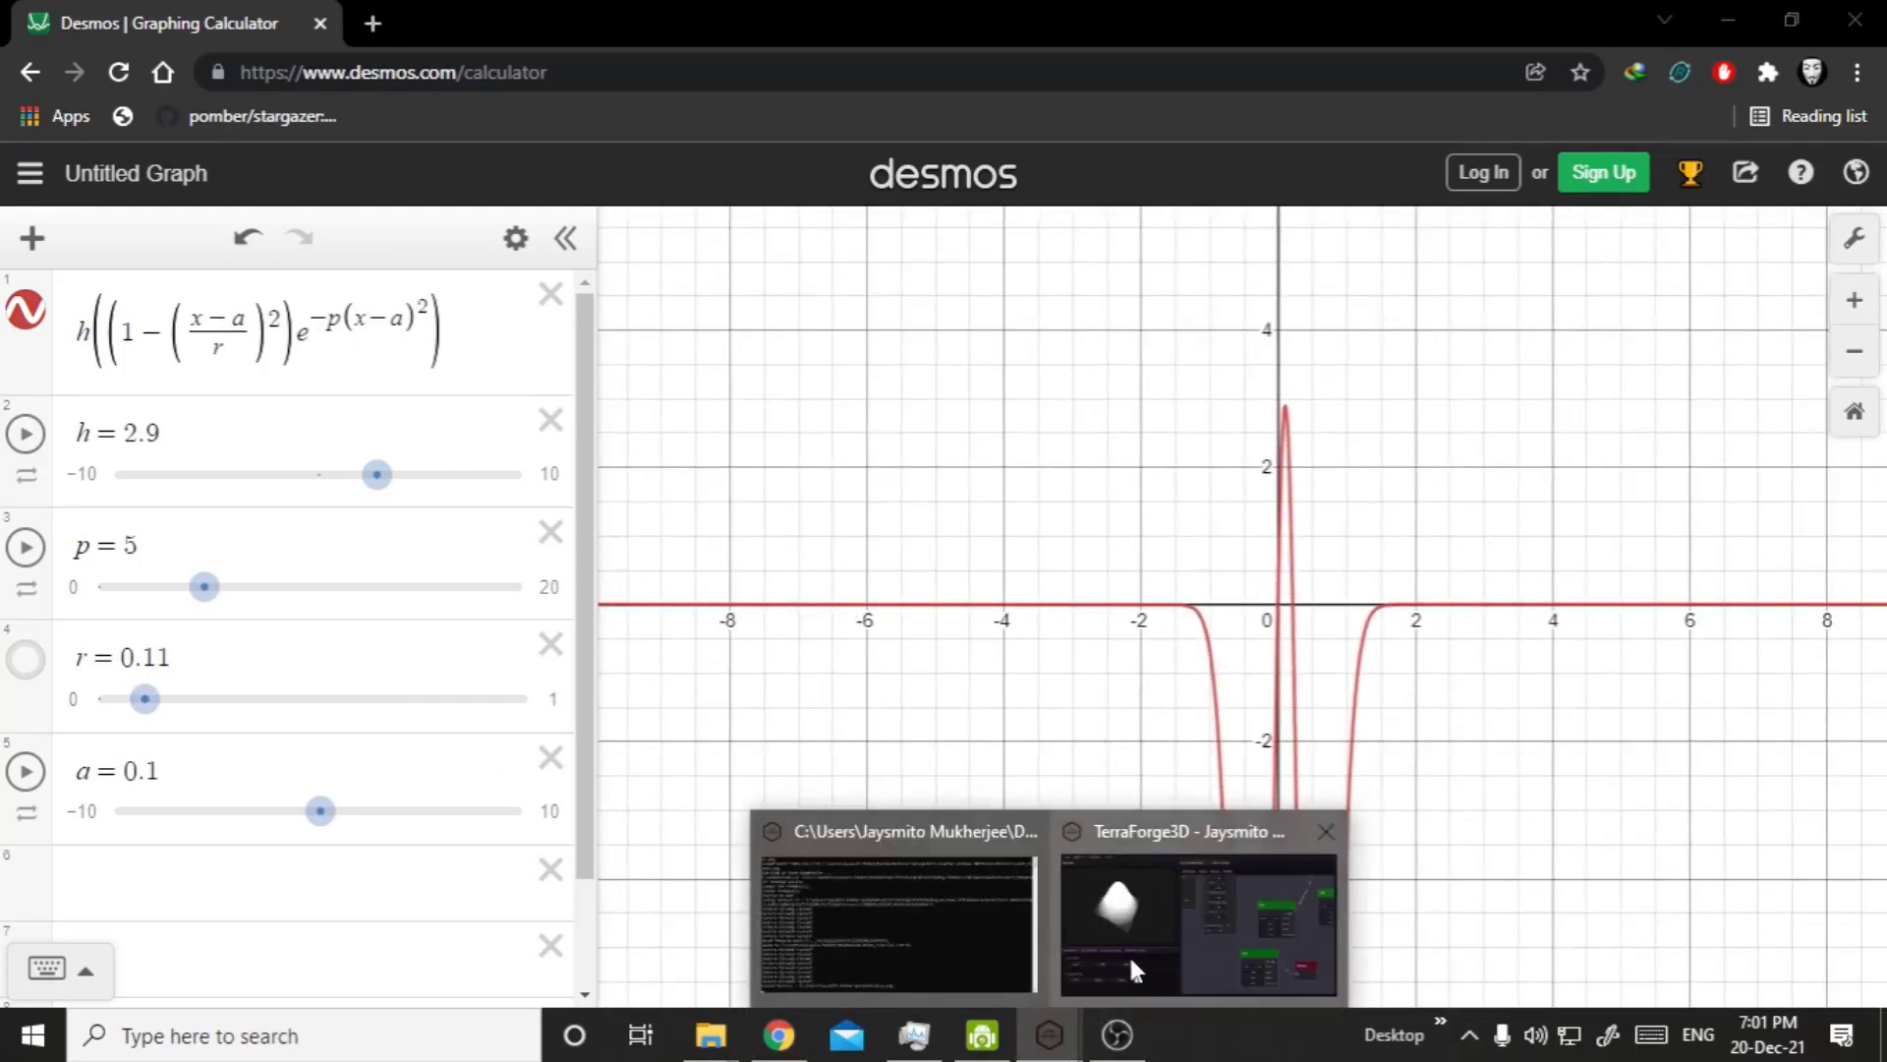
pyautogui.click(1129, 953)
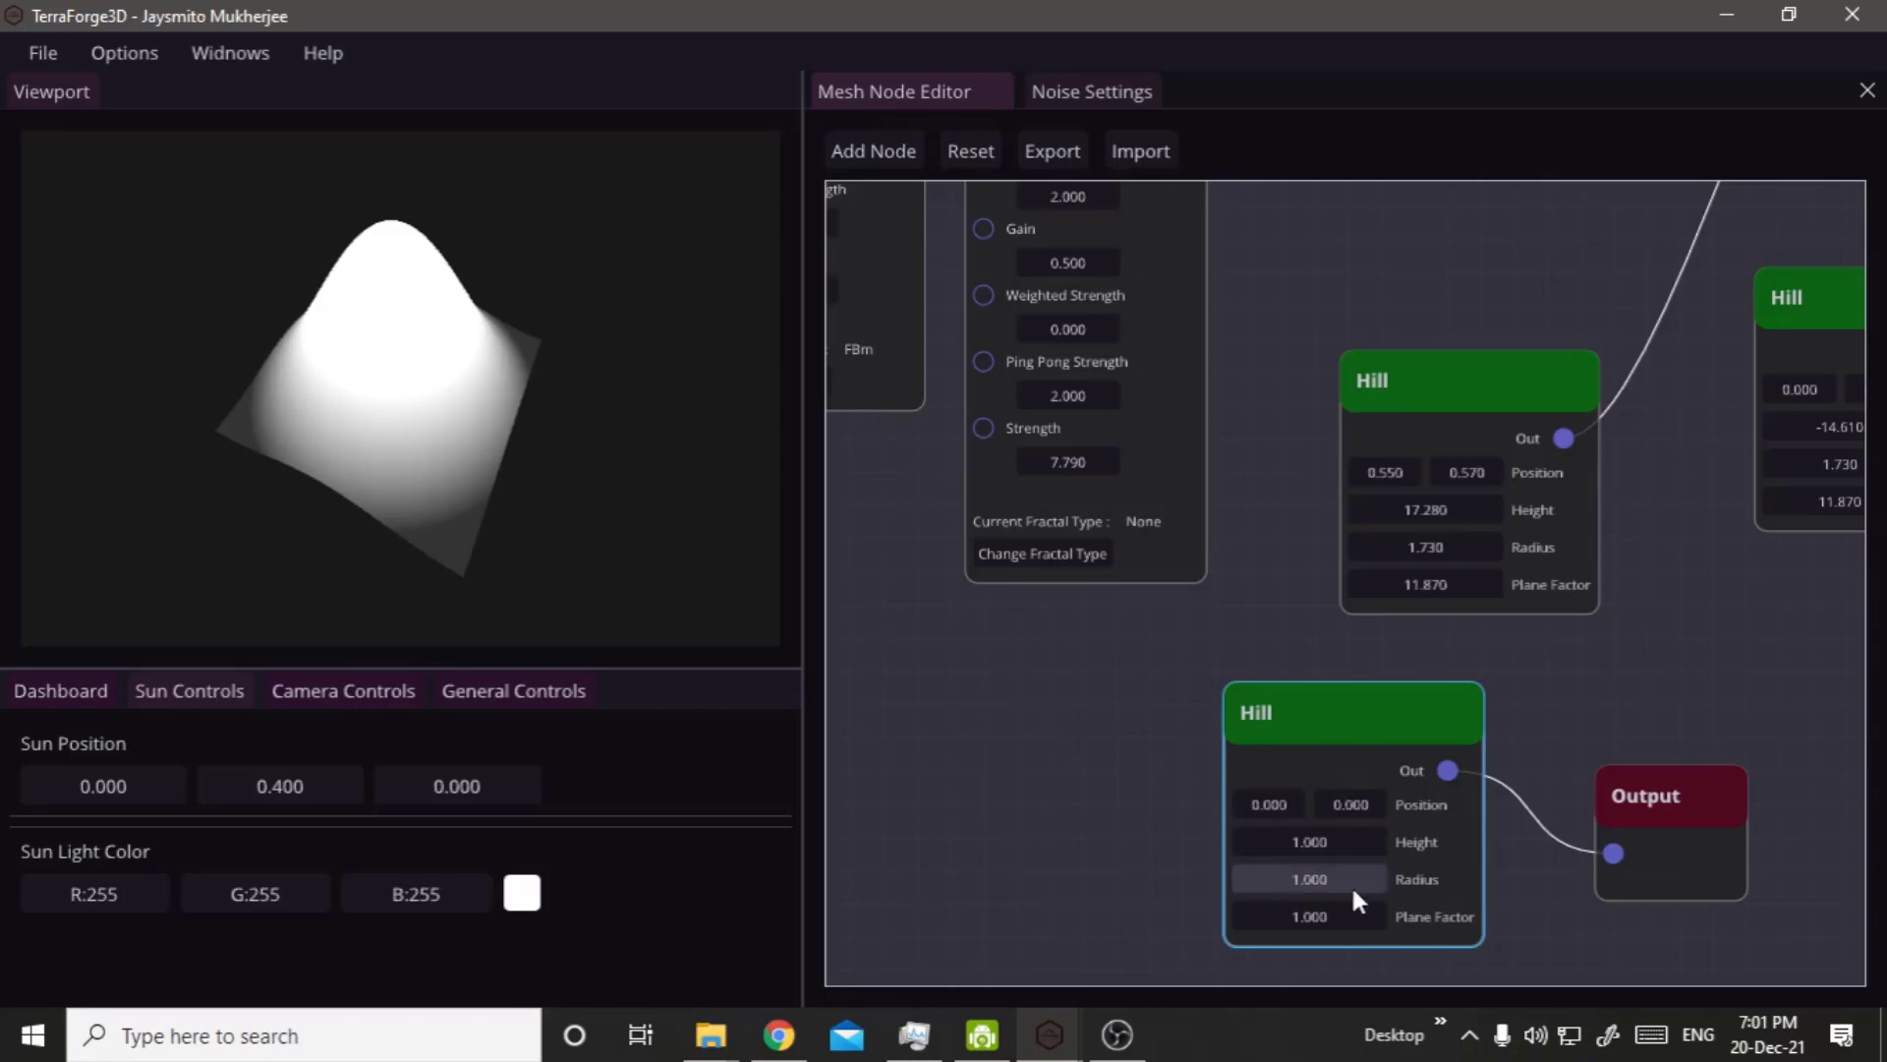
pyautogui.moveTo(1360, 859); pyautogui.dragTo(1256, 883)
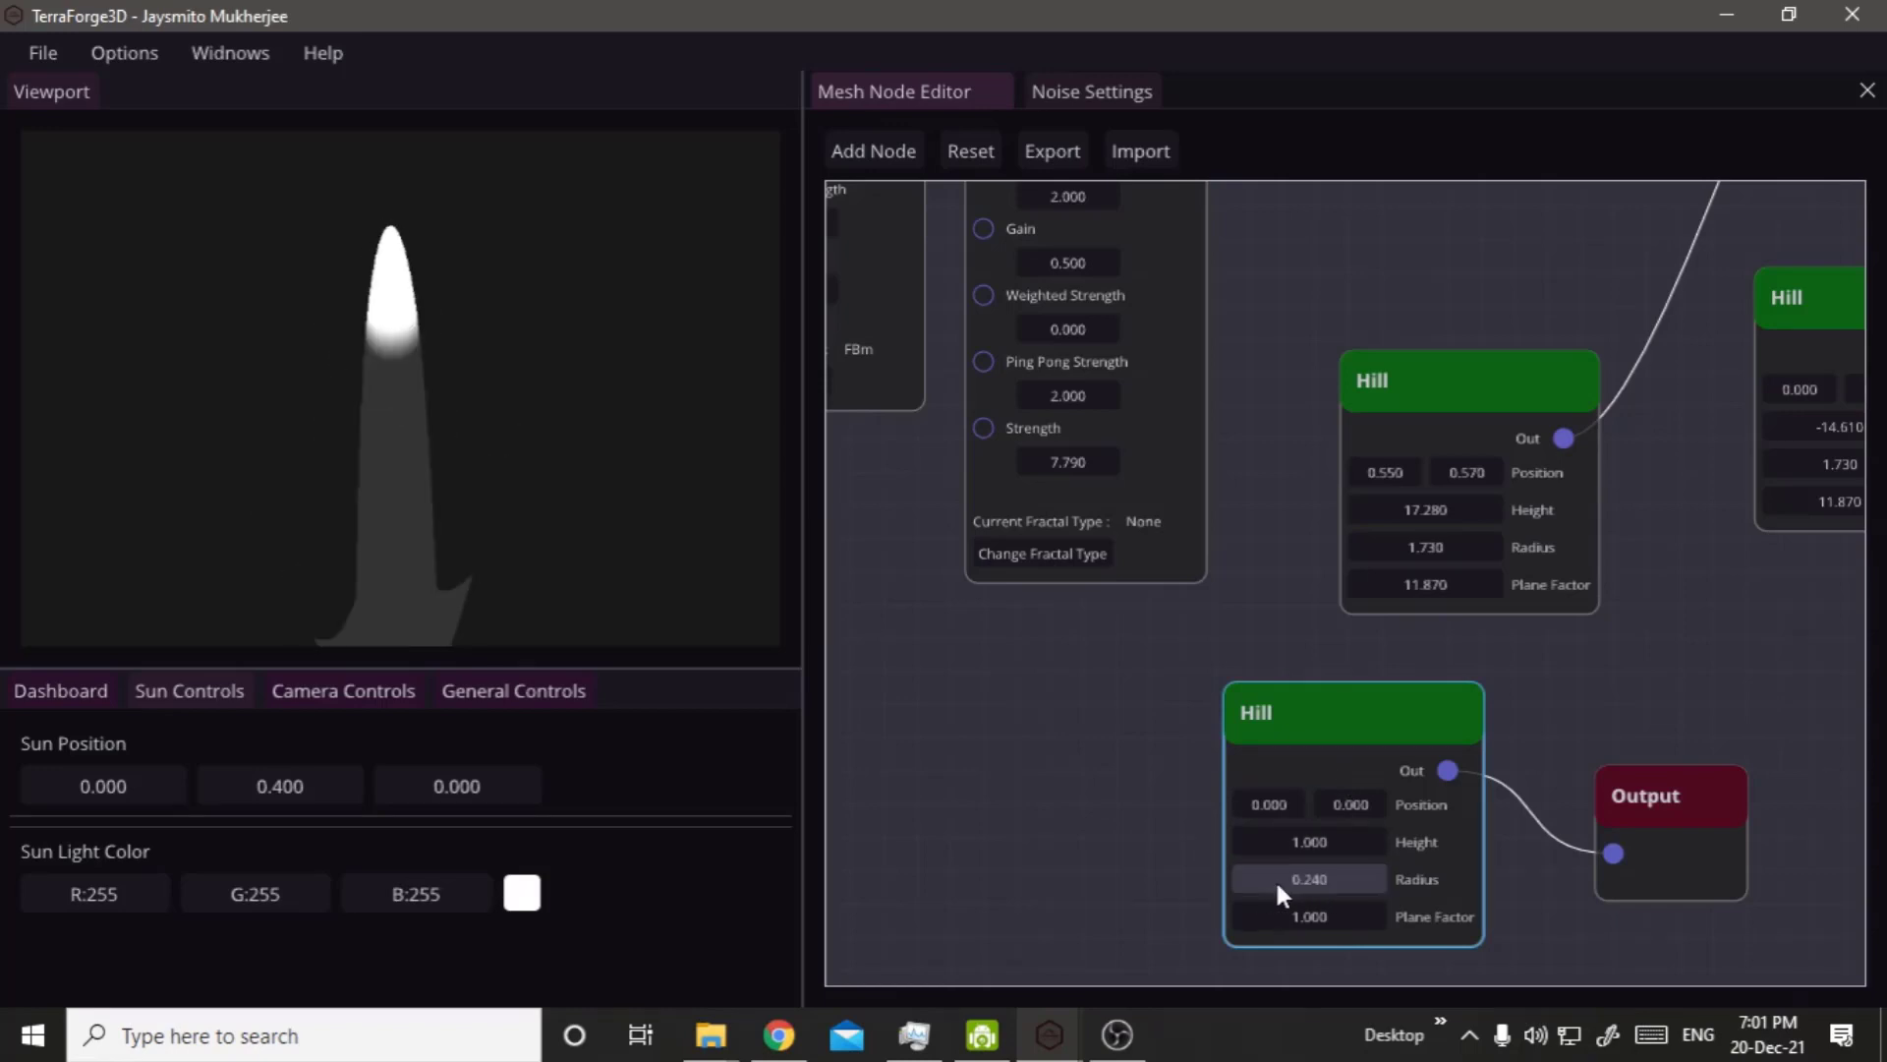
pyautogui.moveTo(1296, 900); pyautogui.dragTo(1840, 939)
pyautogui.moveTo(1303, 899); pyautogui.dragTo(1310, 919)
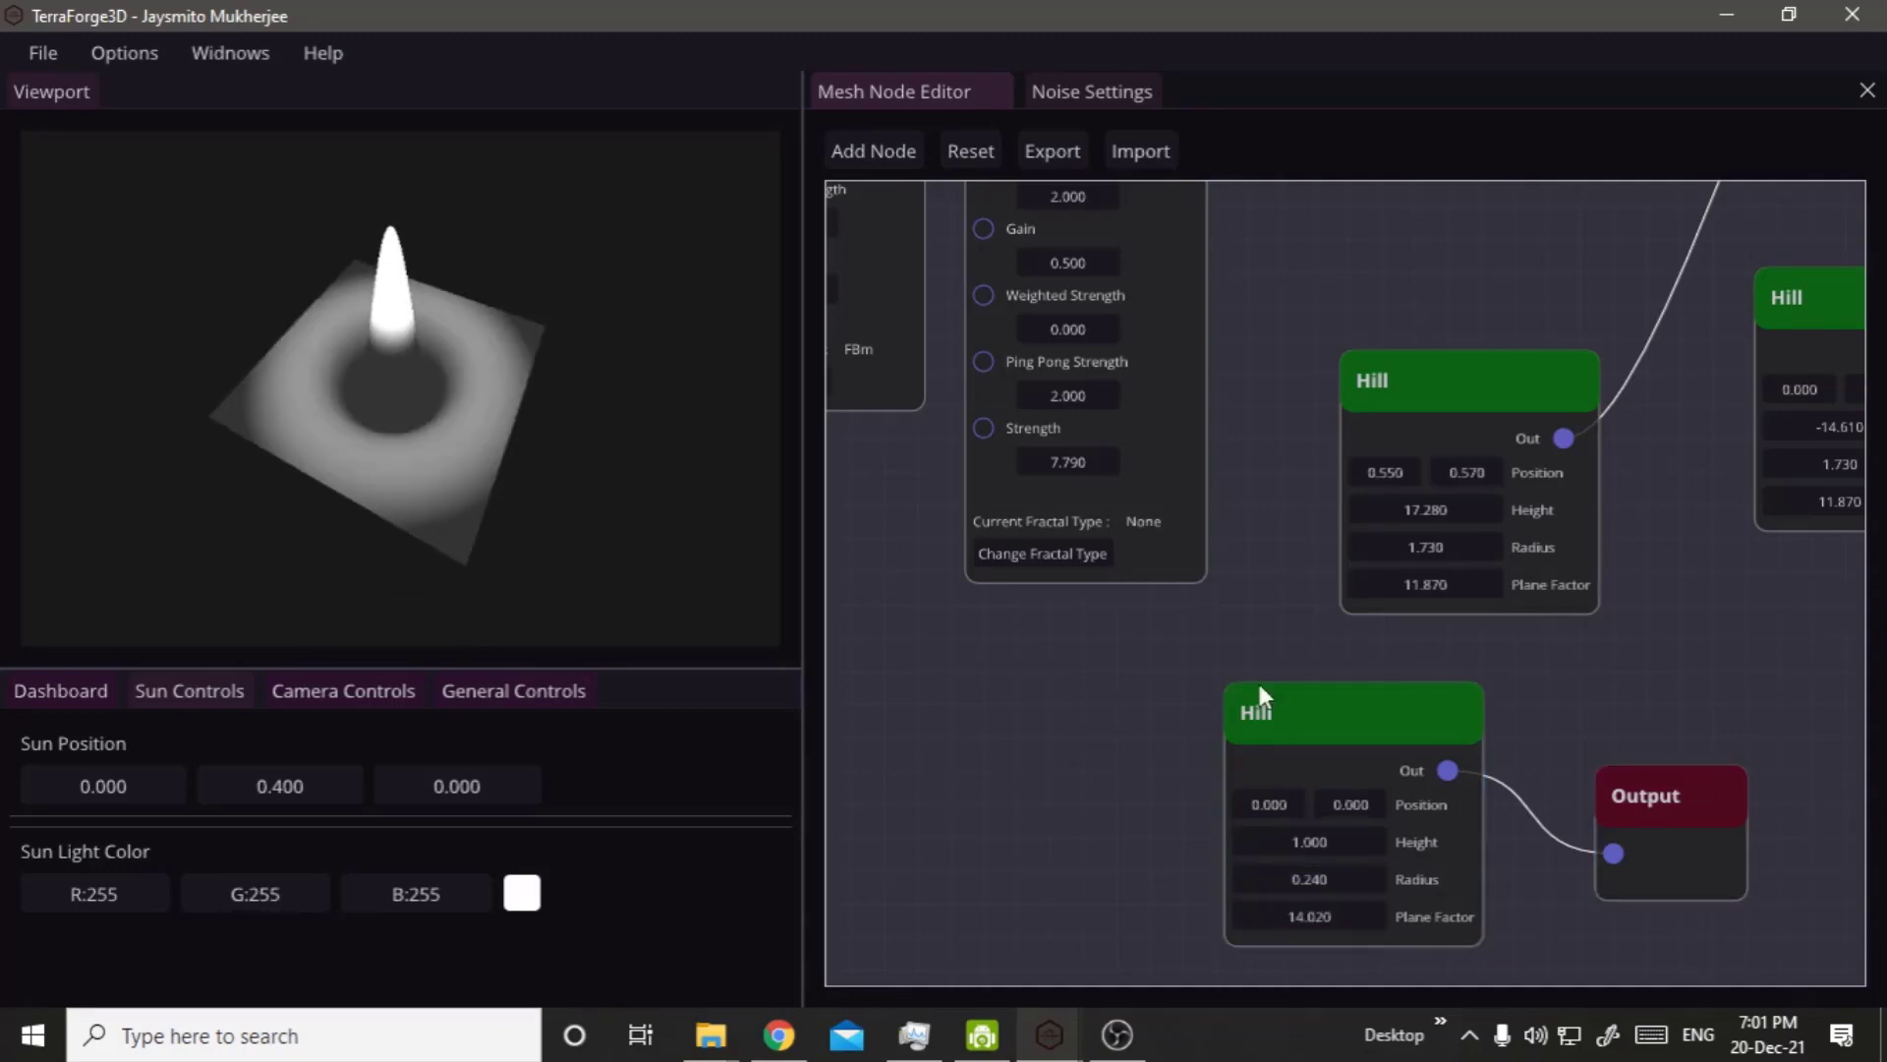
pyautogui.moveTo(254, 427); pyautogui.dragTo(449, 335)
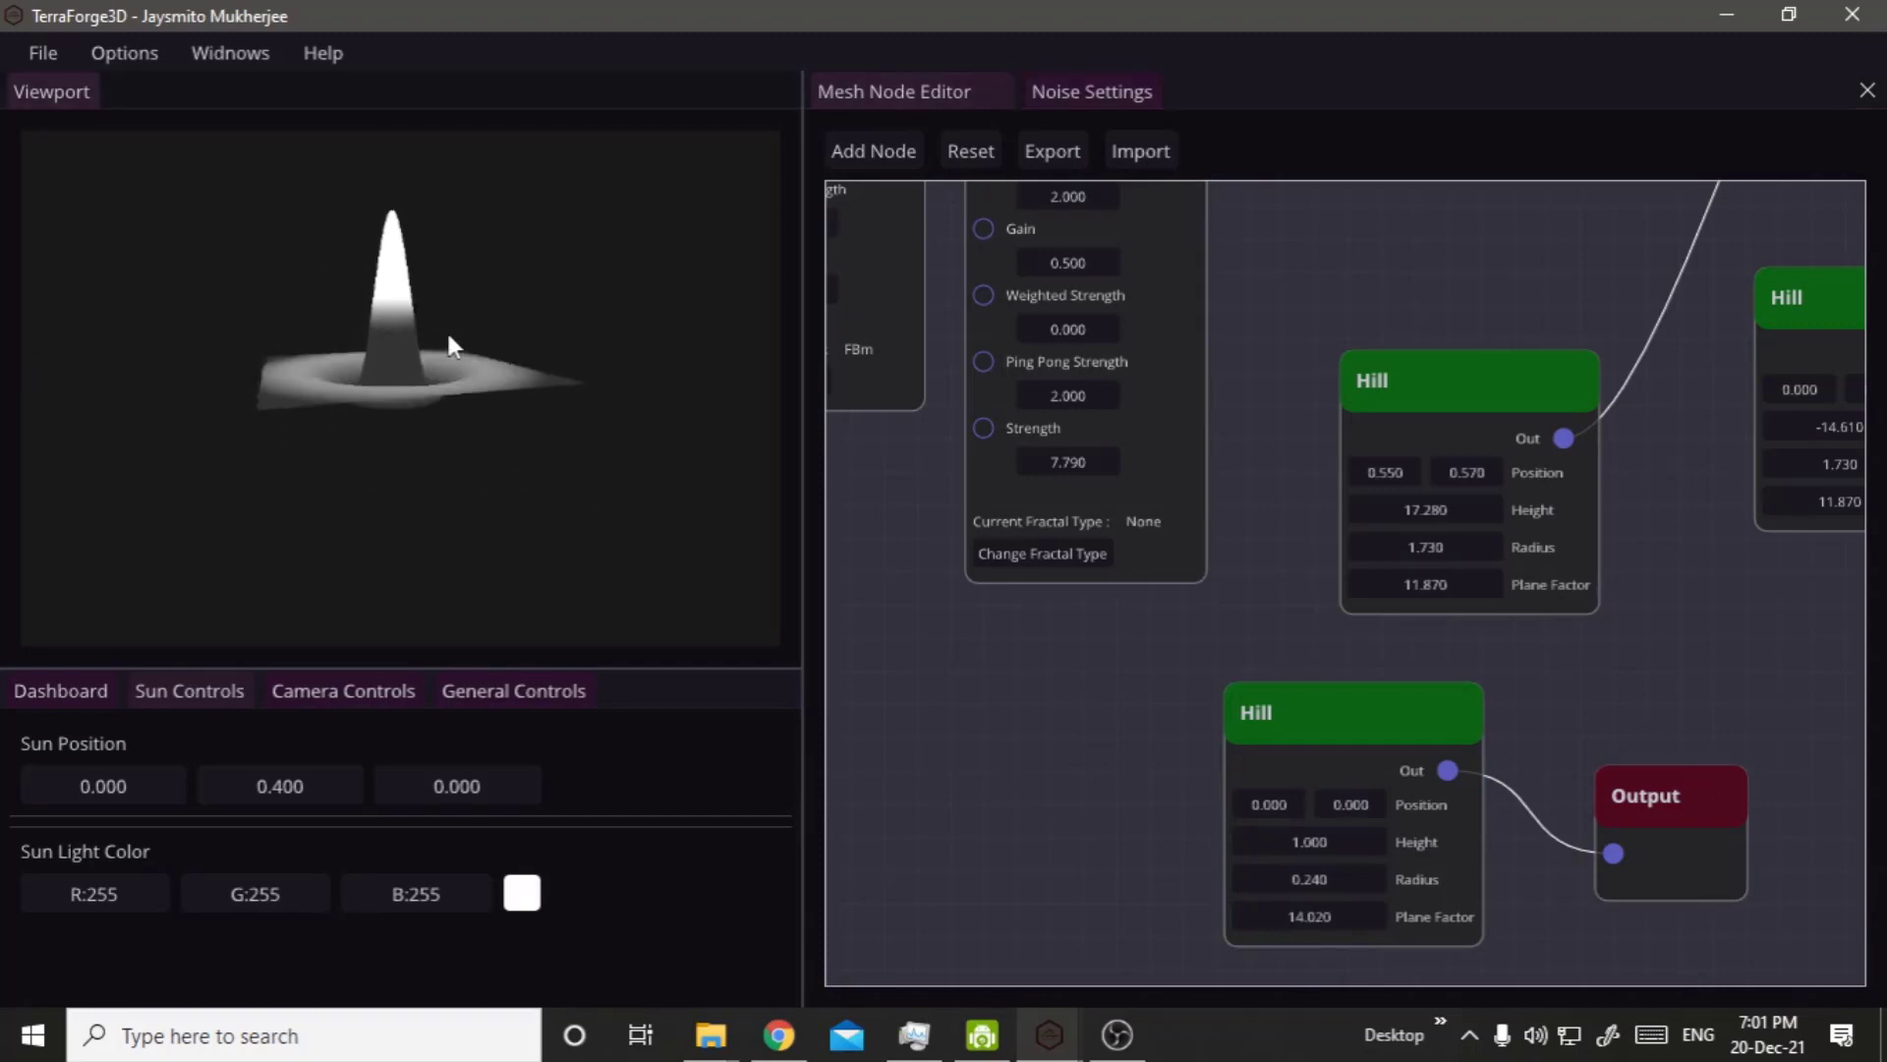
pyautogui.moveTo(315, 482); pyautogui.dragTo(658, 943)
# Switch to the Desmos graph, extend the upper limit of p to 50, and set p to 50.
pyautogui.click(778, 1036)
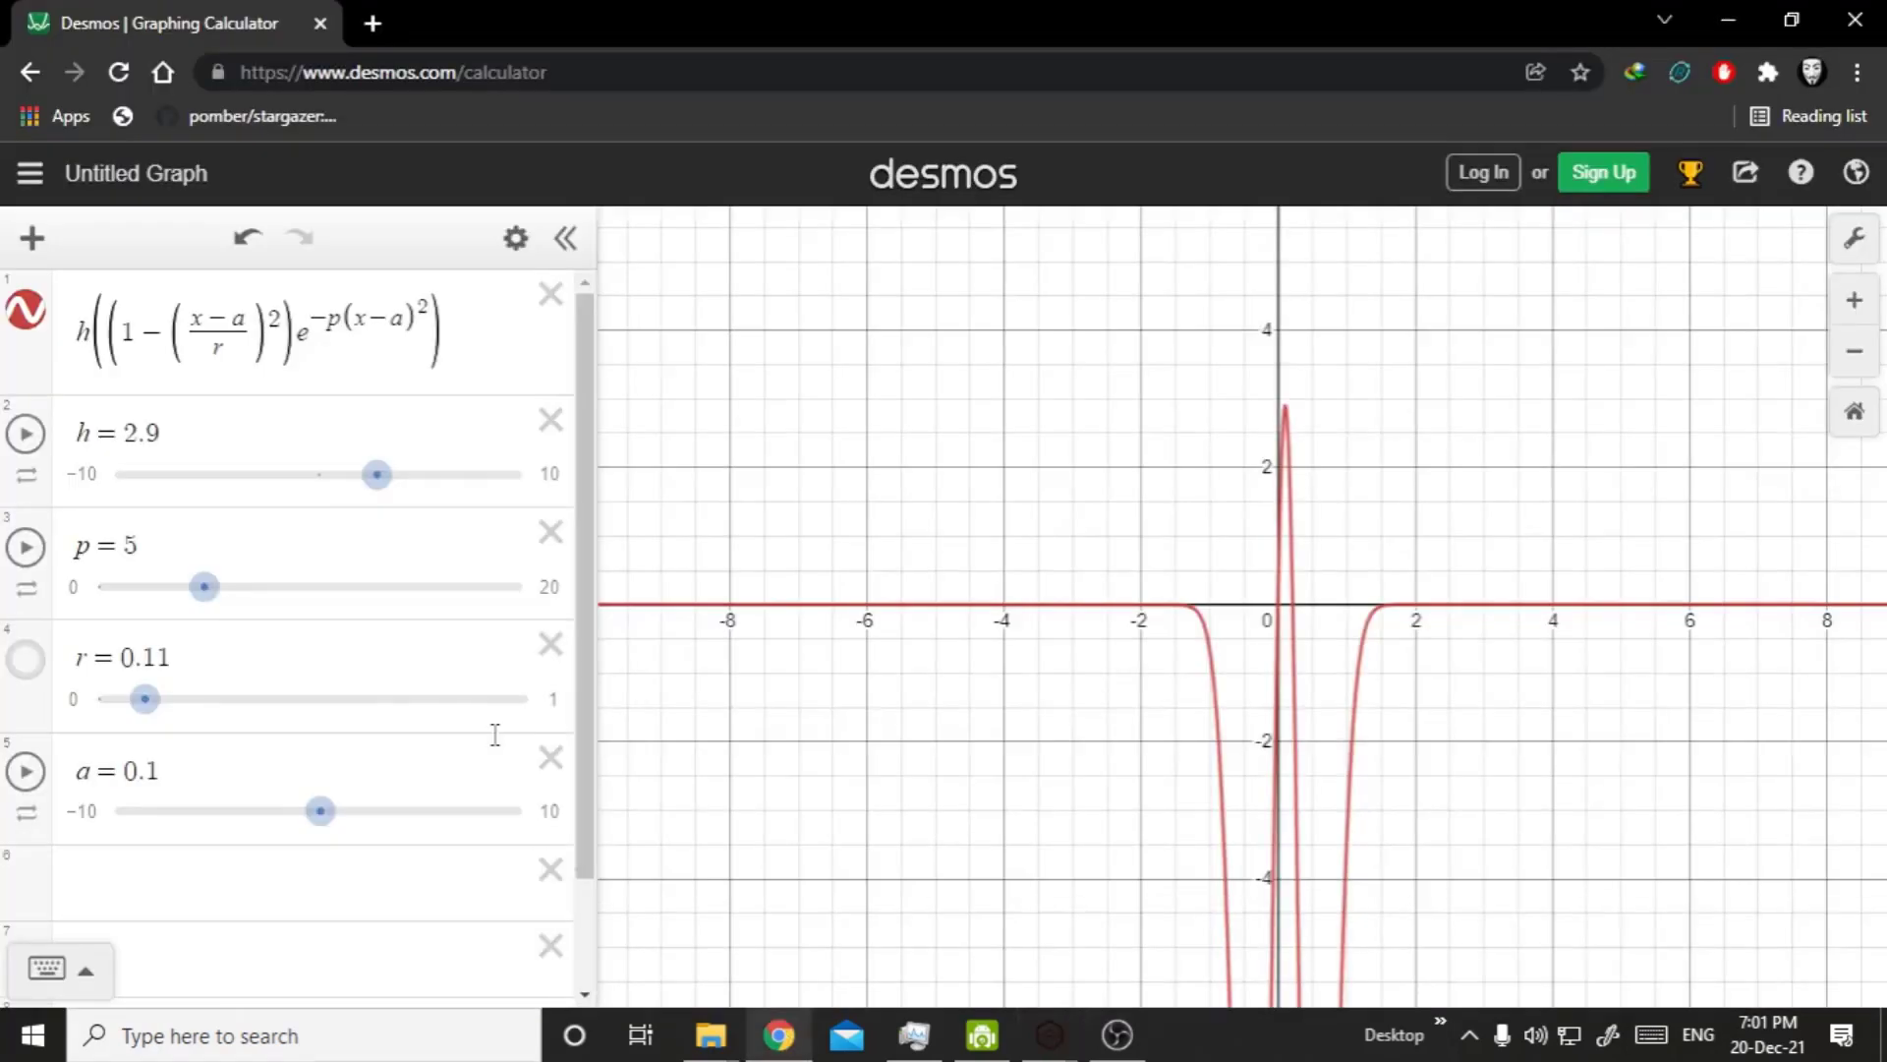
pyautogui.moveTo(204, 587); pyautogui.dragTo(659, 590)
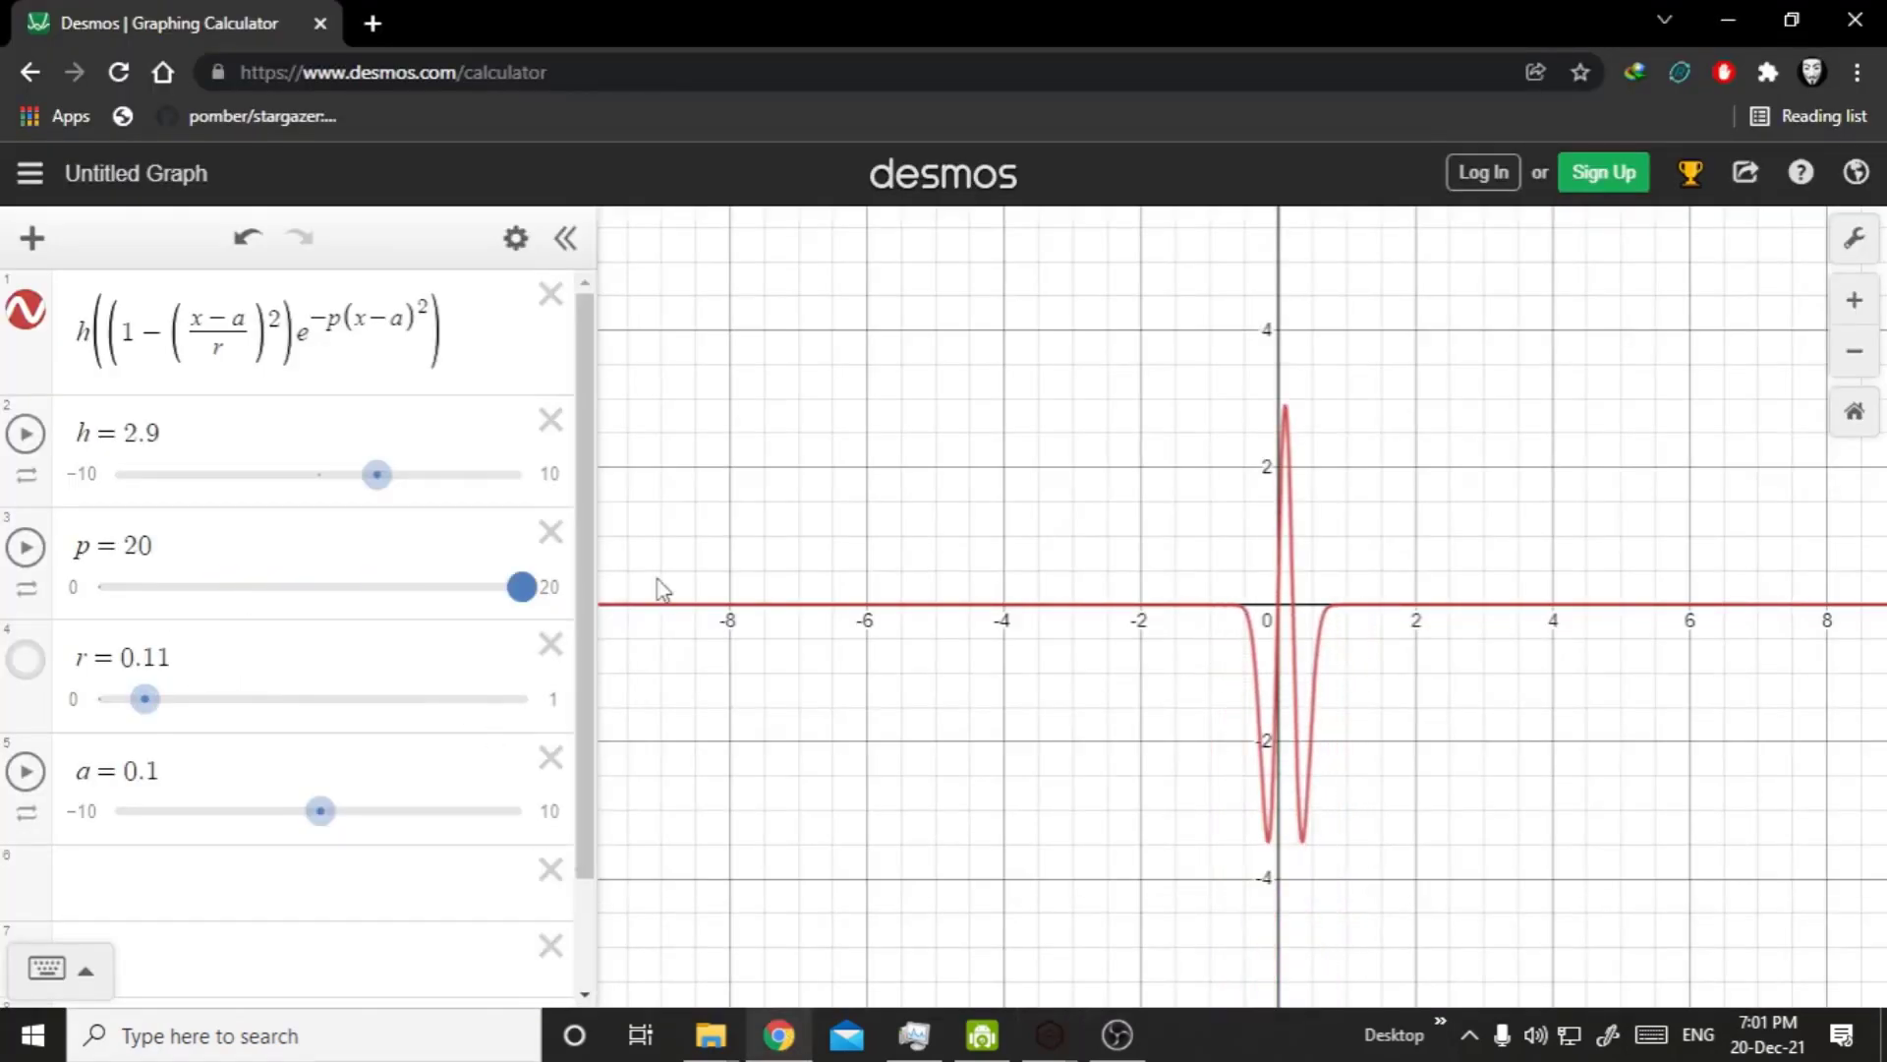
pyautogui.click(549, 587)
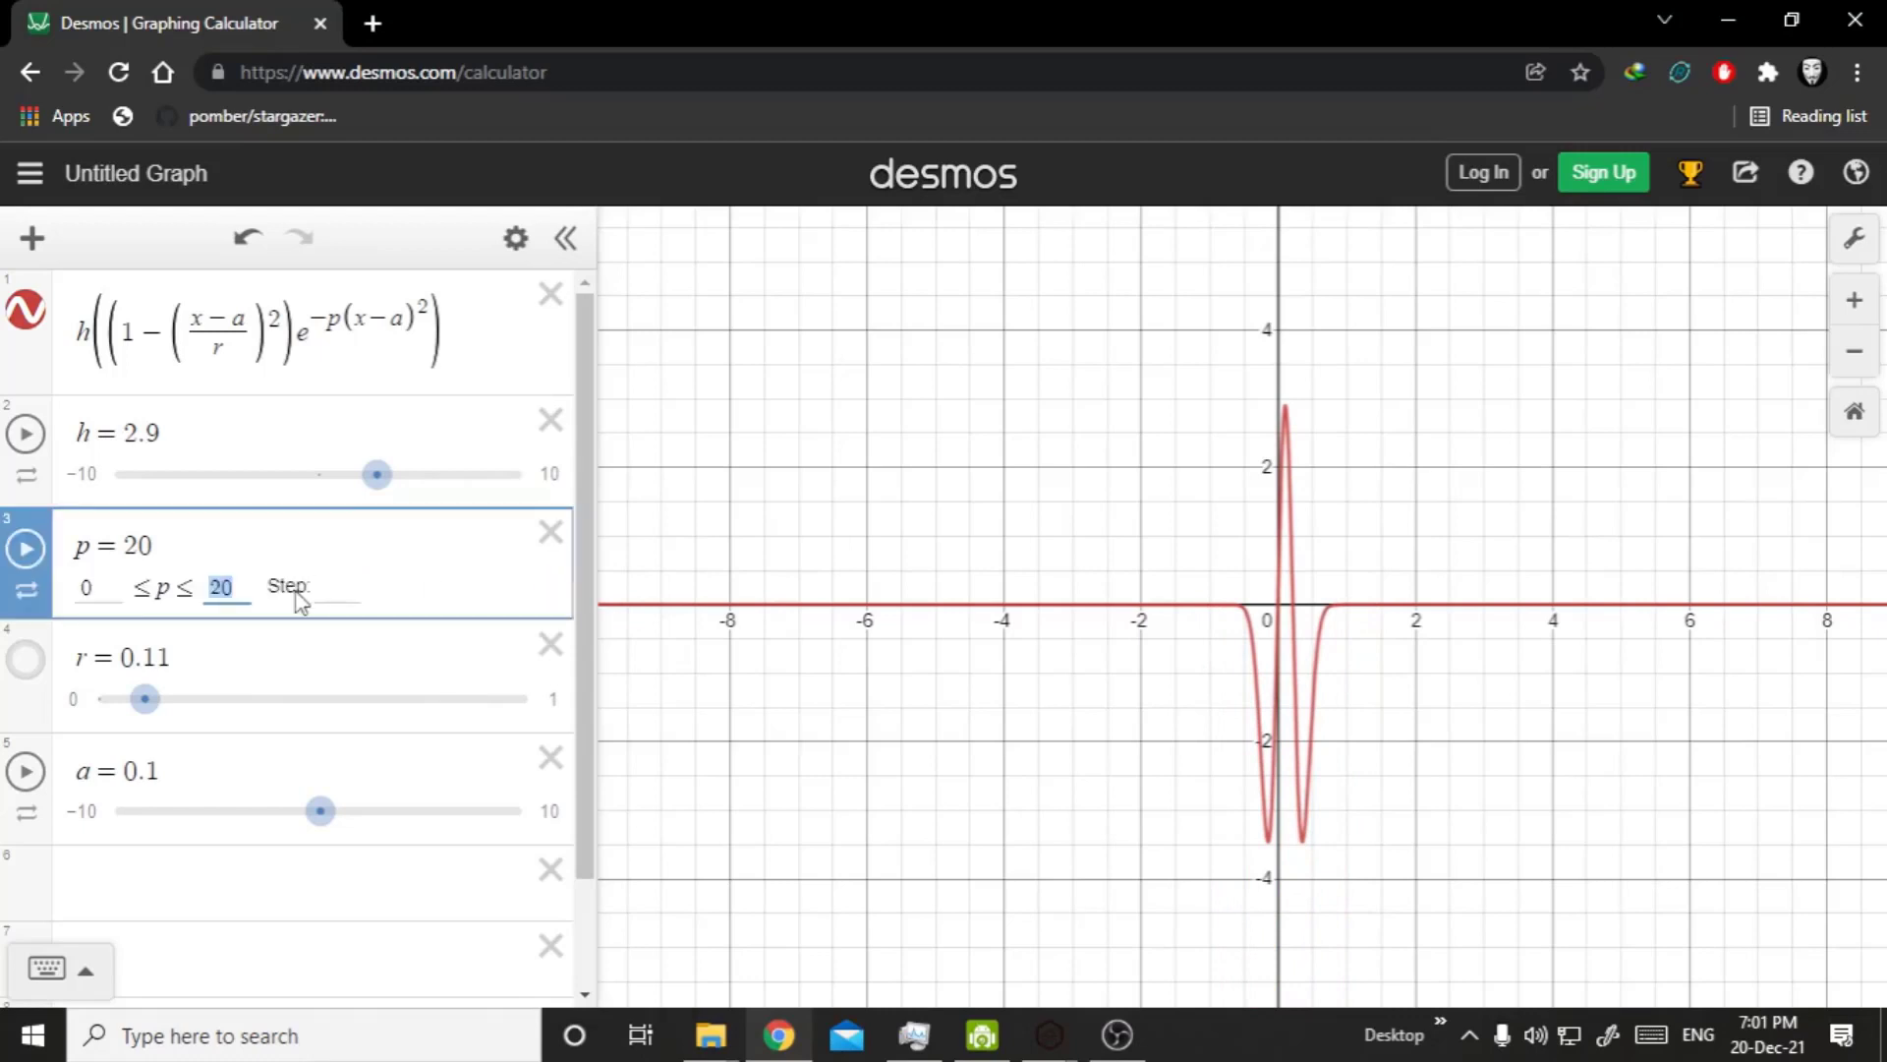
pyautogui.write('50')
pyautogui.click(166, 903)
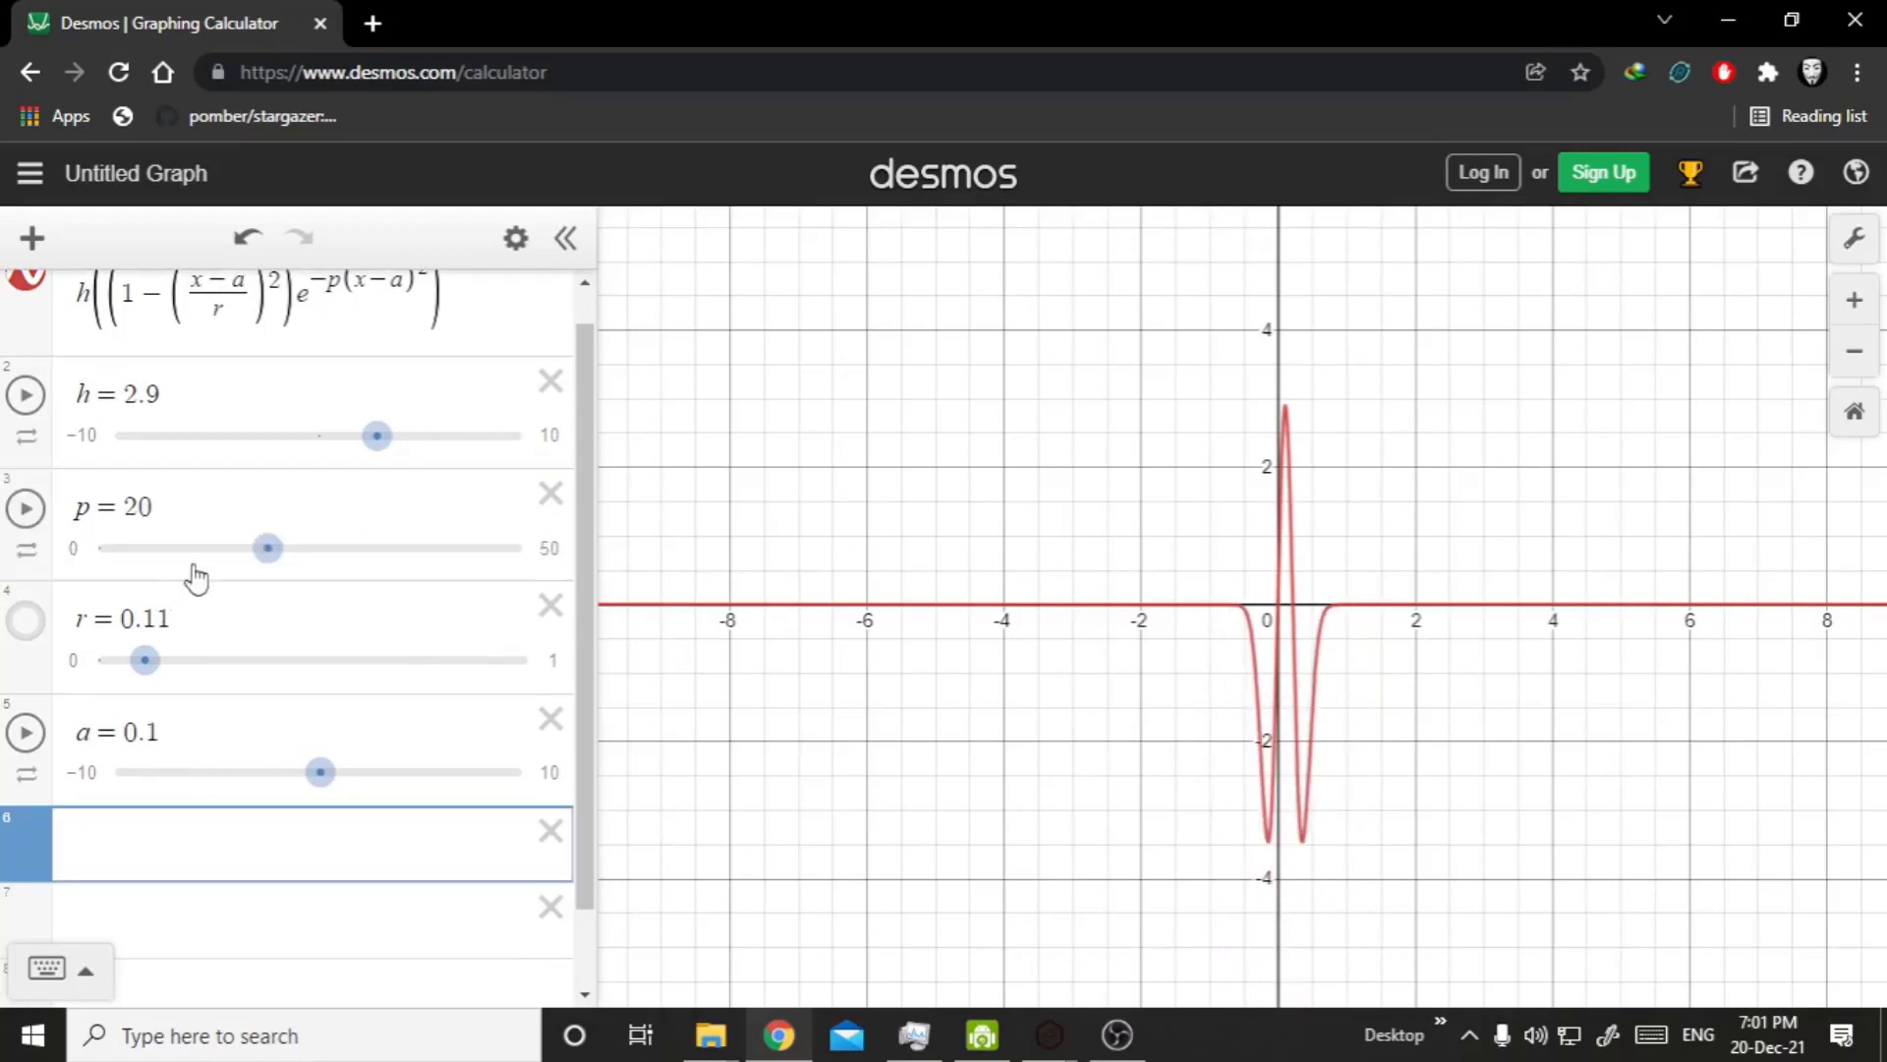
pyautogui.moveTo(266, 570); pyautogui.dragTo(539, 565)
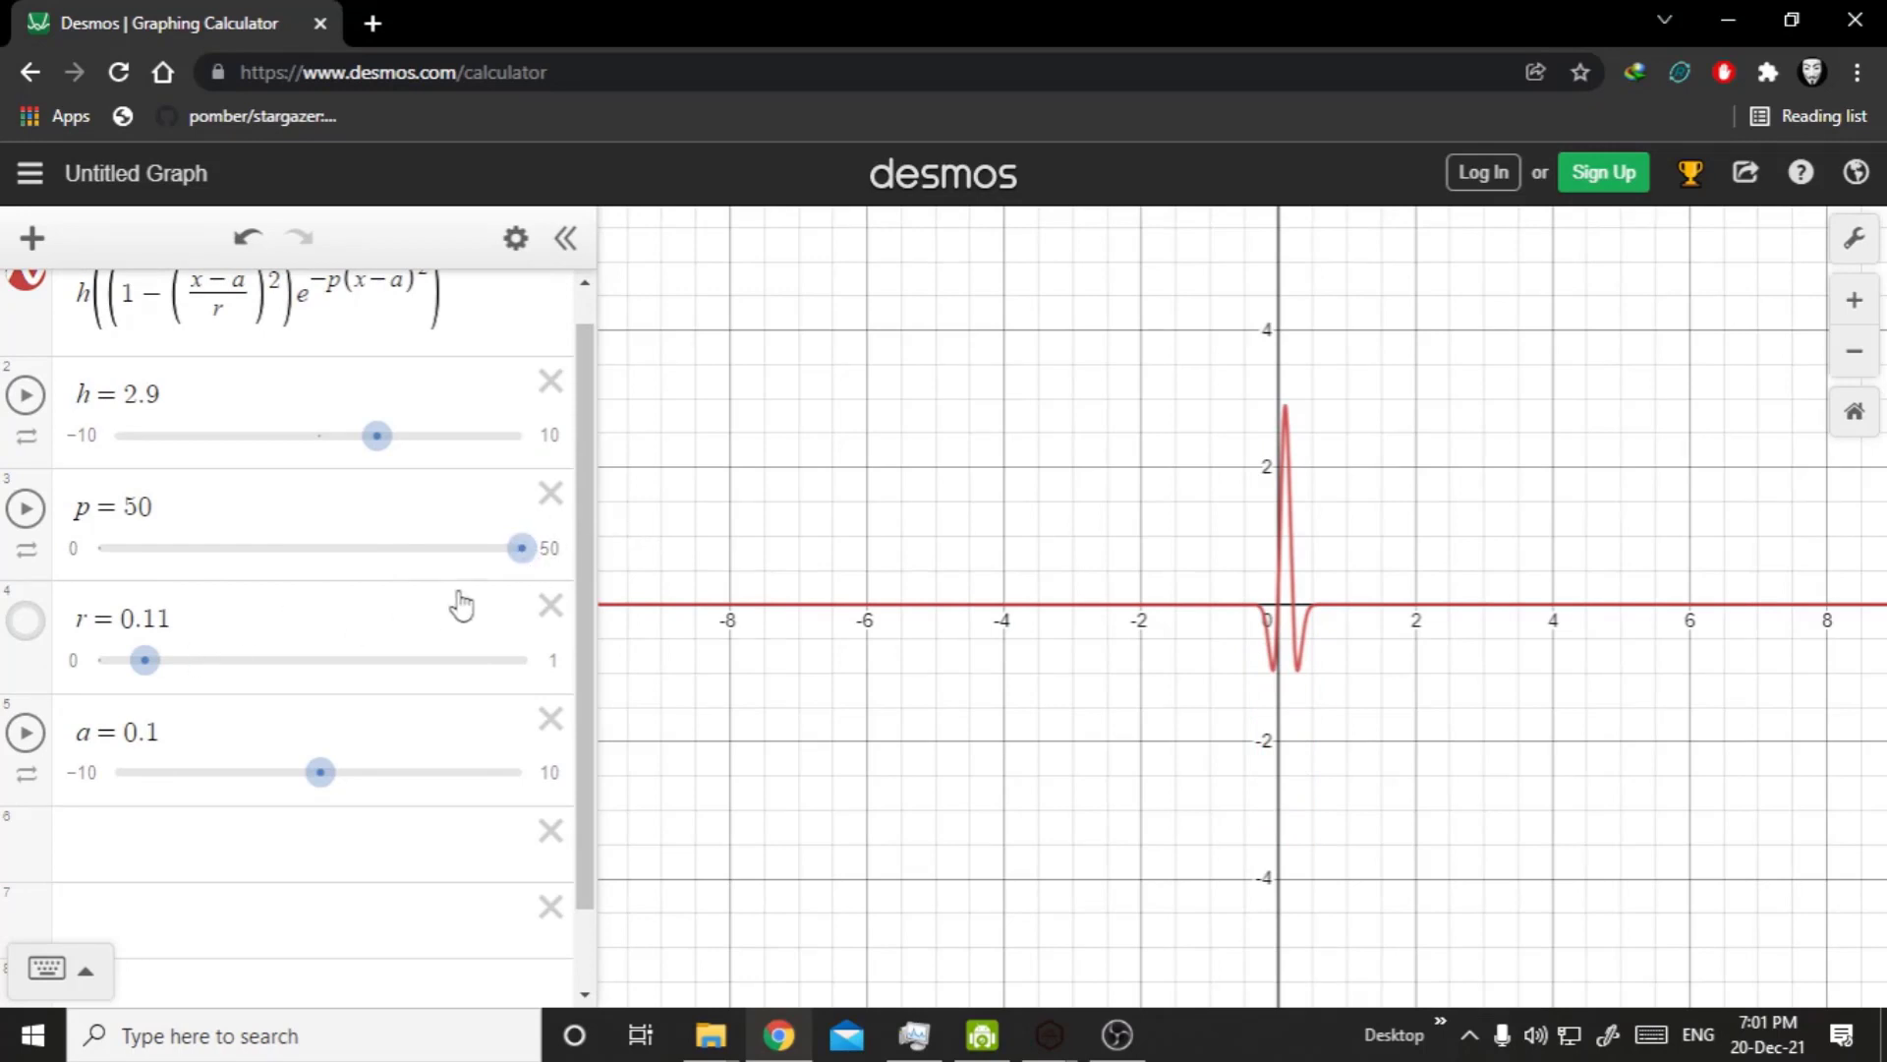
# Extend the upper limit of p to 500 and set p to 190.
pyautogui.click(565, 568)
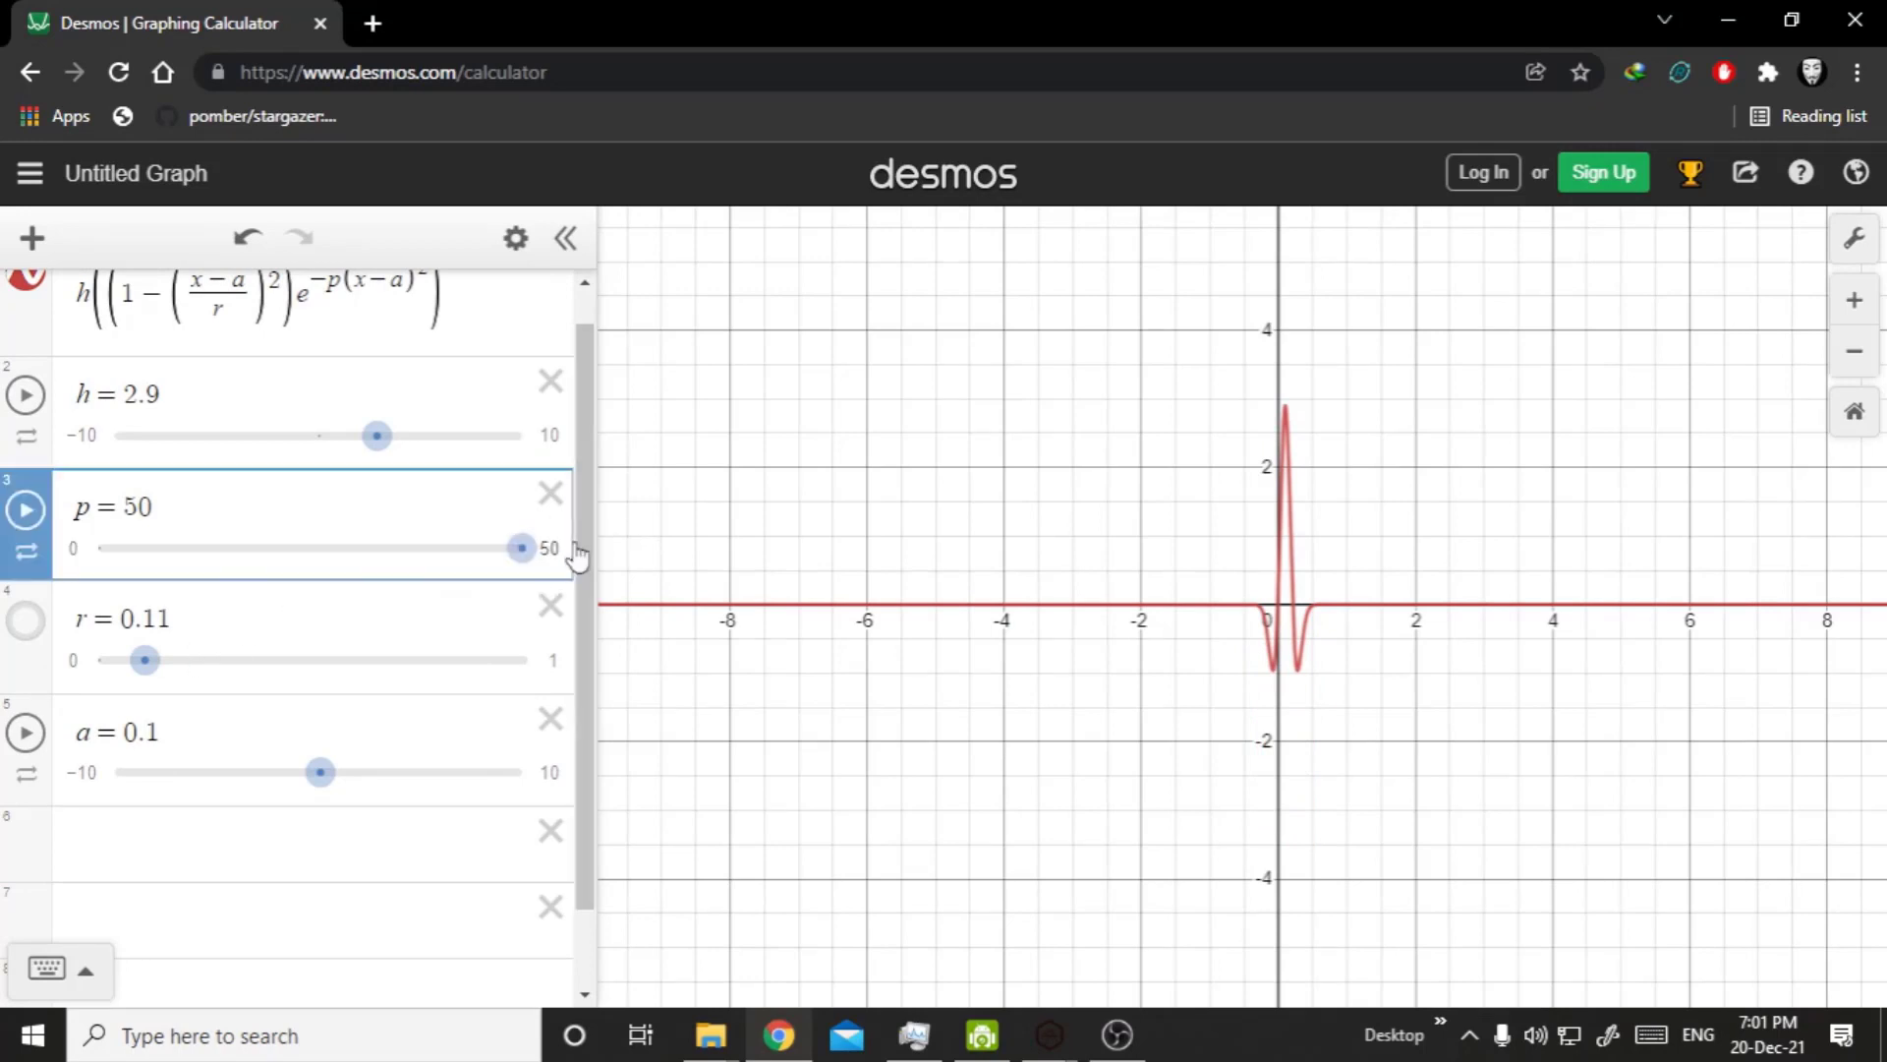
pyautogui.click(555, 549)
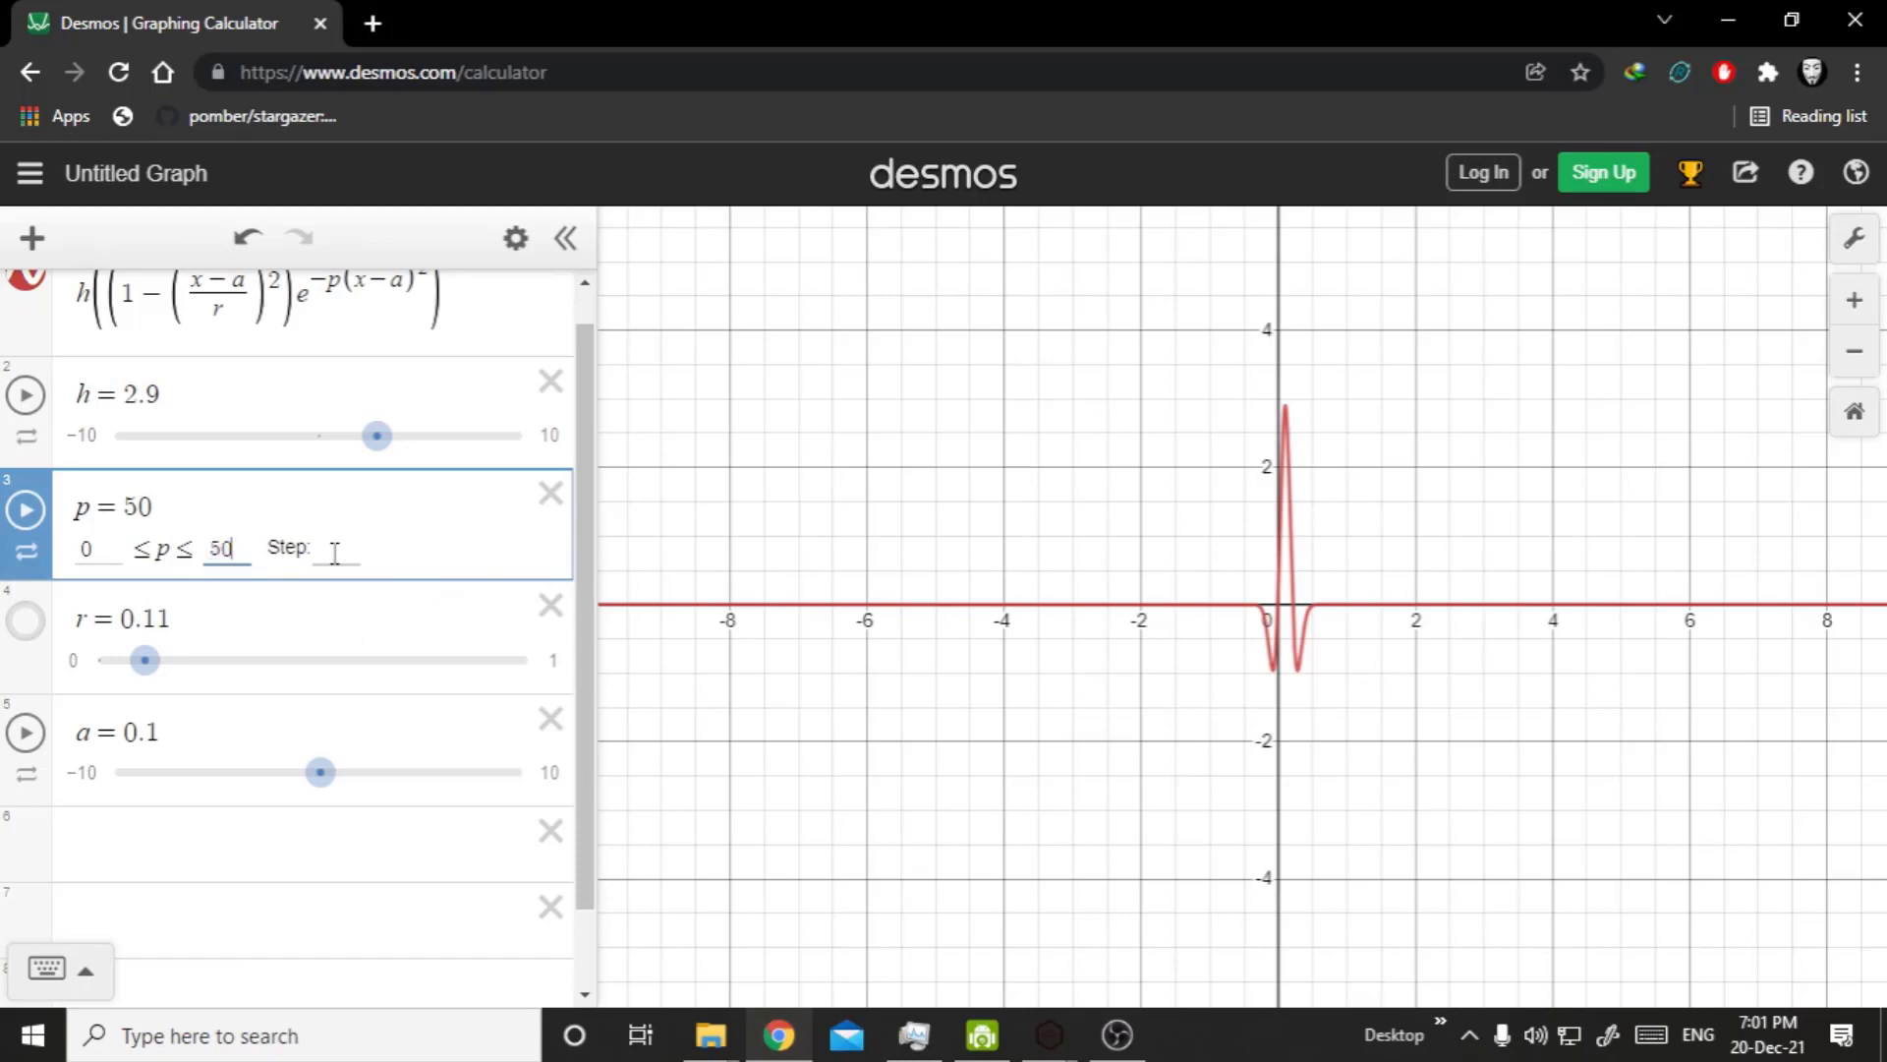
pyautogui.write('0')
pyautogui.click(267, 878)
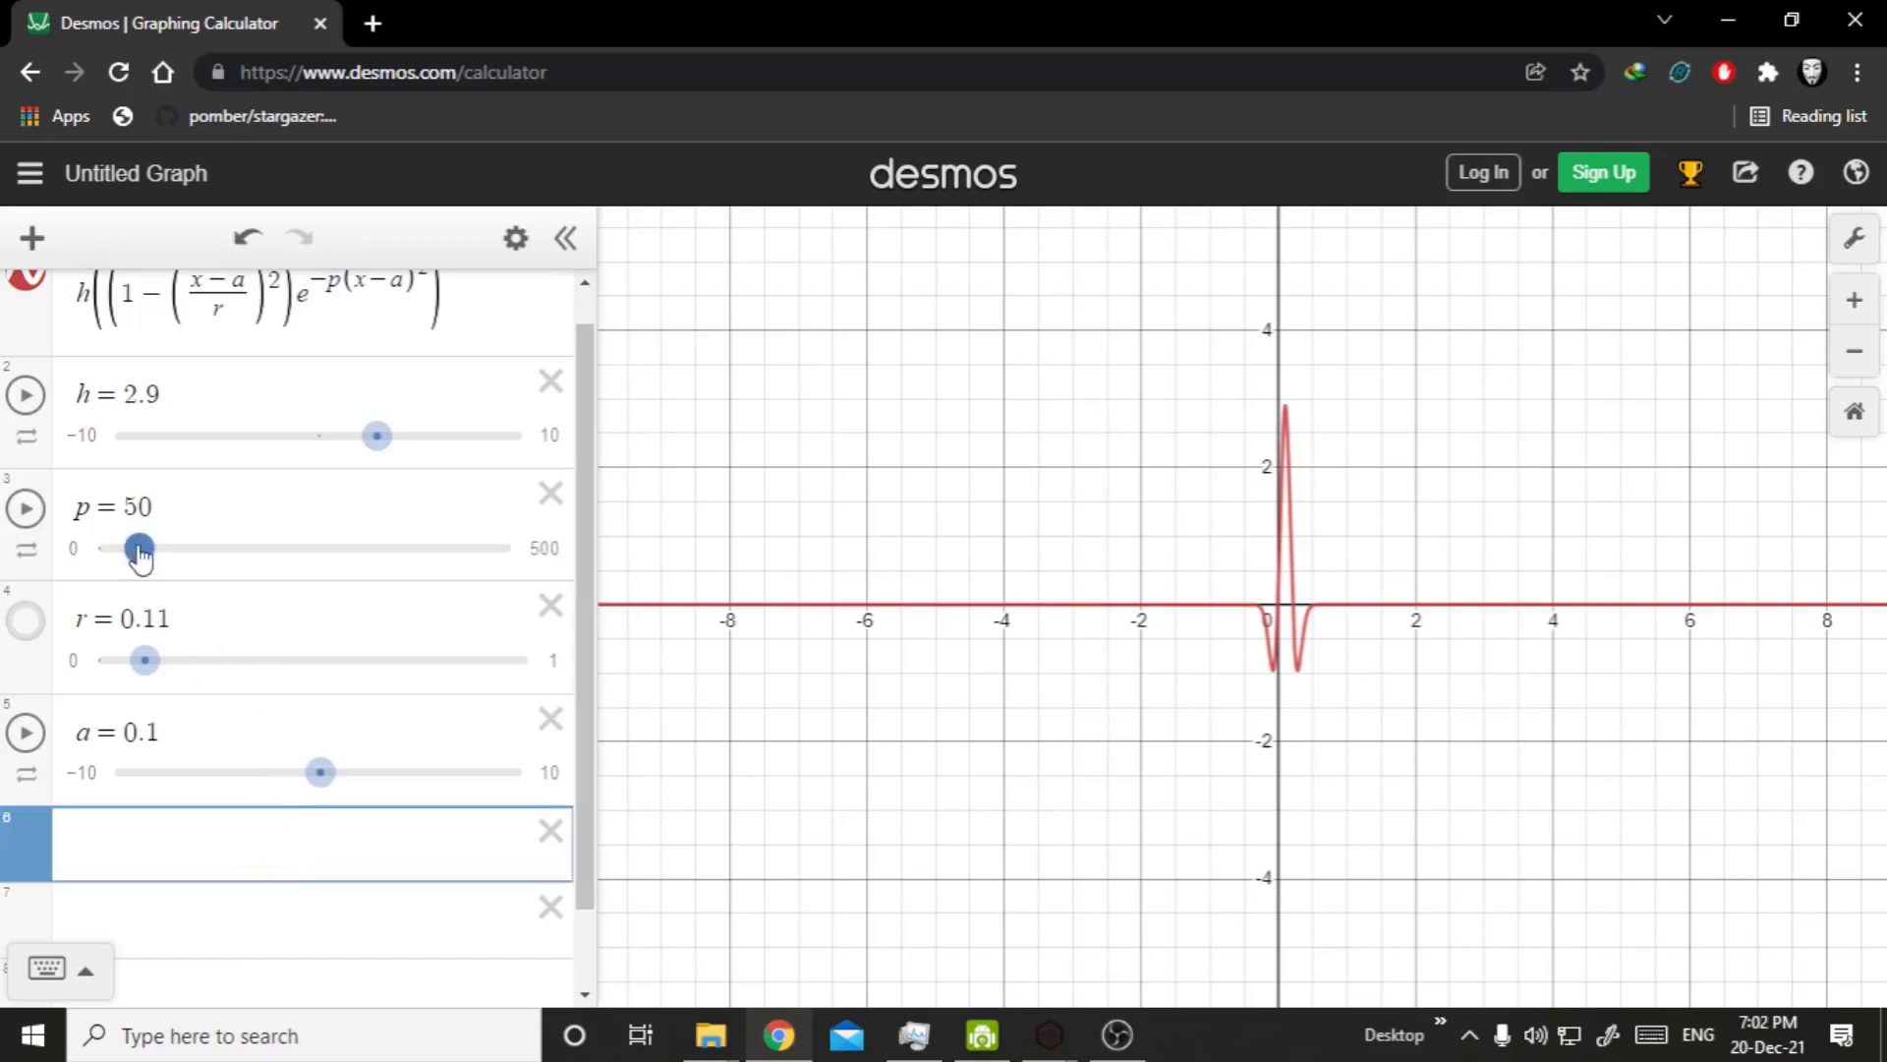
pyautogui.moveTo(140, 555); pyautogui.dragTo(258, 557)
pyautogui.scroll(2, 1142, 455)
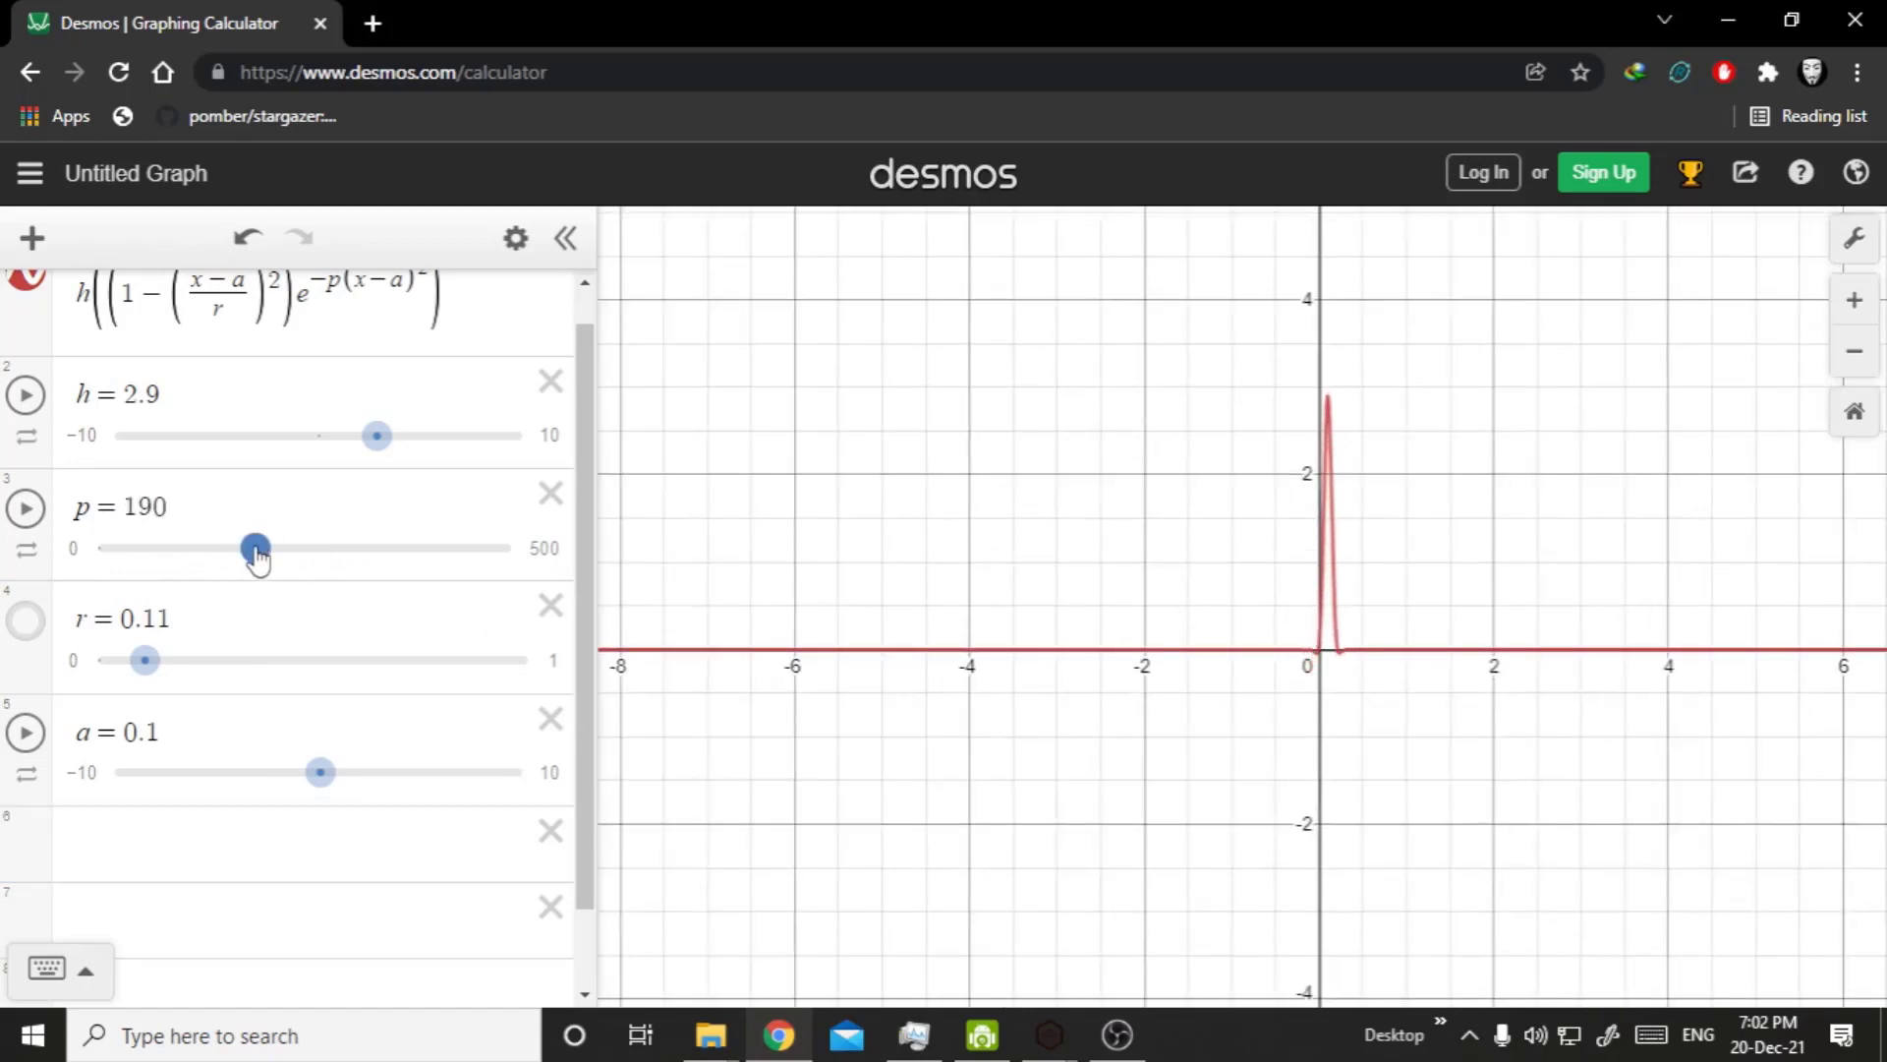
# Set r to 0.766 and p to 15 in the hill formula.
pyautogui.click(238, 542)
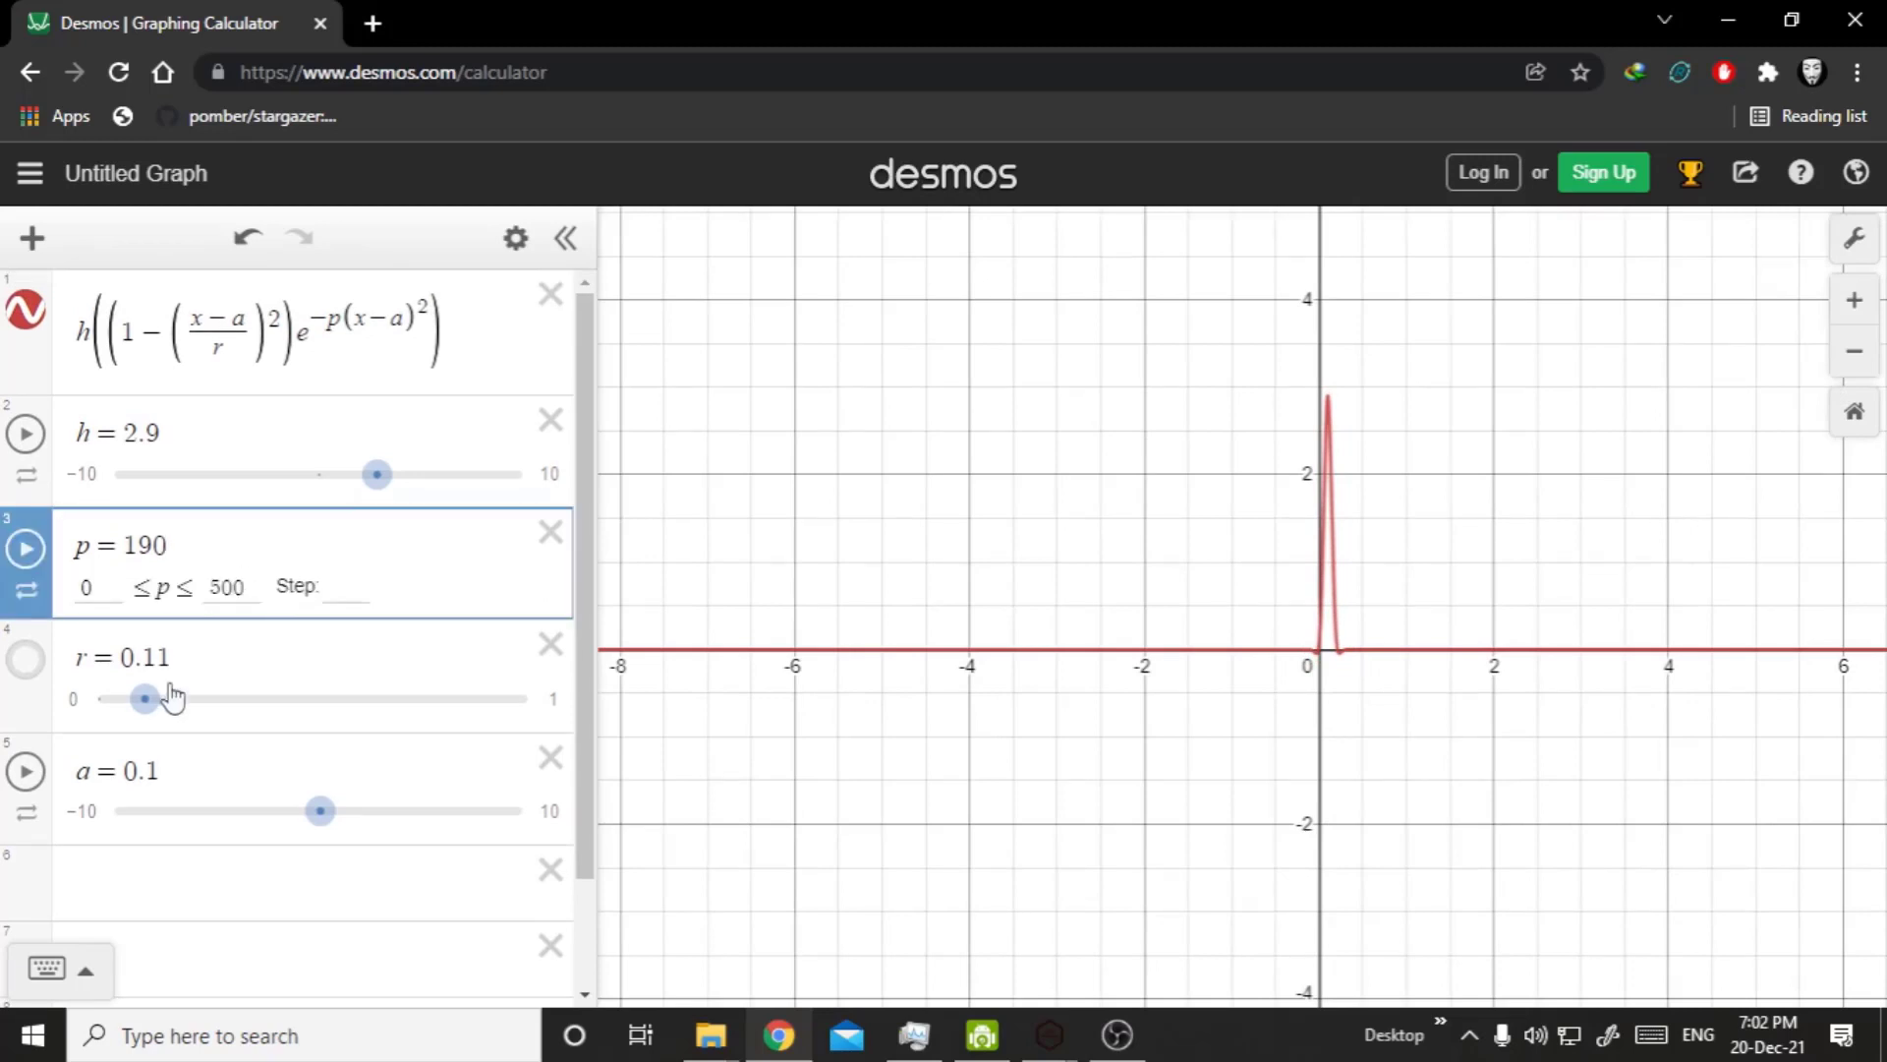
pyautogui.moveTo(168, 695); pyautogui.dragTo(426, 699)
pyautogui.moveTo(255, 587); pyautogui.dragTo(111, 586)
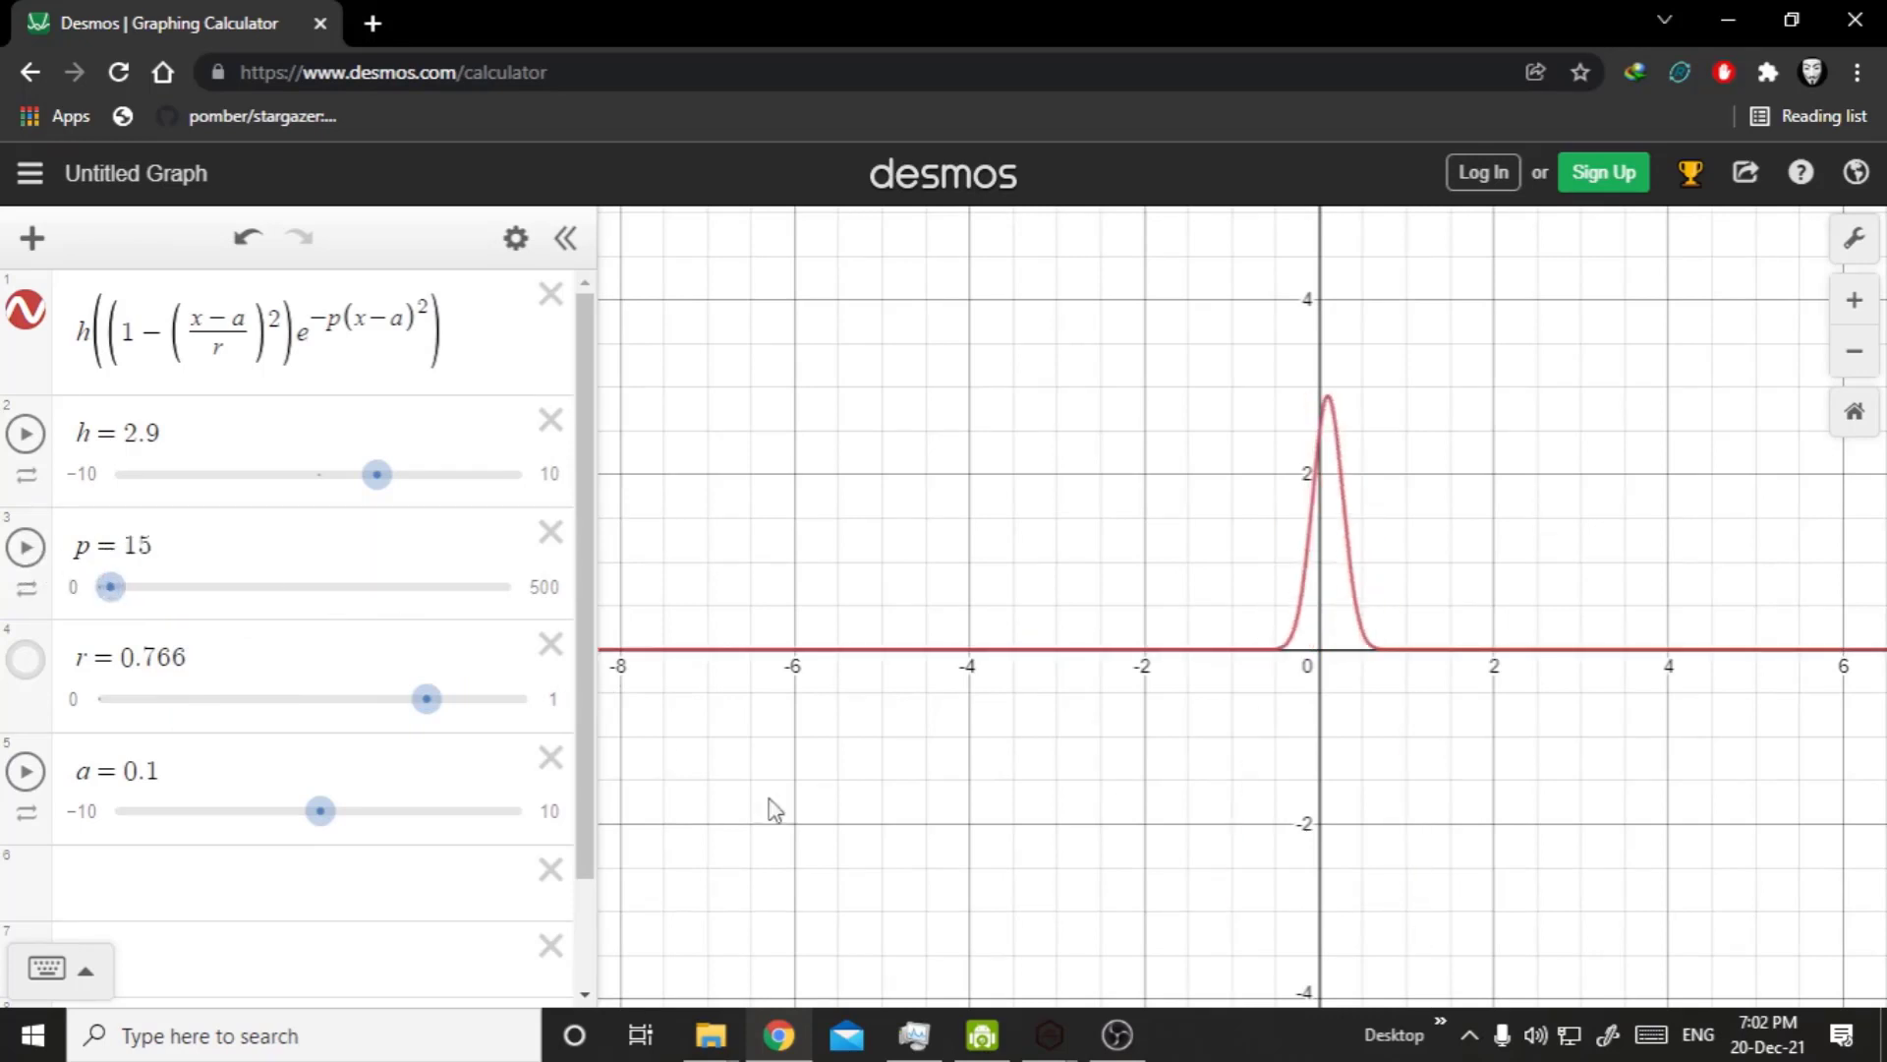
# Switch to TerraForge3D and move the Texture node farther from the Multiply node, below the Hill node connected upward.
pyautogui.click(1060, 1043)
pyautogui.click(1116, 976)
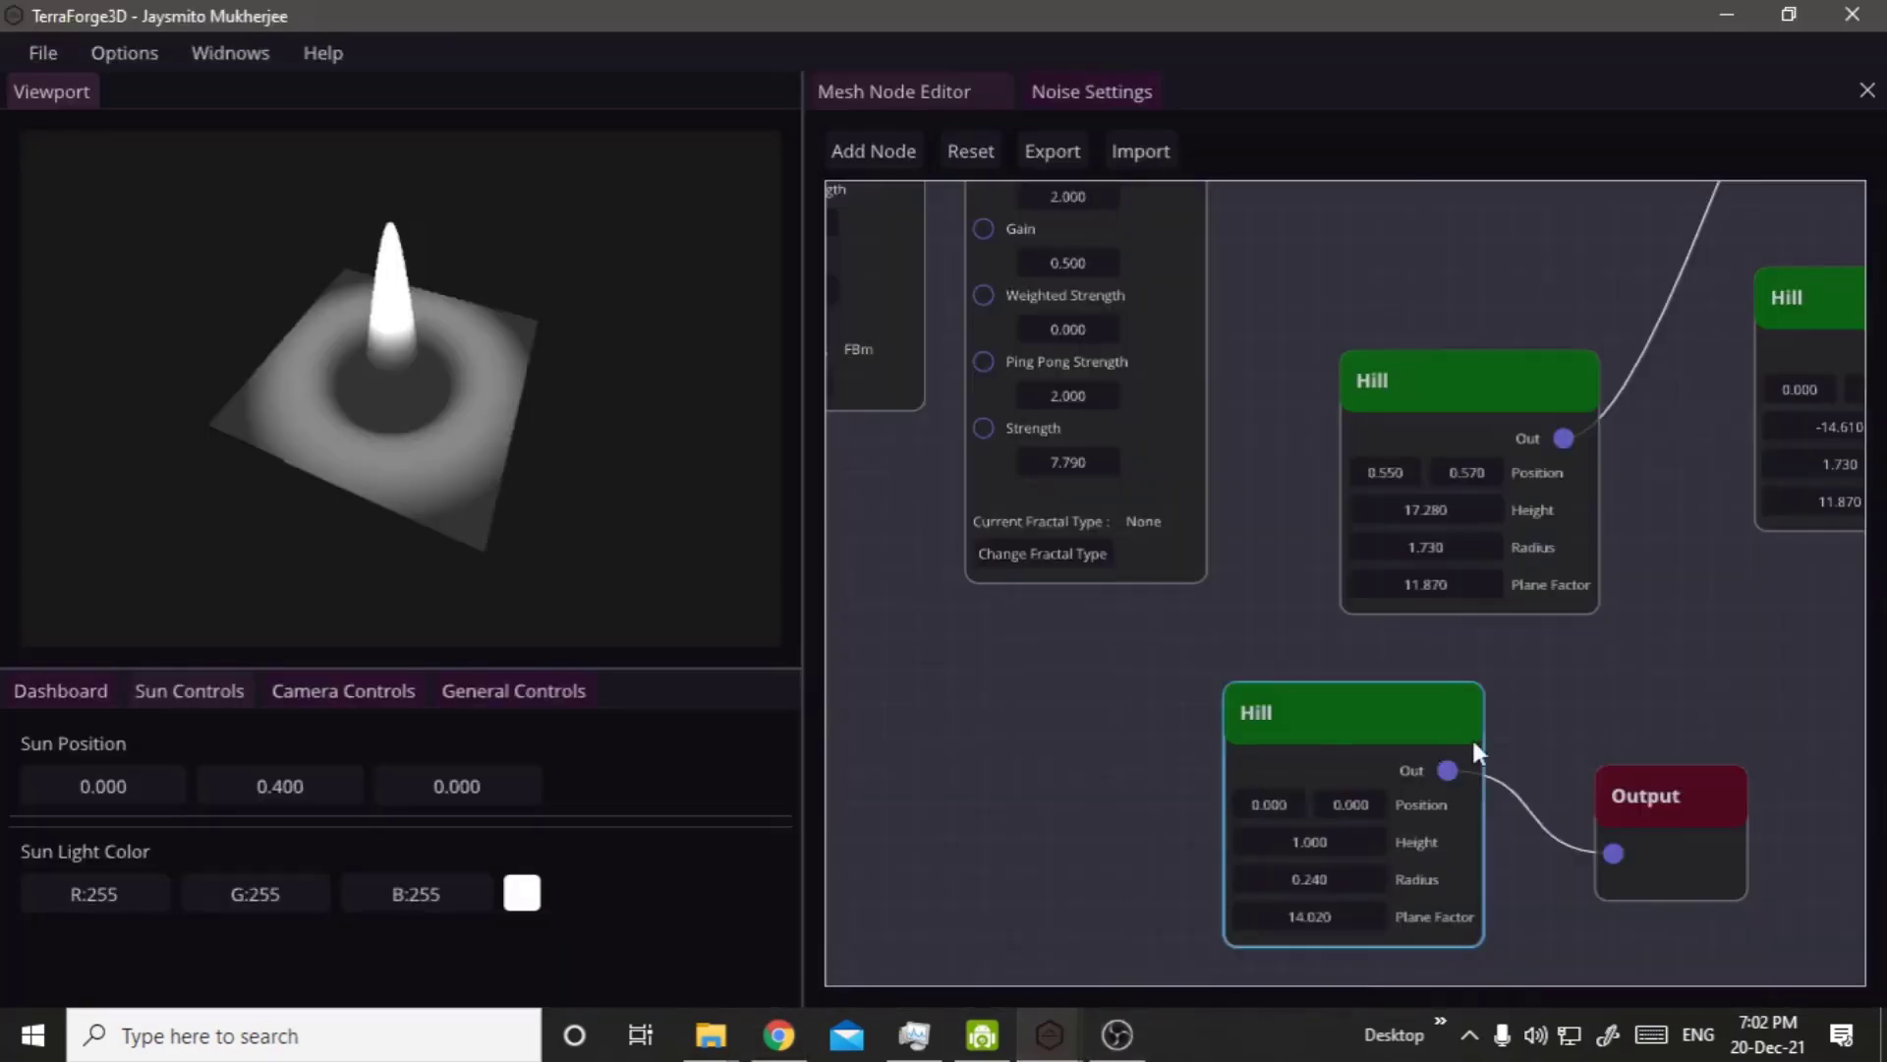
pyautogui.scroll(-5, 1472, 737)
pyautogui.scroll(5, 1573, 787)
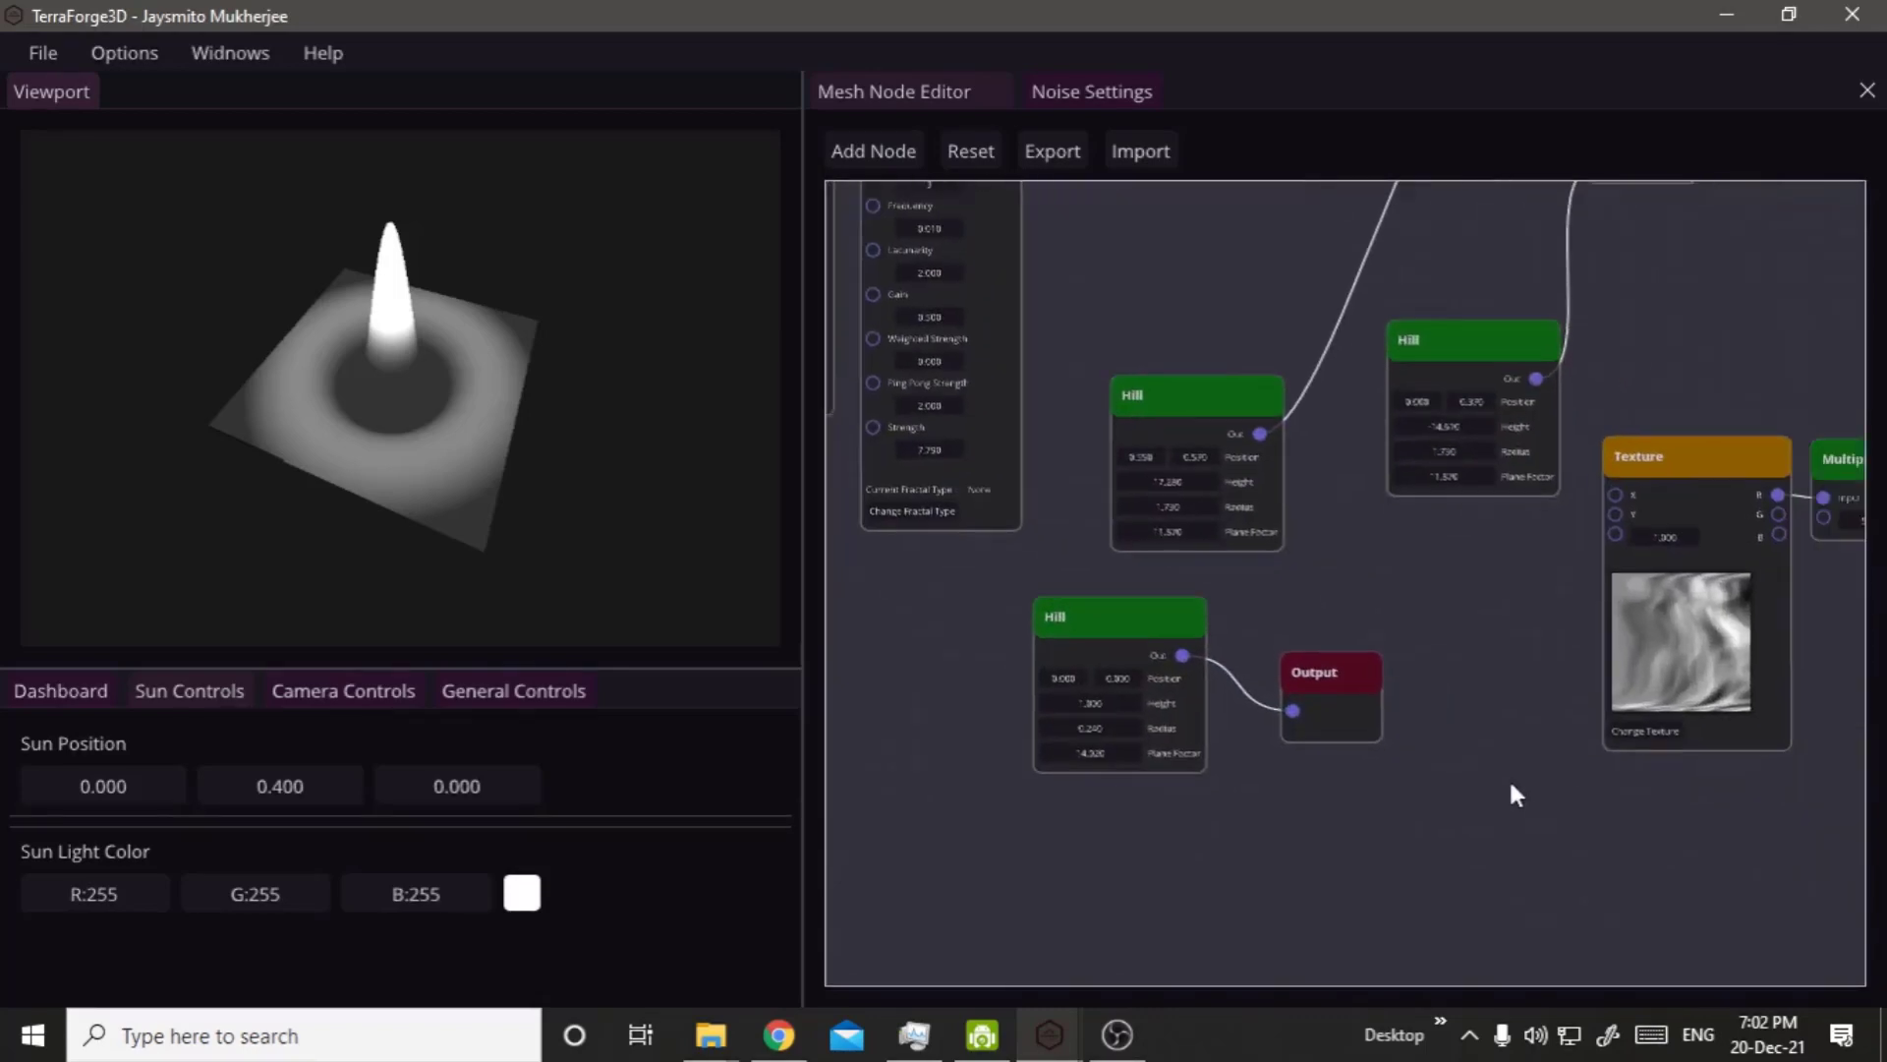
pyautogui.moveTo(1484, 445); pyautogui.dragTo(1394, 540)
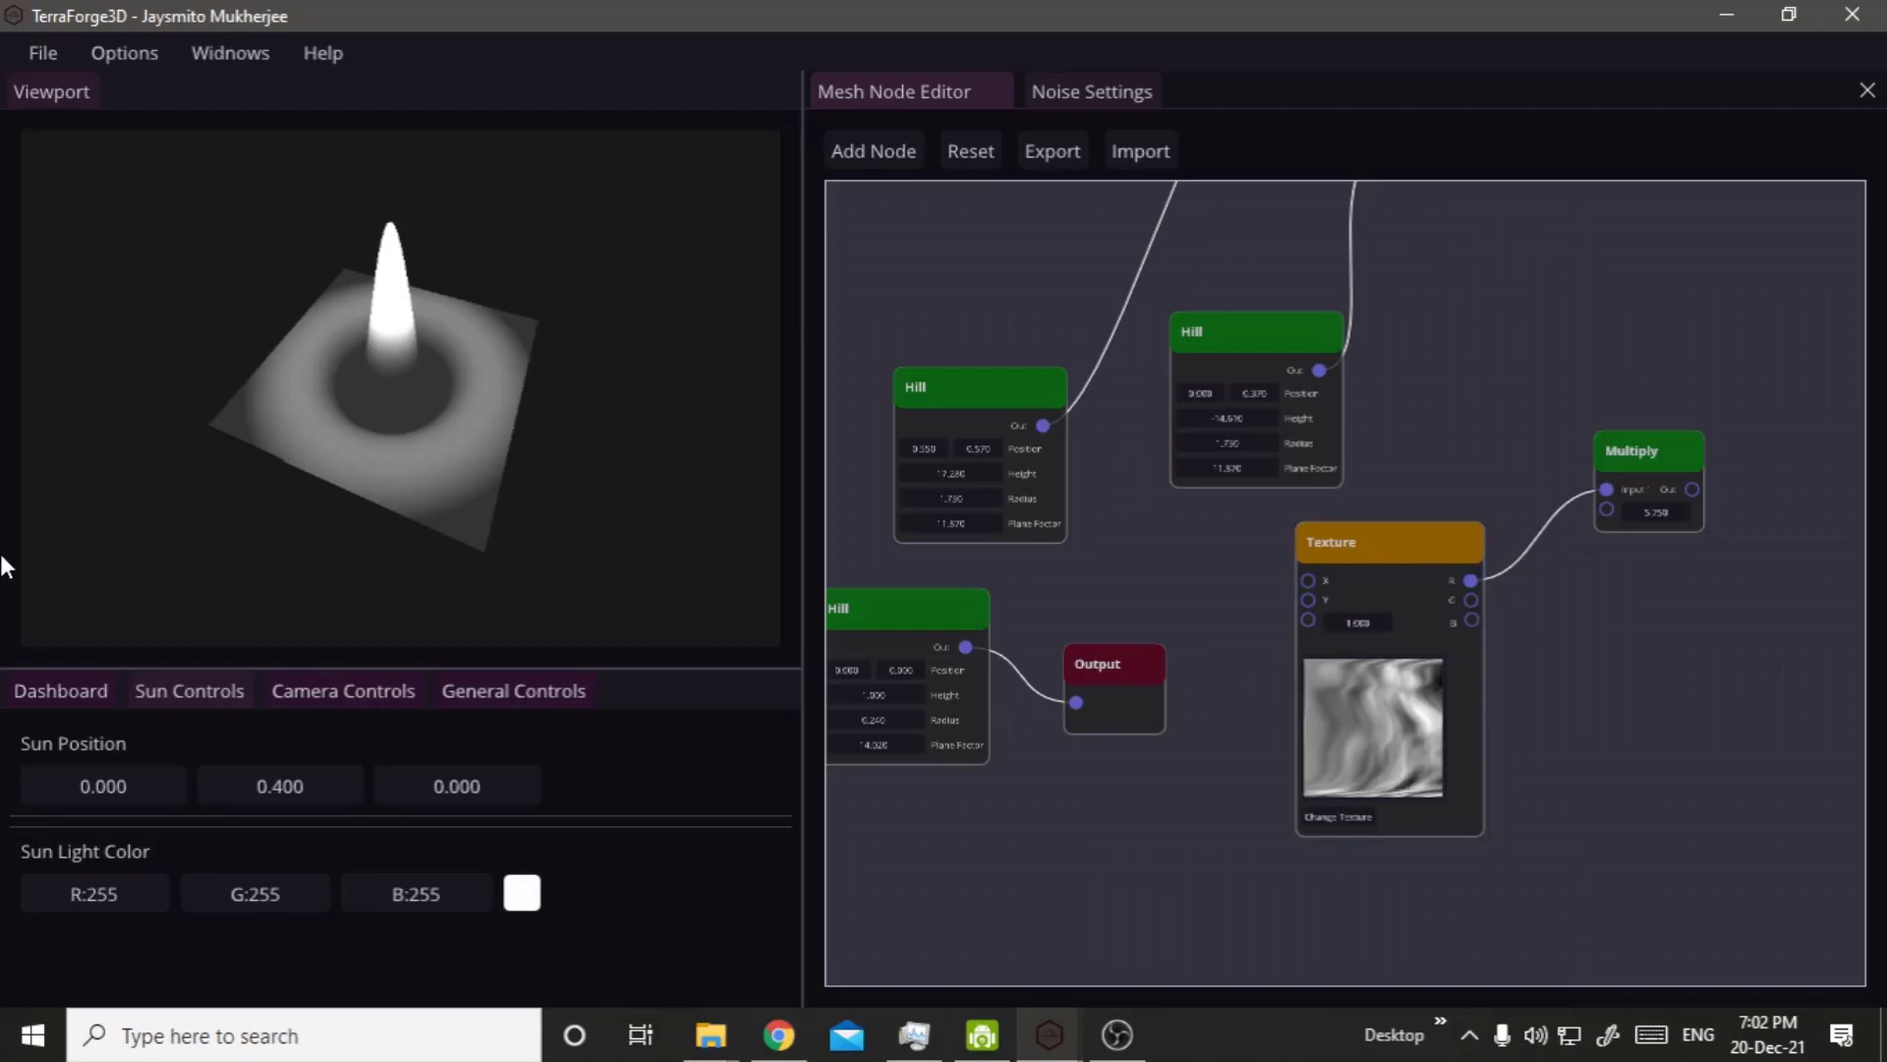
pyautogui.moveTo(4, 567); pyautogui.dragTo(64, 874, button='middle')
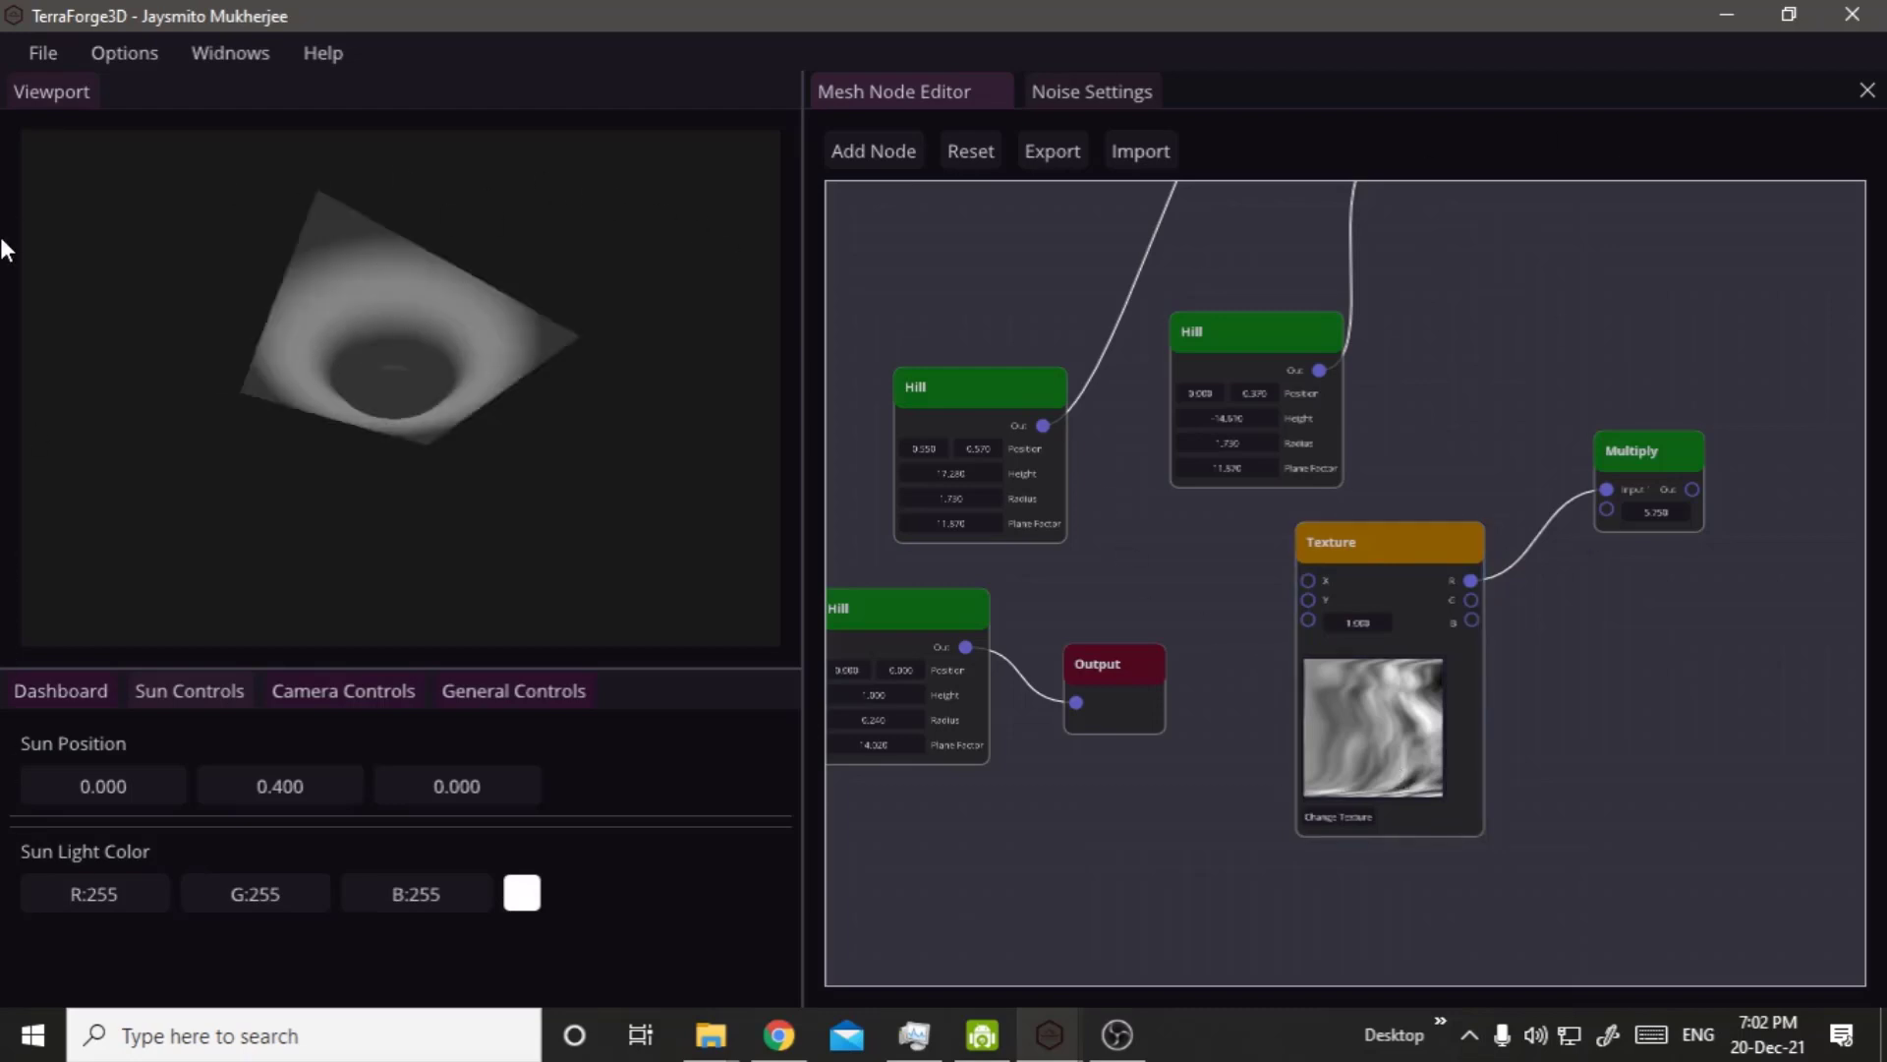
pyautogui.click(50, 53)
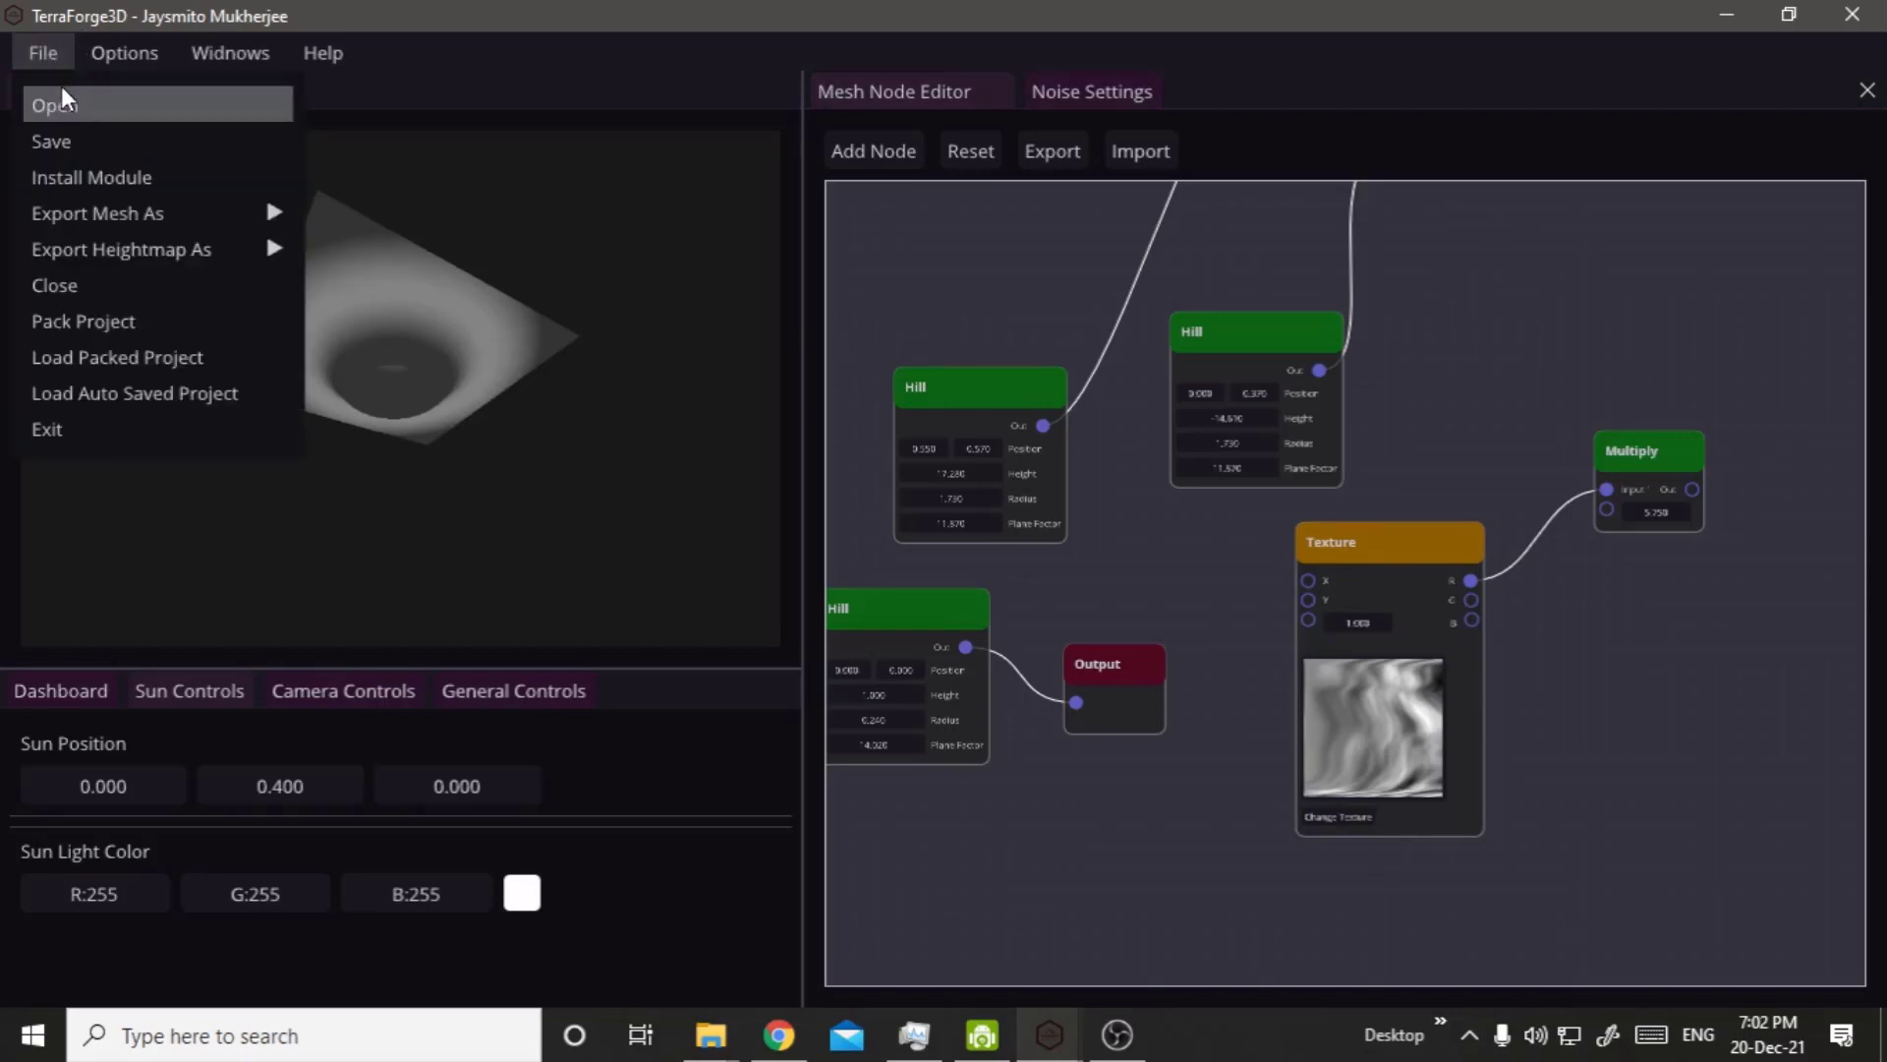
pyautogui.click(1634, 593)
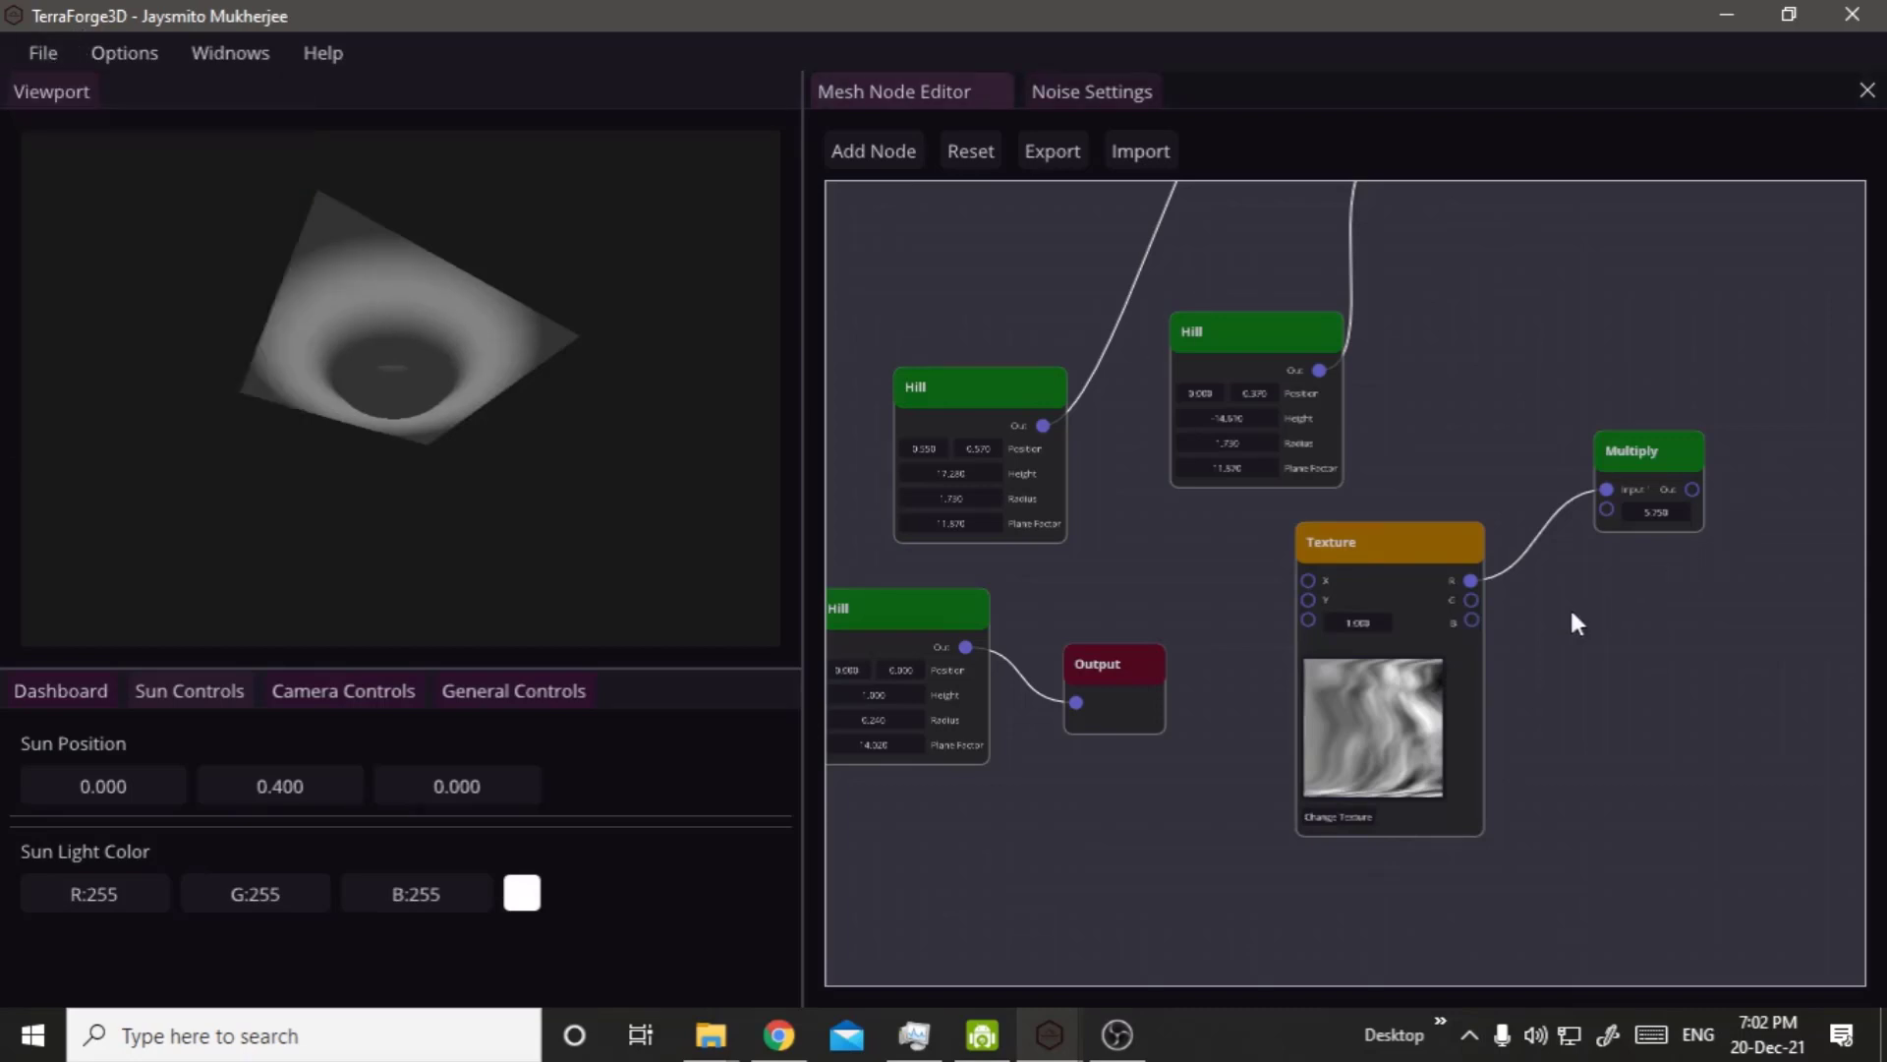
pyautogui.click(1400, 700)
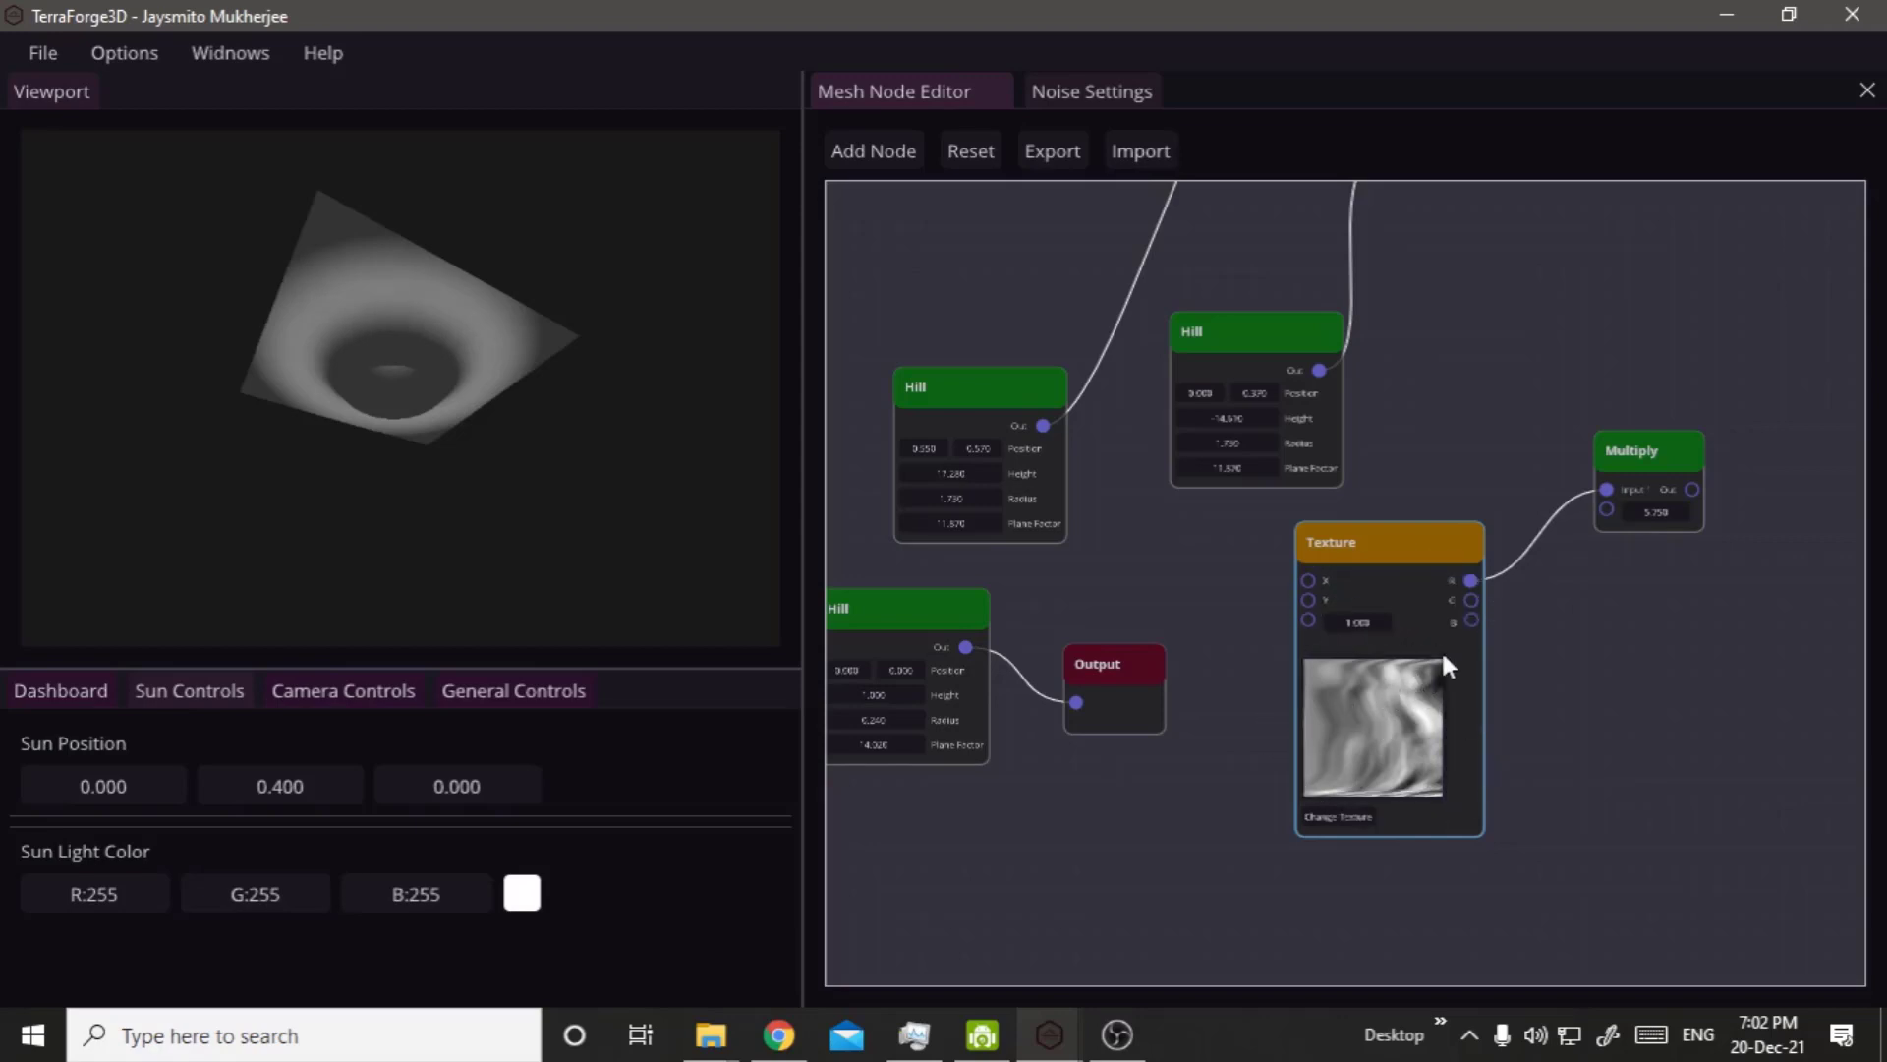
pyautogui.click(1404, 717)
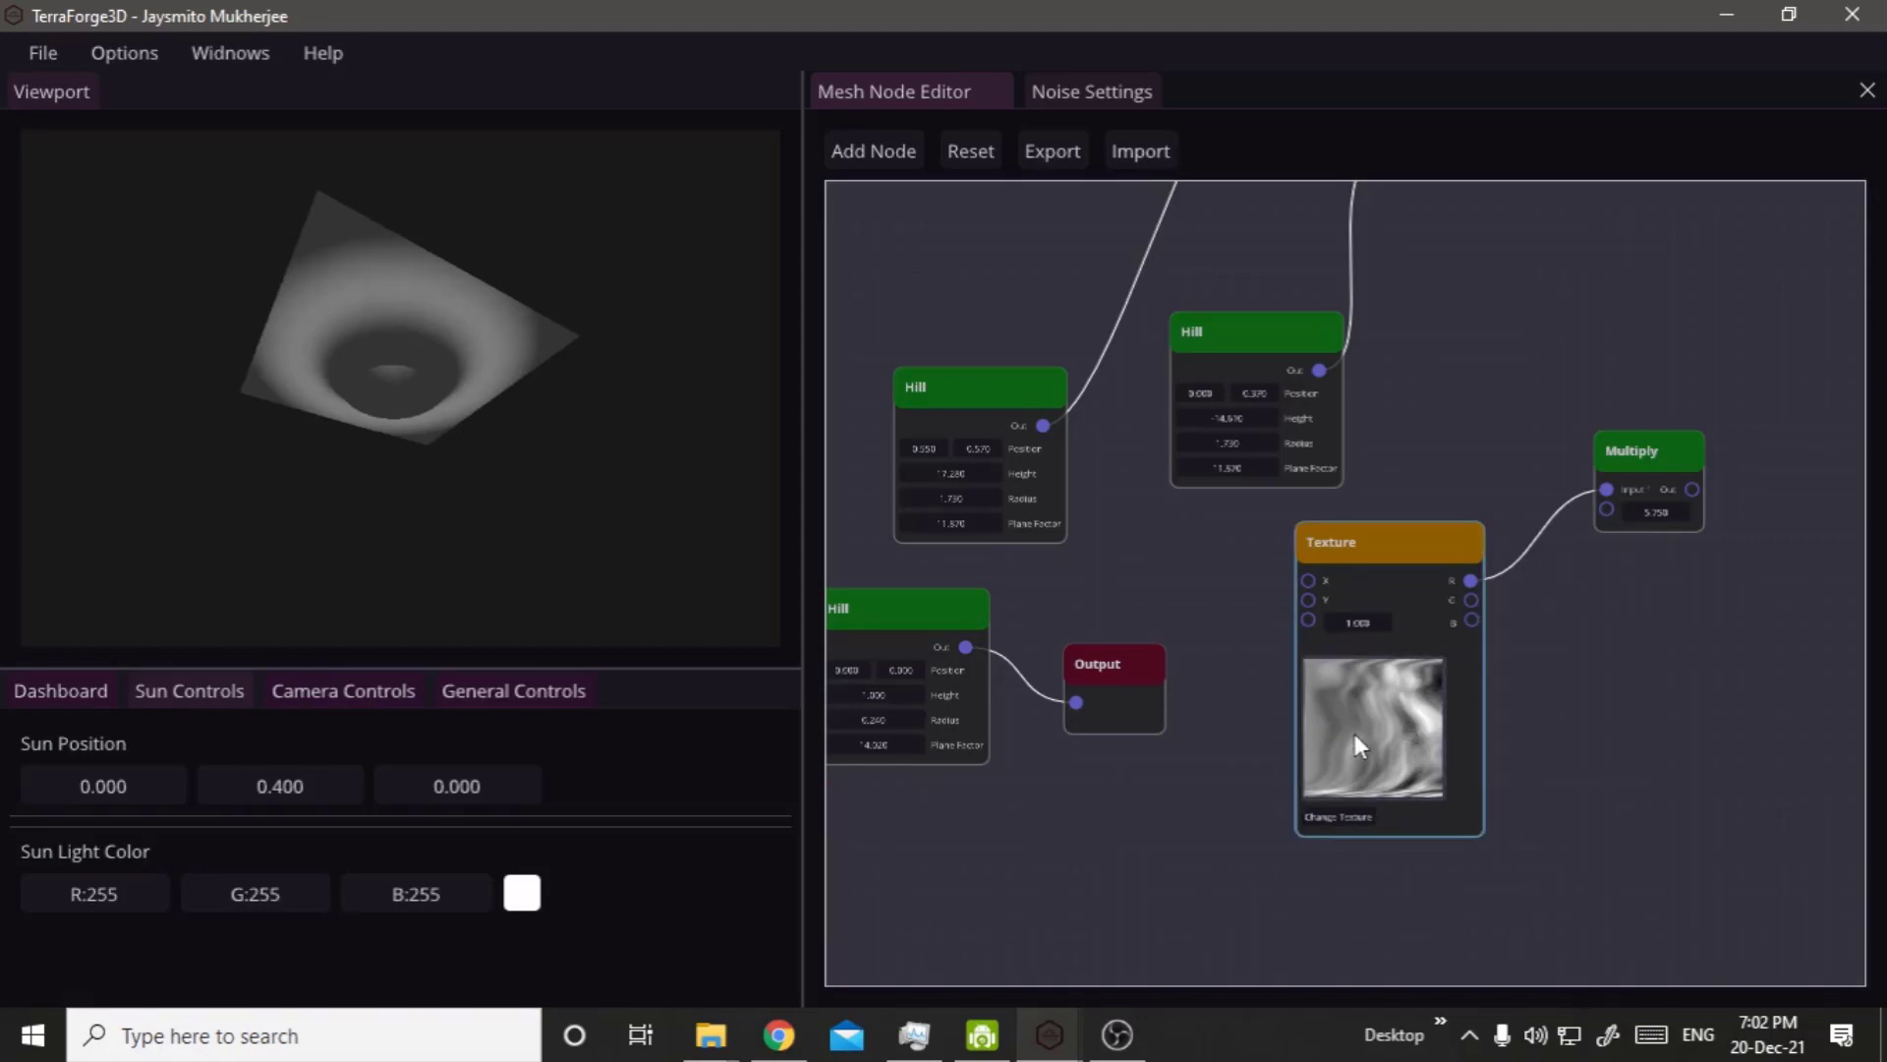
# Switch to the Debug-windows-x86 folder in File Explorer and open its Data folder.
pyautogui.click(707, 1048)
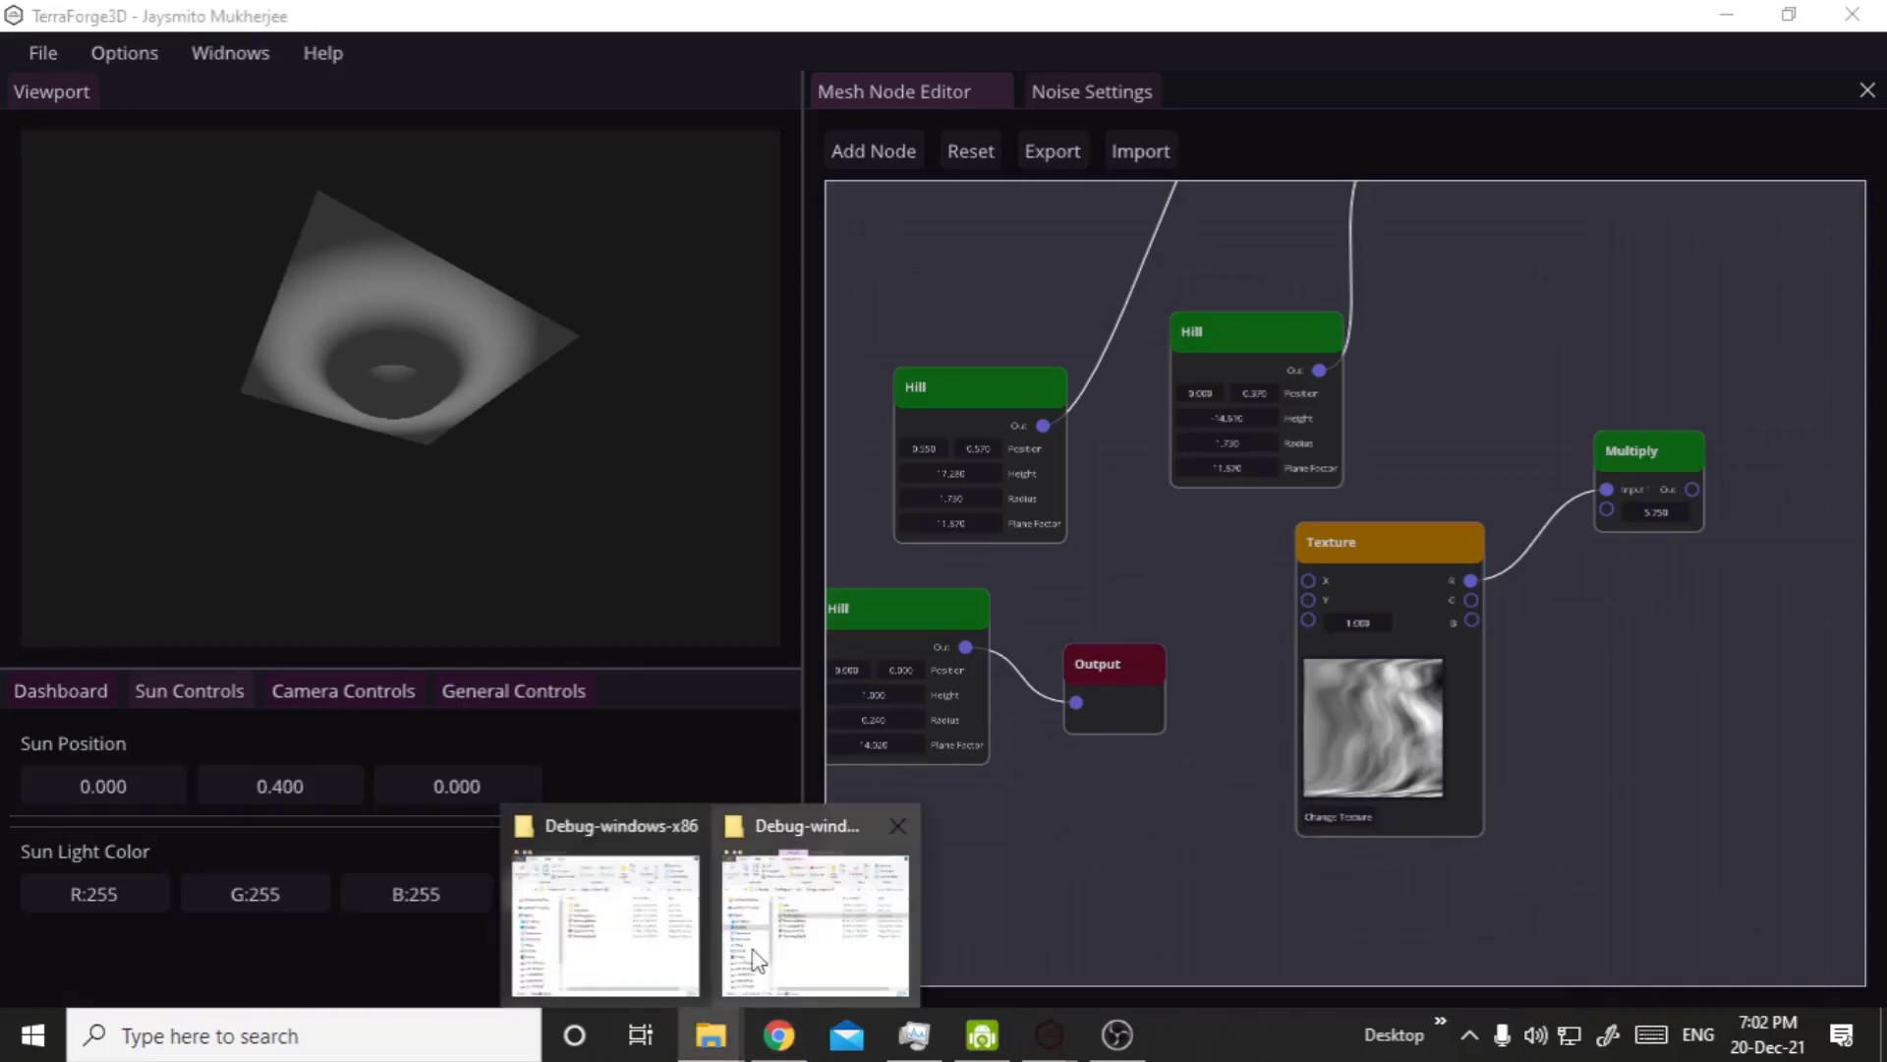
pyautogui.click(757, 959)
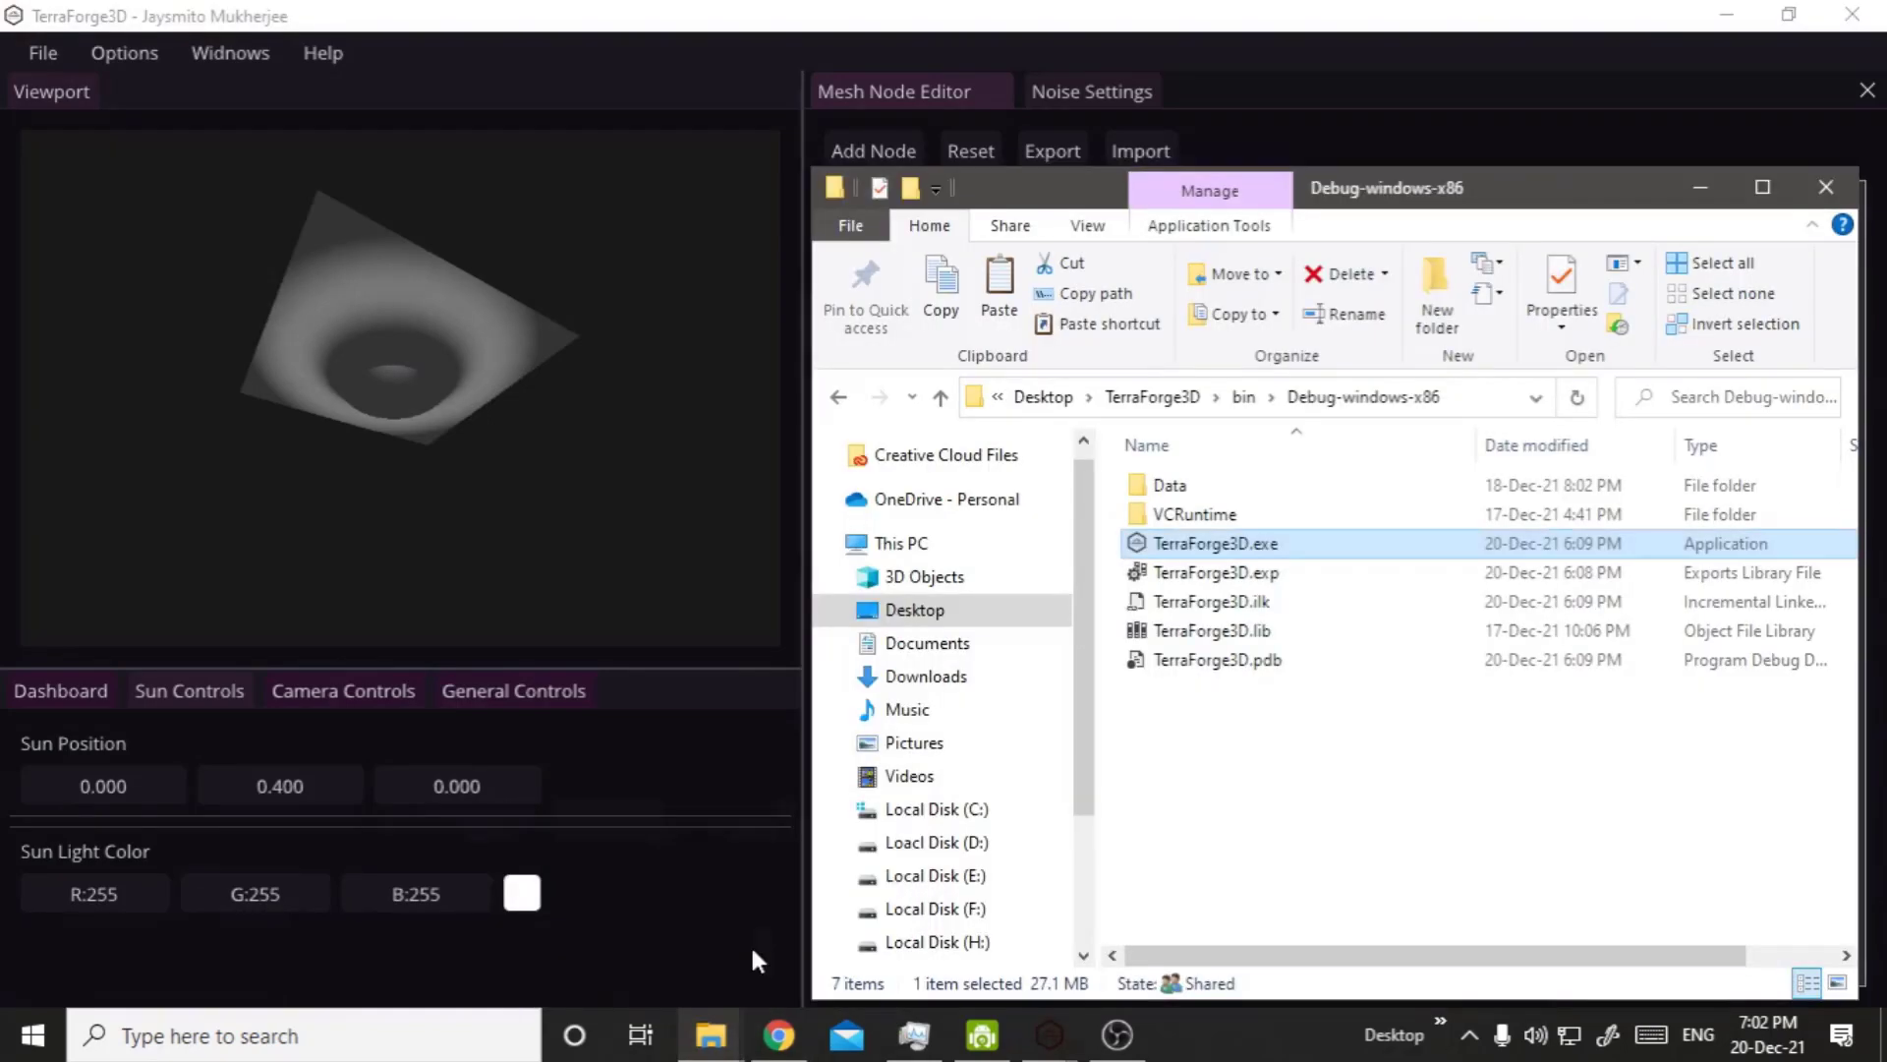
pyautogui.click(1228, 488)
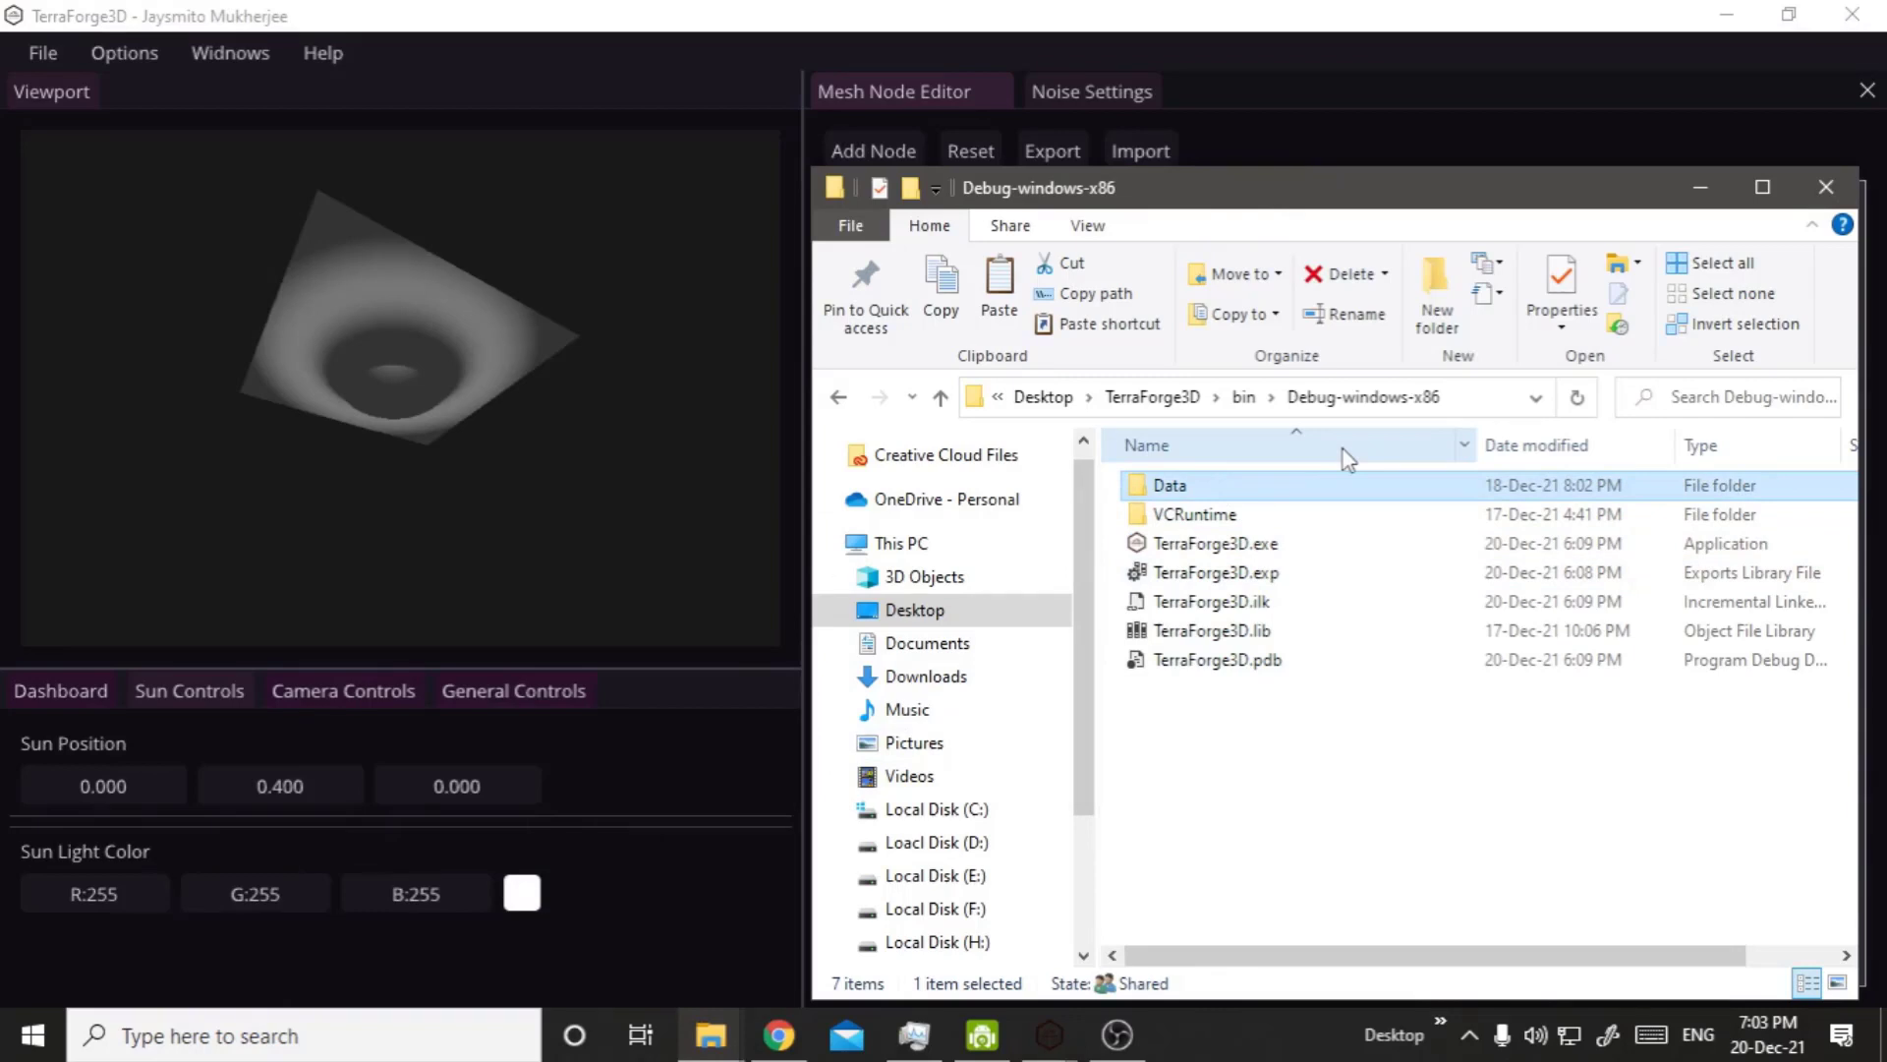
pyautogui.press('Return')
# Open the cache folder inside Data and enter its project_data subfolder.
pyautogui.press('Down')
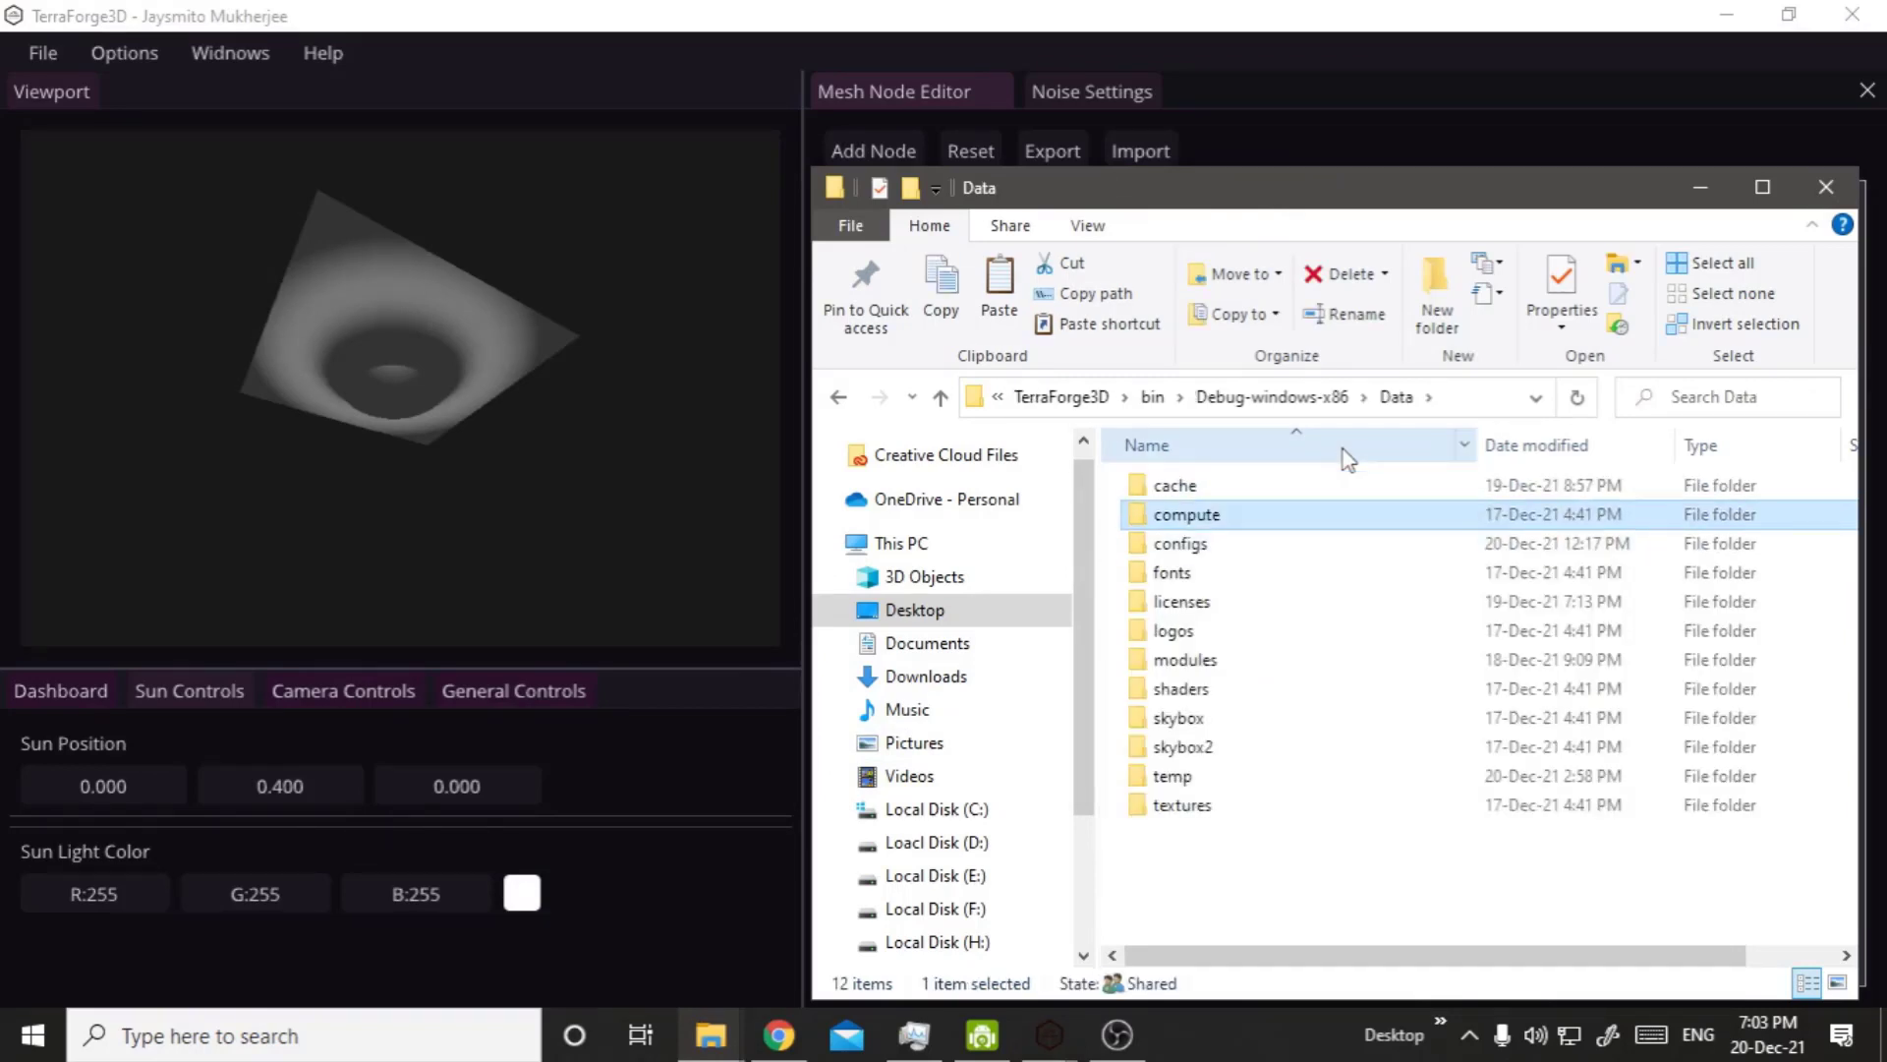
pyautogui.press('Down')
pyautogui.press('Down')
pyautogui.press('Down')
pyautogui.press('Down')
pyautogui.press('Down')
pyautogui.press('Down')
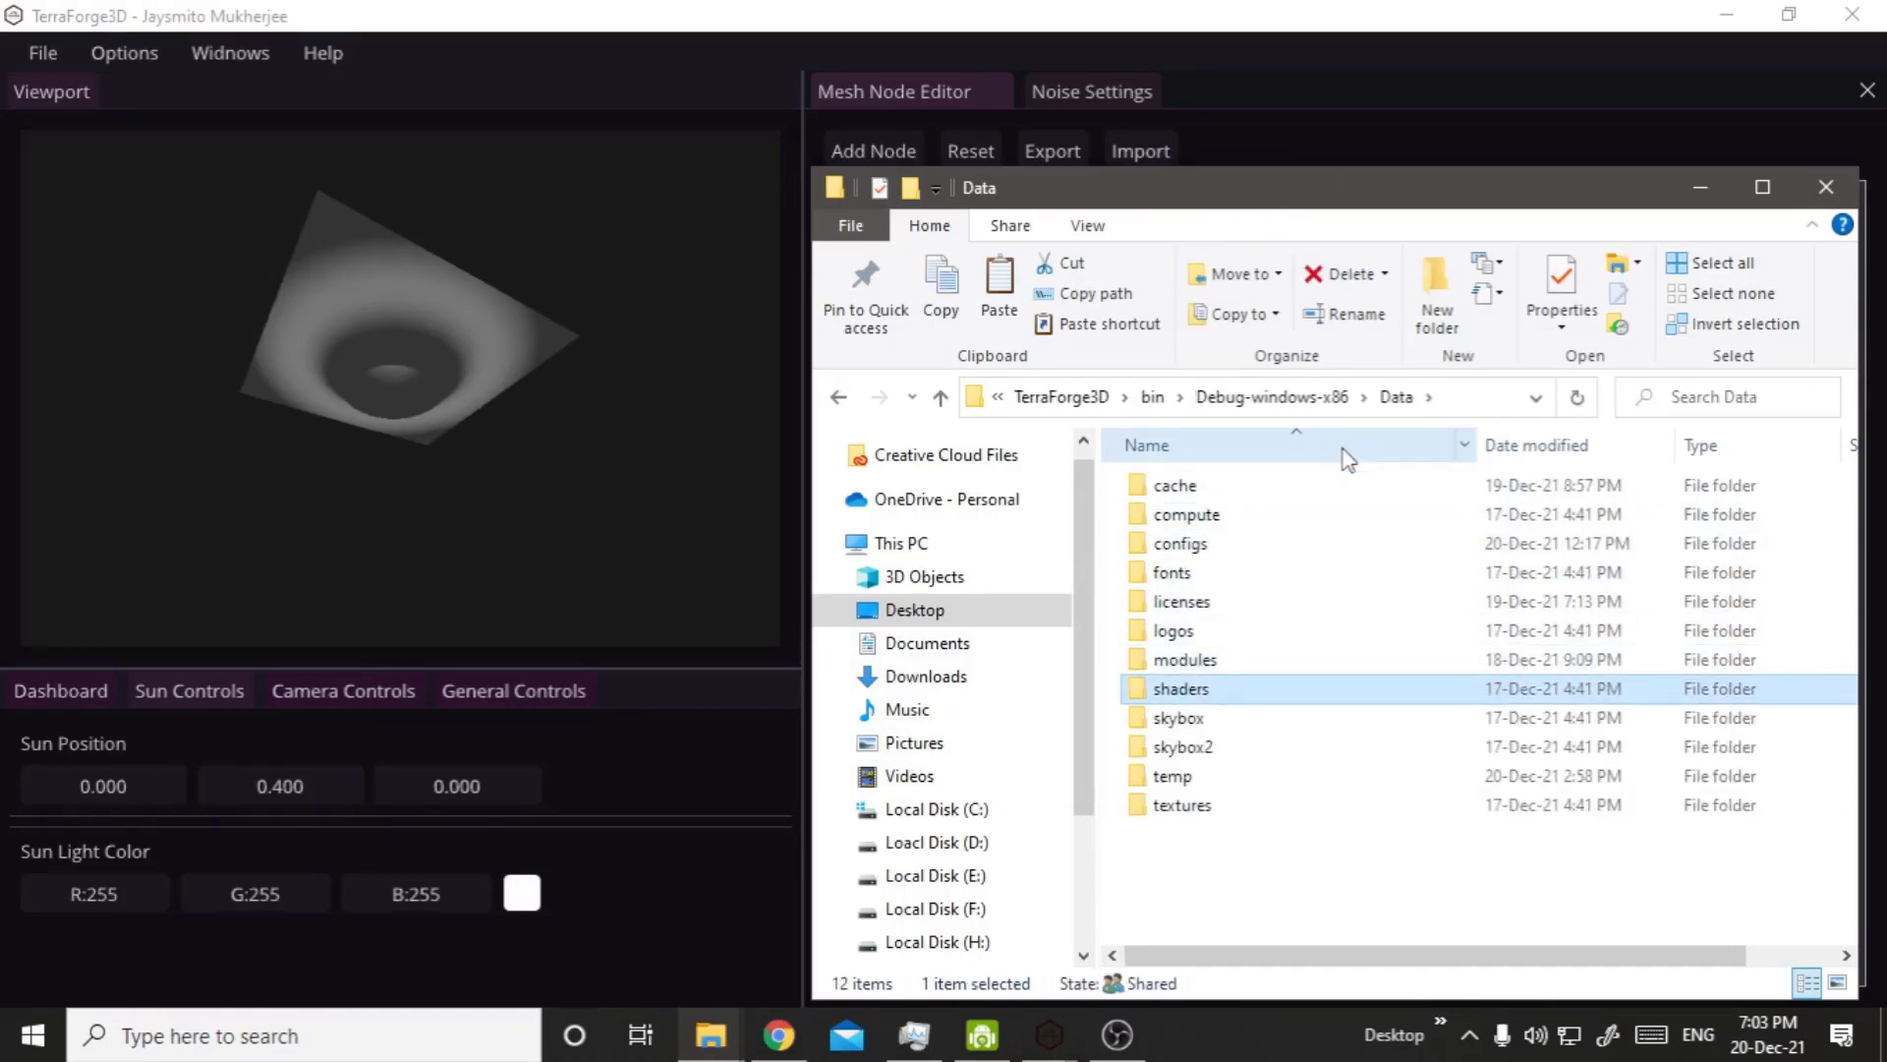
pyautogui.press('Up')
pyautogui.press('Up')
pyautogui.press('Up')
pyautogui.press('Up')
pyautogui.press('Up')
pyautogui.press('Up')
pyautogui.press('Up')
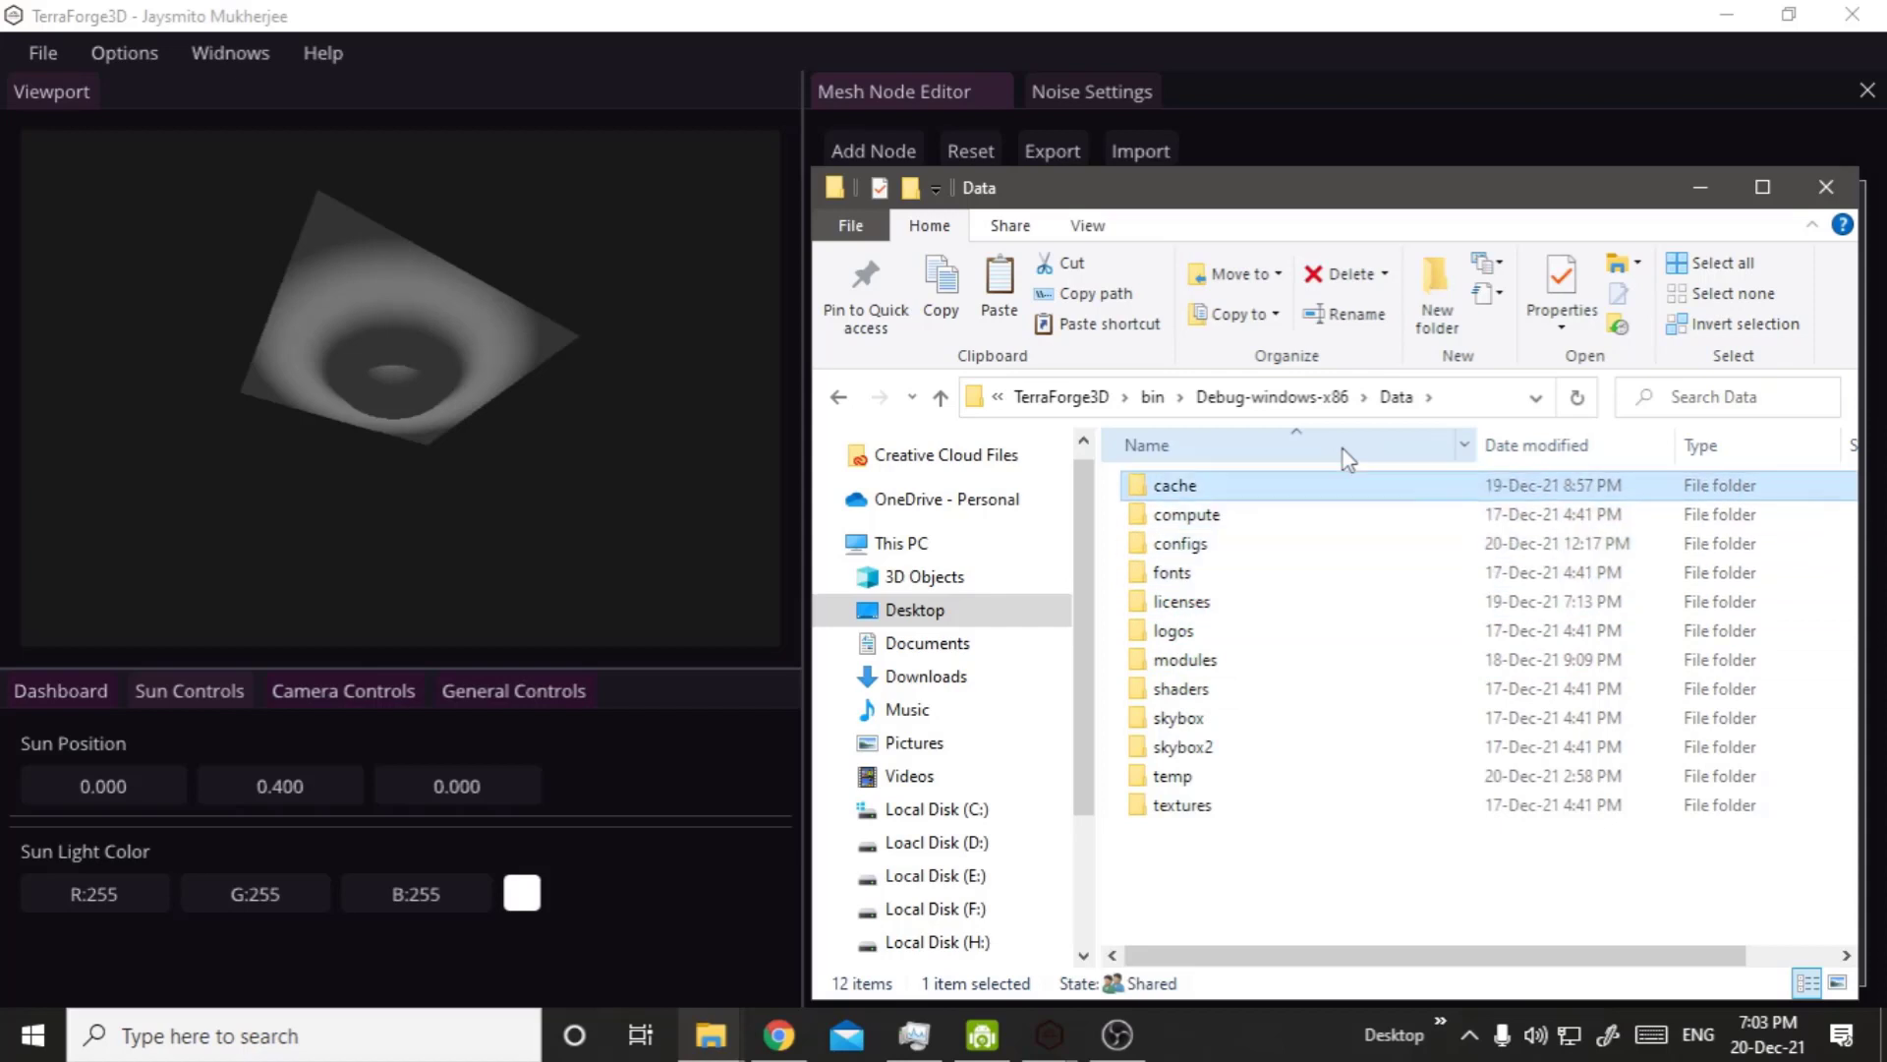
pyautogui.press('Return')
pyautogui.press('Down')
pyautogui.press('Down')
pyautogui.press('Down')
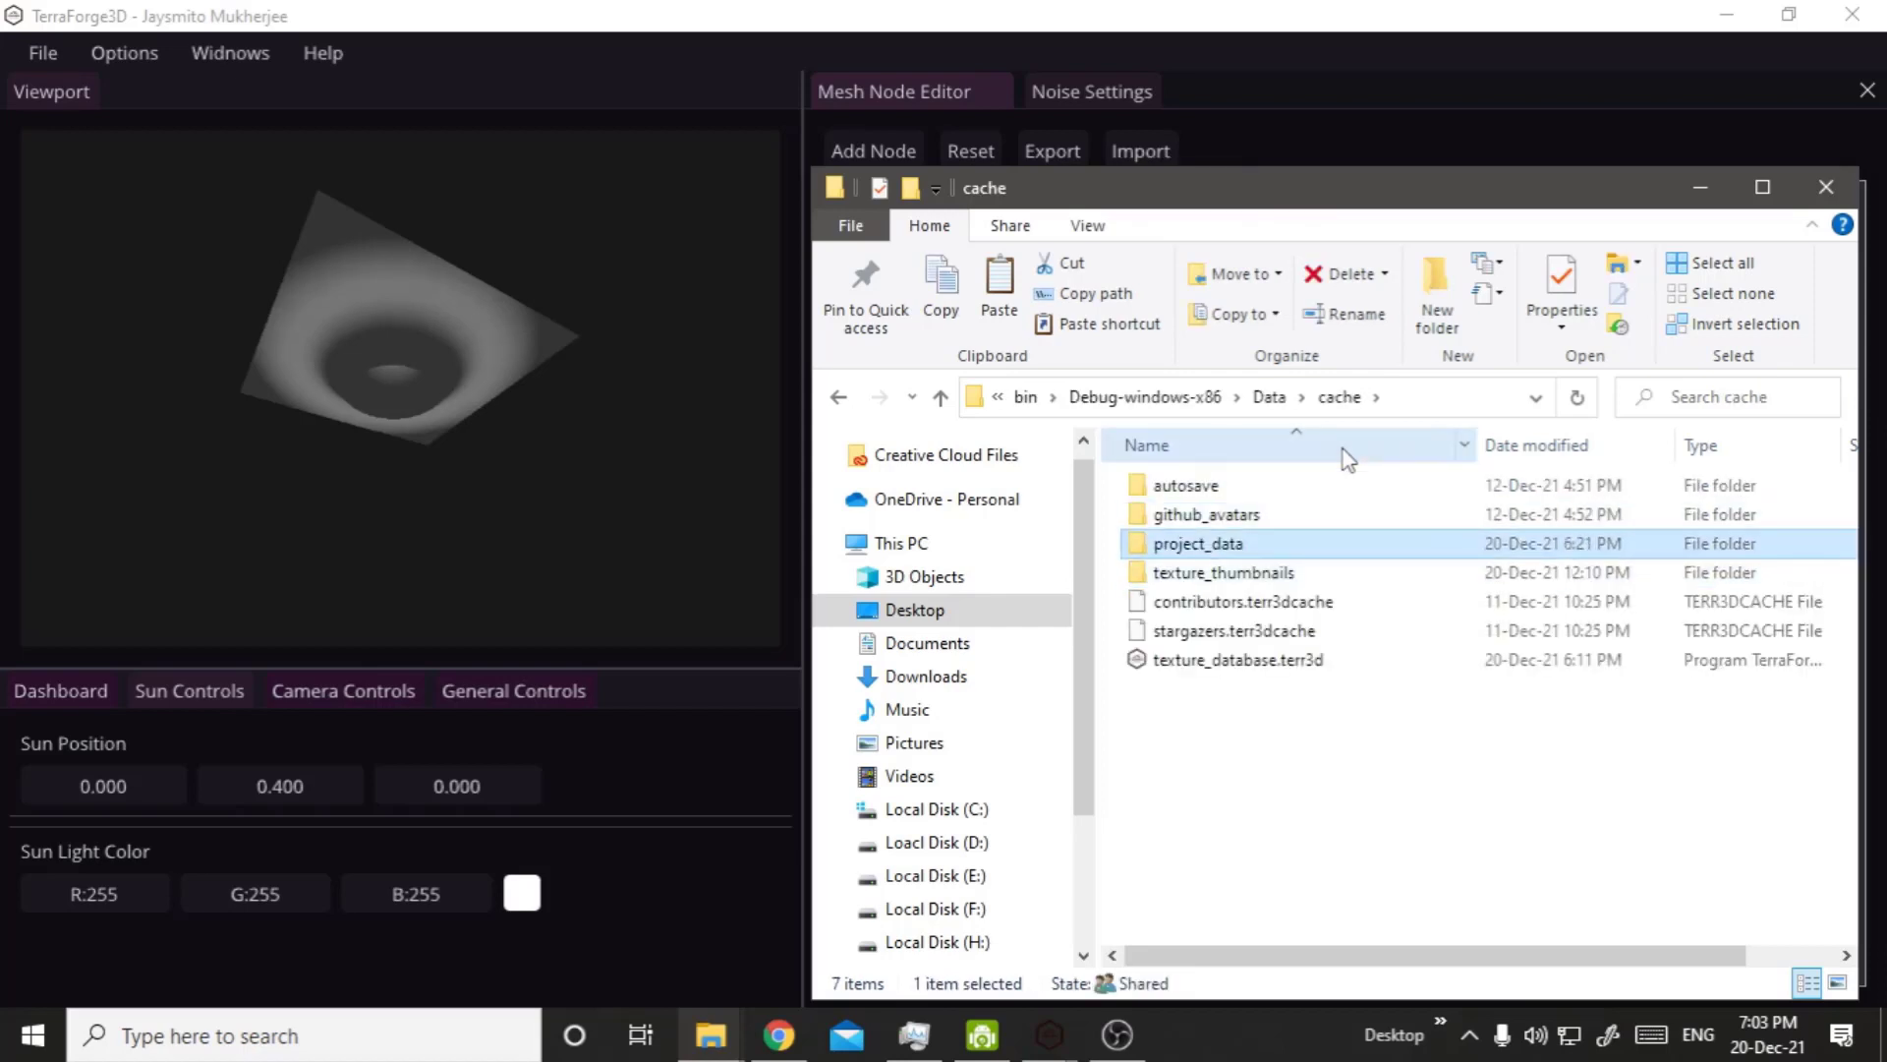
pyautogui.press('Return')
# Open the first project folder in project_data and look through its textures folder, project.terr3d and project_database.terr3d.
pyautogui.press('Down')
pyautogui.press('Down')
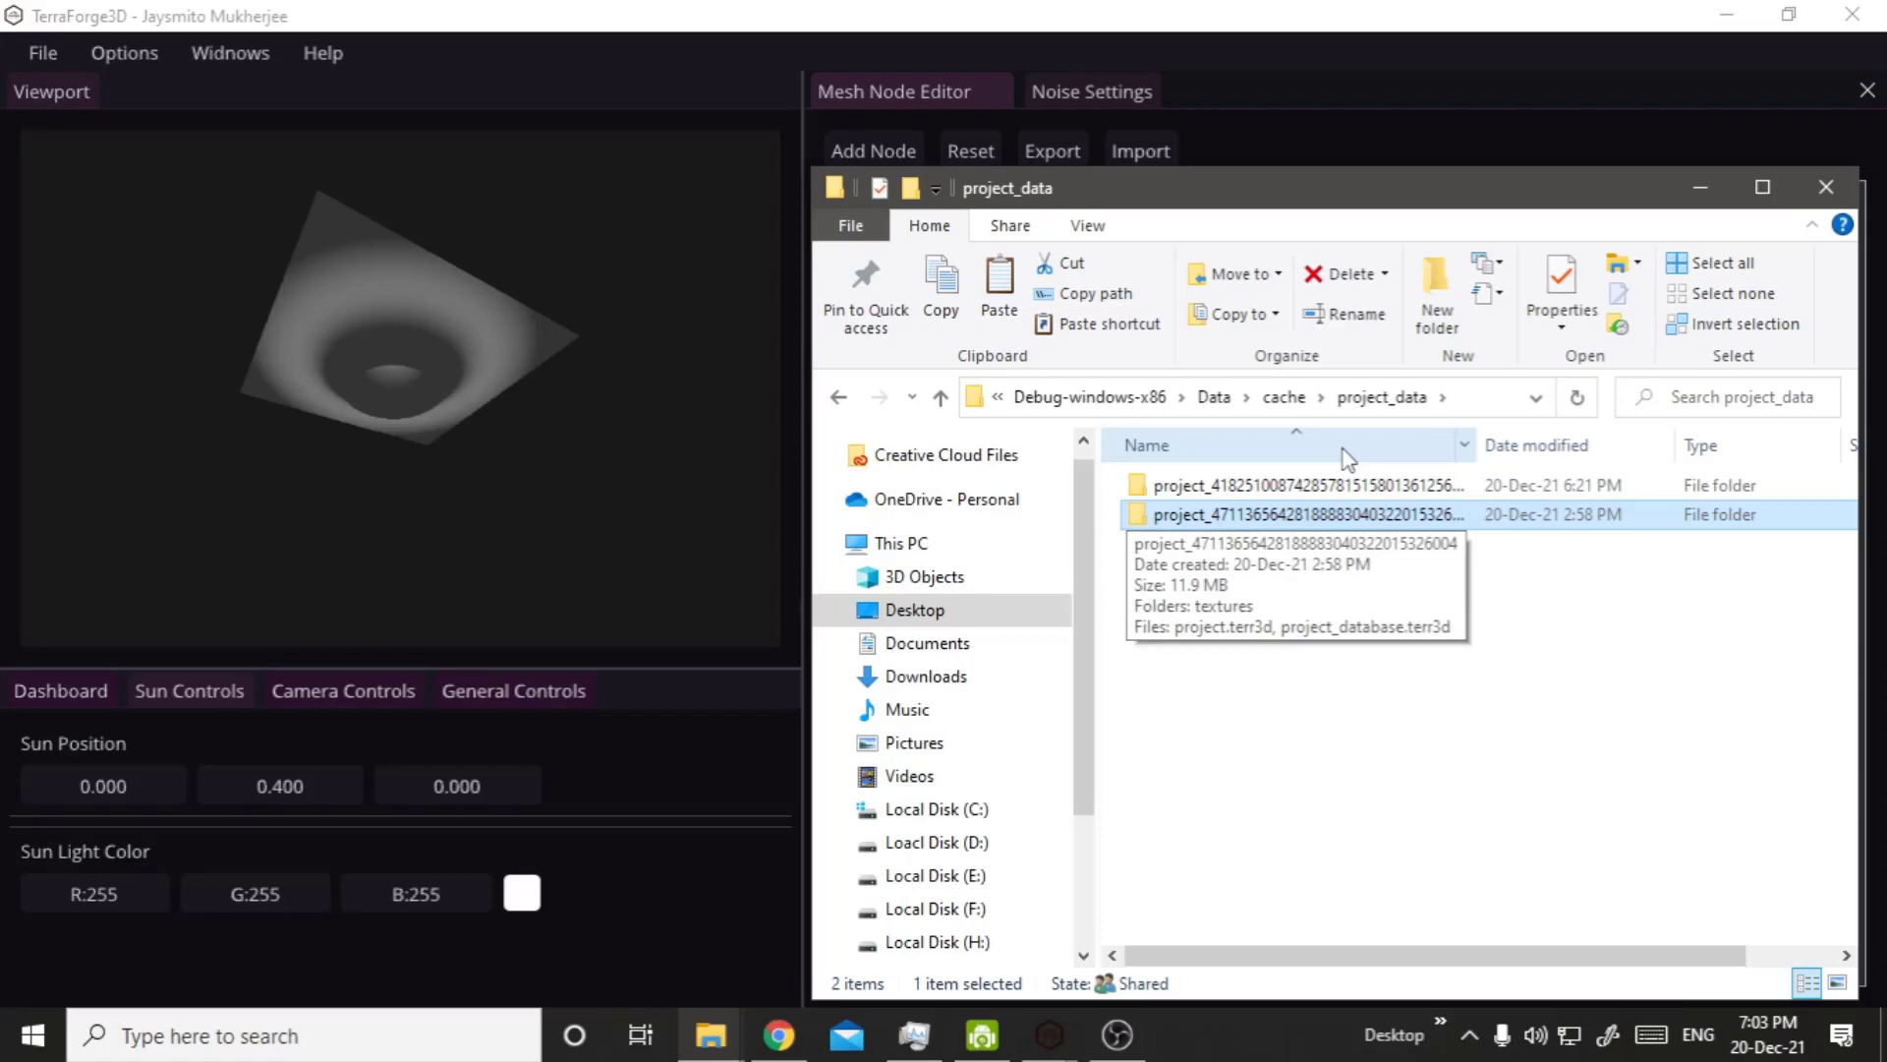
pyautogui.press('Up')
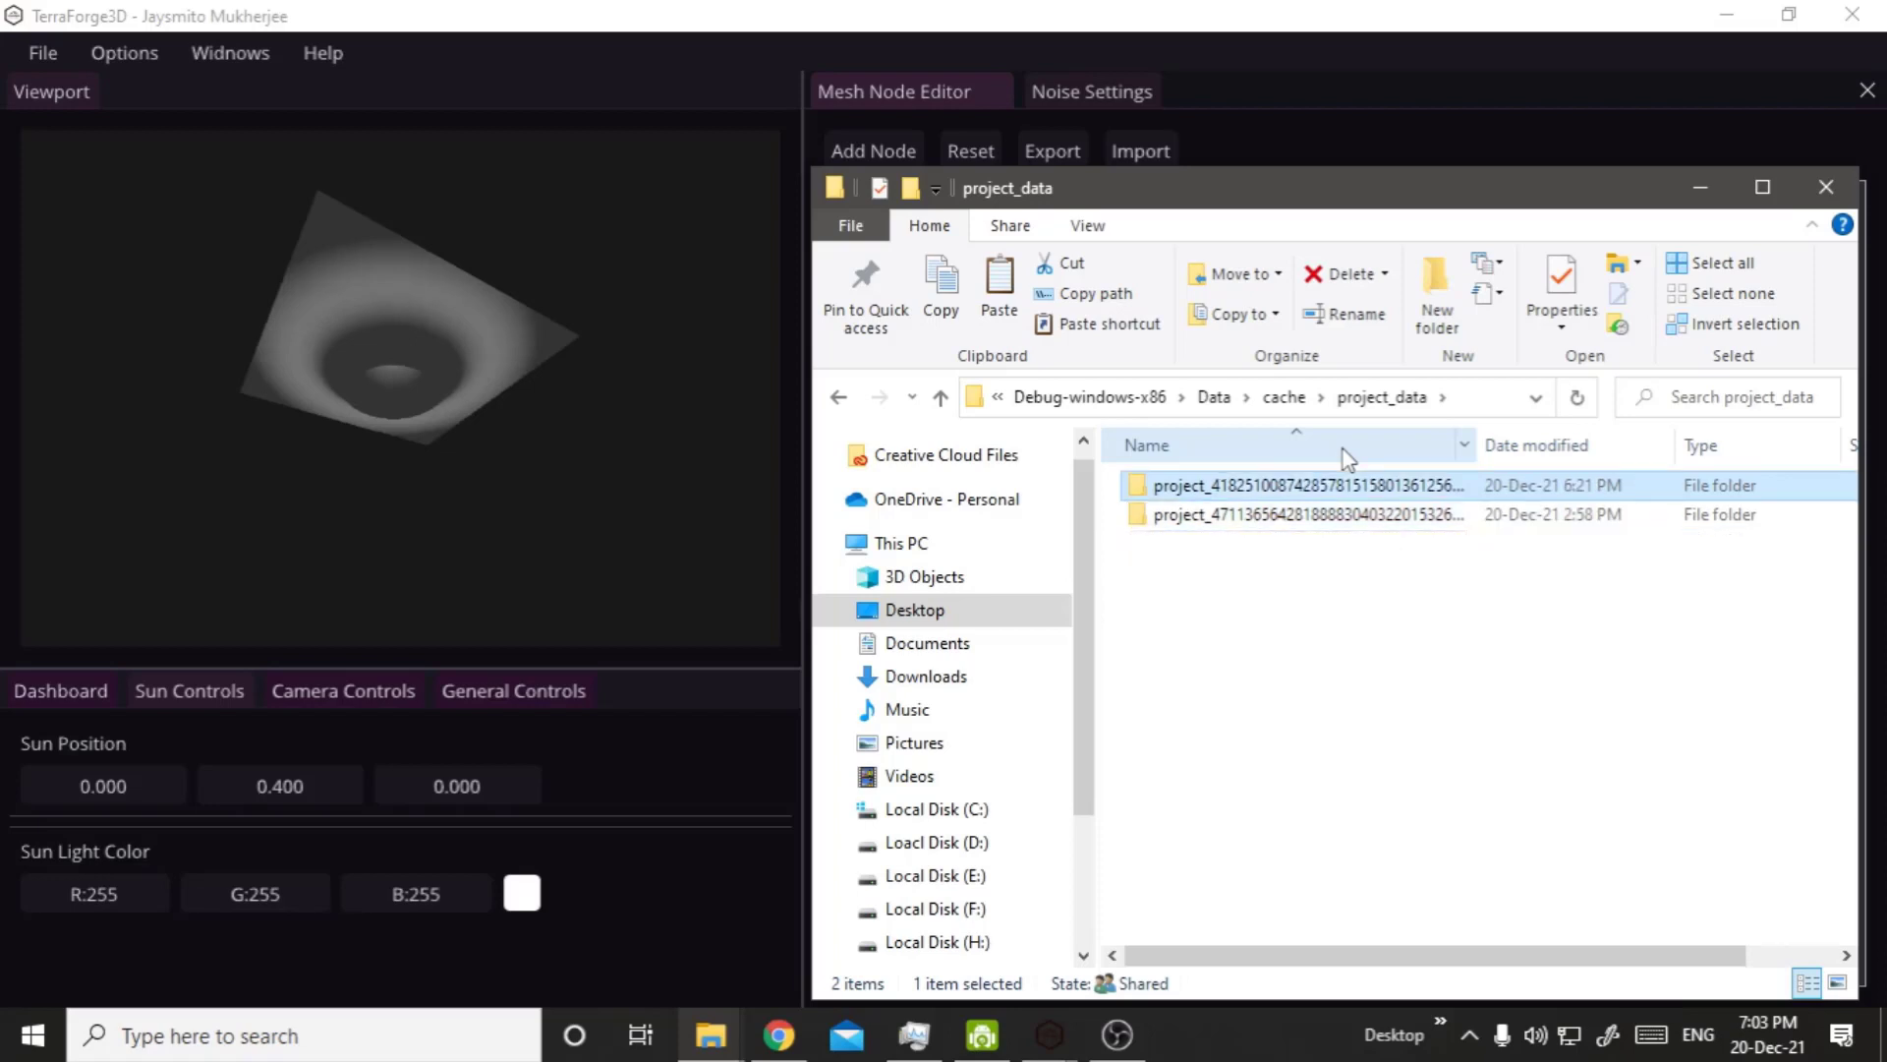
pyautogui.press('Return')
pyautogui.press('Down')
pyautogui.press('Down')
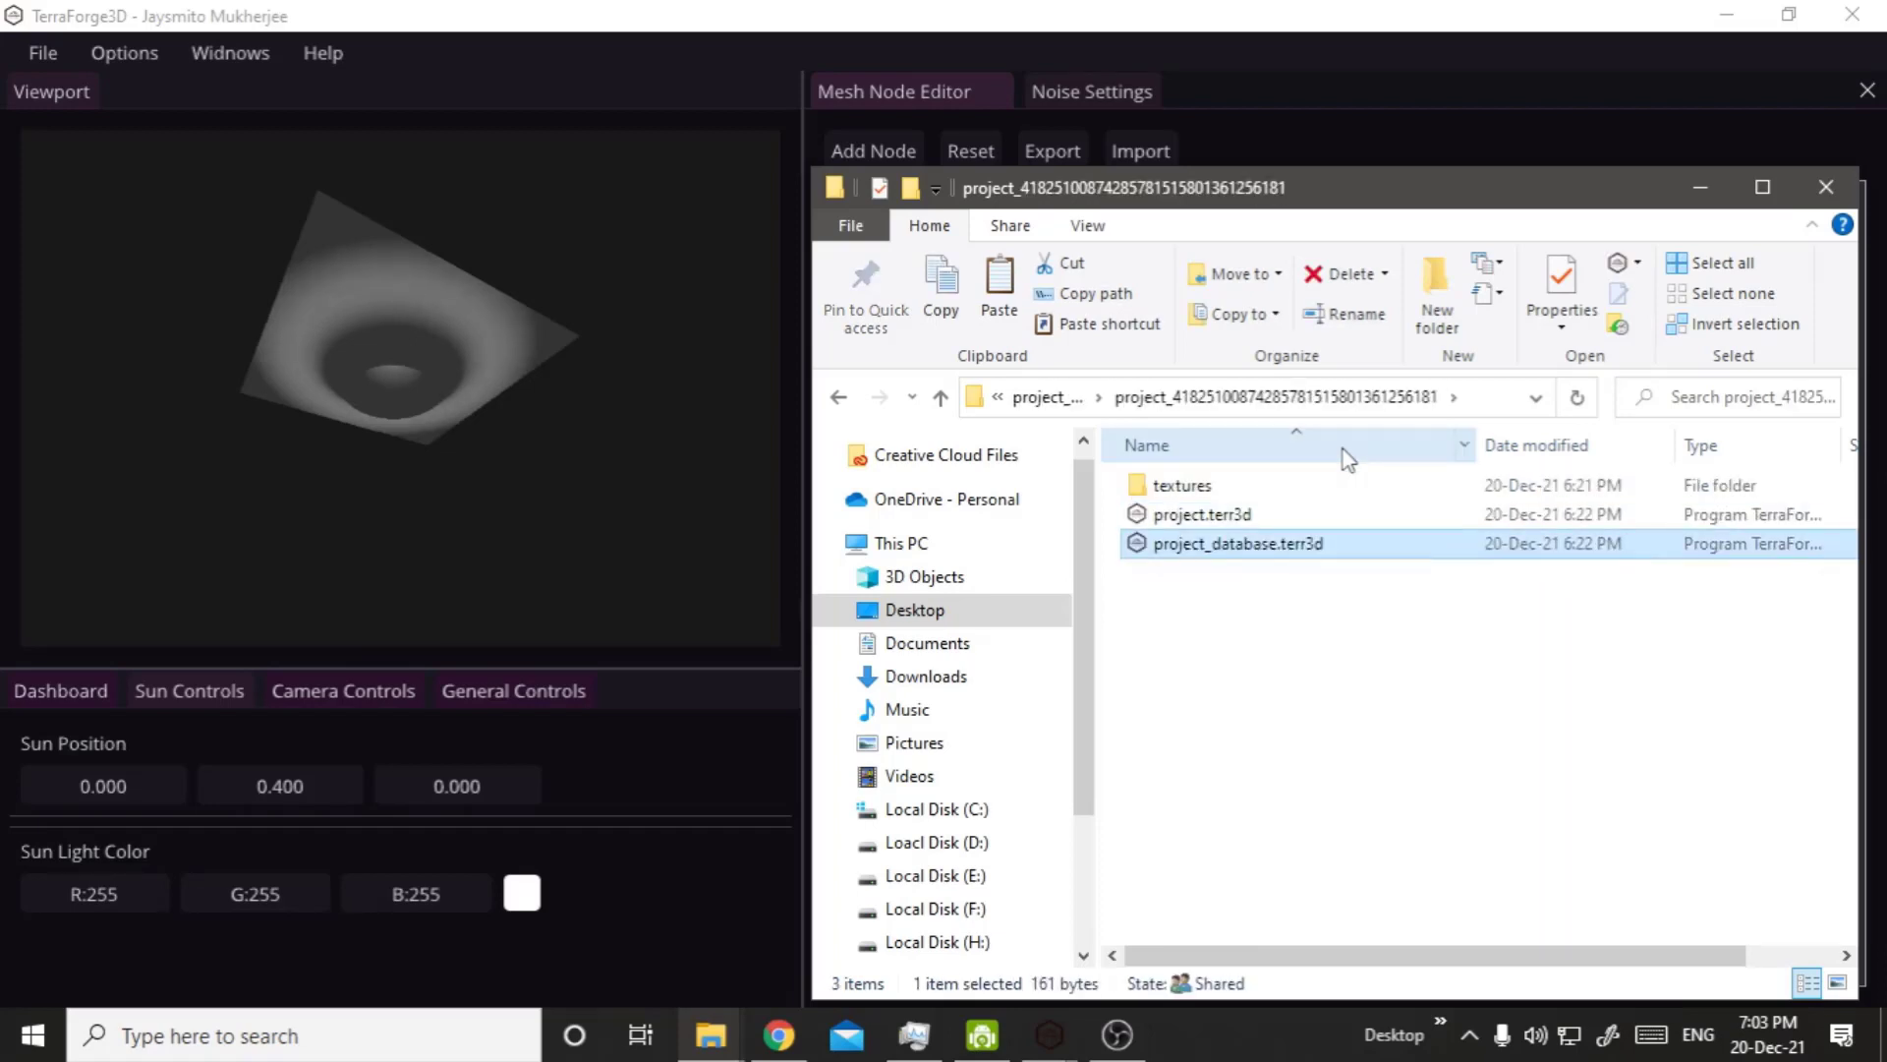
pyautogui.press('Up')
pyautogui.press('Up')
pyautogui.press('Down')
pyautogui.press('Down')
pyautogui.press('Up')
pyautogui.press('Up')
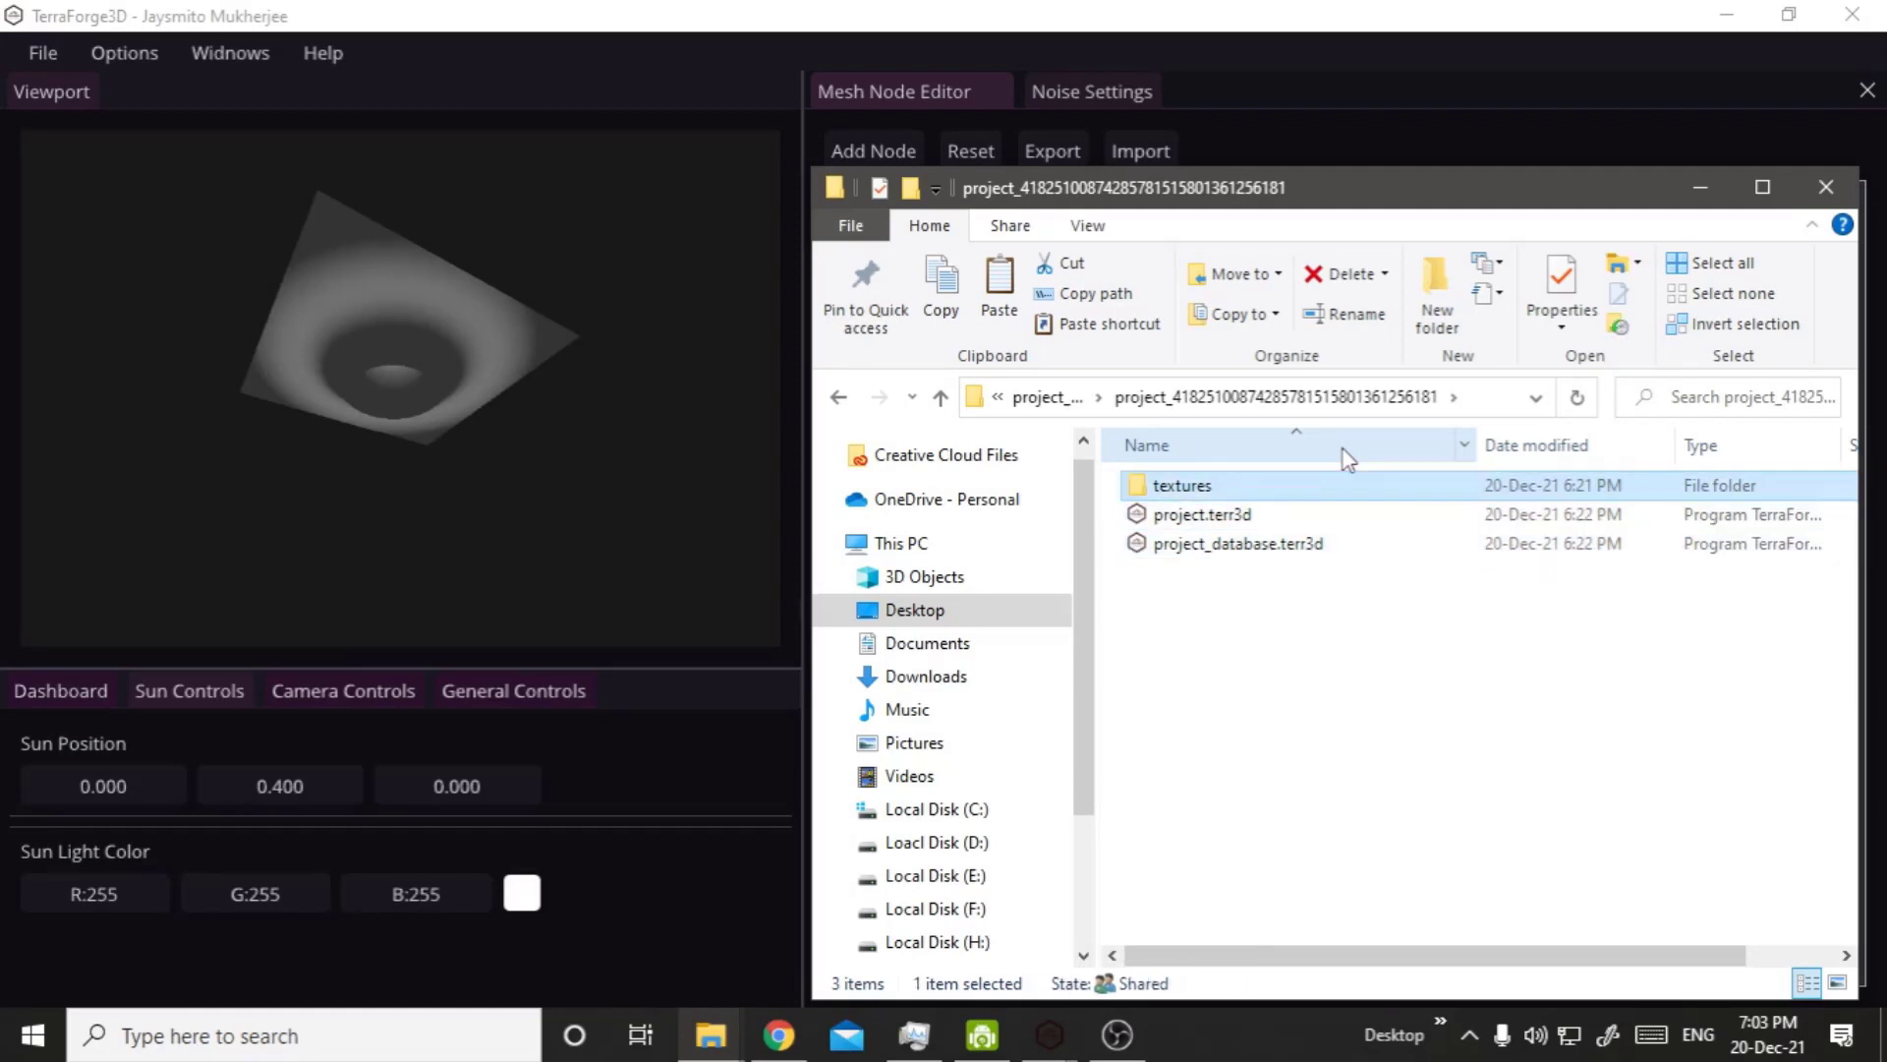
# Open the first project's textures folder and select both stored texture files.
pyautogui.press('Return')
pyautogui.press('Down')
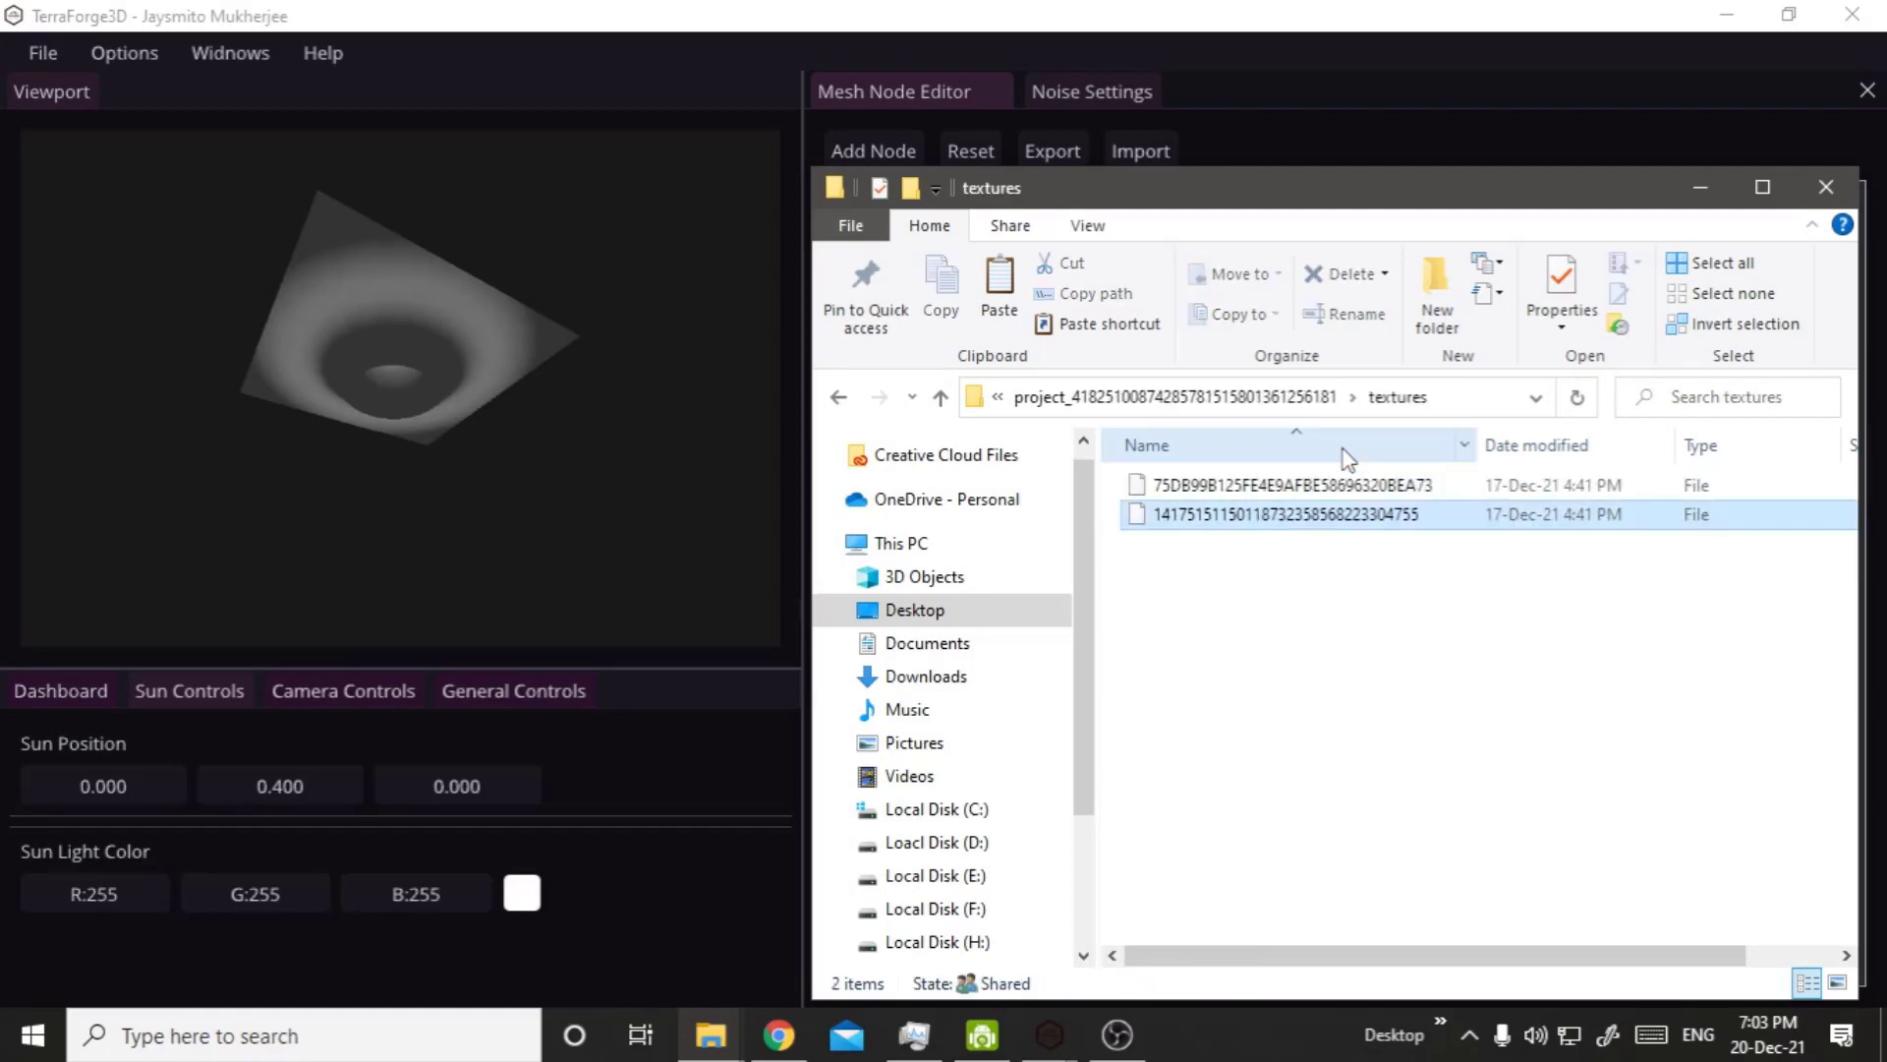
pyautogui.press('Up')
pyautogui.hotkey('shift', 'Down')
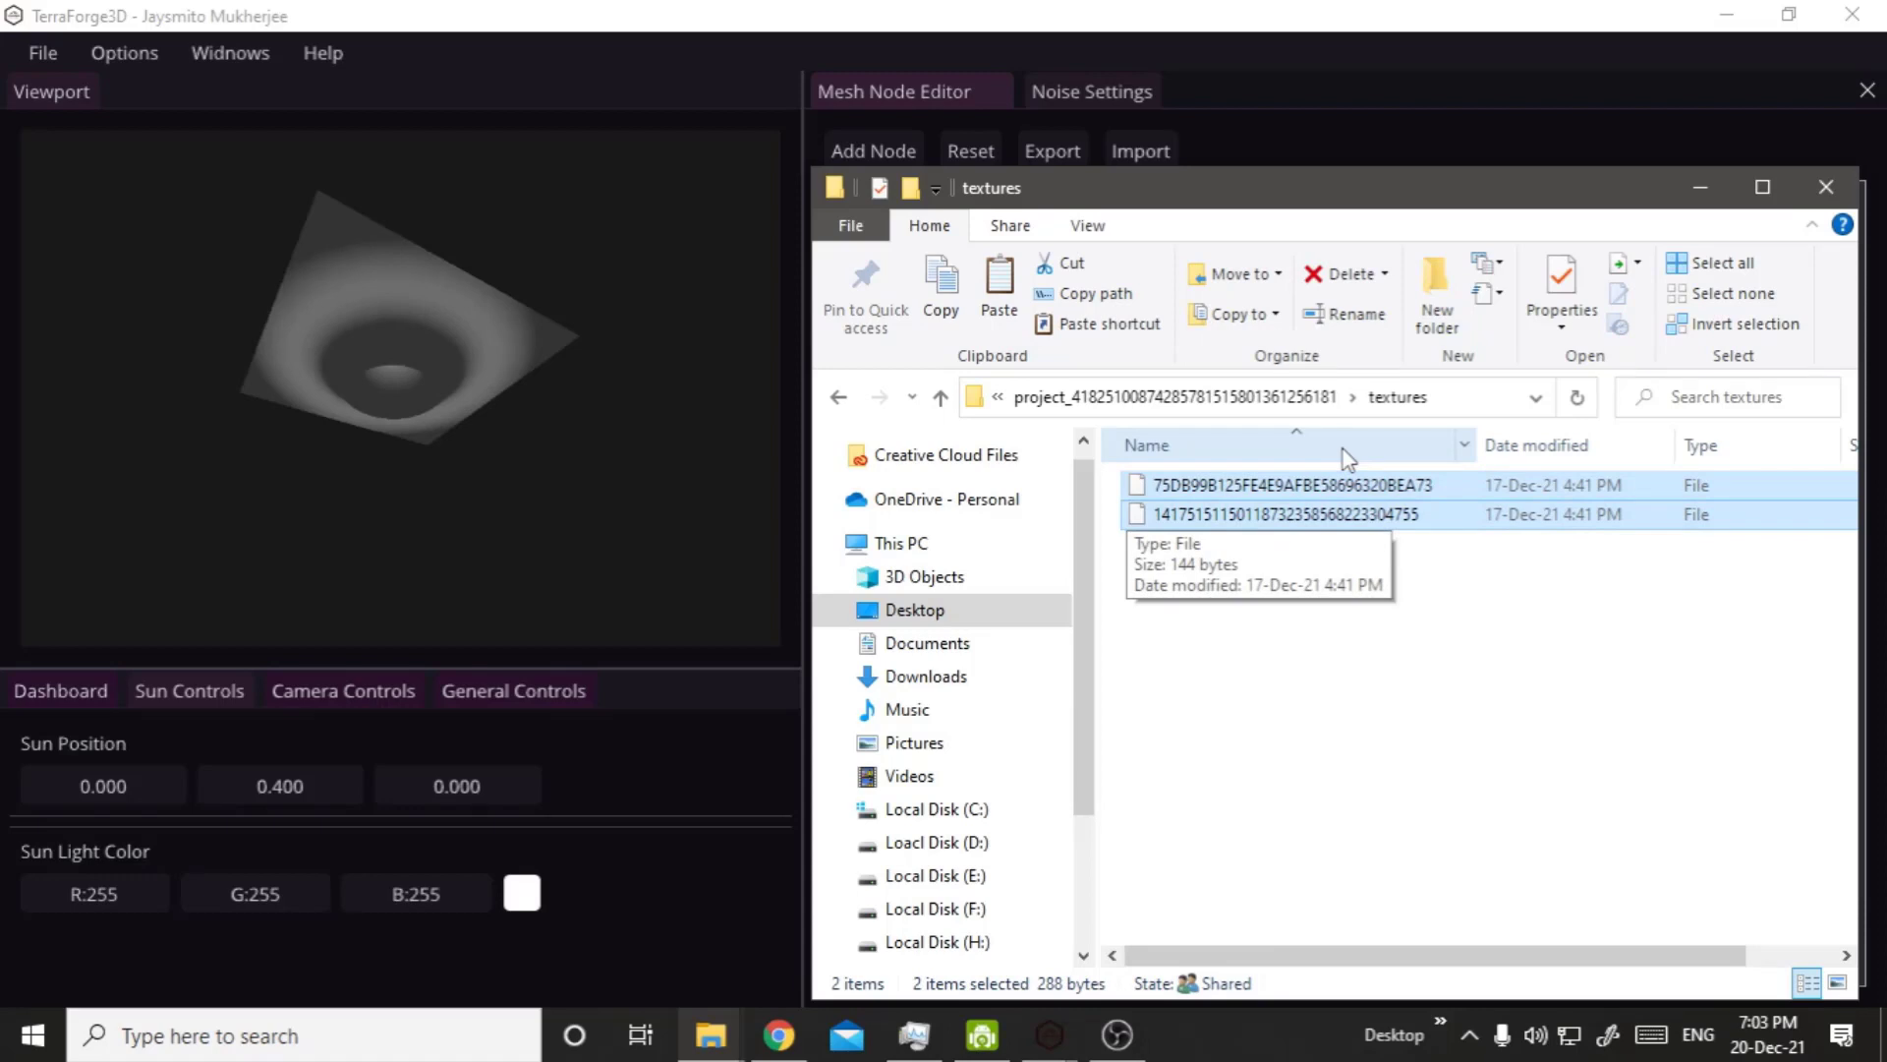
# Return to project_data and open the textures folder of the second project.
pyautogui.press('BackSpace')
pyautogui.press('BackSpace')
pyautogui.press('Down')
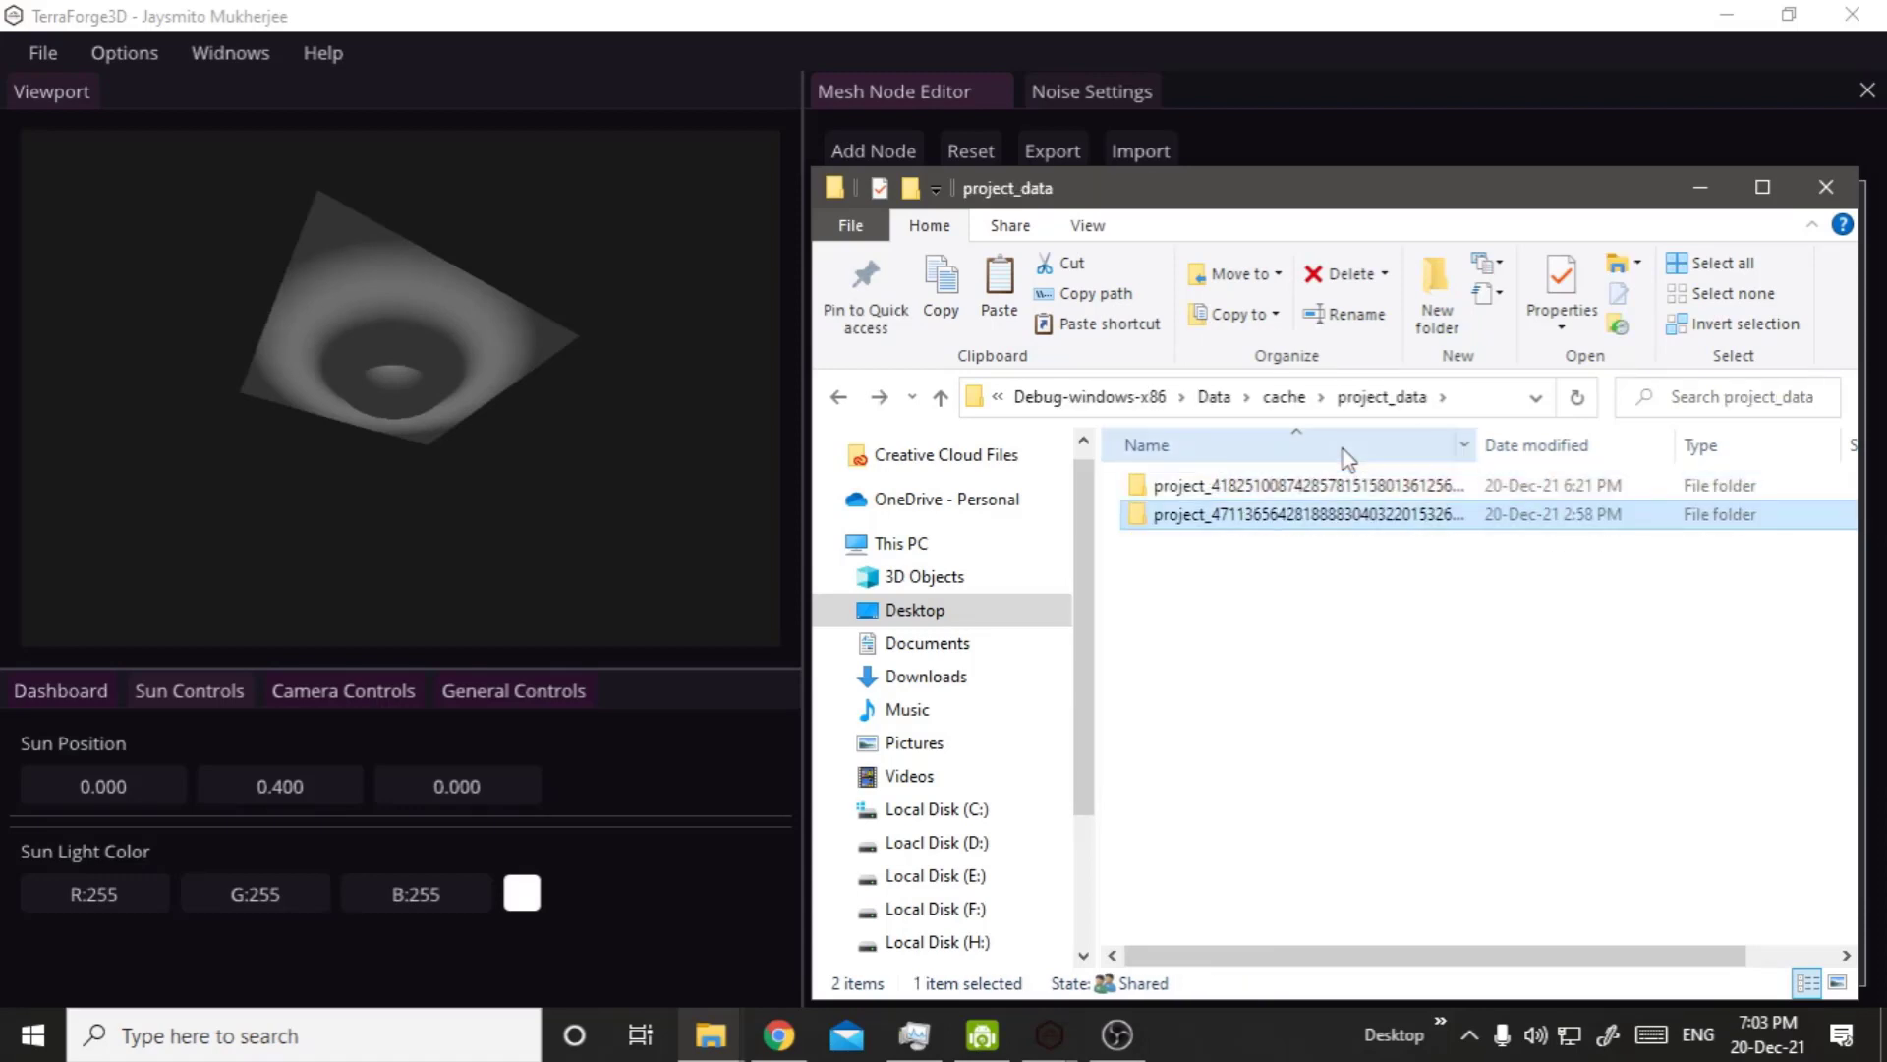
pyautogui.press('Return')
pyautogui.press('Down')
pyautogui.press('Up')
pyautogui.press('Return')
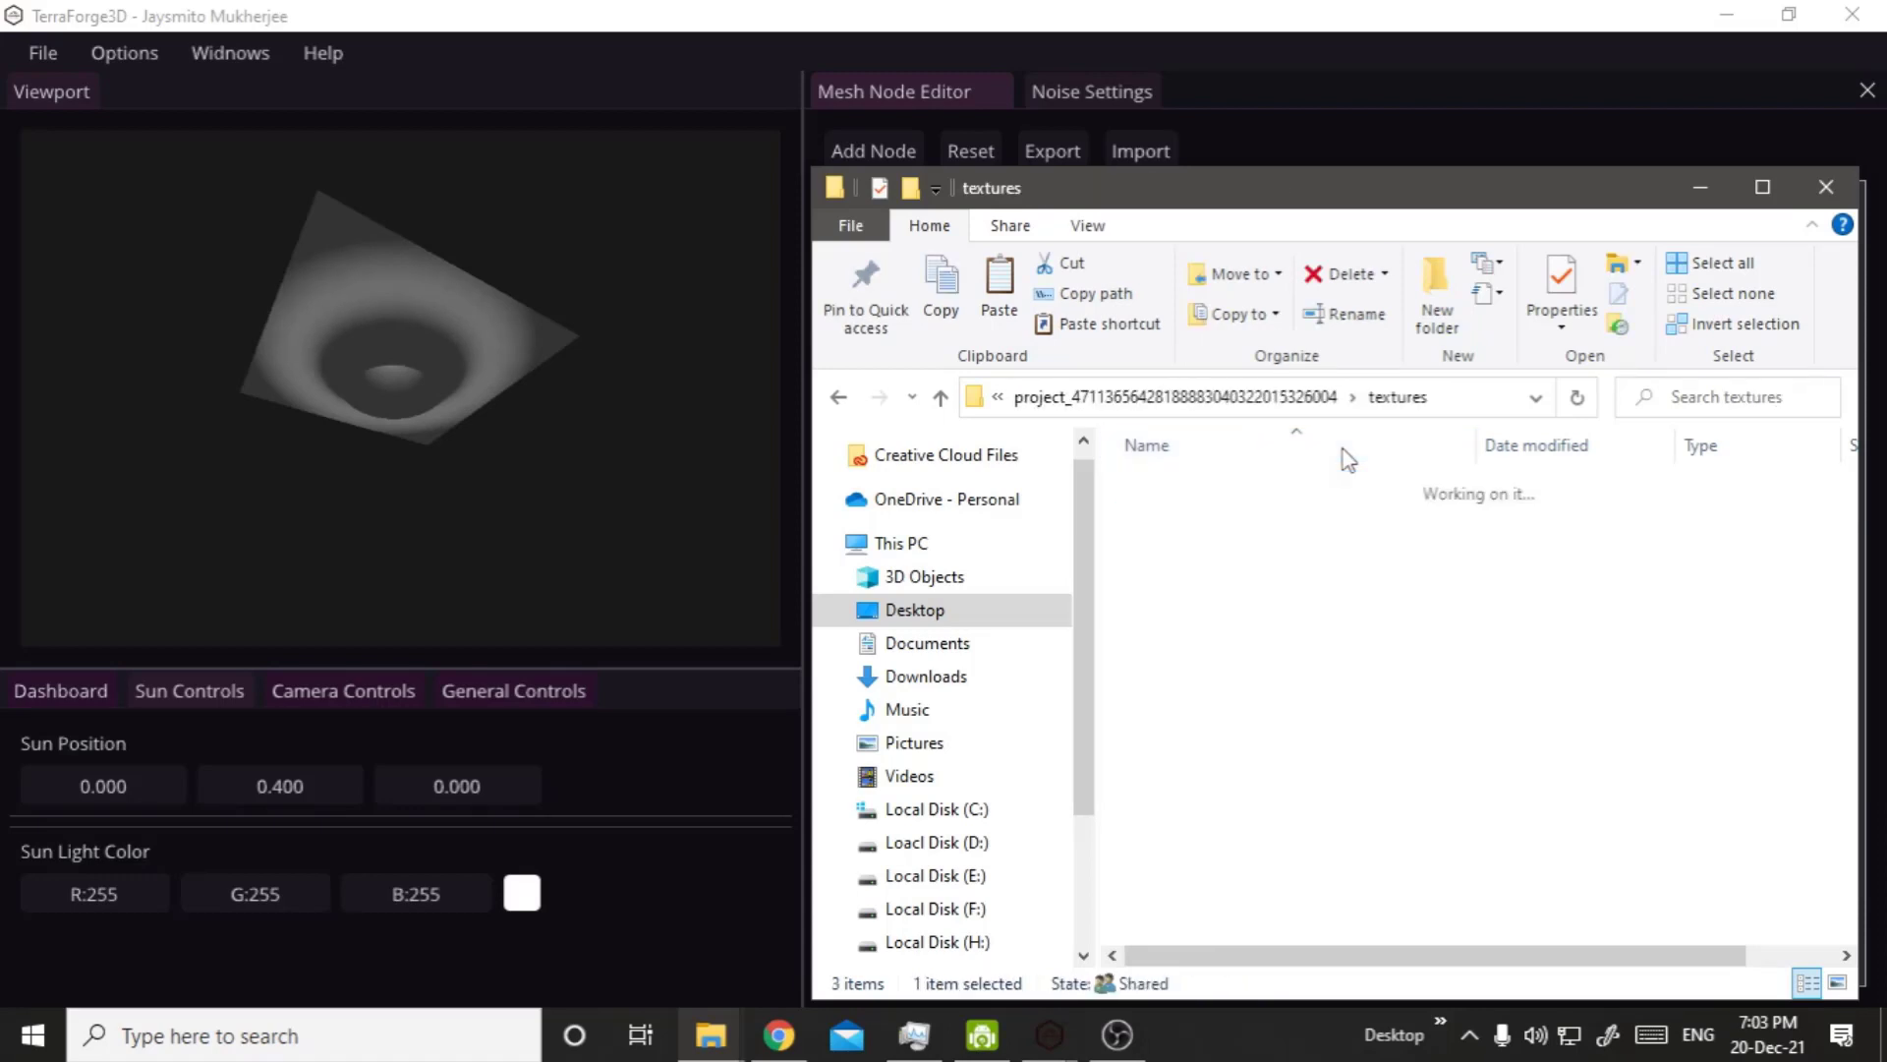
# Look through the texture files stored for the second project.
pyautogui.press('Down')
pyautogui.press('Down')
pyautogui.press('Down')
pyautogui.press('Down')
pyautogui.press('Down')
pyautogui.press('Down')
pyautogui.press('Down')
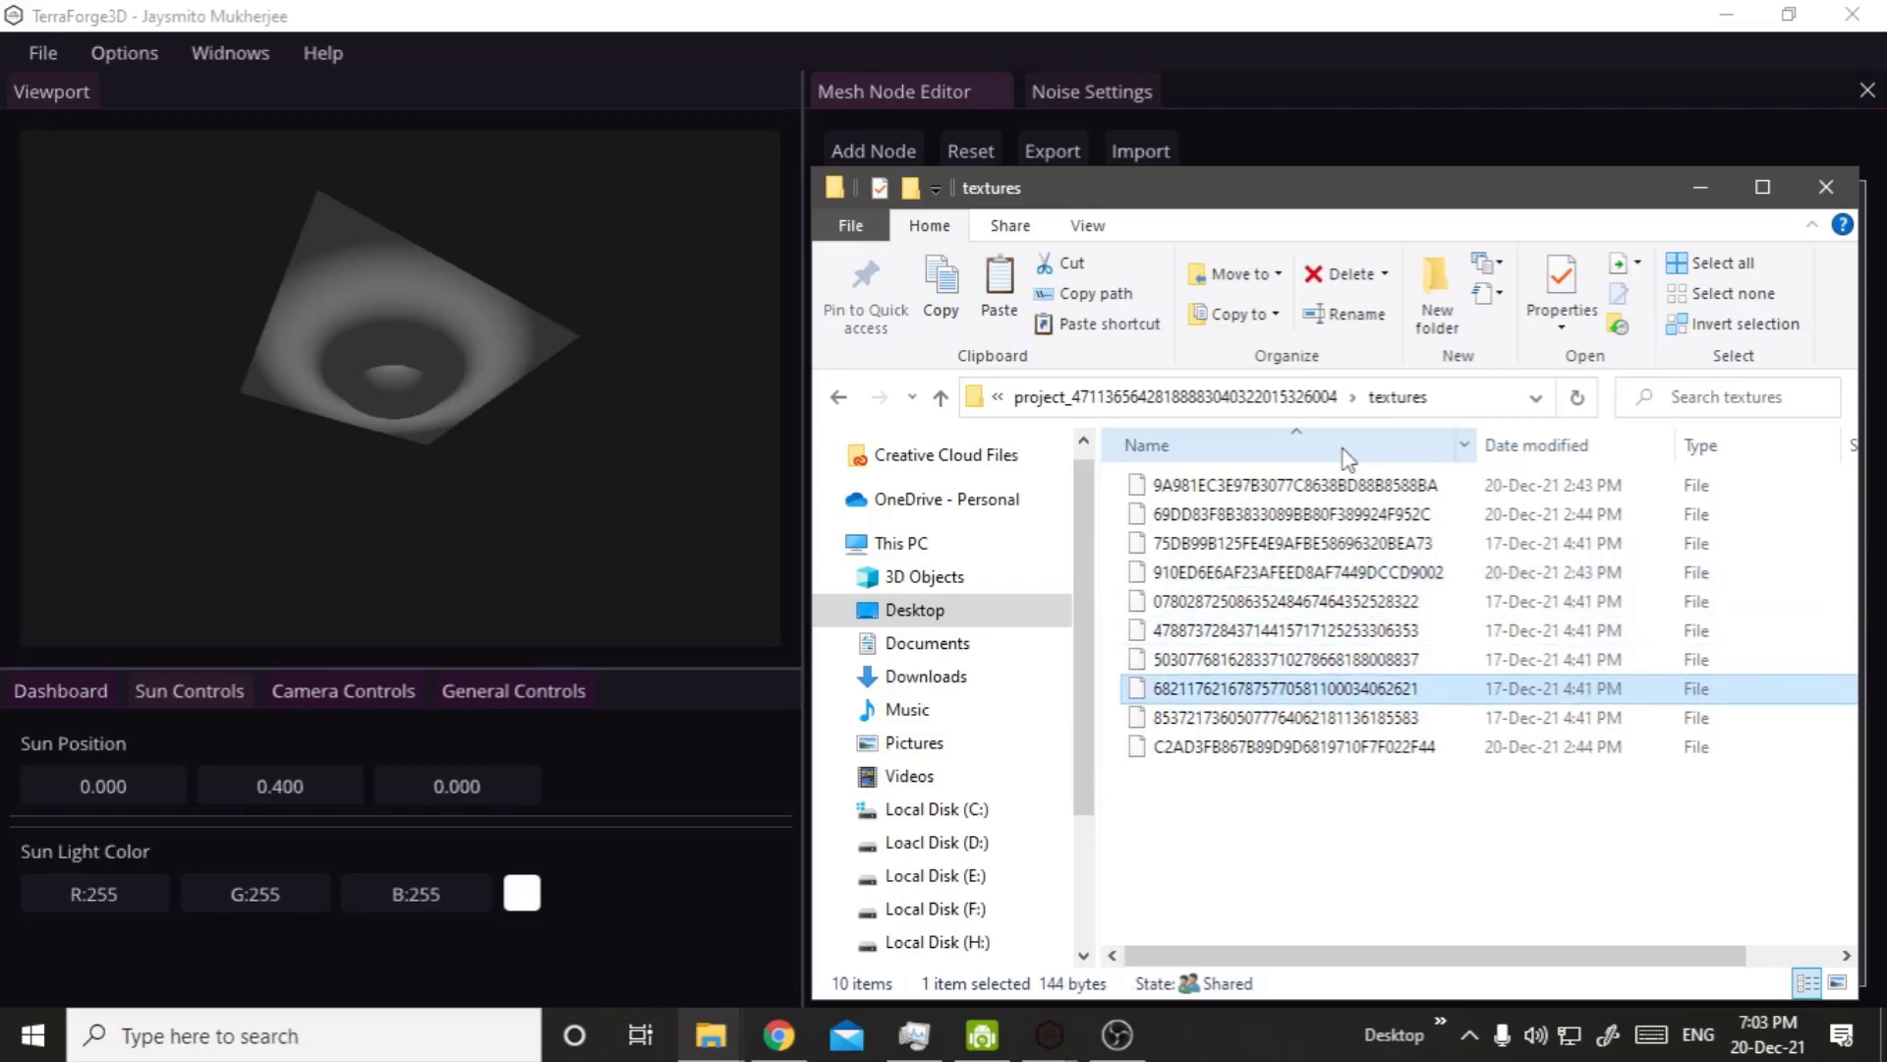
pyautogui.press('Down')
pyautogui.press('Up')
pyautogui.press('Up')
pyautogui.press('Up')
pyautogui.press('Up')
pyautogui.press('Up')
pyautogui.press('Up')
pyautogui.press('Up')
pyautogui.press('Up')
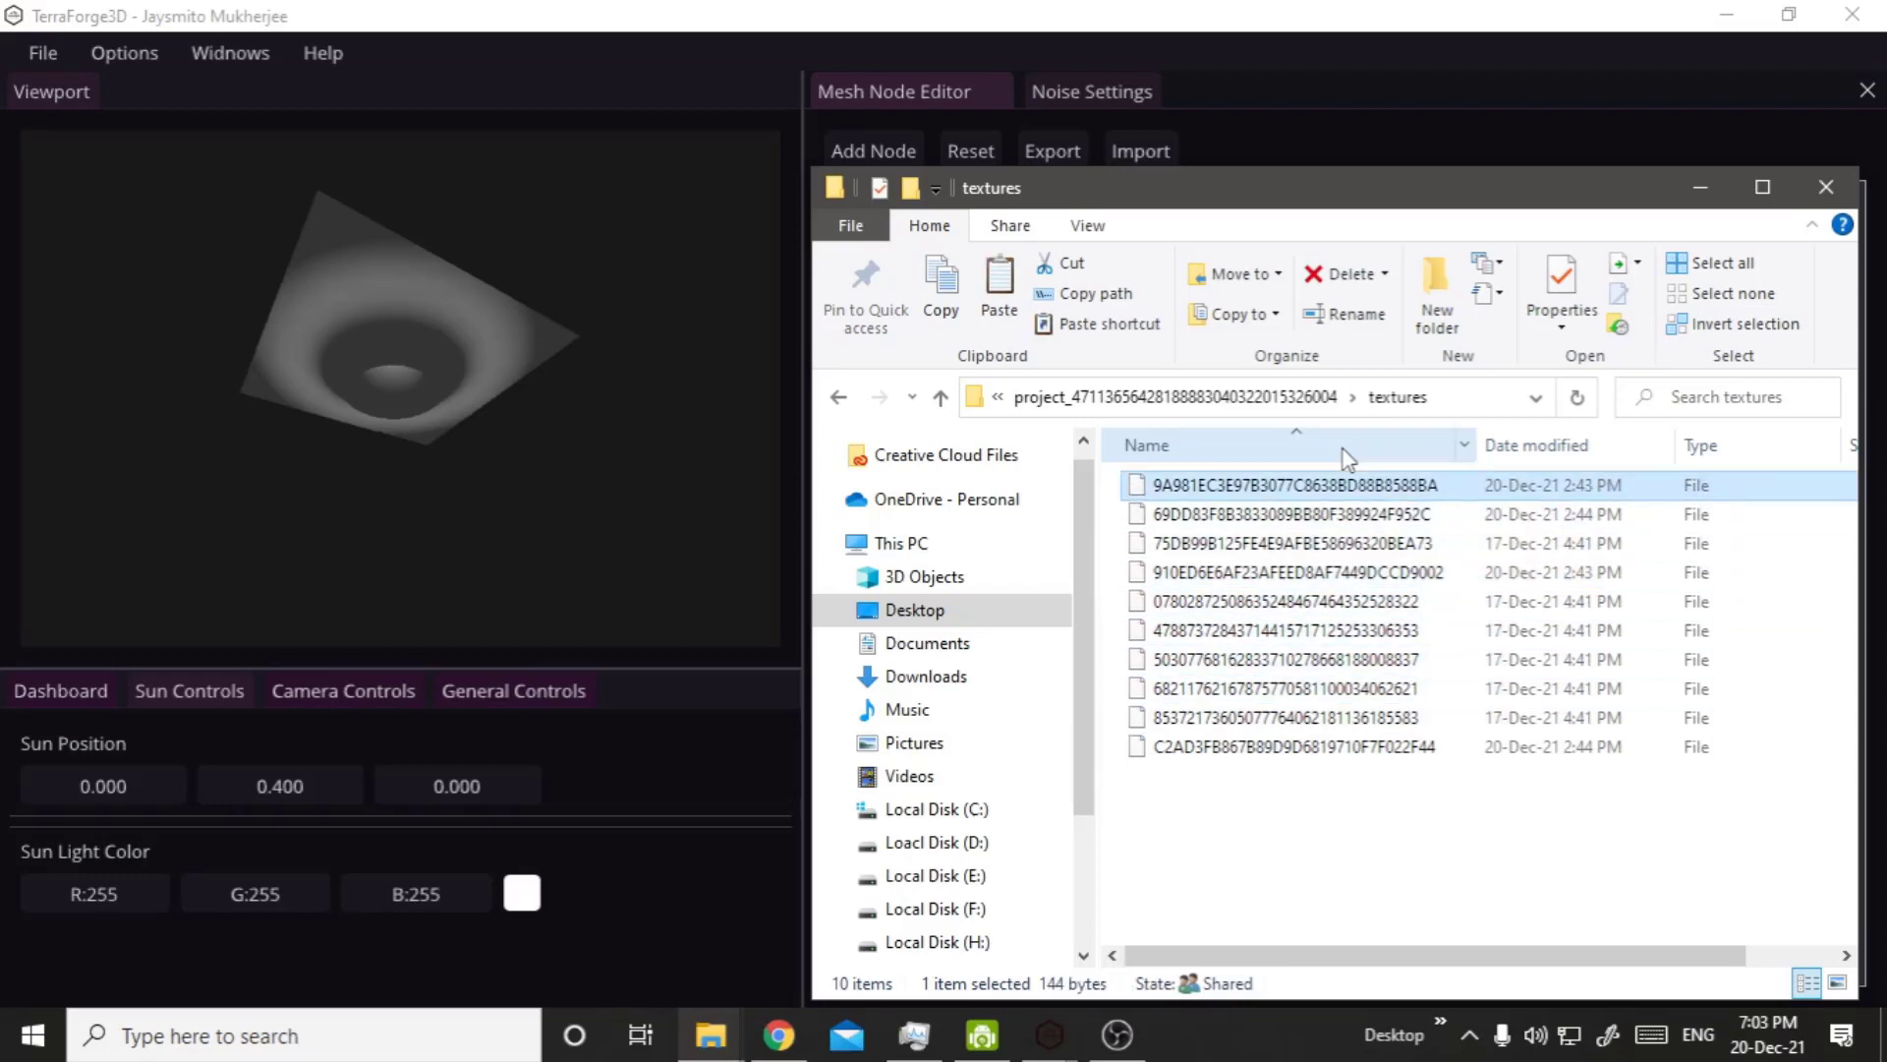
# Go back up from the second project's textures to the cache folder.
pyautogui.press('BackSpace')
pyautogui.press('BackSpace')
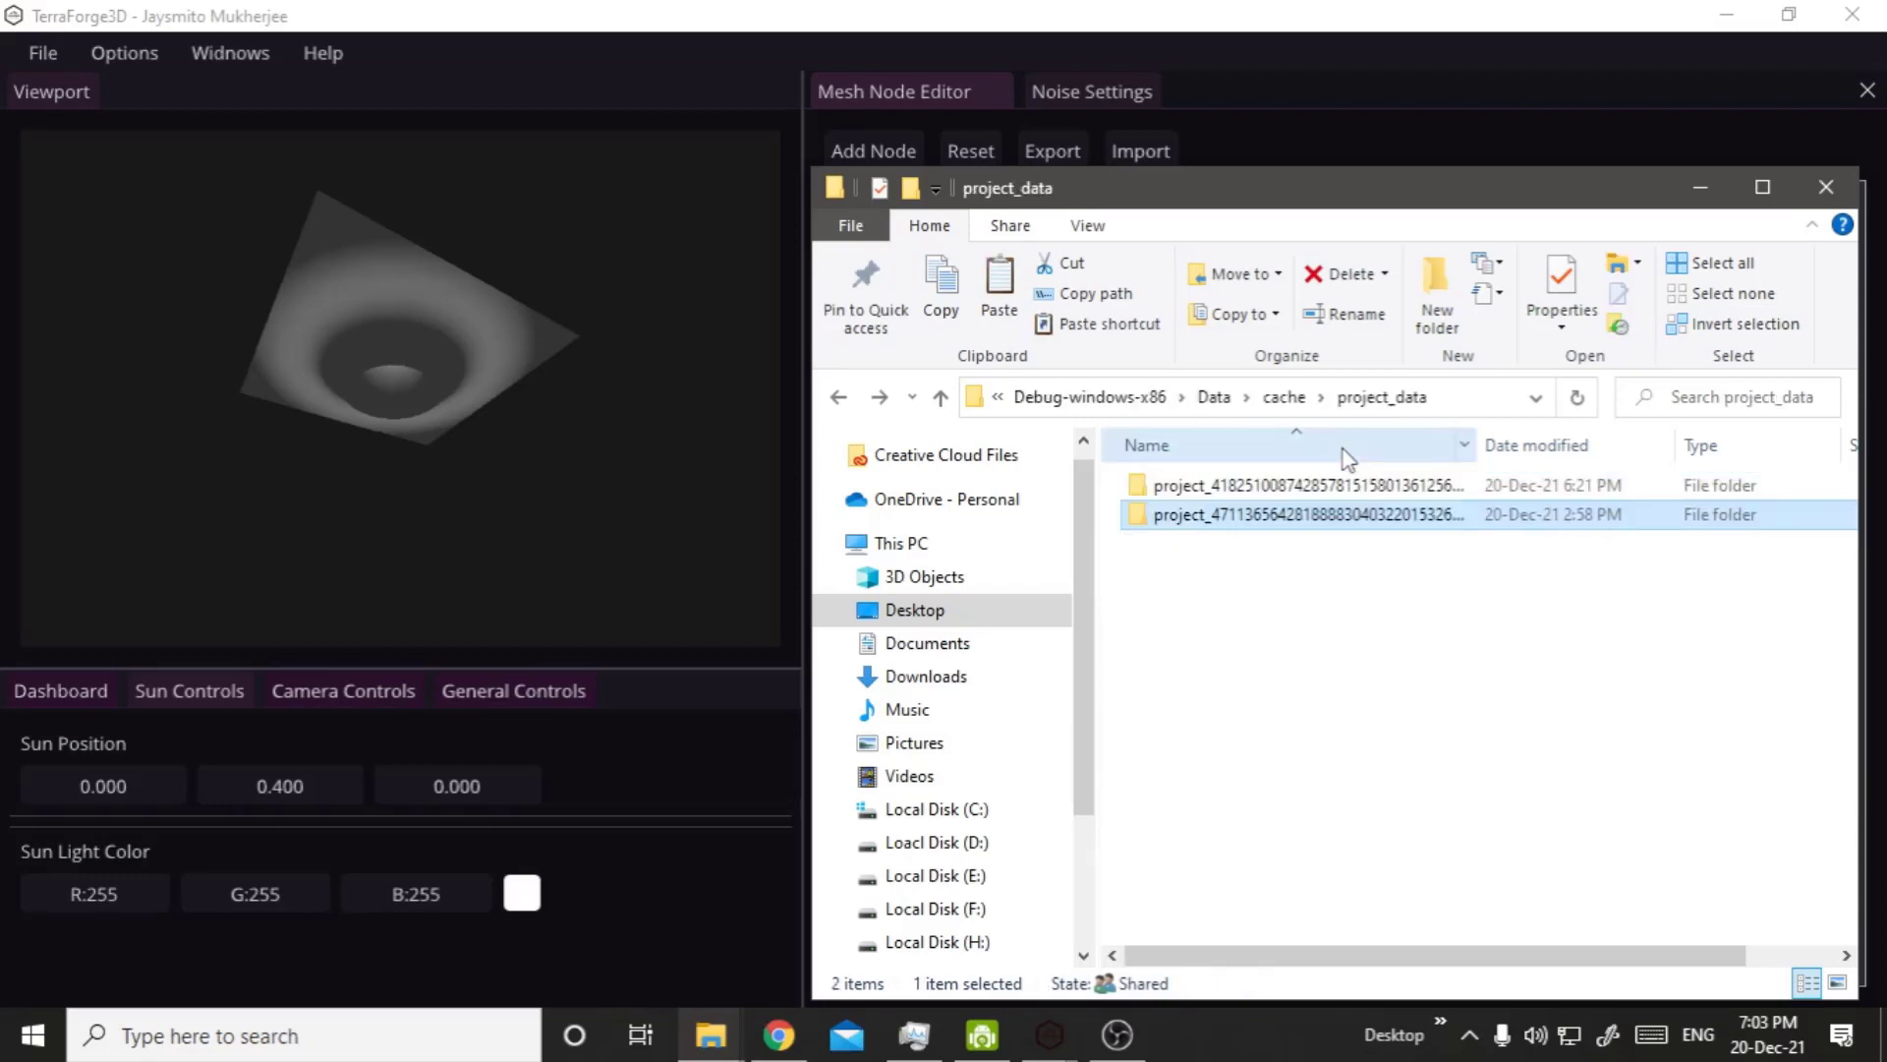
pyautogui.press('BackSpace')
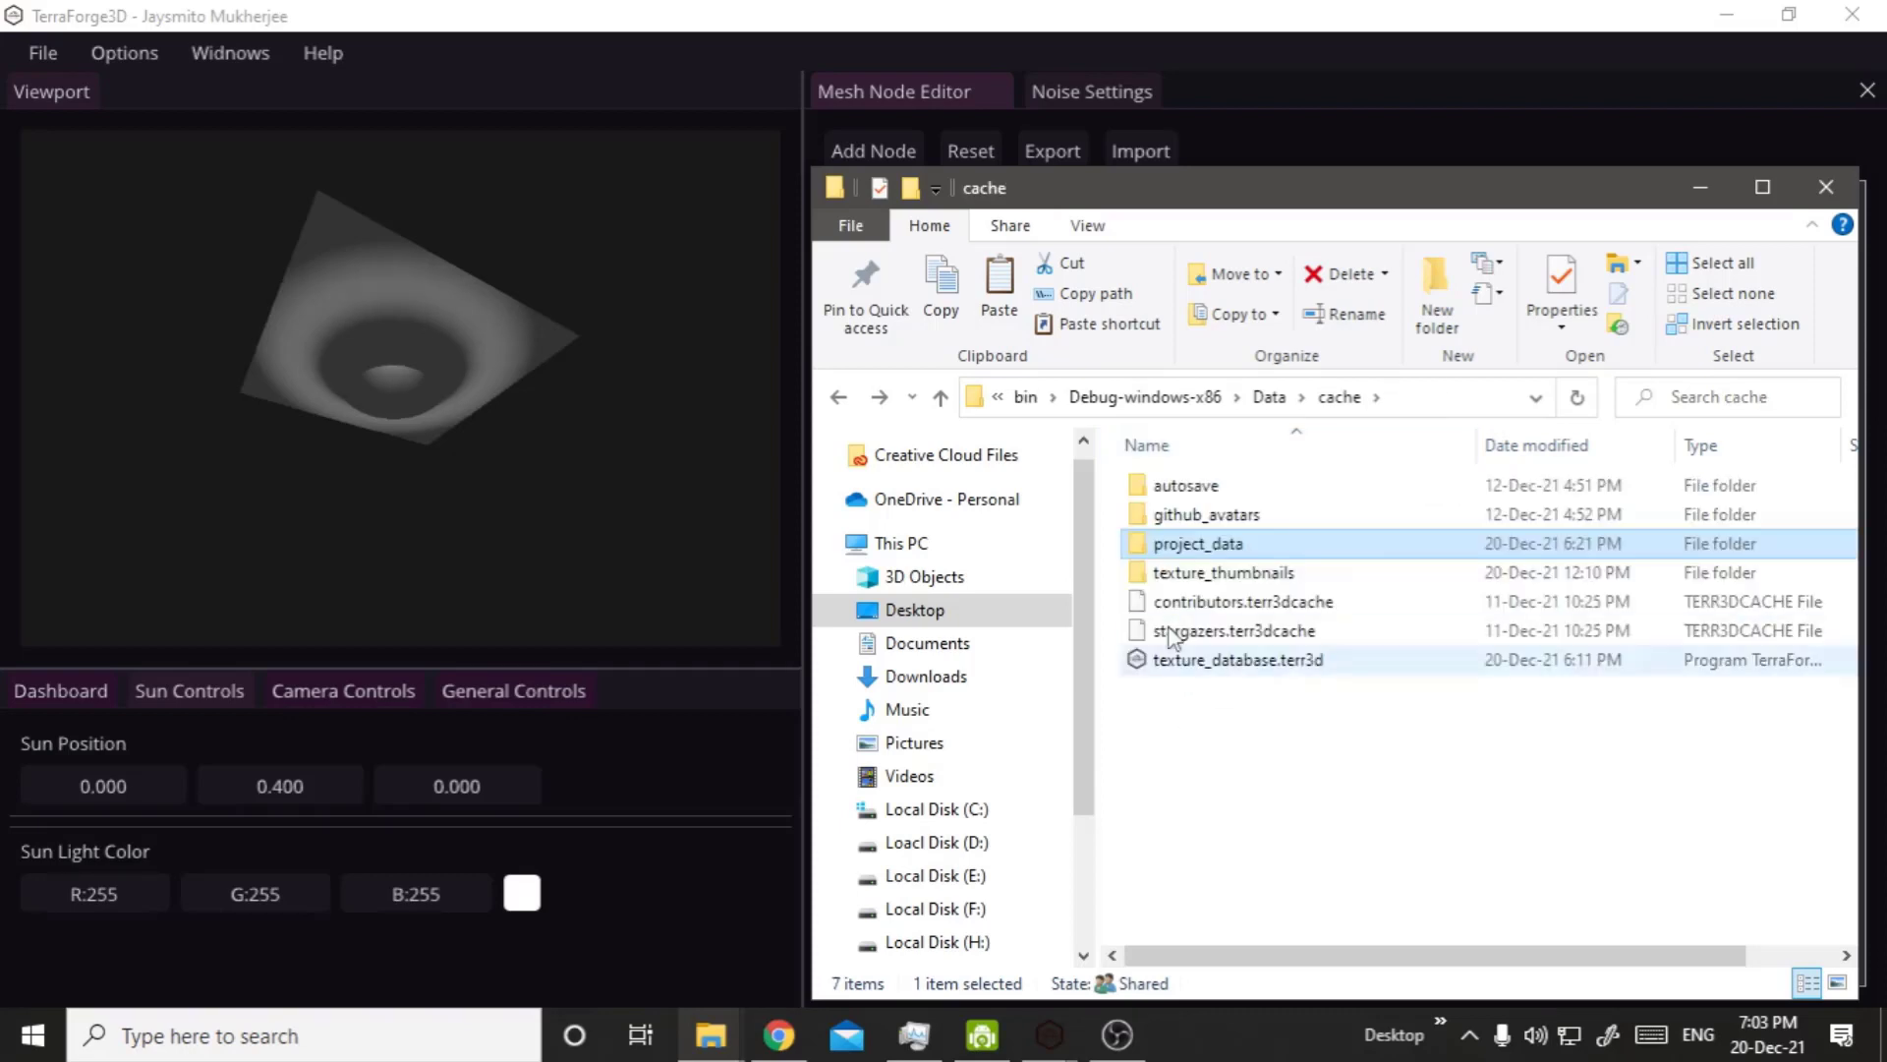
# Switch to TerraForge3D and look over the project file commands, including the heightmap export formats.
pyautogui.click(26, 68)
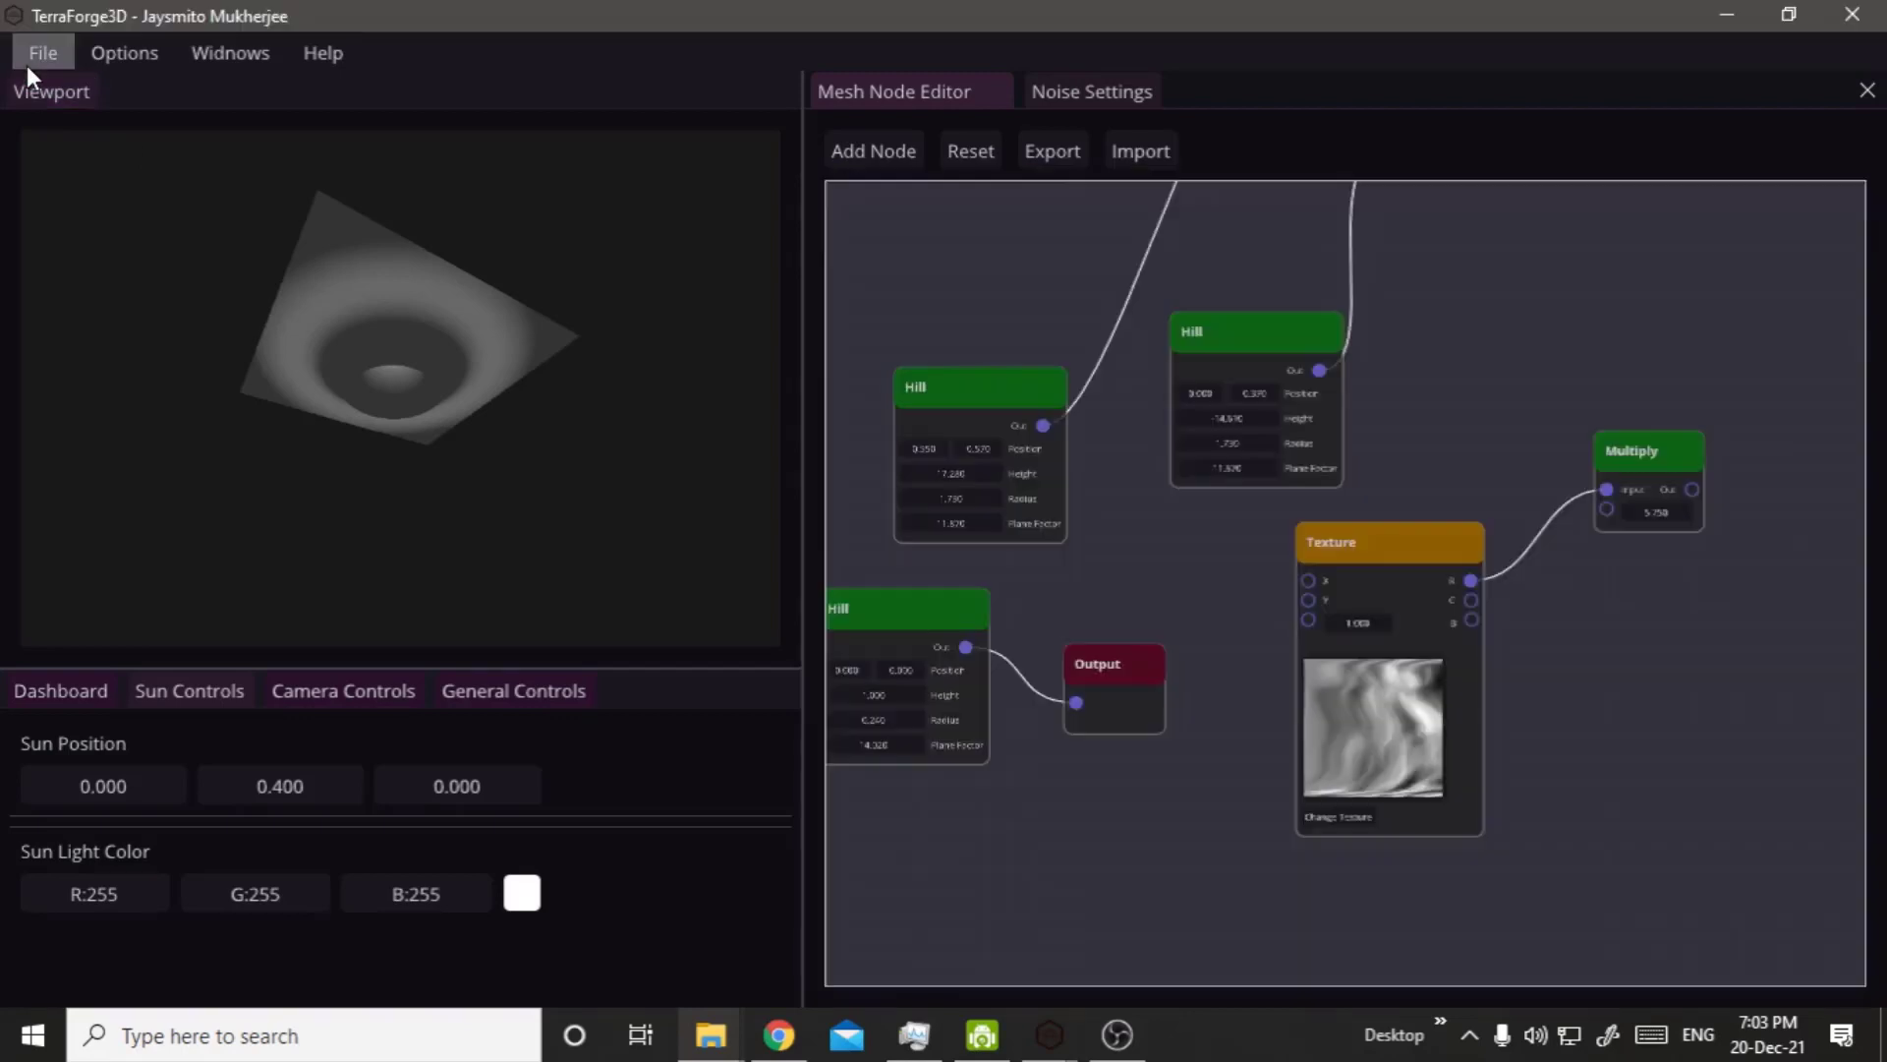
pyautogui.click(30, 61)
pyautogui.moveTo(148, 249)
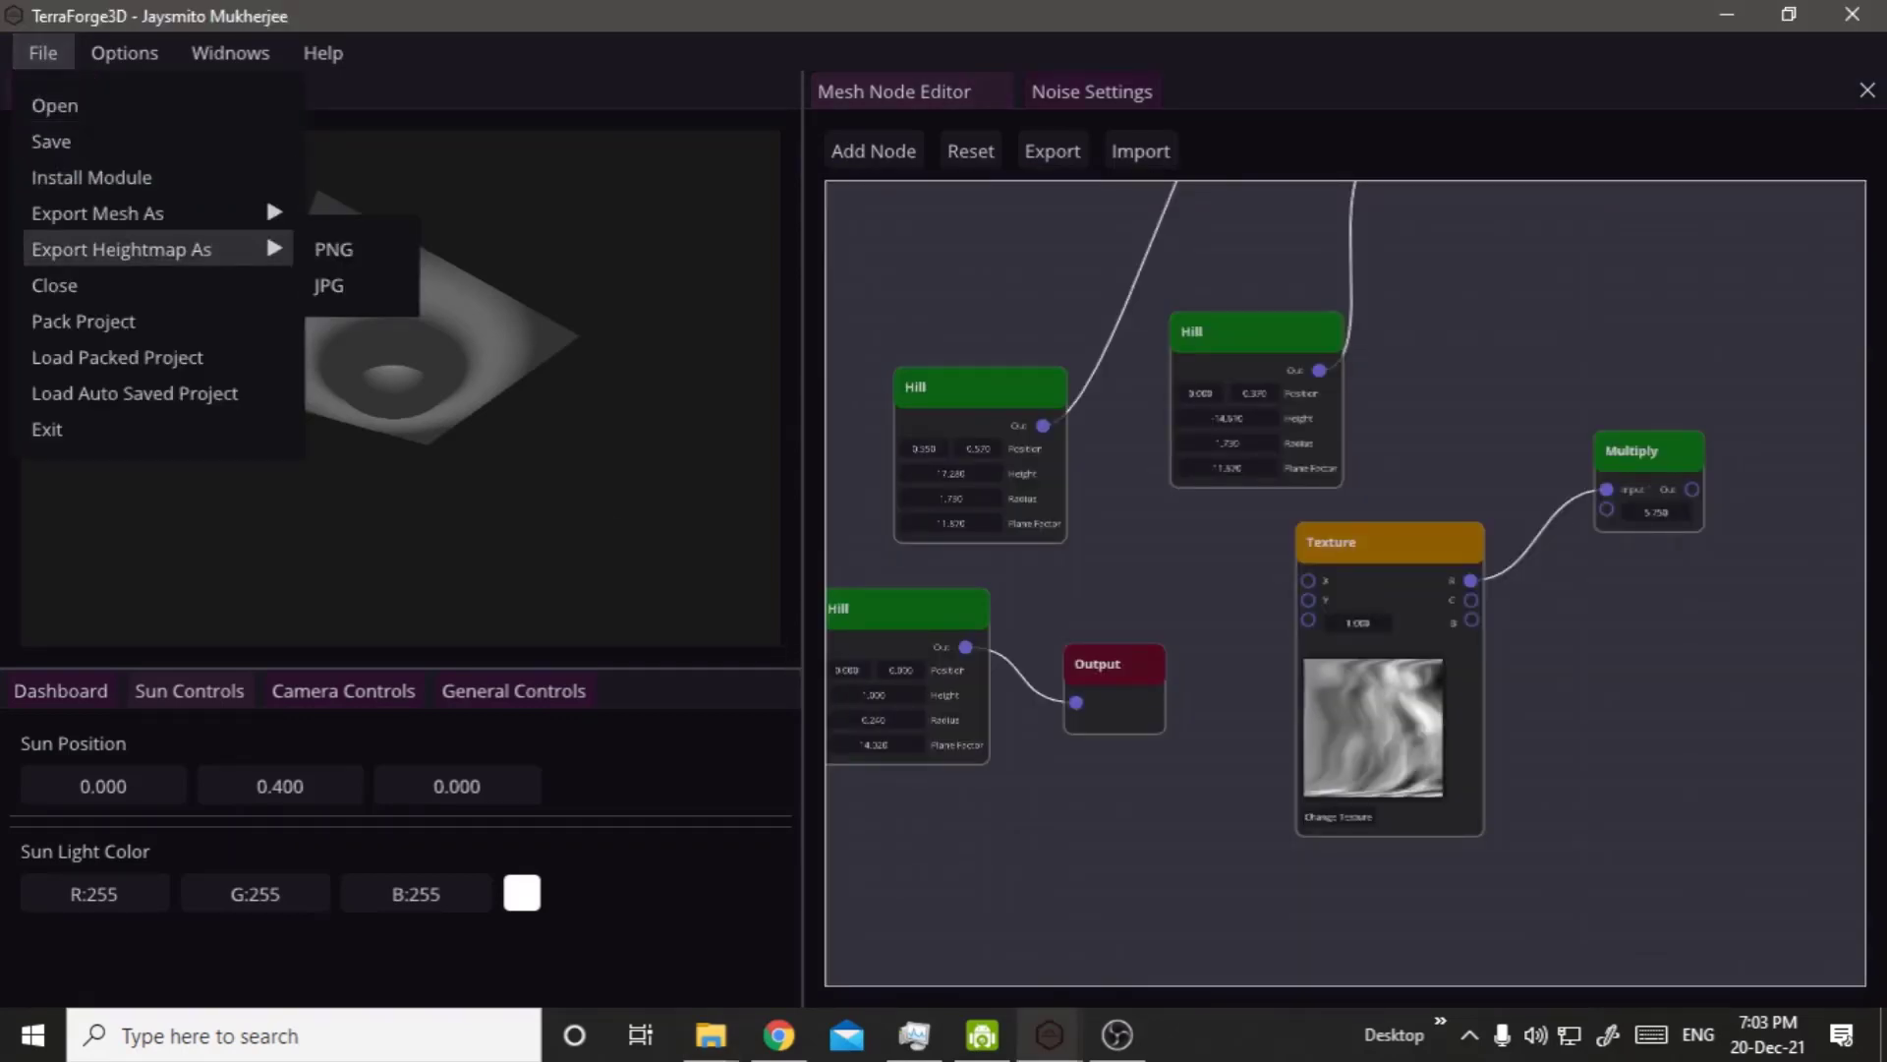
pyautogui.click(1036, 885)
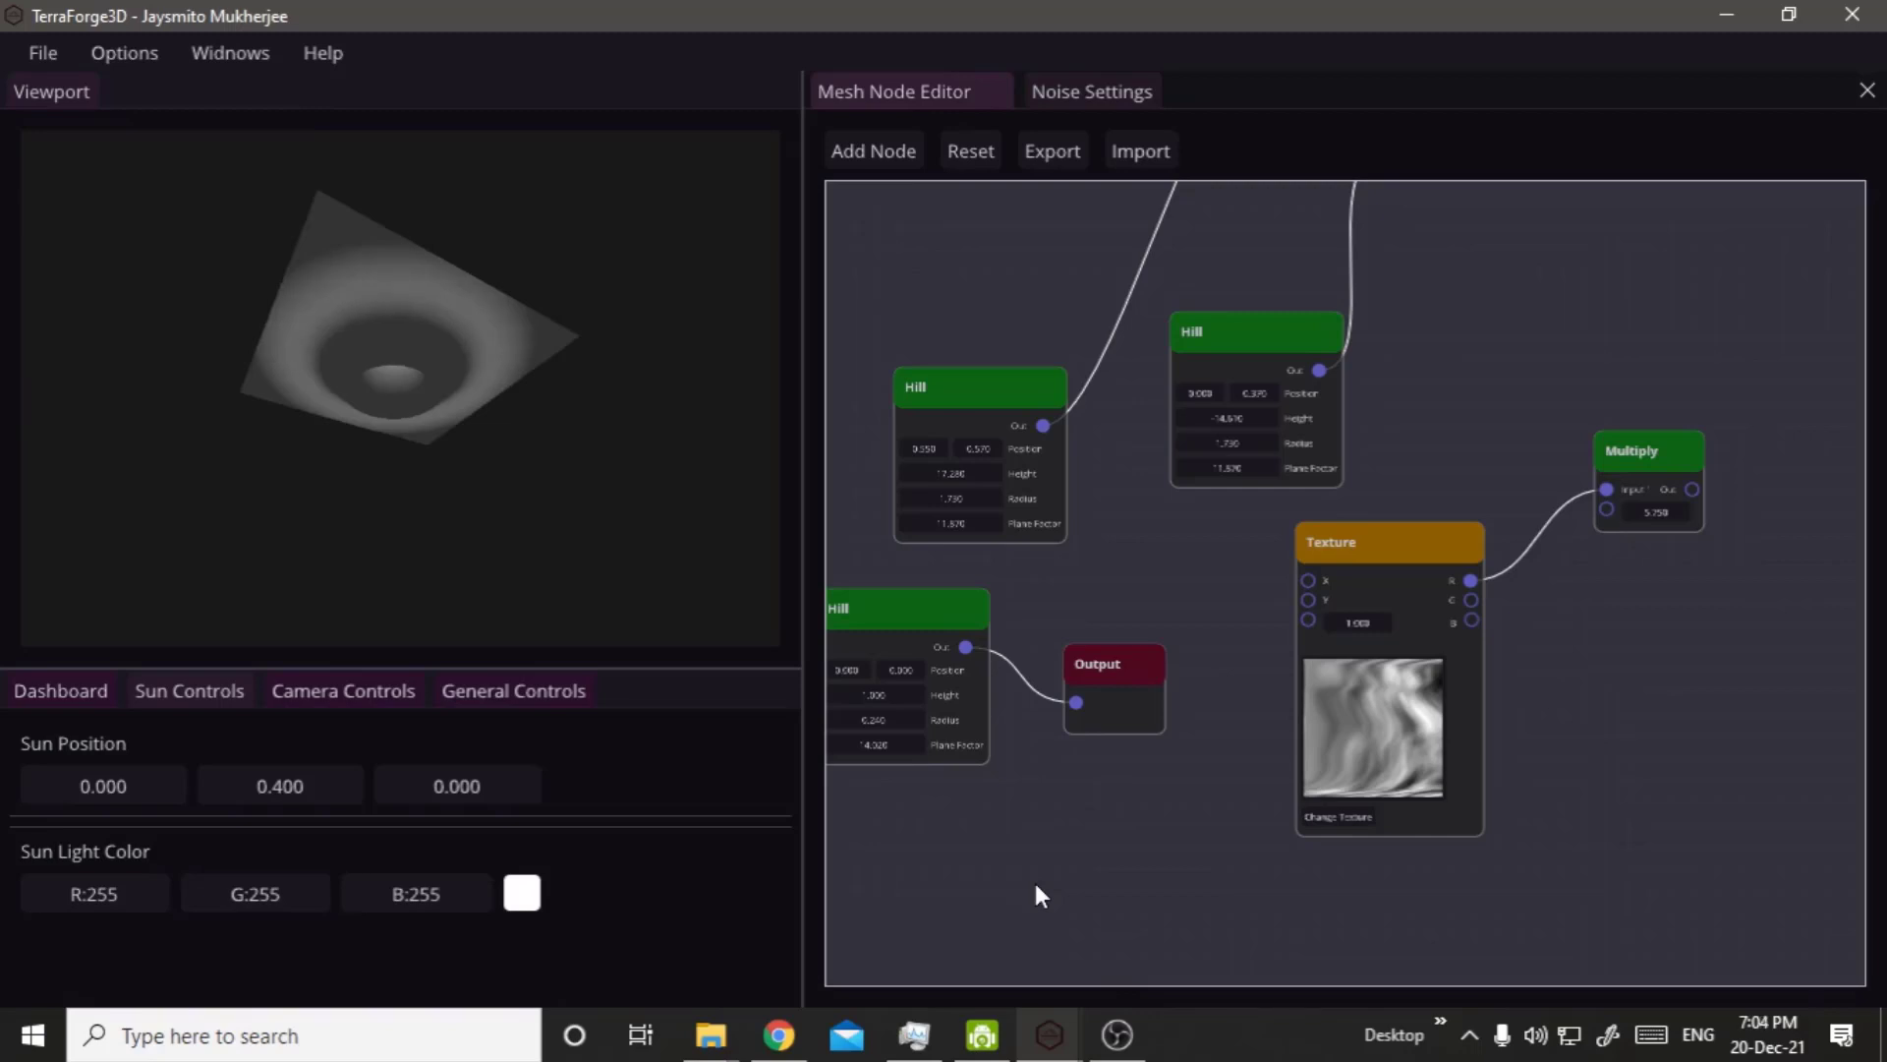
pyautogui.click(37, 52)
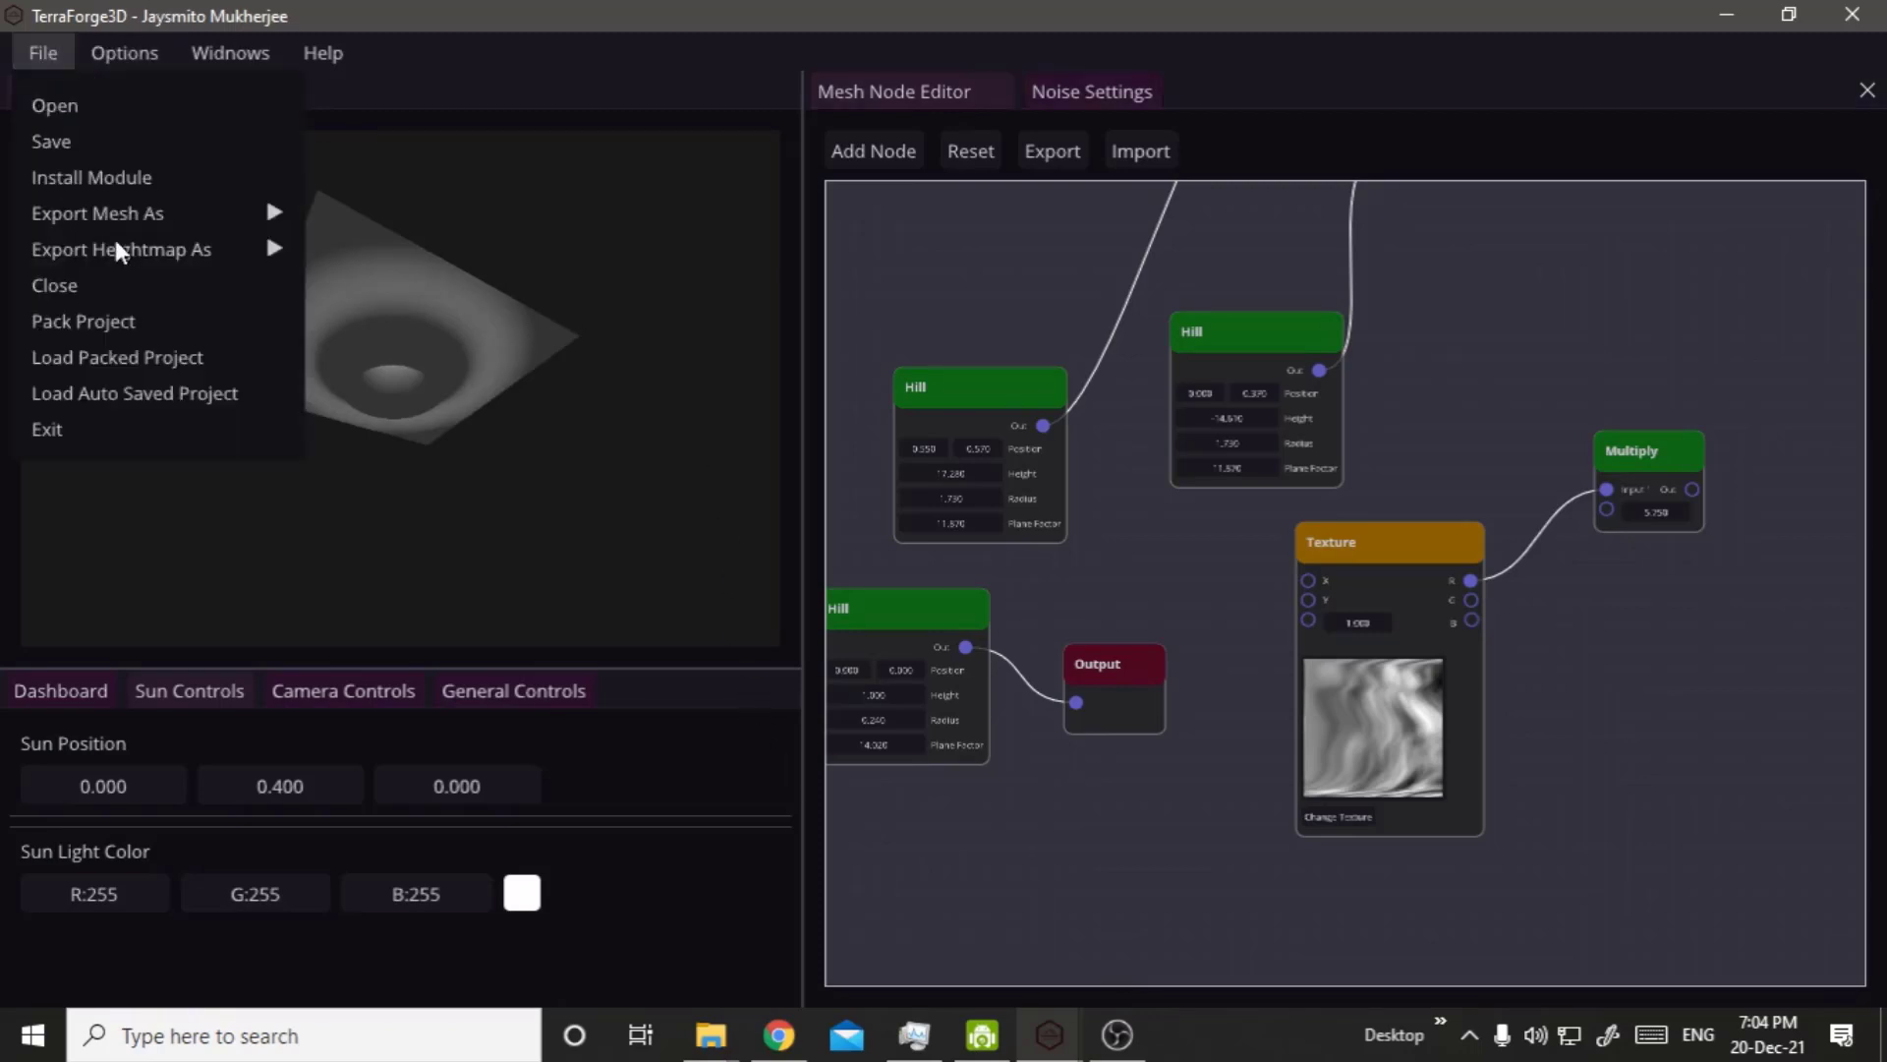